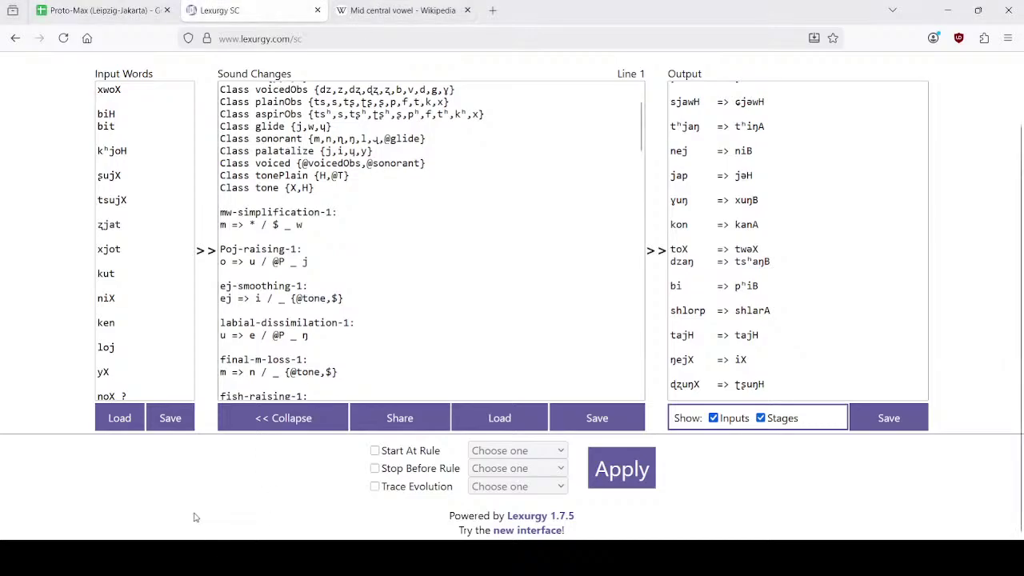
Step: Look over the Harbin sound changes sheet and examine the derived forms in the Lexurgy output list
click(76, 7)
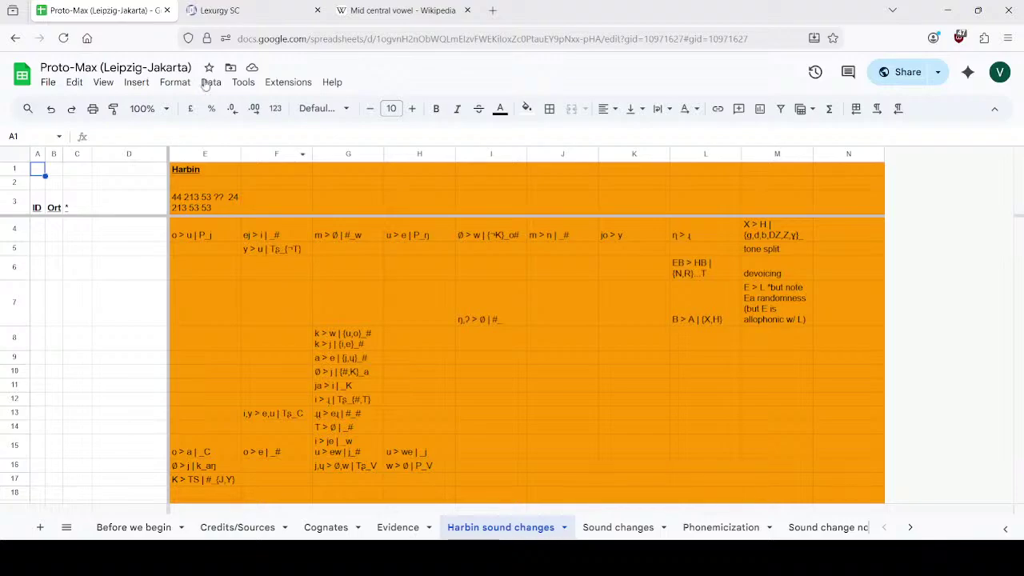
click(217, 11)
scroll(795, 313, down, 10)
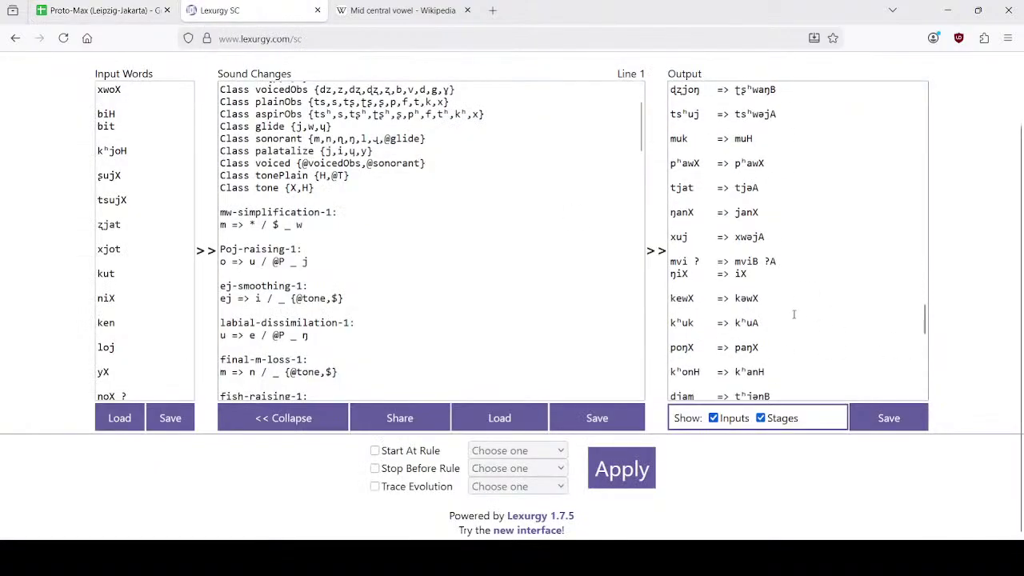
scroll(778, 287, down, 6)
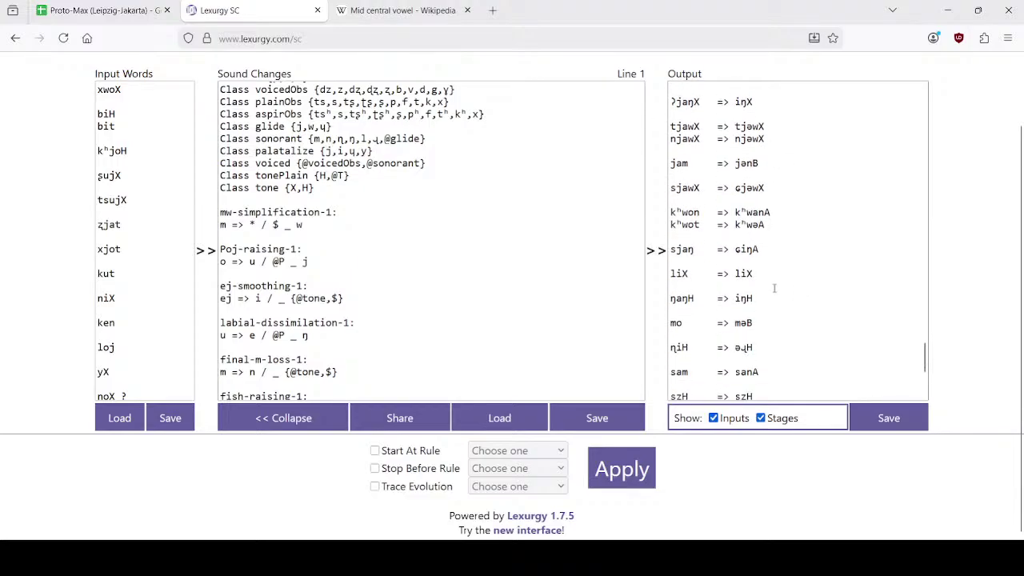
scroll(764, 290, up, 7)
scroll(762, 290, up, 6)
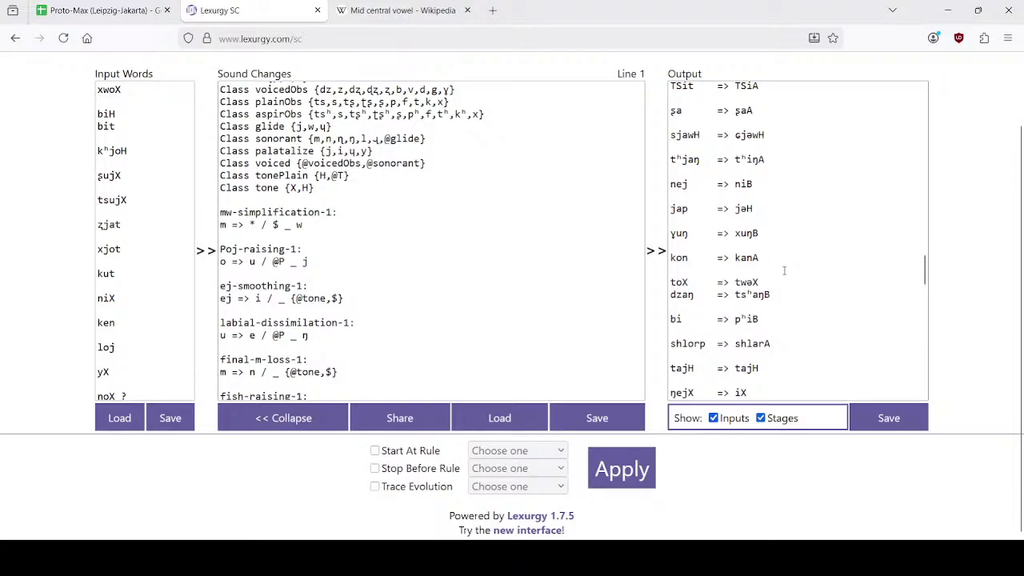
scroll(784, 271, down, 3)
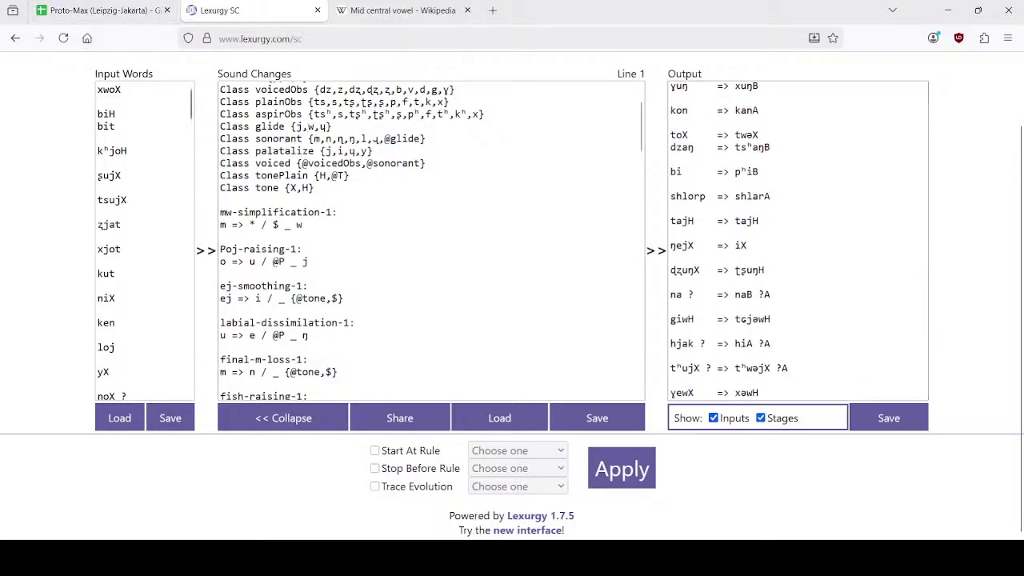
Step: Close the Mid central vowel Wikipedia page and bring up the Cognates sheet of the Proto-Max spreadsheet
click(467, 11)
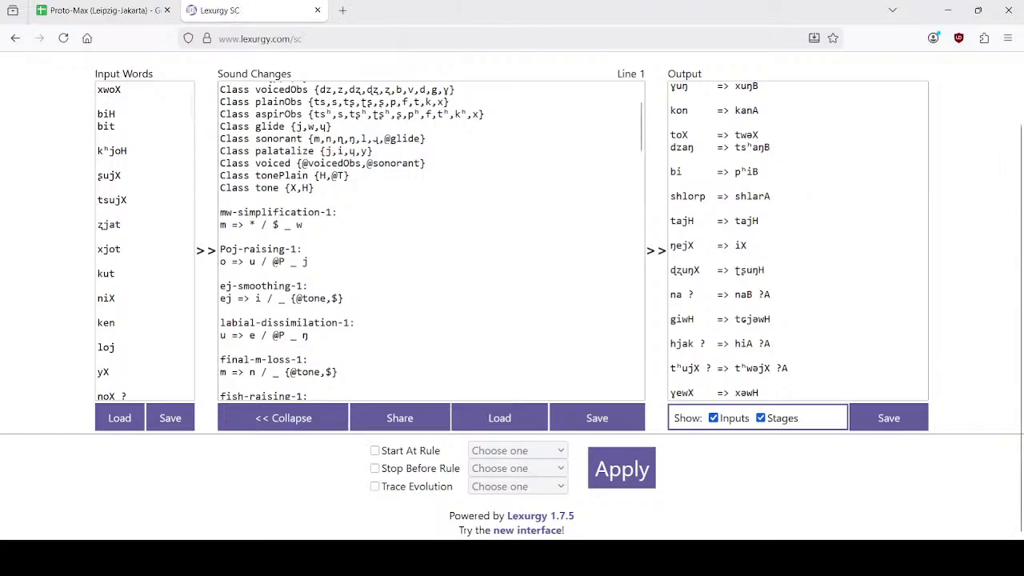
click(127, 13)
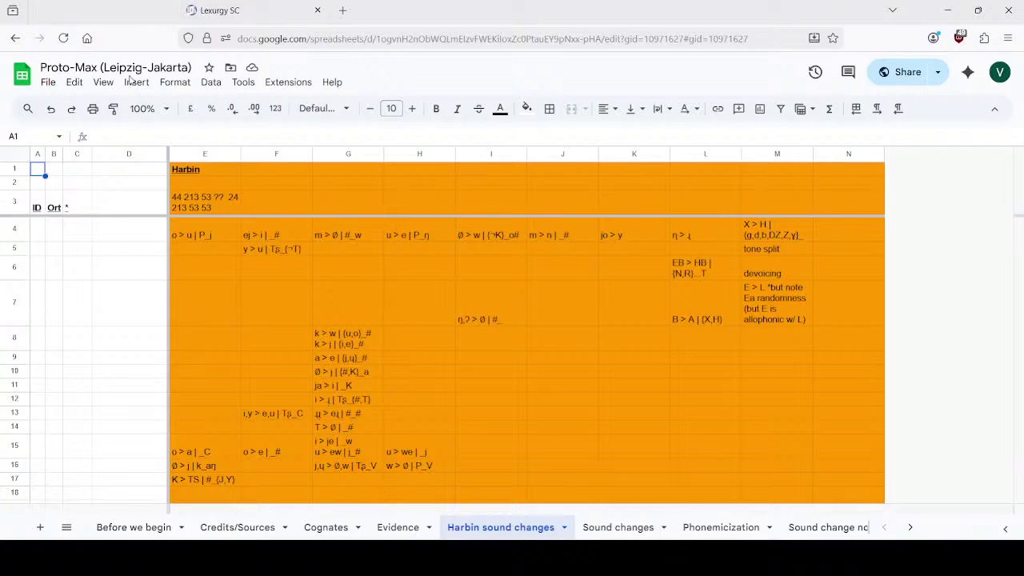
key(ctrl+w)
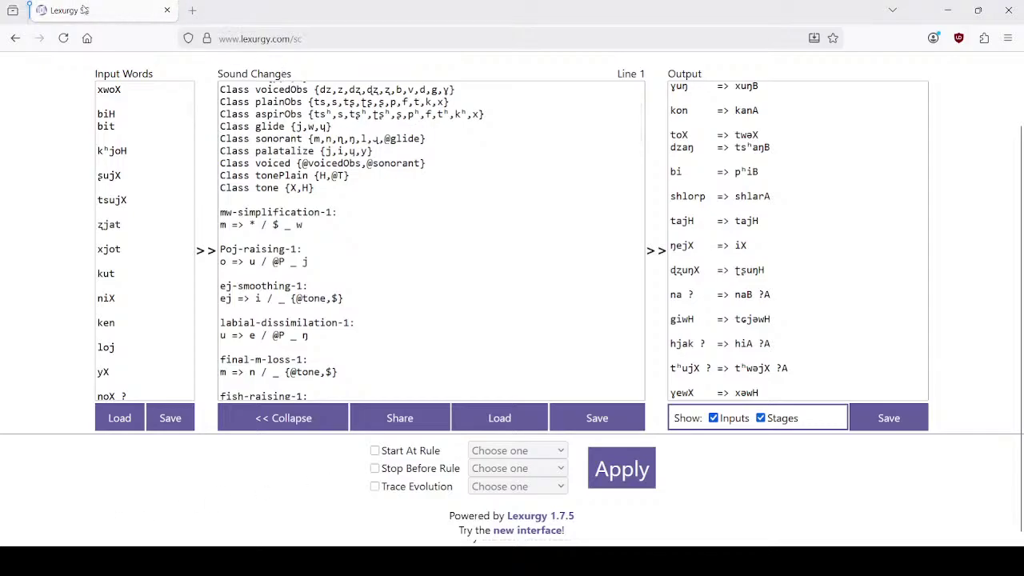
drag(84, 9, 69, 8)
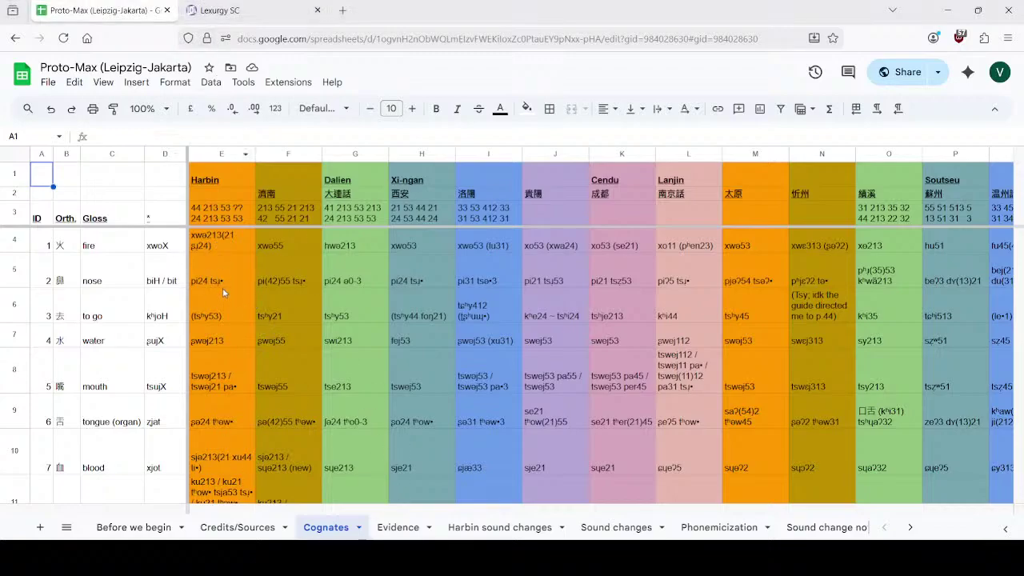
Step: Switch to Lexurgy and view the output list from its first word
click(265, 5)
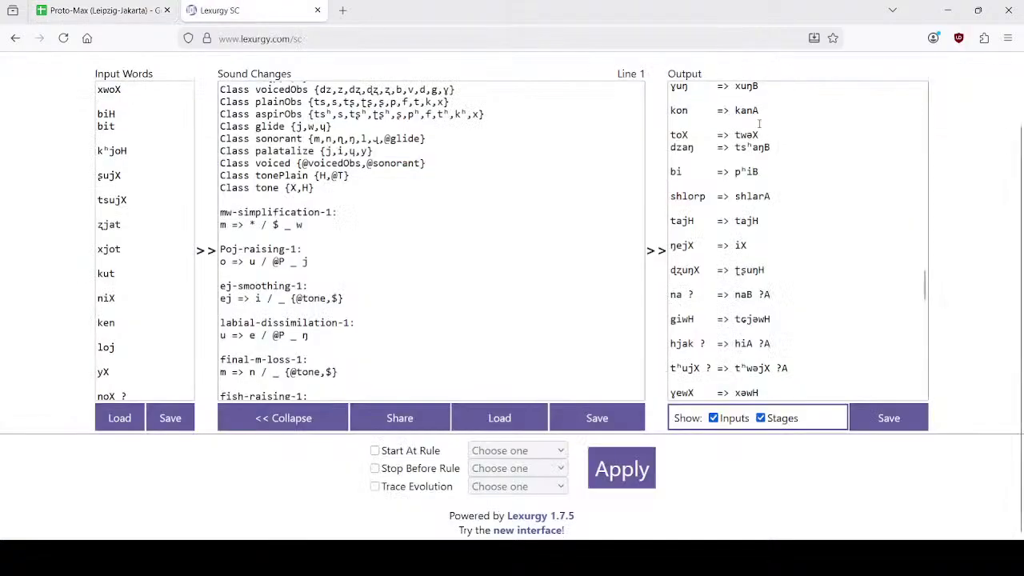
scroll(795, 210, down, 5)
drag(925, 220, 925, 94)
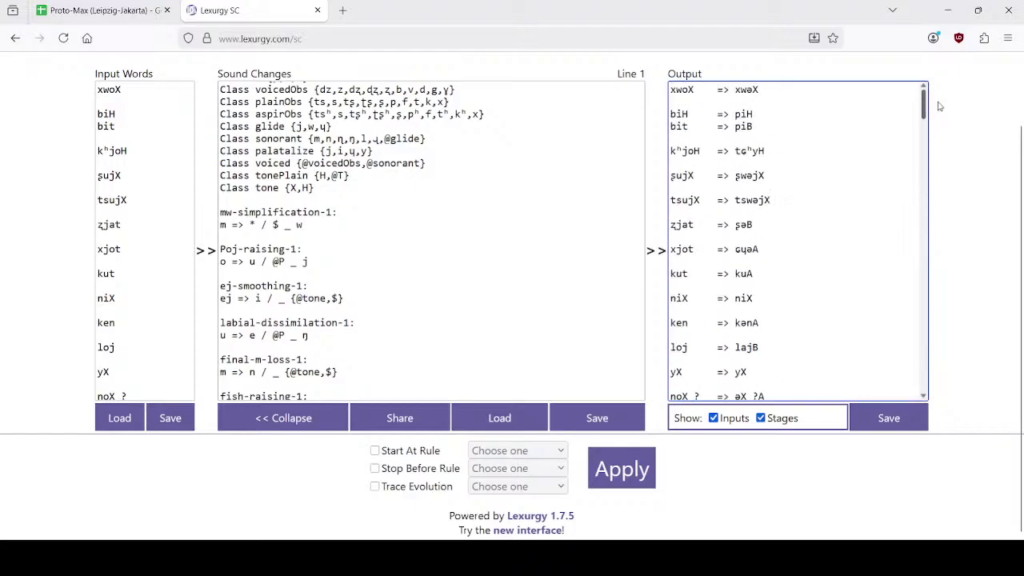
Step: Start a new rule headed "tone-values-99:" after the last rule of the sound changes
scroll(362, 314, down, 20)
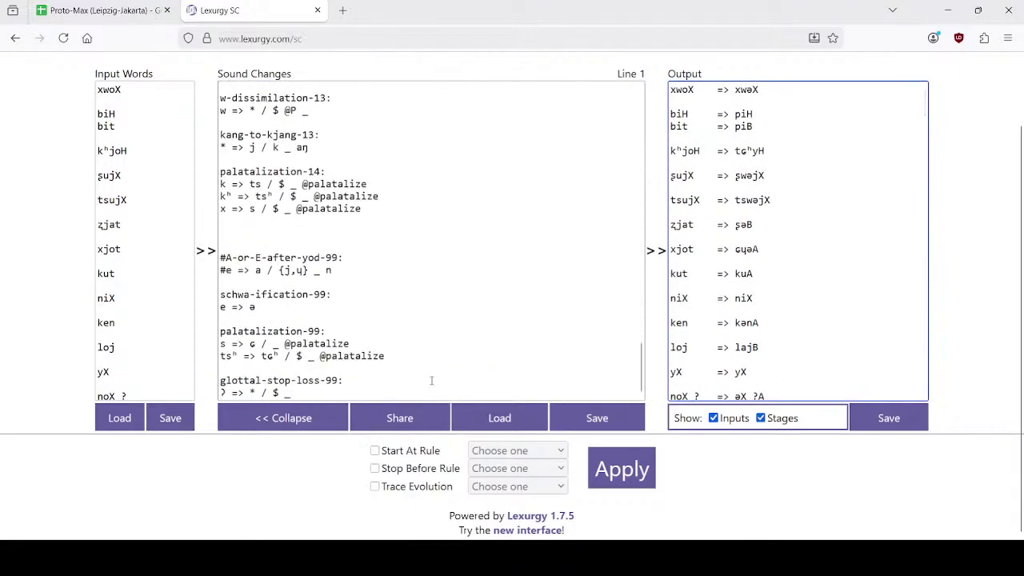
click(417, 387)
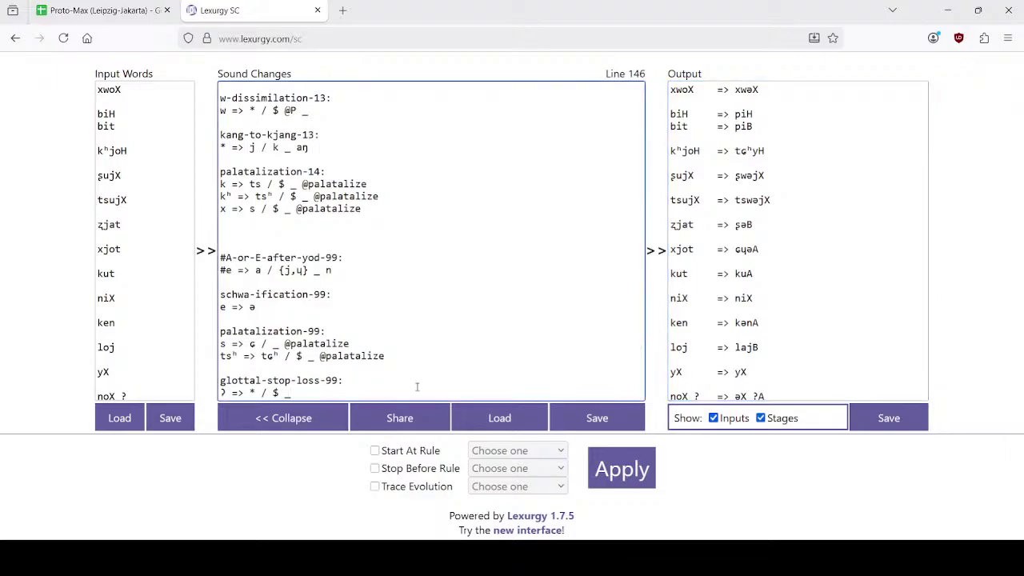
key(Return)
key(Return)
text(t)
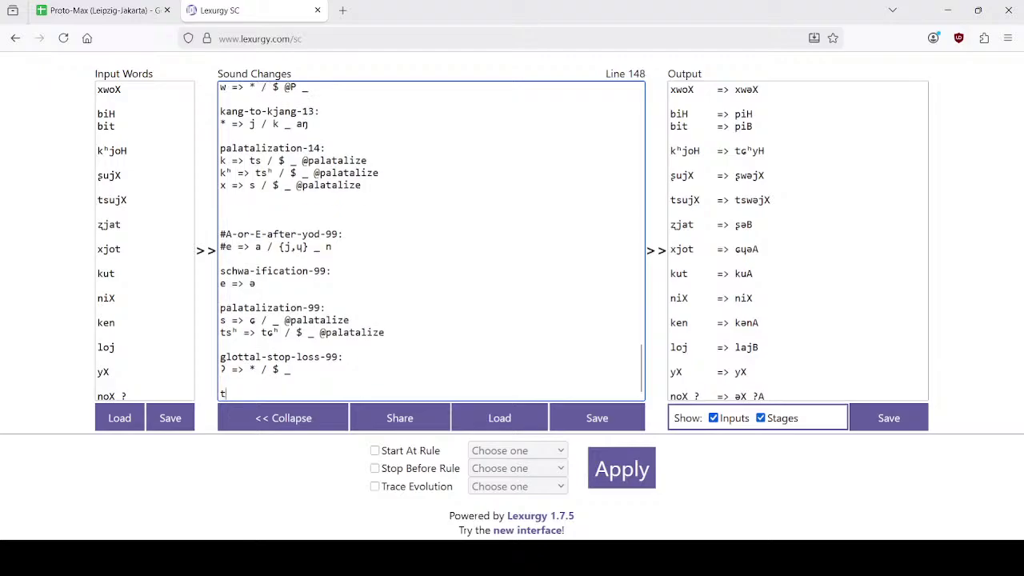
text(one-values-99)
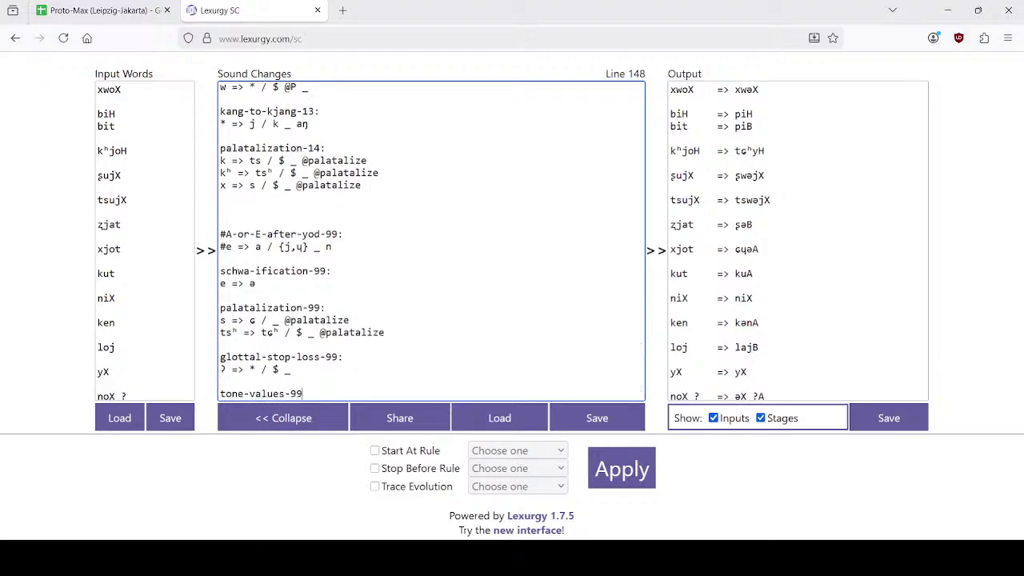
text(:)
key(Return)
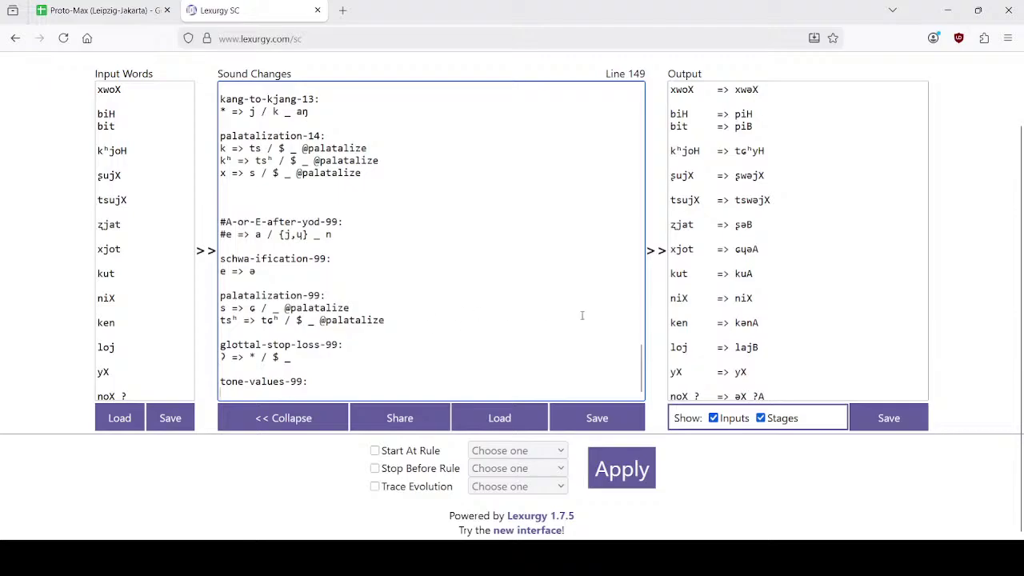
Step: Delete the glottal-stop-loss-99 rule, keeping a blank line between palatalization-99 and tone-values-99
scroll(472, 272, up, 10)
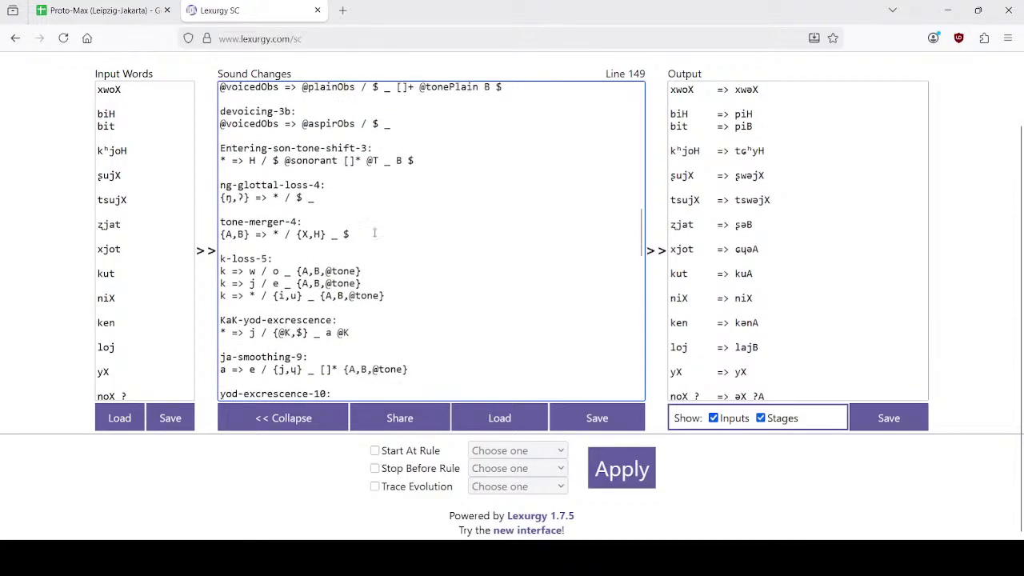
scroll(374, 233, down, 10)
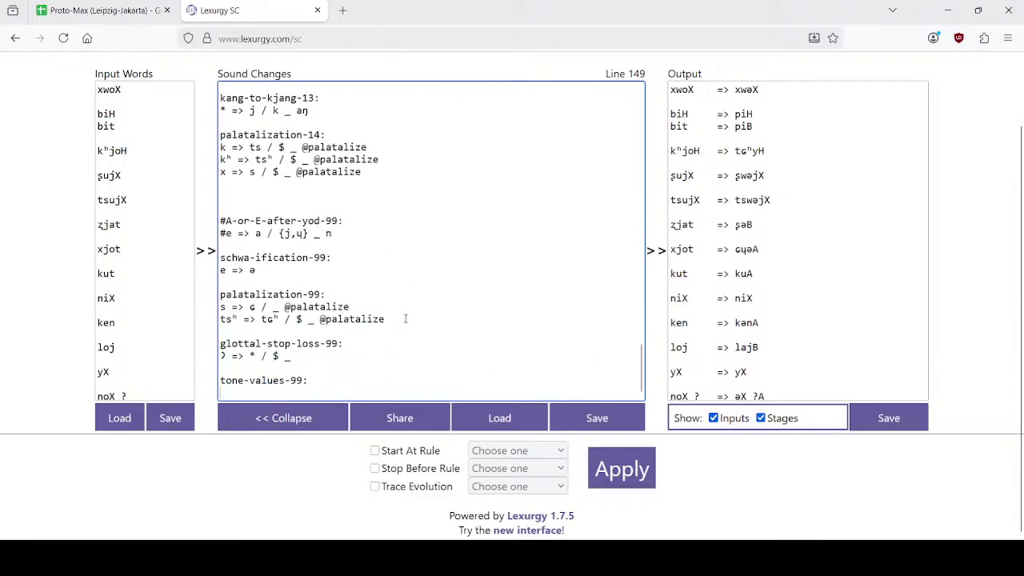
drag(405, 318, 405, 359)
key(BackSpace)
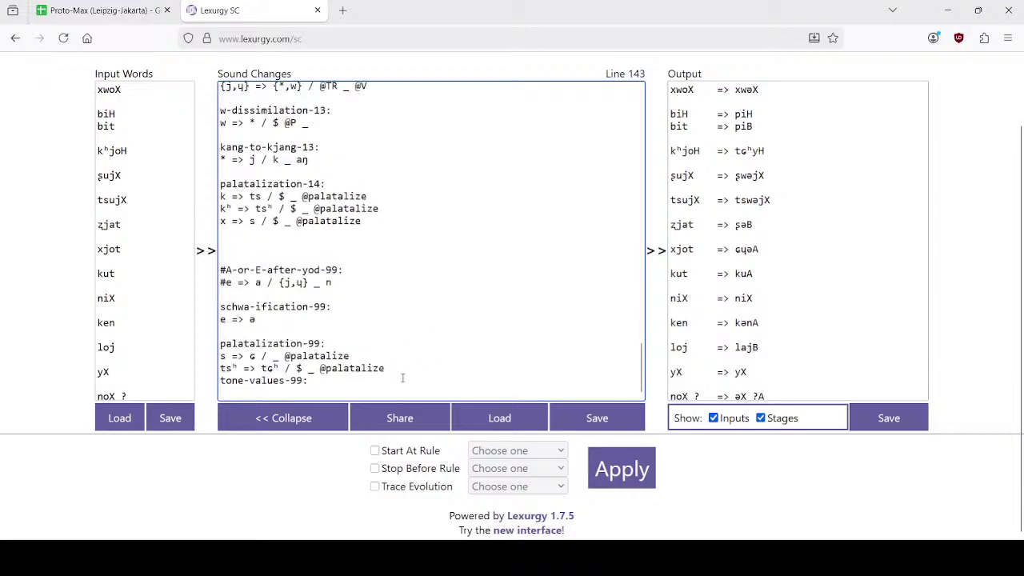
key(Return)
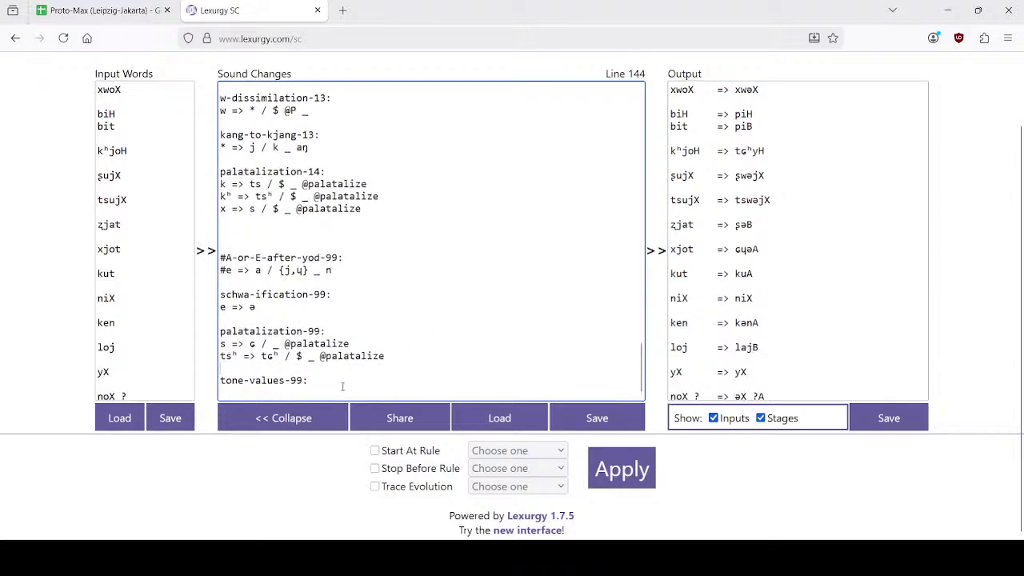
click(332, 393)
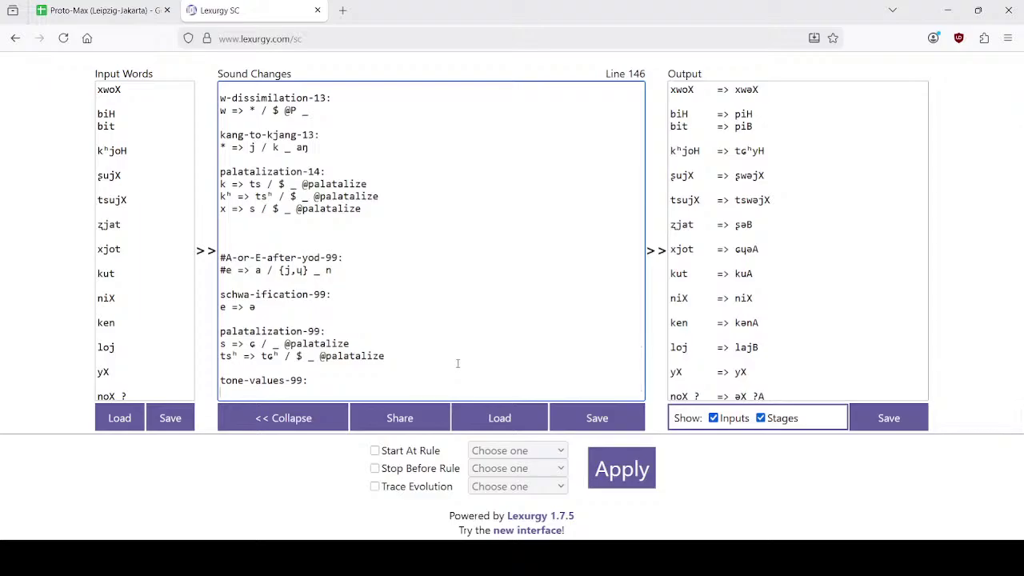
Step: Add the lines "A => 44 / _ $" and "B => 24 / _ $" to the tone-values-99 rule
text(A => 44 / _ $)
key(Return)
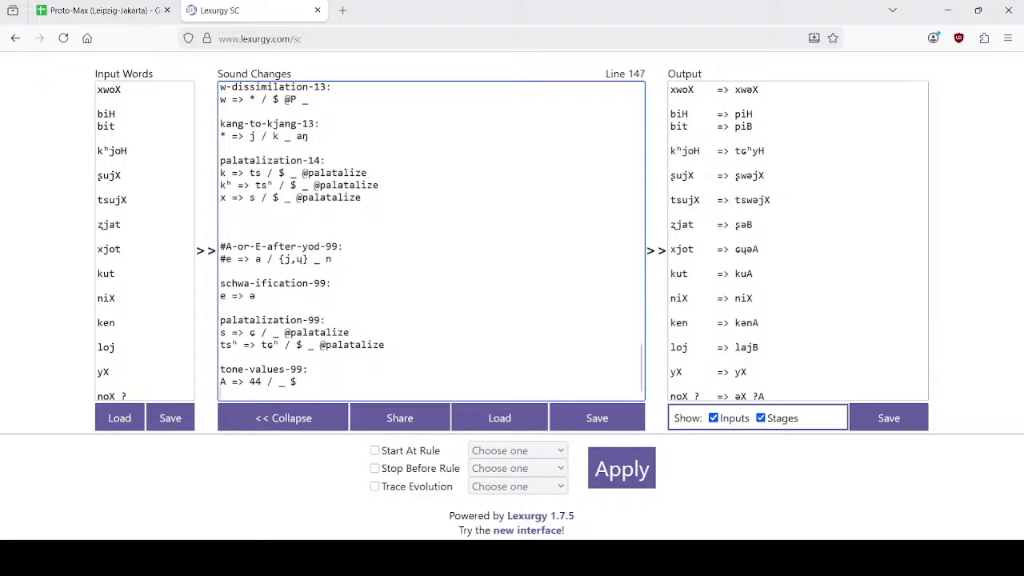
text(B =>)
click(96, 8)
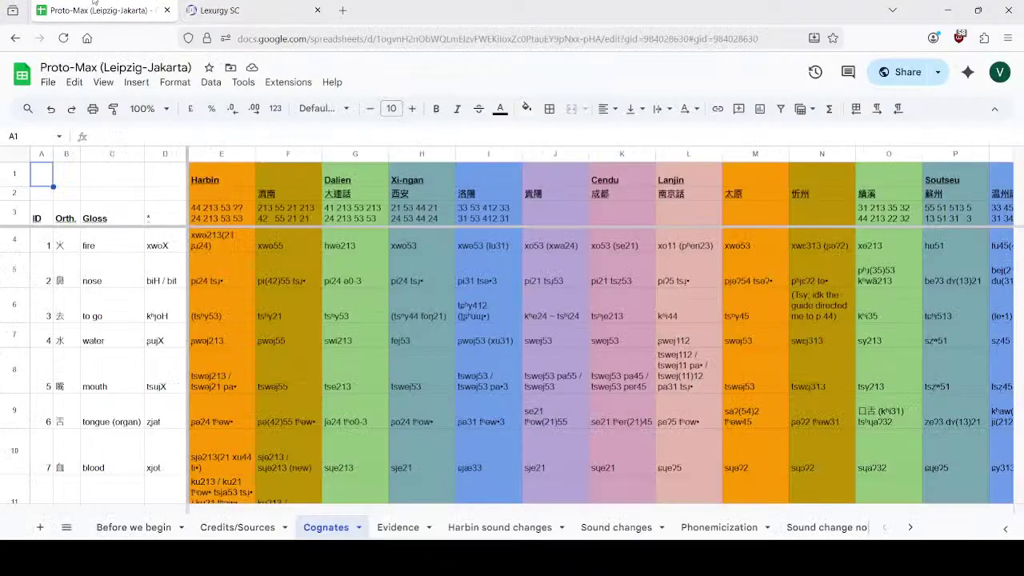
click(200, 6)
text(24)
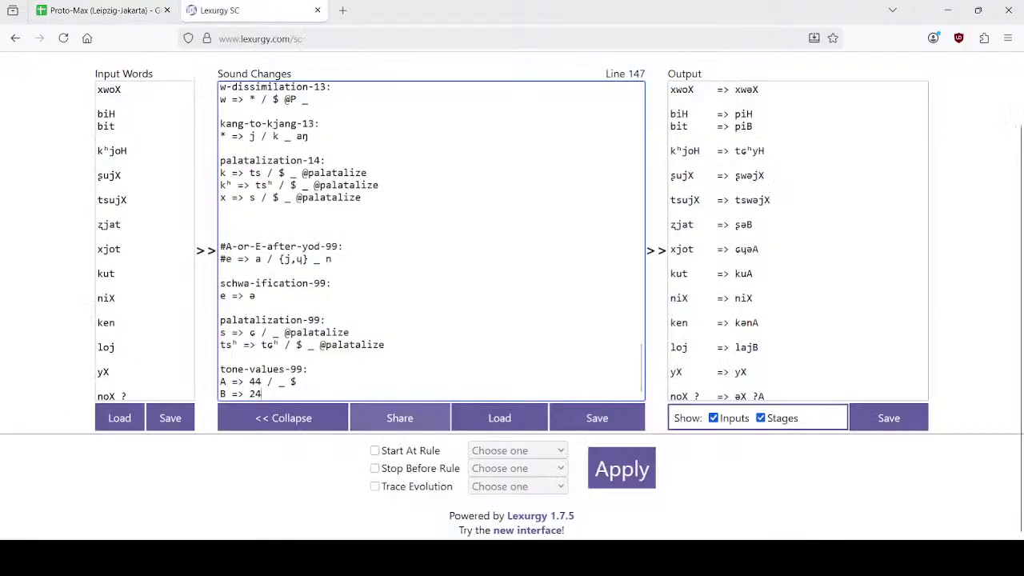
key(End)
text(/ _)
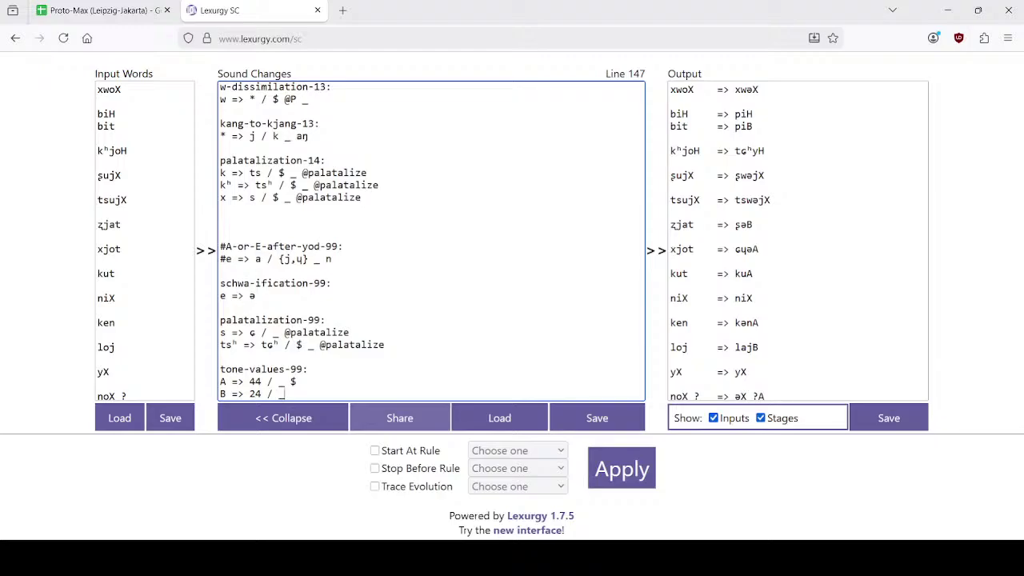
text( $)
key(Return)
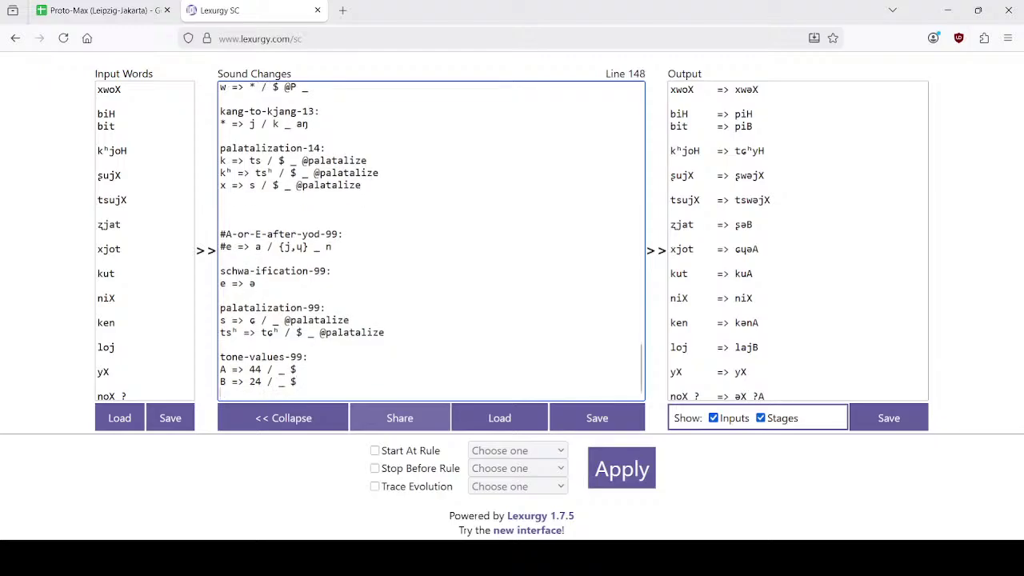
Step: Add "X => 213 / _ $" and "H => 53 / _ $" to the tone-values-99 rule and apply the sound changes
text(X => 213 / _$)
key(Return)
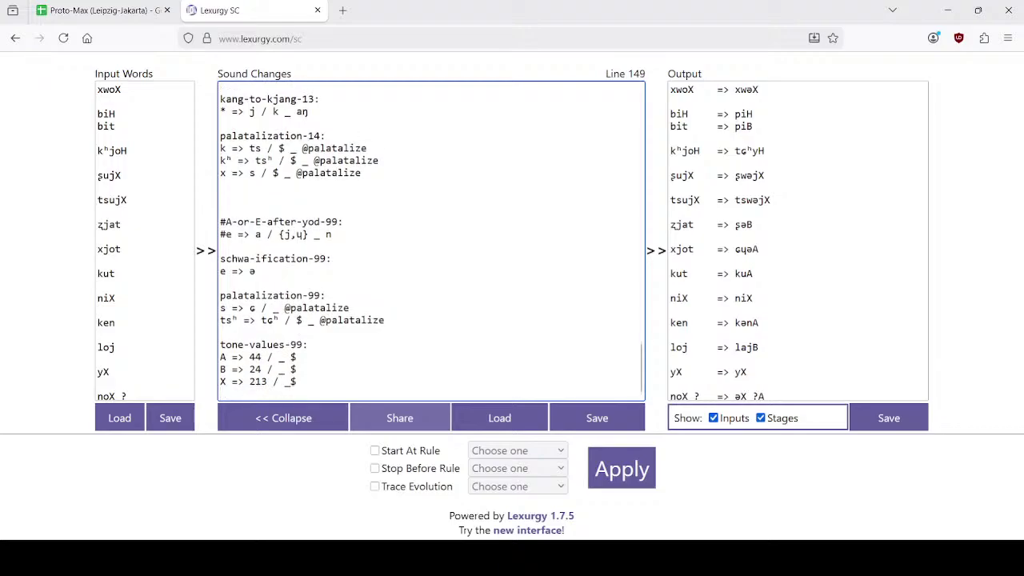
text(H =>)
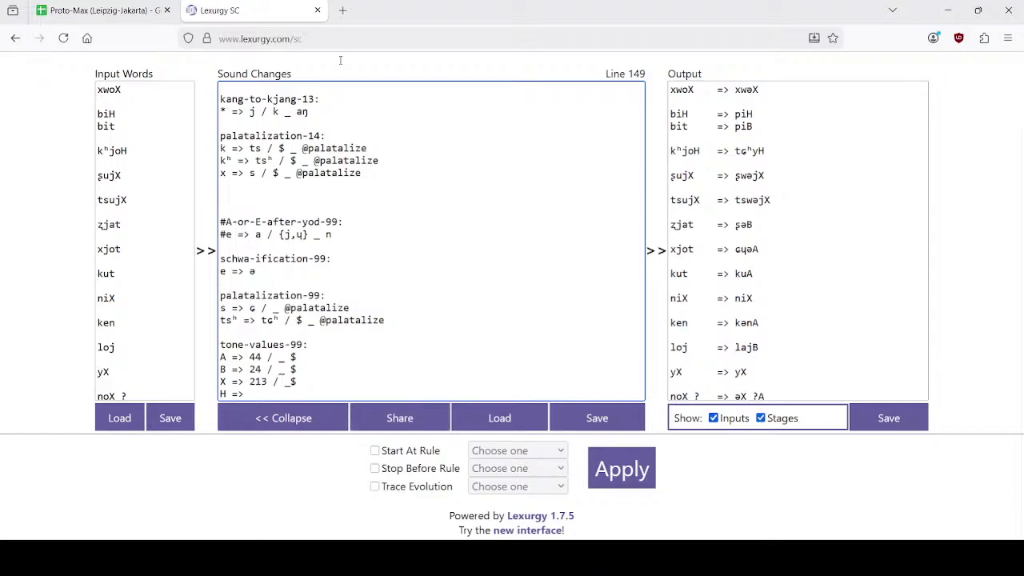
click(100, 10)
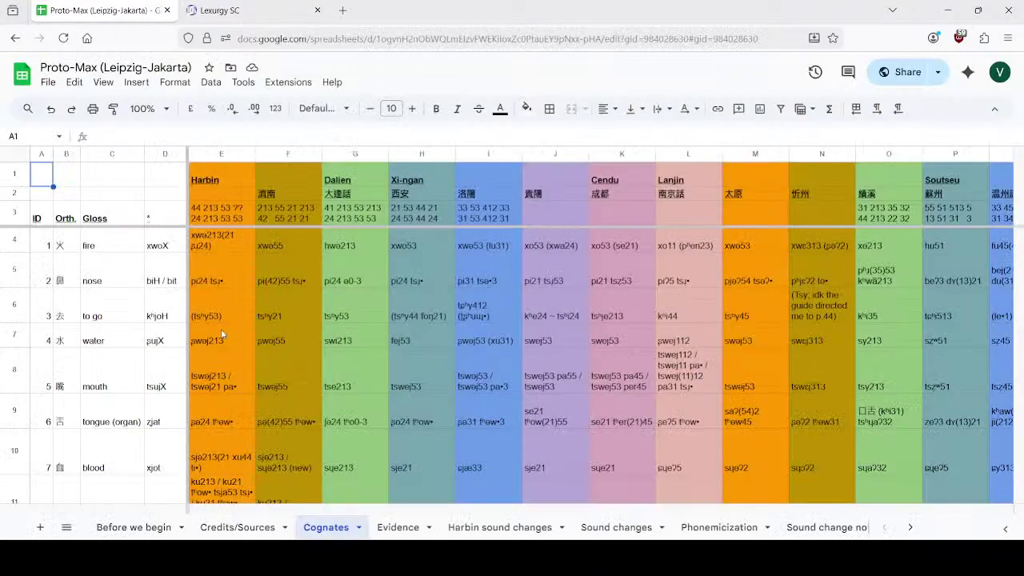
scroll(231, 460, down, 1)
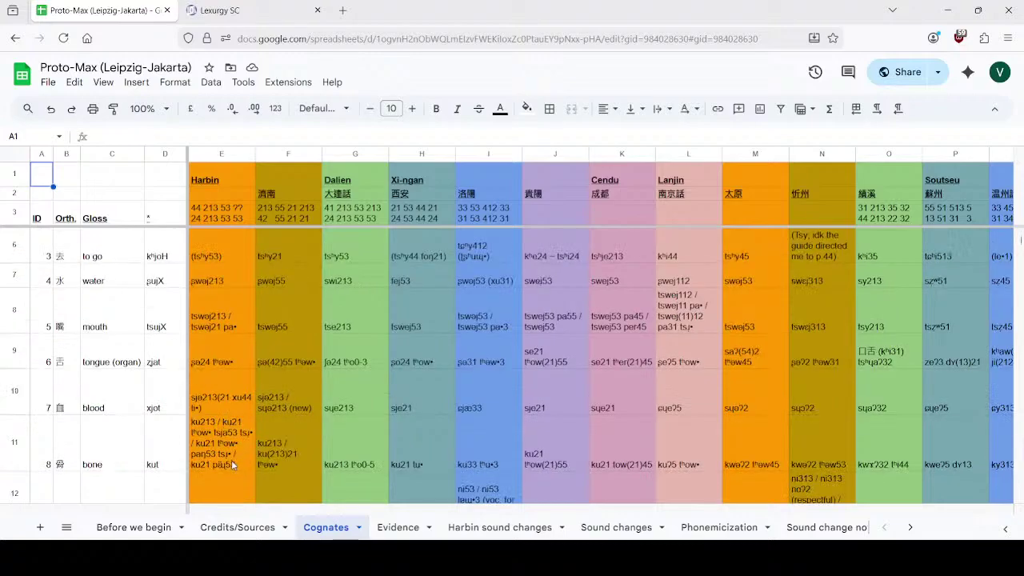
click(220, 10)
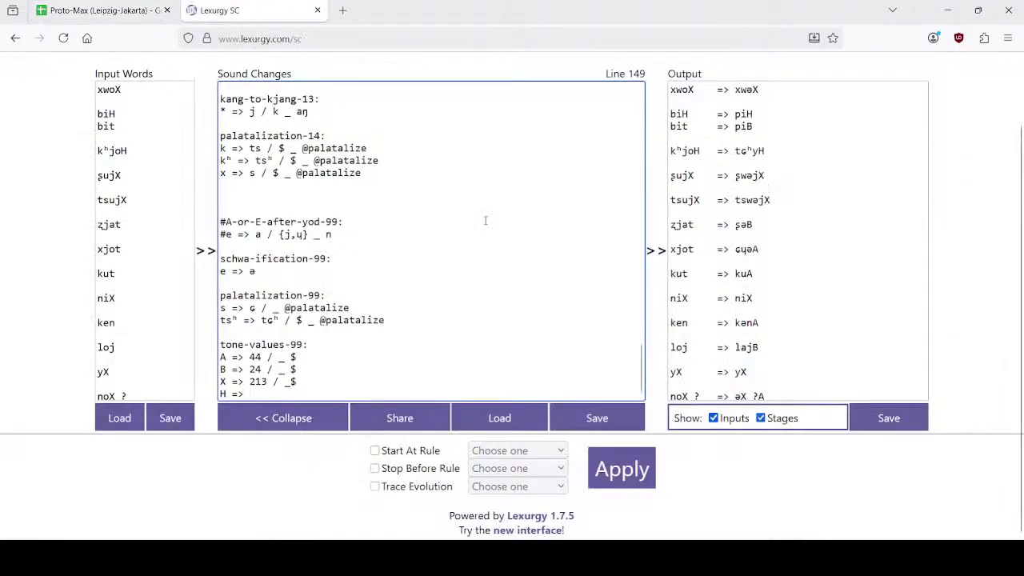
text(53 / _ $)
click(618, 472)
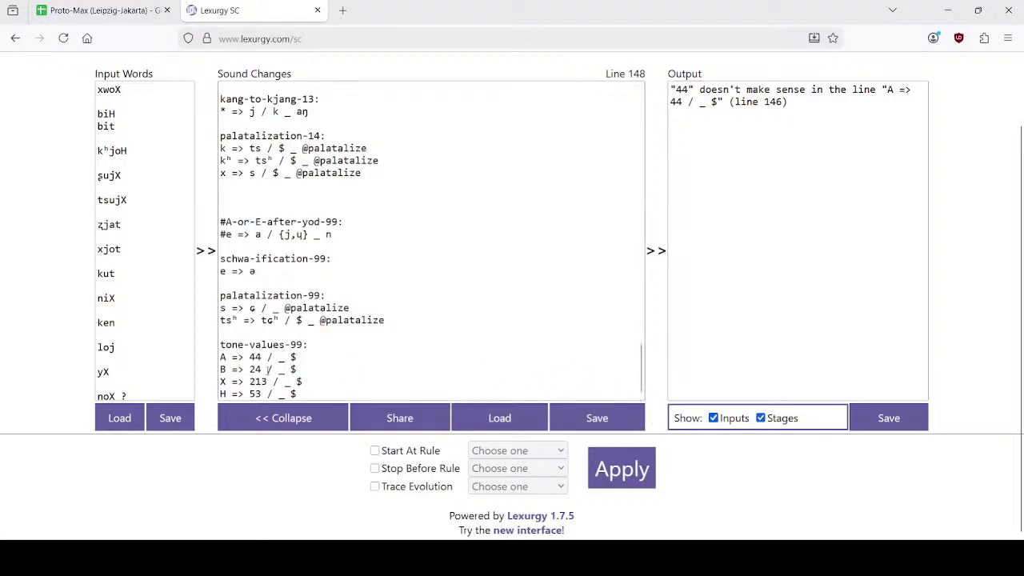
Step: Delete the entire tone-values-99 rule from the end of the sound changes
click(377, 388)
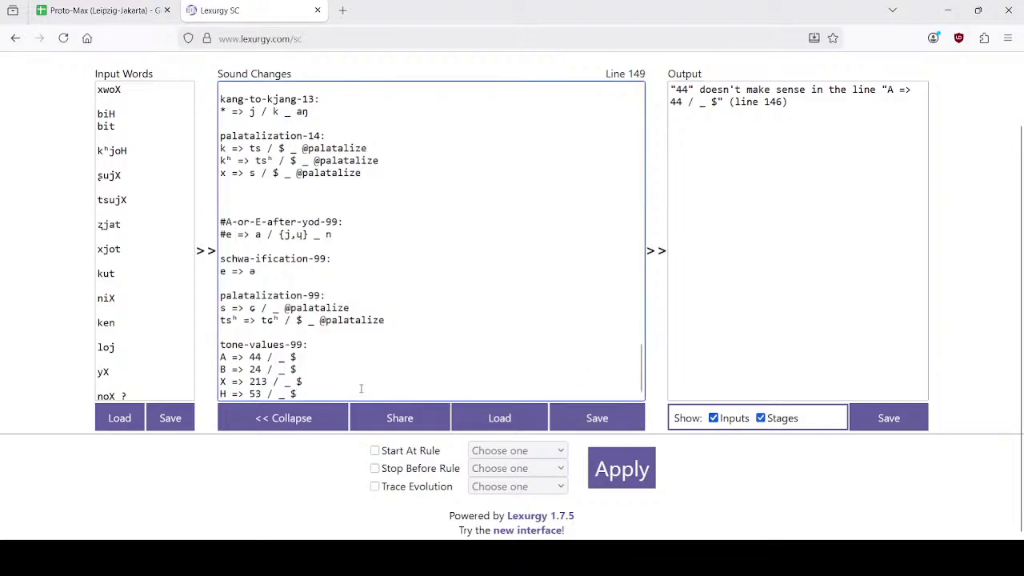
drag(416, 323, 413, 422)
key(BackSpace)
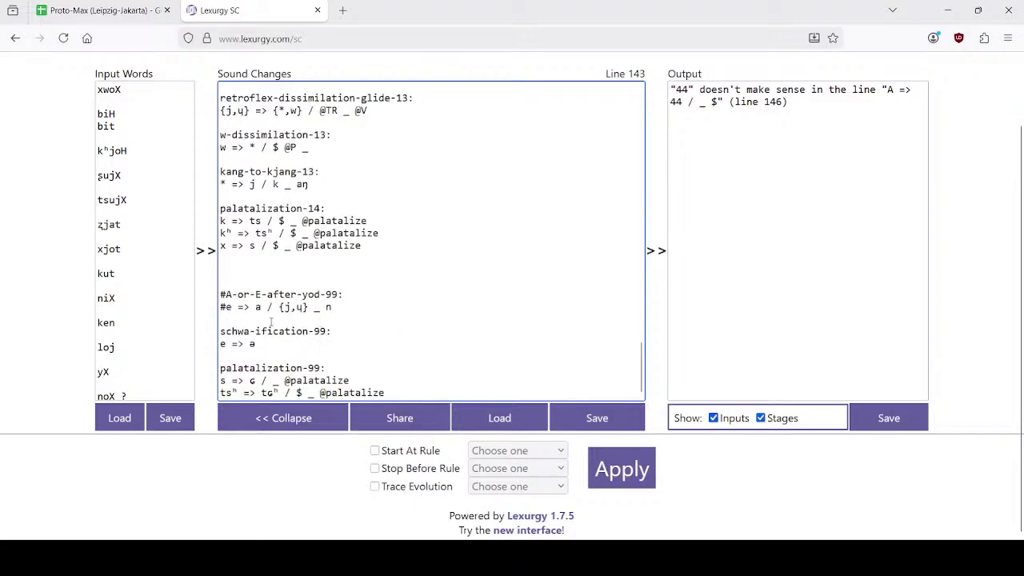
Step: Delete the commented-out A-or-E-after-yod-99 rule and apply the sound changes
drag(221, 295, 331, 308)
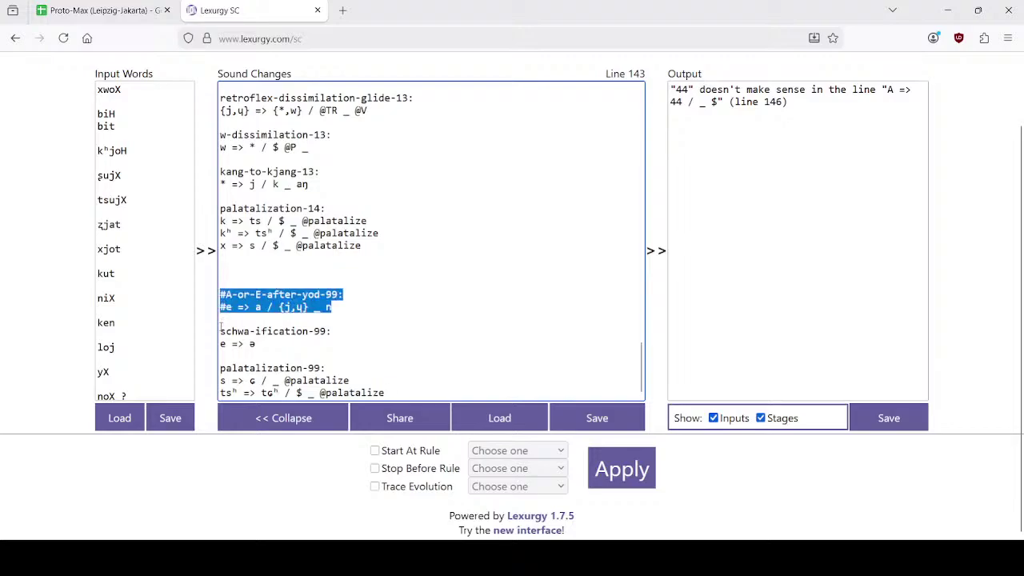
key(BackSpace)
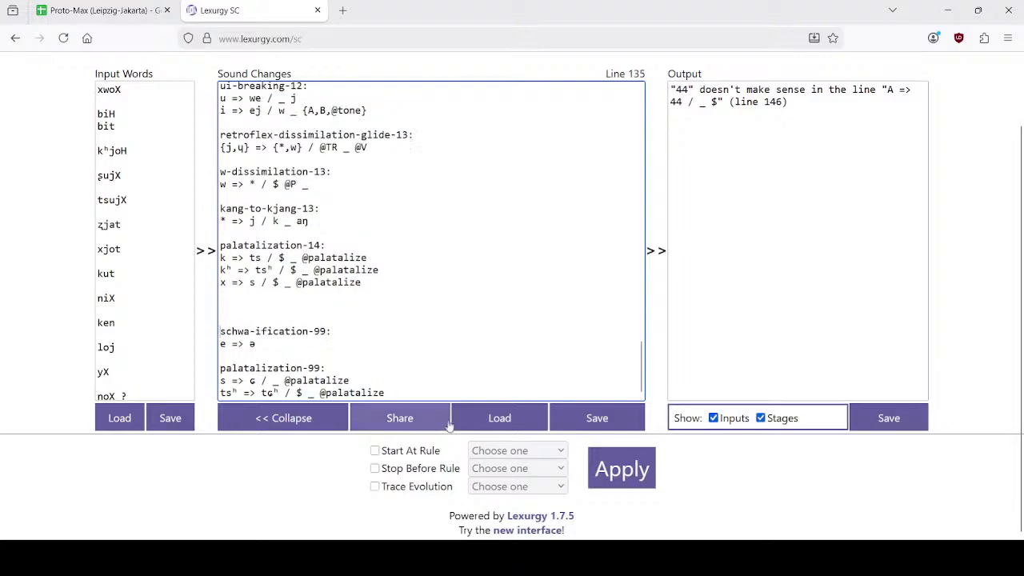
click(616, 472)
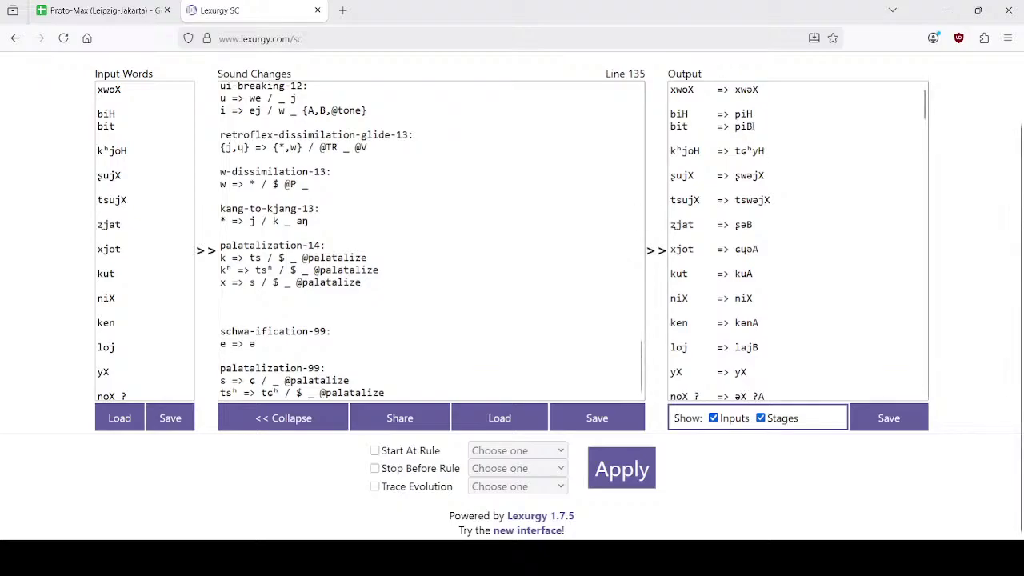
Step: Compare the outputs for "bit" and "kʰjoH" with the Harbin forms for nose and to go in the Proto-Max Cognates sheet
drag(756, 126, 734, 126)
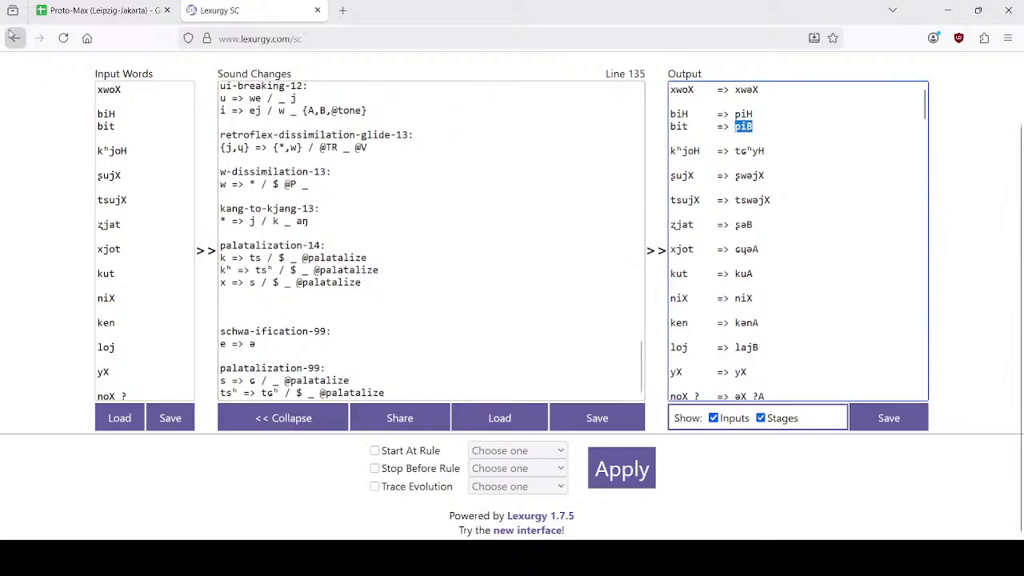
click(786, 152)
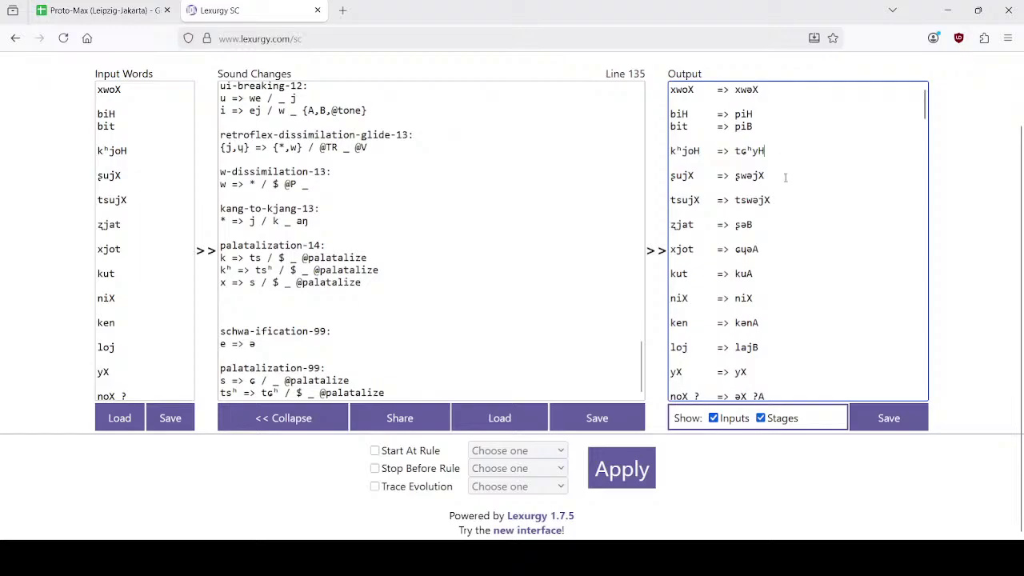
click(121, 12)
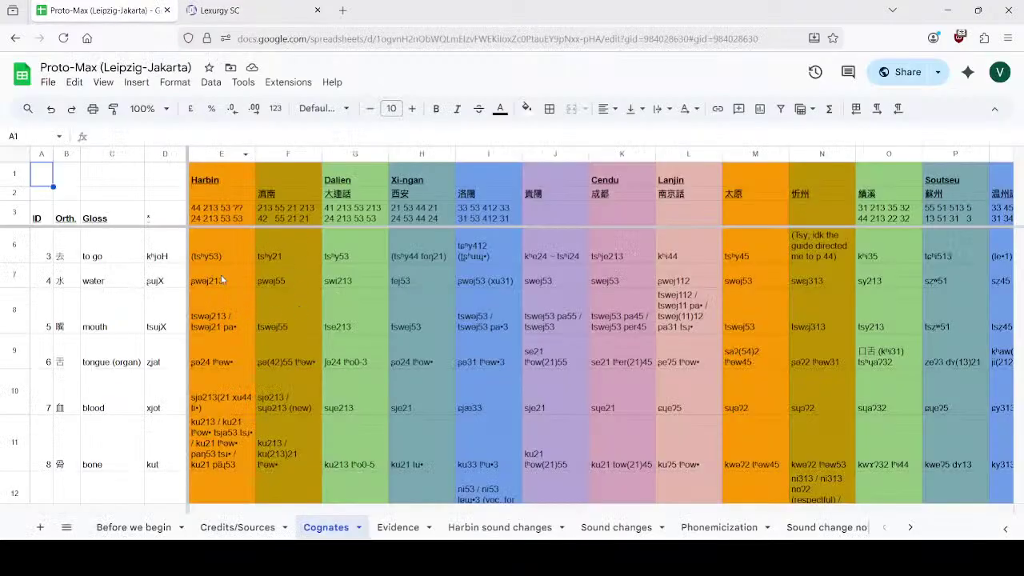
scroll(223, 281, up, 2)
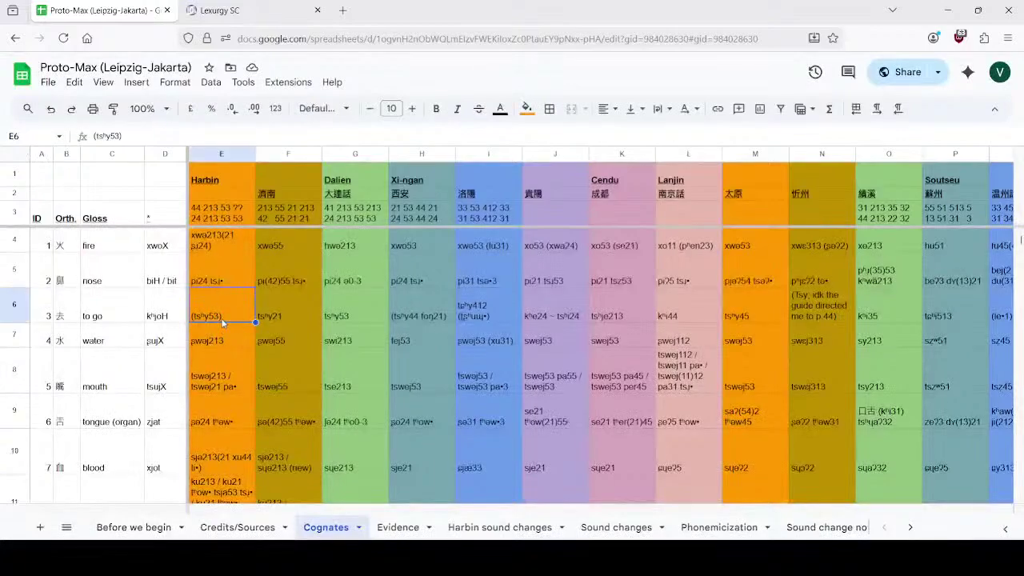
click(232, 11)
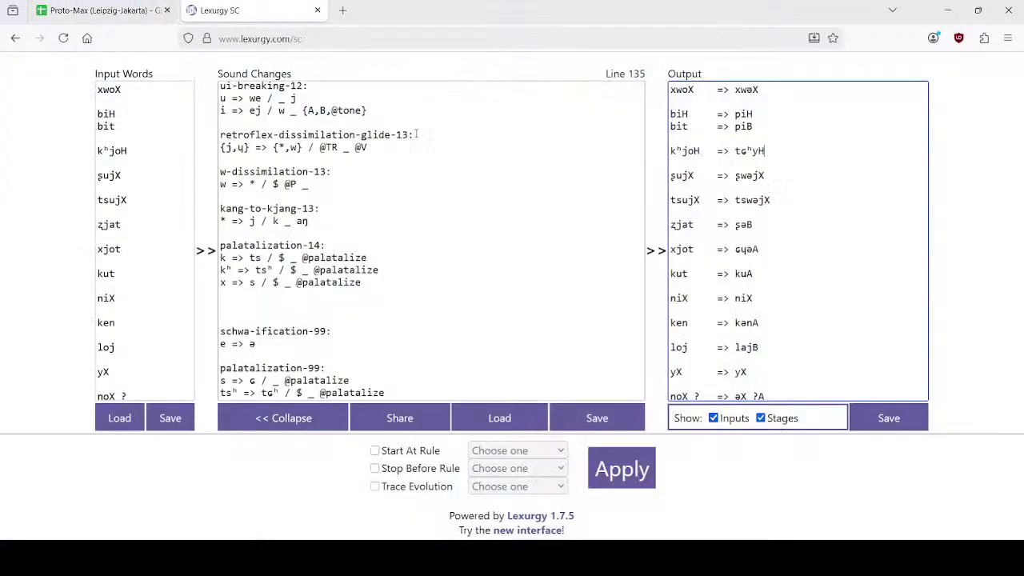
Step: Set the sound changes to stop before the palatalization-99 rule and apply them
click(408, 469)
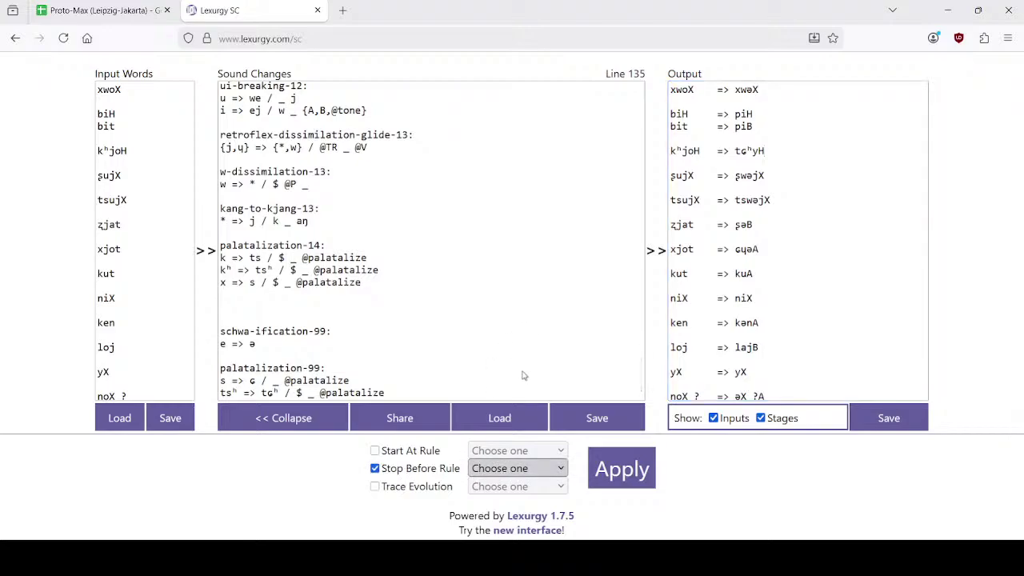
click(535, 453)
click(641, 475)
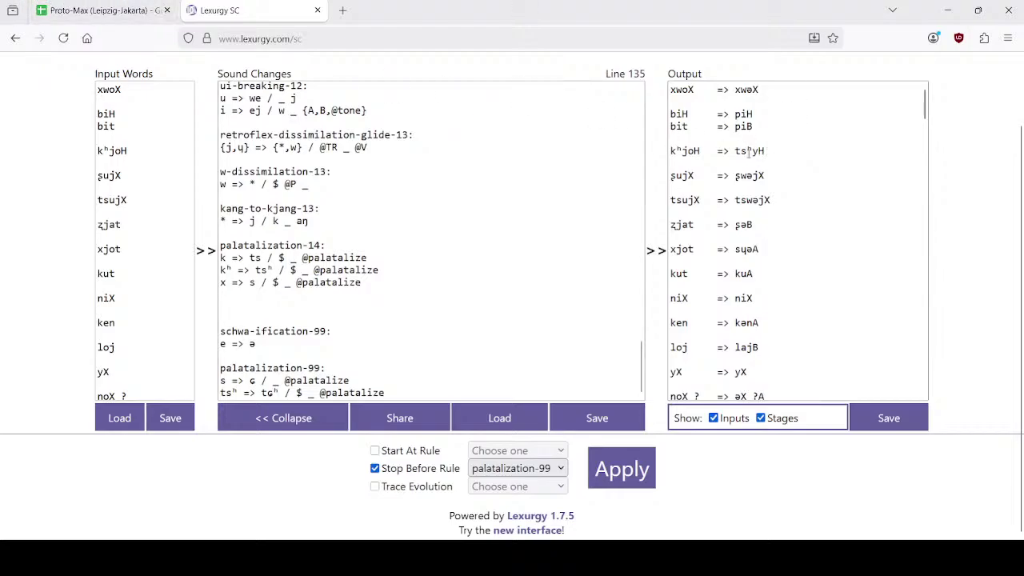
Step: Check the outputs from "kʰjoH" through "zjat" against the Harbin cognates for to go, water, mouth and tongue
click(112, 10)
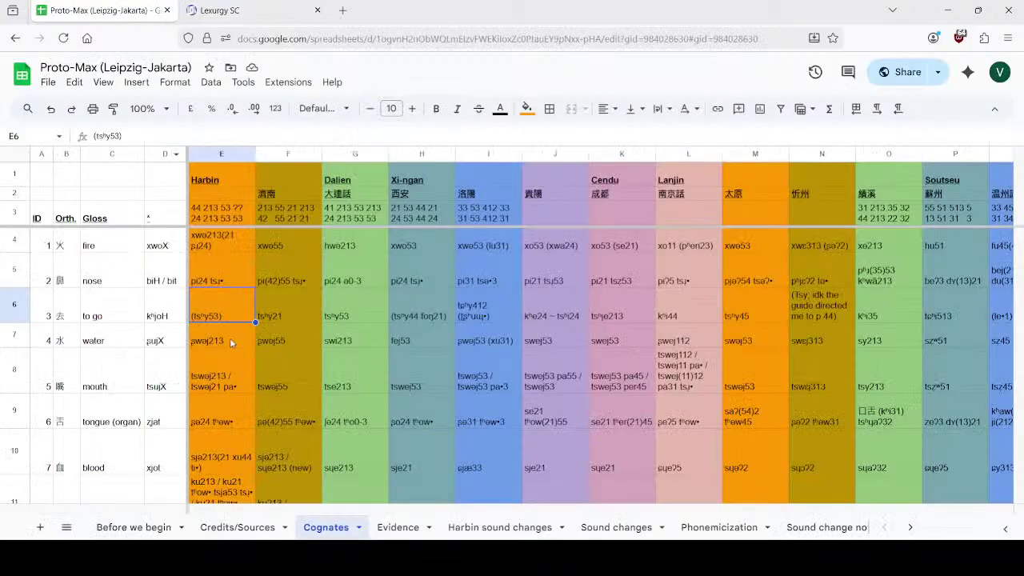
click(272, 5)
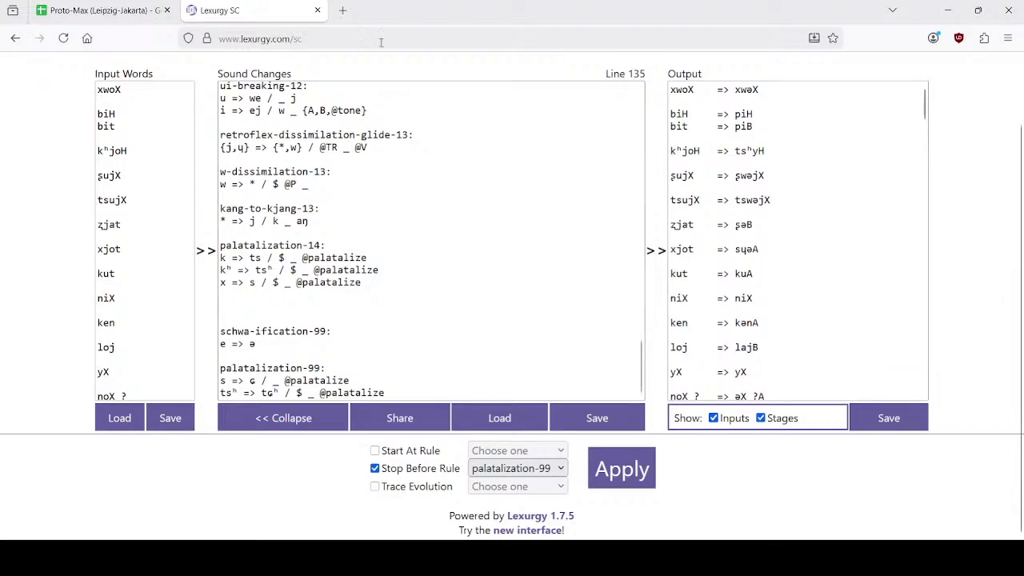
click(136, 8)
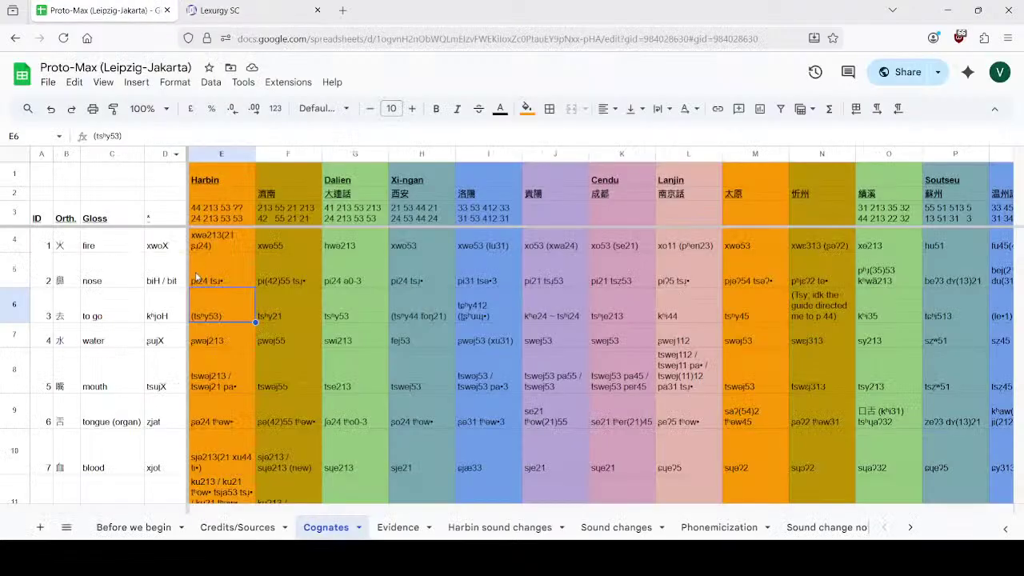
click(221, 380)
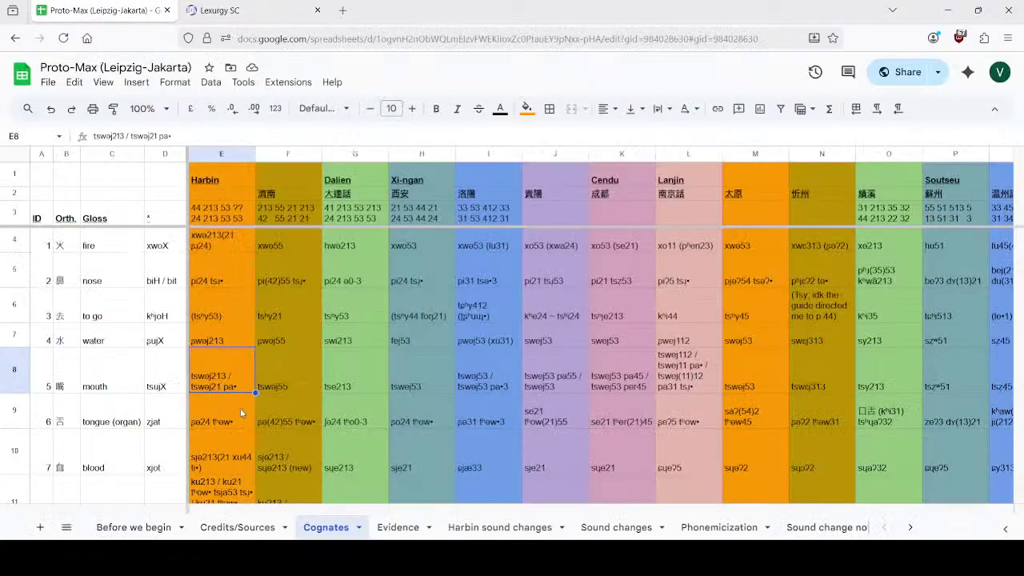
scroll(239, 392, down, 2)
click(244, 8)
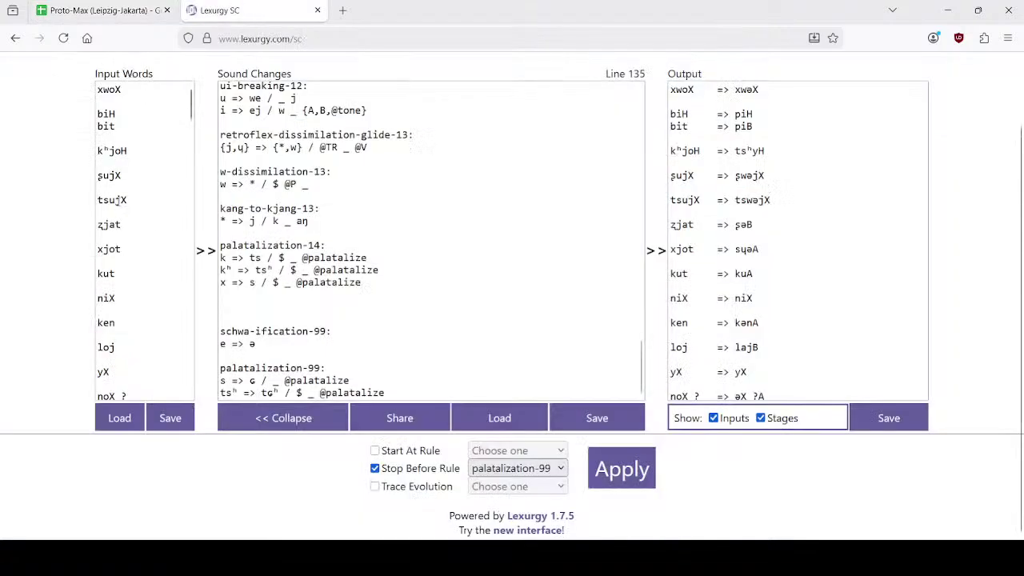
click(677, 227)
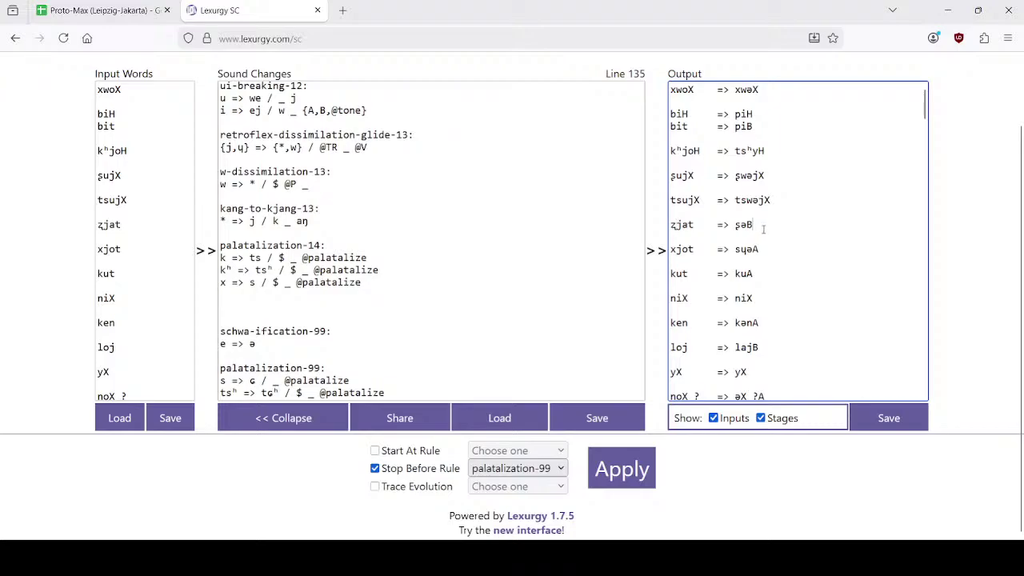
click(104, 10)
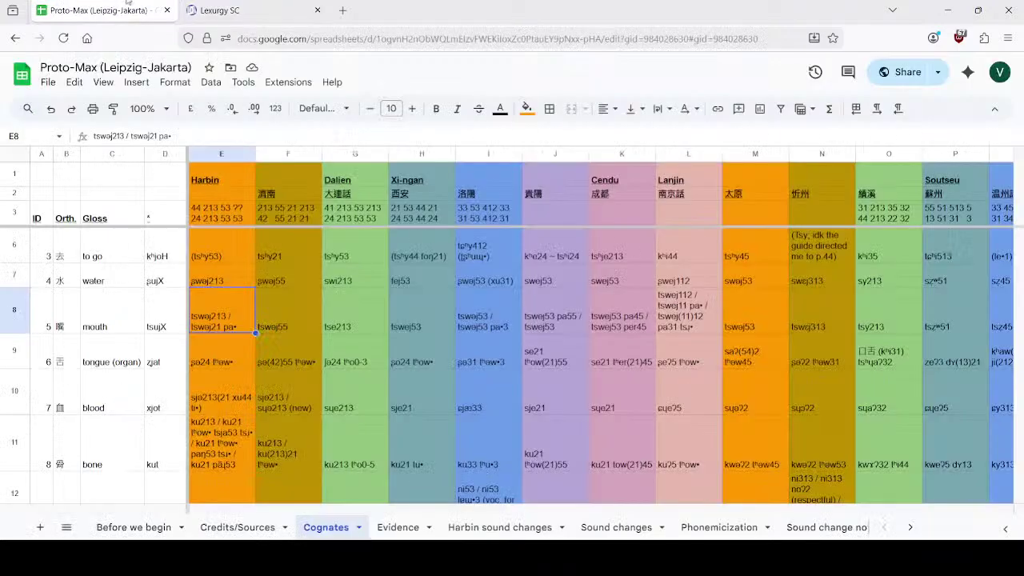
click(194, 5)
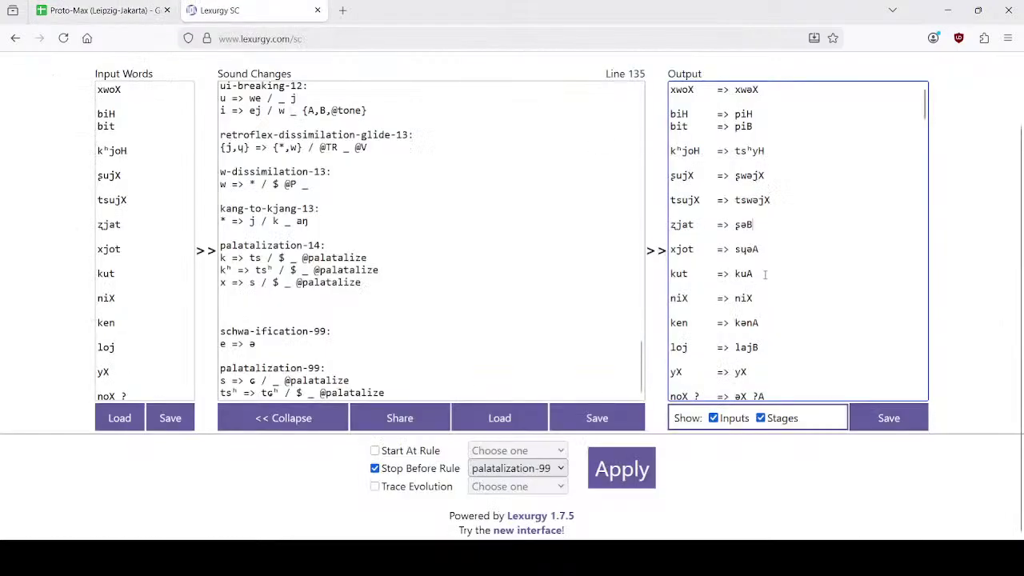
Step: Compare the output for "xjot" with the Harbin form for blood, and look up the Harbin cell for bone
drag(765, 251, 729, 252)
click(769, 260)
drag(770, 252, 731, 250)
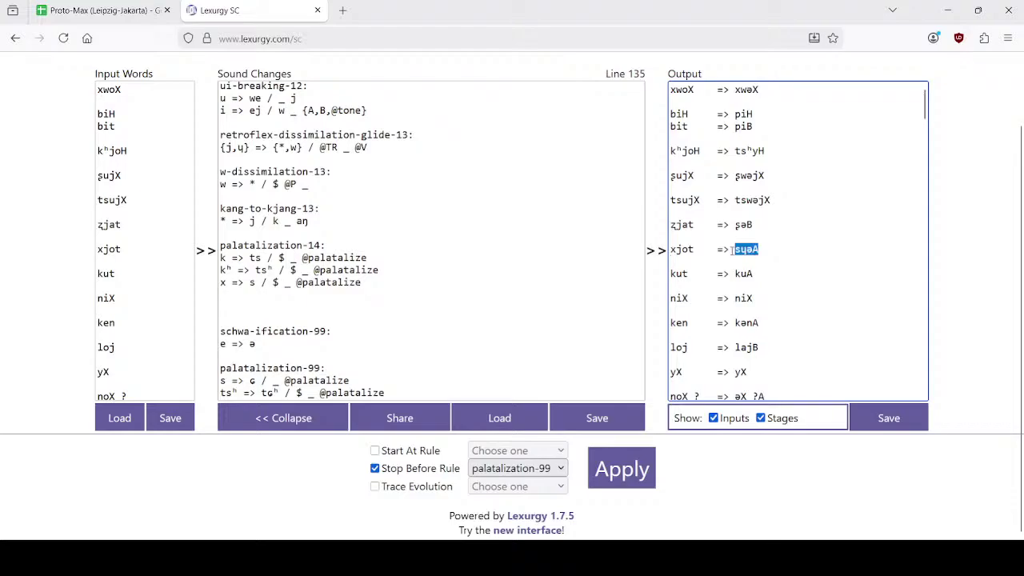
scroll(756, 221, down, 2)
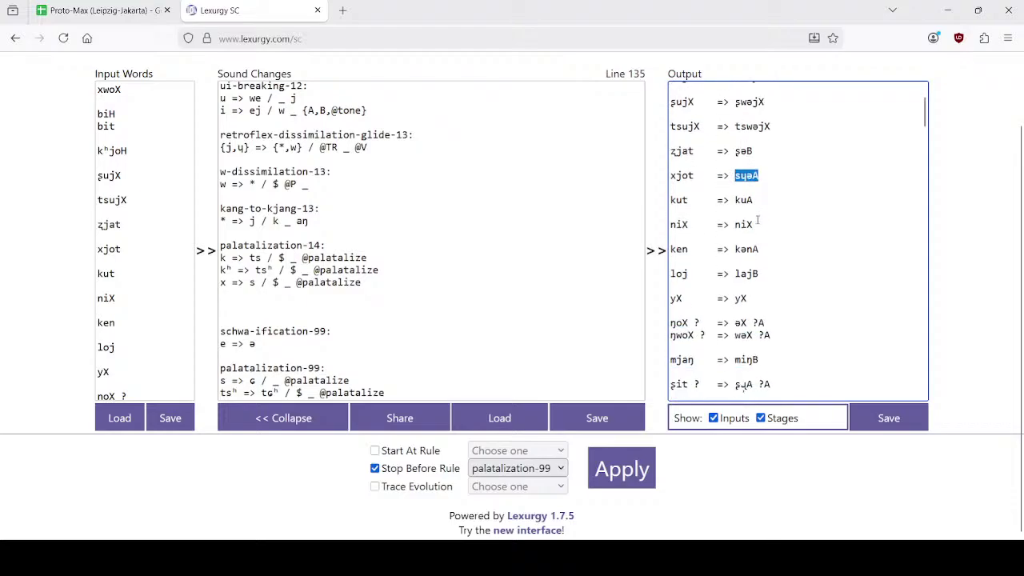
click(104, 11)
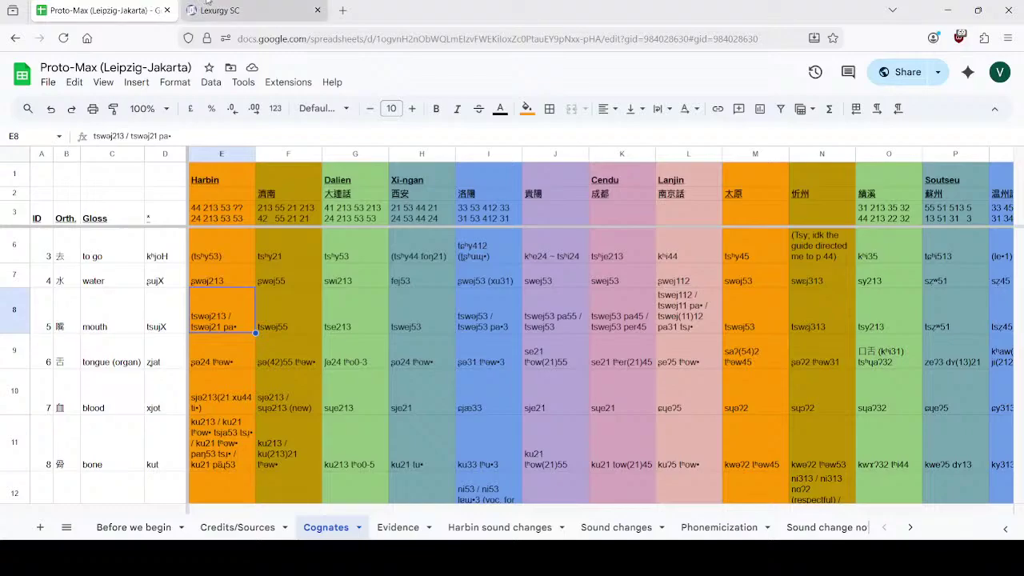
scroll(242, 400, down, 1)
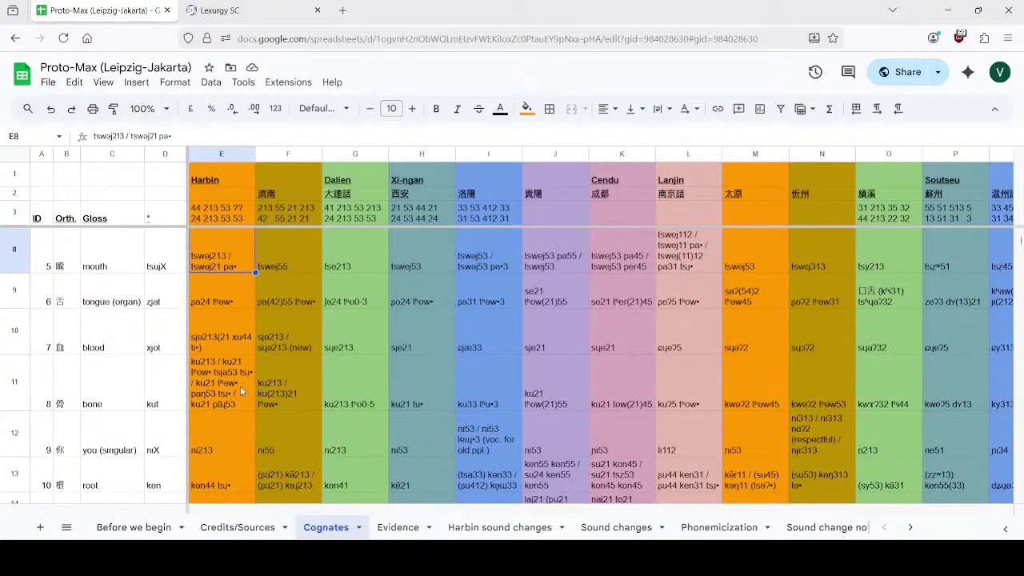
click(228, 385)
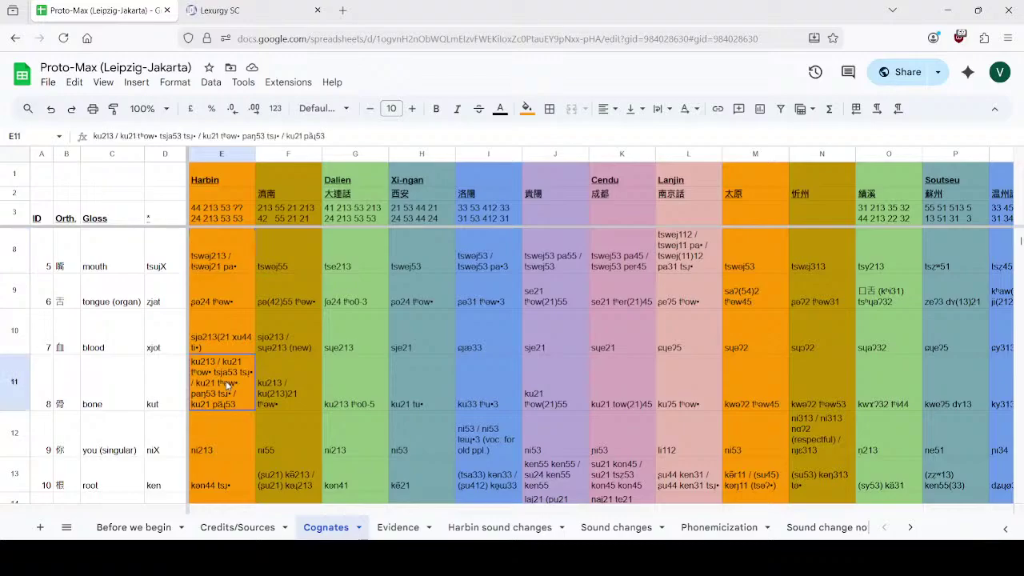
Step: Examine the output for "kut" and check its tone category against the Harbin tone list in the Cognates sheet
click(276, 2)
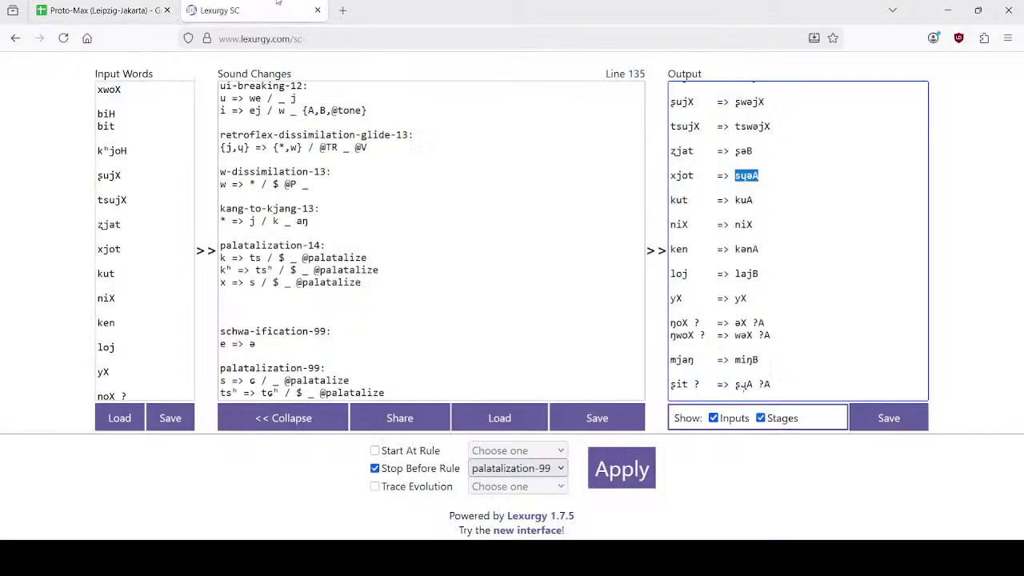
drag(780, 200, 735, 200)
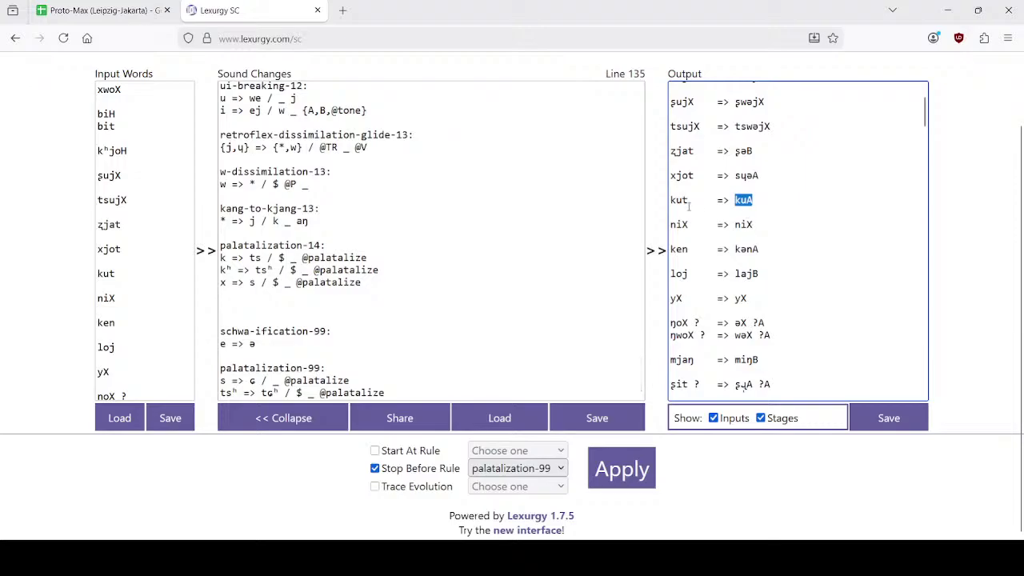
drag(676, 200, 682, 200)
drag(753, 202, 734, 200)
click(752, 200)
click(100, 11)
scroll(229, 422, down, 3)
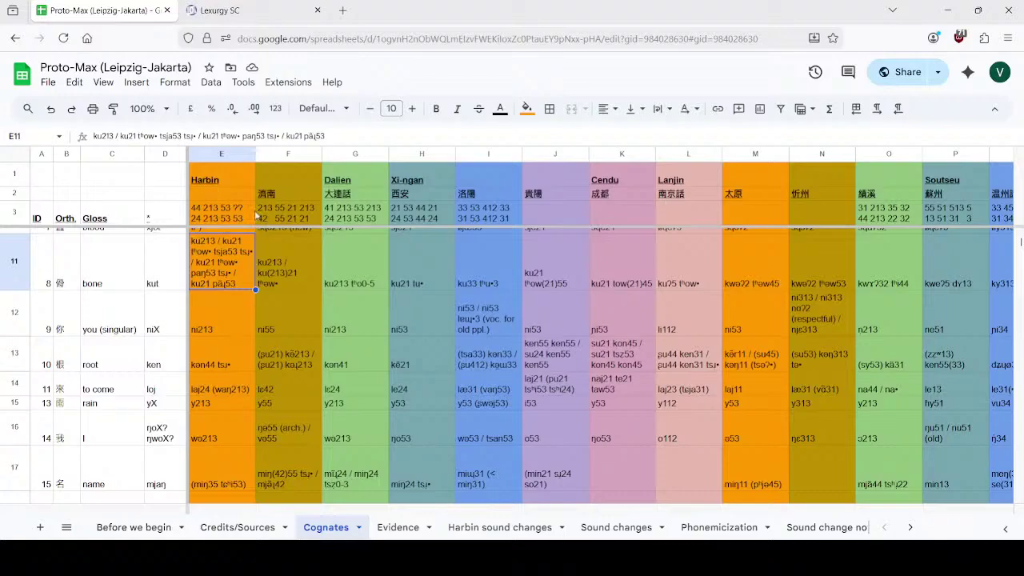
Step: Compare the output for "ken" with the Harbin form for root in the Cognates sheet
click(239, 10)
mouse_move(761, 250)
mouse_down()
mouse_move(718, 250)
mouse_move(746, 250)
mouse_up()
click(747, 250)
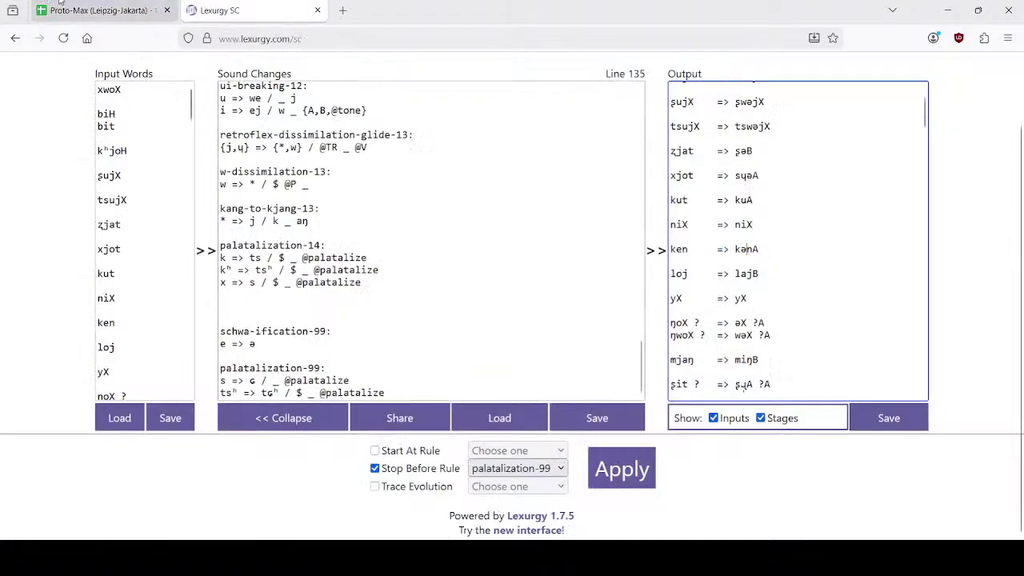
click(104, 11)
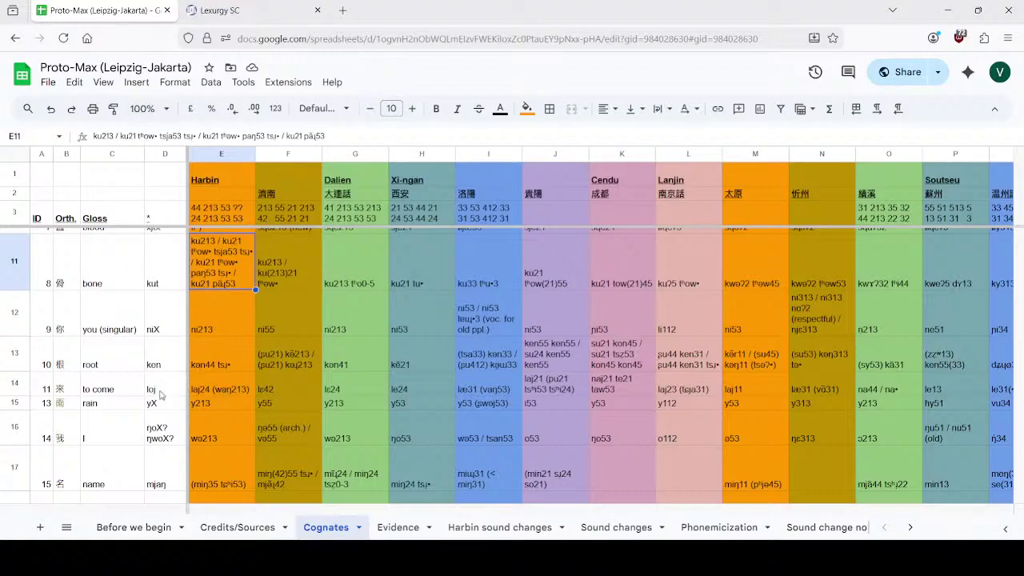
click(198, 5)
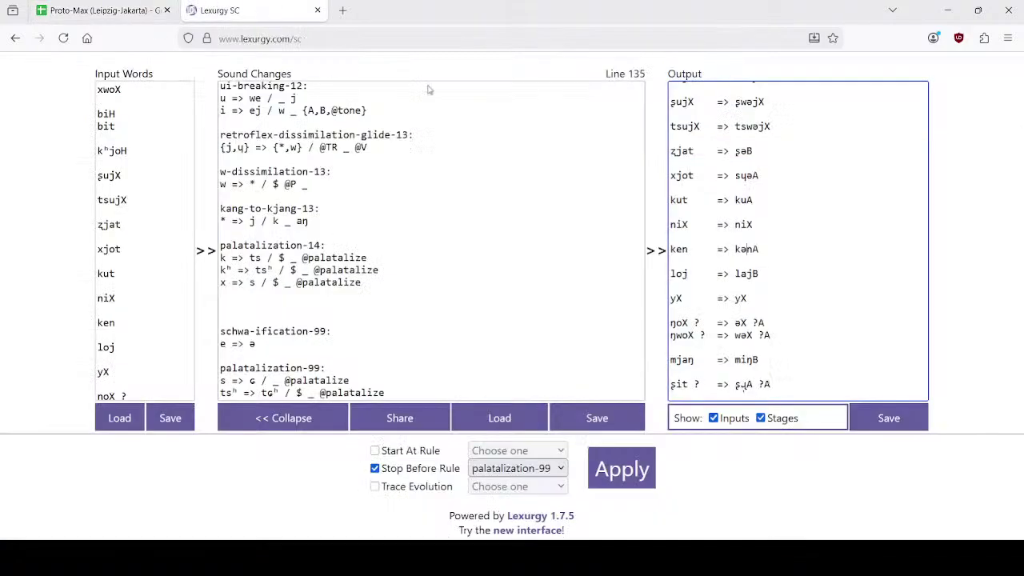
Step: Check the outputs for "loj" and "yX" and the following words against the Harbin cognates for to come, rain, I and name
drag(760, 274, 733, 274)
scroll(733, 275, down, 3)
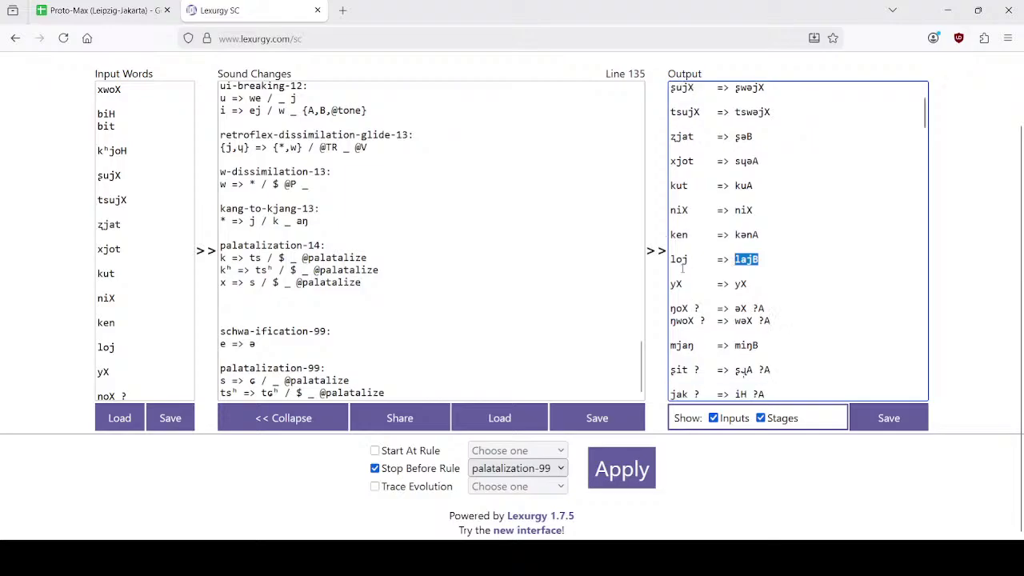
click(150, 16)
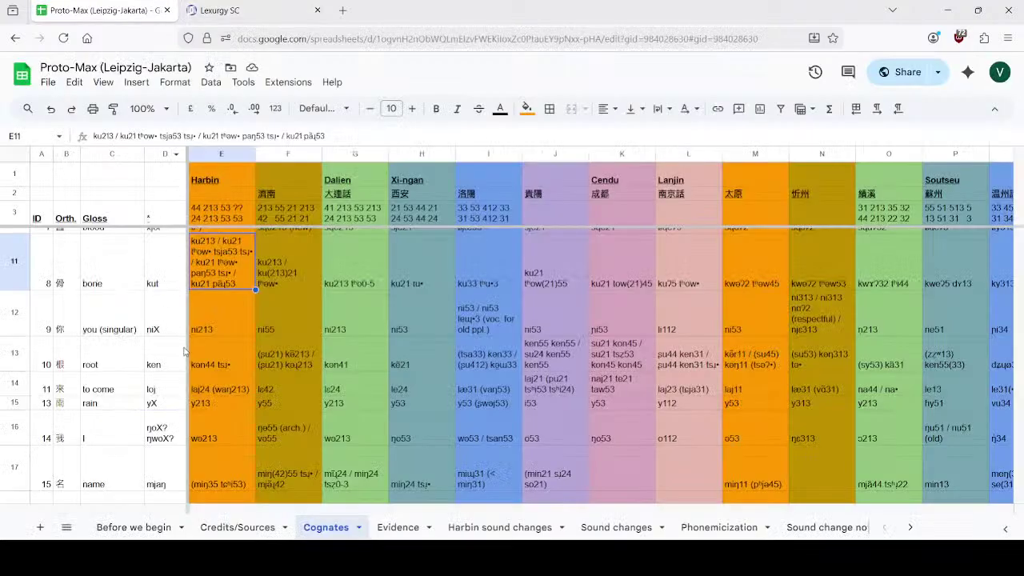
click(213, 404)
click(216, 10)
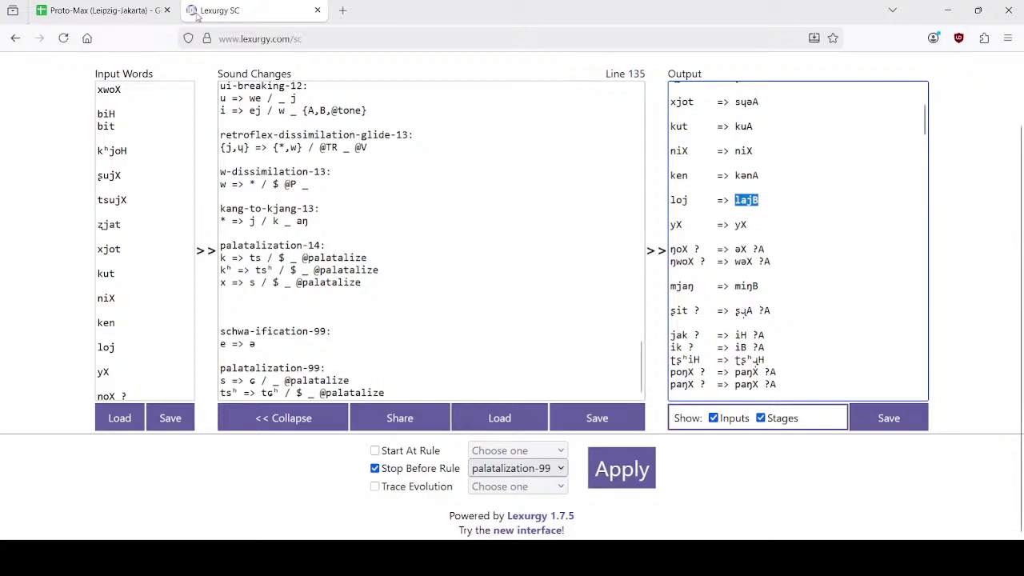
click(85, 6)
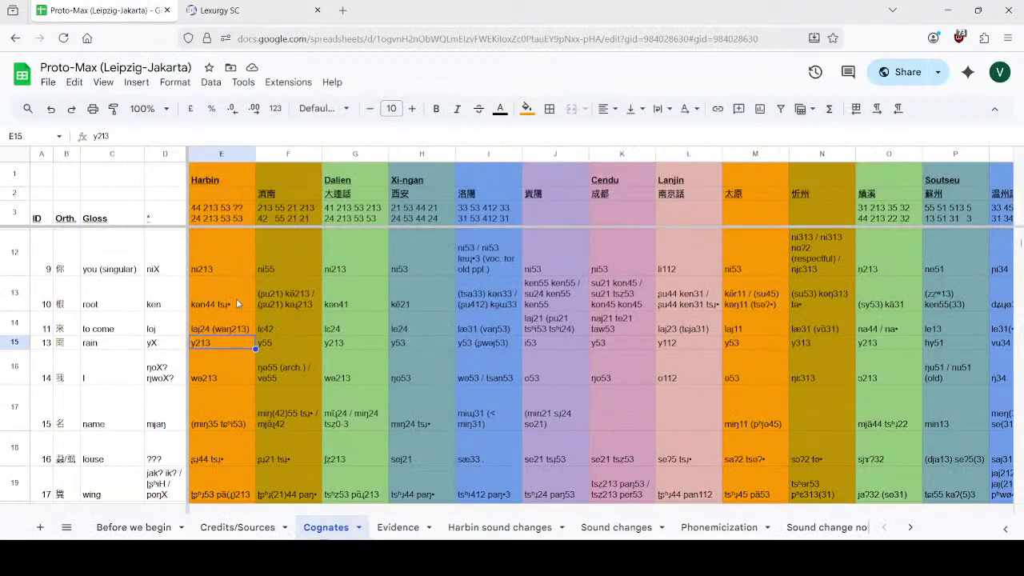
scroll(221, 367, down, 1)
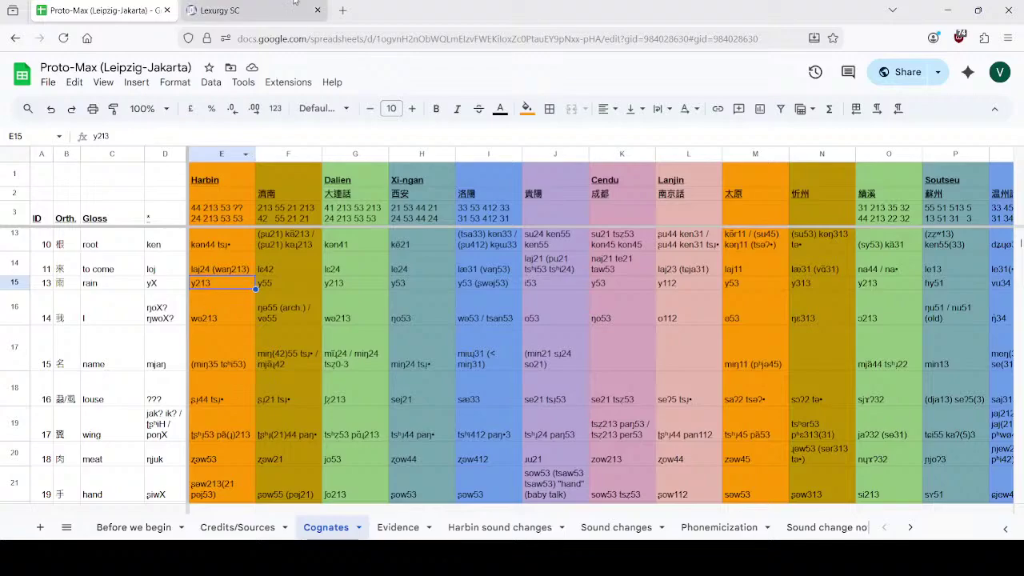
click(216, 10)
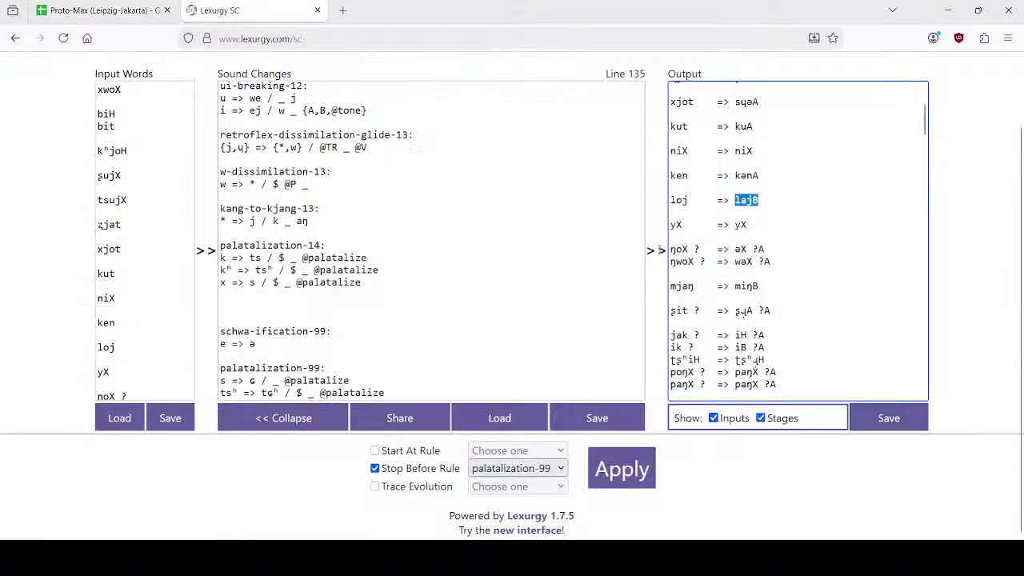
Step: Compare the outputs for "ŋoX" and "ŋwoX" with the Harbin form for I in the Cognates sheet
drag(682, 250, 672, 250)
double_click(692, 261)
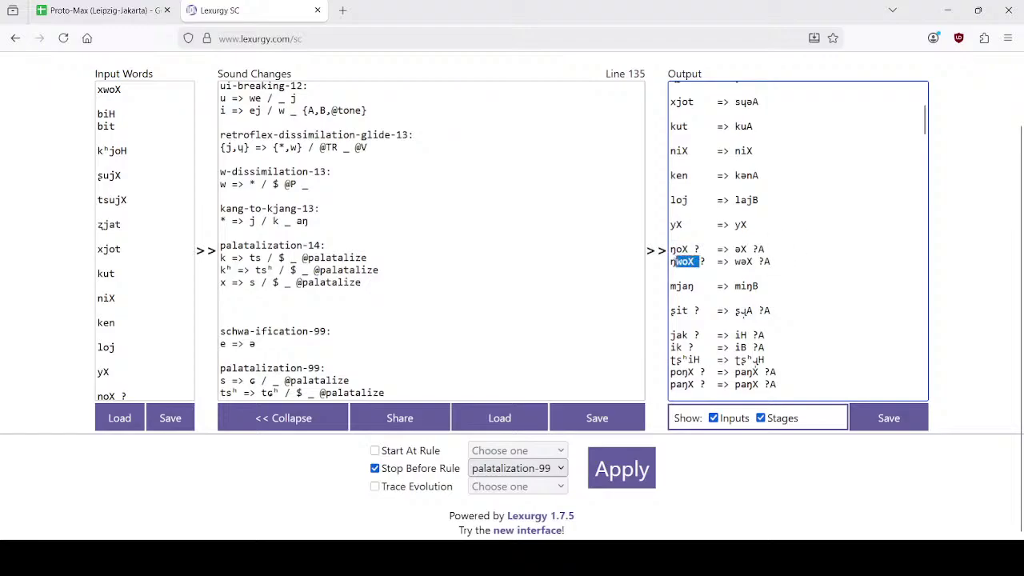
drag(732, 262, 771, 261)
click(789, 263)
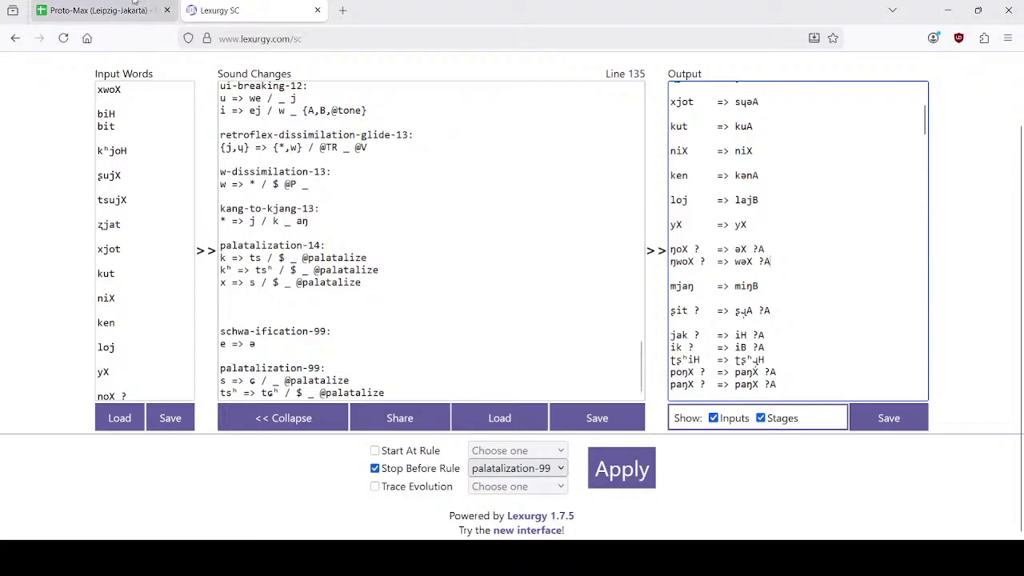
click(97, 8)
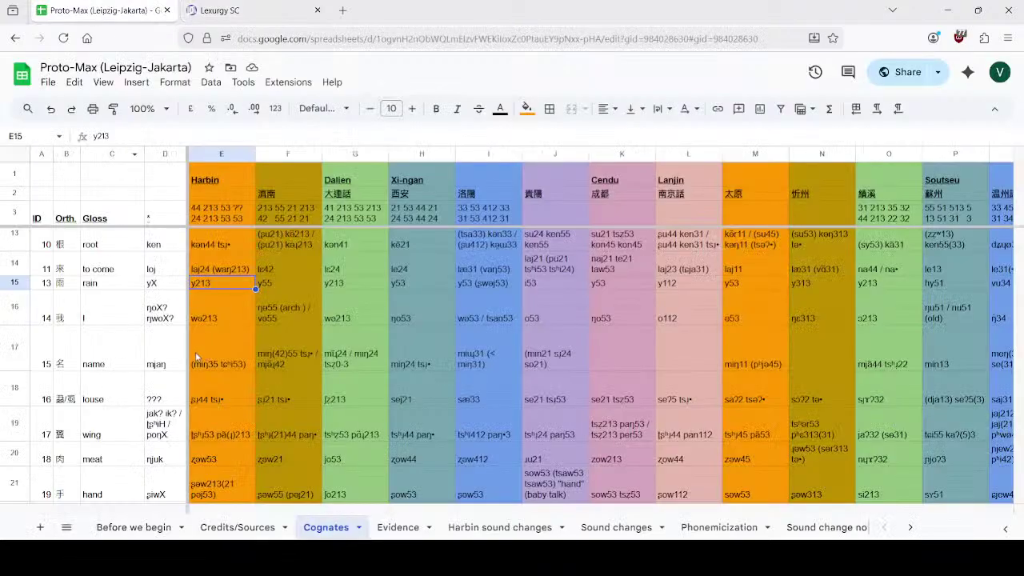
Step: Look up the Harbin cell for name and compare it with the Lexurgy output for "mjaŋ"
scroll(232, 353, down, 1)
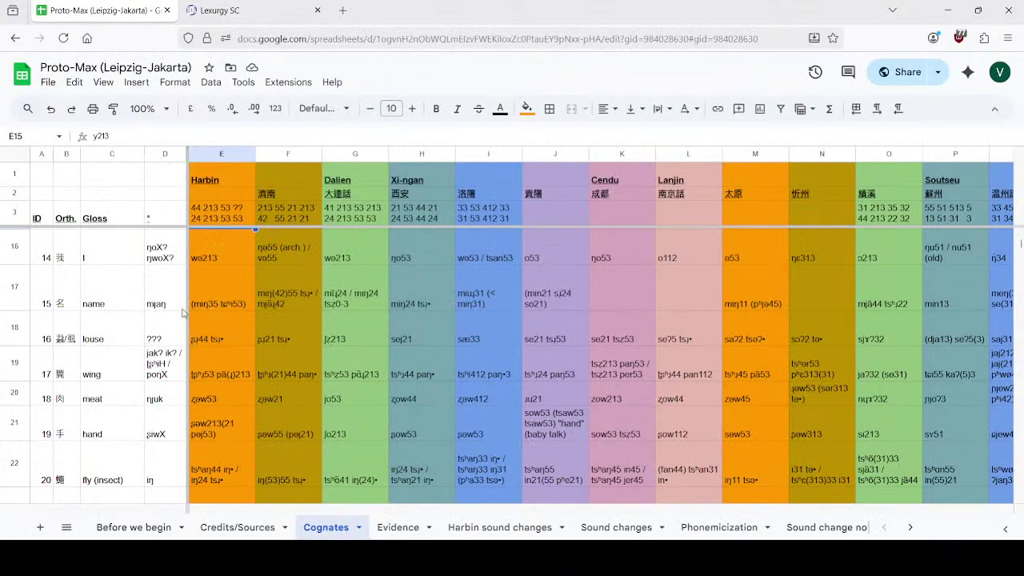
click(227, 302)
click(260, 4)
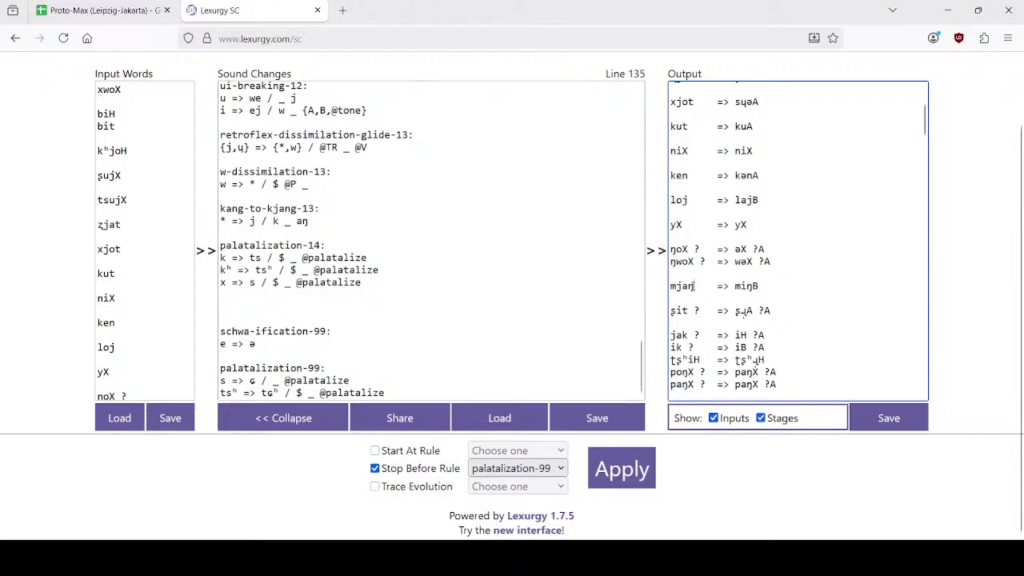
double_click(693, 286)
double_click(740, 285)
click(764, 292)
Step: Check the output for "ʂit" against the Harbin form for louse and the Harbin tone list in the Cognates sheet
scroll(764, 252, down, 3)
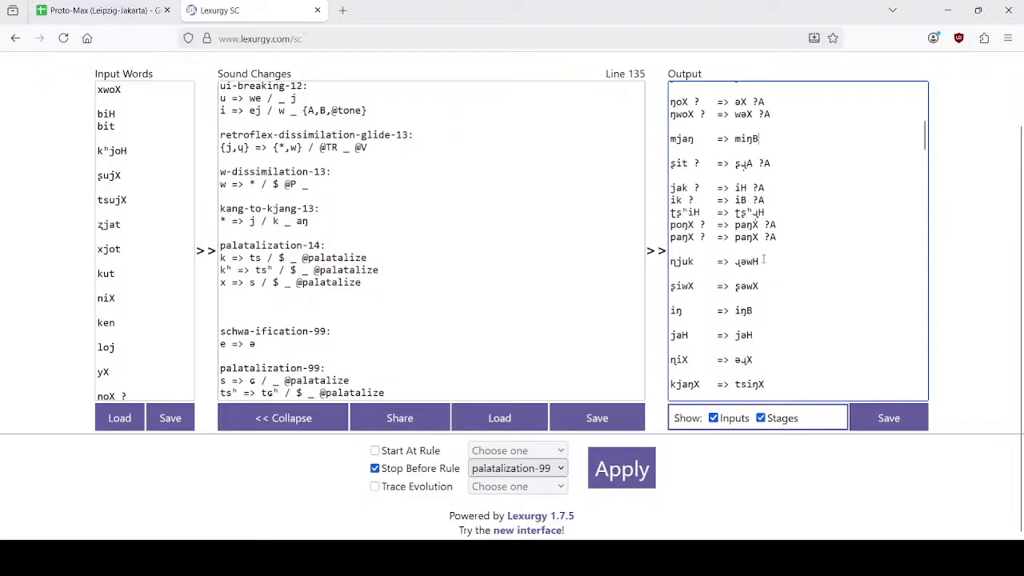
click(121, 10)
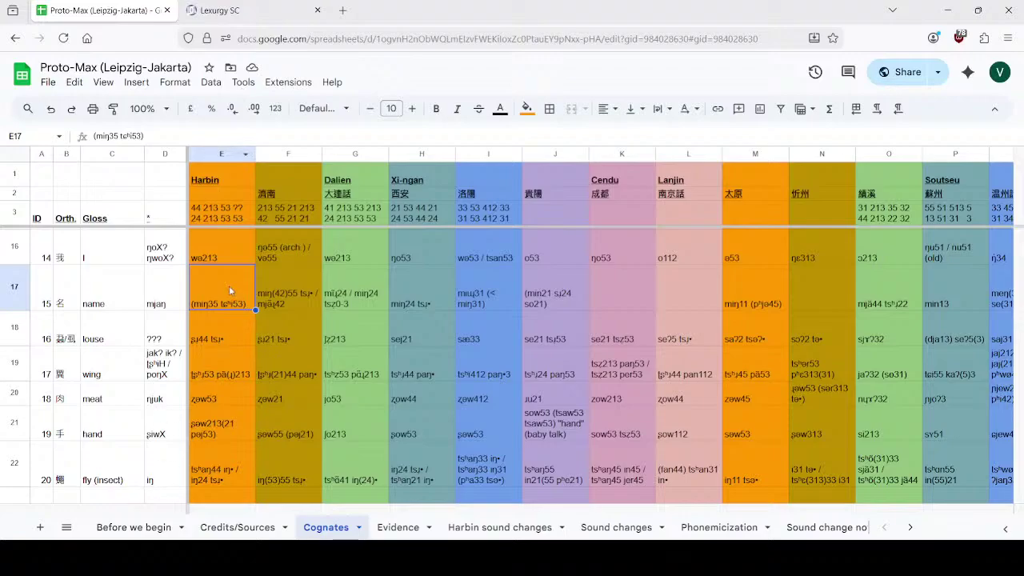
click(264, 9)
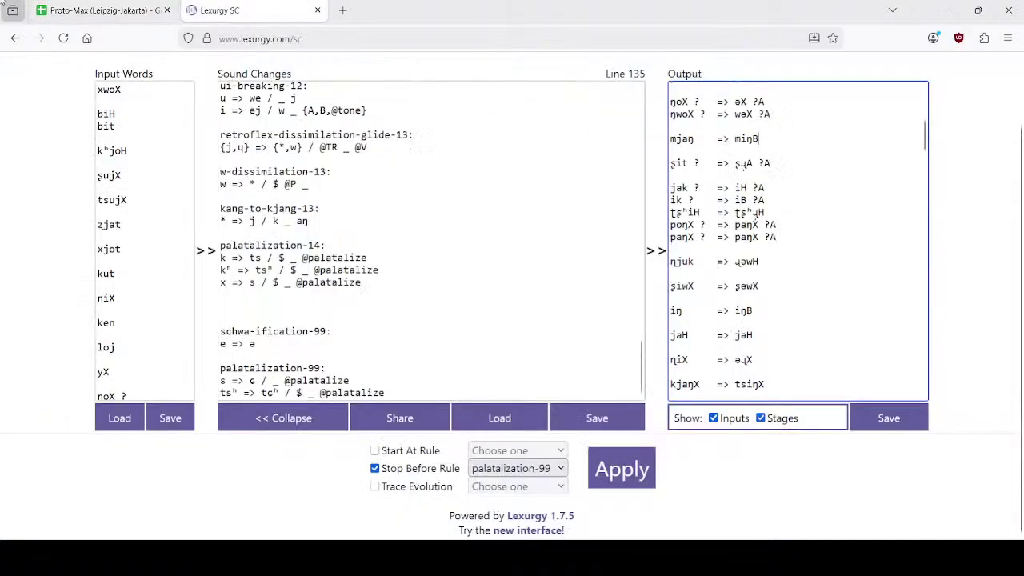
click(71, 5)
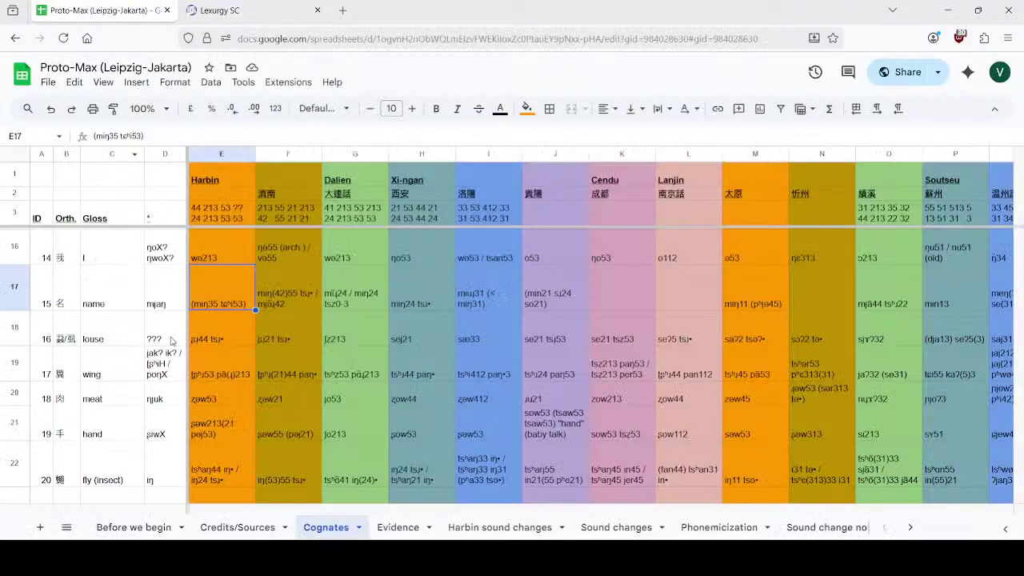
click(245, 11)
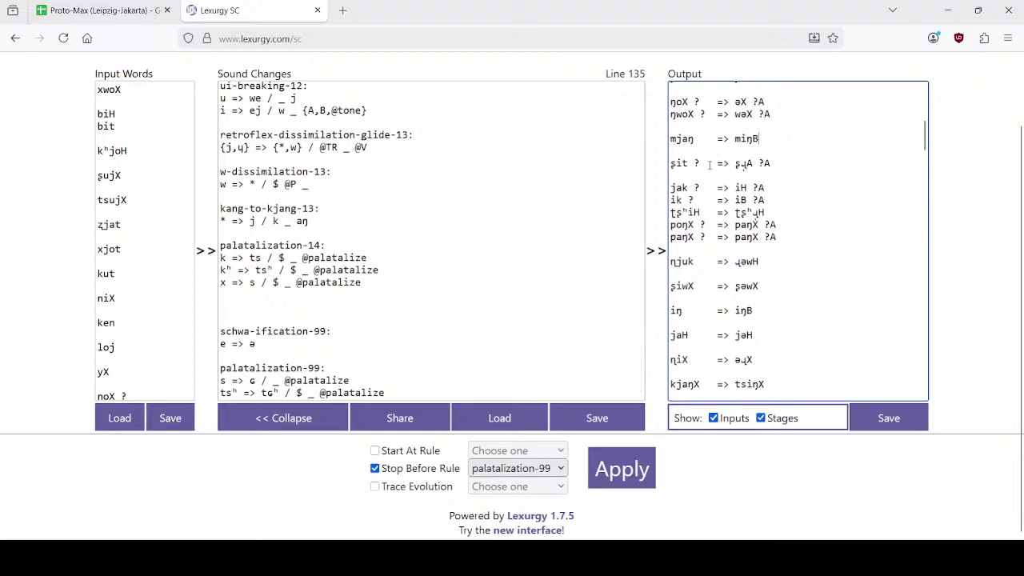
click(82, 11)
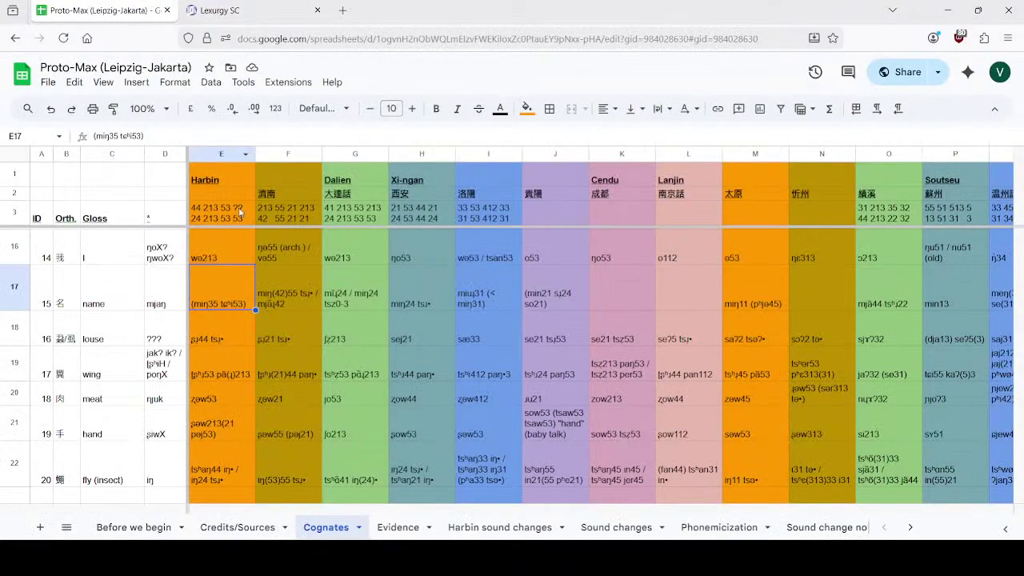
click(231, 340)
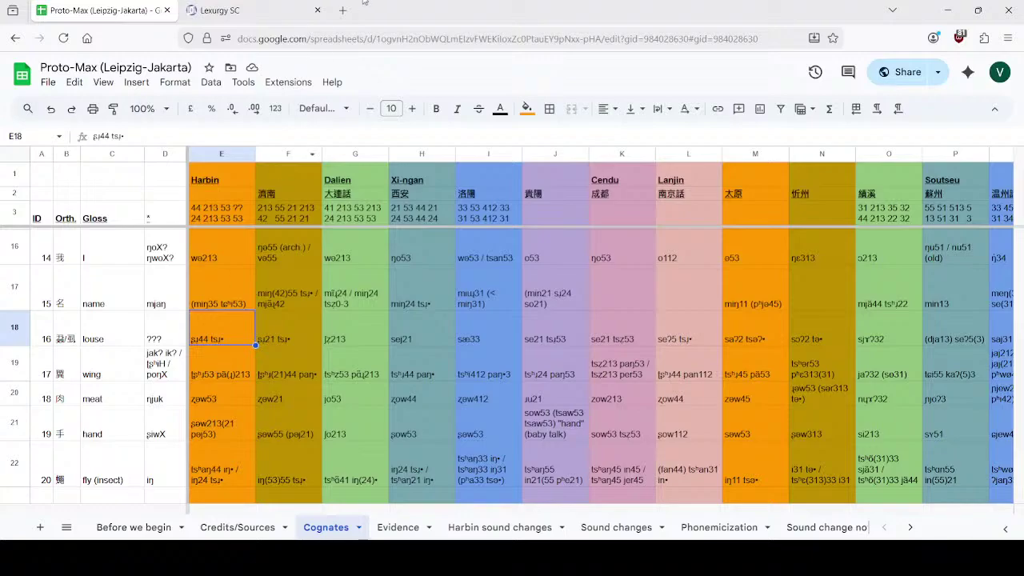
Step: Compare the output for "ʈʂʰiH" with the Harbin form for wing in the Cognates sheet
click(308, 12)
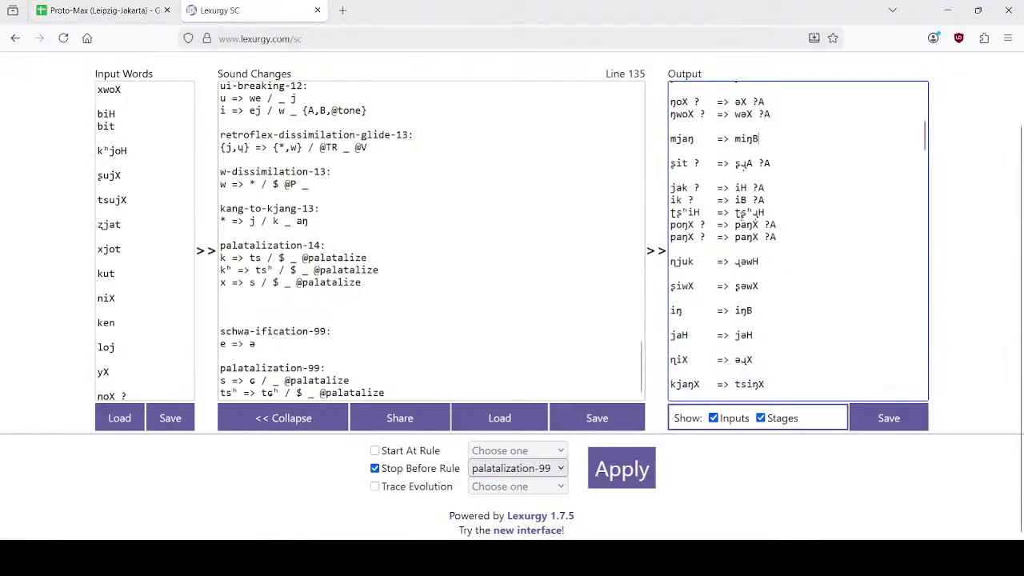
triple_click(771, 212)
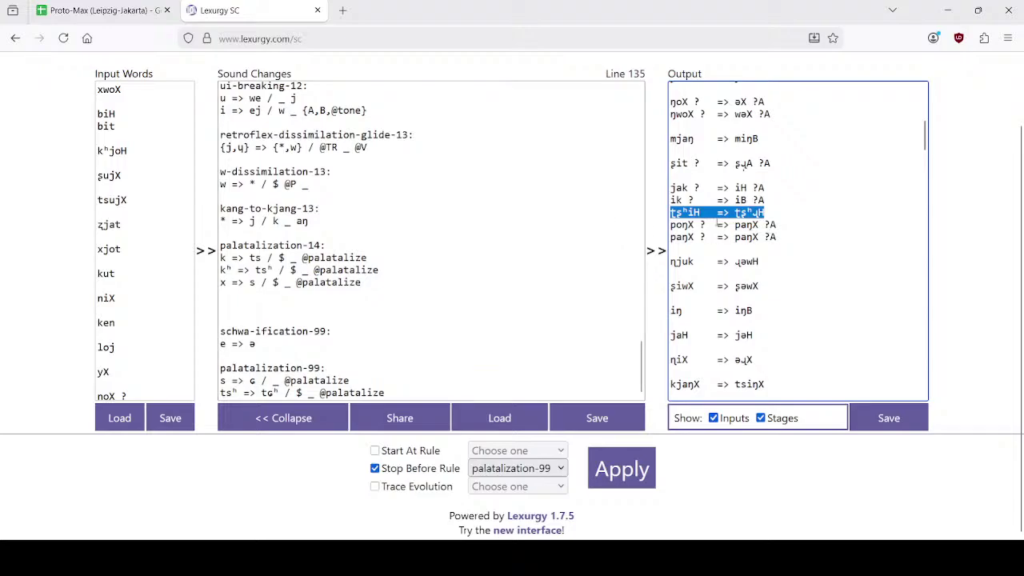
click(118, 7)
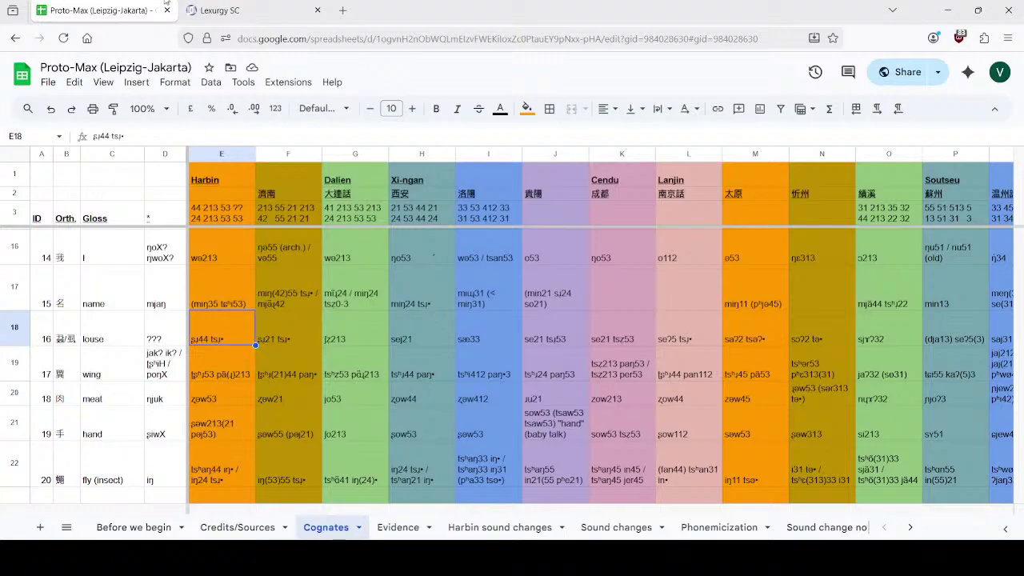
click(216, 10)
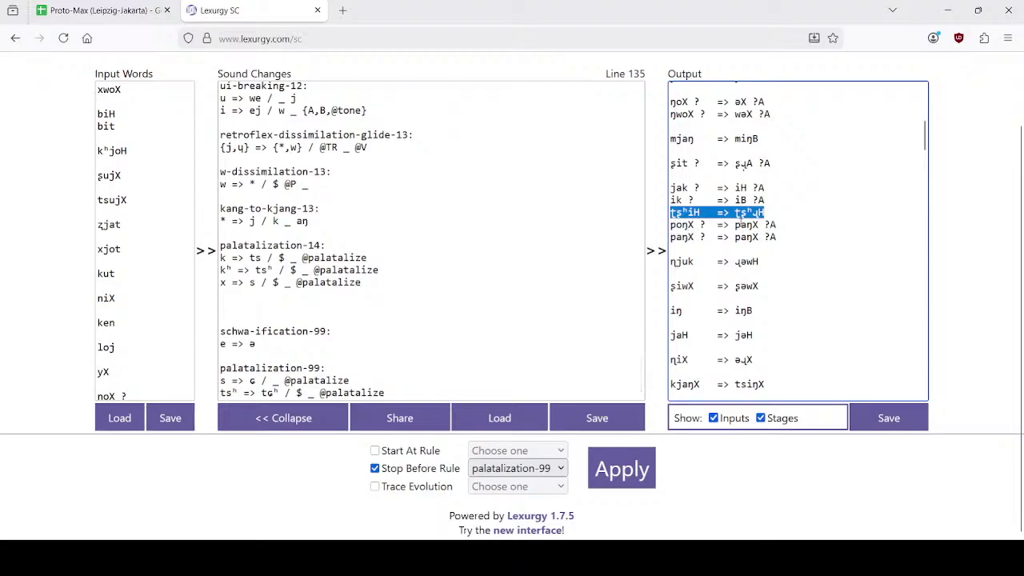
Step: Look up the Harbin cell for meat in the Cognates sheet and return to the Lexurgy output
click(83, 11)
click(240, 394)
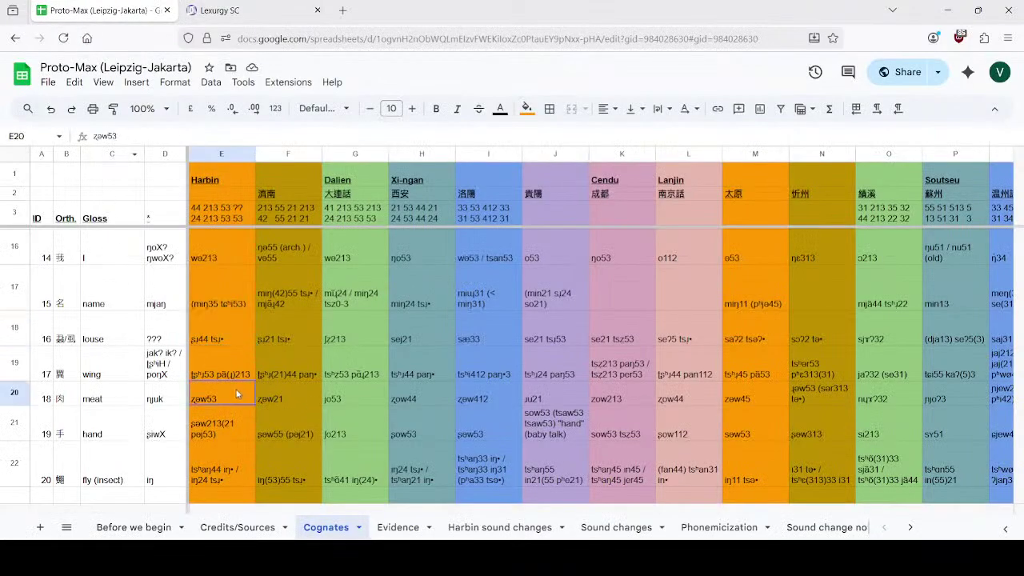
click(232, 11)
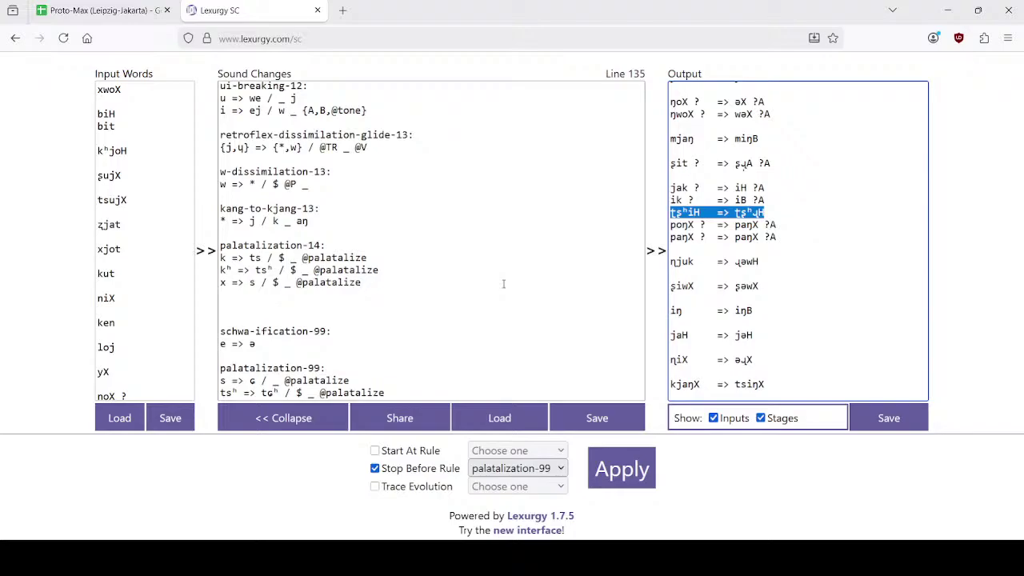
Step: Label the 濟南 column of the Cognates sheet "Jinan" in row 1
click(104, 10)
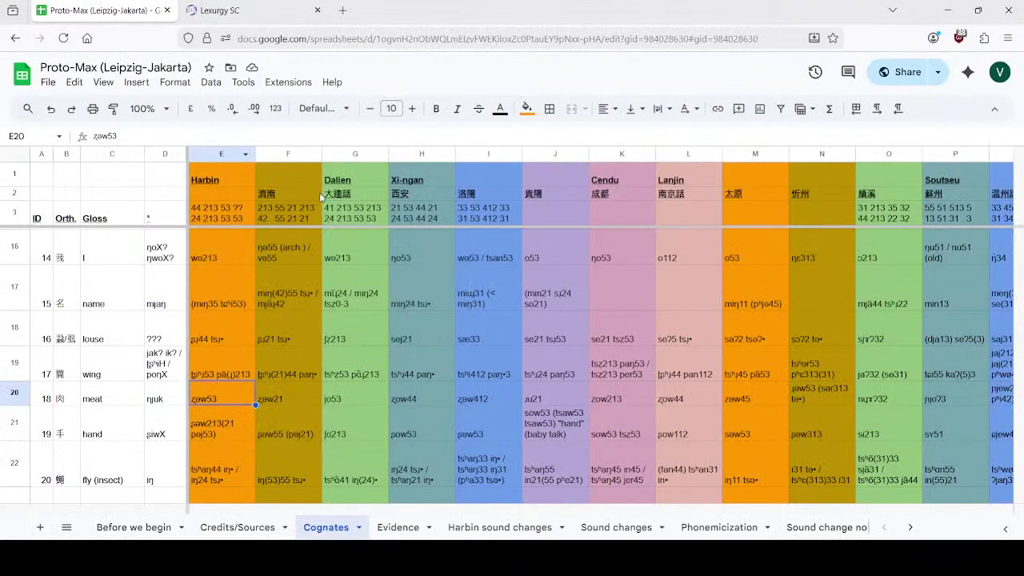
click(288, 181)
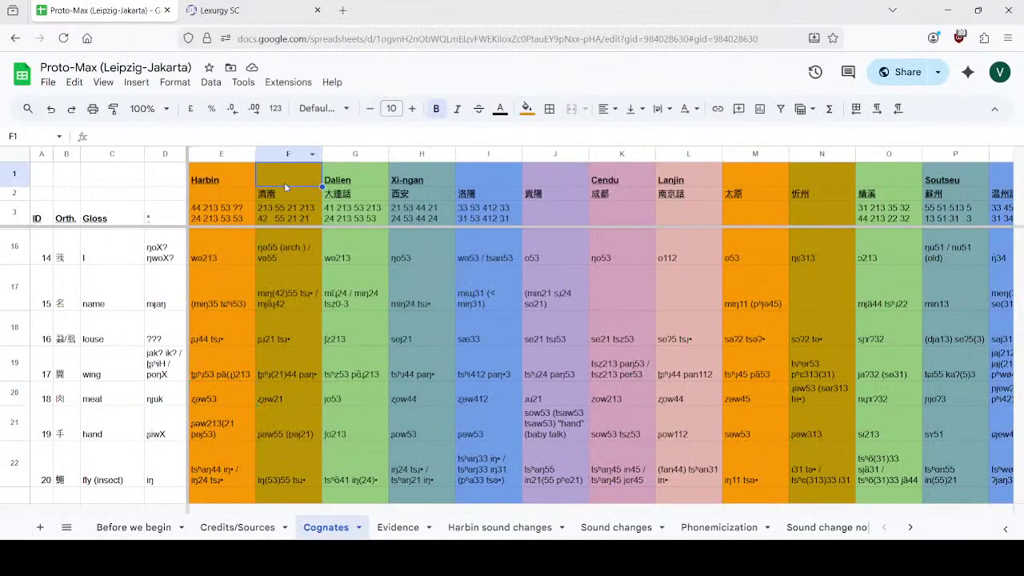
text(Ji)
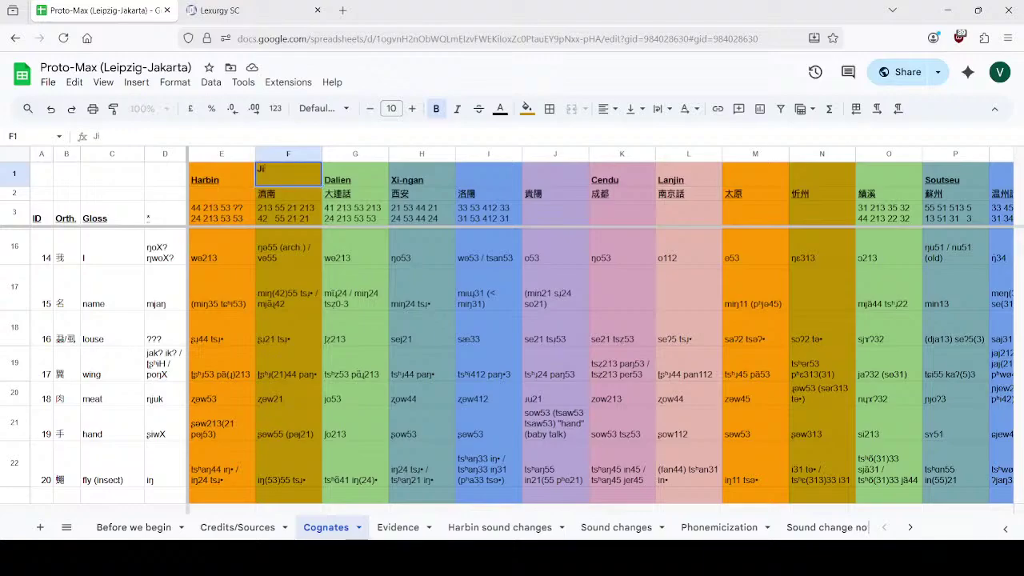
text(nan)
key(Return)
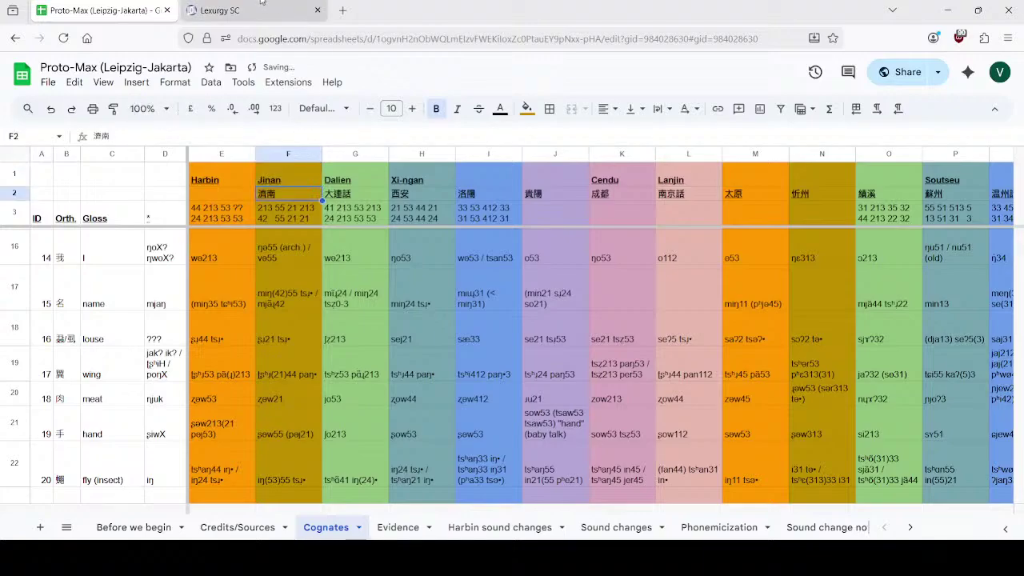
Step: Compare the Lexurgy output for "ɳjuk" with the Harbin form for meat in the Cognates sheet
click(240, 10)
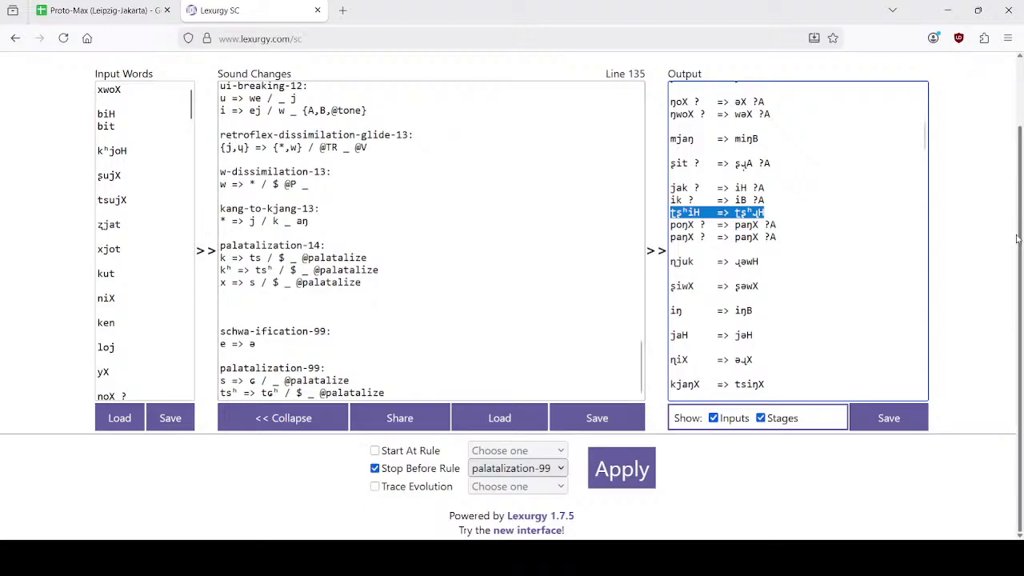
click(764, 261)
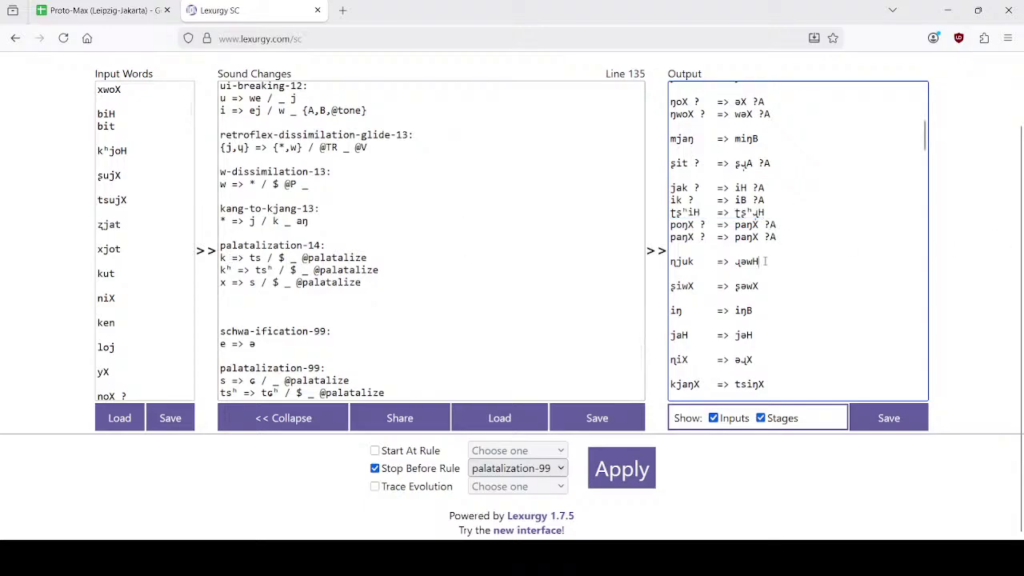
click(104, 8)
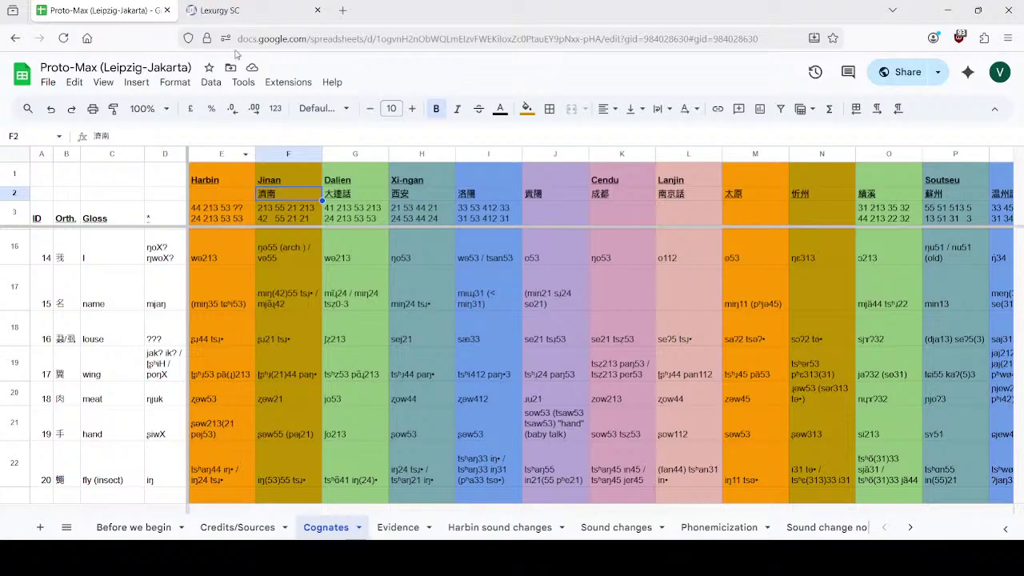
click(260, 5)
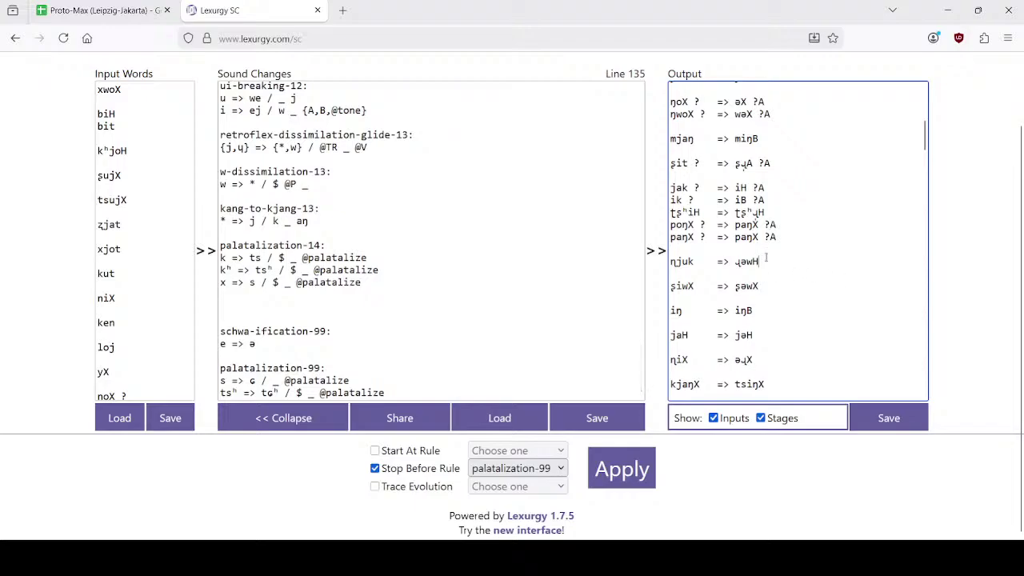
Step: Check the output for "ʂiwX" against the proto-form and Harbin form for hand in the Cognates sheet
scroll(759, 263, down, 2)
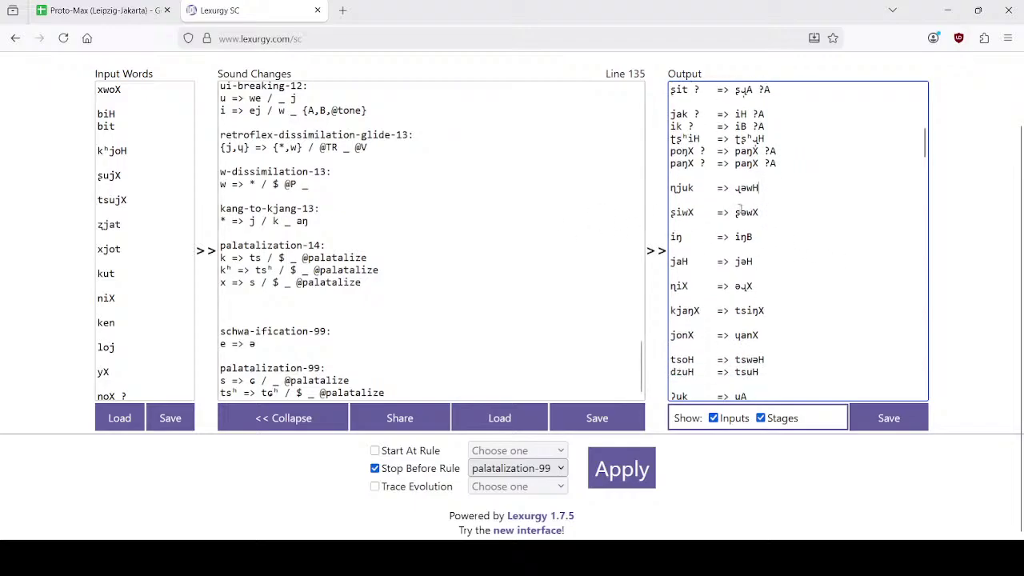
click(104, 11)
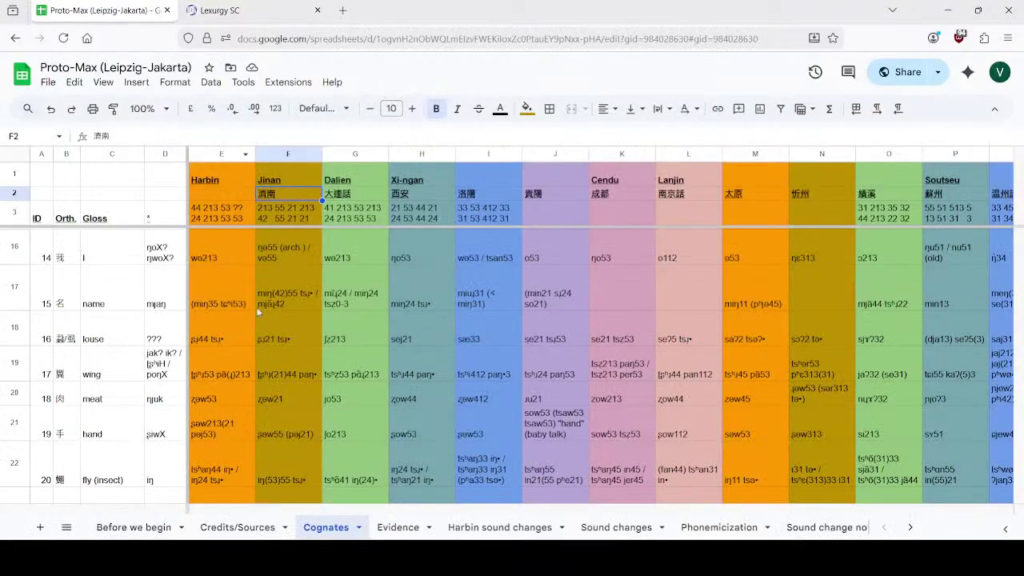
click(165, 432)
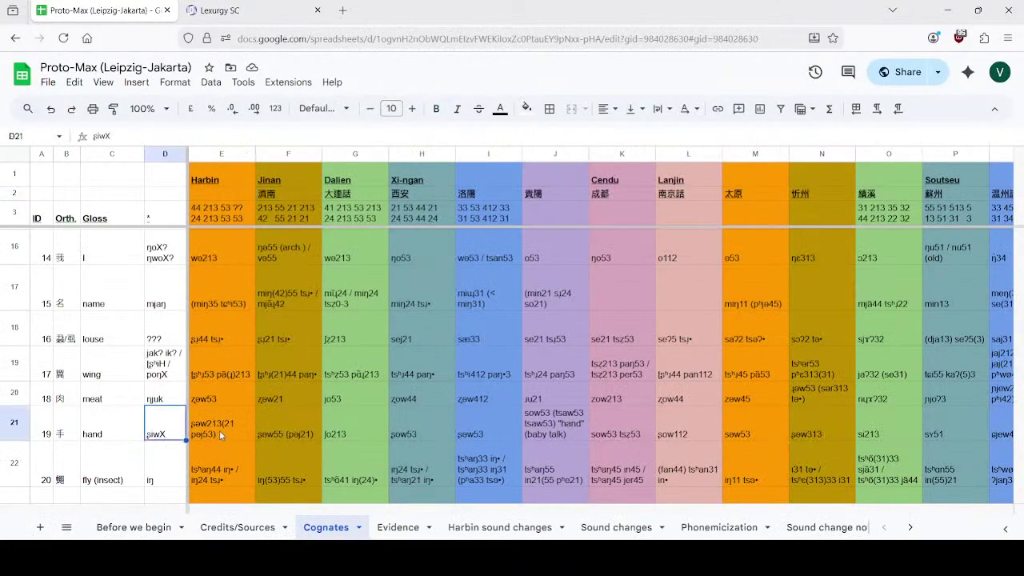
click(235, 6)
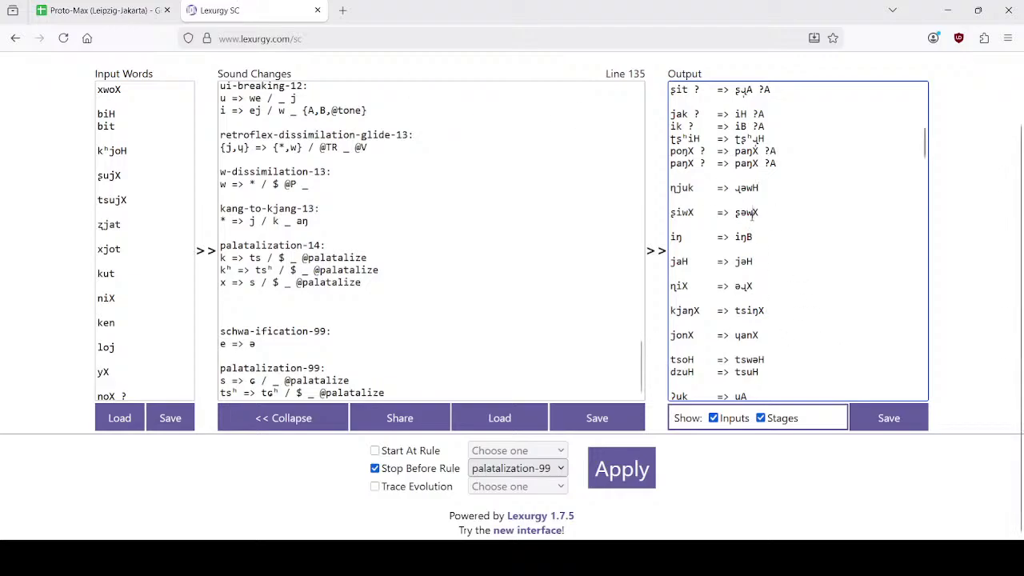
click(104, 12)
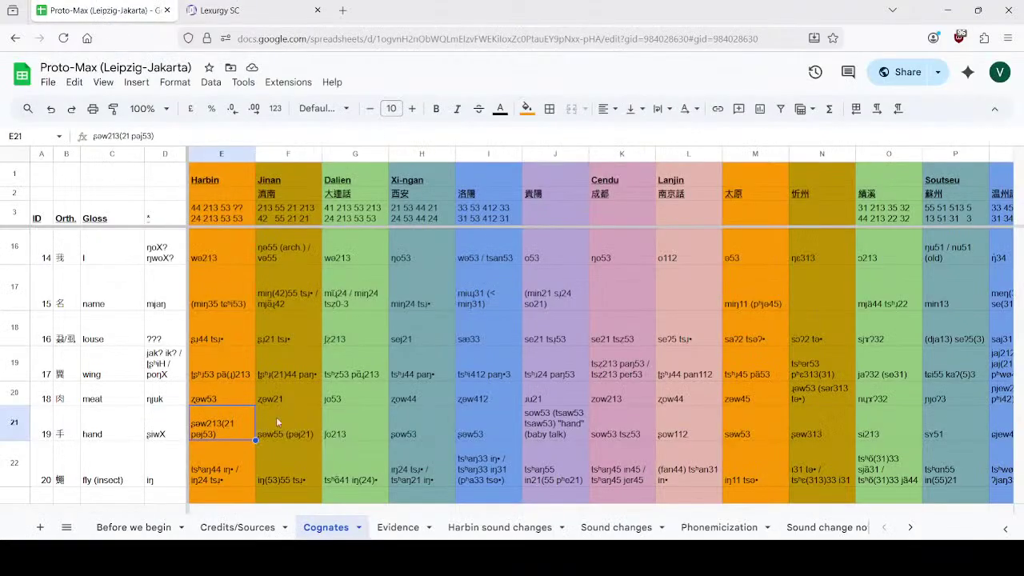
Step: Look up the Harbin cell for fly (insect) and compare it with the Lexurgy output for "iŋ"
scroll(224, 452, down, 3)
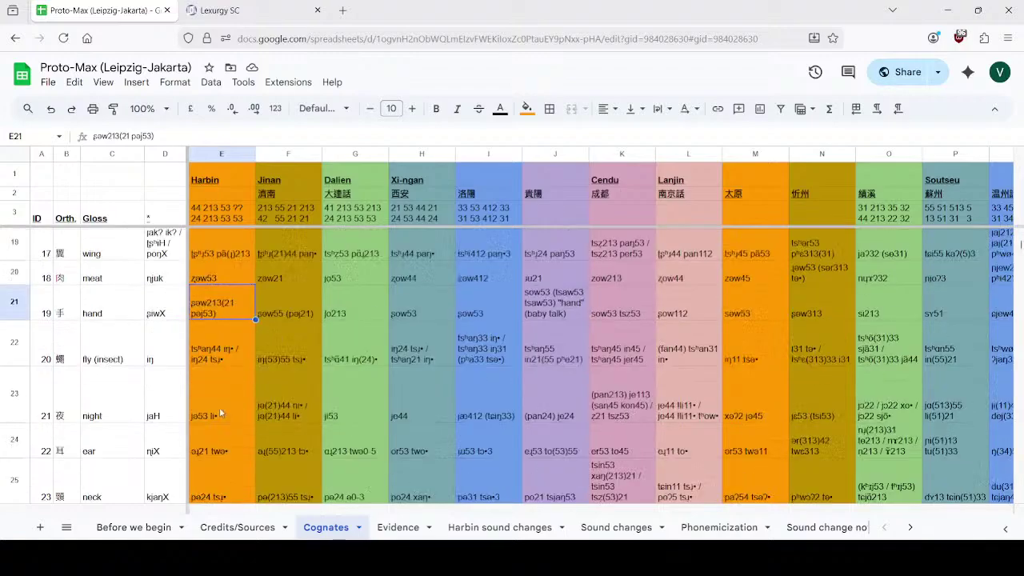
click(203, 360)
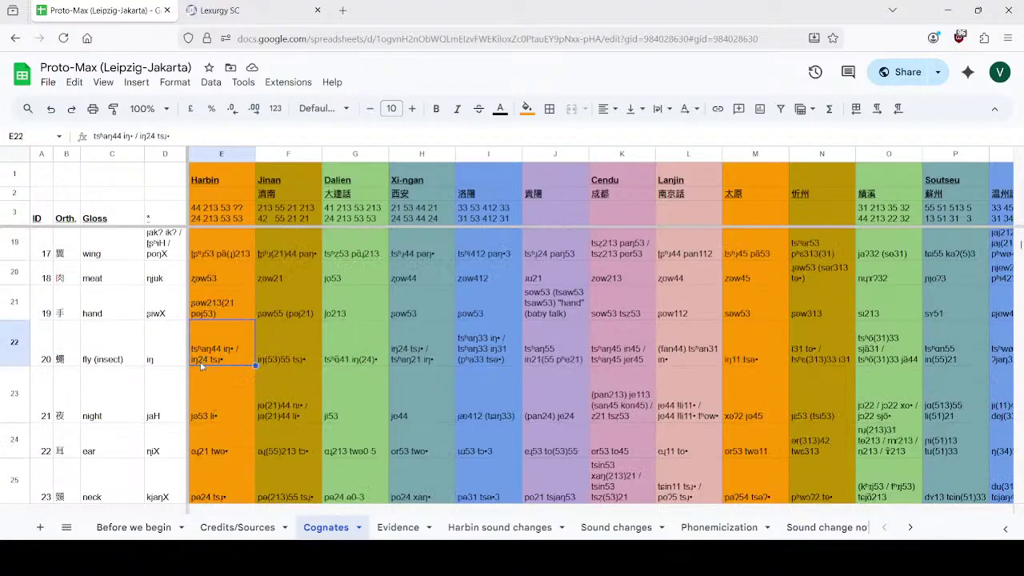
click(240, 10)
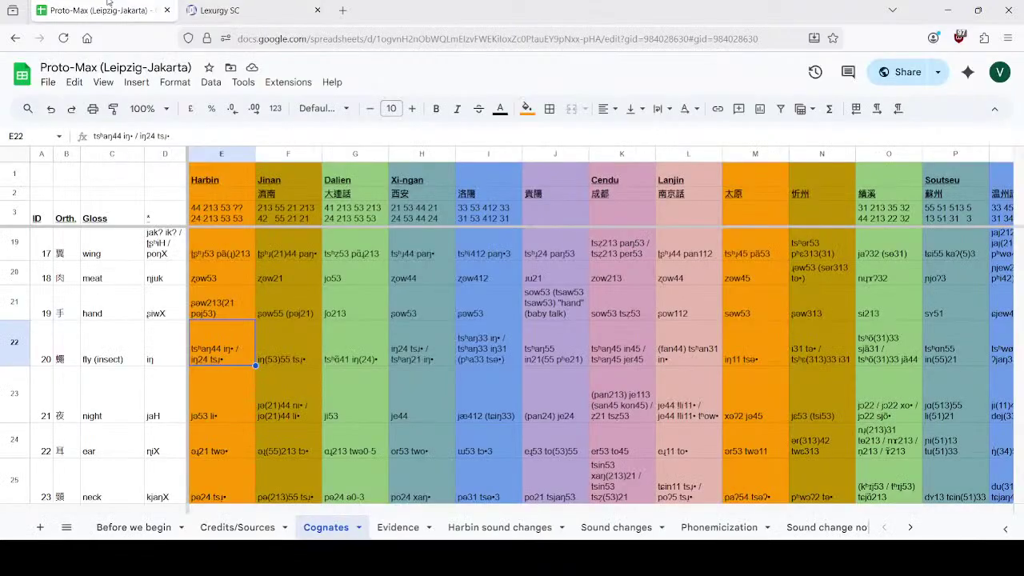
click(110, 5)
click(240, 11)
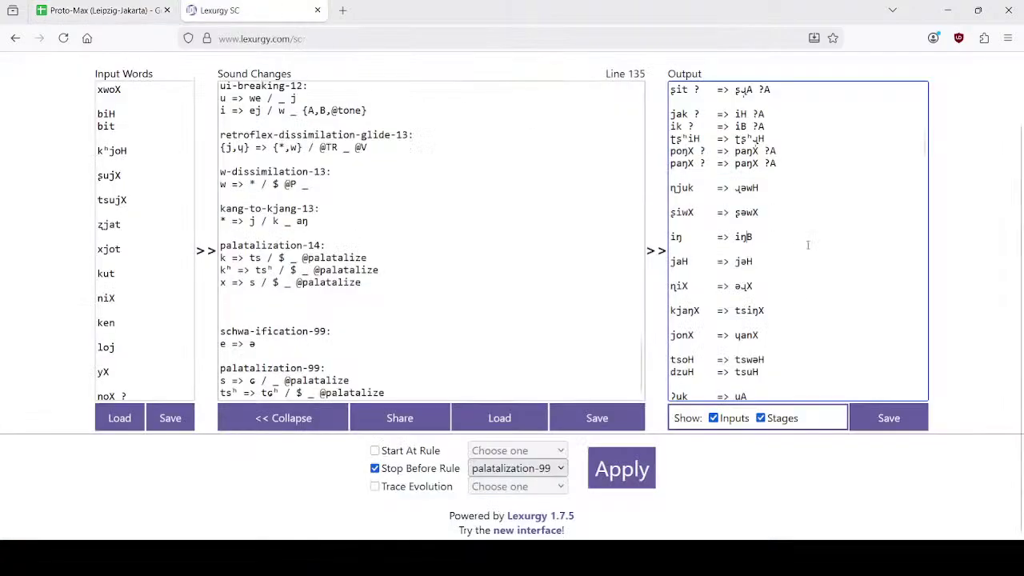
Step: Compare the Lexurgy outputs for "jaH" and "ɳiX" with the Harbin forms for night and ear in the Cognates sheet
drag(746, 262, 738, 262)
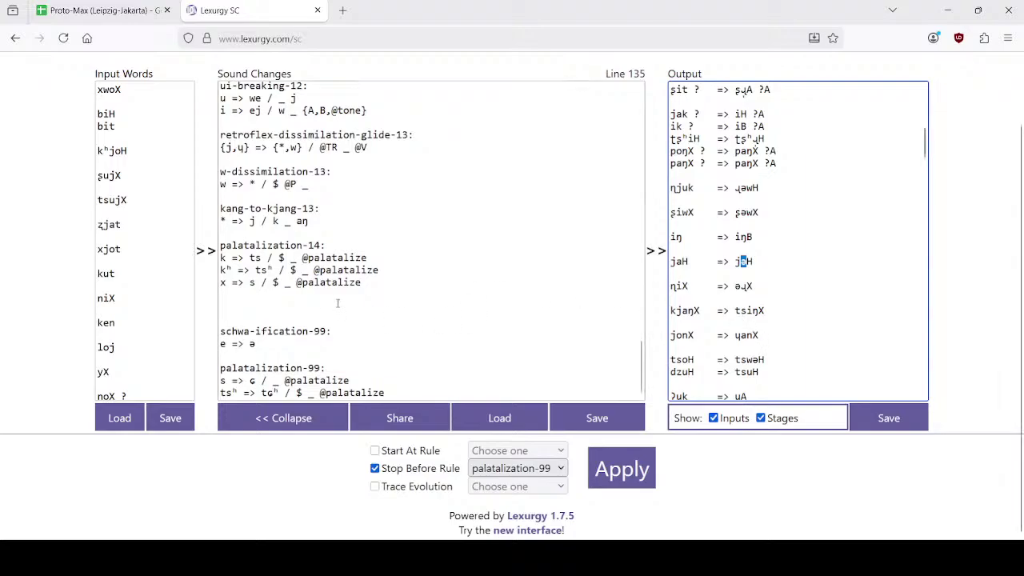
click(773, 288)
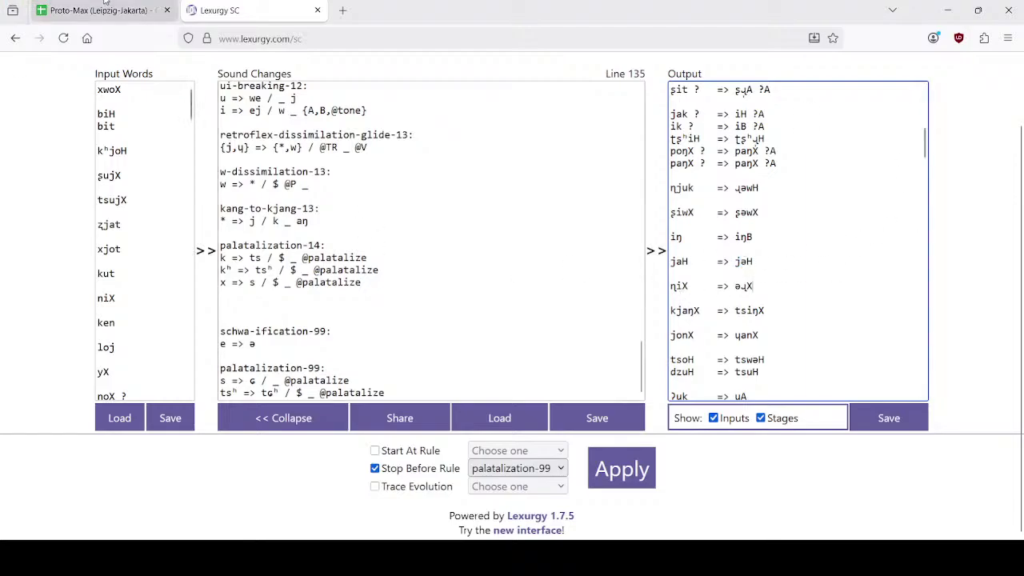
key(ctrl+Tab)
scroll(156, 345, down, 2)
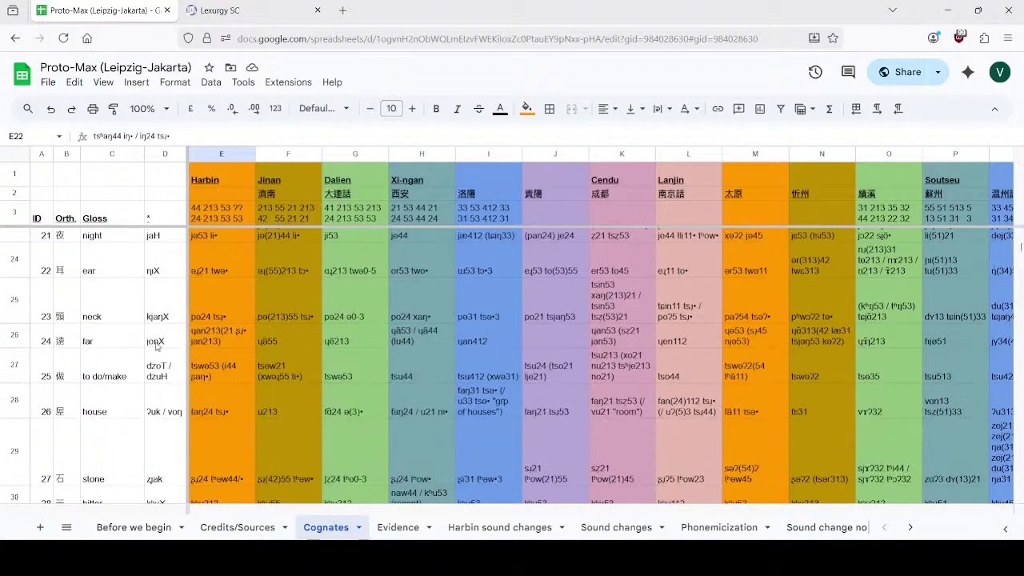
scroll(158, 346, up, 1)
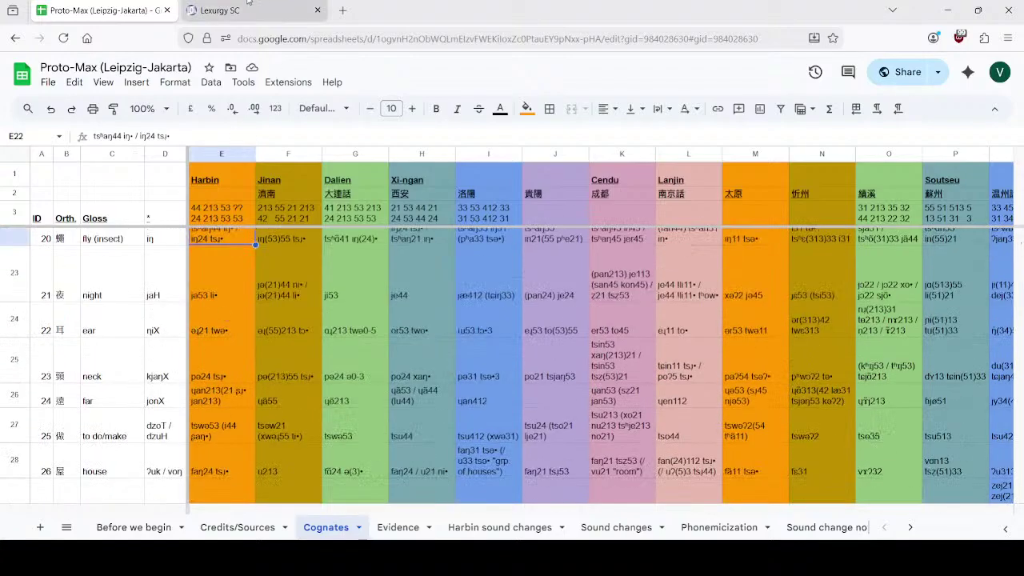
click(212, 330)
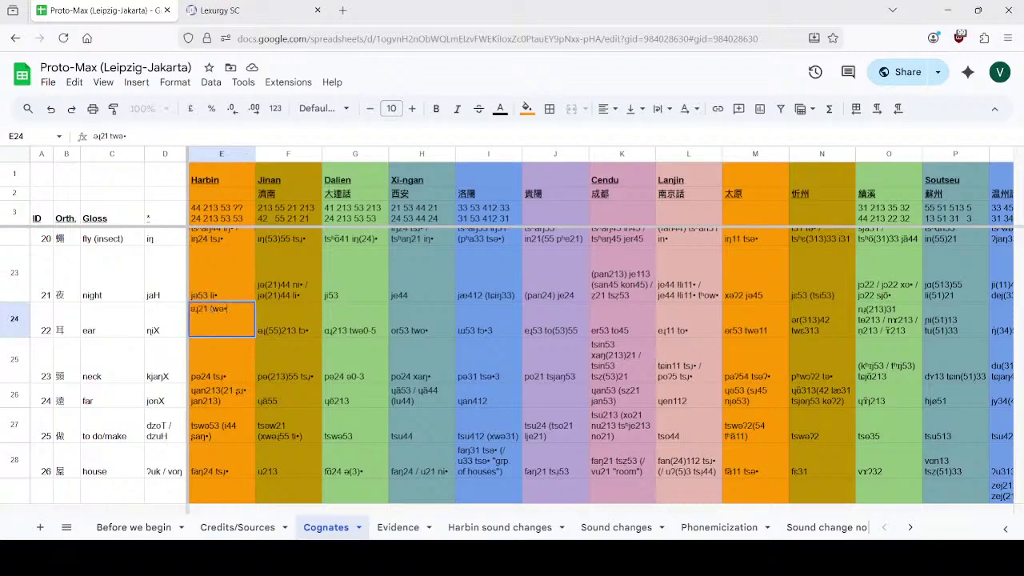
click(237, 13)
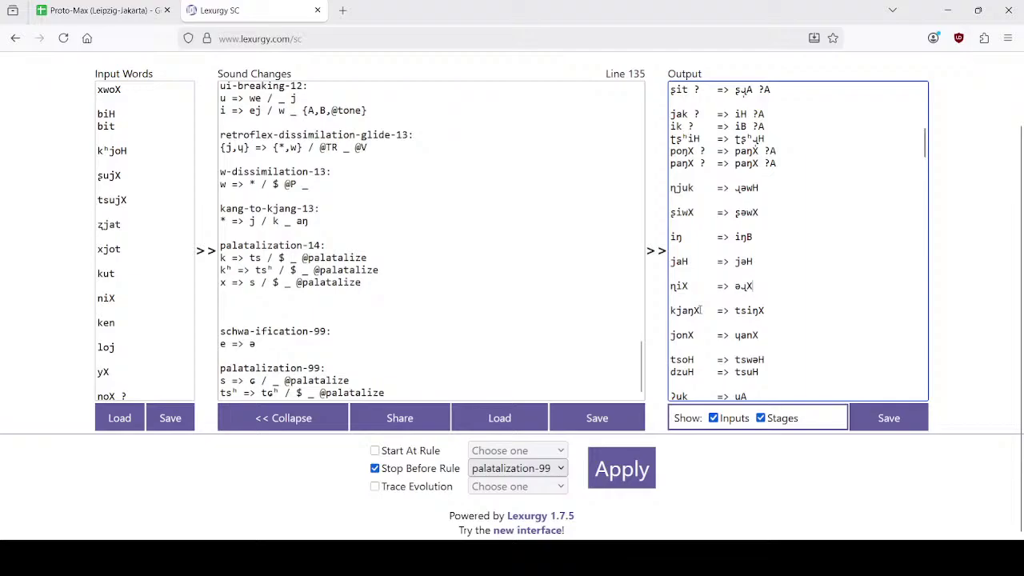
Step: Look up the Harbin form for neck in the Cognates sheet and compare it with the Lexurgy output for "kjaŋX"
click(91, 5)
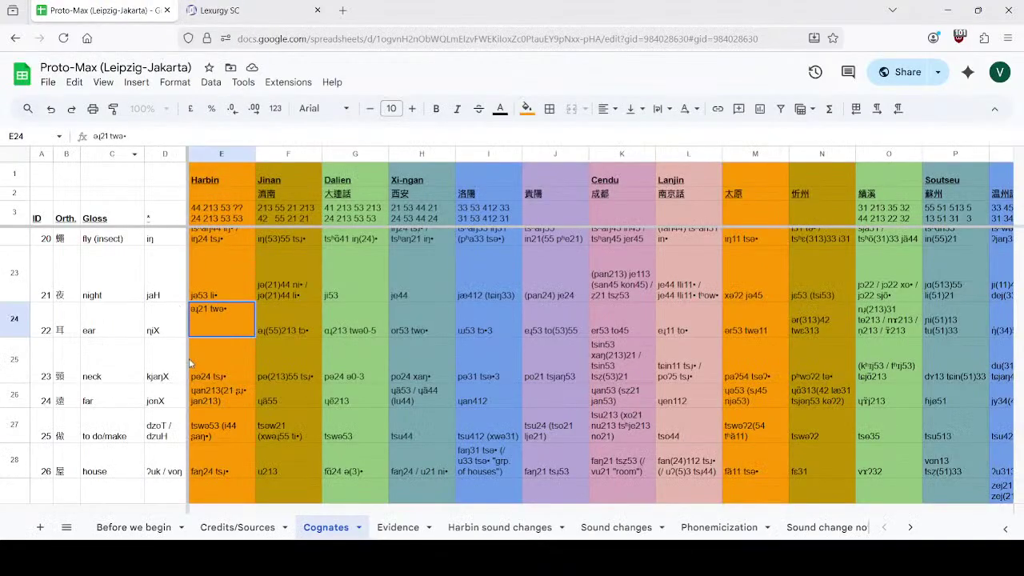
click(208, 377)
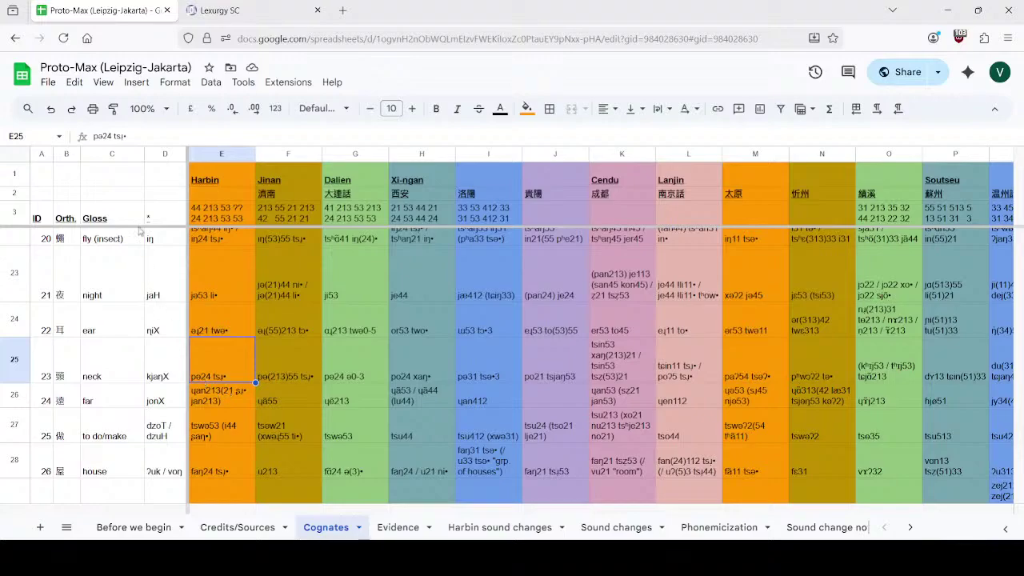
click(212, 10)
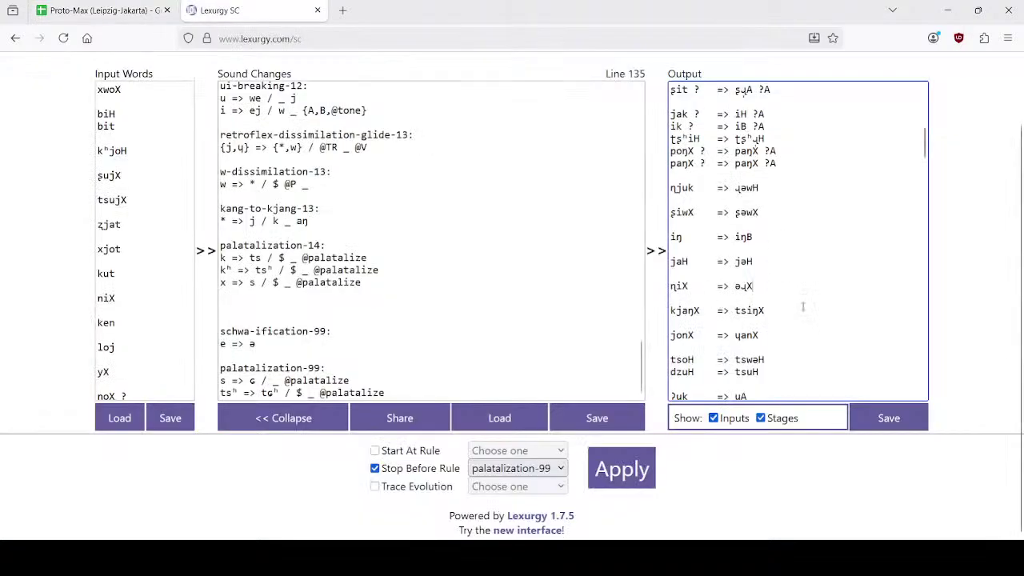
Step: Check the Lexurgy output for "jonX" against the Harbin form for far in the Cognates sheet
drag(700, 335, 655, 337)
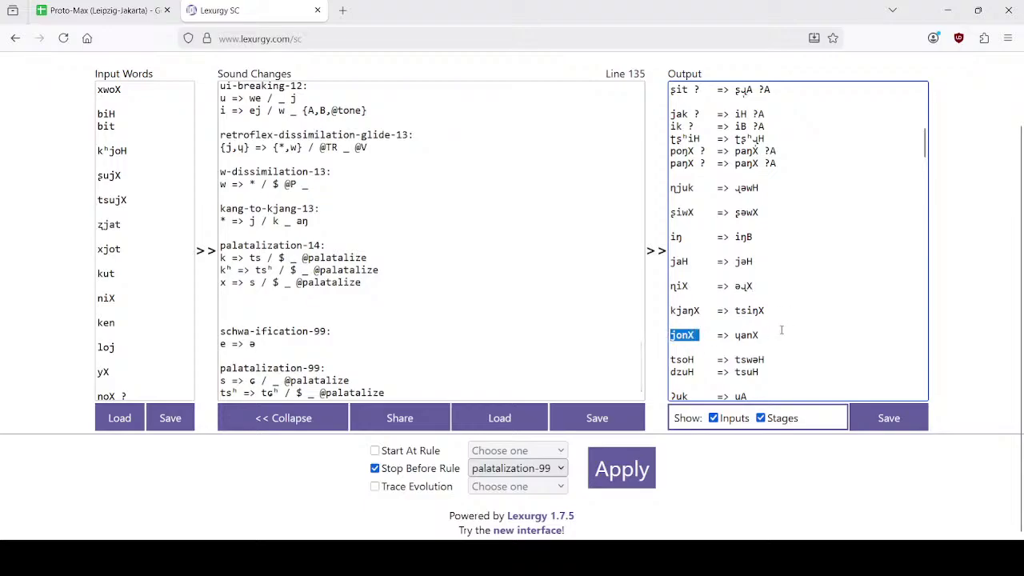
drag(769, 335, 734, 336)
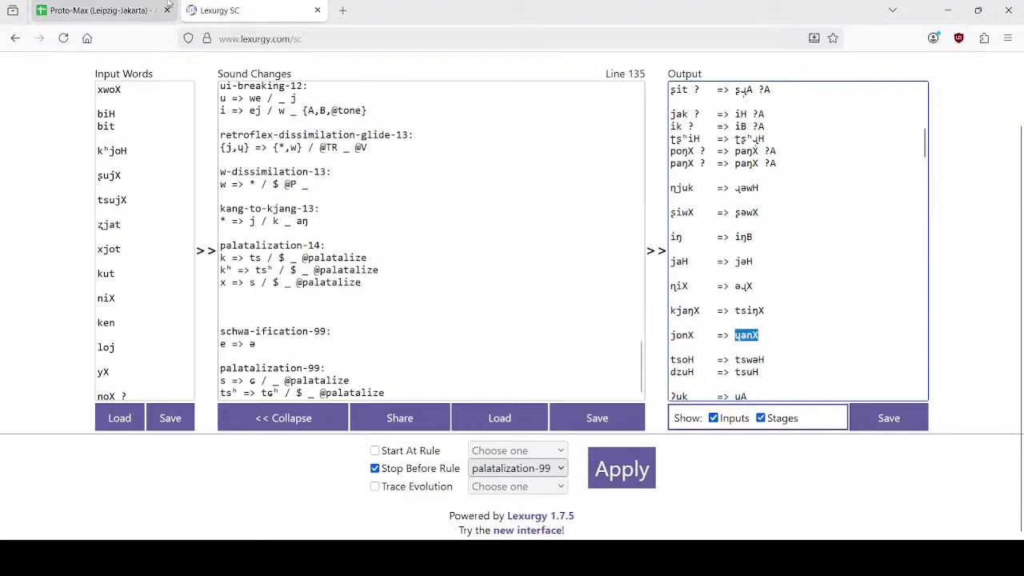
click(127, 11)
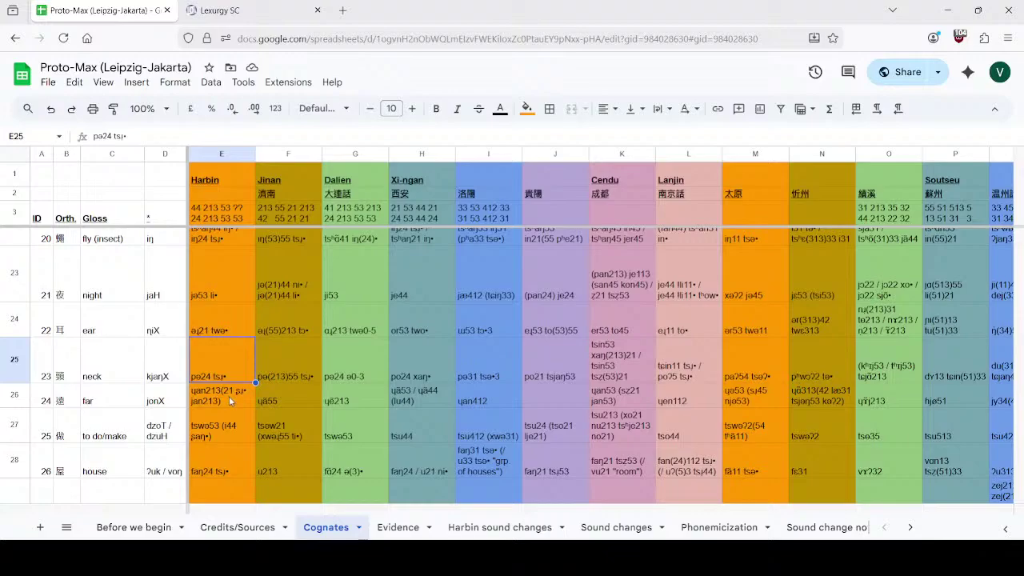
scroll(223, 392, down, 1)
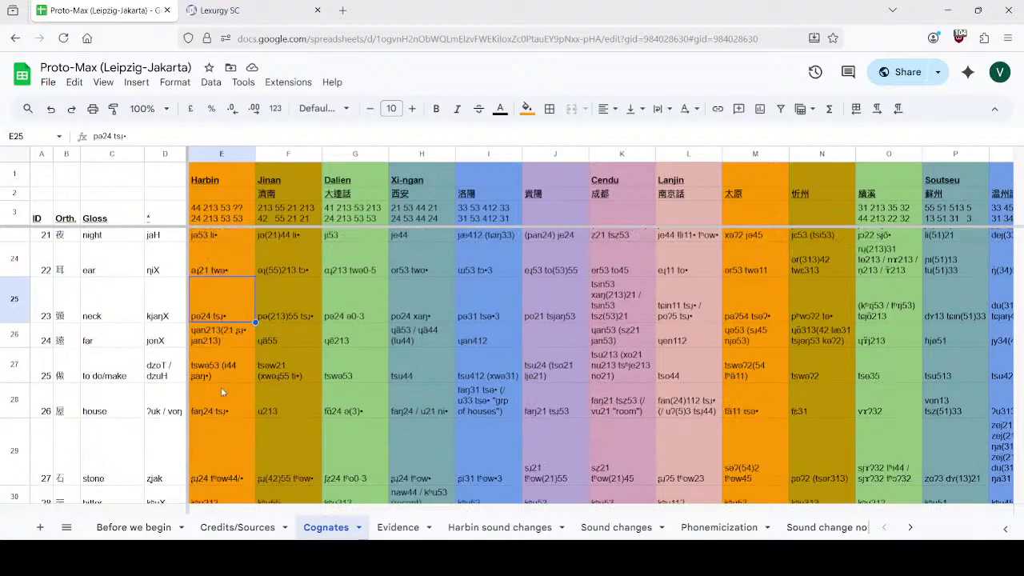
Step: Compare the proto-form and Harbin form for to do/make in the Cognates sheet with the Lexurgy output for "tsoH"
click(166, 368)
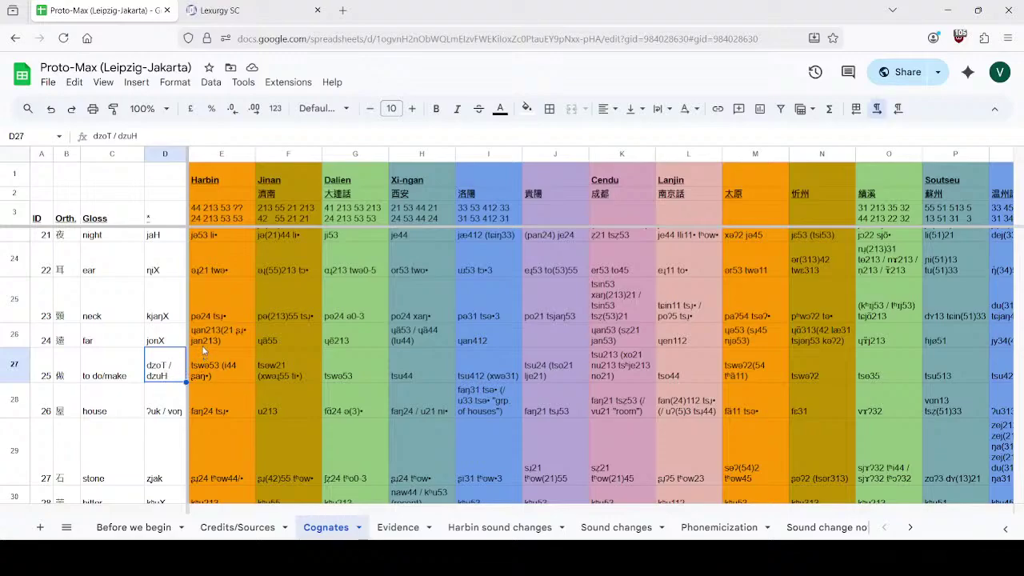
click(230, 4)
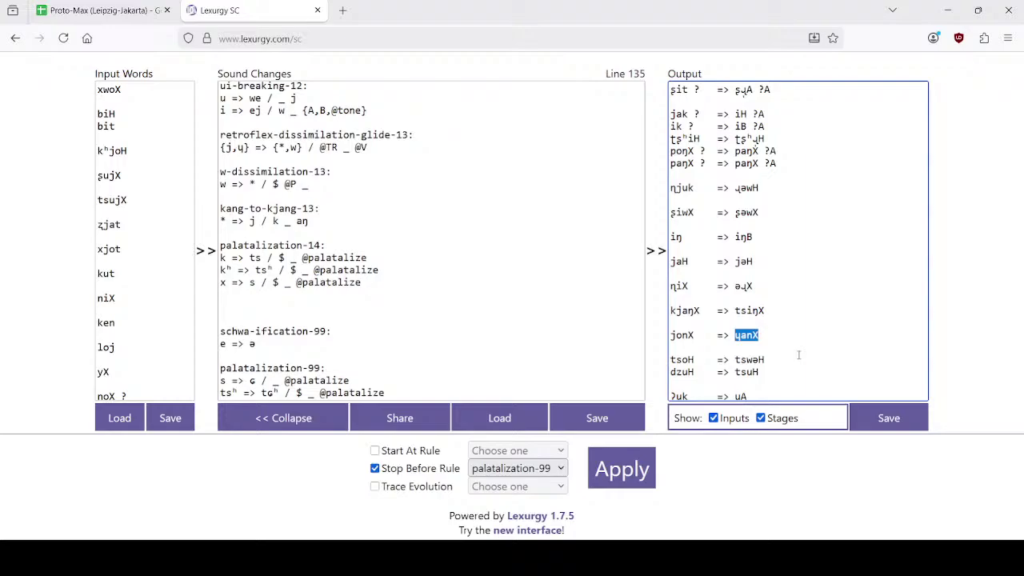
click(104, 11)
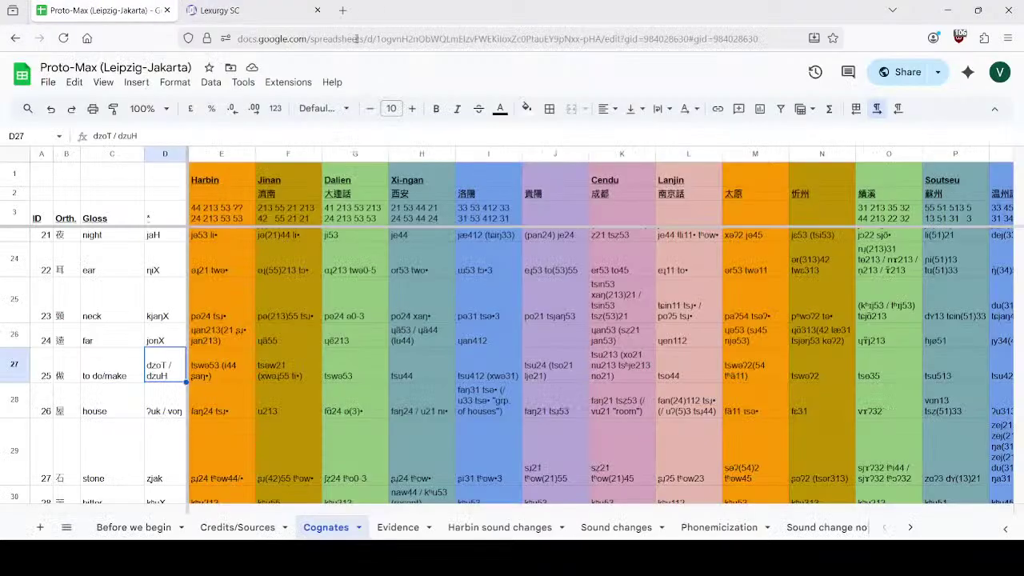
click(215, 372)
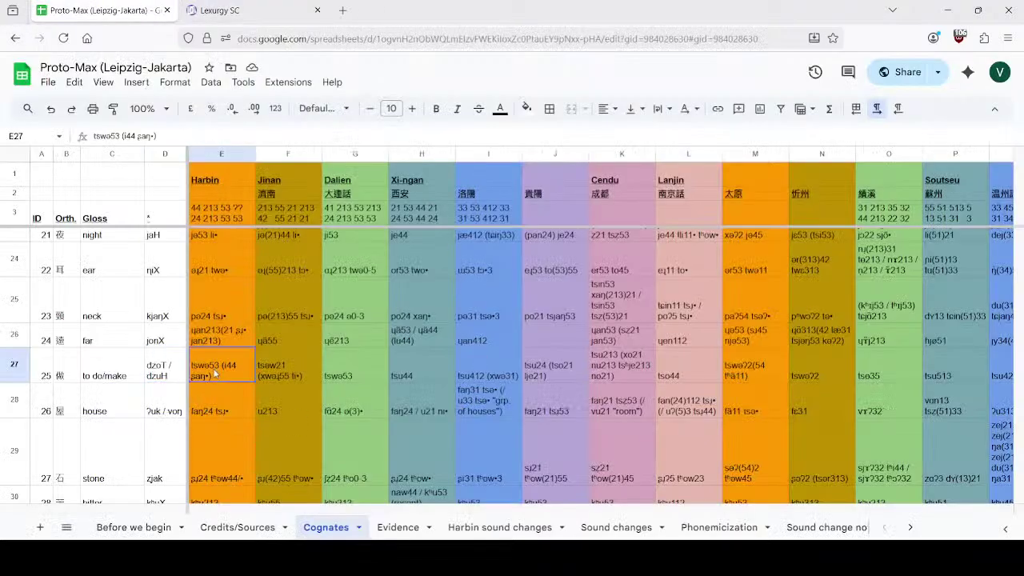
click(215, 7)
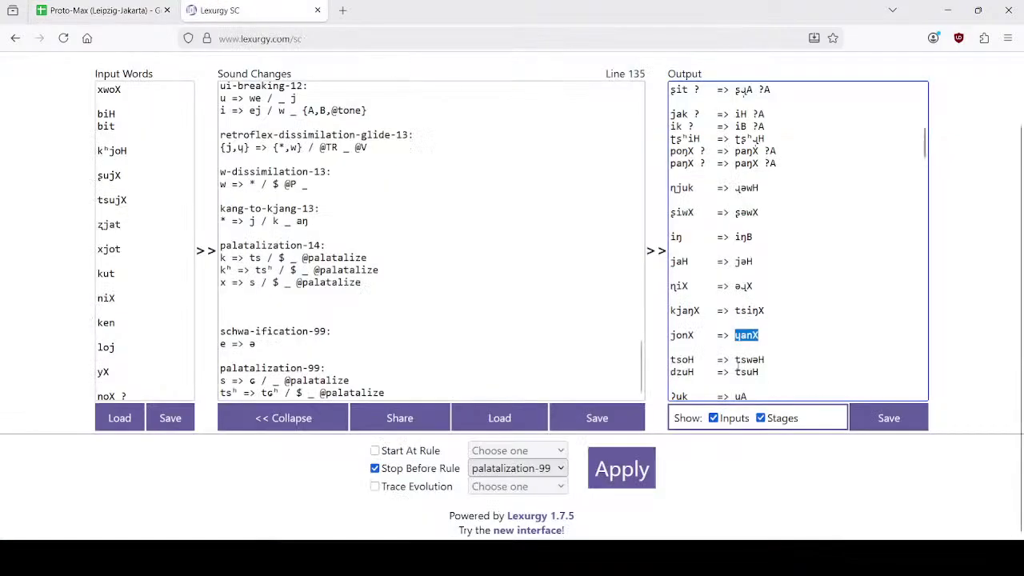
double_click(693, 359)
scroll(773, 297, down, 4)
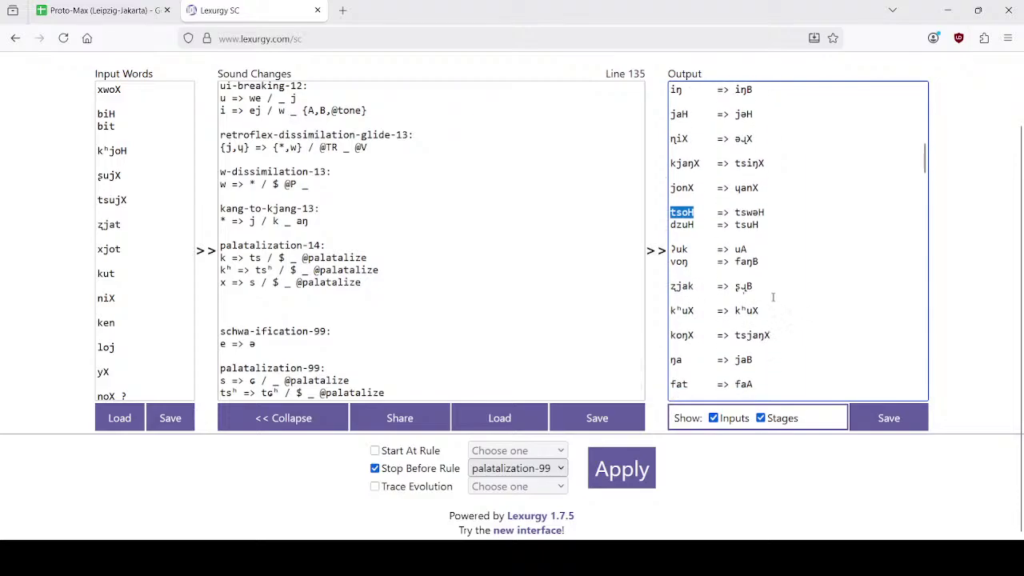
drag(759, 212, 736, 212)
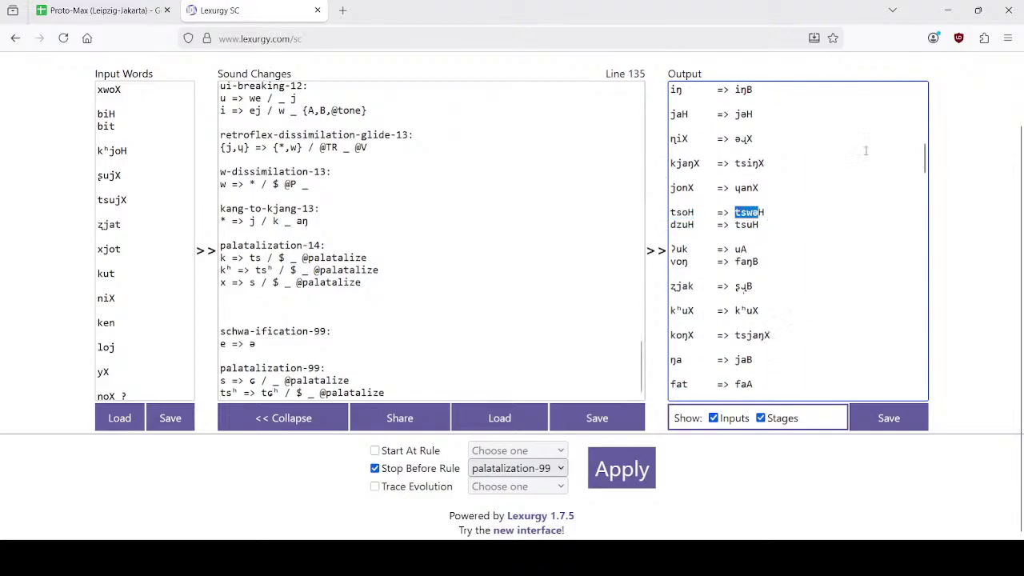
Step: Look up the Harbin form for house in the Cognates sheet and compare it with the Lexurgy output for "voŋ"
click(88, 4)
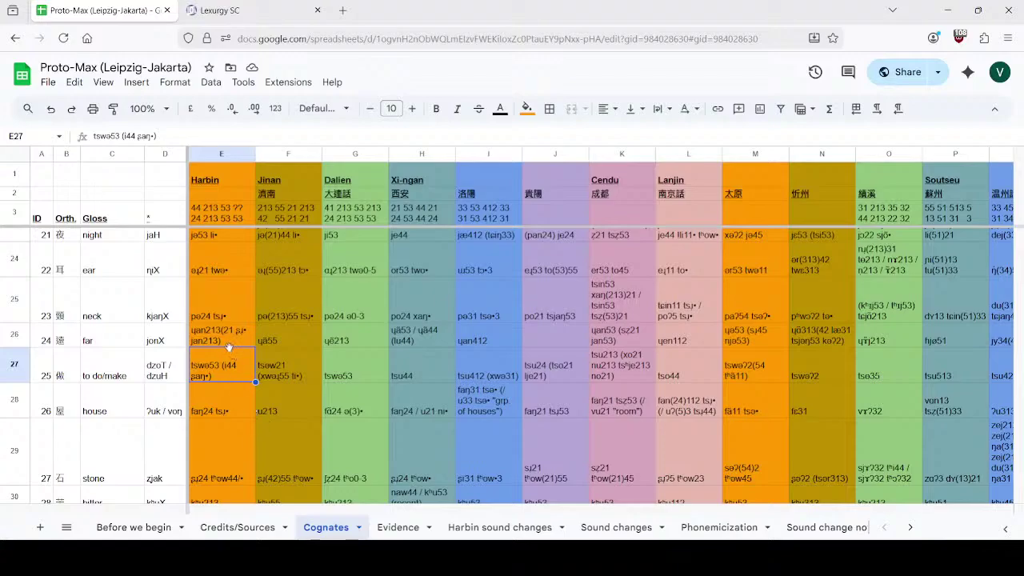
scroll(243, 336, down, 2)
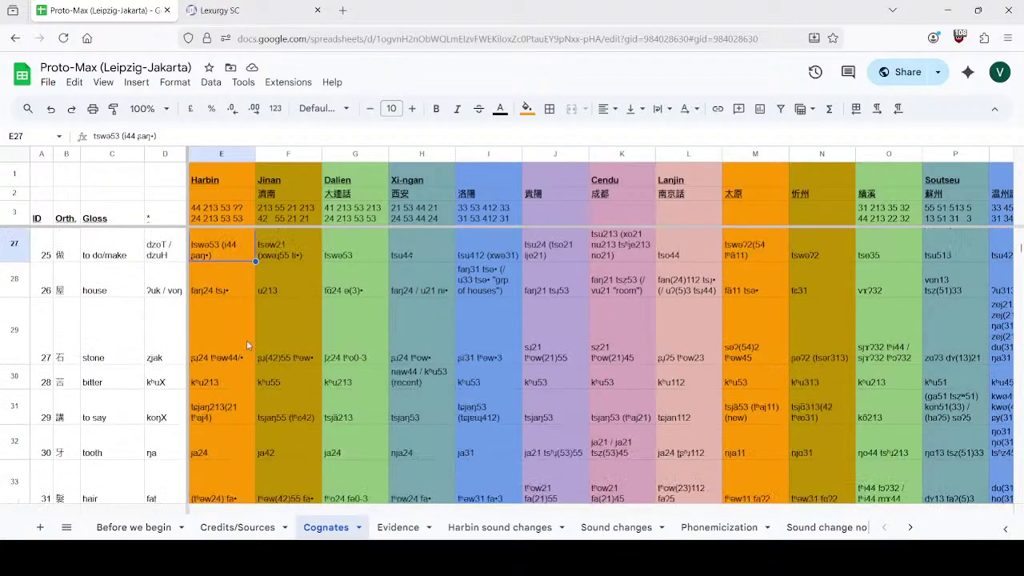
scroll(223, 281, up, 1)
scroll(220, 286, down, 1)
click(223, 284)
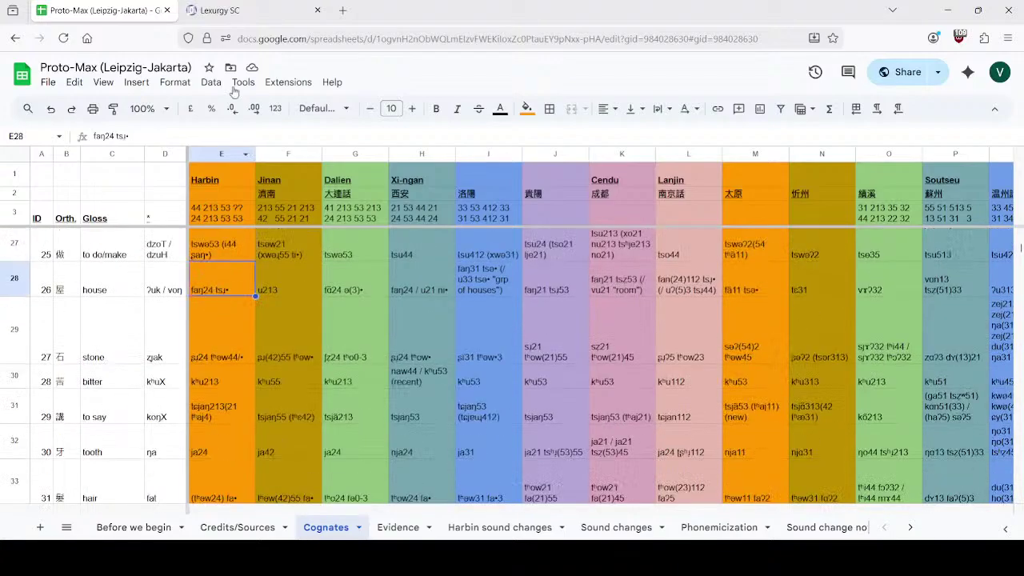
click(262, 4)
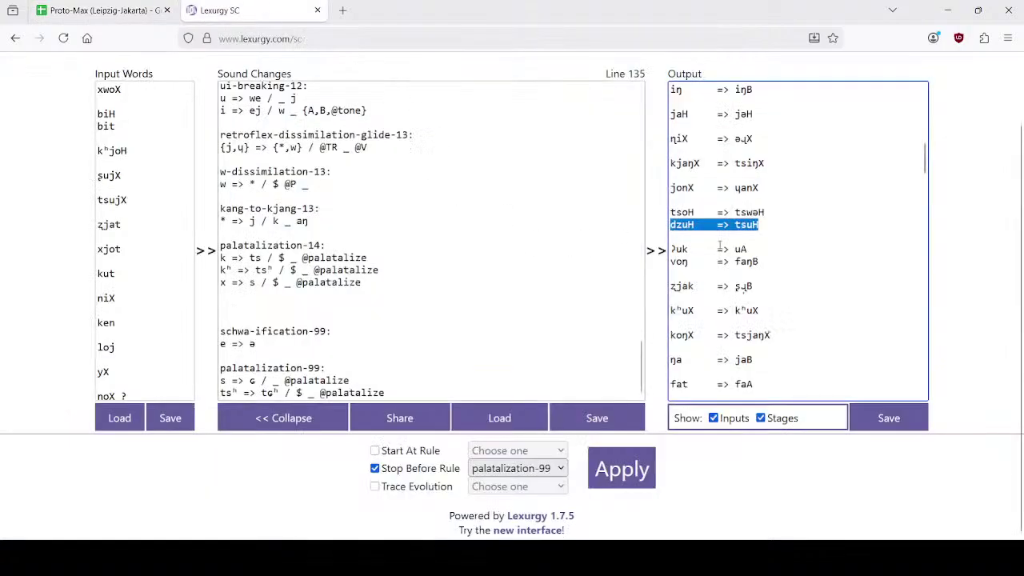
drag(767, 267, 658, 257)
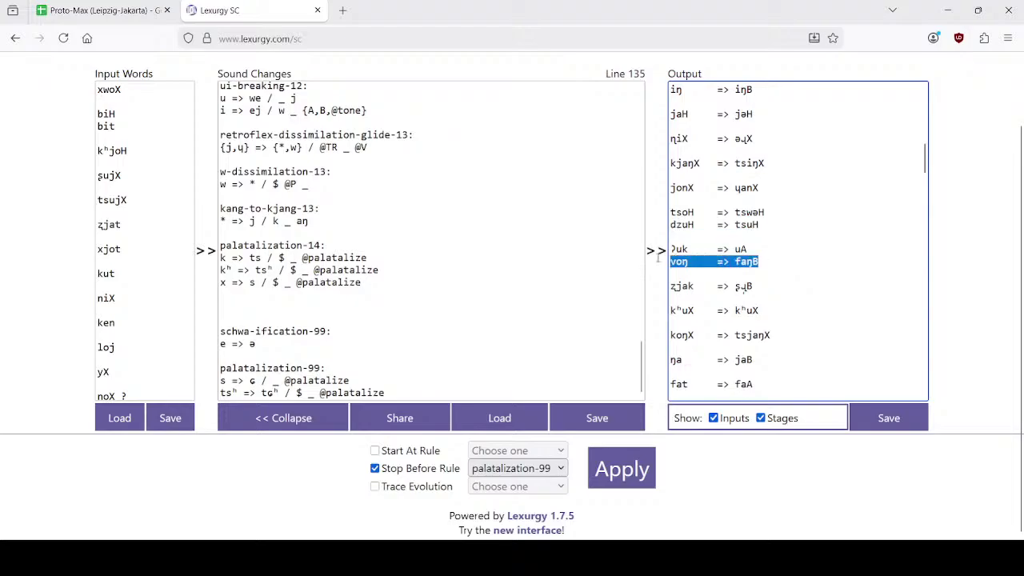
click(120, 10)
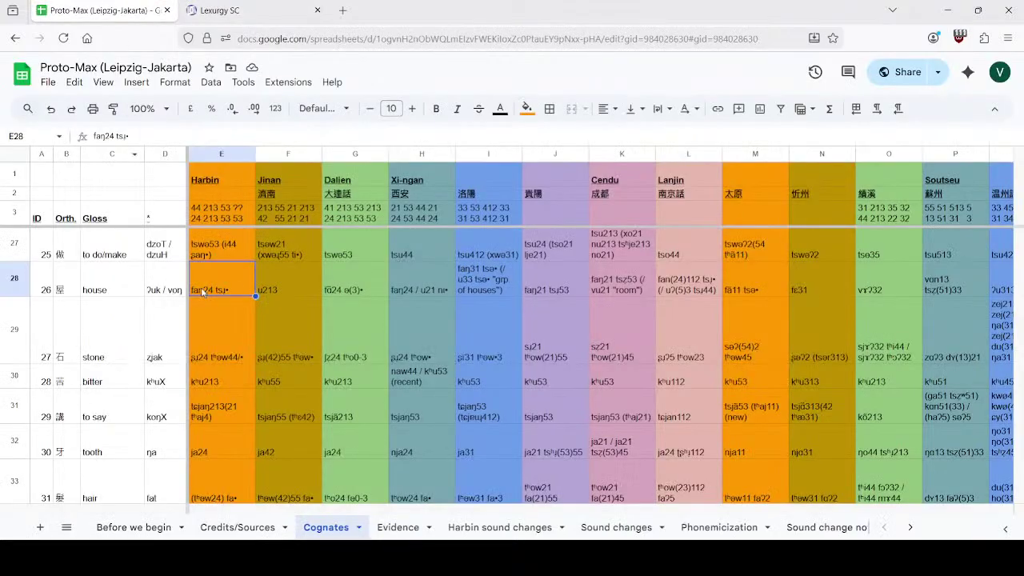
key(Left)
key(Left)
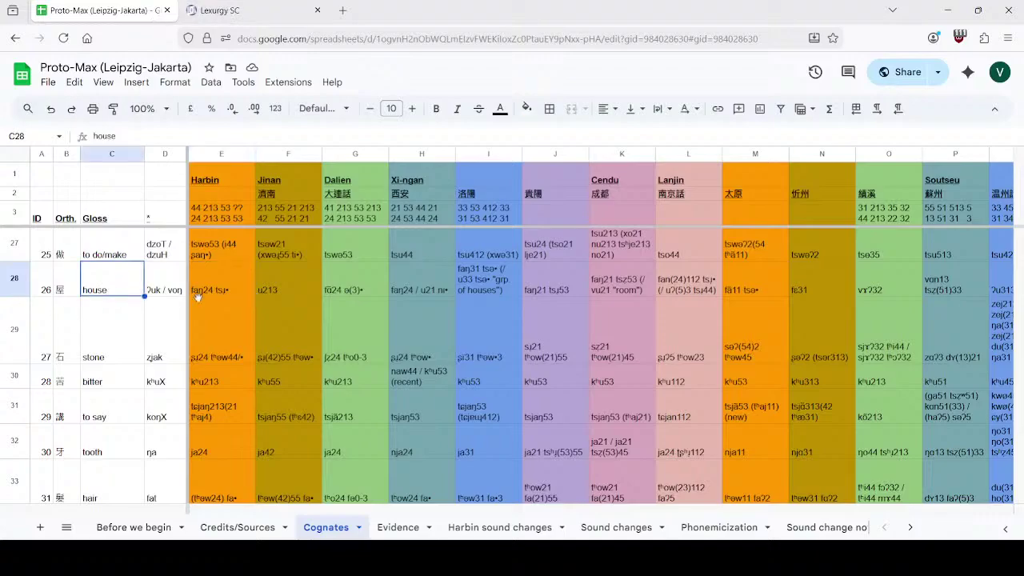
click(230, 292)
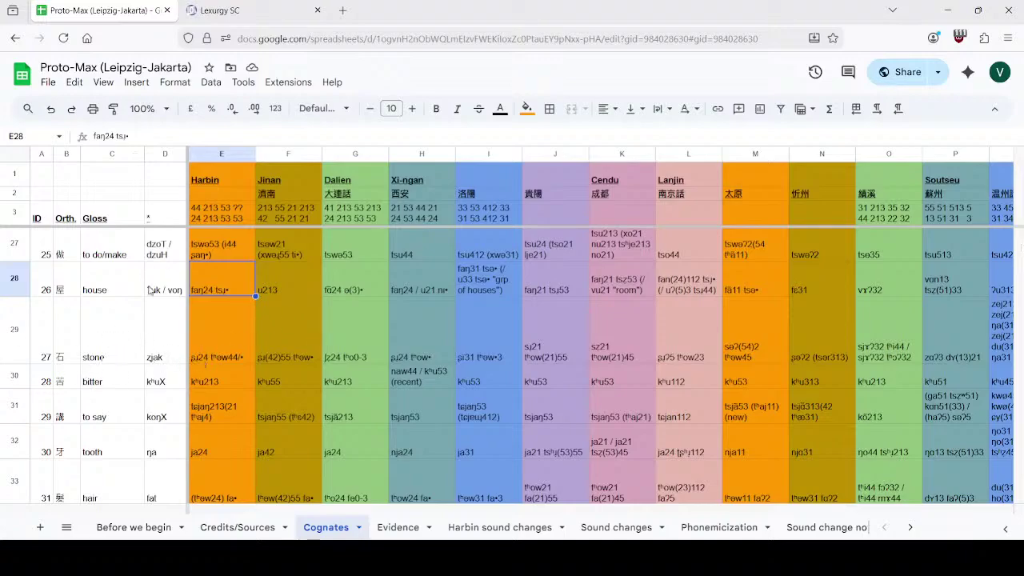
Step: Check the Lexurgy outputs for "ʐjak" and "kʰuX" against the Harbin forms for stone and bitter in the Cognates sheet
click(220, 10)
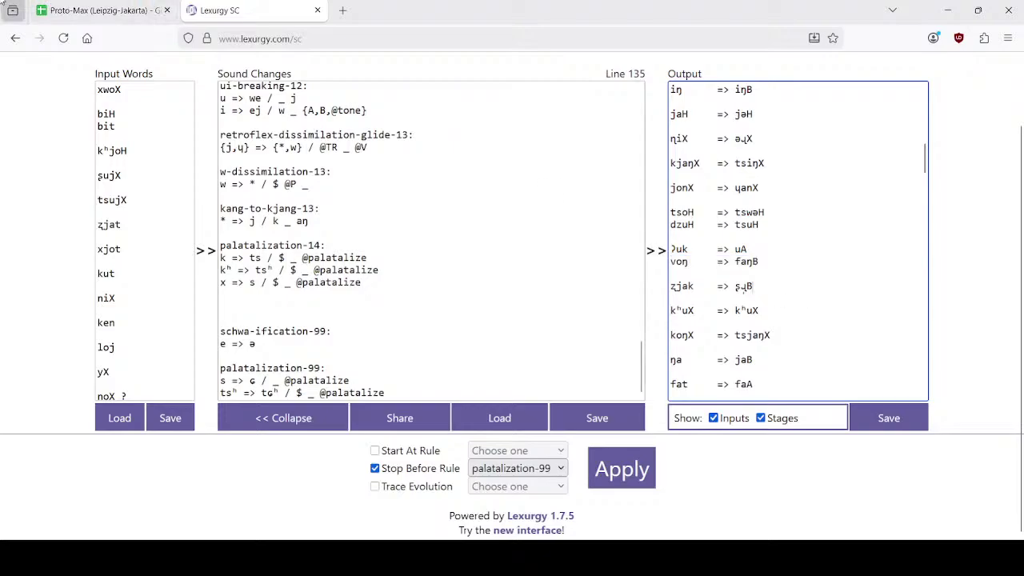
click(100, 10)
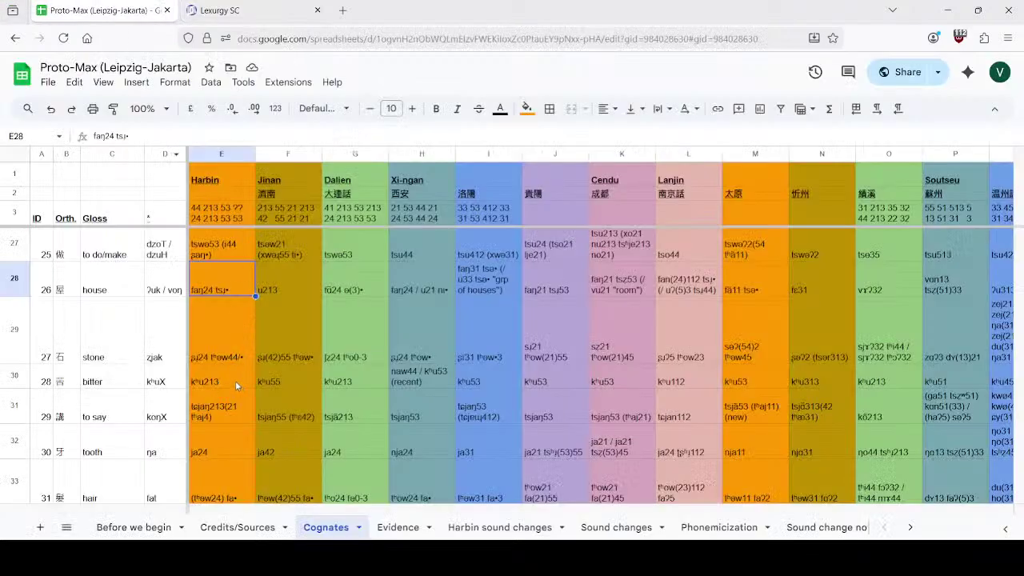
click(220, 11)
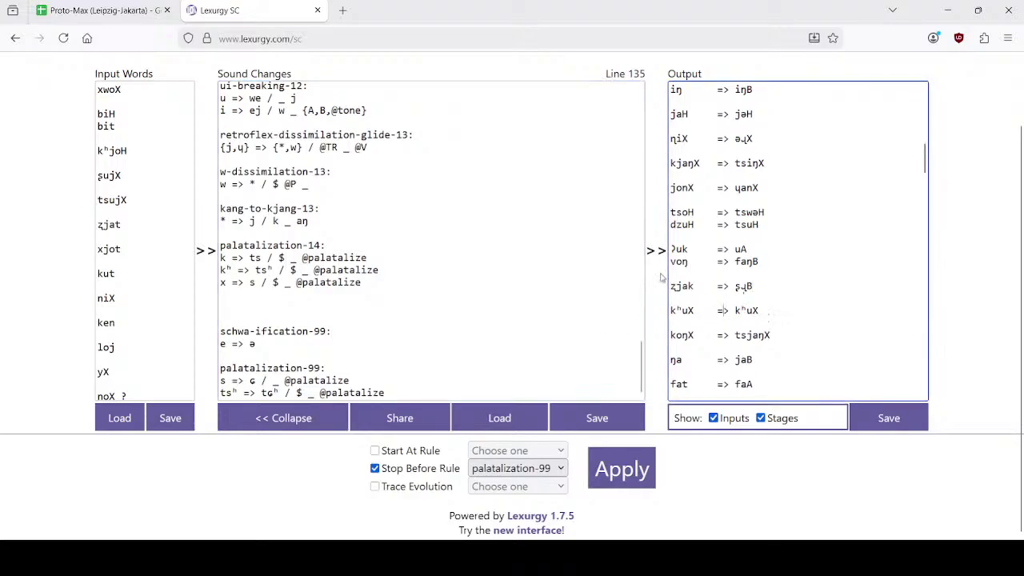
Step: Compare the Harbin form for to say in the Cognates sheet with the Lexurgy output for "koŋX"
scroll(674, 276, down, 2)
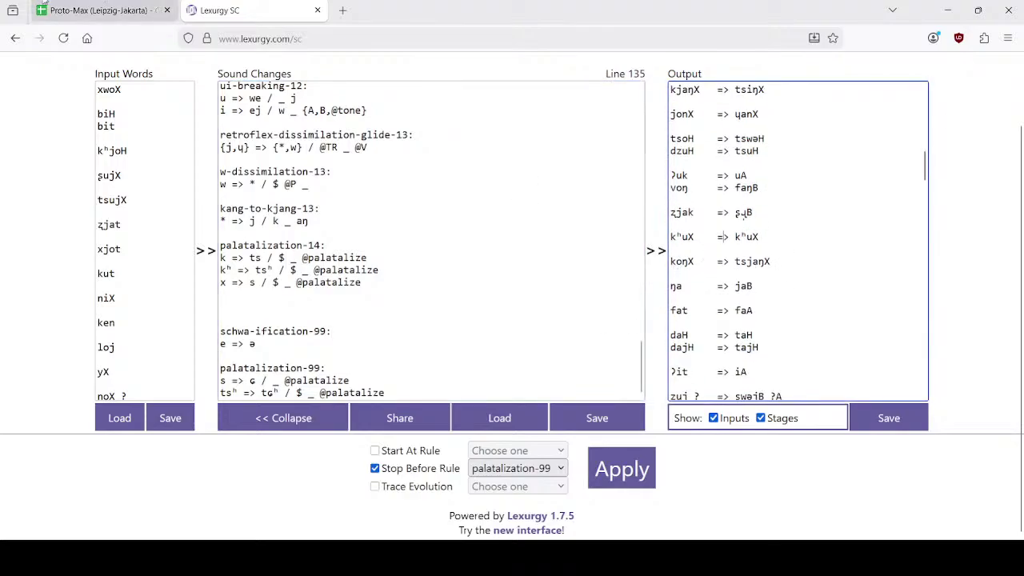
click(60, 7)
scroll(180, 400, down, 1)
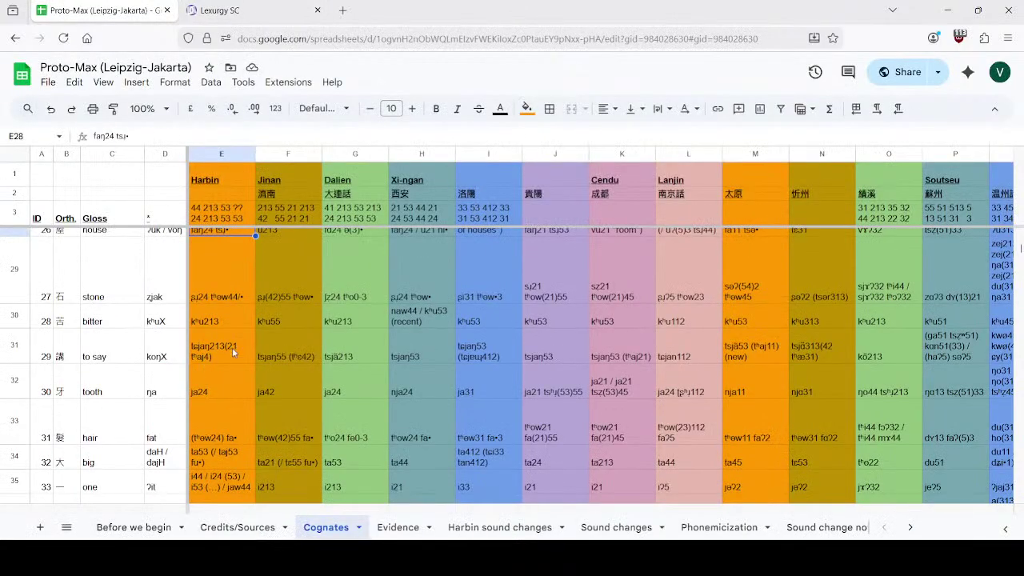
click(208, 6)
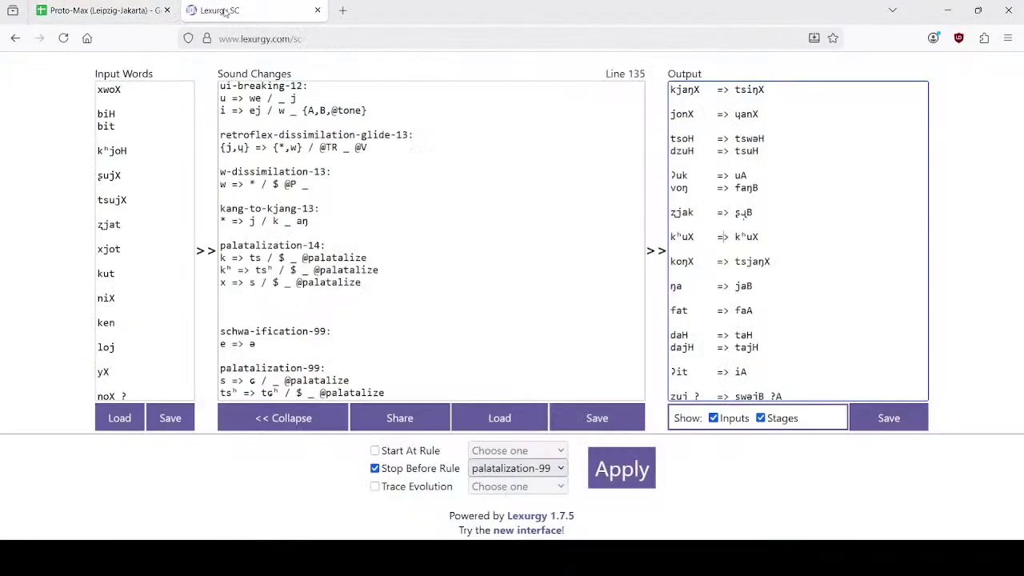
drag(781, 266, 662, 264)
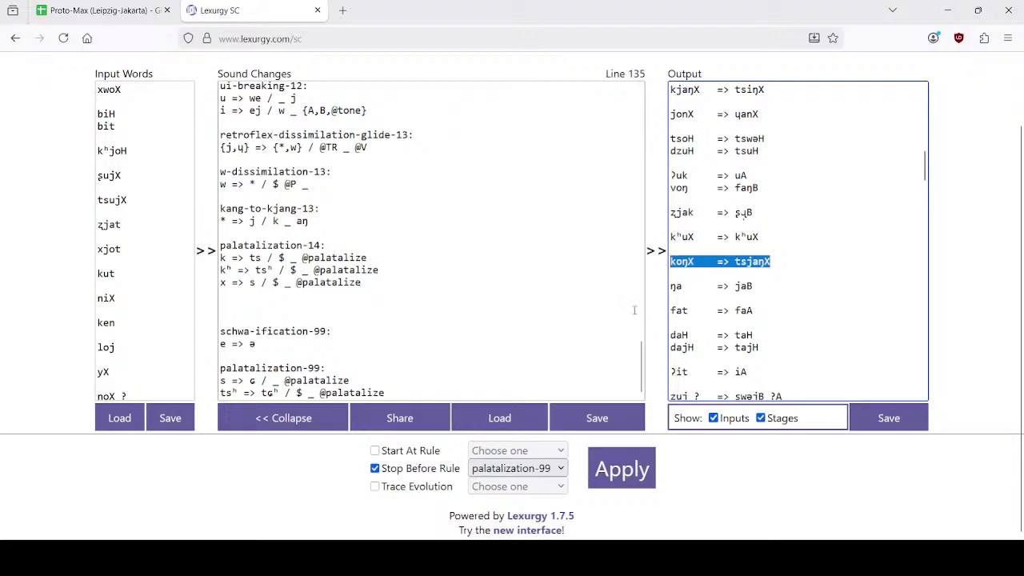
Step: Look up the Harbin form for tooth in the Cognates sheet and compare it with the Lexurgy output for "ŋa"
click(143, 3)
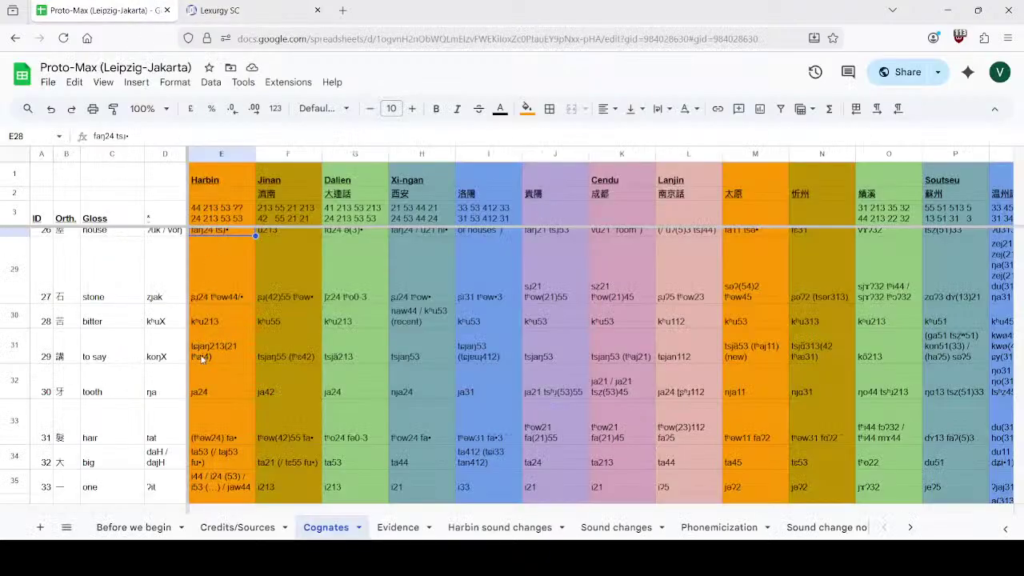
click(112, 387)
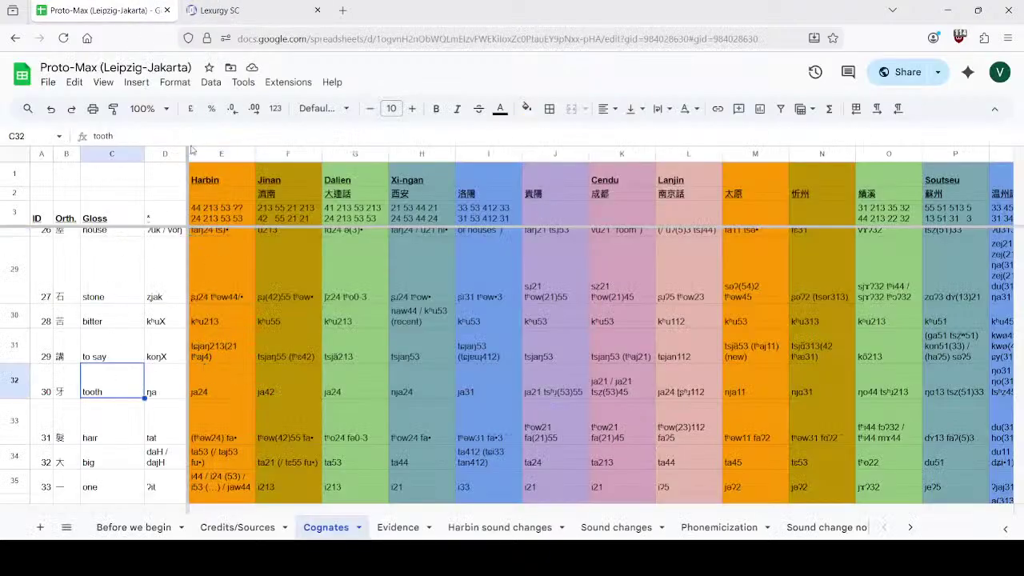
scroll(282, 307, down, 1)
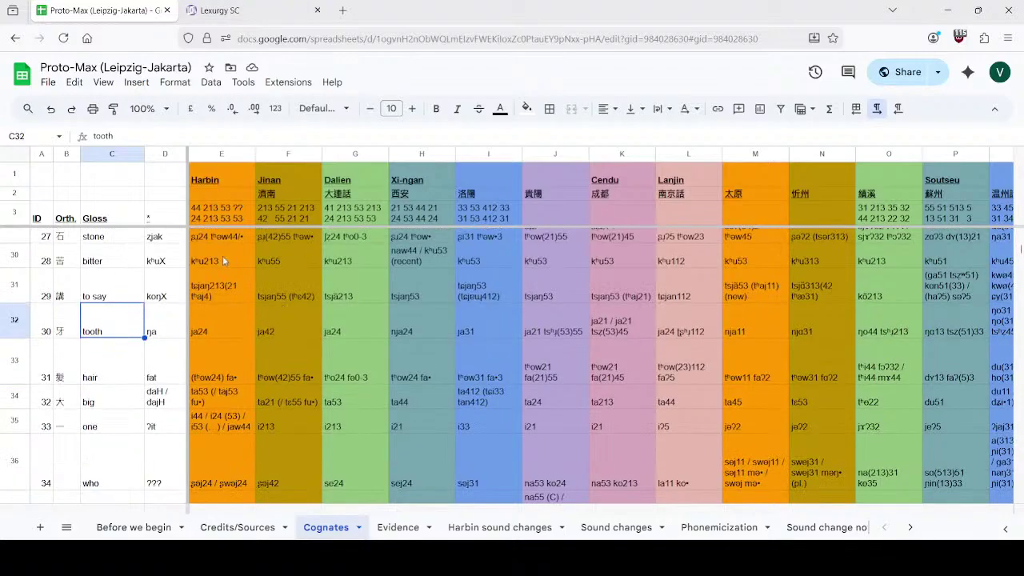
click(242, 4)
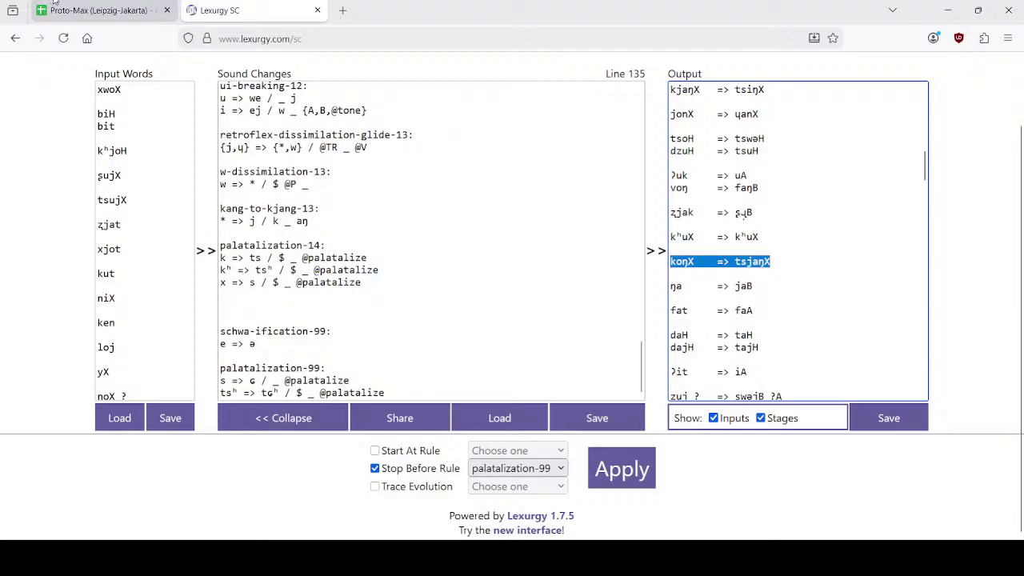
Step: Compare the Lexurgy output for "fat", including its tone, with the Harbin form for hair in the Cognates sheet
click(104, 11)
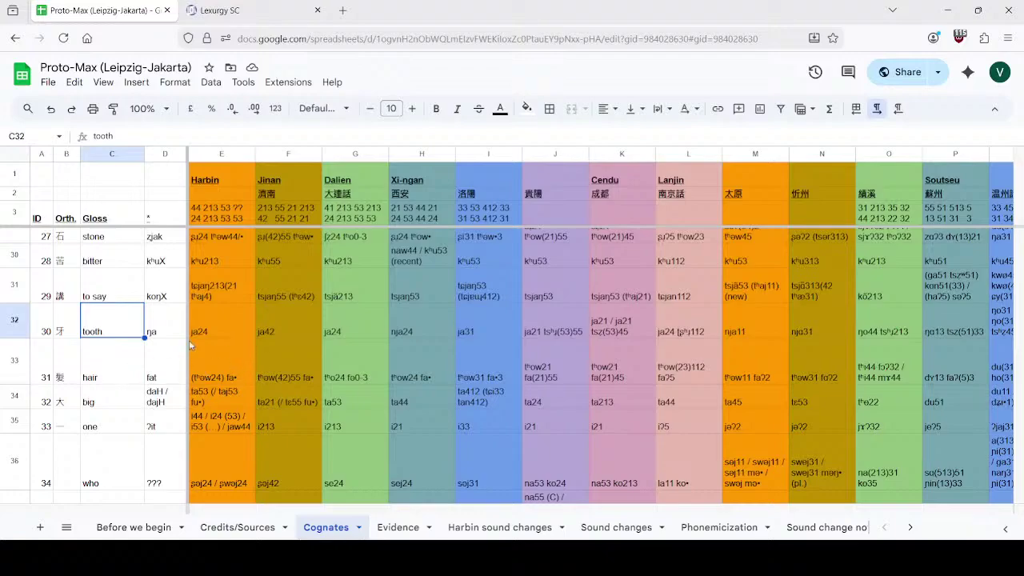
click(212, 10)
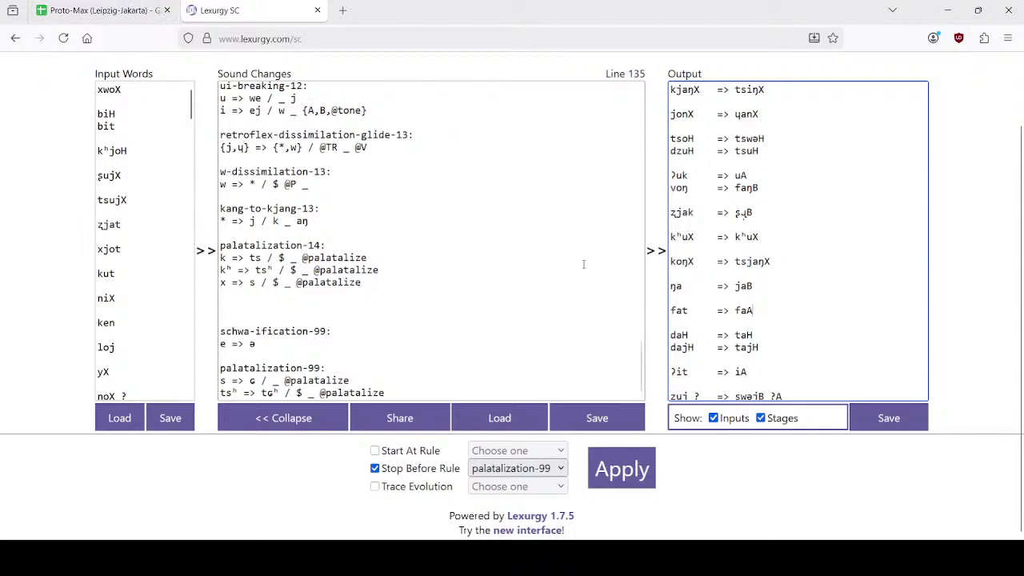
scroll(778, 284, down, 2)
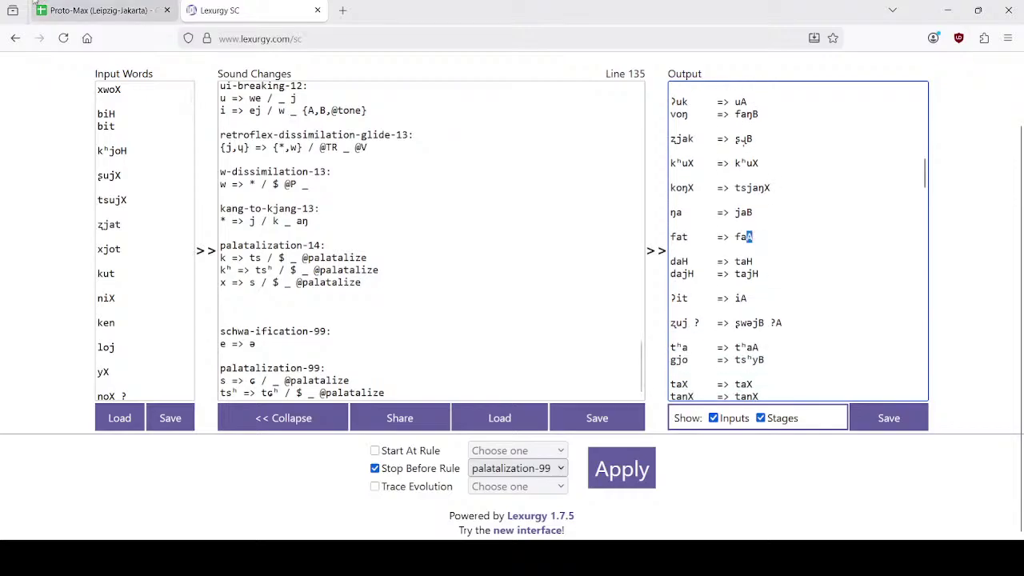
click(104, 10)
click(238, 376)
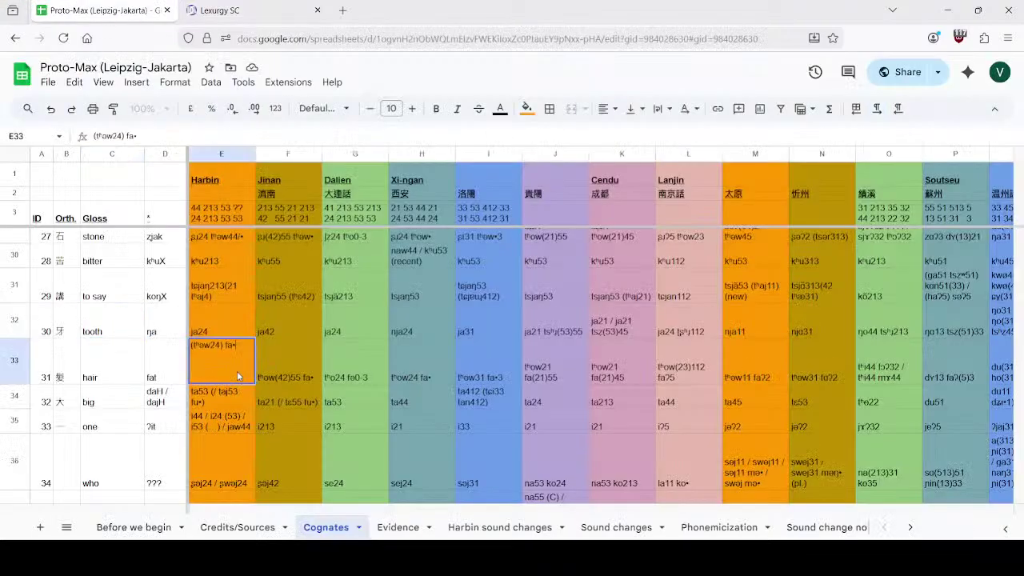
key(shift+Left)
Step: Compare the Harbin forms for big in the Cognates sheet with the Lexurgy outputs for "daH" and "dajH"
click(226, 395)
scroll(213, 336, down, 2)
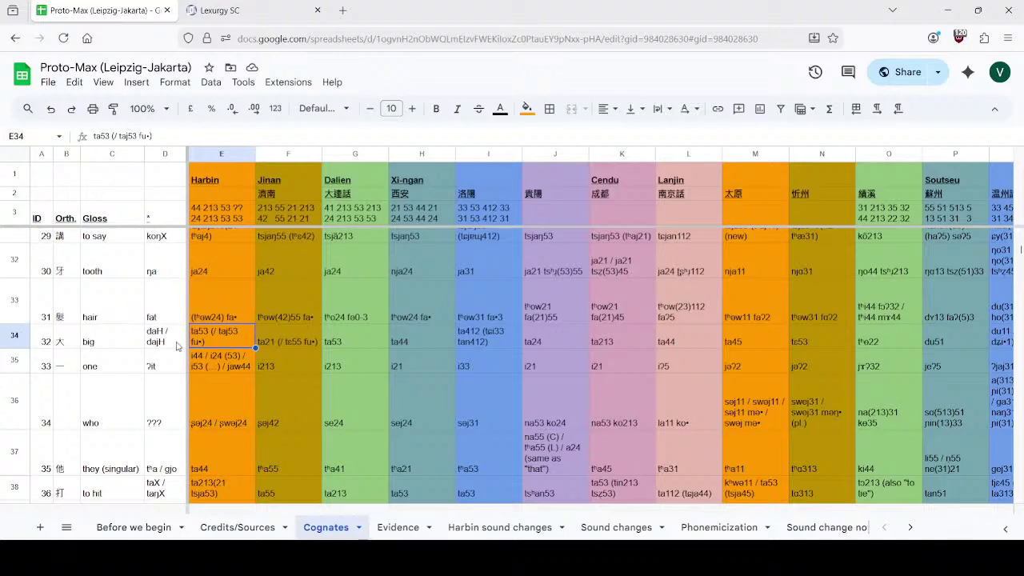
click(236, 8)
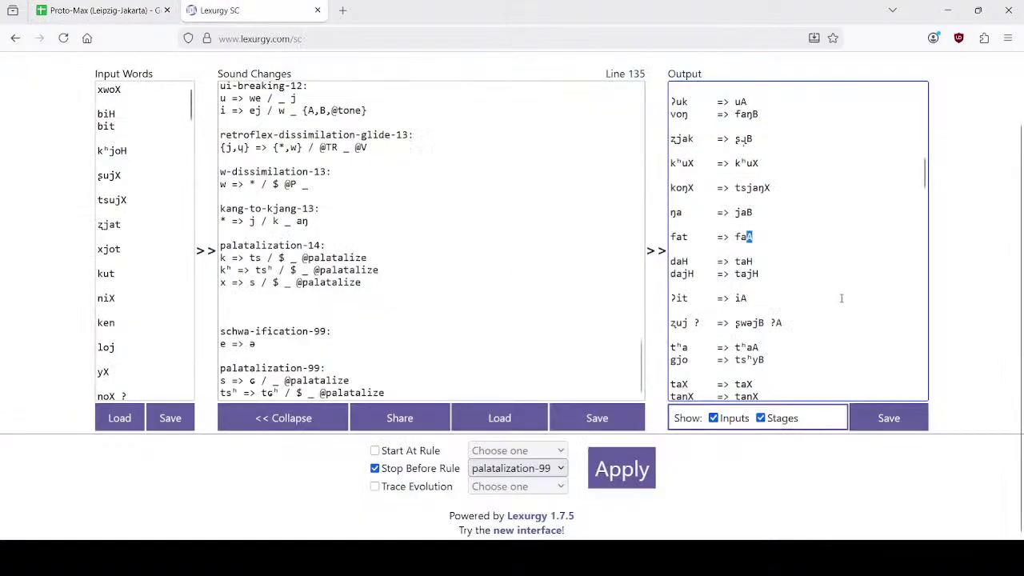
double_click(686, 262)
double_click(693, 275)
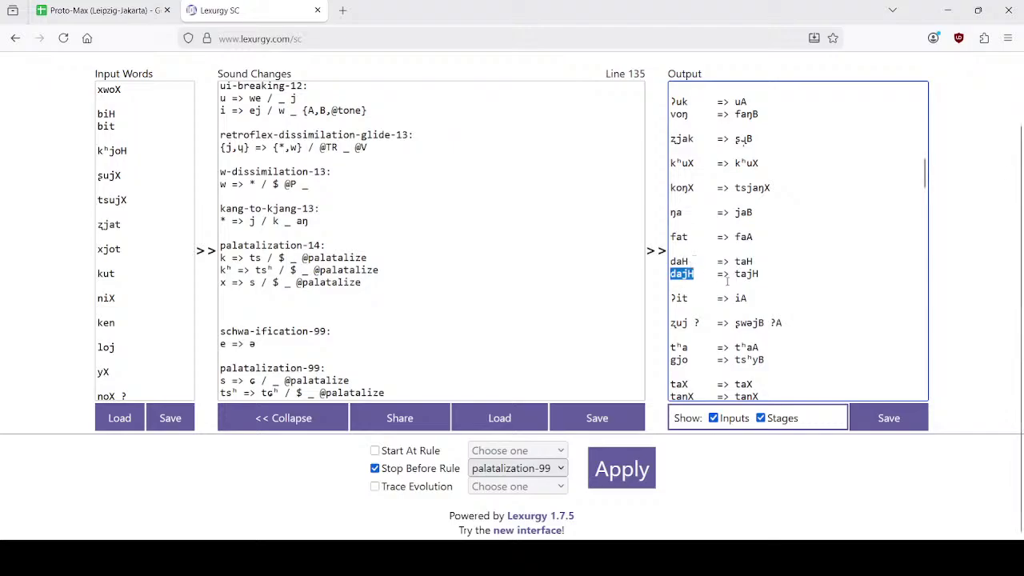
double_click(689, 261)
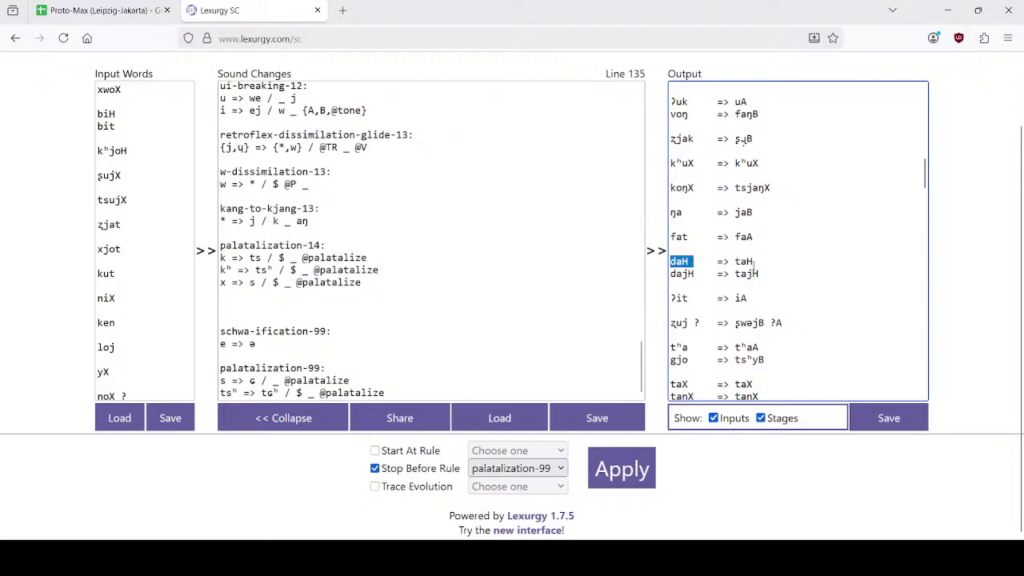
double_click(743, 261)
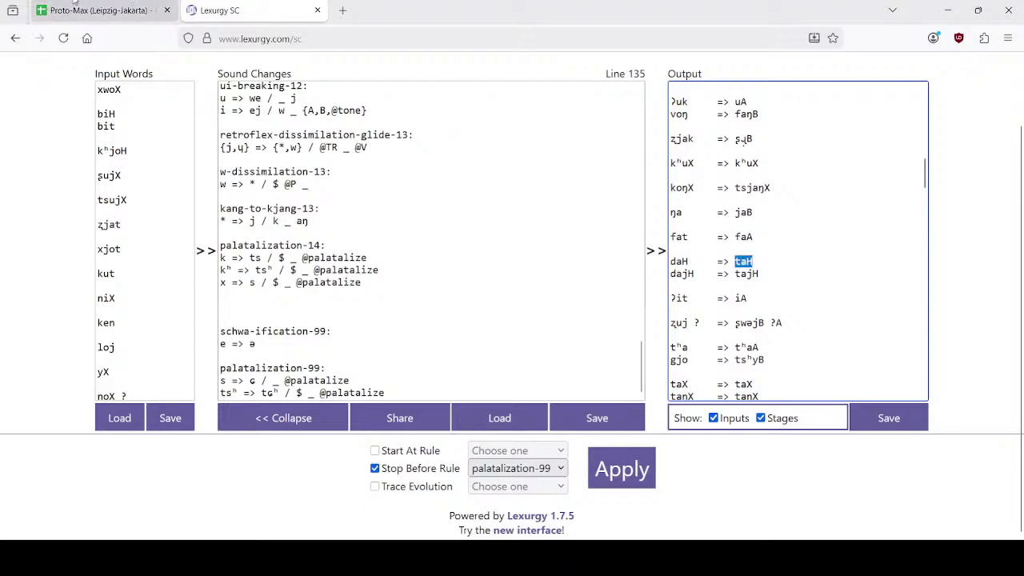
Step: Check the first Harbin variant for one in the Cognates sheet against the Lexurgy output for "ʔit"
click(100, 10)
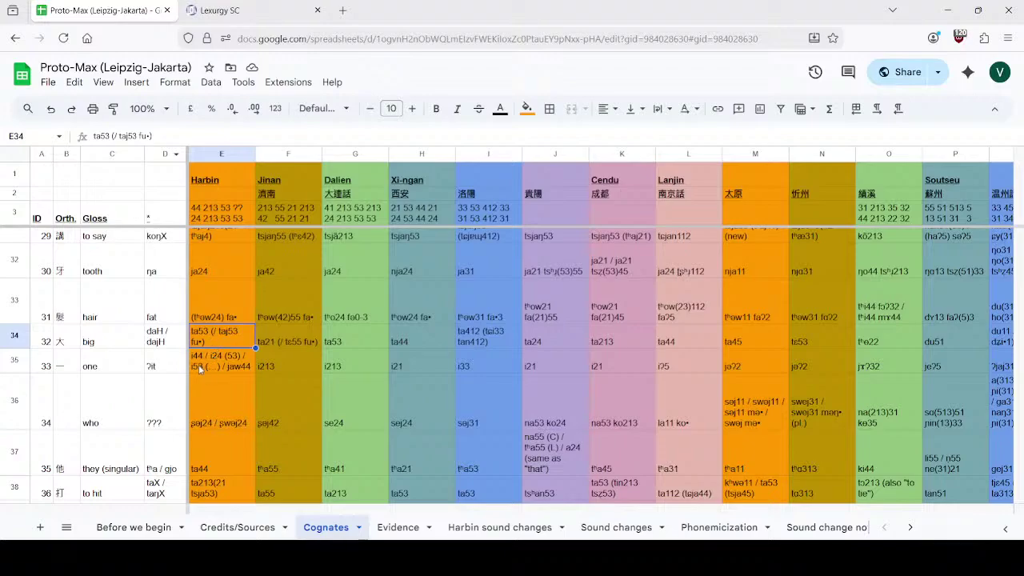
scroll(159, 344, down, 1)
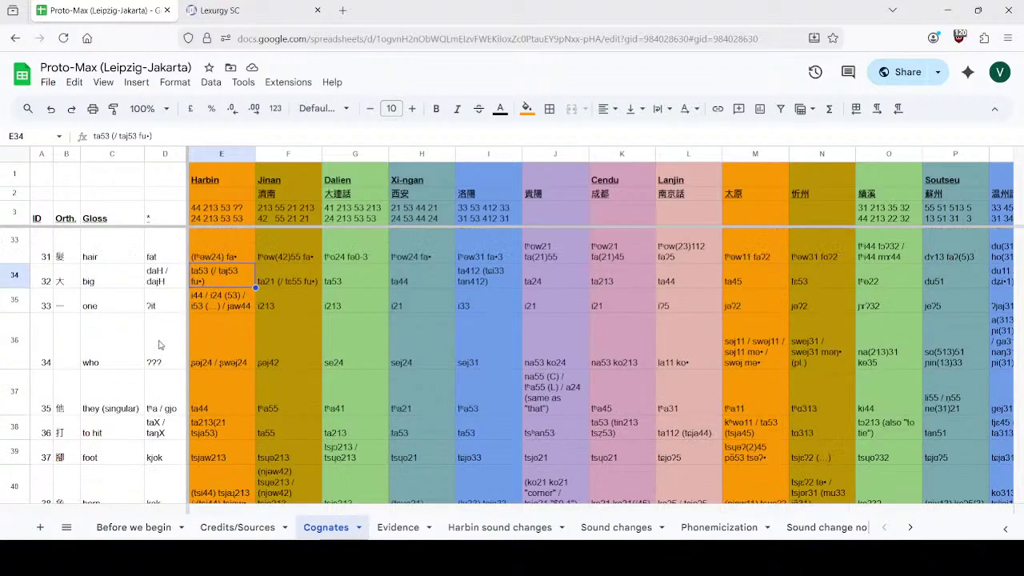
double_click(217, 293)
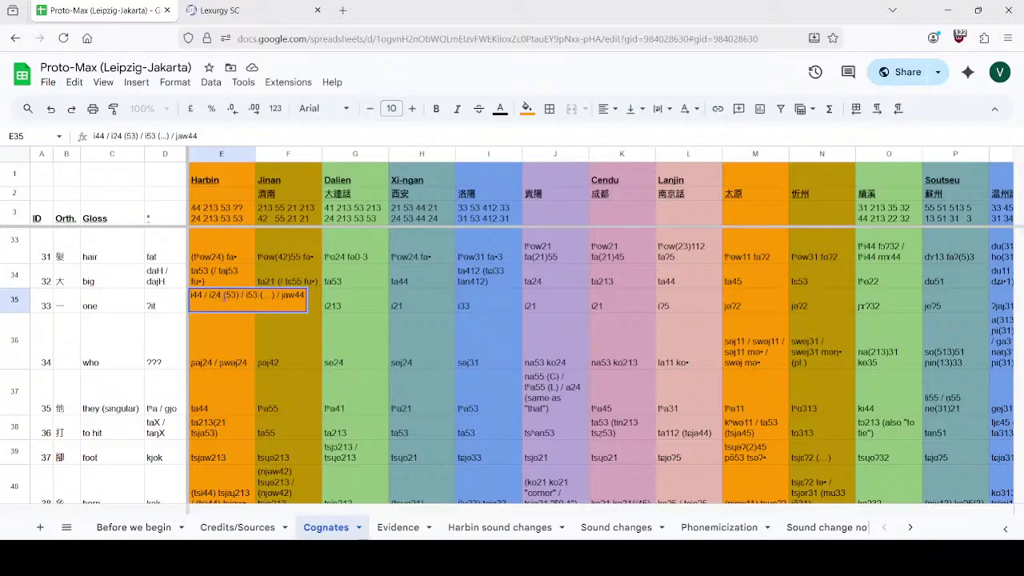
drag(224, 295, 239, 296)
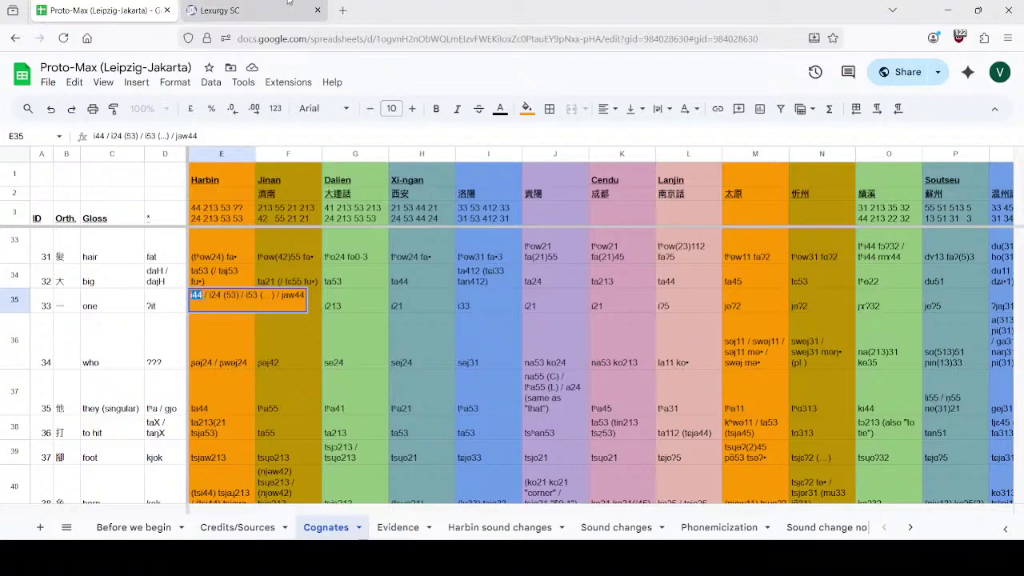
click(218, 10)
drag(757, 297, 627, 302)
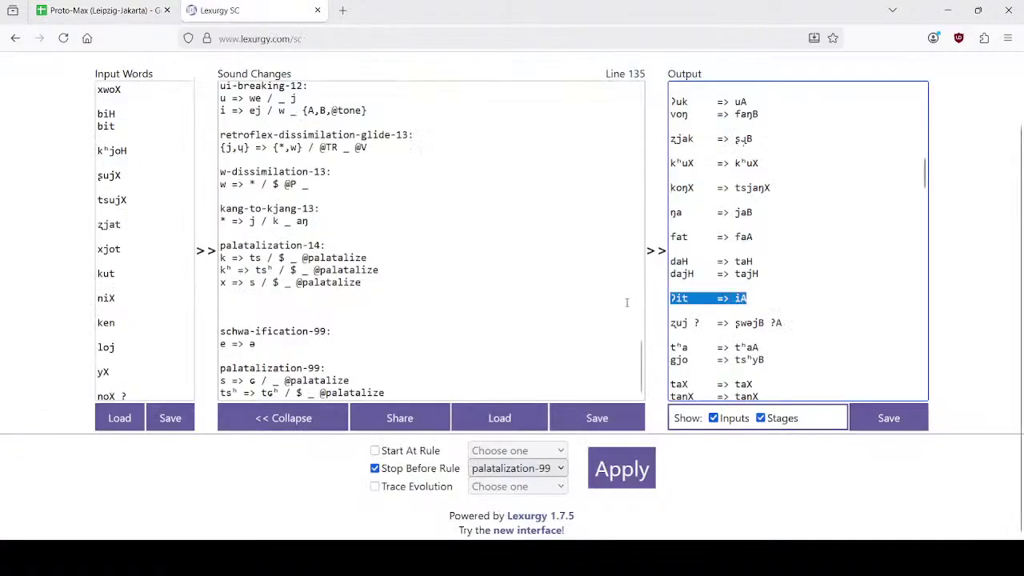
Step: Look up the Harbin forms for who in the Cognates sheet and compare them with the Lexurgy output for "ʐuj"
click(104, 11)
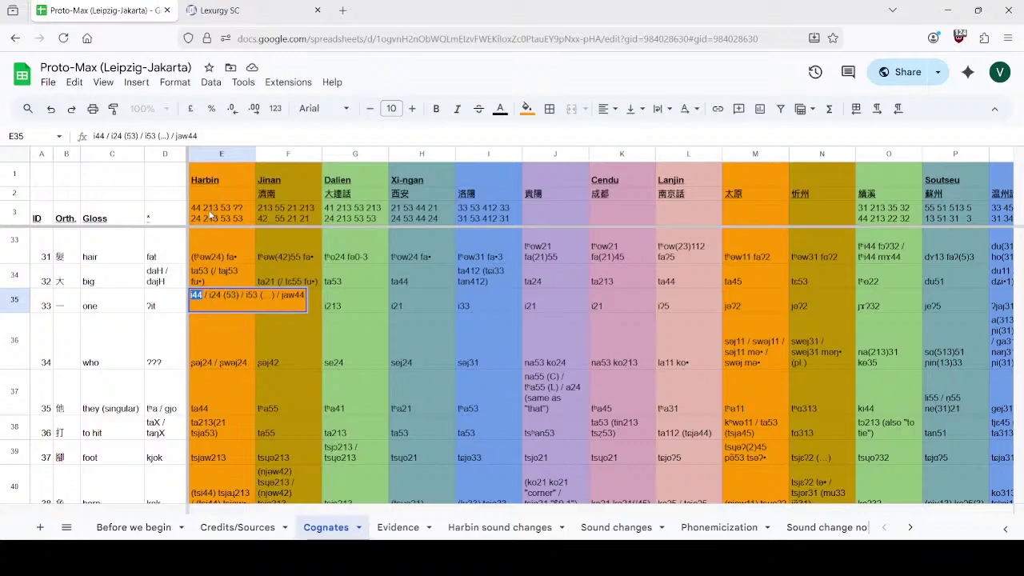
click(202, 346)
scroll(214, 296, down, 1)
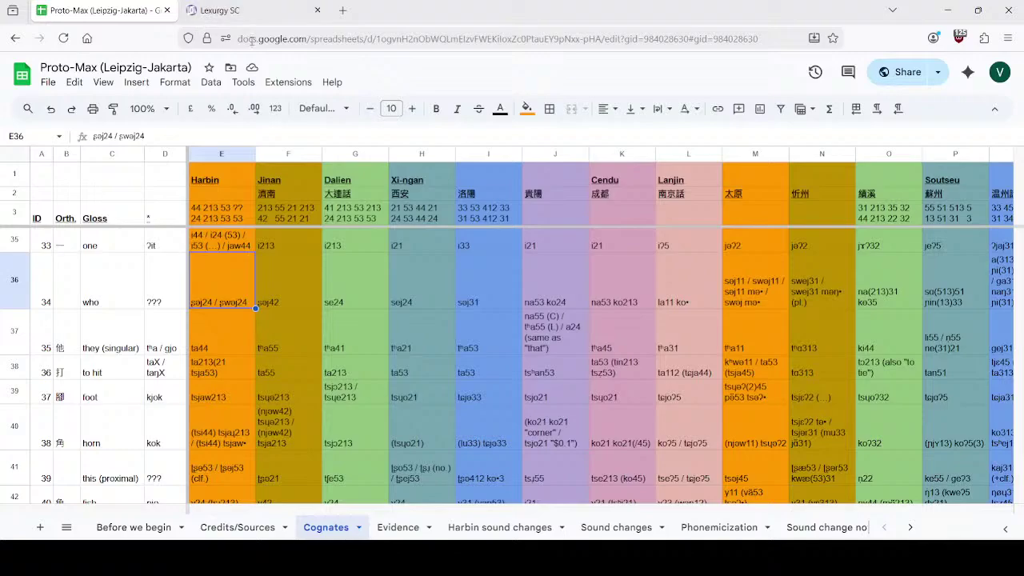
click(206, 13)
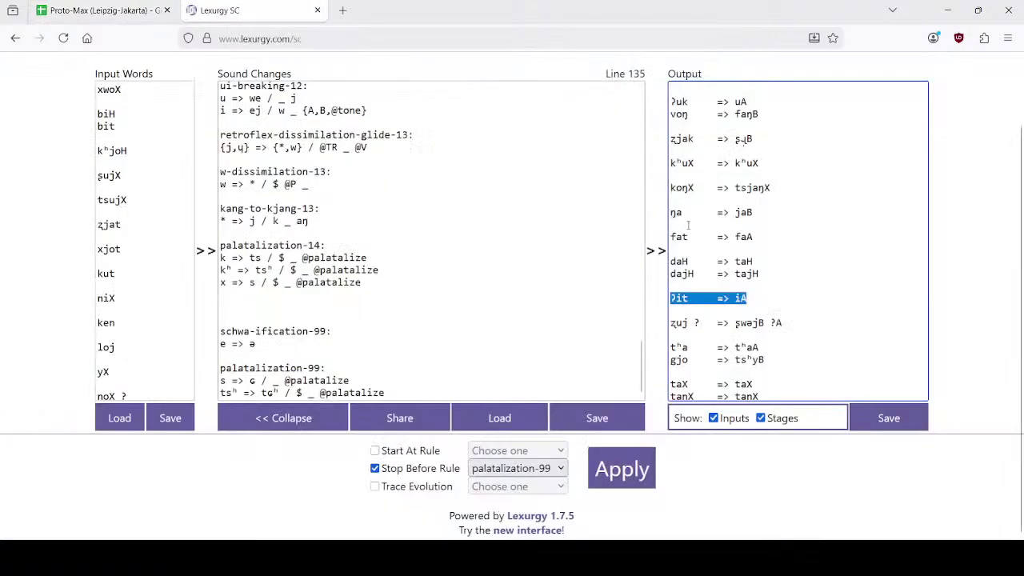
drag(771, 322, 734, 323)
Step: In the Cognates sheet, correct the Harbin form for they (singular) to "tʰa44", adding the missing aspiration
click(100, 10)
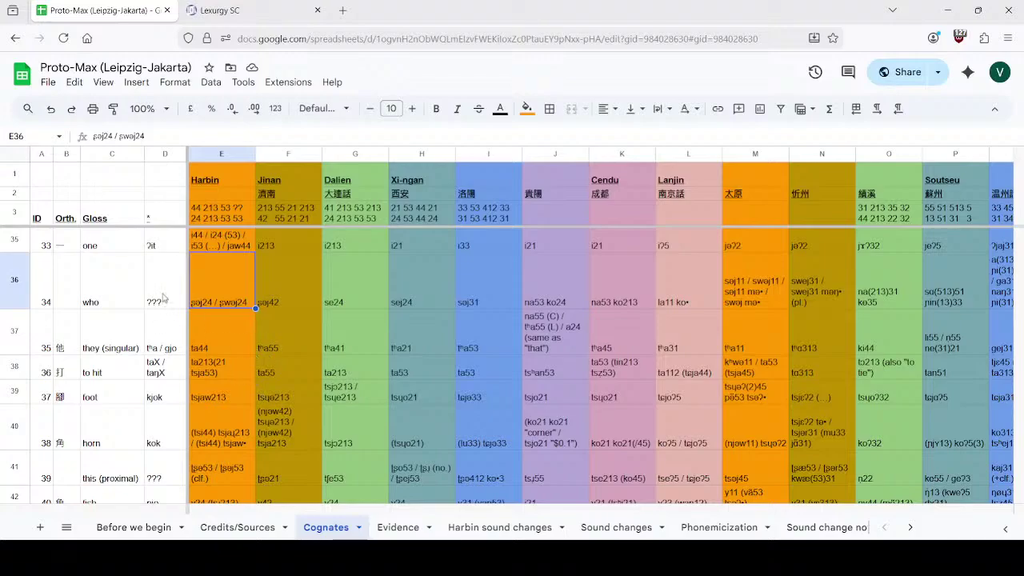
click(217, 336)
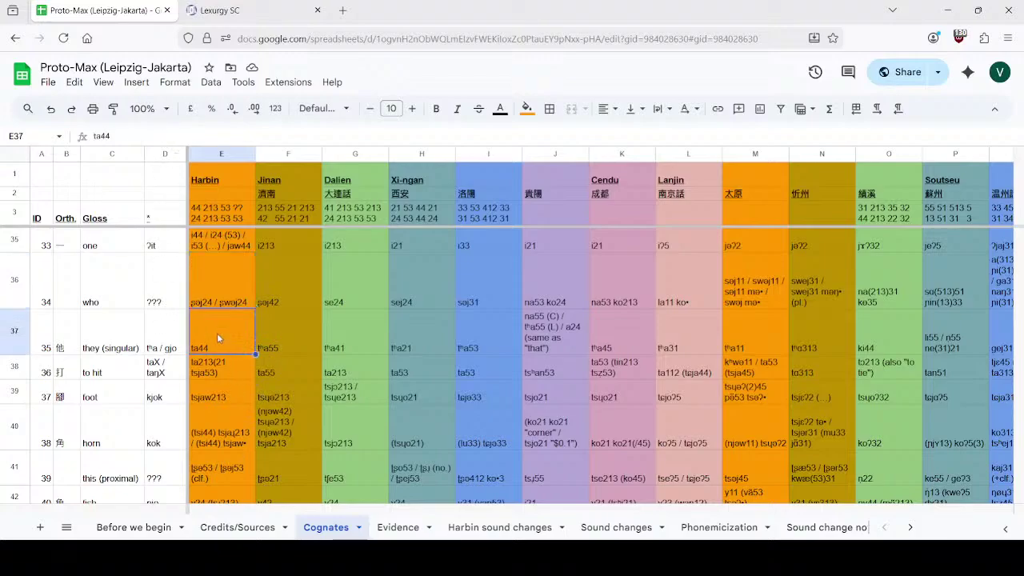
double_click(283, 333)
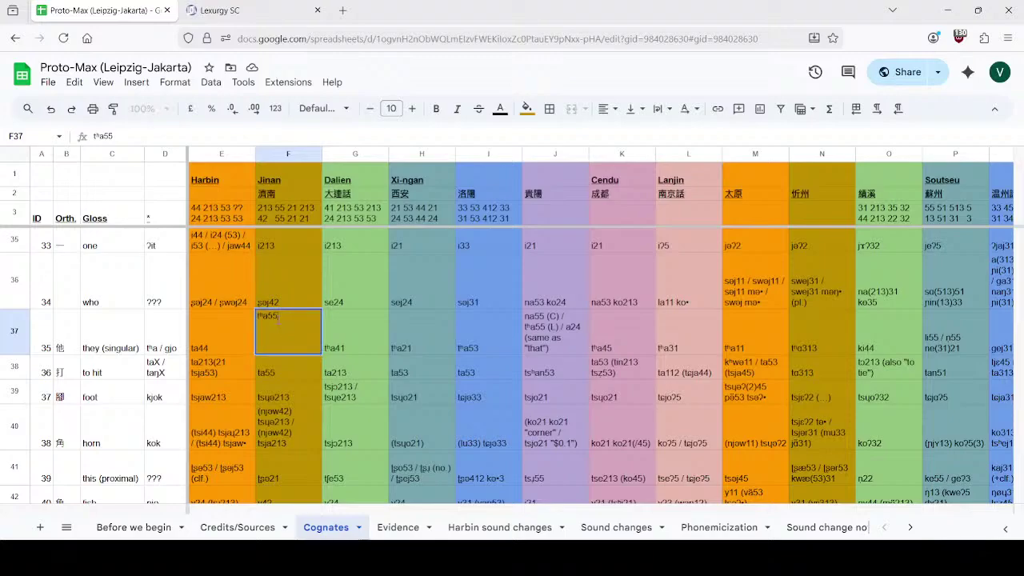
click(228, 344)
double_click(240, 344)
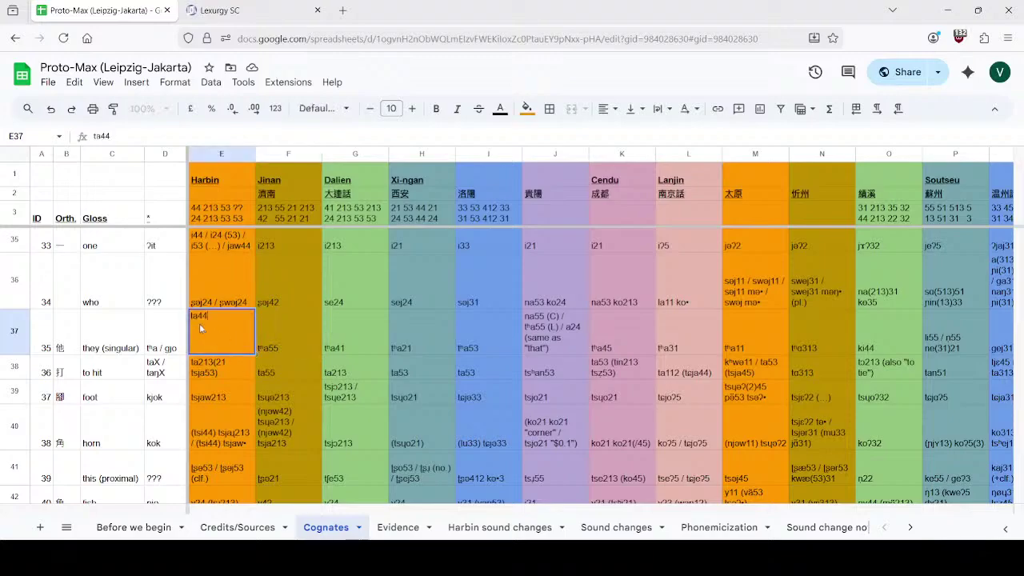
text(ʰ)
key(Return)
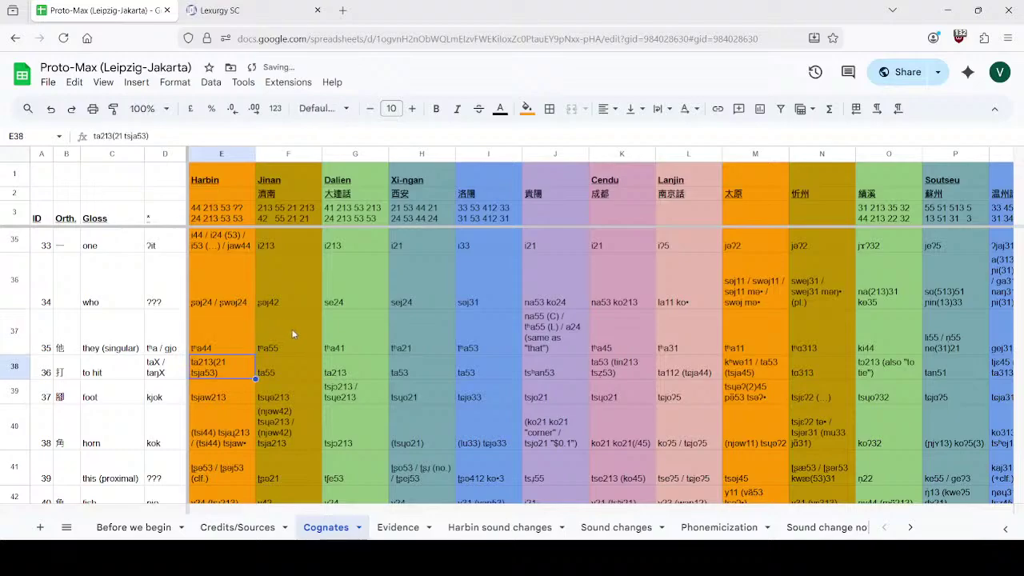
Step: Check the Lexurgy output for "tʰa" against the corrected Harbin form for they (singular)
click(229, 10)
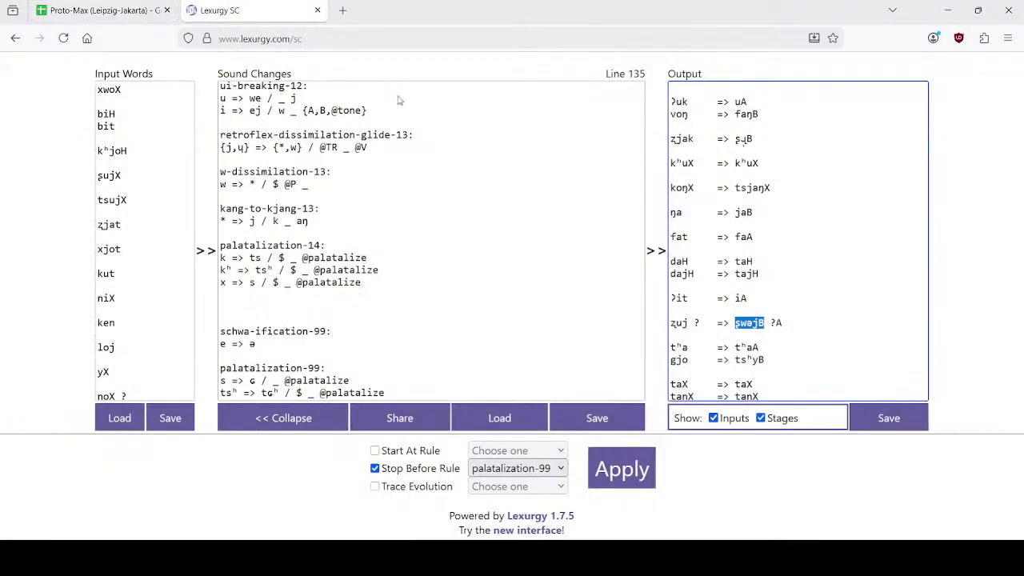
scroll(770, 291, down, 2)
drag(777, 273, 604, 274)
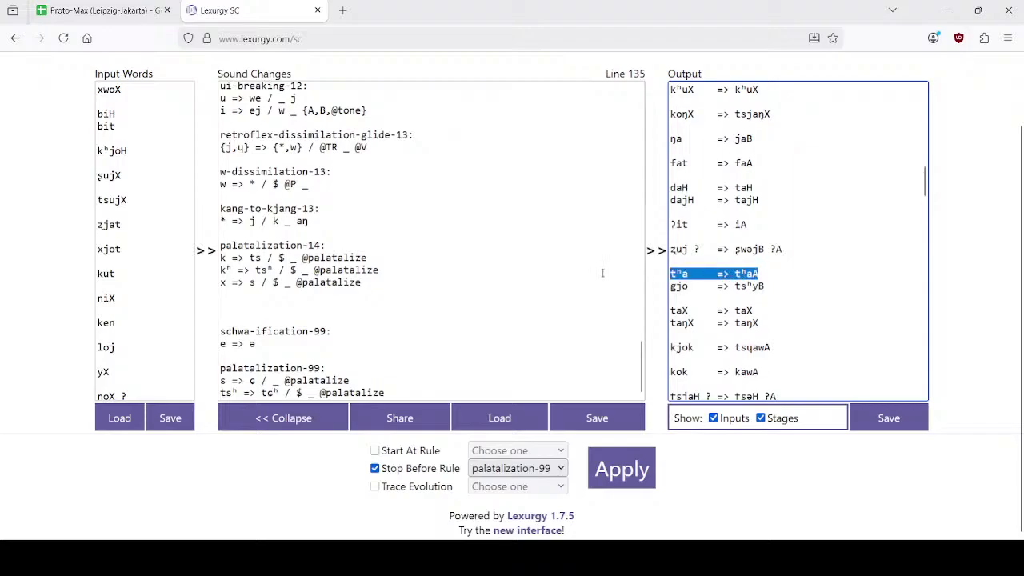
Step: Look up the Harbin form for foot in the Cognates sheet and compare it with the Lexurgy output for "kjok"
click(144, 6)
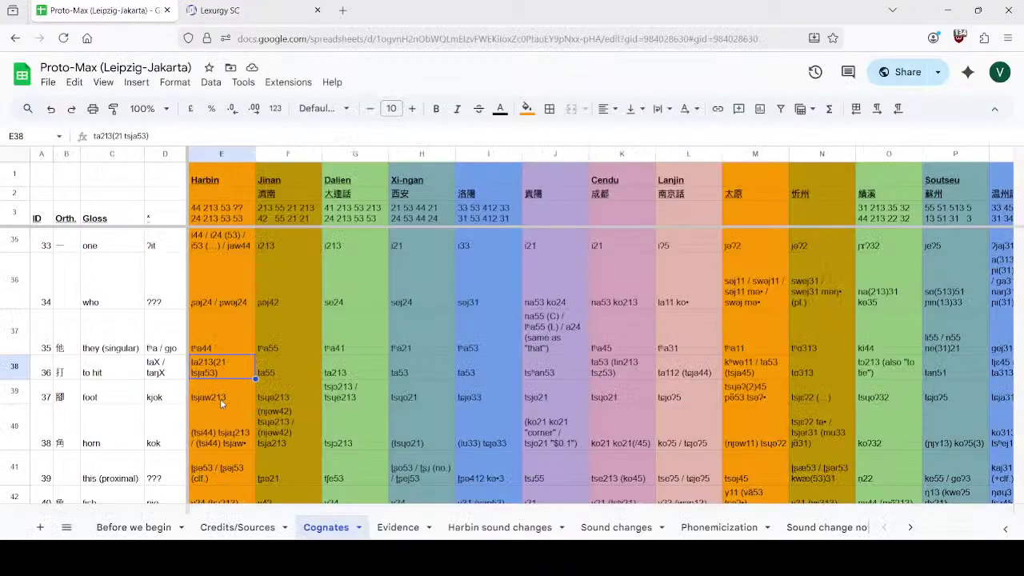
scroll(212, 390, down, 1)
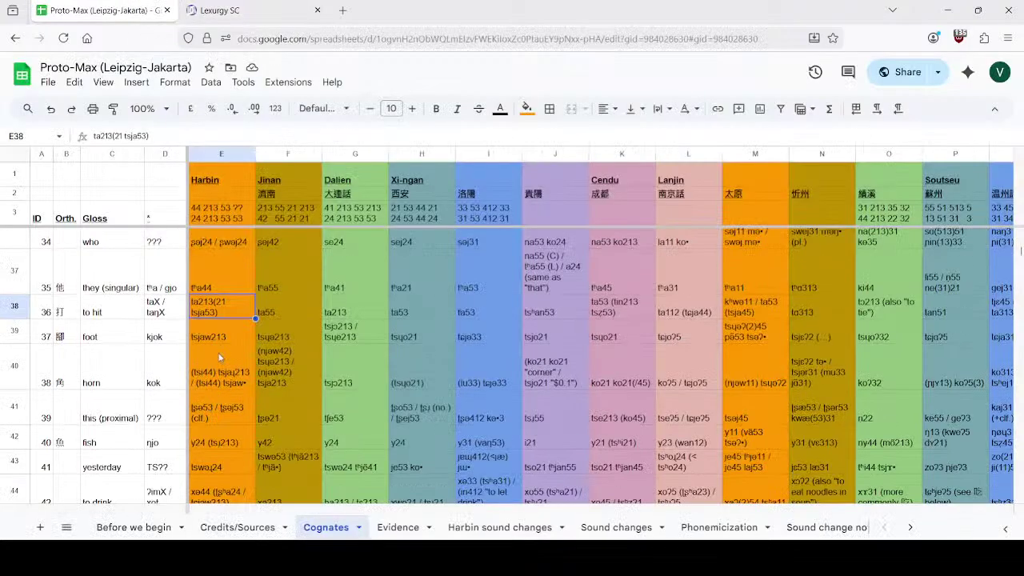
click(240, 6)
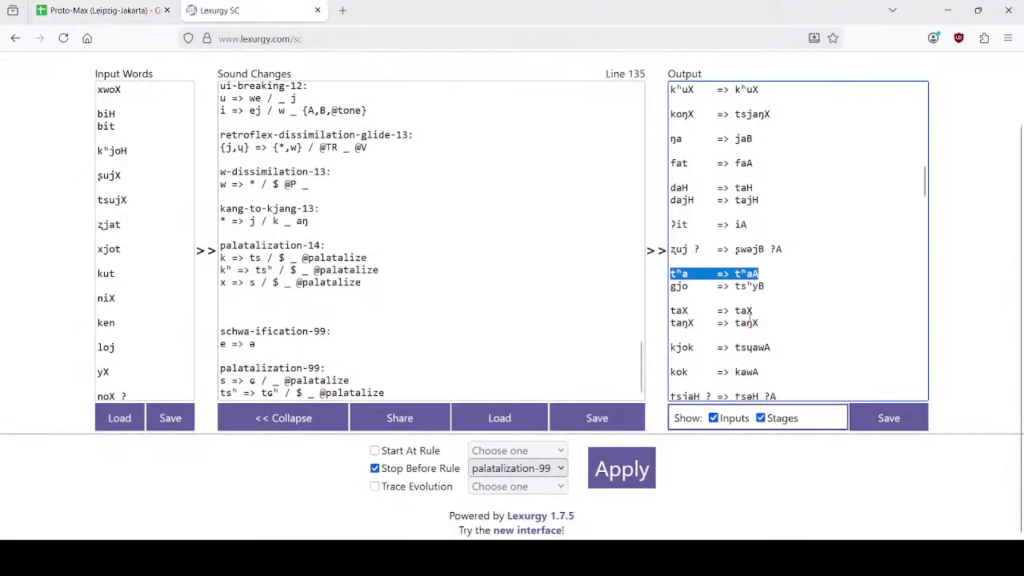
scroll(756, 301, down, 2)
drag(776, 275, 669, 276)
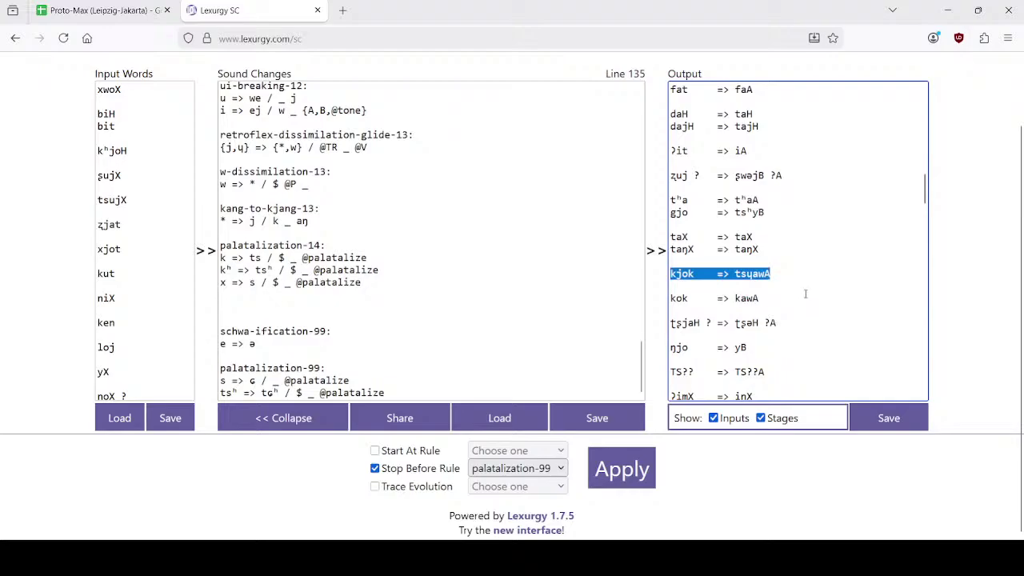
scroll(806, 294, up, 10)
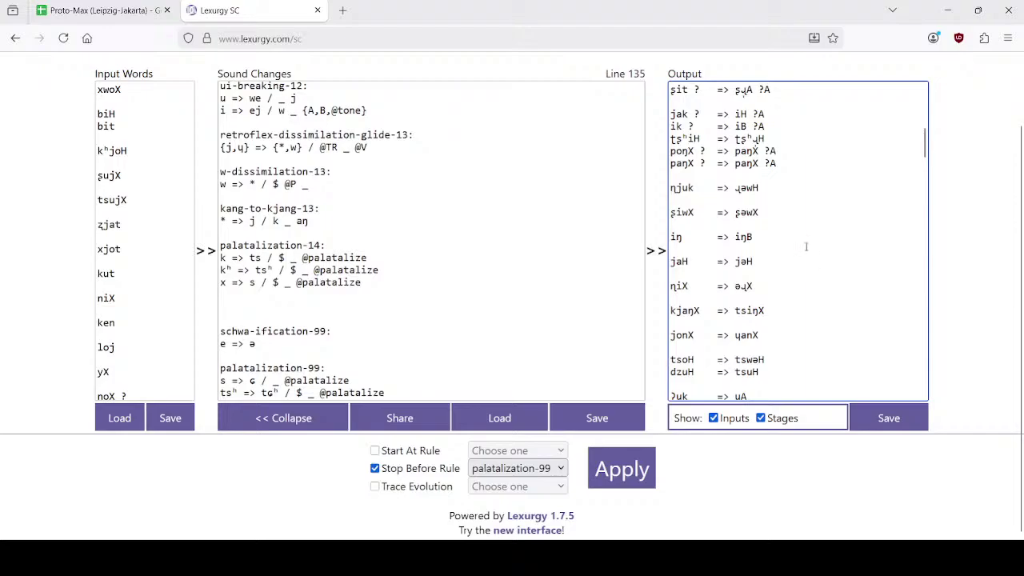
scroll(800, 236, up, 6)
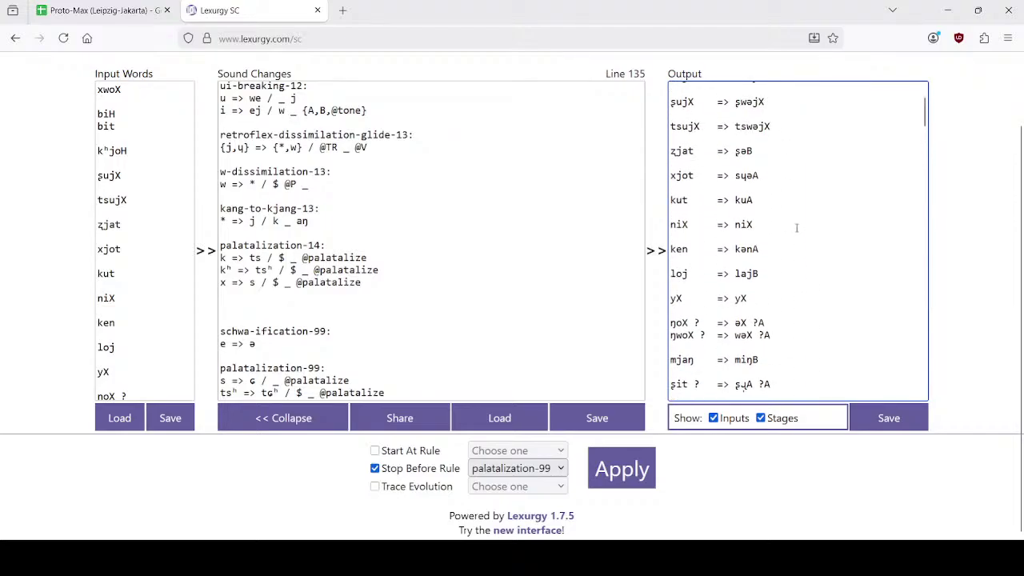
scroll(795, 228, down, 3)
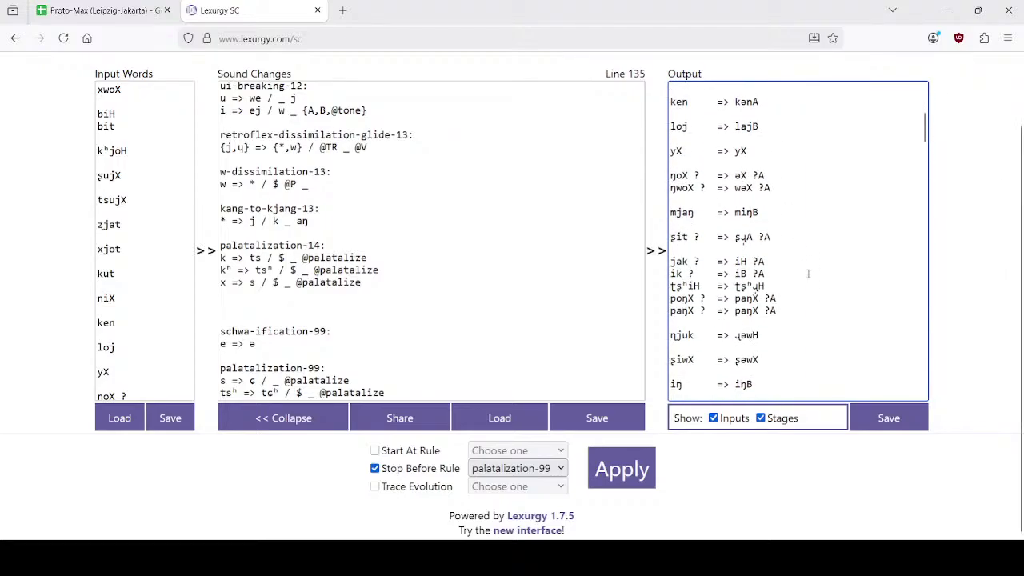
click(344, 10)
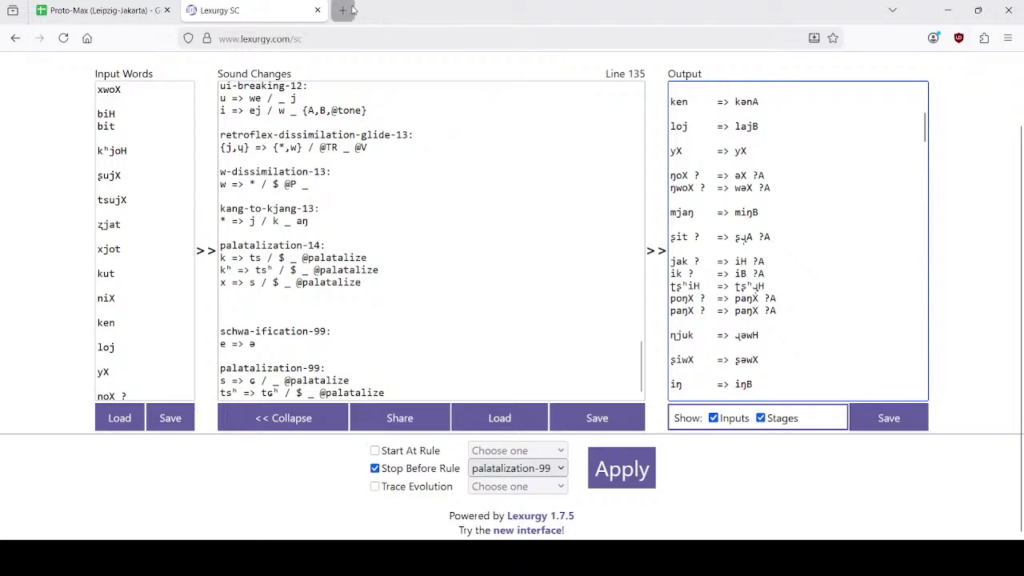
text(le)
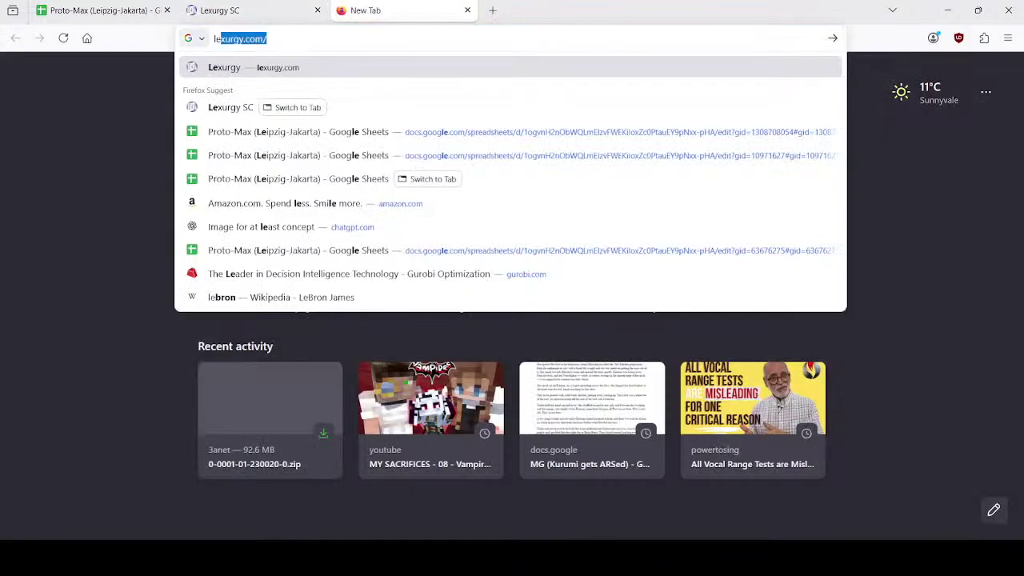
key(Down)
key(Return)
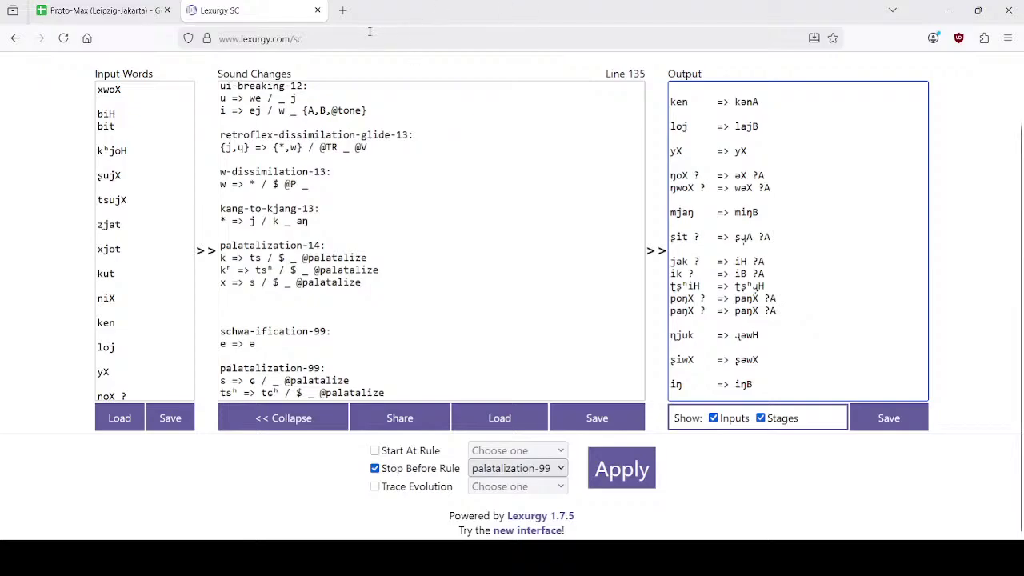
click(286, 38)
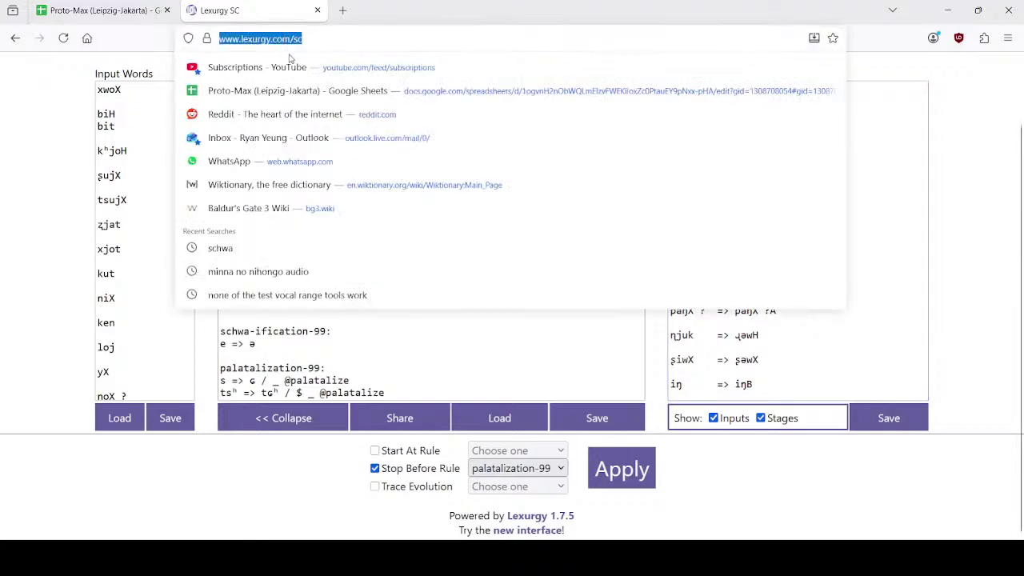
key(ctrl+c)
key(ctrl+t)
key(ctrl+v)
key(Return)
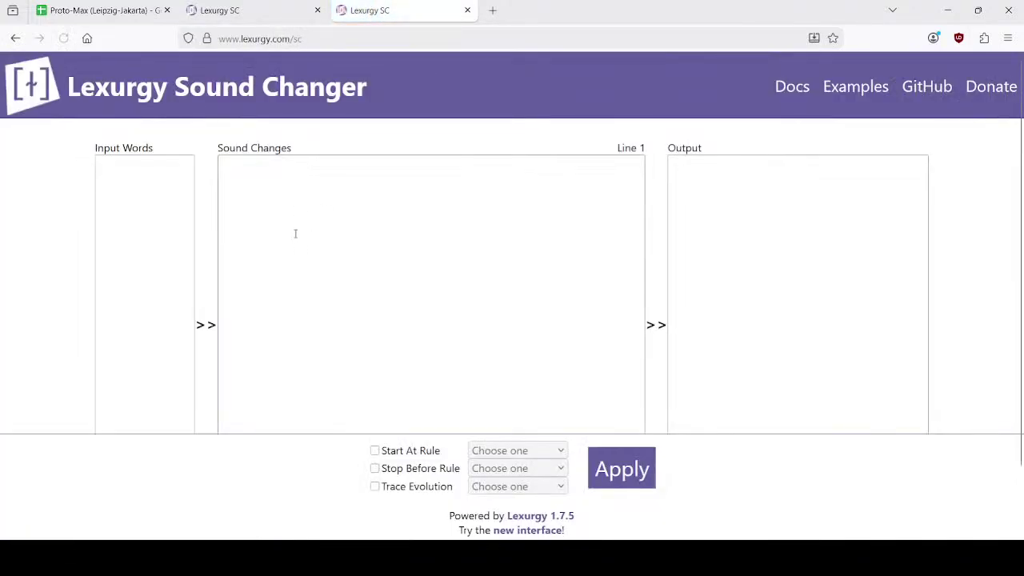
Step: Load the saved Harbin sound change rules into the new Lexurgy tab
click(113, 202)
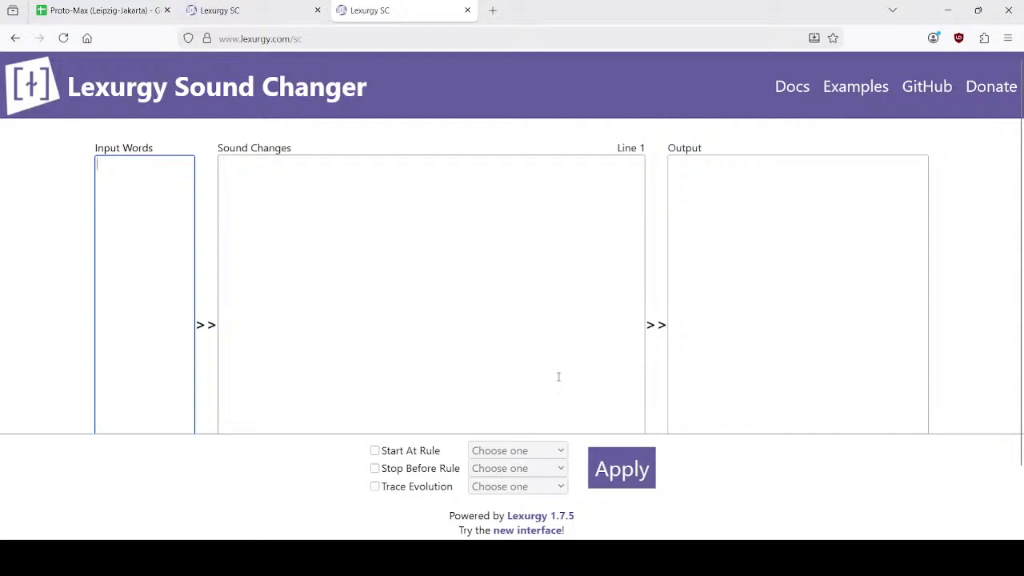
scroll(558, 377, down, 2)
click(534, 421)
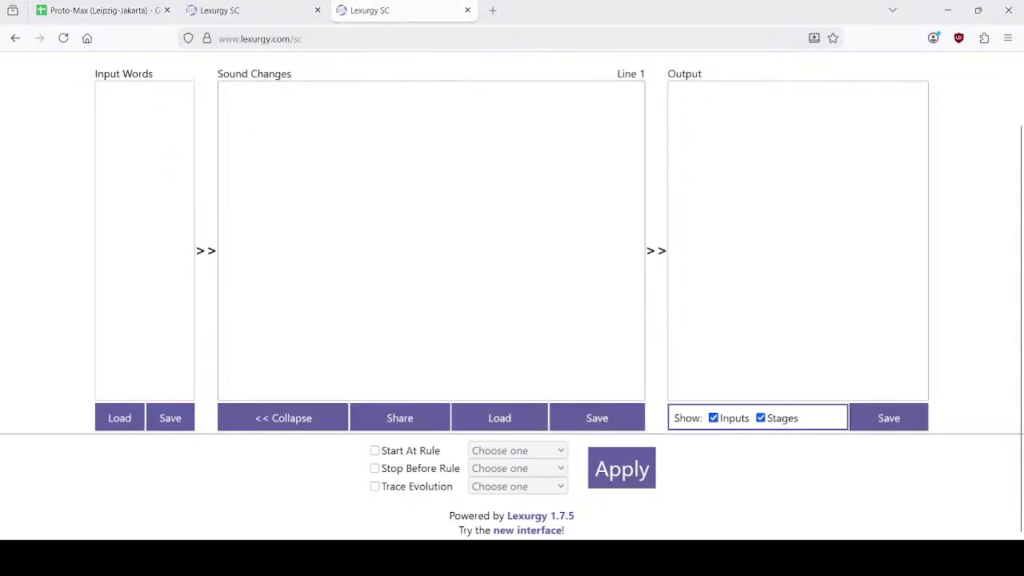
click(164, 128)
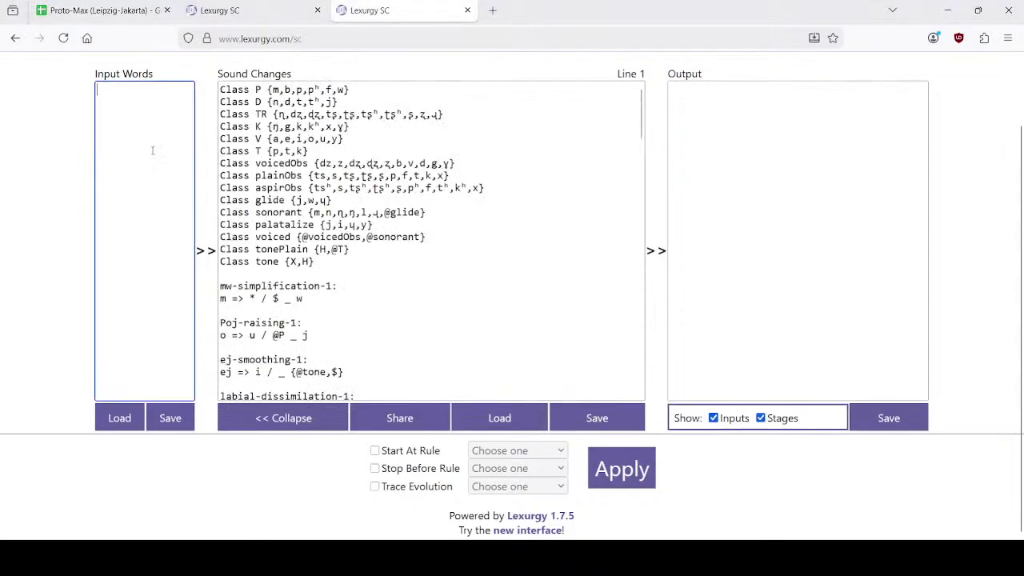
Step: Enter "kjok" as the only input word in the second Lexurgy tab and apply the sound changes
click(240, 10)
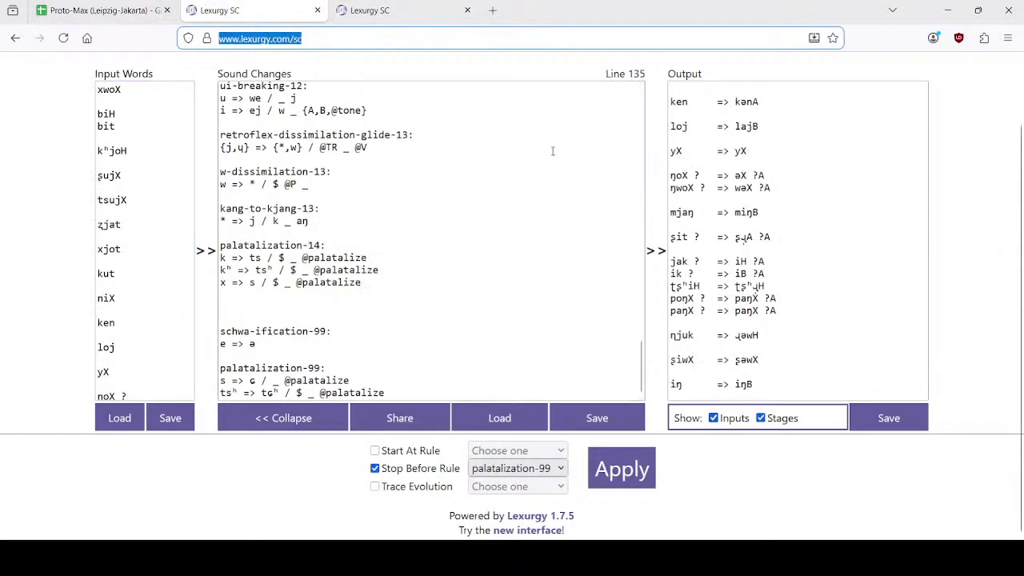
click(426, 10)
click(135, 149)
text(kj)
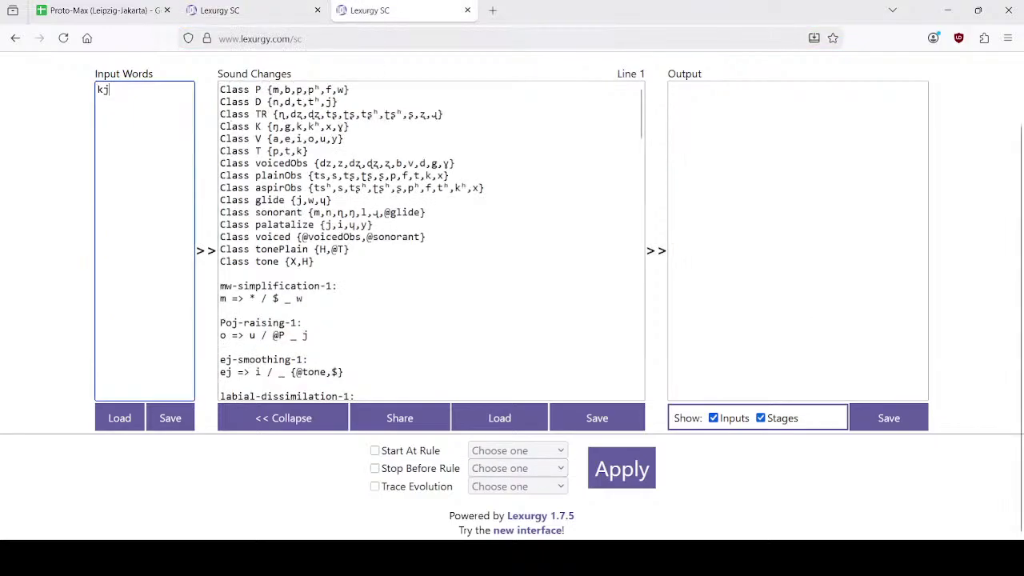
text(ok)
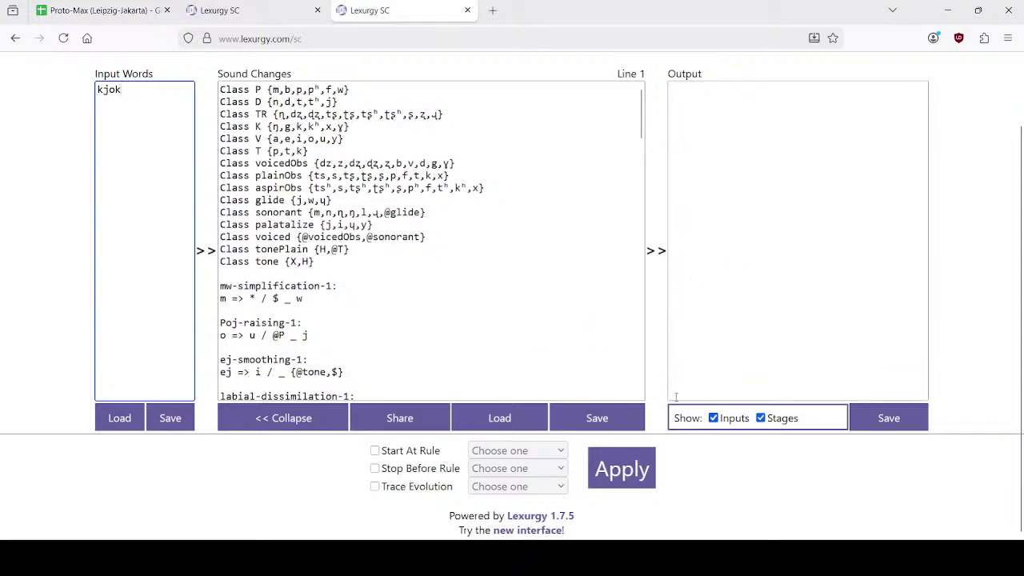
click(599, 421)
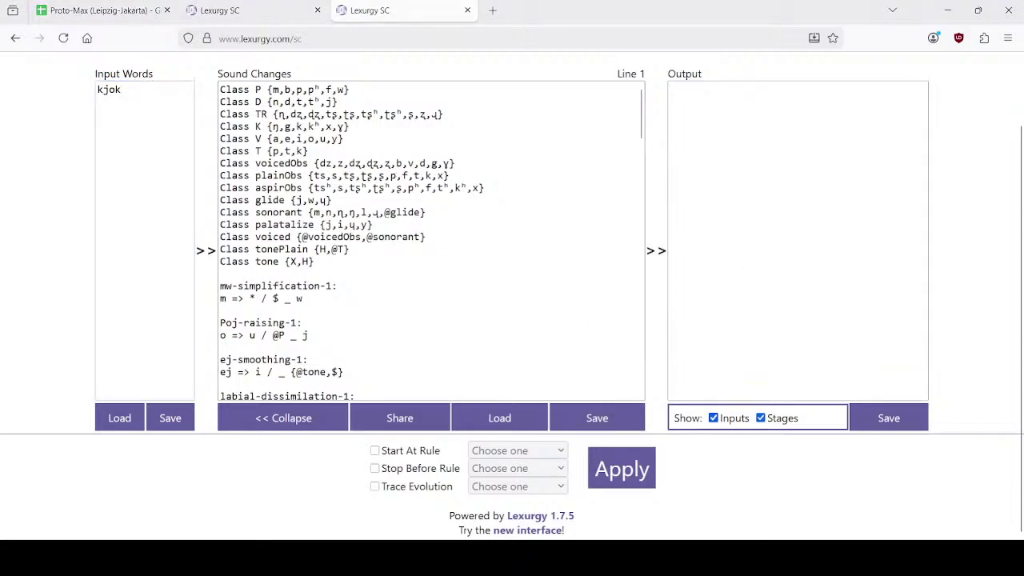
click(649, 472)
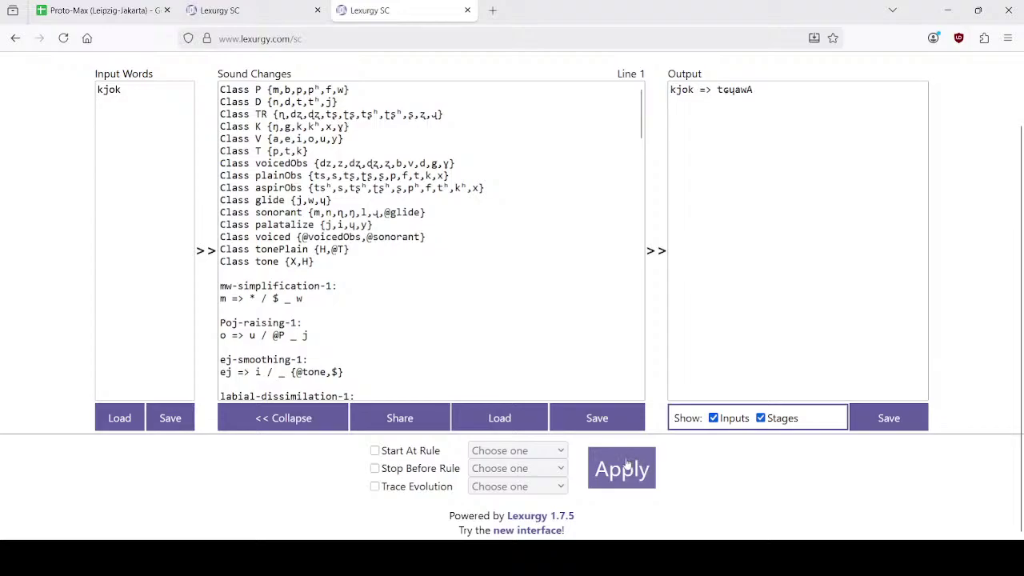
Step: Set the second tab's sound changes to stop before the rule palatalization-99
scroll(506, 262, down, 15)
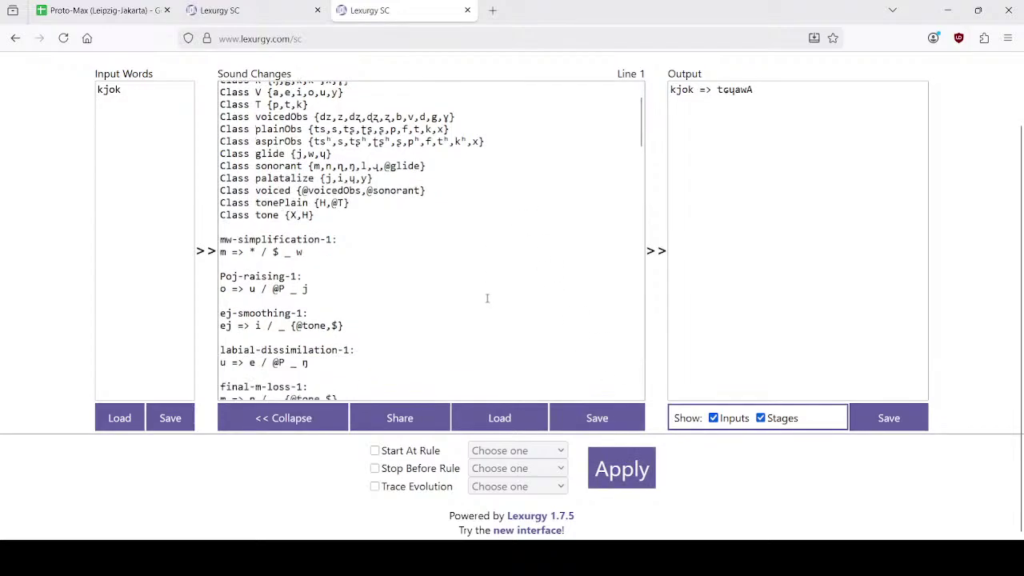
scroll(460, 332, down, 5)
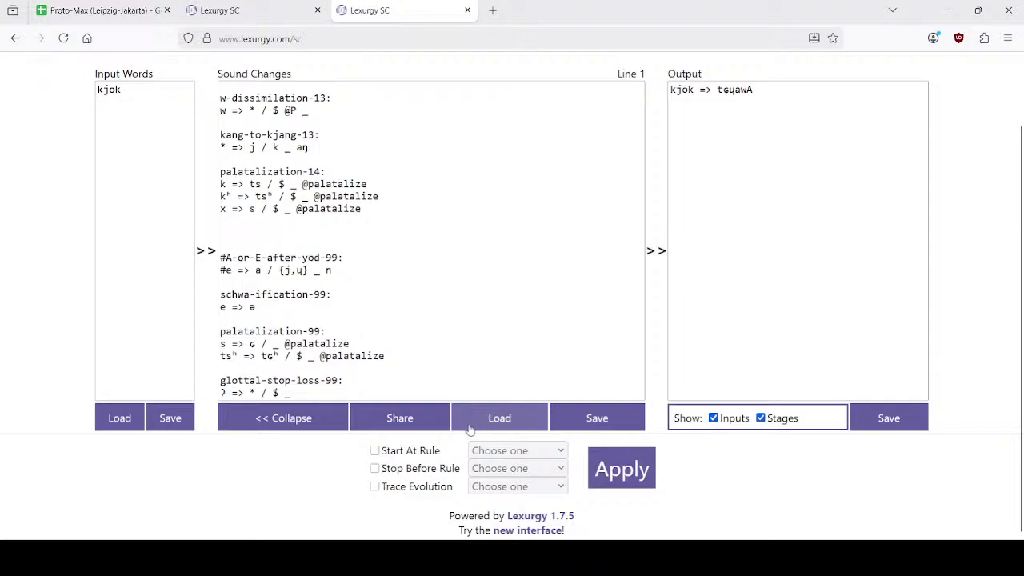
click(392, 472)
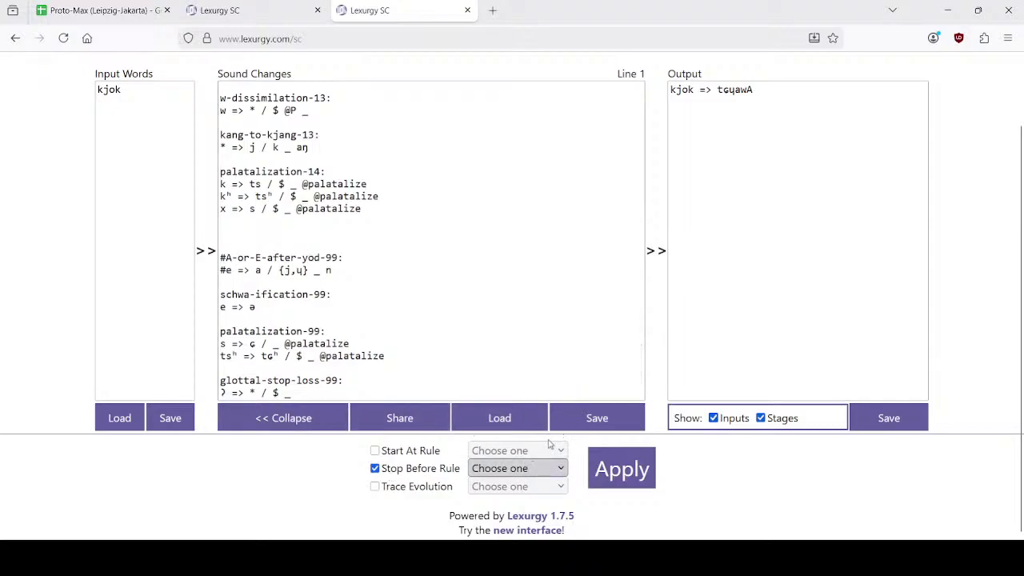
click(535, 431)
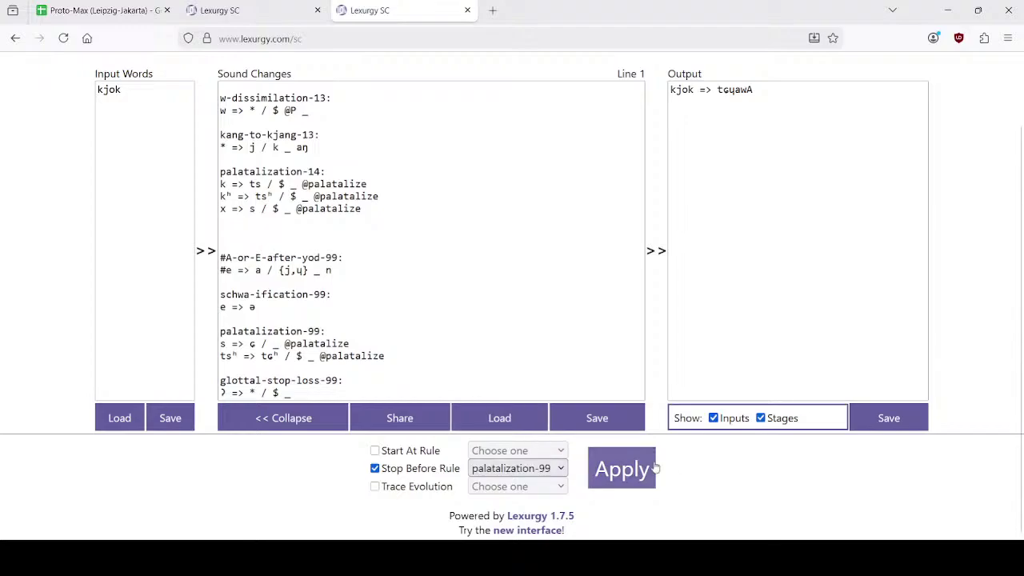
Step: Replace the second tab's sound changes with the current rules saved from the original Lexurgy tab, and reapply them to "kjok"
click(286, 7)
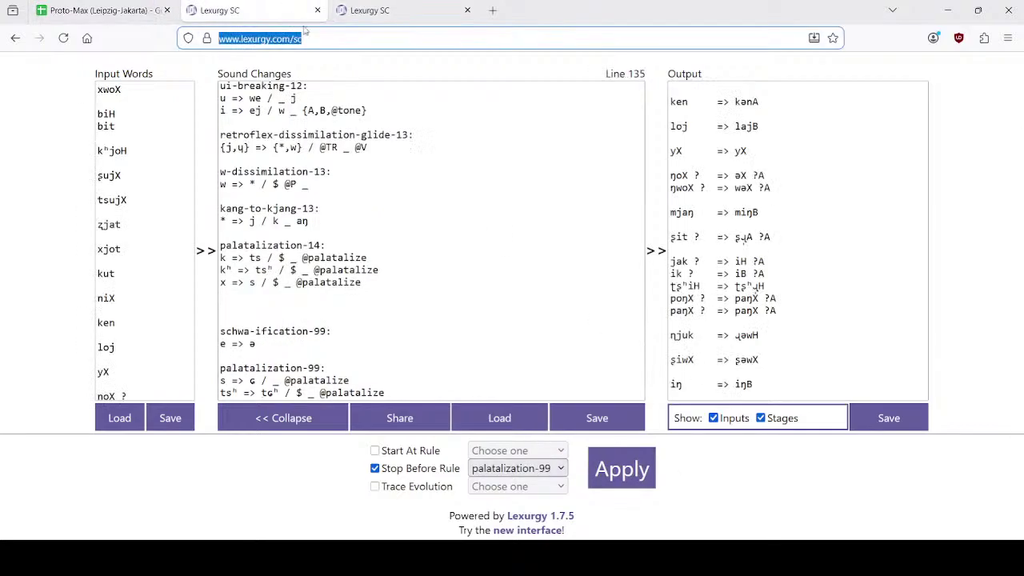
click(597, 422)
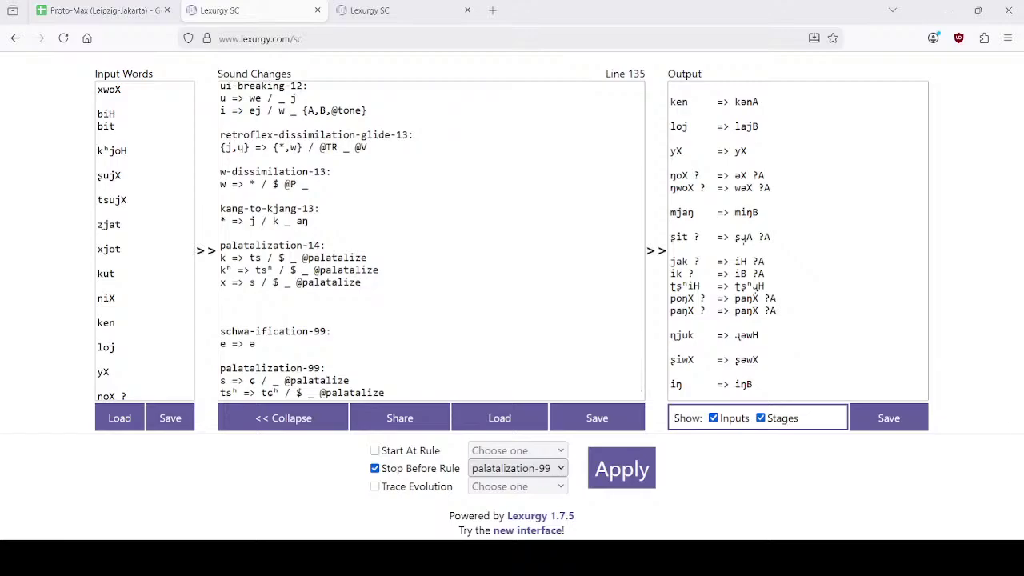
key(ctrl+Tab)
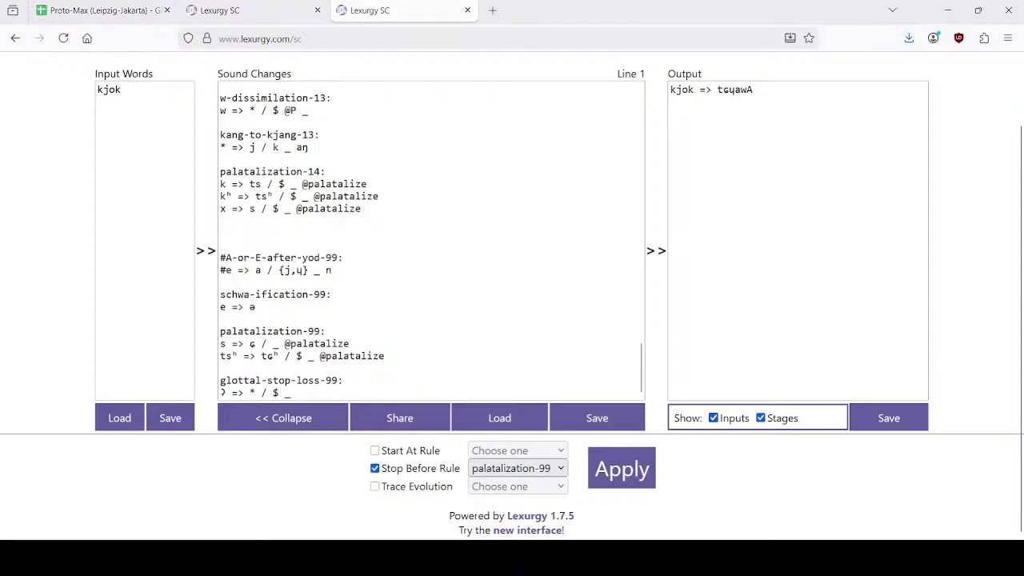
key(ctrl+a)
key(ctrl+v)
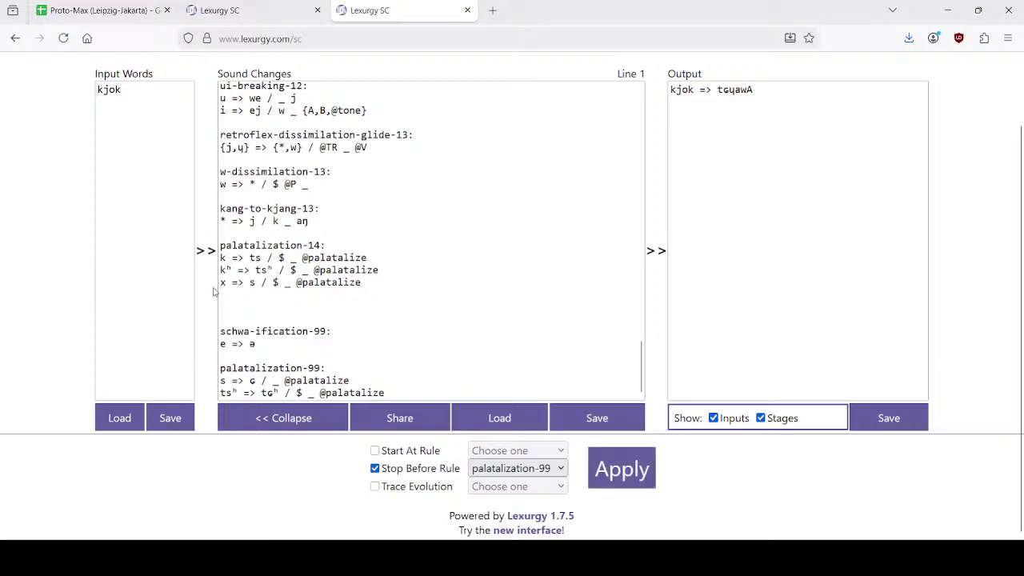
click(632, 470)
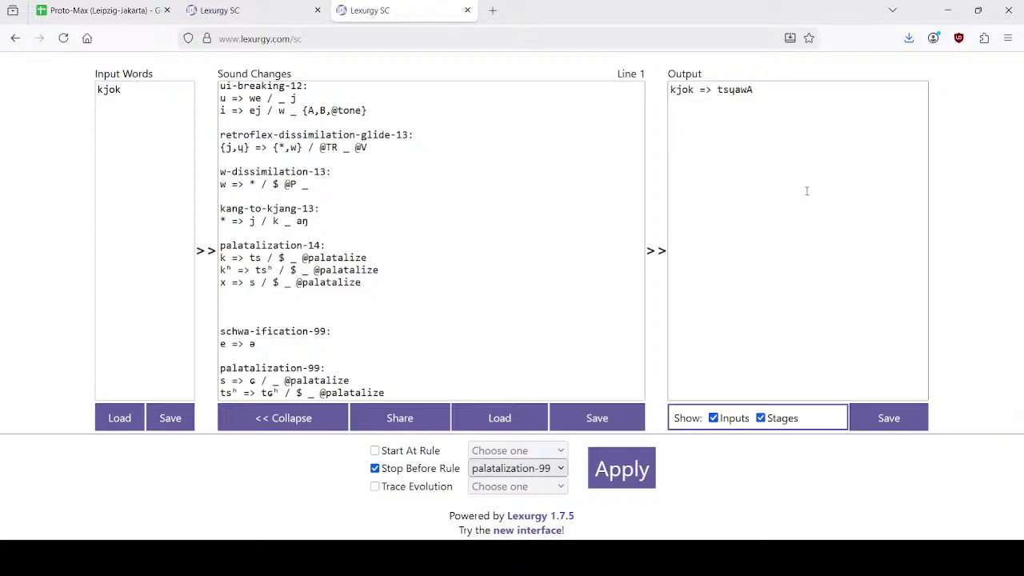
Step: Look through the word outputs in the original Lexurgy tab and return to the second tab's input words
click(240, 10)
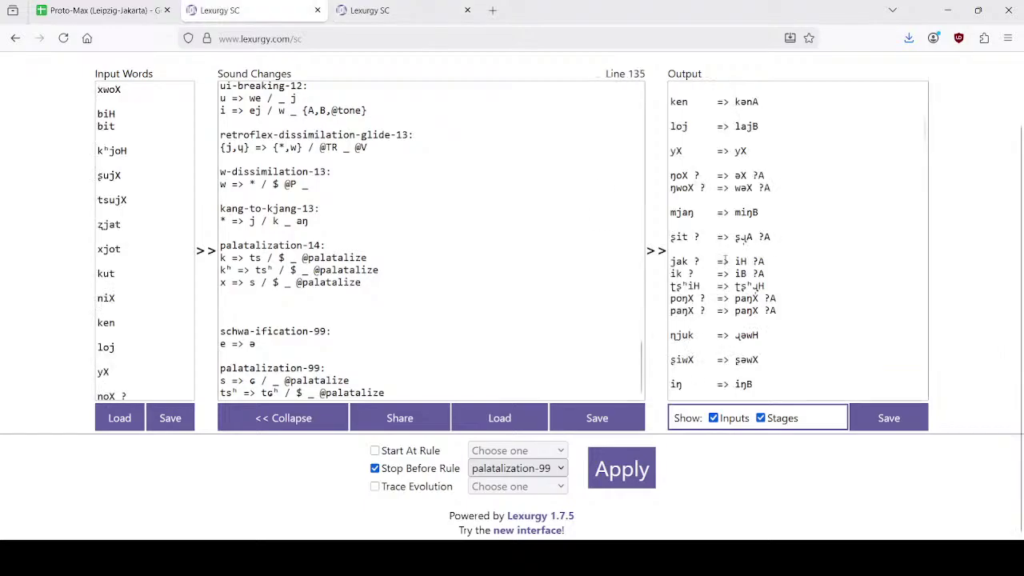
scroll(724, 260, up, 5)
scroll(992, 284, up, 2)
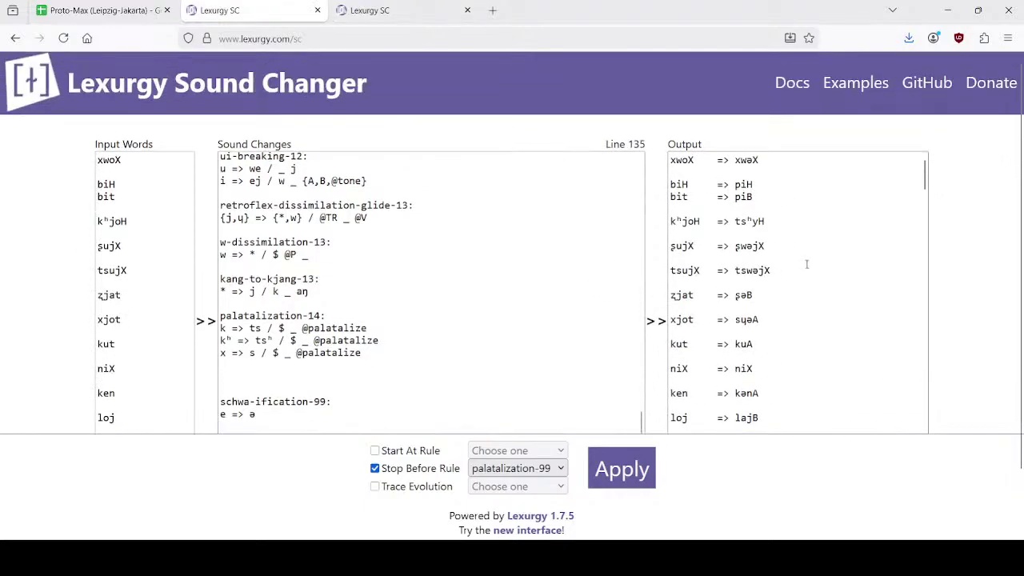
scroll(989, 269, down, 2)
scroll(812, 286, down, 4)
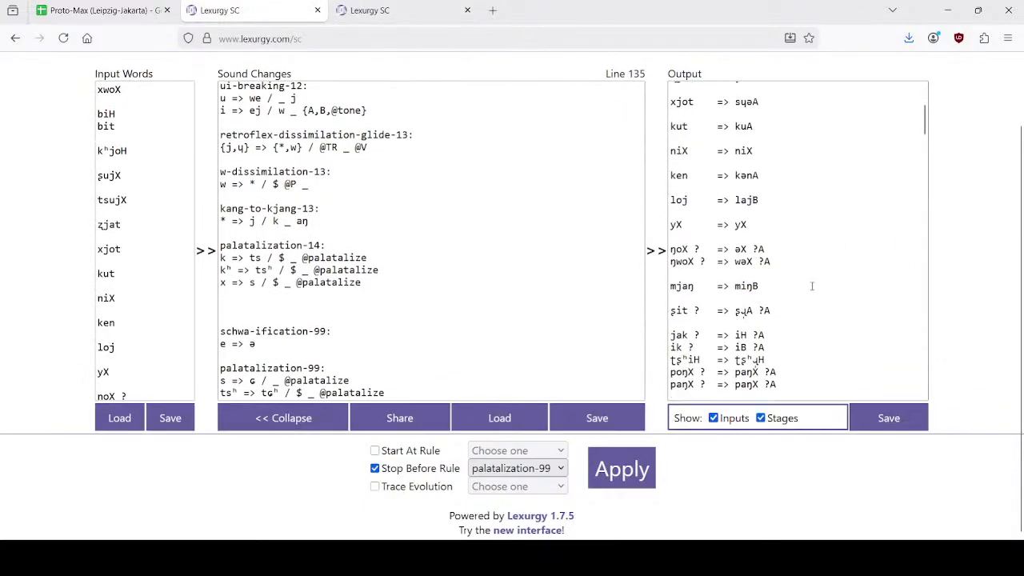
scroll(809, 282, down, 4)
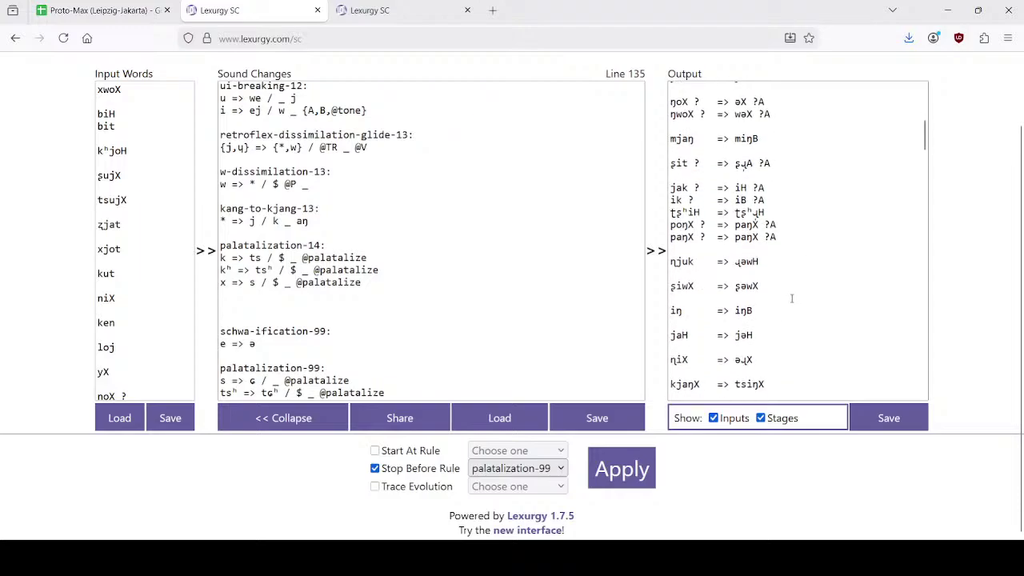
scroll(792, 296, down, 2)
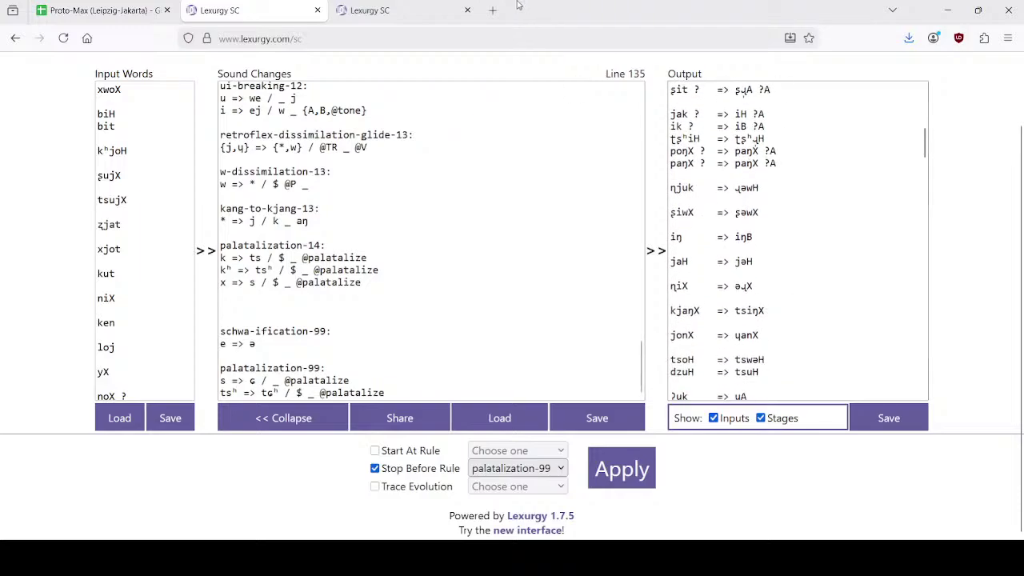
click(384, 10)
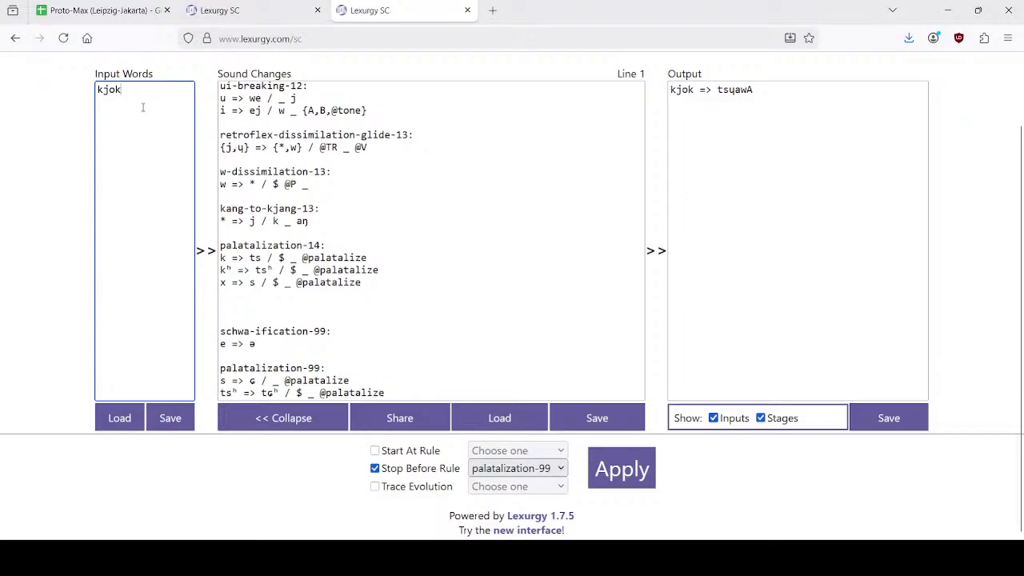
Step: Add "jonX" above "kjok" in the second Lexurgy tab's input words, separated by a blank line
key(Return)
text(jonX)
key(Return)
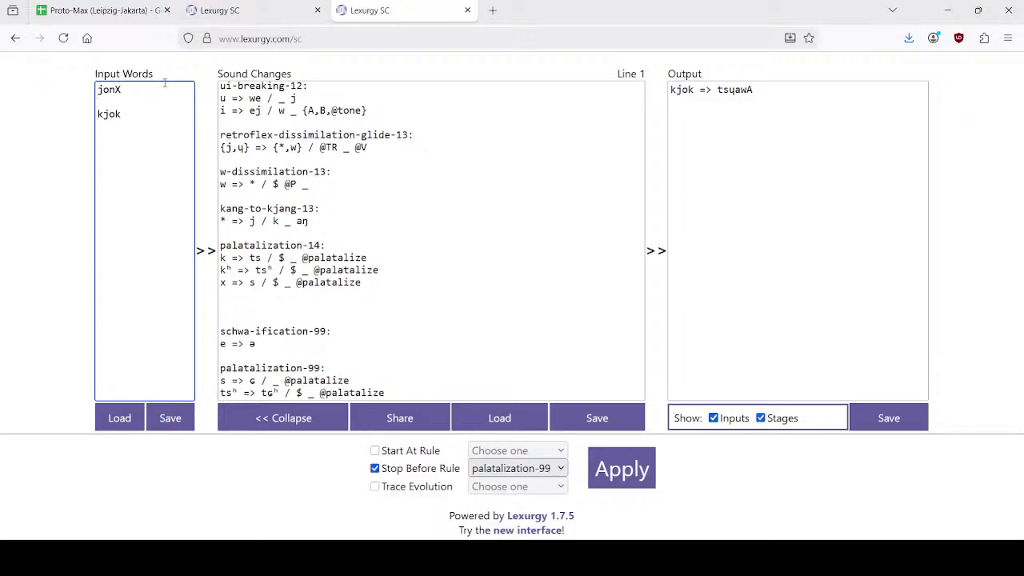
Step: Check the output for "jonX" in the original Lexurgy tab and search the page for "ja"
click(232, 10)
scroll(771, 278, down, 1)
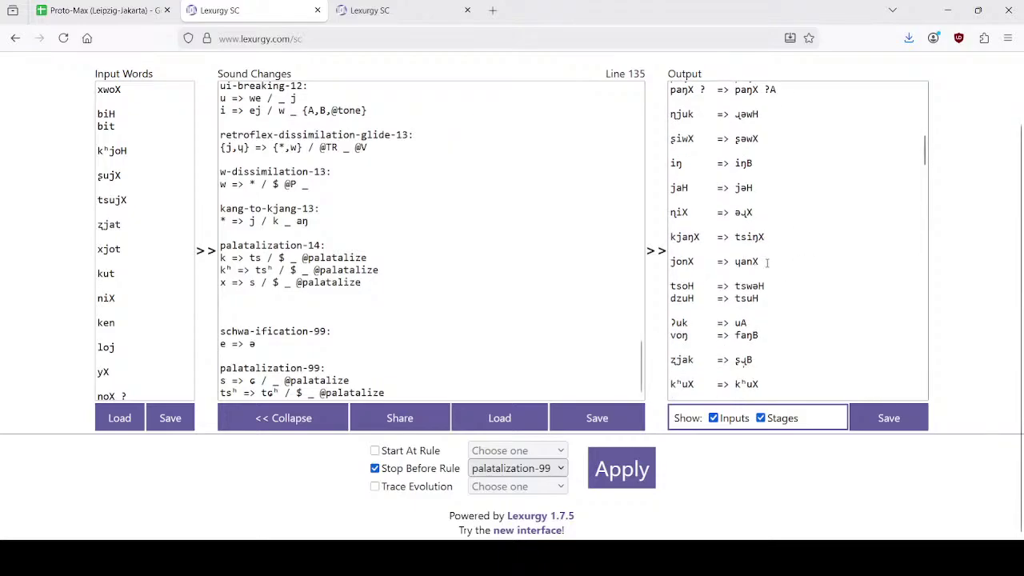
drag(774, 261, 723, 261)
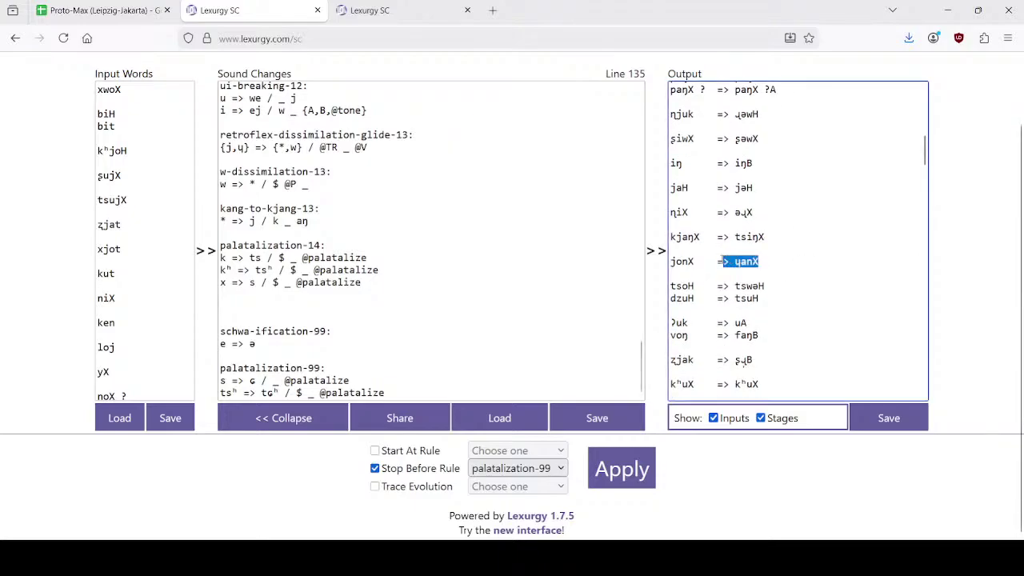
scroll(792, 296, down, 1)
click(778, 279)
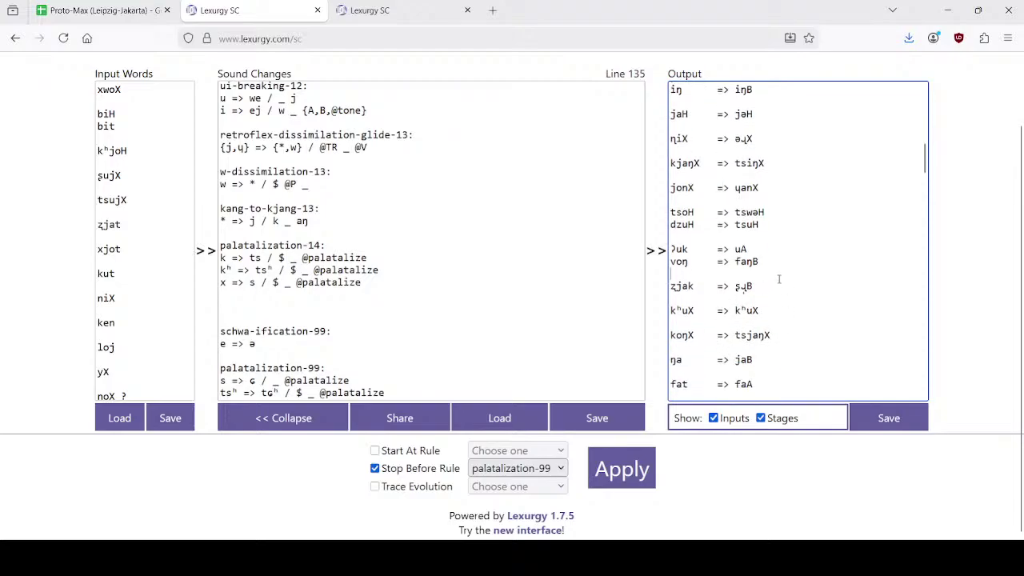
key(ctrl+f)
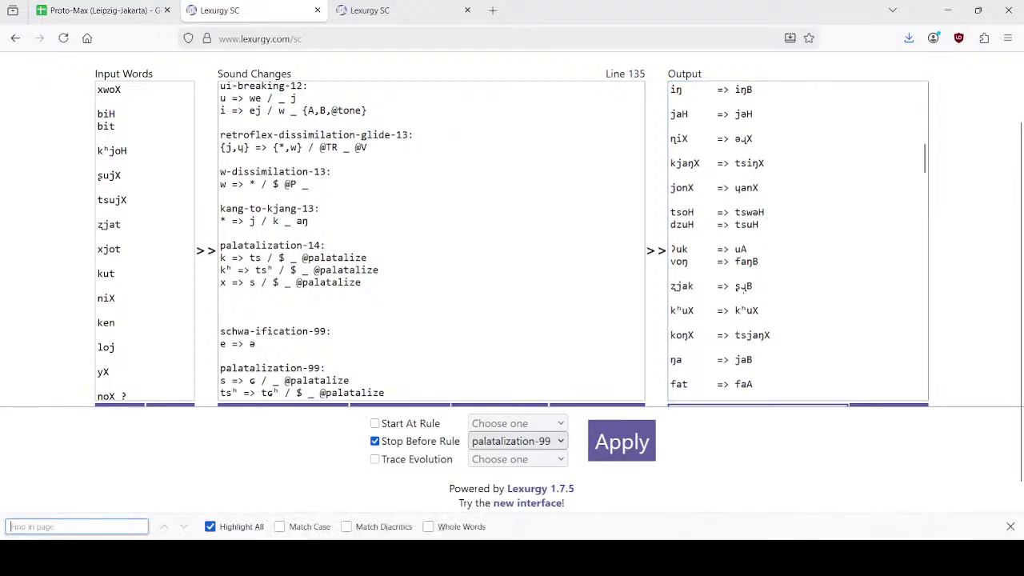
text(ja)
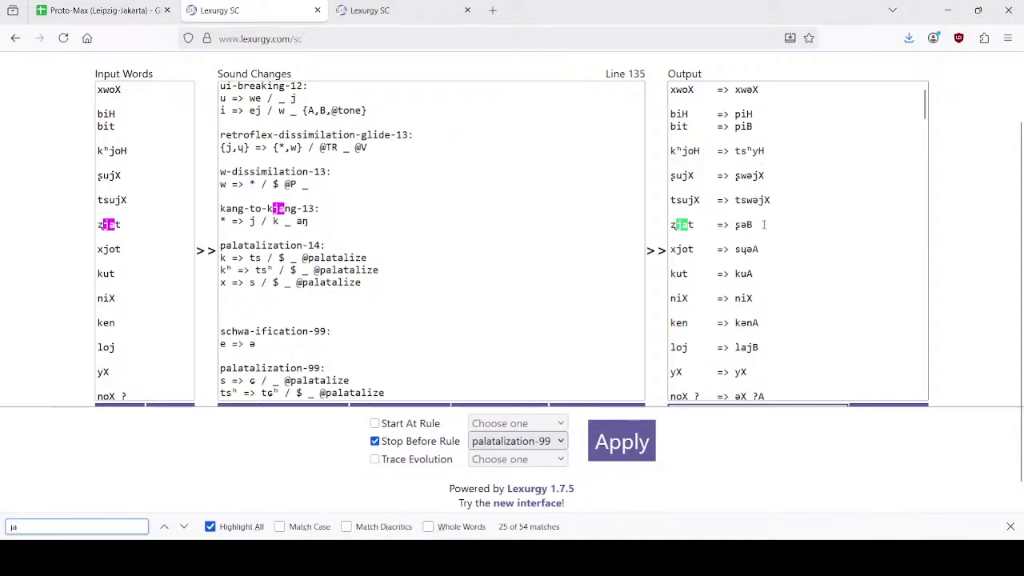
Step: Copy "ʐjat" from the original tab's output and add it above "jonX" in the second tab's input words
drag(762, 225, 667, 227)
click(701, 228)
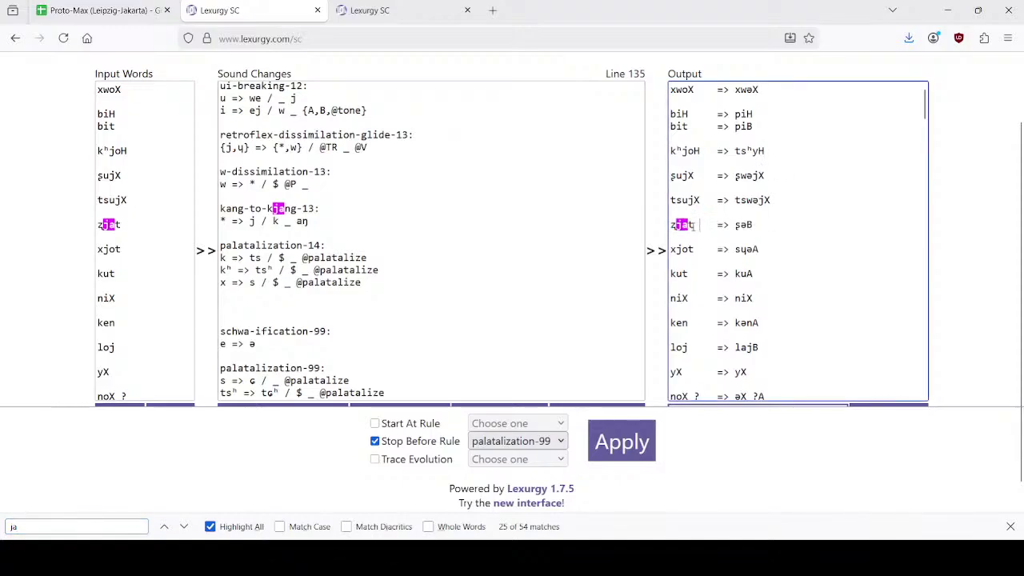
double_click(681, 225)
key(ctrl+c)
click(368, 11)
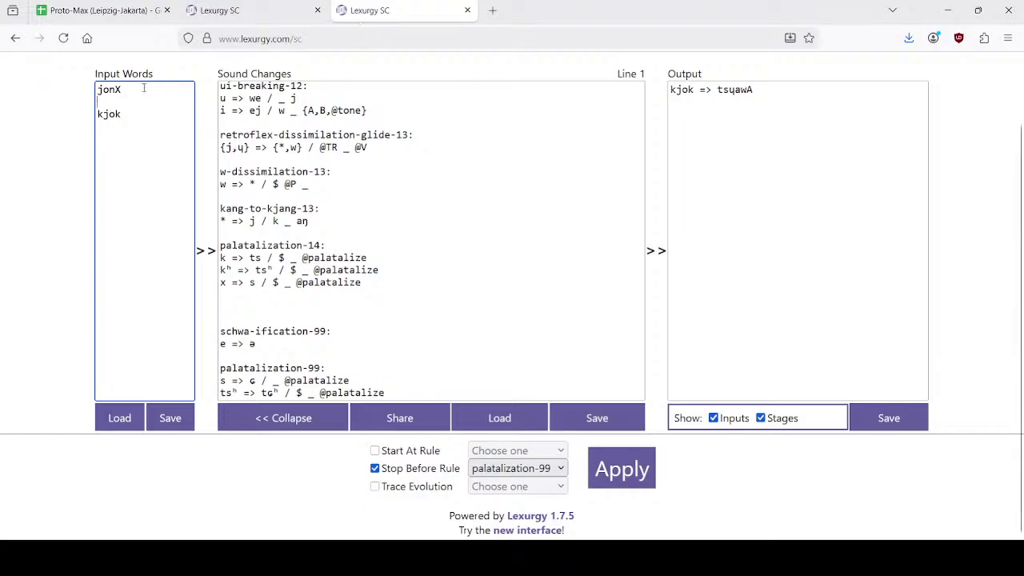
key(Return)
key(Return)
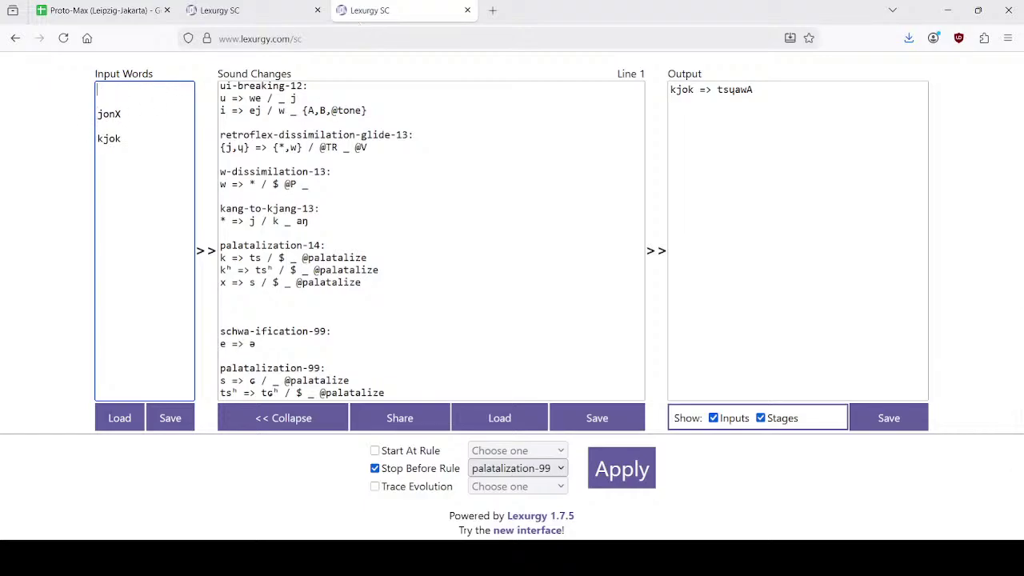
key(ctrl+v)
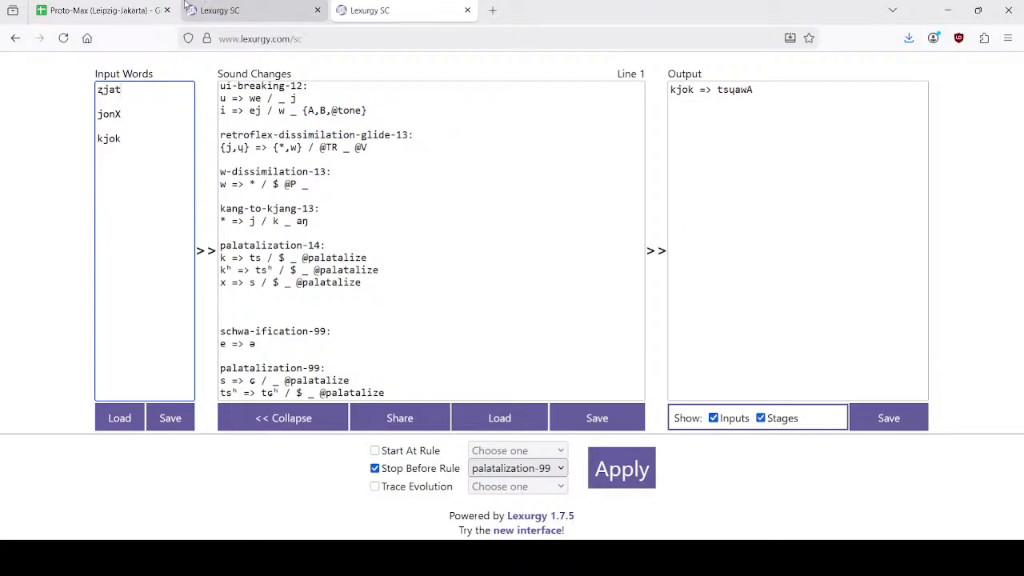
Step: Copy "xjot" from the original tab's output and add it below "ʐjat" in the second tab's input words
click(231, 8)
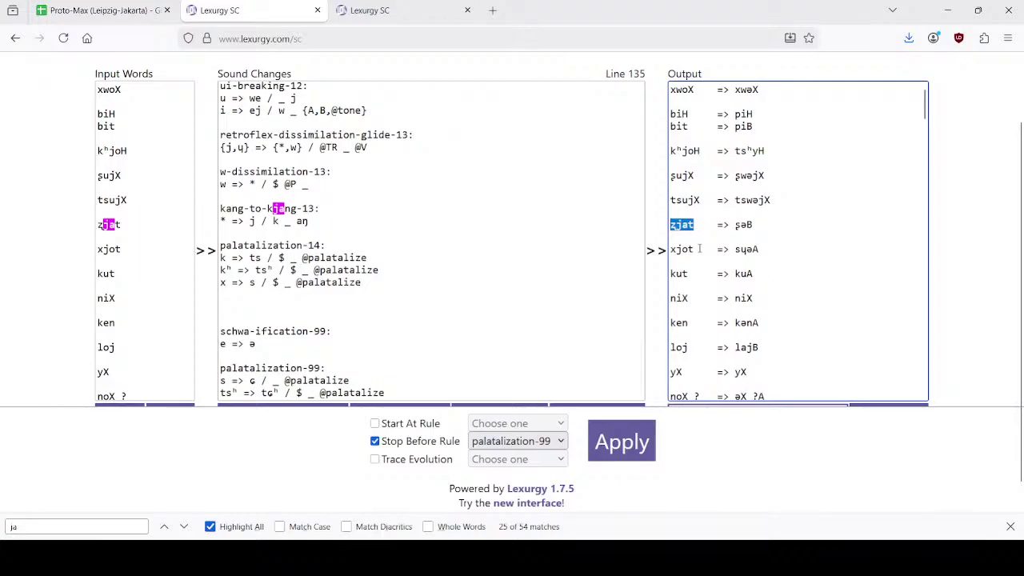
drag(700, 249, 648, 250)
key(ctrl+c)
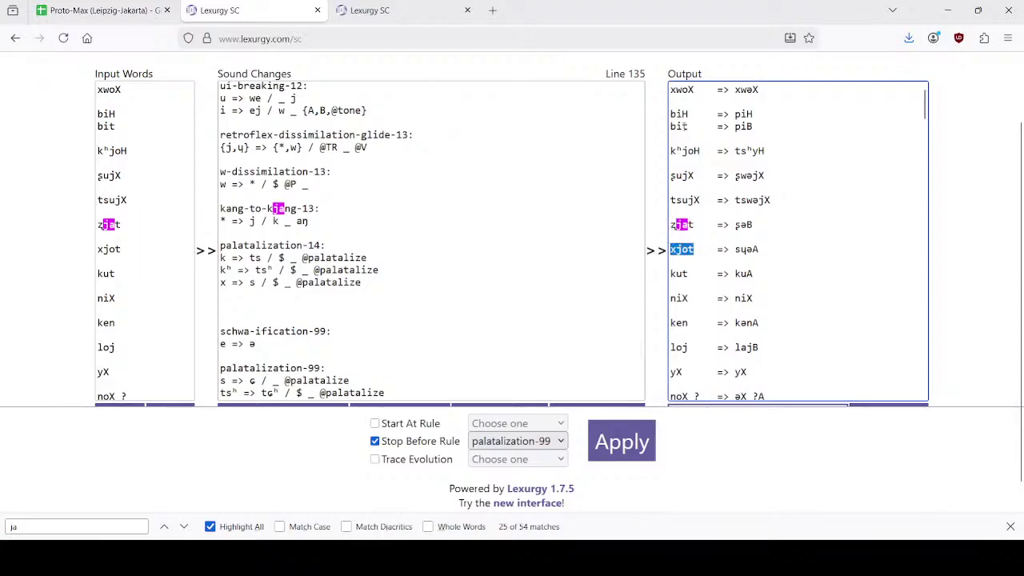
click(372, 9)
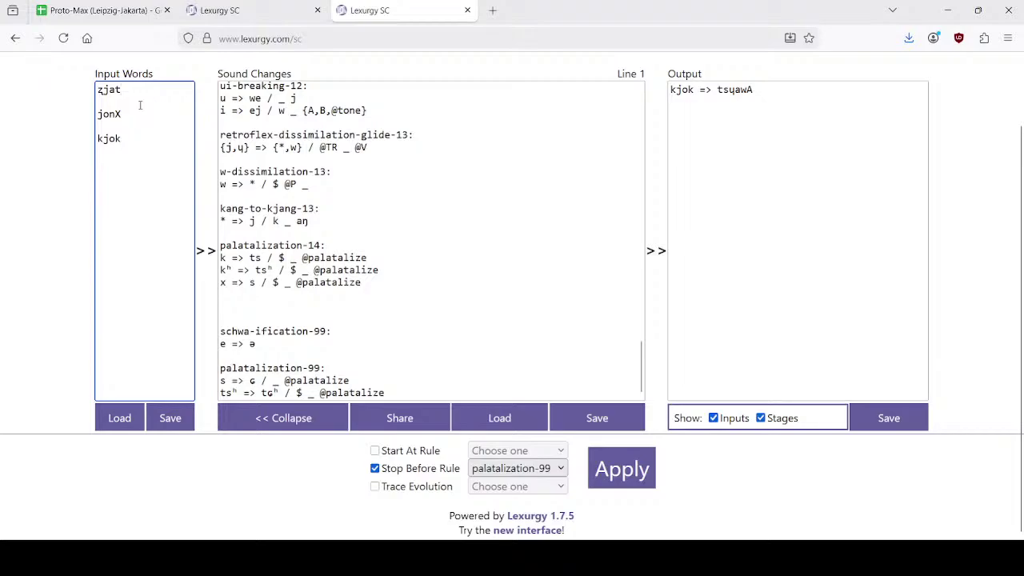
key(Return)
key(Return)
key(ctrl+v)
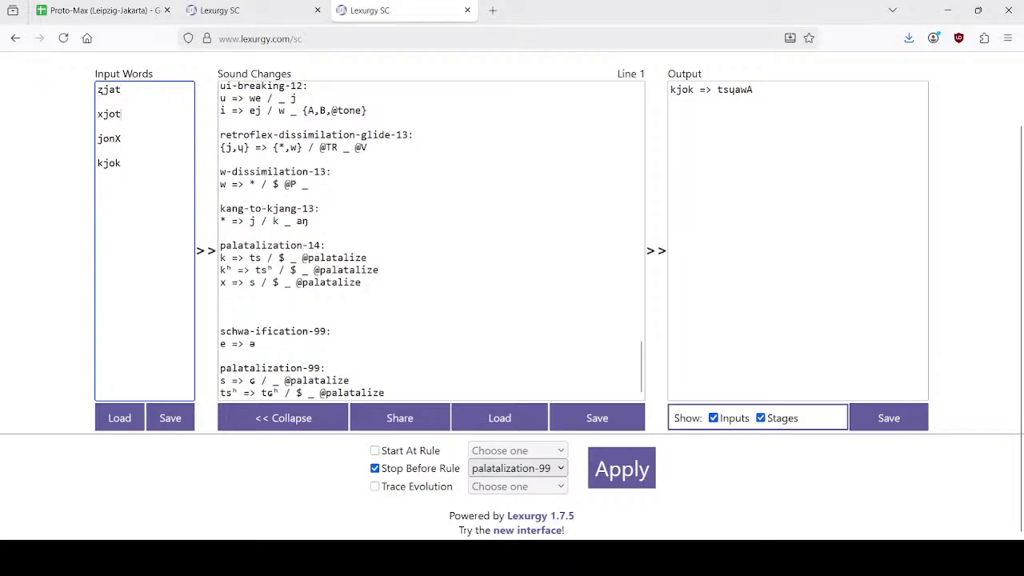
Step: Search the original Lexurgy tab for words containing "jo" and compare them with the second tab's input words
click(232, 8)
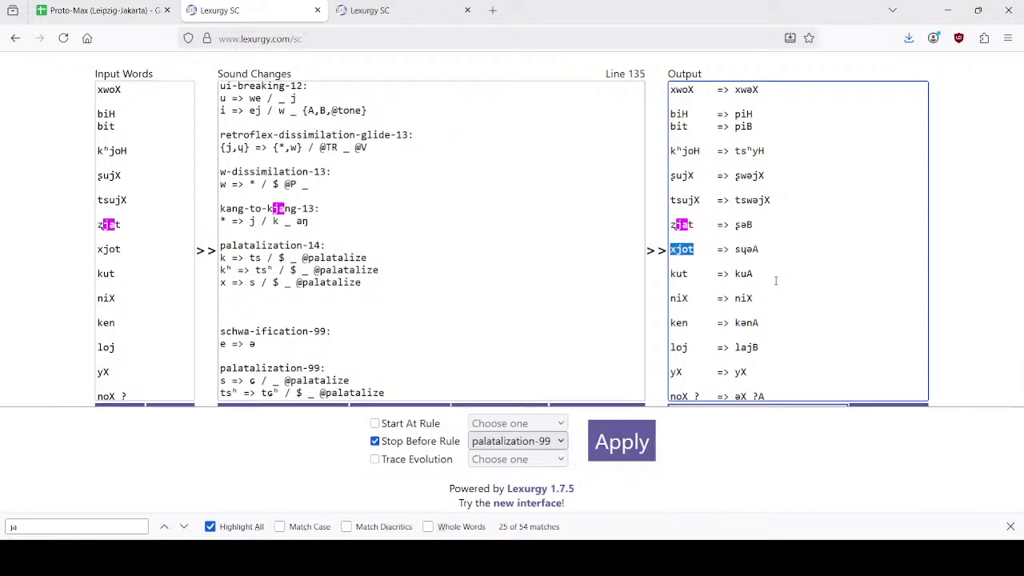
scroll(828, 286, down, 3)
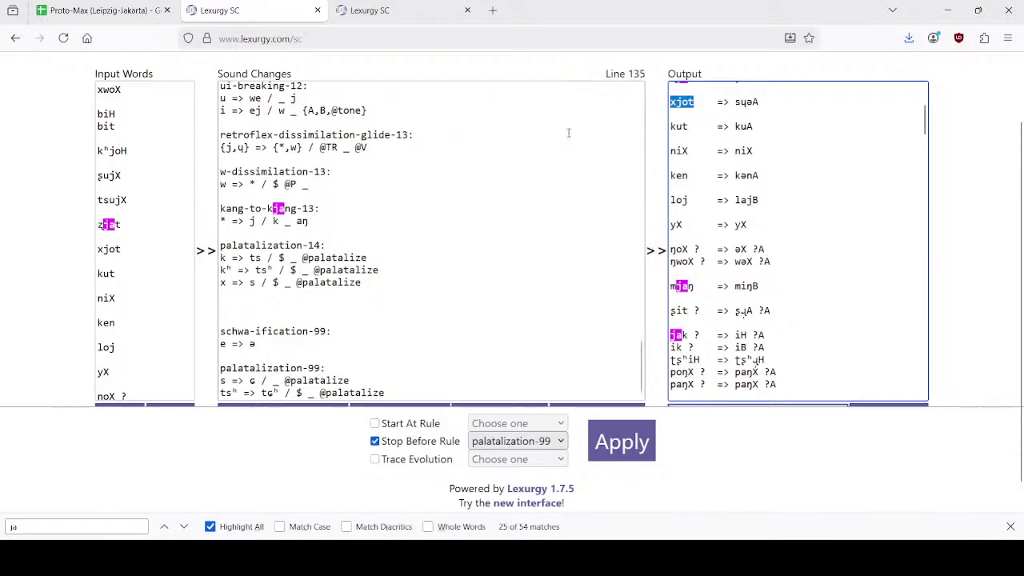
scroll(770, 209, up, 2)
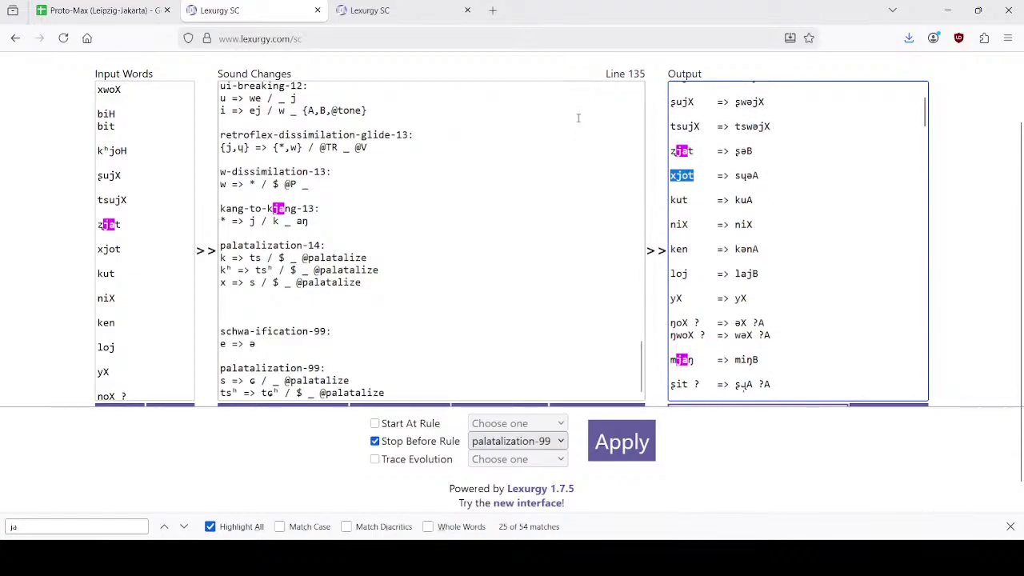
key(ctrl+f)
text(o)
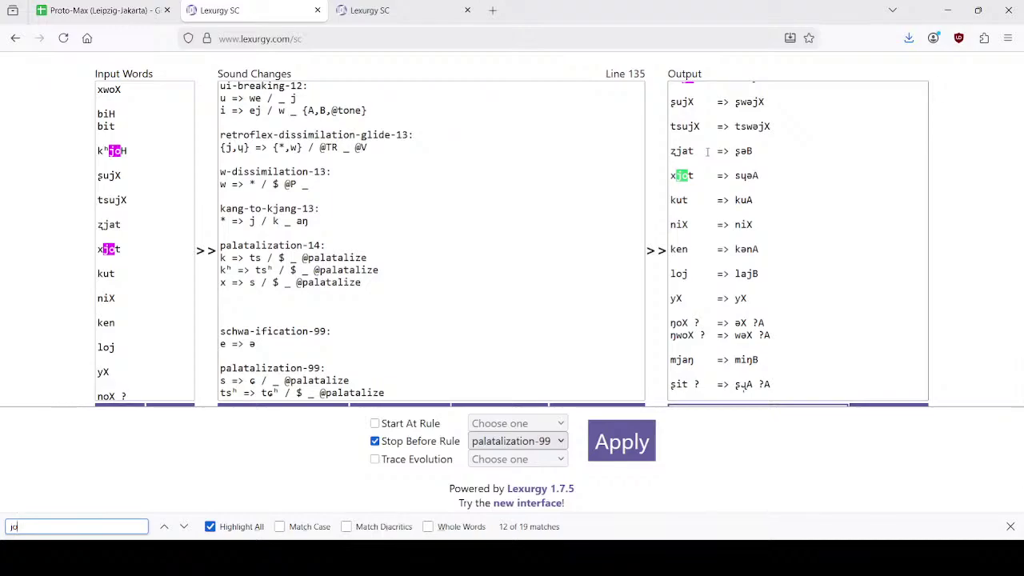
click(369, 10)
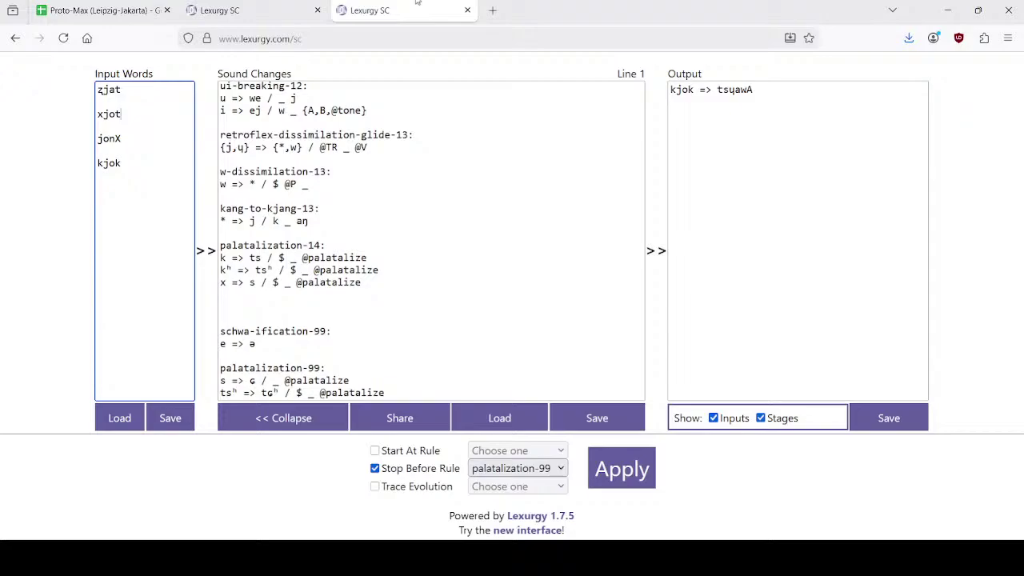
click(237, 5)
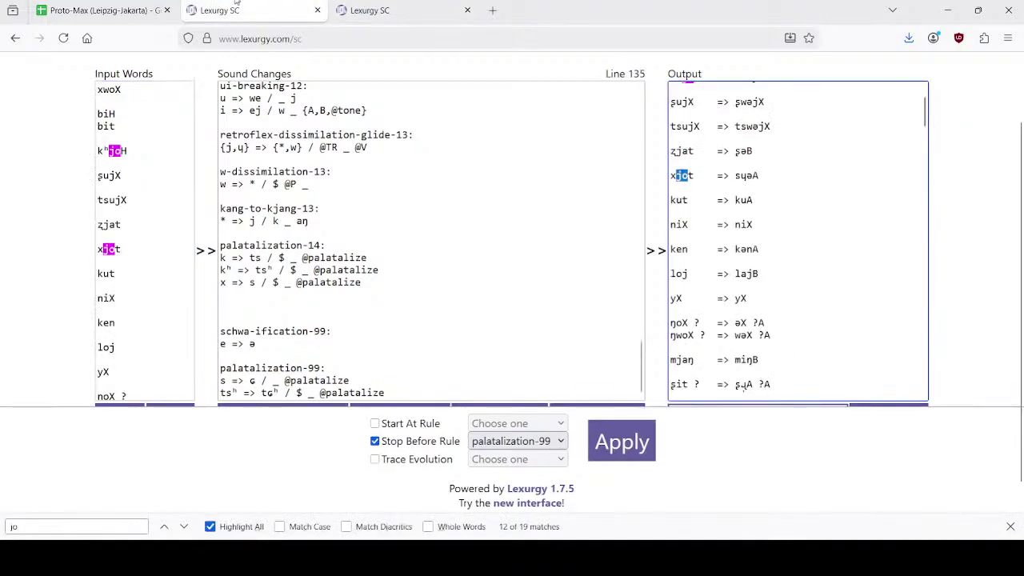
Step: Apply the sound changes to "ʐjat", "xjot", "jonX" and "kjok" in the second Lexurgy tab
click(630, 452)
click(382, 7)
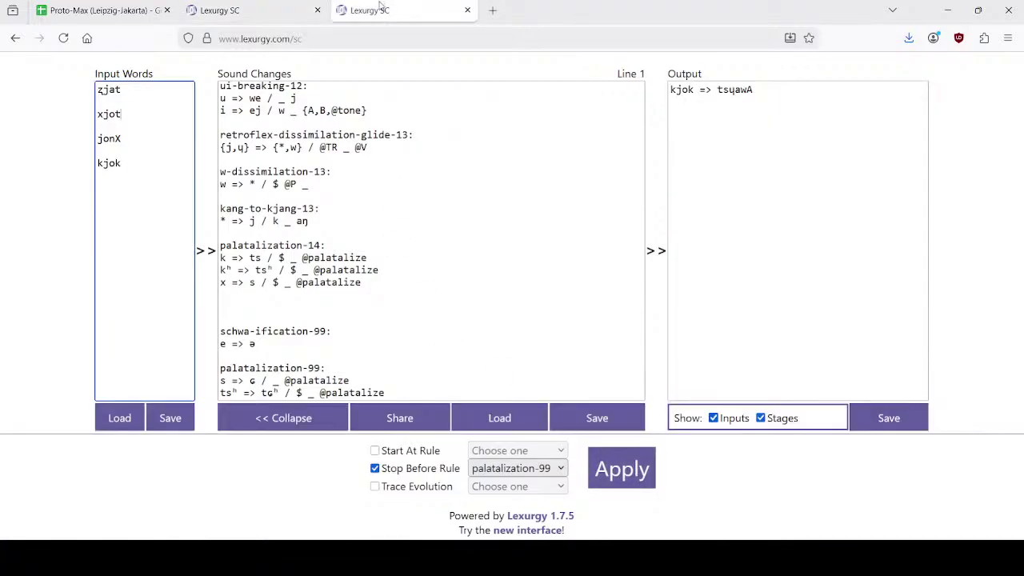
click(620, 472)
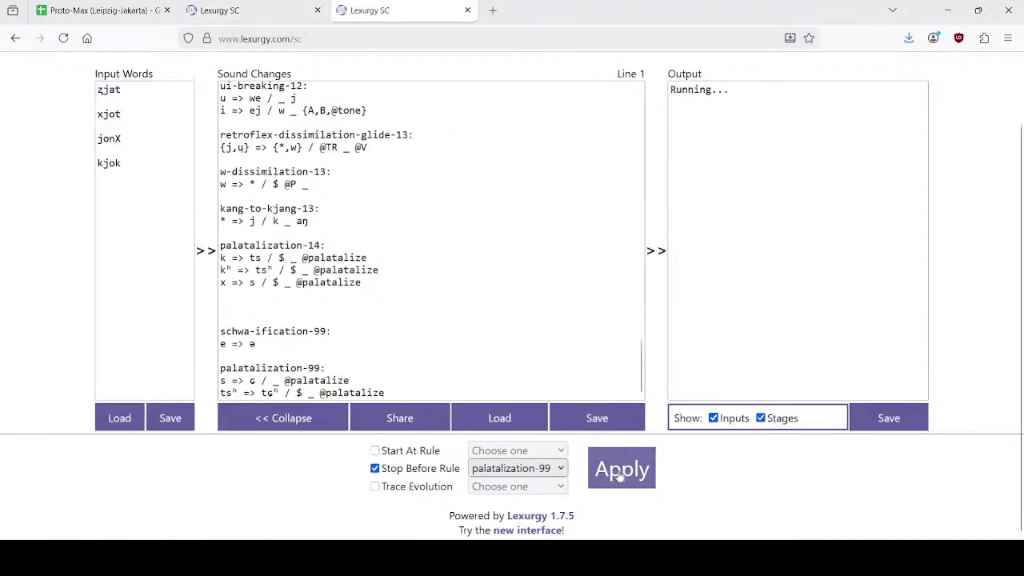
Step: Examine the outputs of the highlighted "jo" words in the original Lexurgy tab, including "ŋjo"
click(214, 6)
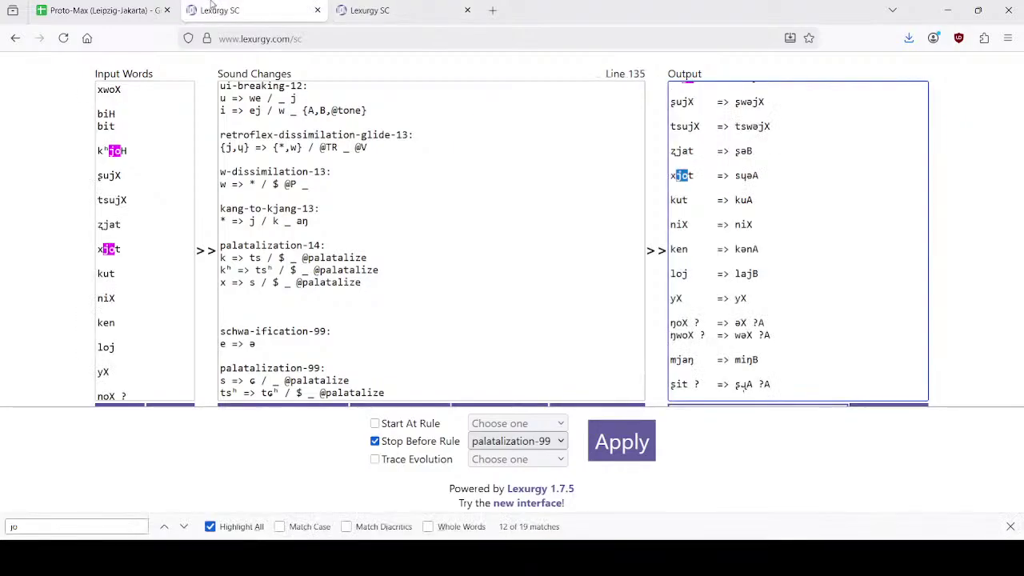
scroll(812, 280, down, 3)
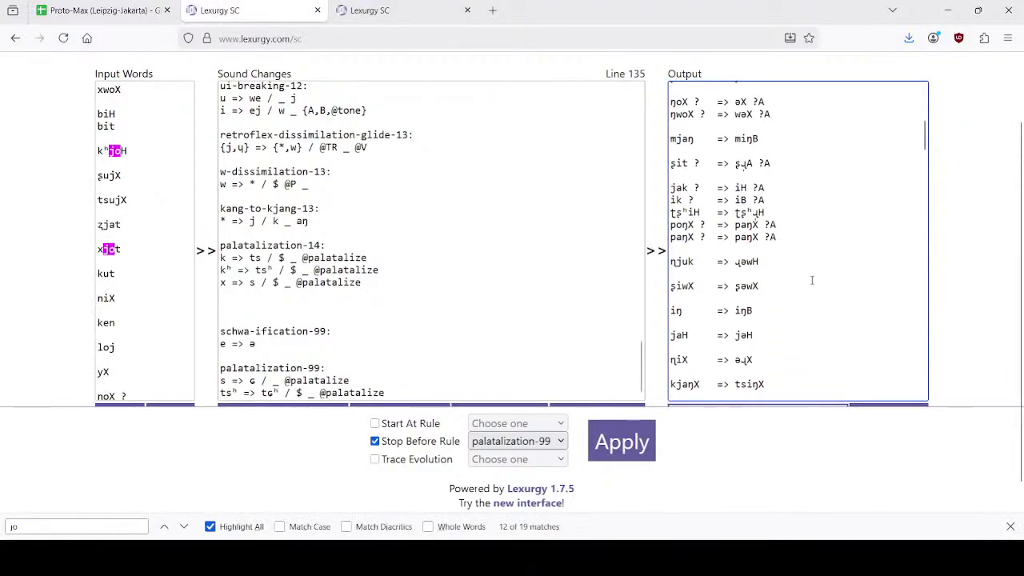
scroll(812, 280, down, 5)
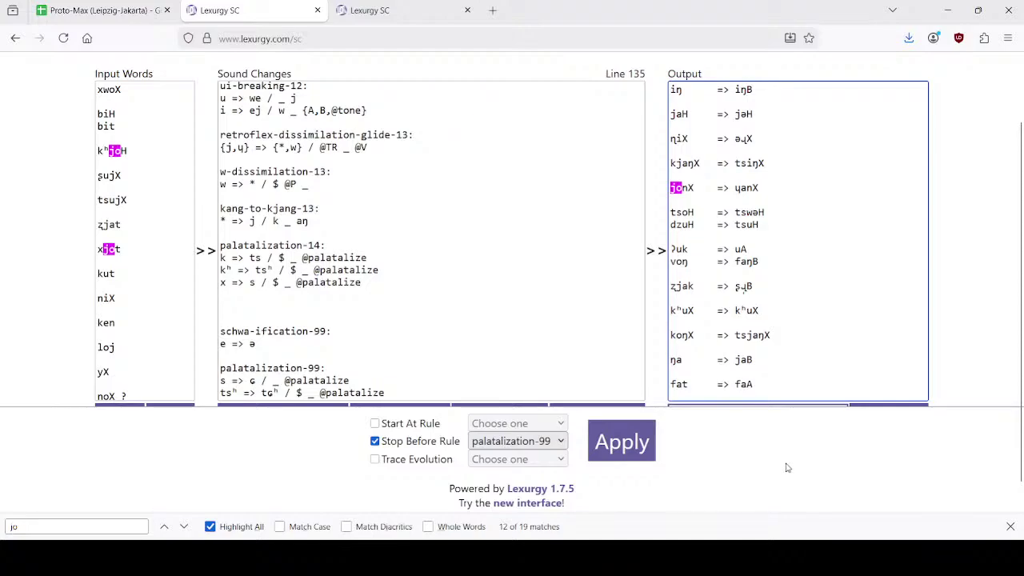
scroll(811, 328, down, 2)
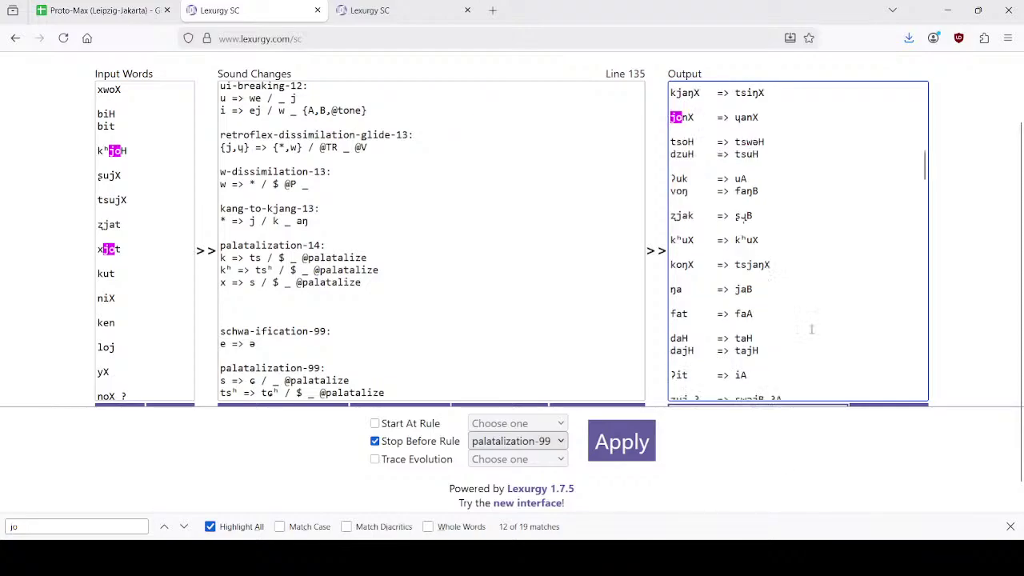
scroll(811, 329, down, 5)
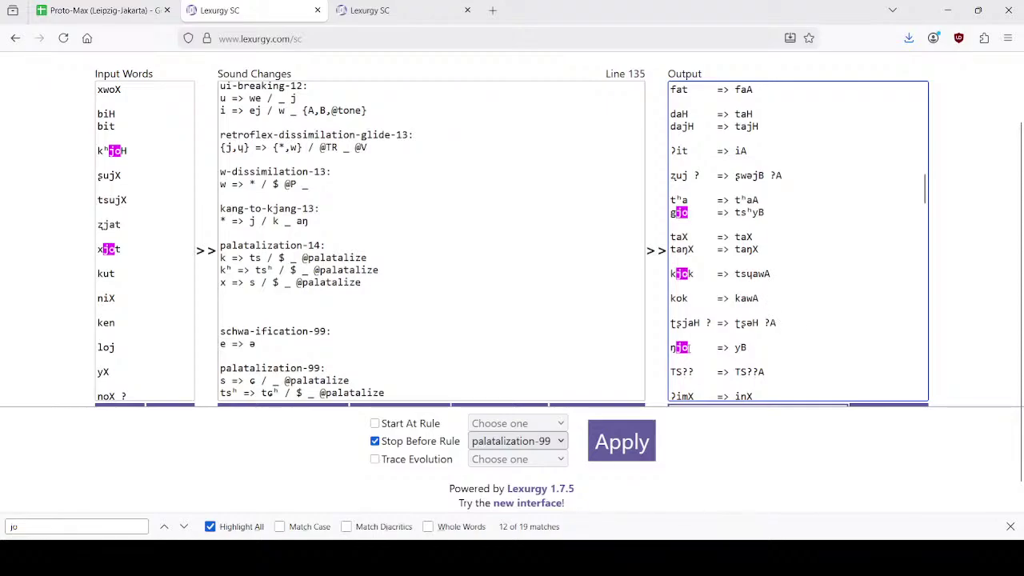
drag(690, 347, 653, 348)
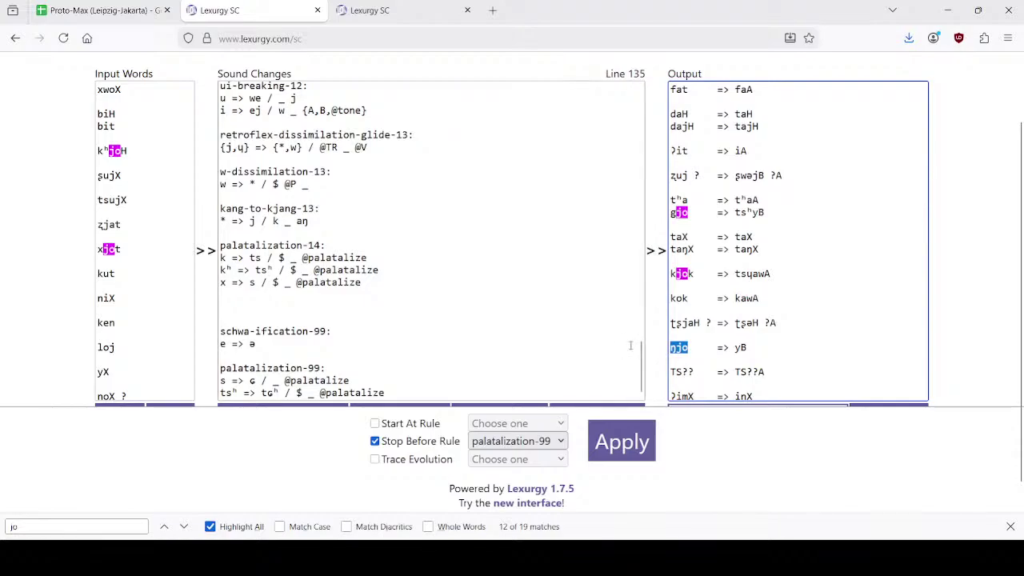
scroll(744, 240, down, 3)
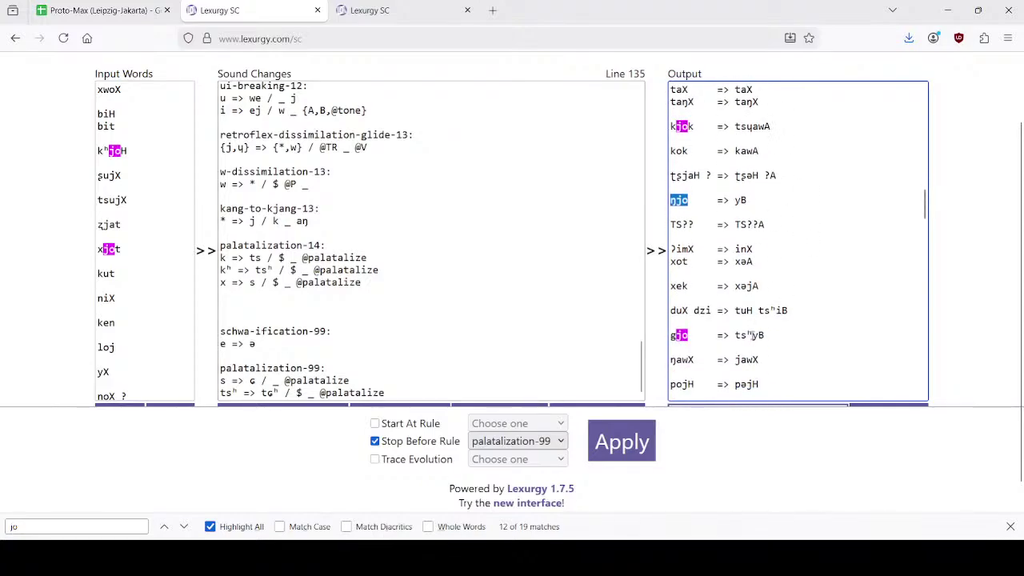
scroll(756, 316, down, 3)
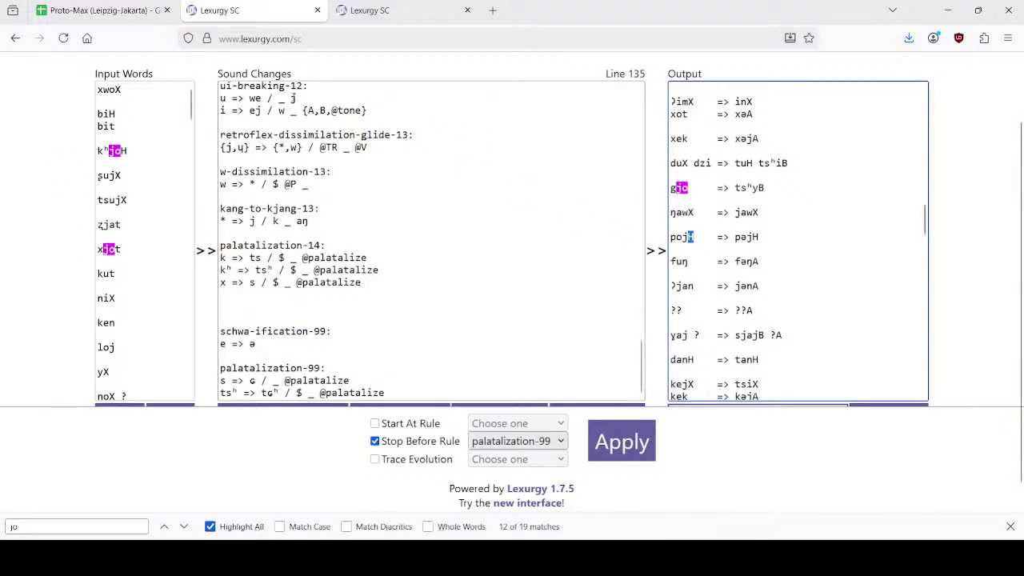
Step: Check the tone class definition in the original tab's sound changes and the output for "kjok" in the second tab
scroll(413, 209, up, 20)
scroll(414, 209, up, 8)
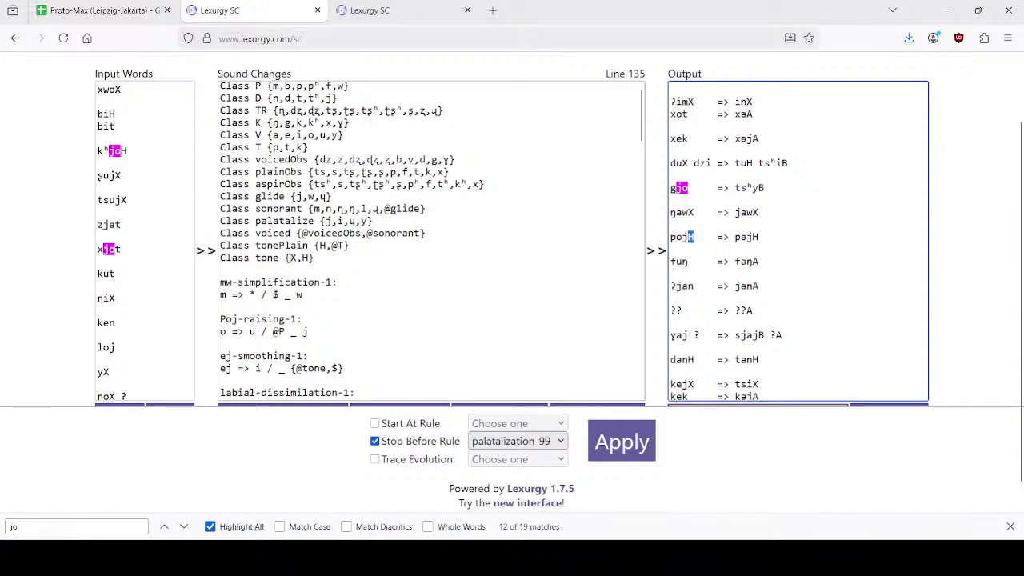
drag(284, 258, 331, 262)
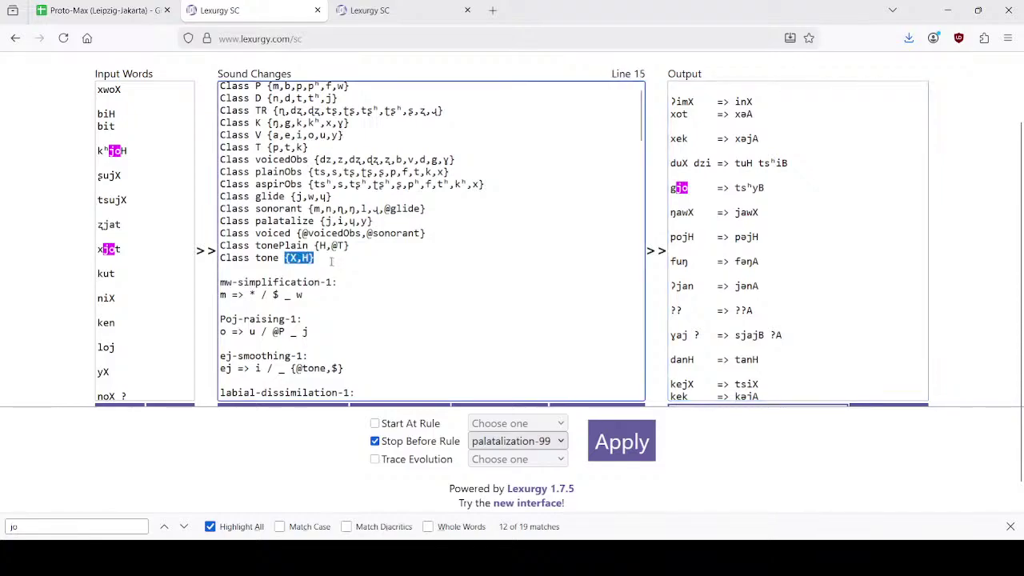
key(ctrl+Tab)
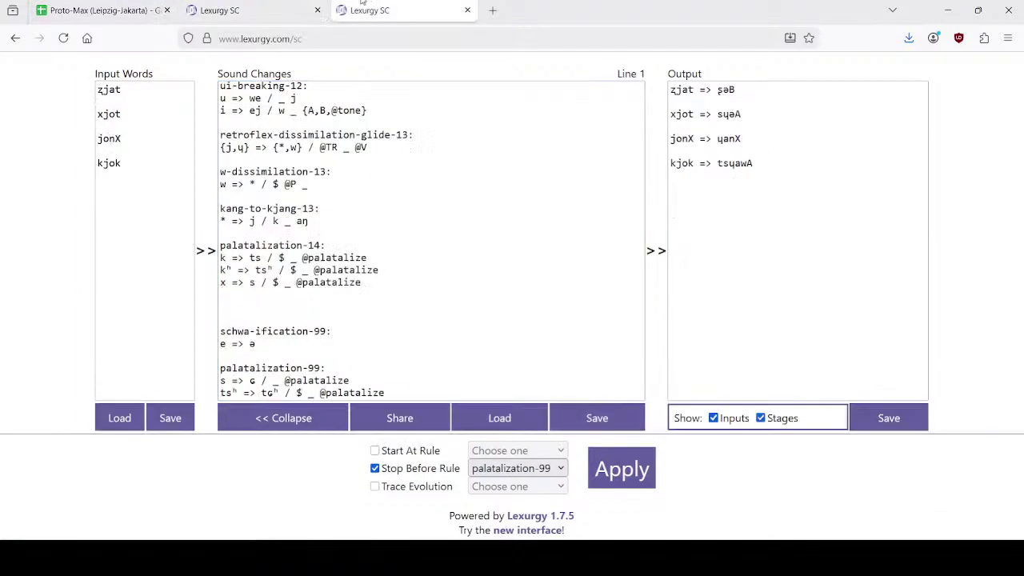
click(740, 163)
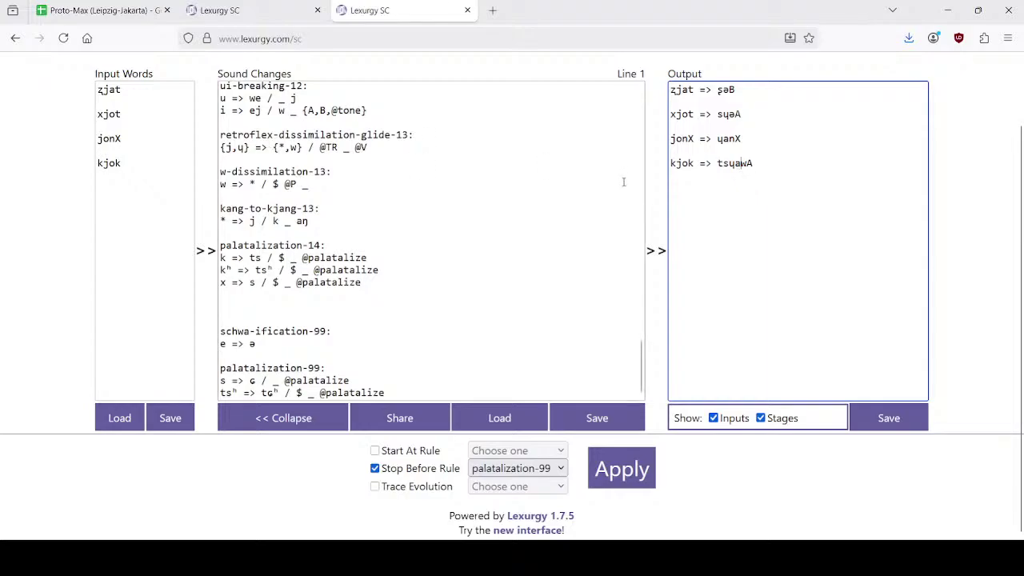
click(782, 163)
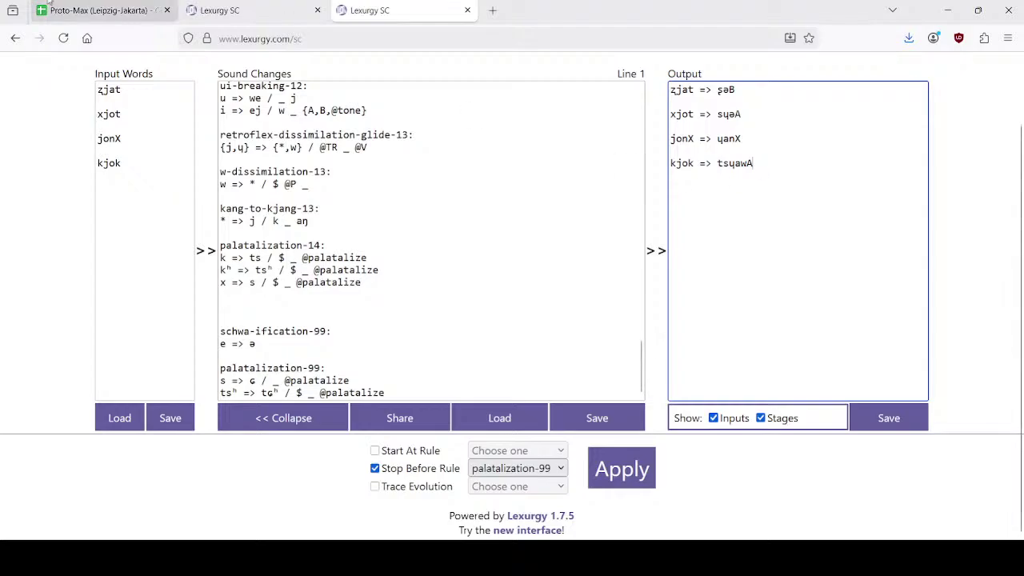
Step: Review the sound changes in the original Lexurgy tab down to the palatalization-14 rule
click(232, 3)
scroll(363, 260, down, 10)
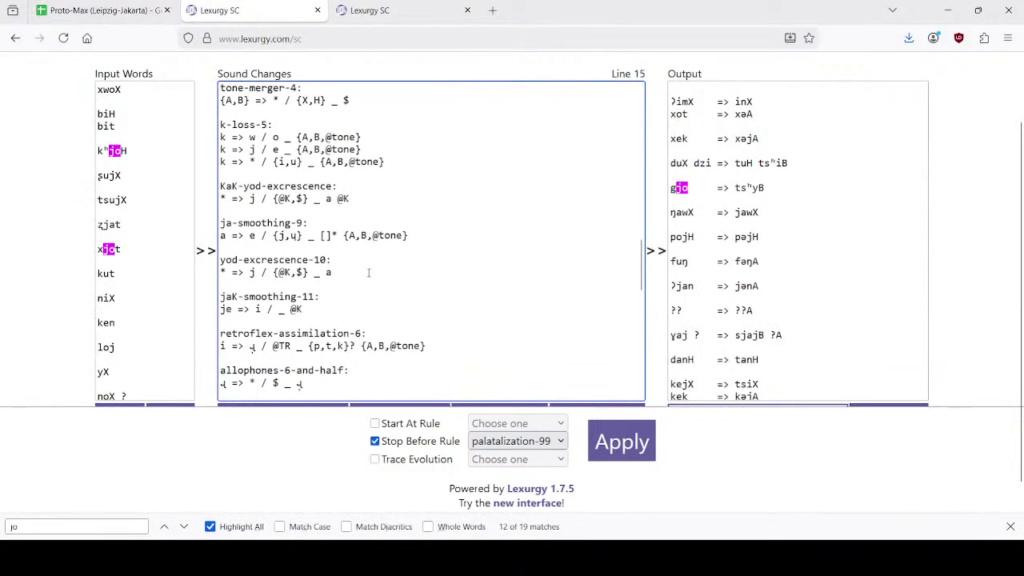
scroll(363, 259, down, 10)
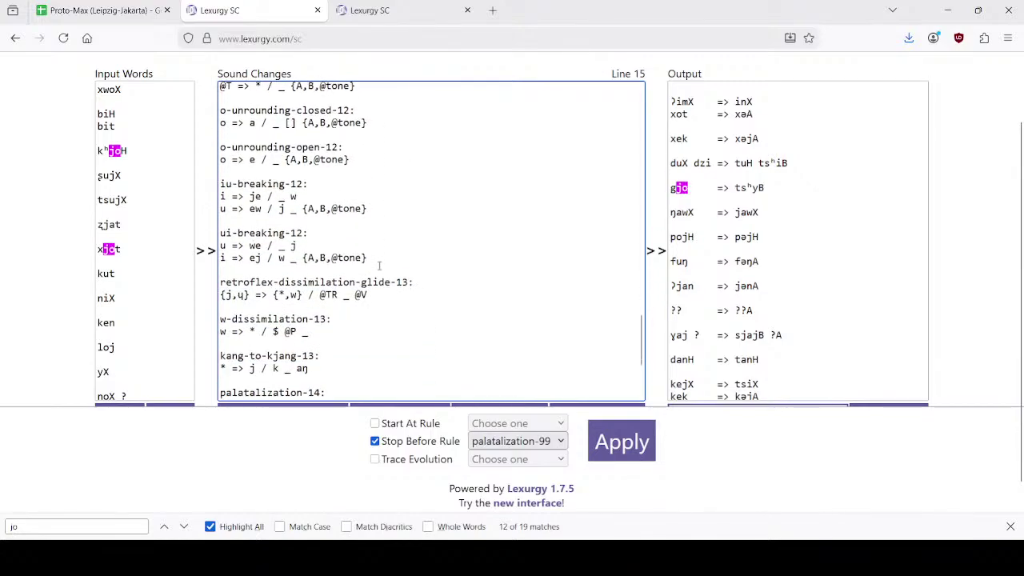
click(392, 285)
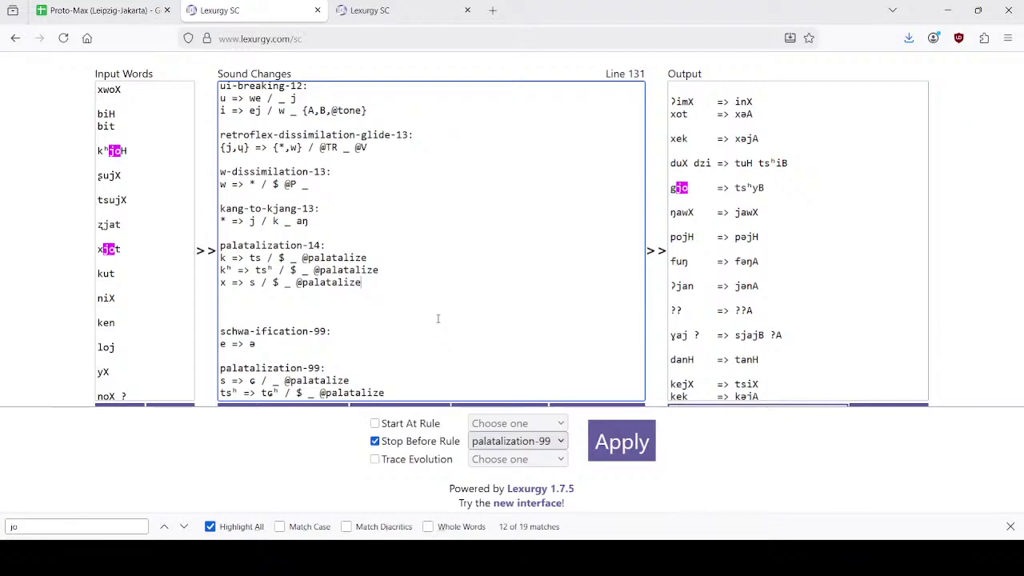
Step: Open Wikipedia's Proto-Austronesian language article in a new browser tab
click(492, 10)
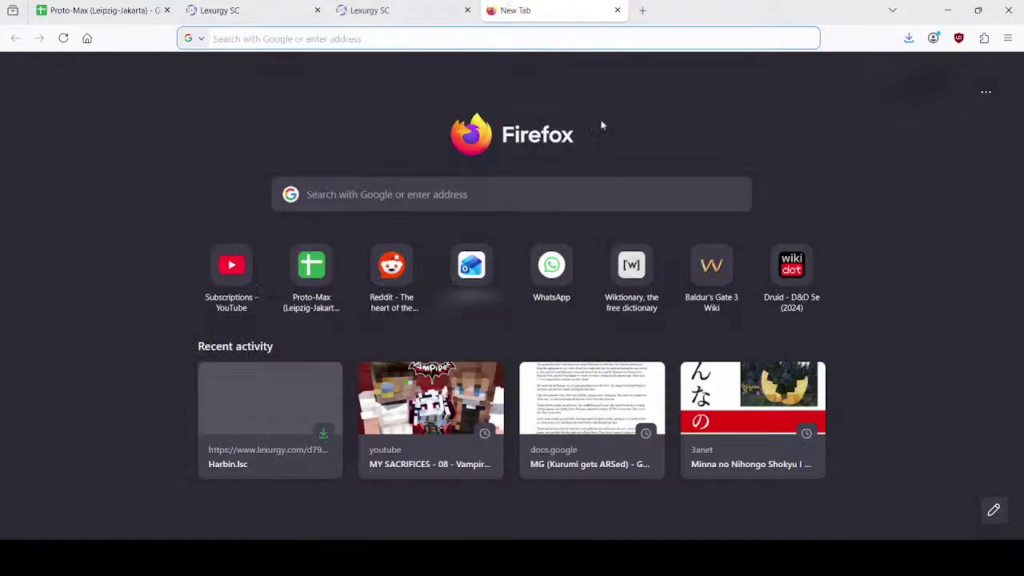
click(652, 275)
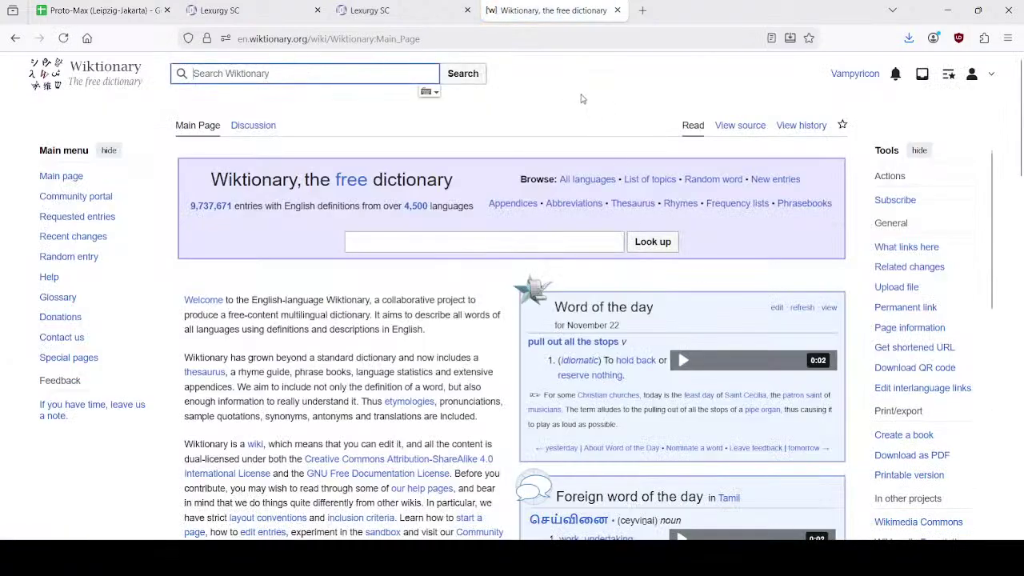
text(l)
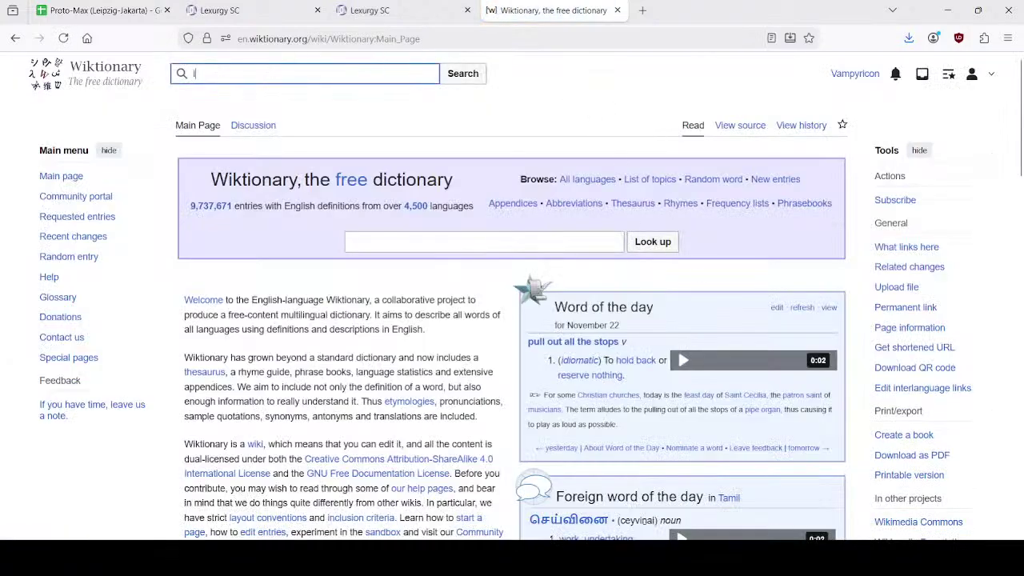
key(BackSpace)
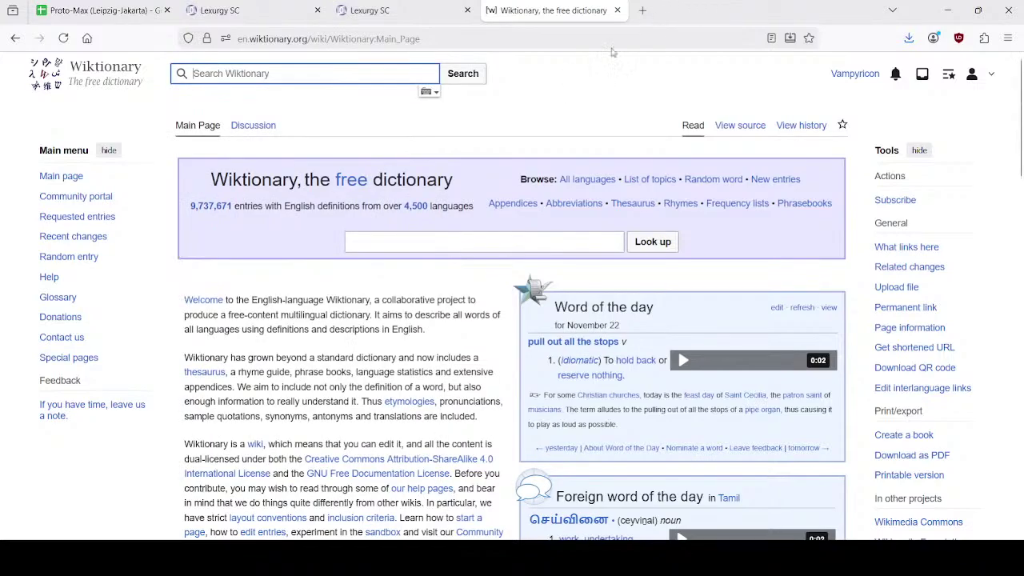
key(ctrl+l)
text(proto)
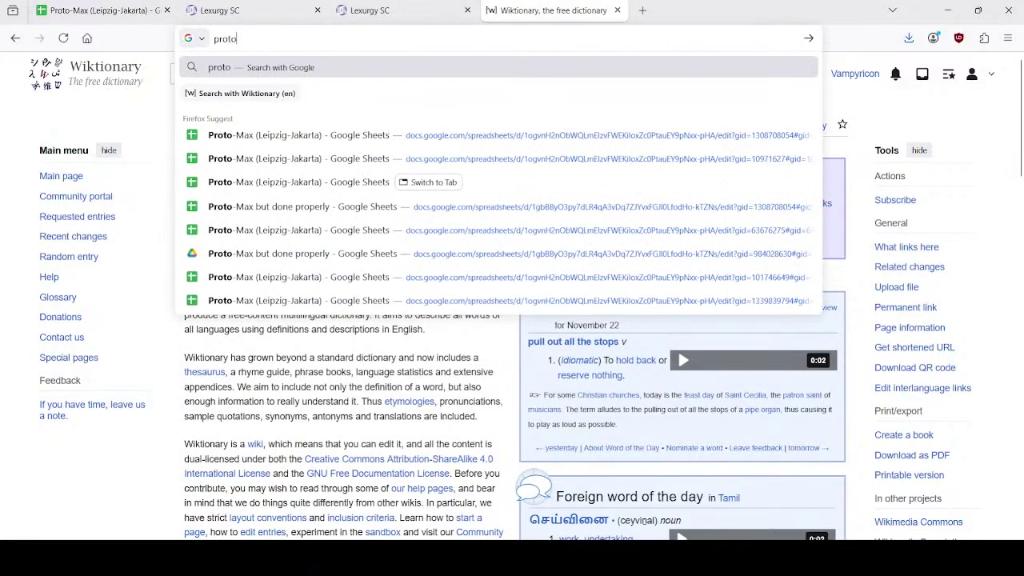
text(-austron)
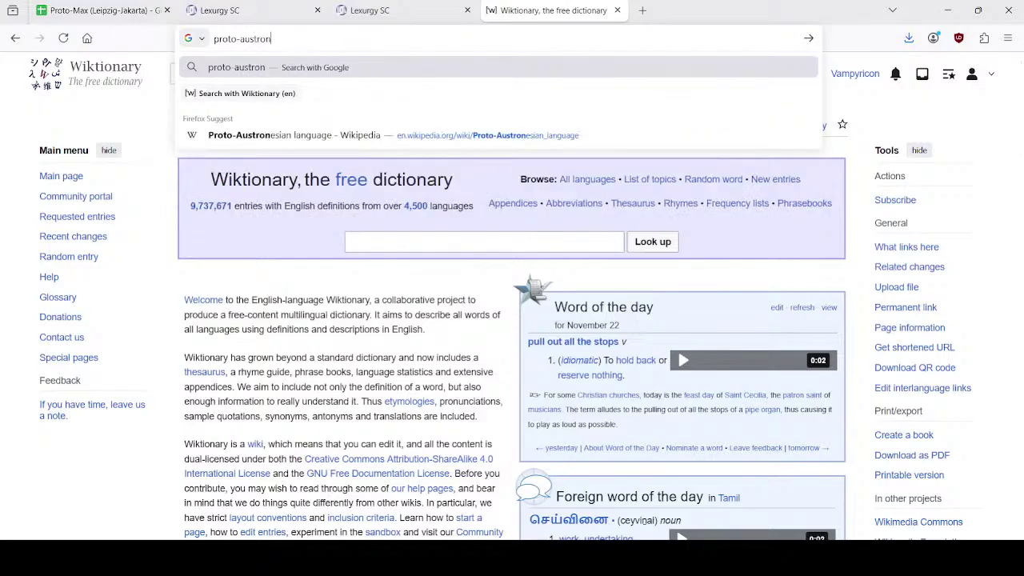
key(Down)
key(Return)
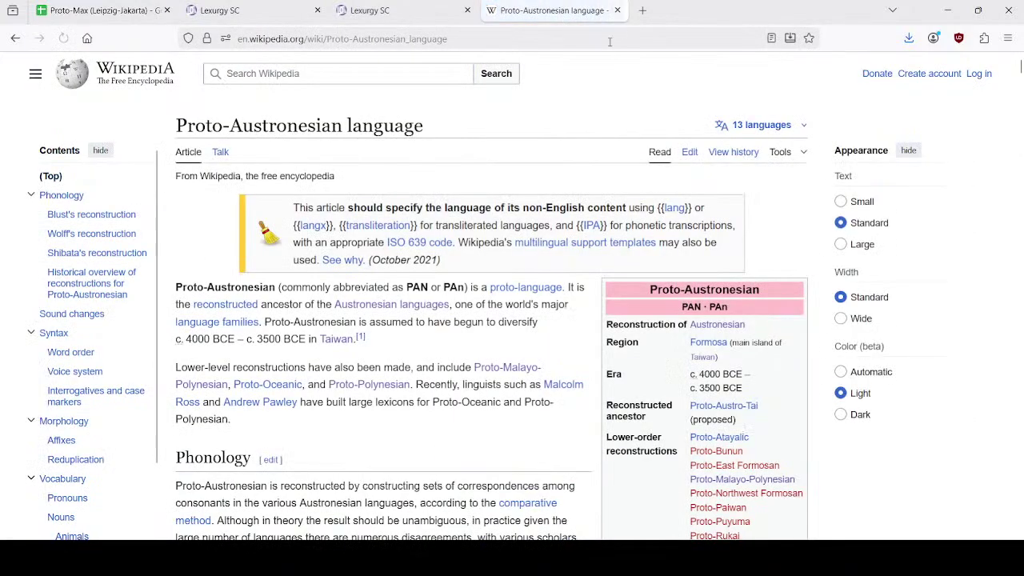
Step: Examine the list of symbols in Blust's reconstruction, particularly *C, *q and *D
scroll(400, 305, down, 2)
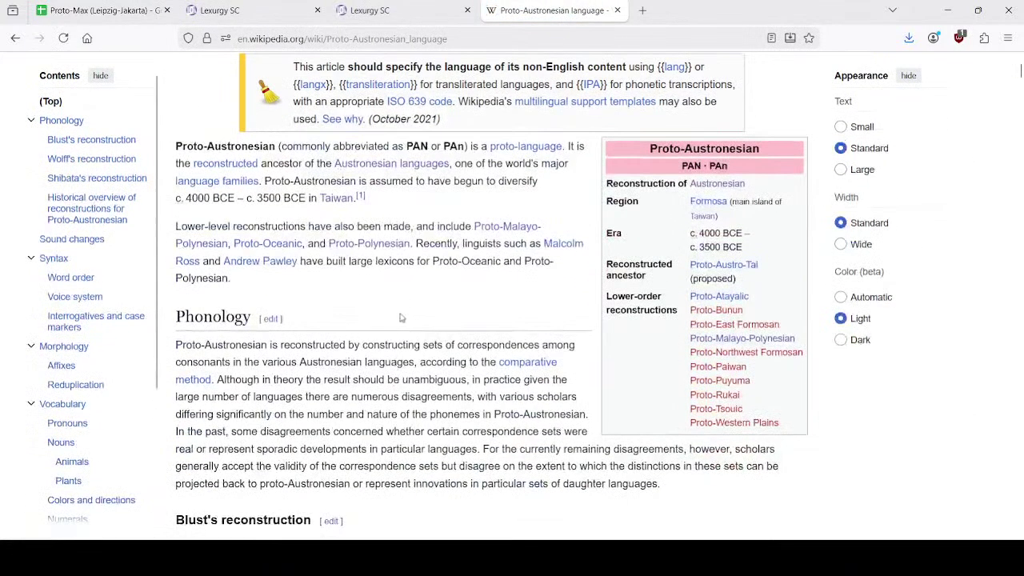
scroll(400, 304, down, 3)
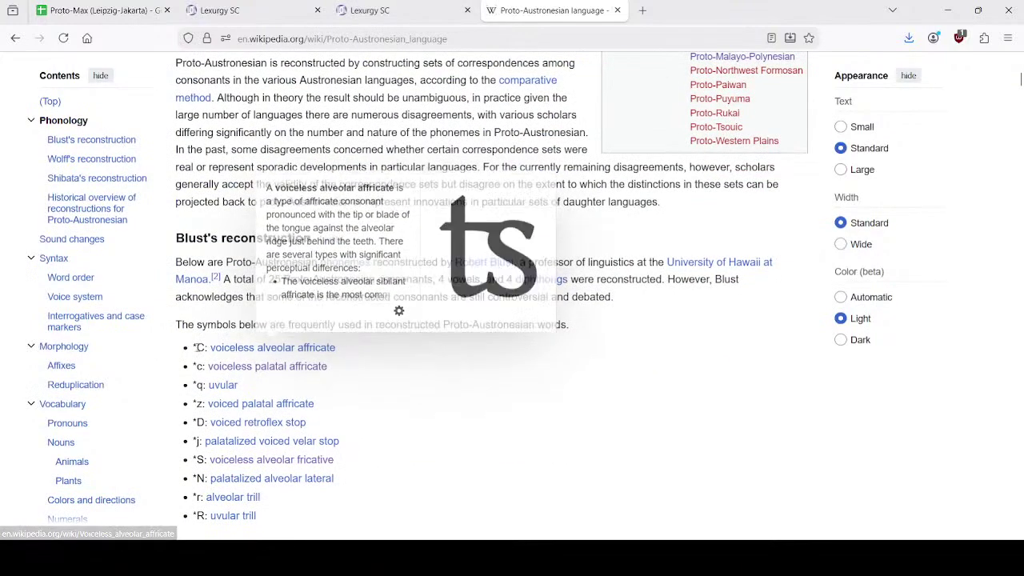
double_click(201, 347)
scroll(200, 364, down, 2)
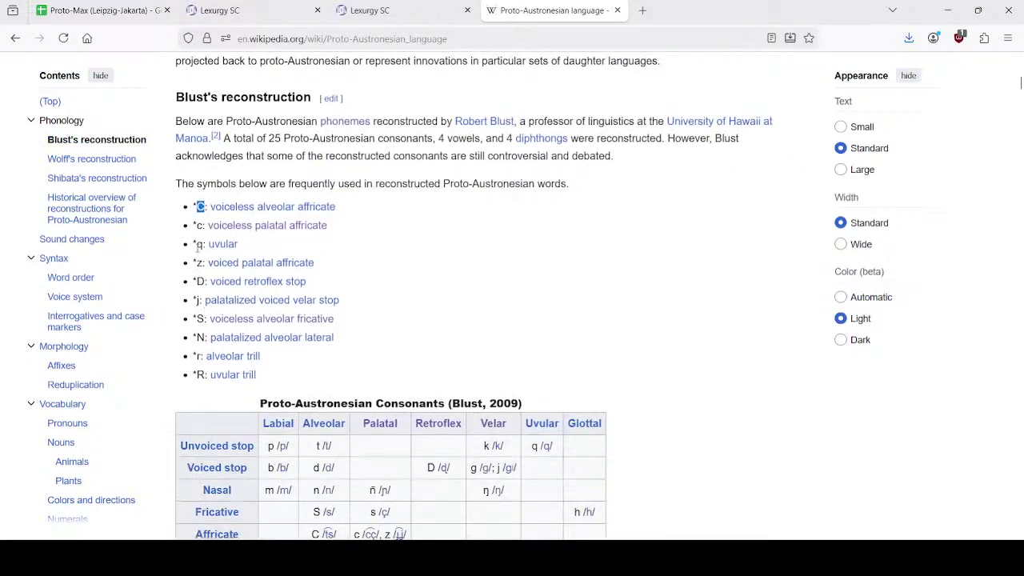
click(199, 246)
drag(196, 206, 207, 207)
drag(198, 281, 208, 281)
click(568, 245)
Step: Examine the retroflex "D" and palatal lateral "N" in Blust's Proto-Austronesian consonant table
scroll(562, 286, down, 3)
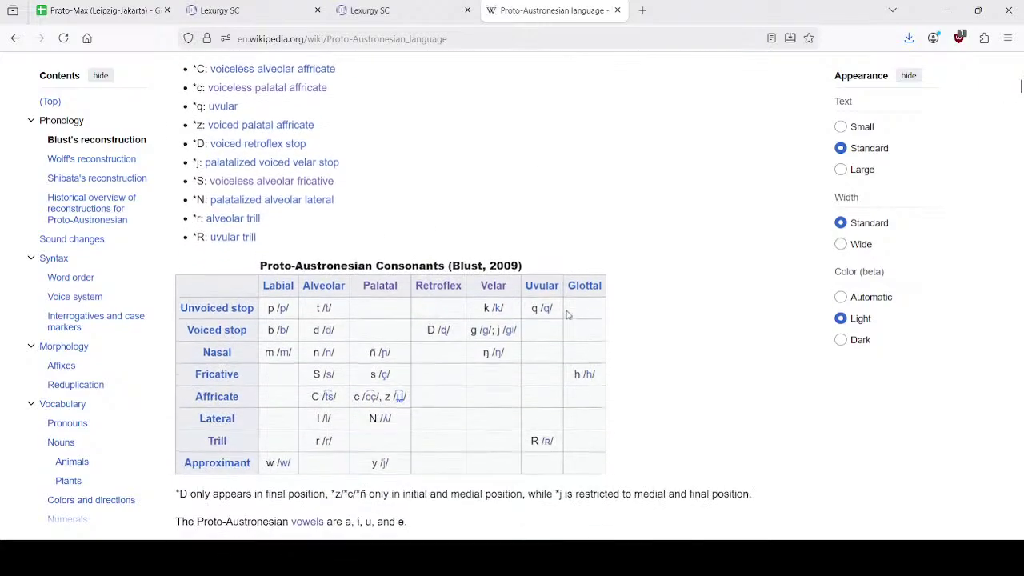
drag(437, 328, 416, 329)
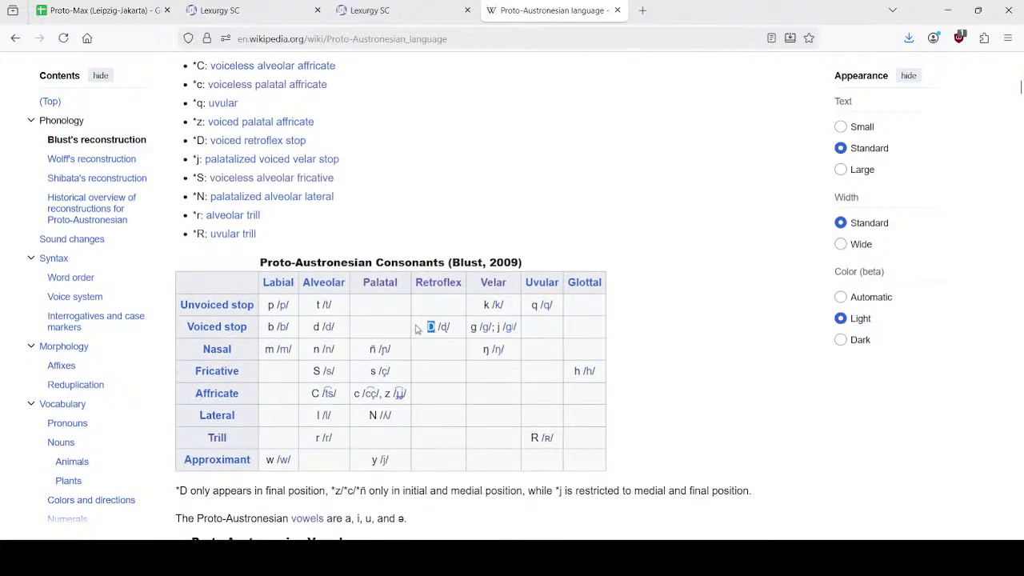
click(446, 376)
drag(376, 416, 368, 417)
click(416, 423)
drag(368, 417, 375, 416)
Step: Check the glide in the output for "kjok" in the second Lexurgy tab
click(272, 8)
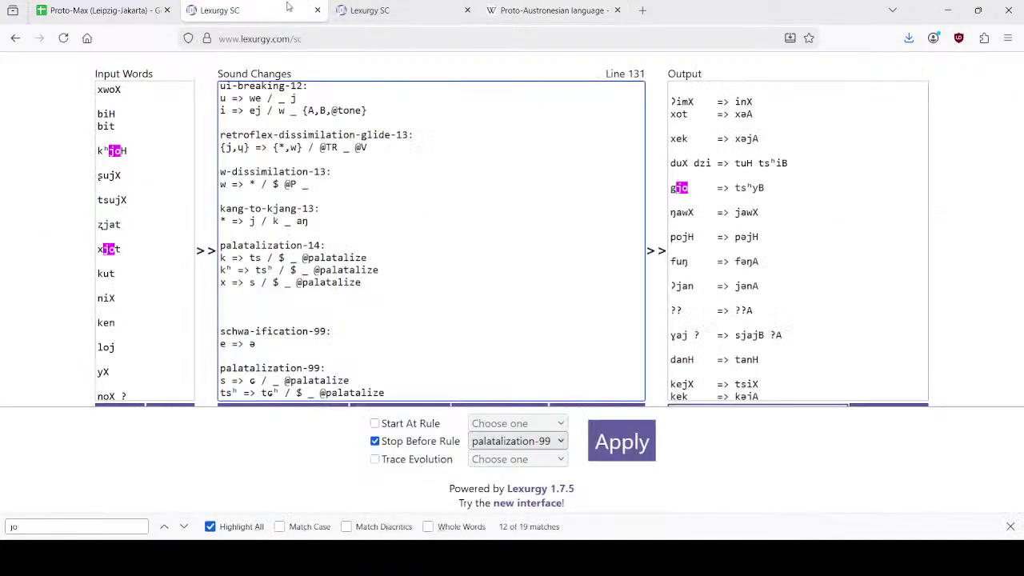
click(418, 4)
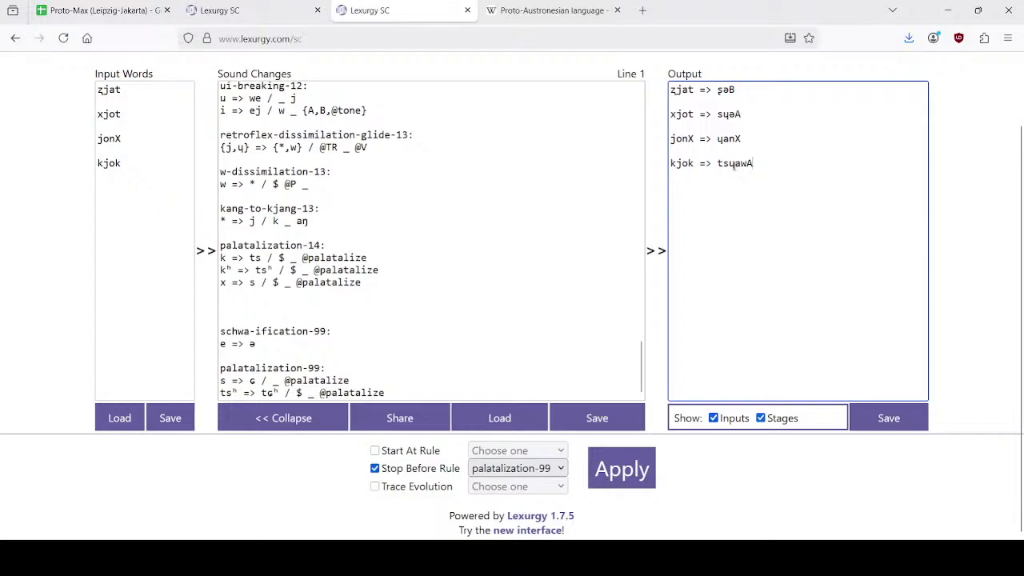
drag(729, 163, 734, 163)
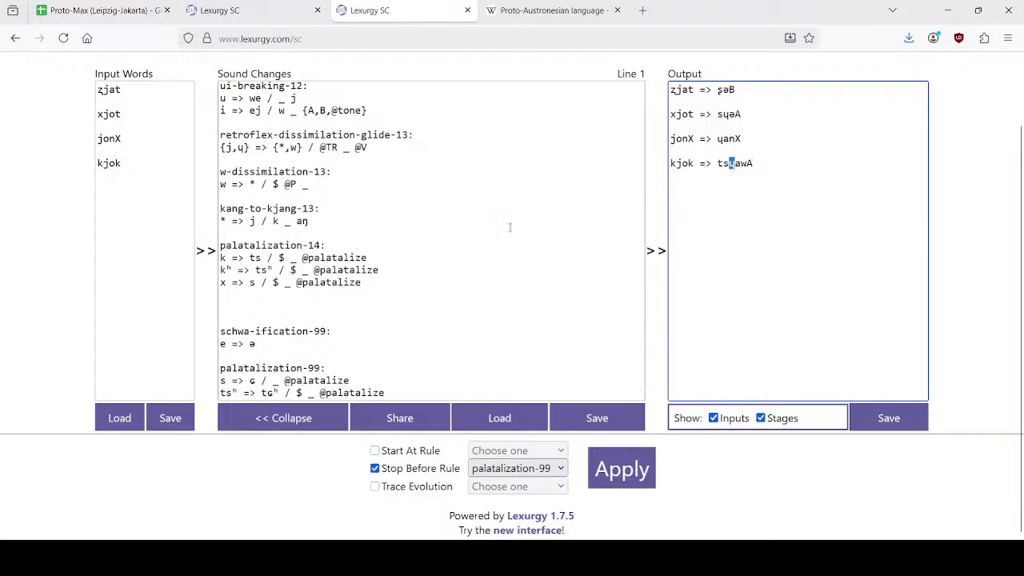
click(256, 4)
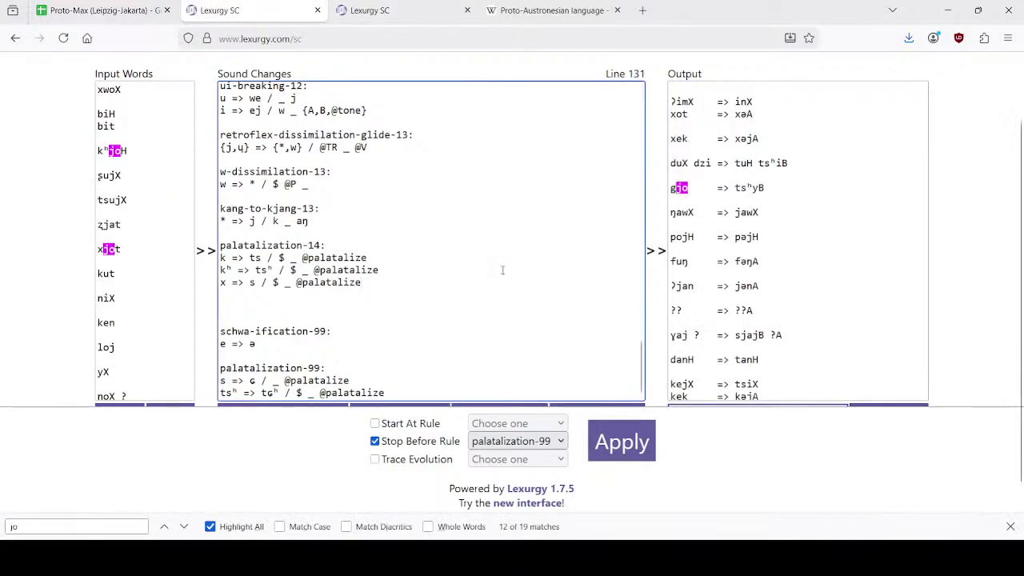
key(Return)
key(Return)
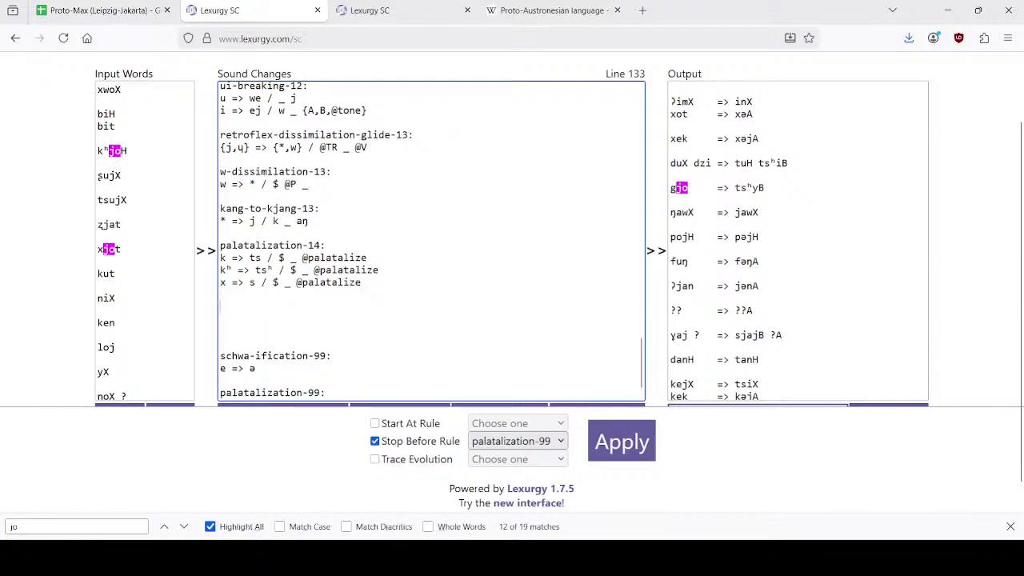
key(BackSpace)
key(BackSpace)
key(Down)
key(Down)
key(Return)
key(Return)
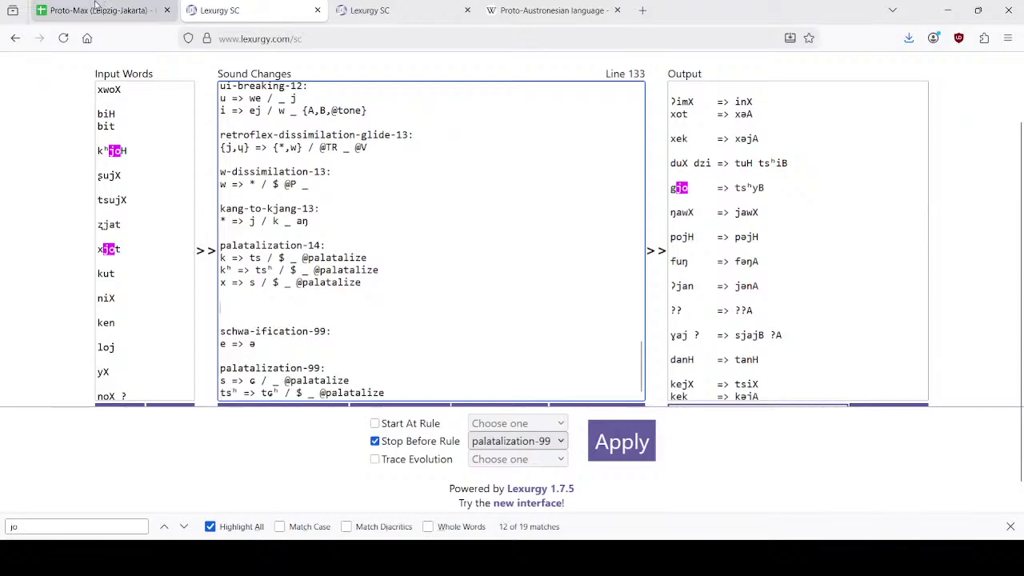
Step: Examine the Harbin sound changes sheet in the Proto-Max spreadsheet
click(94, 8)
click(480, 526)
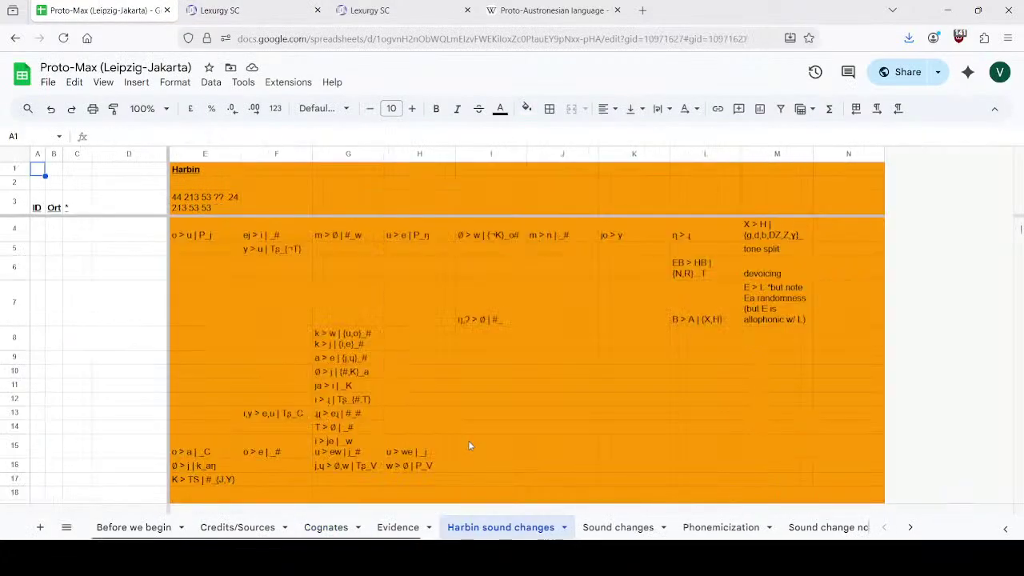
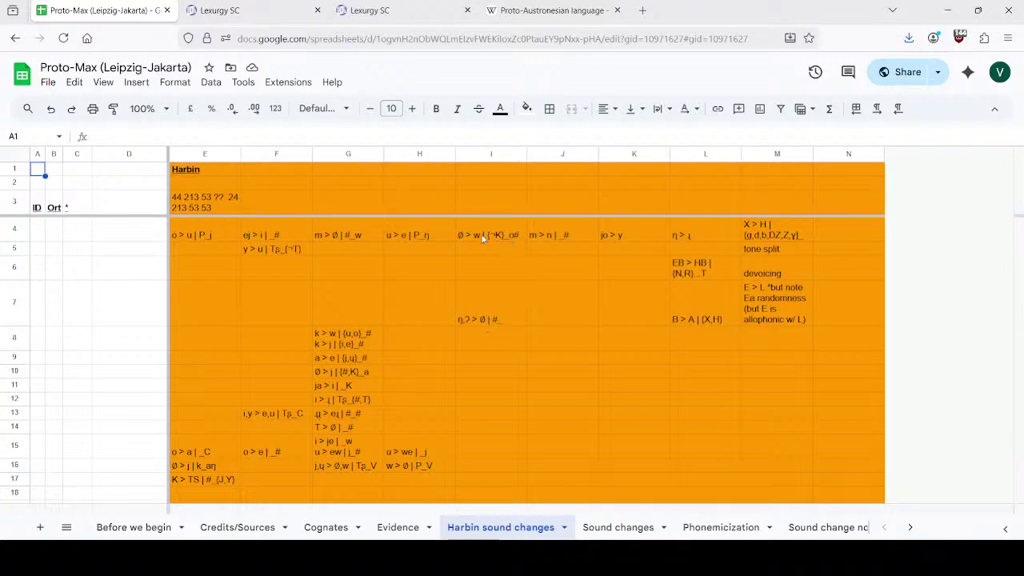
Step: Look through the rules and class definitions in the original Lexurgy tab's sound changes
click(276, 3)
scroll(356, 331, up, 5)
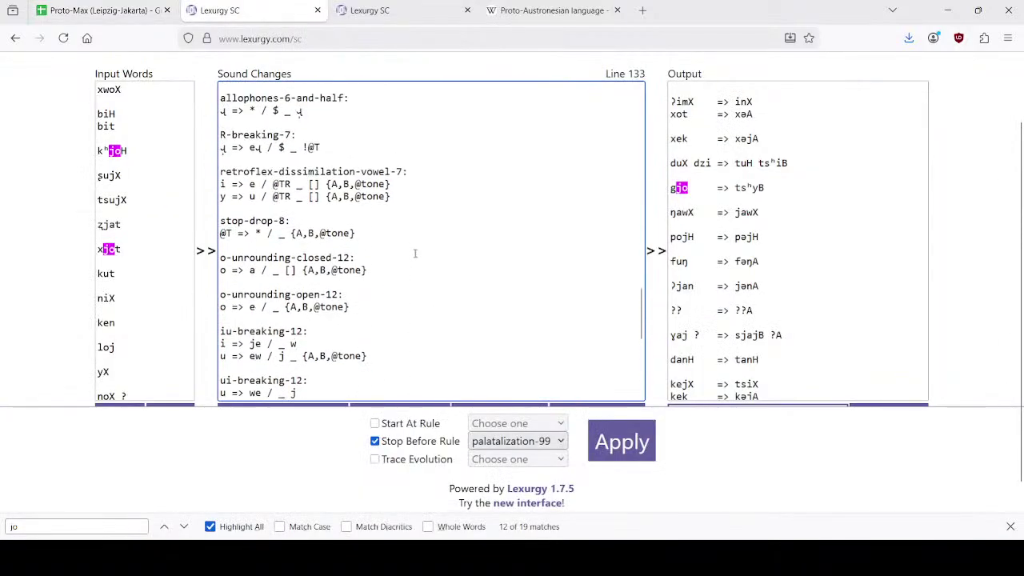
scroll(320, 307, up, 2)
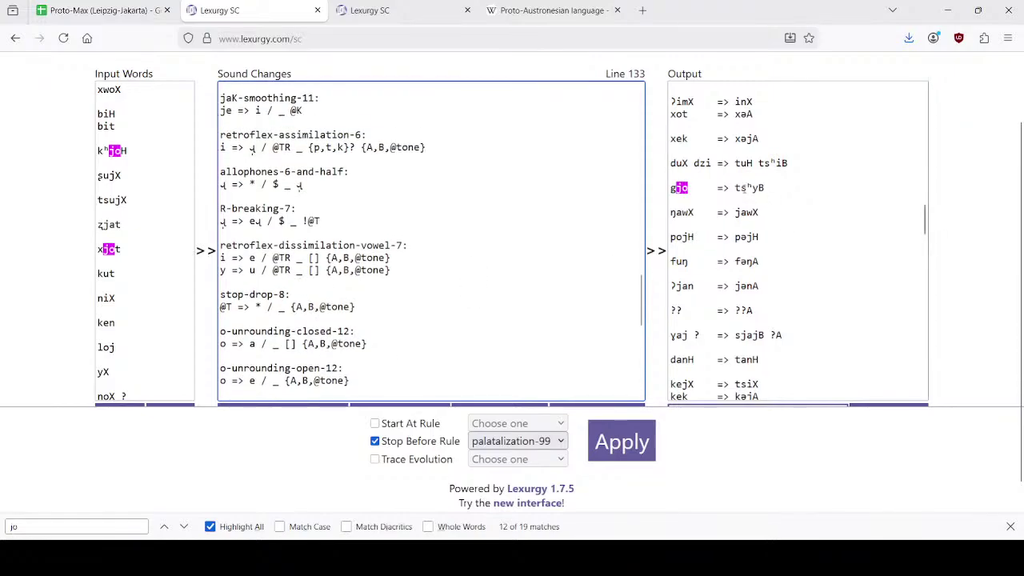
scroll(740, 222, down, 5)
scroll(288, 236, up, 1)
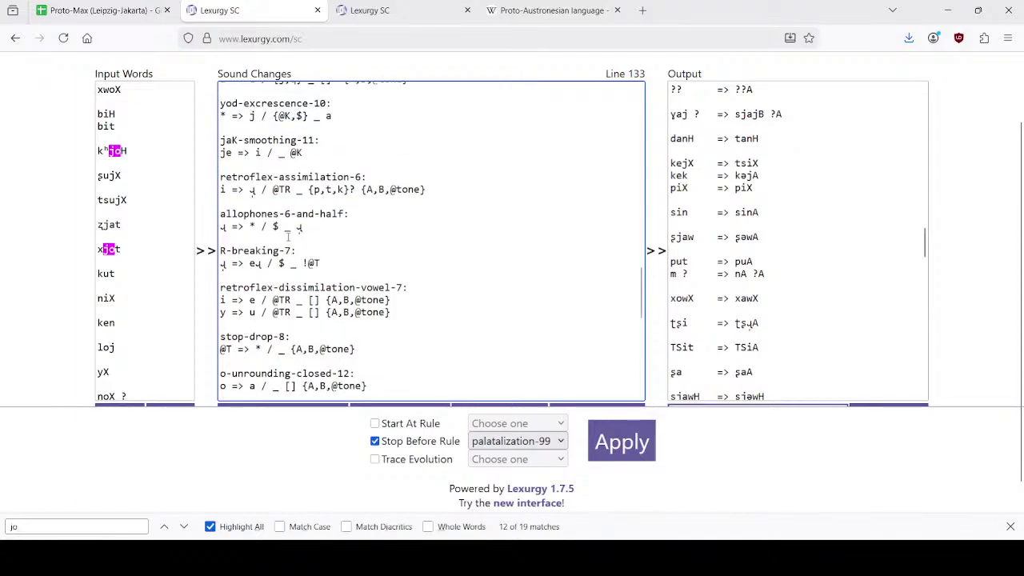
scroll(288, 236, up, 12)
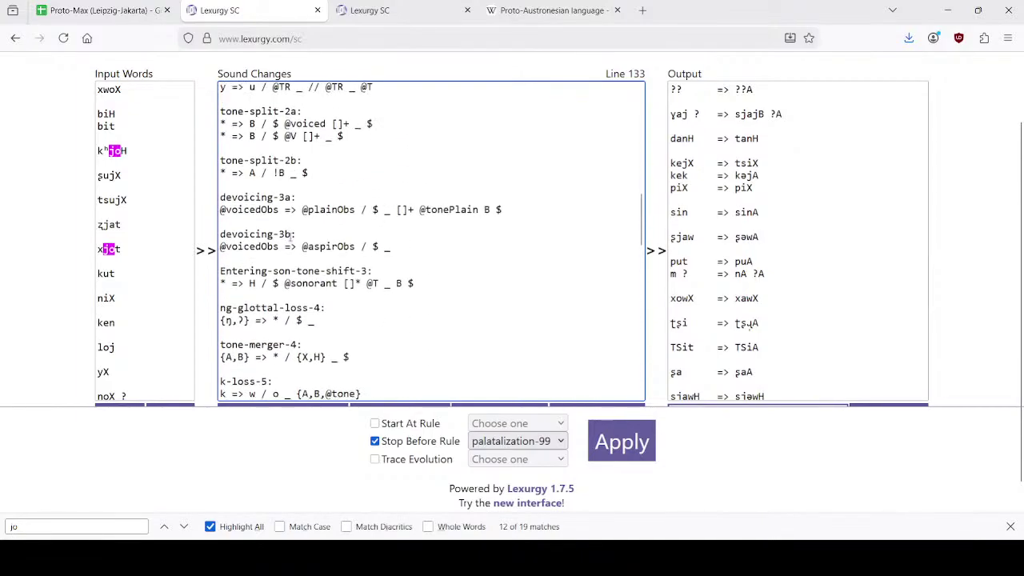
scroll(292, 235, up, 2)
scroll(292, 238, down, 15)
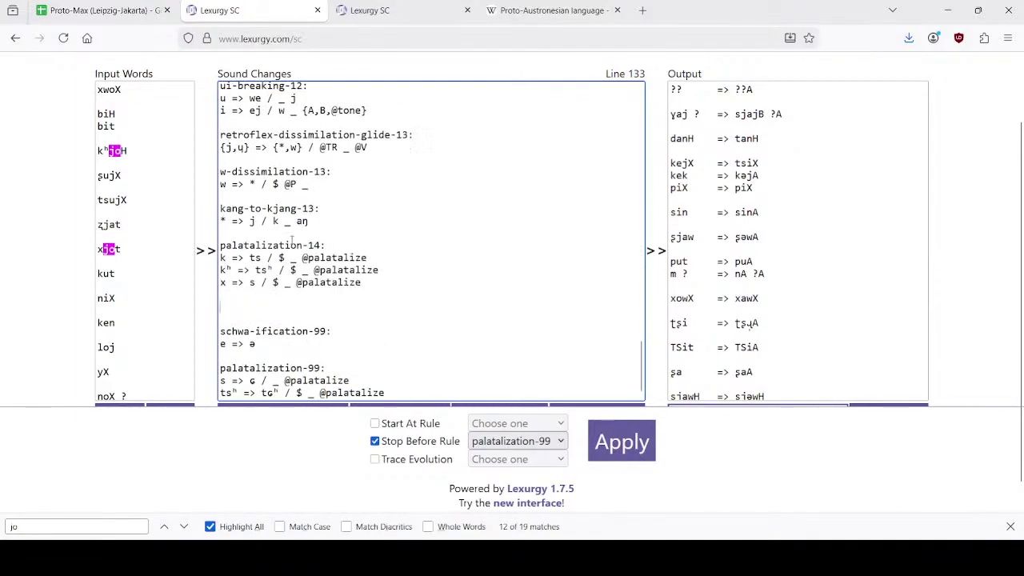
scroll(313, 256, up, 15)
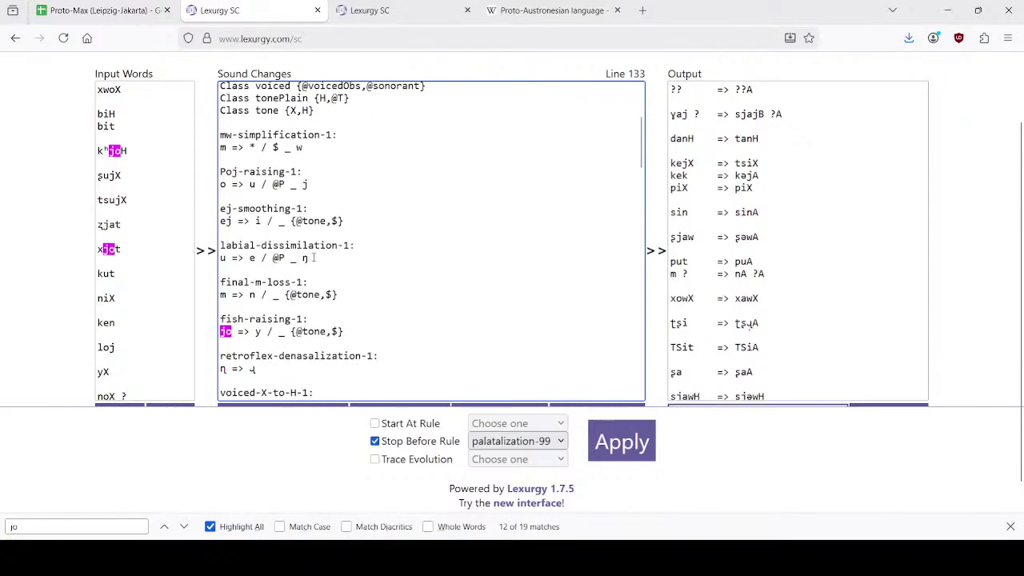
scroll(314, 257, down, 4)
scroll(322, 257, down, 8)
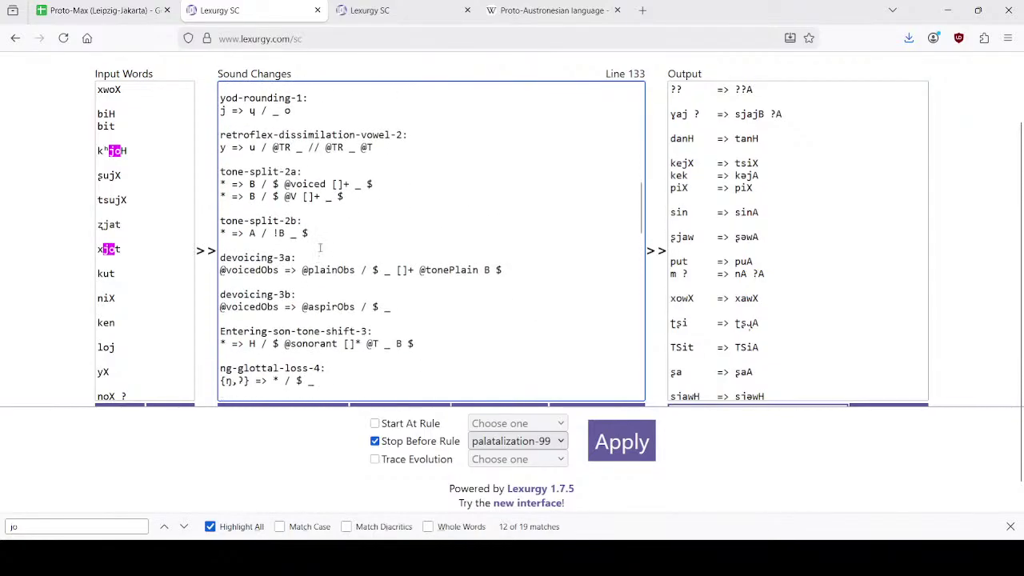
scroll(319, 248, down, 11)
scroll(377, 225, up, 9)
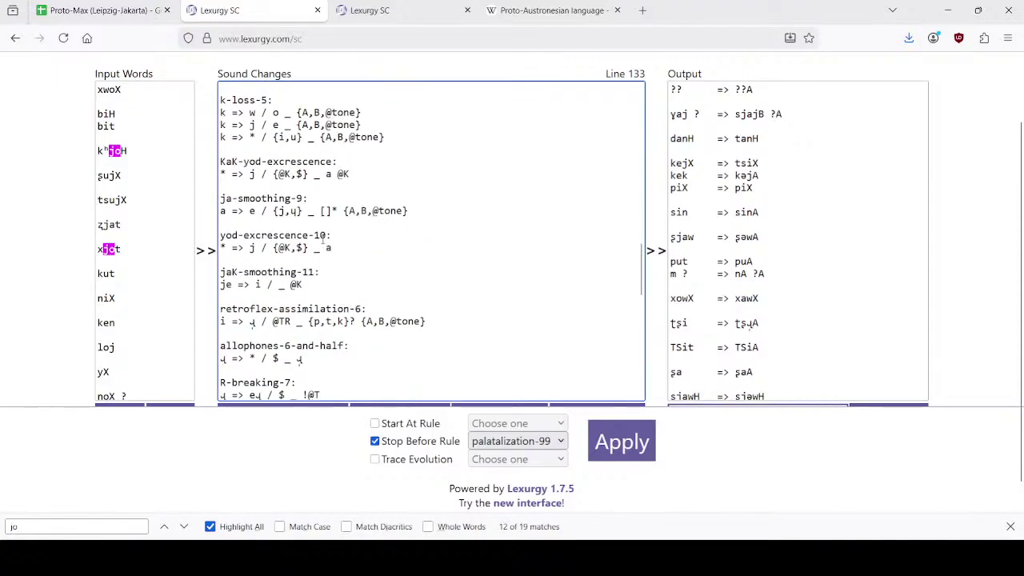
scroll(376, 228, up, 20)
Step: Examine the Lexurgy rules from fish-raising-1 and yod-rounding-1 down to o-unrounding-closed-12
click(376, 255)
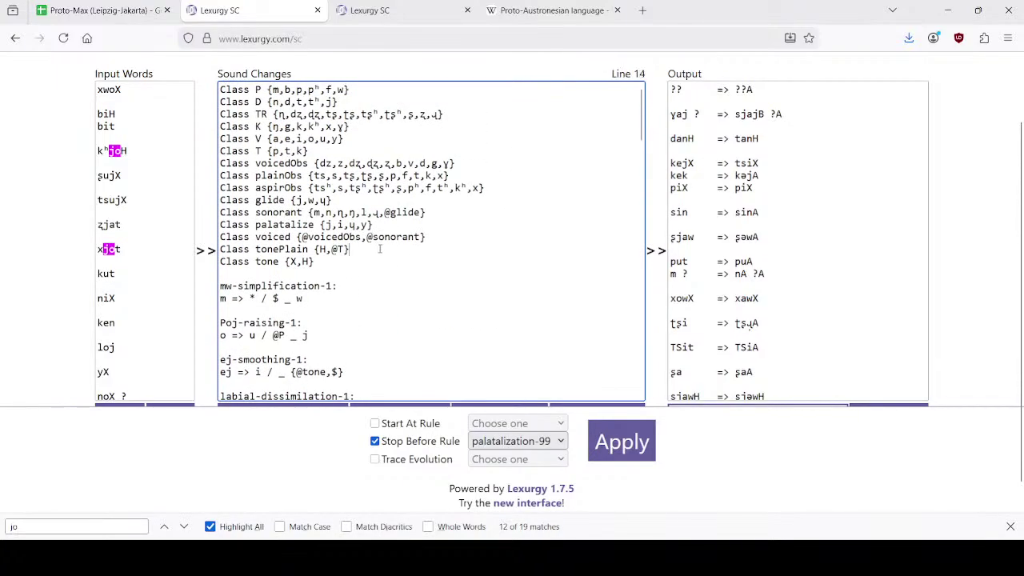
key(ctrl+f)
scroll(374, 265, down, 15)
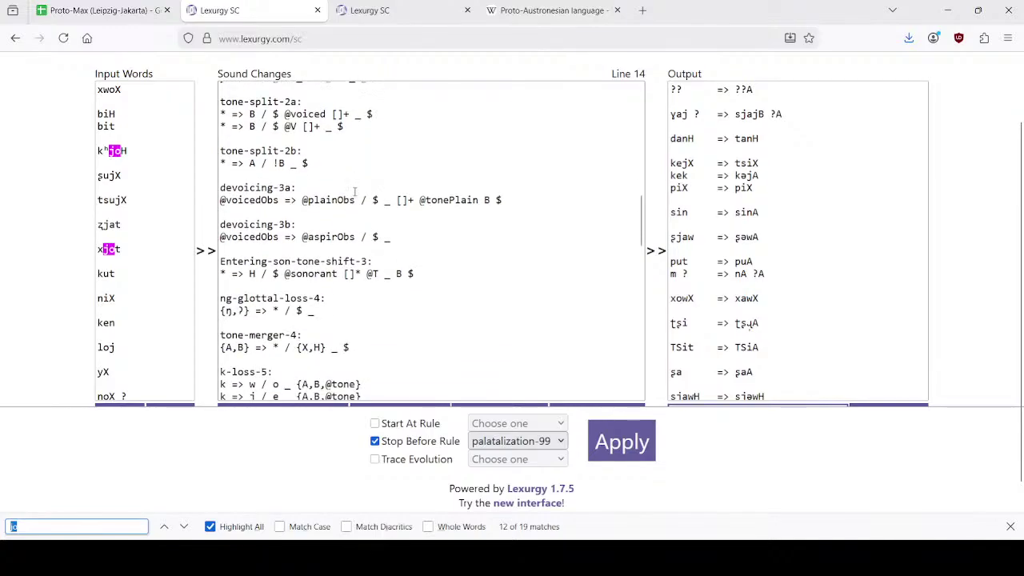
scroll(352, 196, up, 8)
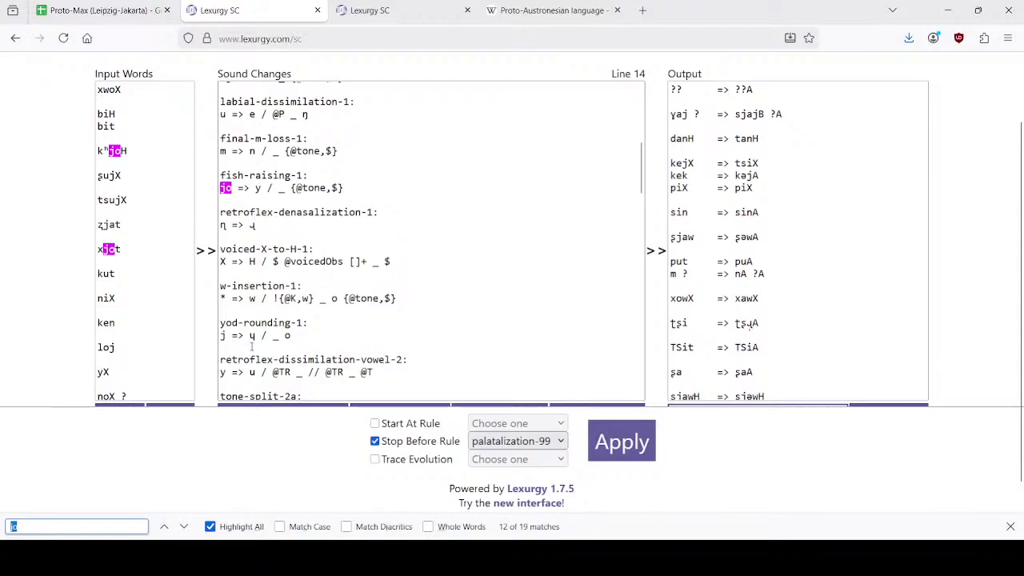
click(252, 335)
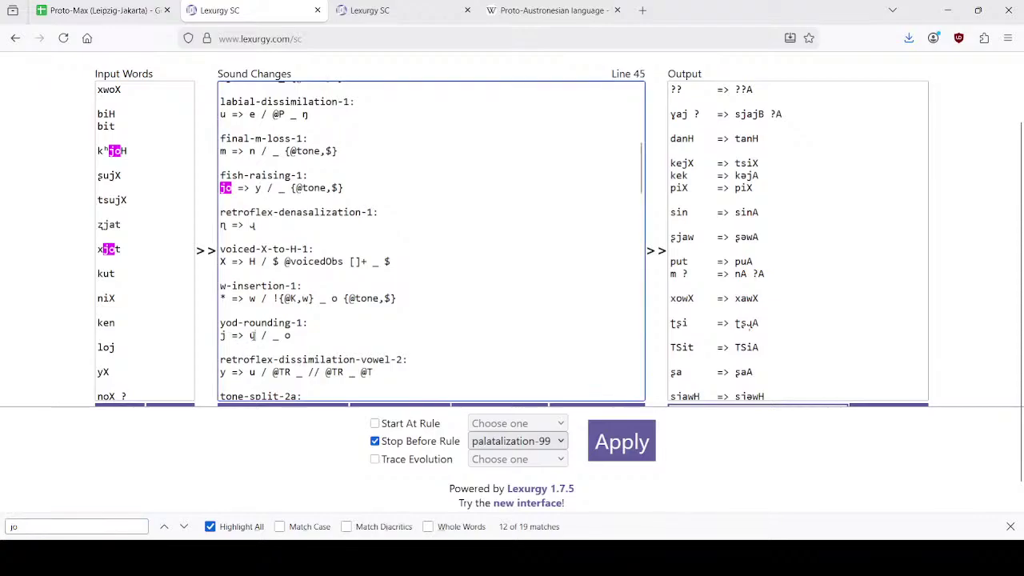
scroll(353, 311, down, 8)
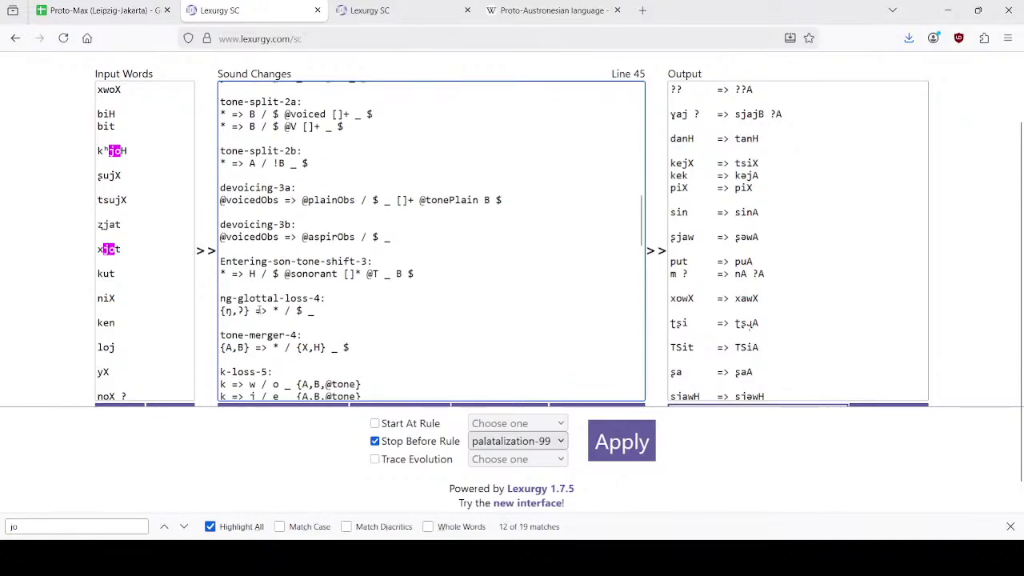
scroll(307, 214, down, 2)
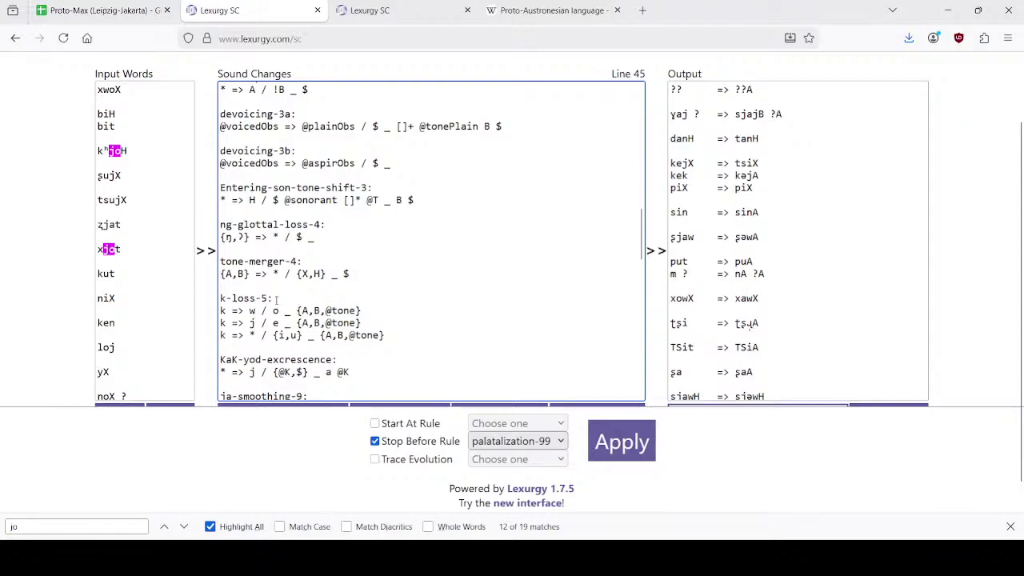
scroll(302, 262, down, 2)
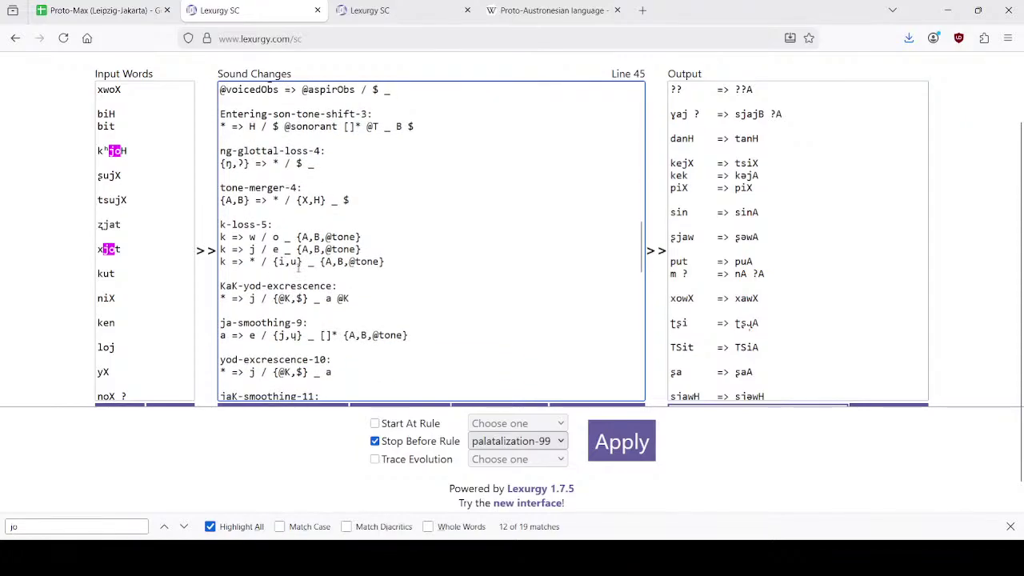
scroll(299, 269, down, 8)
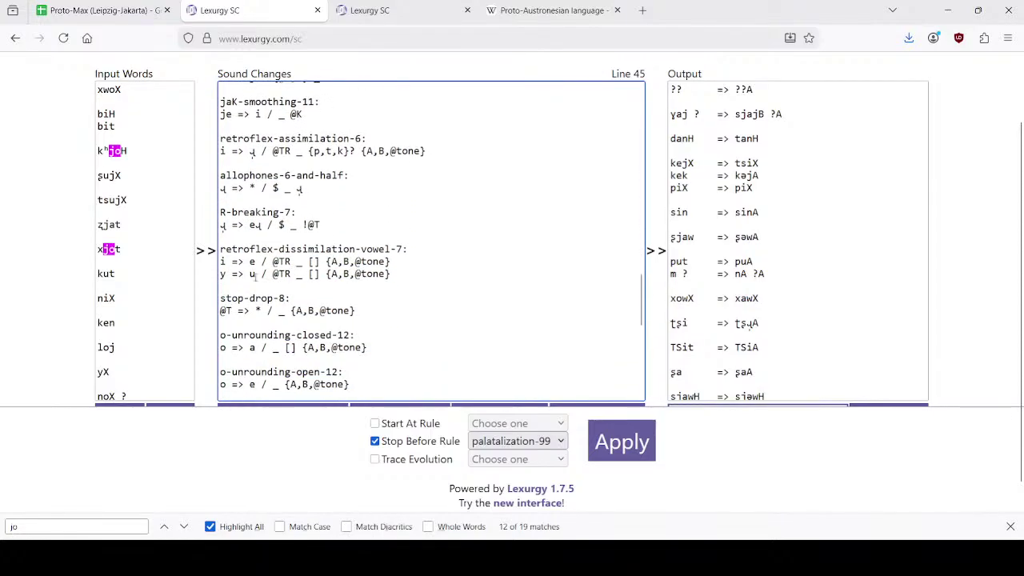
click(381, 344)
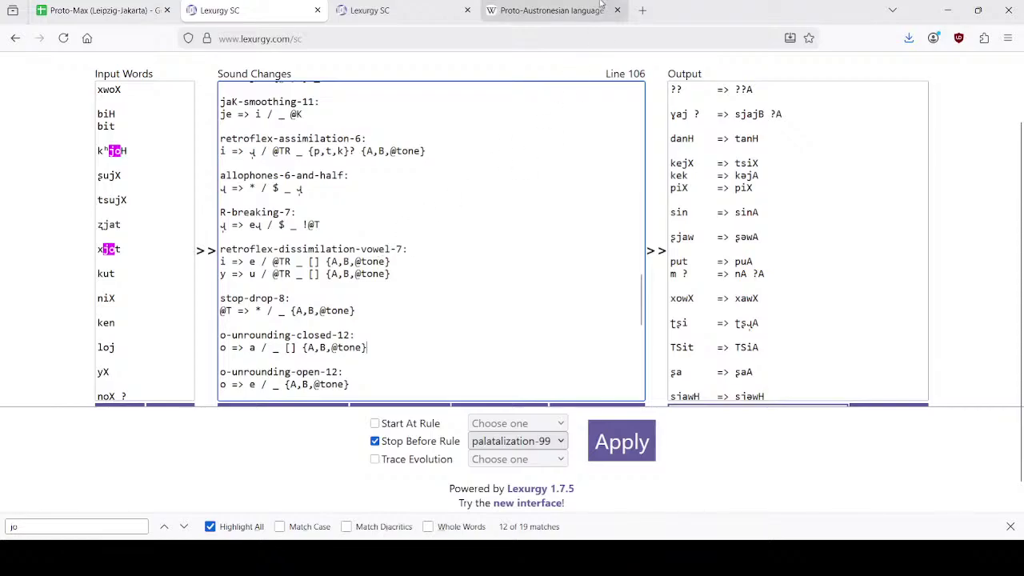
Step: Look up "no" in Wiktionary in a new browser tab and open the translations for its determiner sense
click(643, 8)
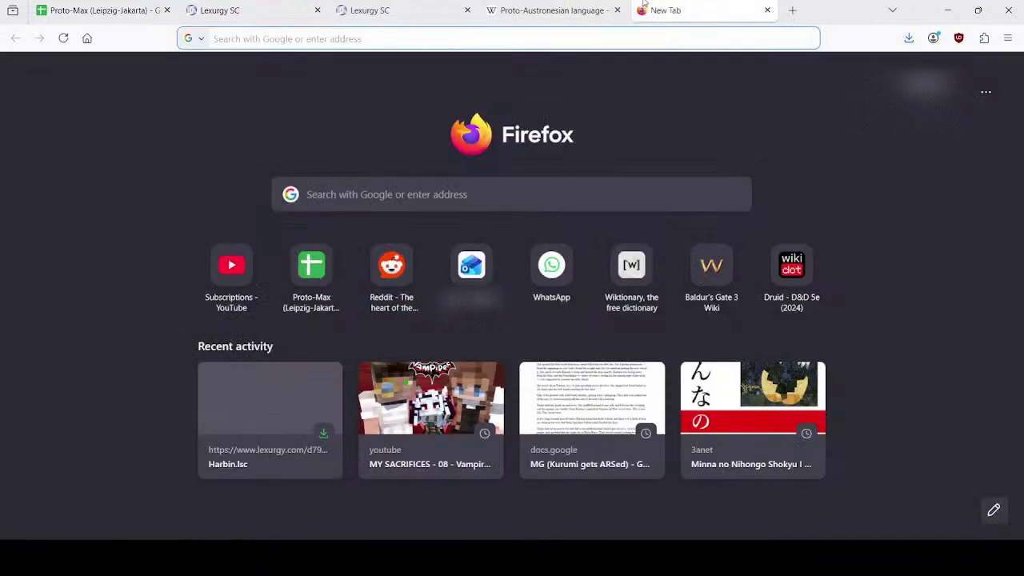
click(632, 272)
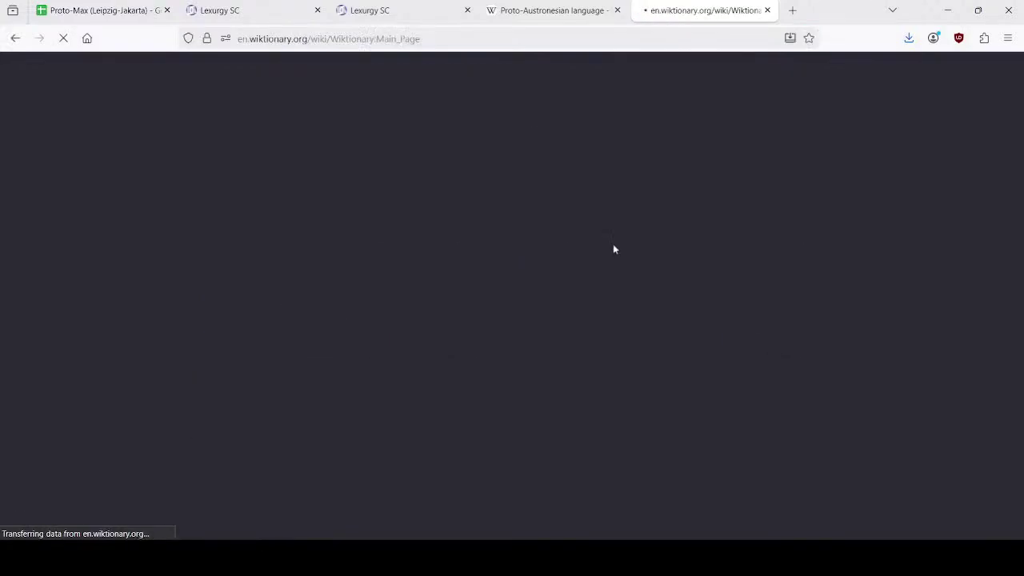
click(349, 73)
text(no)
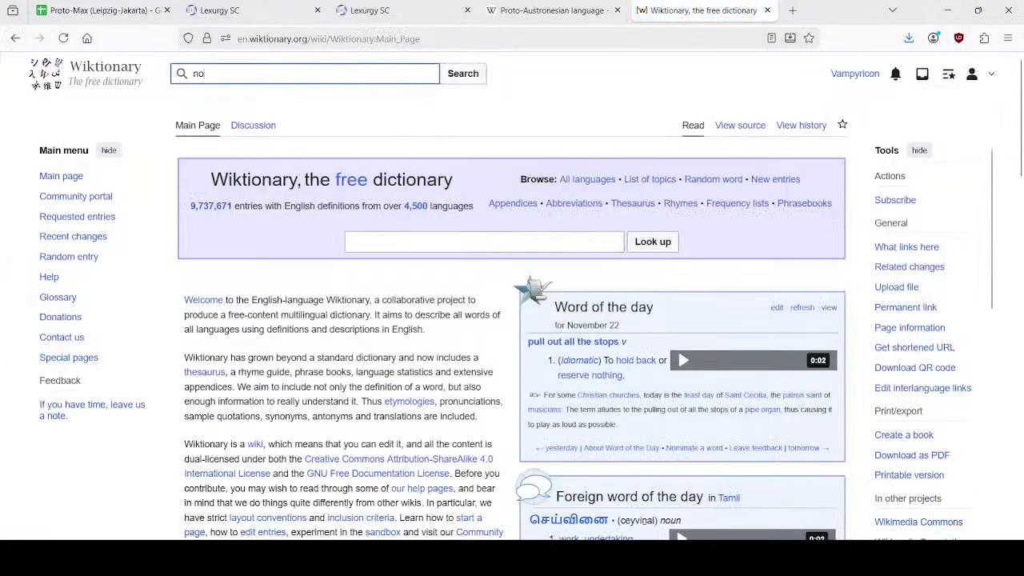
key(Return)
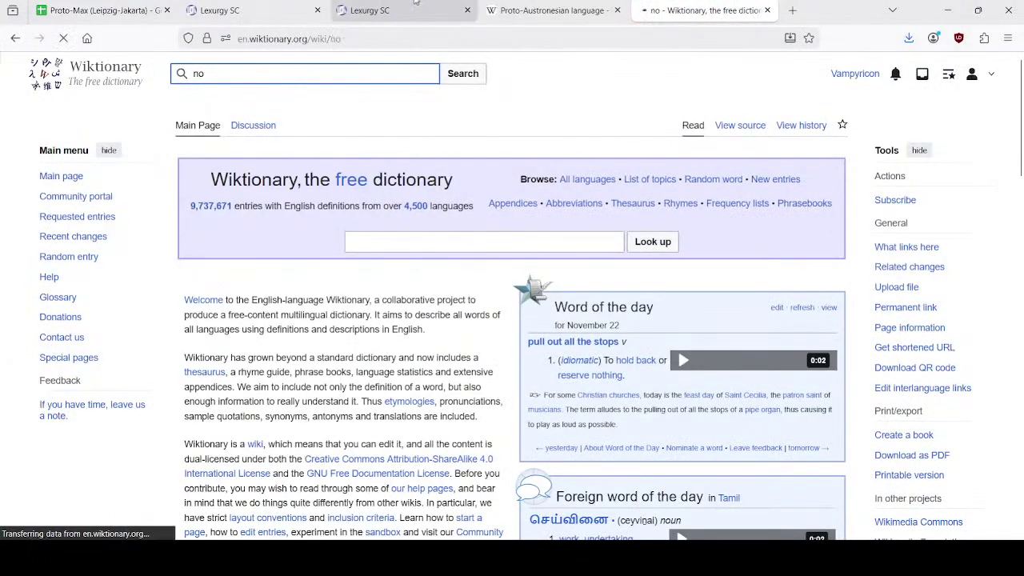
scroll(388, 261, down, 5)
scroll(389, 260, down, 10)
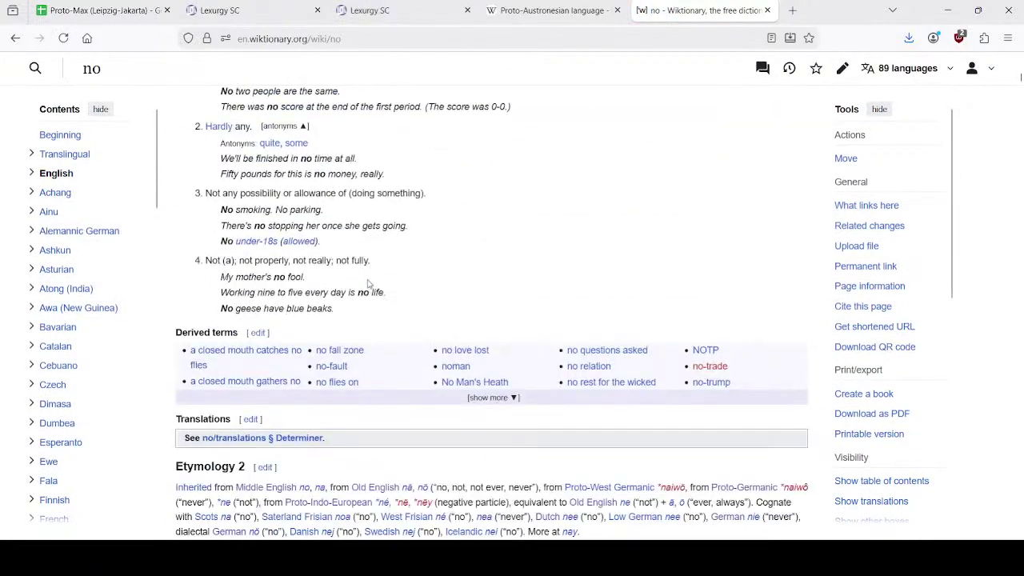
click(220, 157)
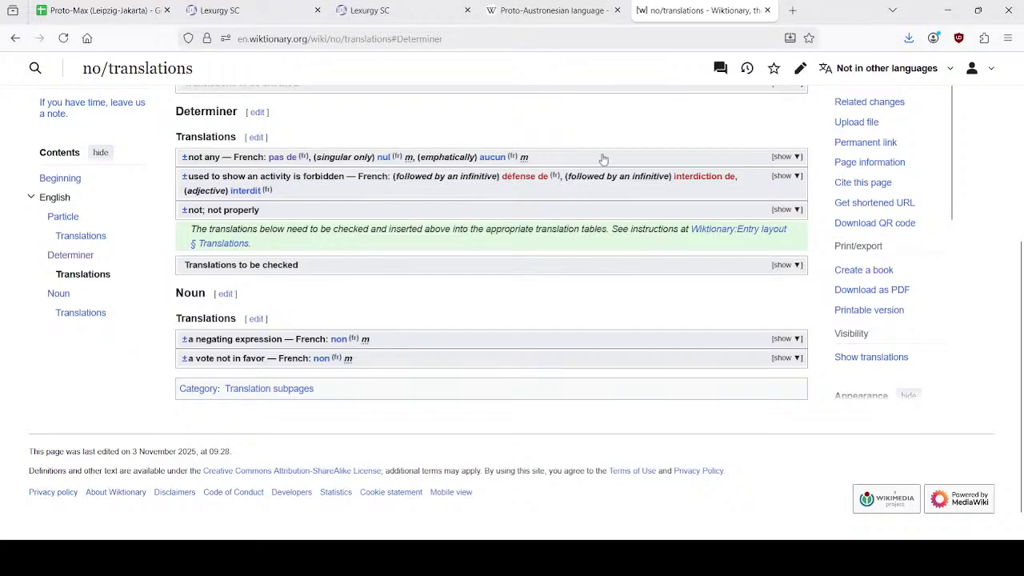
Step: Expand the translations for showing disagreement or negation, remove French from the preferred languages and save the selection
scroll(609, 176, up, 3)
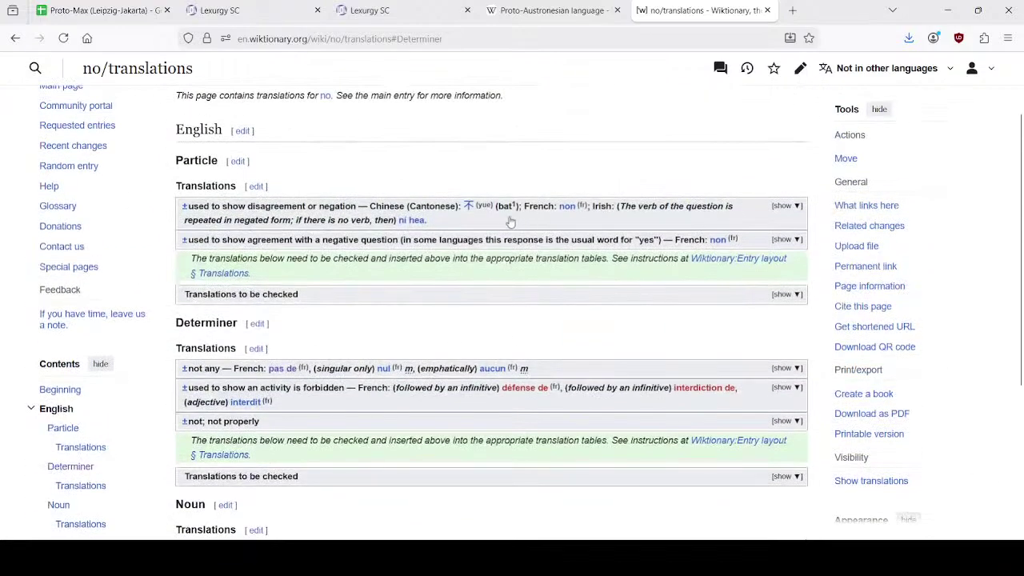
click(406, 210)
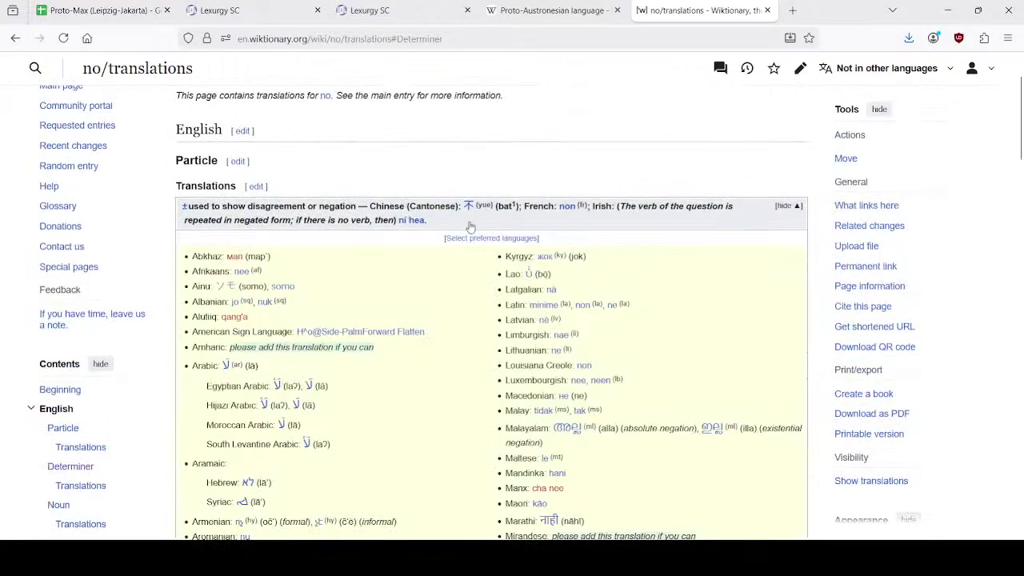
click(489, 240)
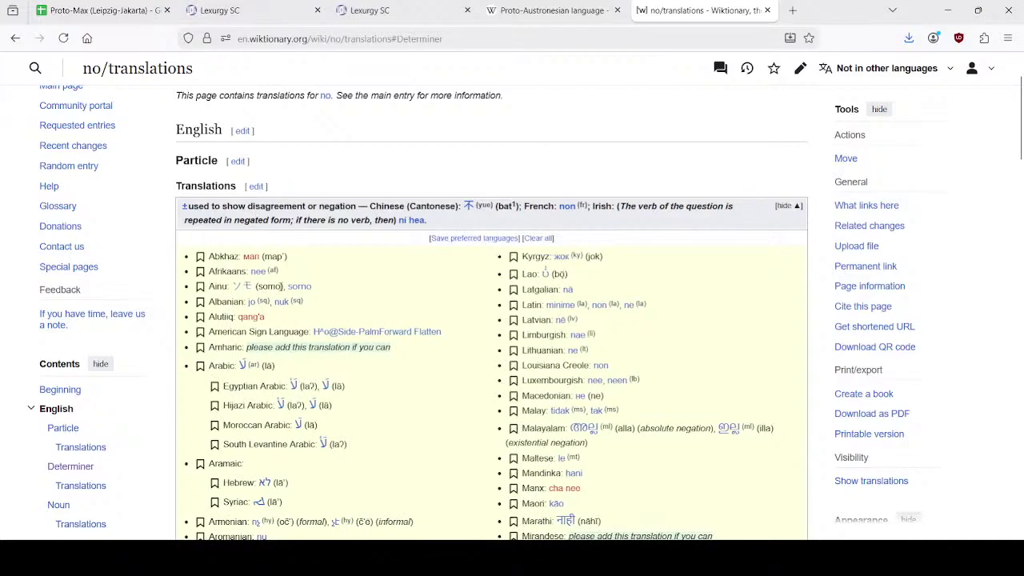
scroll(238, 352, down, 2)
scroll(238, 352, down, 8)
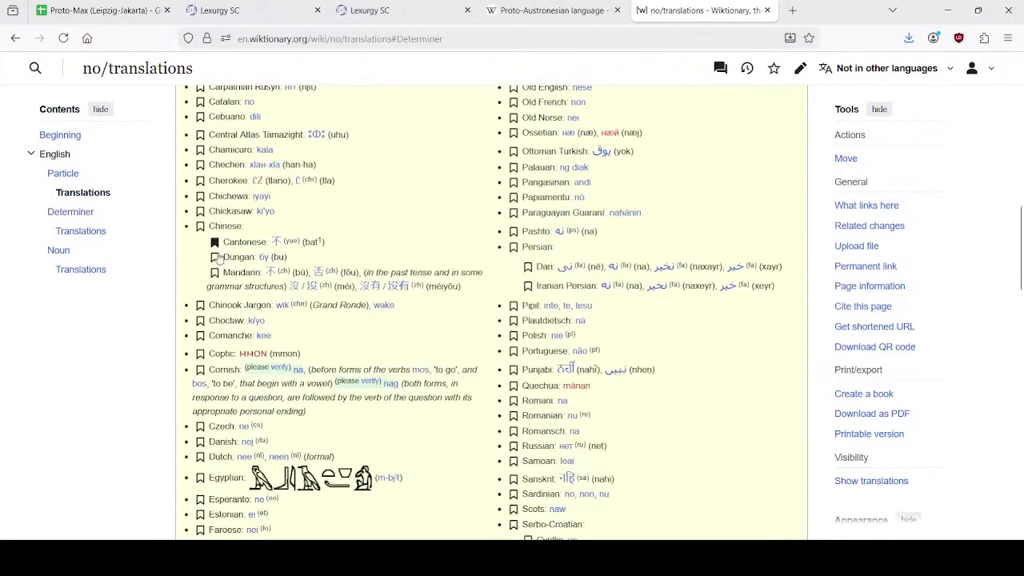
scroll(216, 272, down, 3)
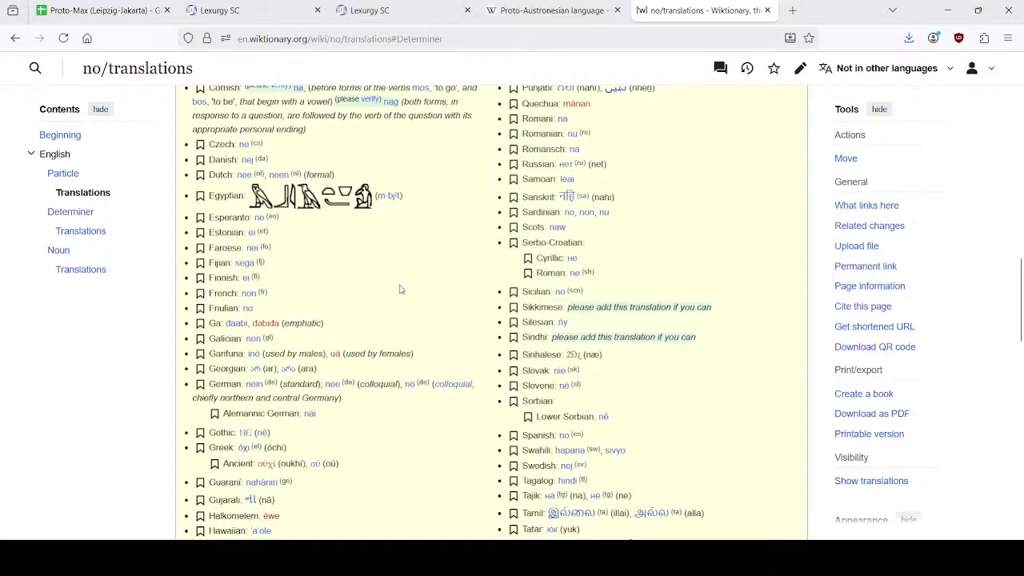
scroll(400, 290, up, 6)
scroll(400, 290, up, 5)
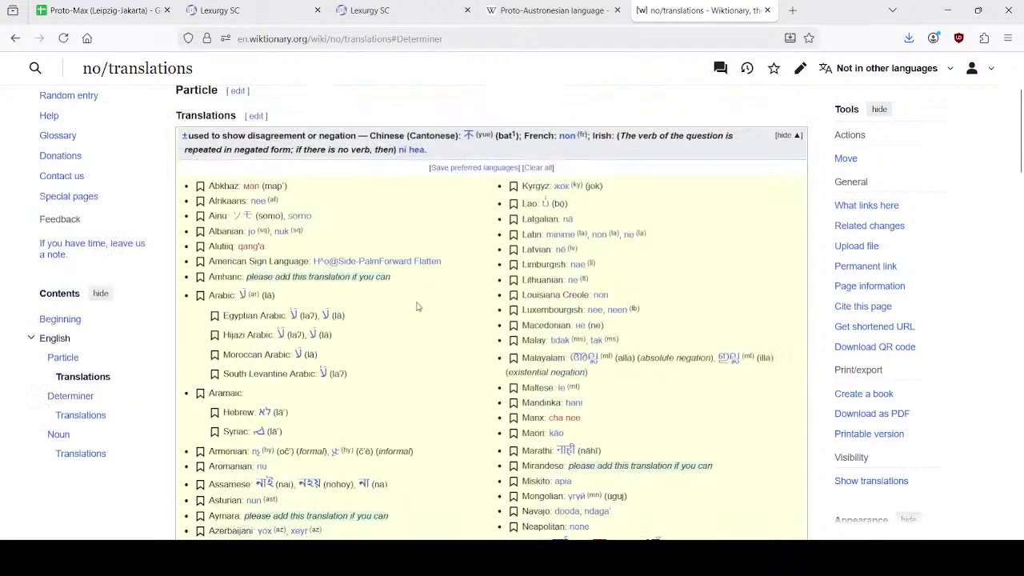
click(496, 168)
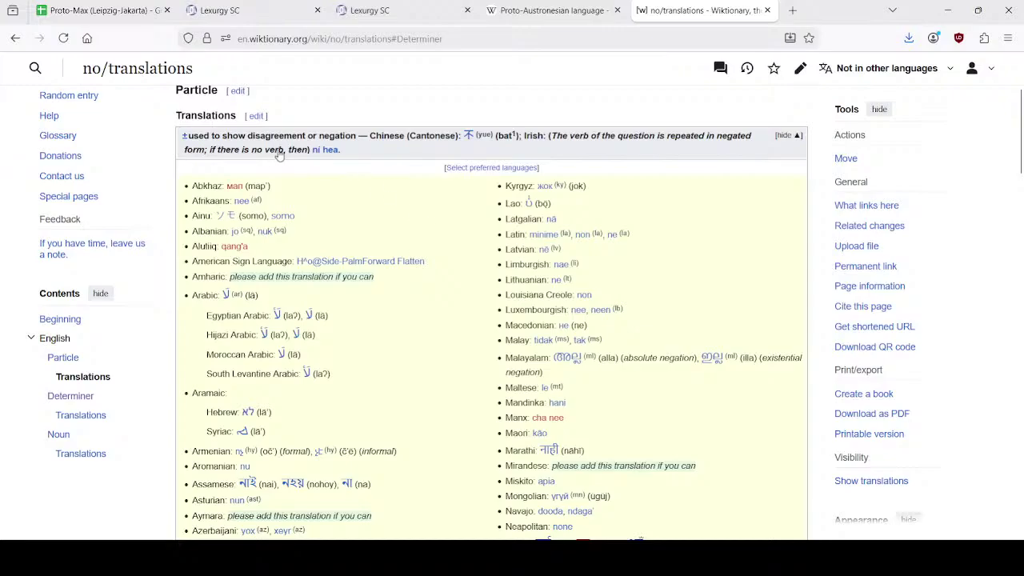
Step: Find the Tagalog translation "hindi" in the list, open its entry and read the Tagalog etymology
scroll(327, 214, up, 2)
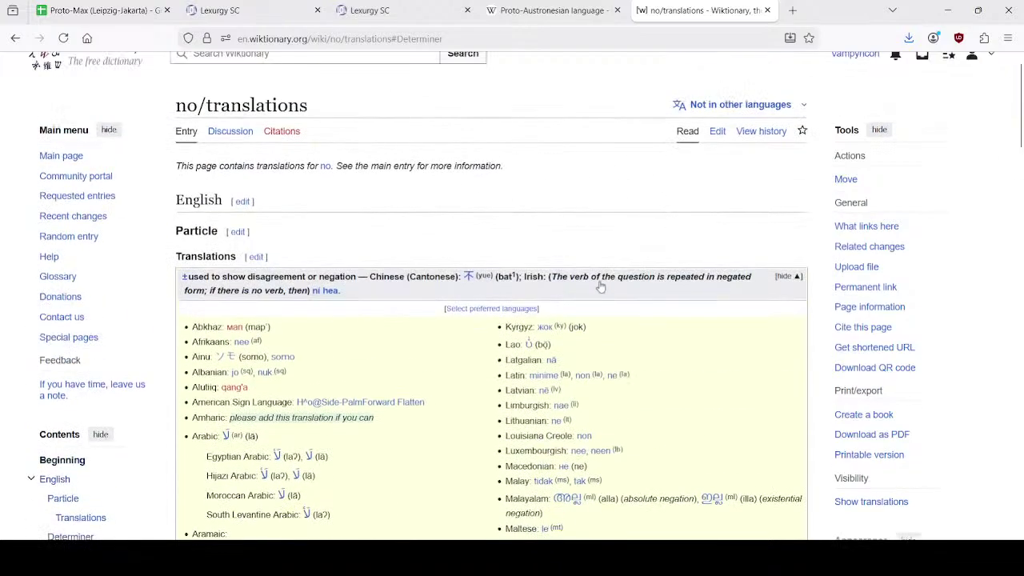
scroll(480, 272, down, 10)
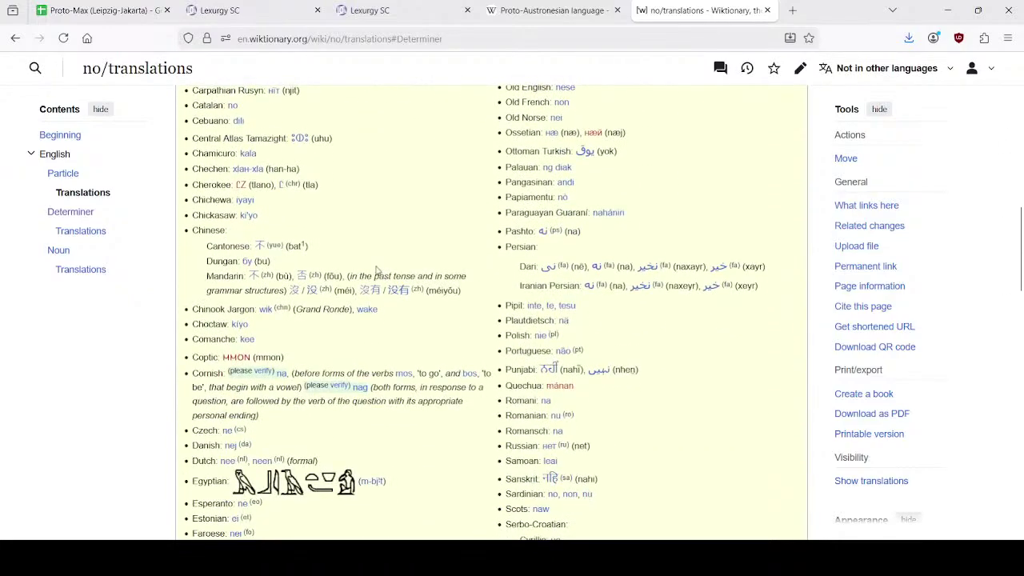
scroll(377, 274, down, 4)
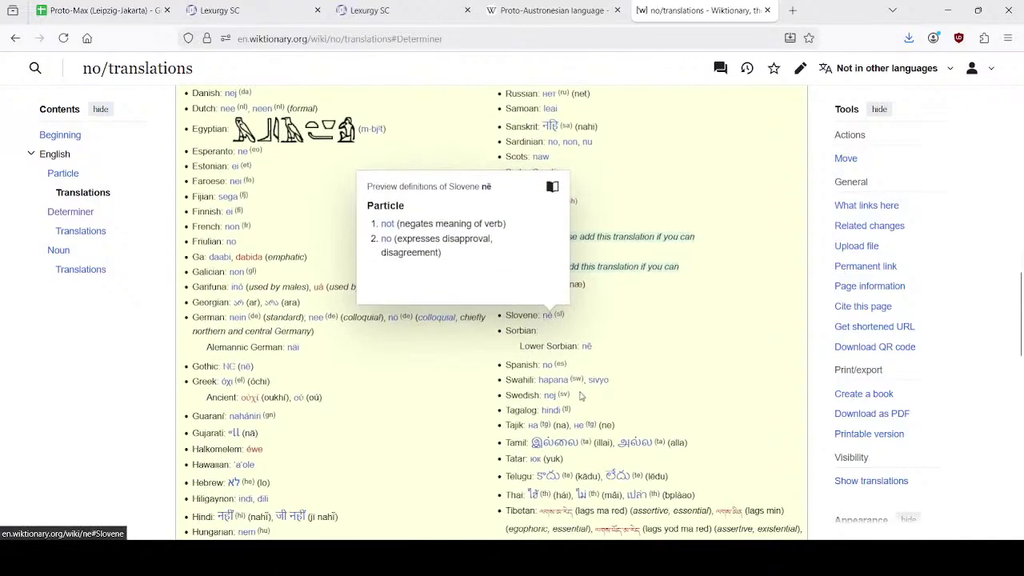
scroll(551, 392, down, 2)
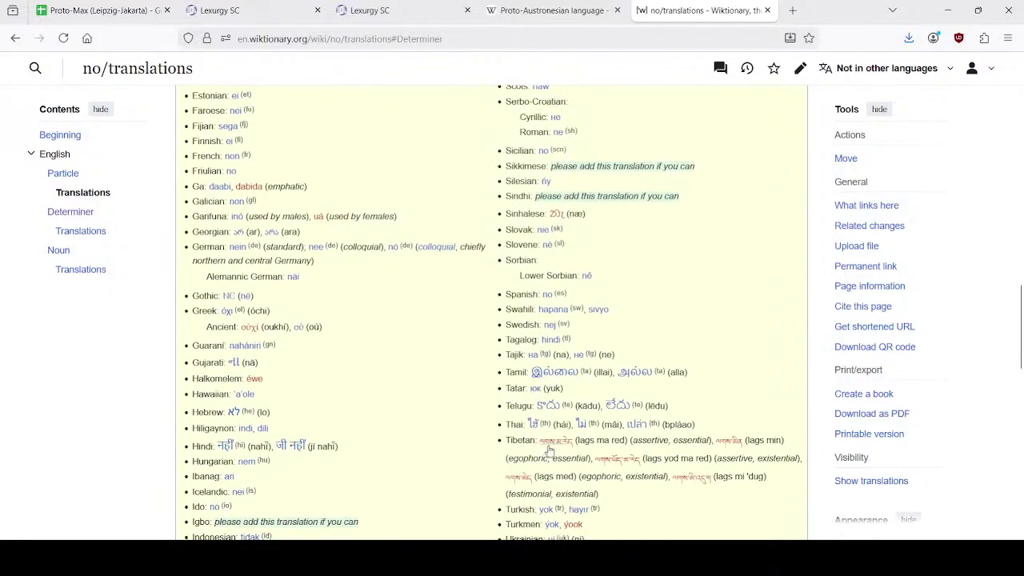
click(550, 342)
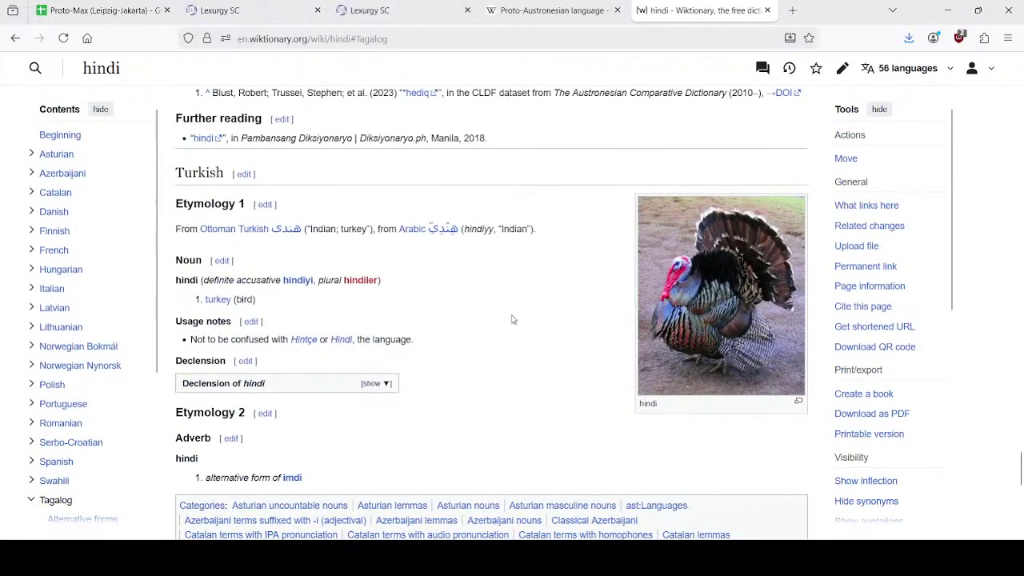
scroll(509, 318, up, 9)
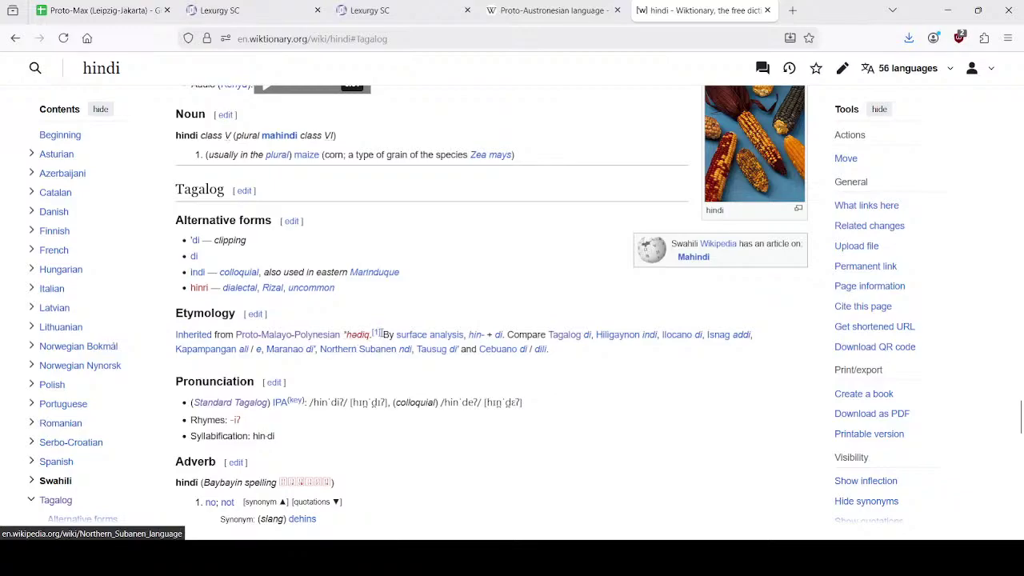
mouse_move(377, 335)
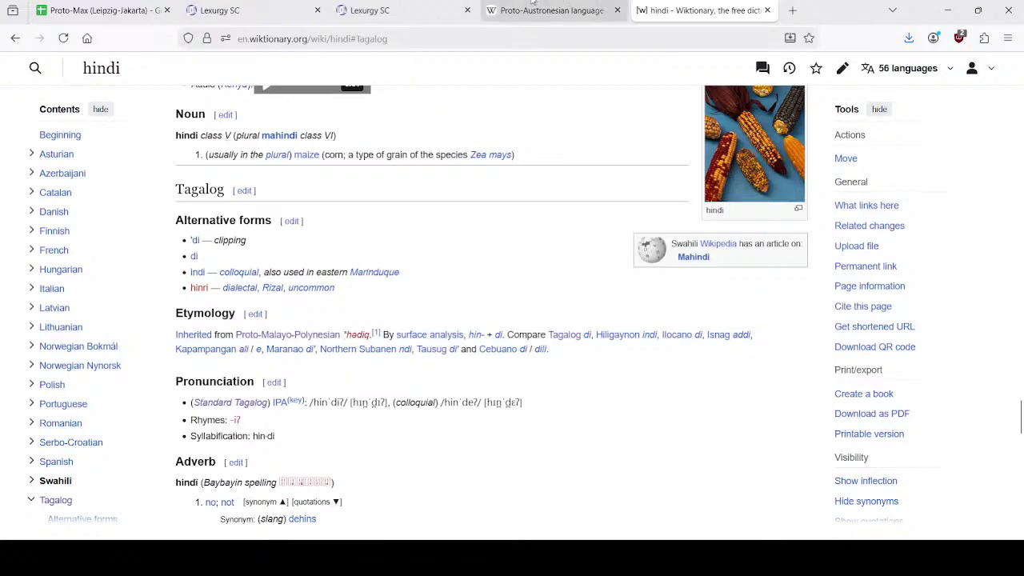
Step: Check the Harbin sound changes sheet, then review the k-loss-5, smoothing and yod-excrescence rules in the first Lexurgy tab
click(104, 9)
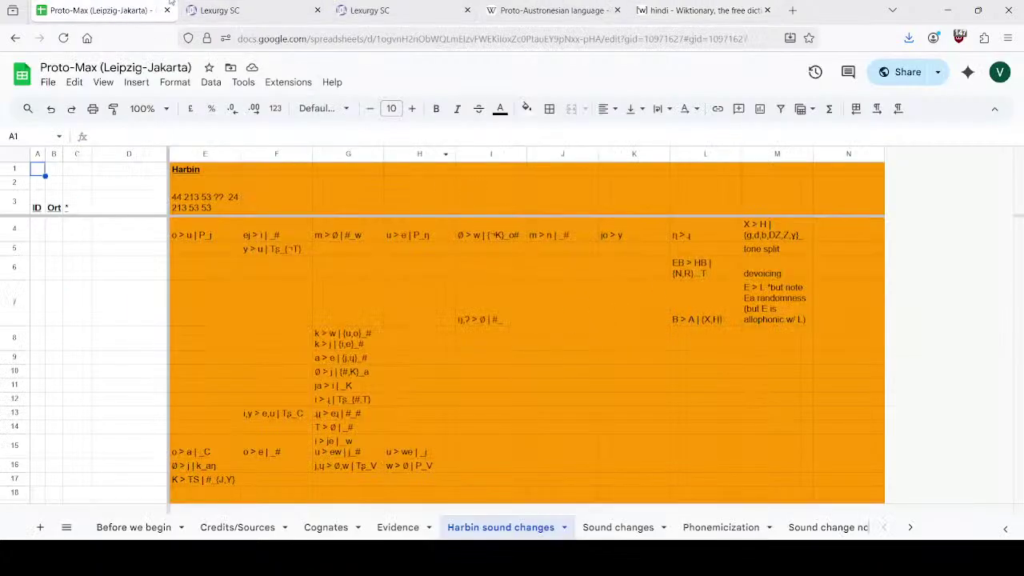
click(243, 6)
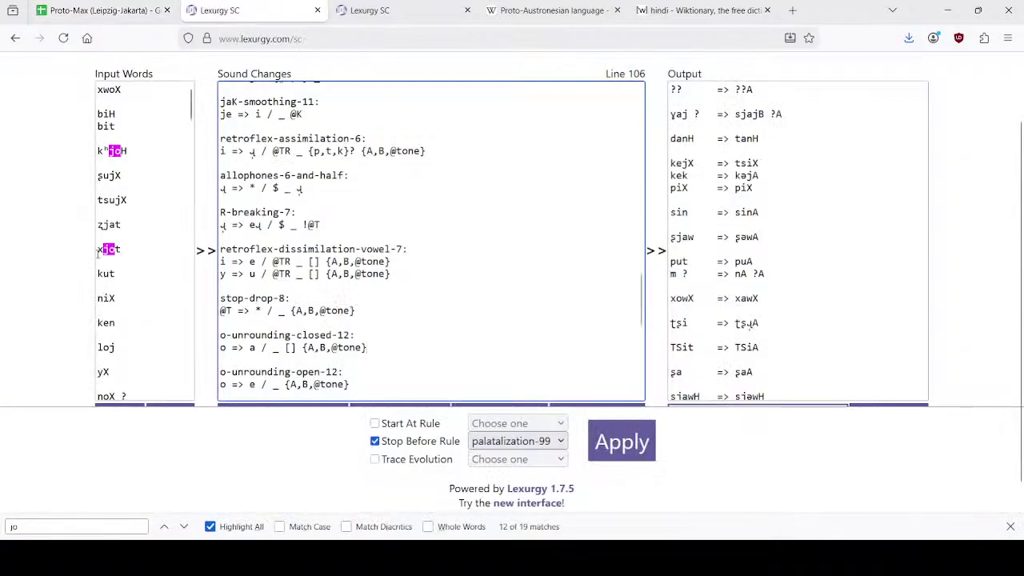
scroll(134, 283, down, 2)
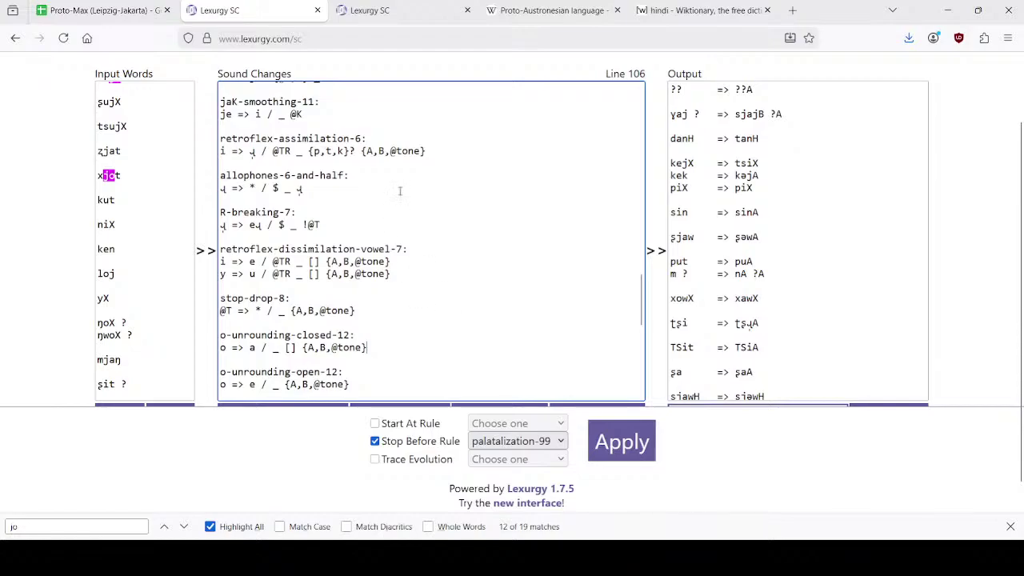
scroll(404, 198, up, 2)
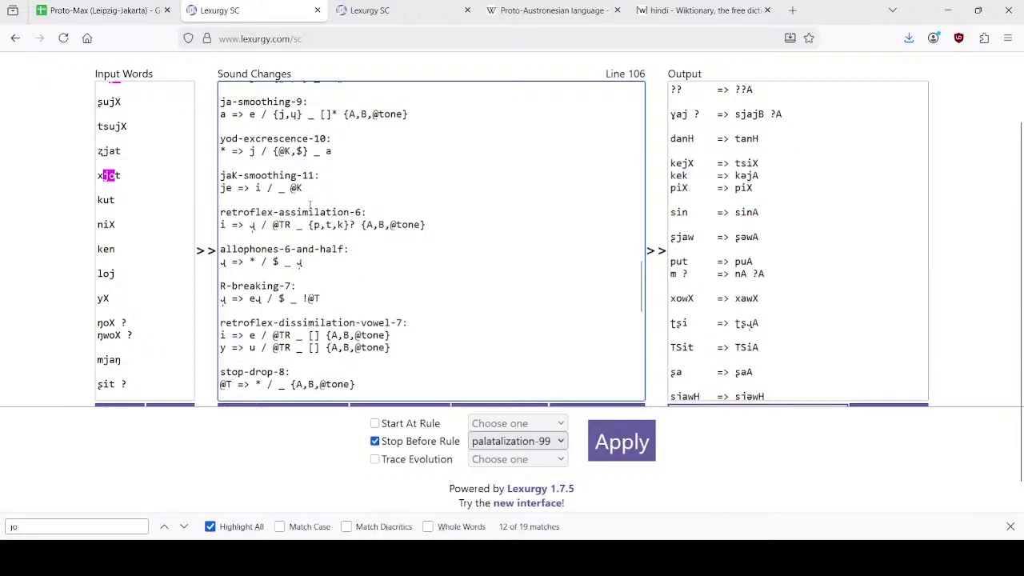
scroll(307, 336, up, 6)
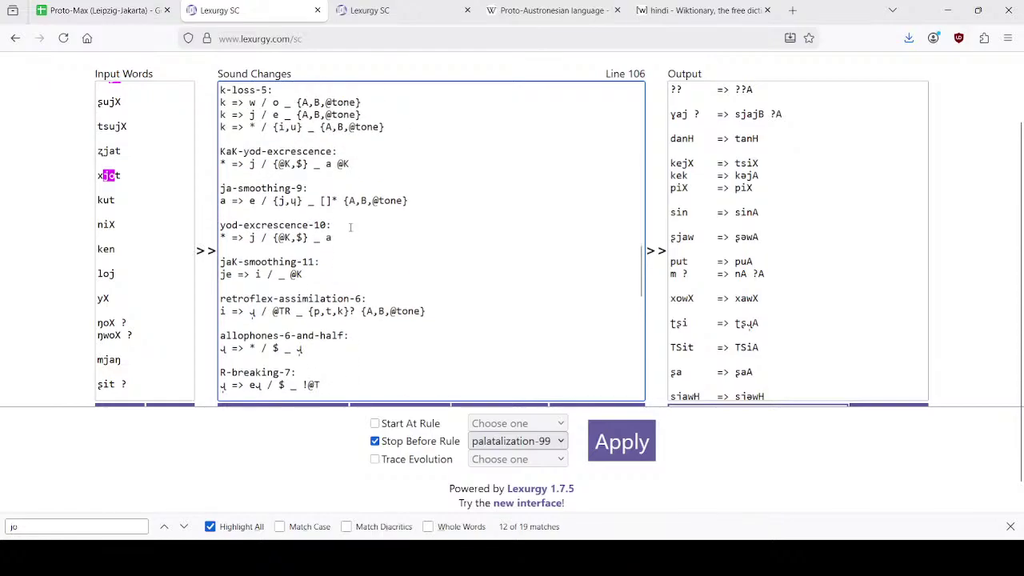
click(266, 237)
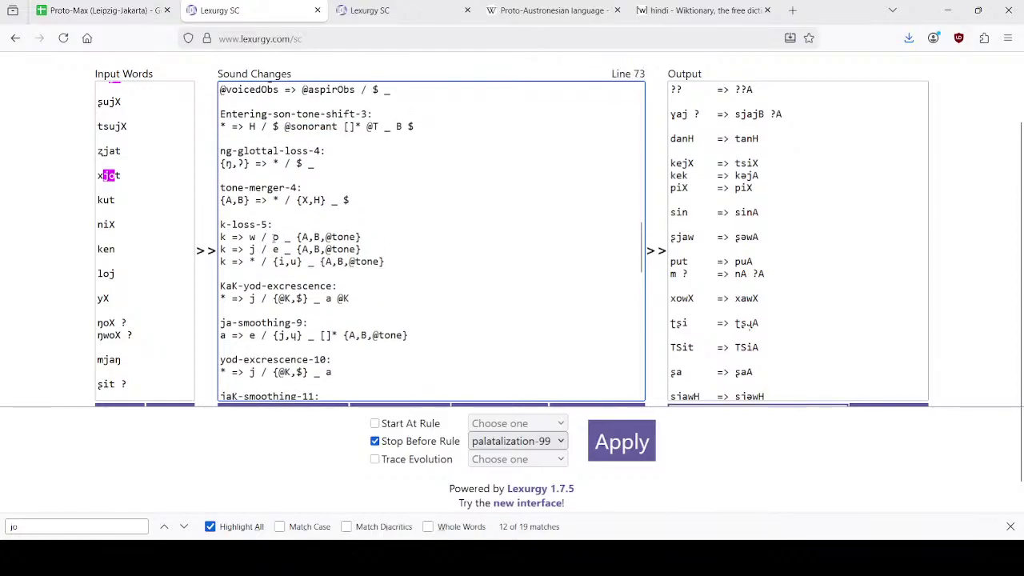
Step: Add the sound change "ɥ > j | _Vw" in cell I9 of the Harbin sound changes sheet, copying ɥ from G16
click(128, 9)
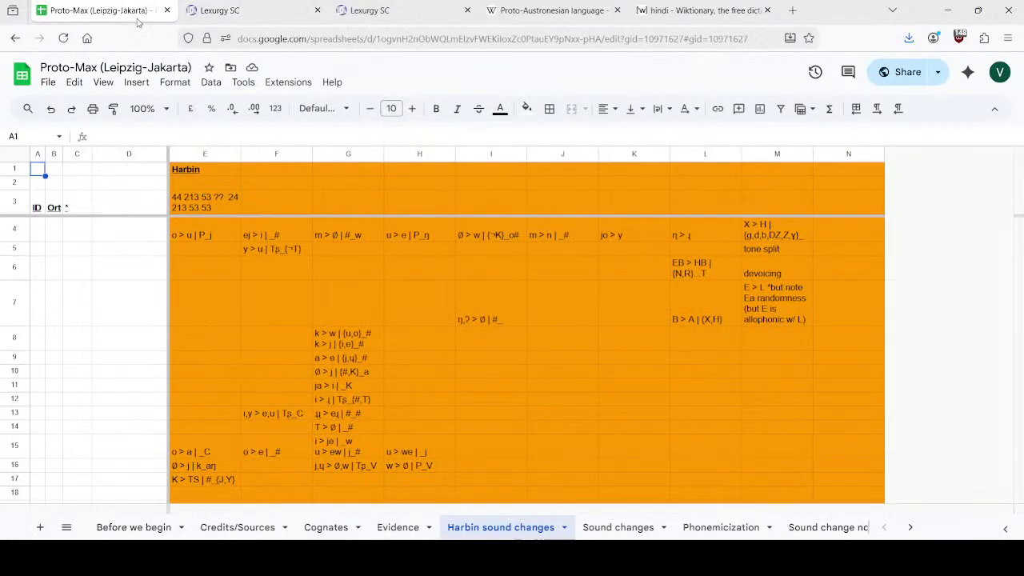
click(514, 361)
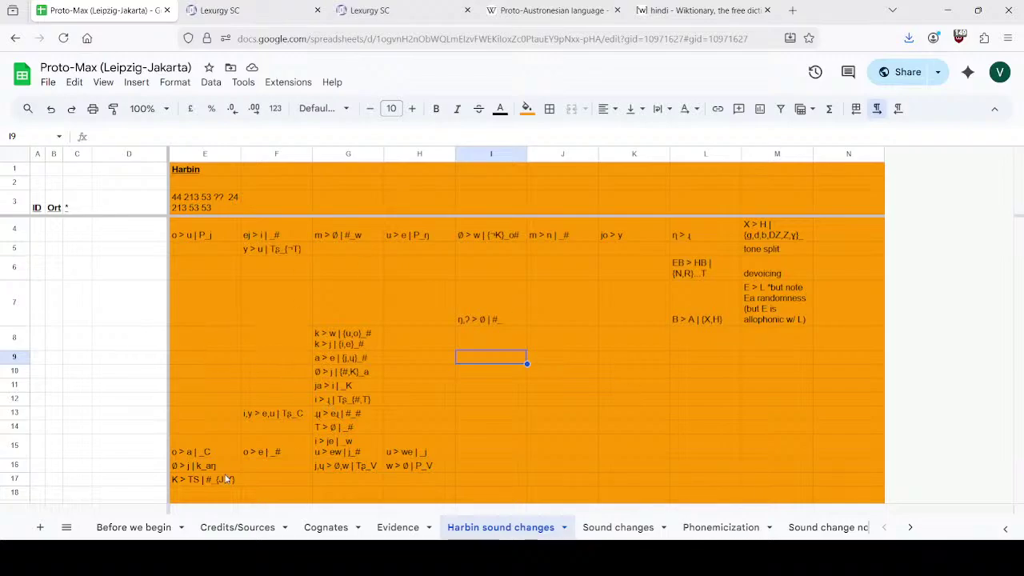
click(325, 473)
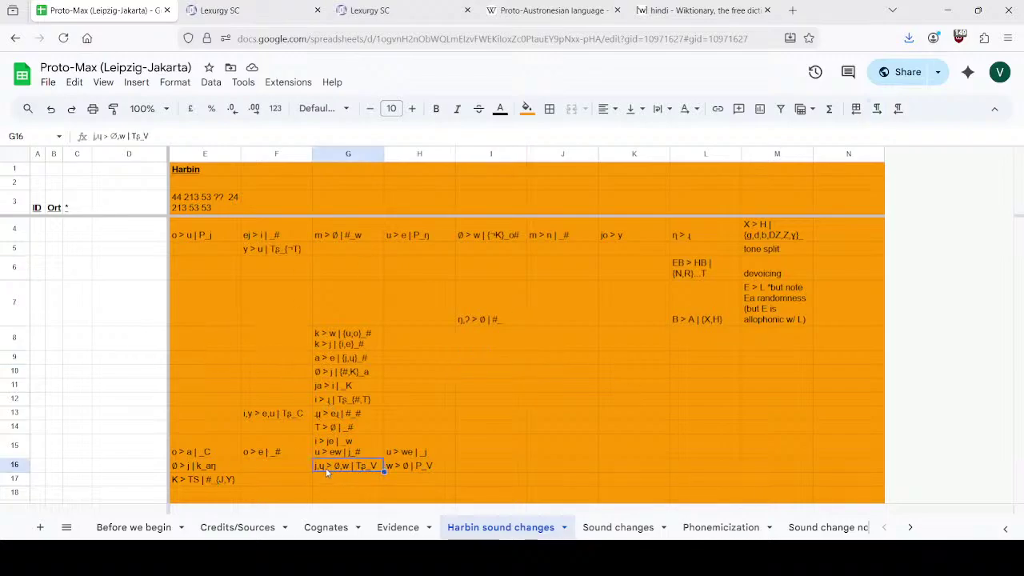
double_click(326, 473)
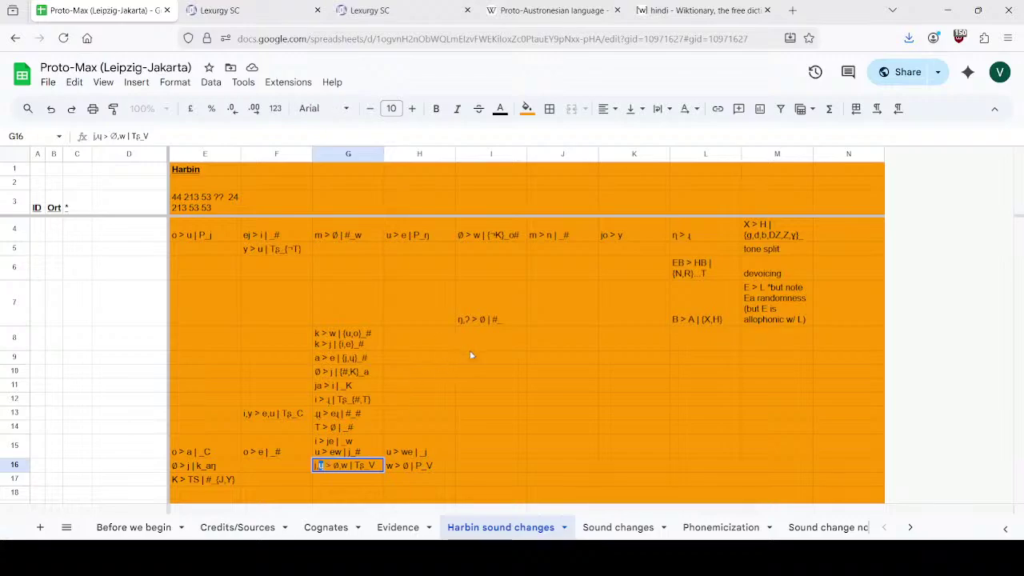
click(491, 362)
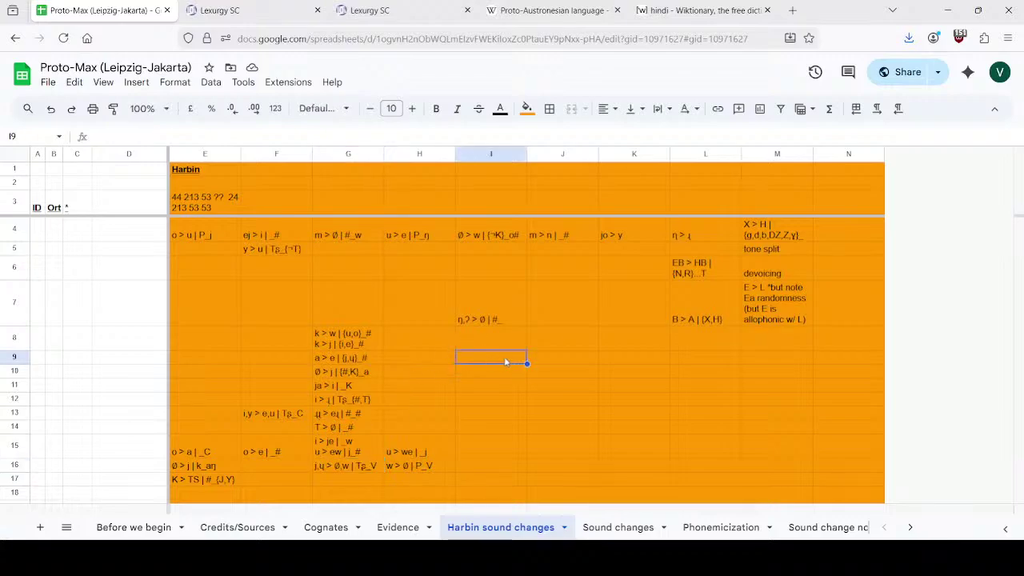
text(ɥ)
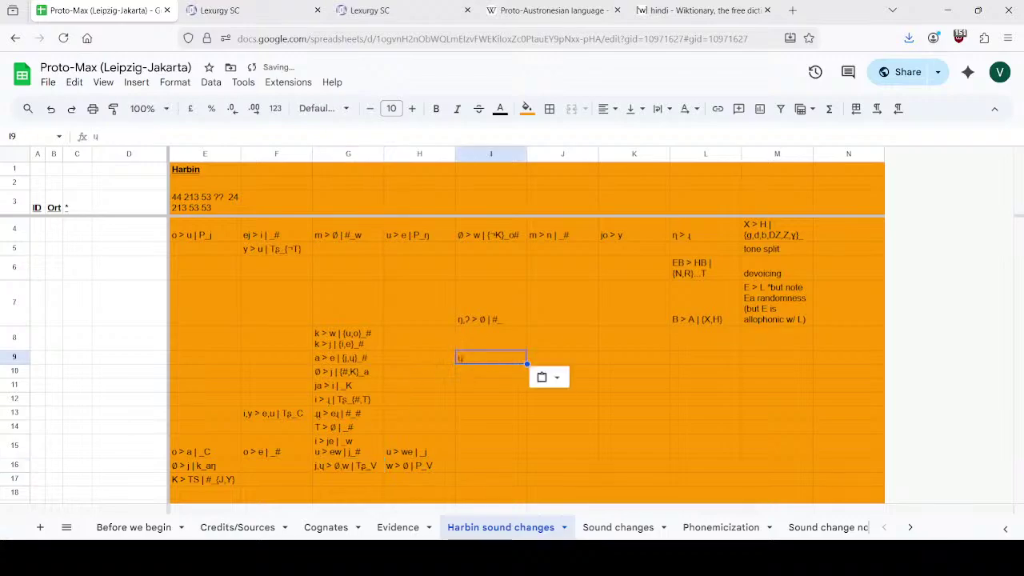
text(> j)
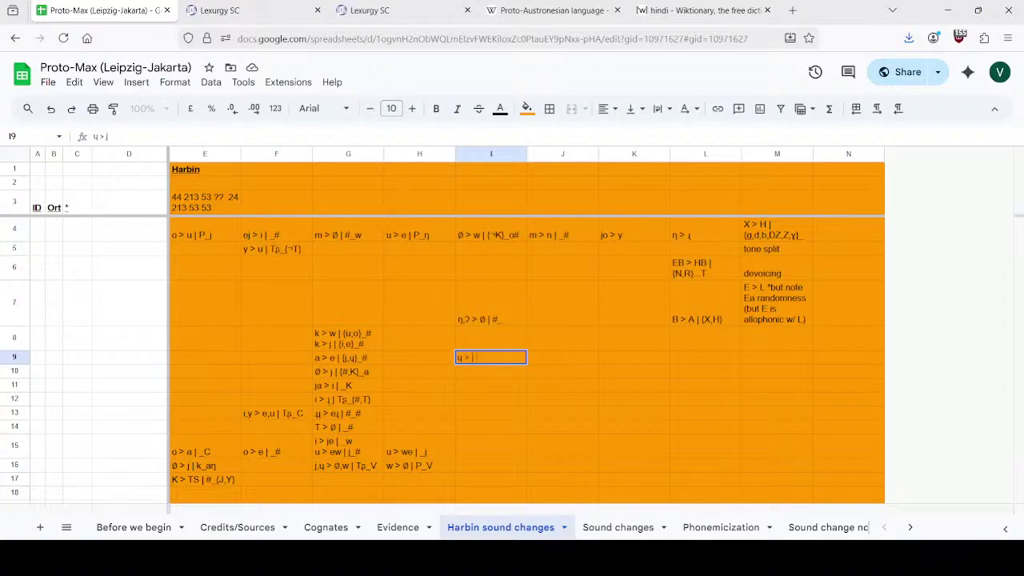
text(|)
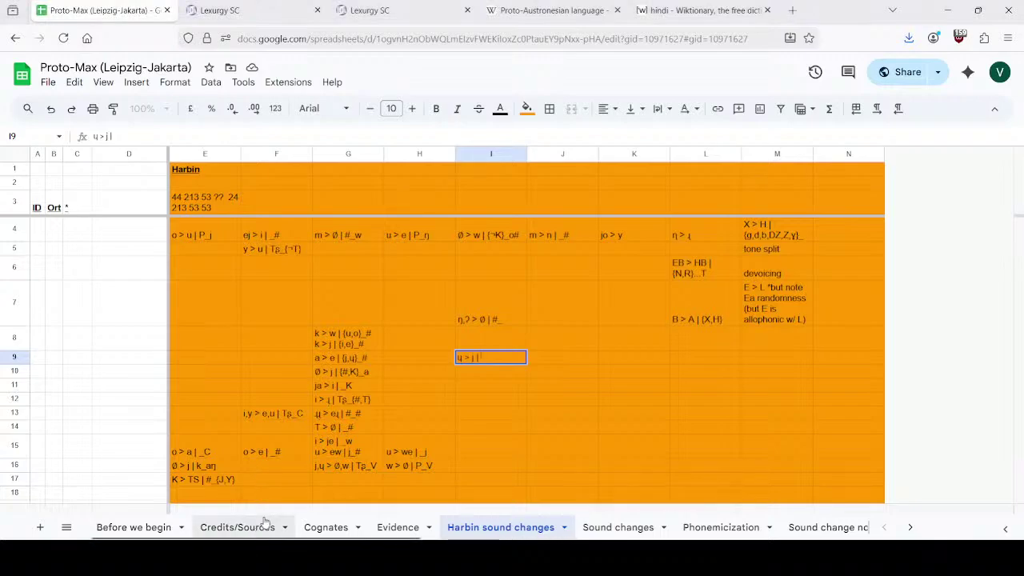
text(_)
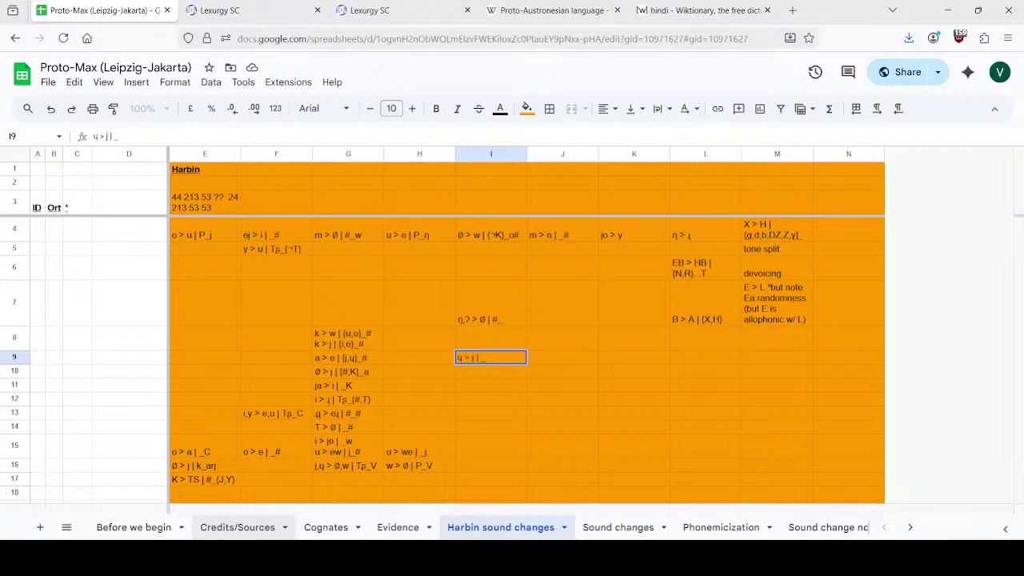
text(Vw)
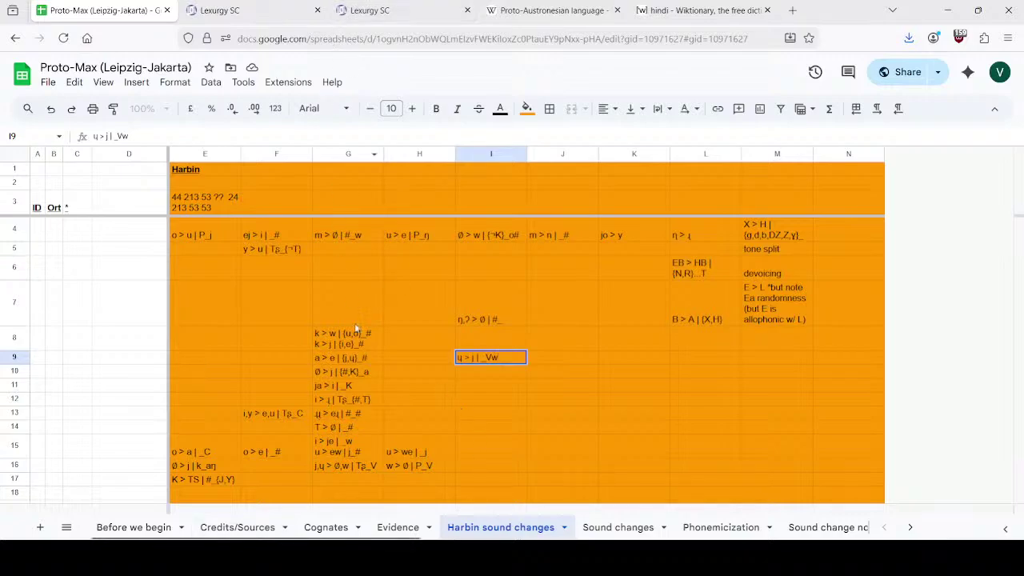
Step: Check the Lexurgy rules from k-loss-5 through stop-drop-8 against the Harbin sound changes sheet for where the new ɥ rule belongs
click(240, 11)
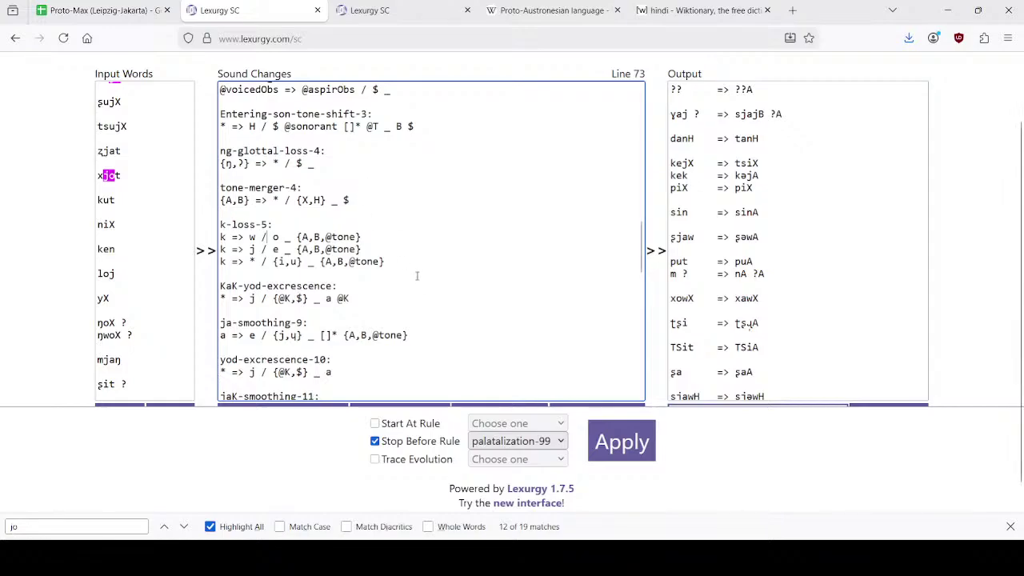
click(333, 288)
scroll(428, 268, down, 5)
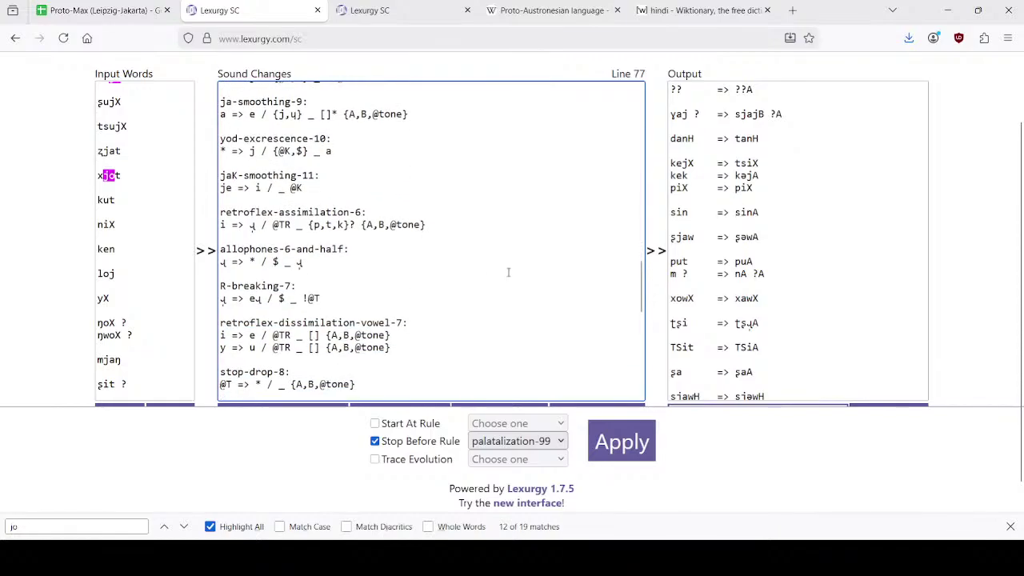
scroll(508, 263, up, 5)
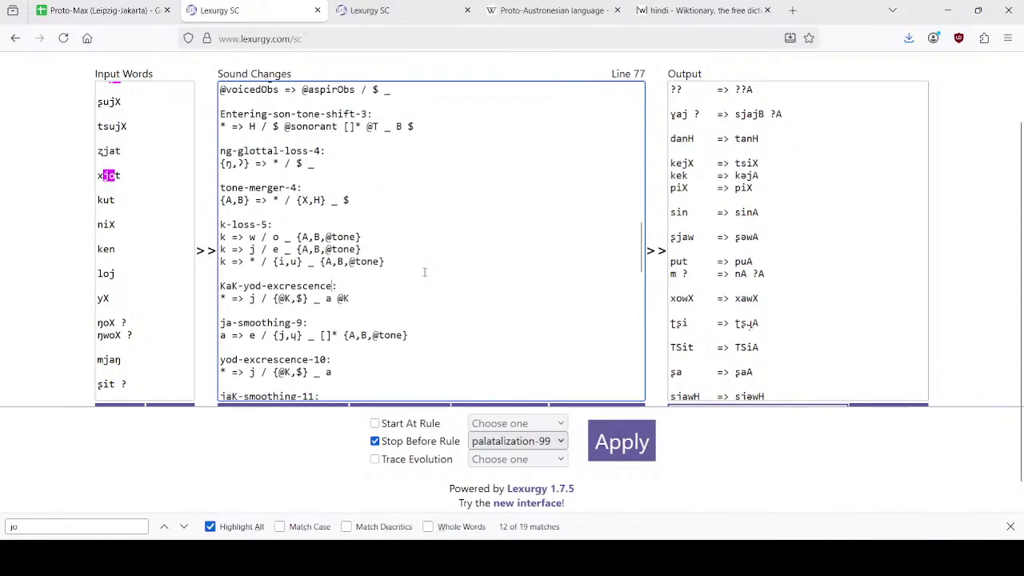
click(392, 5)
click(240, 10)
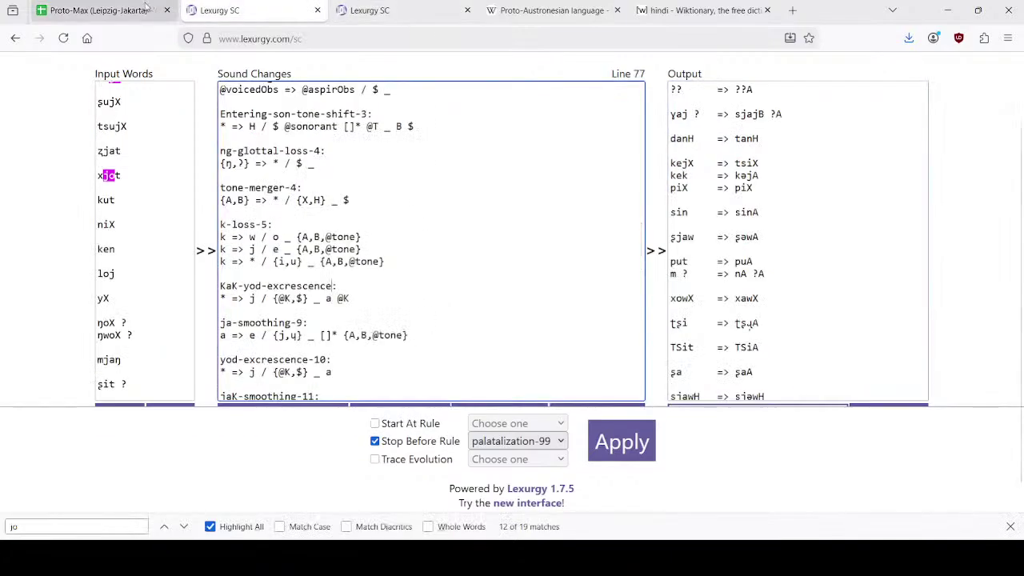
click(104, 9)
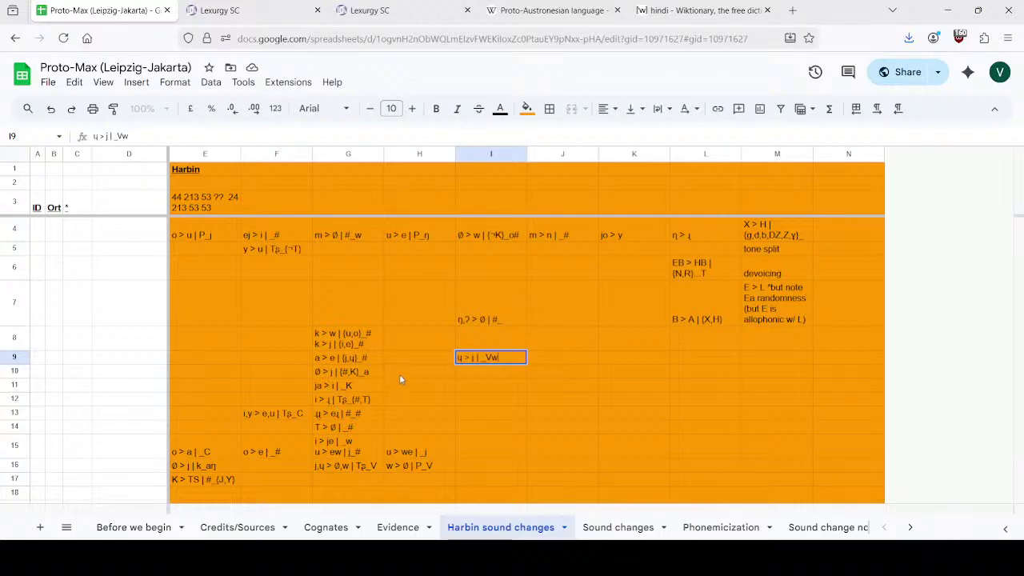
click(240, 10)
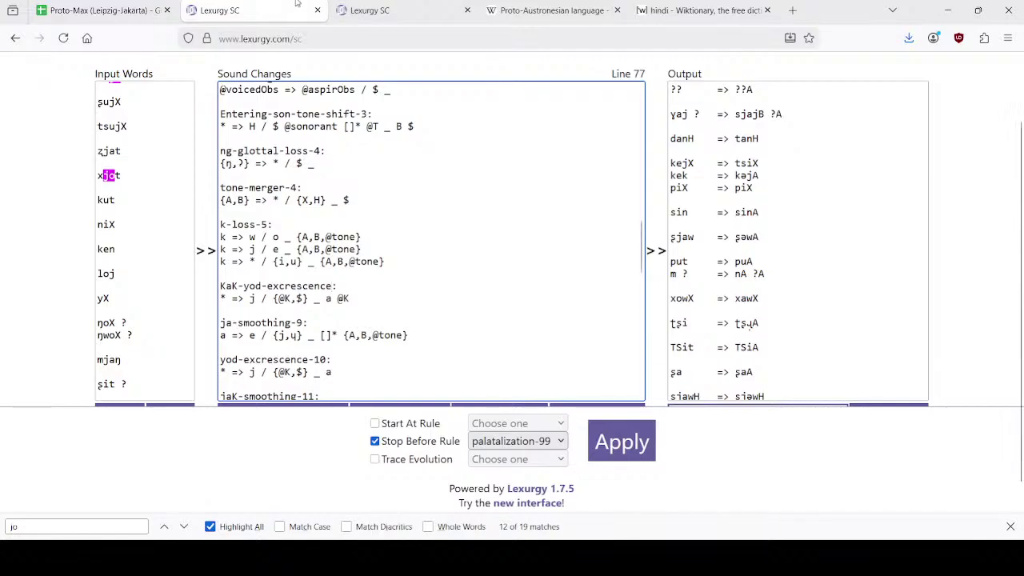
Step: Move the main Lexurgy tab into its own window beside the Proto-Max spreadsheet and close its find bar
middle_click(256, 4)
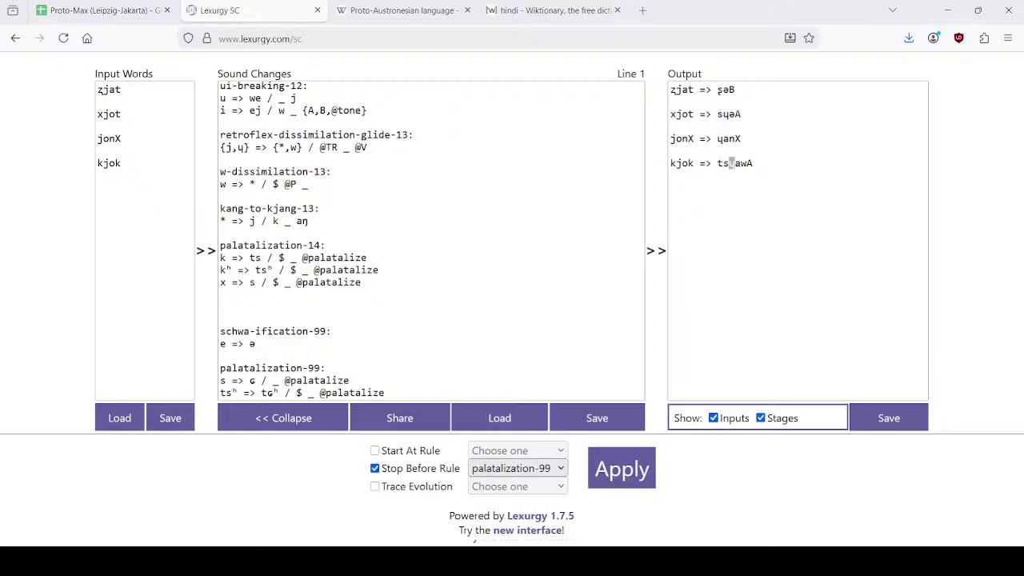
key(alt+Tab)
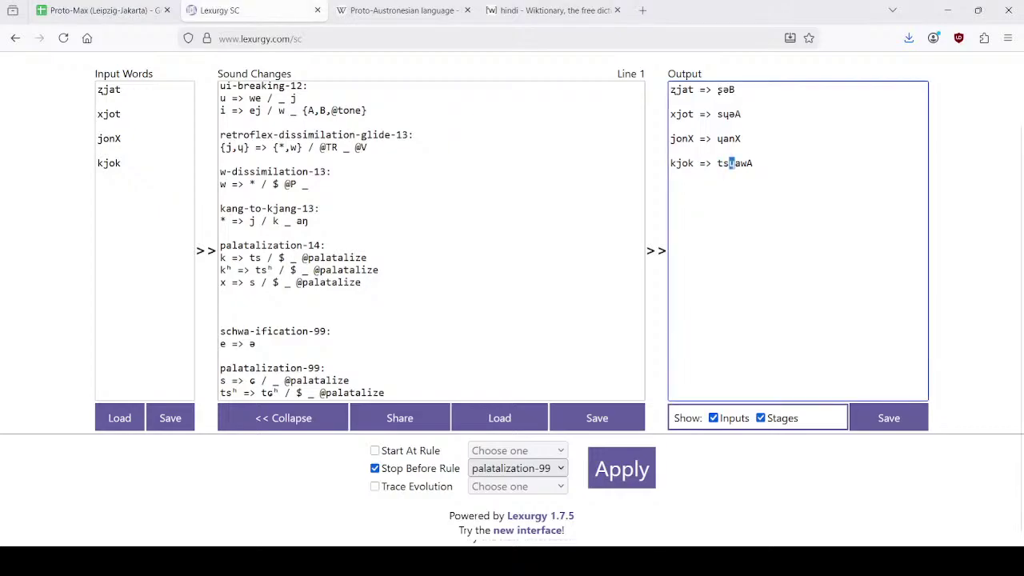
click(96, 10)
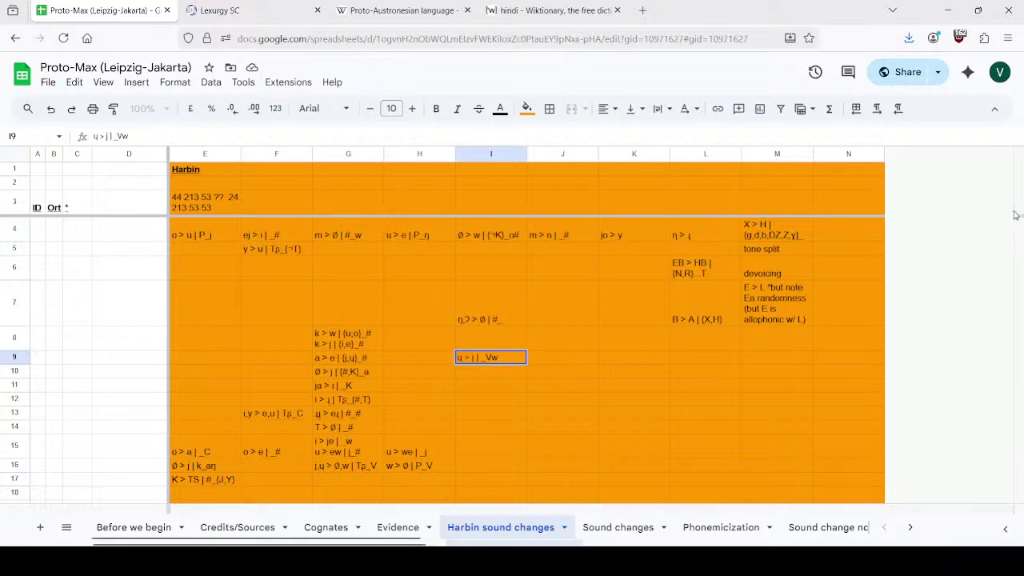
drag(759, 11, 517, 21)
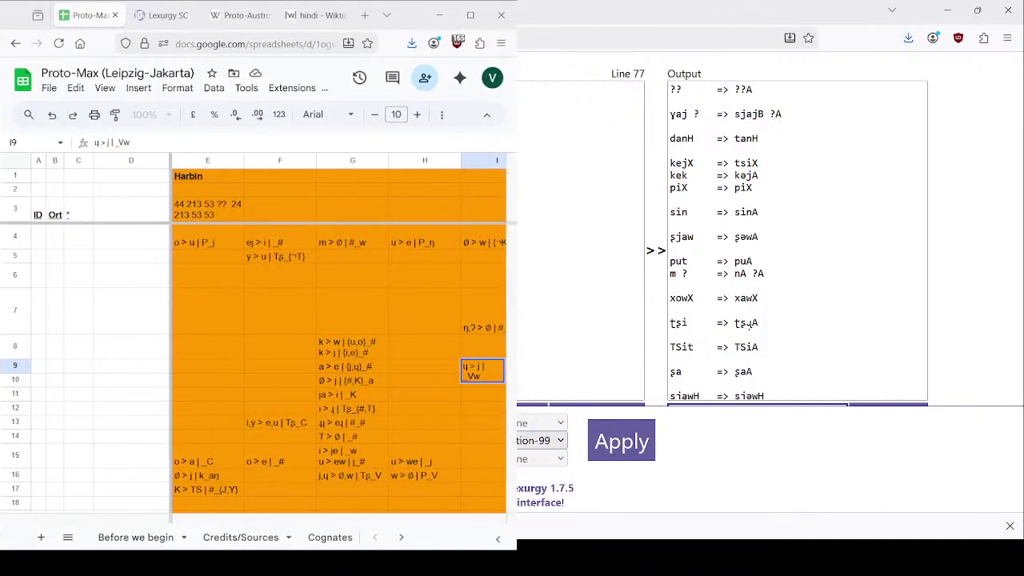
drag(654, 10, 1022, 144)
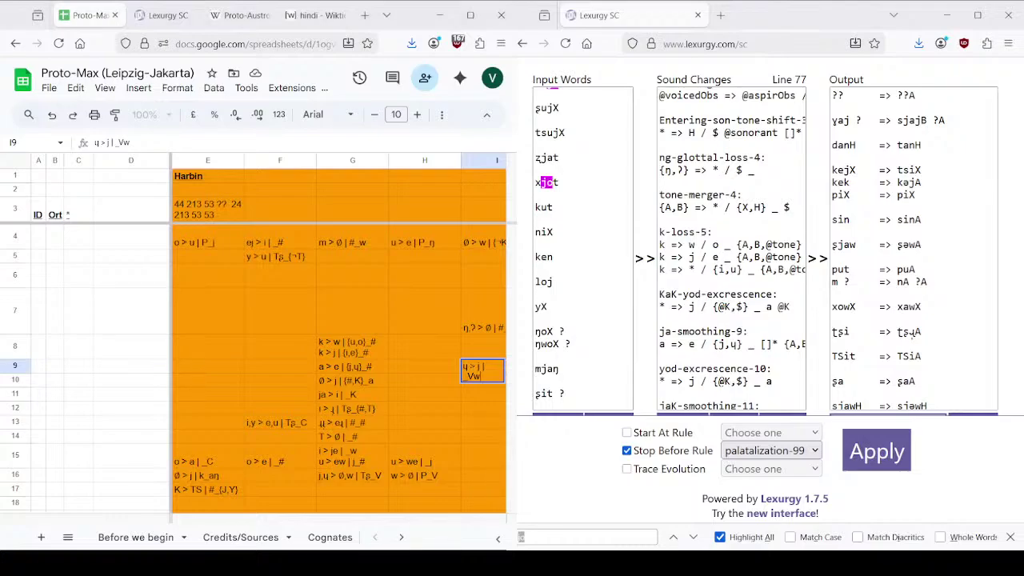
click(1010, 536)
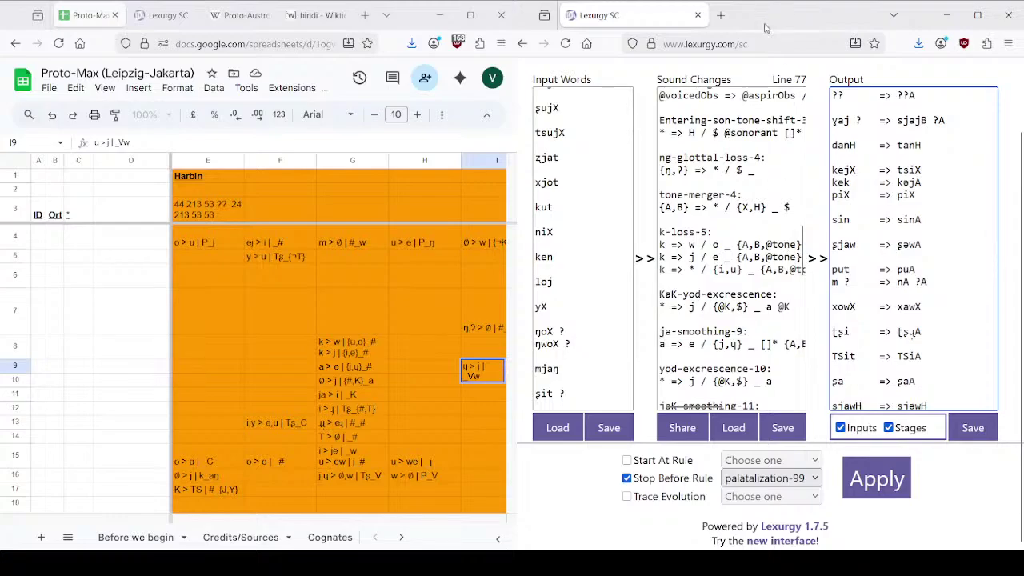
Step: Widen and shift the Lexurgy window so its full Sound Changes rules are readable next to the spreadsheet
drag(765, 28, 765, 29)
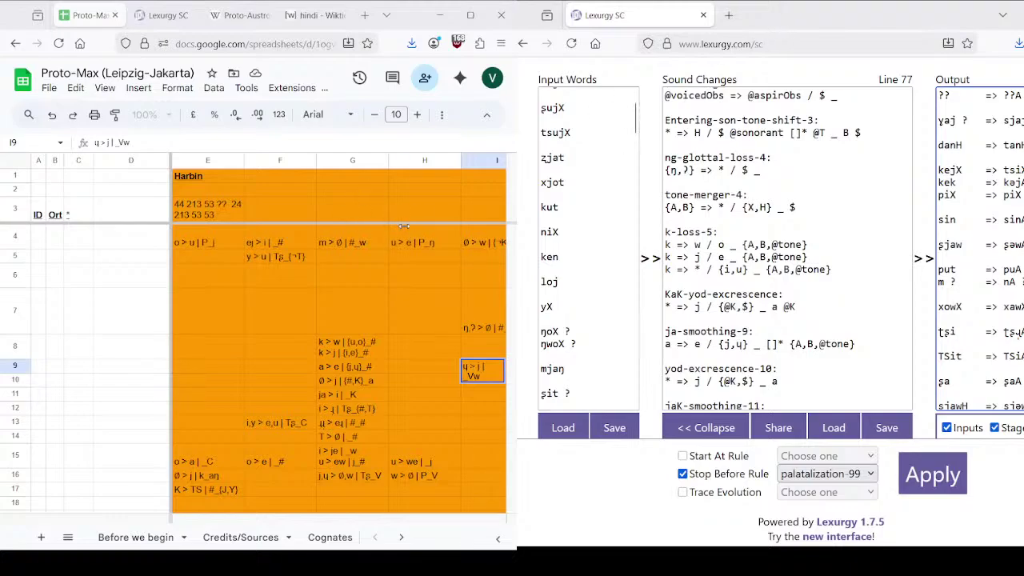
click(365, 224)
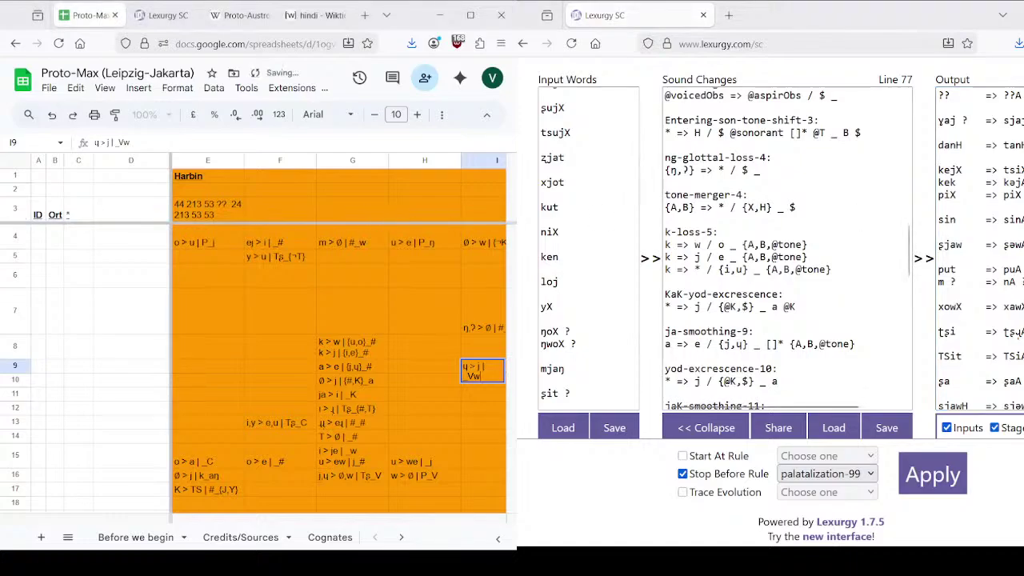
click(870, 27)
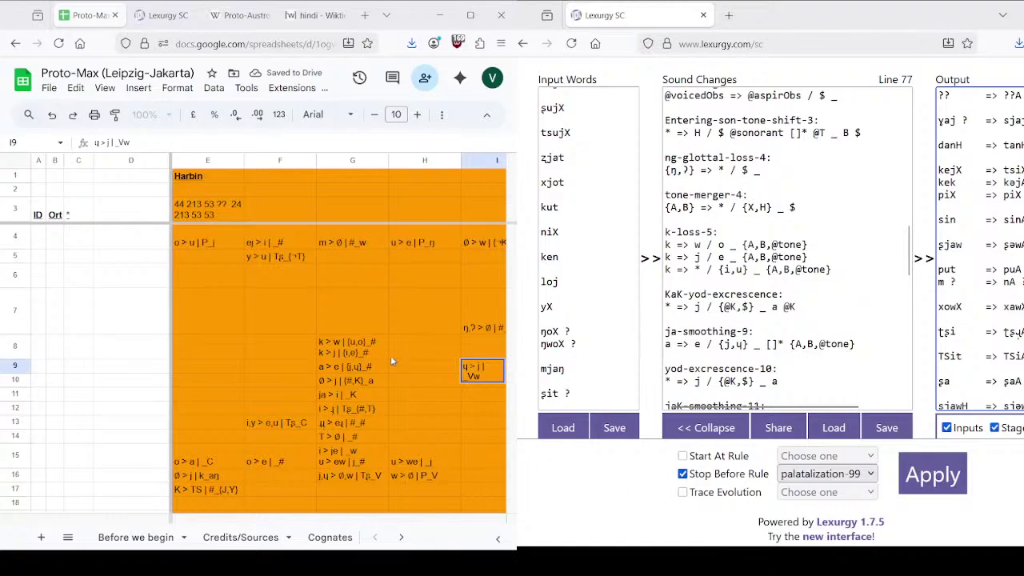
drag(389, 354, 184, 357)
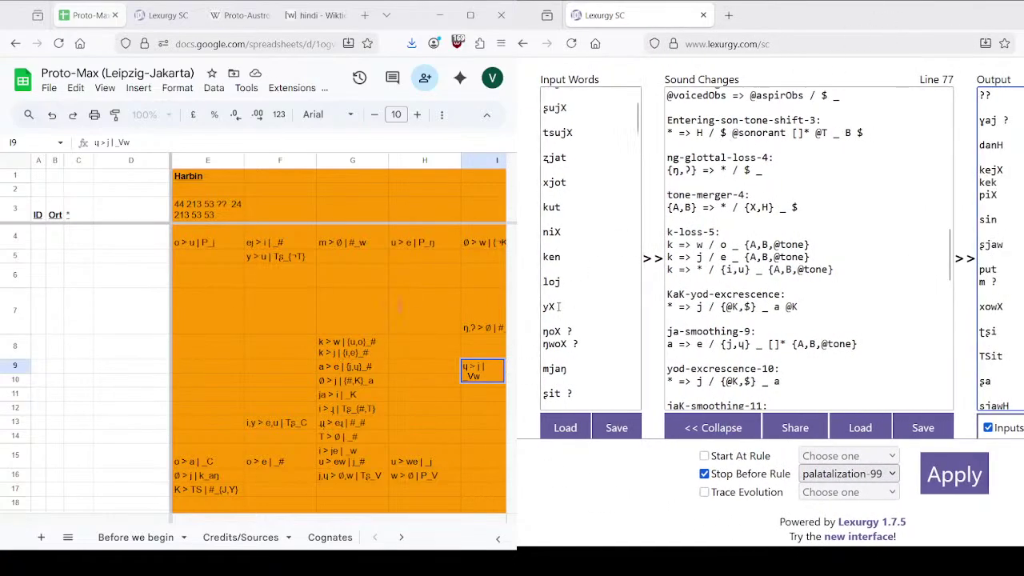
drag(346, 305, 144, 308)
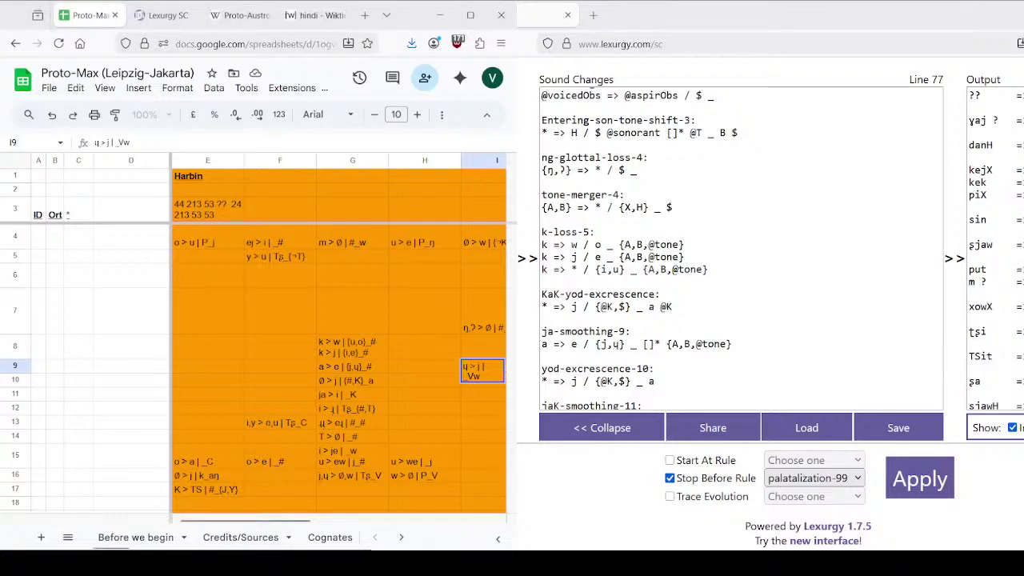
Step: Try moving the frozen-column boundary to before column D and narrowing column D, undoing each change
click(99, 381)
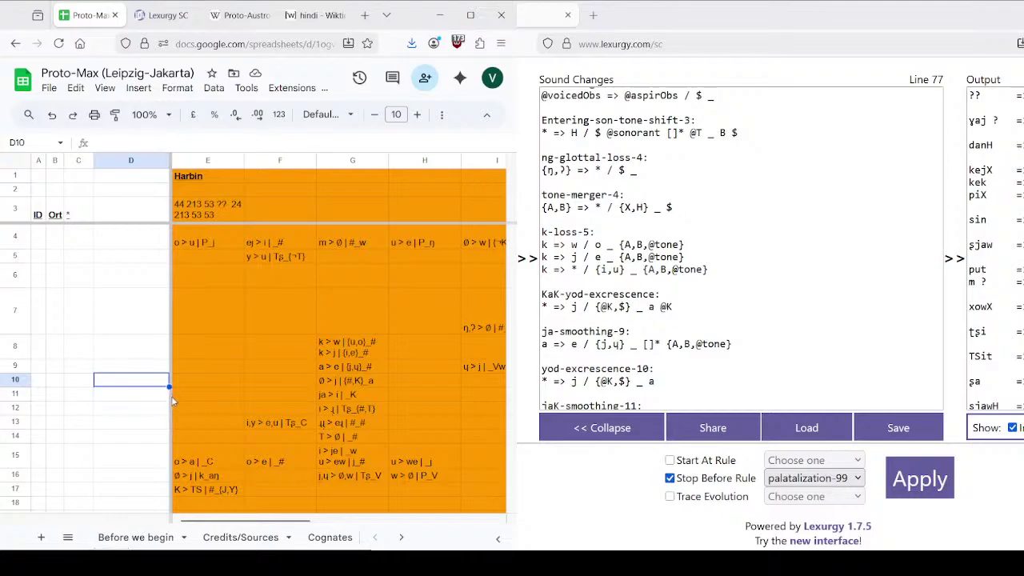
drag(173, 402, 129, 398)
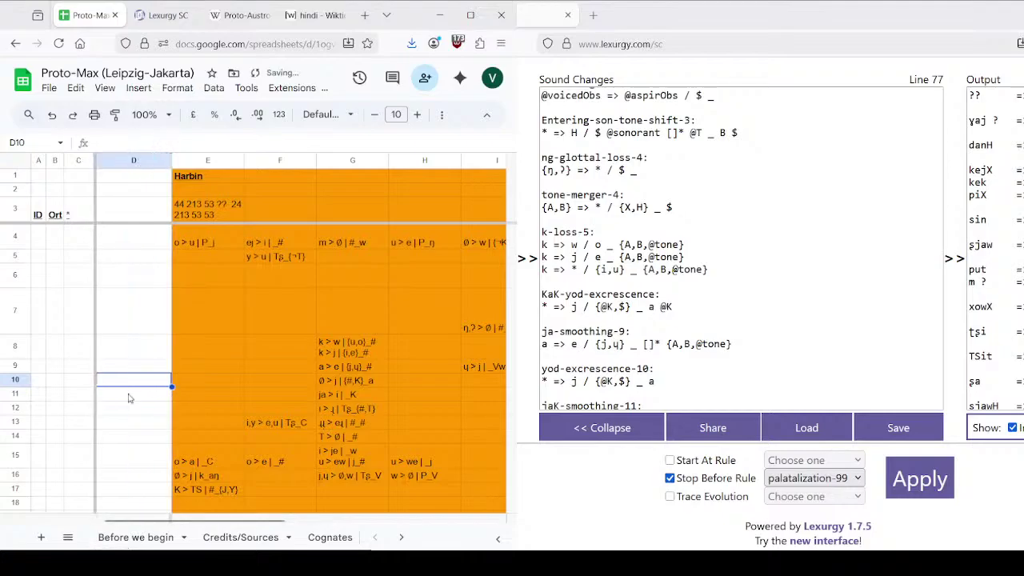
key(ctrl+z)
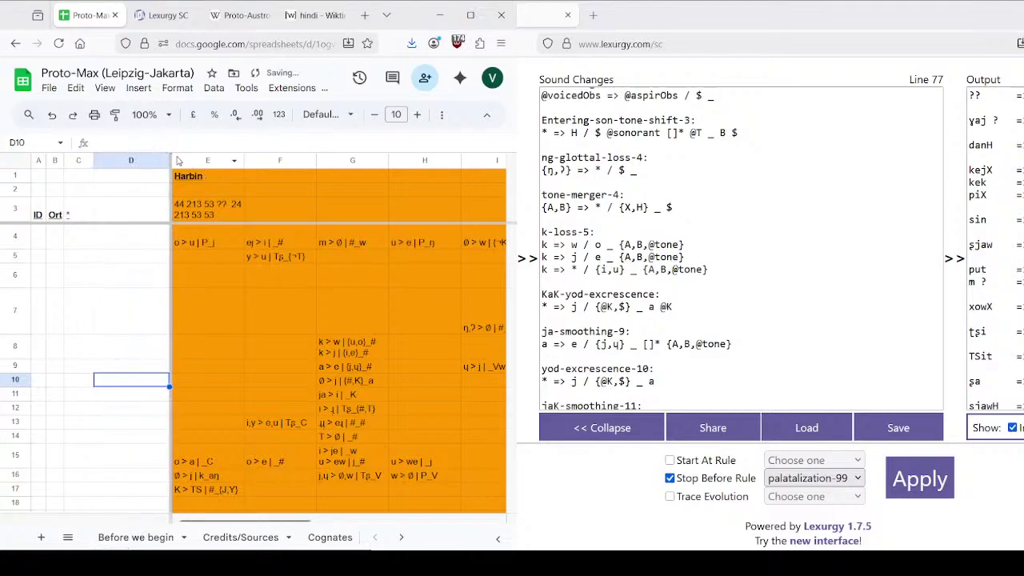
drag(169, 160, 131, 160)
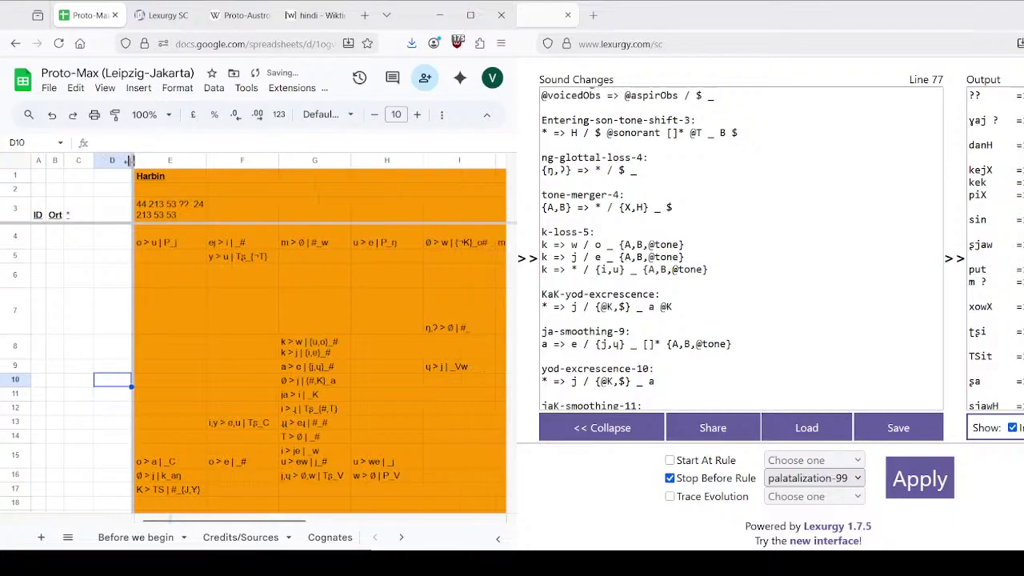
key(ctrl+z)
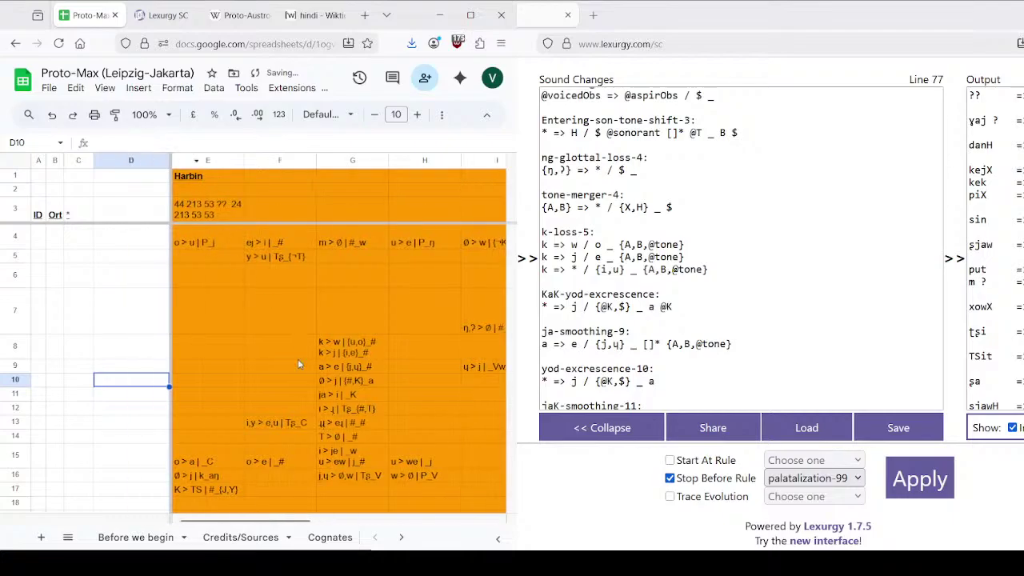
Step: Compare the k-loss-5 rule and its neighbours in Lexurgy with the k changes in cell G8 of the Harbin sheet
scroll(664, 233, up, 1)
scroll(664, 233, up, 1)
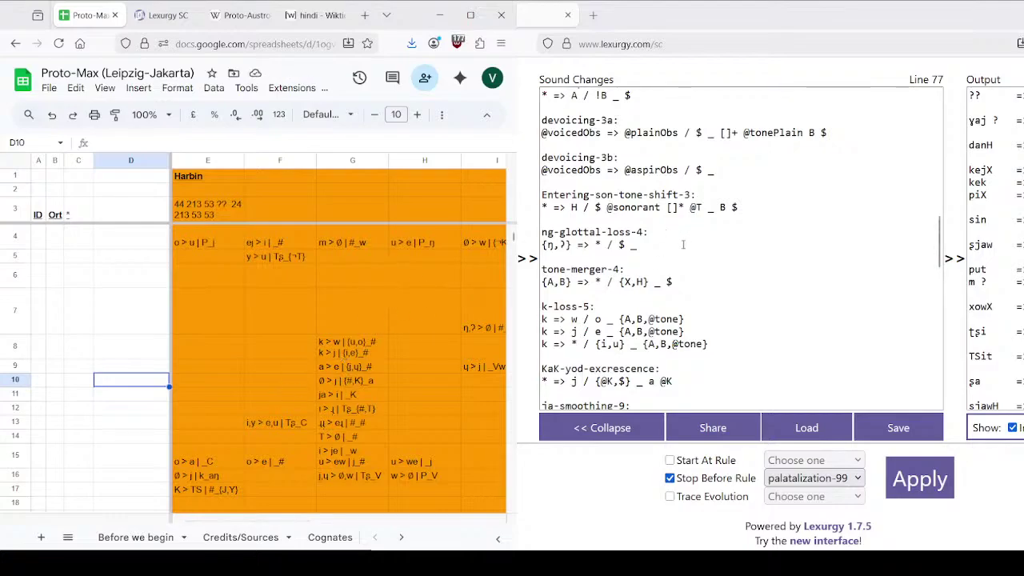
scroll(675, 237, down, 3)
scroll(674, 237, down, 1)
scroll(674, 237, up, 2)
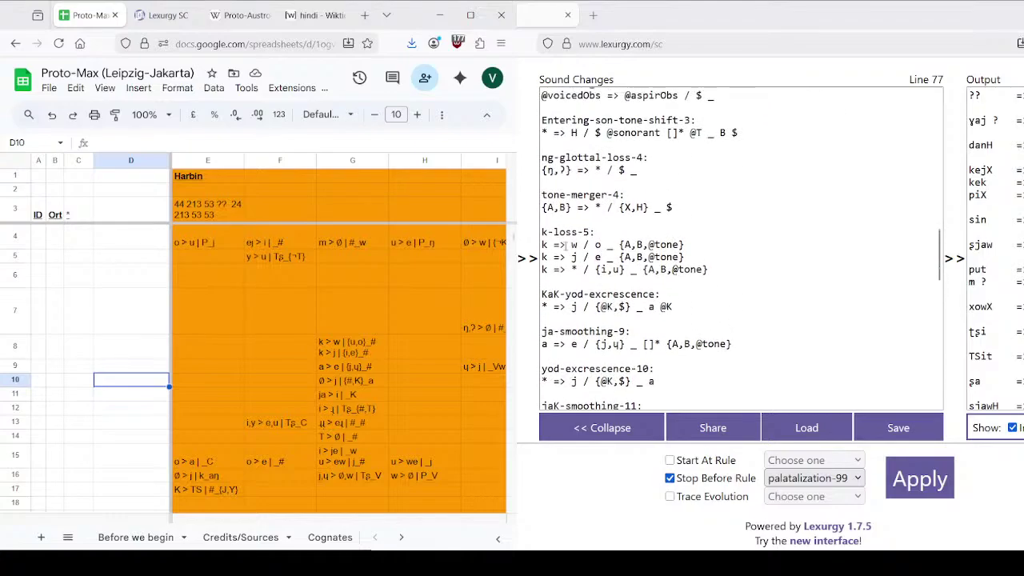
click(348, 347)
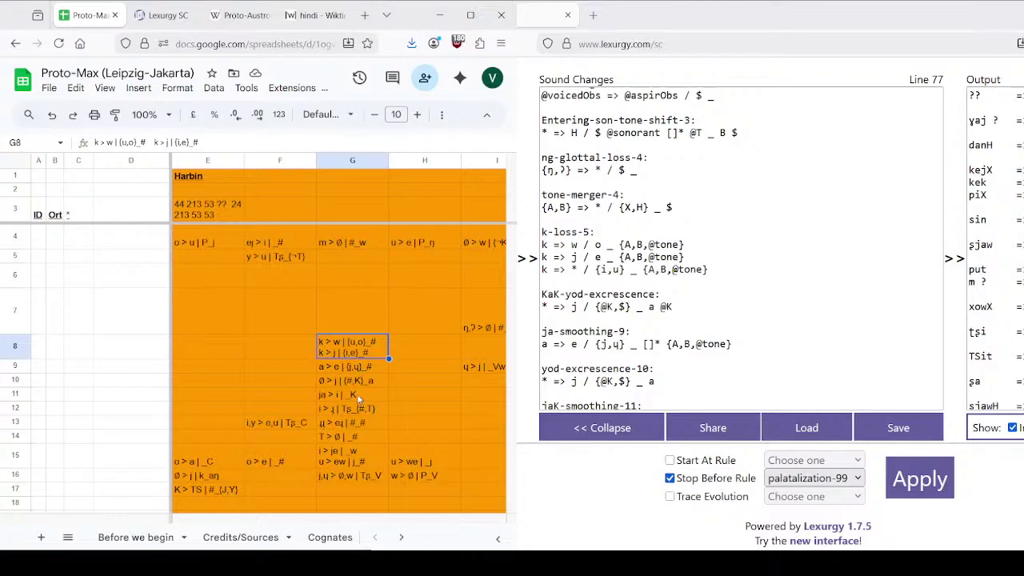
Step: Insert seven blank rows above row 9 of the Harbin sheet, below the k changes
drag(249, 520, 296, 525)
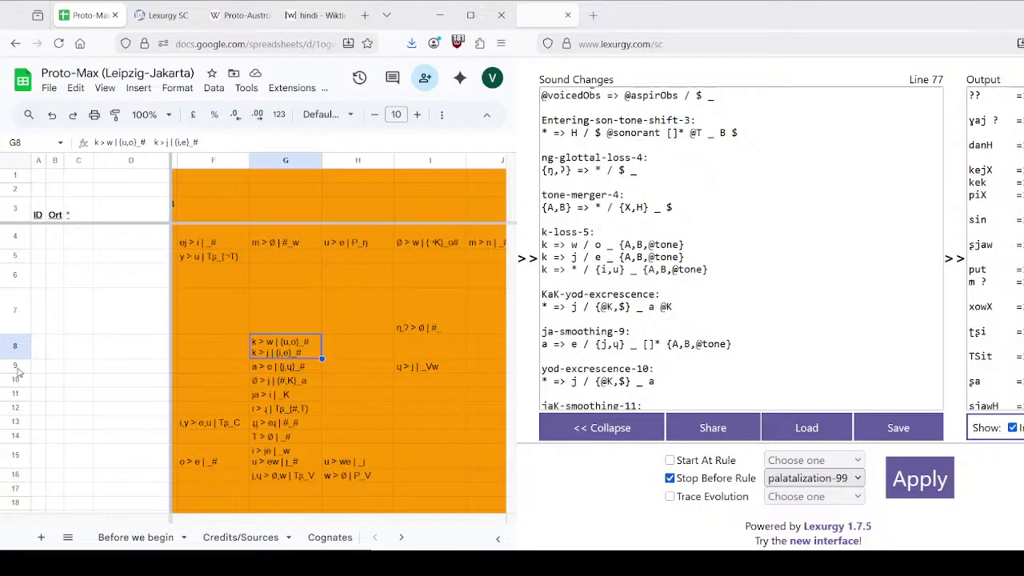
drag(18, 370, 18, 460)
right_click(17, 410)
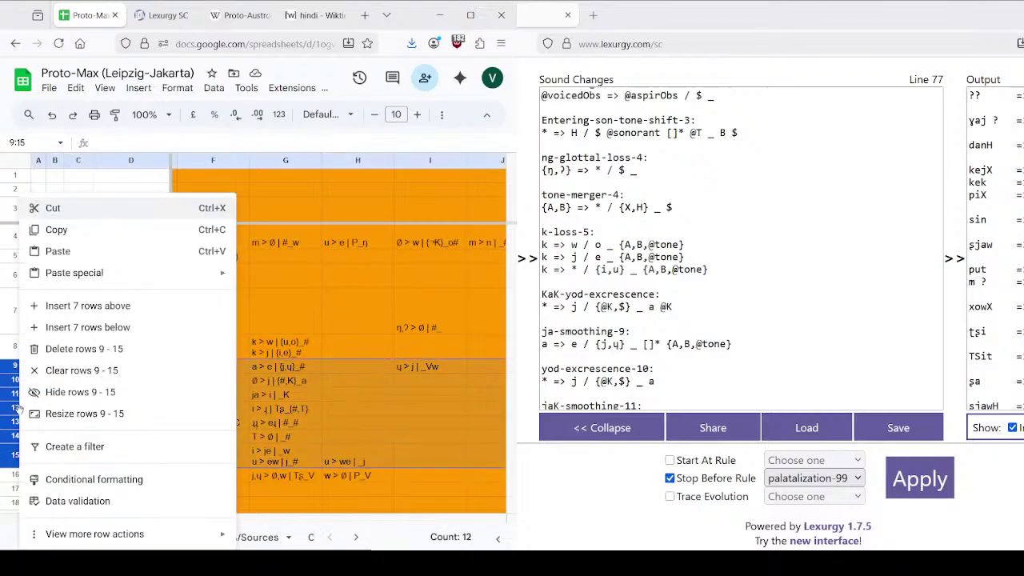
click(103, 306)
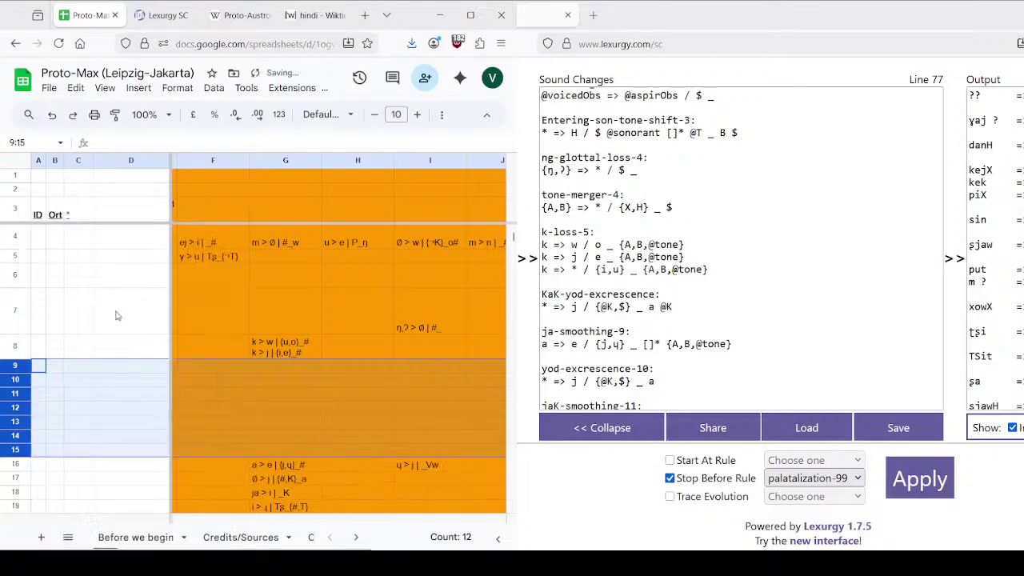
click(296, 368)
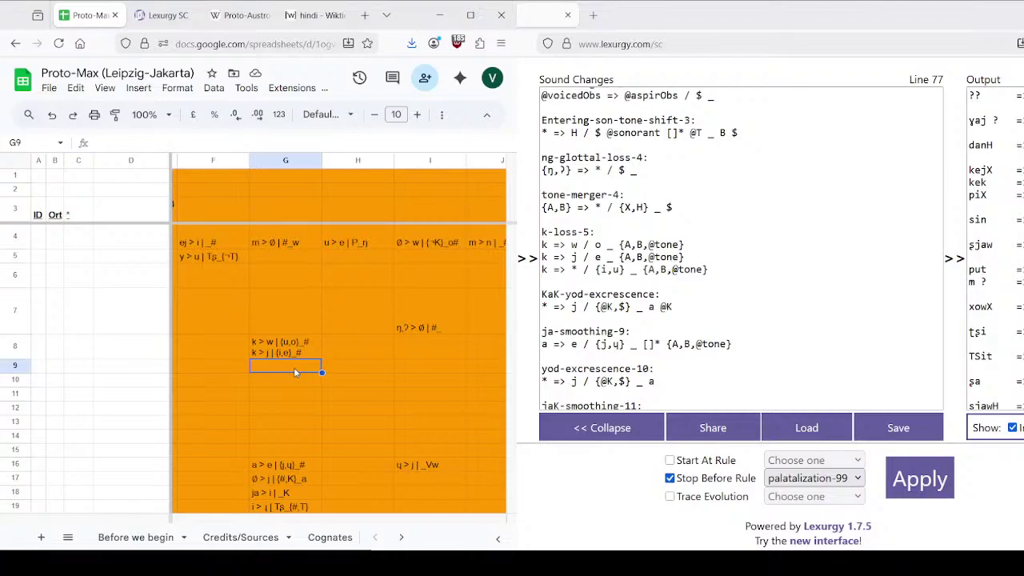
click(207, 370)
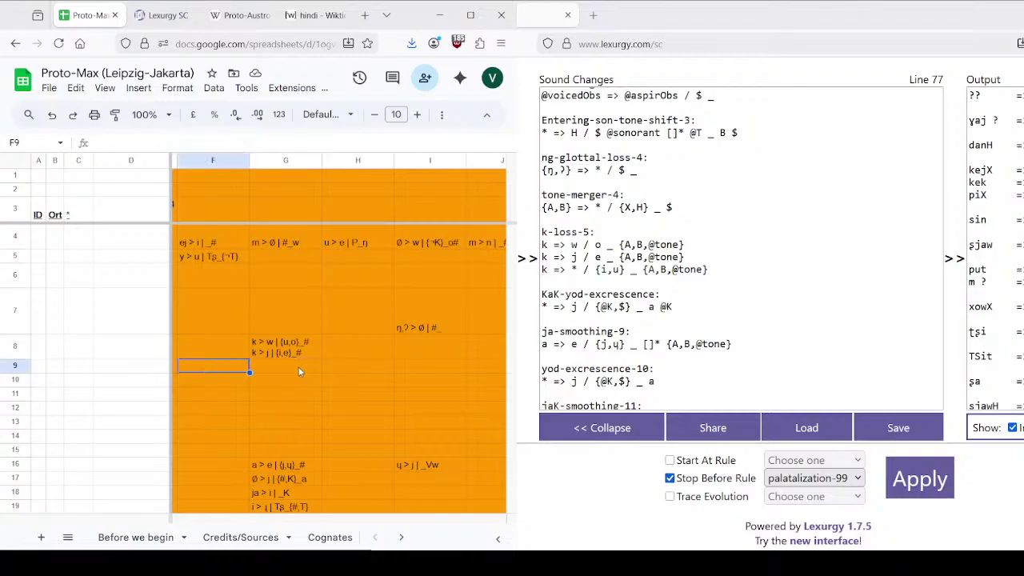
text(K)
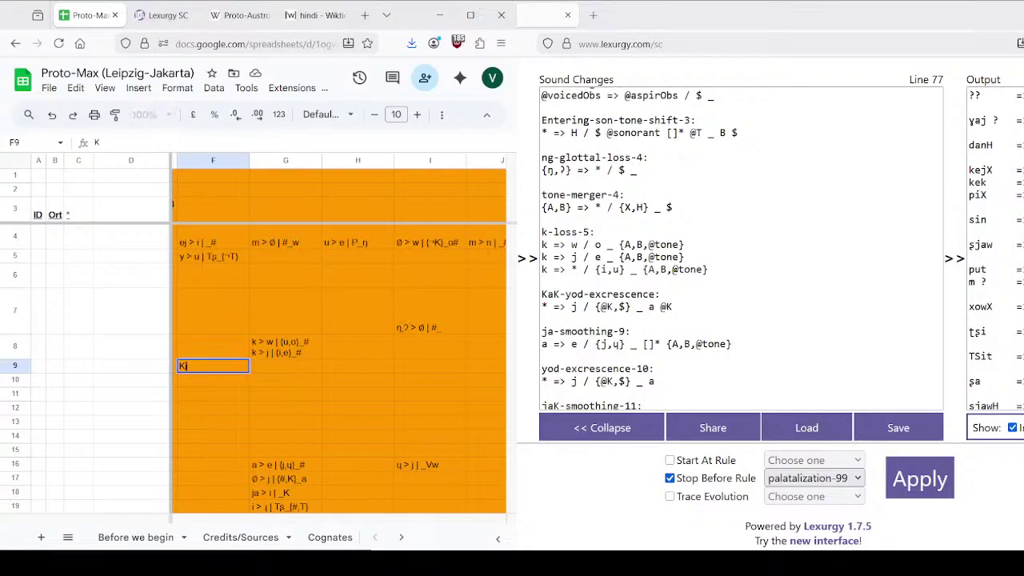
text(ja)
key(BackSpace)
key(BackSpace)
key(BackSpace)
key(Escape)
Step: Enter the yod-excrescence change Ø > j | {#,K}_aK in cell G9, reusing the rule from cell G17
click(285, 366)
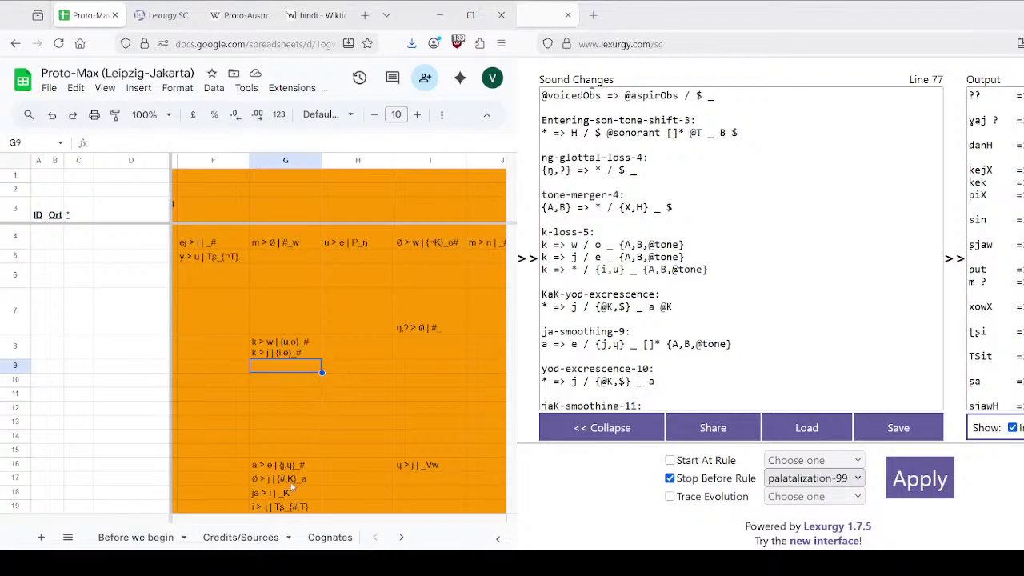
click(291, 482)
click(293, 368)
text(Ø > j | {#,K}_a)
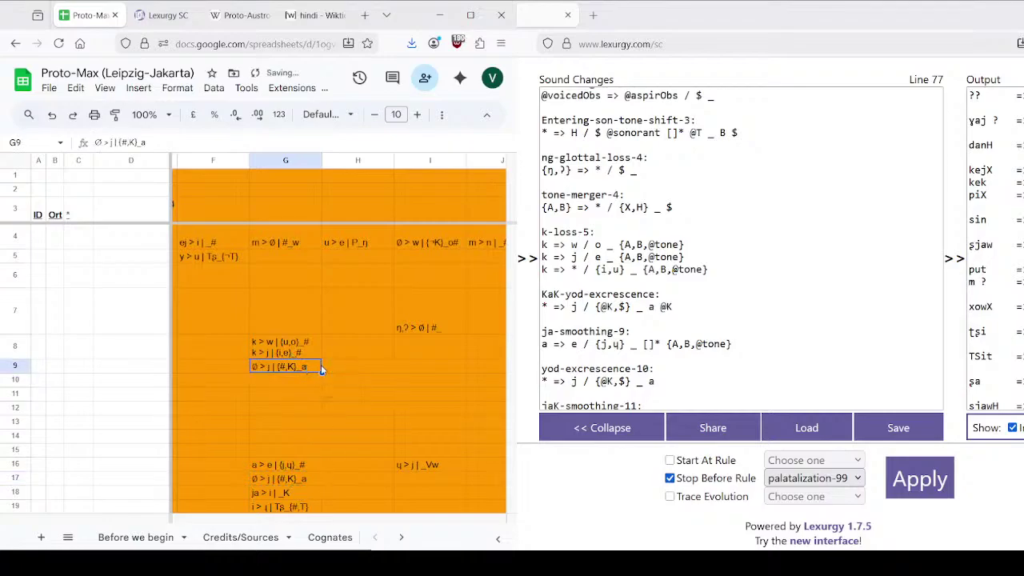
double_click(311, 365)
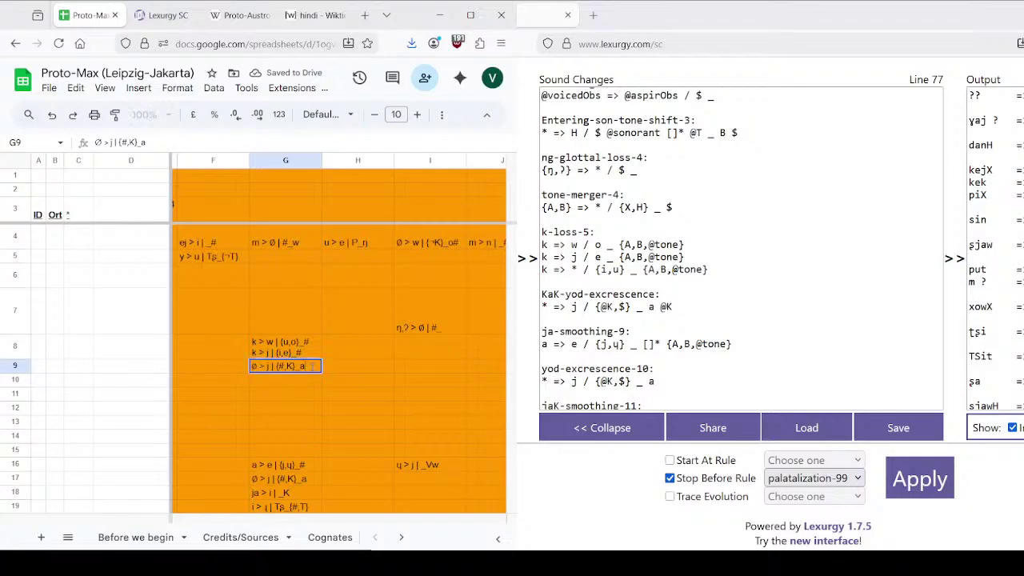
text(K)
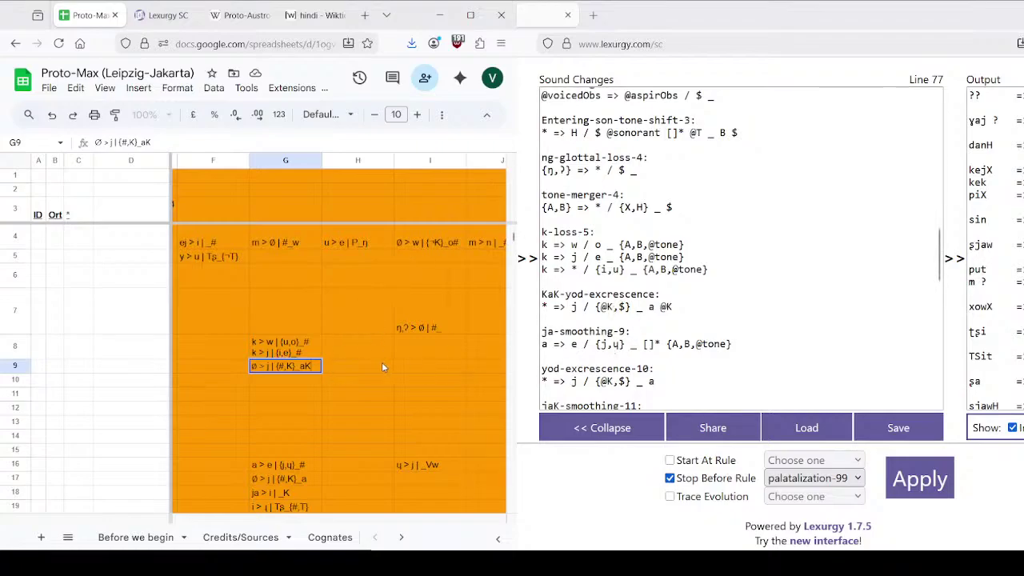
click(351, 408)
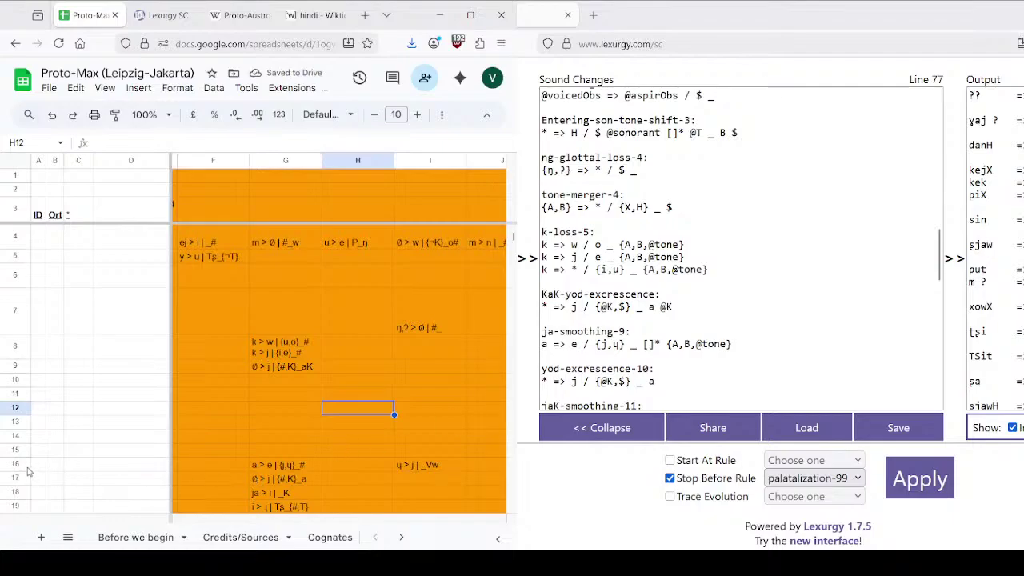
Step: Move the change a > e | {j,ɥ}_# from cell G16 to cell G10
click(258, 470)
double_click(304, 466)
key(ctrl+a)
key(ctrl+c)
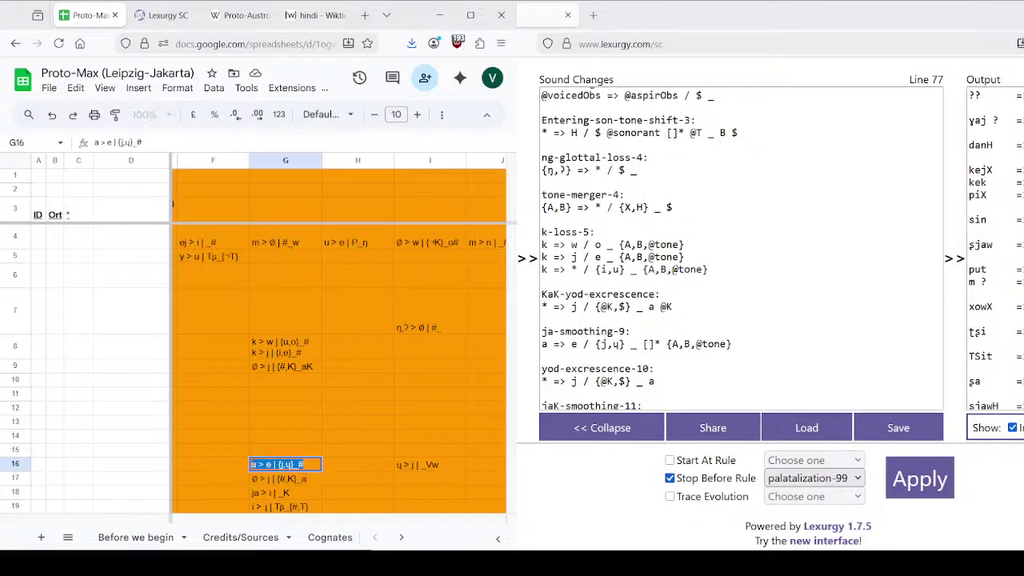
key(BackSpace)
click(284, 382)
double_click(285, 384)
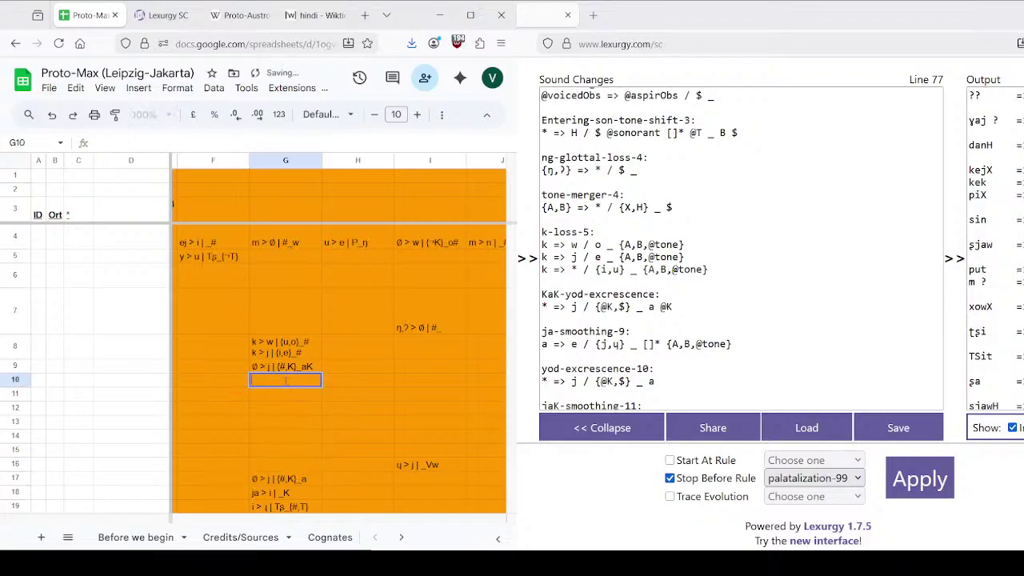
key(ctrl+v)
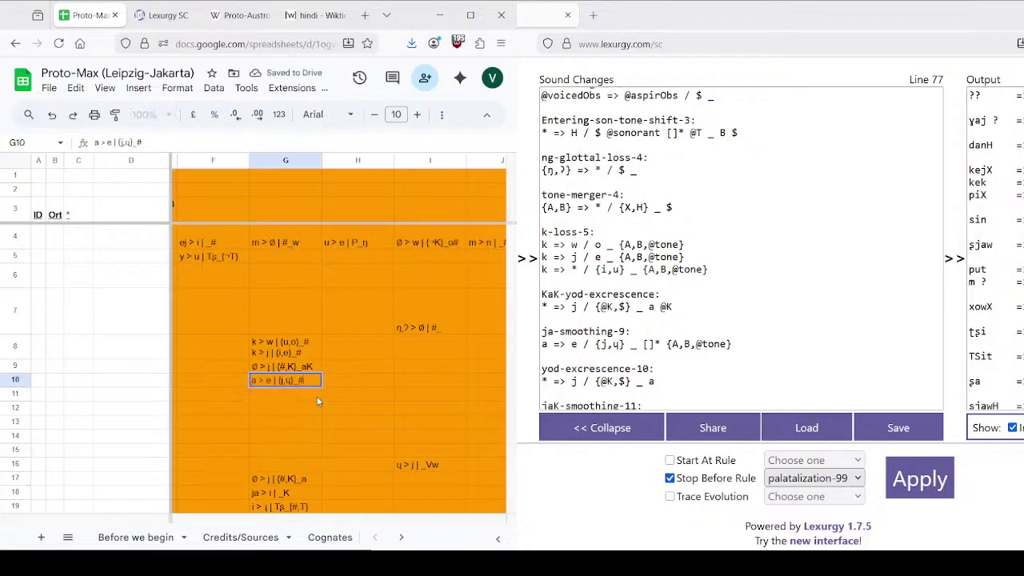
key(Return)
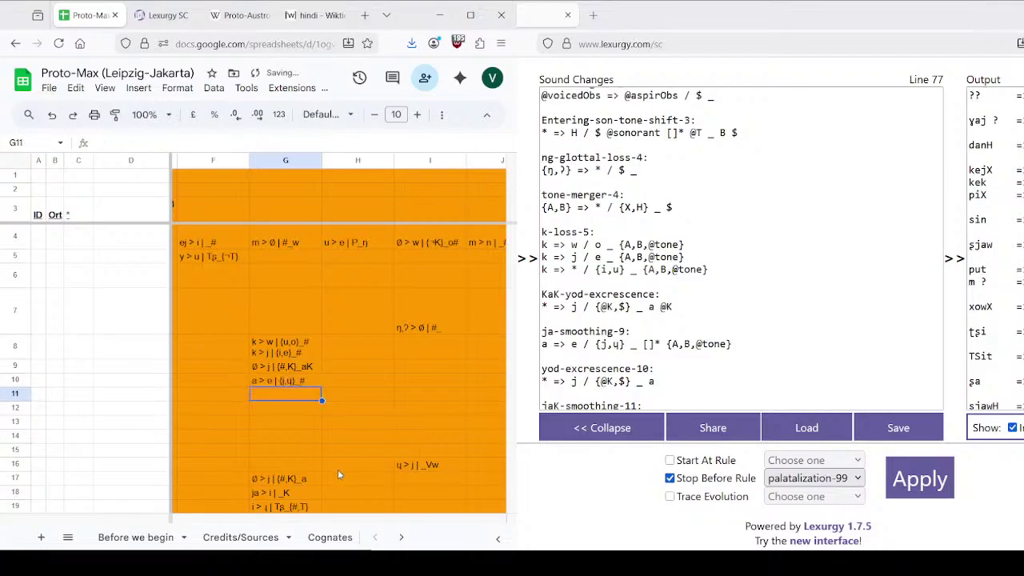
Step: Move the change Ø > j | {#,K}_a from cell G17 to cell G11
click(293, 480)
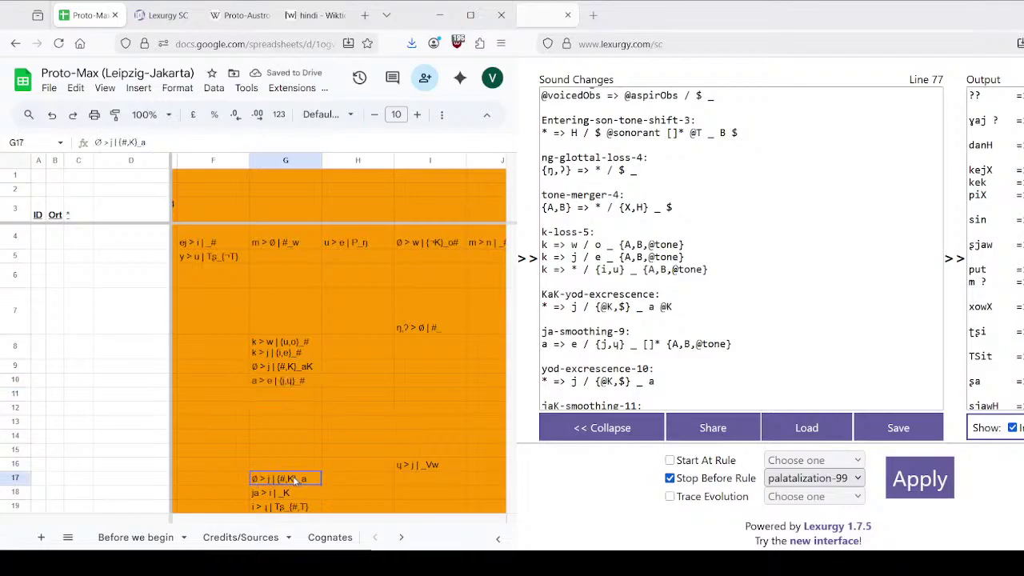
double_click(294, 478)
key(ctrl+a)
key(ctrl+c)
key(BackSpace)
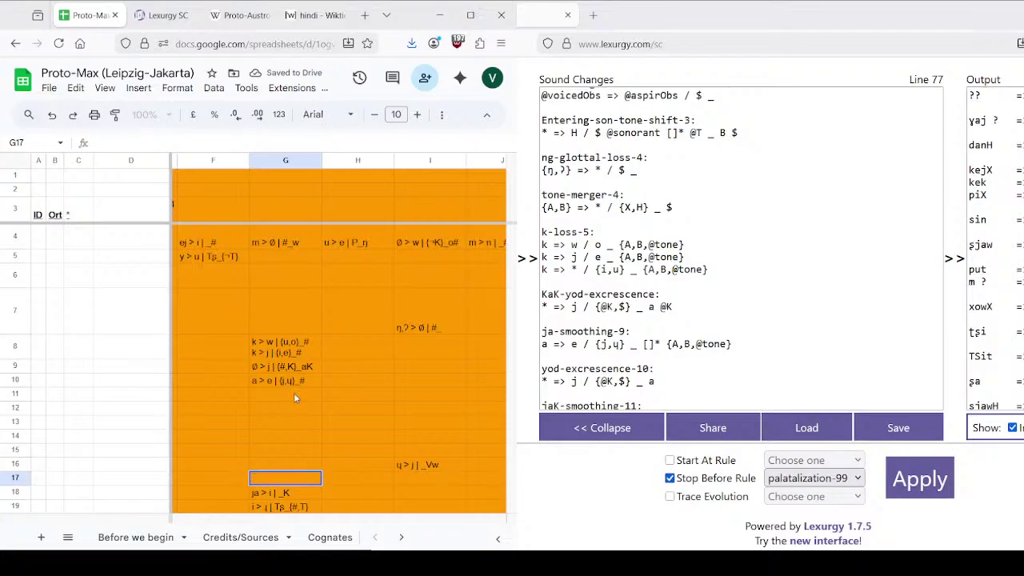
click(294, 394)
key(ctrl+v)
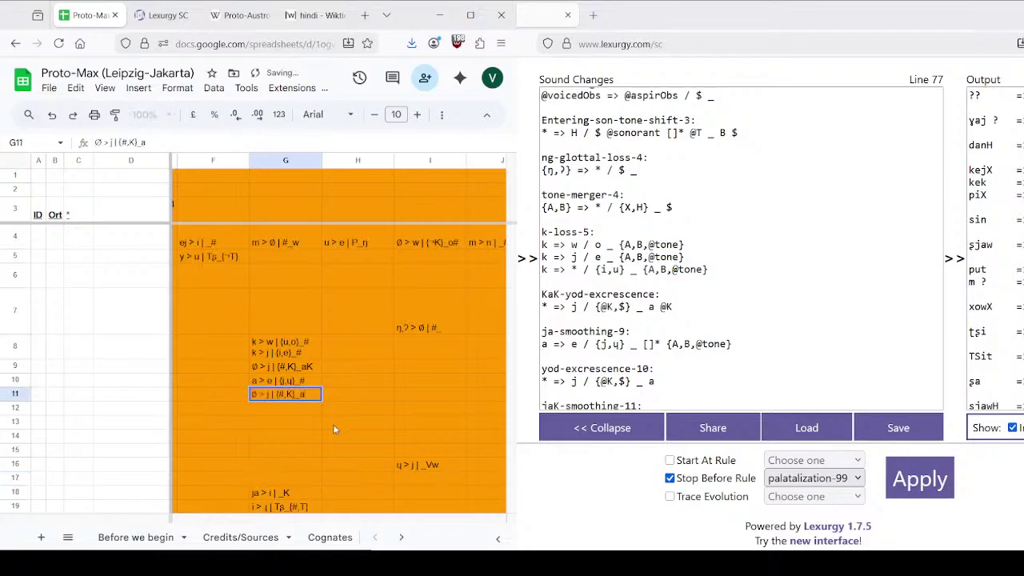
click(334, 428)
Step: Move the change ɥ > j | _Vw from cell I16 to cell I9
double_click(441, 467)
key(ctrl+a)
key(ctrl+c)
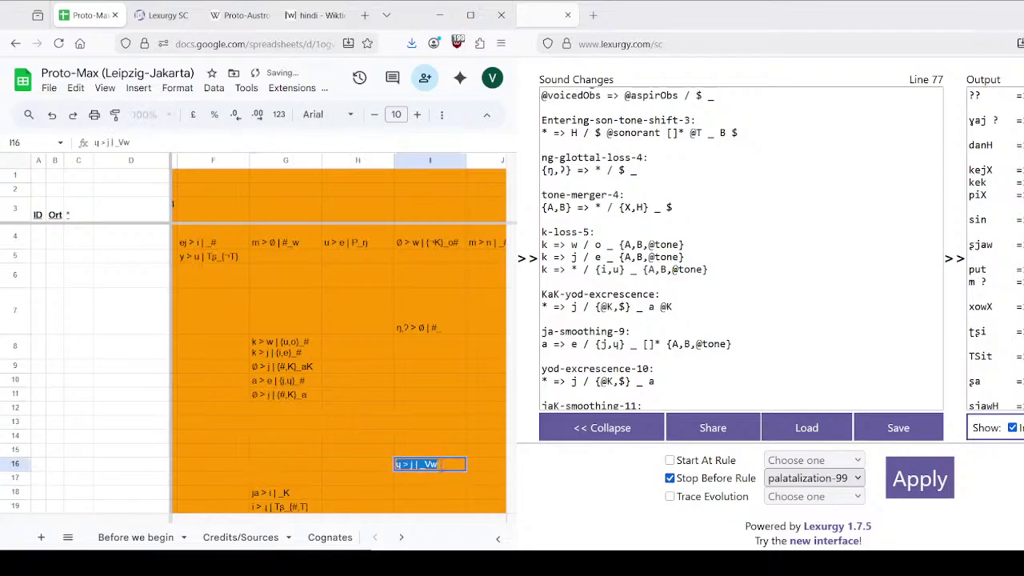
key(BackSpace)
click(419, 364)
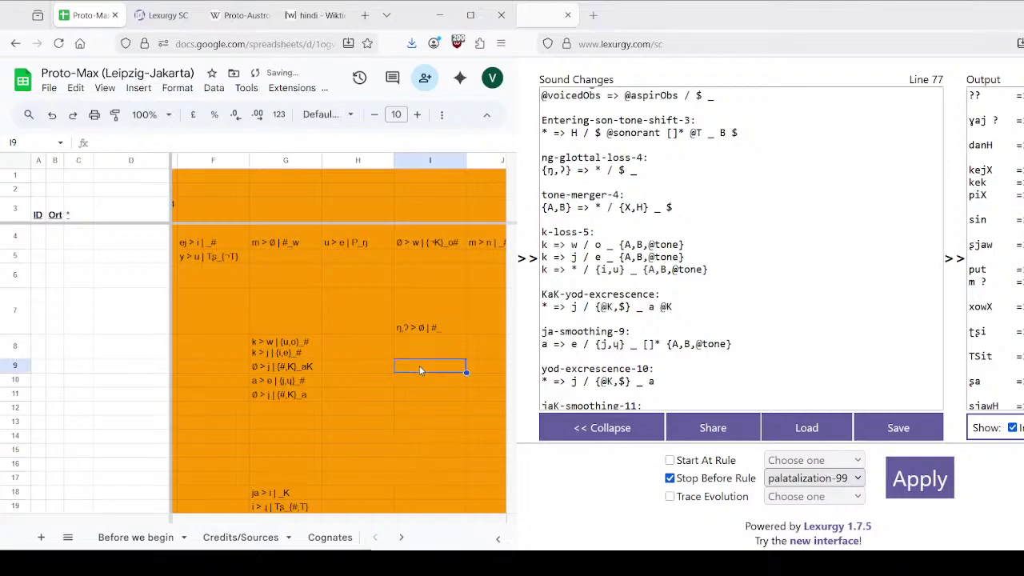
key(ctrl+v)
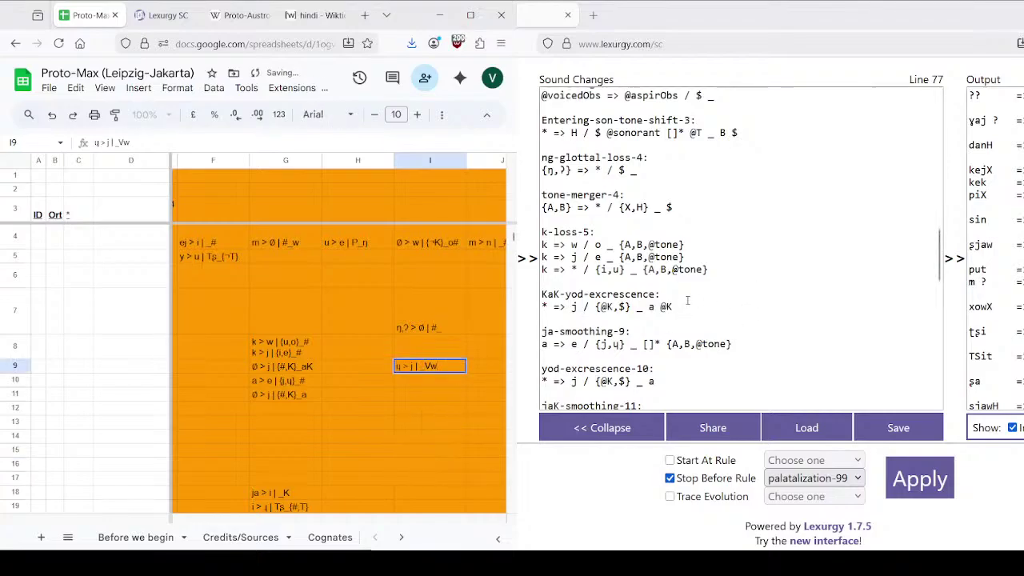
Step: Rename the KaK-yod-excrescence rule in the Lexurgy sound changes as KaK-yod-excrescence-6
click(655, 294)
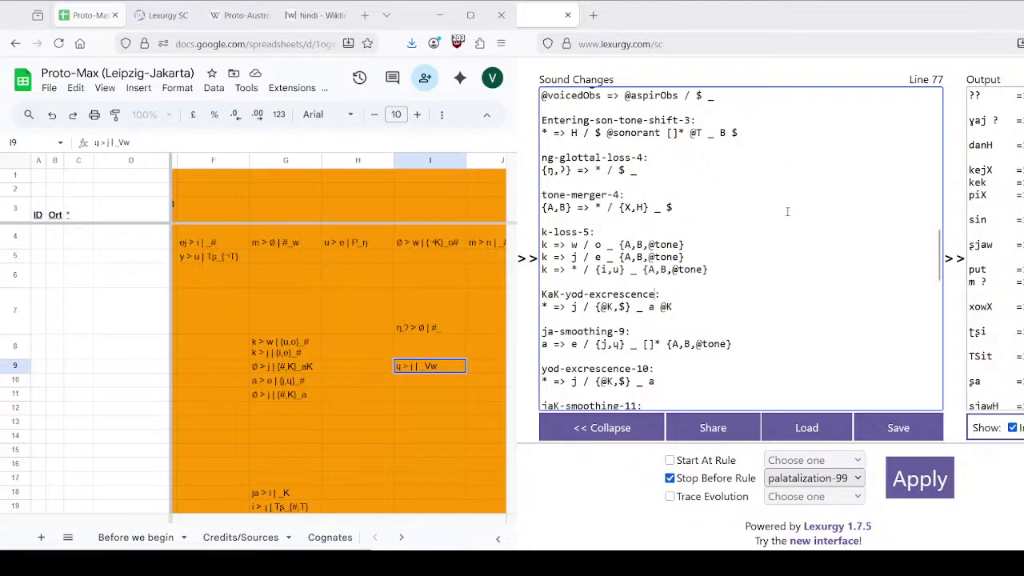
click(682, 234)
click(657, 294)
text(-6)
Step: Compare the changes in cells G8, G9 and I9 with the KaK-yod-excrescence-6 rule, and select the ɥ in cell I9
click(296, 370)
click(308, 348)
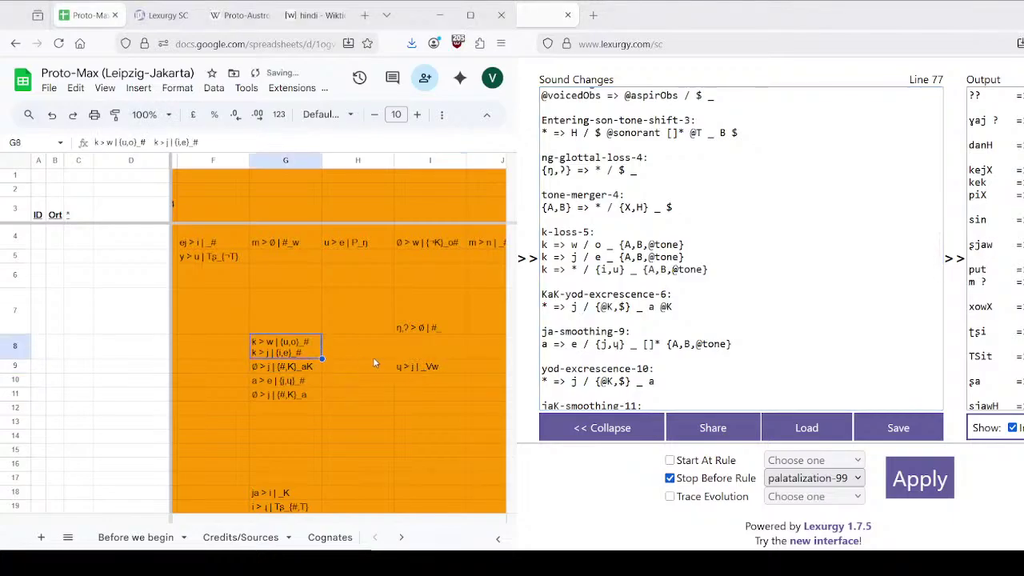
click(306, 367)
click(441, 372)
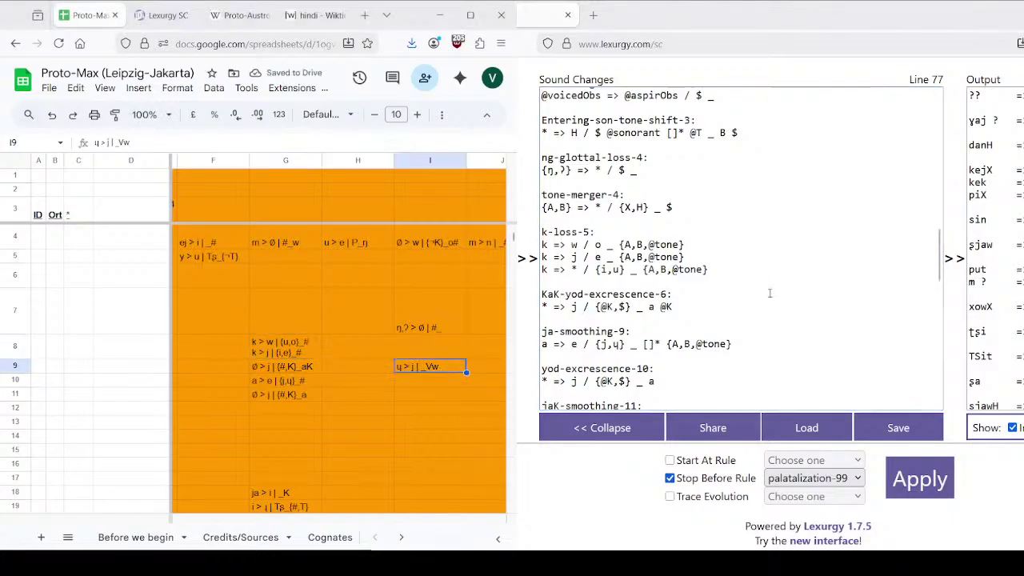
click(700, 309)
click(313, 344)
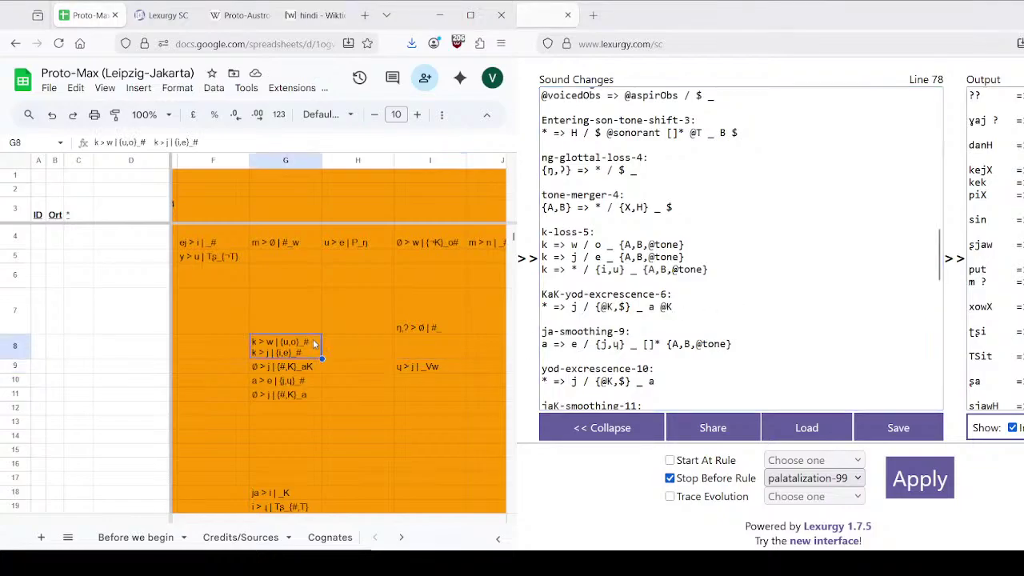
click(424, 367)
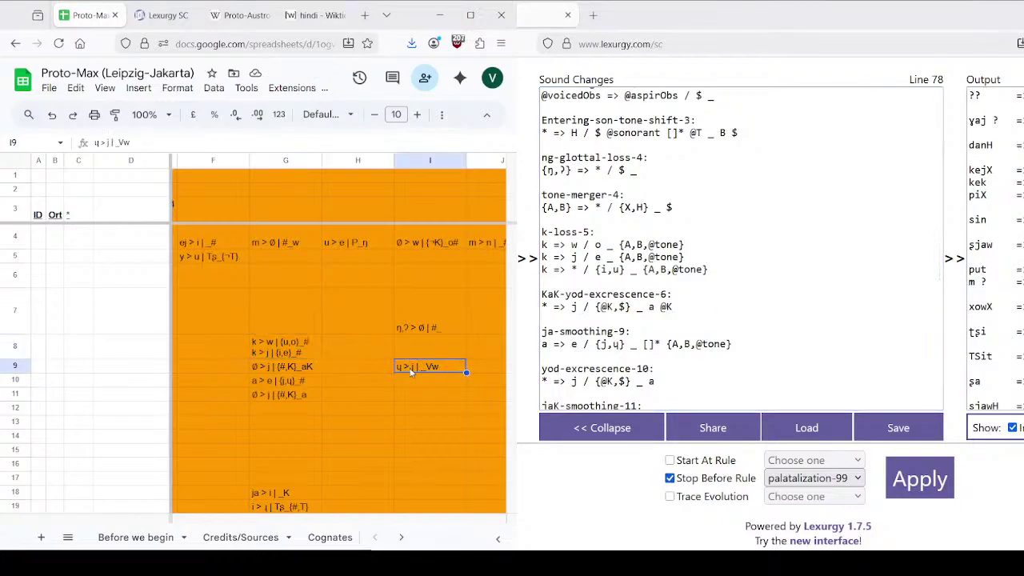
click(698, 307)
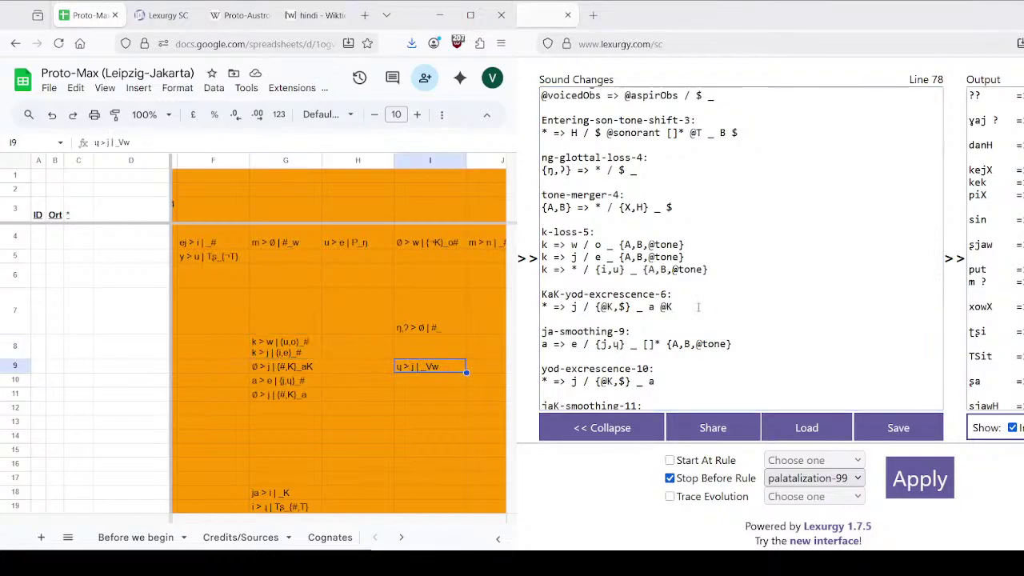
double_click(406, 369)
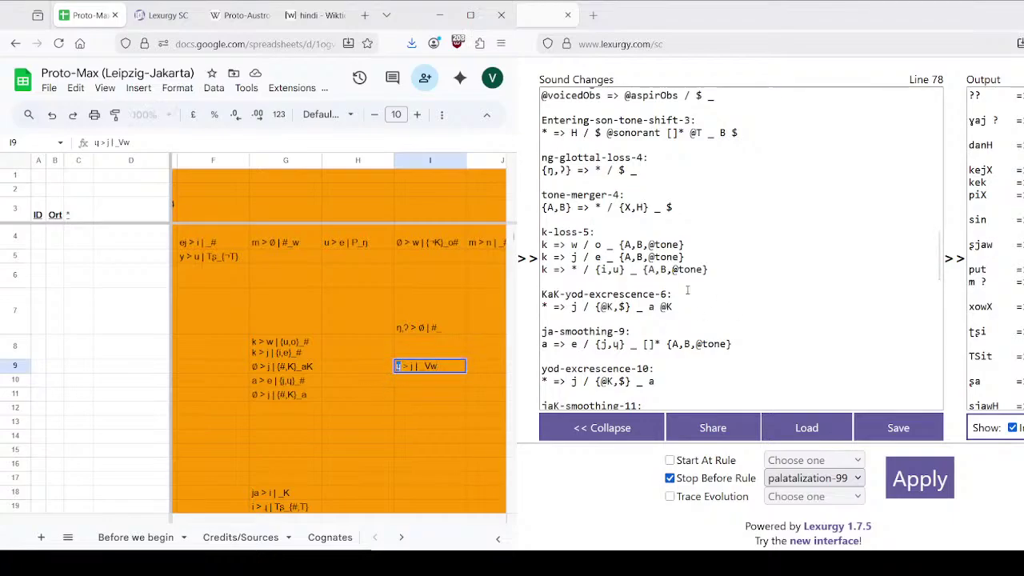
Step: Add a rule heading "labial-glide-dissimilation-6:" below the KaK-yod-excrescence-6 rule in the full sound-change list
click(710, 305)
key(Return)
key(Return)
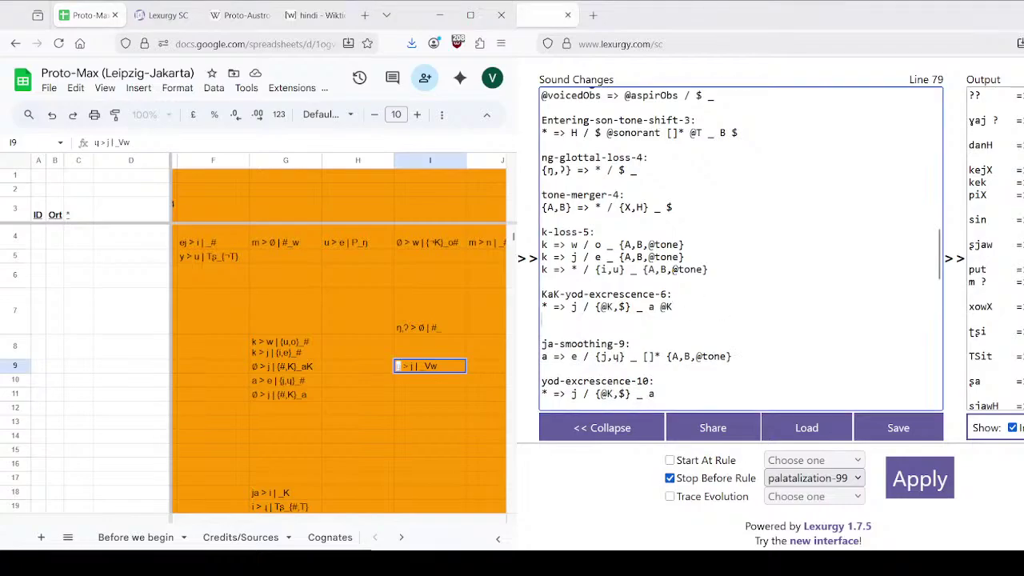
text(Labial)
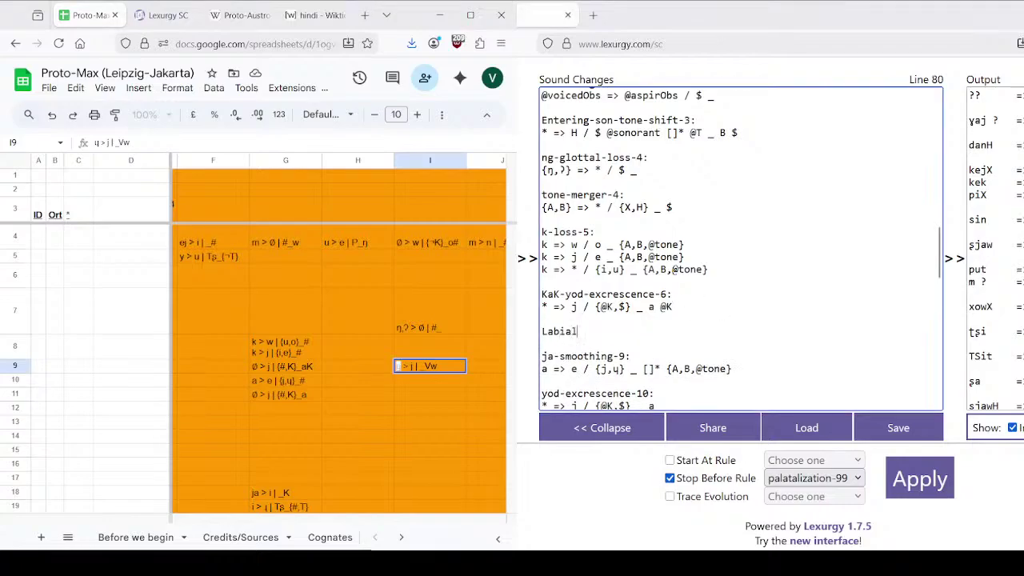
key(ctrl+BackSpace)
text(labial-glide-dissimilation-)
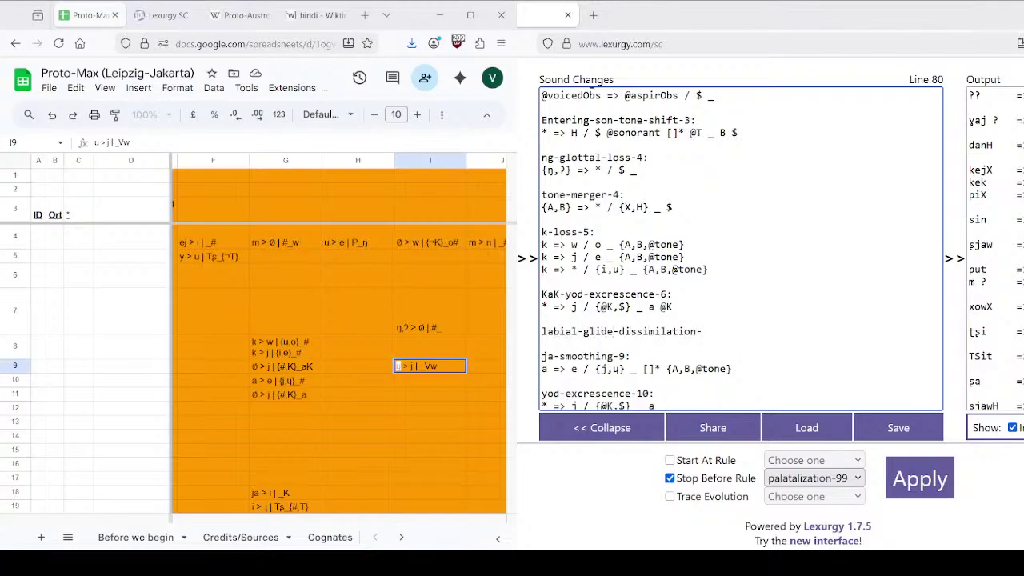
text(6:)
Step: Define the labial-glide-dissimilation-6 rule as "ɥ => j / _ a w" and apply the sound changes
key(Return)
text(ɥ =)
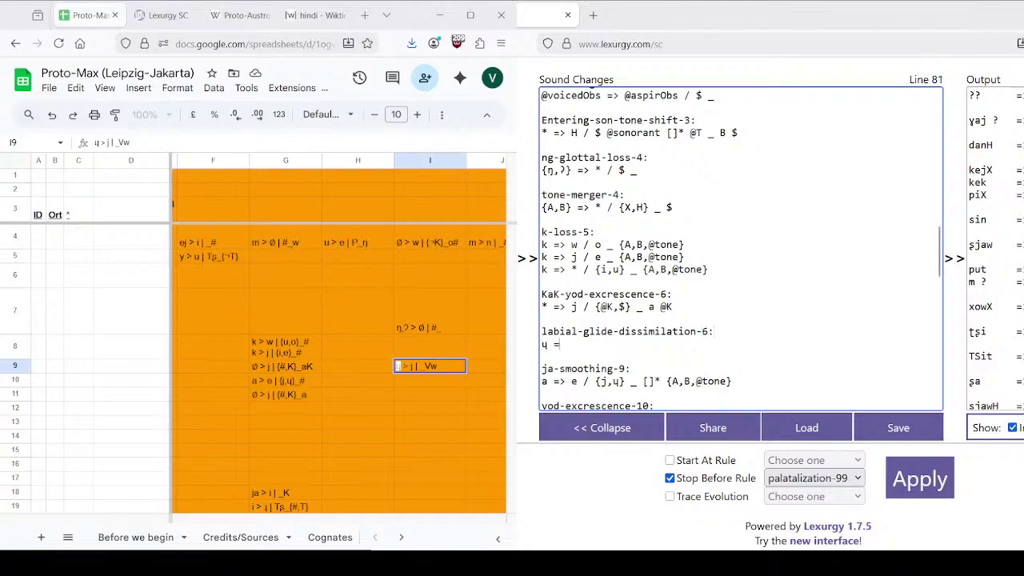
text(>)
text({)
key(BackSpace)
text(_ a w)
click(915, 493)
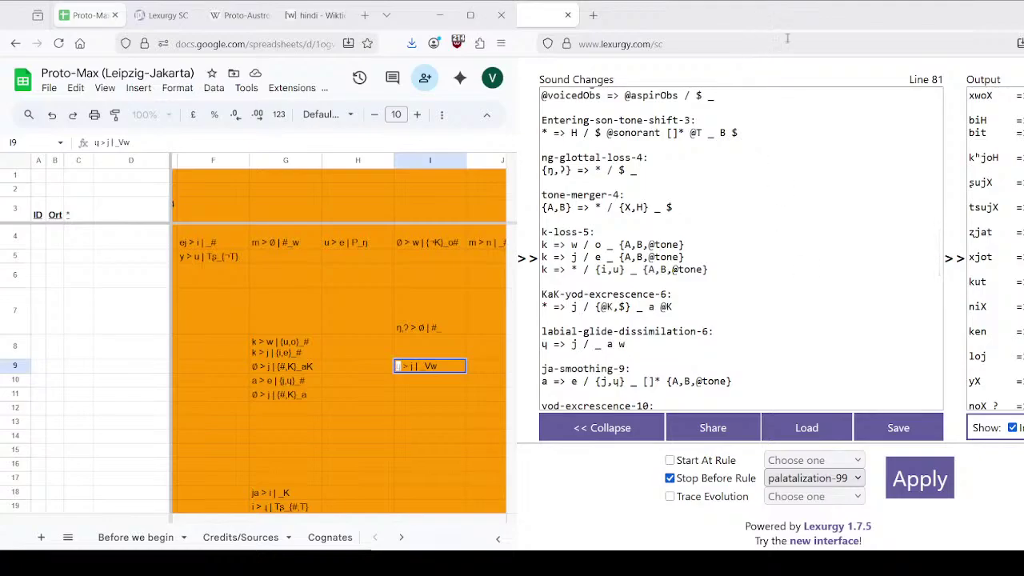
Step: Examine the output list and the spreadsheet's rule cells, and locate how kjok is derived
scroll(995, 250, down, 10)
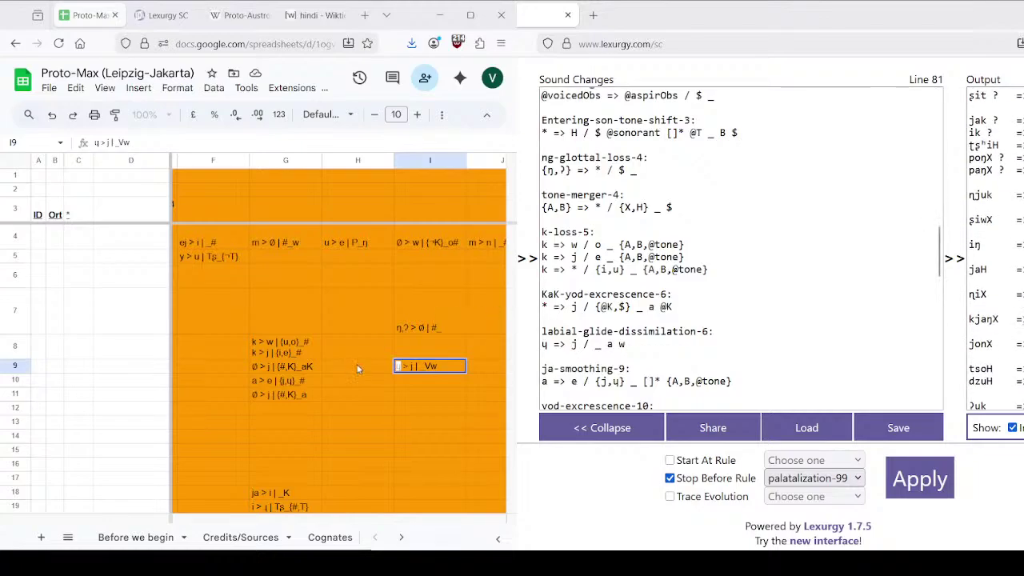
click(312, 366)
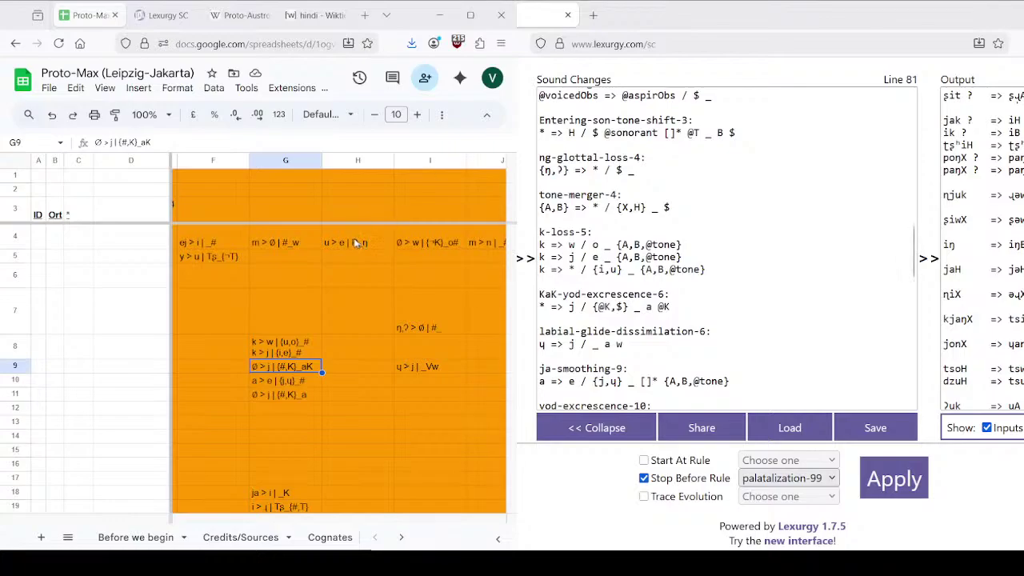
click(312, 261)
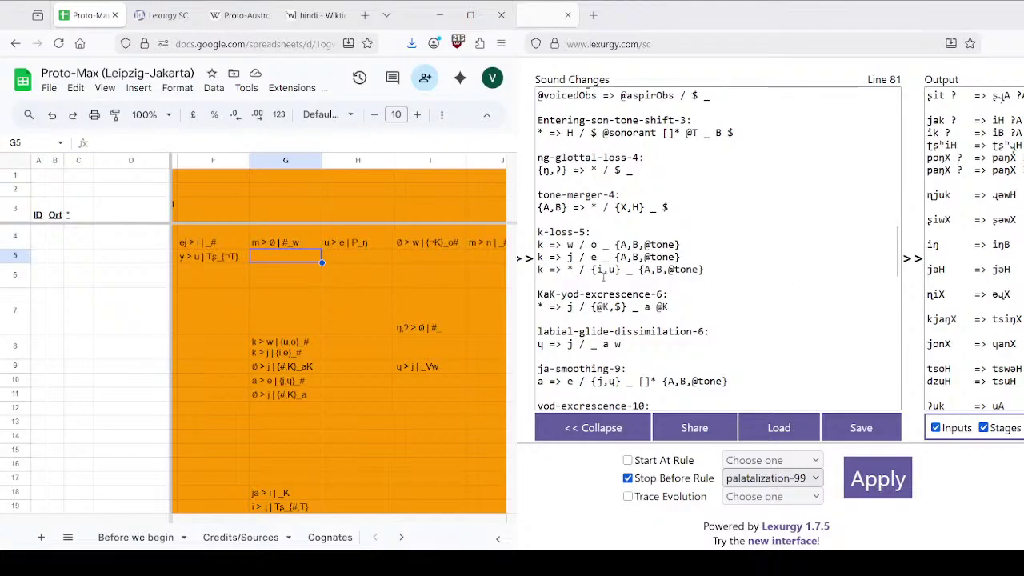
click(894, 492)
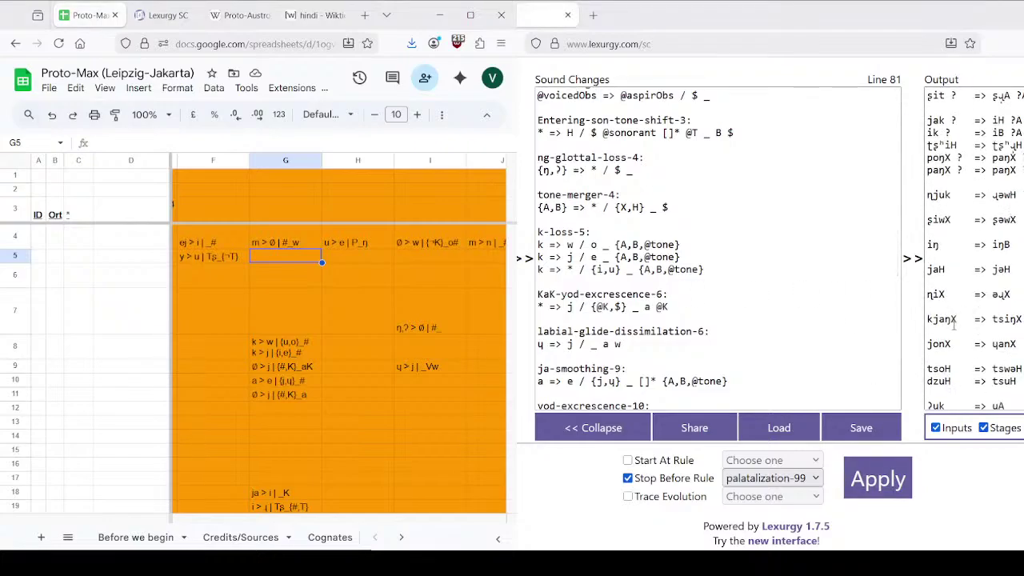
scroll(960, 316, down, 4)
scroll(957, 306, down, 4)
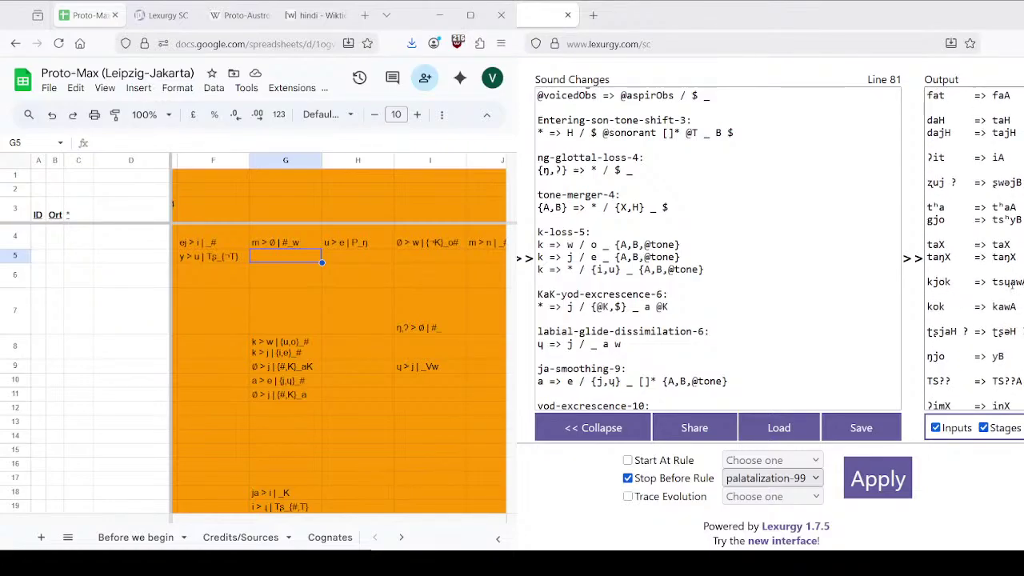
click(1012, 284)
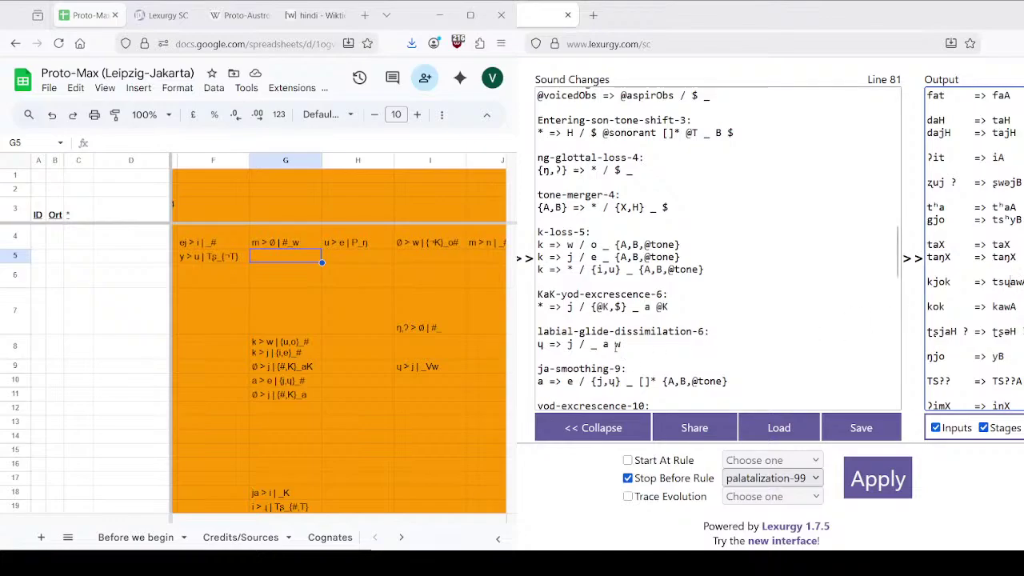
Step: Try the dissimilation rule with the environment "_ aw", apply the sound changes and check the output for kjok
click(618, 345)
key(BackSpace)
click(877, 478)
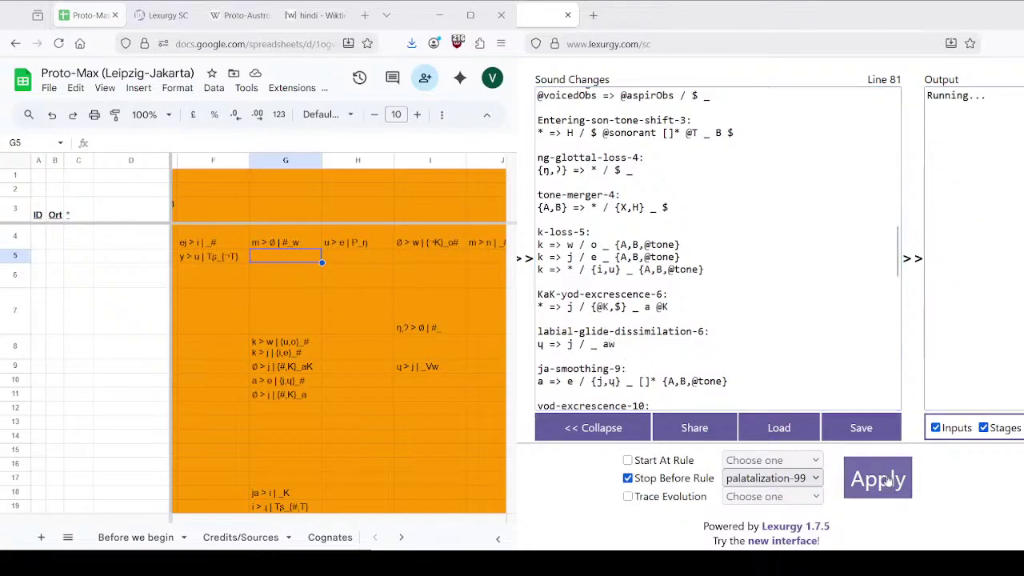
scroll(966, 352, down, 10)
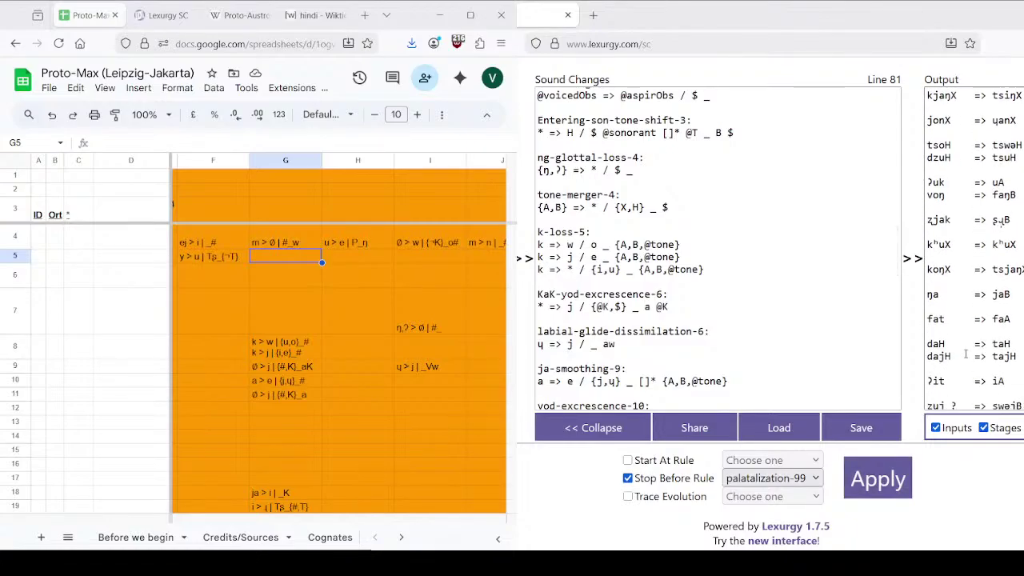
scroll(966, 353, down, 4)
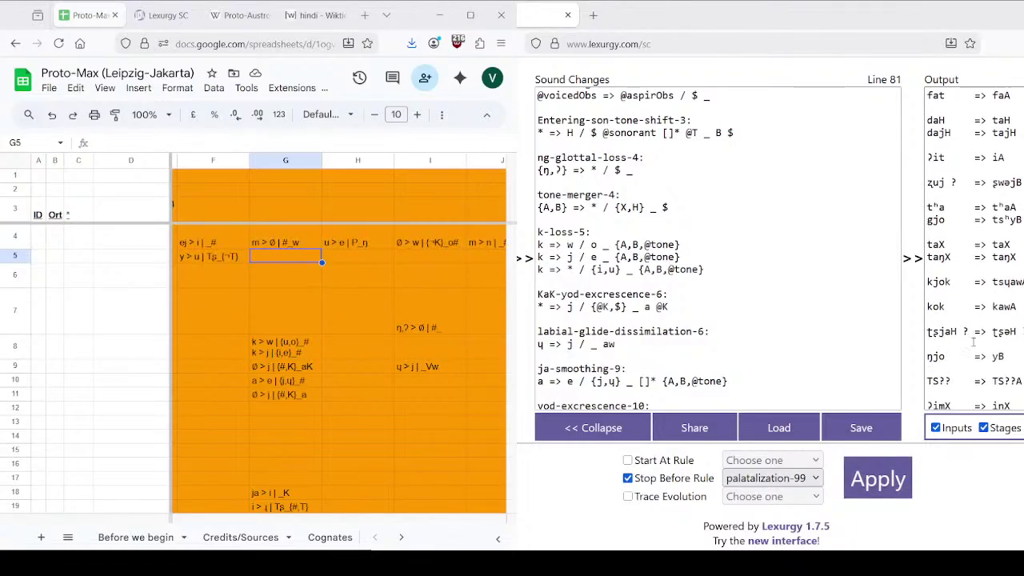
click(1000, 281)
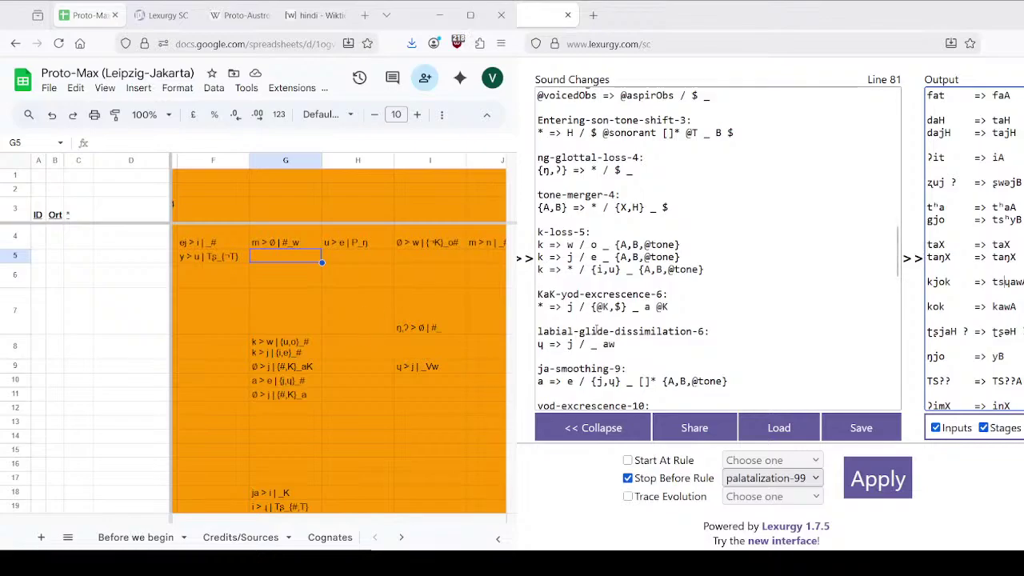
Step: Set the labial-glide-dissimilation-6 environment to "_ [] w" and reapply the sound changes
scroll(596, 328, down, 2)
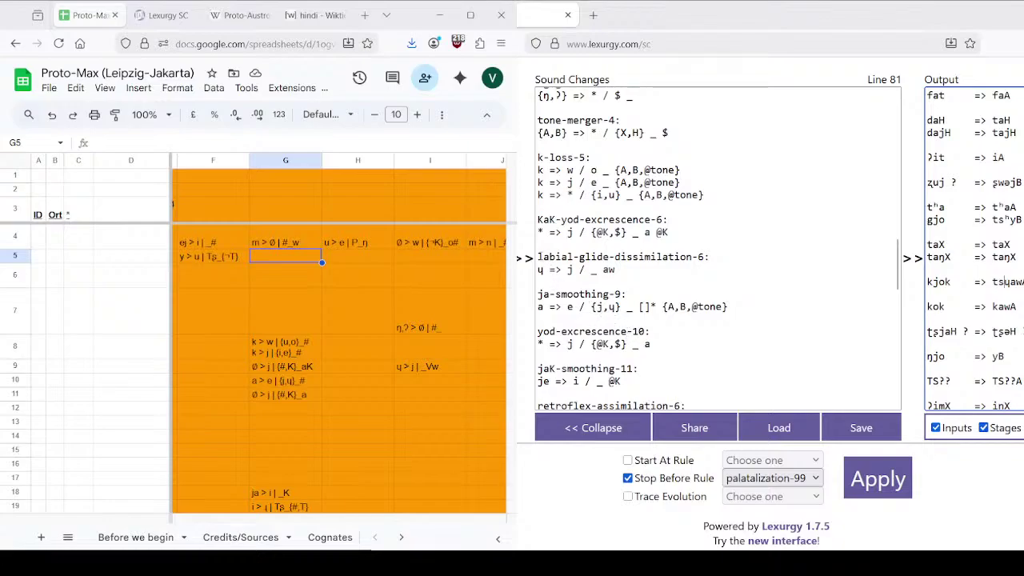
click(618, 275)
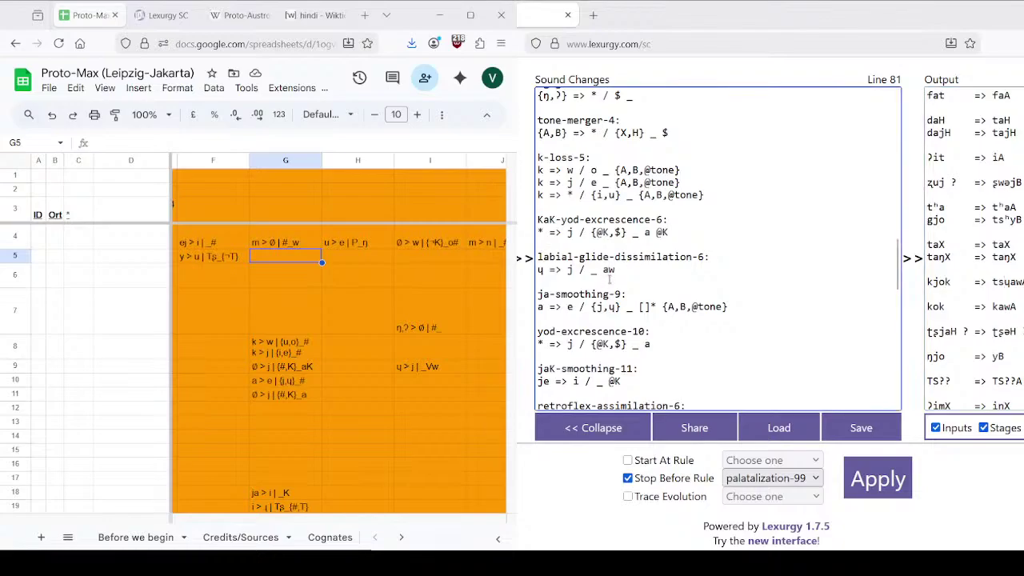
key(BackSpace)
text([])
click(880, 492)
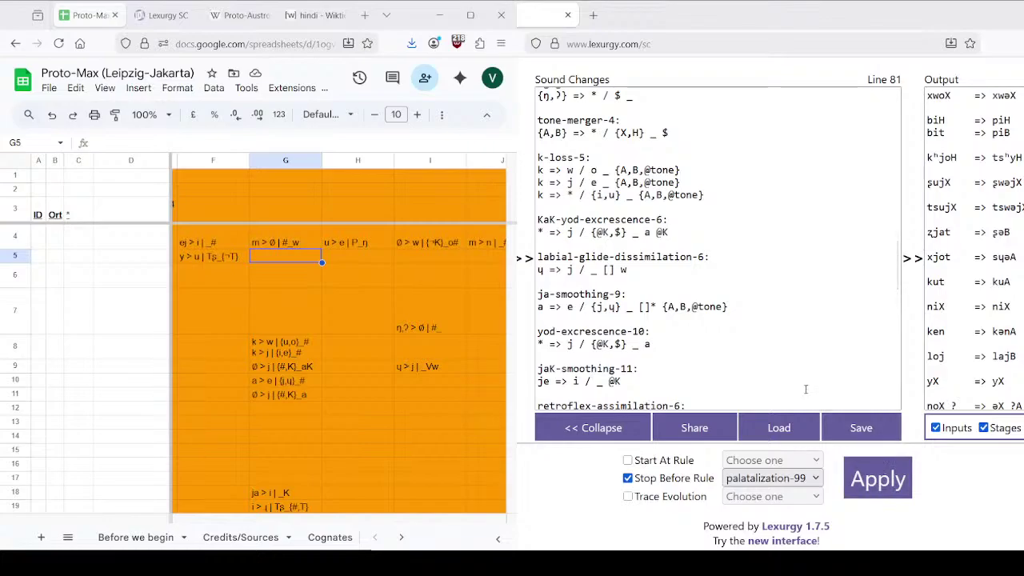
Step: Copy the complete sound-change list over the rules in the other Lexurgy tab and apply them to its test words
key(ctrl+a)
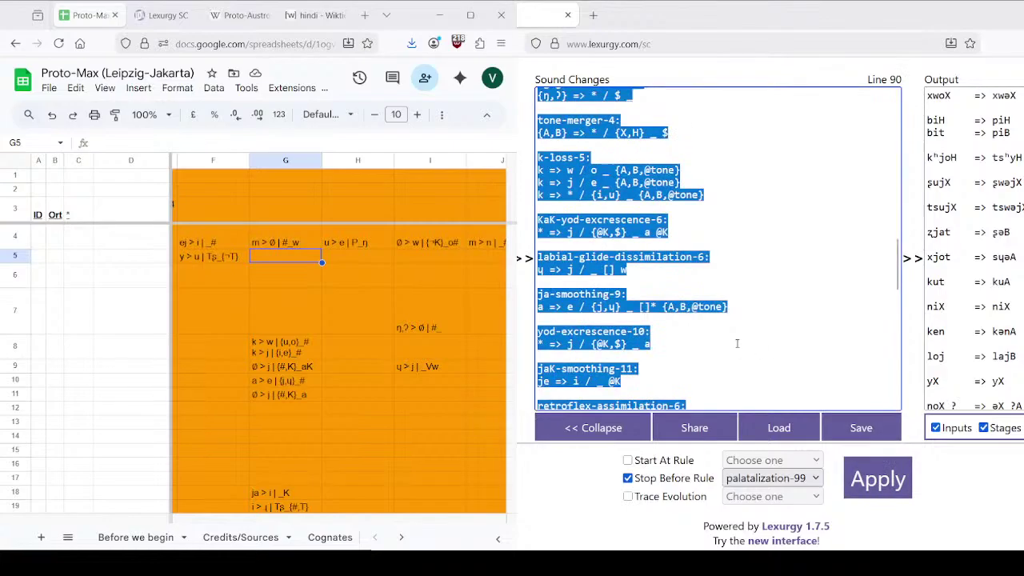
click(166, 14)
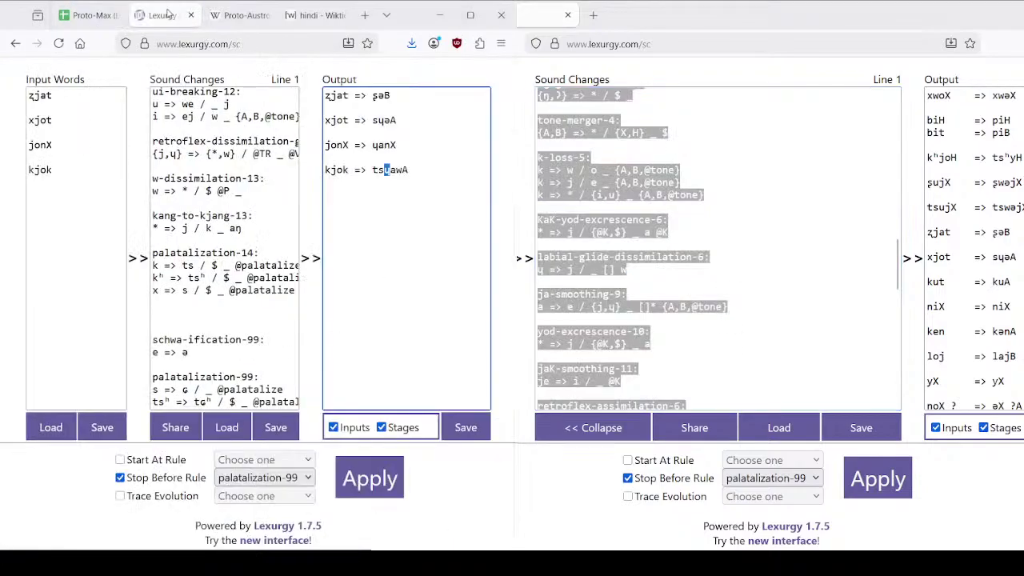
click(268, 225)
key(ctrl+a)
key(ctrl+v)
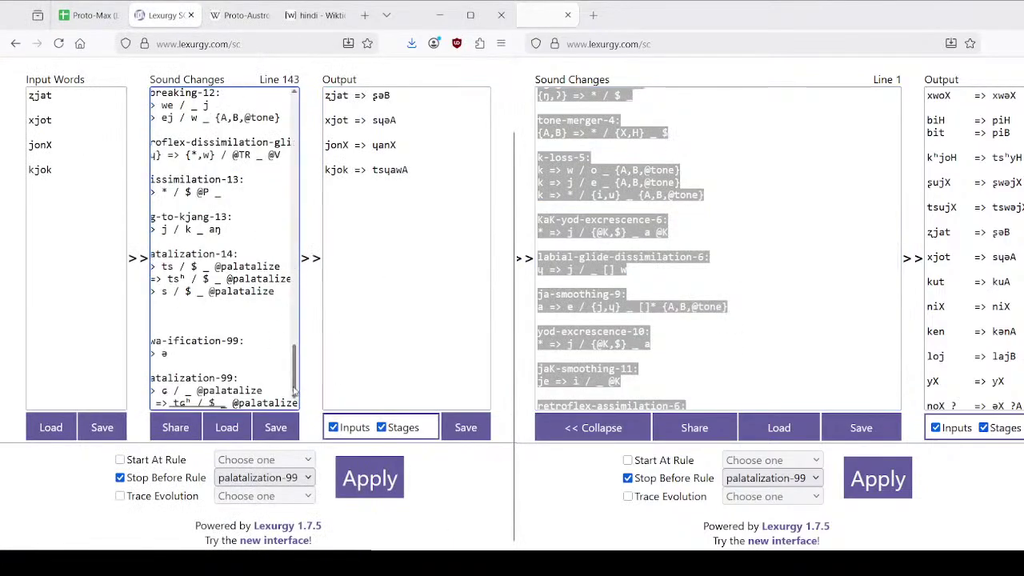
click(392, 487)
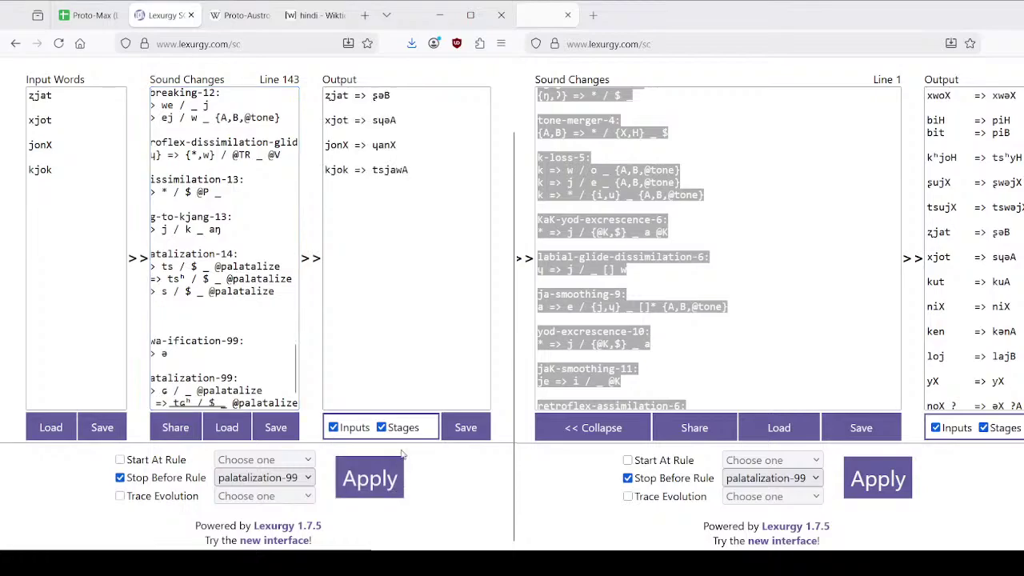
Step: Check the test words' outputs, return to the Proto-Max spreadsheet and look through the full word list's output
click(417, 168)
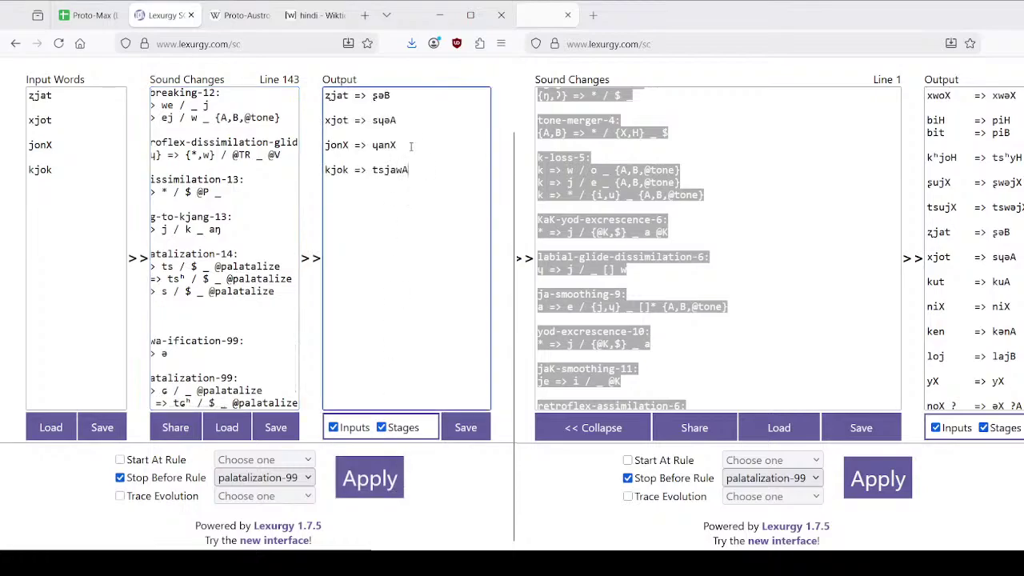
click(402, 99)
click(102, 14)
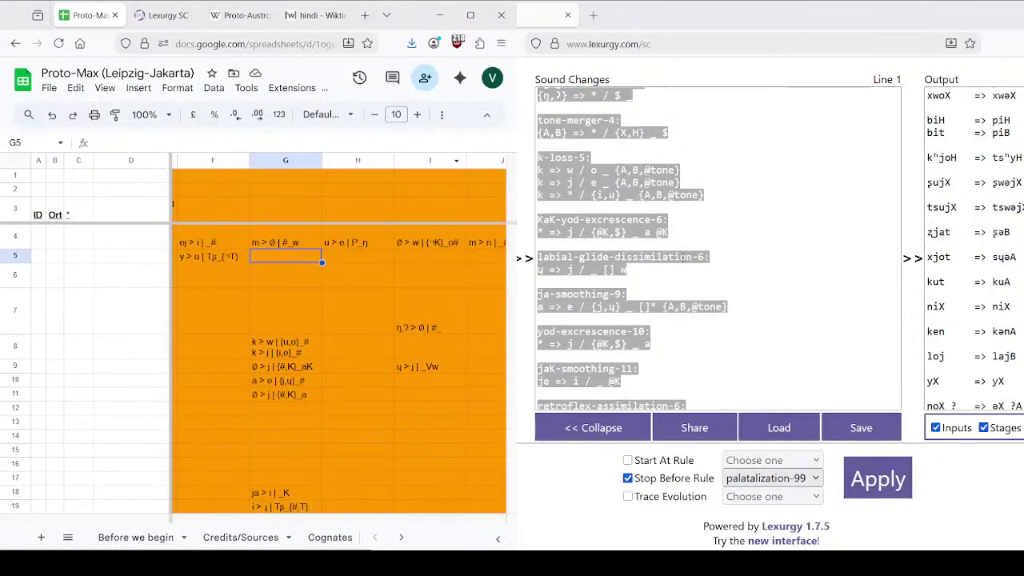
scroll(1001, 232, down, 10)
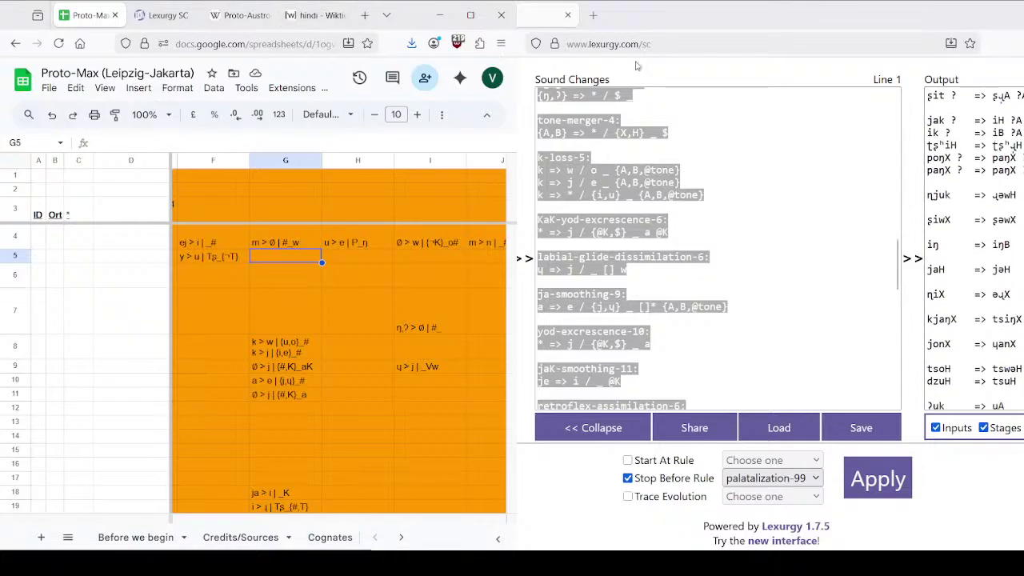
click(738, 32)
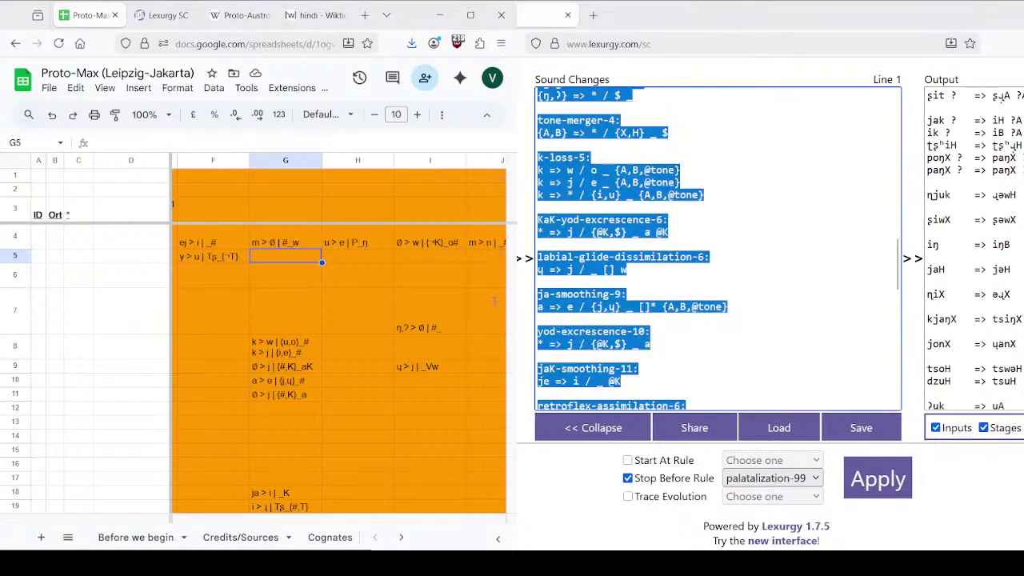
Step: Add "kok" to the input words below kjok in the test-word Lexurgy tab and apply the sound changes
click(164, 15)
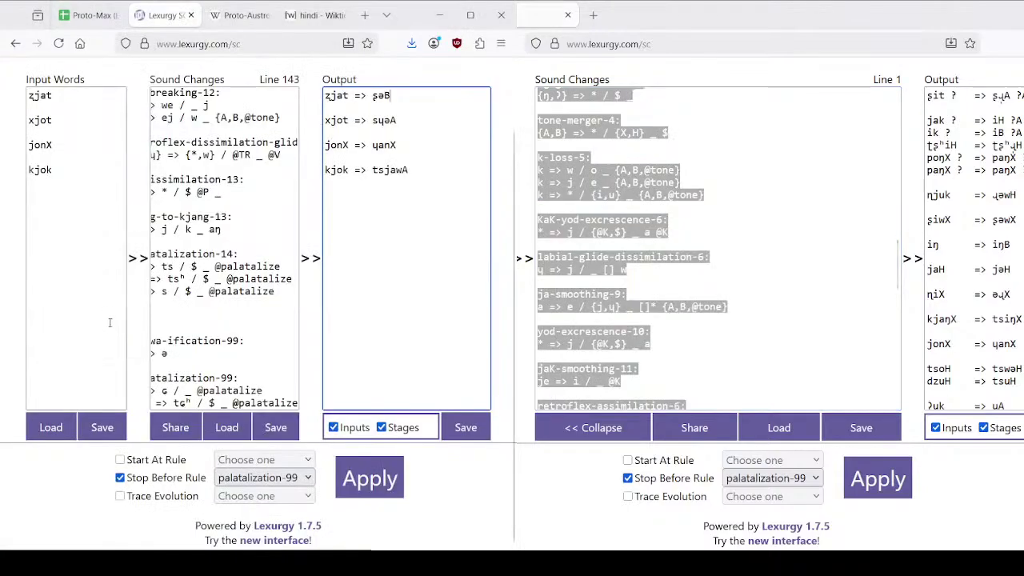
click(105, 215)
key(Return)
text(kok)
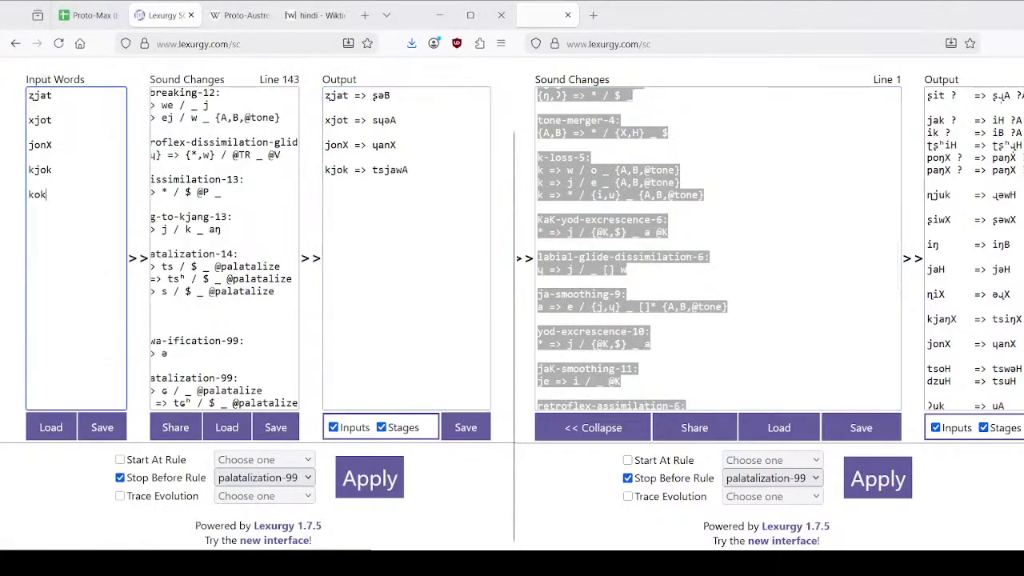
click(364, 487)
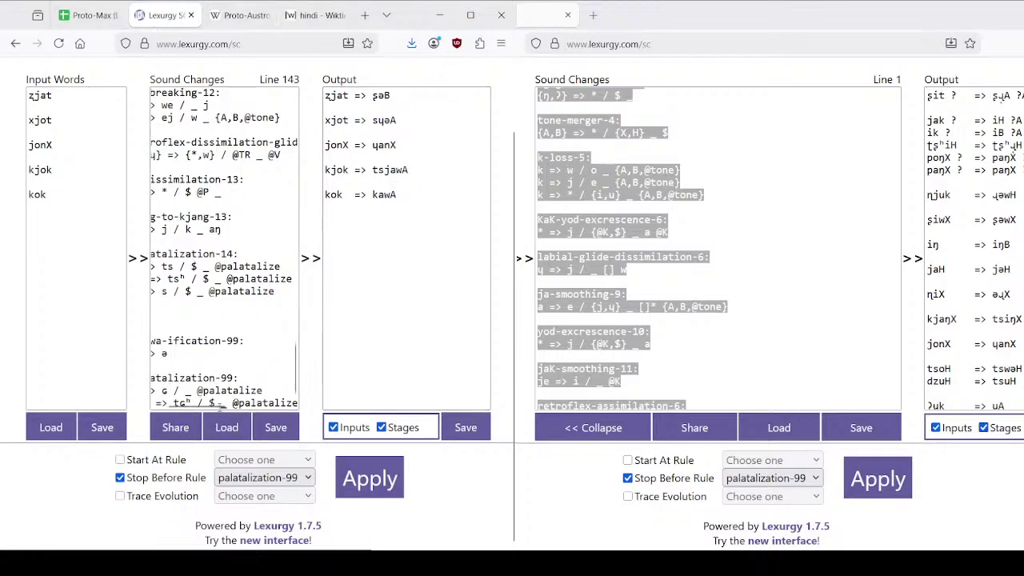
Step: Return to the Proto-Max spreadsheet and review the sound-change notes in columns G and I, rows 7 to 9
drag(210, 408, 190, 409)
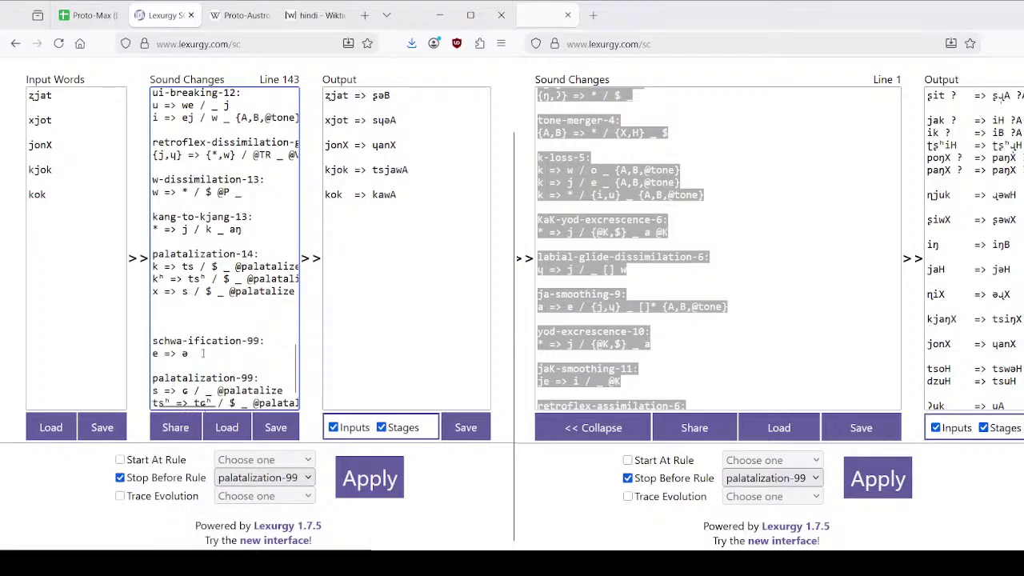
click(72, 18)
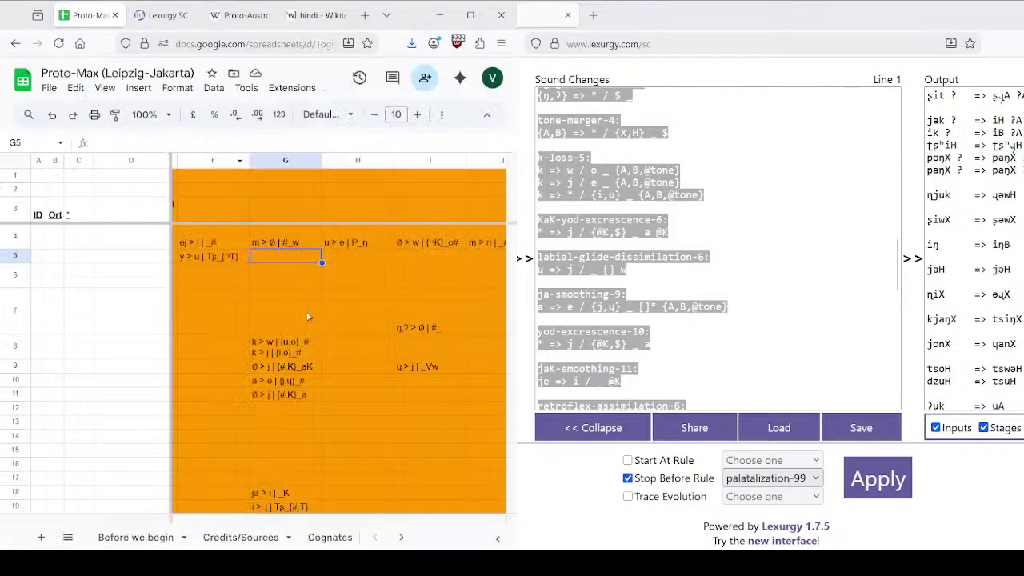
click(293, 349)
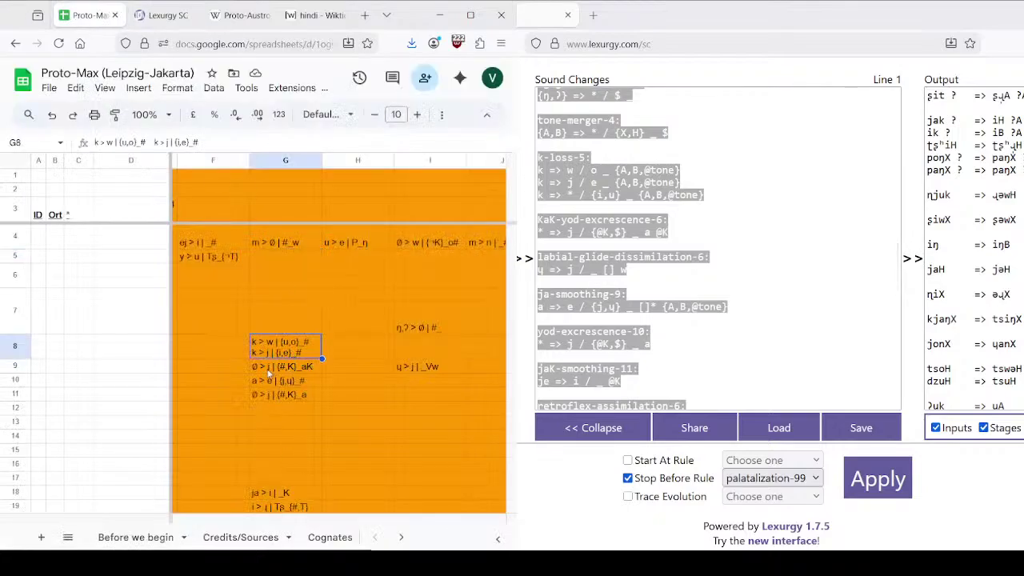
click(412, 370)
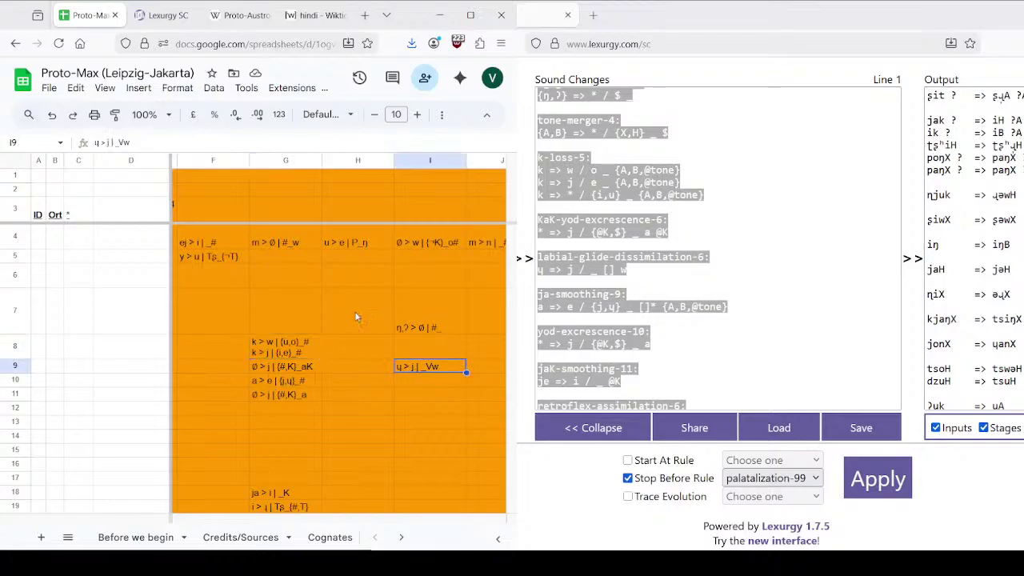
double_click(413, 332)
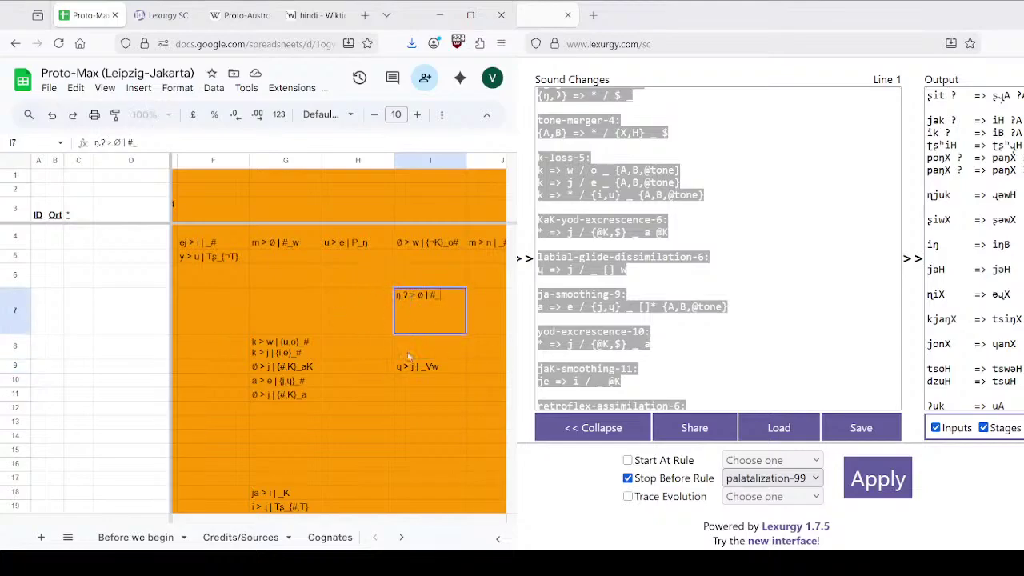
click(369, 330)
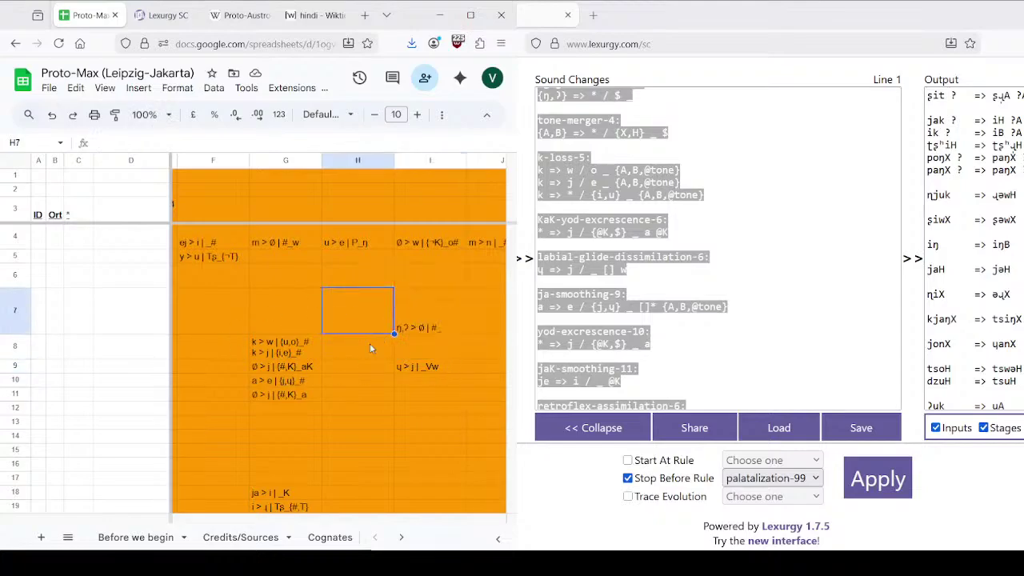
Step: Renumber the ja-smoothing rule as 7 in the full-list Lexurgy sound changes
click(730, 278)
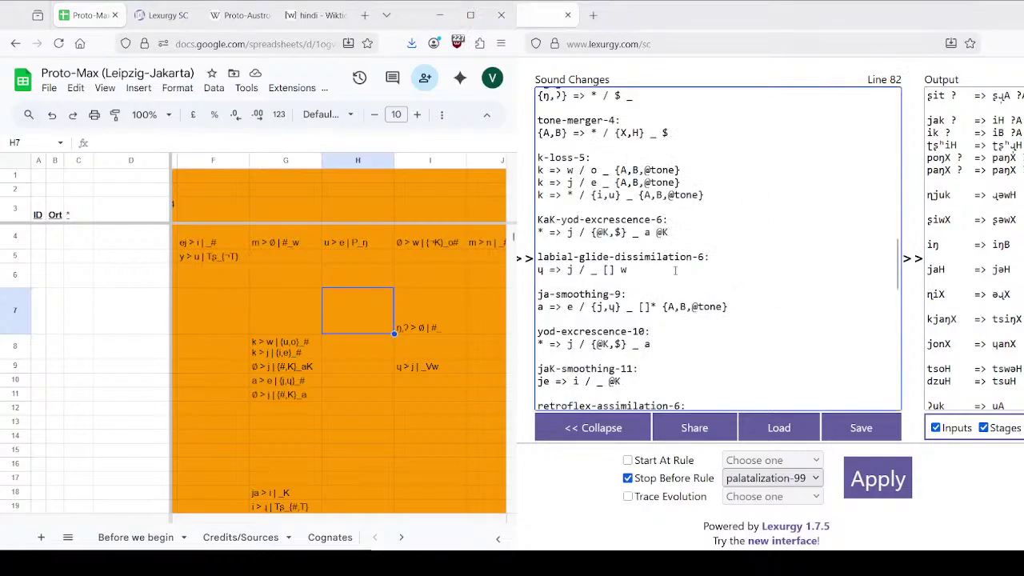
click(312, 324)
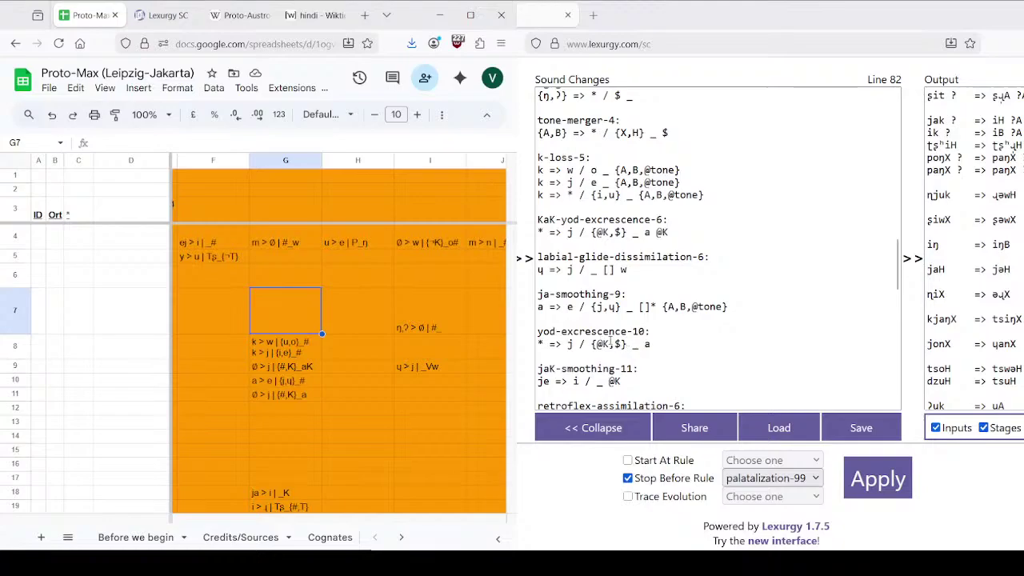
click(623, 294)
click(344, 351)
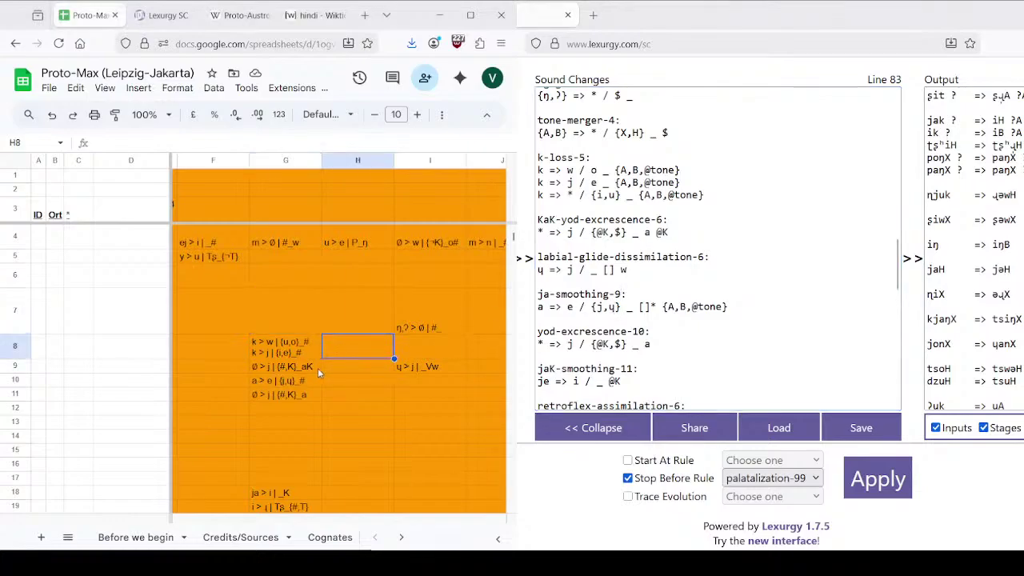
click(625, 294)
key(BackSpace)
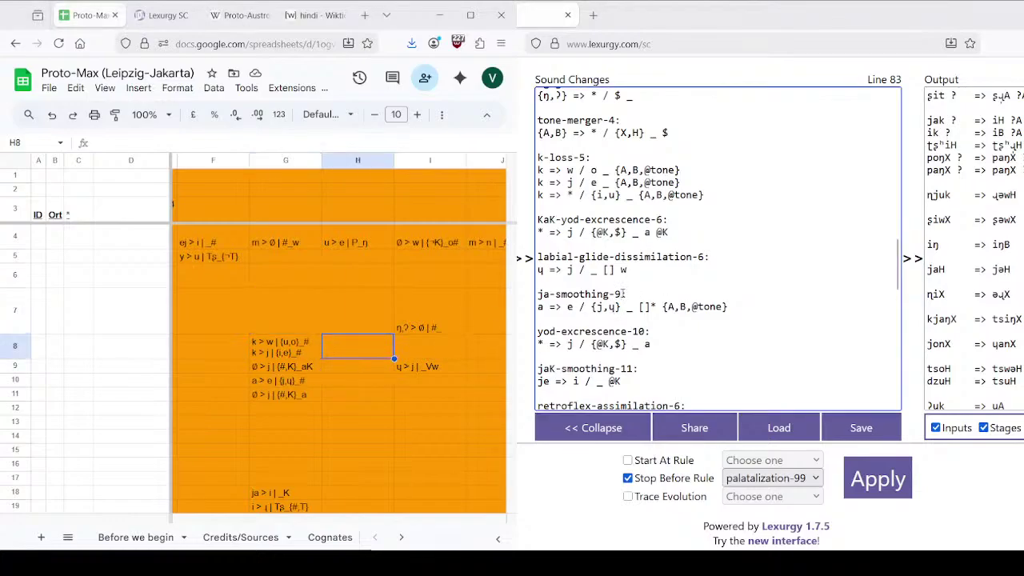
text(7)
Step: Check the notes in G9 to G11, then add "ka" below kok in the test-word Lexurgy tab and apply the sound changes
click(303, 384)
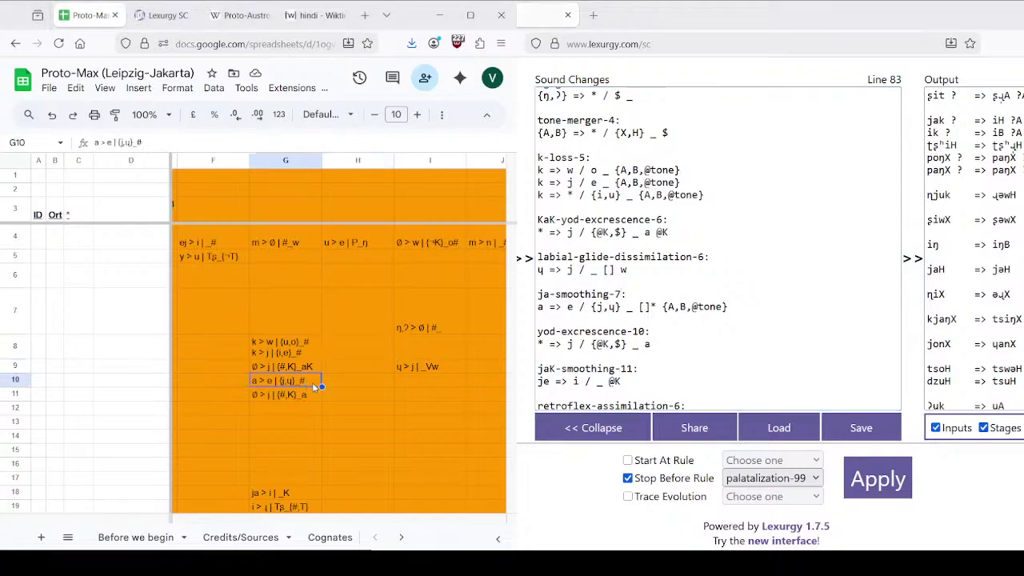
key(Up)
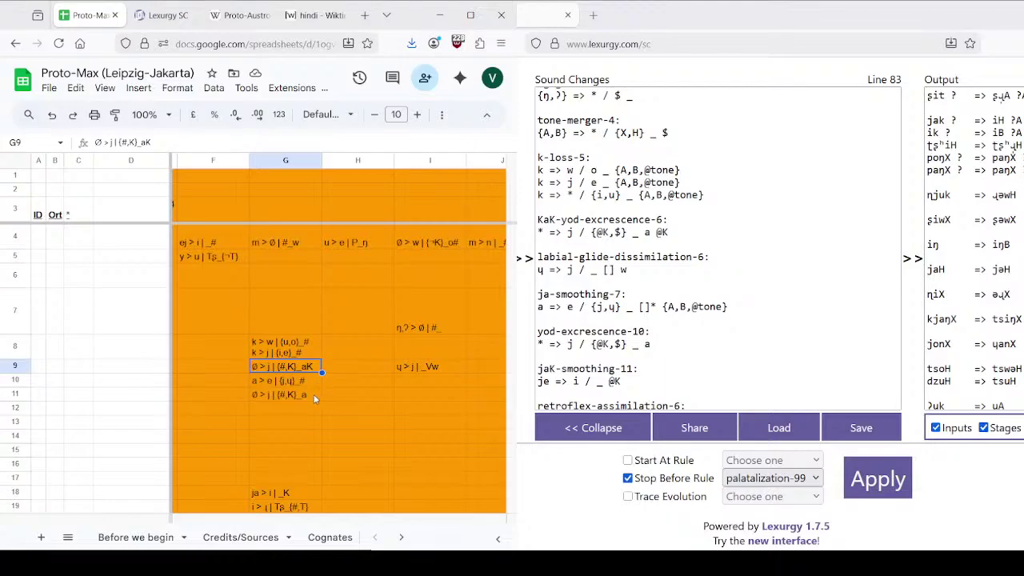
click(312, 396)
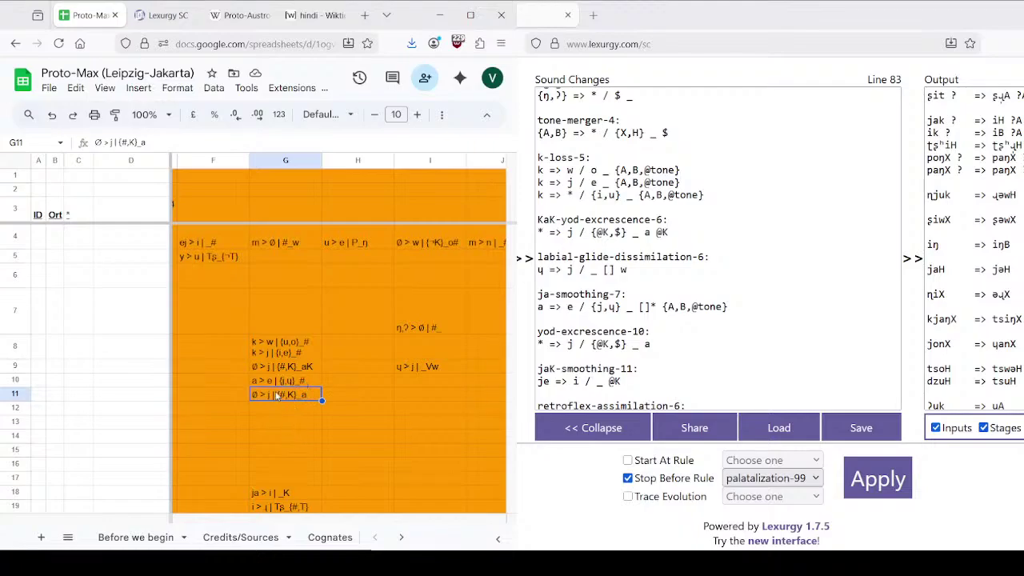
click(281, 384)
click(304, 397)
click(164, 15)
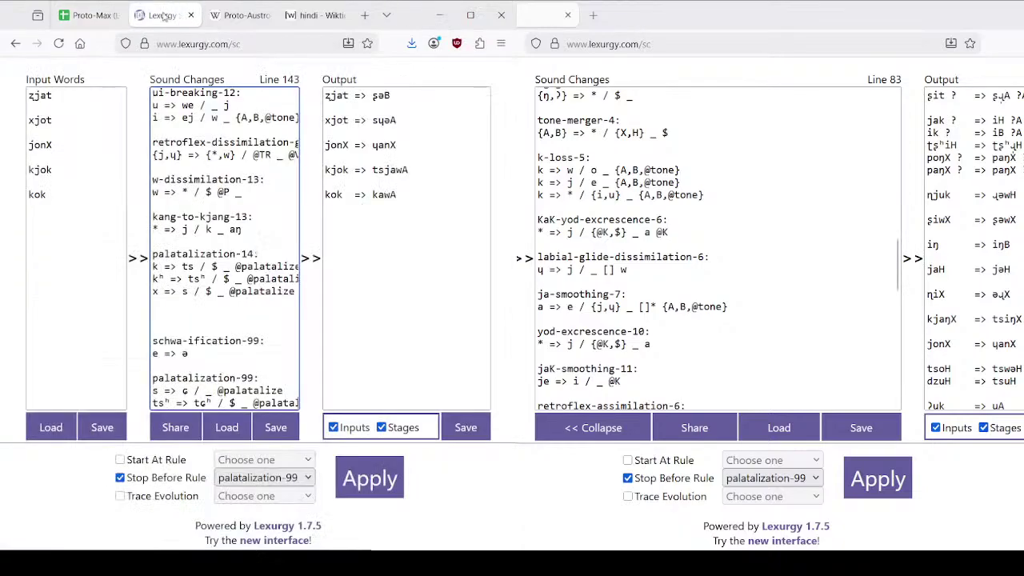
click(93, 221)
text(ka)
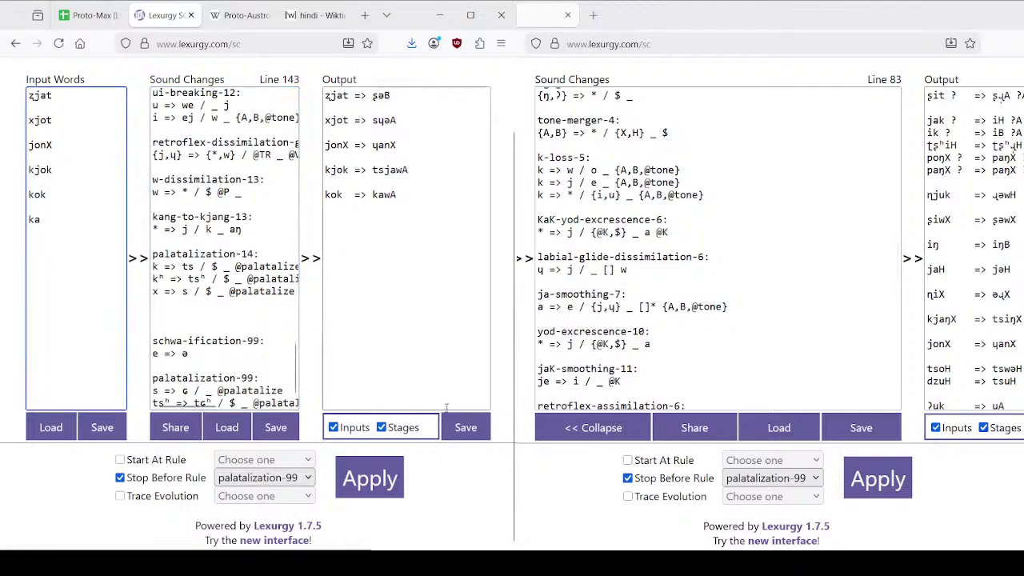
click(372, 482)
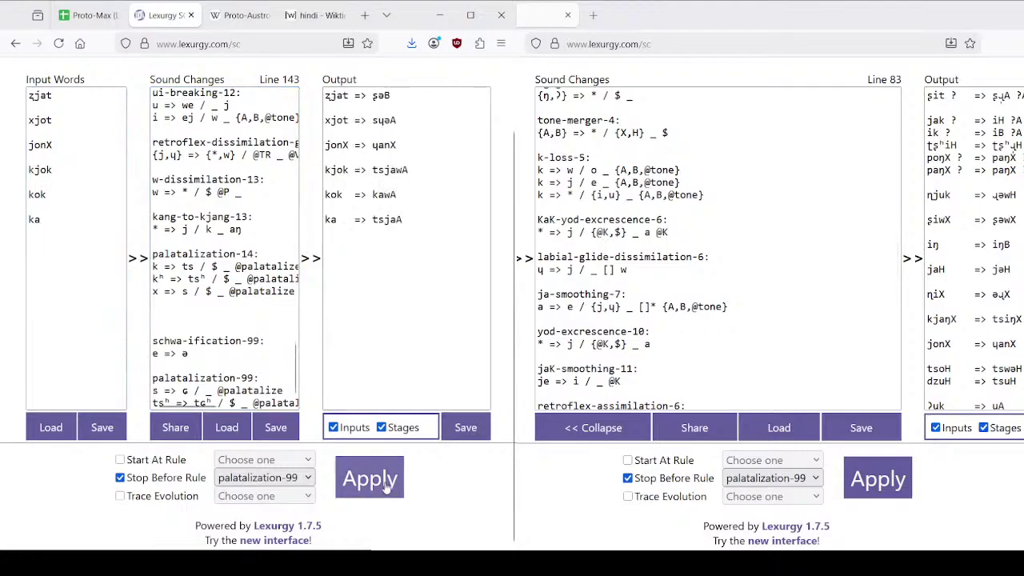
click(391, 240)
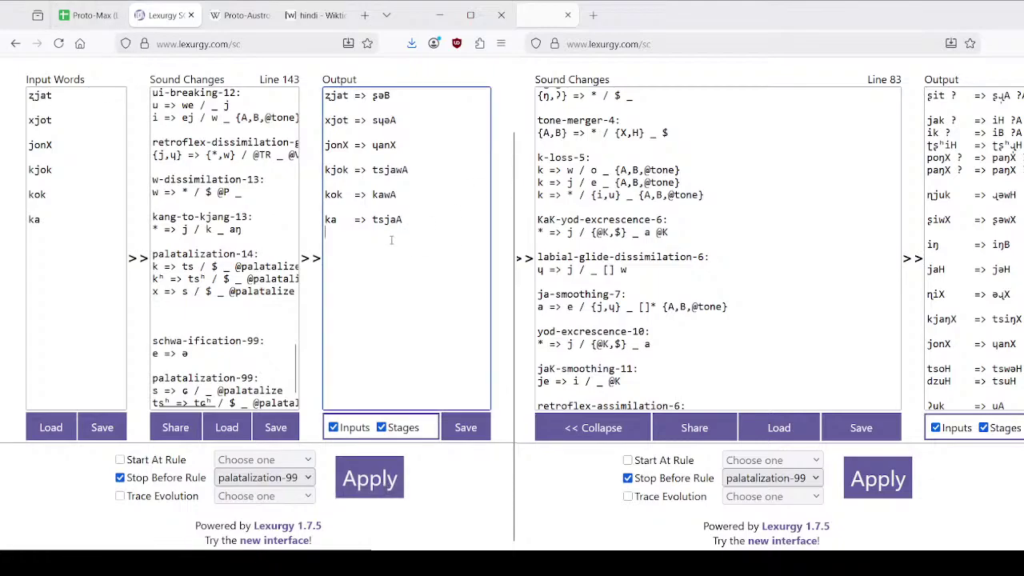
Step: Close the Proto-Austronesian Wikipedia and hindi Wiktionary tabs and return to the Proto-Max spreadsheet
click(239, 15)
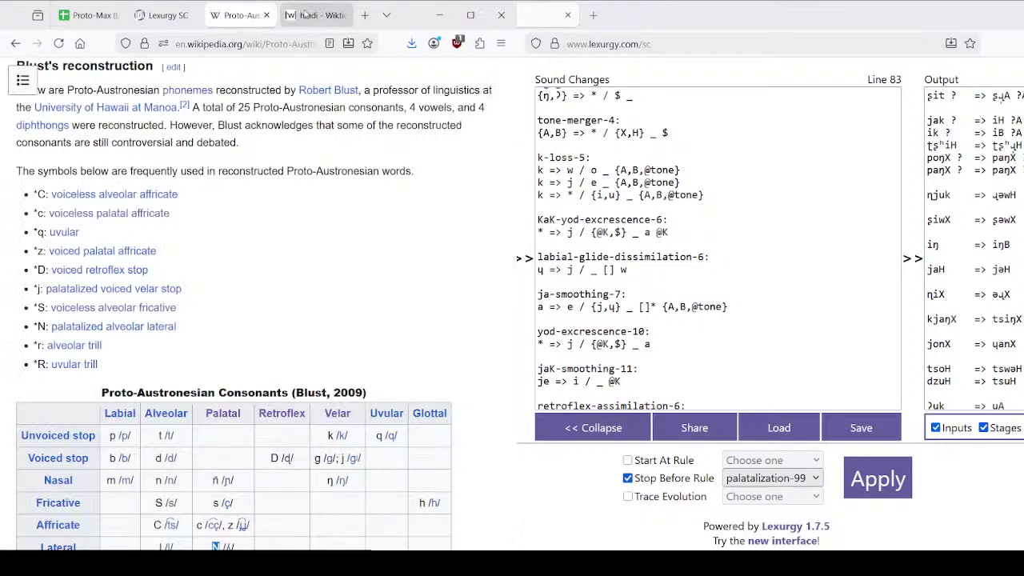
click(267, 15)
click(266, 15)
click(104, 15)
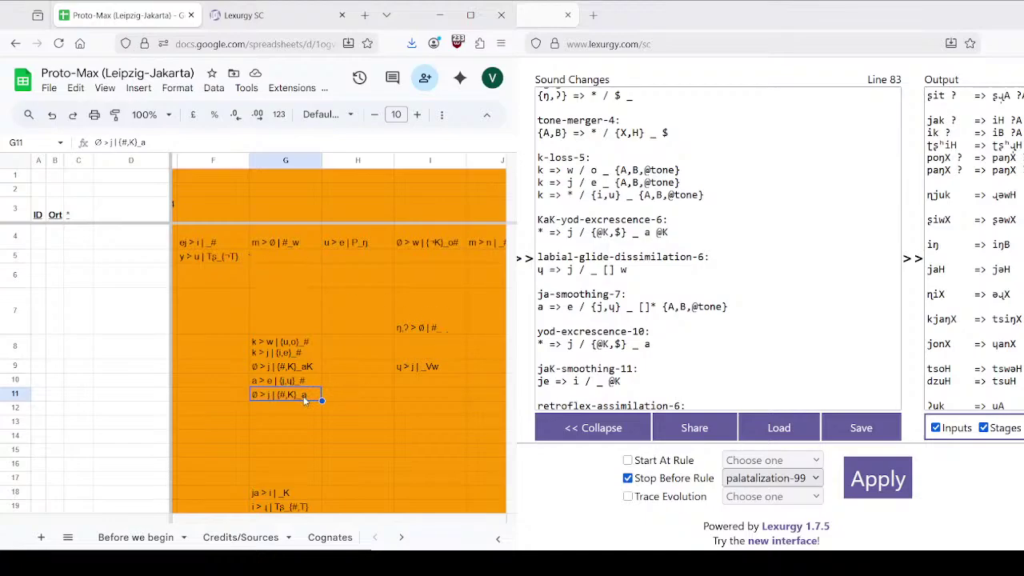
Step: Renumber the yod-excrescence rule as 8 in the full-list Lexurgy sound changes
click(647, 331)
text(:)
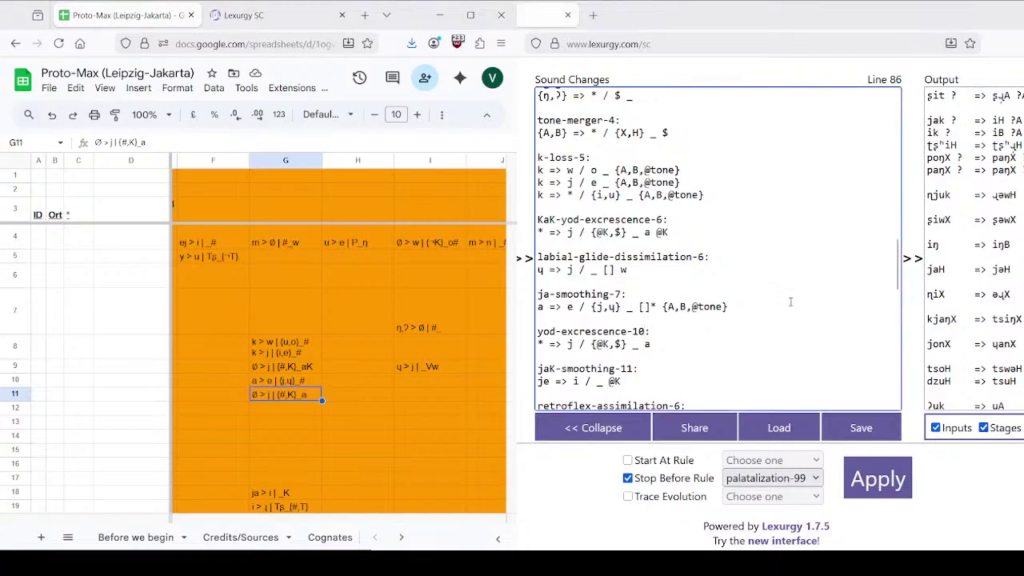
key(Left)
key(BackSpace)
Step: Delete the blank rows 12 to 17 of the Harbin sound changes sheet, below the Ø > j | {#,K}_a note
scroll(307, 380, down, 2)
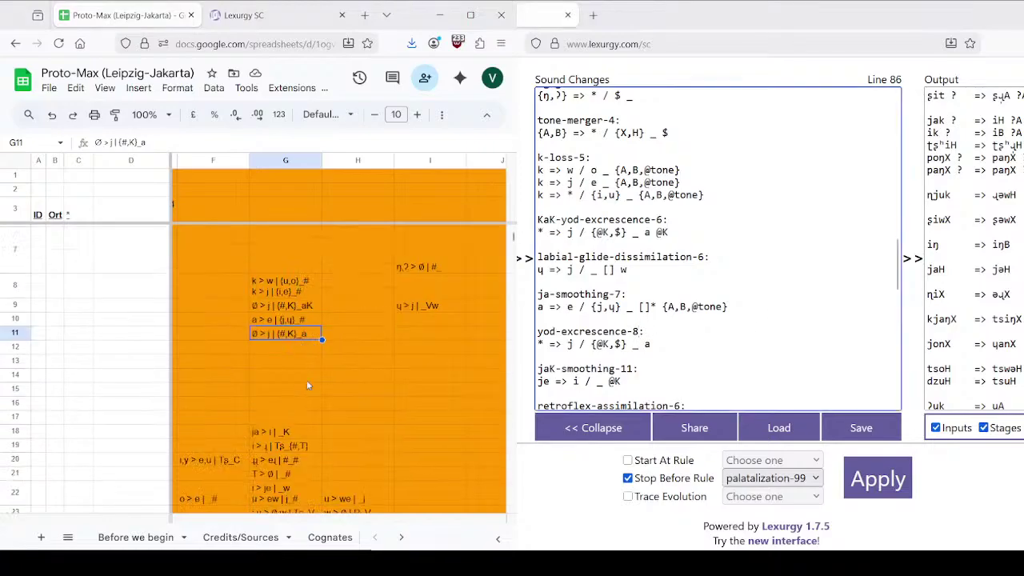
click(306, 380)
scroll(176, 400, down, 1)
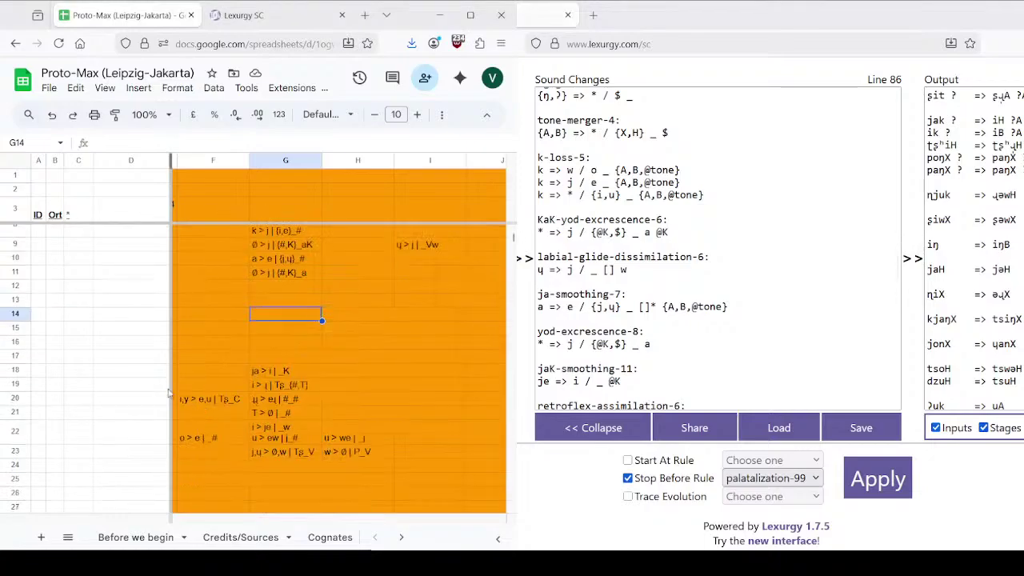
drag(15, 285, 19, 458)
scroll(11, 424, down, 3)
scroll(257, 337, up, 3)
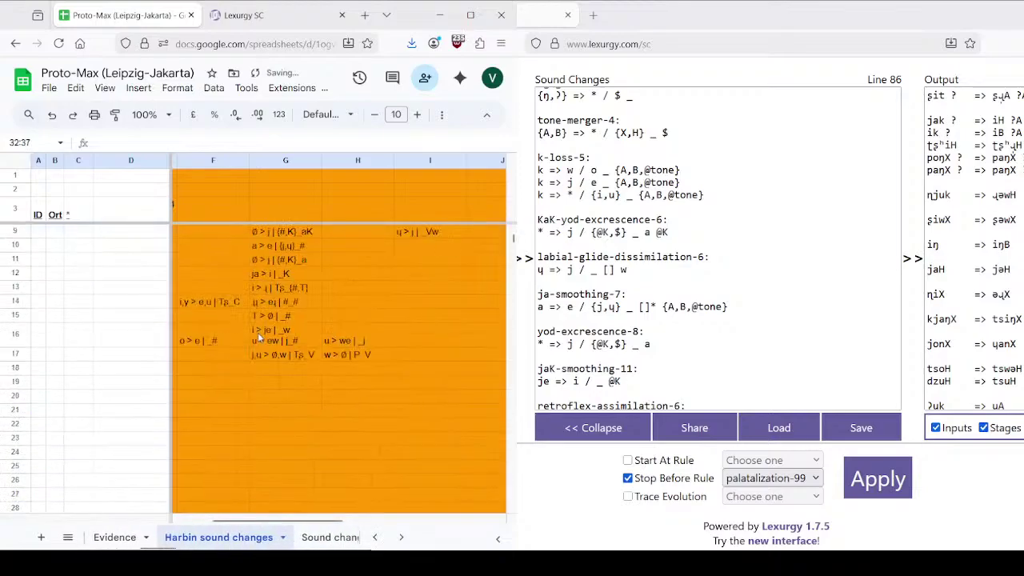
scroll(296, 344, up, 2)
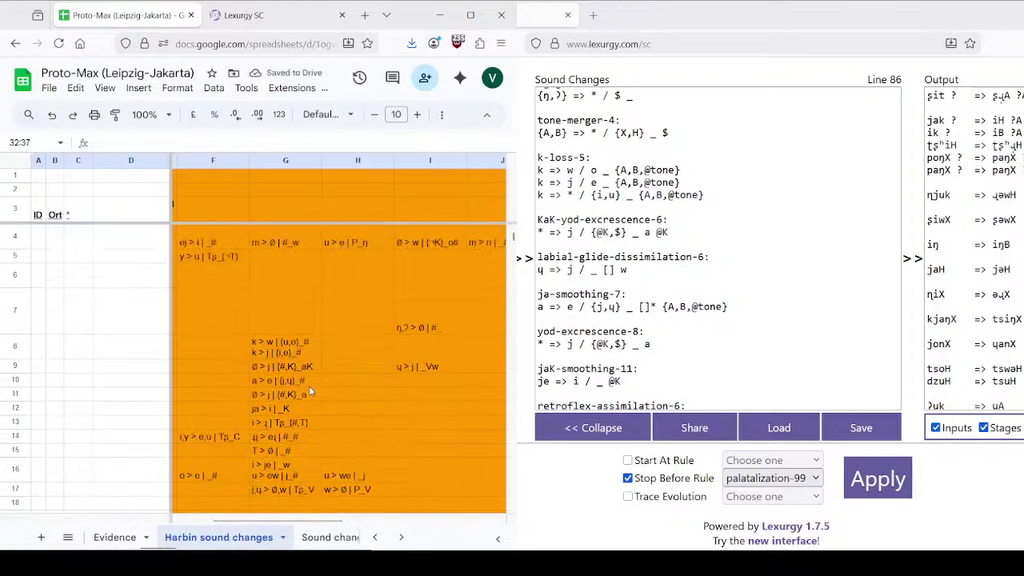
Step: Change the sound-change note in G12 to je > i | _K
drag(255, 520, 214, 523)
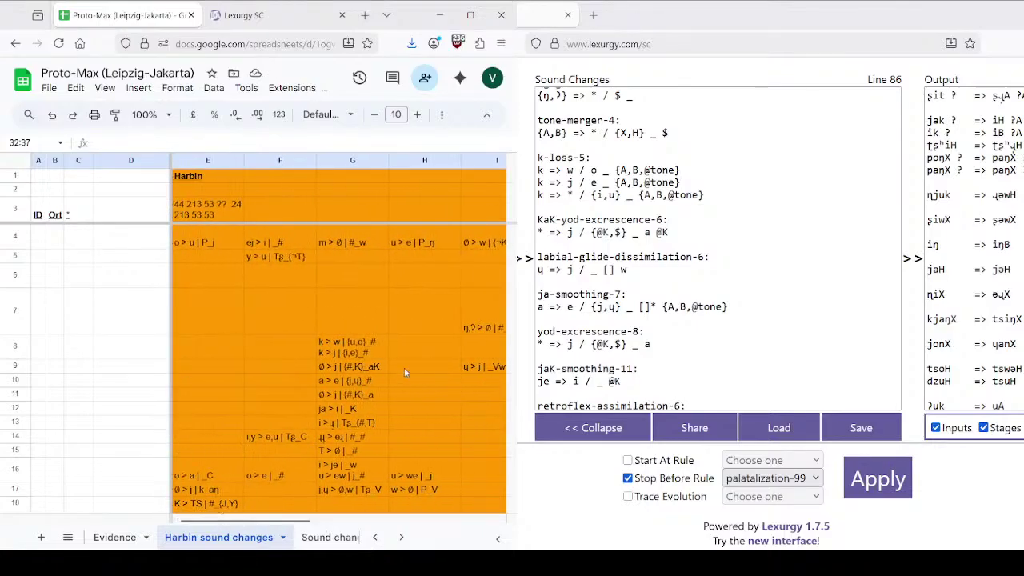
scroll(402, 360, down, 1)
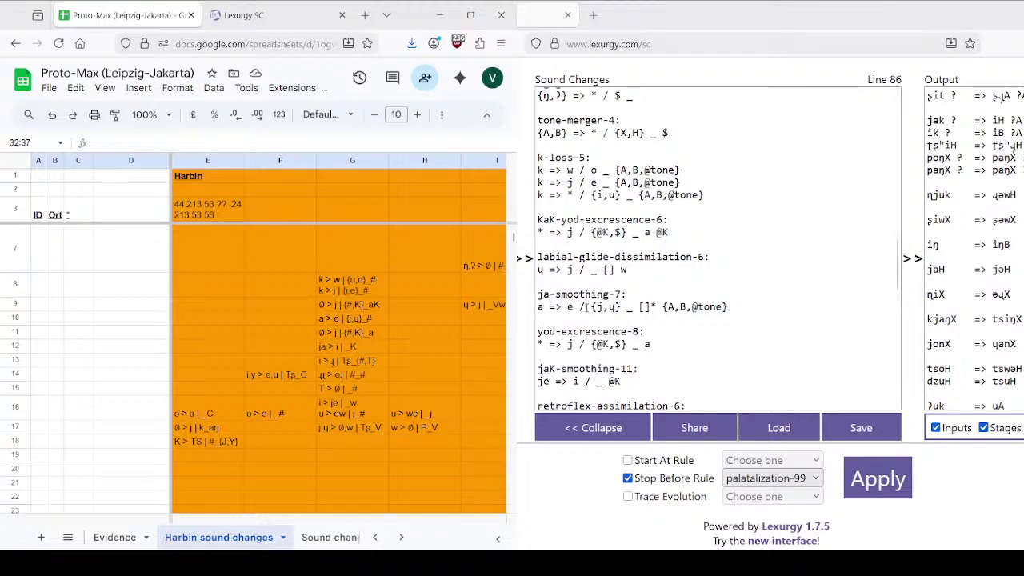
click(360, 331)
scroll(717, 324, down, 4)
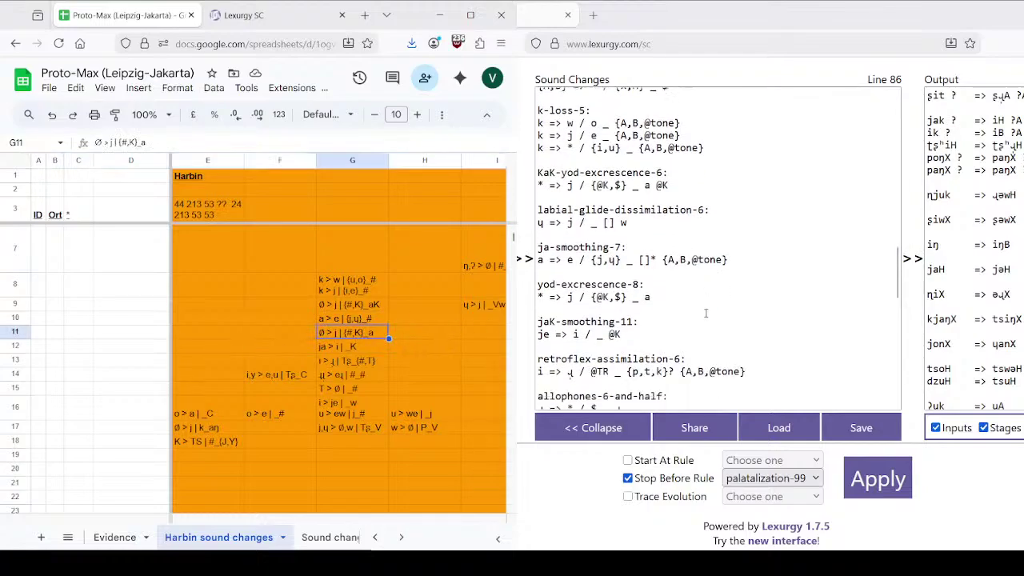
double_click(330, 347)
key(BackSpace)
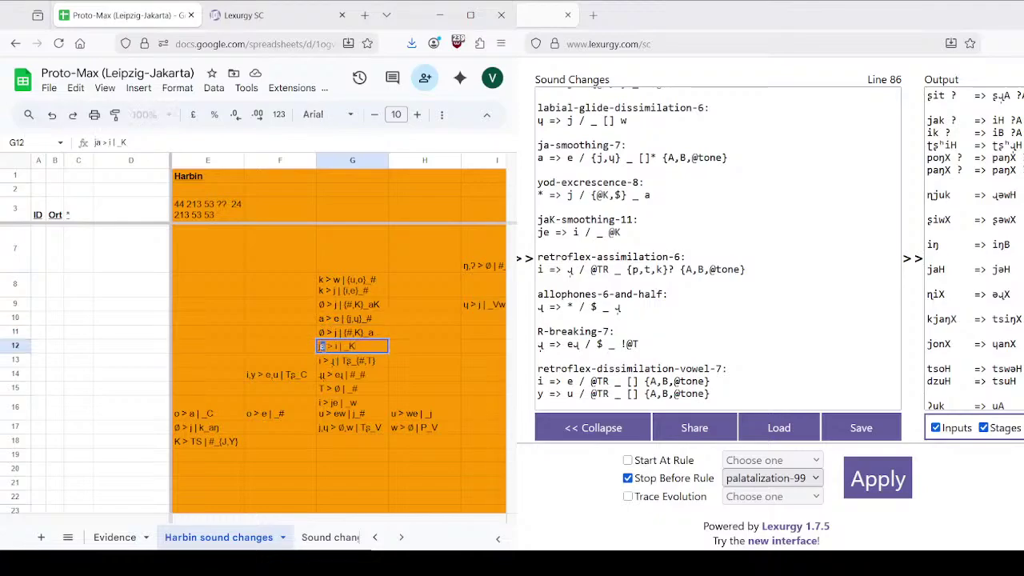
text(e)
Step: Add "ʐjak" below the first input word in the test-word Lexurgy tab and apply the sound changes
click(297, 15)
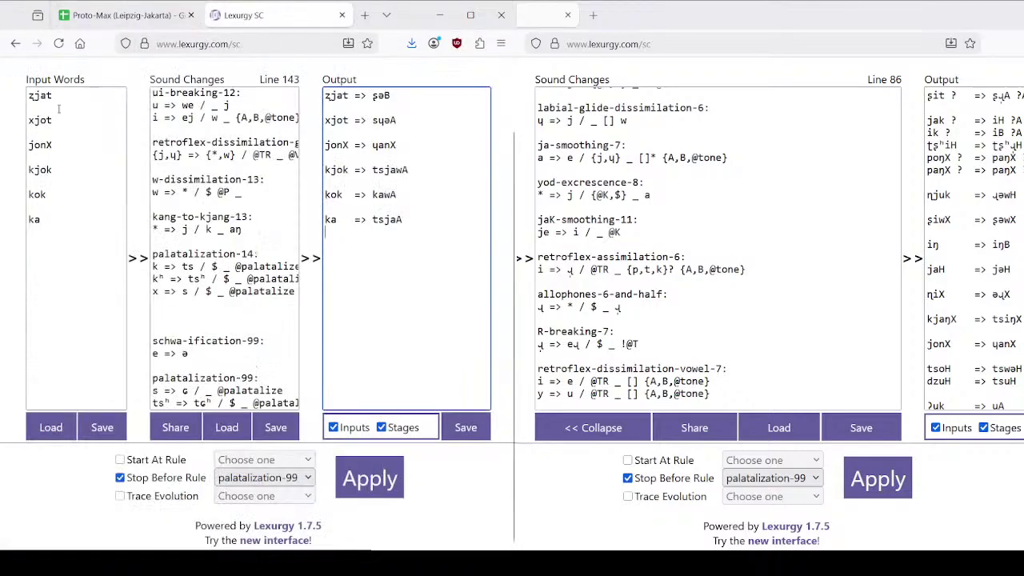
drag(66, 95, 4, 97)
key(ctrl+c)
click(81, 100)
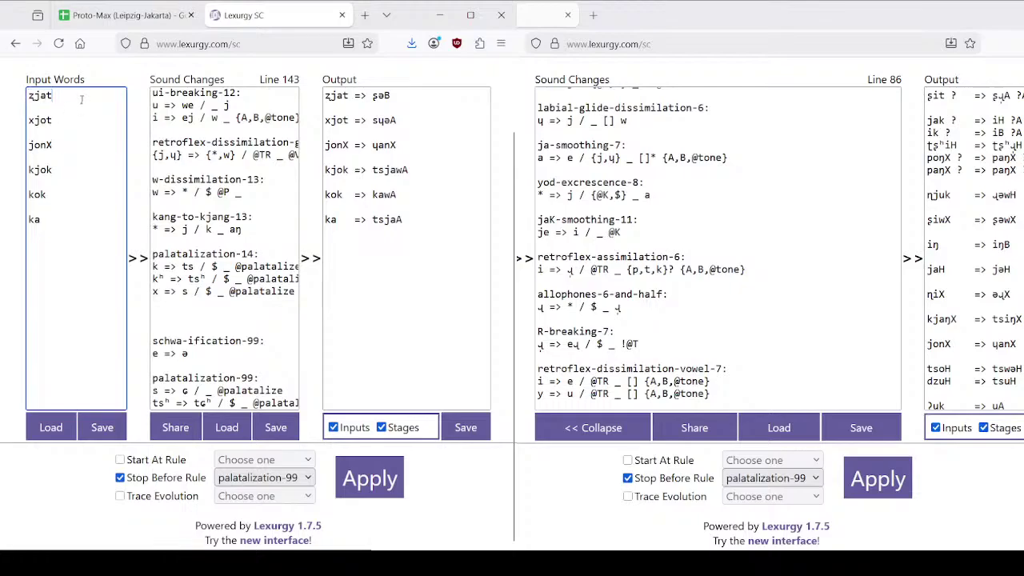
key(Return)
key(Return)
key(ctrl+v)
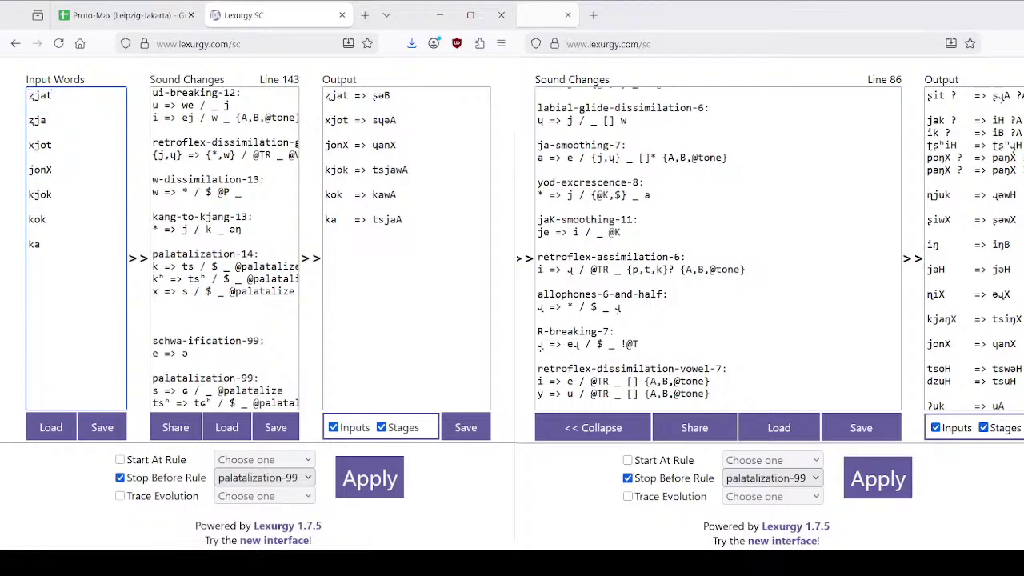
text(k)
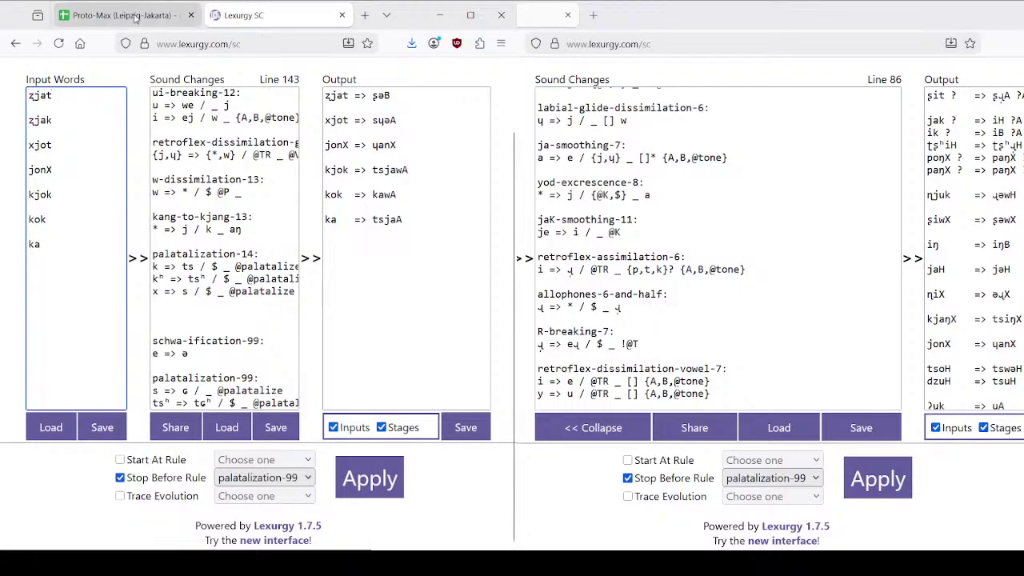
click(384, 481)
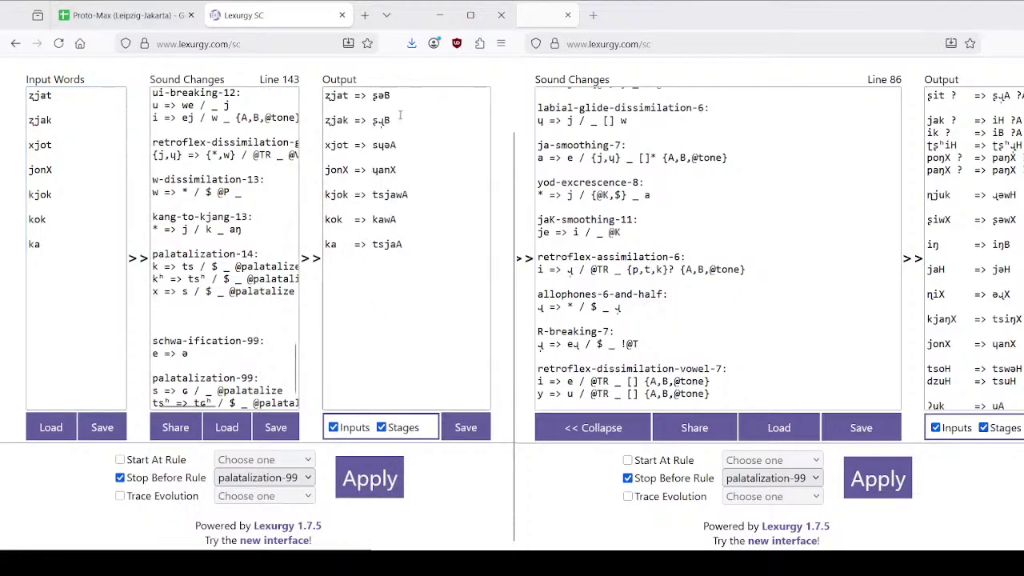
Step: Return to the Proto-Max spreadsheet, check the notes in G12 and G13, and renumber the jaK-smoothing rule as 9
click(121, 16)
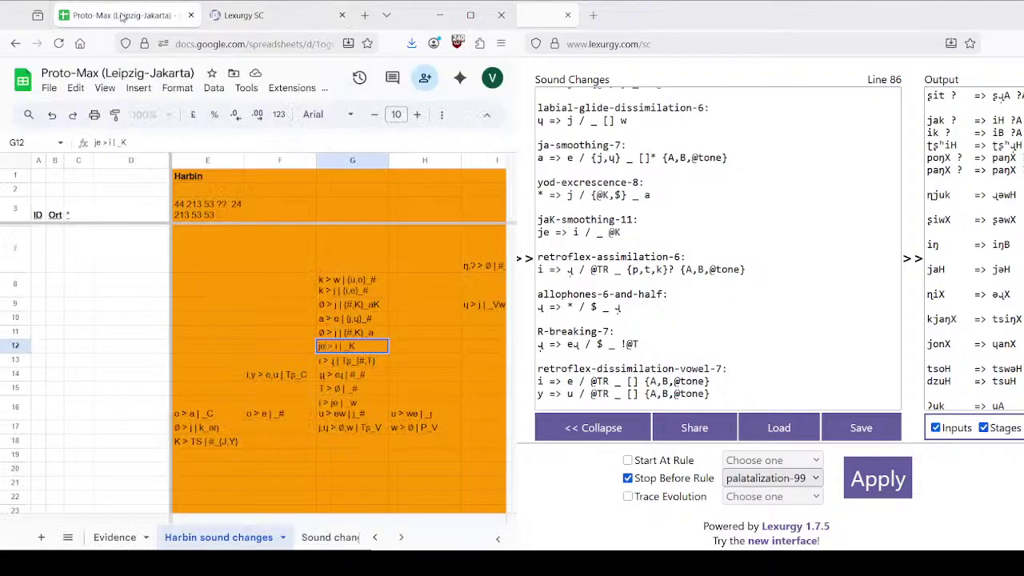
click(415, 347)
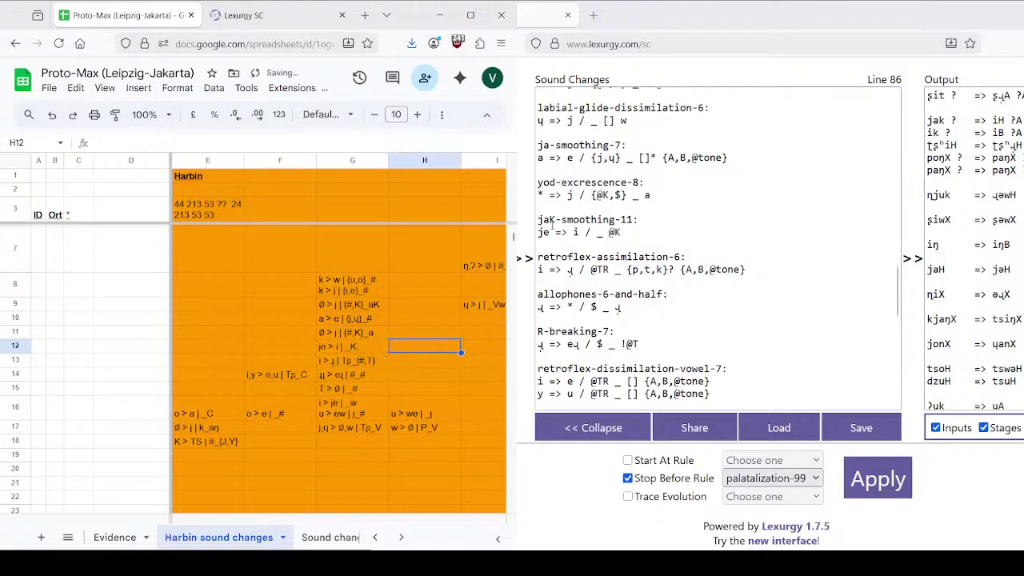
drag(544, 224, 550, 224)
click(308, 317)
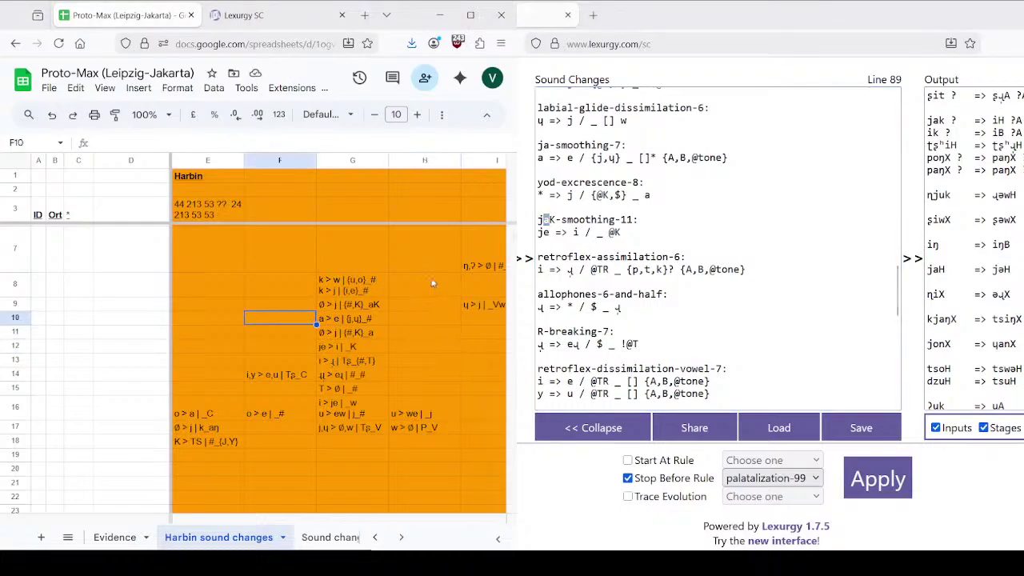
click(356, 349)
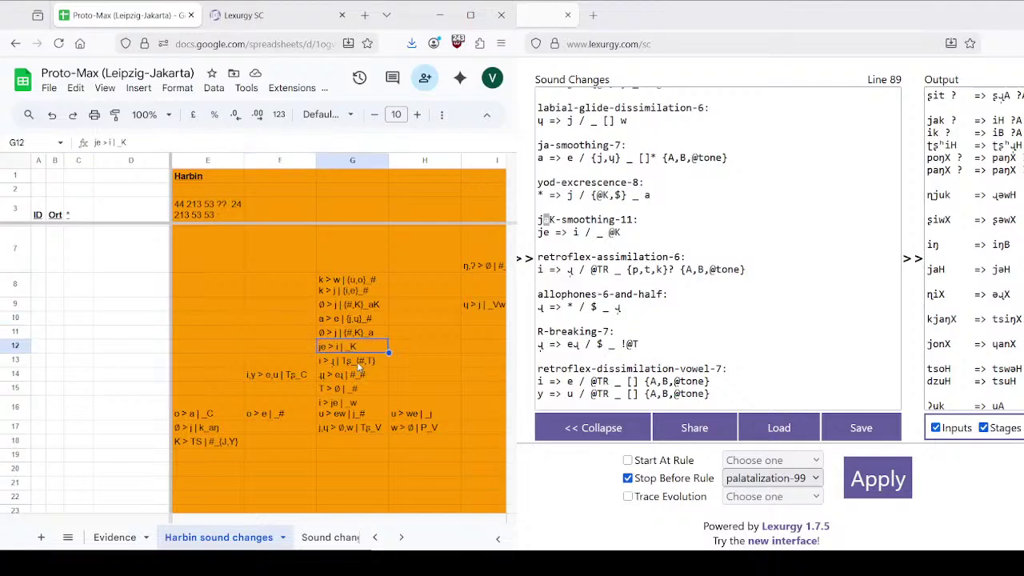
click(357, 362)
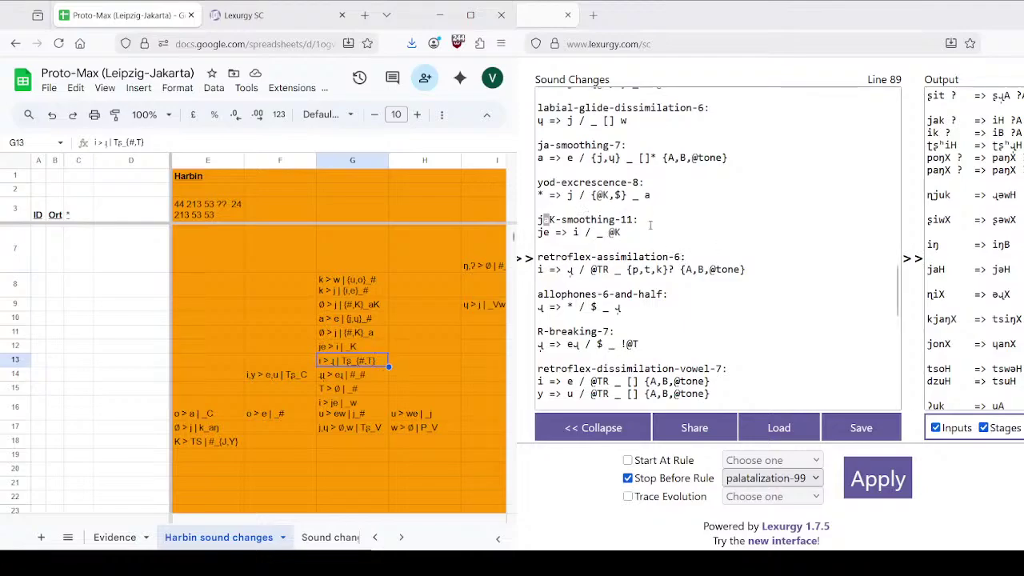
text(a)
key(BackSpace)
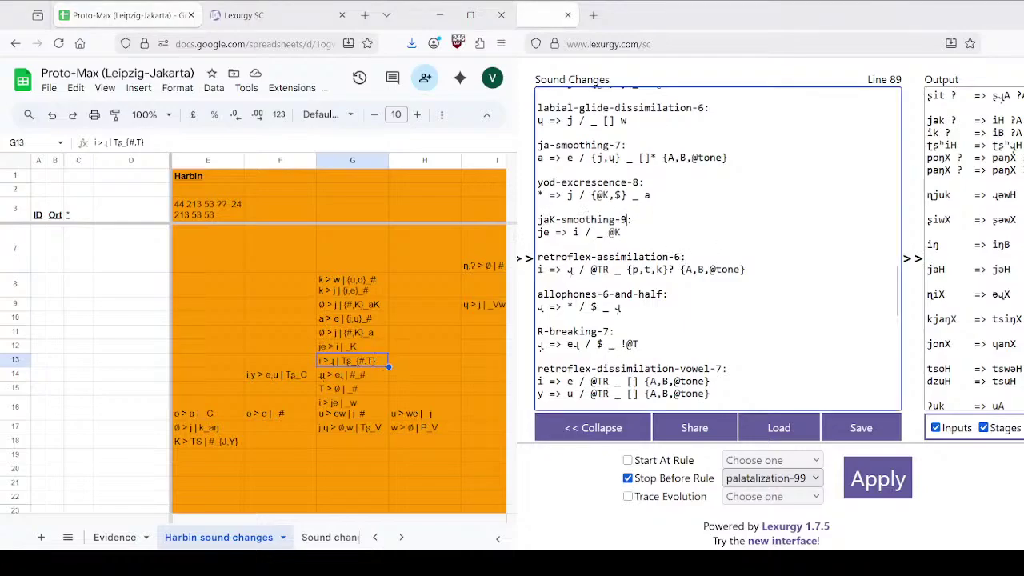
Step: Renumber the retroflex-assimilation rule as 10 and the allophones rule below it as 10-and-half
key(Down)
key(Down)
key(Left)
key(BackSpace)
text(10)
click(610, 294)
key(BackSpace)
text(10)
Step: Check the notes in G13, G14 and F14, and renumber the R-breaking and retroflex-dissimilation-vowel rules as 11
click(310, 398)
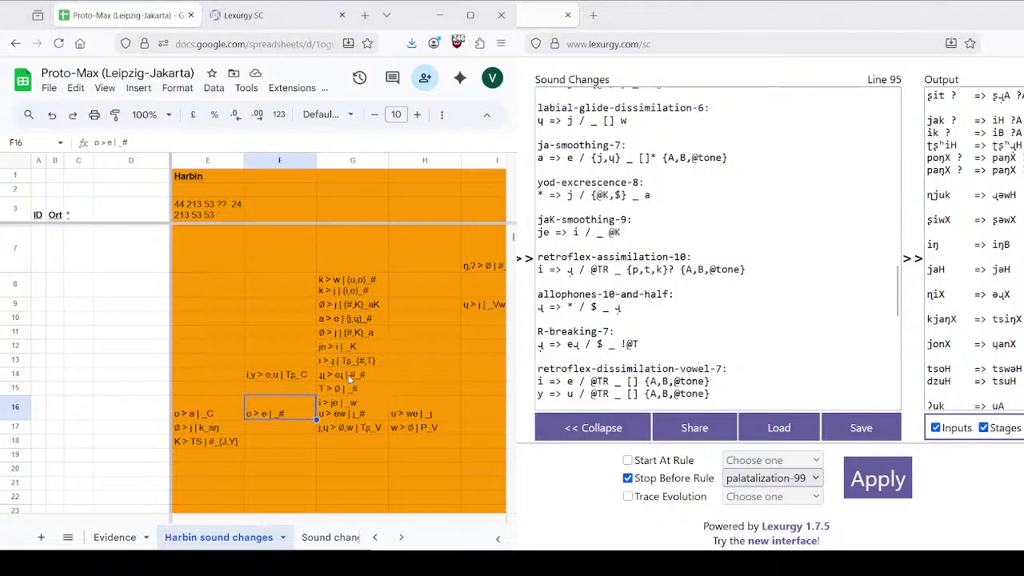
click(354, 379)
key(Up)
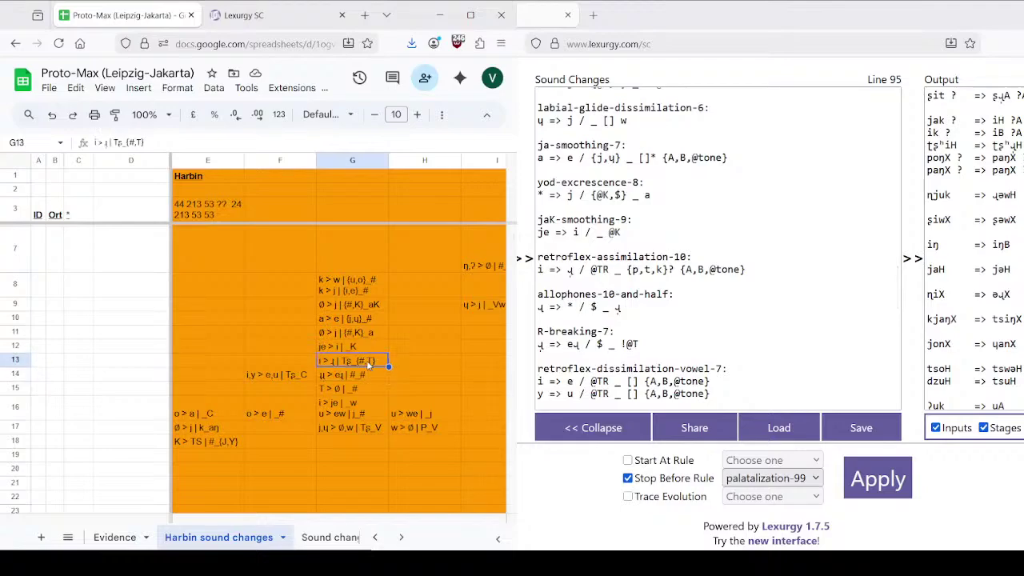
click(366, 377)
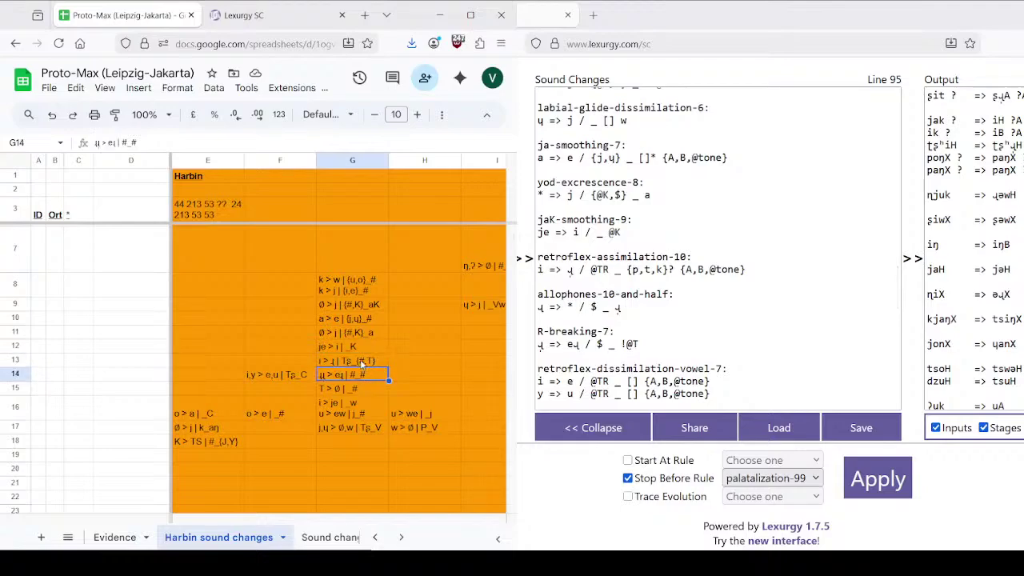
click(273, 377)
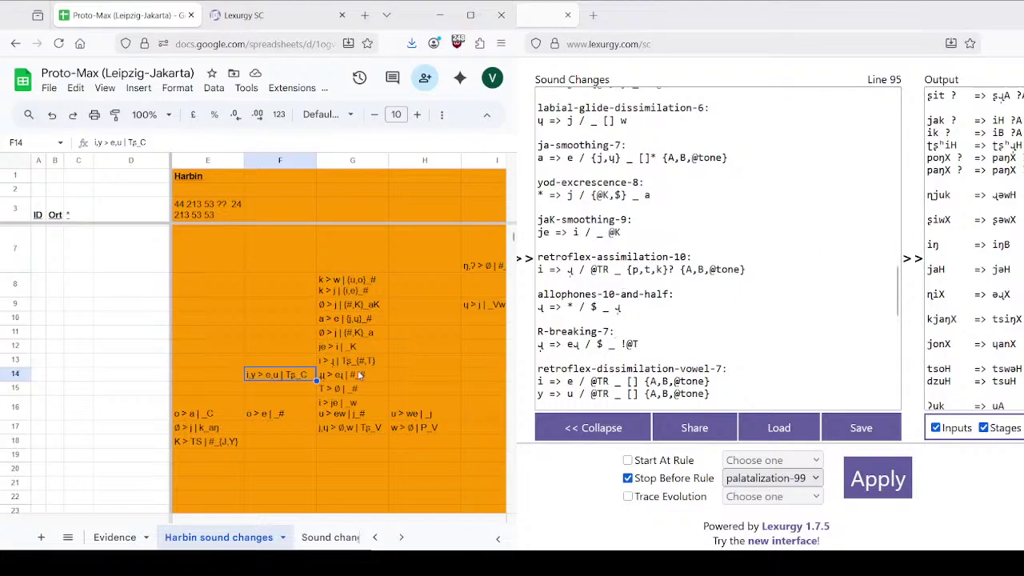
click(612, 332)
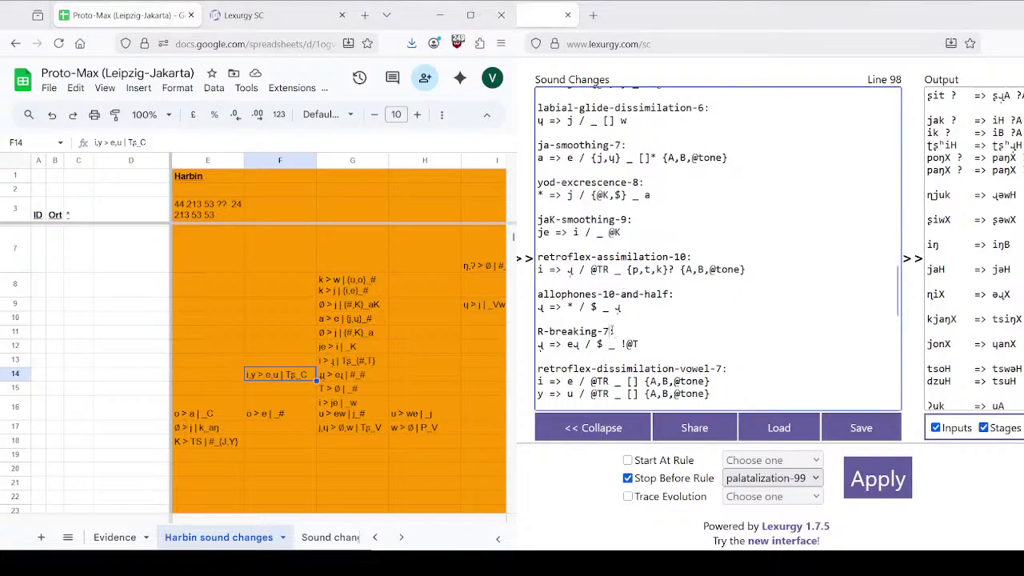
key(BackSpace)
text(11)
click(724, 368)
key(BackSpace)
text(11)
Step: Renumber the stop-drop rule as 12
scroll(341, 369, down, 1)
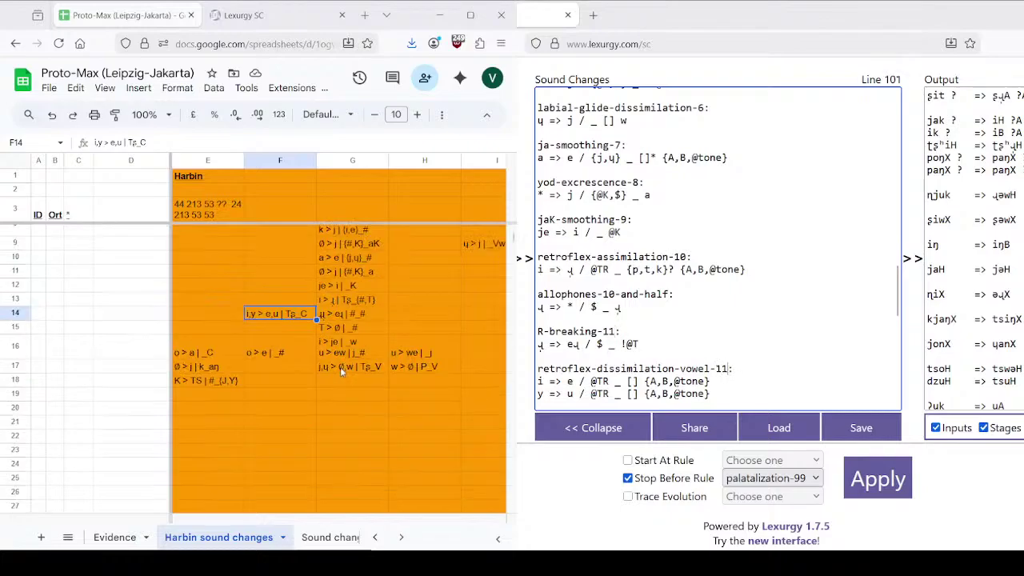
click(726, 326)
scroll(640, 275, down, 3)
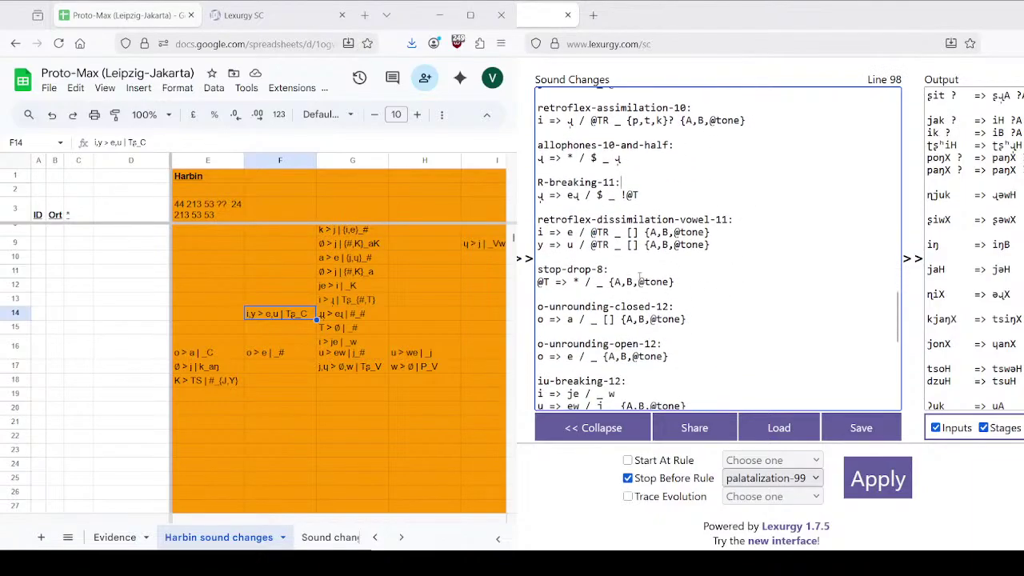
click(605, 271)
key(BackSpace)
text(12)
Step: Check the note in G16 and renumber the o-unrounding-closed and o-unrounding-open rules as 13
click(341, 345)
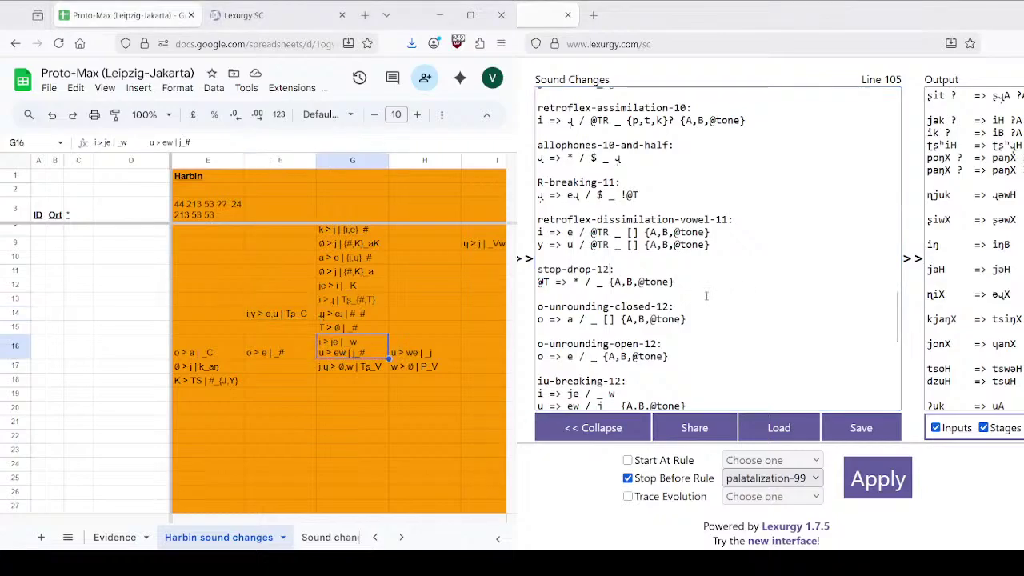
click(671, 306)
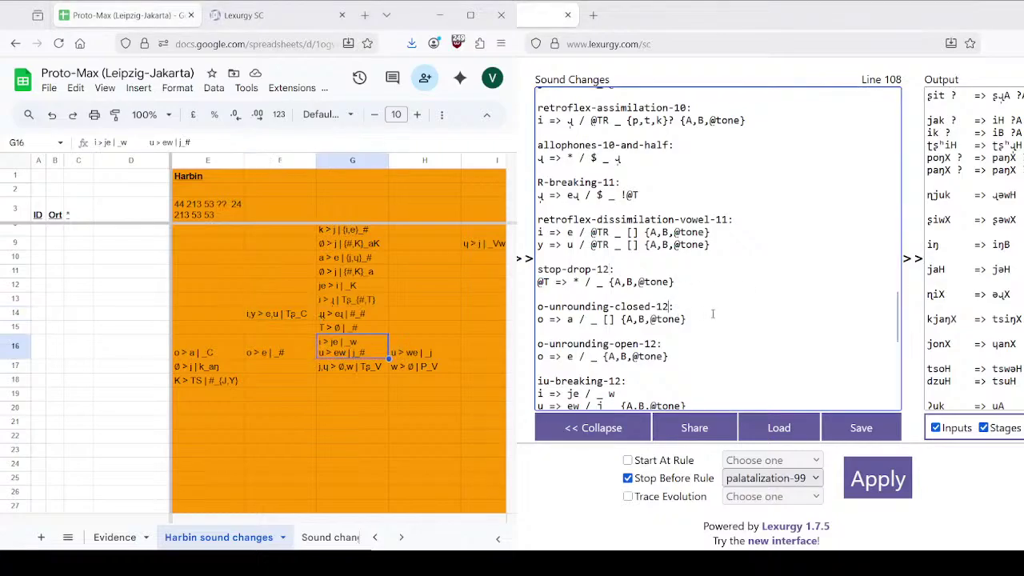
key(BackSpace)
text(3)
key(Down)
key(Down)
key(Down)
key(Left)
key(BackSpace)
text(3)
Step: Renumber the iu-breaking and ui-breaking rules as 13
key(Down)
key(Down)
key(Down)
key(Down)
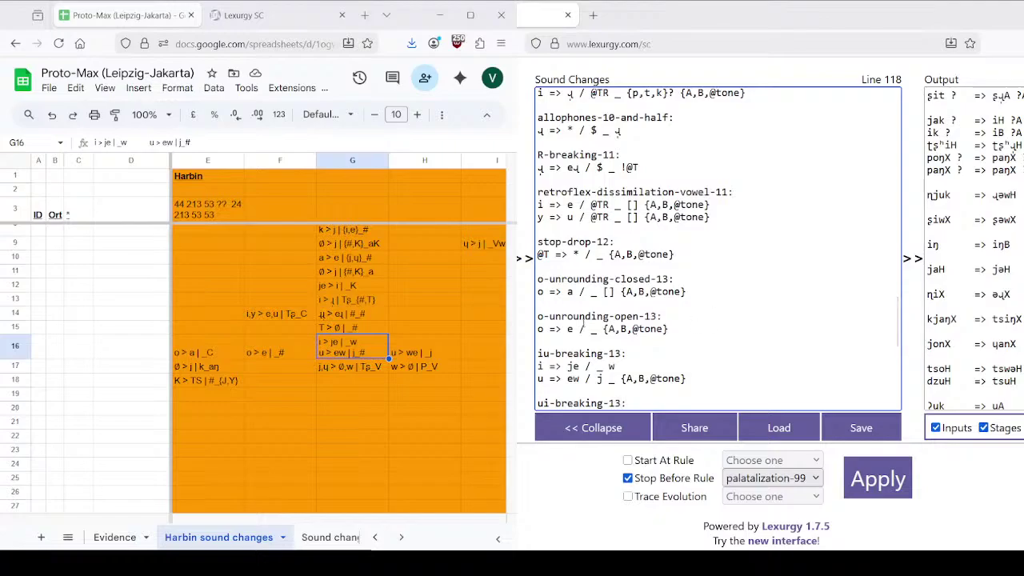
Step: Check the note in H16 and renumber the retroflex-dissimilation-glide and w-dissimilation rules as 14
click(397, 353)
scroll(736, 307, down, 4)
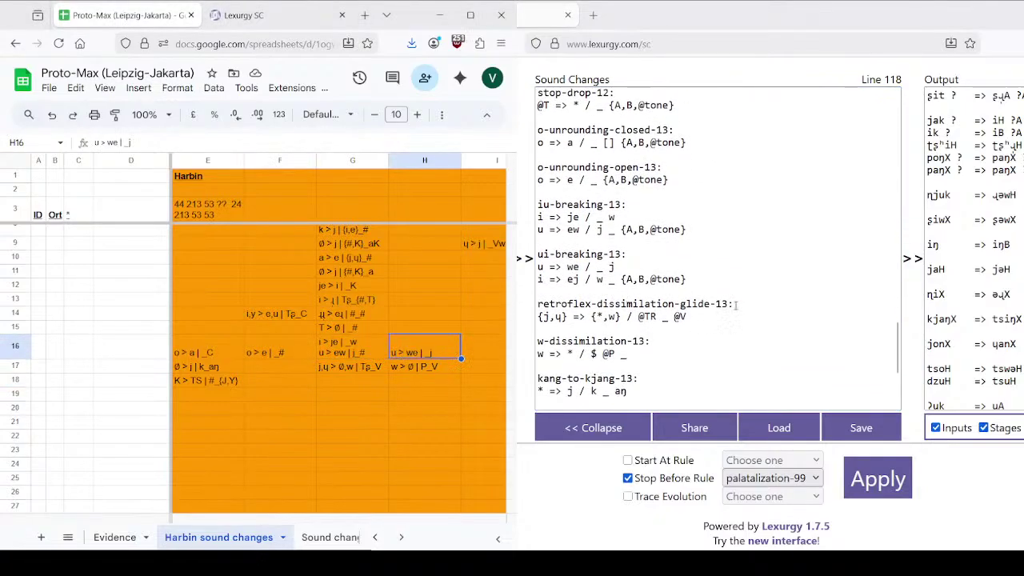
click(730, 303)
text(:)
key(BackSpace)
text(4)
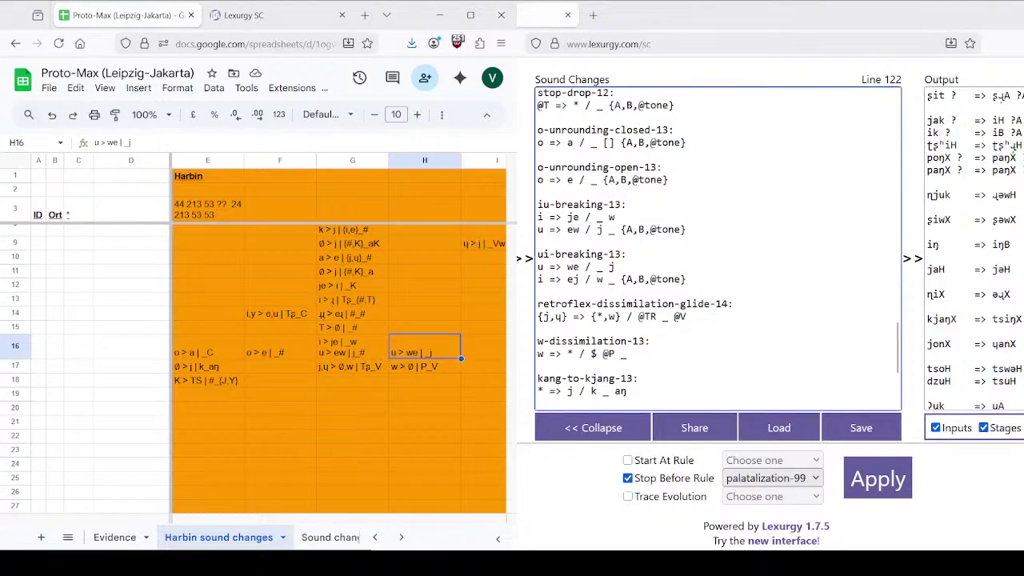
key(Left)
key(BackSpace)
text(4)
Step: Check the note in H17 and renumber the kang-to-kjang rule as 14
click(232, 409)
click(427, 367)
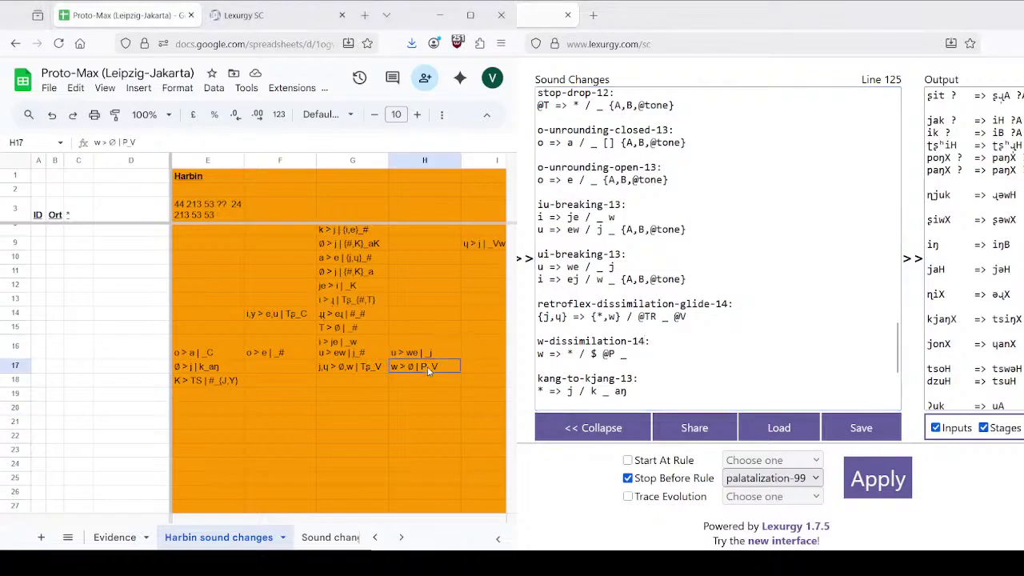
click(635, 379)
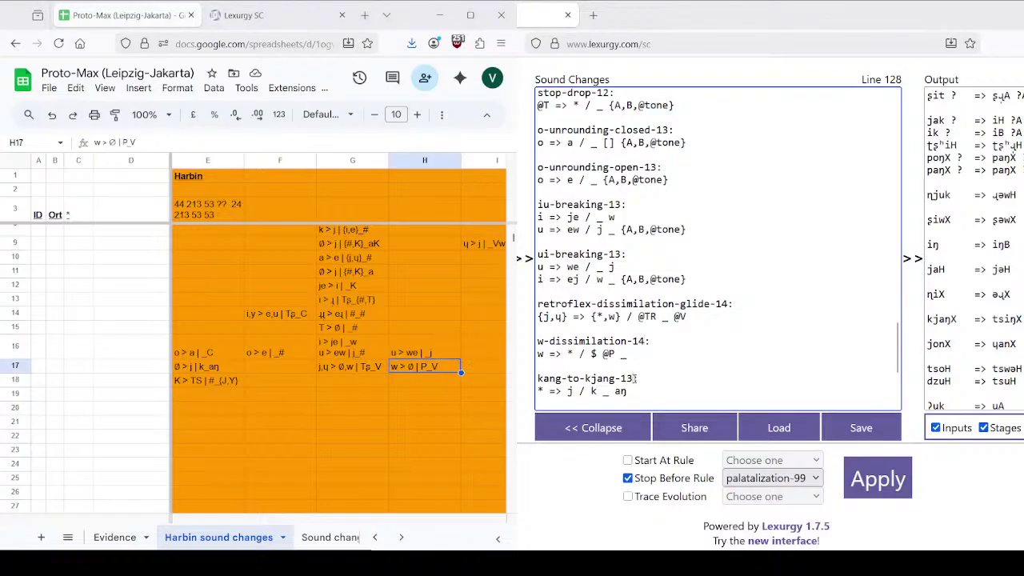
key(Left)
key(BackSpace)
text(4)
key(Return)
key(BackSpace)
text(4)
Step: Renumber the palatalization rule that follows kang-to-kjang as 15 and apply the sound changes
text(palatalization-14: k => ts / $ _ @palatalize kʰ => tsʰ / $ _ @palatalize x => s / $ _ @palatalize)
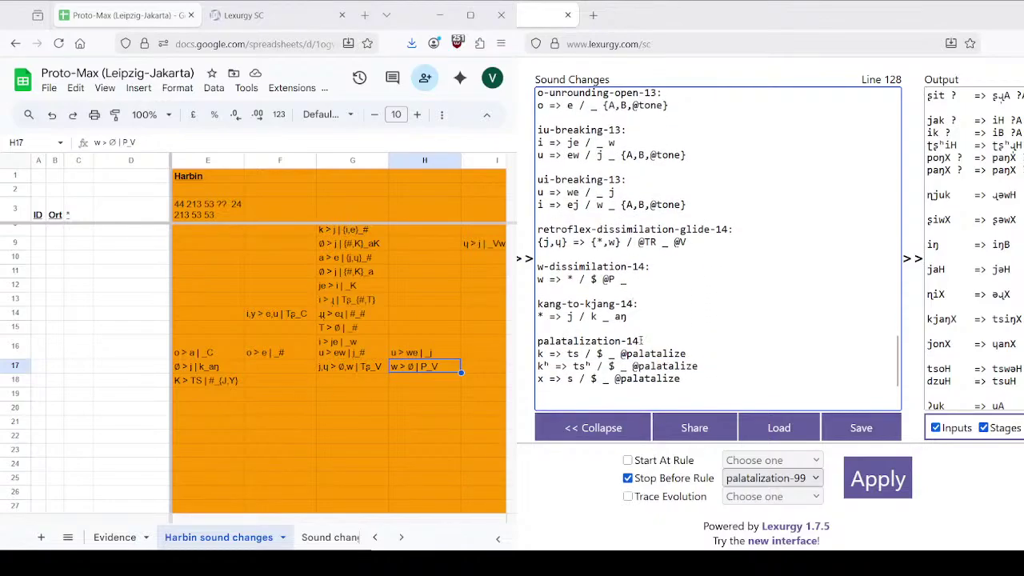
click(640, 340)
key(BackSpace)
text(5)
scroll(764, 334, down, 2)
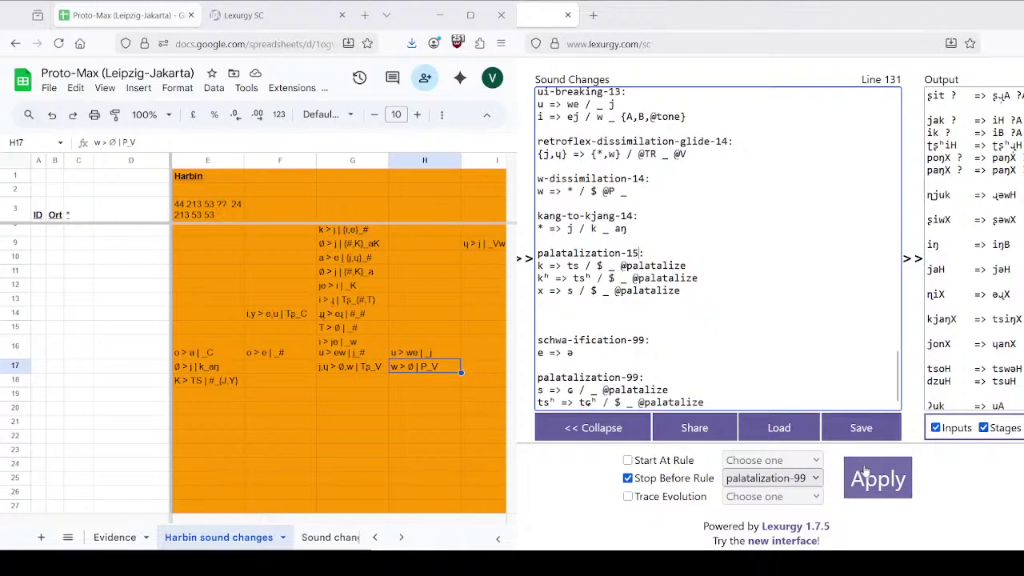
click(875, 491)
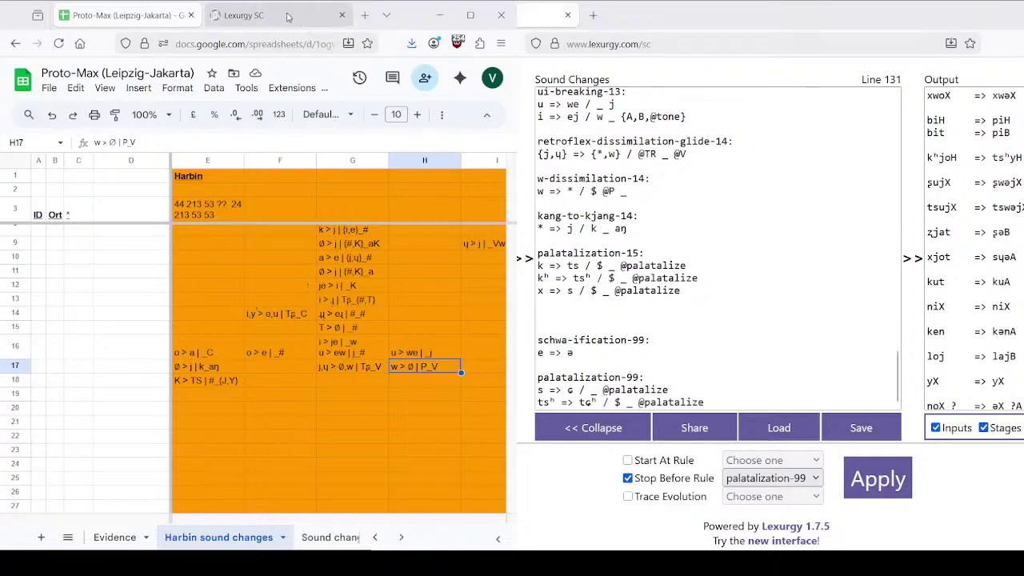
Step: Review the test-word output in the other Lexurgy tab with its browser window maximized
click(249, 15)
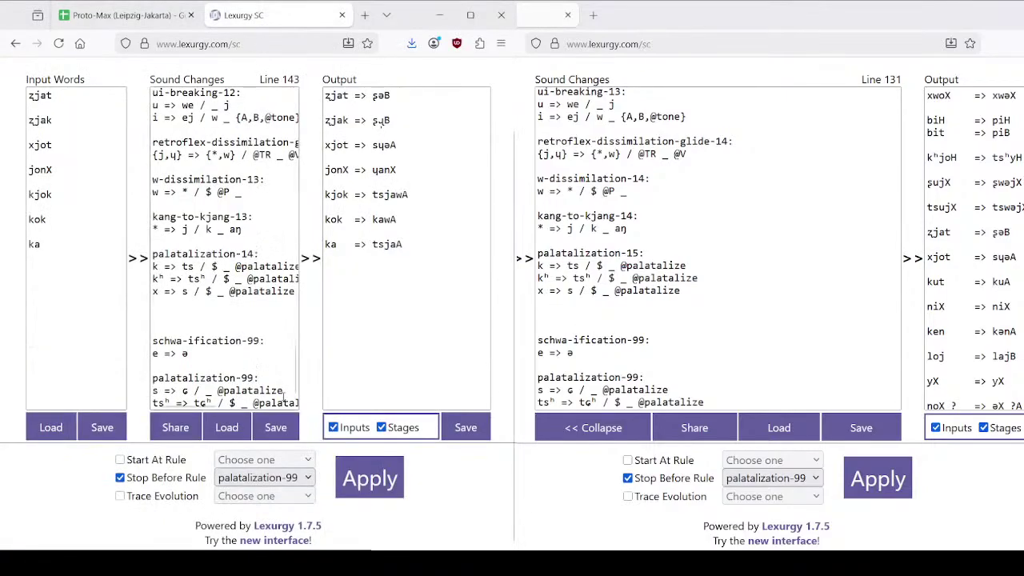
click(473, 18)
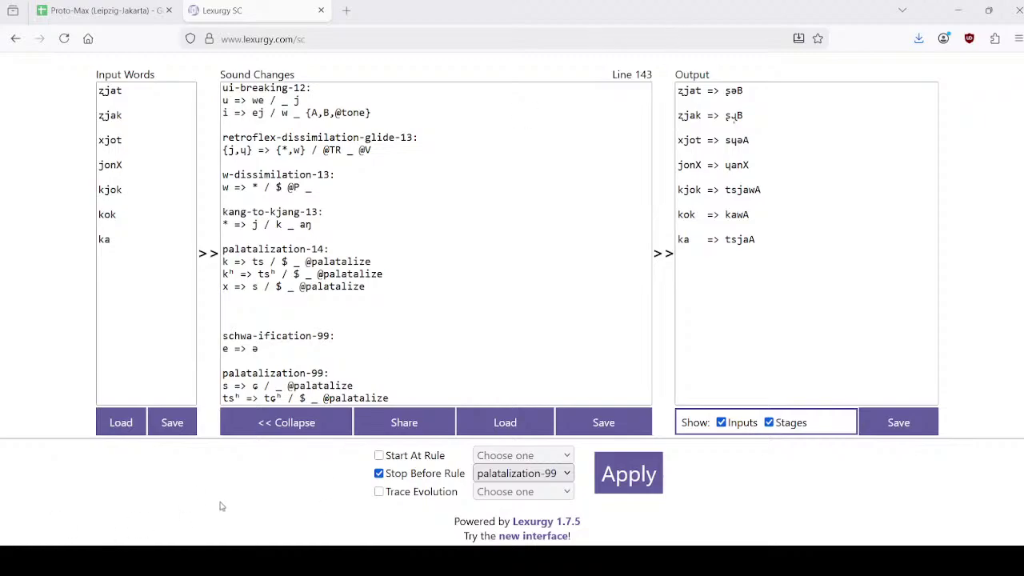
Step: Return to the Proto-Max spreadsheet and open its Cognates sheet
click(100, 11)
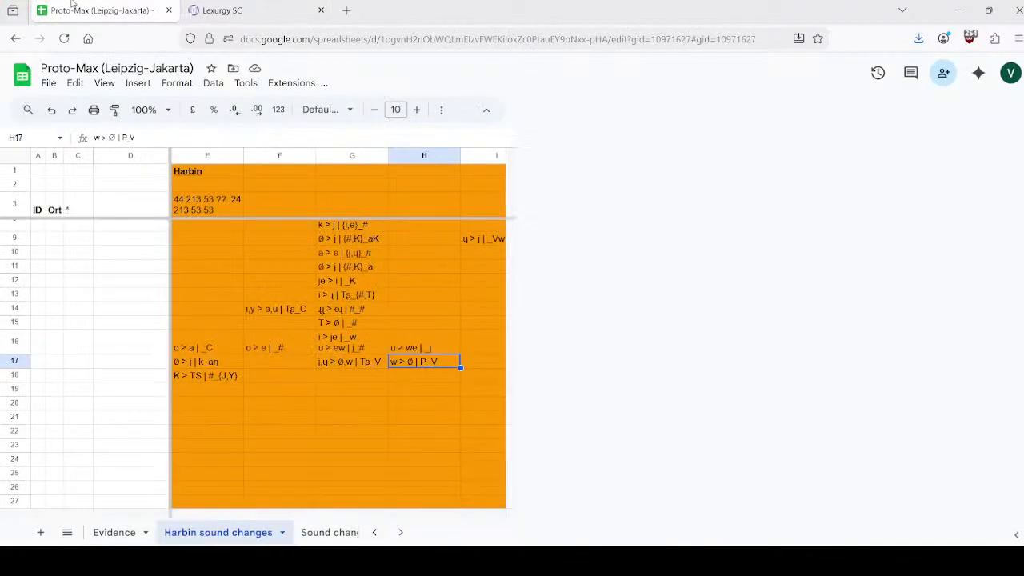
click(117, 538)
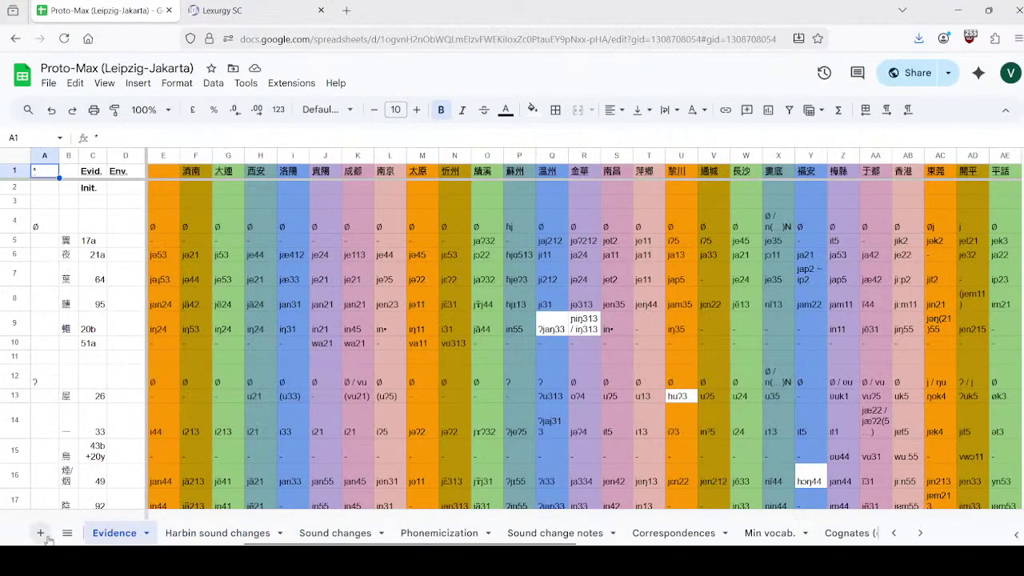
click(222, 536)
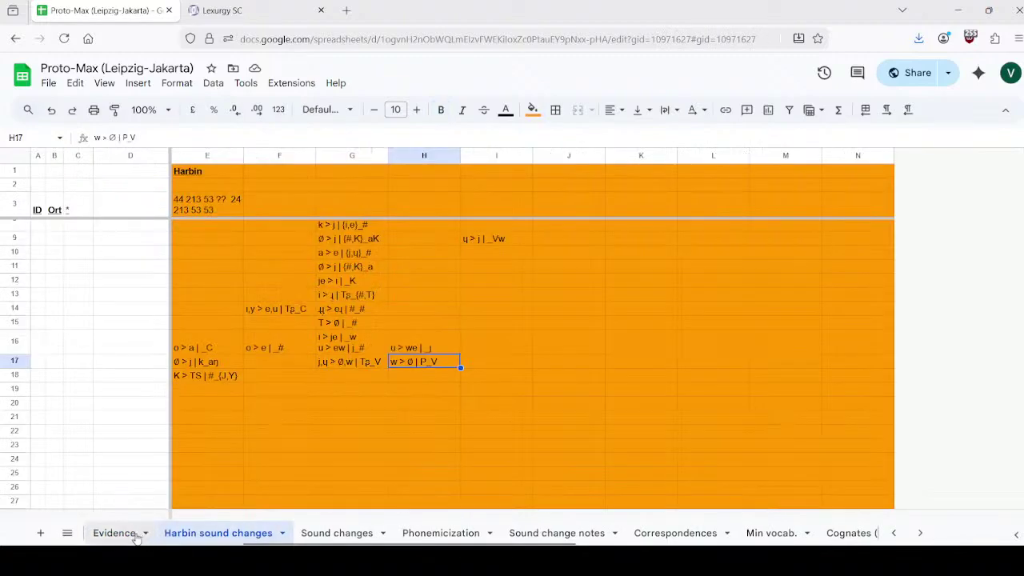
click(70, 533)
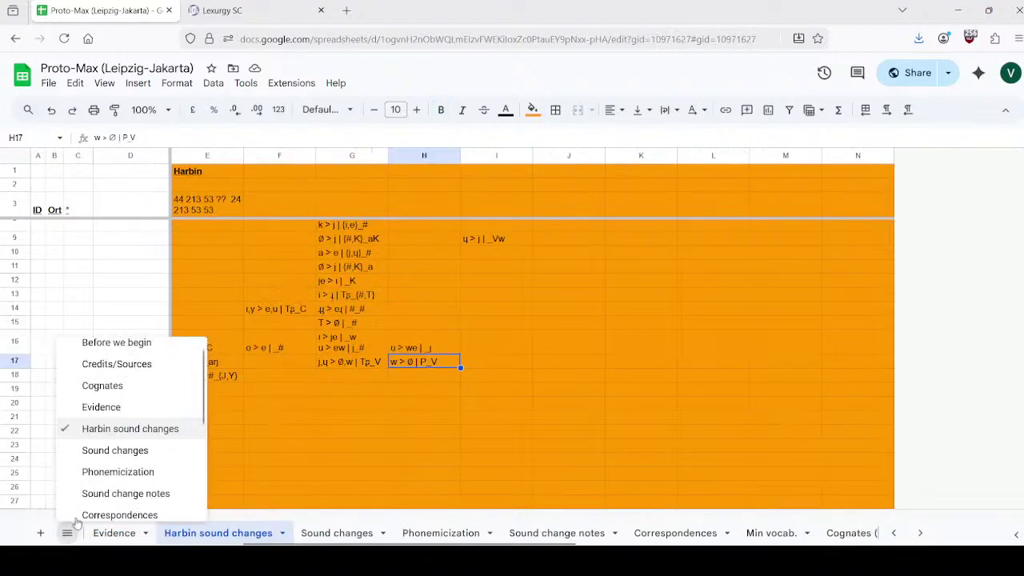
click(102, 386)
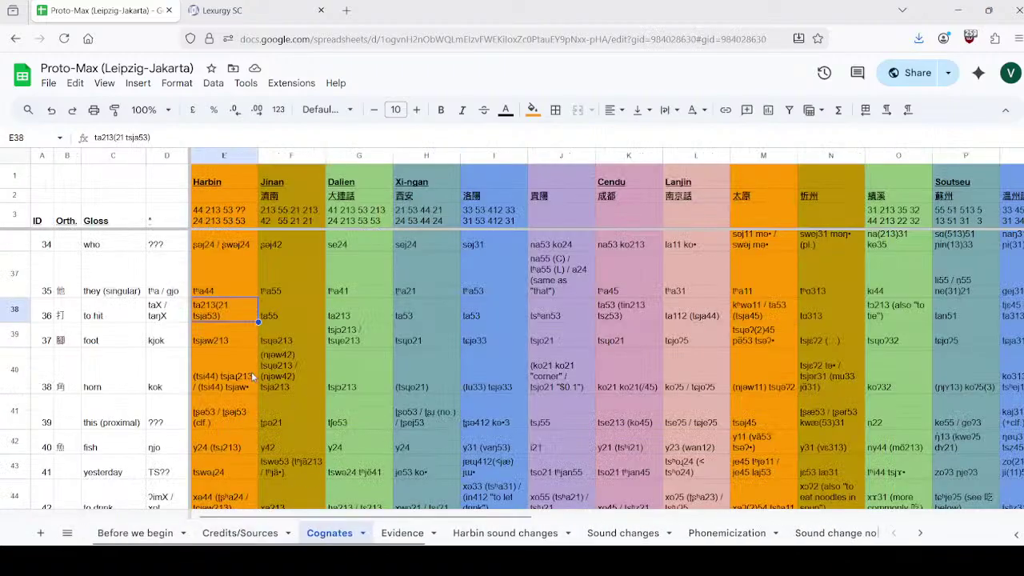
Step: Look through the cognate entries down to the numerals, selecting the "to grind" row and the orthography cell for "shade"
scroll(133, 386, down, 8)
scroll(132, 386, down, 10)
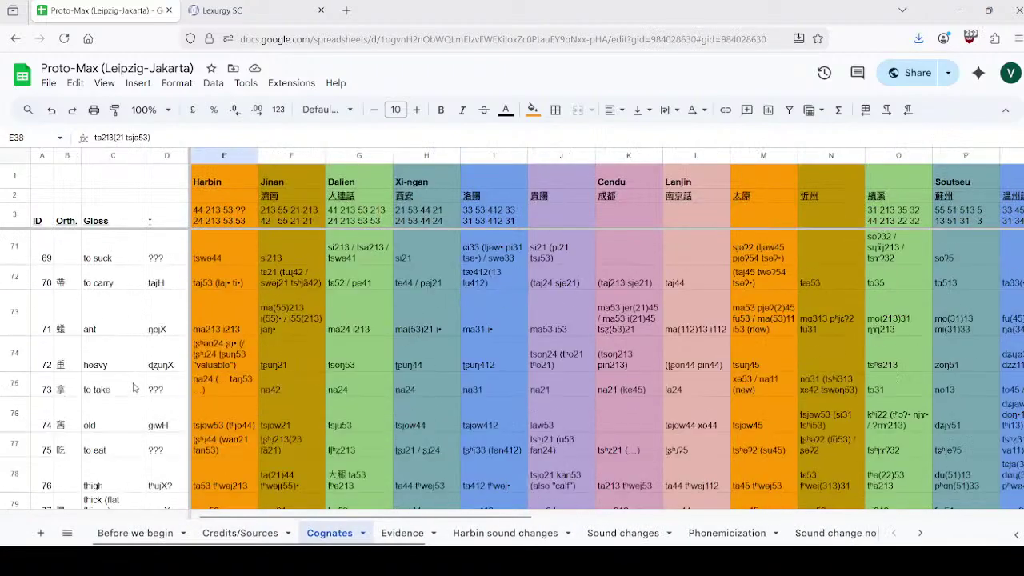
scroll(132, 375, down, 5)
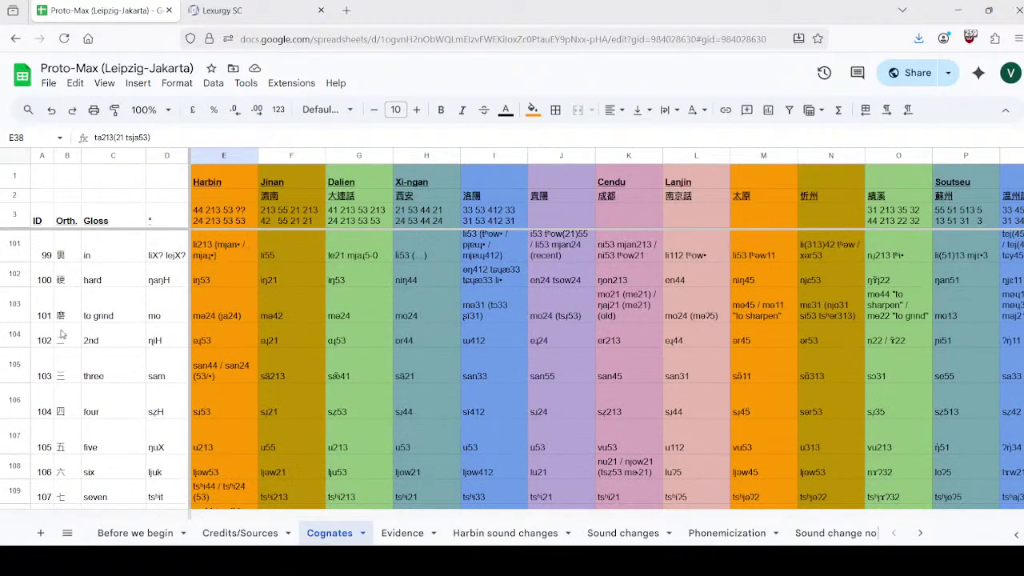
click(26, 314)
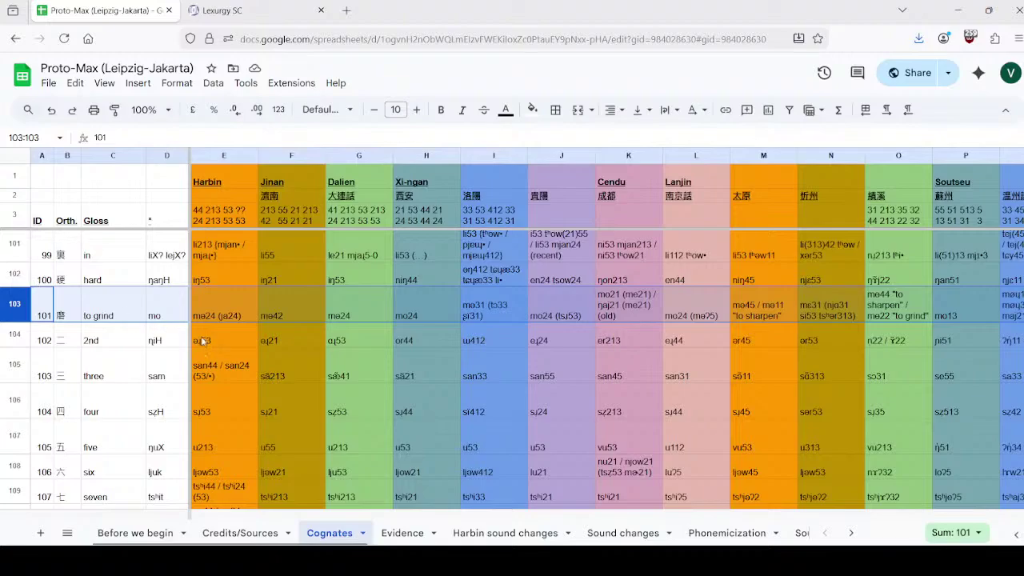
scroll(64, 300, down, 1)
scroll(27, 290, down, 1)
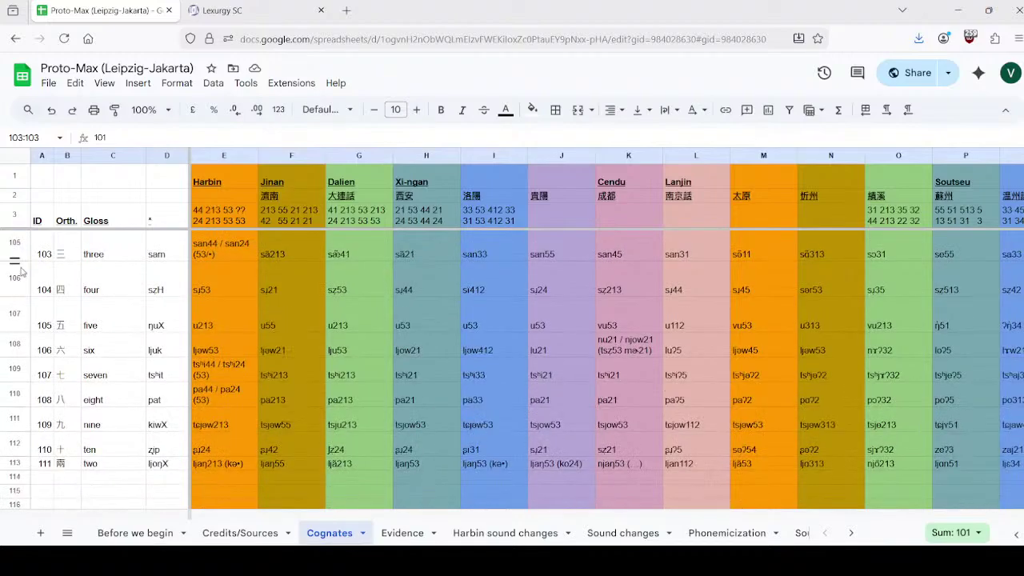
scroll(20, 362, up, 1)
scroll(20, 368, down, 1)
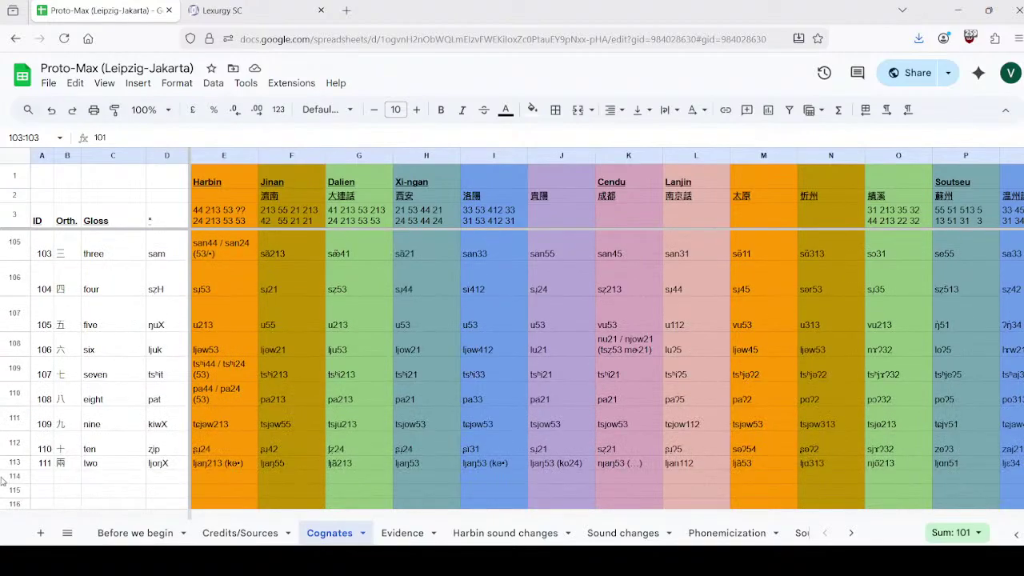
scroll(15, 467, up, 1)
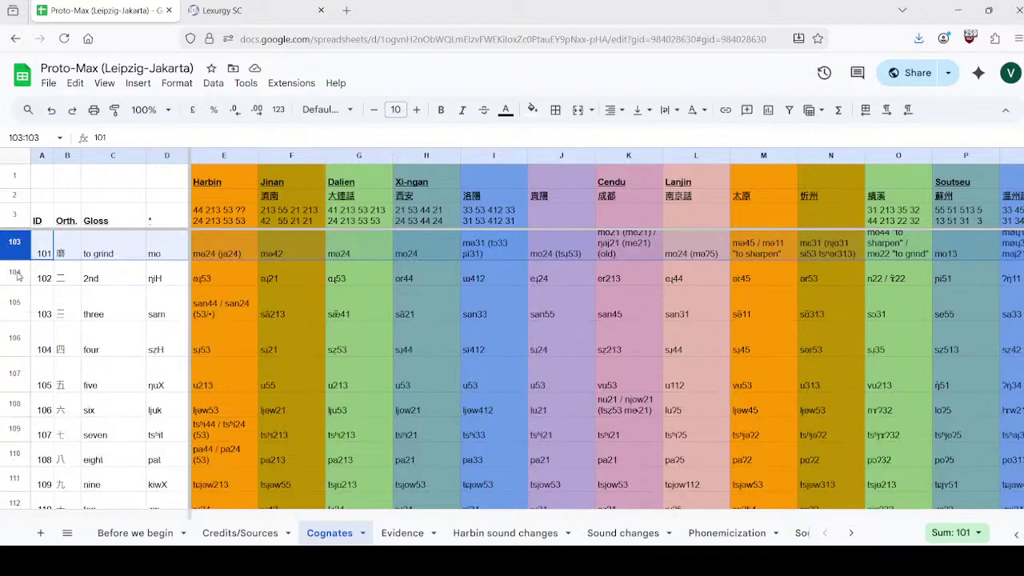
scroll(144, 302, down, 1)
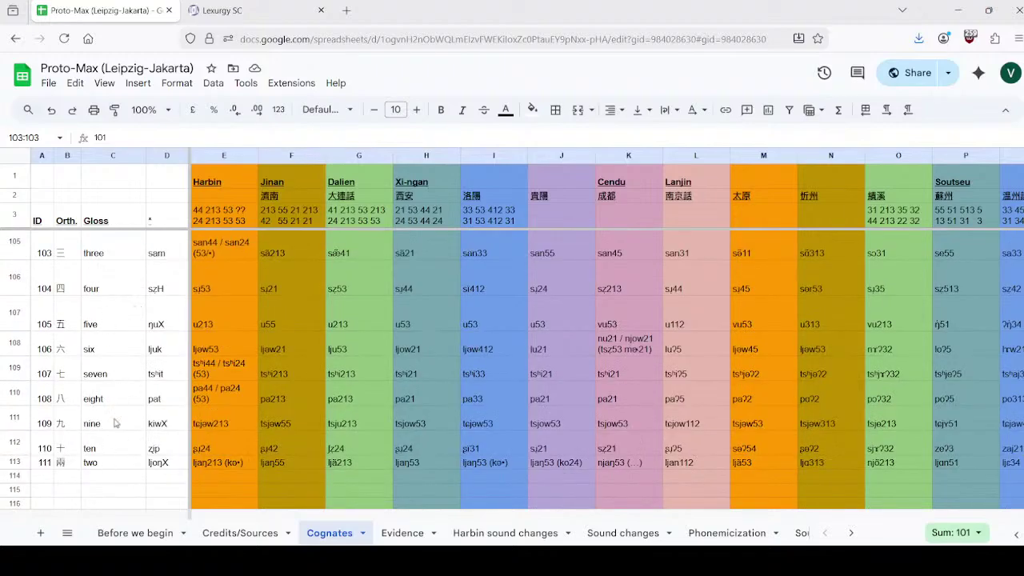
scroll(272, 342, up, 3)
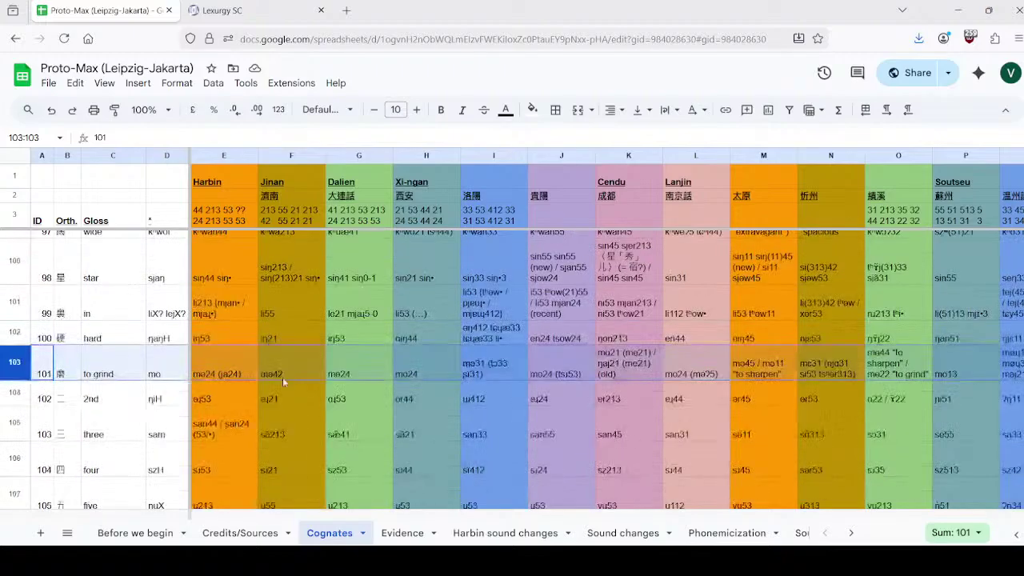
scroll(104, 344, up, 3)
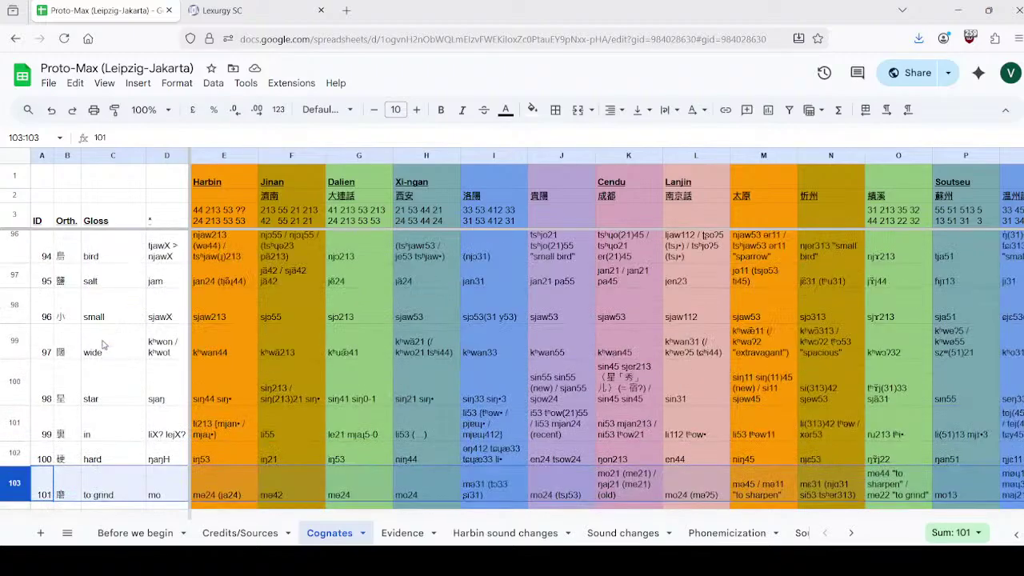
scroll(132, 368, up, 5)
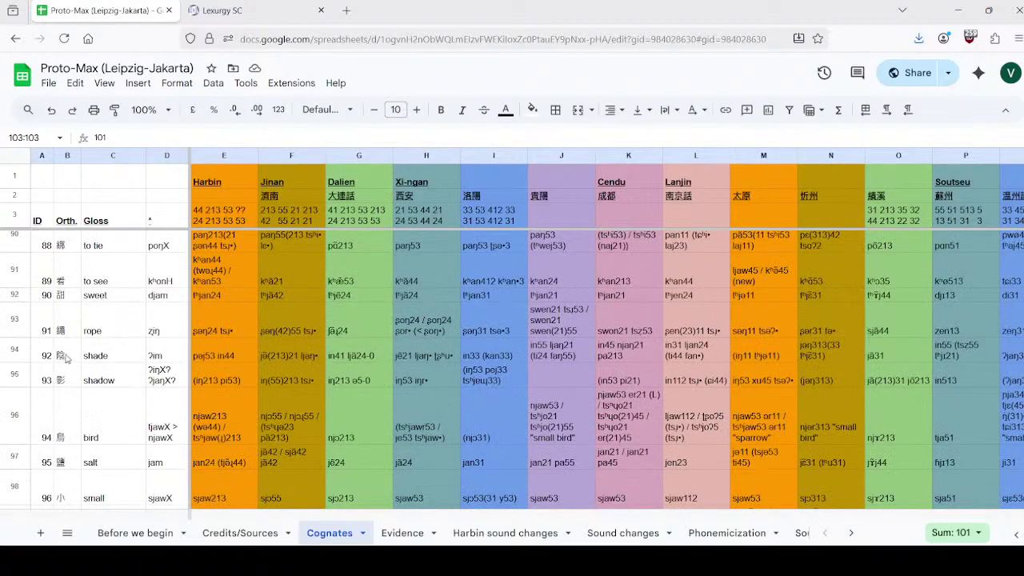
click(77, 358)
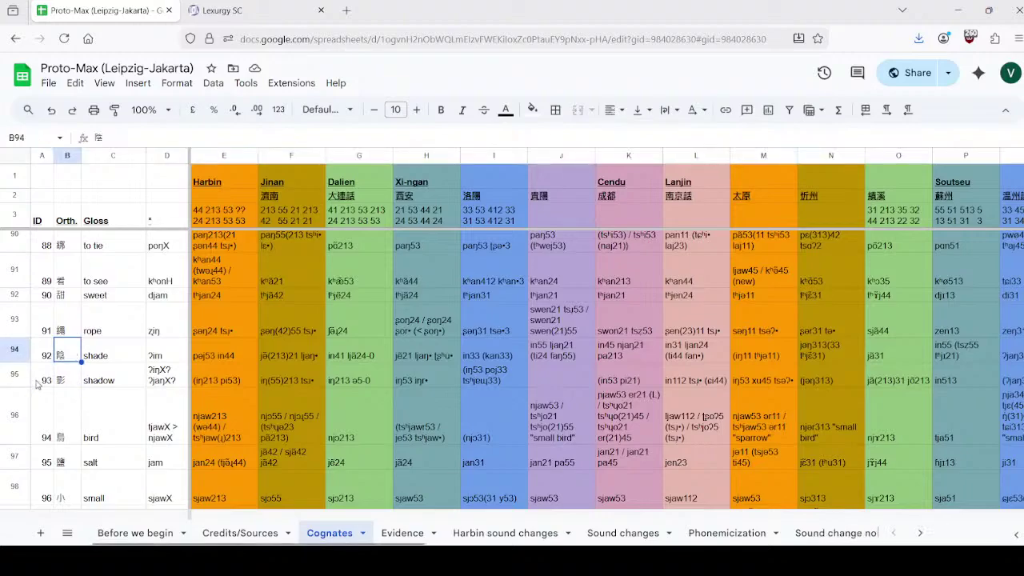
Step: Select the orthography cell for "shadow" and open the Harbin sound changes sheet
click(74, 377)
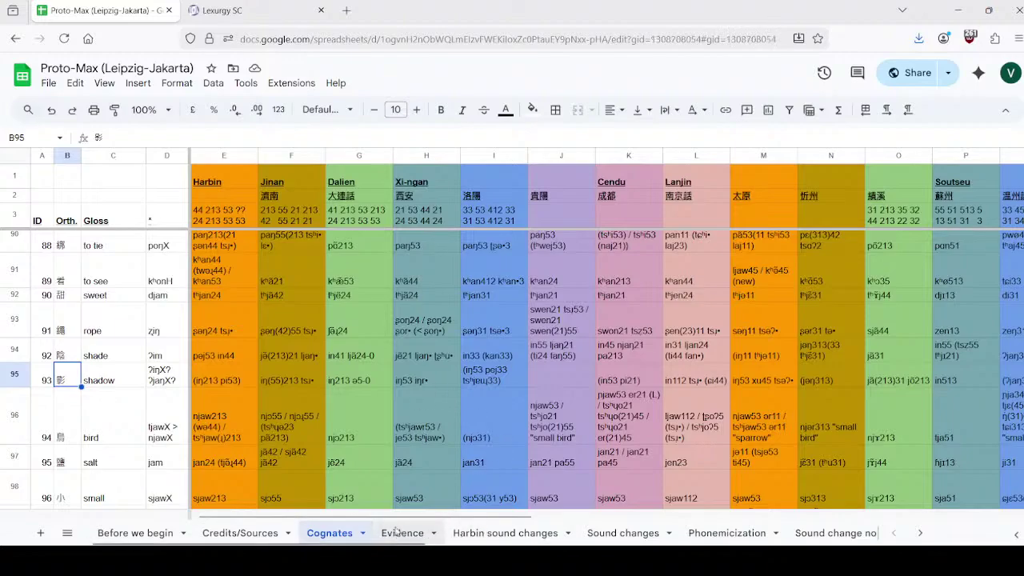
click(392, 532)
click(504, 534)
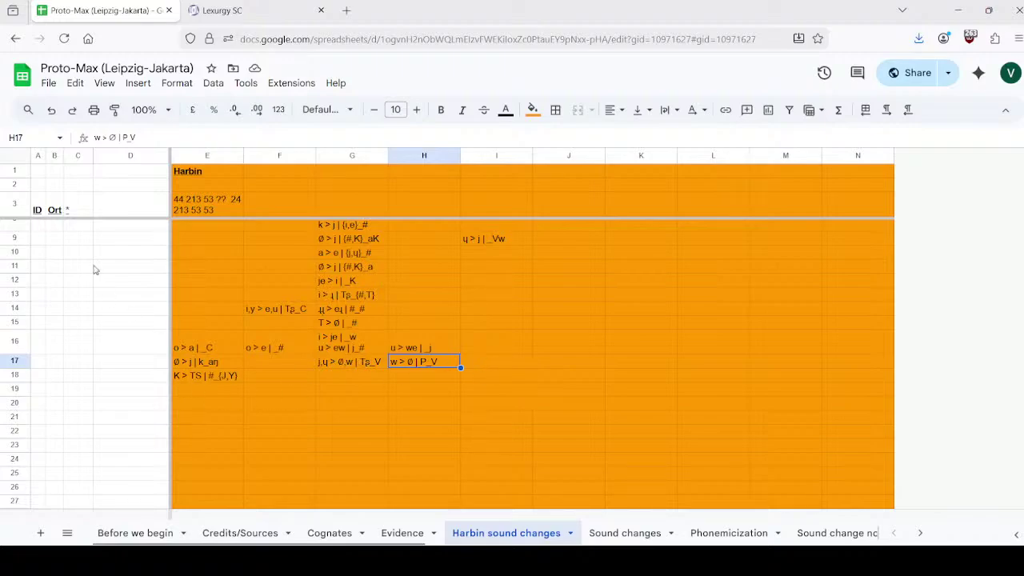
Step: Bring the separate Lexurgy tab with the long word list into this browser window and return to the short-list Lexurgy tab
click(208, 10)
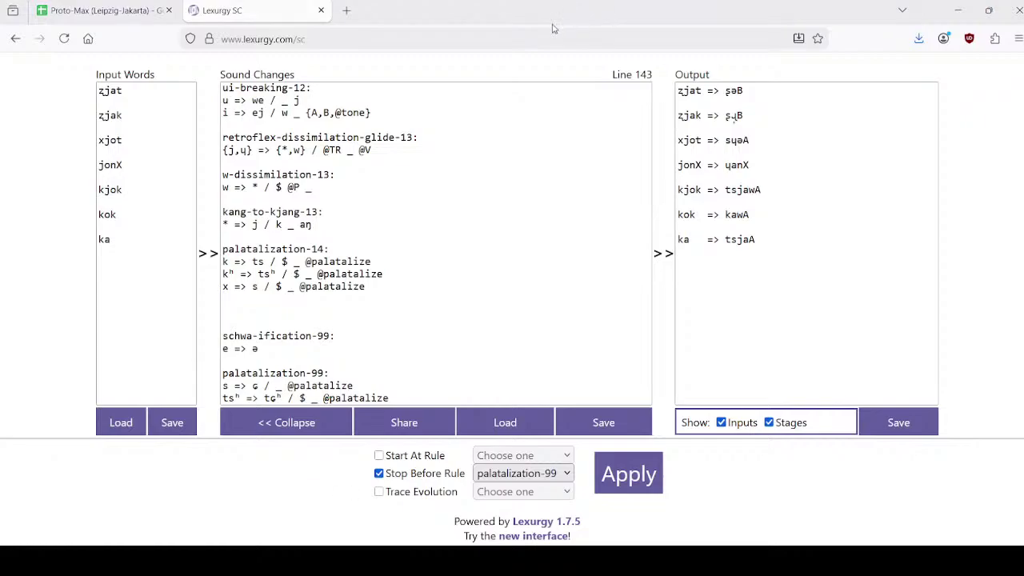
drag(191, 25, 334, 13)
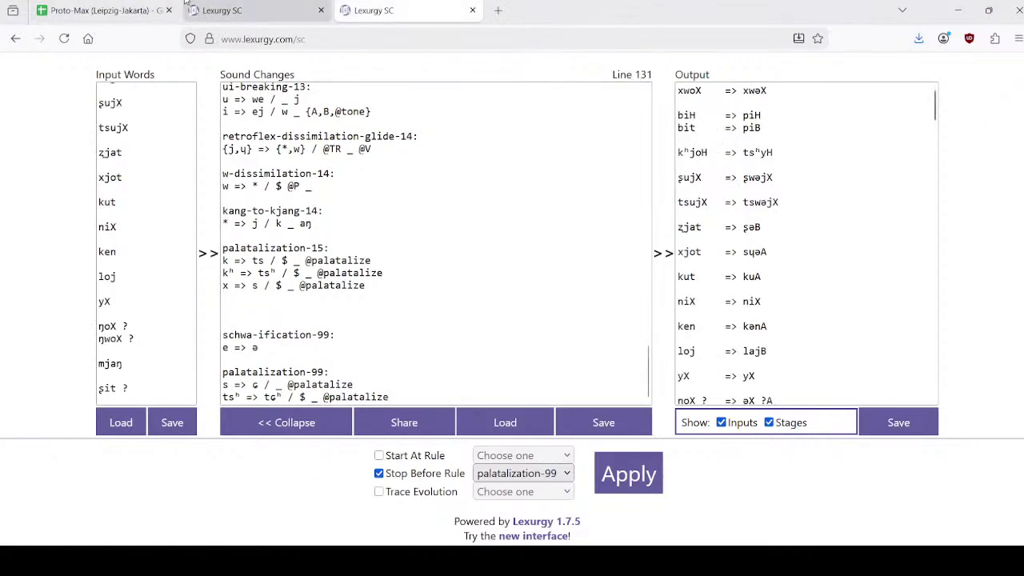
click(209, 21)
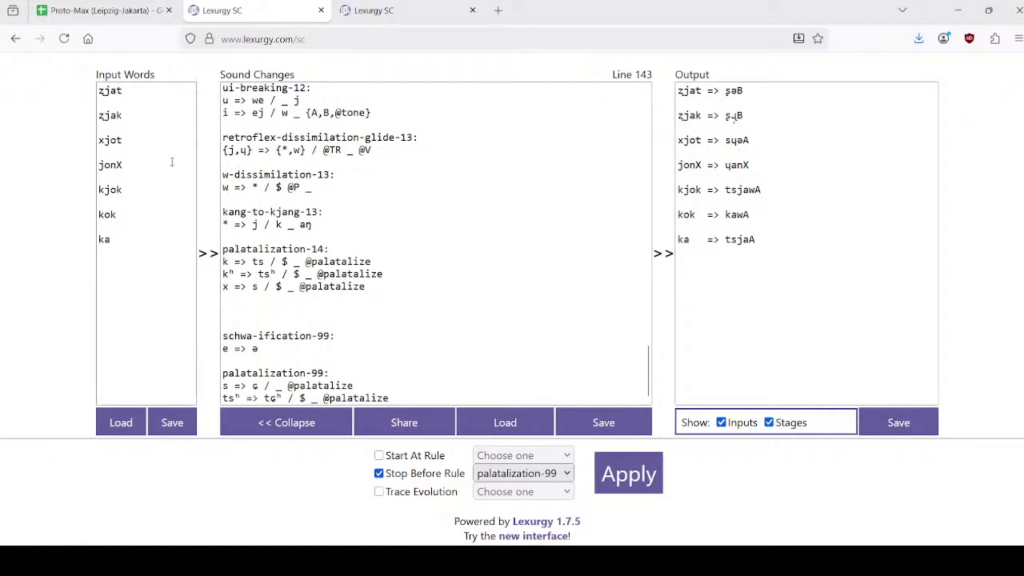
Step: Examine the outputs for kok and ka against the rules from palatalization-14 back up to ja-smoothing-9
click(154, 241)
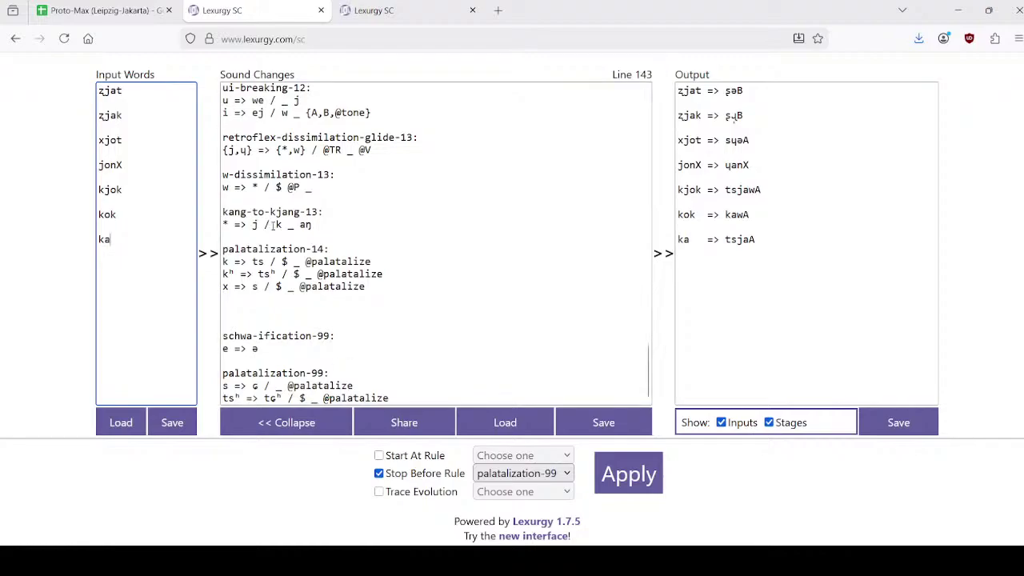
click(421, 288)
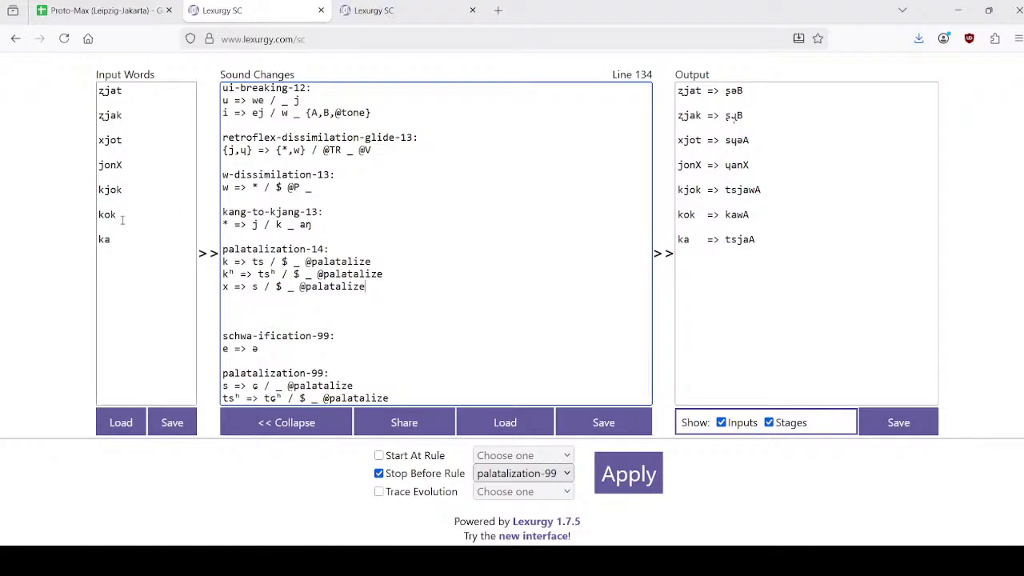
click(137, 220)
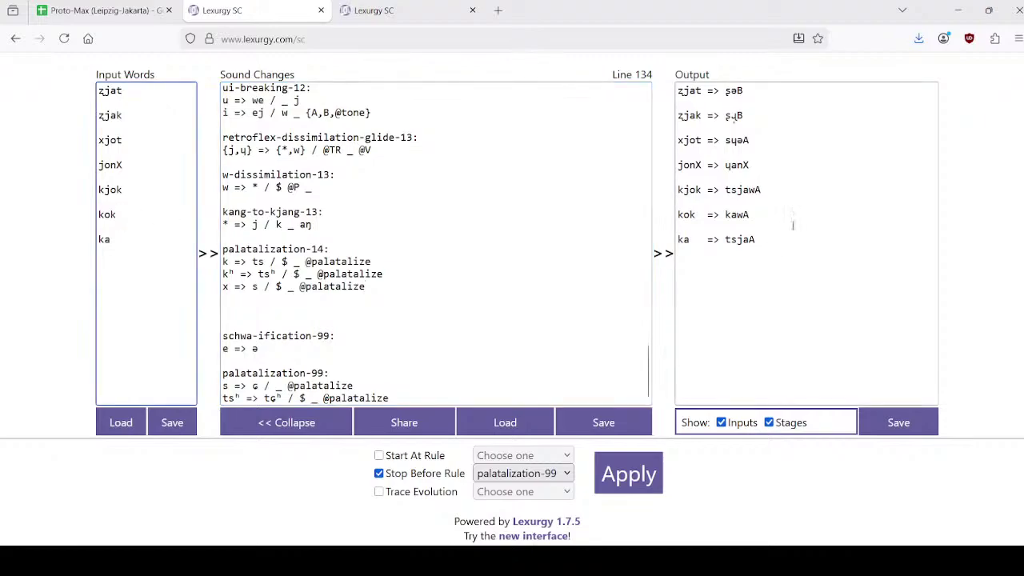
click(737, 215)
scroll(423, 265, up, 8)
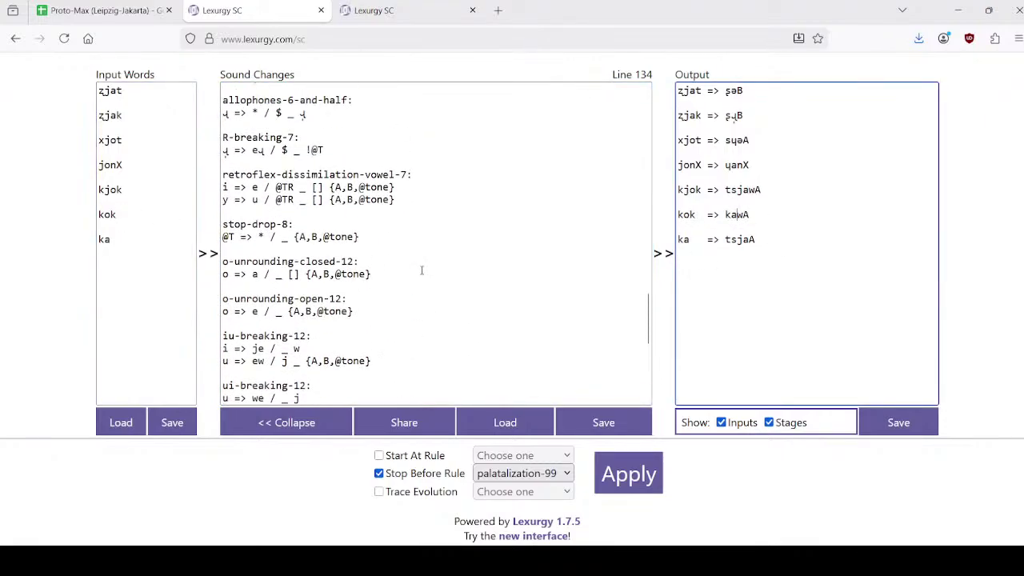
scroll(421, 271, up, 4)
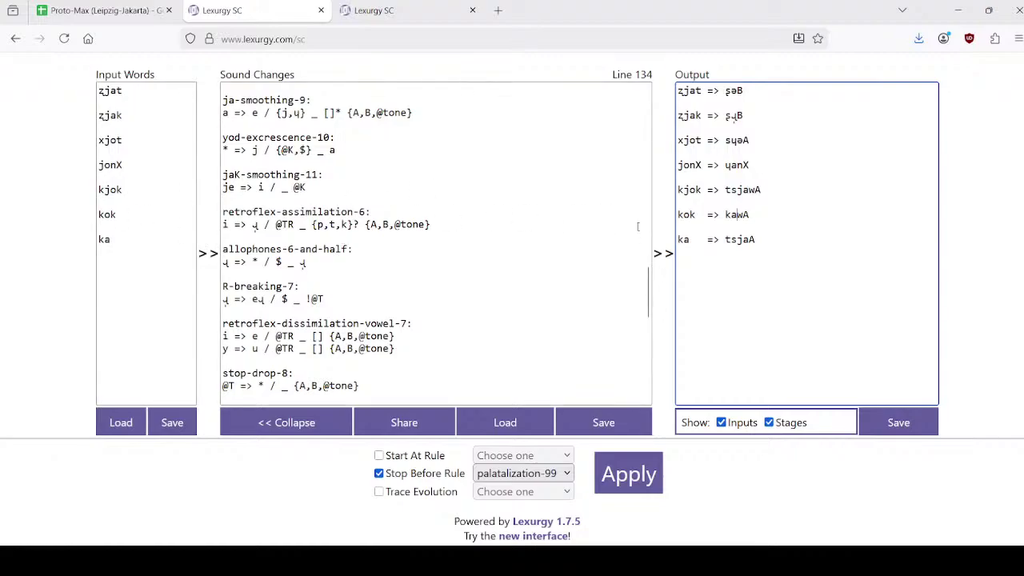
click(432, 10)
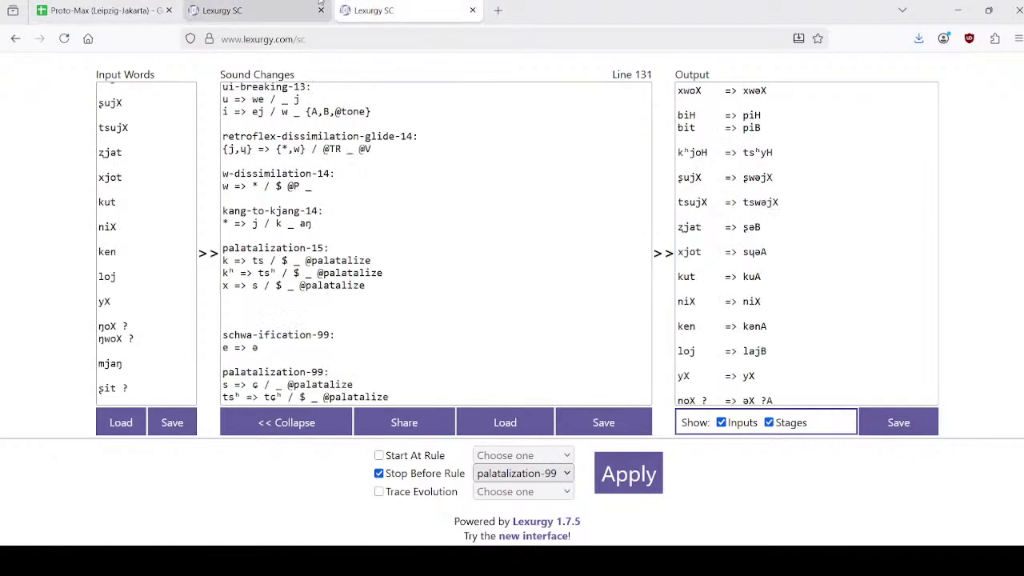
click(256, 10)
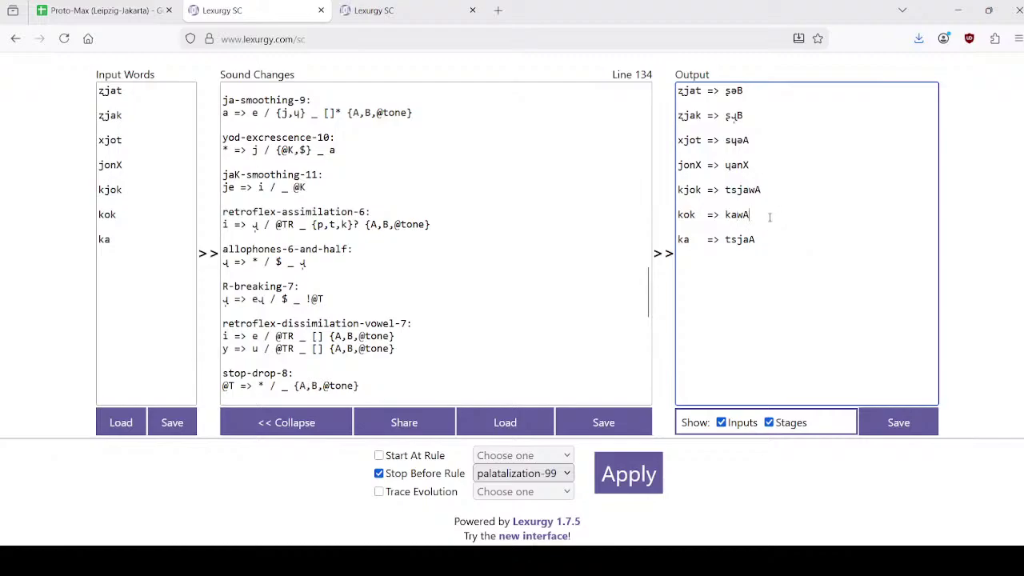
click(733, 216)
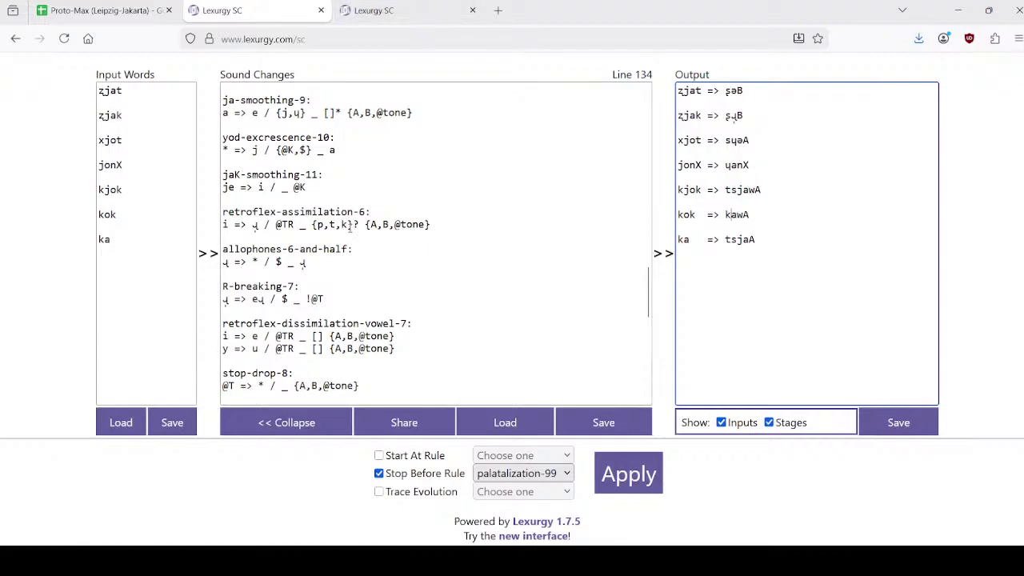
Step: Change the kang-to-kjang-13 rule so that j is inserted in the environment k _ a {ŋ,w}
scroll(349, 226, down, 10)
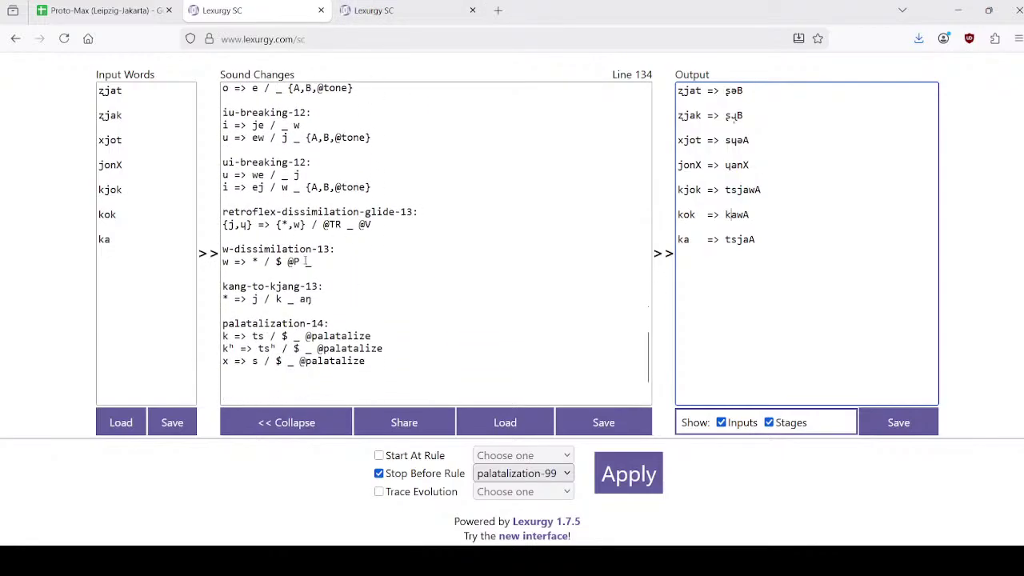
click(315, 300)
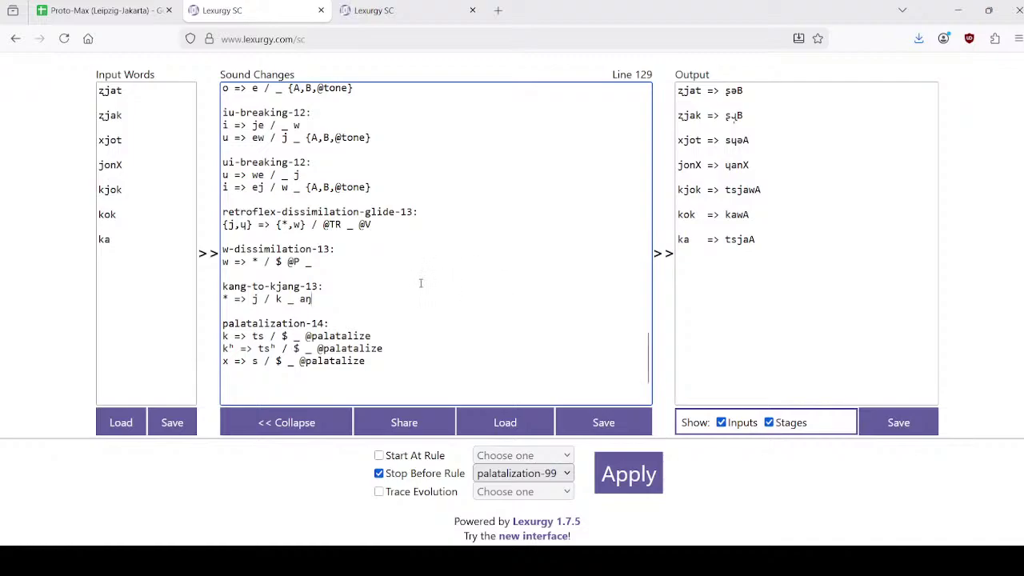
click(308, 298)
text({ŋ,w})
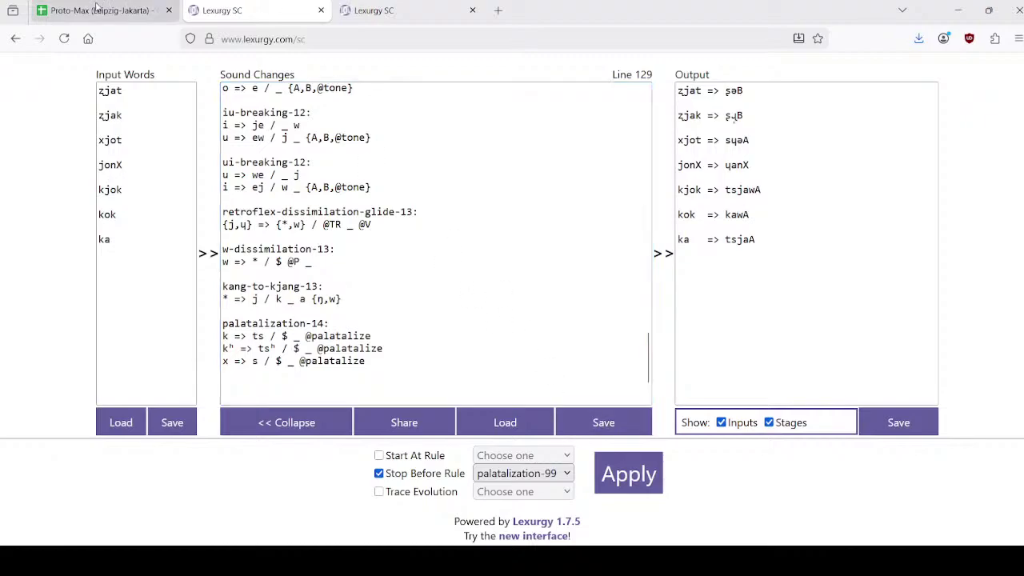
Step: In the Proto-Max spreadsheet's Harbin sound changes, update cell E17 to Ø > j | k_a{ŋ,w}
click(100, 10)
double_click(216, 361)
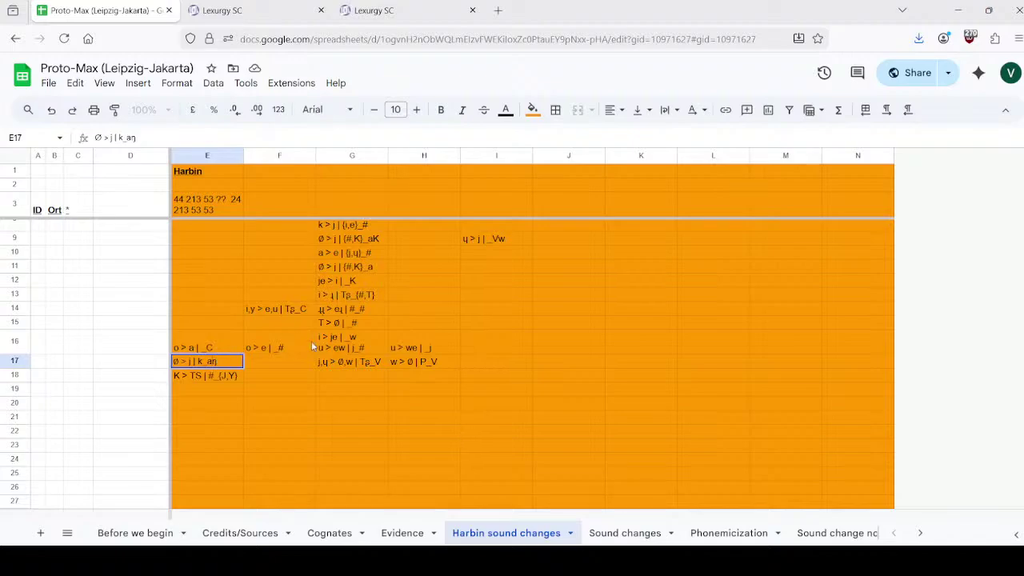
text((ŋ,w)
click(273, 368)
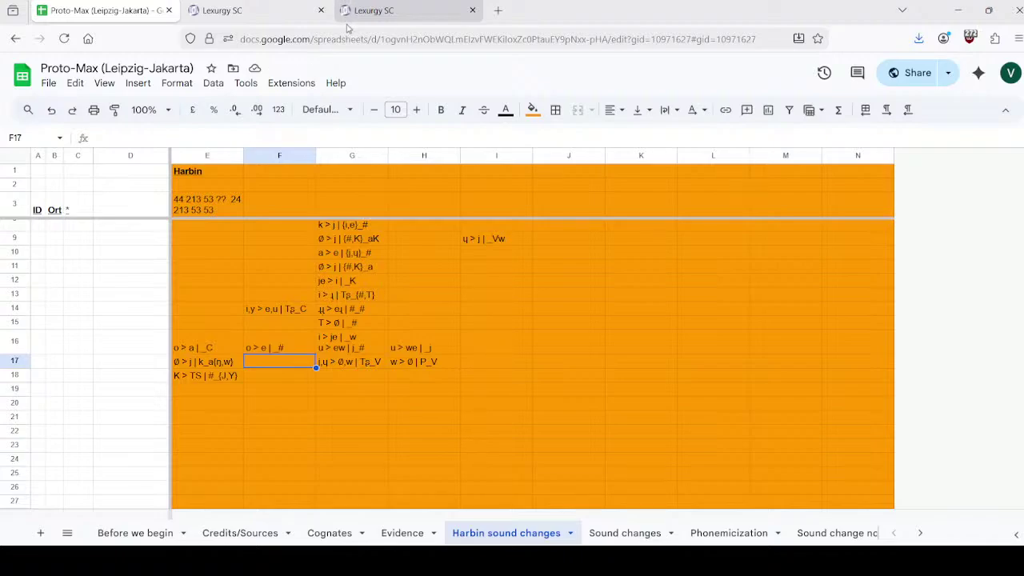
Step: Return to the Lexurgy tab with the short word list and apply the sound changes
click(352, 10)
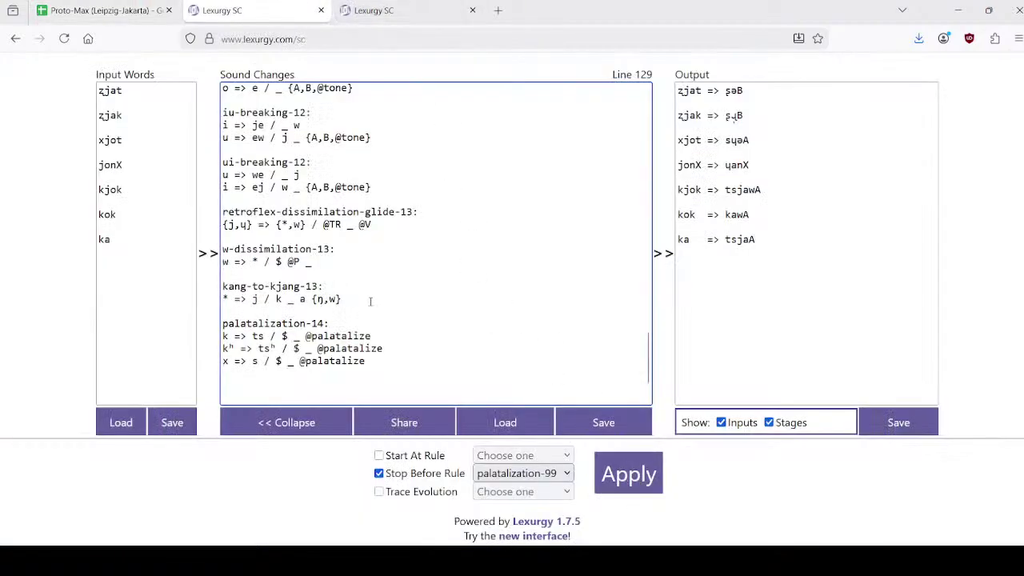
click(629, 474)
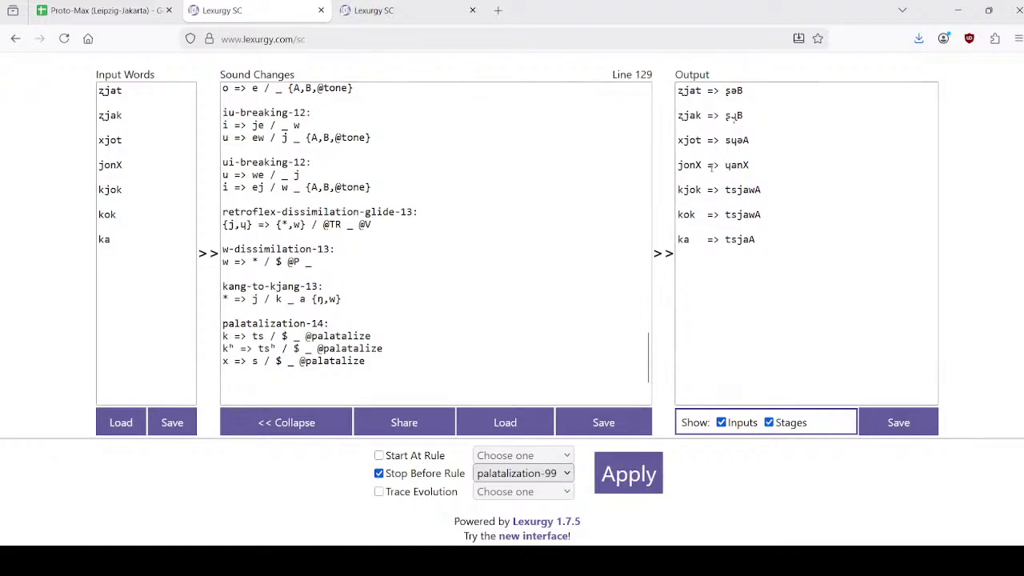
Step: Replace the rules in the long-list Lexurgy tab with the revised rules from the short-list tab and apply them
click(414, 6)
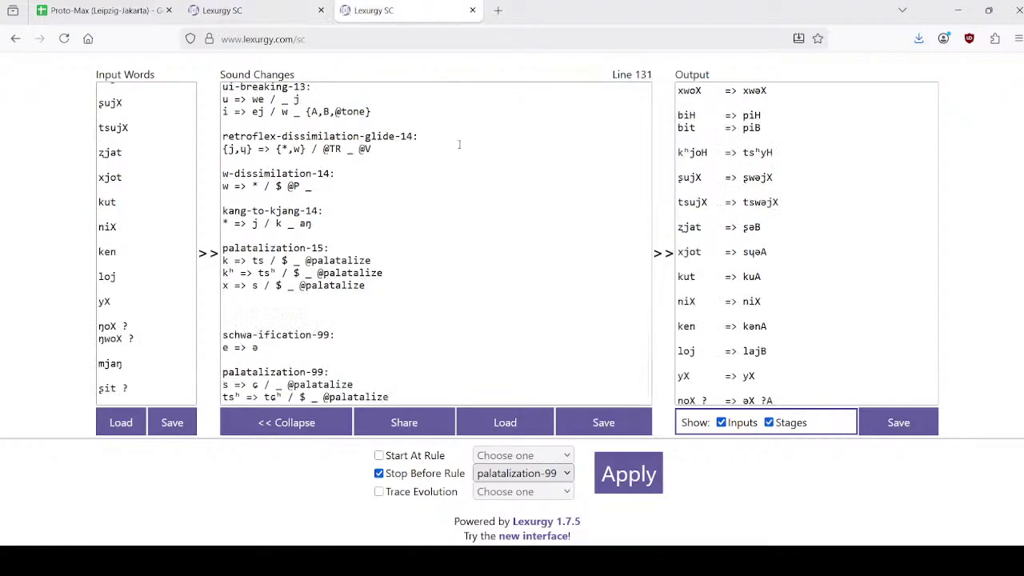
click(285, 14)
scroll(432, 248, up, 8)
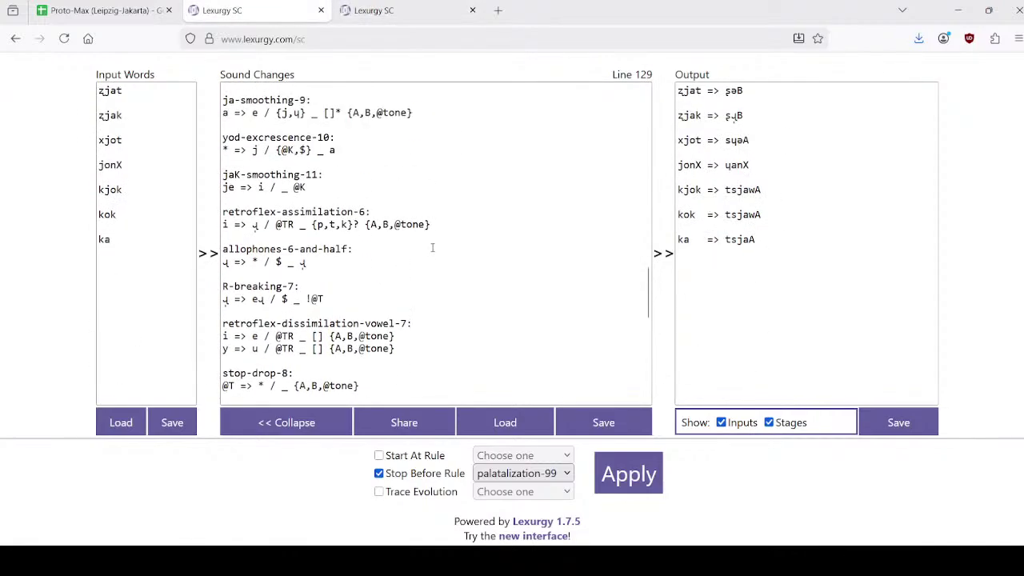
scroll(432, 248, up, 6)
scroll(432, 248, down, 6)
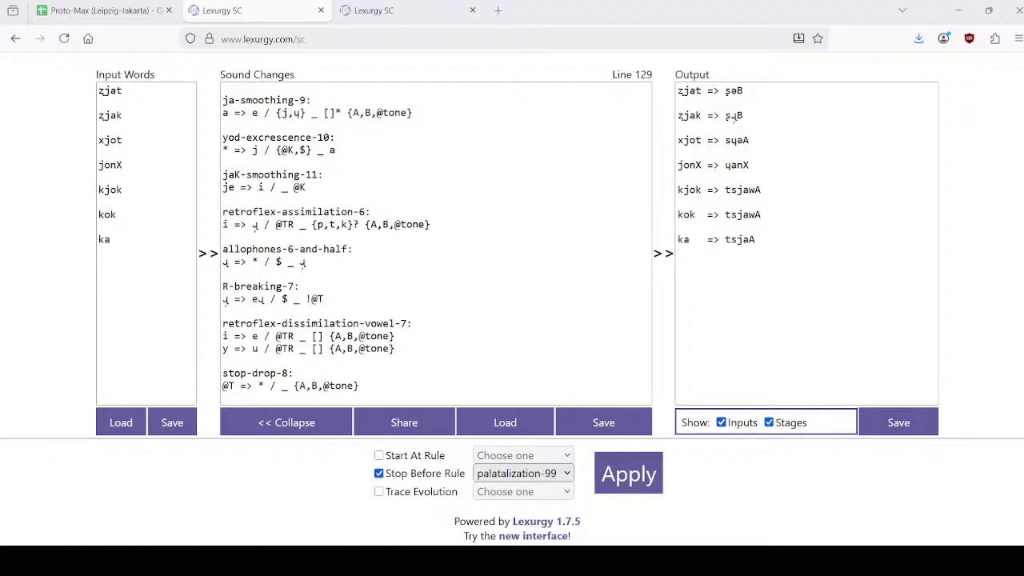
scroll(413, 256, down, 5)
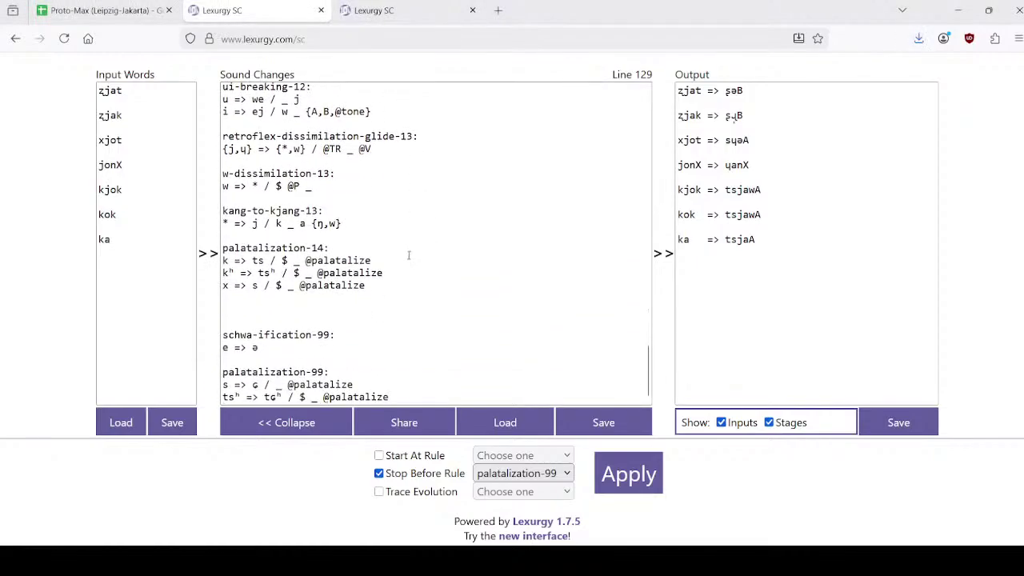
click(423, 10)
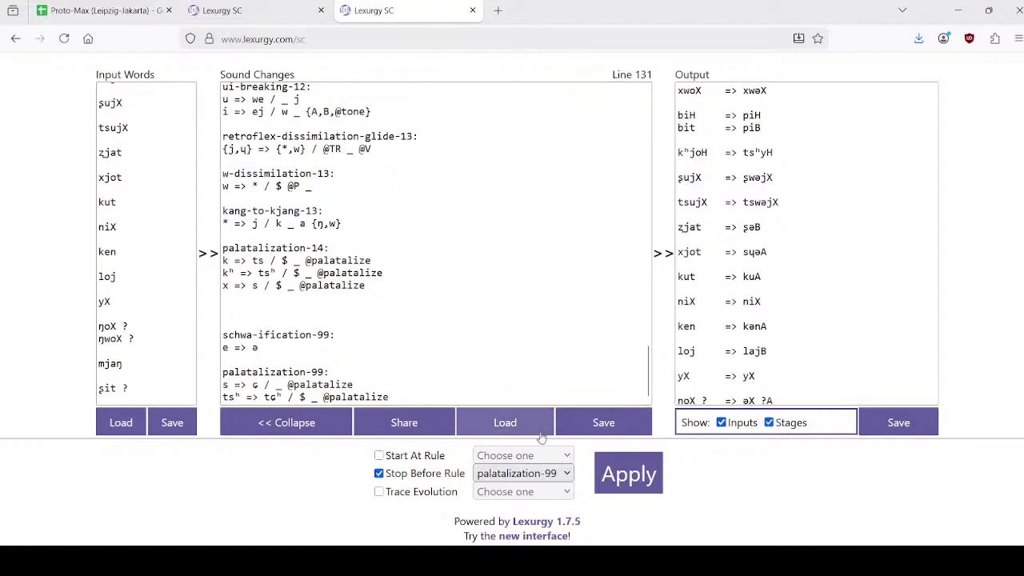
click(650, 485)
Step: Review the long word list's output down to xuj and back up to the kjok and kok entries
scroll(794, 292, down, 10)
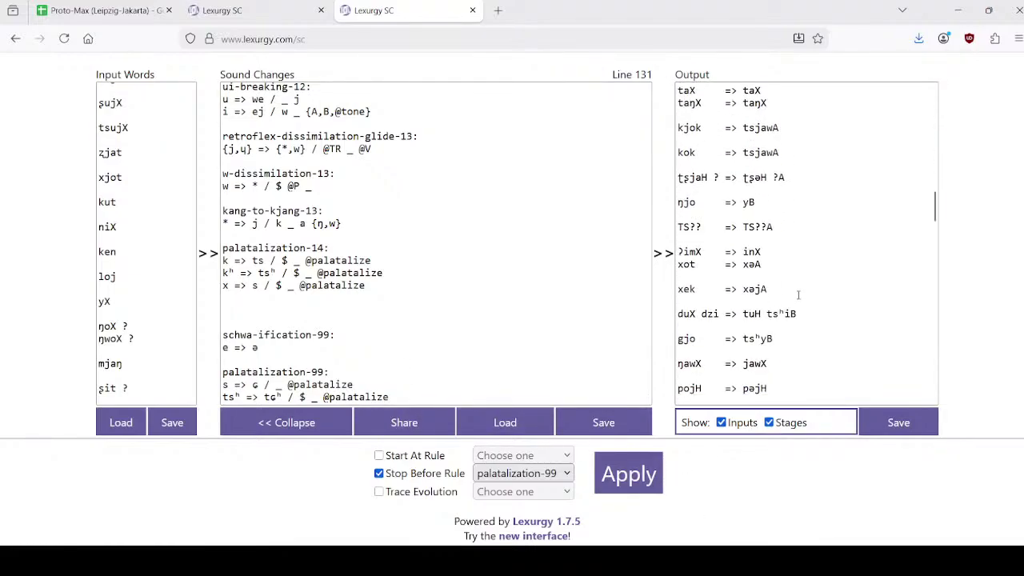
scroll(797, 295, down, 6)
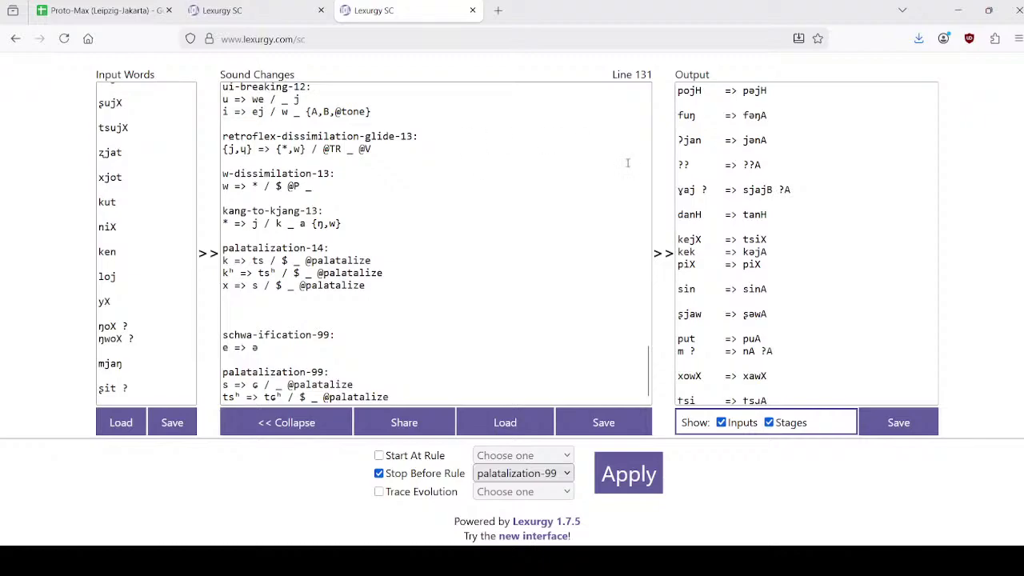
scroll(824, 288, down, 5)
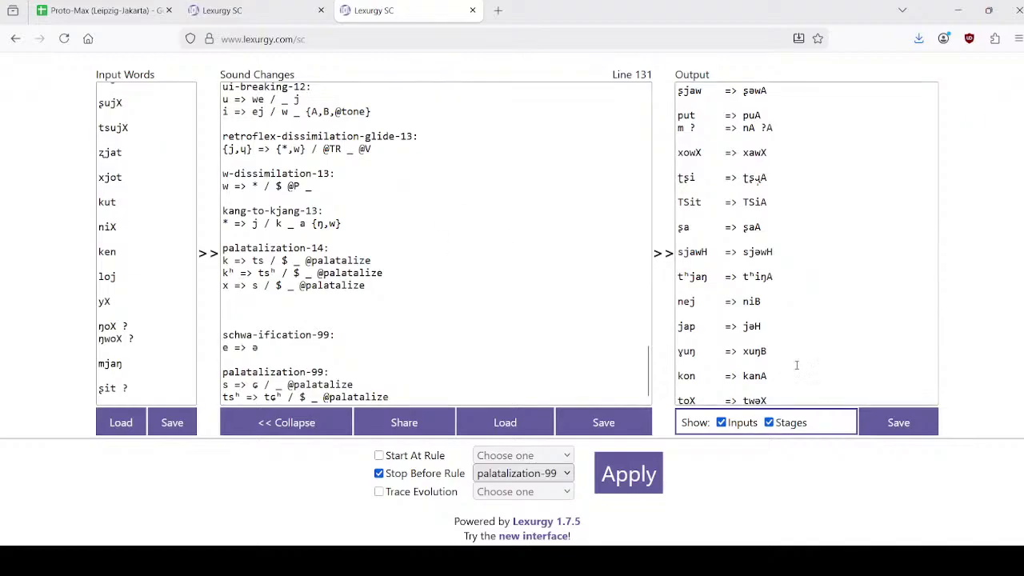
scroll(853, 283, down, 4)
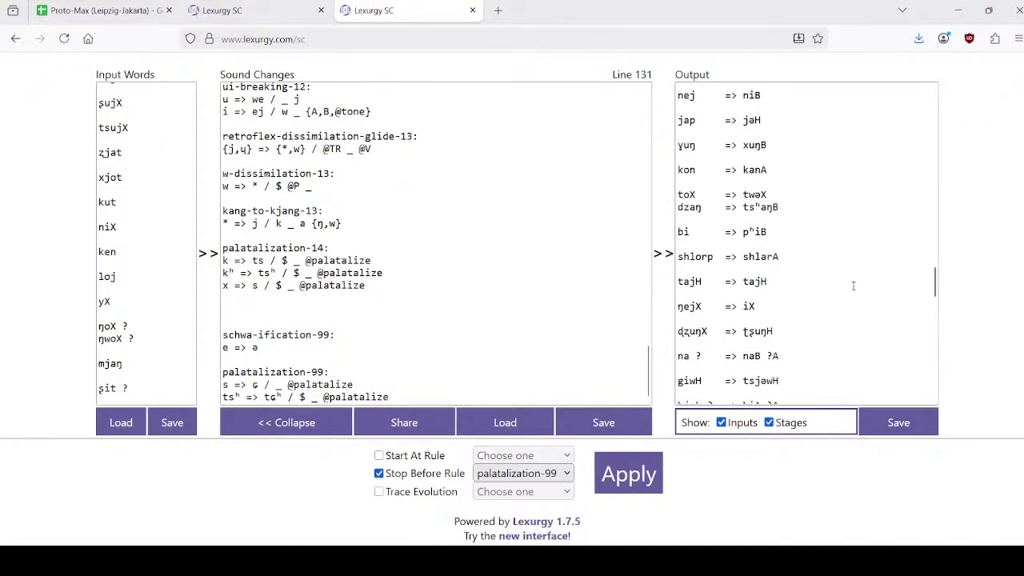
scroll(852, 284, down, 3)
scroll(853, 283, up, 1)
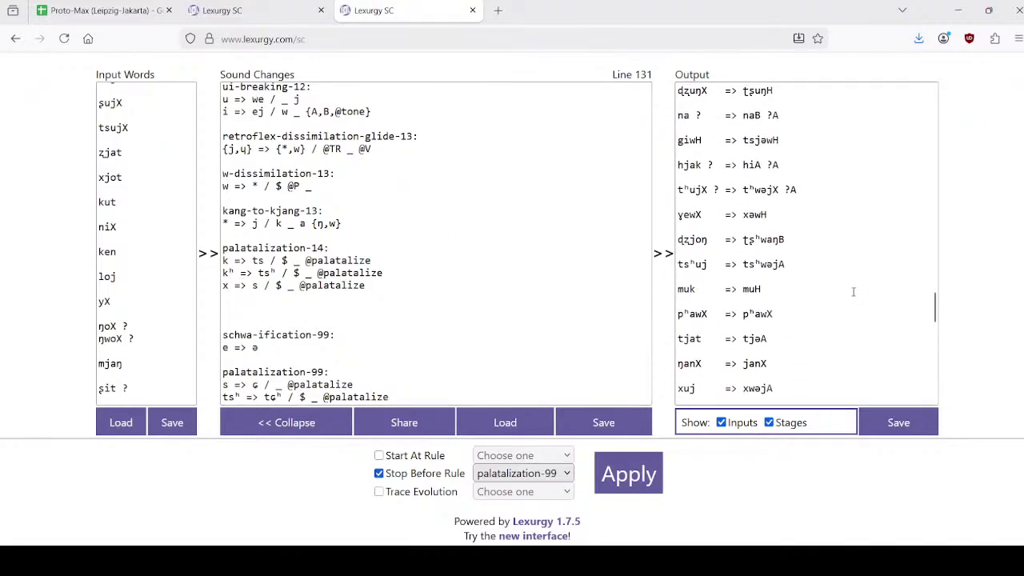
scroll(823, 252, up, 3)
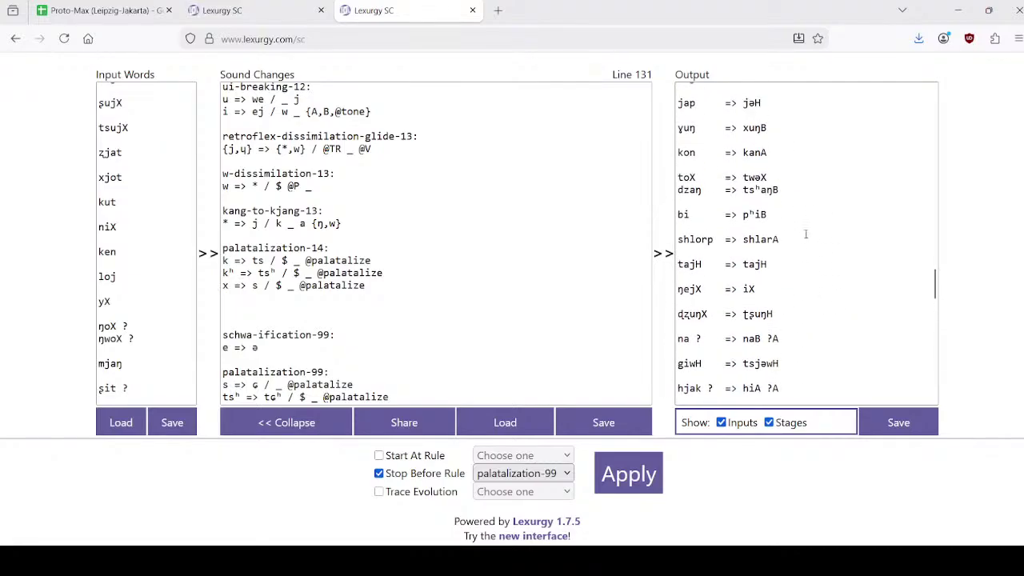
scroll(780, 262, up, 1)
scroll(703, 174, up, 1)
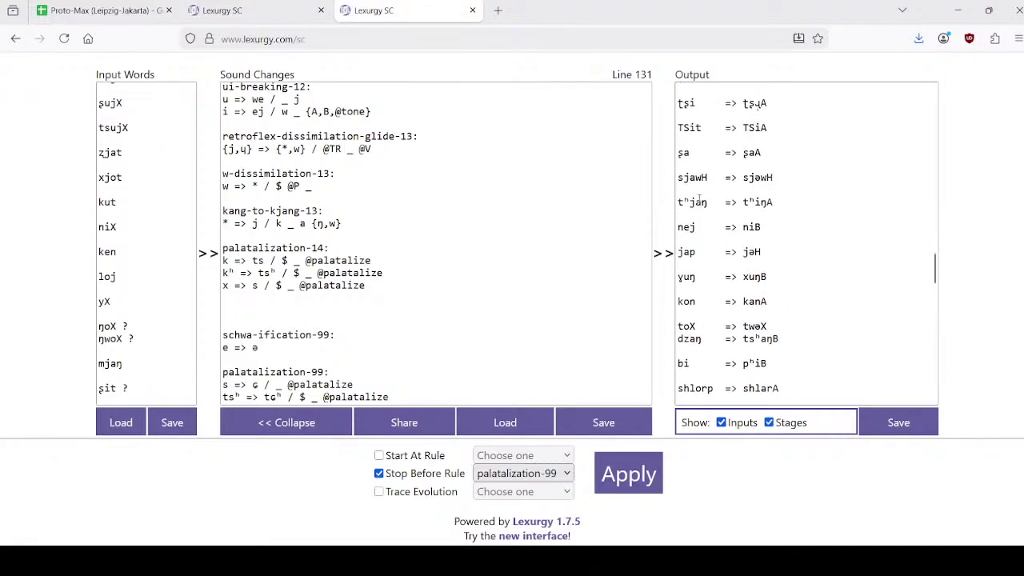
scroll(709, 218, up, 7)
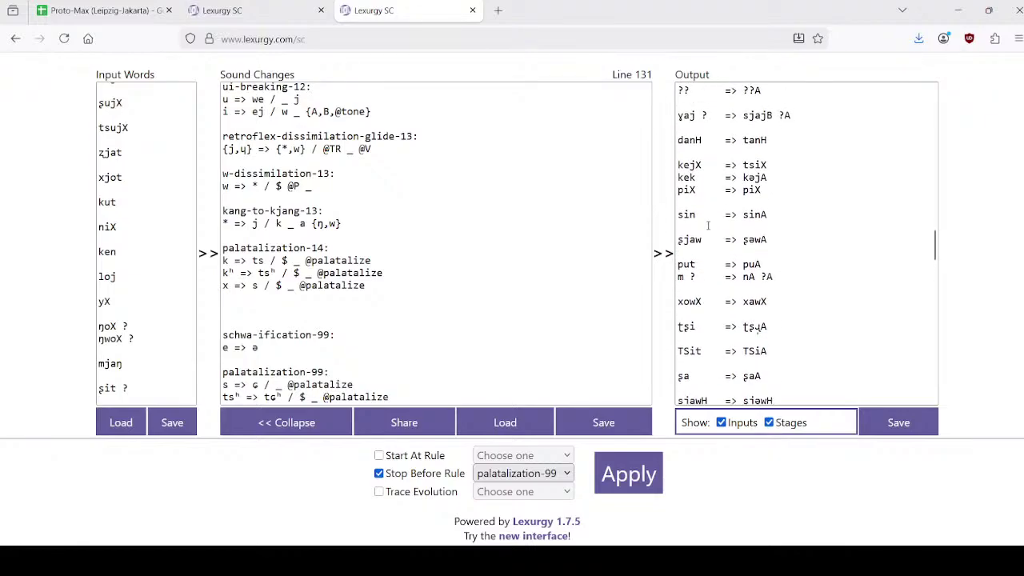
scroll(708, 229, up, 4)
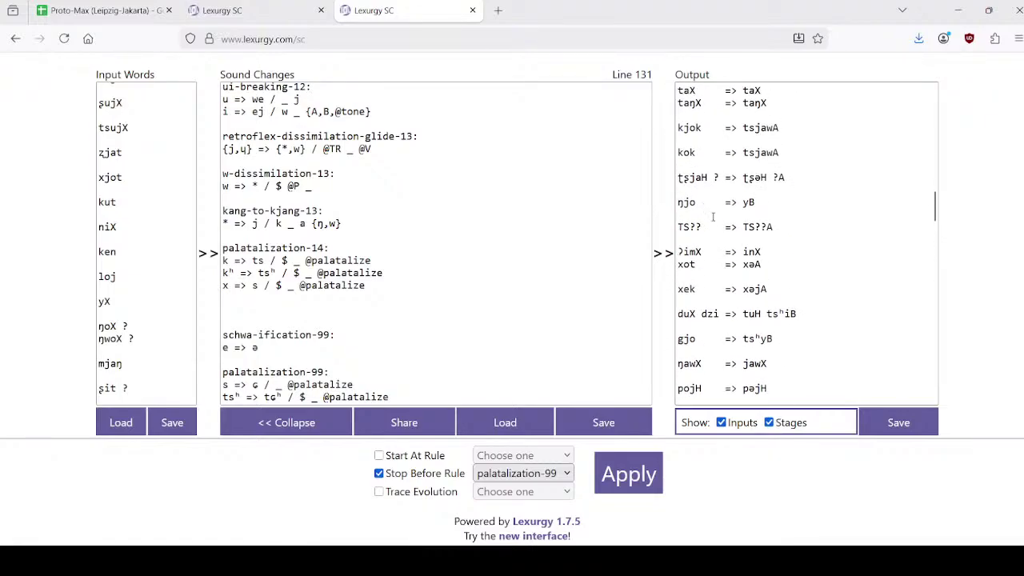
click(800, 278)
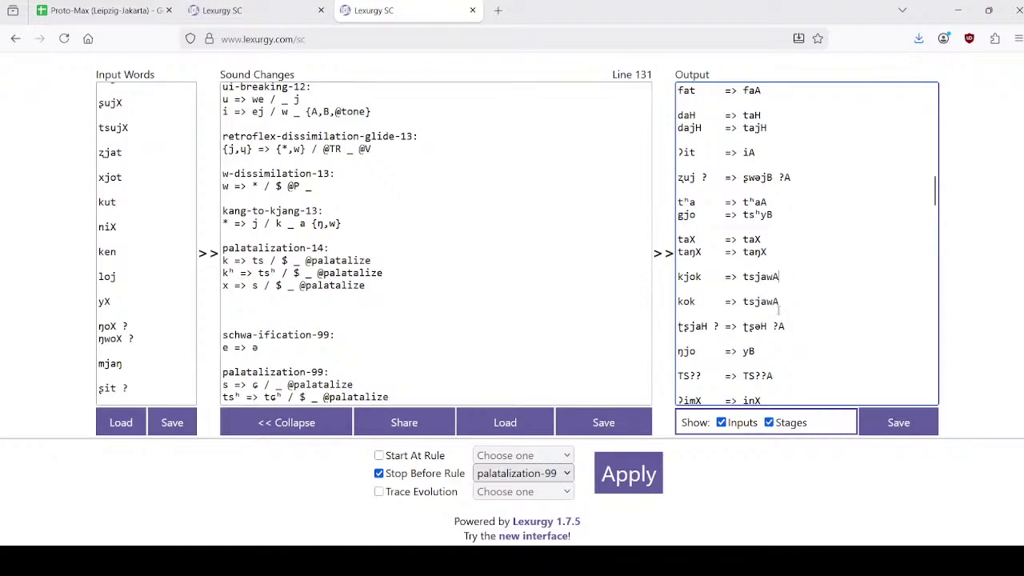
Step: Look up the Harbin form of "horn" (kok) in the Cognates sheet of the Proto-Max spreadsheet
click(128, 10)
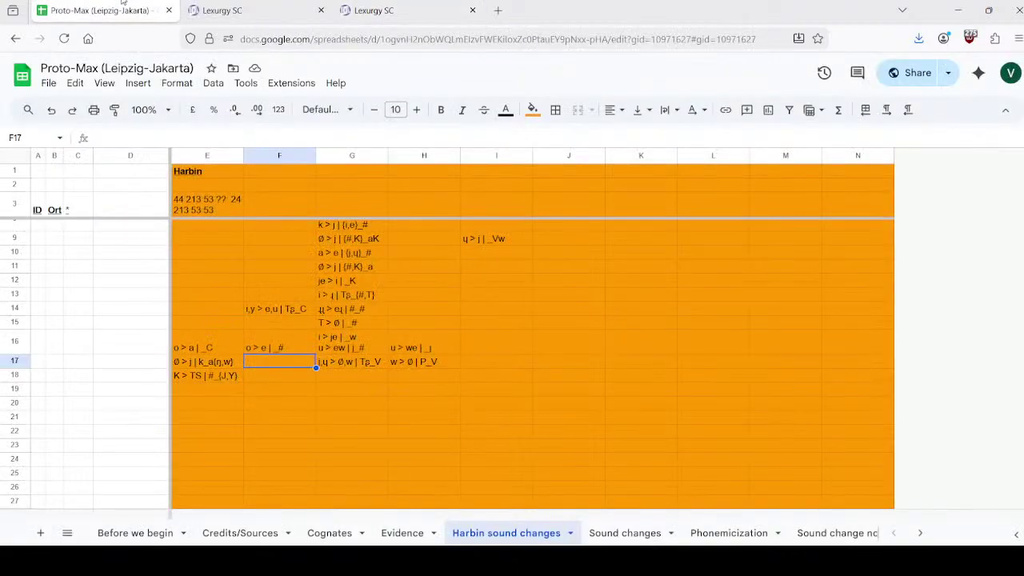
click(403, 532)
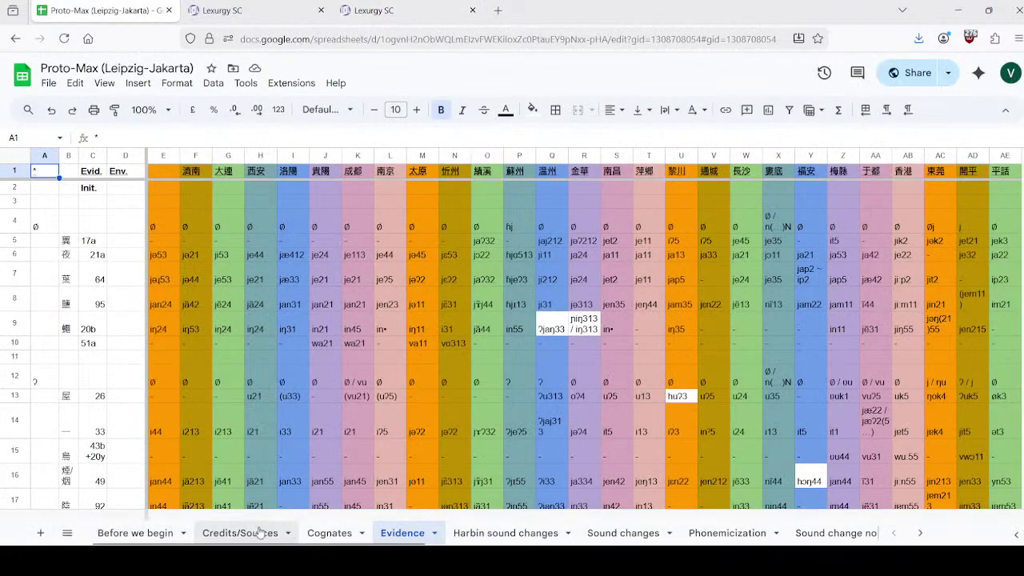
click(328, 533)
scroll(212, 368, up, 10)
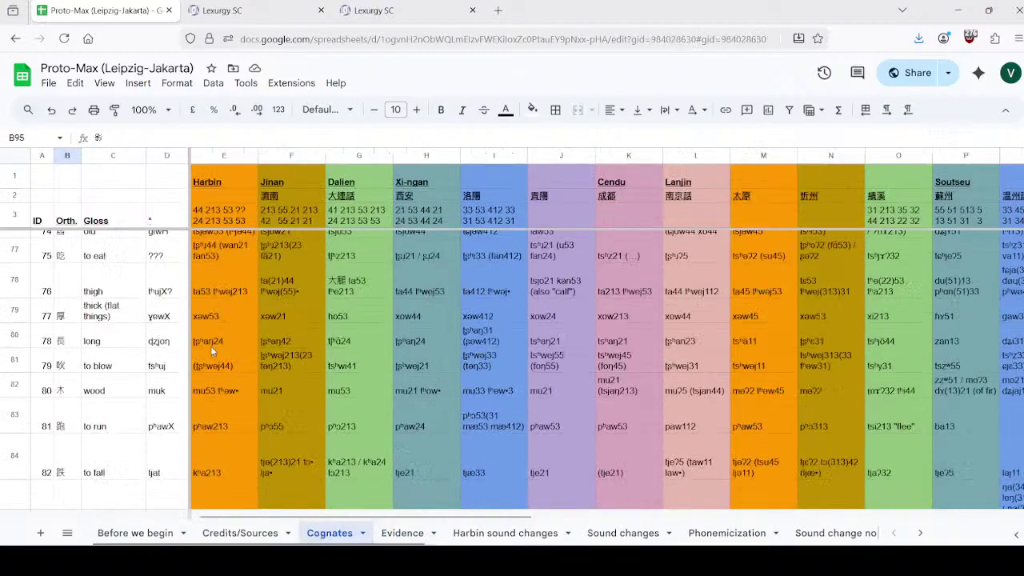
scroll(209, 354, up, 8)
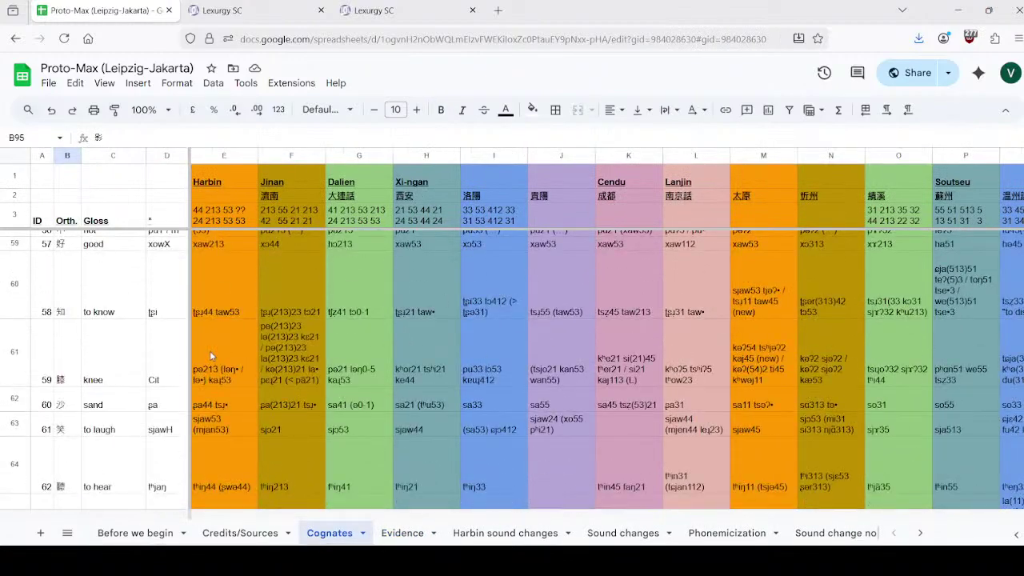
scroll(212, 360, up, 5)
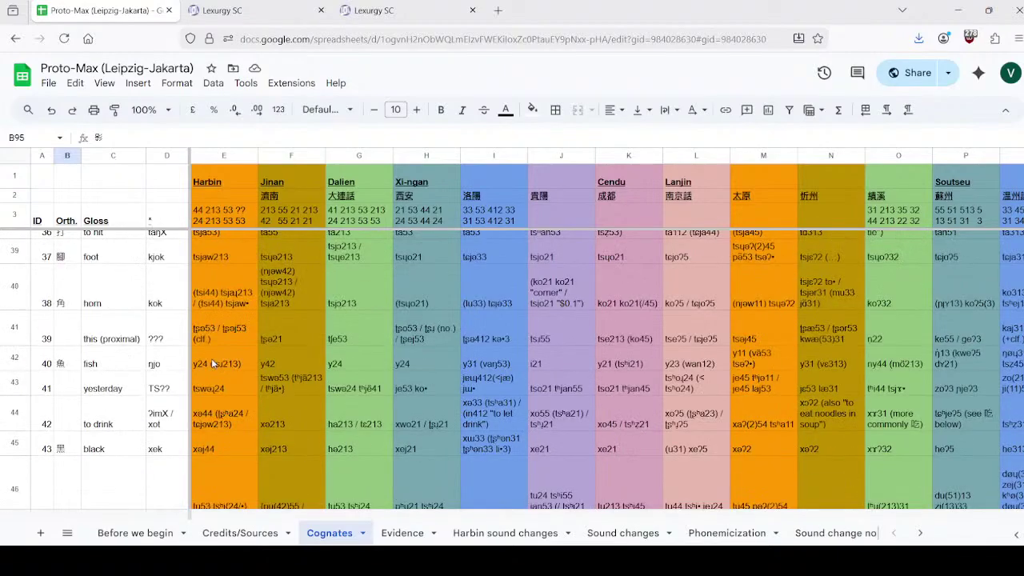
click(249, 291)
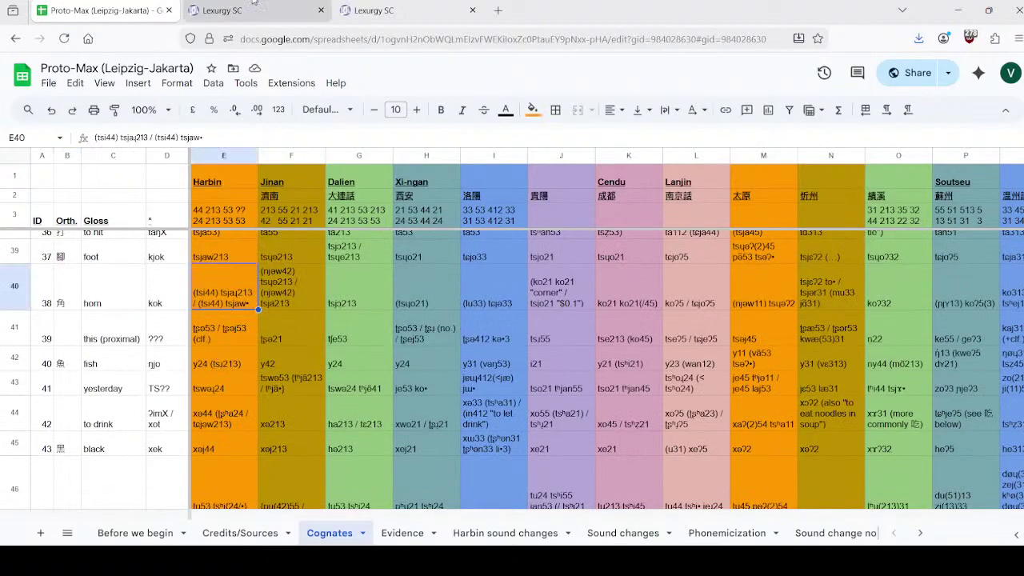
Step: Return to the Lexurgy tab with the long word list and close the other Lexurgy tab with the short list
click(360, 6)
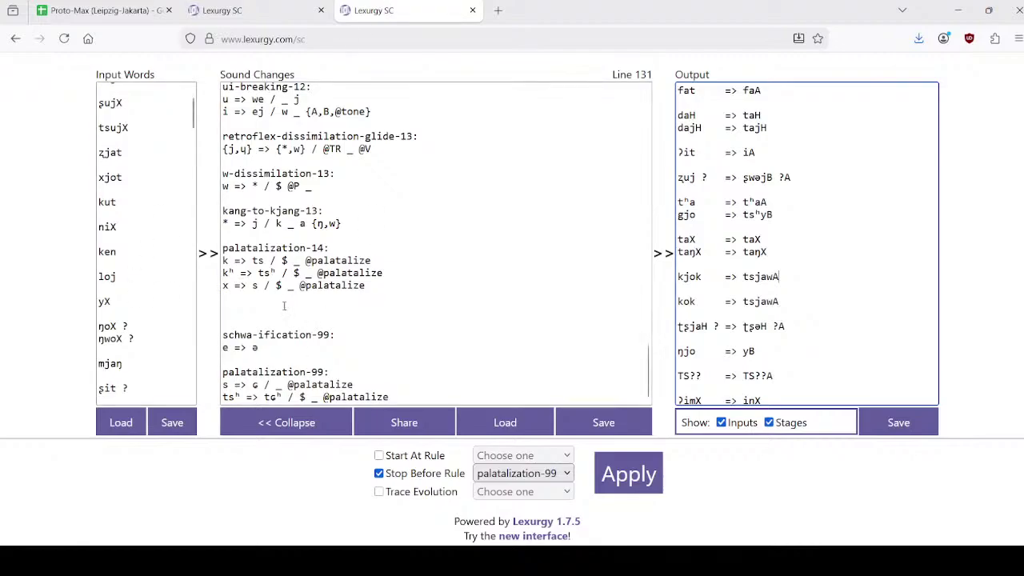
click(346, 223)
click(320, 11)
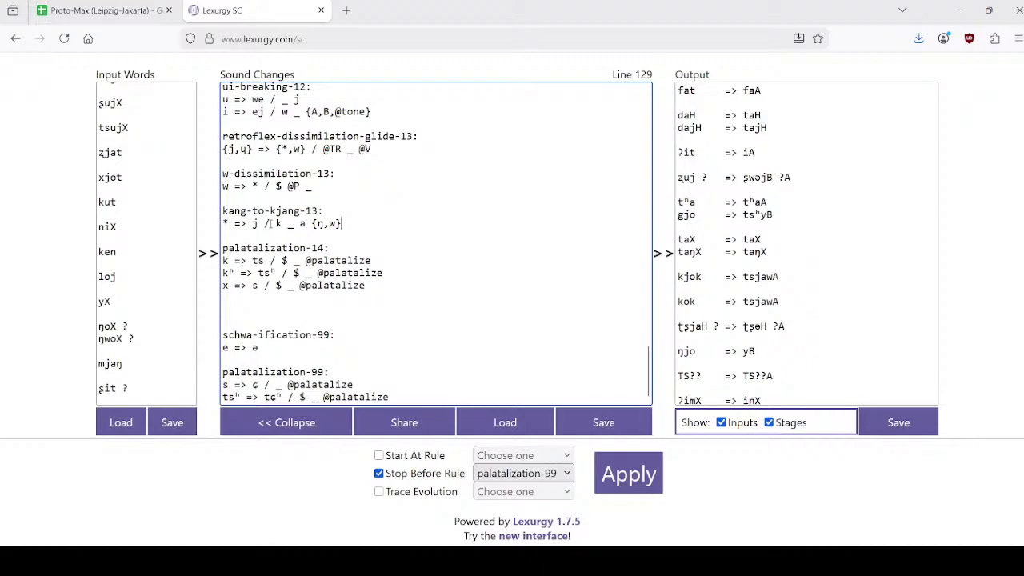
Step: Examine the k and {ŋ,w} conditions of the kang-to-kjang-13 rule against the cognates for foot and horn
double_click(279, 223)
click(280, 223)
drag(280, 223, 274, 224)
drag(311, 224, 380, 230)
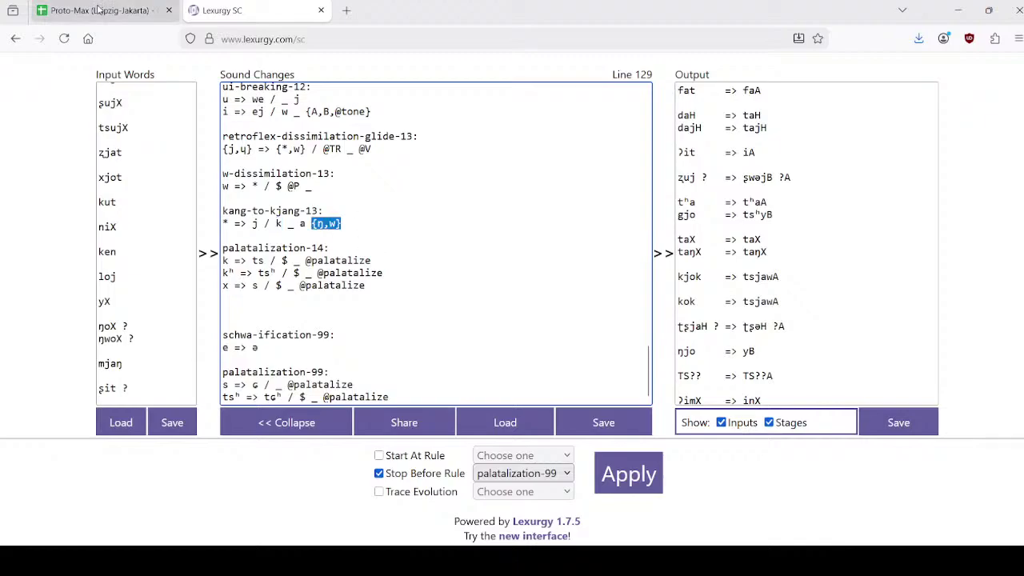
click(284, 223)
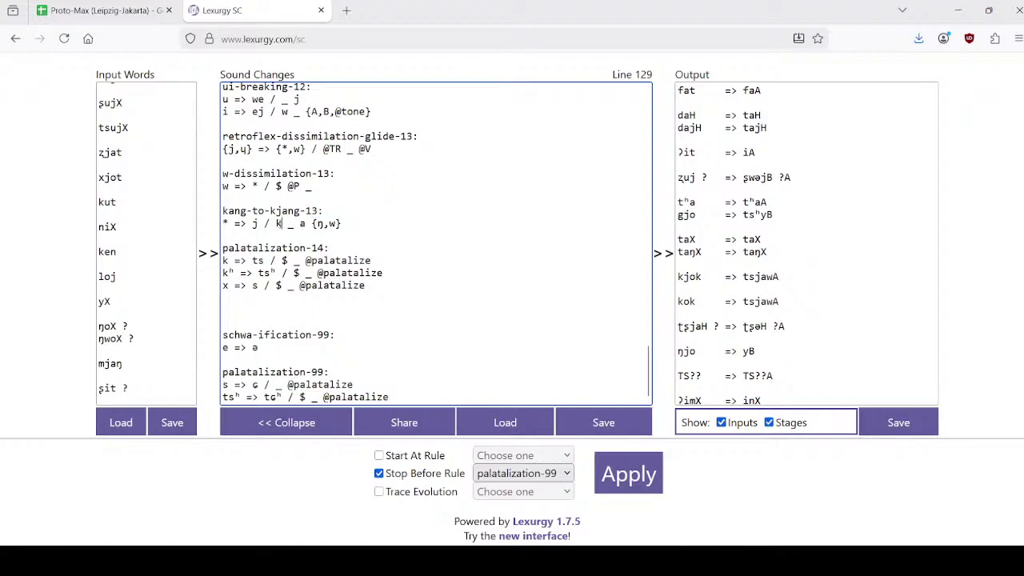
double_click(280, 223)
drag(311, 223, 362, 223)
click(80, 9)
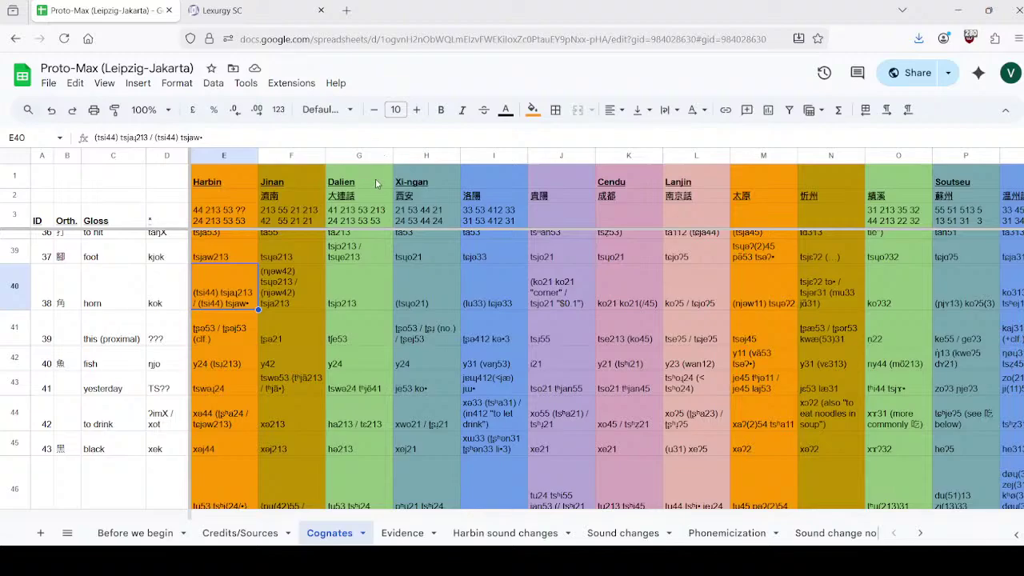
click(288, 10)
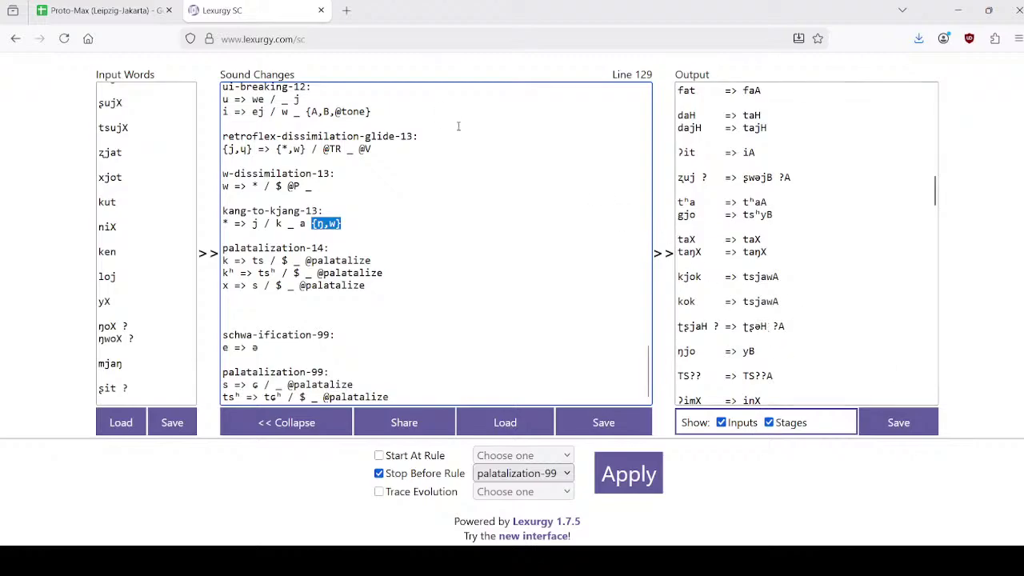
Step: Compare the Lexurgy output for ʈʂjaH with the "this (proximal)" row in the spreadsheet's Cognates sheet
double_click(696, 352)
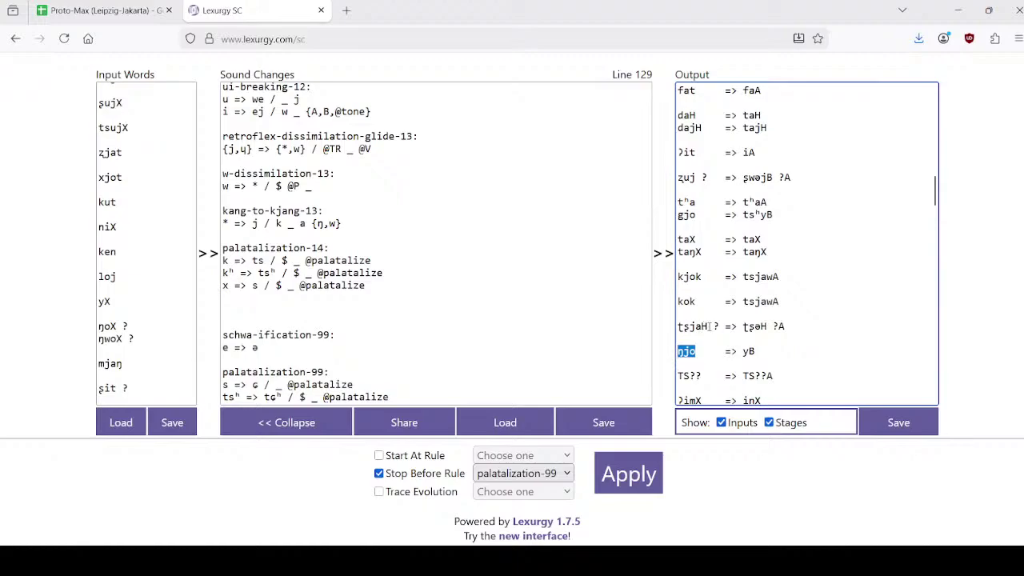
drag(703, 327, 649, 326)
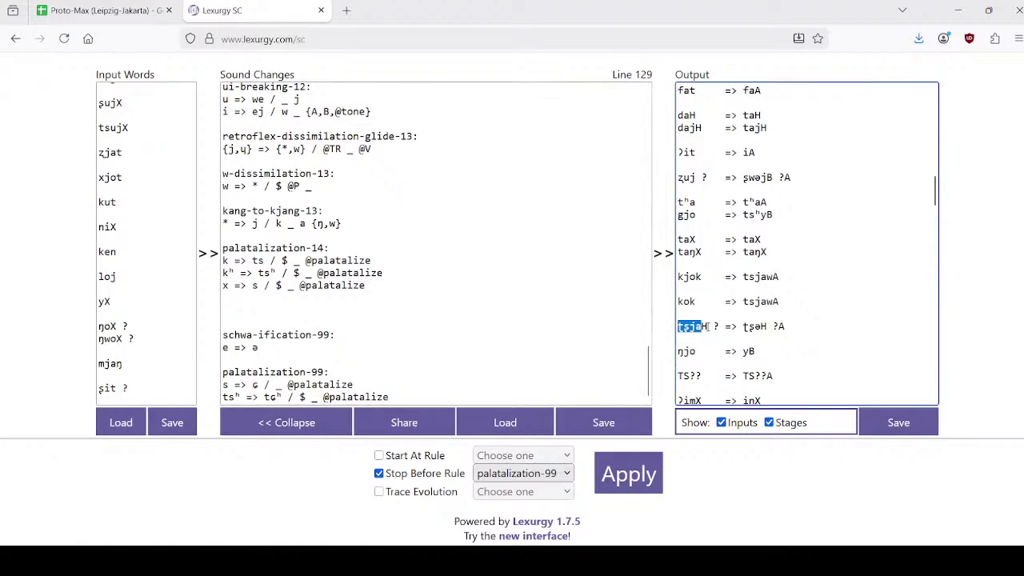
click(71, 3)
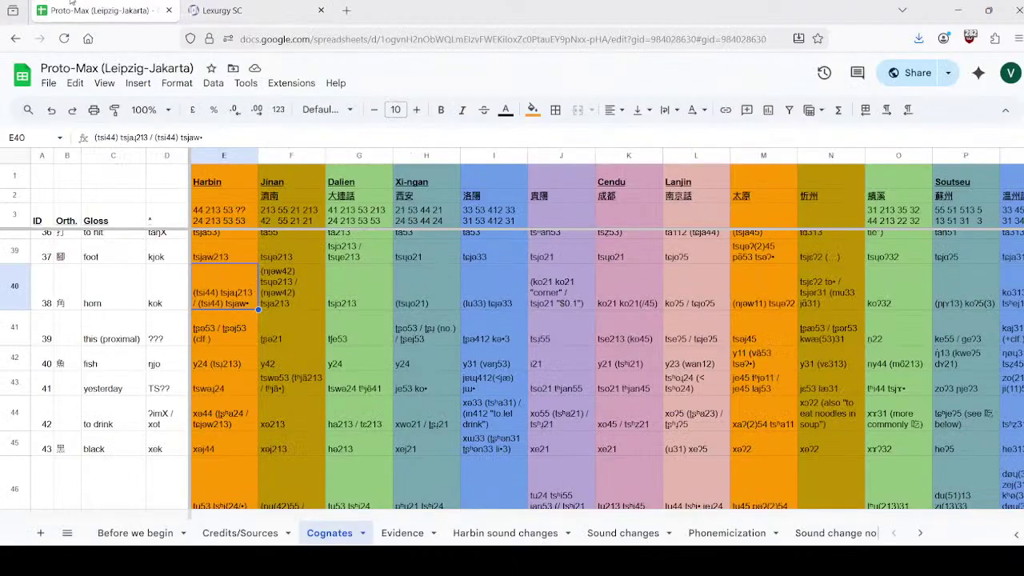
click(108, 336)
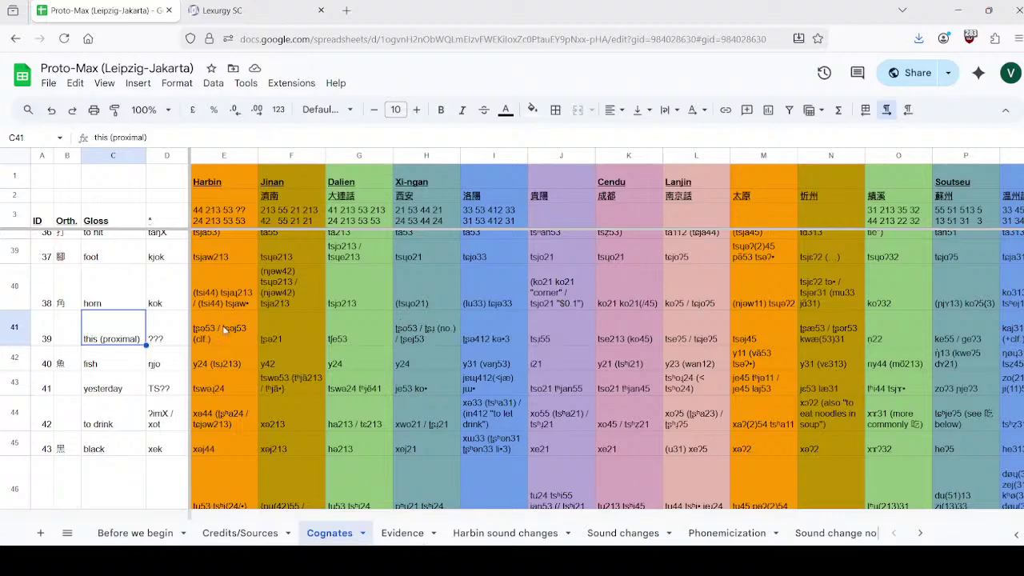
click(224, 11)
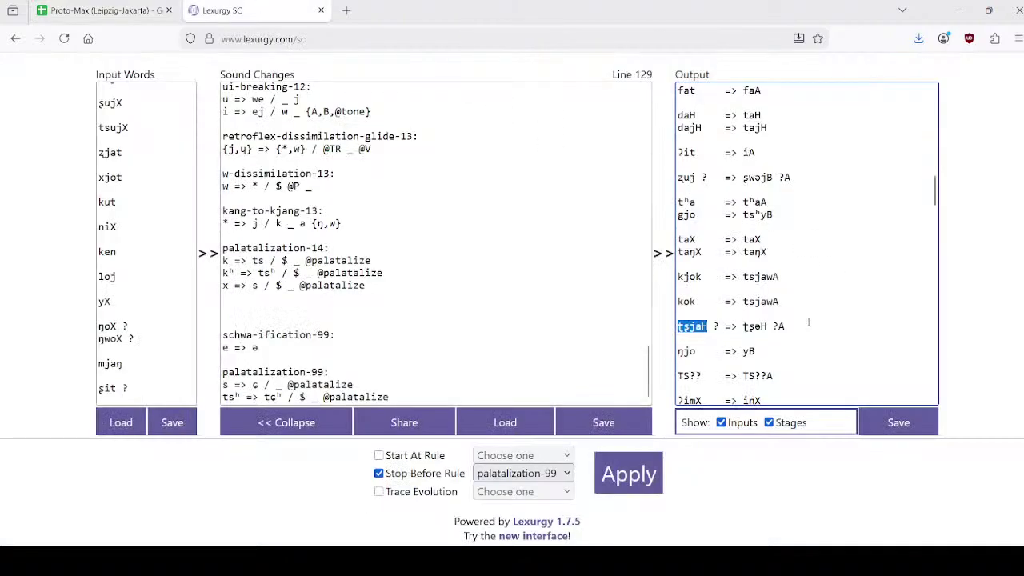
click(710, 326)
Step: Check the Harbin cognate for "fish" (ŋjo) in the spreadsheet against its output in Lexurgy
click(104, 11)
click(113, 363)
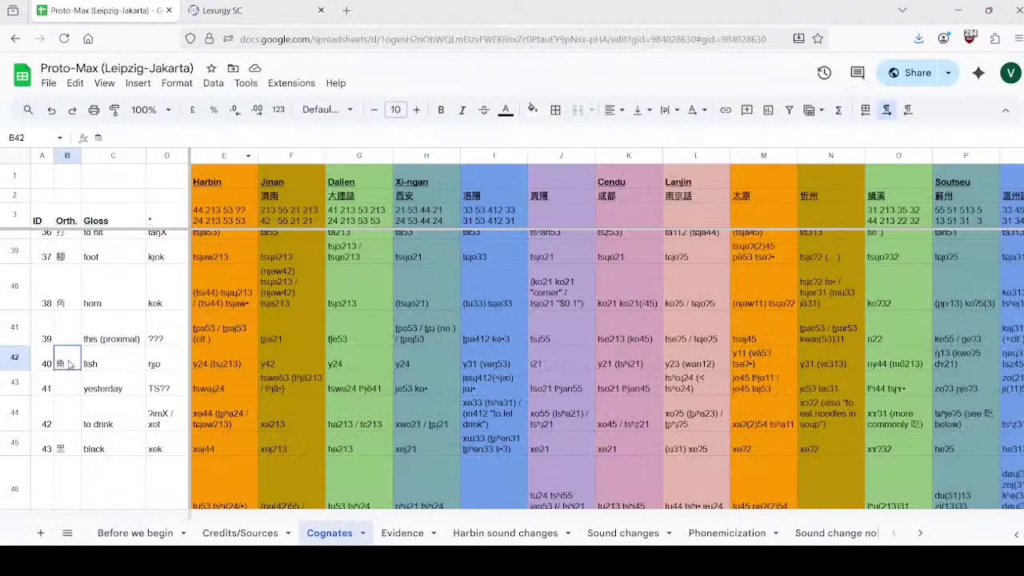
click(168, 365)
click(212, 364)
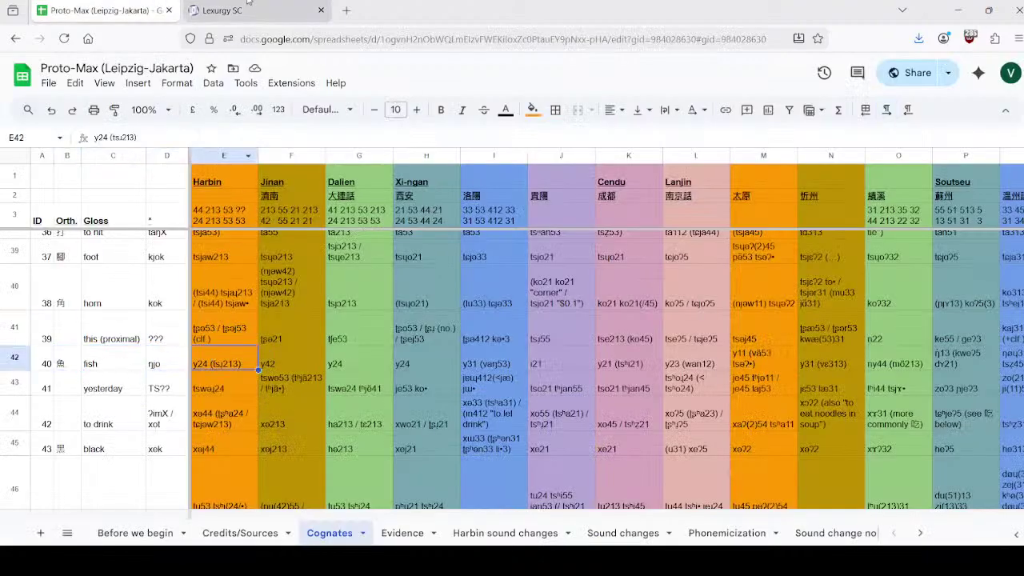
click(223, 11)
drag(753, 353, 709, 358)
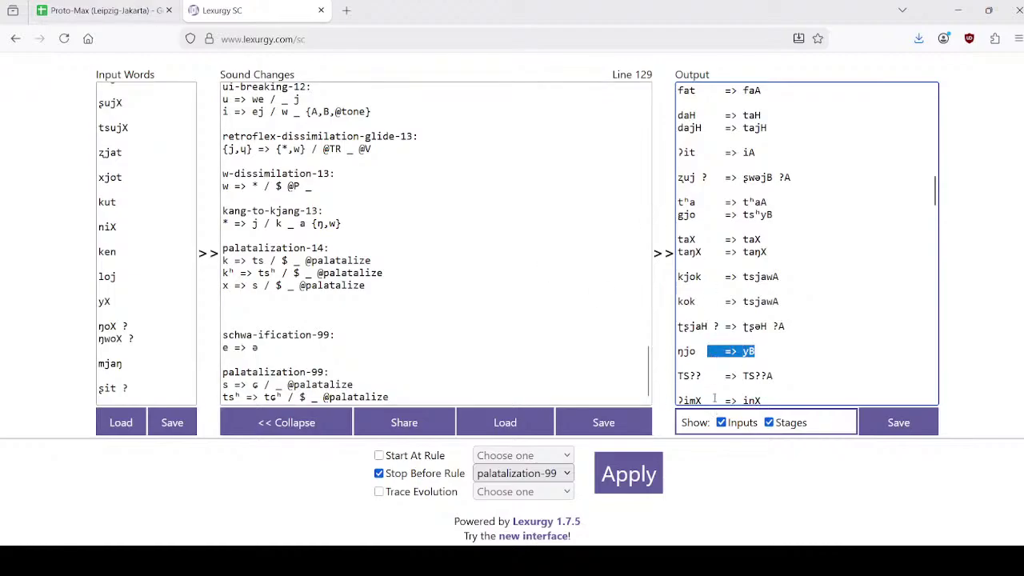
Step: Inspect the Harbin and Jinan forms of "yesterday" in the Cognates sheet, then return to the Lexurgy output
click(104, 10)
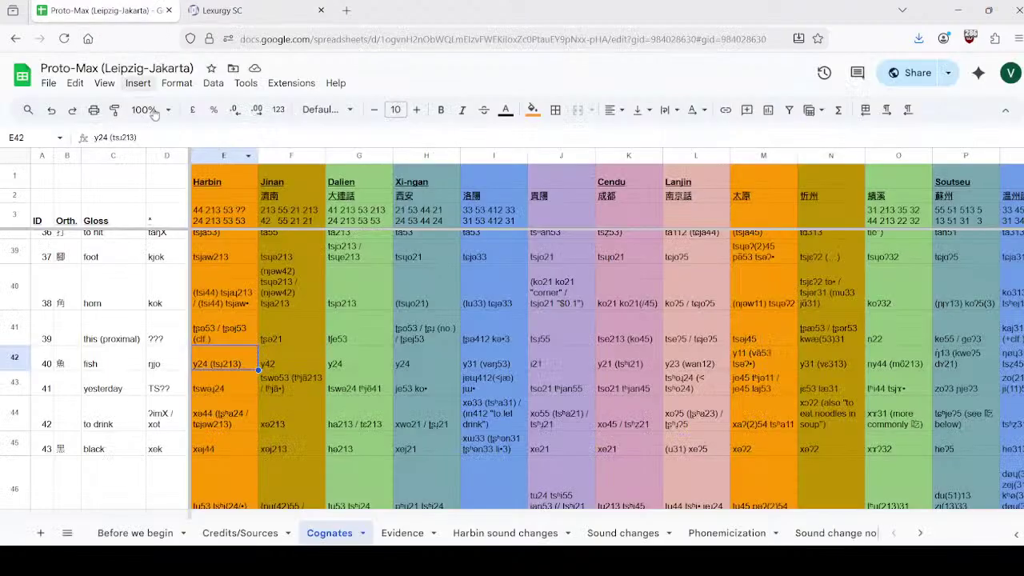
scroll(288, 376, down, 1)
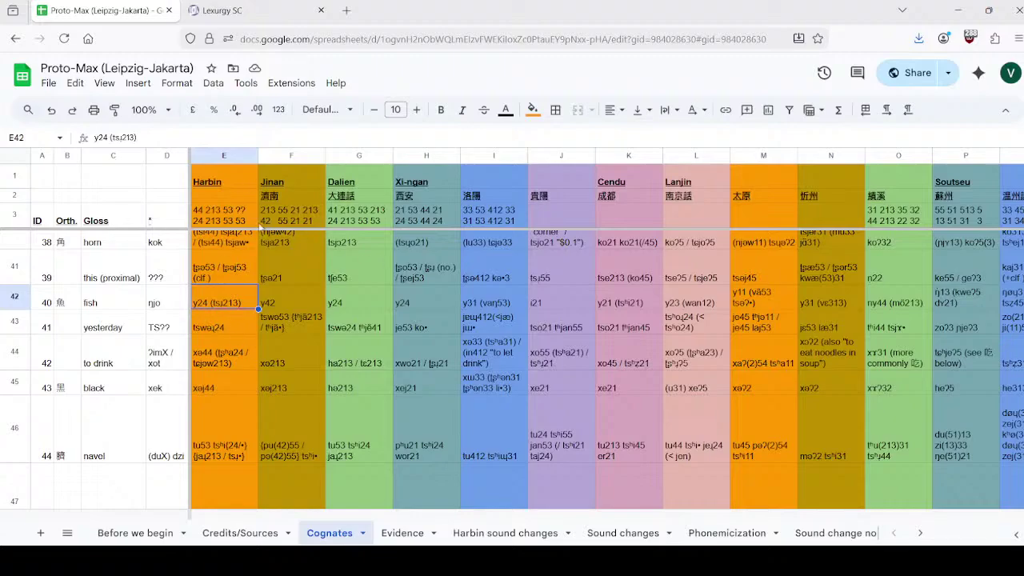
click(222, 325)
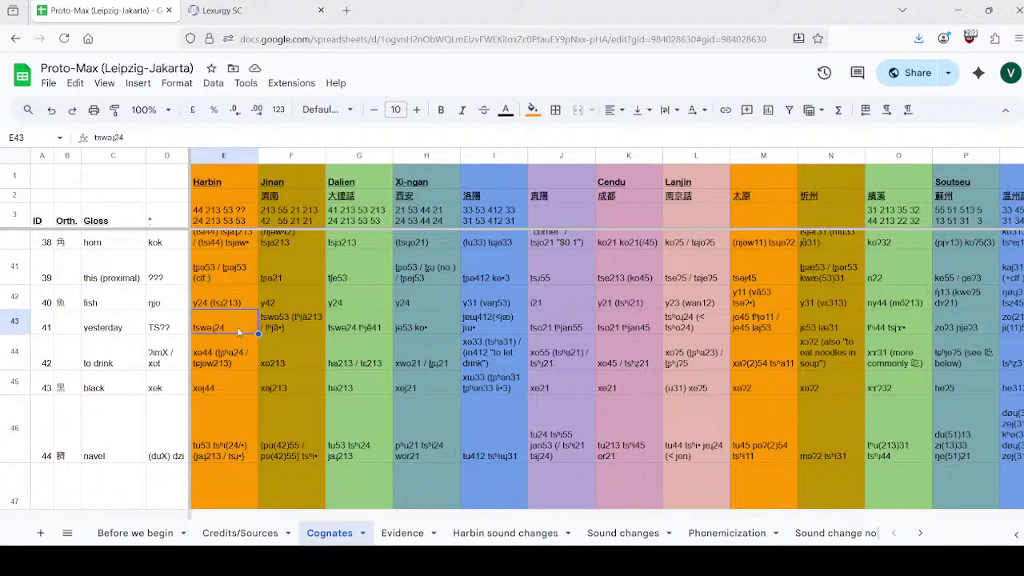
click(288, 320)
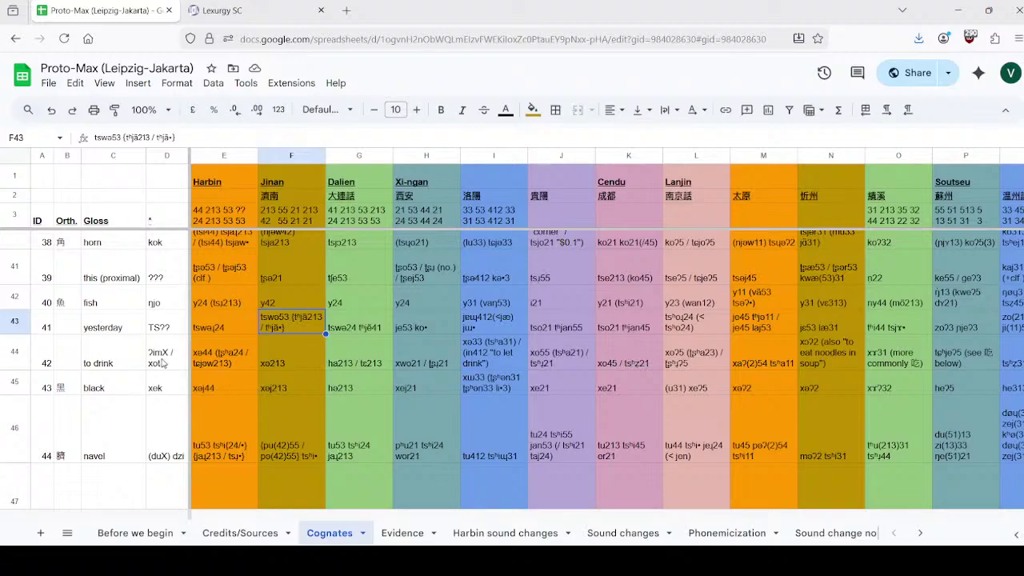
click(226, 10)
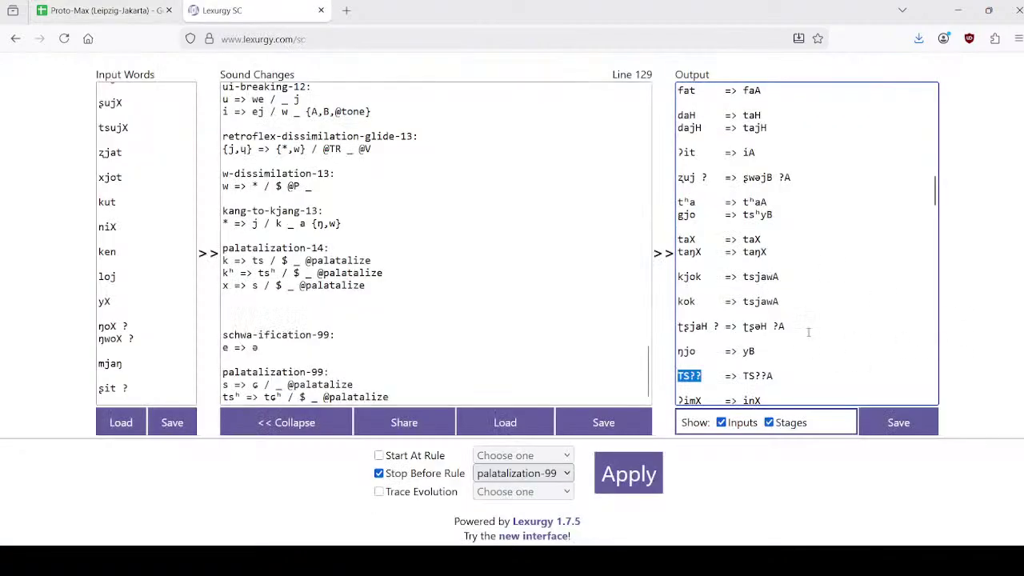
Step: Compare the Lexurgy output for xot with the Harbin cognate for "to drink" in the spreadsheet
scroll(788, 312, down, 4)
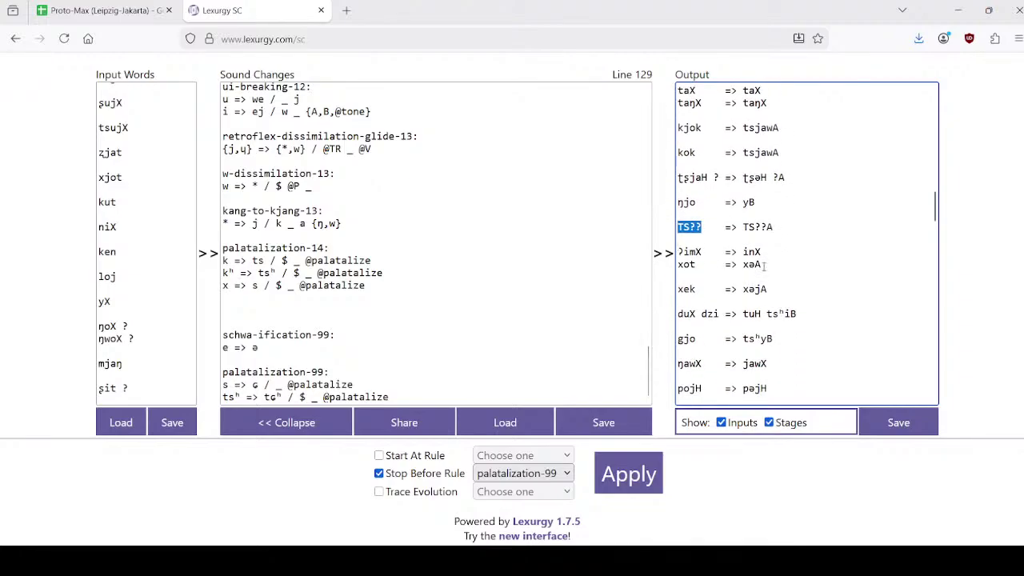
drag(763, 265, 683, 269)
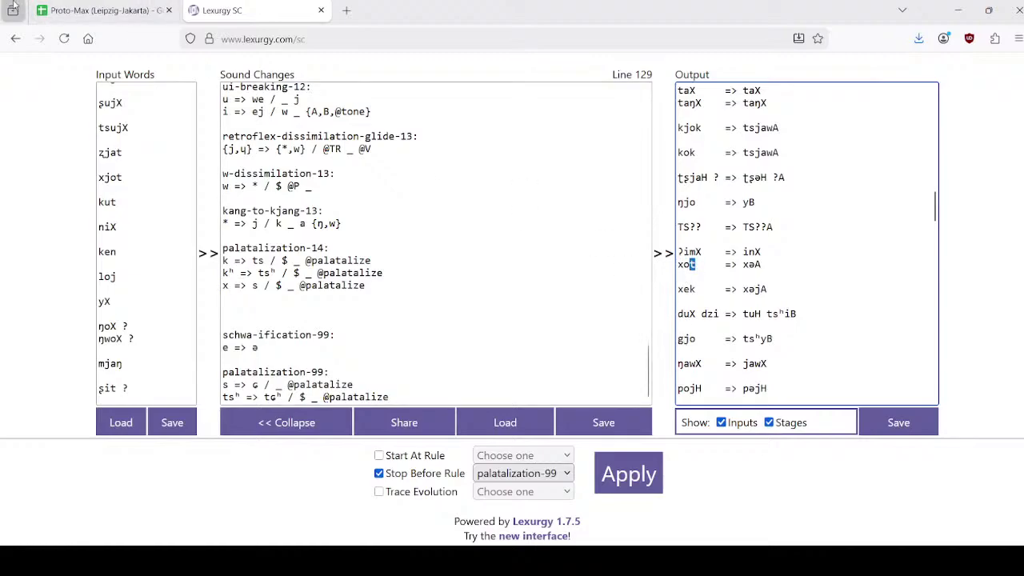
click(96, 10)
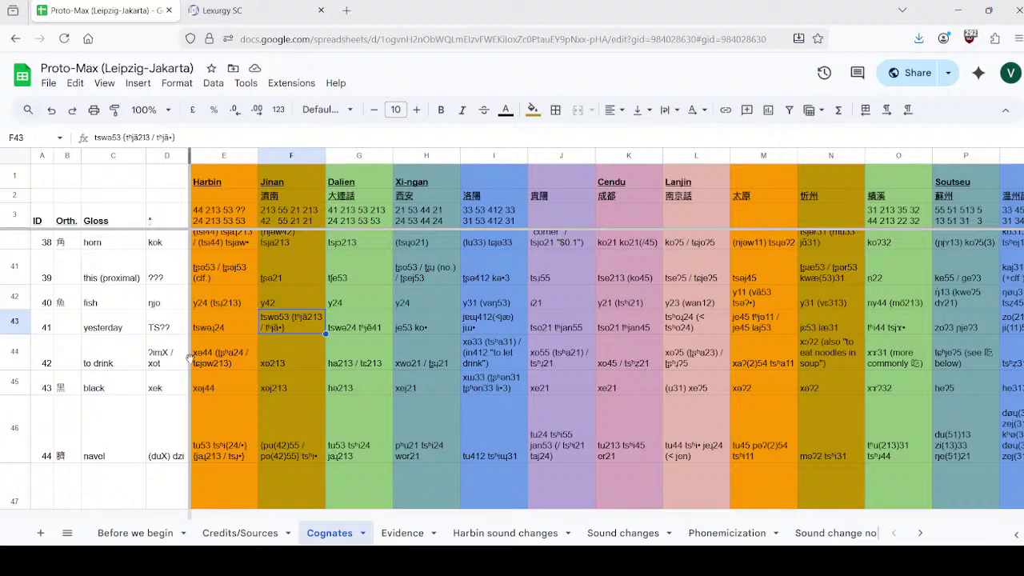
click(240, 10)
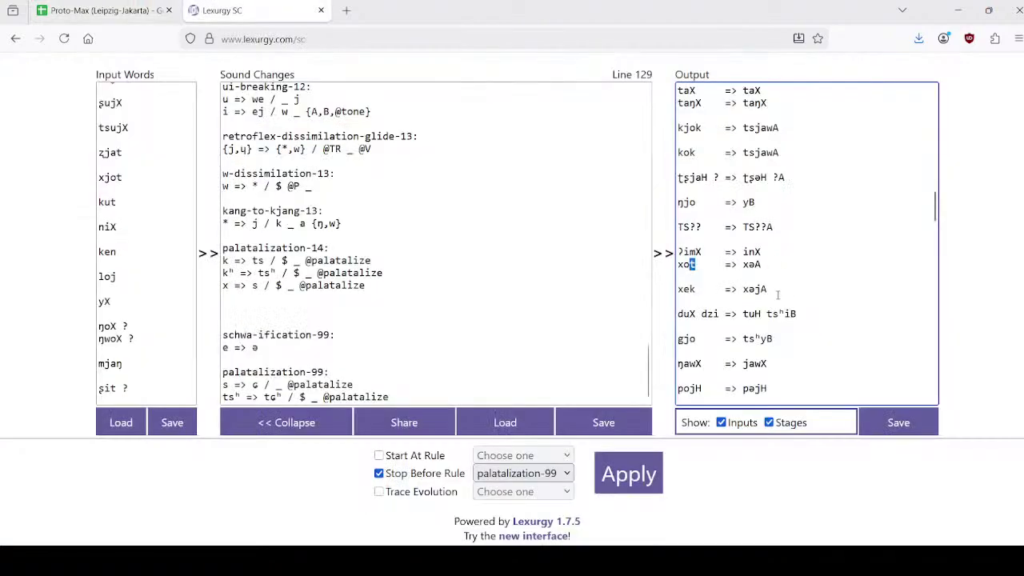
drag(755, 265, 765, 266)
drag(416, 134, 484, 270)
click(484, 270)
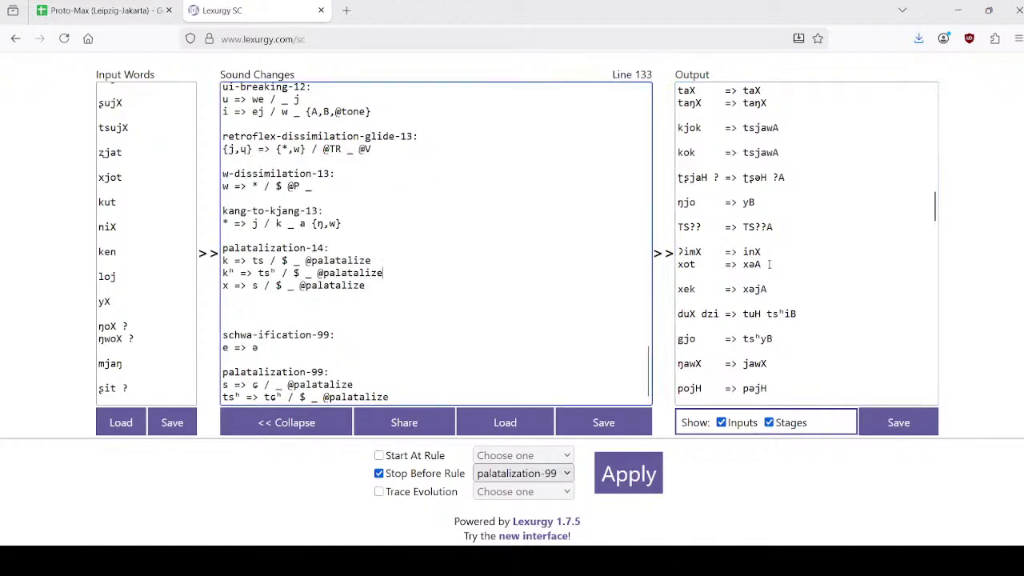
click(760, 264)
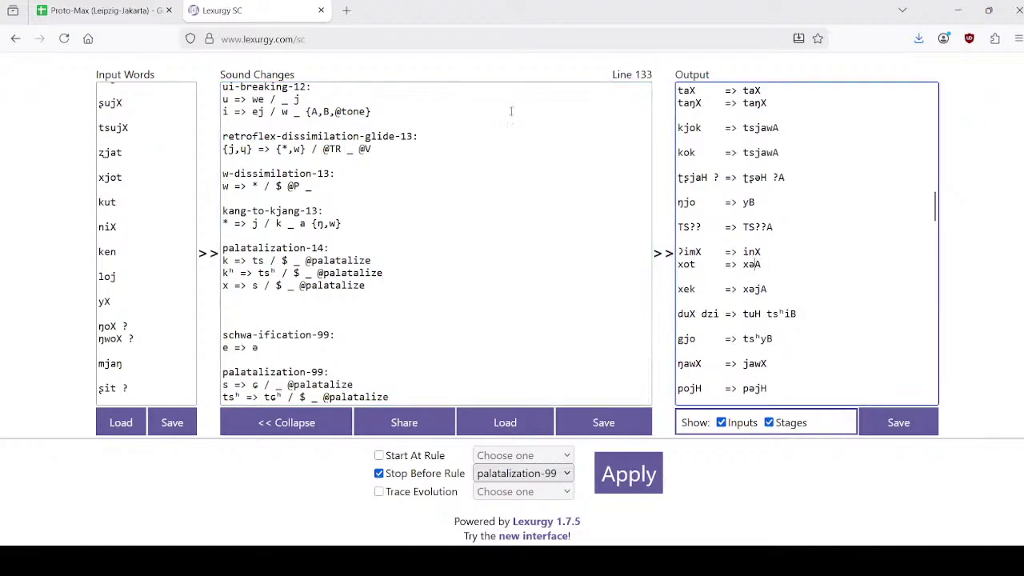
click(111, 4)
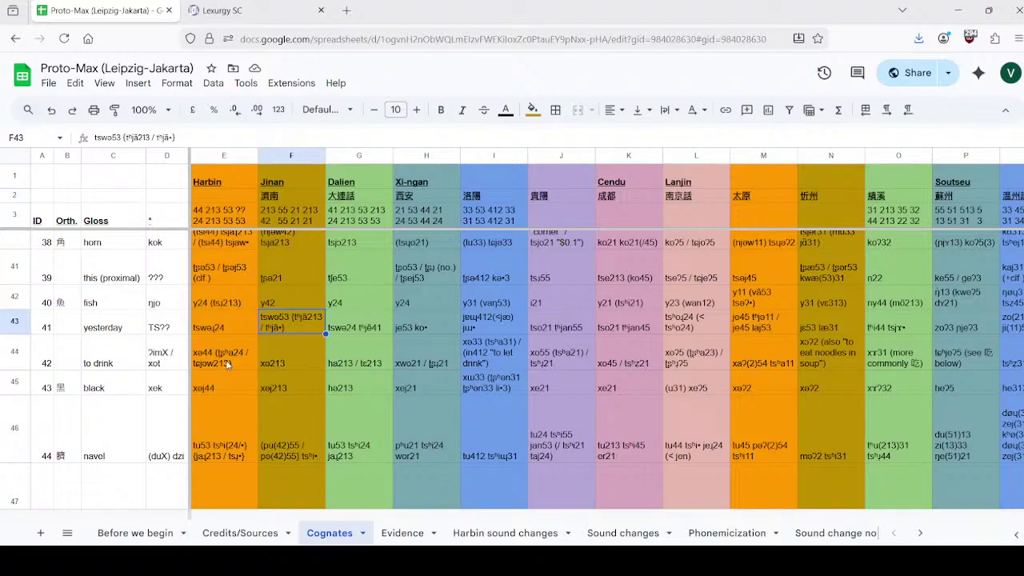
click(218, 4)
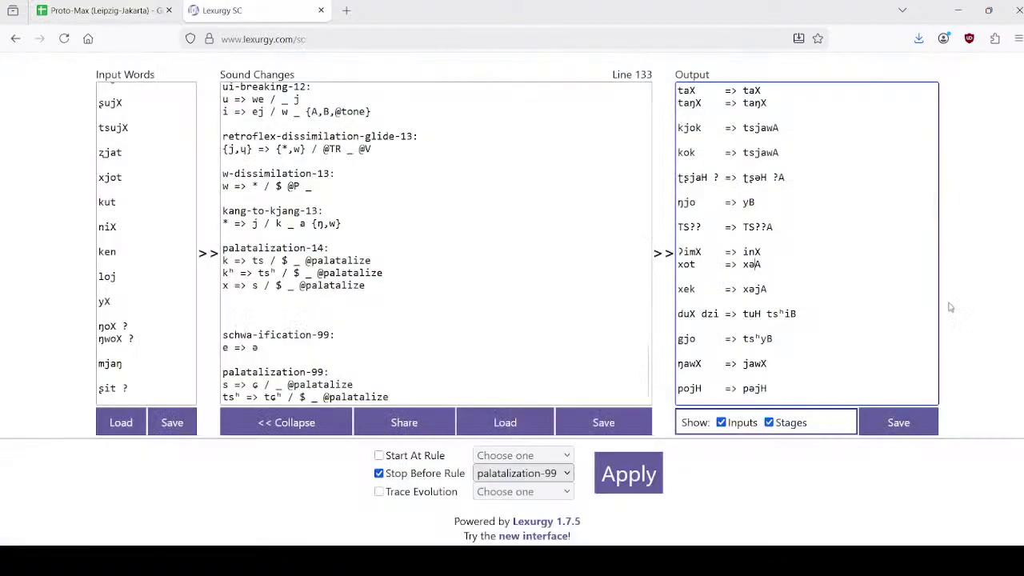
Step: Check the xek entry in the Lexurgy output against the Harbin cognate for "black" in the spreadsheet
double_click(688, 289)
click(111, 10)
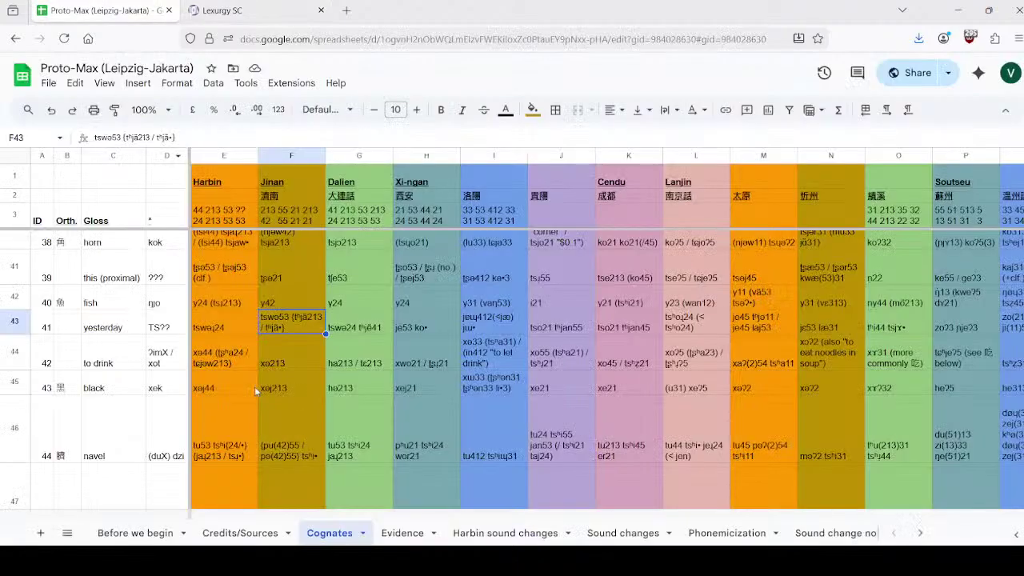
click(241, 391)
click(218, 10)
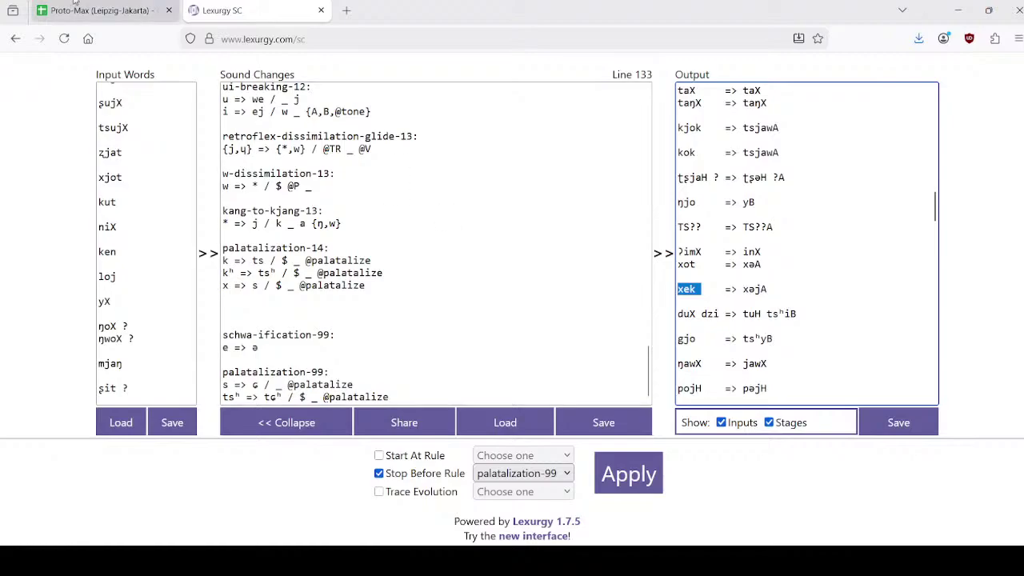
Step: Look up the Harbin cognate for "navel" ((duX) dzi) in the Proto-Max spreadsheet
click(111, 10)
scroll(232, 345, down, 3)
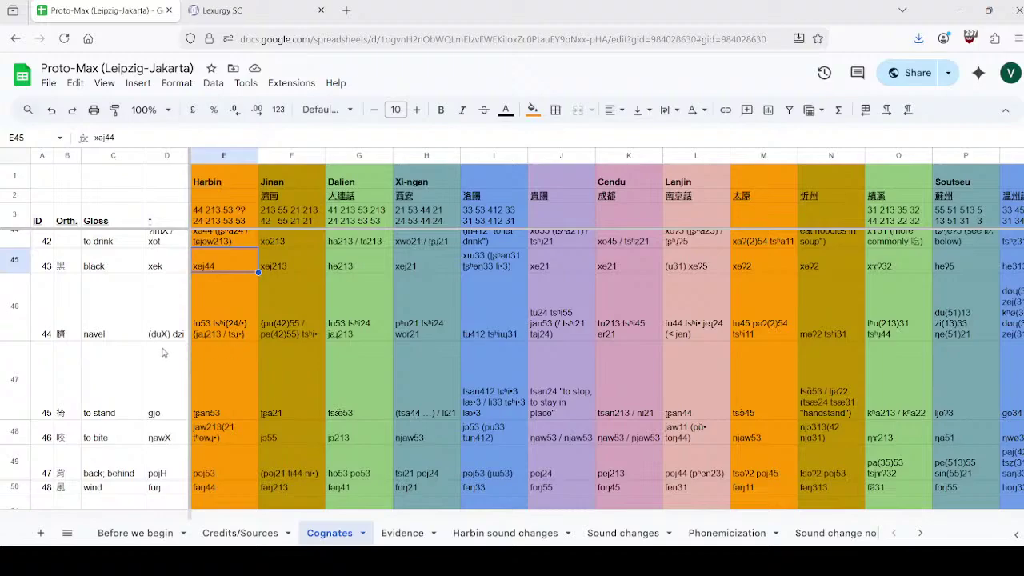
key(ctrl+Tab)
key(ctrl+Tab)
click(240, 329)
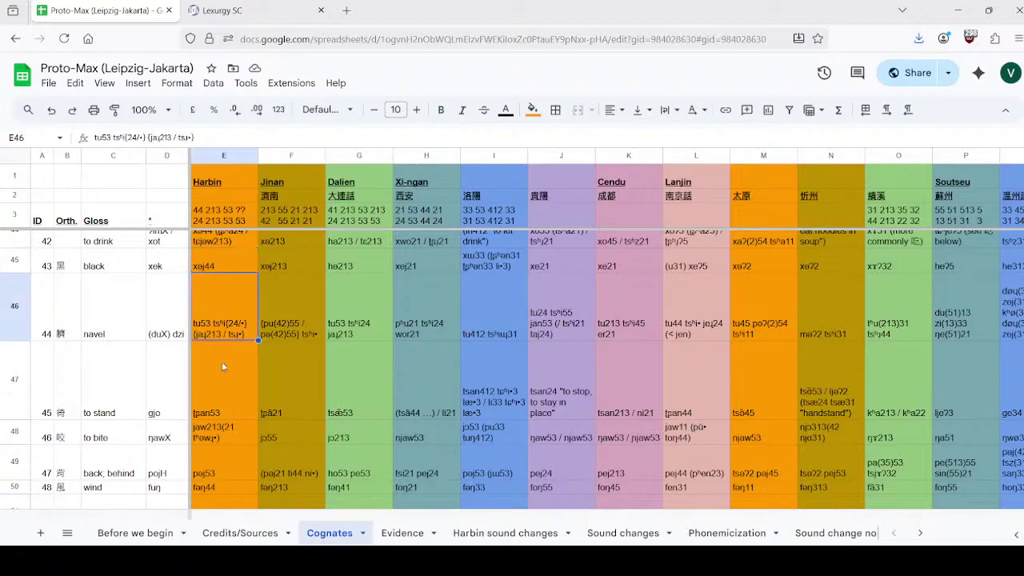
Step: Compare the Harbin cognate for "to stand" in the spreadsheet with the gjo entry in the Lexurgy output
scroll(223, 389, down, 1)
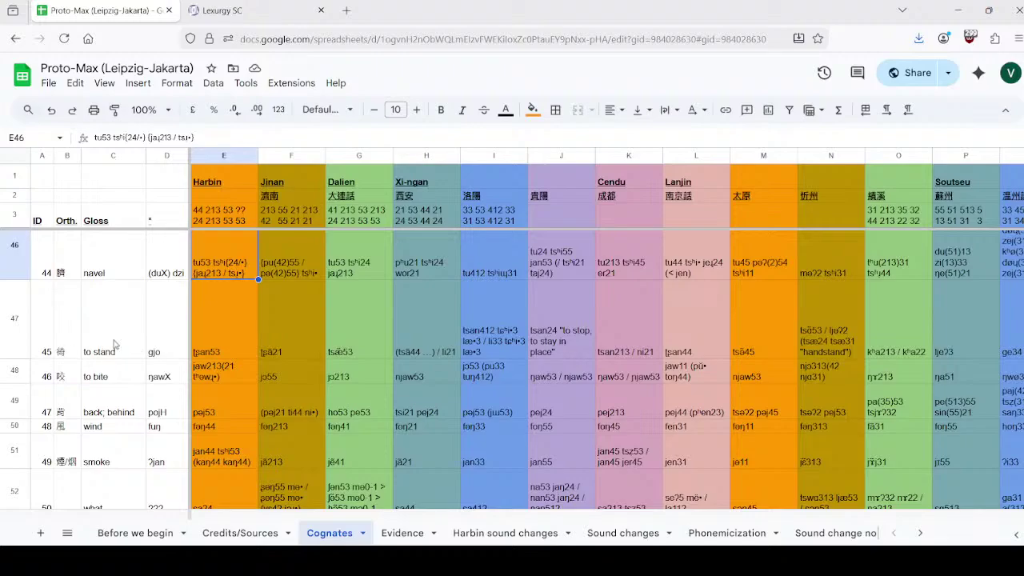
click(210, 344)
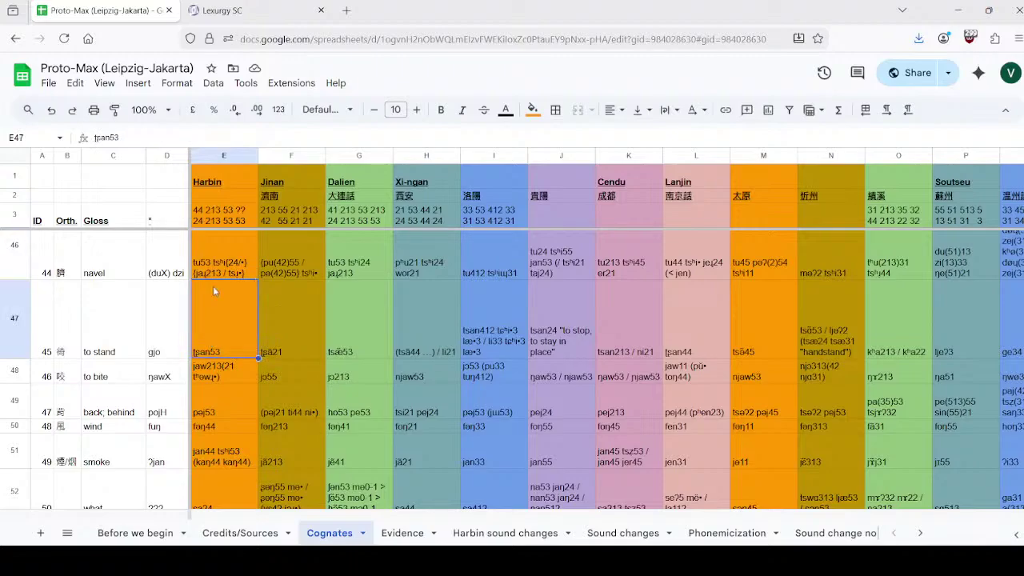
click(273, 15)
scroll(714, 312, down, 2)
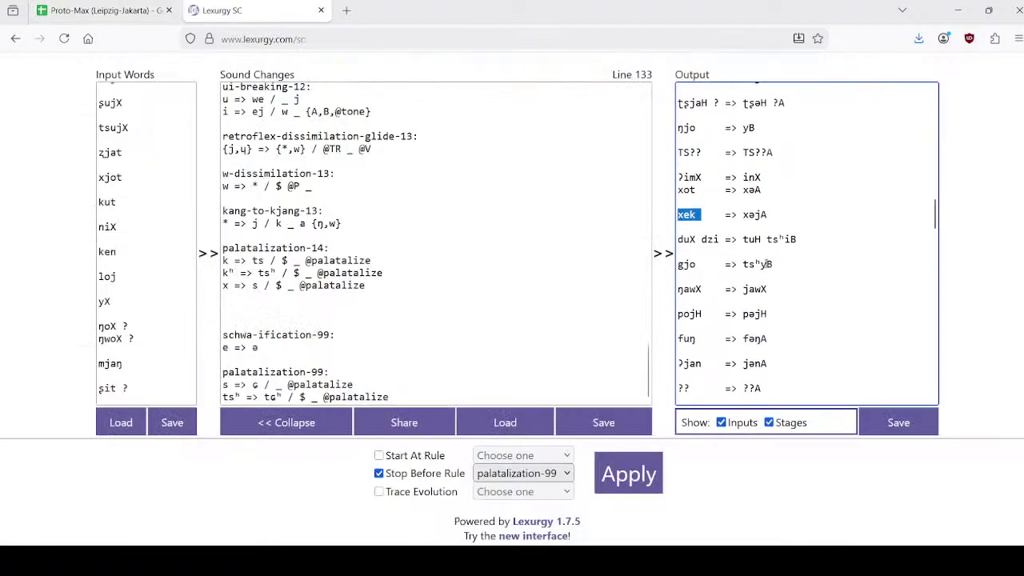
drag(775, 263, 736, 264)
click(701, 264)
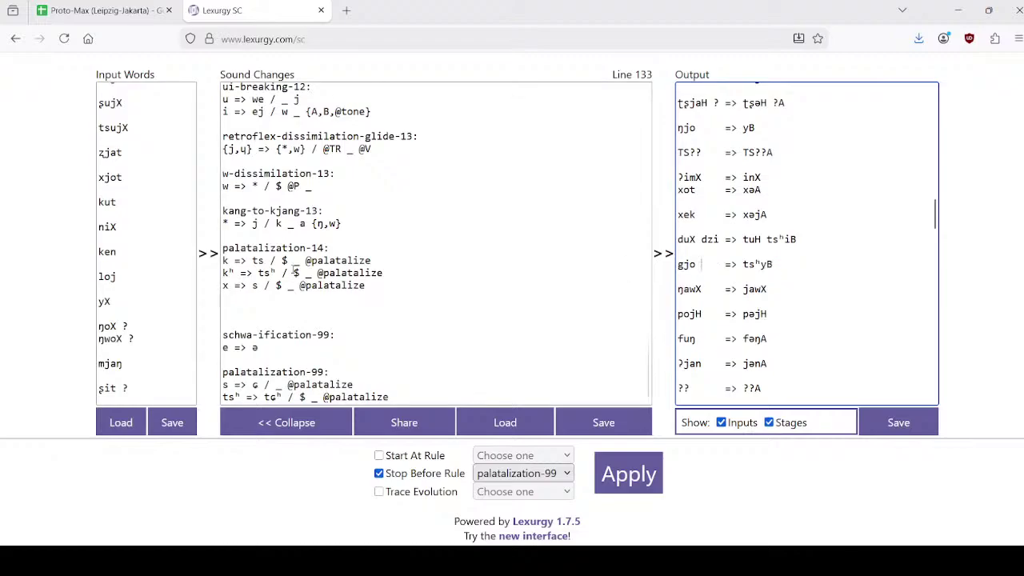
Step: Check the ŋawX entry in the Lexurgy output against the Harbin cognate for "to bite" in the spreadsheet
drag(766, 288, 696, 287)
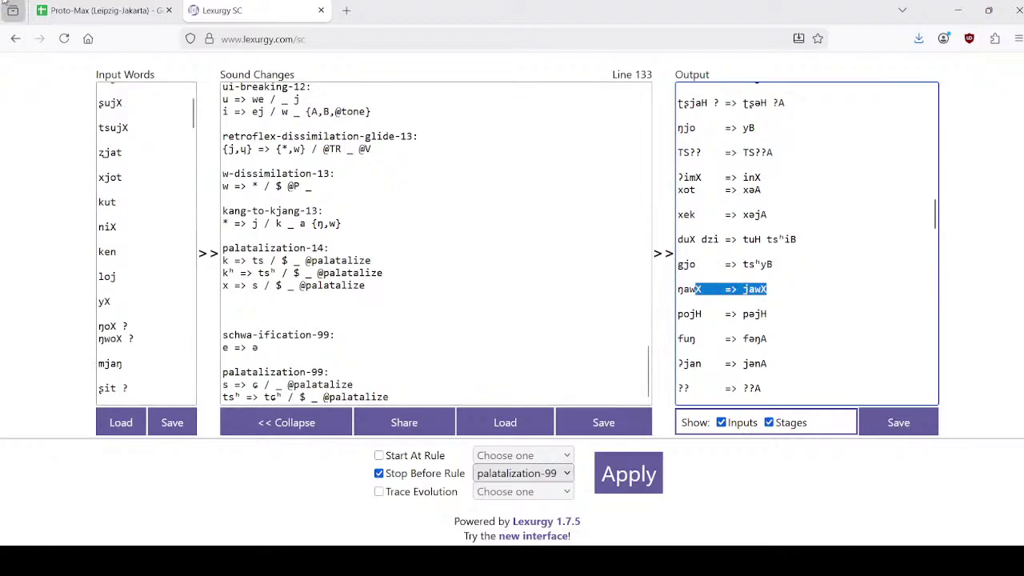
click(76, 6)
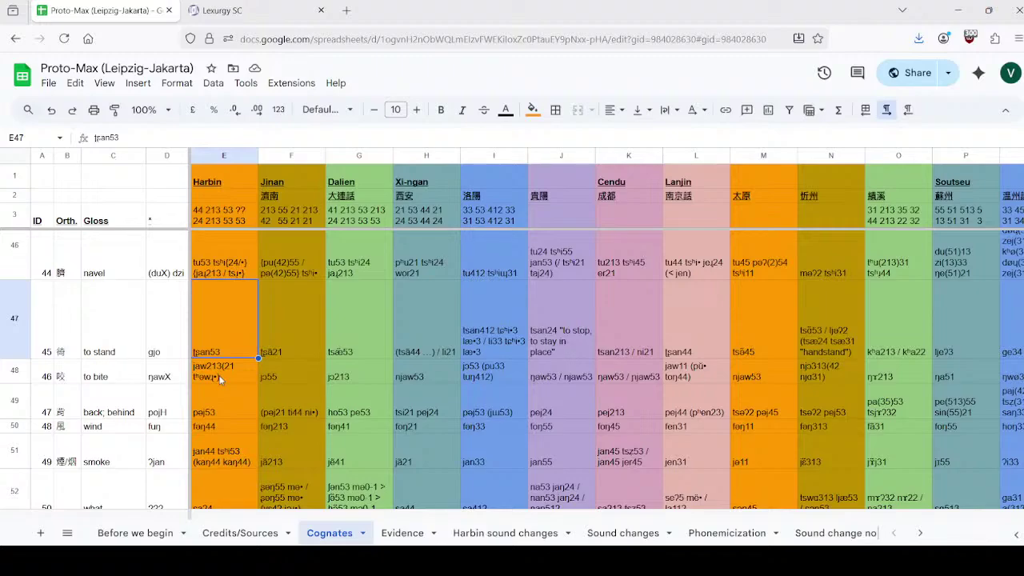
click(231, 11)
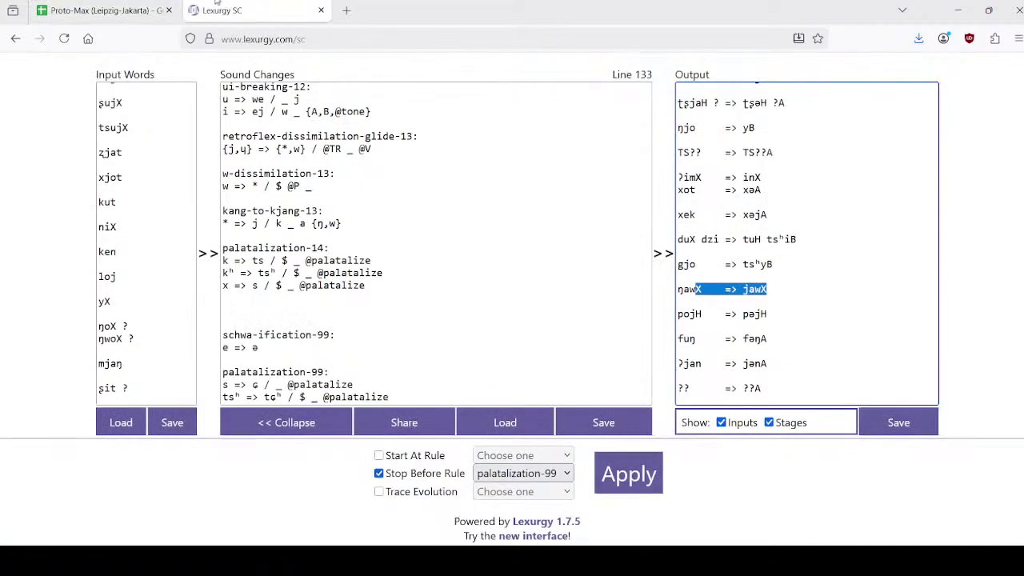
click(779, 291)
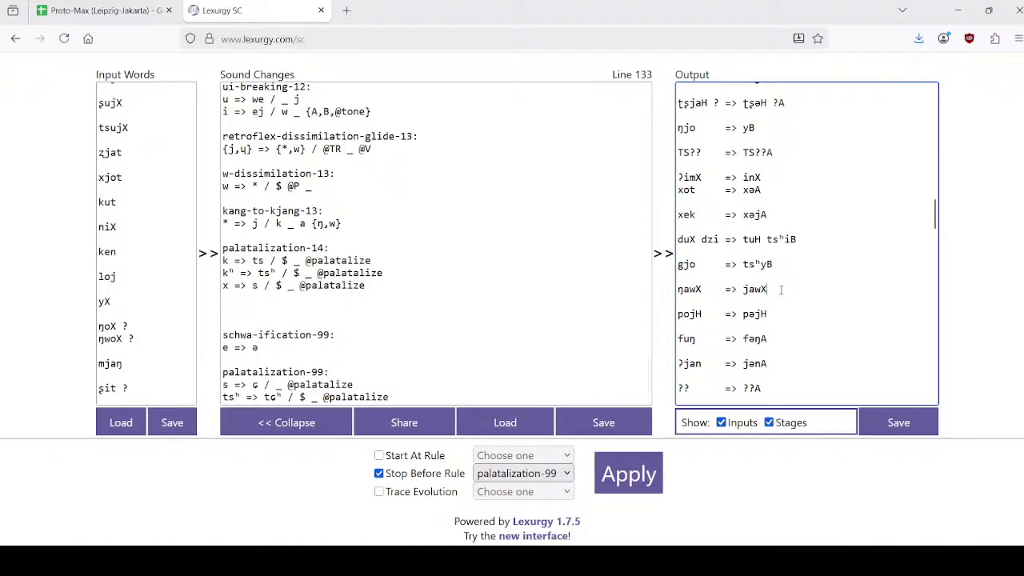
Step: Compare the Harbin cognates for "back; behind" (pojH) and "wind" (fuŋ) in the spreadsheet with their Lexurgy outputs
click(104, 10)
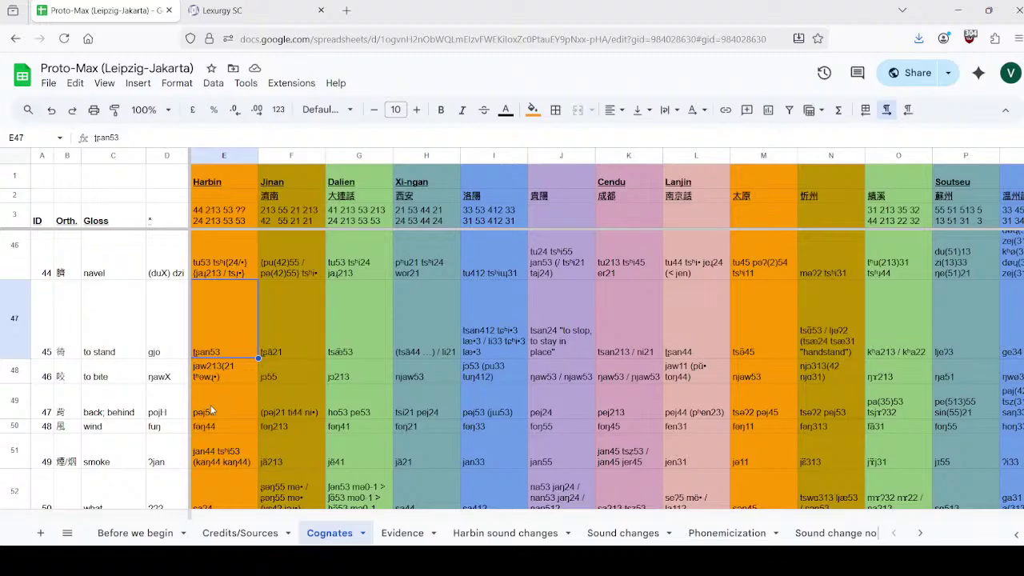
click(244, 10)
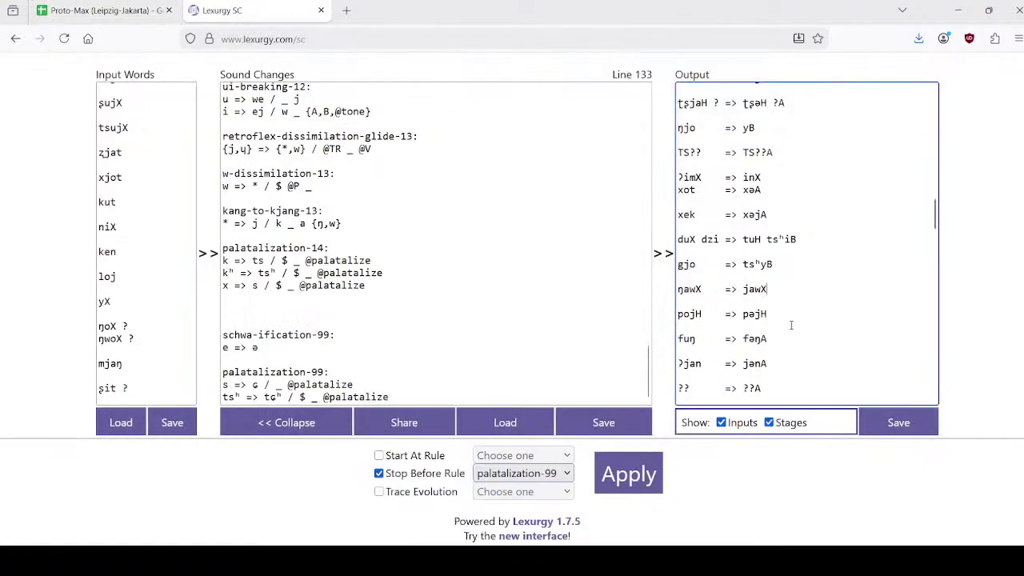
click(104, 10)
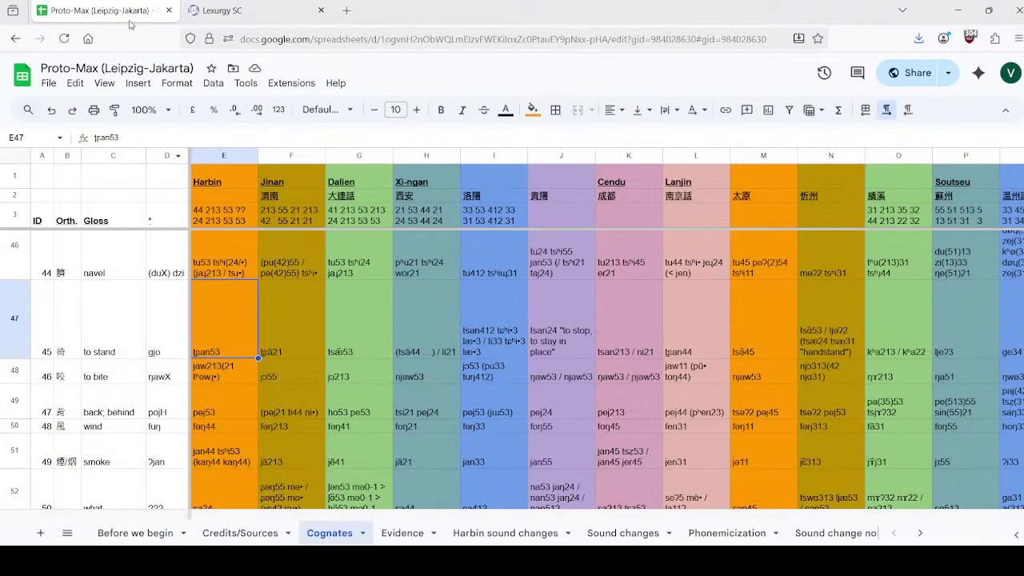
click(103, 372)
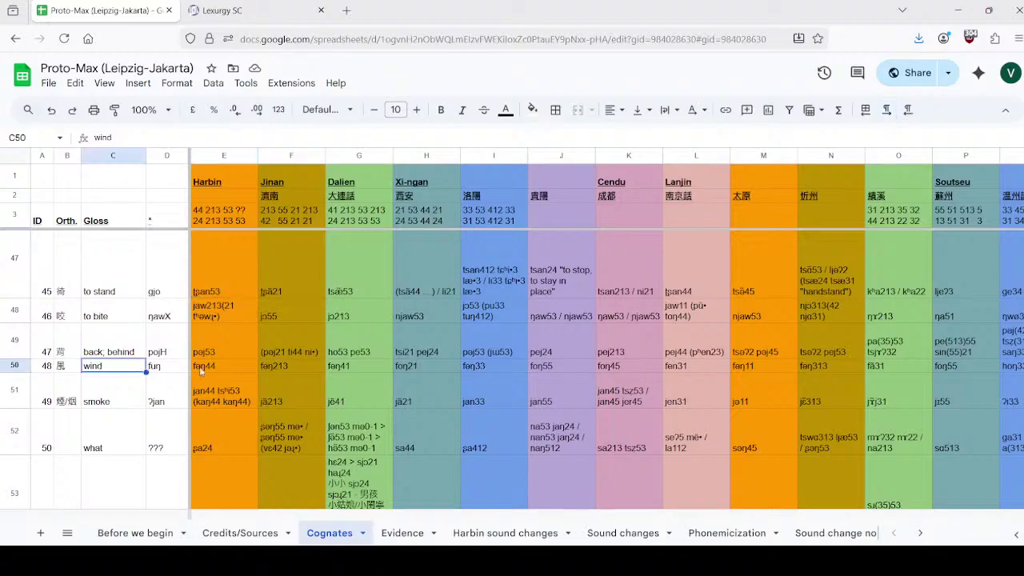
click(175, 371)
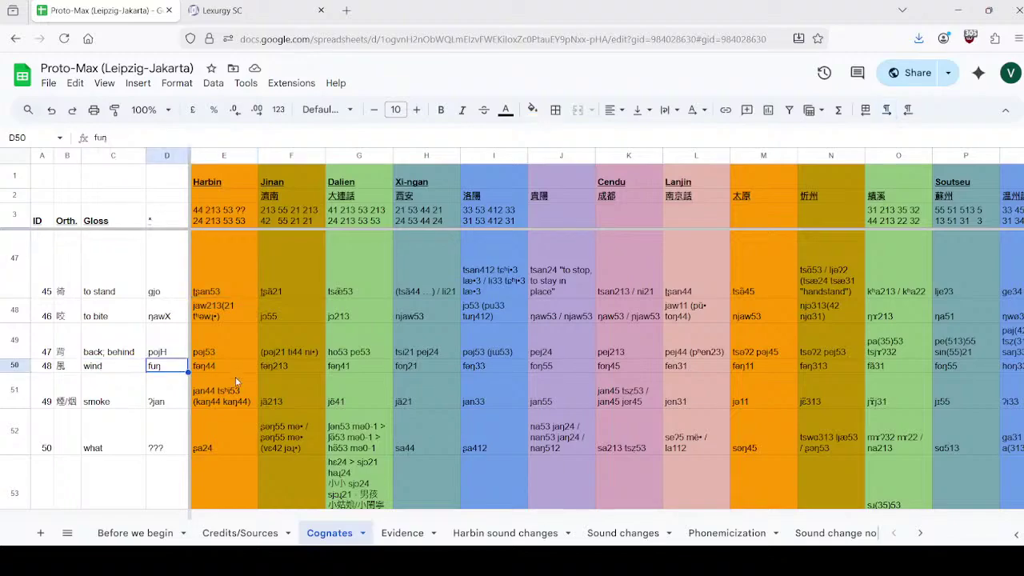
click(192, 19)
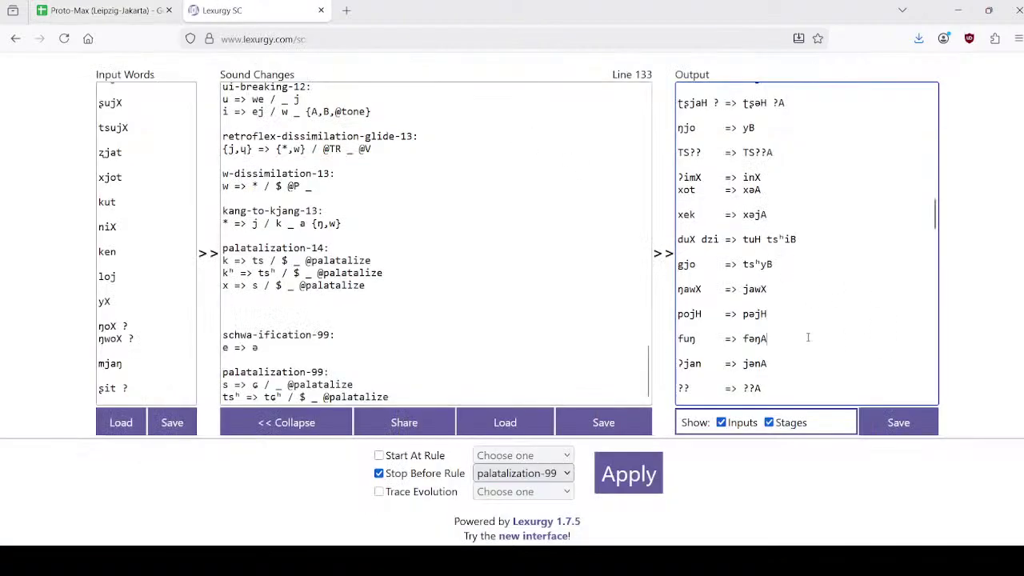
Step: Check the Harbin cognate for "smoke" (ʔjan) in the spreadsheet against its Lexurgy output
click(104, 10)
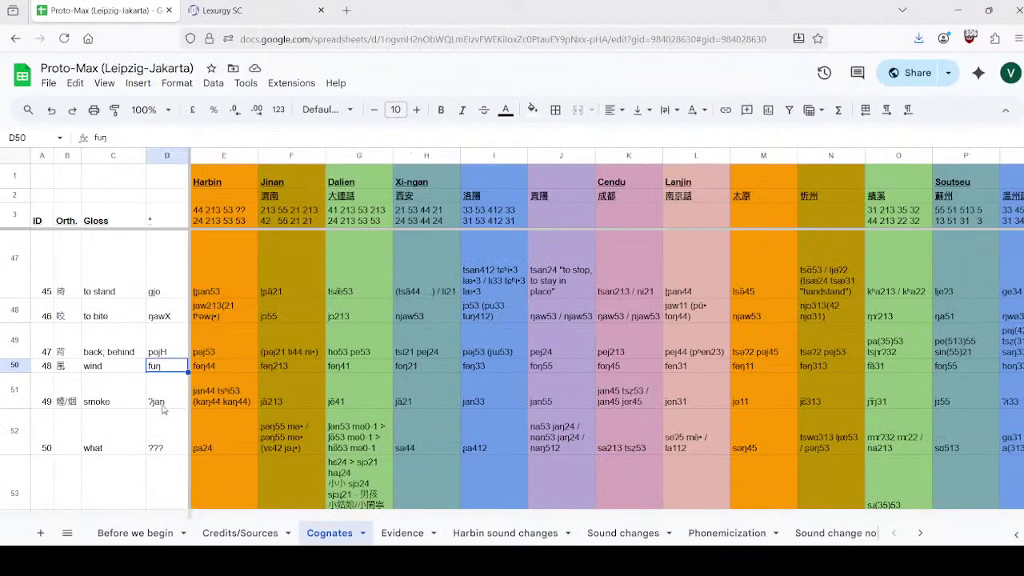
click(235, 10)
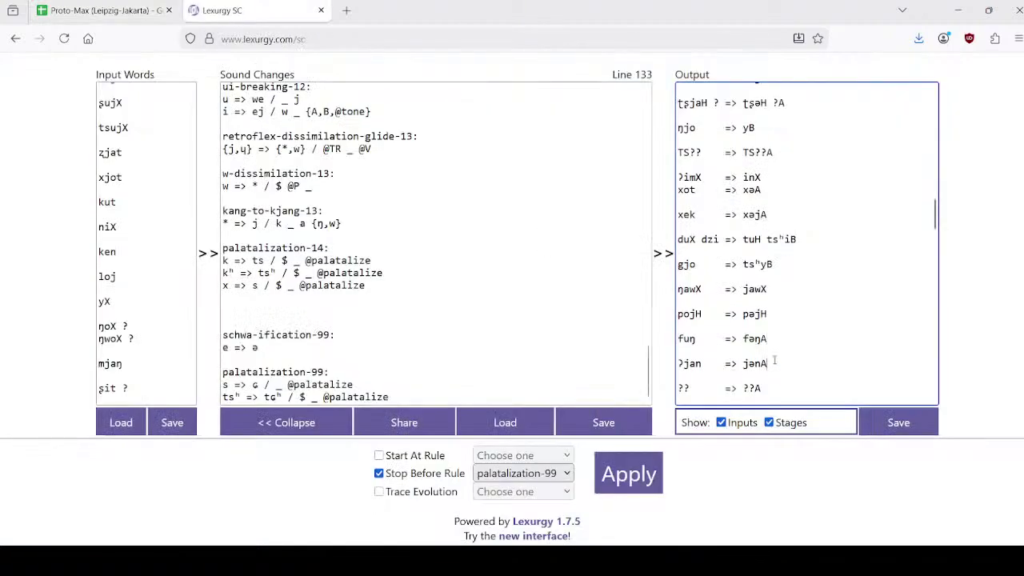
scroll(759, 388, down, 2)
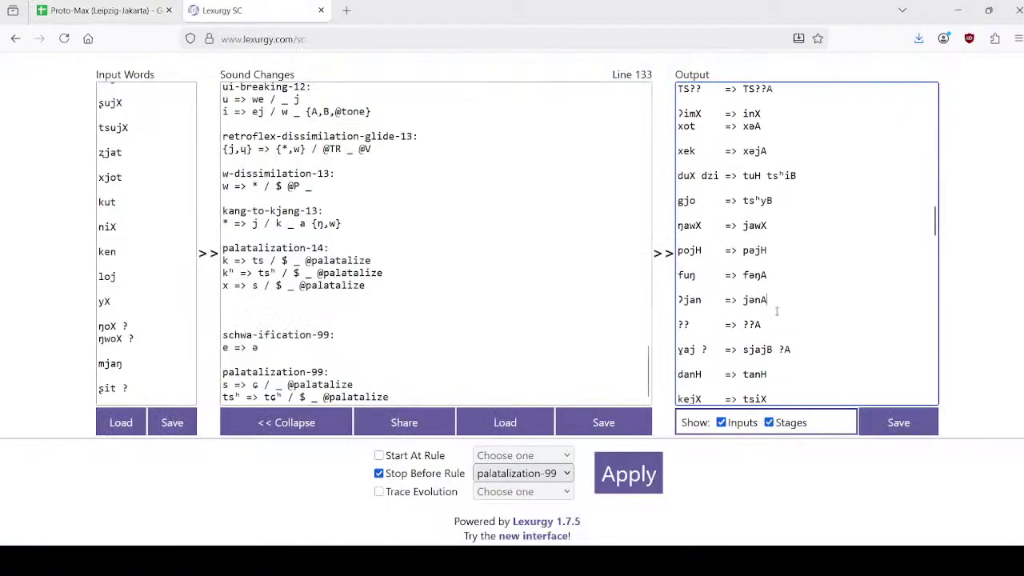
Step: Start a new sound change rule named jen-to-jan-99 above schwa-ification-99
click(296, 326)
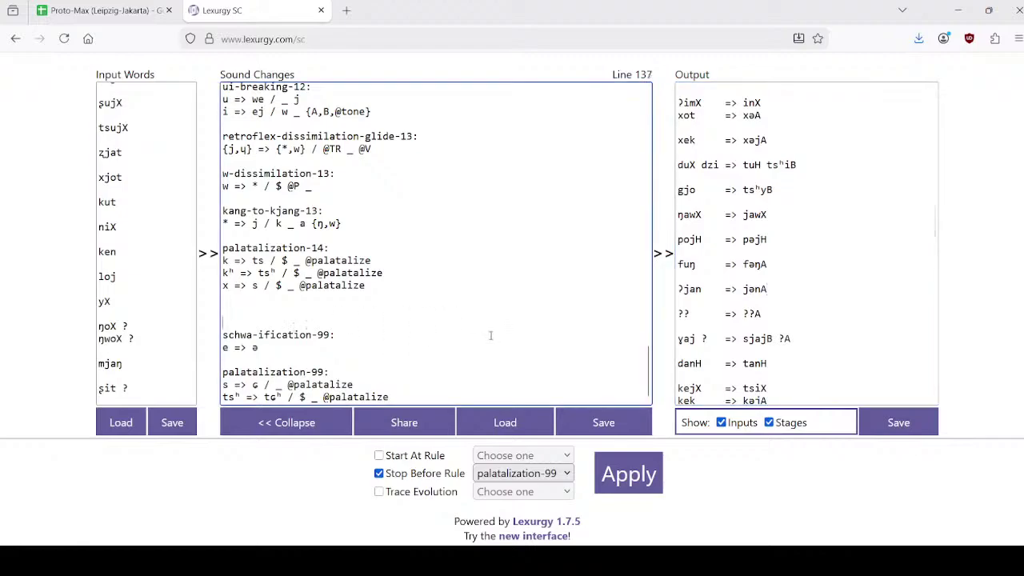
click(357, 310)
key(Return)
key(Return)
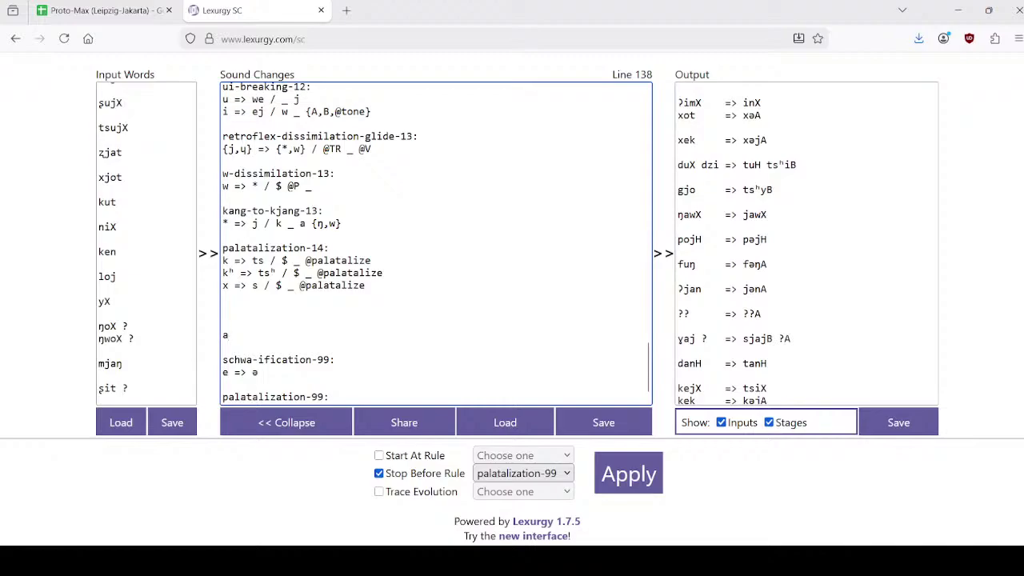
text(a)
key(BackSpace)
text(ja-ts)
key(BackSpace)
key(BackSpace)
key(BackSpace)
key(BackSpace)
text(e-to-ja)
text(-99)
text(n)
text(n)
key(End)
key(Return)
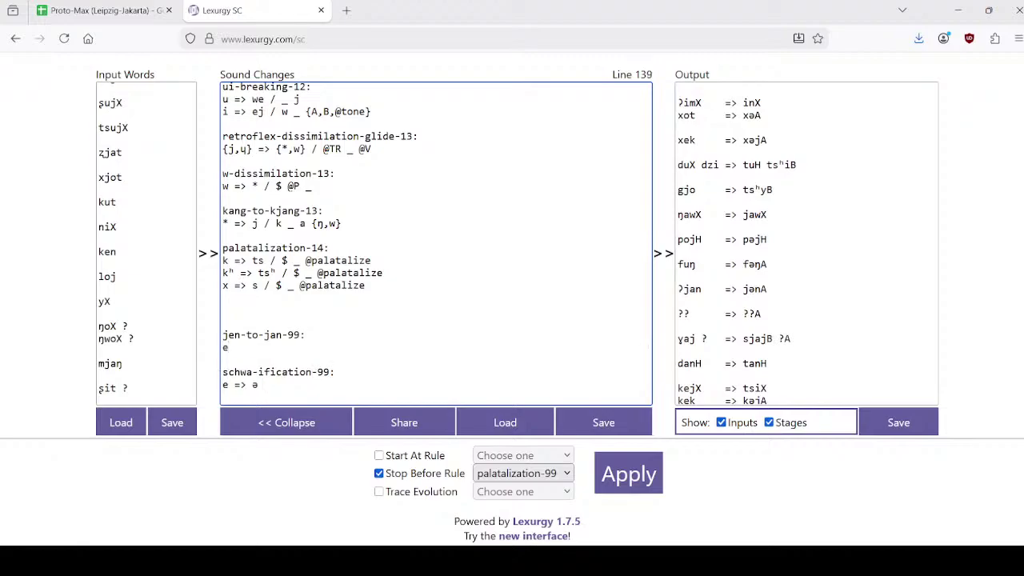
Step: Define the jen-to-jan-99 rule as "e => a / j _ n" and reapply the sound changes
text(e => a / j _ n)
click(639, 496)
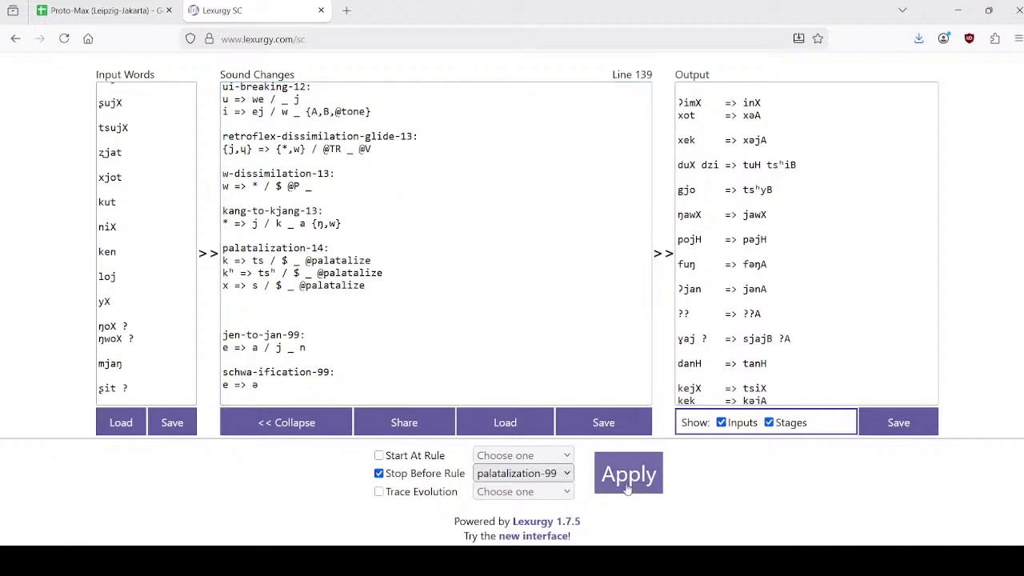
Step: Examine the kek, xek and ʔjan entries in the regenerated output
scroll(790, 285, down, 2)
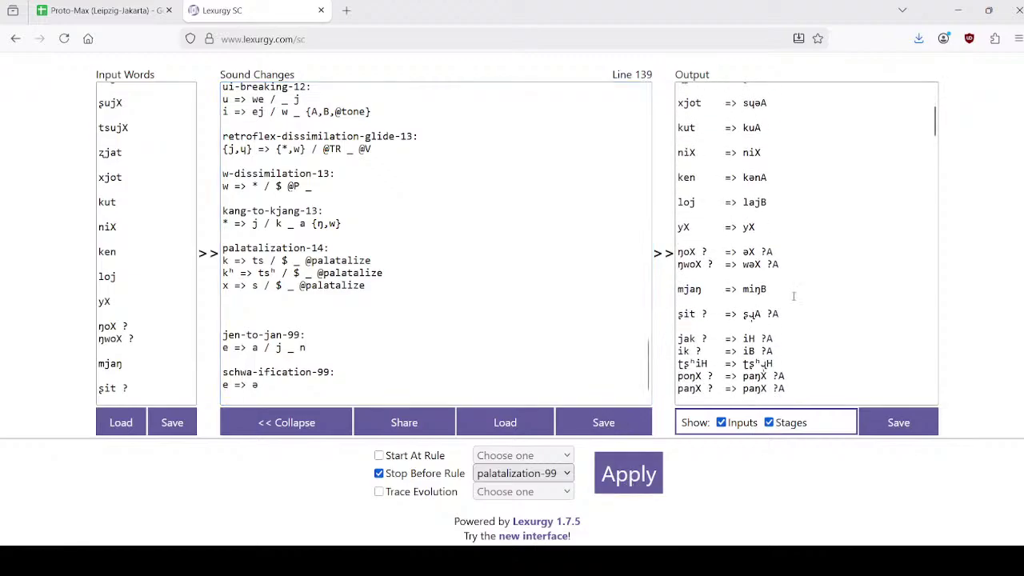
scroll(797, 270, down, 10)
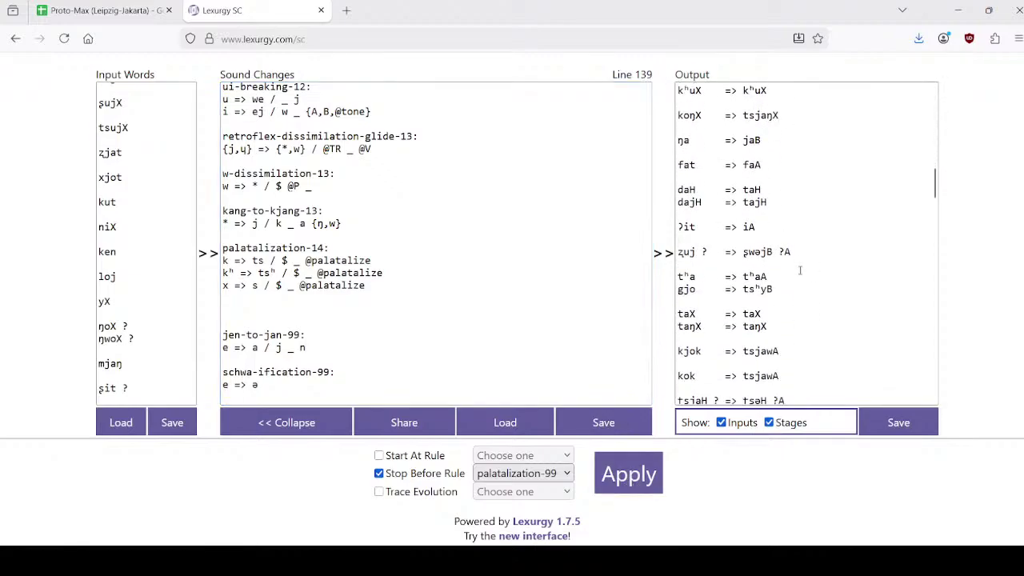
scroll(799, 269, down, 2)
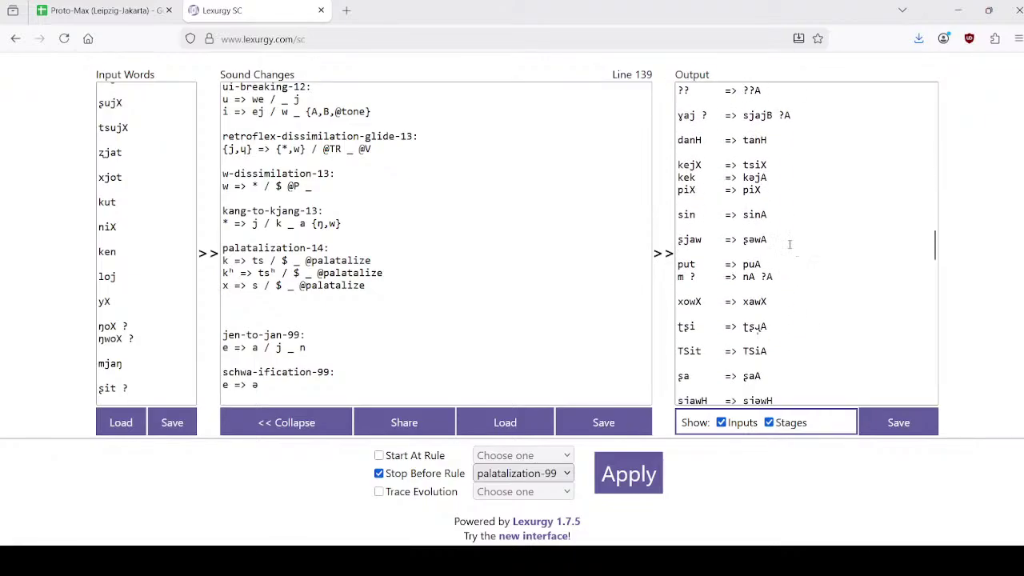
double_click(692, 178)
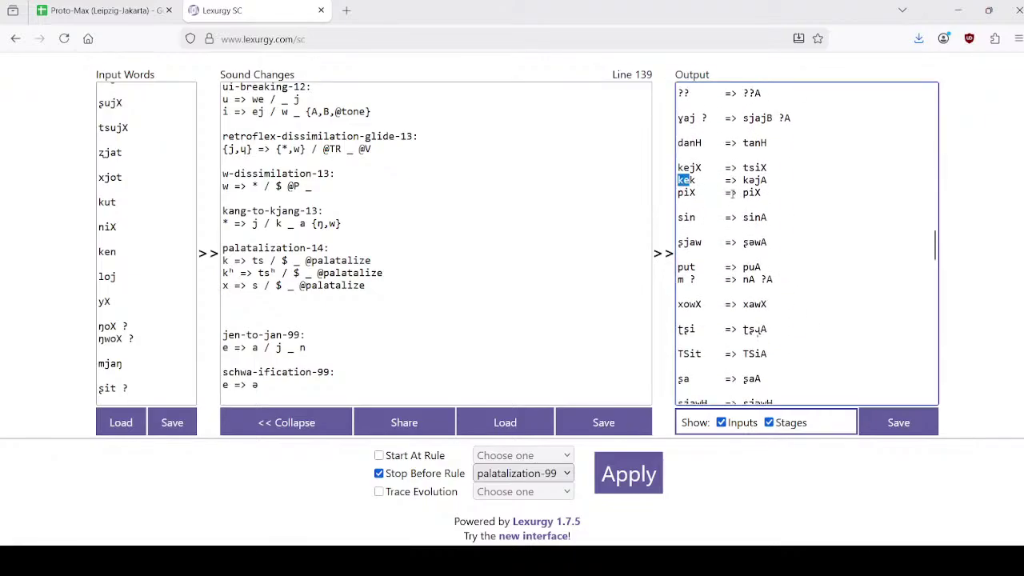
scroll(728, 286, up, 3)
scroll(724, 286, down, 1)
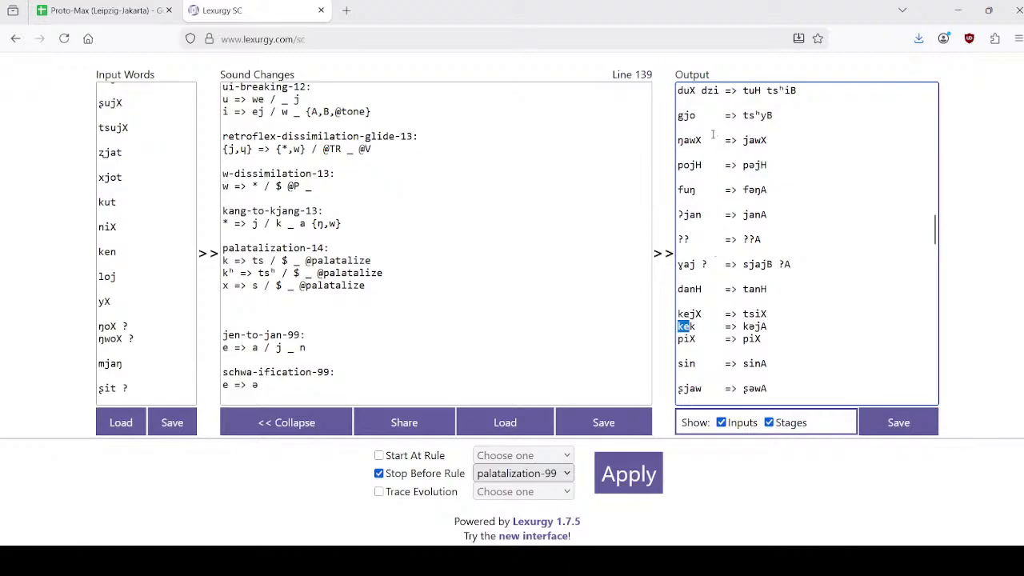
scroll(710, 168, up, 1)
scroll(711, 166, up, 1)
double_click(695, 214)
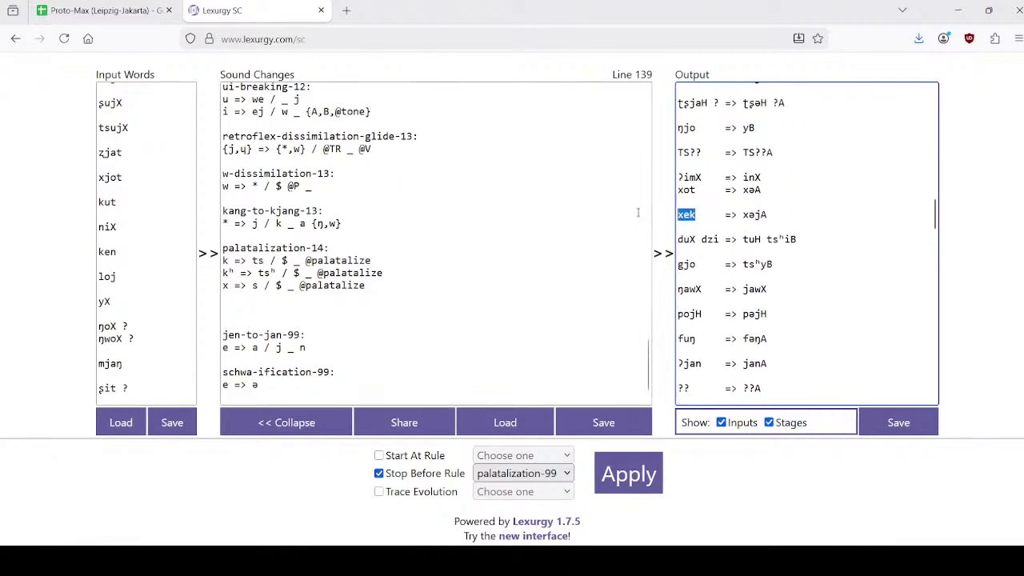
scroll(832, 295, down, 1)
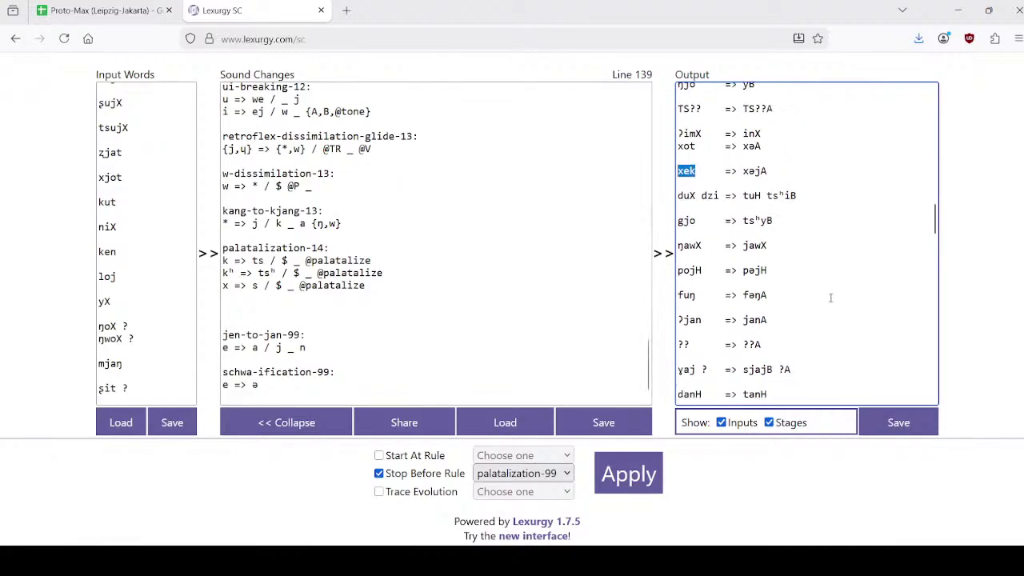
drag(766, 290, 736, 290)
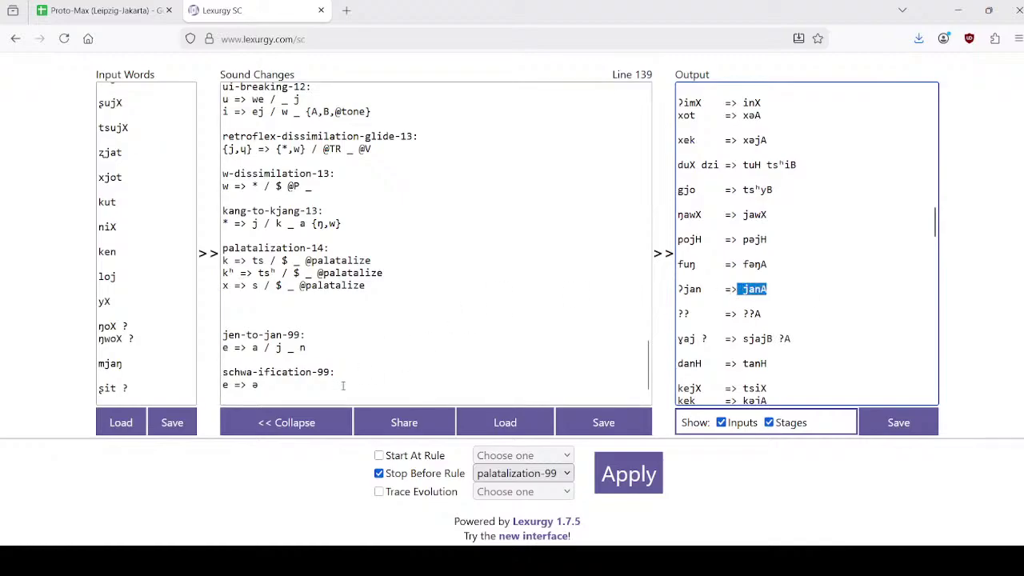
Step: Review the jen-to-jan-99 rule line against the vowel in the ʔjan output
click(307, 348)
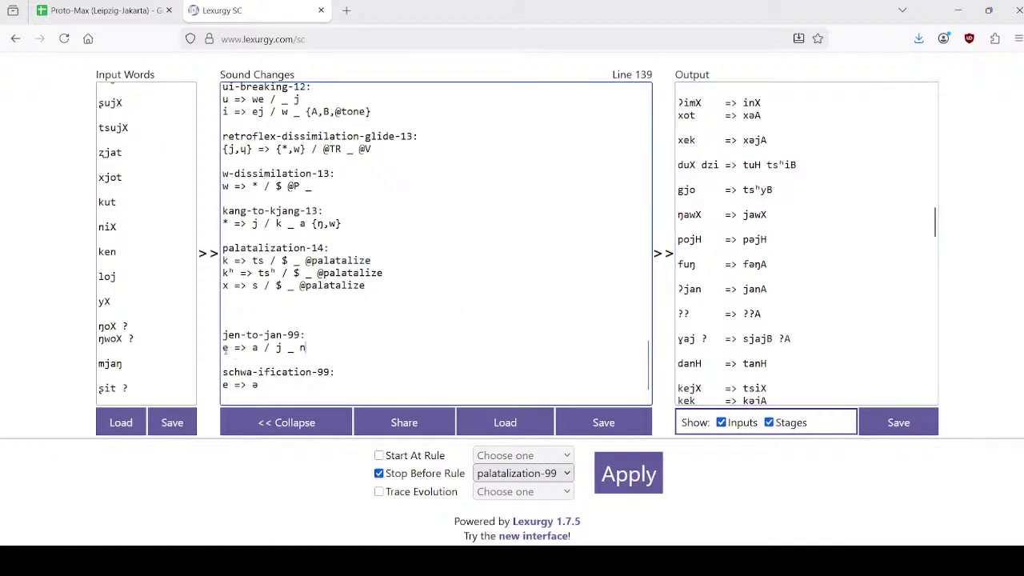
drag(225, 349, 384, 356)
click(328, 347)
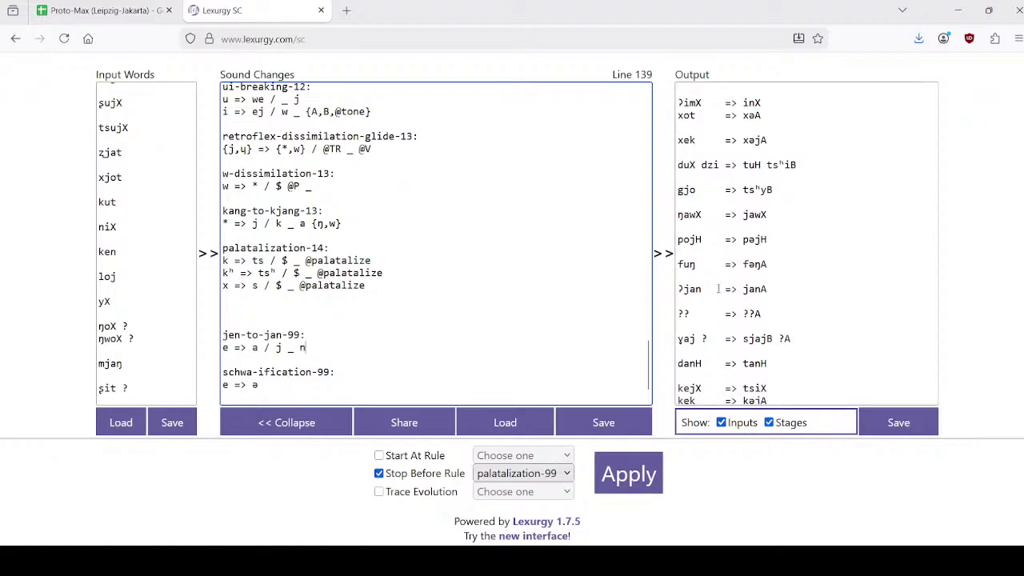
double_click(754, 288)
click(754, 289)
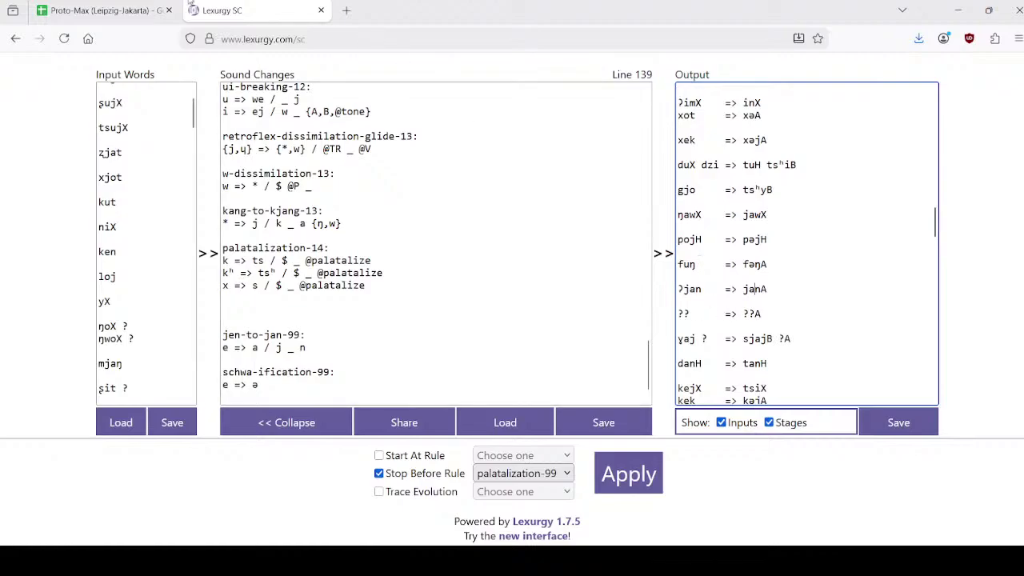
Step: Compare the reflexes of "what" across the dialect columns of the Cognates sheet in the Proto-Max spreadsheet
click(157, 8)
scroll(154, 414, down, 1)
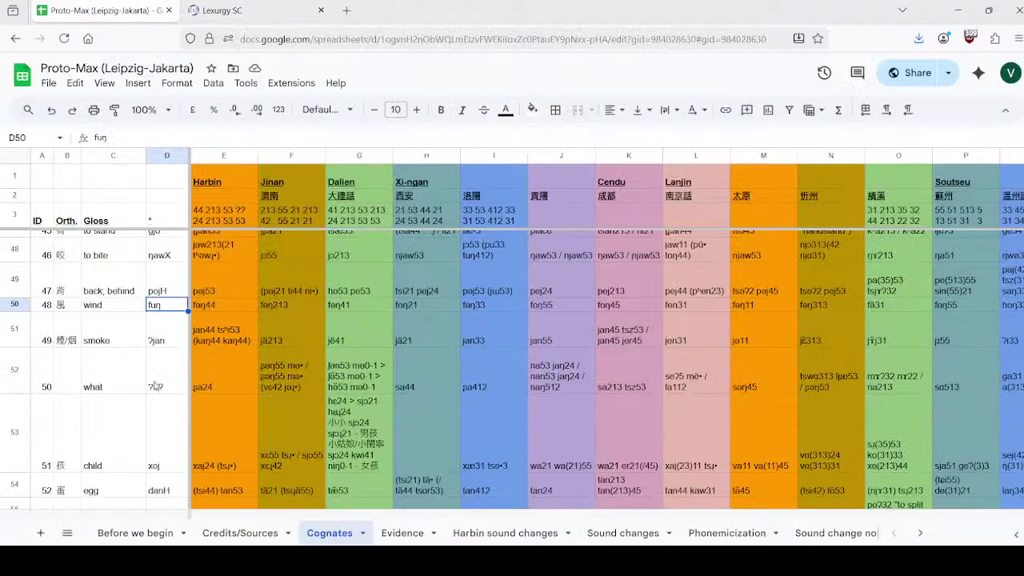
click(160, 381)
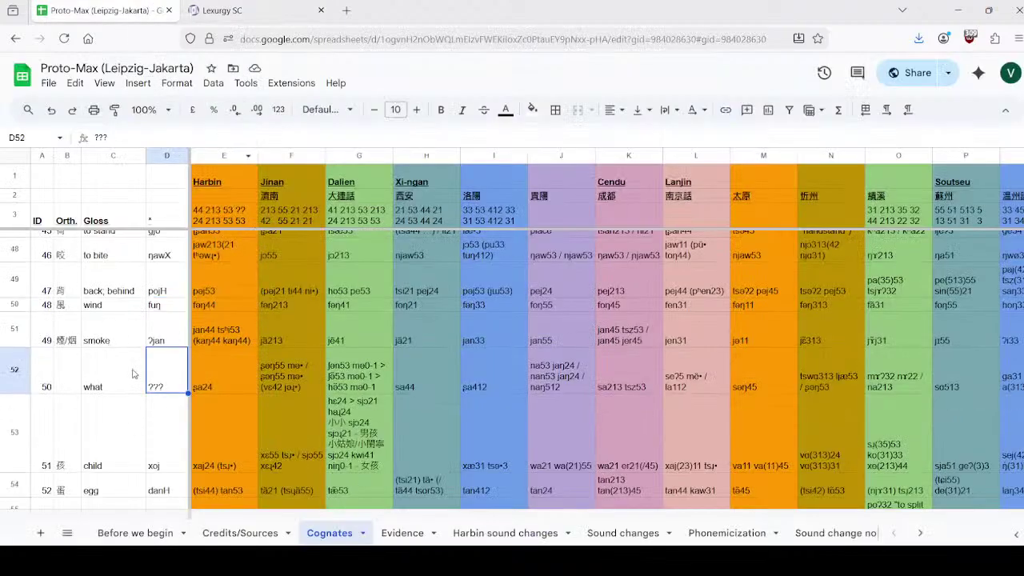
click(268, 16)
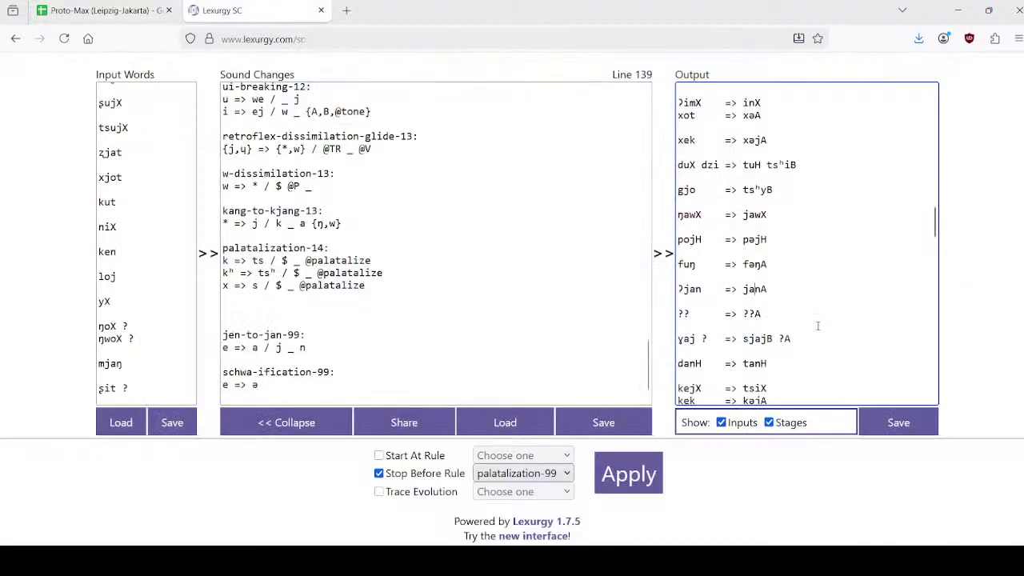
click(112, 11)
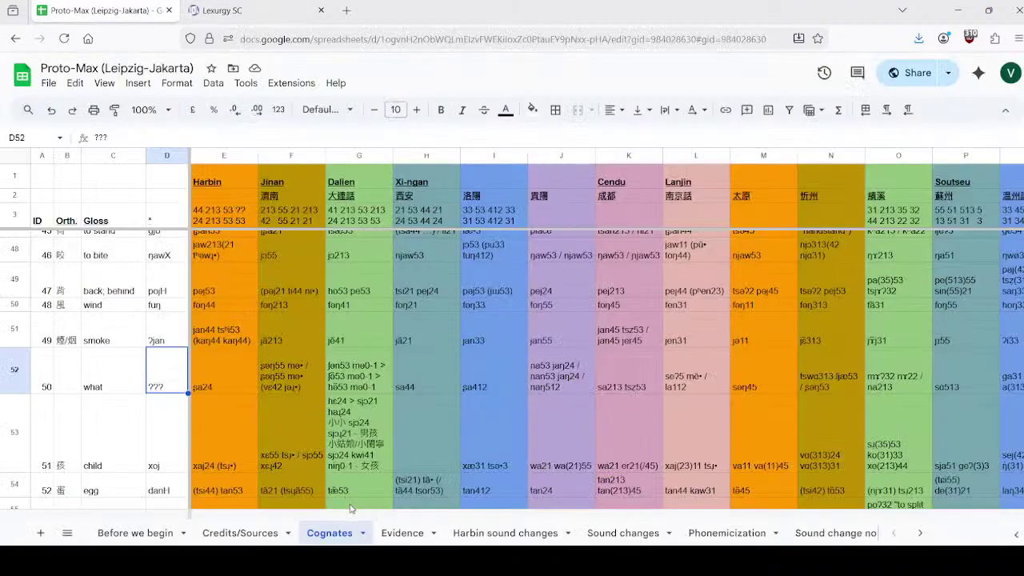
click(227, 387)
drag(226, 387, 897, 377)
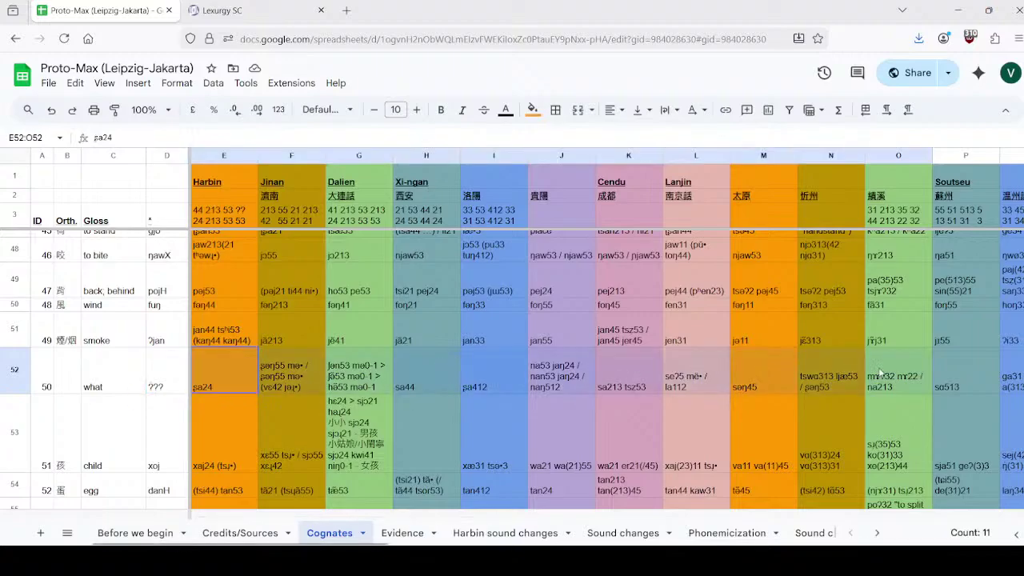
click(944, 379)
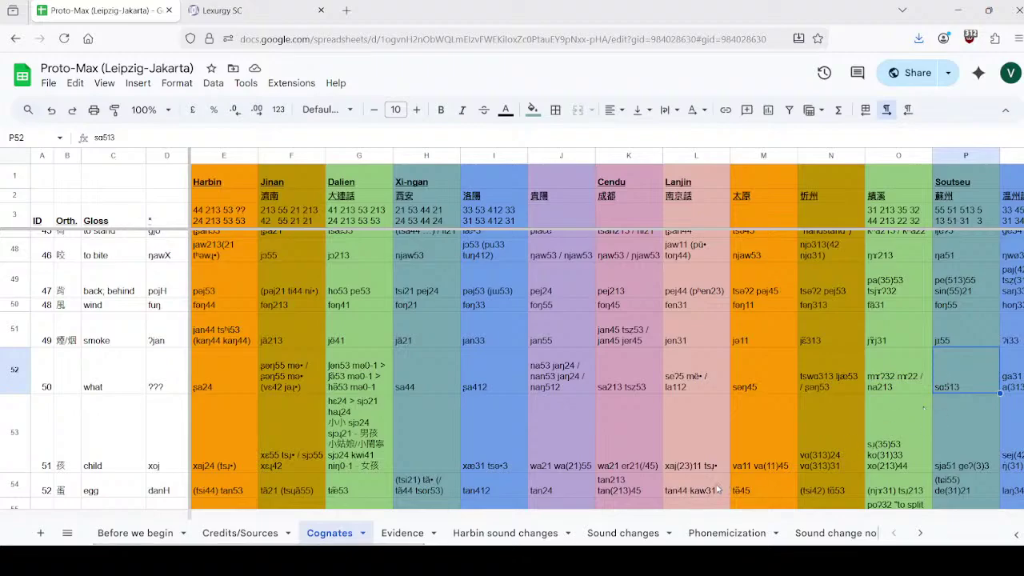
mouse_move(516, 521)
mouse_down()
mouse_move(638, 520)
mouse_move(515, 521)
mouse_up()
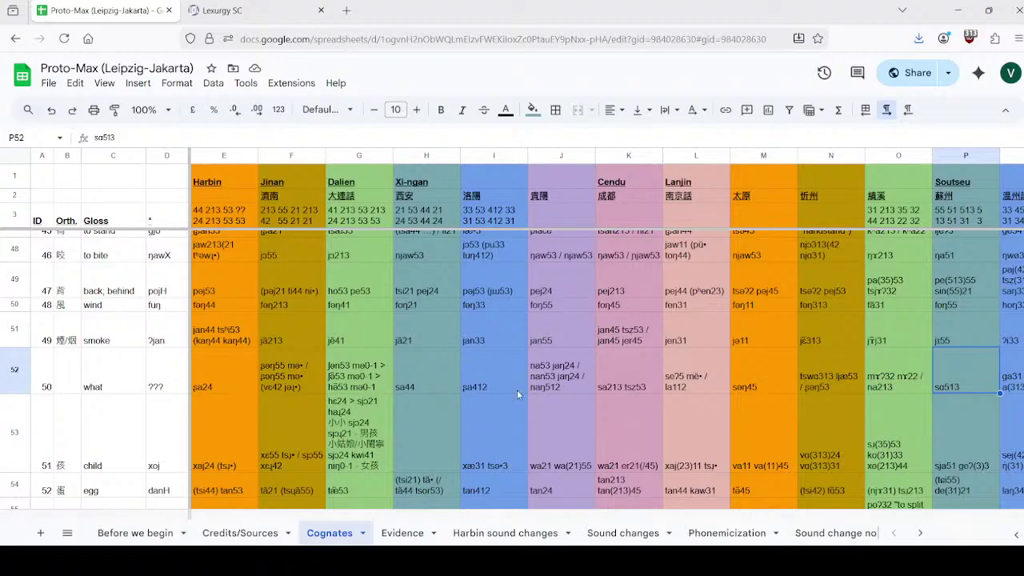
drag(512, 383, 218, 374)
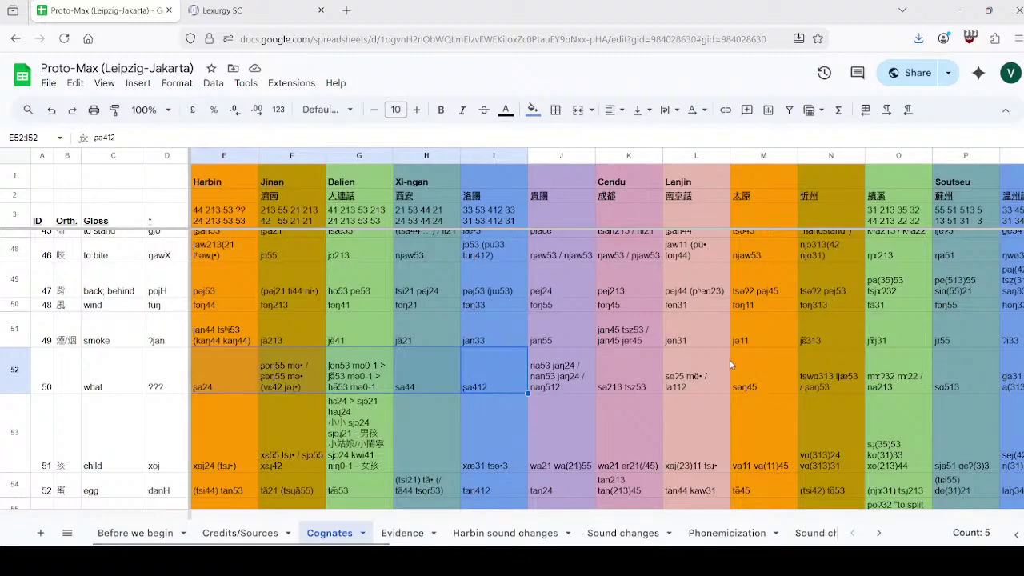
mouse_move(576, 386)
mouse_down()
mouse_move(763, 379)
mouse_move(588, 380)
mouse_up()
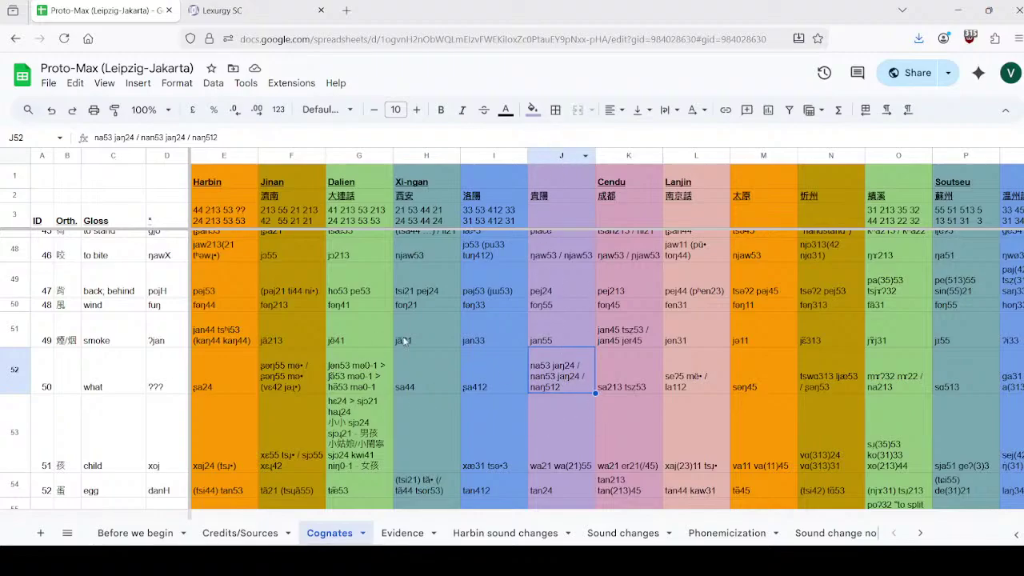
Step: Check Lexurgy's output for ɣaj against the proto-form of "child" in the Cognates sheet
click(264, 3)
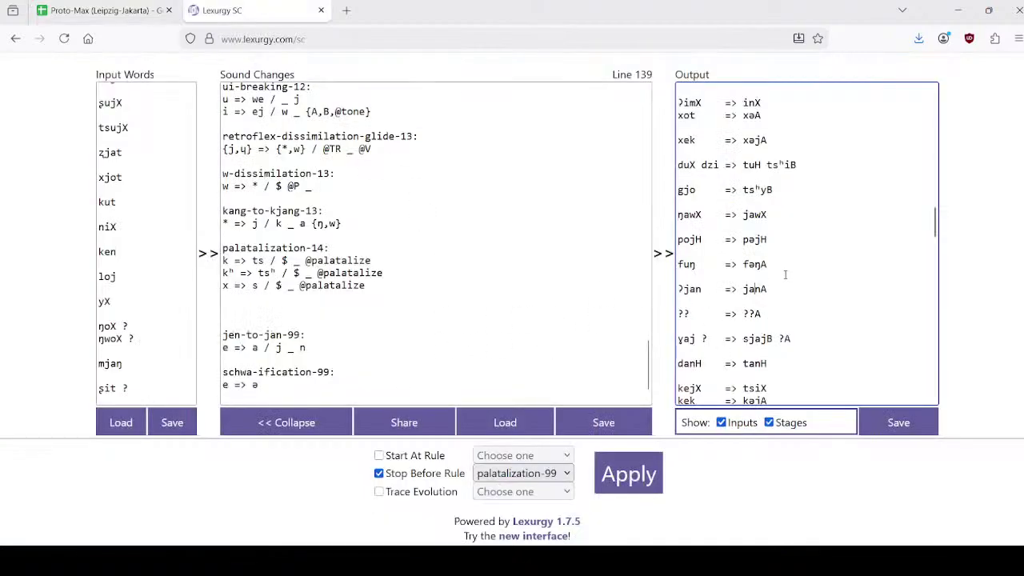
scroll(766, 276, down, 2)
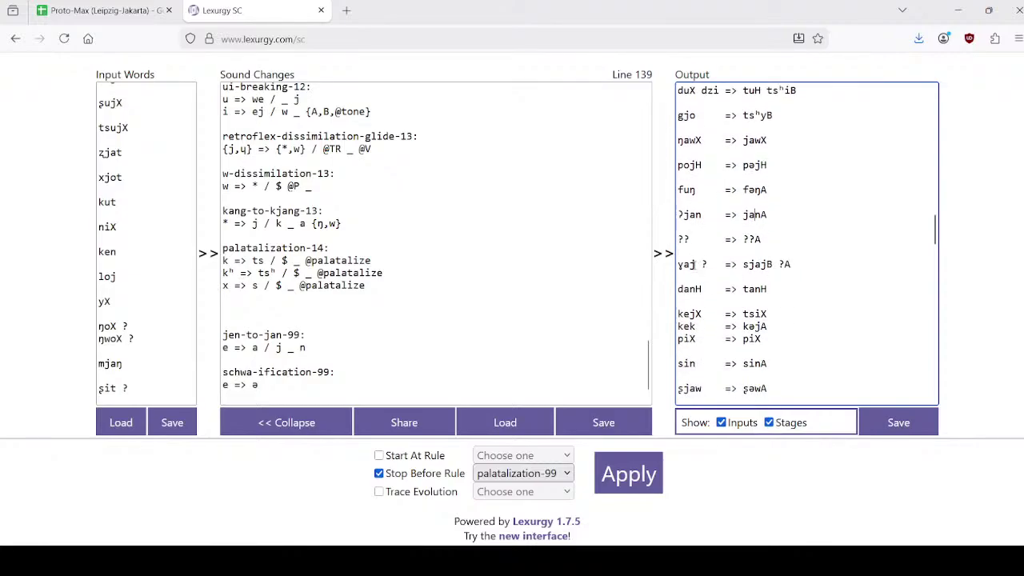
double_click(690, 264)
drag(772, 265, 713, 265)
click(114, 12)
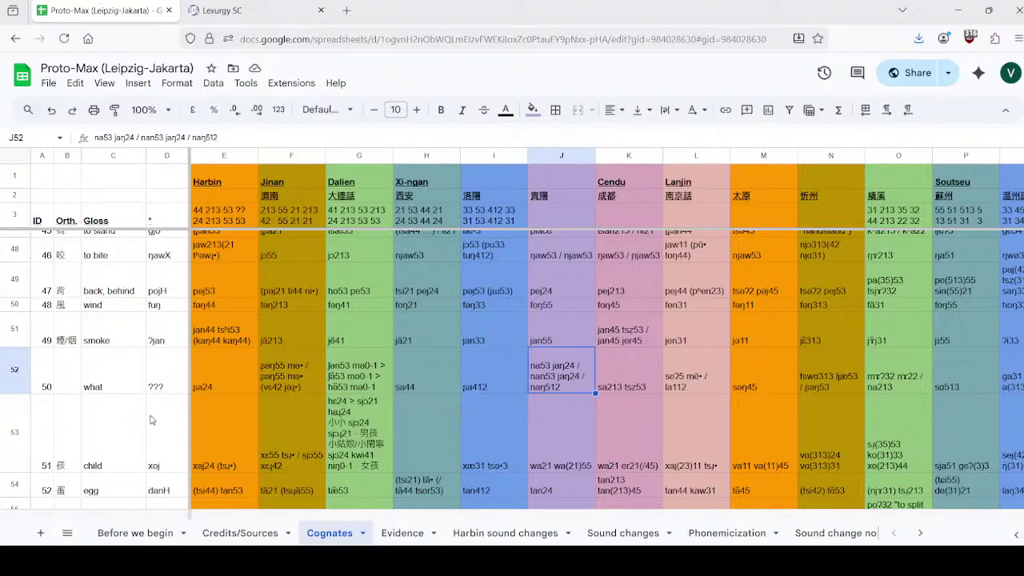
click(166, 383)
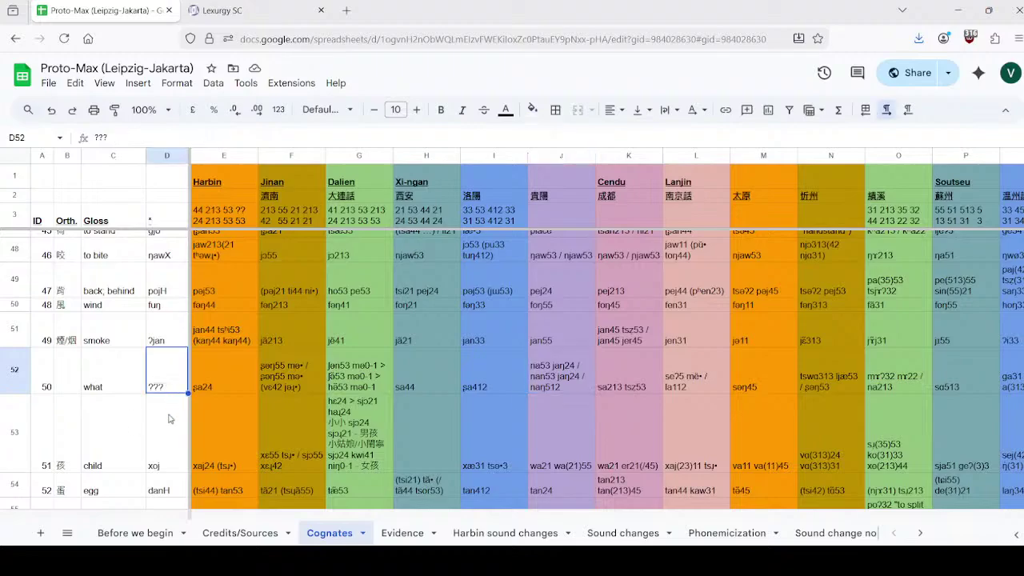
scroll(172, 421, down, 2)
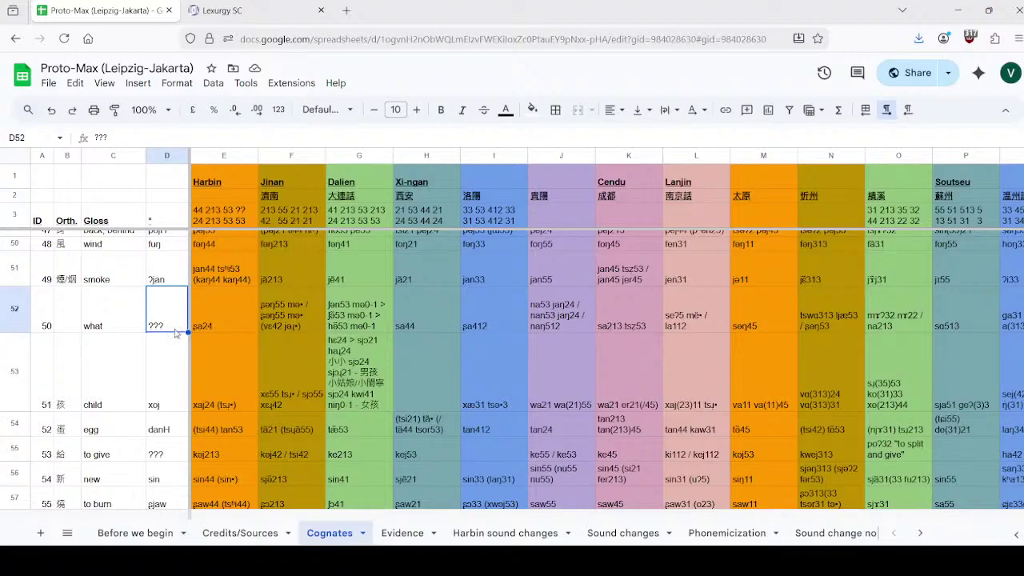
click(175, 383)
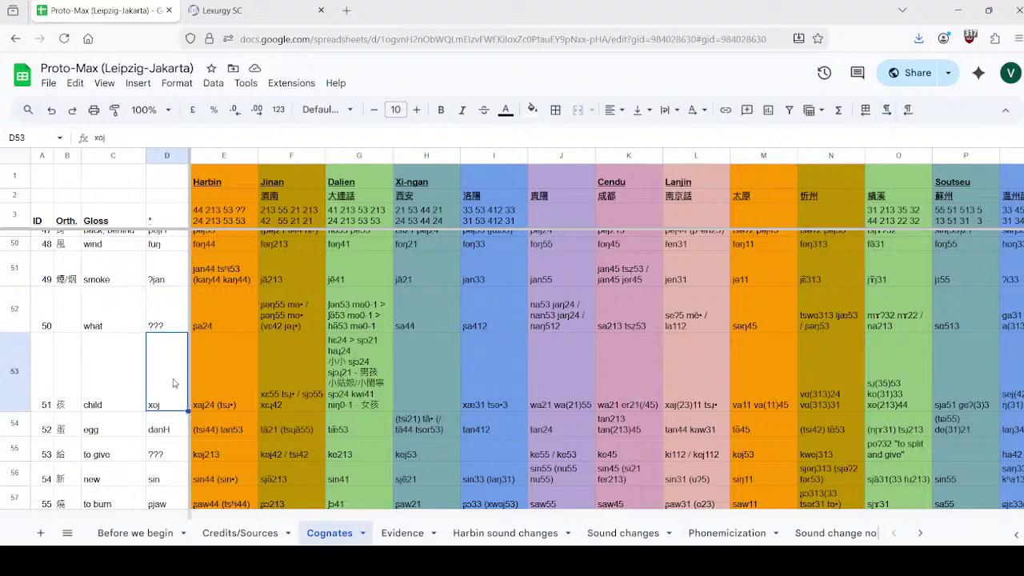
Step: Change the input word ɣaj to ɣoj in Lexurgy, reapply the sound changes and find its new output
click(248, 6)
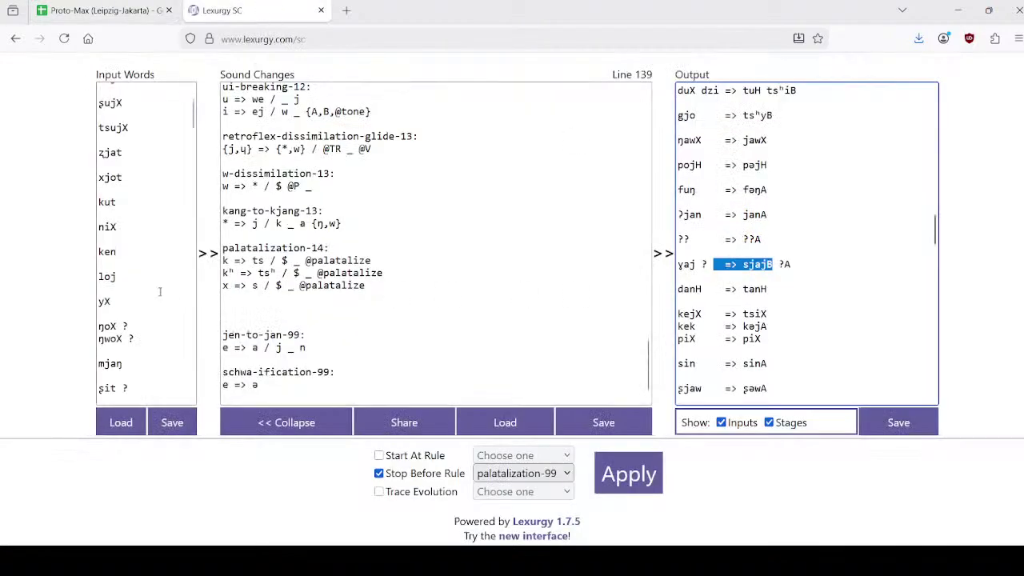
scroll(157, 293, down, 3)
scroll(164, 284, up, 4)
scroll(165, 275, down, 4)
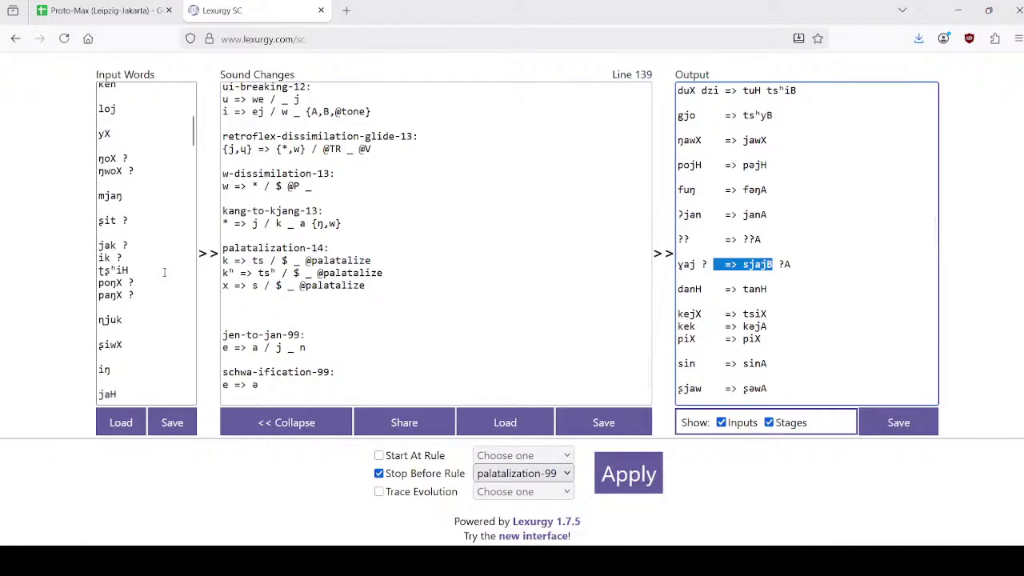
scroll(163, 271, down, 2)
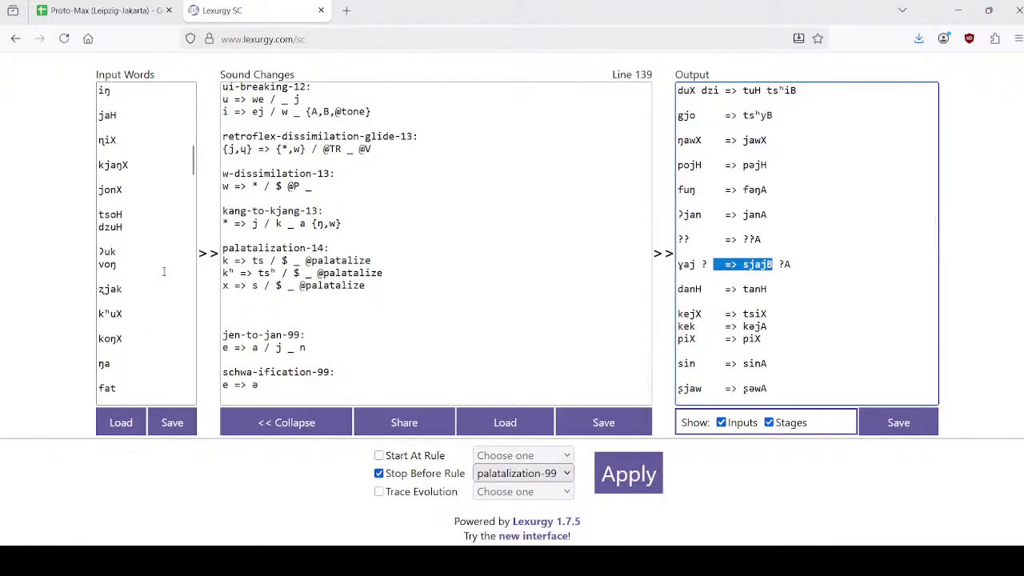
scroll(163, 271, down, 1)
scroll(163, 271, down, 2)
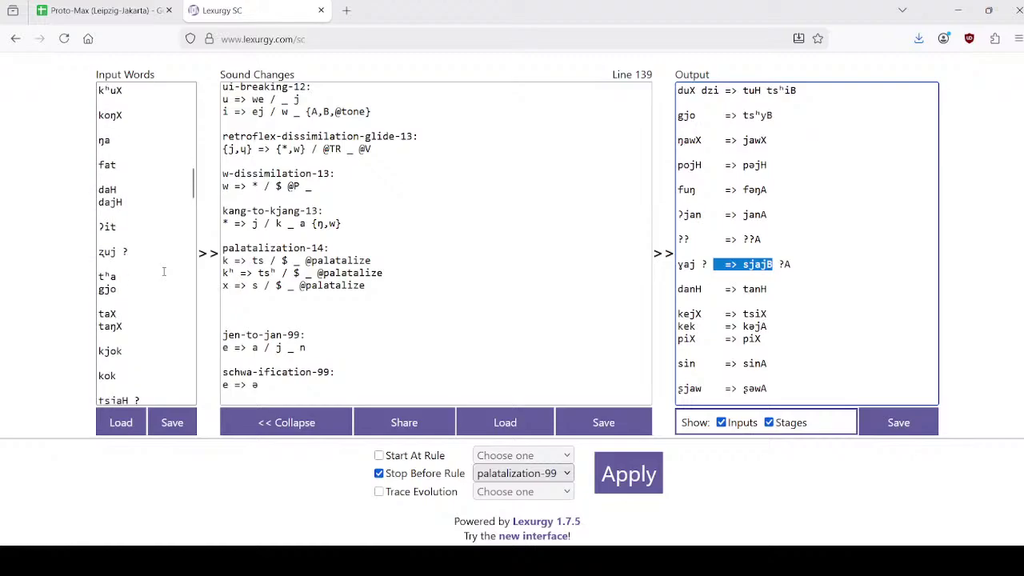
scroll(163, 271, down, 8)
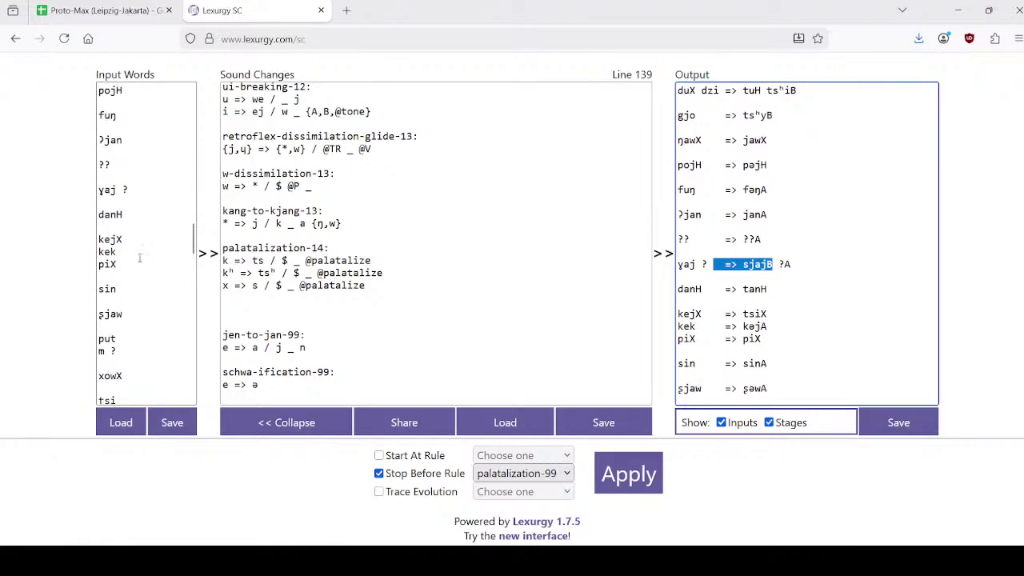
drag(117, 192, 80, 192)
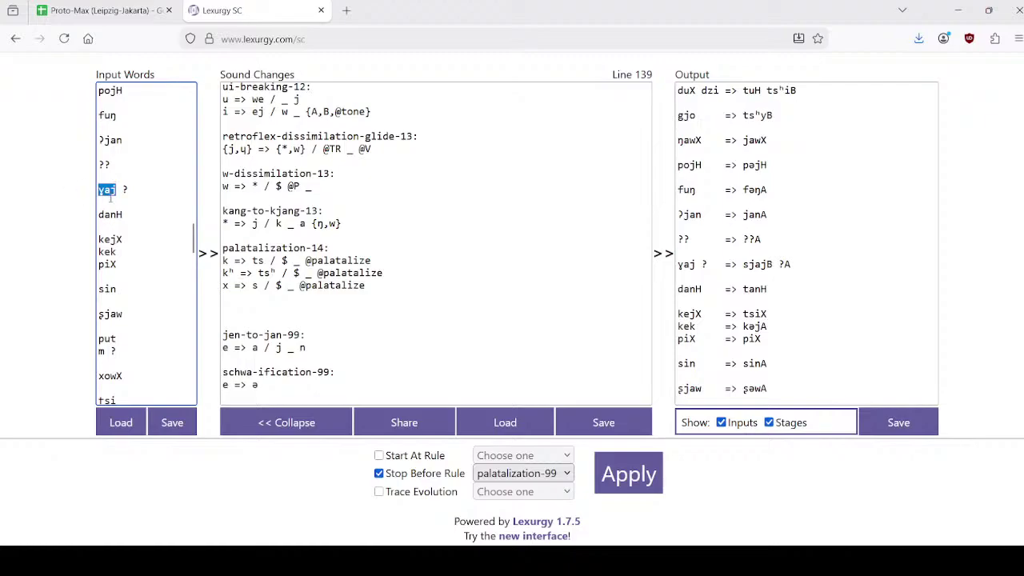
click(110, 197)
key(BackSpace)
text(o)
click(628, 474)
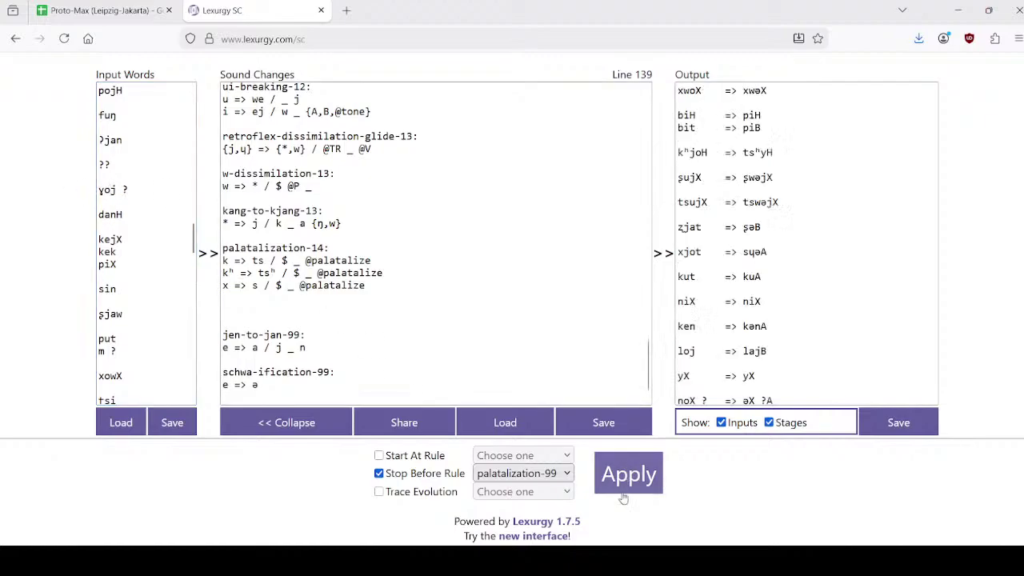
scroll(776, 319, down, 3)
scroll(777, 318, down, 10)
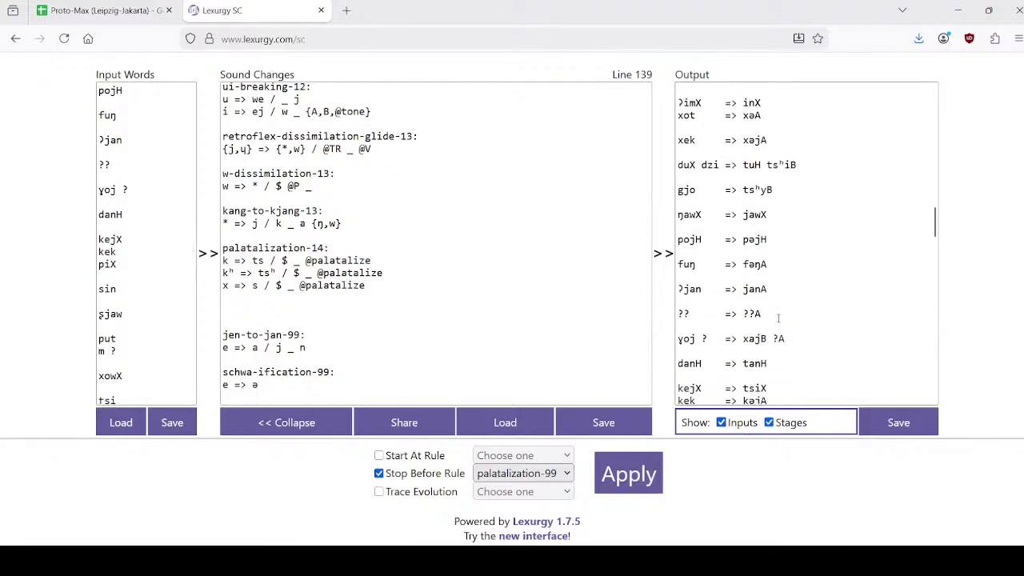
scroll(777, 319, down, 1)
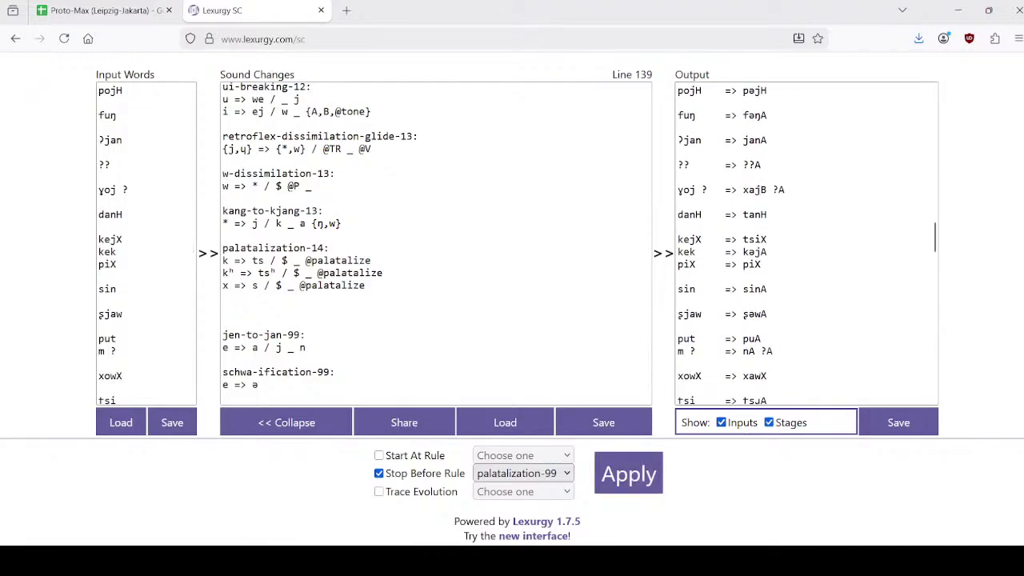
Step: Remove the question mark after the input word ɣoj and reapply the sound changes
click(135, 189)
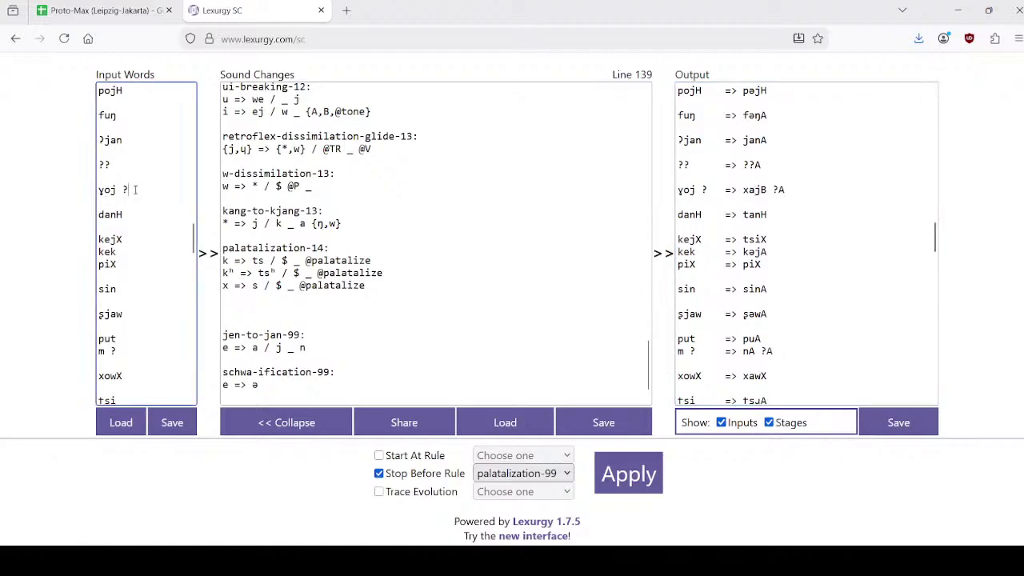
click(631, 482)
scroll(820, 285, down, 10)
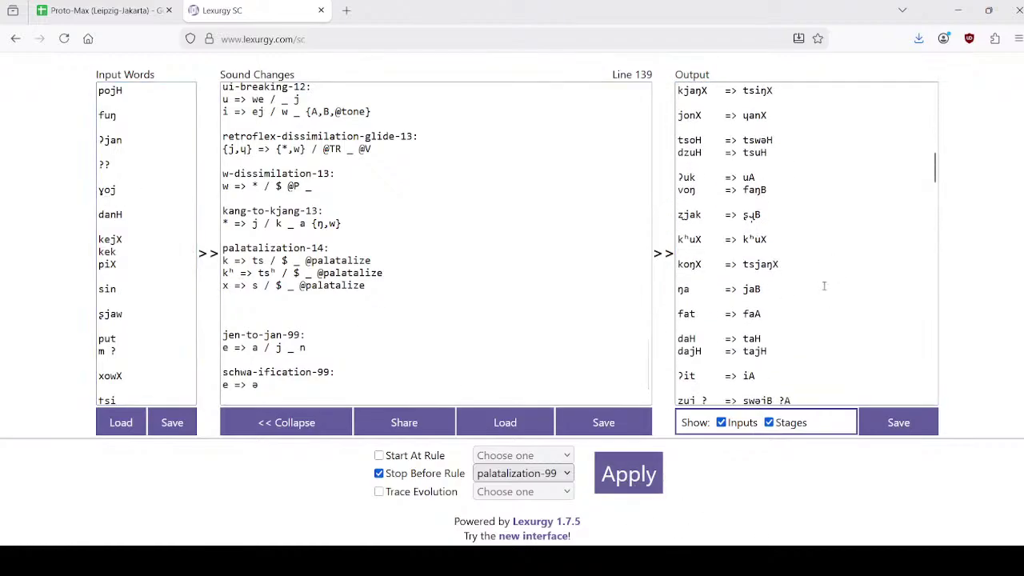
scroll(820, 284, down, 3)
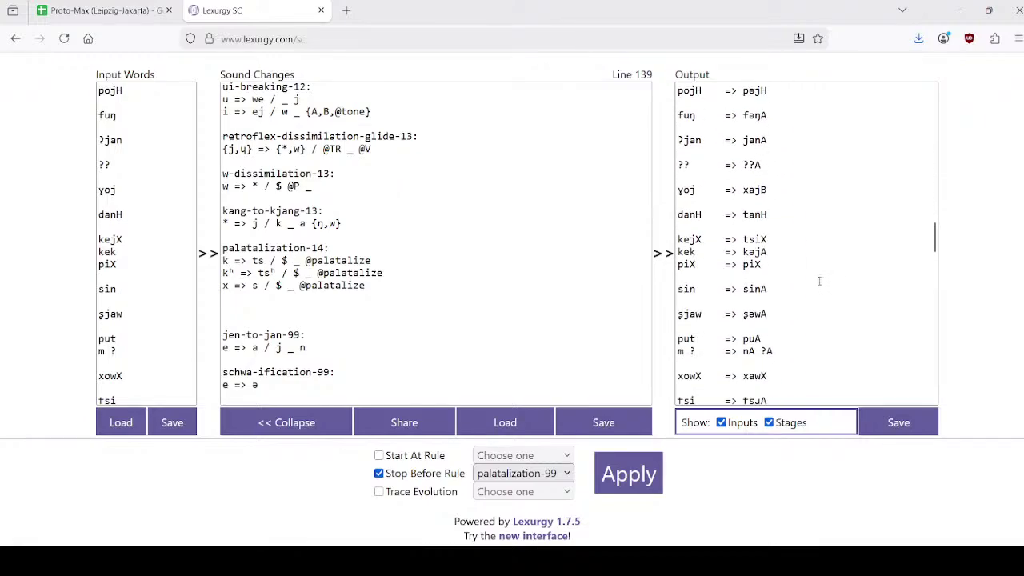
Step: Review the output entries from danH to dʐuŋX, including shlorp and bi, and recheck the ɣoj result
scroll(818, 278, down, 3)
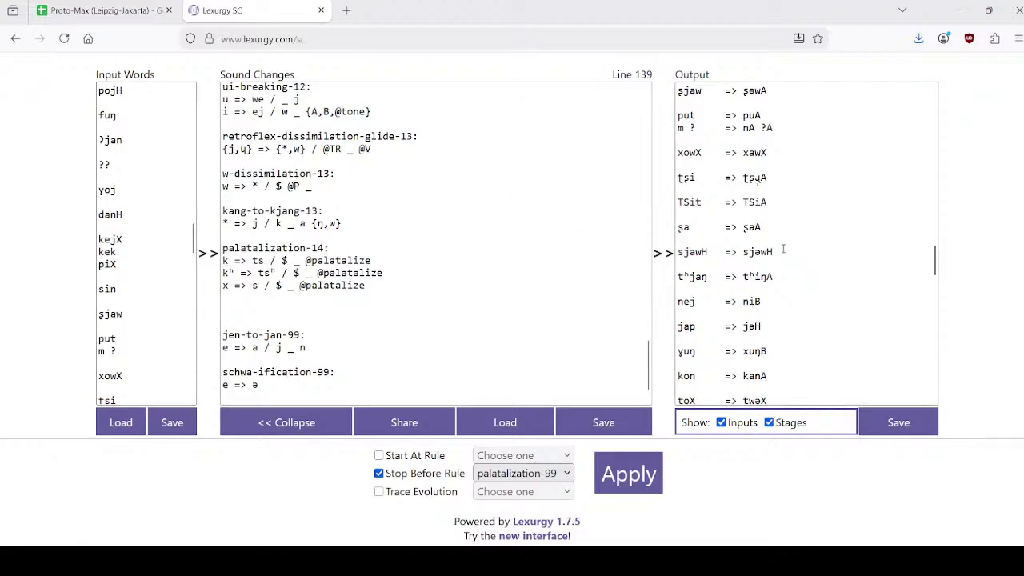
scroll(788, 238, down, 3)
scroll(789, 241, up, 1)
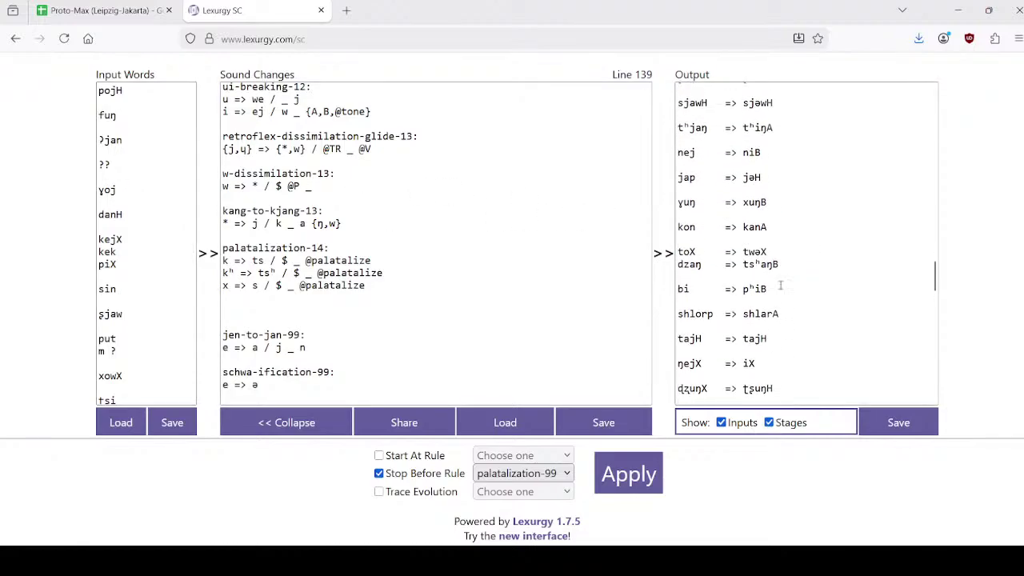
double_click(780, 312)
click(809, 288)
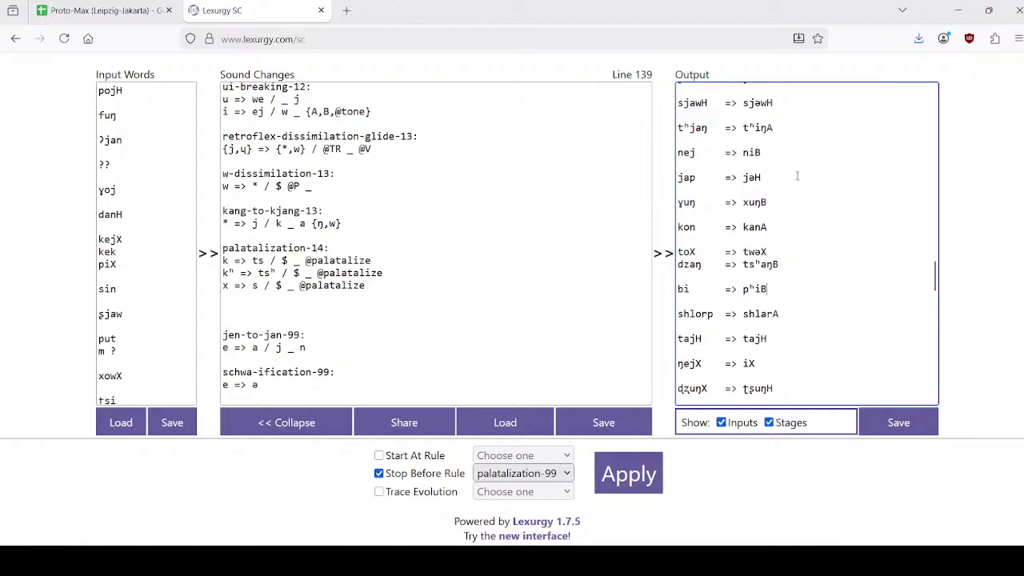
scroll(797, 175, up, 1)
scroll(796, 196, up, 3)
scroll(788, 216, down, 3)
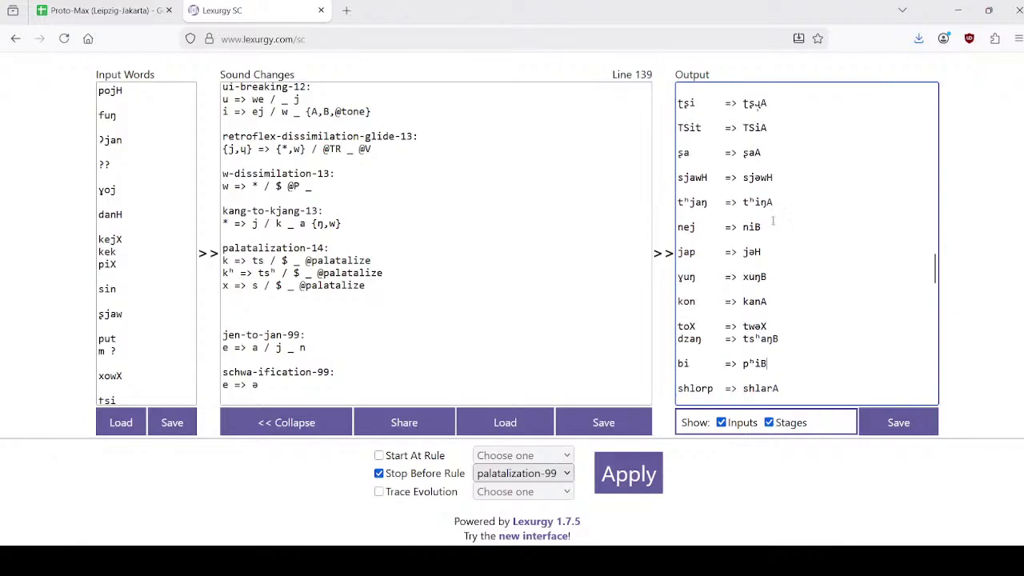
scroll(773, 198, up, 3)
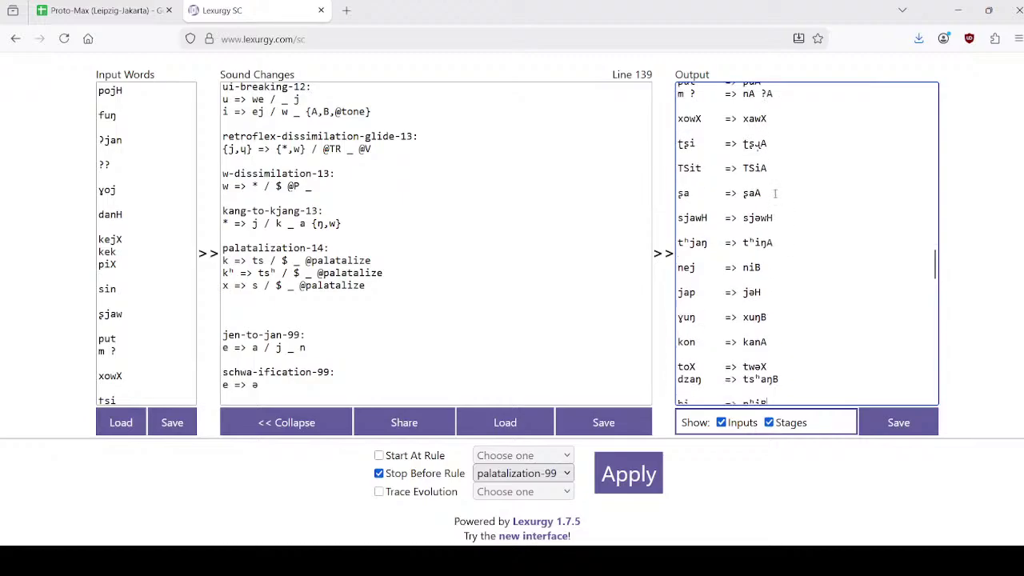
scroll(772, 200, up, 3)
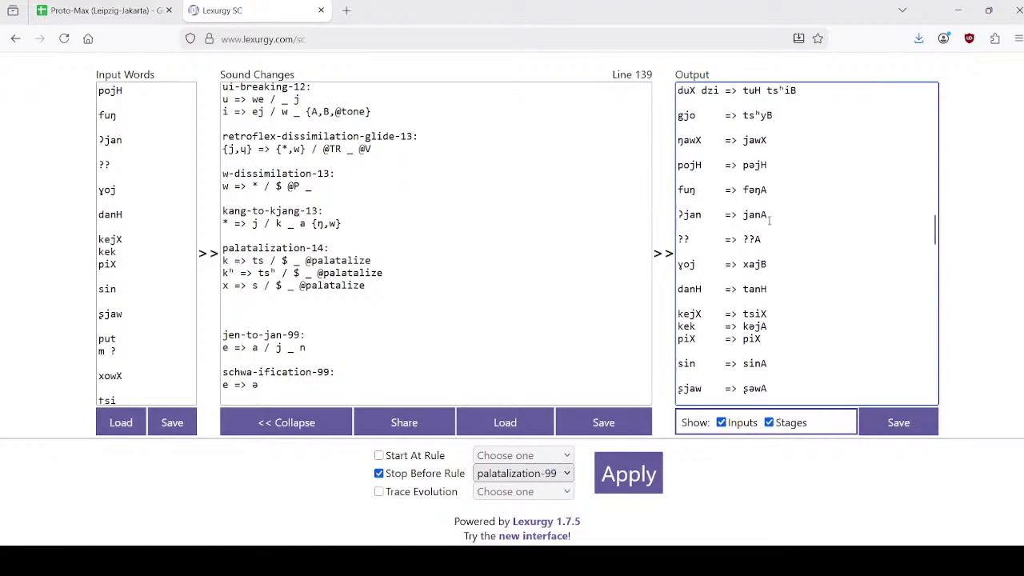
drag(774, 262, 731, 264)
click(768, 264)
key(alt+Tab)
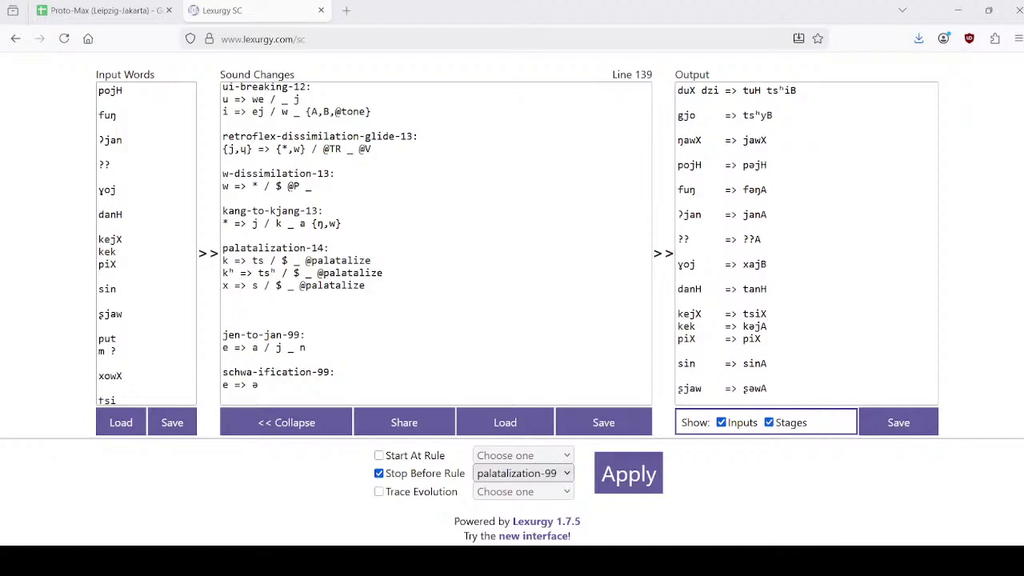
key(alt+Tab)
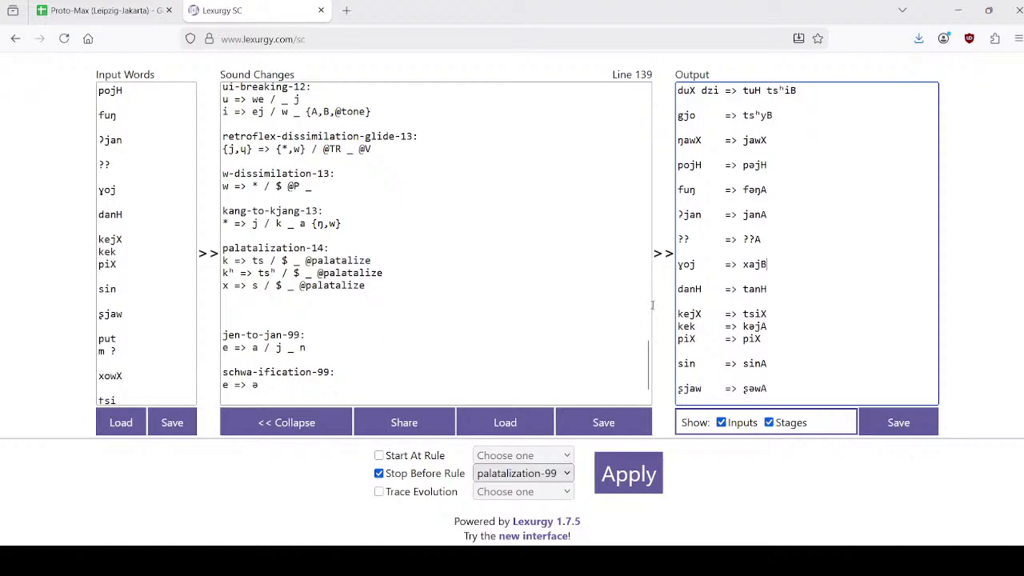
Step: Check Lexurgy's output for danH against the Harbin form of "egg" in the Cognates sheet
key(ctrl+Tab)
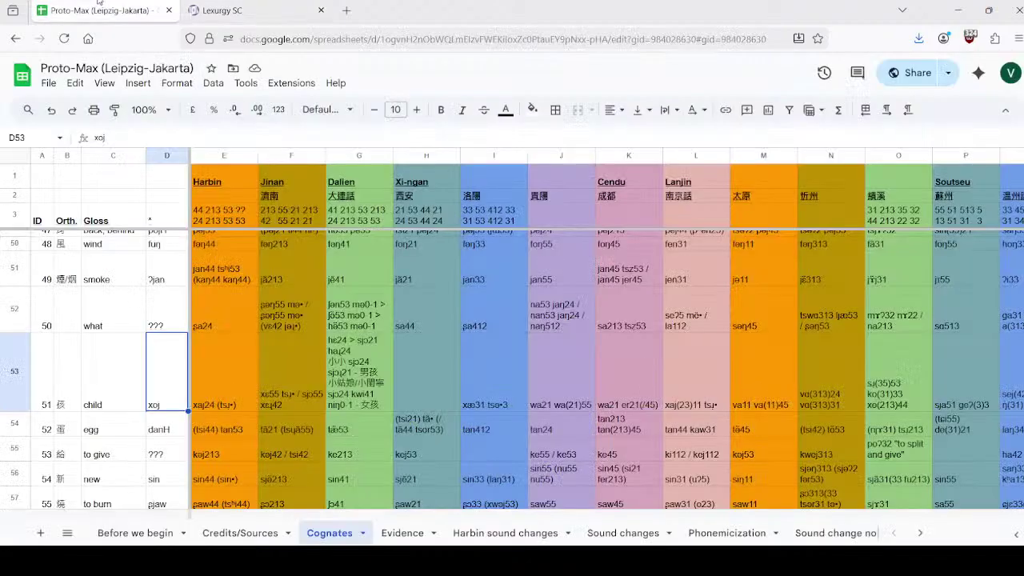
click(172, 434)
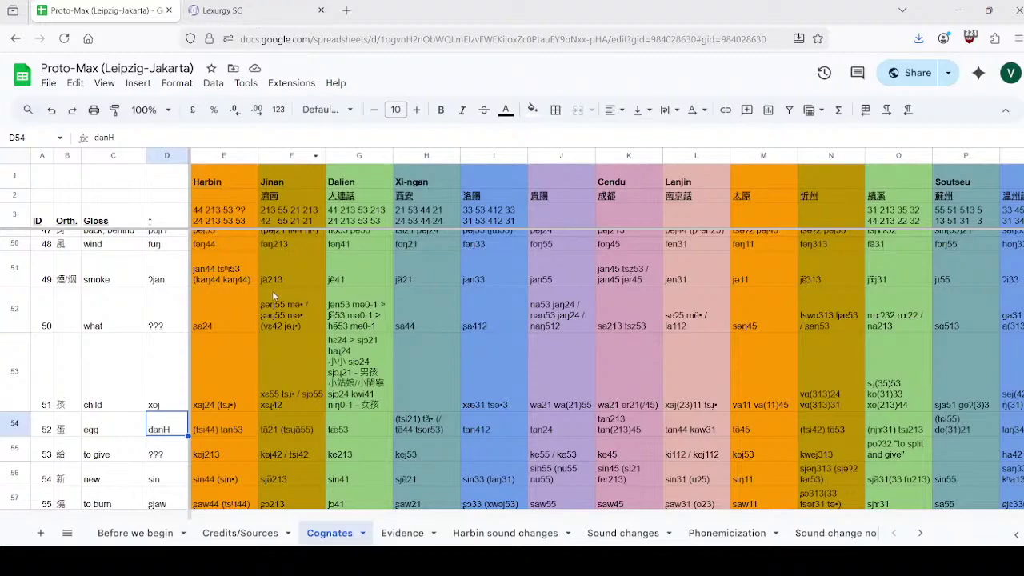
scroll(273, 296, down, 1)
key(ctrl+Tab)
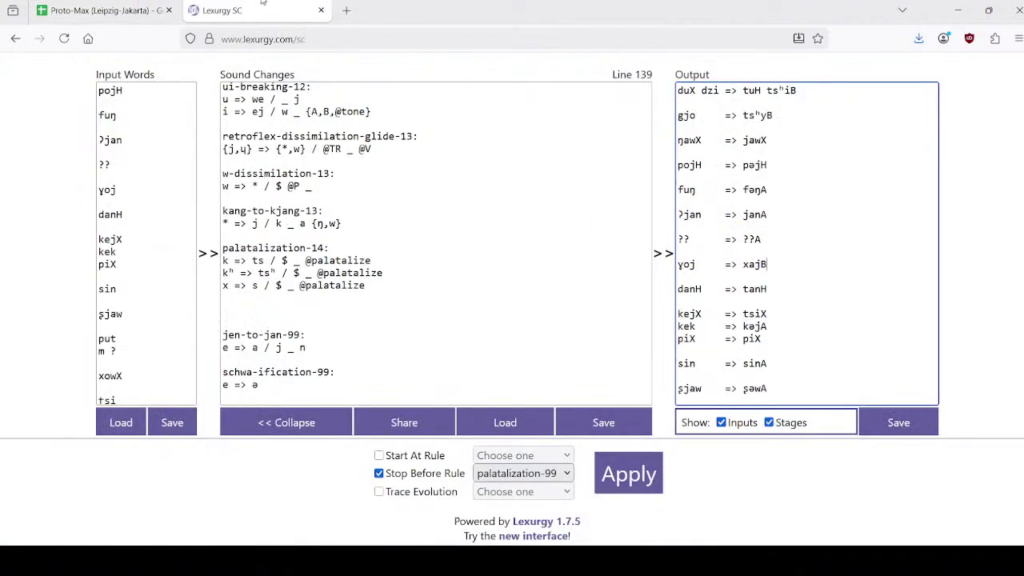
Step: Compare Lexurgy's output for kek with the Harbin form of "to give" in the Cognates sheet
drag(770, 327, 666, 327)
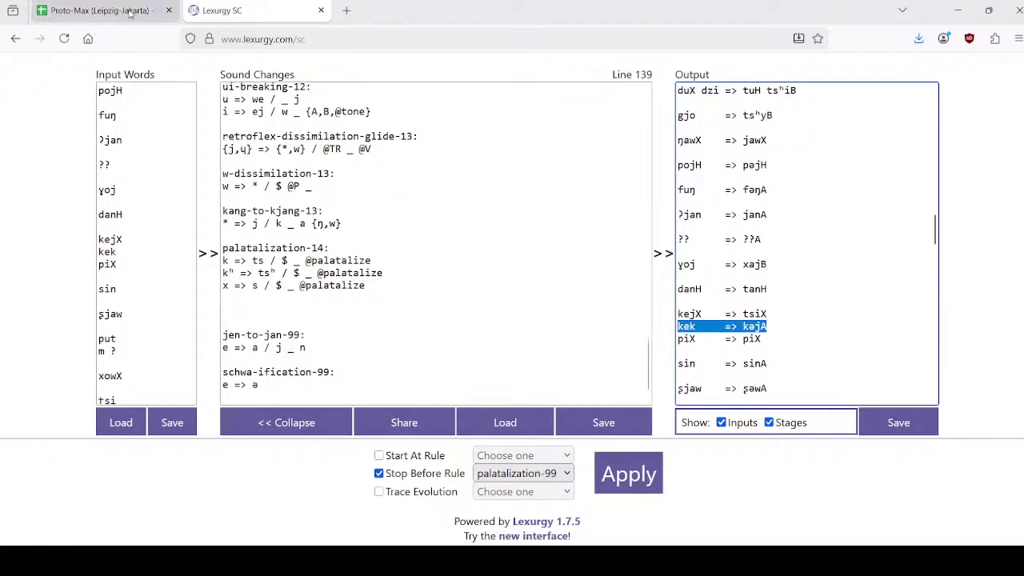
click(100, 10)
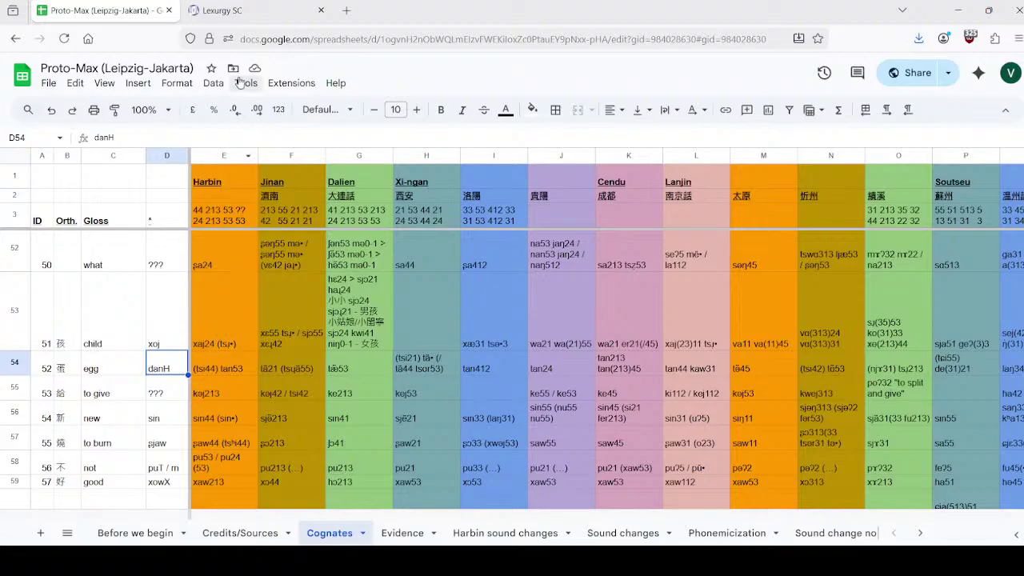
click(240, 10)
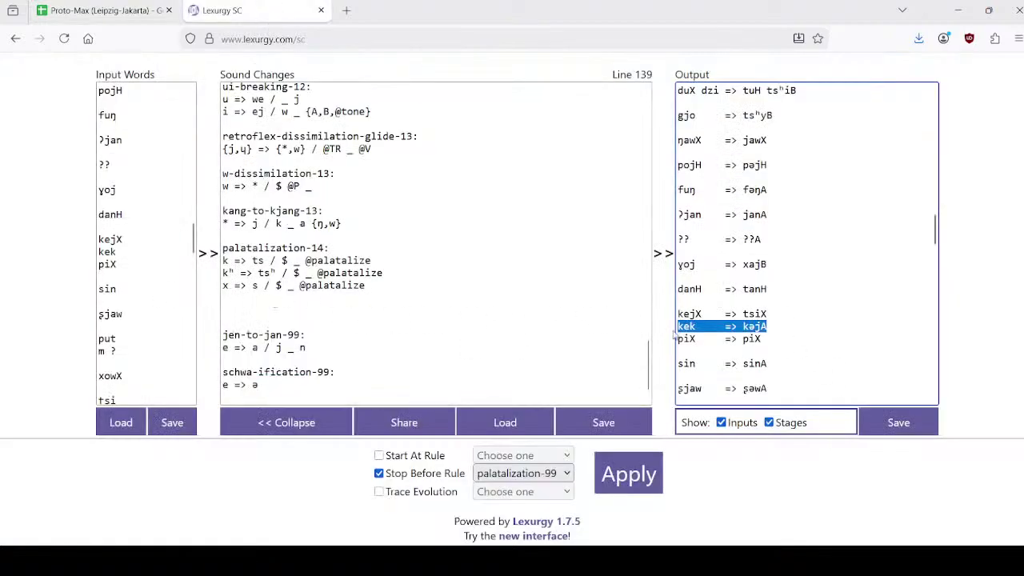
click(697, 326)
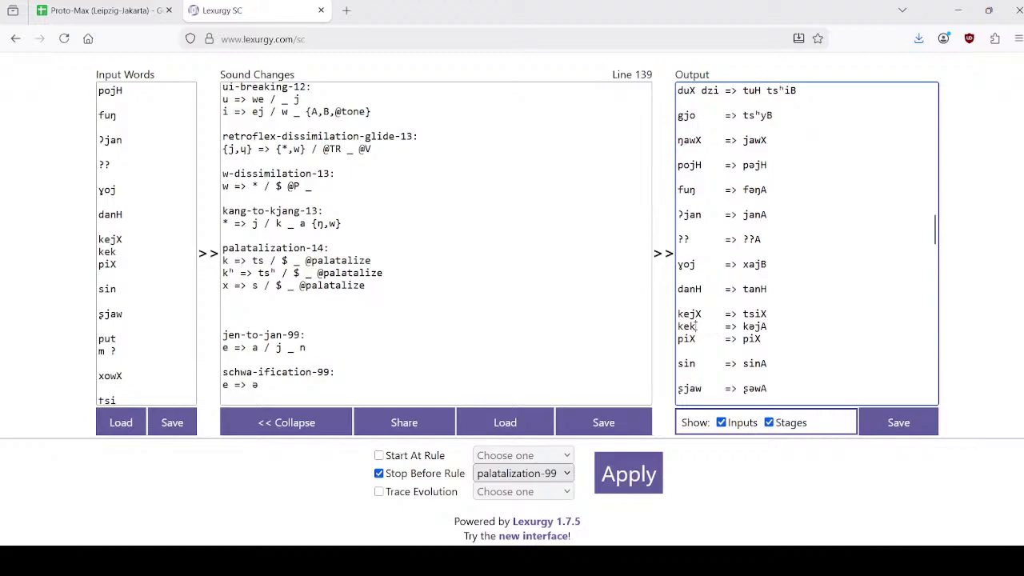
drag(695, 328, 677, 327)
click(685, 328)
Step: Check the Harbin form of "new" in the Cognates sheet against Lexurgy's output for sin
click(132, 9)
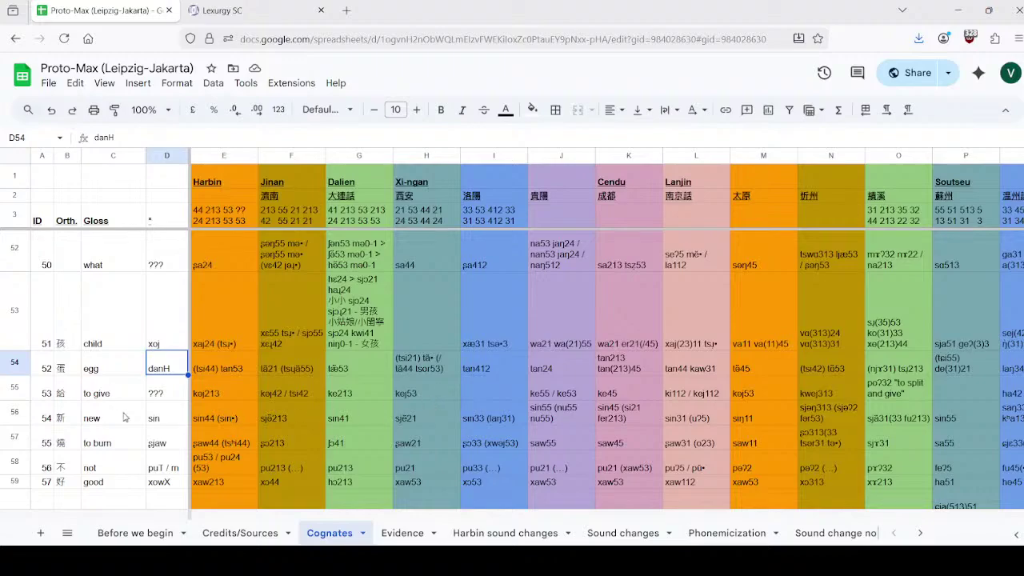
click(64, 419)
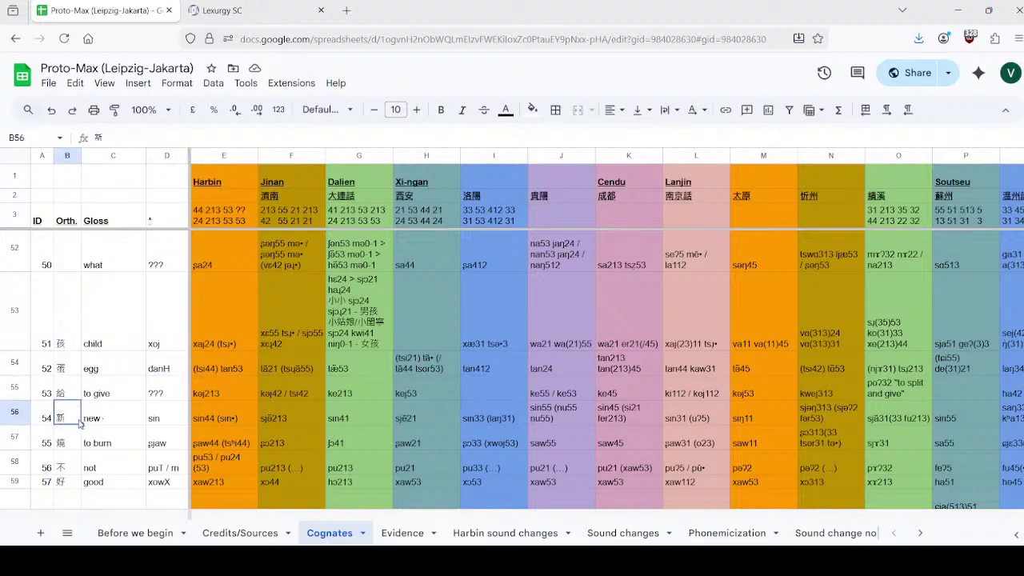
click(214, 421)
click(228, 7)
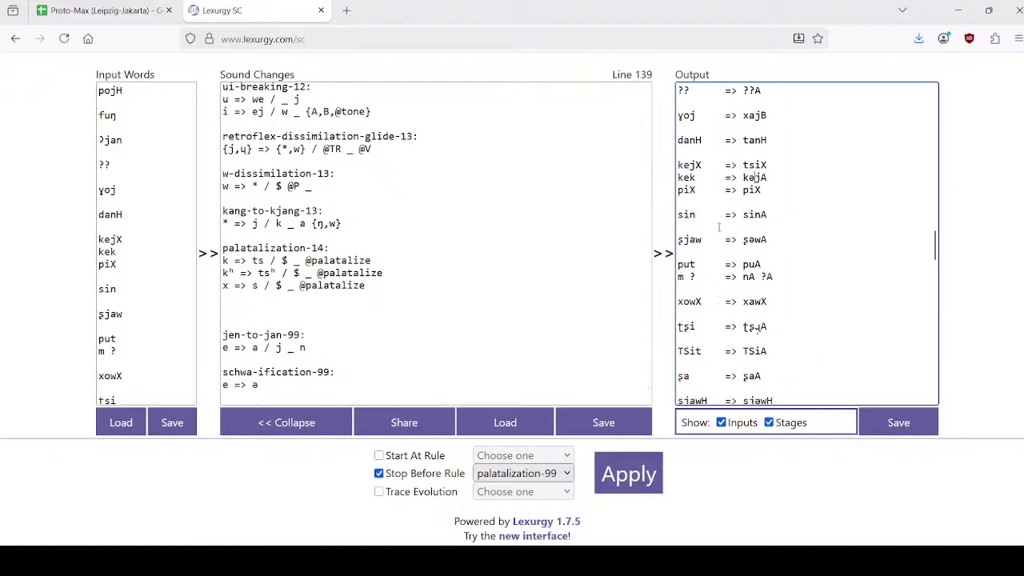
Step: Compare the Harbin form of "to burn" in the Cognates sheet with Lexurgy's output for ʂjaw
click(104, 10)
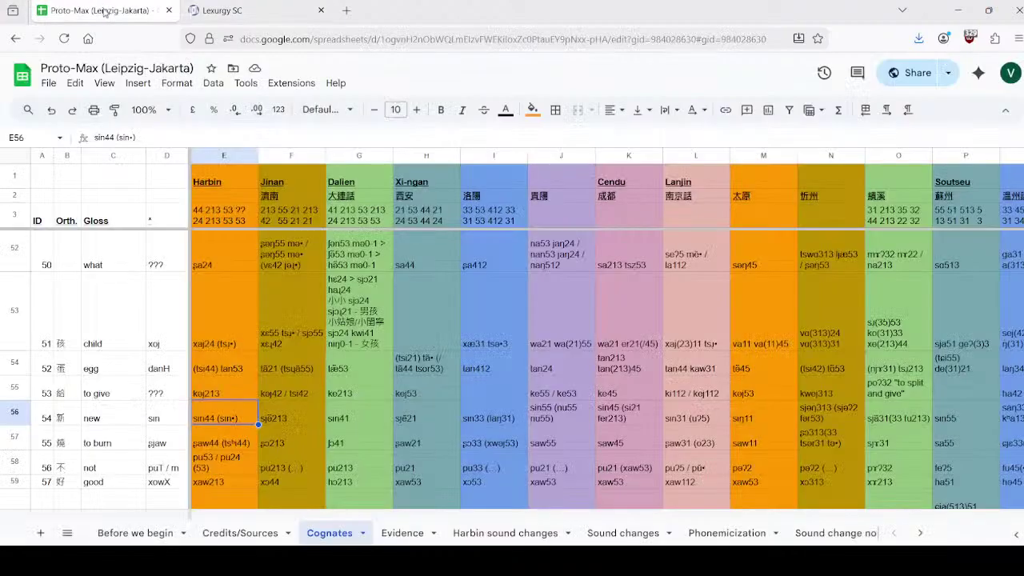
click(100, 444)
scroll(119, 398, down, 1)
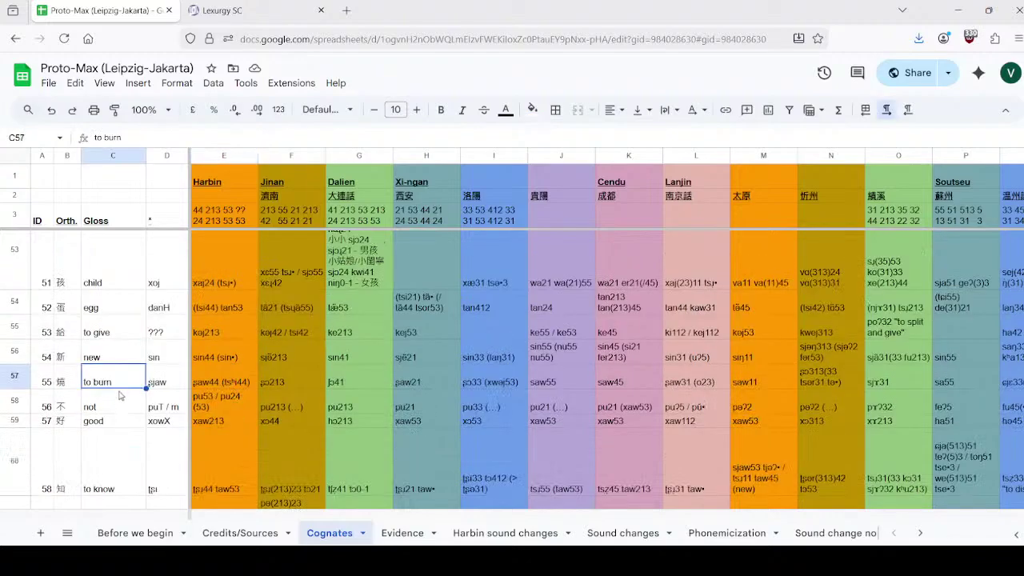
click(218, 10)
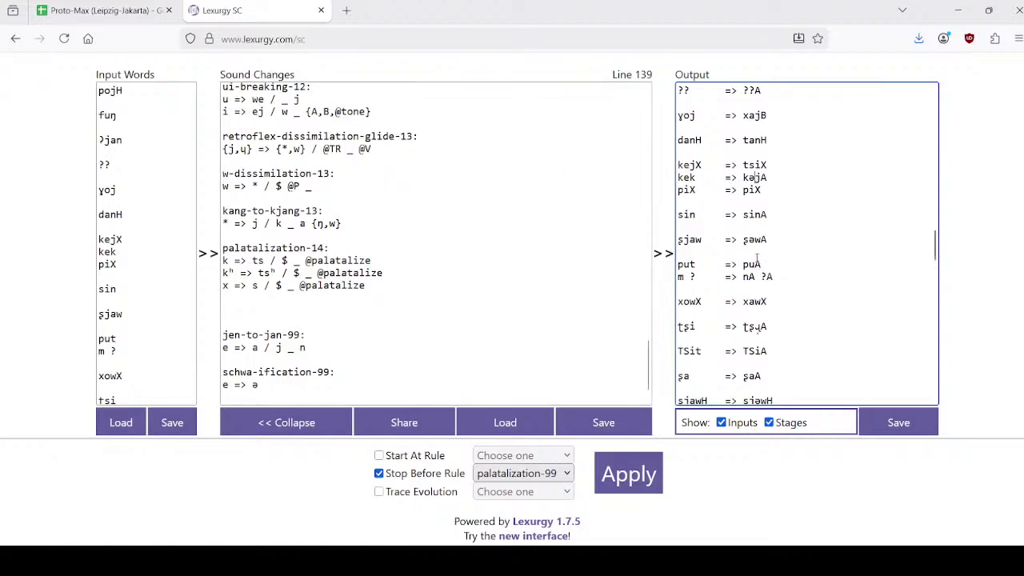
drag(743, 239, 784, 238)
click(784, 244)
Step: Reopen the Lexurgy page with the short test list and append ʂjaw, copied from the main output, to its input words
key(ctrl+shift+t)
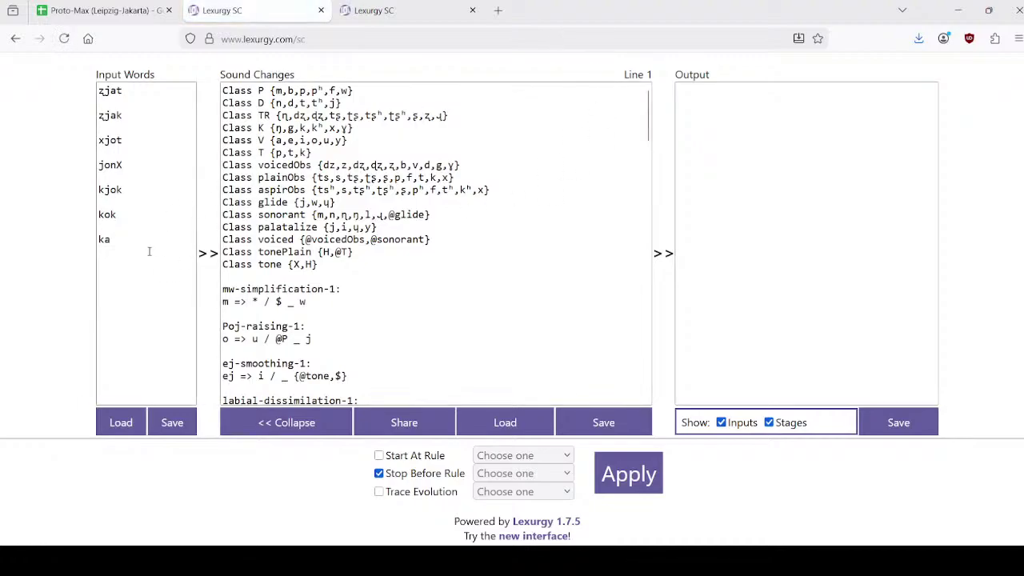
click(370, 4)
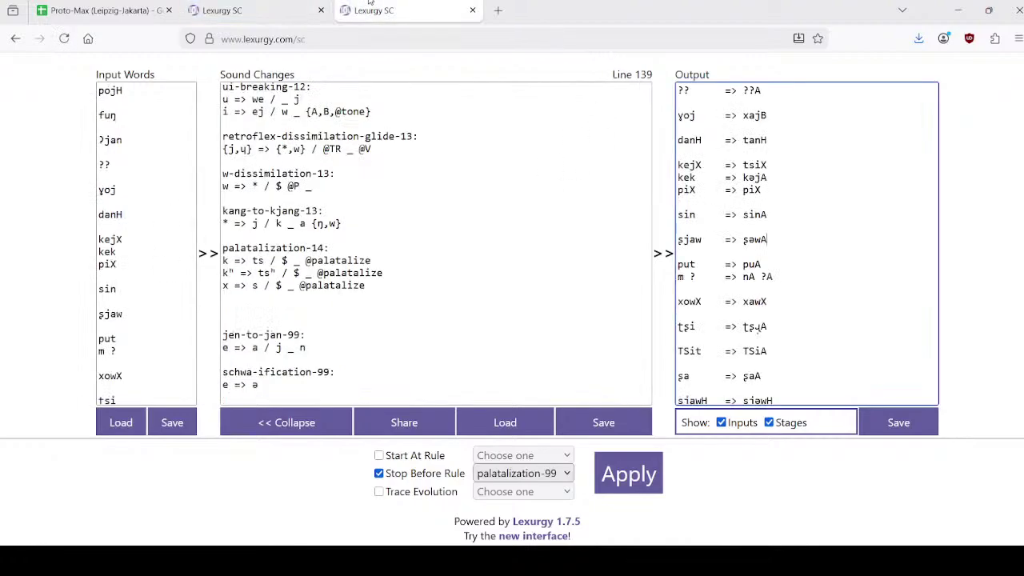
double_click(689, 239)
key(ctrl+c)
click(238, 19)
click(142, 258)
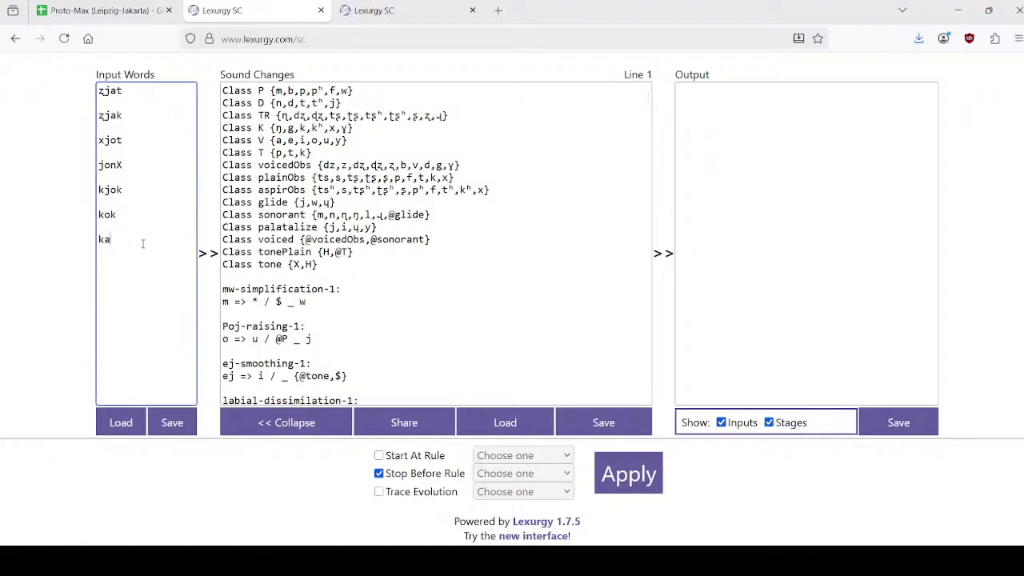
key(Return)
key(ctrl+v)
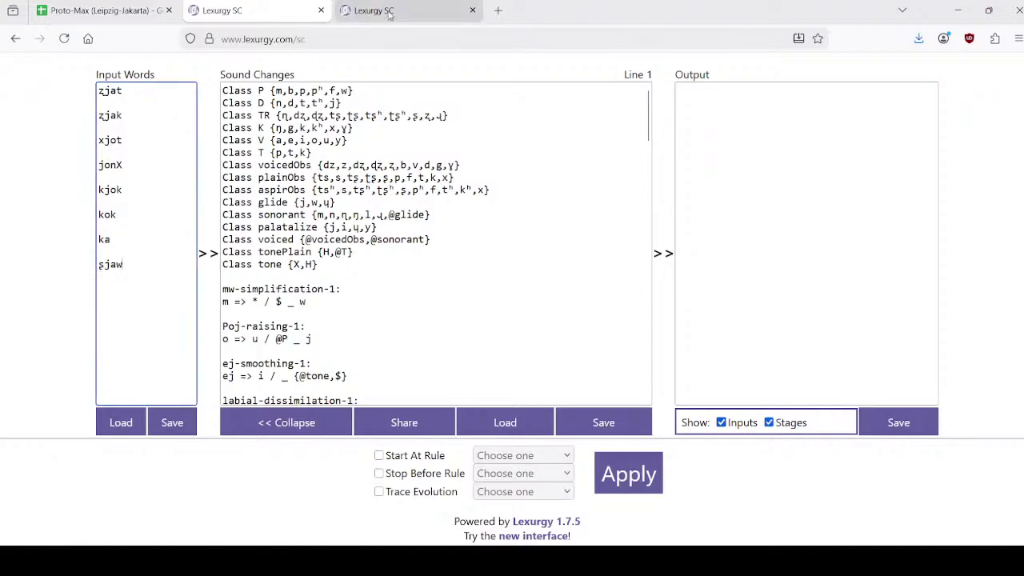
Step: Add the input word ɣaj between ka and ʂjaw in the short test list, checking its initial against the main output
click(175, 236)
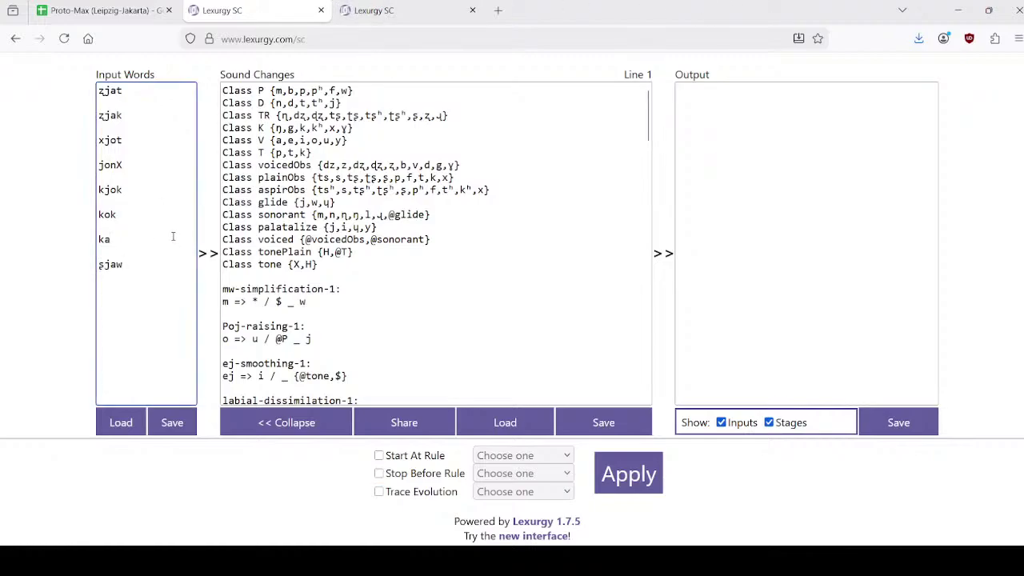
key(Return)
text(xaj)
click(411, 6)
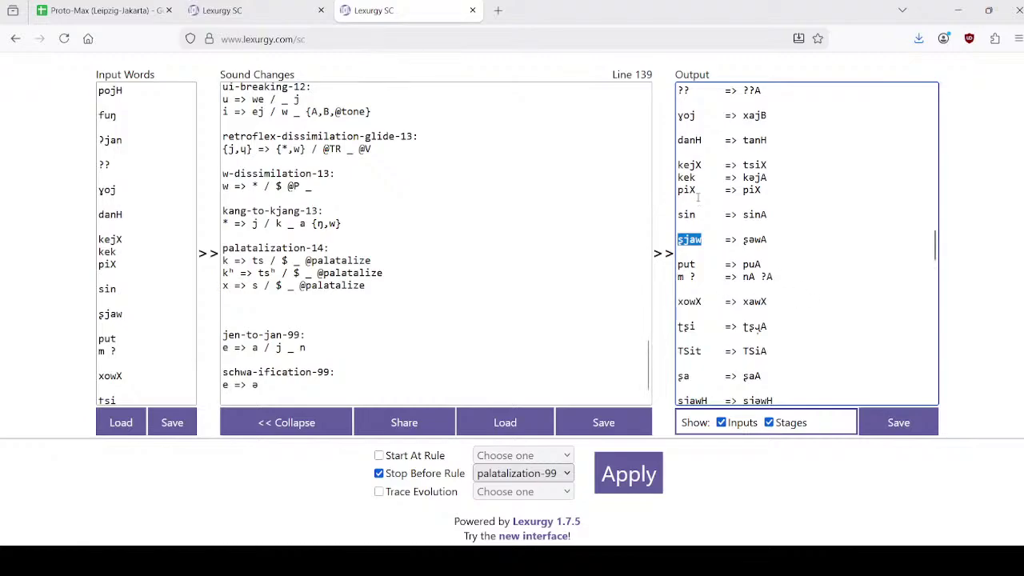
drag(686, 118, 674, 121)
click(237, 14)
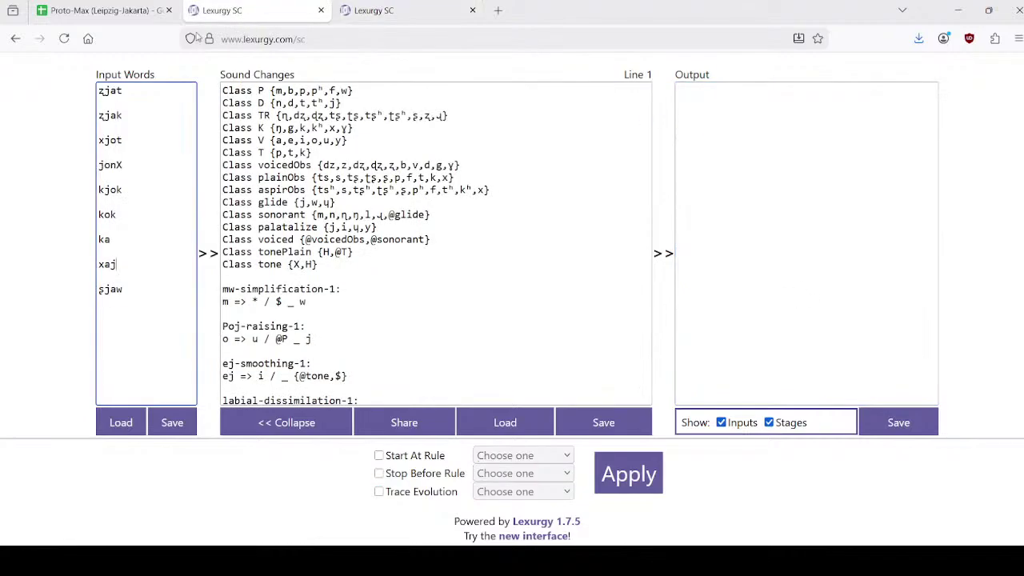
drag(104, 265, 98, 264)
text(ɣ)
Step: Apply the sound changes to the test words, then reapply them with processing stopped before the palatalization-99 rule
click(622, 473)
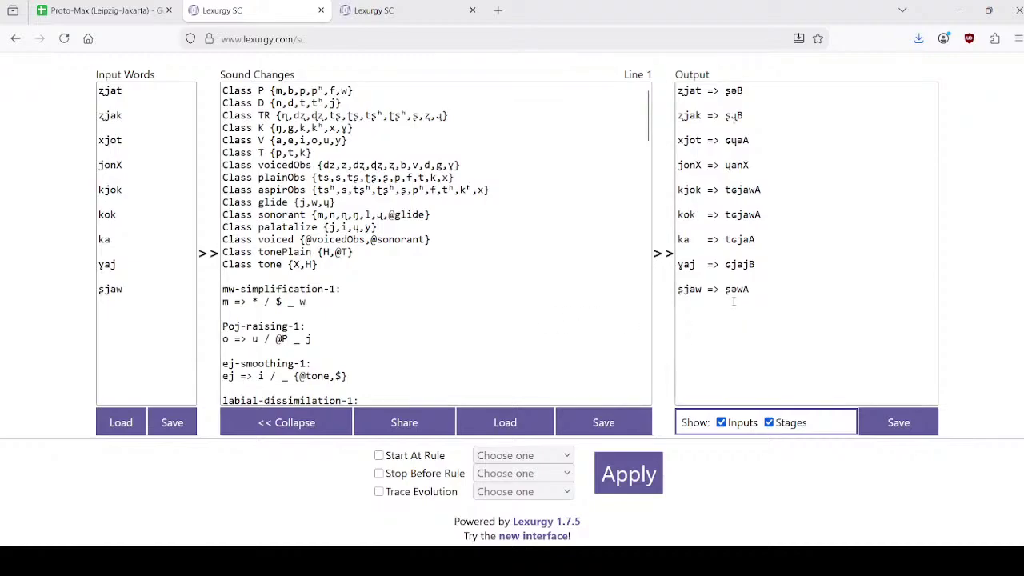
scroll(416, 254, down, 3)
scroll(416, 255, down, 15)
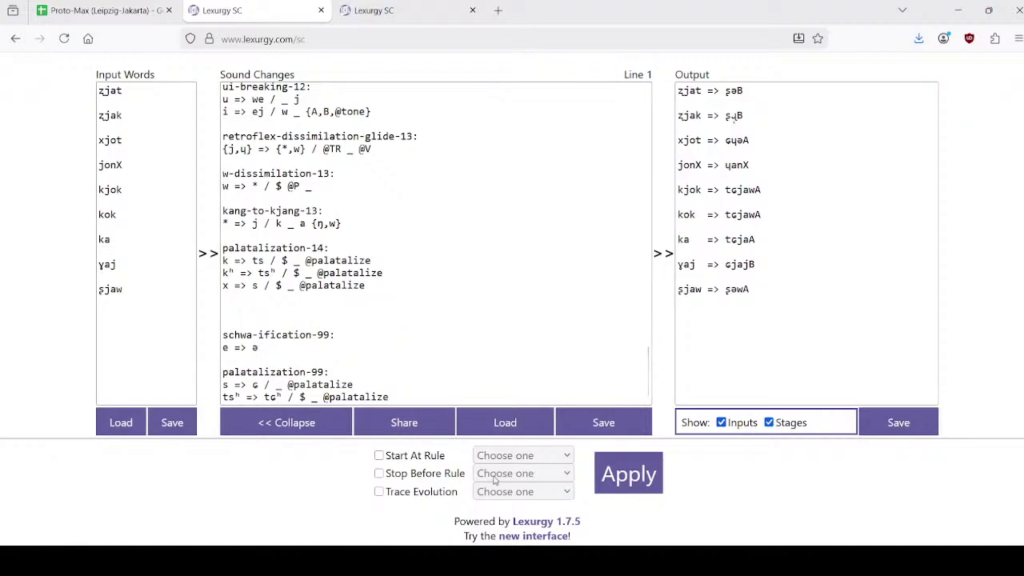
click(380, 473)
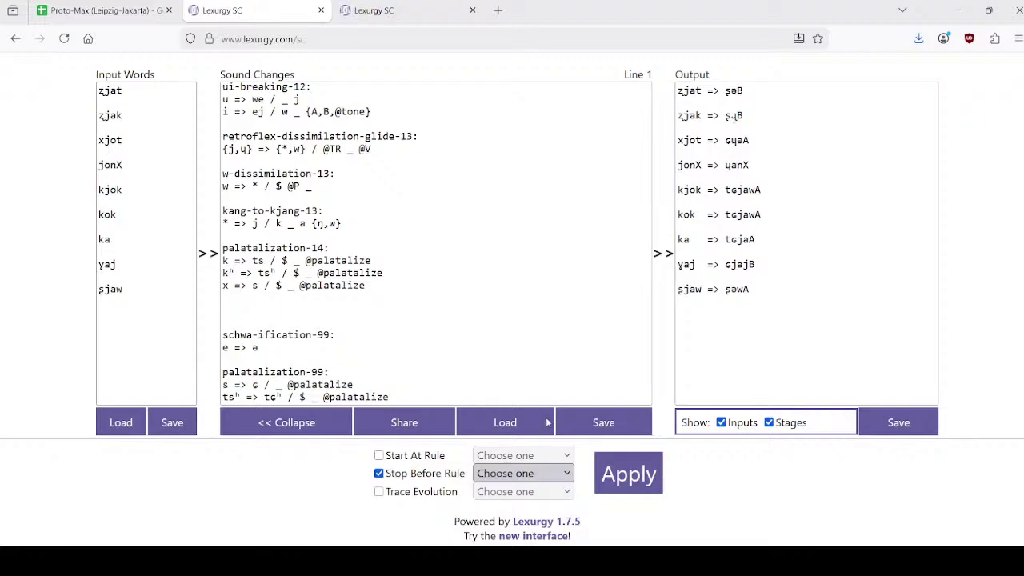
click(551, 452)
click(614, 478)
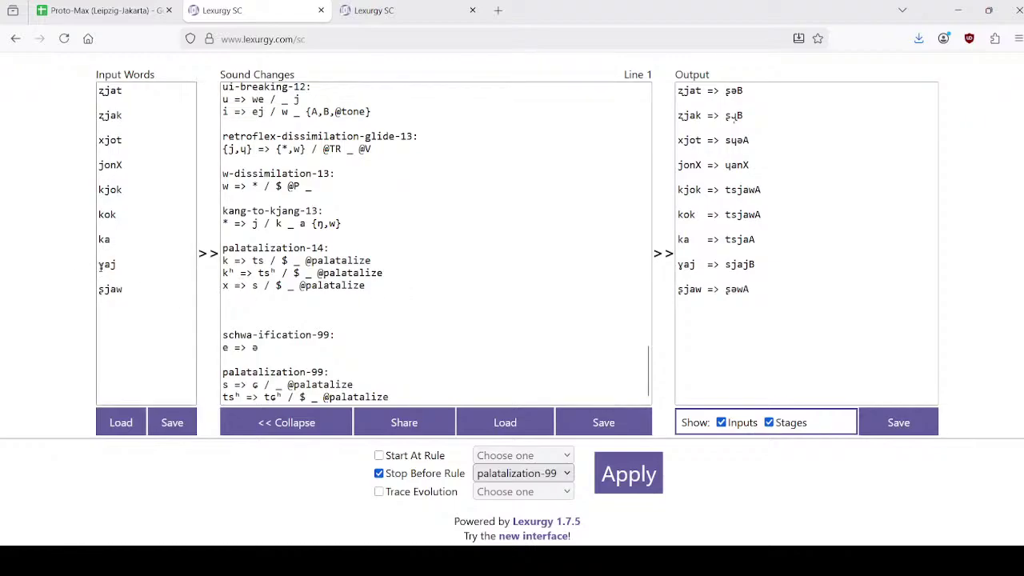
Step: In the ja-smoothing-9 rule, replace the []* following environment with the start of a set listing @T and n
click(111, 265)
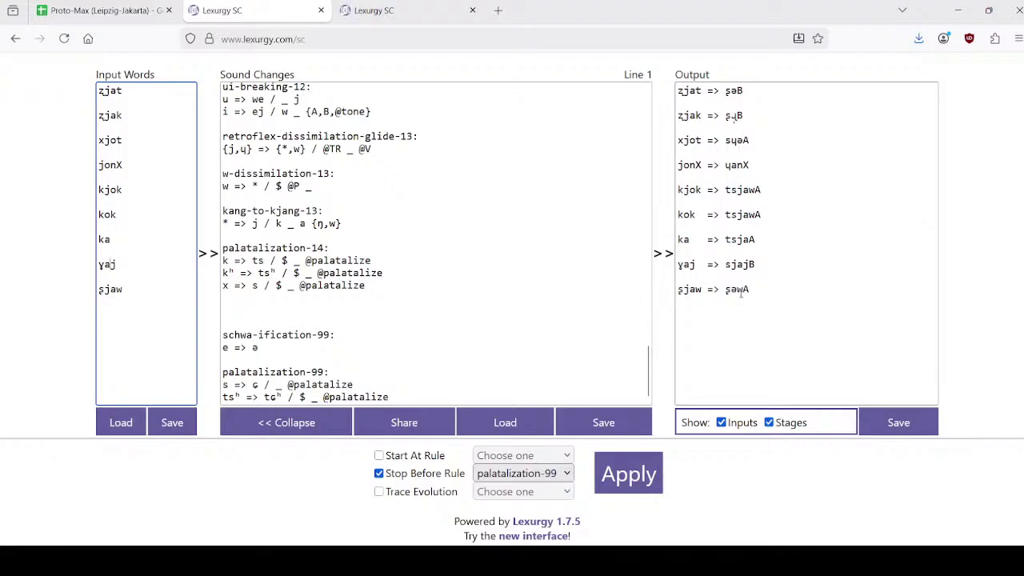
scroll(419, 221, up, 4)
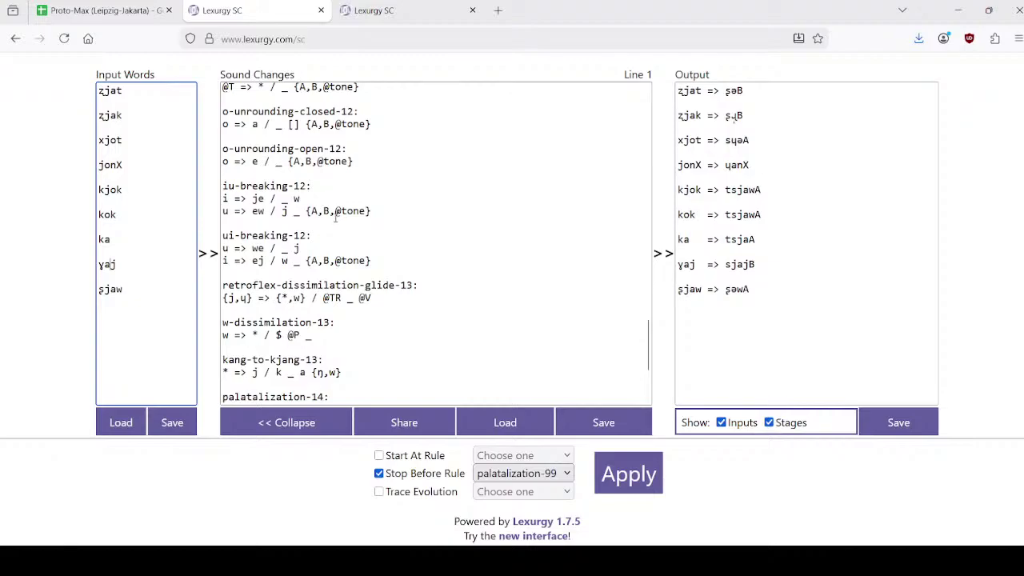
scroll(348, 216, up, 4)
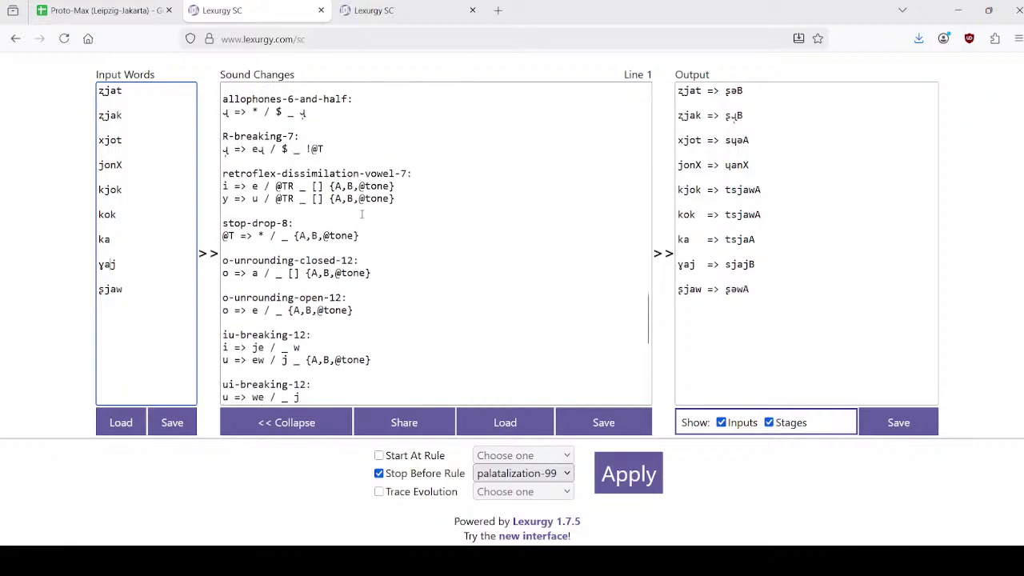
click(728, 288)
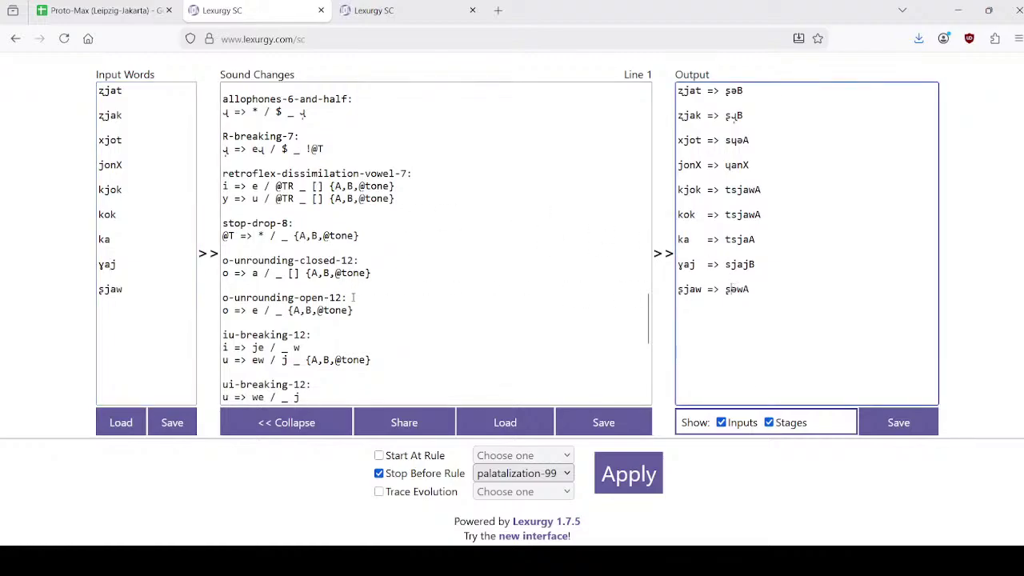
scroll(390, 240, up, 4)
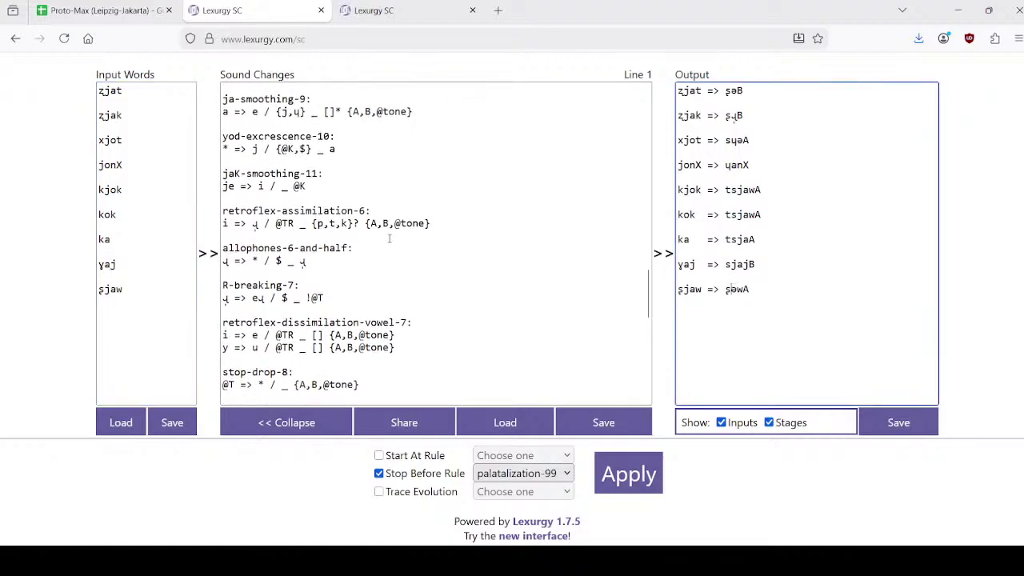
scroll(390, 237, up, 2)
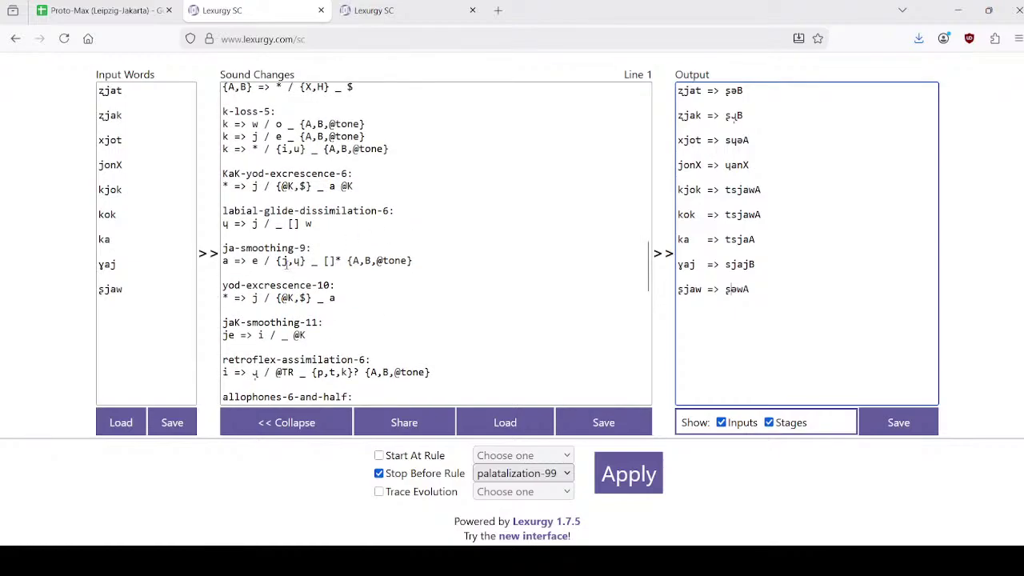
click(342, 263)
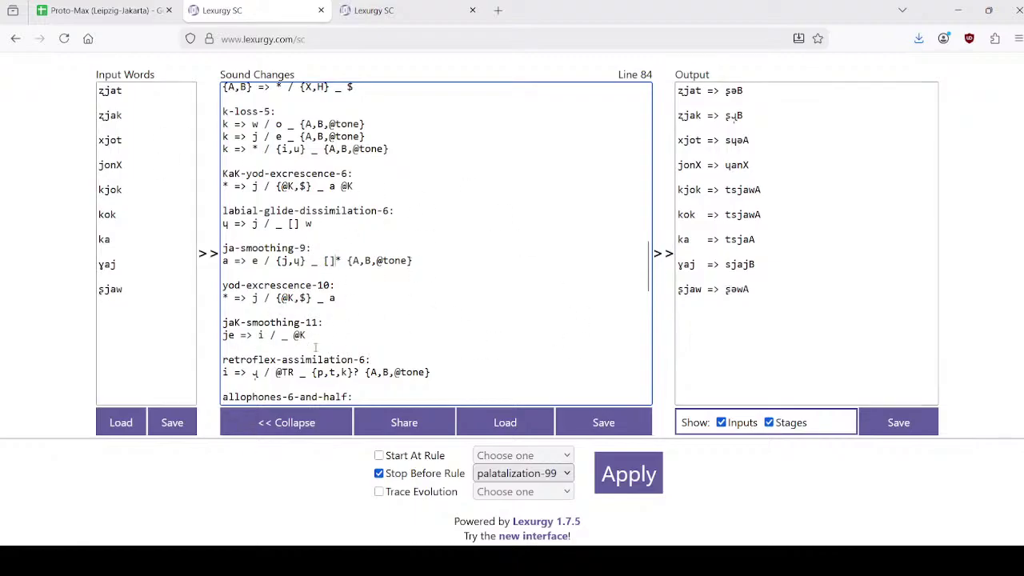
drag(324, 261, 341, 261)
scroll(410, 260, down, 4)
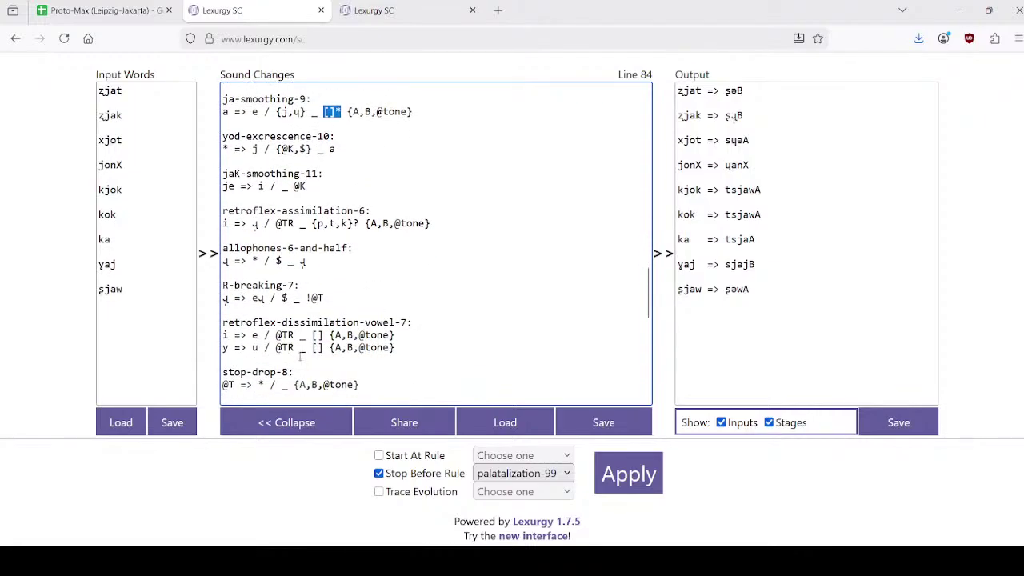
scroll(300, 356, down, 2)
scroll(418, 297, up, 6)
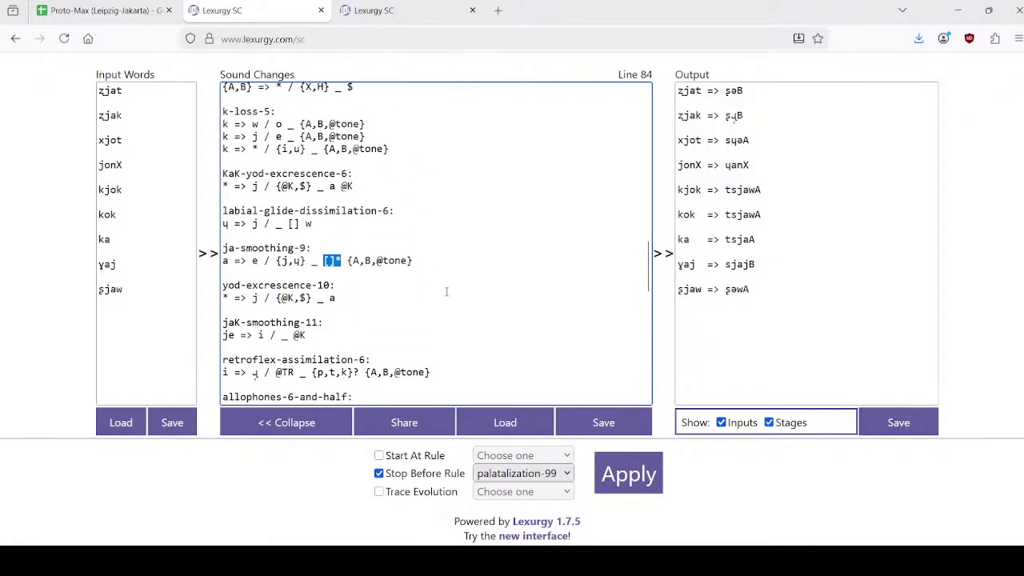
text({@T)
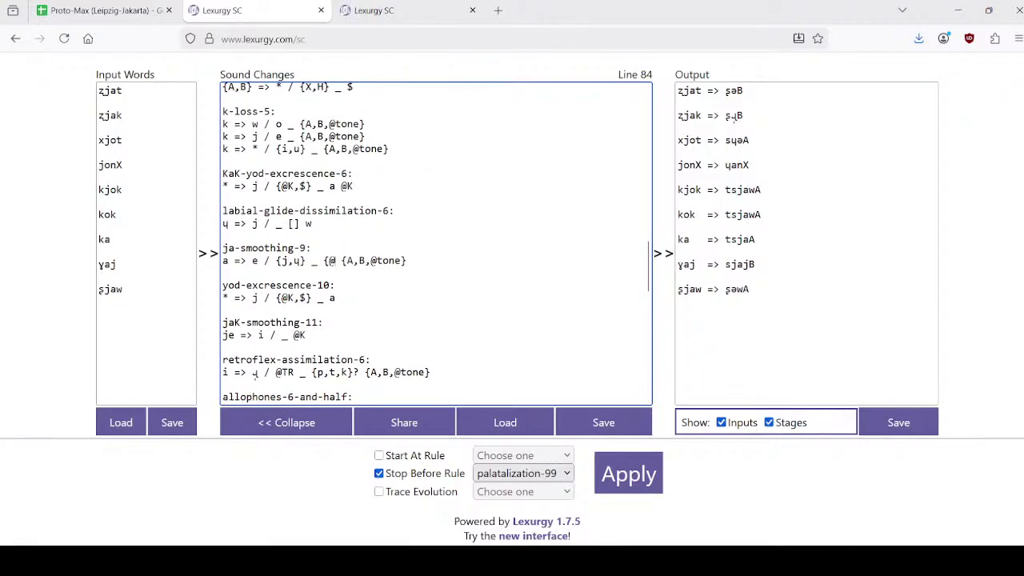
text(,)
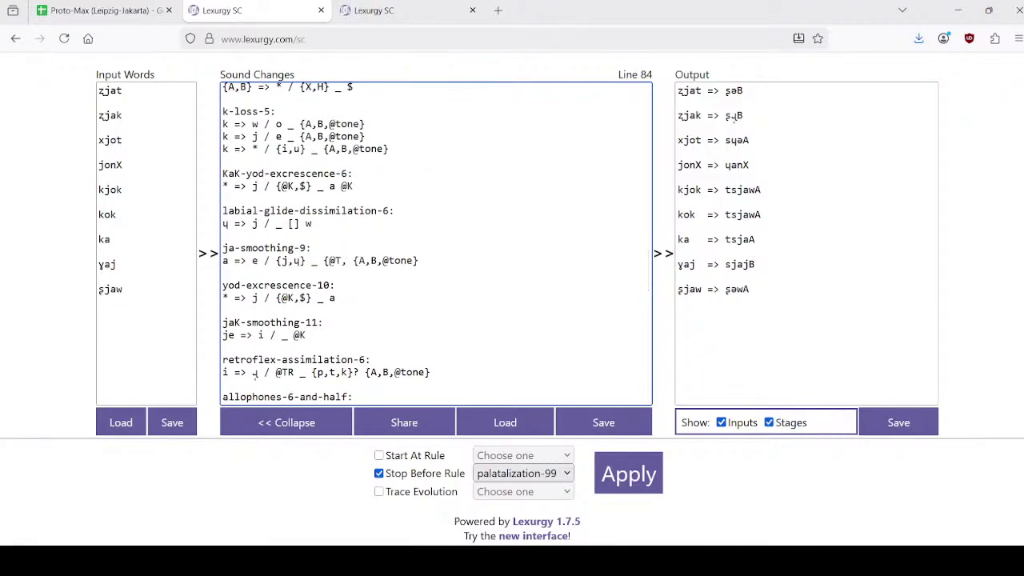
text(n,)
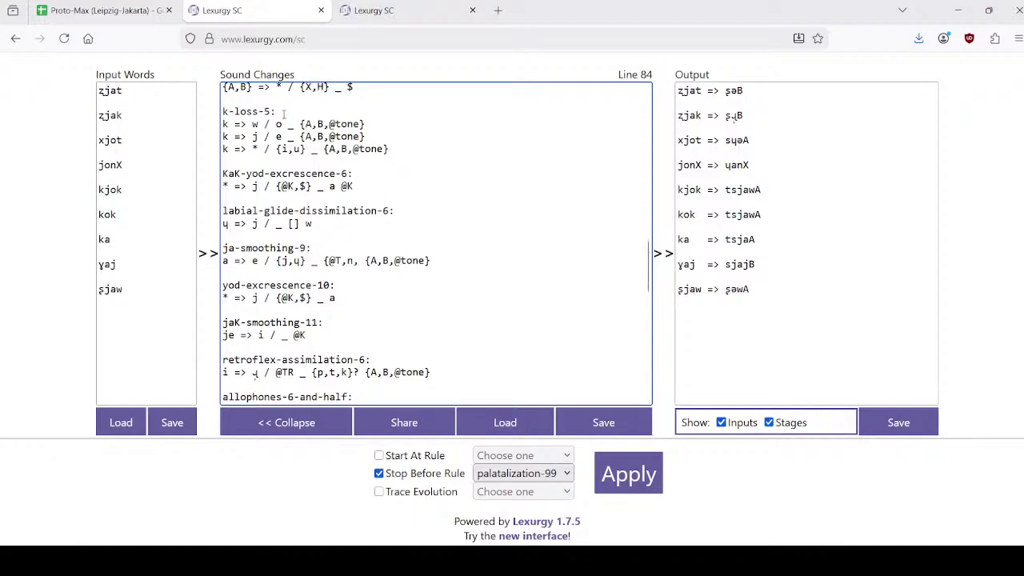
Step: Define a nasal class N {m,n,ŋ} below class V, copying ŋ from class K
scroll(434, 238, up, 10)
scroll(433, 237, up, 4)
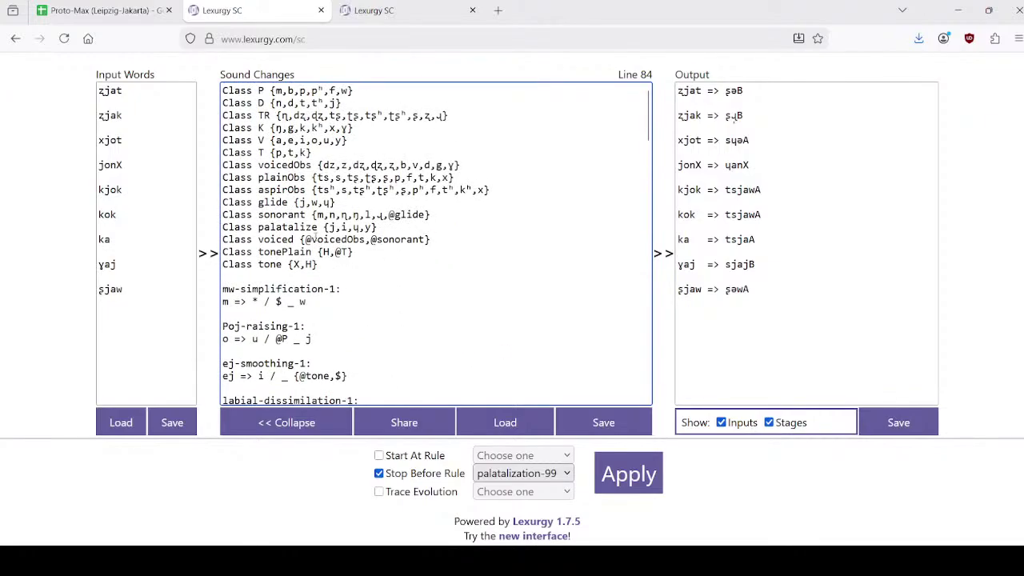
click(378, 143)
key(Return)
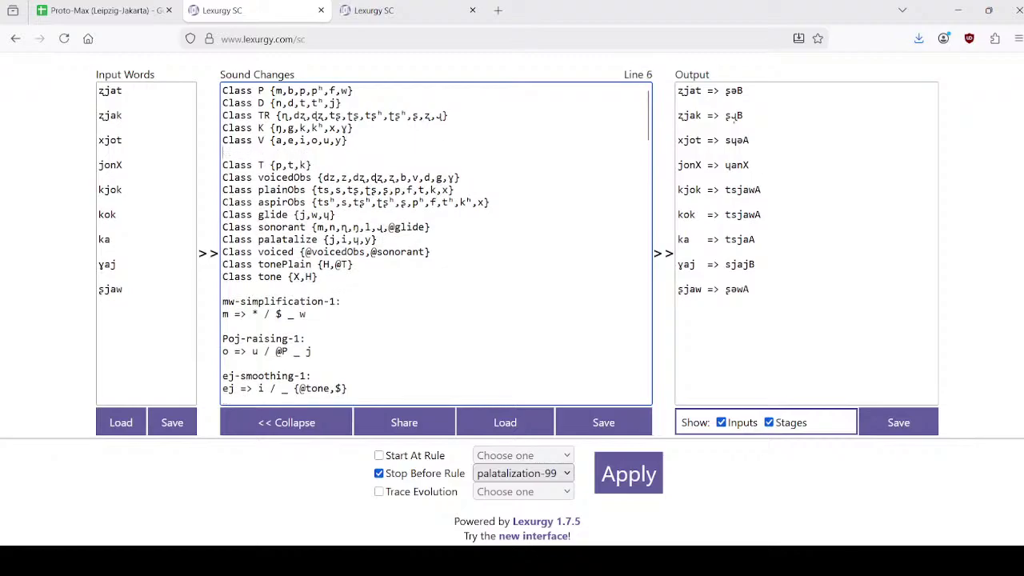
text(Class N {m,n,)
double_click(279, 128)
key(ctrl+c)
click(331, 153)
key(ctrl+v)
text(})
scroll(457, 133, down, 20)
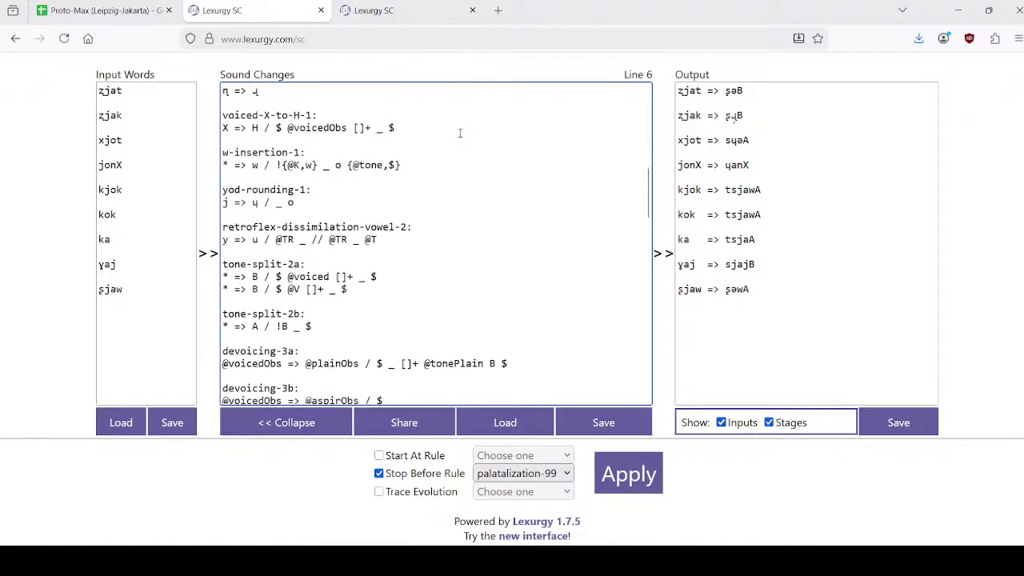
scroll(449, 172, down, 2)
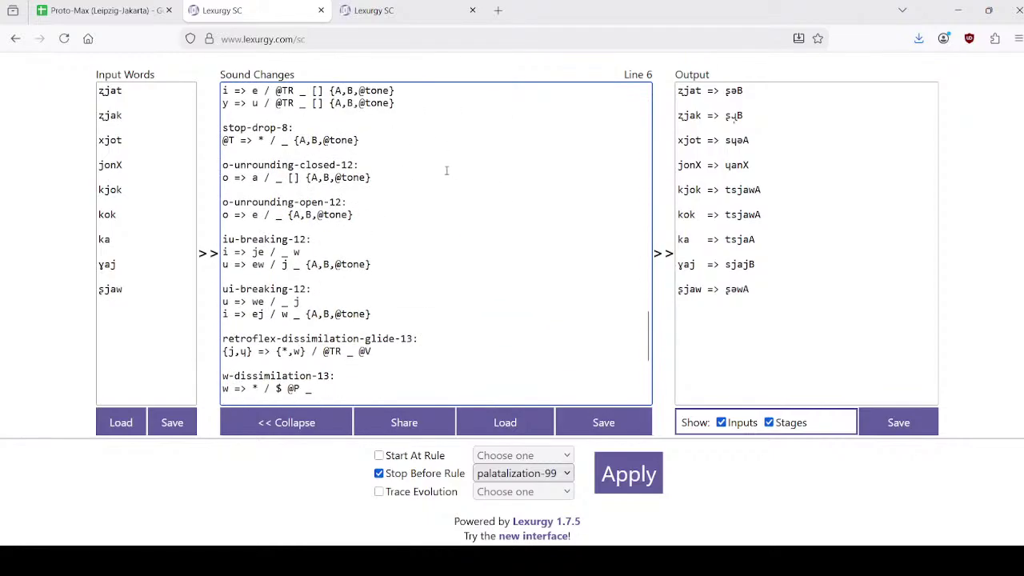
scroll(437, 171, down, 3)
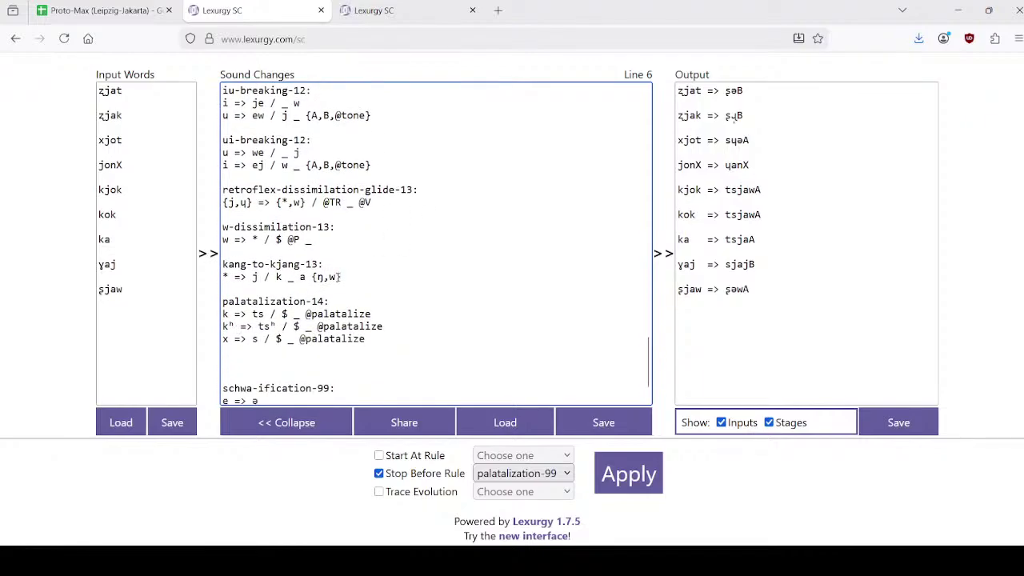
scroll(349, 290, up, 2)
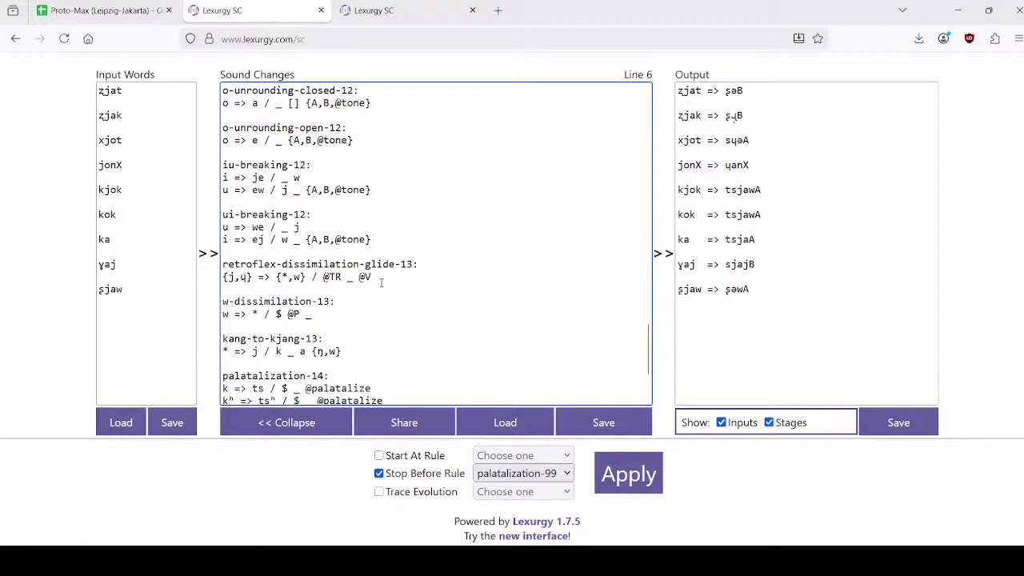
scroll(382, 282, up, 3)
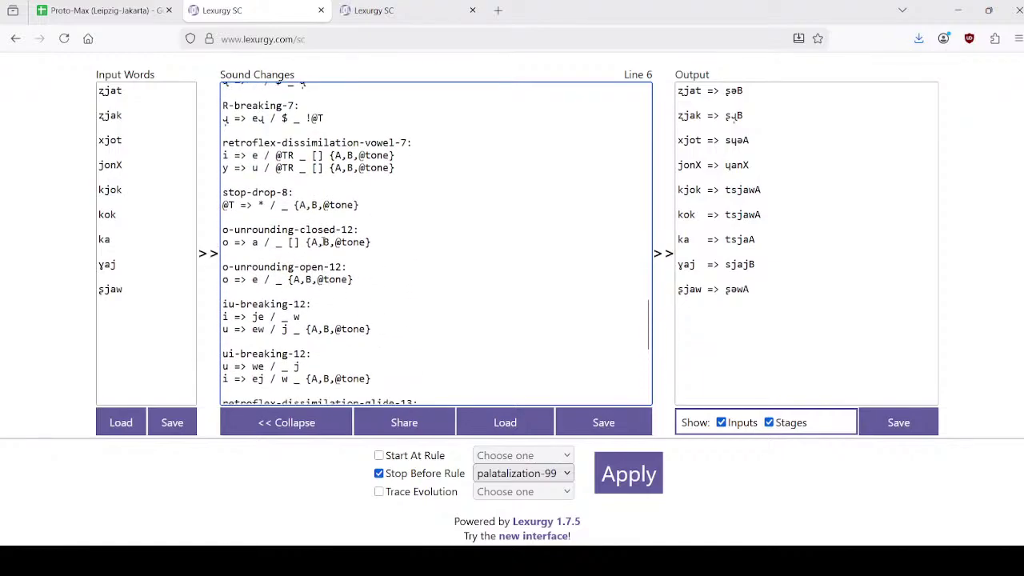
scroll(323, 243, down, 6)
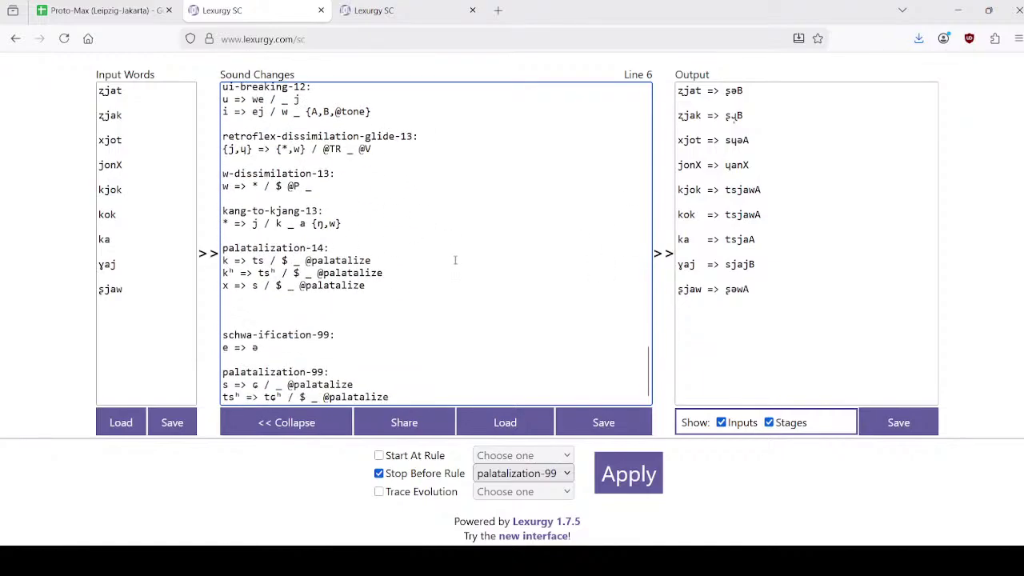
scroll(444, 288, up, 3)
scroll(360, 306, up, 2)
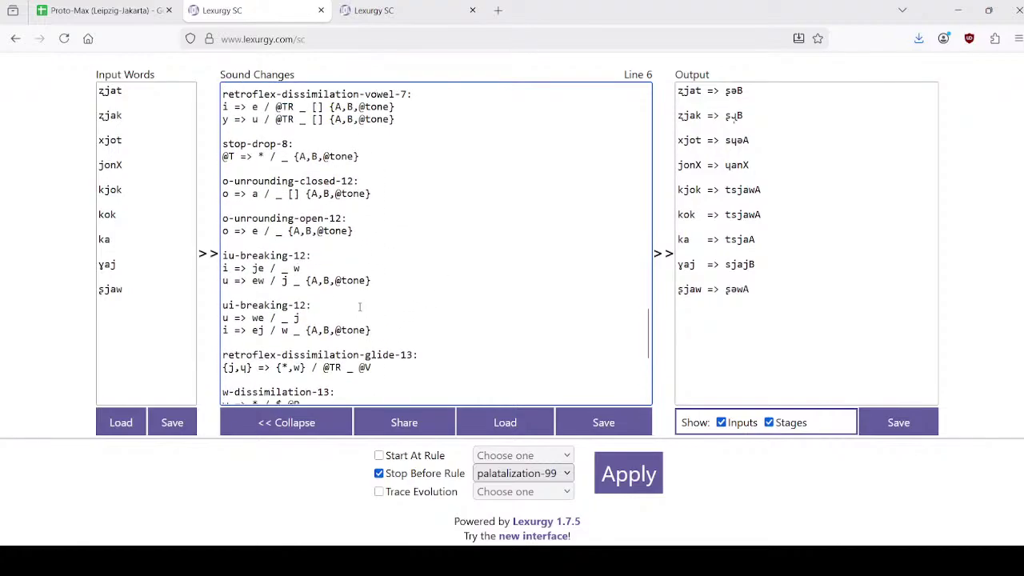
scroll(336, 216, up, 3)
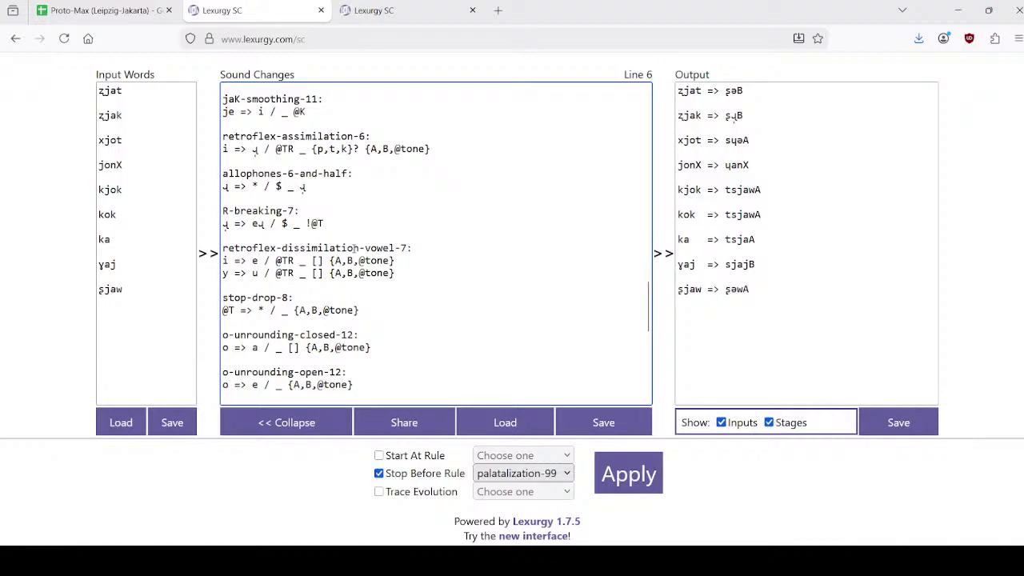
scroll(358, 248, up, 5)
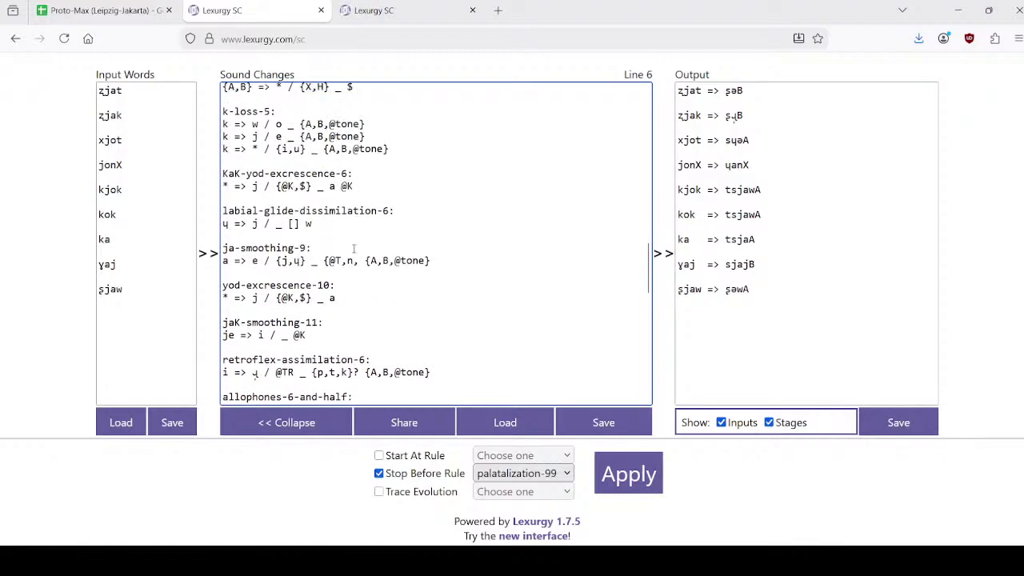
click(357, 260)
key(BackSpace)
text(@N)
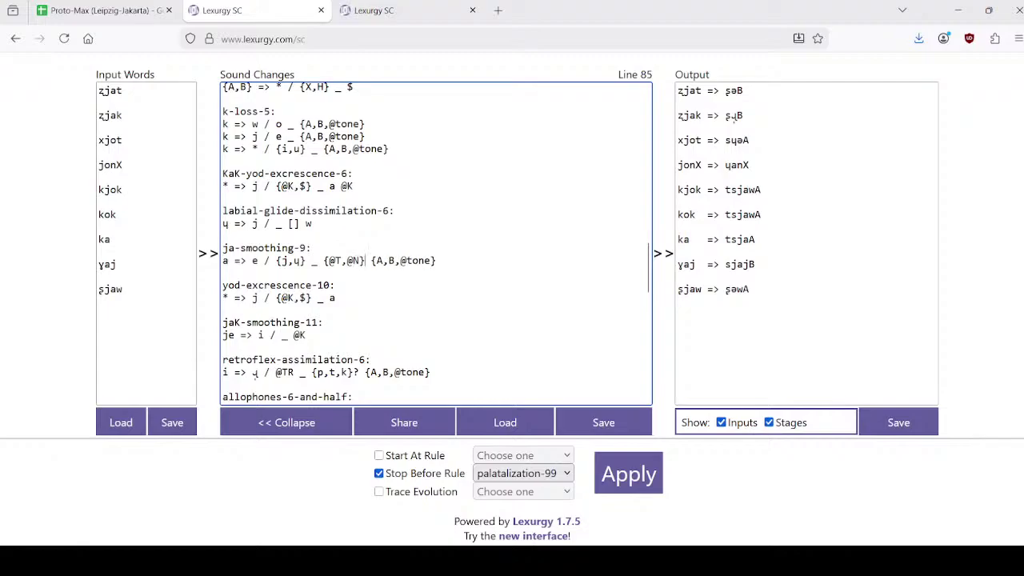
click(630, 478)
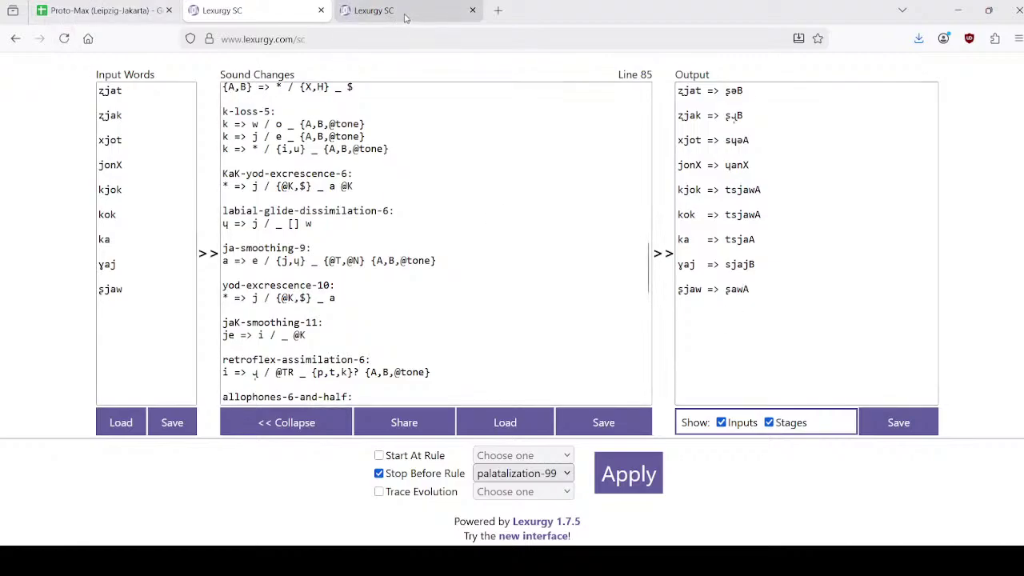
Step: Transfer the revised sound changes through a saved file to the Lexurgy page with the full word list and reapply them
click(605, 427)
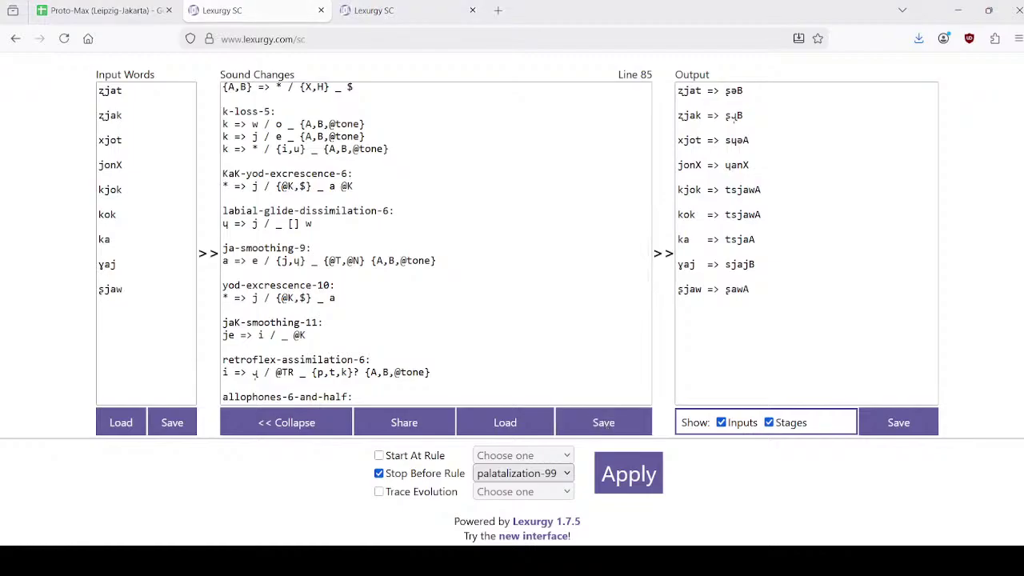
click(374, 11)
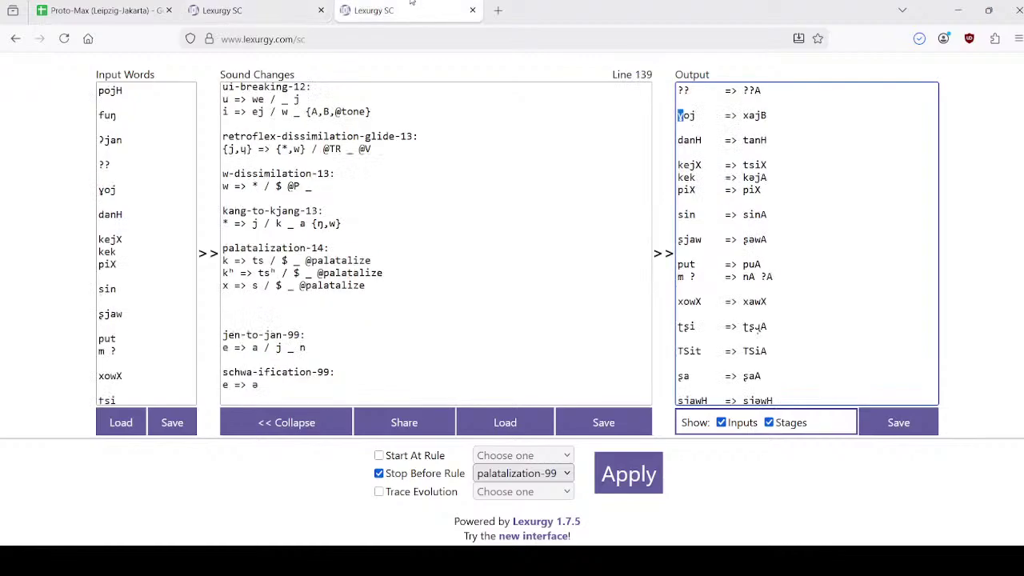
click(621, 472)
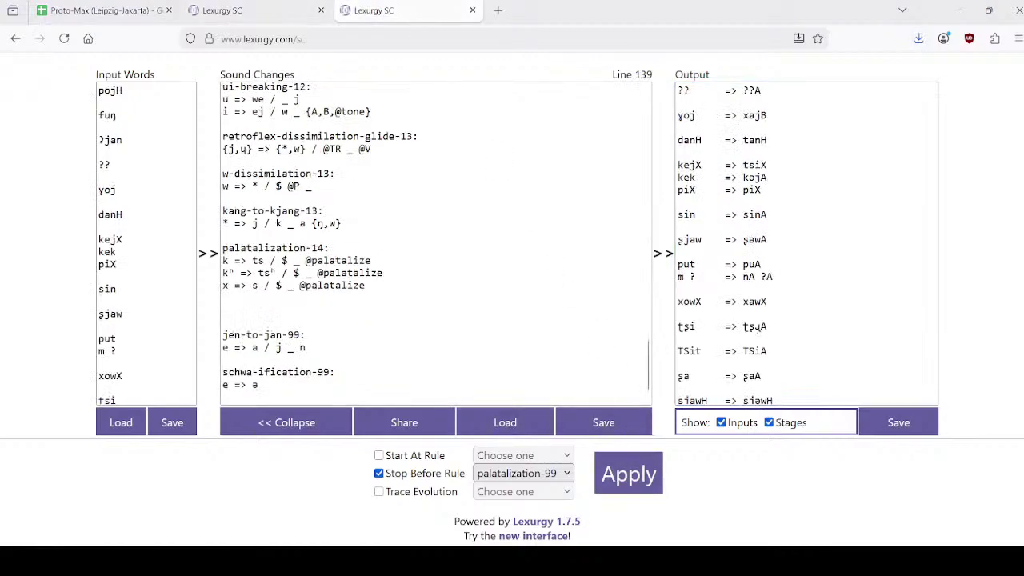
double_click(154, 111)
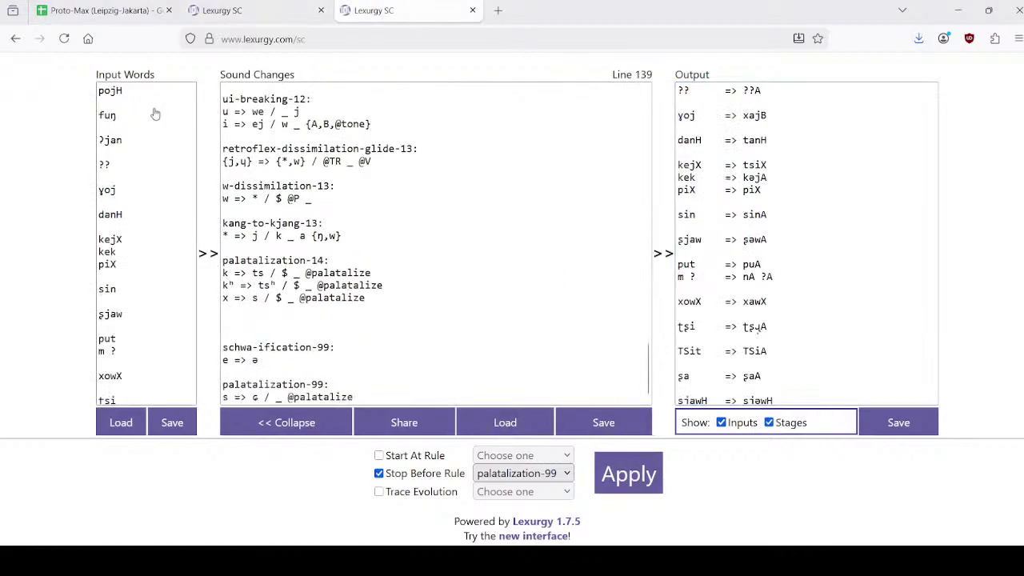
click(636, 484)
Step: Check the full word list's output for ʂjaw and its neighbouring entries
scroll(798, 336, down, 10)
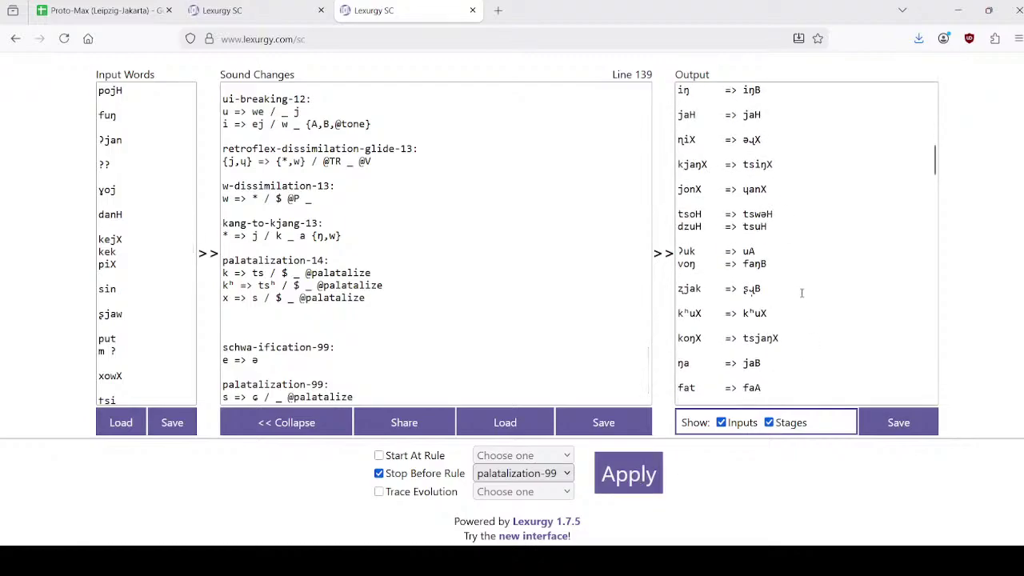
scroll(780, 292, down, 3)
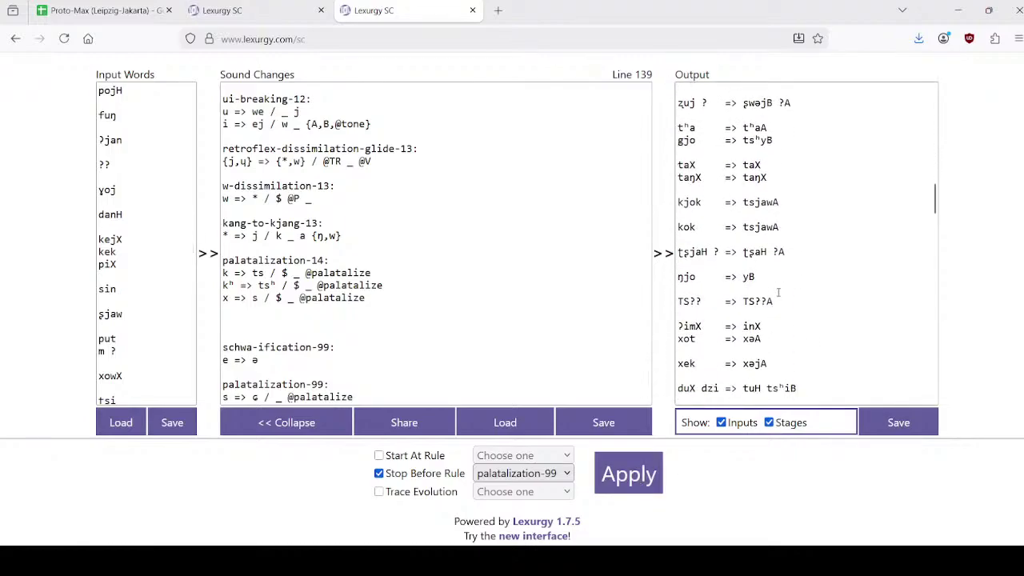
scroll(759, 274, down, 6)
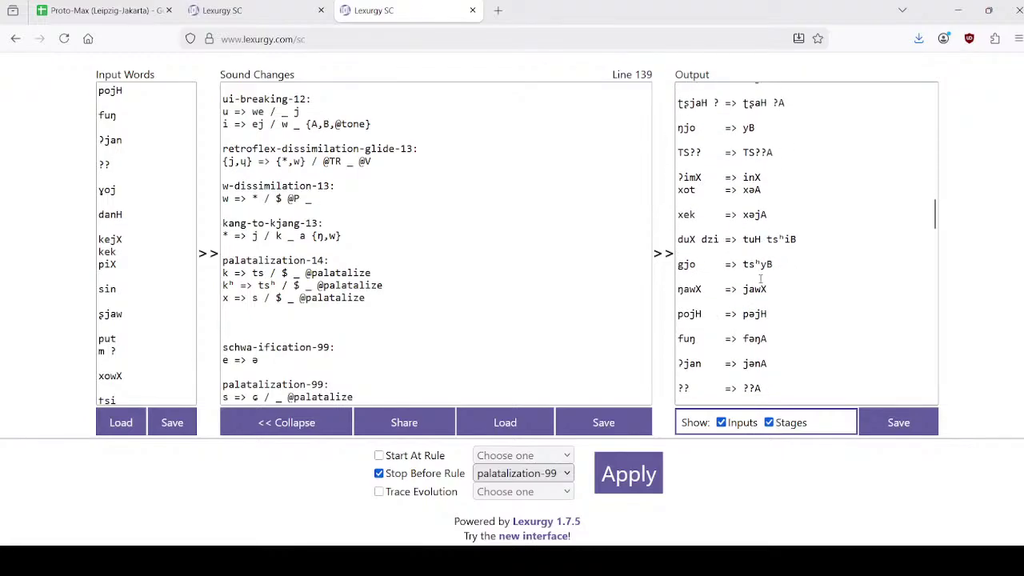
scroll(760, 278, down, 2)
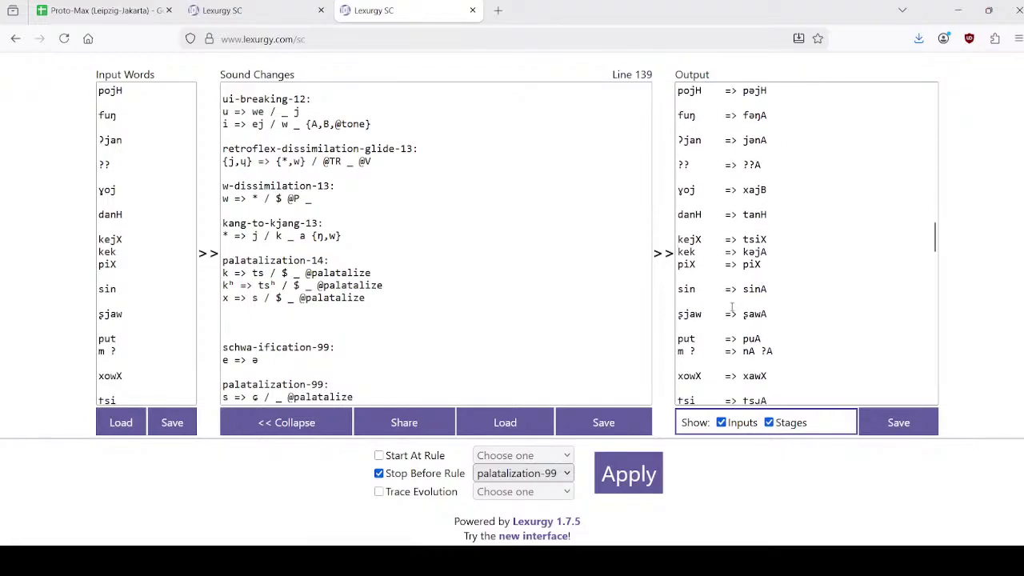
Step: Compare the Harbin sound changes sheet with the order and numbering of the rules on both Lexurgy pages
click(120, 22)
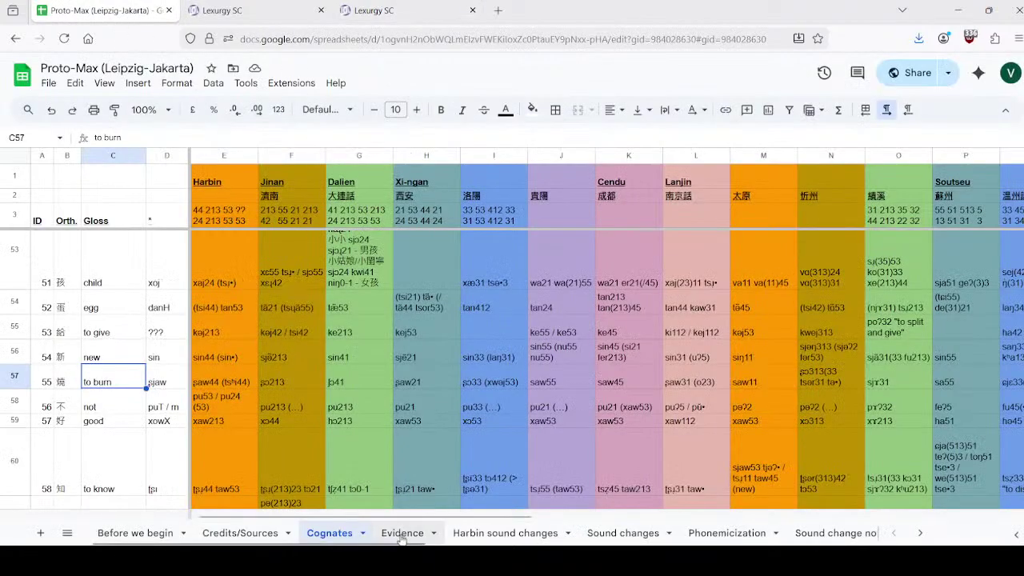
click(526, 532)
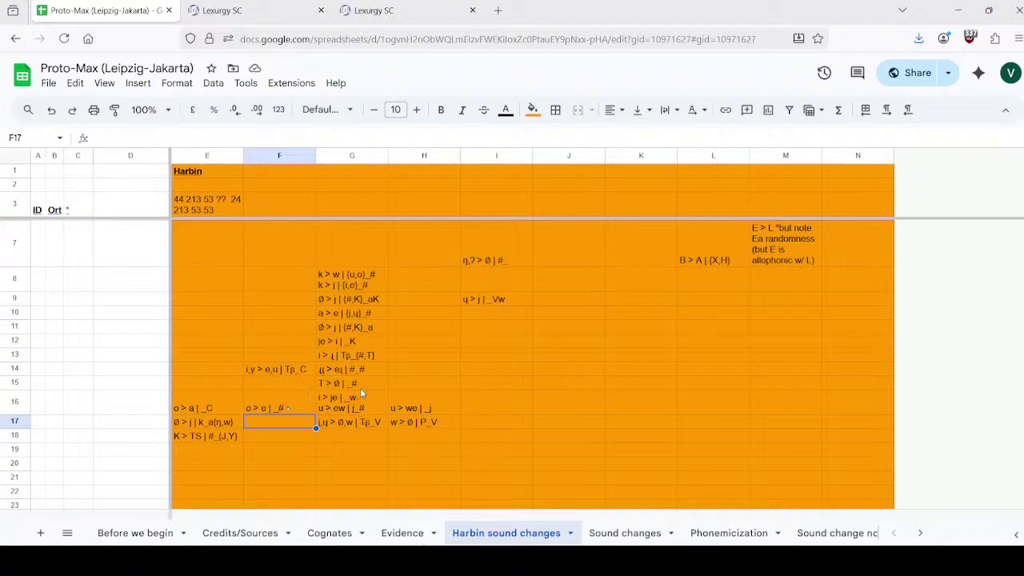
click(214, 10)
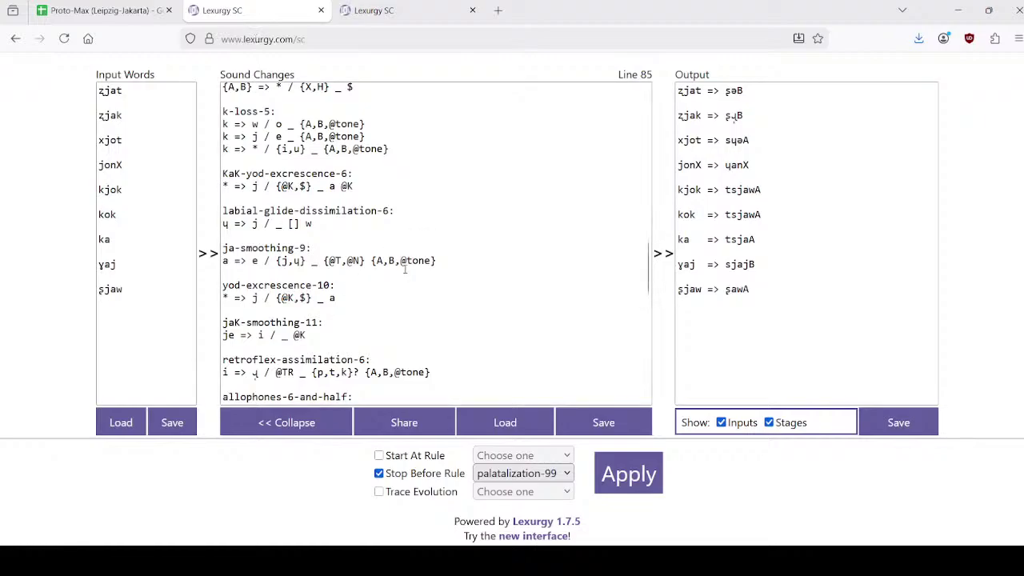
scroll(404, 270, down, 2)
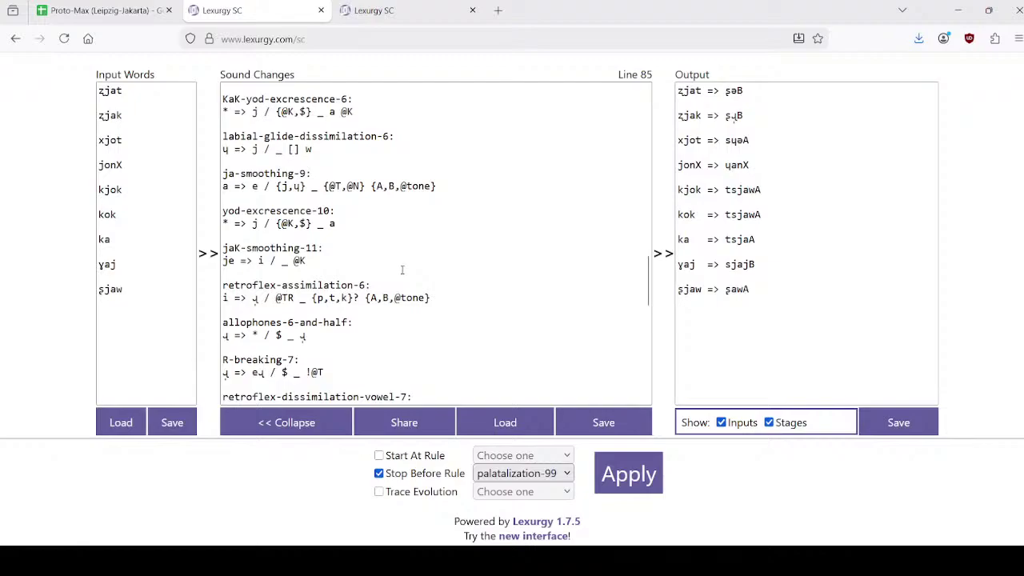
scroll(402, 270, down, 2)
scroll(394, 274, up, 7)
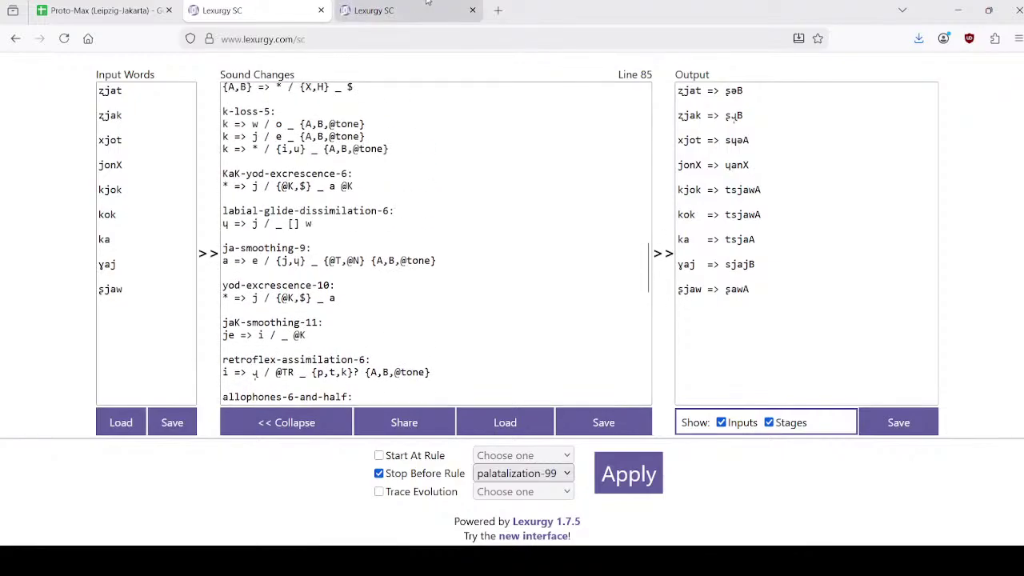
click(374, 10)
scroll(417, 223, up, 2)
scroll(418, 223, down, 2)
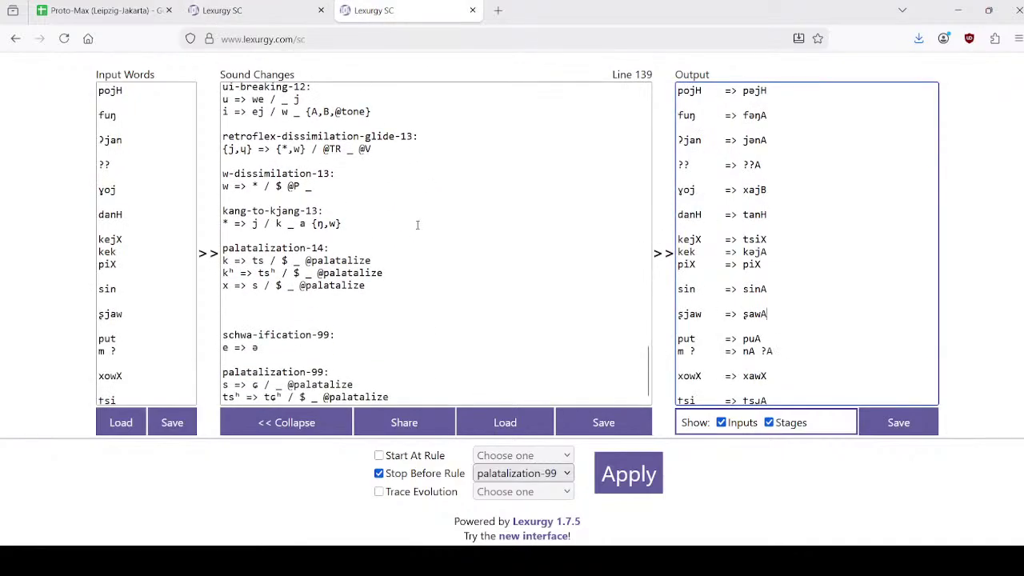
scroll(415, 224, up, 4)
scroll(416, 225, up, 6)
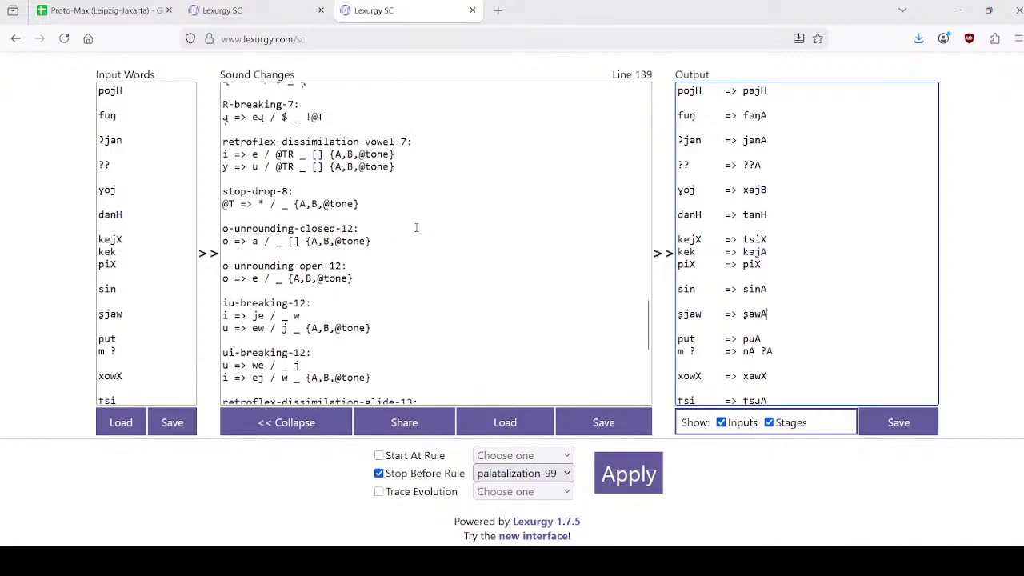
scroll(390, 293, up, 15)
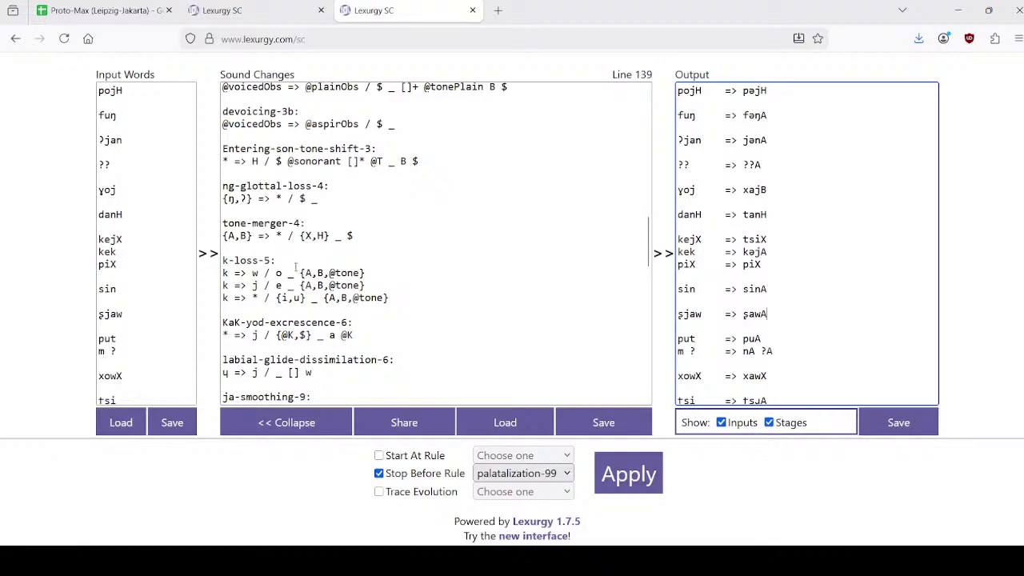
scroll(366, 280, down, 4)
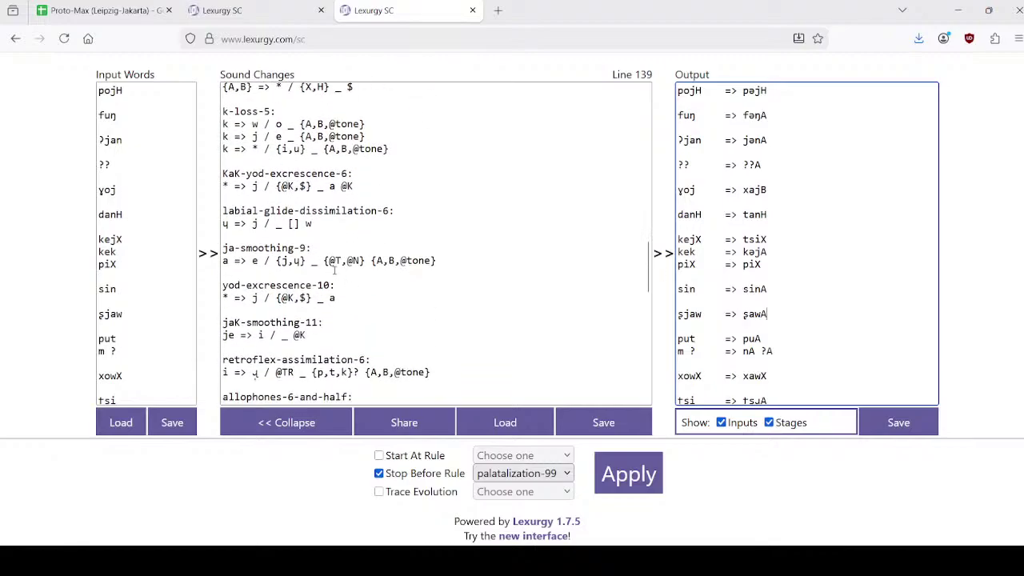
Step: Try renumbering the rules to ja-smoothing-7, yod-excrescence-8, jaK-smoothing-9 and retroflex-assimilation-10
click(308, 248)
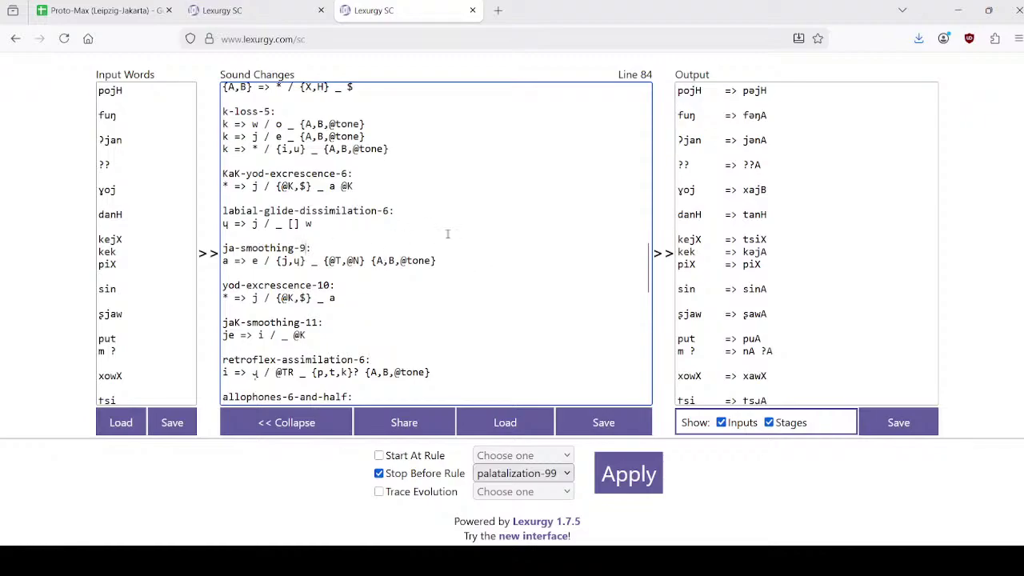
key(BackSpace)
text(7)
key(Down)
key(Down)
key(Down)
key(Right)
key(Right)
key(Right)
key(BackSpace)
key(BackSpace)
text(8)
key(Down)
key(Down)
key(Down)
key(BackSpace)
key(BackSpace)
text(9)
key(Down)
key(BackSpace)
text(10)
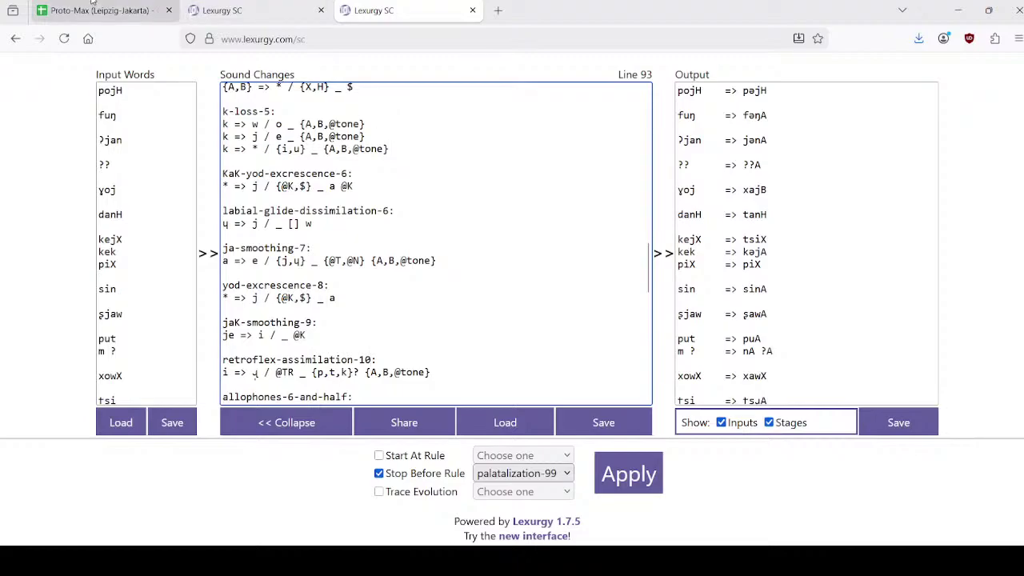
Step: Undo the renumbering of the four rules from ja-smoothing to retroflex-assimilation
click(484, 296)
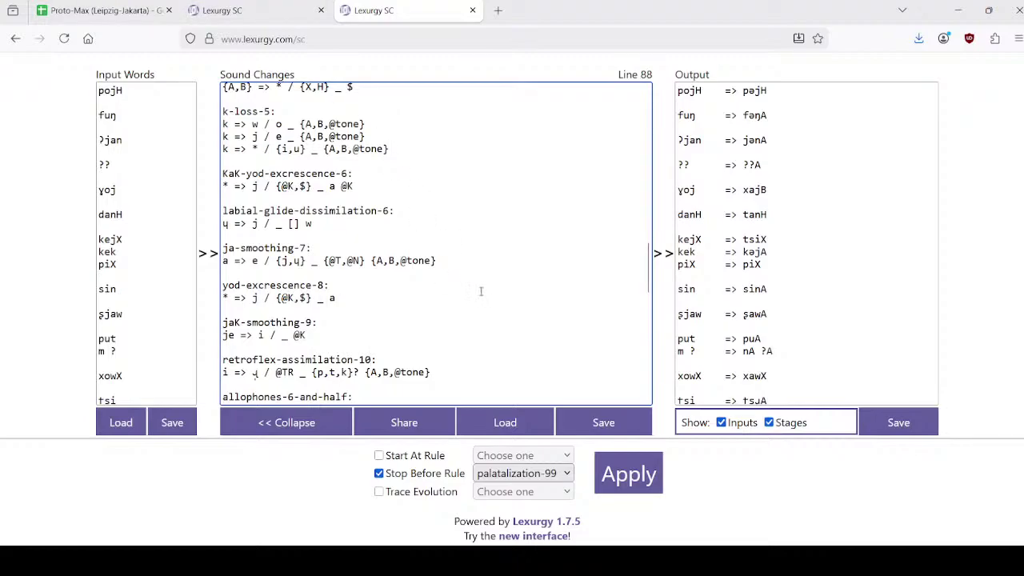
key(ctrl+z)
key(ctrl+z)
key(ctrl+z)
key(ctrl+z)
key(ctrl+z)
key(ctrl+z)
key(ctrl+z)
key(ctrl+z)
Step: Examine the rules following ja-smoothing-9 alongside the Harbin sound changes sheet
scroll(394, 272, down, 3)
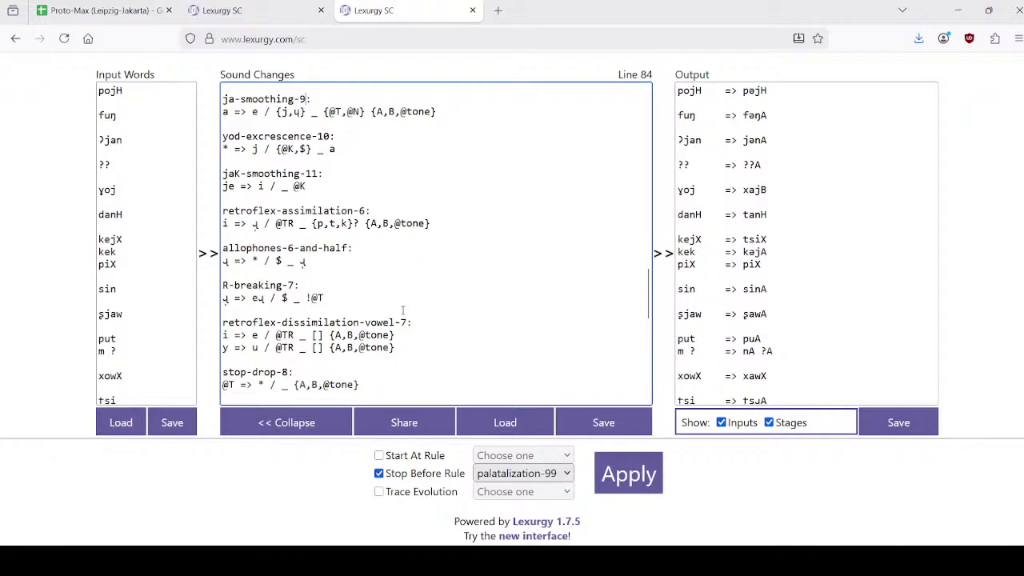
scroll(402, 310, down, 5)
scroll(368, 246, up, 3)
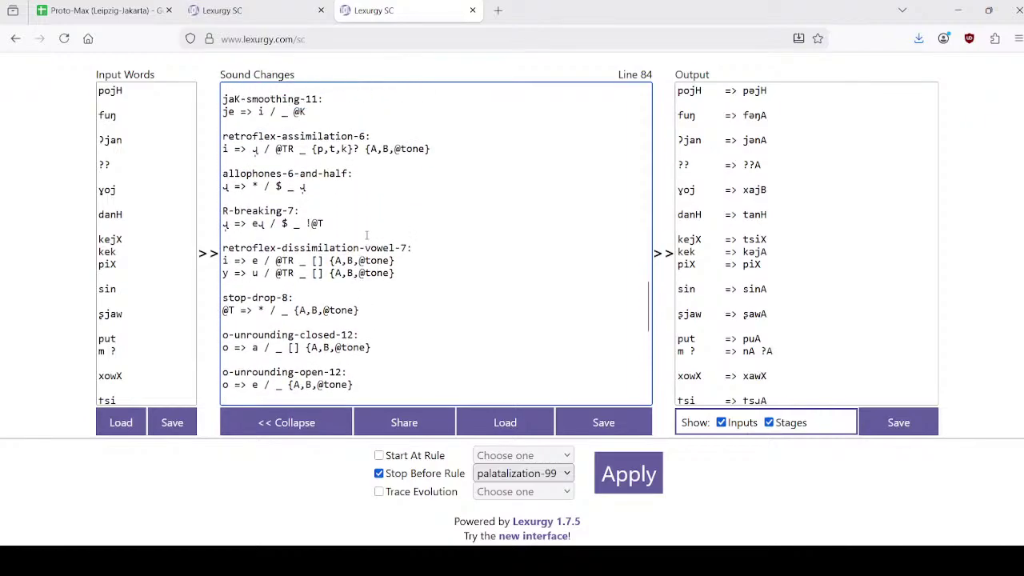
click(99, 6)
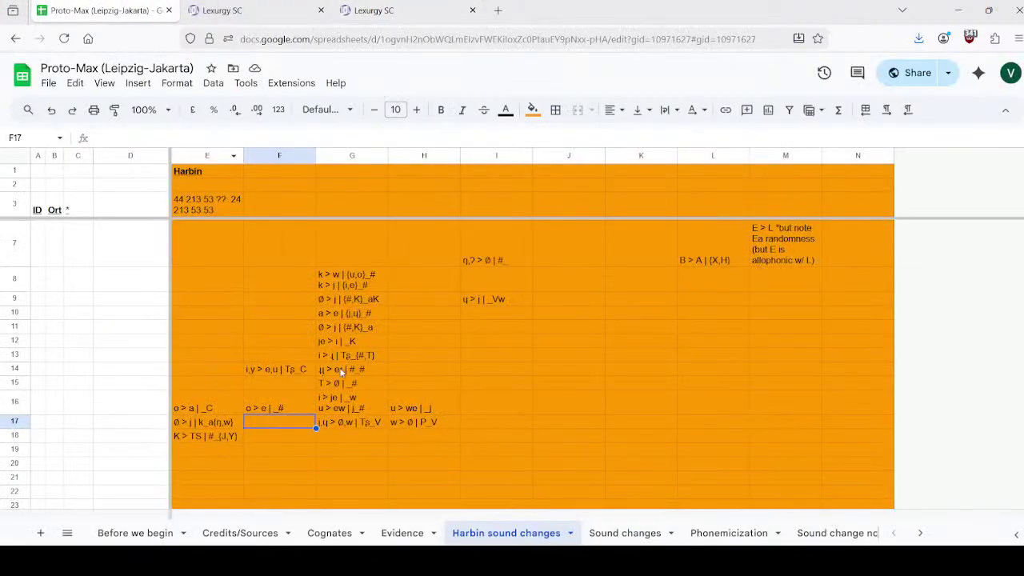
click(384, 11)
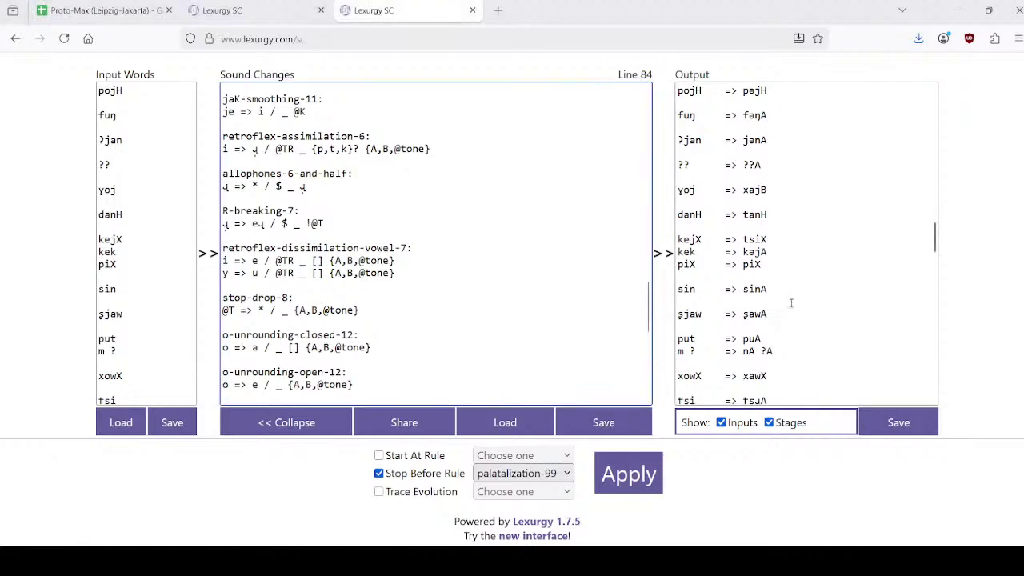
Step: Check the full word list's output for put against the Cognates sheet entry for "not"
click(152, 7)
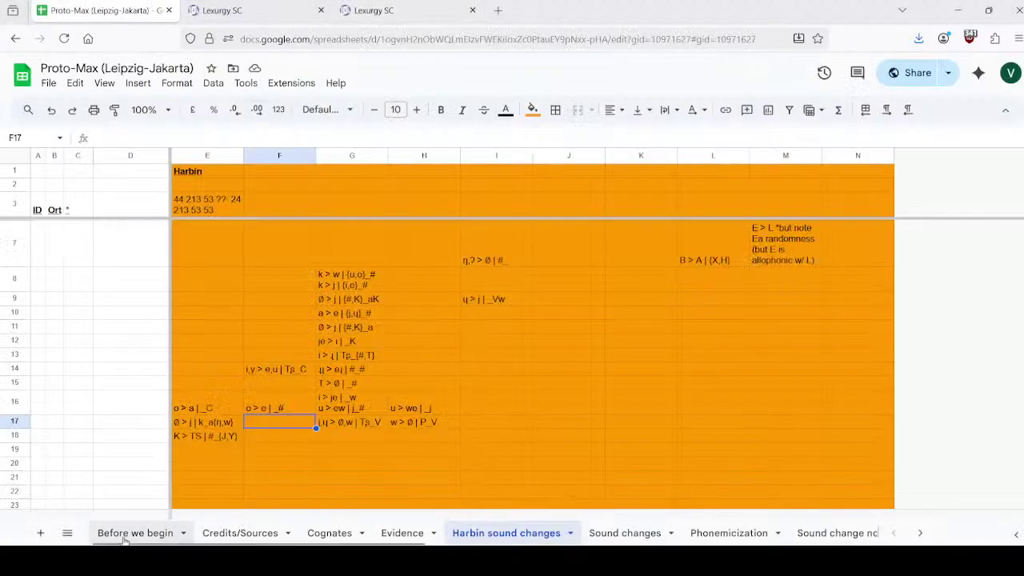
click(310, 537)
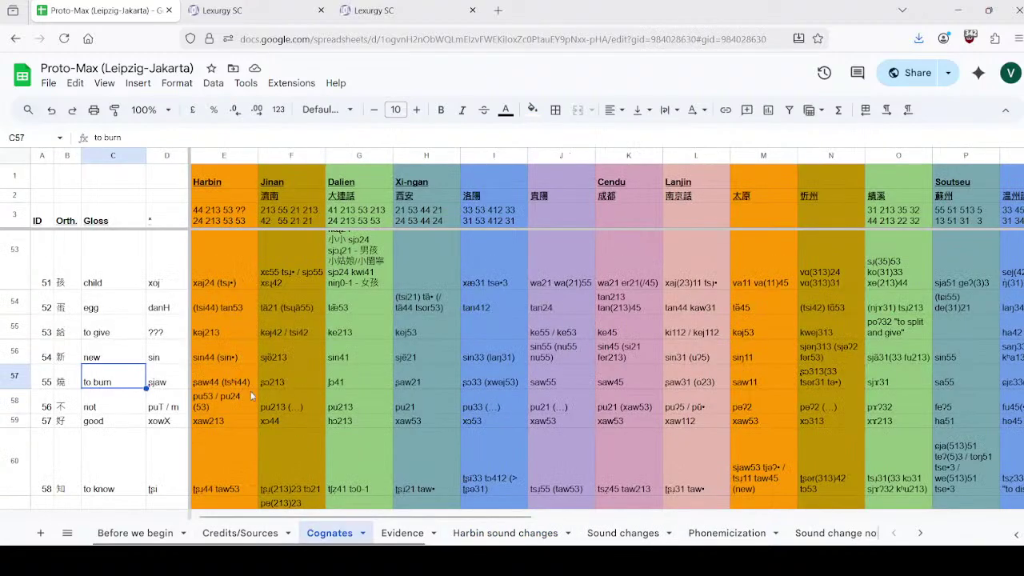
scroll(271, 295, down, 1)
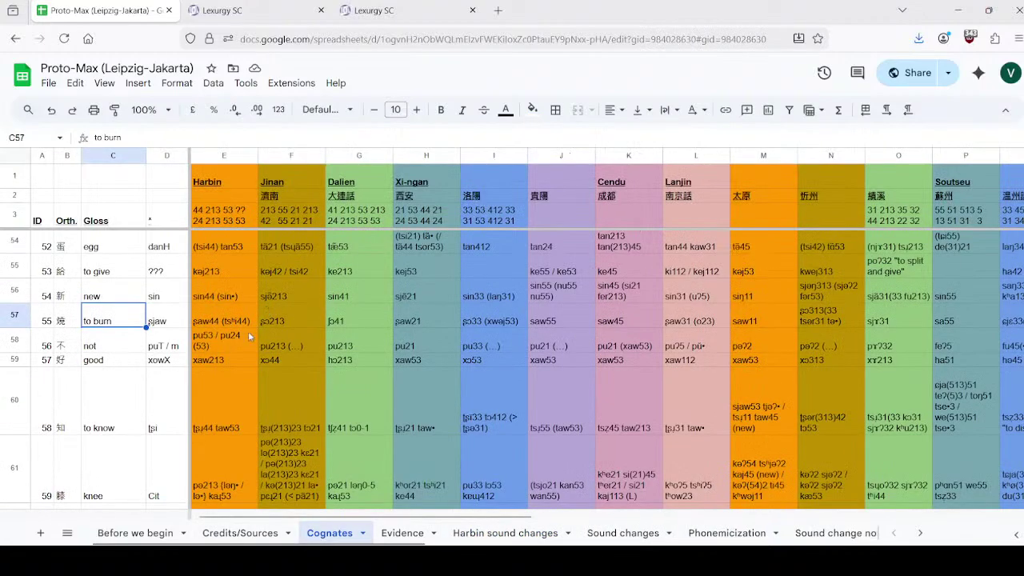
click(376, 10)
click(758, 339)
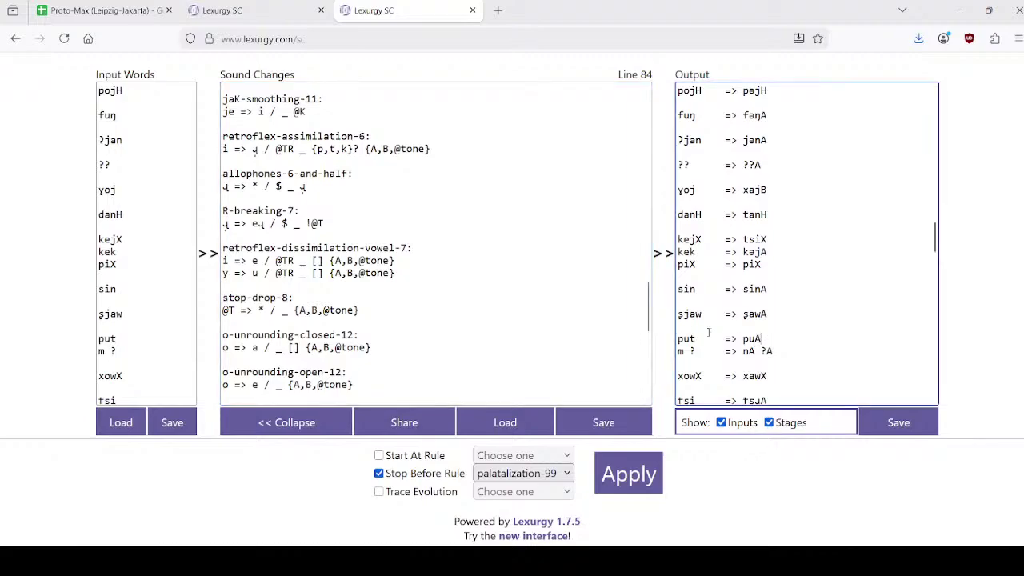
click(237, 5)
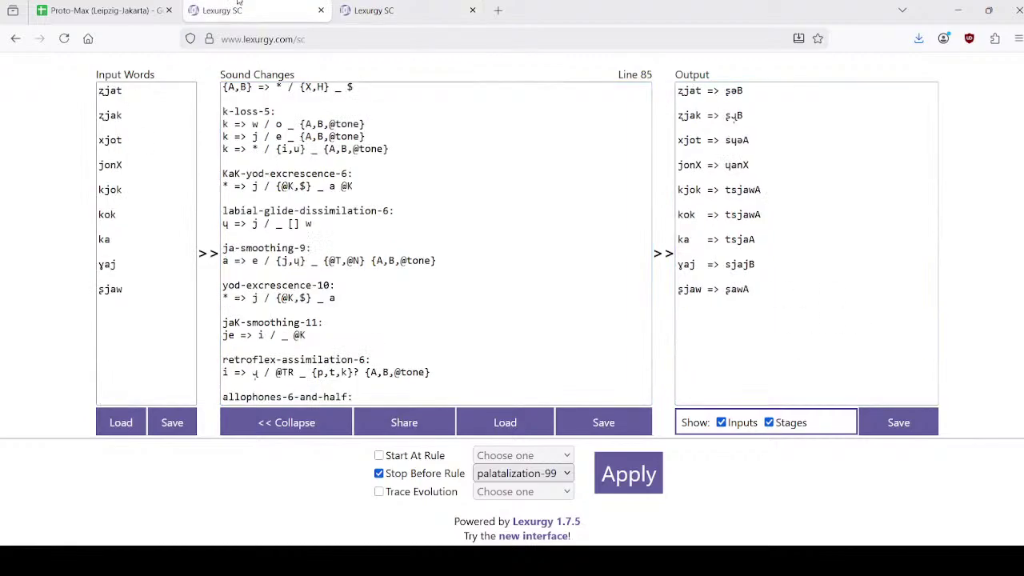
click(102, 6)
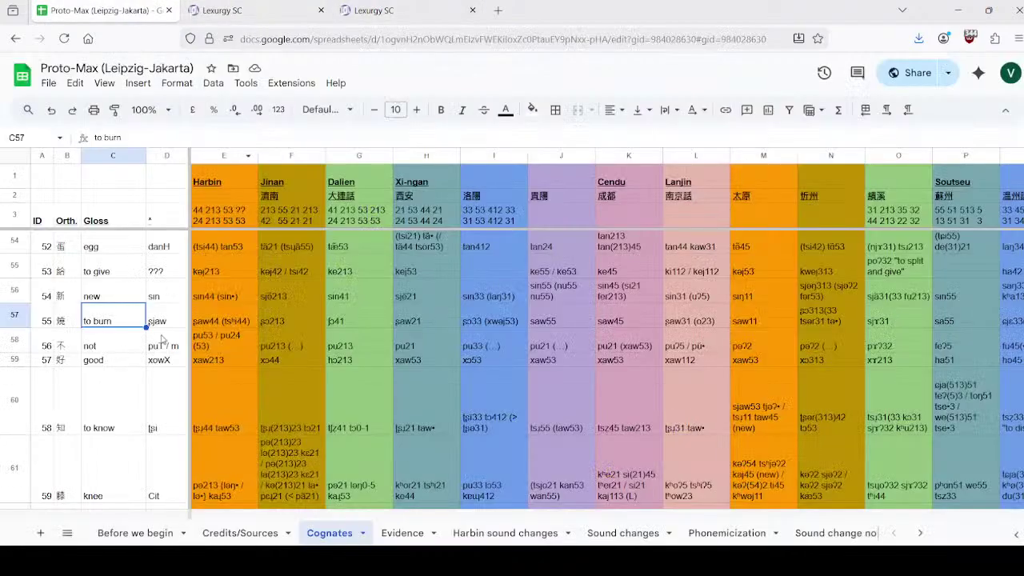
Step: Compare the reflexes of "not" from Harbin through Cendu in the Cognates sheet, including Jinan's tone values
click(231, 344)
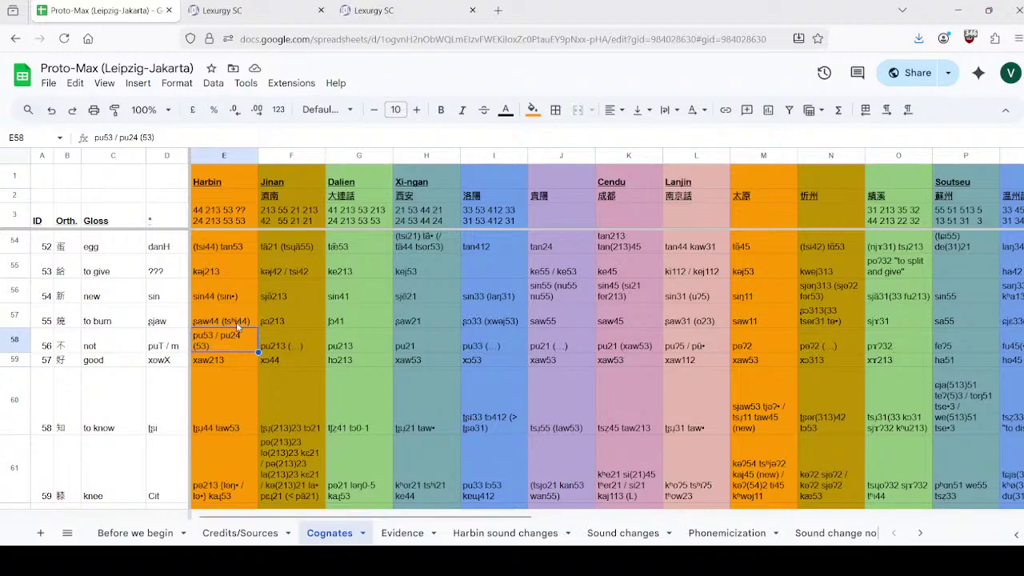
click(365, 349)
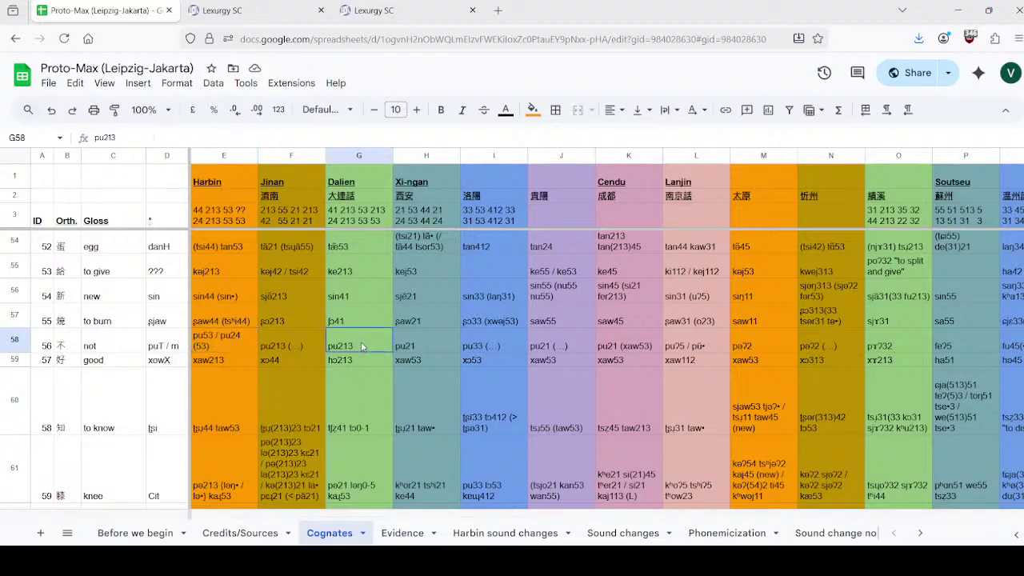
click(294, 342)
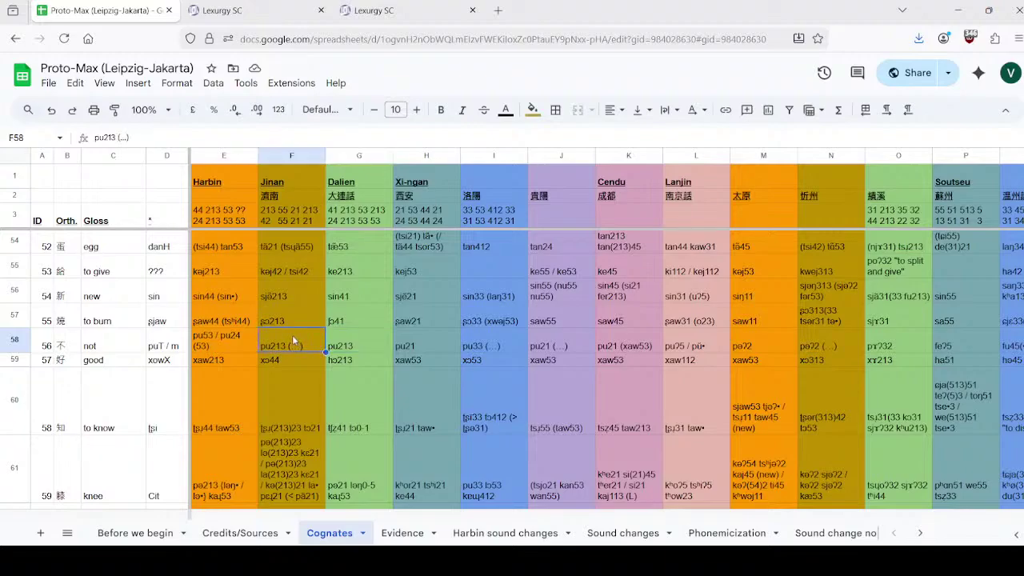
click(444, 345)
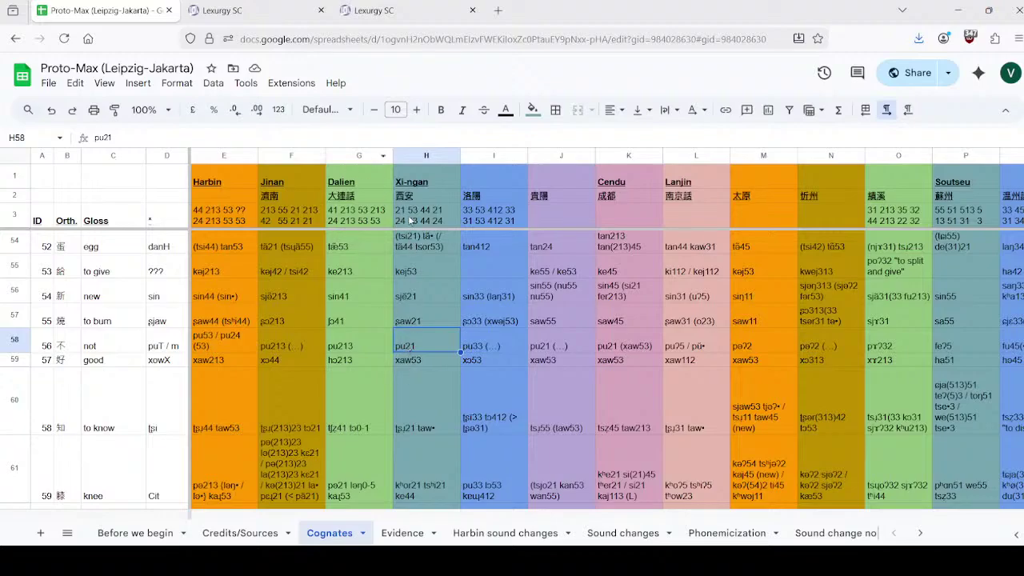
drag(276, 349, 614, 347)
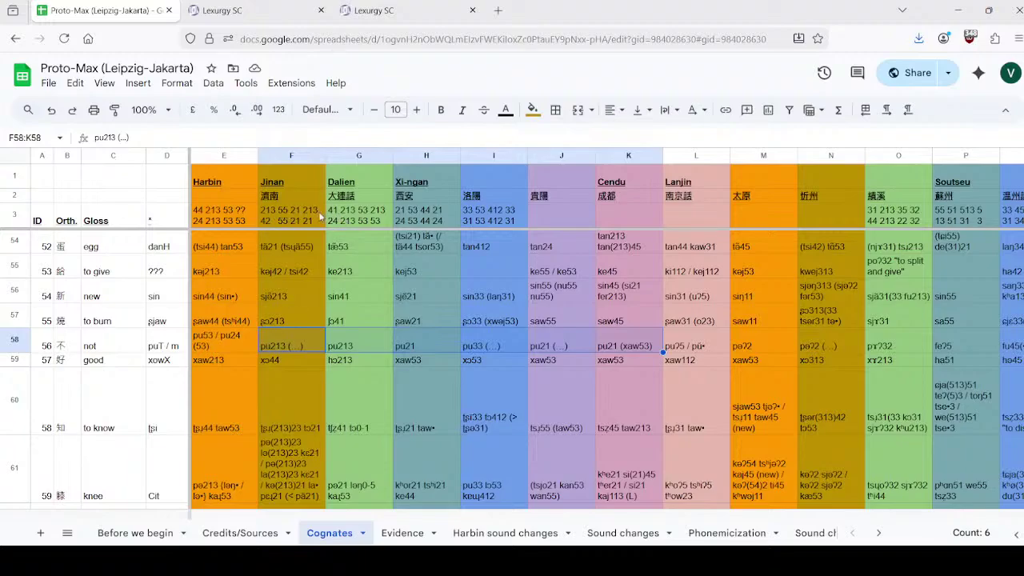
double_click(275, 214)
drag(270, 210, 258, 211)
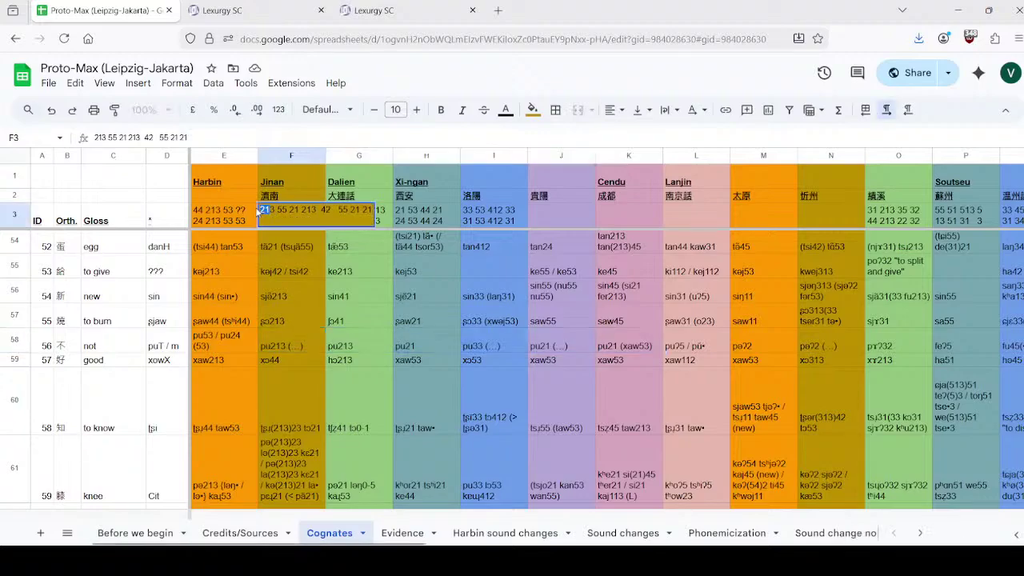
click(288, 258)
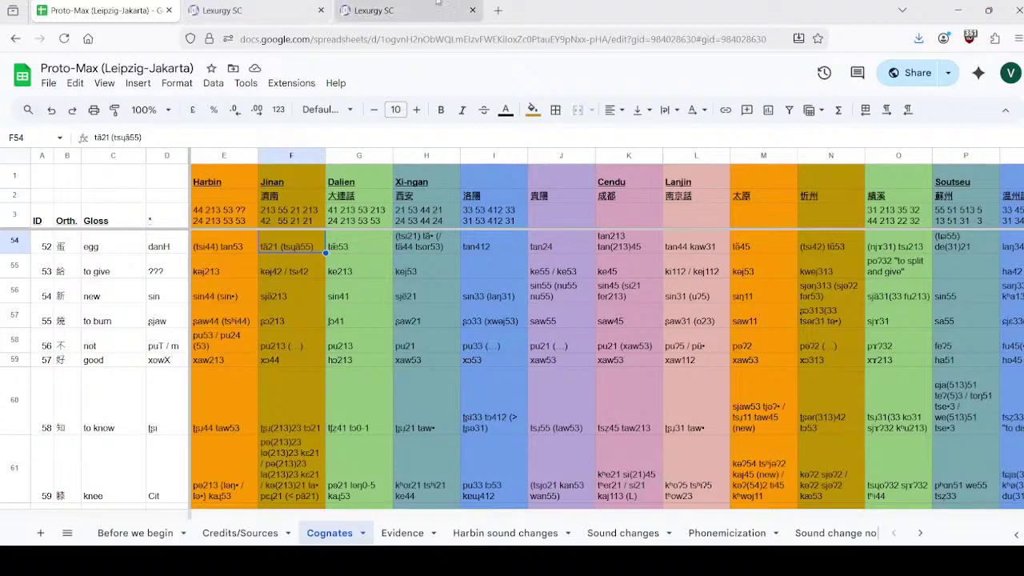
Step: Check the Lexurgy outputs for xowX and ʈʂi against the cognate entries for "good" and "to know"
click(423, 4)
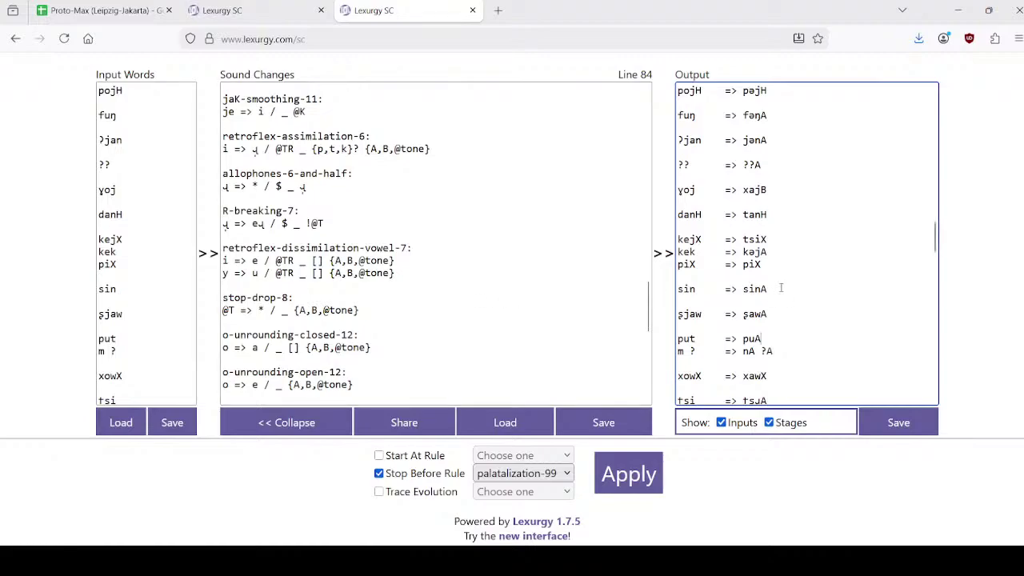
scroll(774, 313, down, 2)
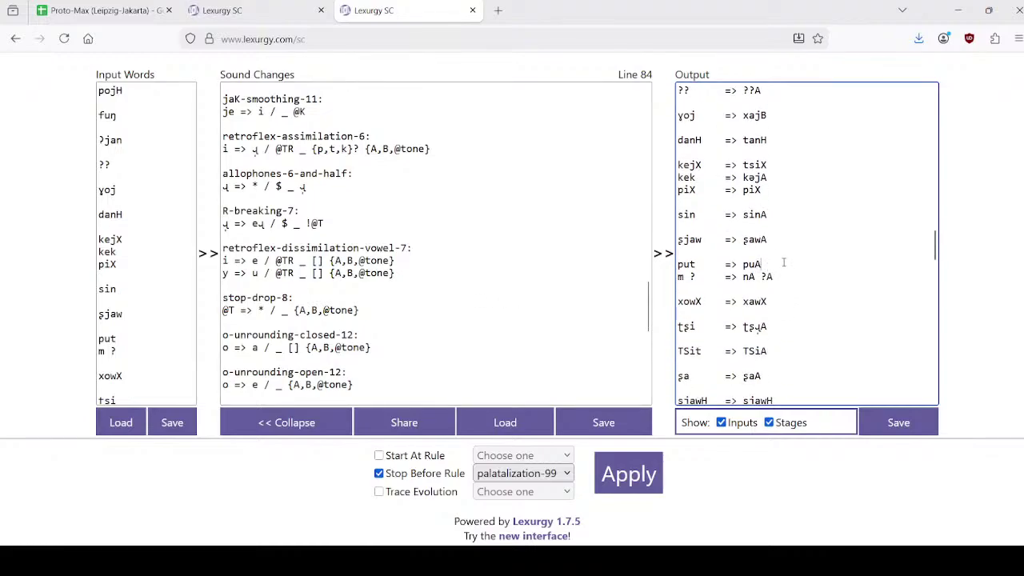
scroll(783, 262, down, 2)
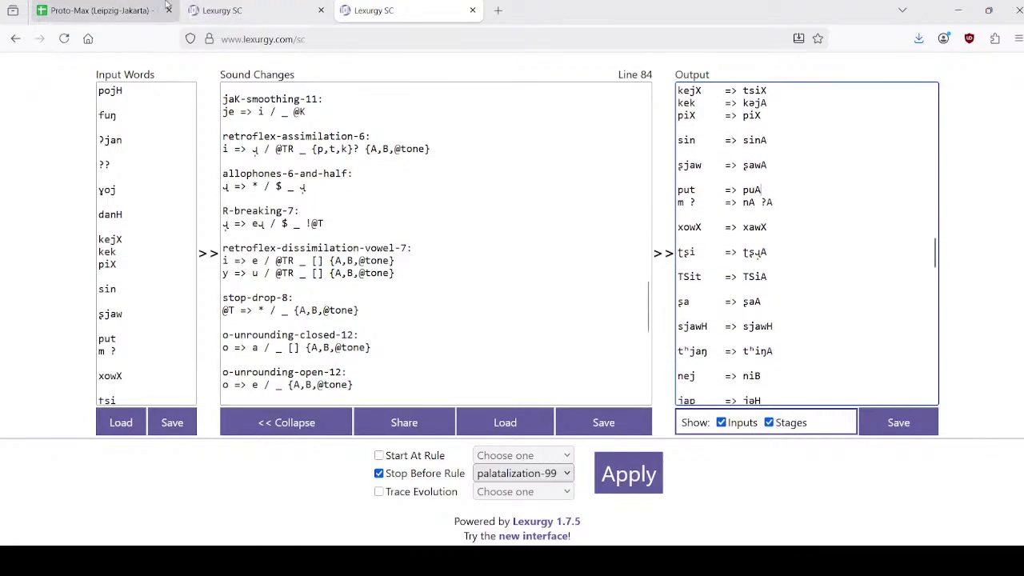
click(87, 1)
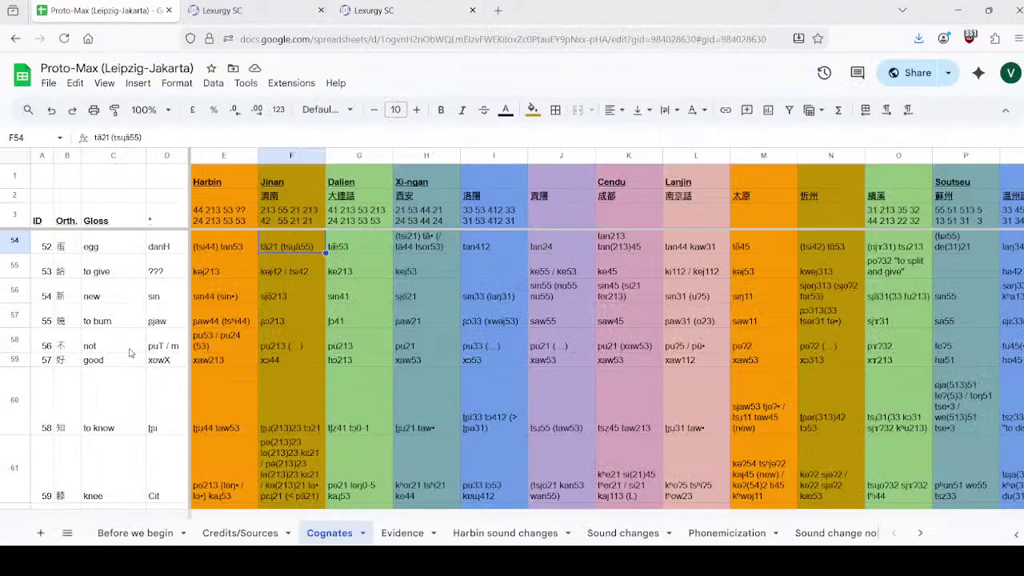
click(210, 361)
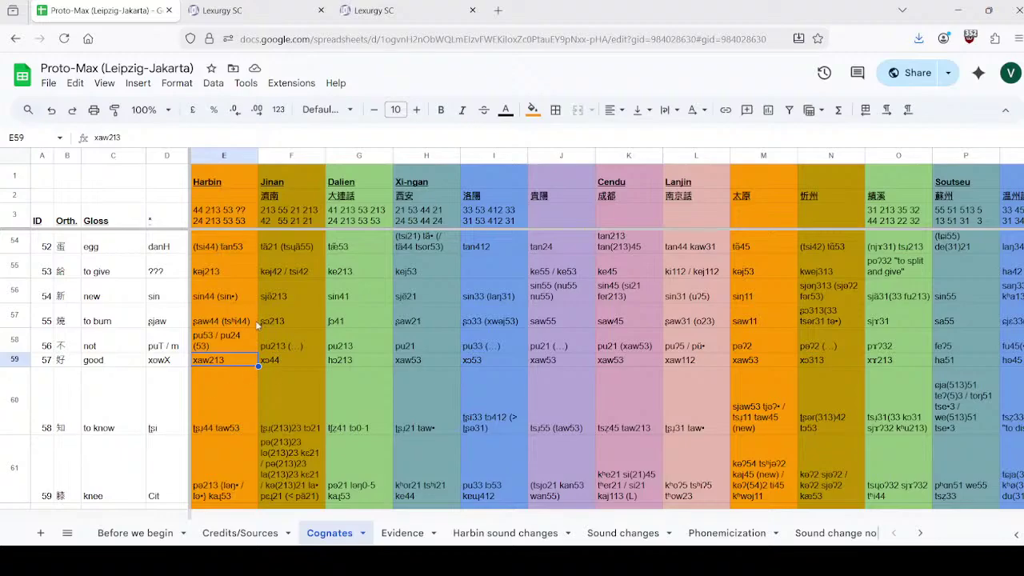
click(100, 361)
click(110, 430)
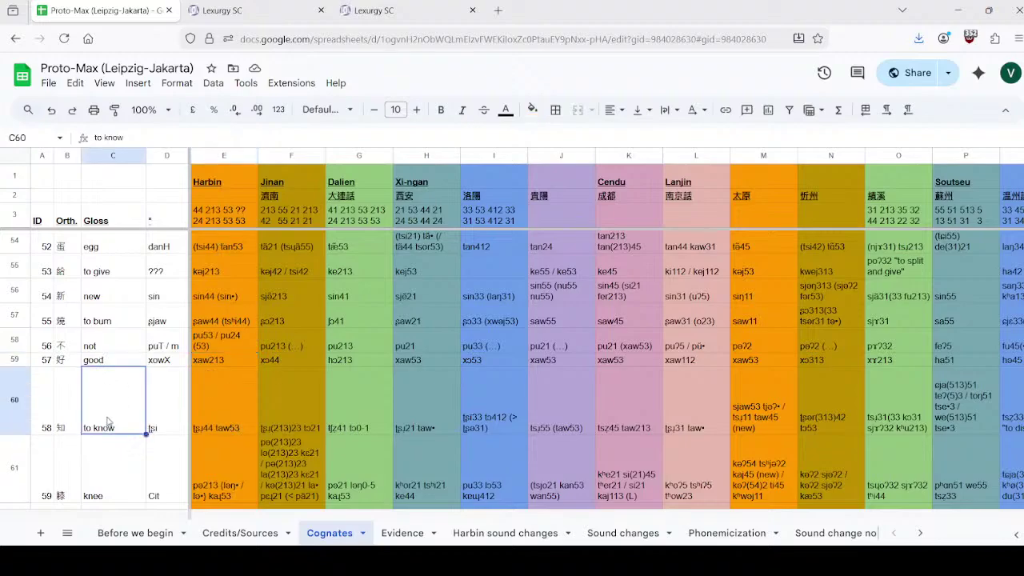
Step: Examine the "knee" row in the Cognates sheet, comparing the proto-form Cit with the Harbin and Jinan reflexes
scroll(152, 328, down, 2)
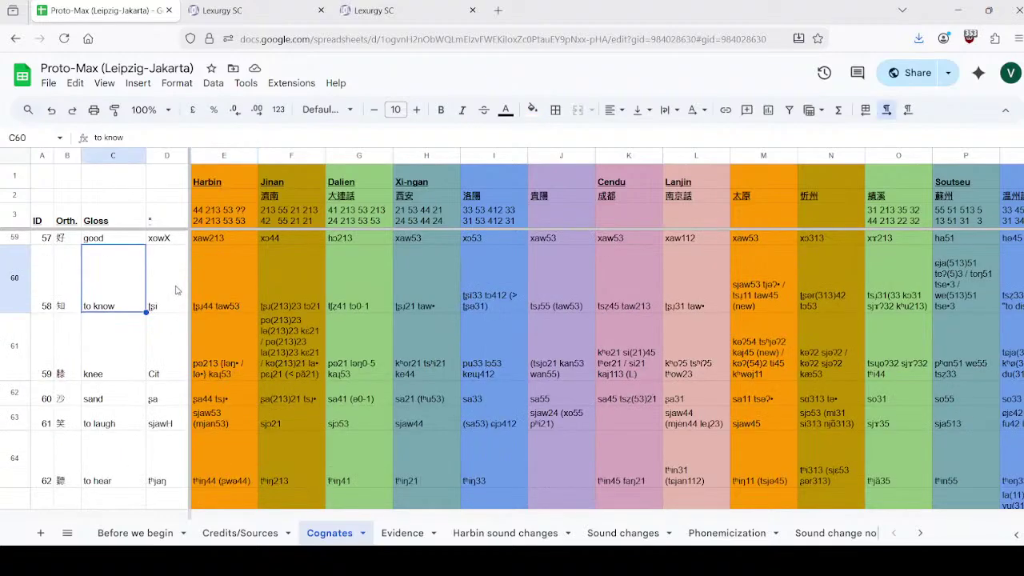
click(427, 9)
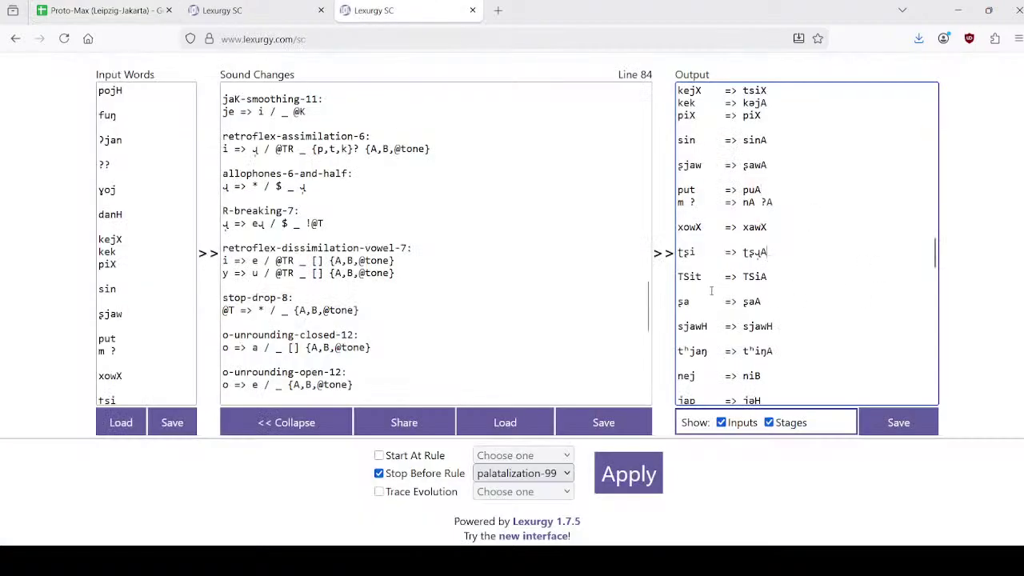
click(234, 5)
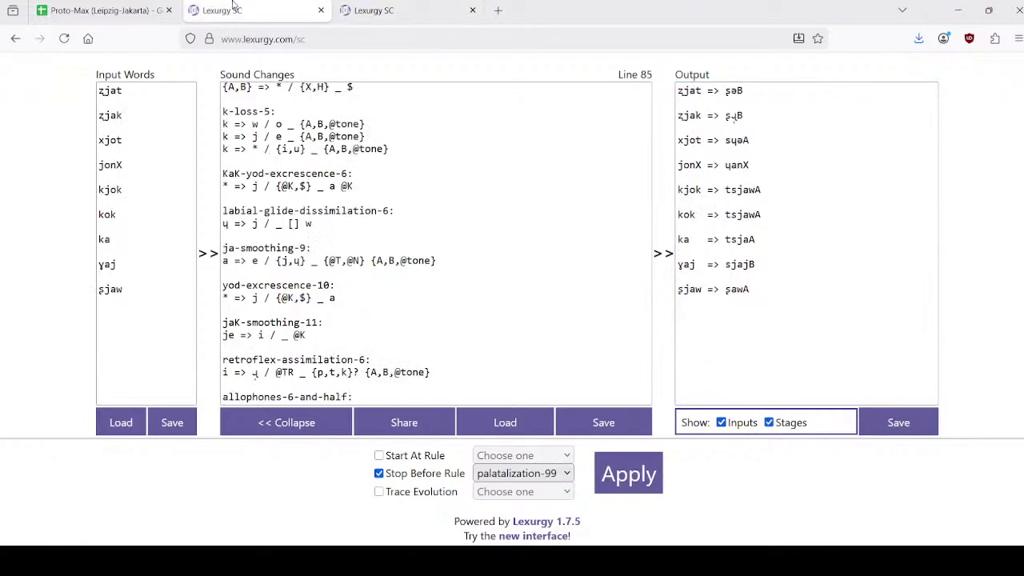
click(99, 8)
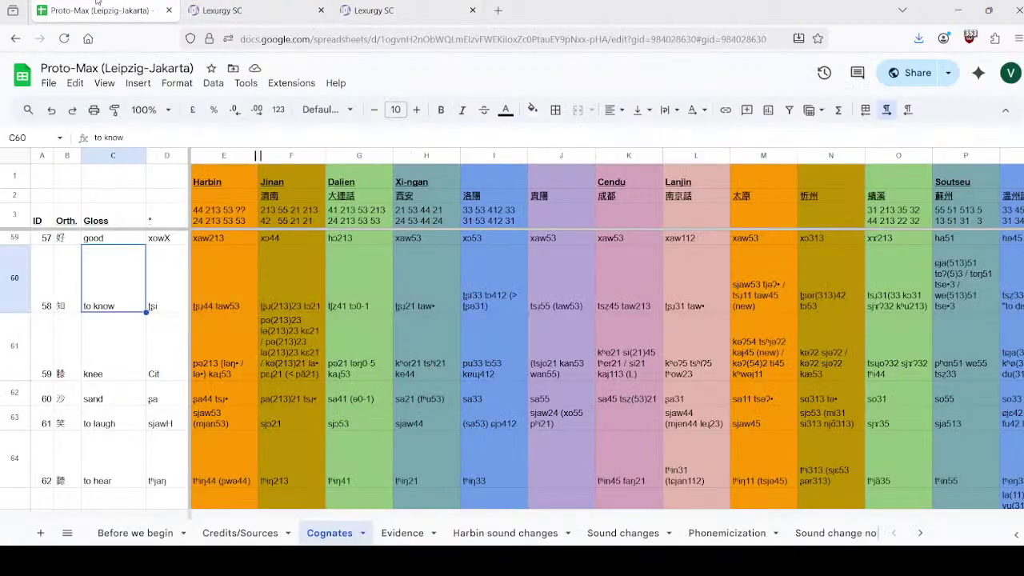
click(130, 373)
click(218, 372)
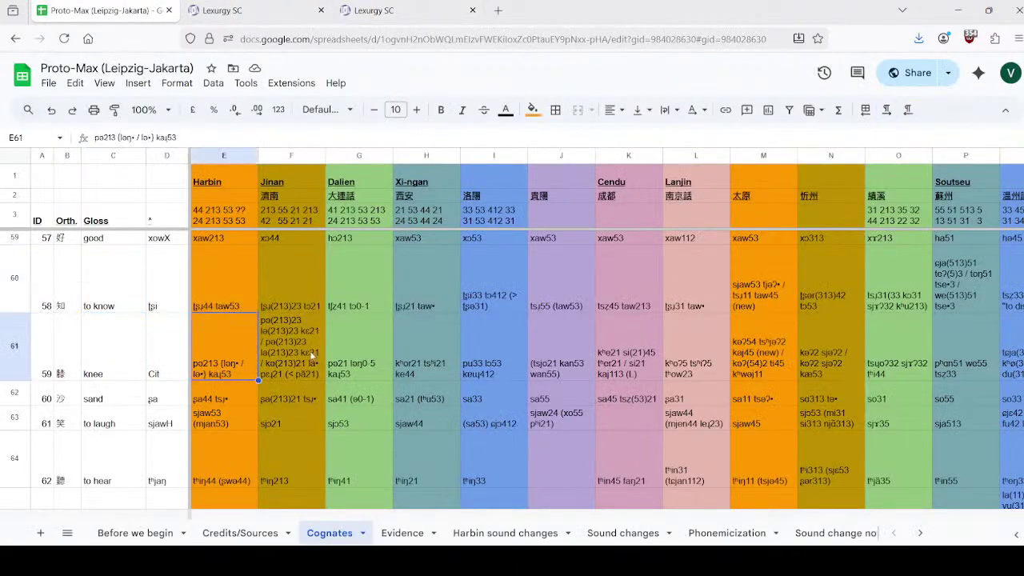
click(103, 358)
click(183, 367)
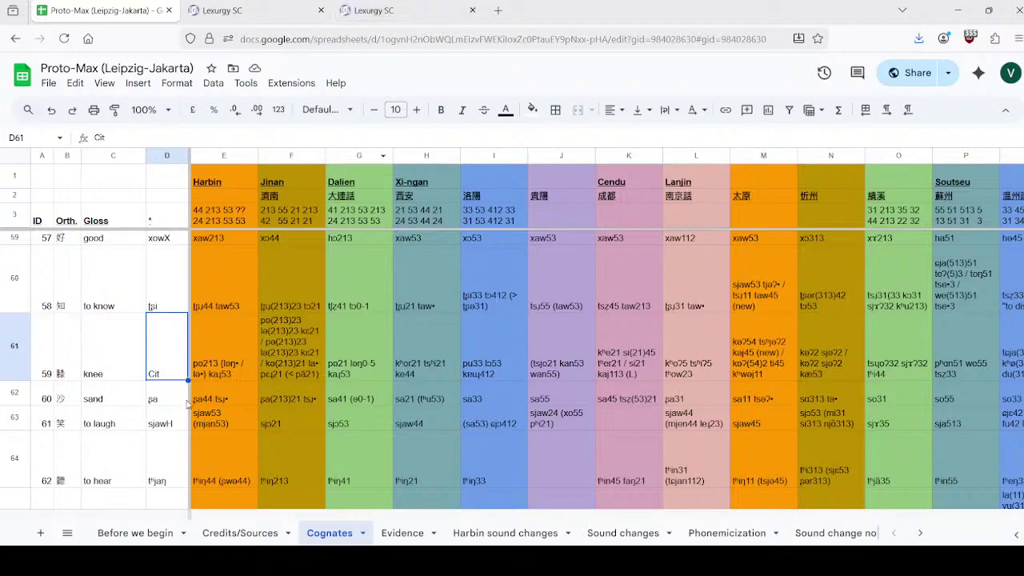
Step: Check the full word list's outputs for TSit and ʂa against the cognate entries for "knee" and "sand"
click(374, 11)
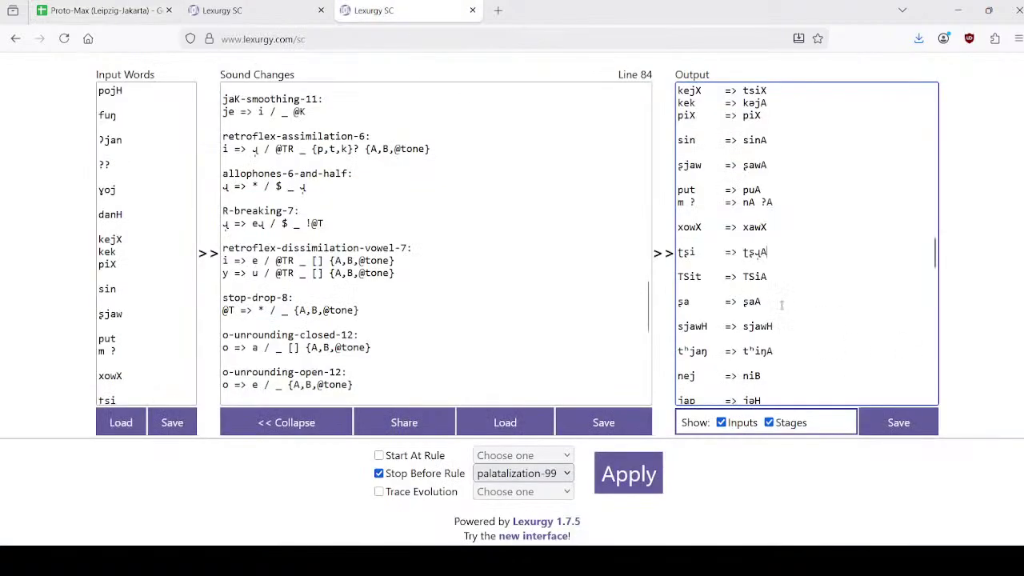
scroll(780, 296, down, 1)
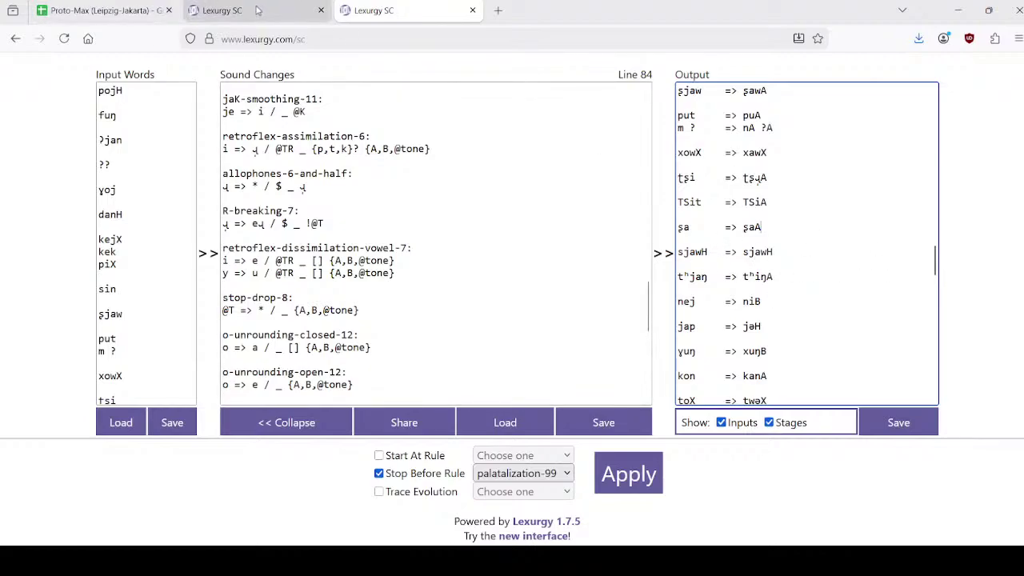
click(104, 10)
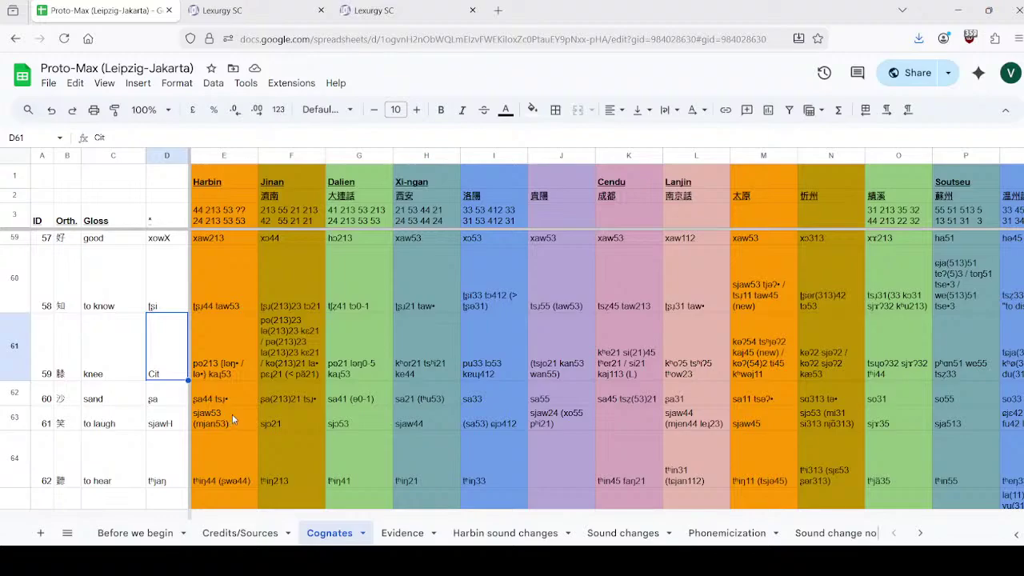
scroll(228, 414, down, 1)
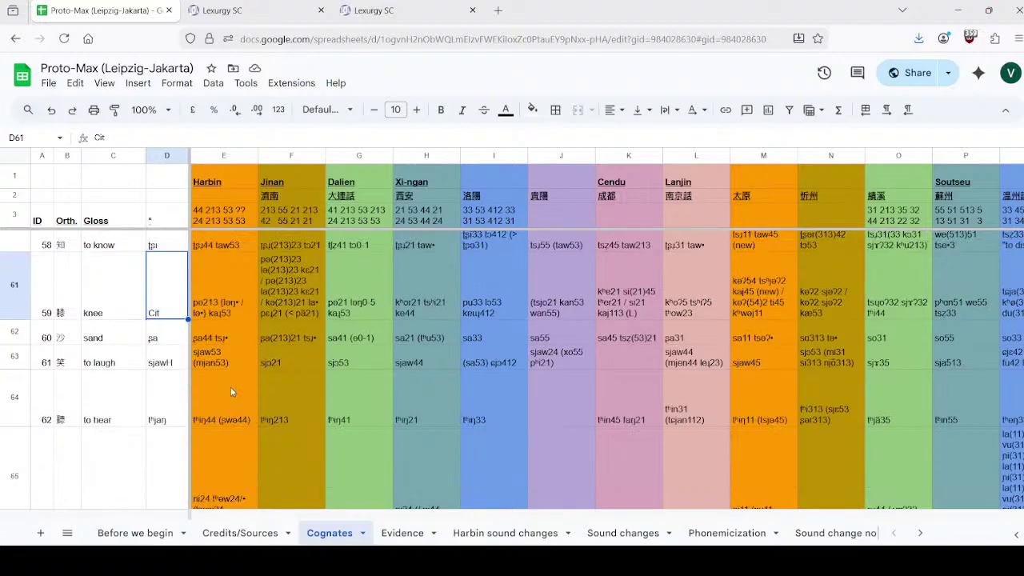
Step: Check the Lexurgy outputs for sjawH and tʰjaŋ against the Harbin entries for "to laugh" and "to hear"
click(396, 12)
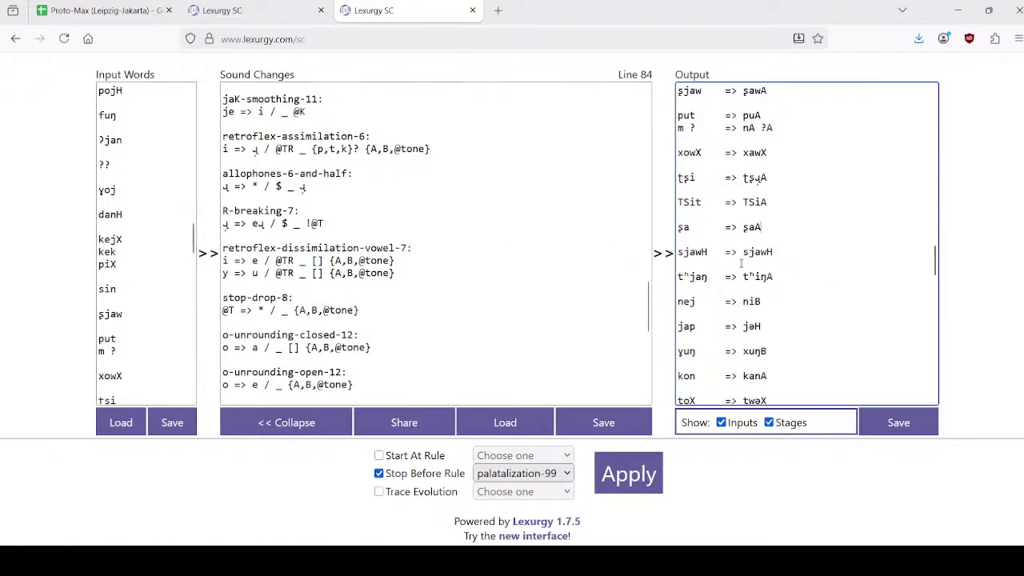
drag(709, 277, 686, 277)
click(116, 5)
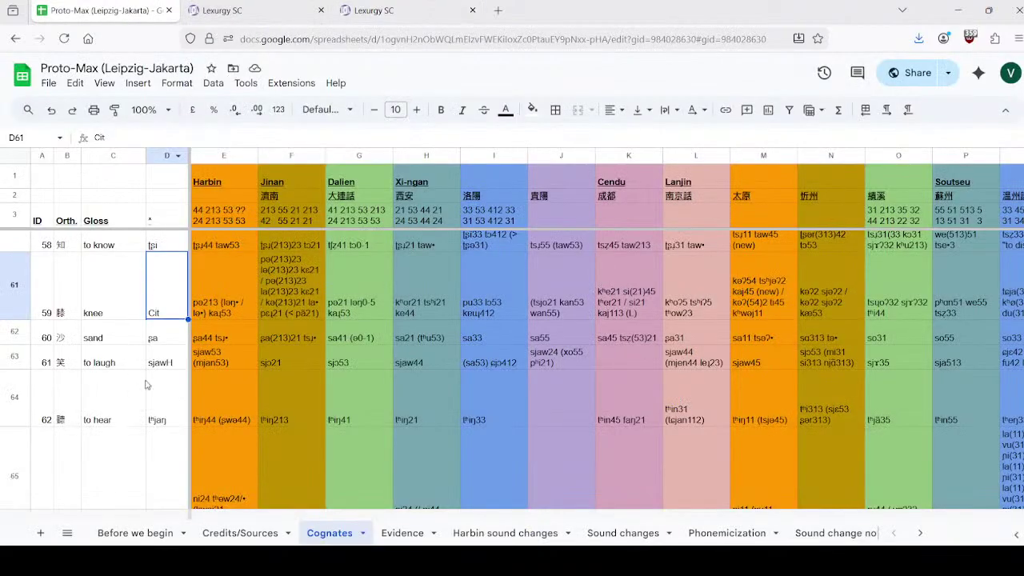
click(166, 412)
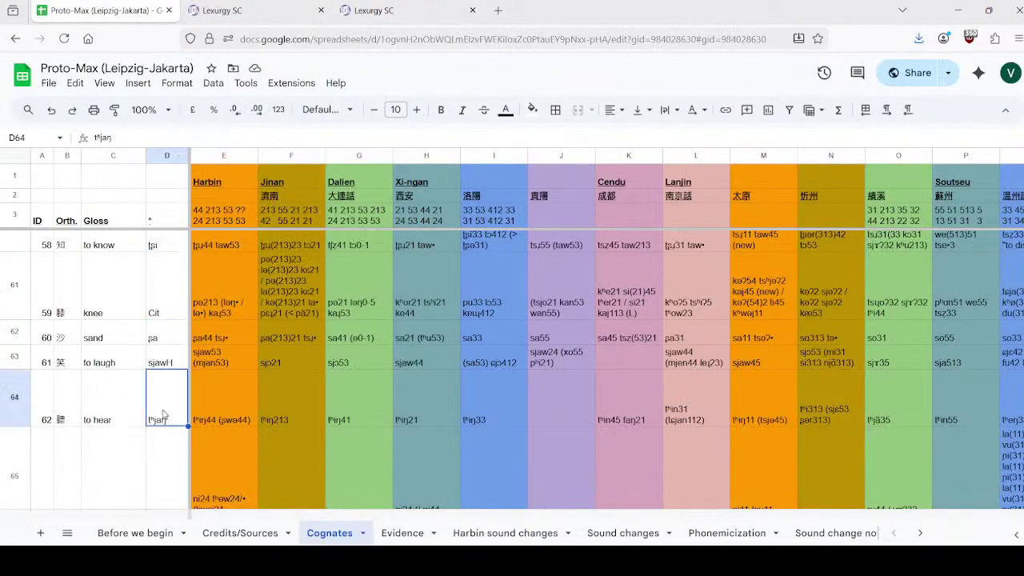
click(231, 406)
Step: Move the full word list's Lexurgy page ahead of the test-word page, beside the spreadsheet
scroll(170, 335, down, 1)
scroll(170, 335, down, 3)
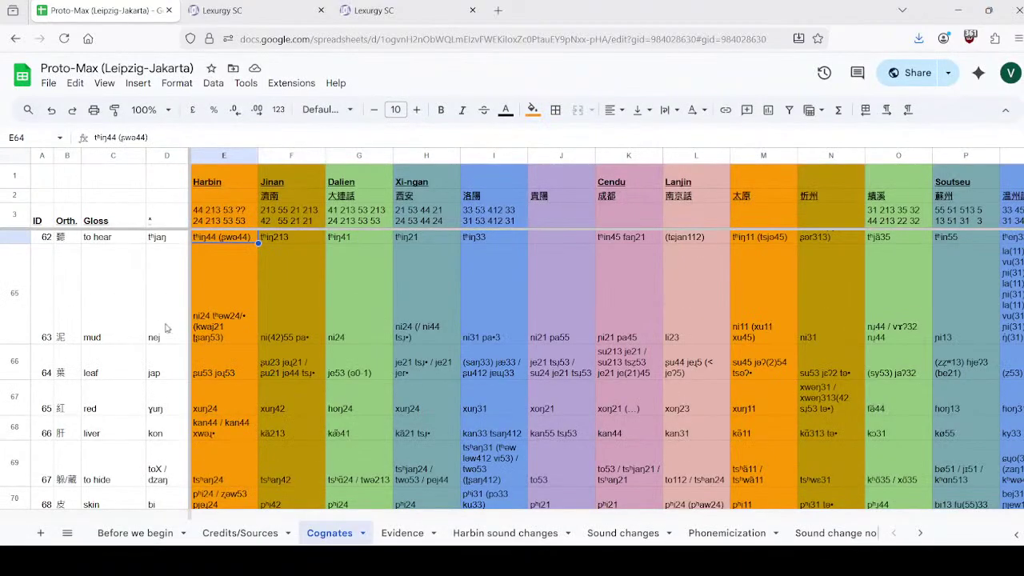
click(264, 9)
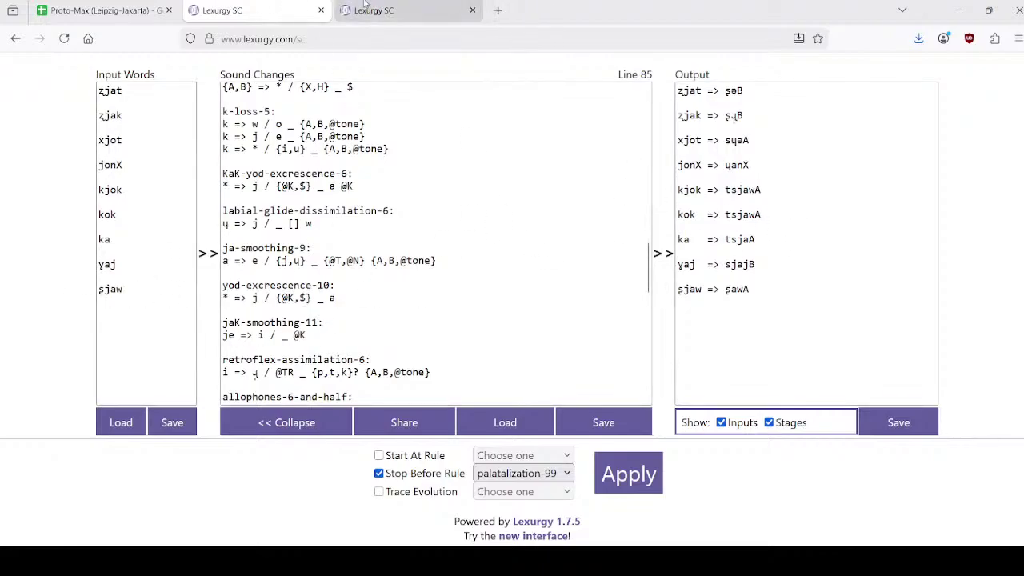
drag(415, 5, 257, 7)
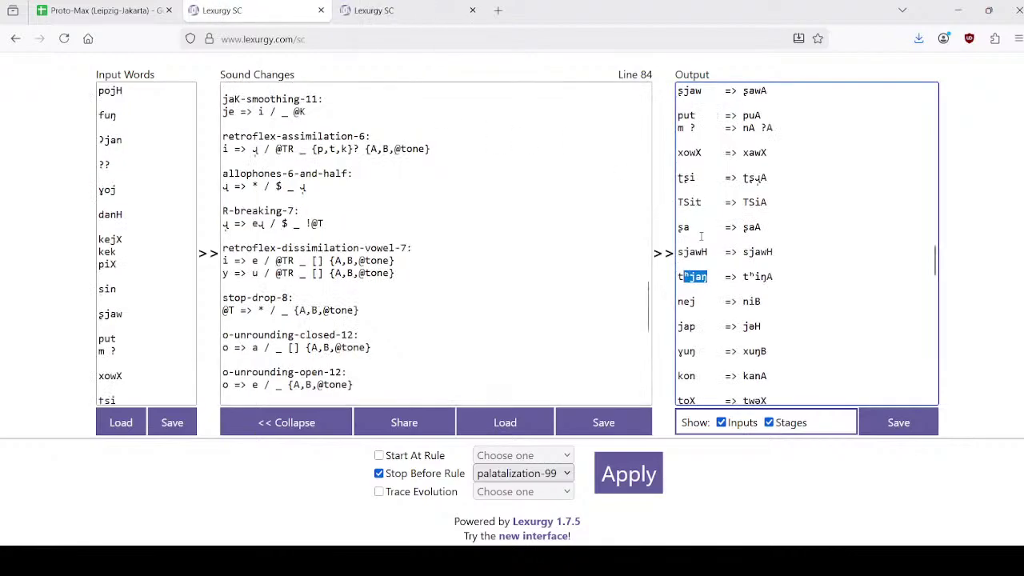
Step: Check the full word list's outputs for nej and jap against the cognate entries for "mud" and "leaf"
scroll(726, 233, down, 1)
click(104, 10)
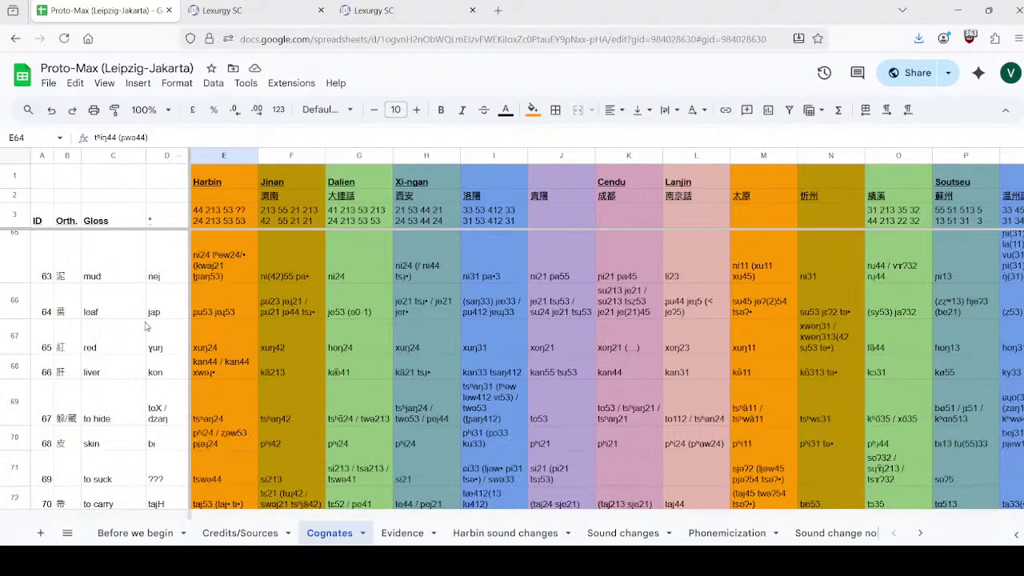
scroll(152, 356, down, 1)
click(140, 312)
click(184, 311)
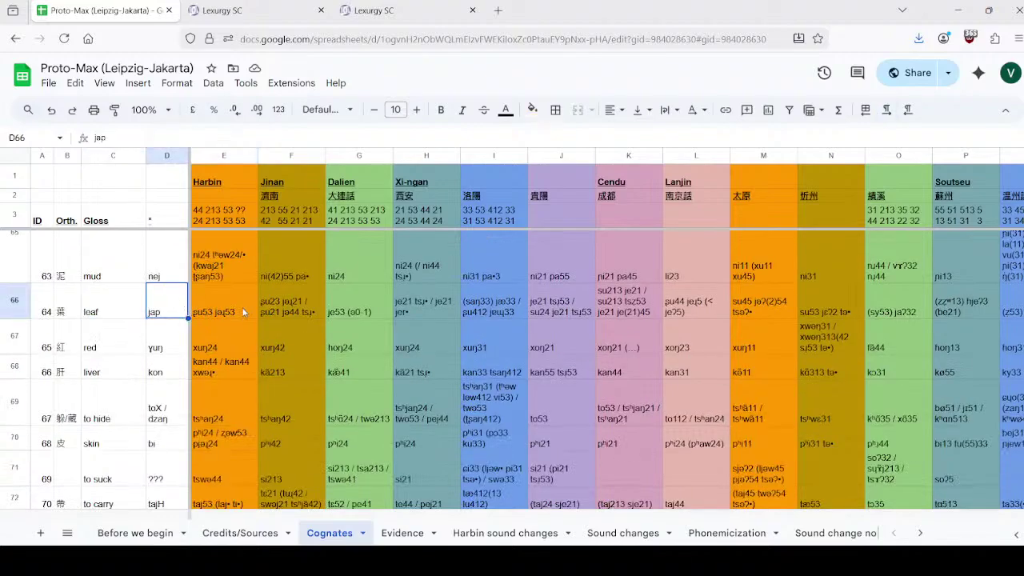
click(260, 10)
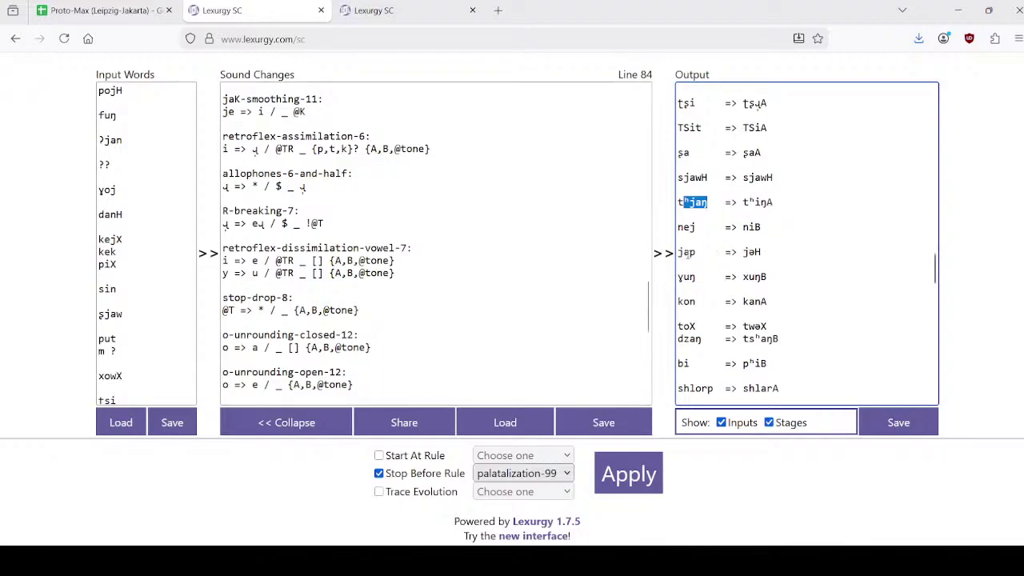
click(119, 3)
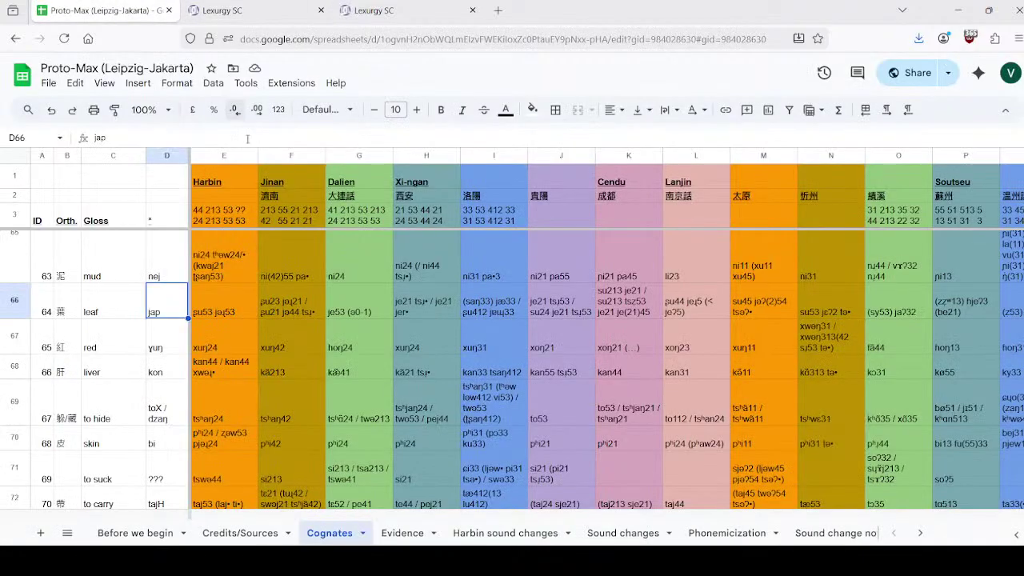
Step: Check the outputs for ɣuŋ and kon against the cognate entries for "red" and "liver"
click(243, 4)
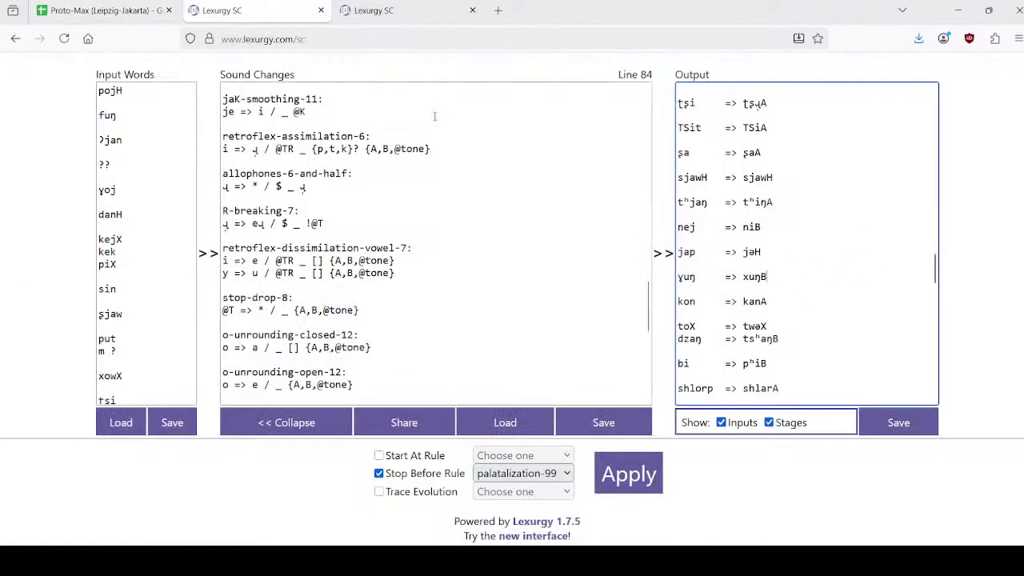
click(92, 4)
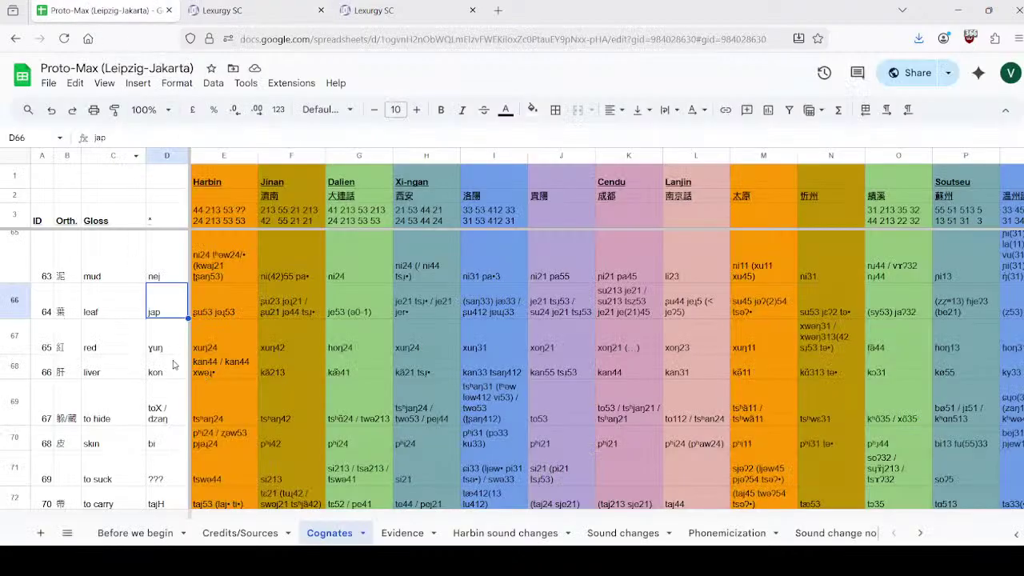
click(99, 374)
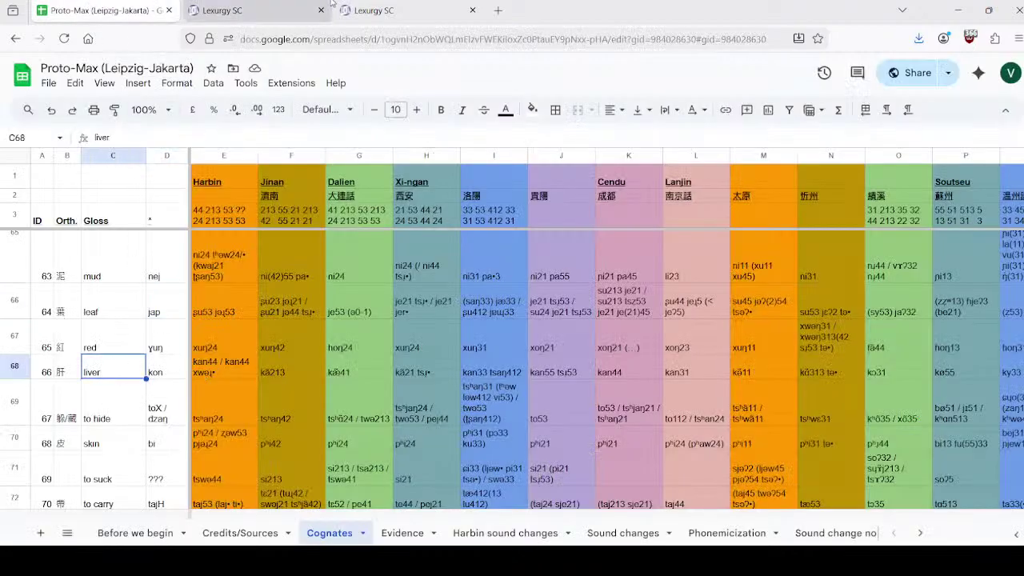
click(260, 4)
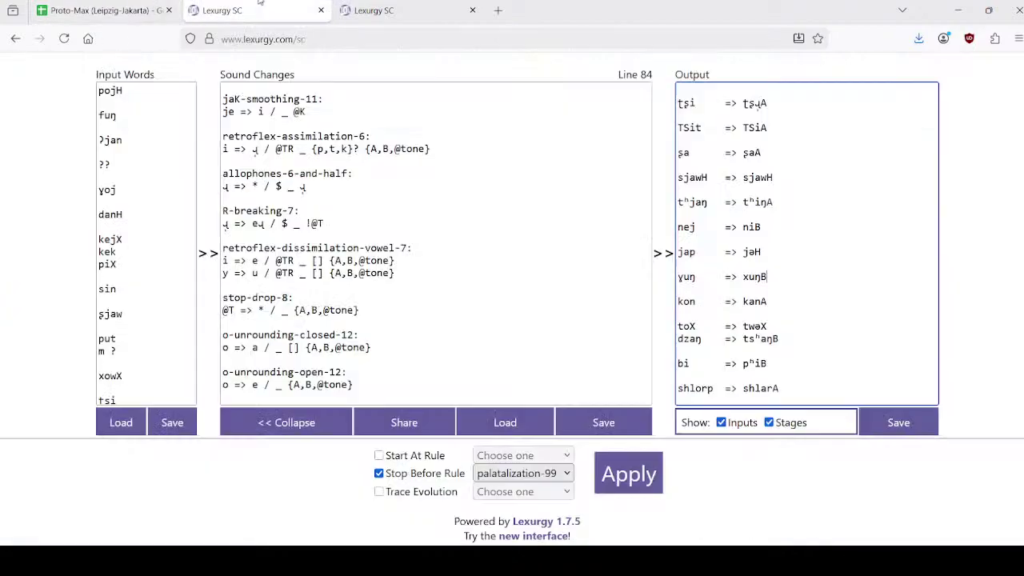
triple_click(775, 301)
click(789, 307)
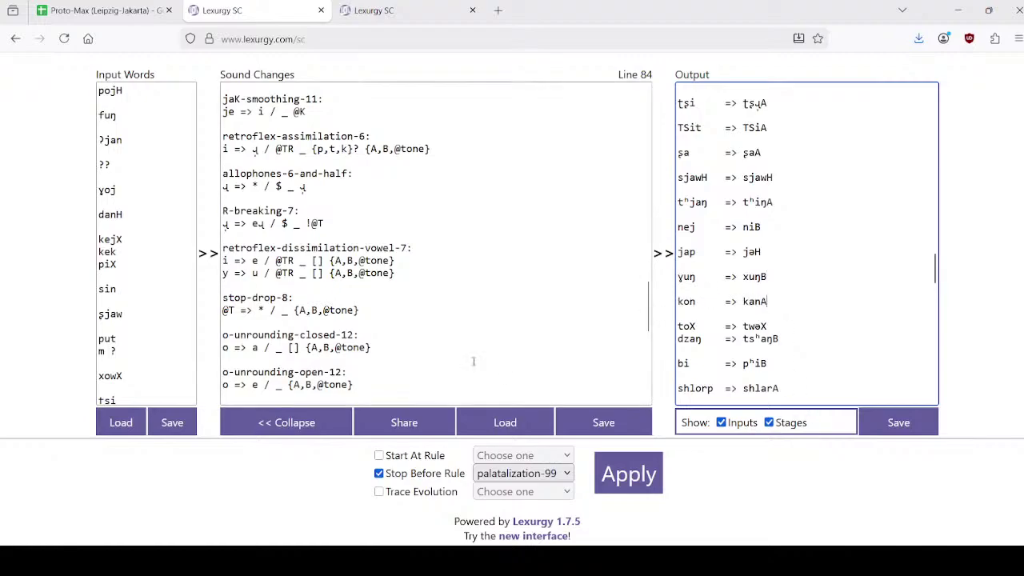
Step: Add kon to the end of the input words on the Lexurgy page holding the short test list
click(374, 10)
click(155, 288)
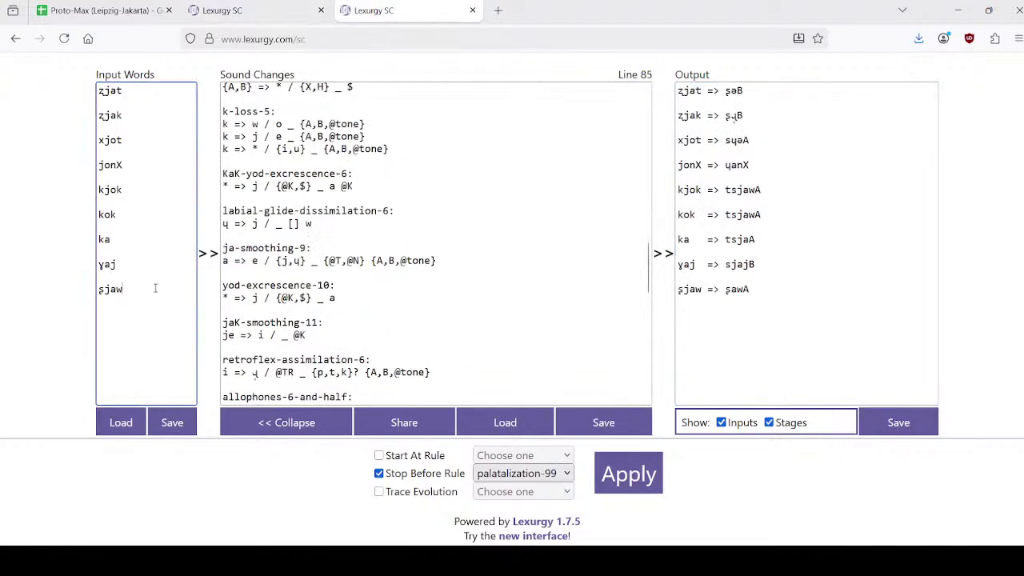
text(kan)
key(BackSpace)
key(BackSpace)
text(on)
Step: Check the full word list's outputs for toX and dzaŋ against the Cognates sheet entry for "to hide"
key(ctrl+shift+Tab)
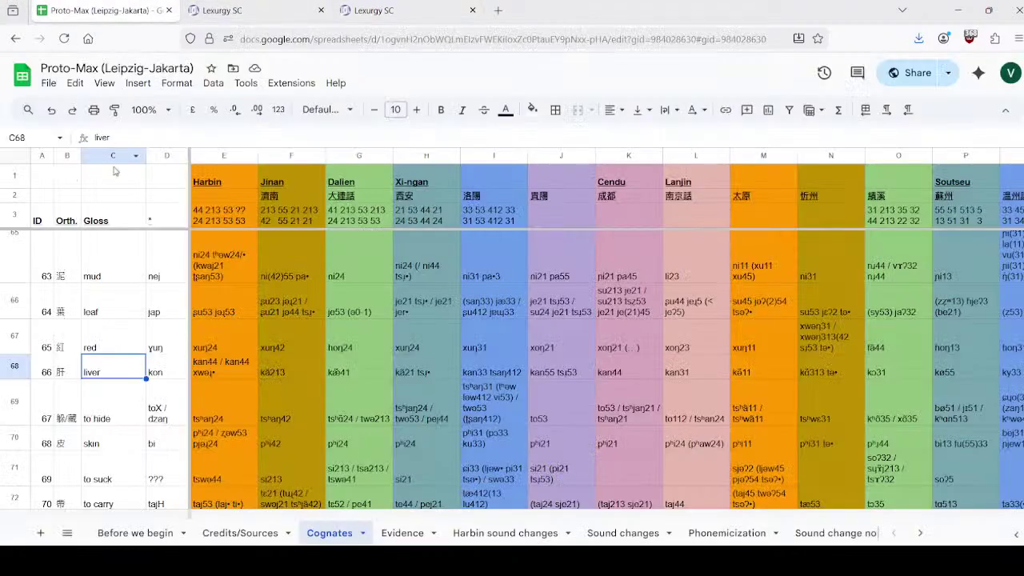
click(96, 11)
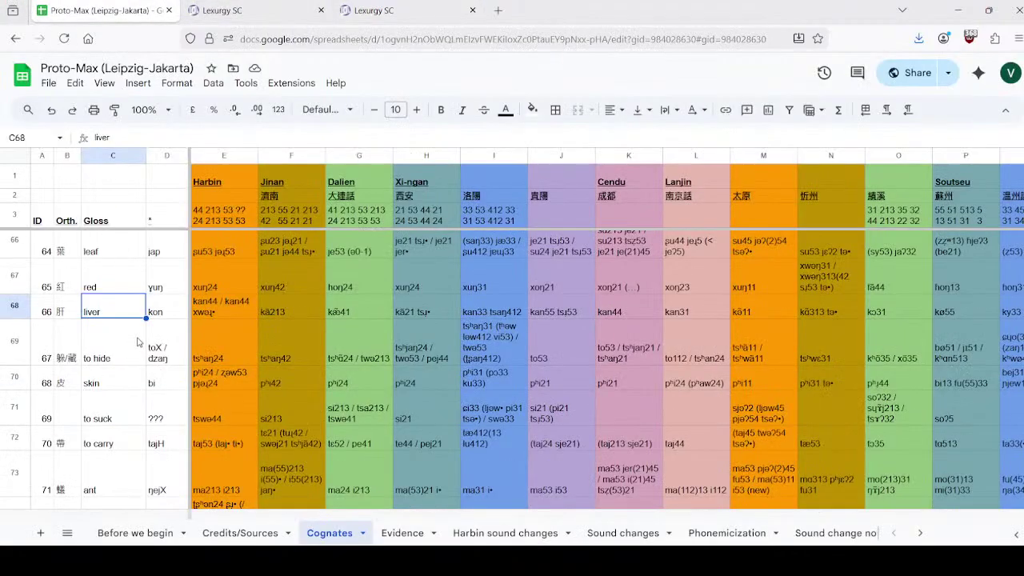
click(163, 351)
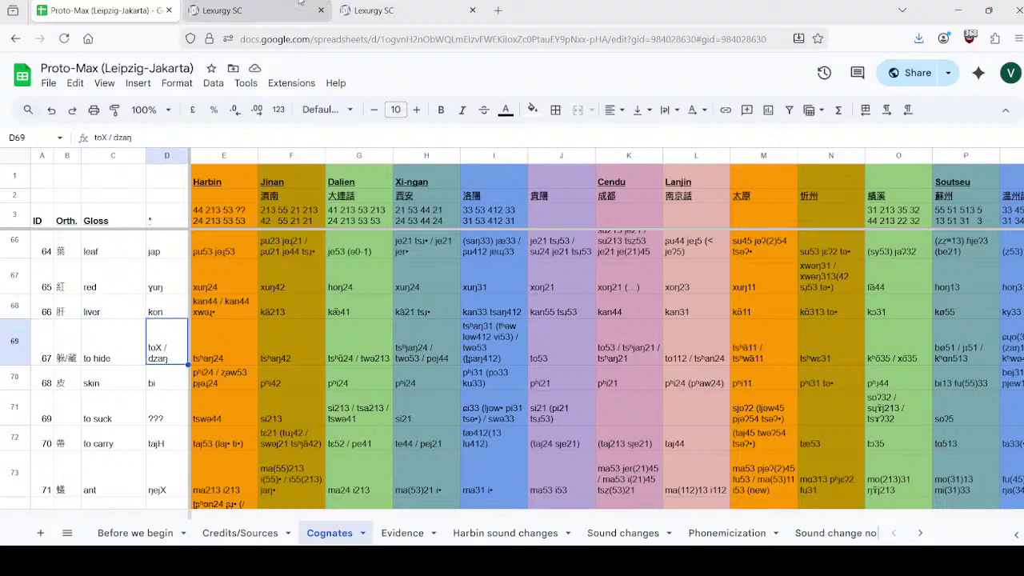
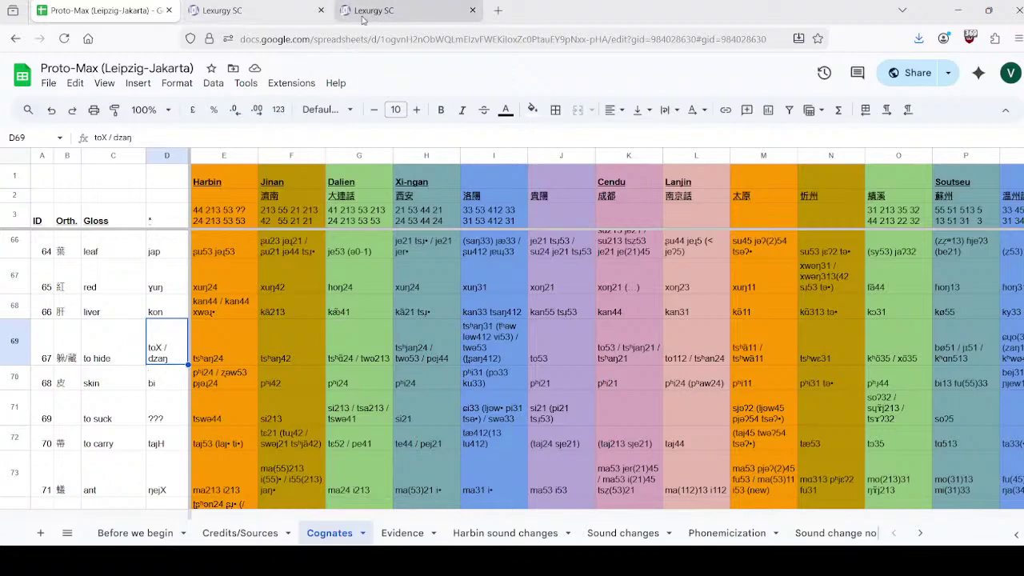
click(280, 8)
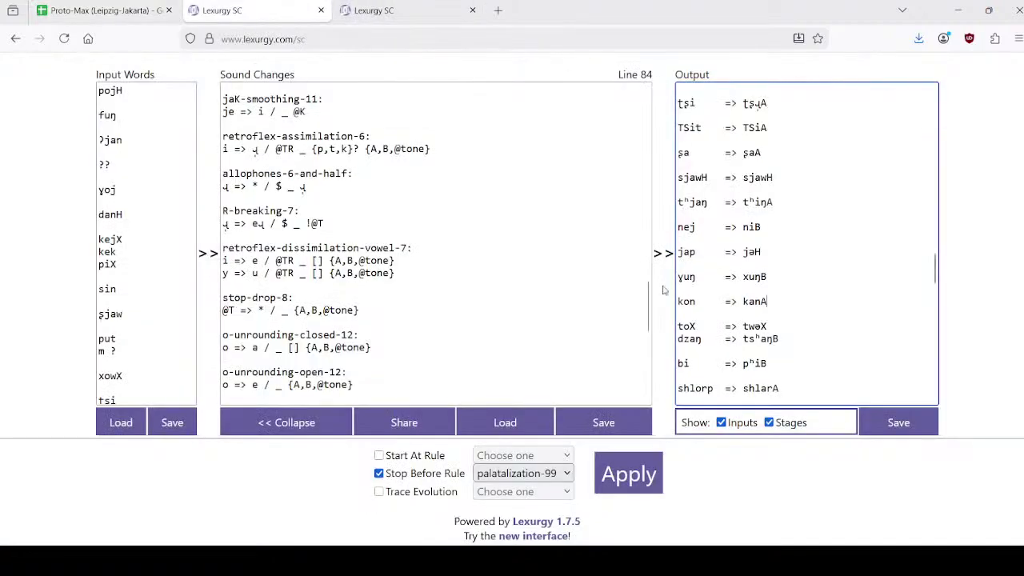
triple_click(797, 339)
scroll(792, 312, down, 5)
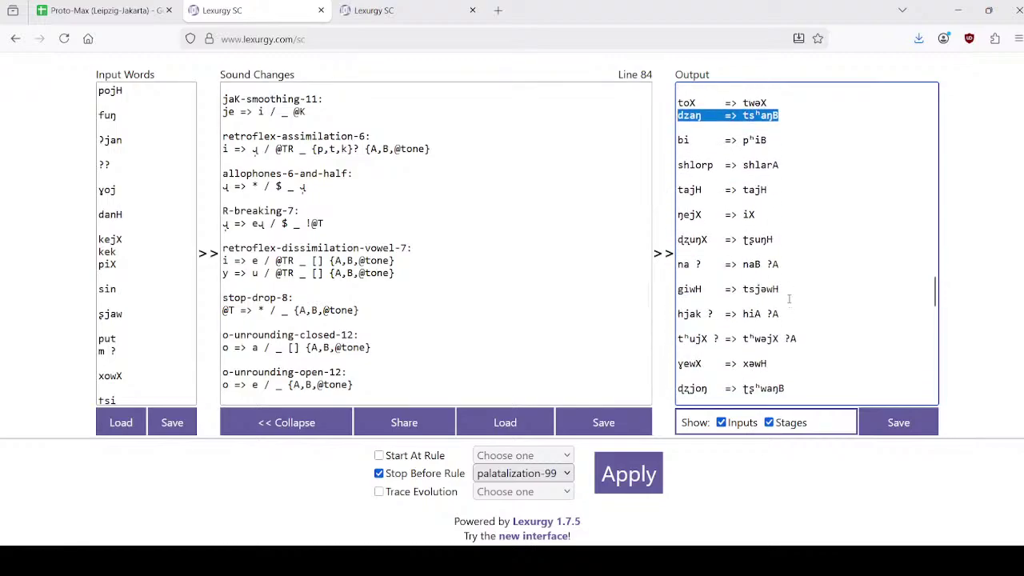
Step: Compare the Lexurgy outputs for "to hide" and "skin" with the Harbin forms in the Cognates sheet
click(104, 9)
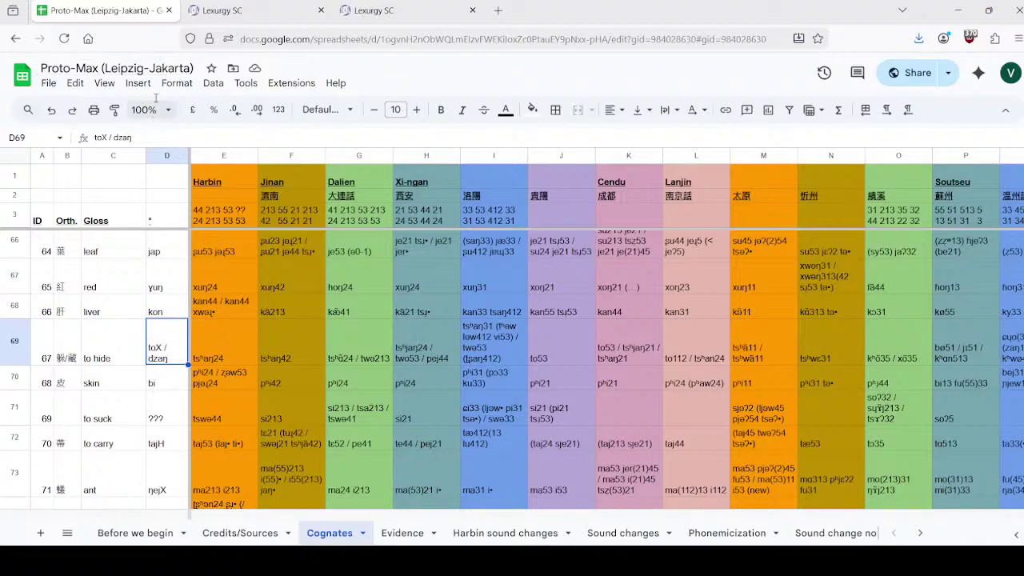
click(238, 4)
click(795, 138)
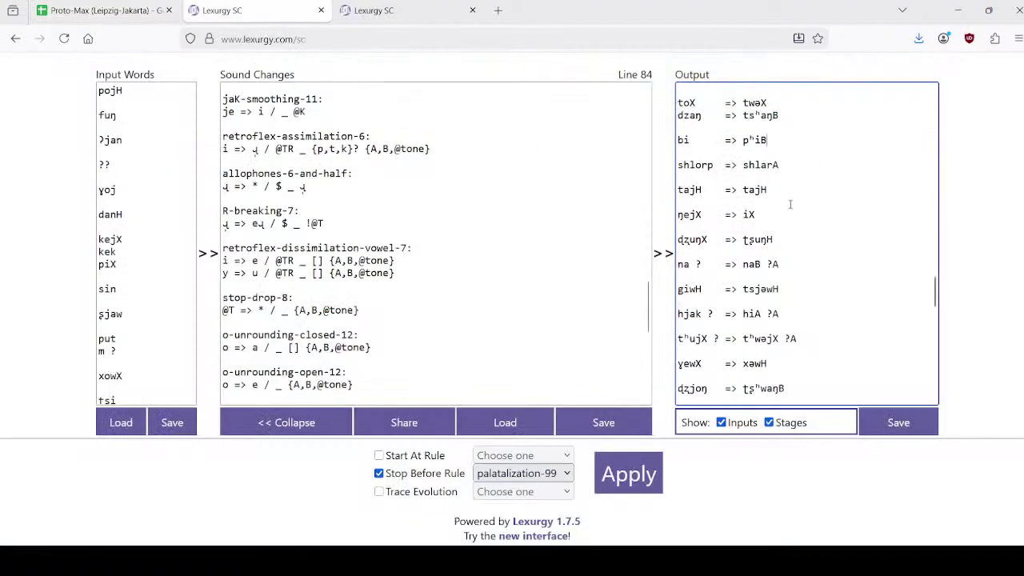
click(104, 11)
scroll(129, 387, down, 2)
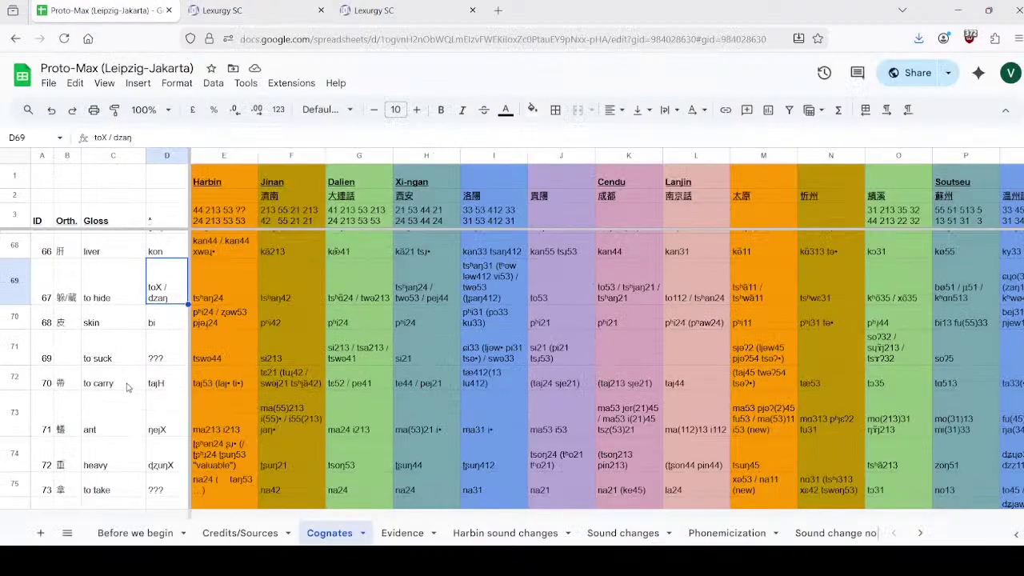
Step: Check the "to suck" row in the Cognates sheet against the placeholder word shlorp in the Lexurgy output
click(156, 358)
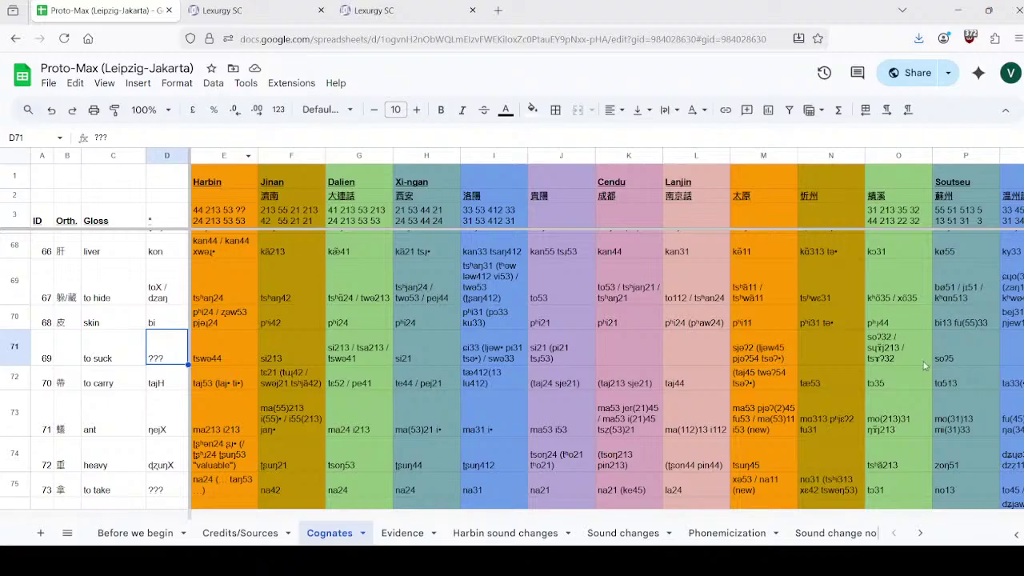
click(223, 10)
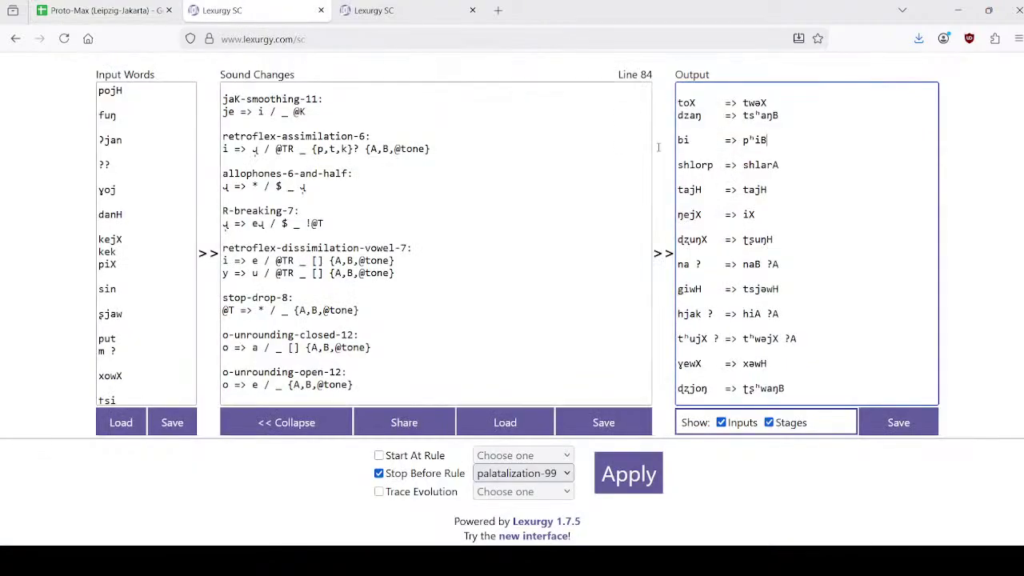
double_click(700, 166)
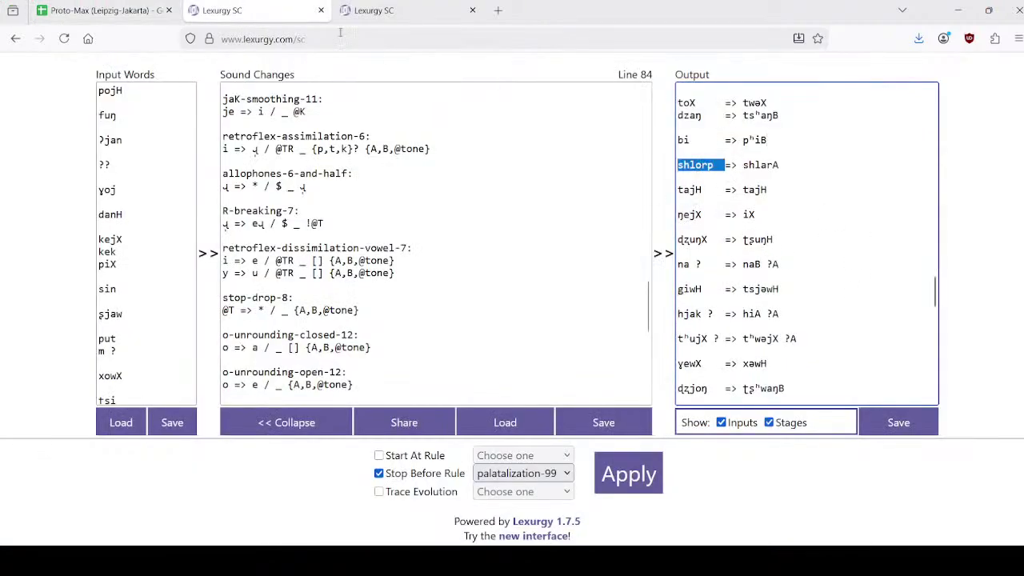
click(763, 163)
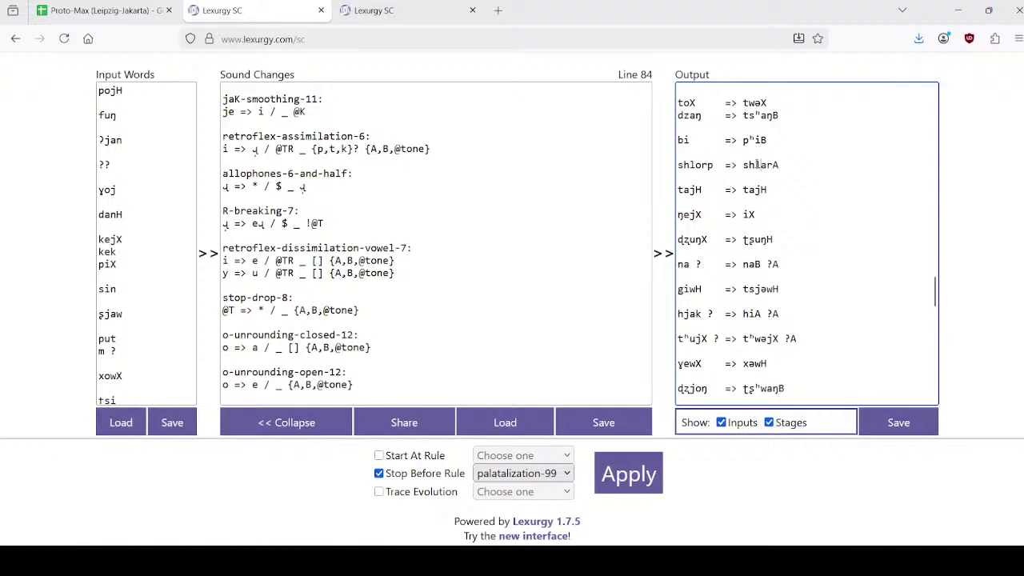
double_click(757, 164)
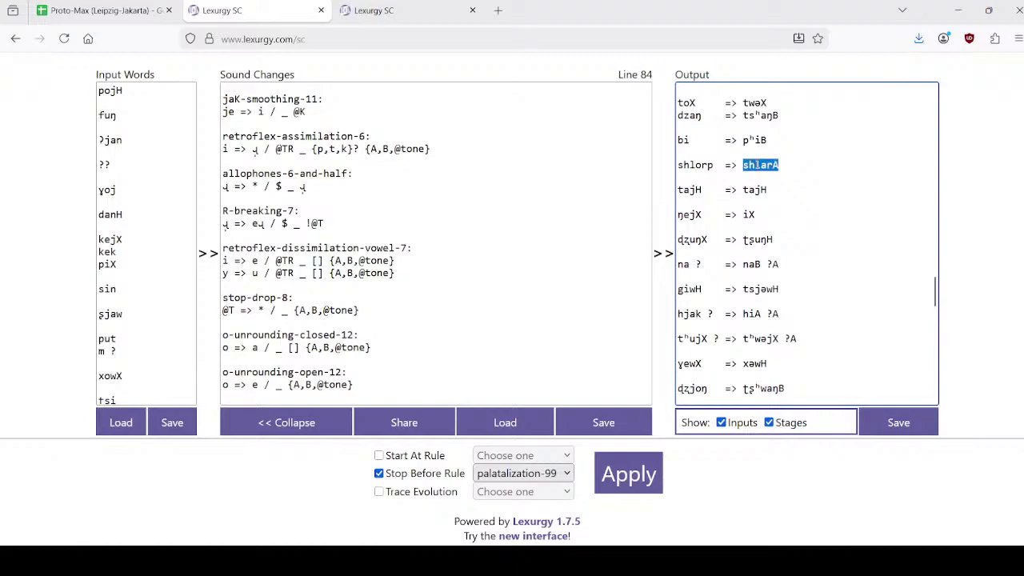
Step: Compare the Harbin form for "to carry" in the Cognates sheet with the Lexurgy output for tajH
click(87, 6)
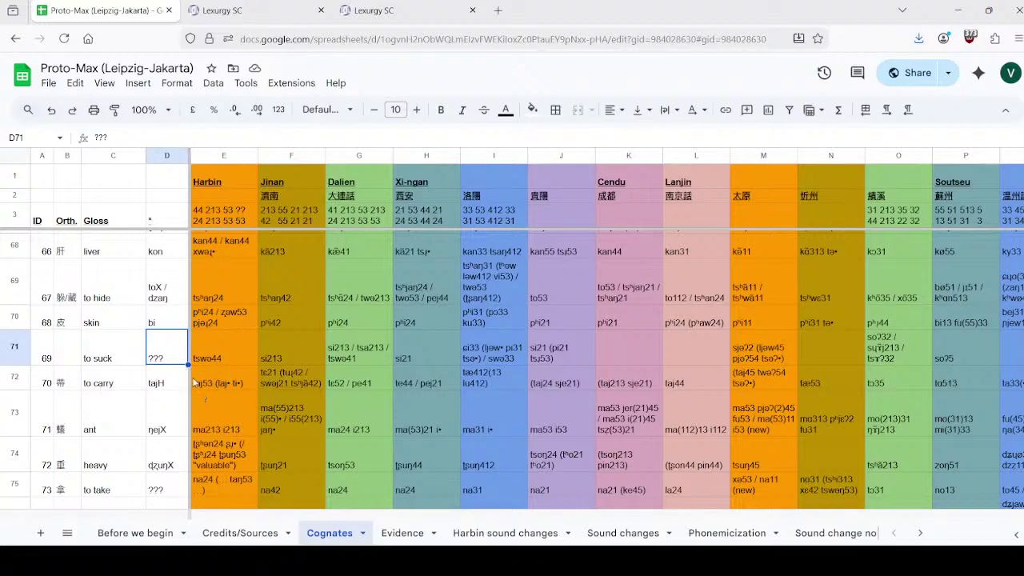
click(245, 9)
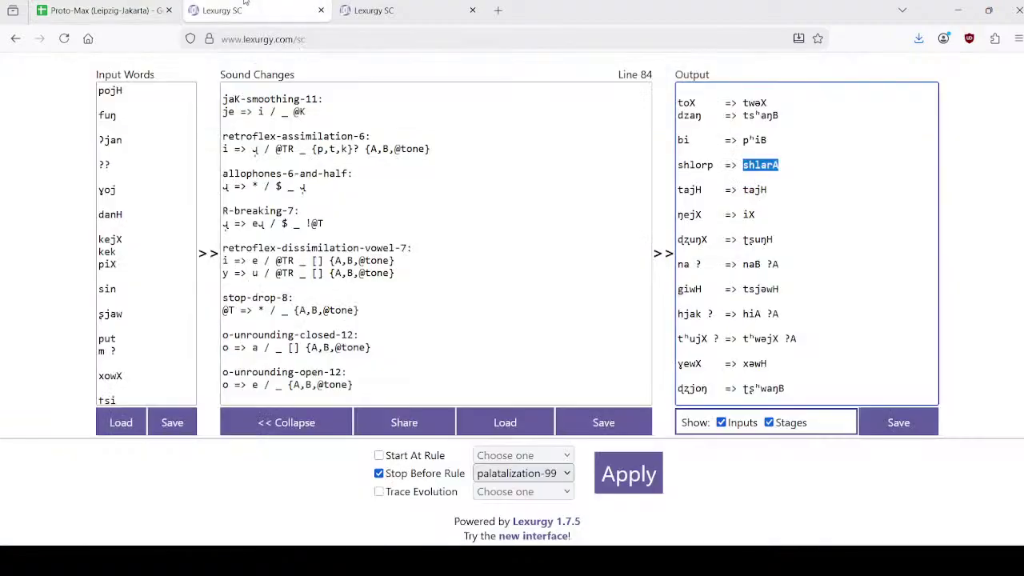
click(749, 197)
click(109, 10)
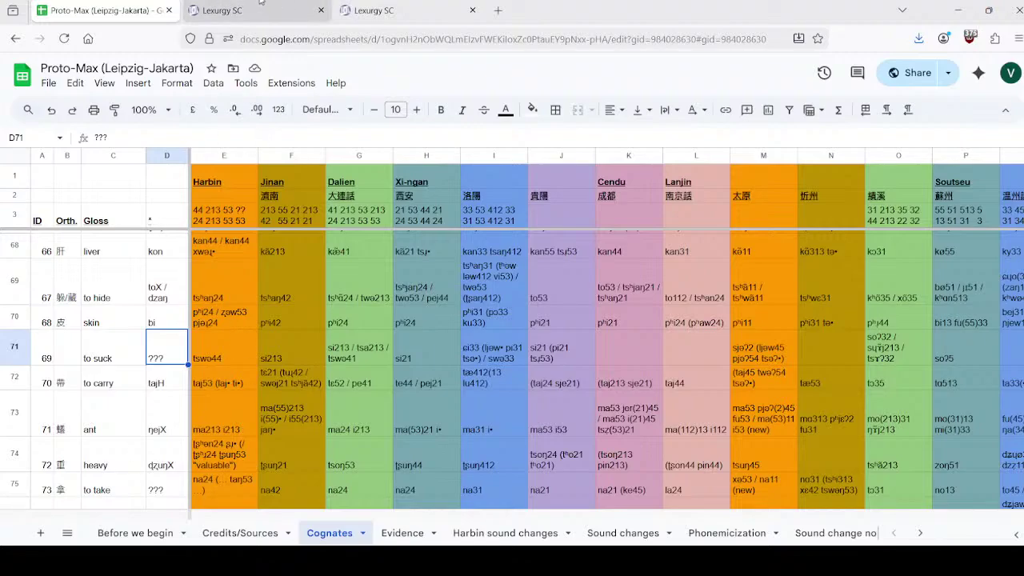
click(260, 4)
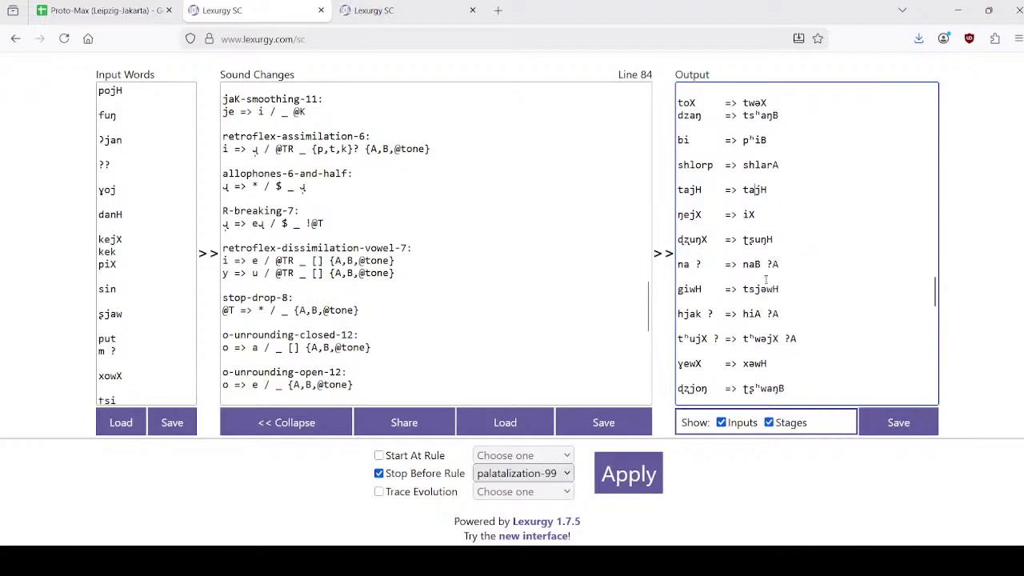
Step: Compare the Harbin form for "ant" in the Cognates sheet with the Lexurgy output for ŋejX
click(128, 6)
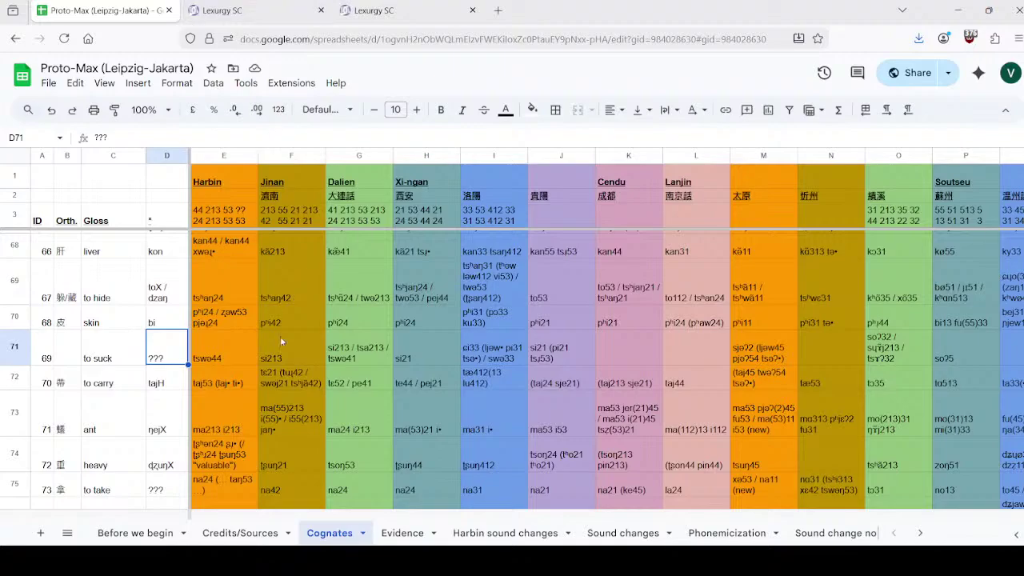
click(228, 420)
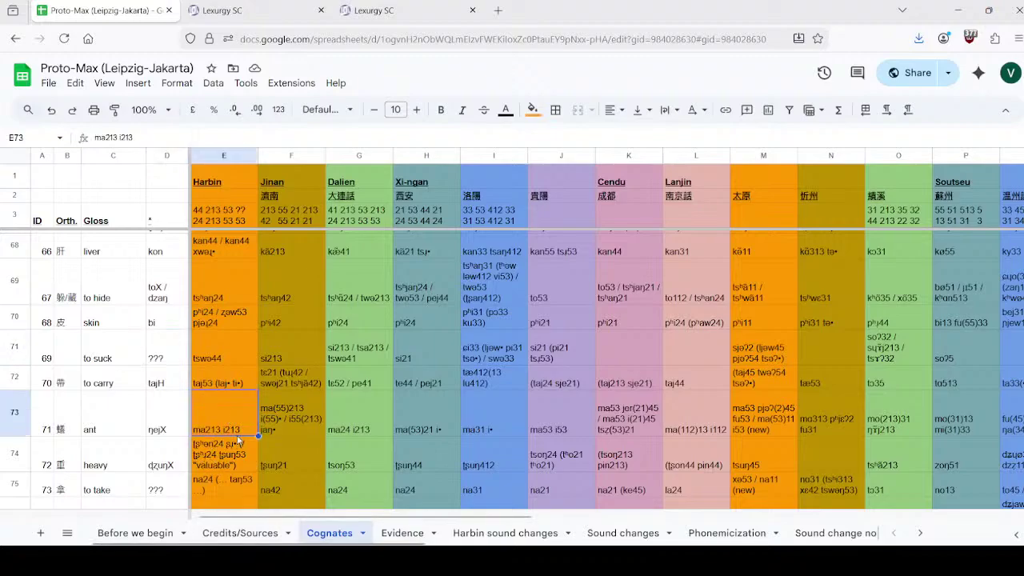
click(256, 11)
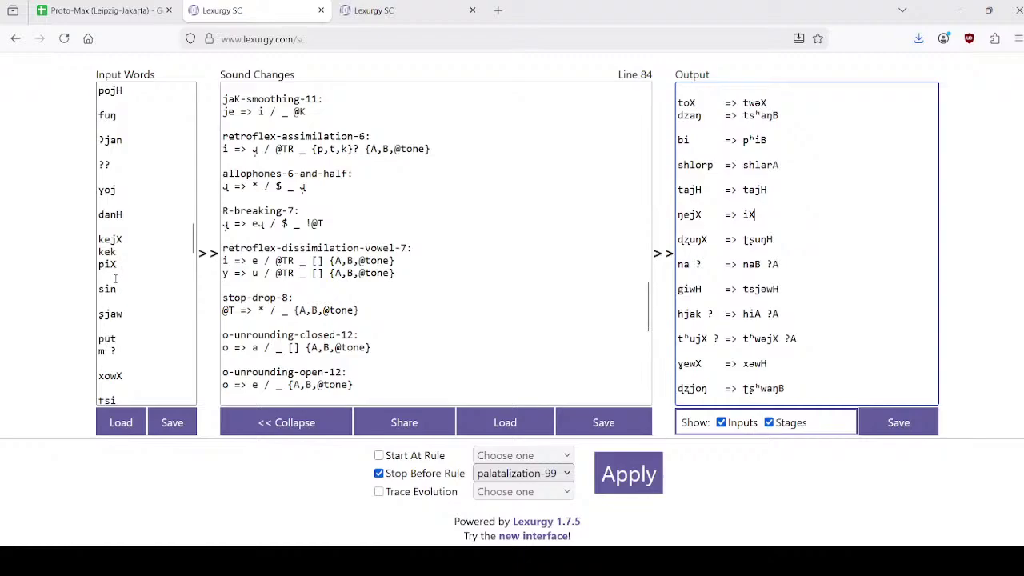
key(ctrl+Page_Up)
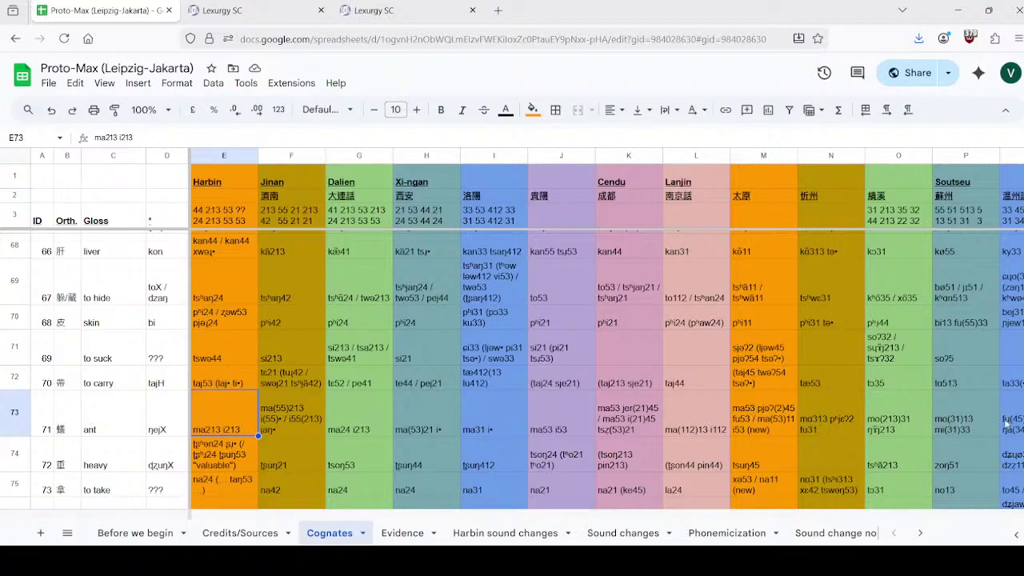
Step: In Lexurgy, insert maX before ŋejX in the input words and reapply the sound changes
click(226, 16)
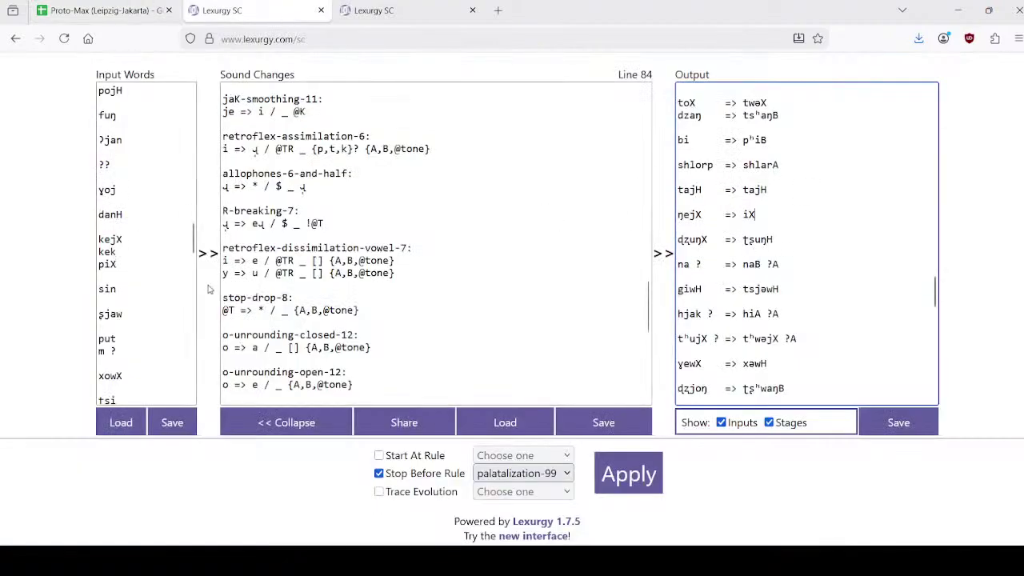
scroll(141, 293, down, 10)
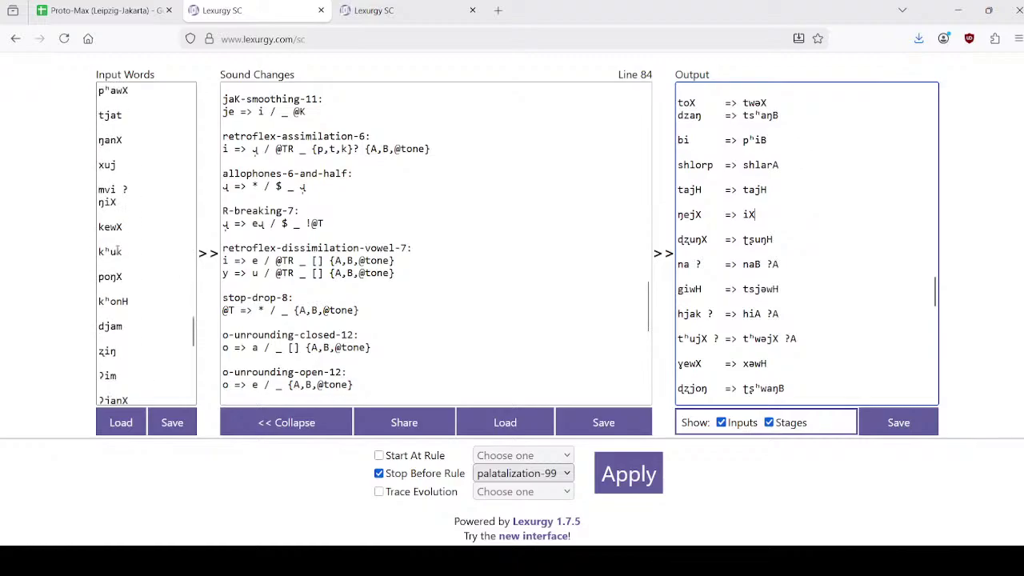
scroll(117, 252, up, 3)
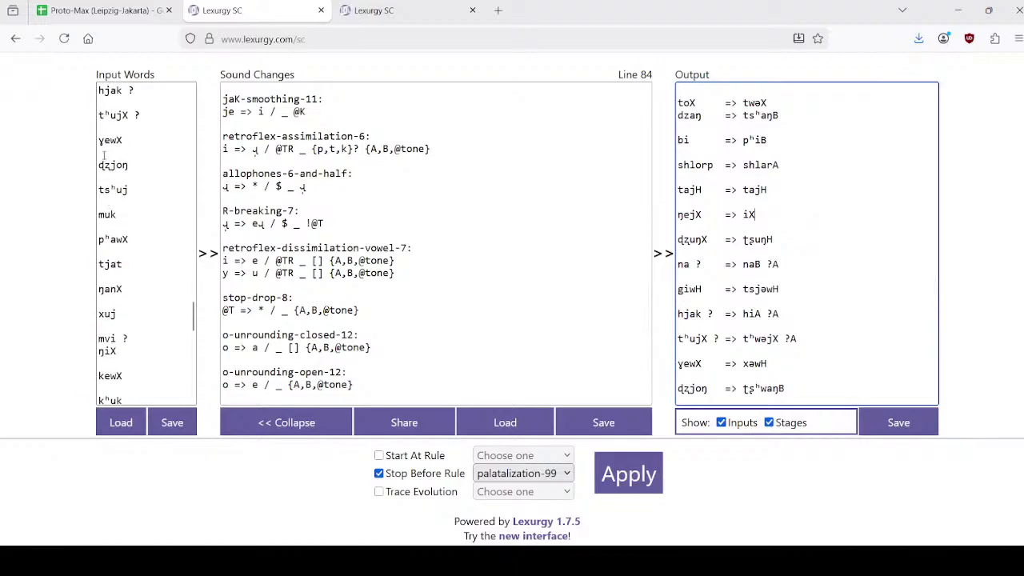
scroll(104, 156, up, 2)
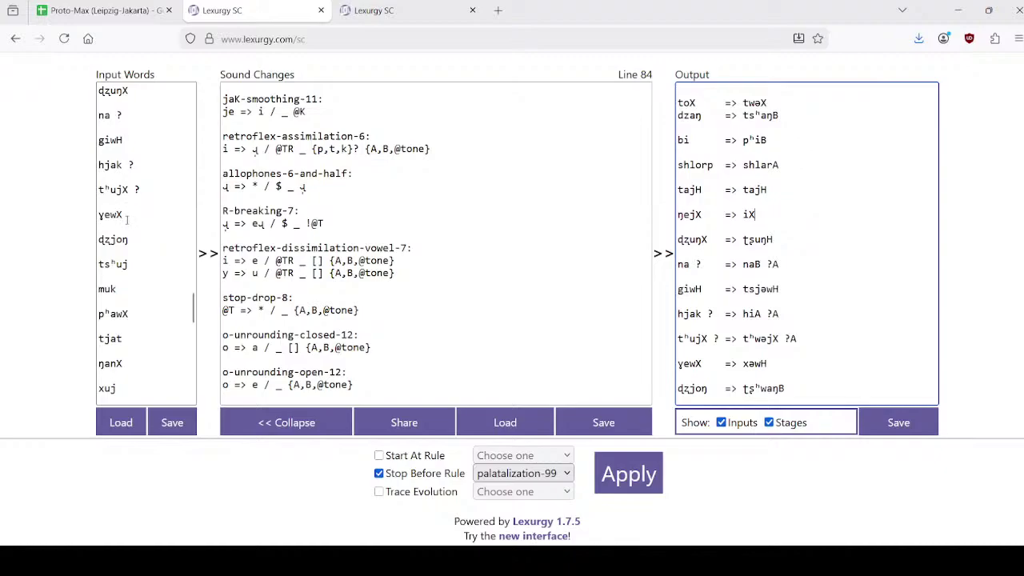
scroll(126, 219, up, 4)
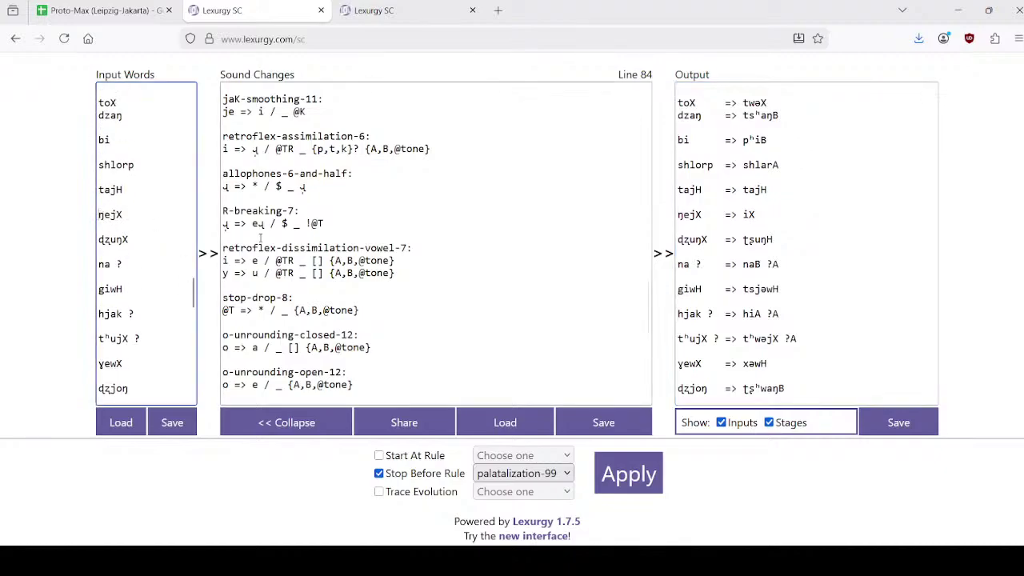
text(maX)
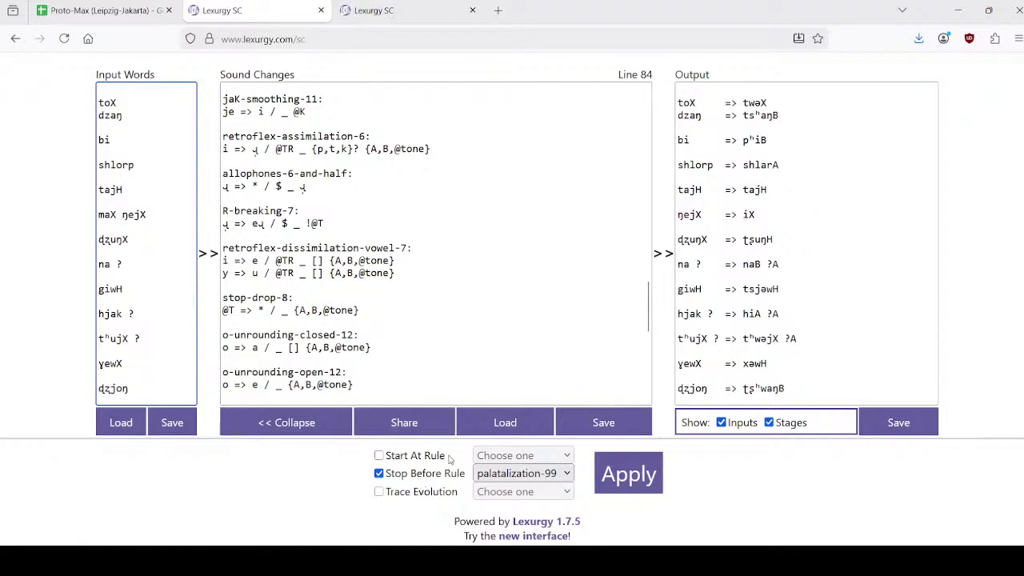
click(631, 483)
Step: Find the maX ŋejX entry in the regenerated output and examine its result
scroll(868, 282, down, 10)
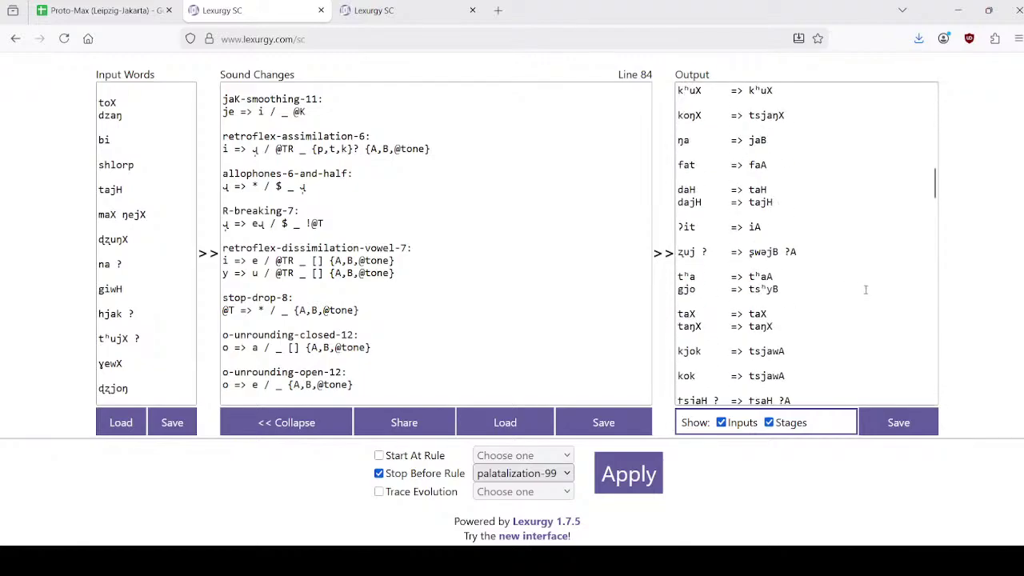
scroll(762, 274, down, 3)
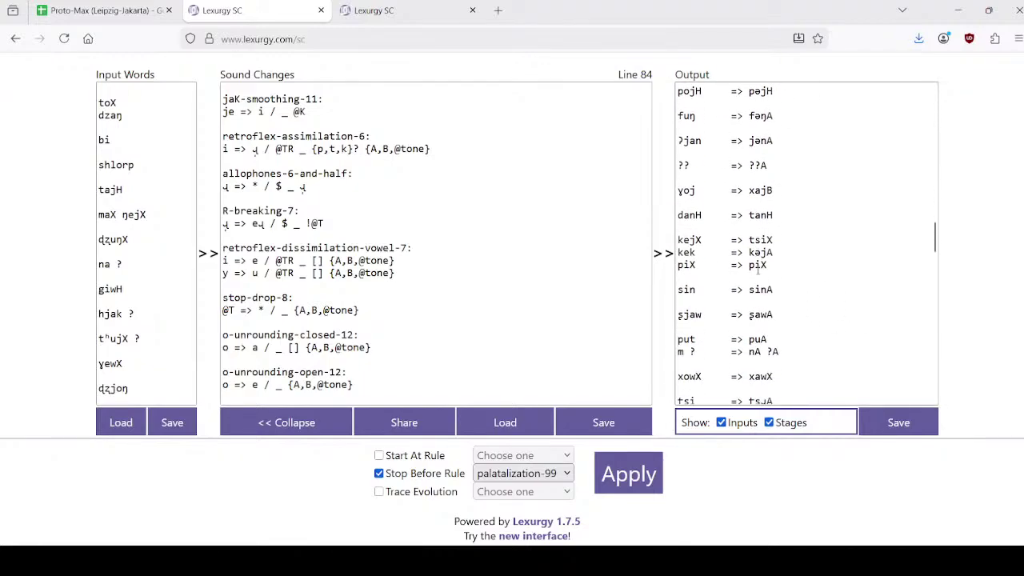
scroll(735, 256, up, 2)
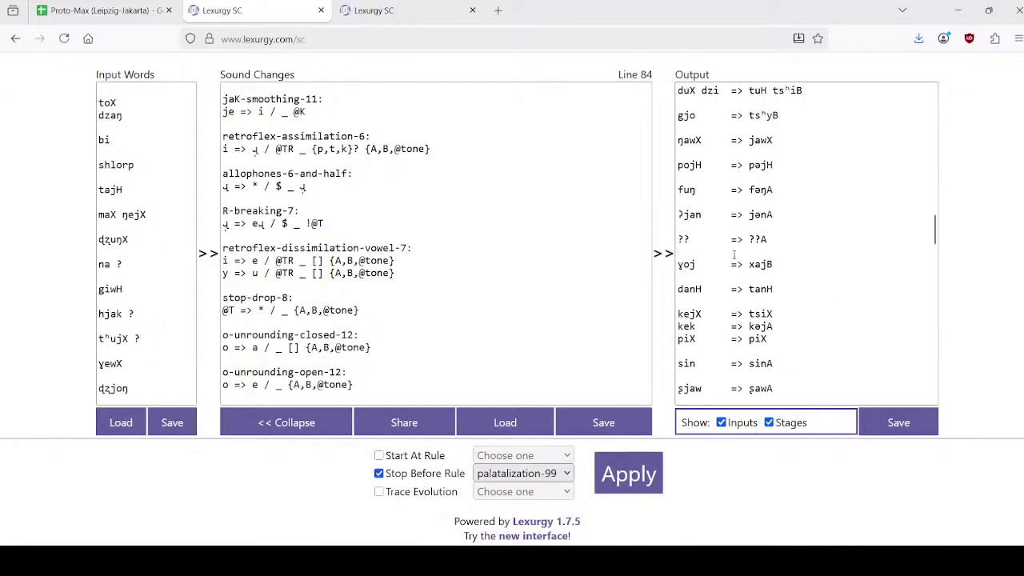
scroll(730, 232, up, 1)
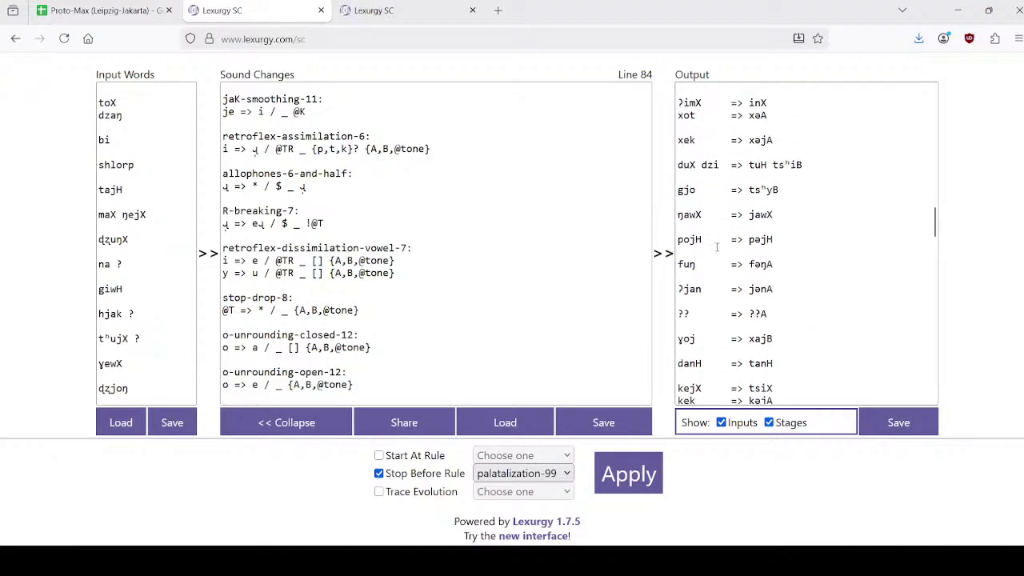
scroll(710, 267, down, 9)
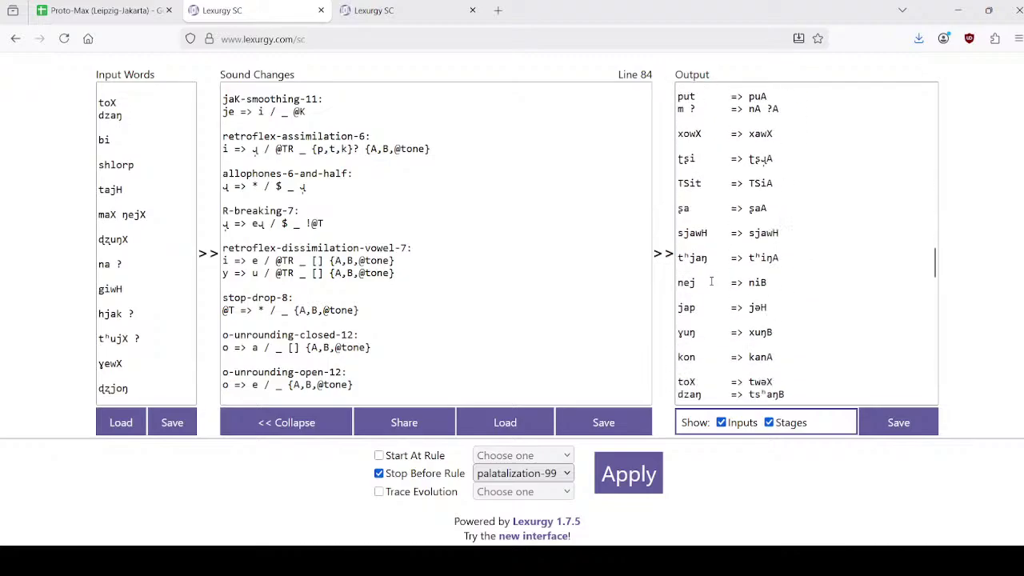
scroll(710, 281, down, 2)
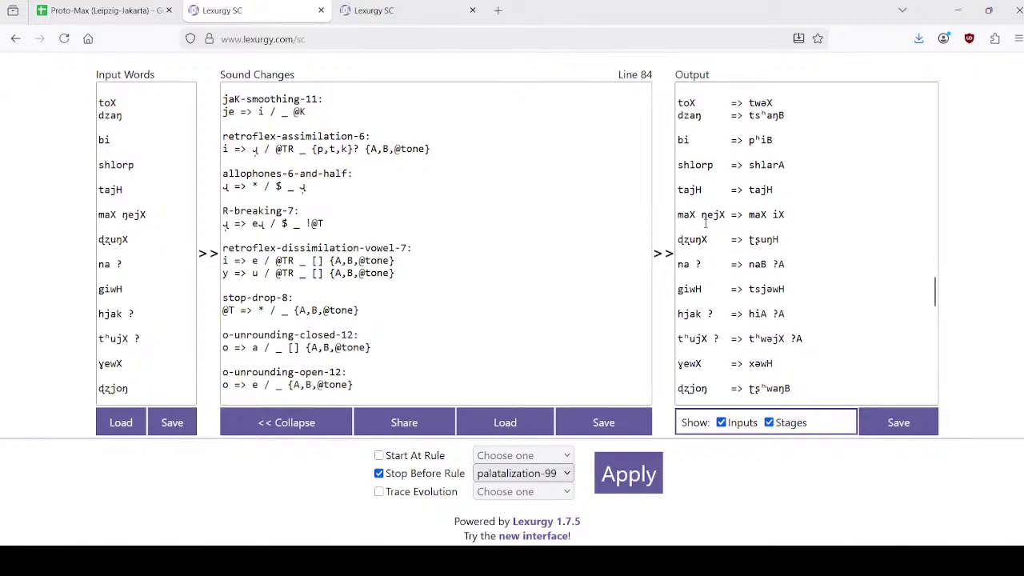
click(698, 216)
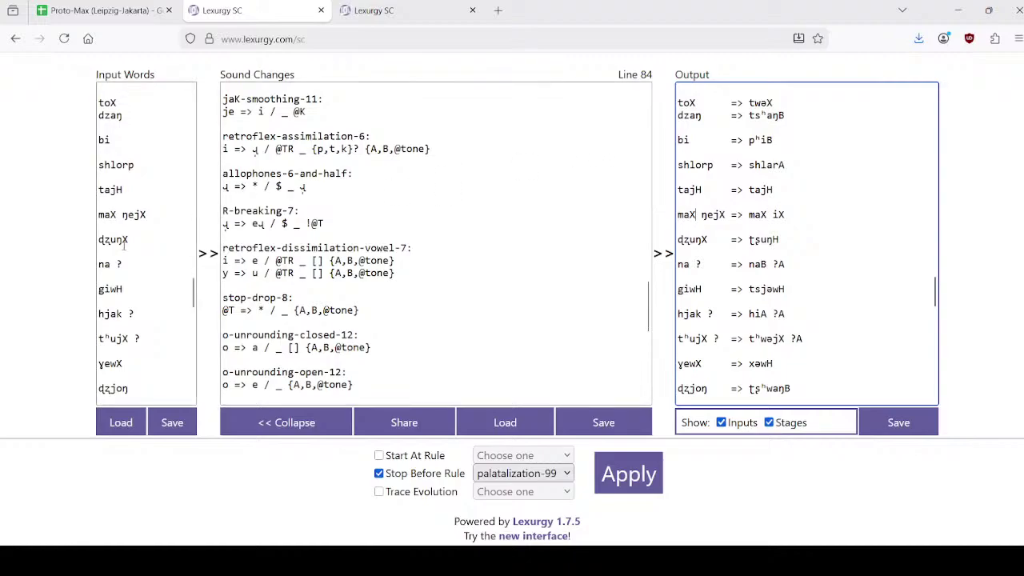
click(408, 11)
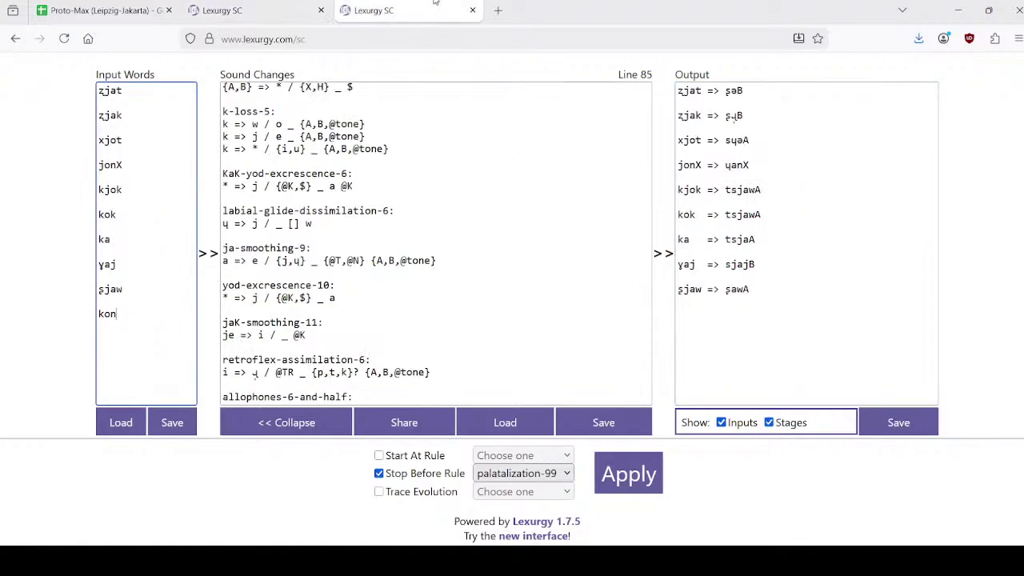
click(232, 5)
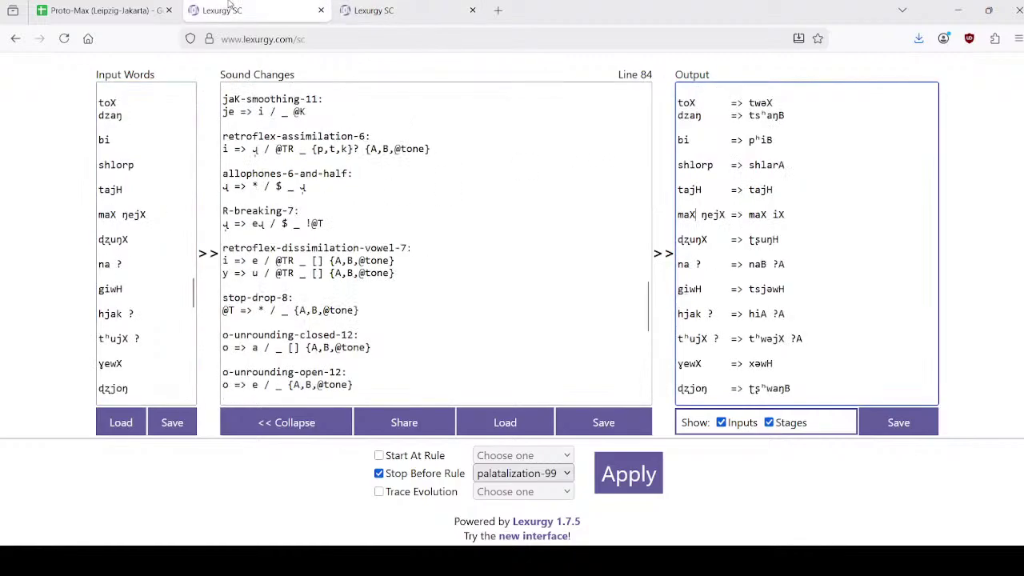
Step: Compare the Harbin form for "heavy" in the Cognates sheet with the Lexurgy output for ɖʐuŋX
click(127, 3)
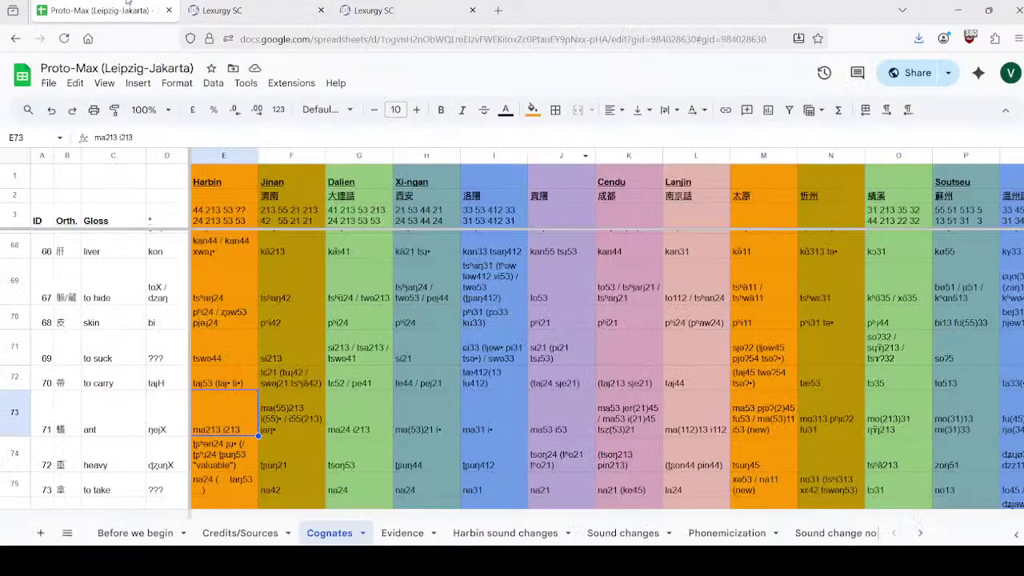
scroll(231, 416, down, 1)
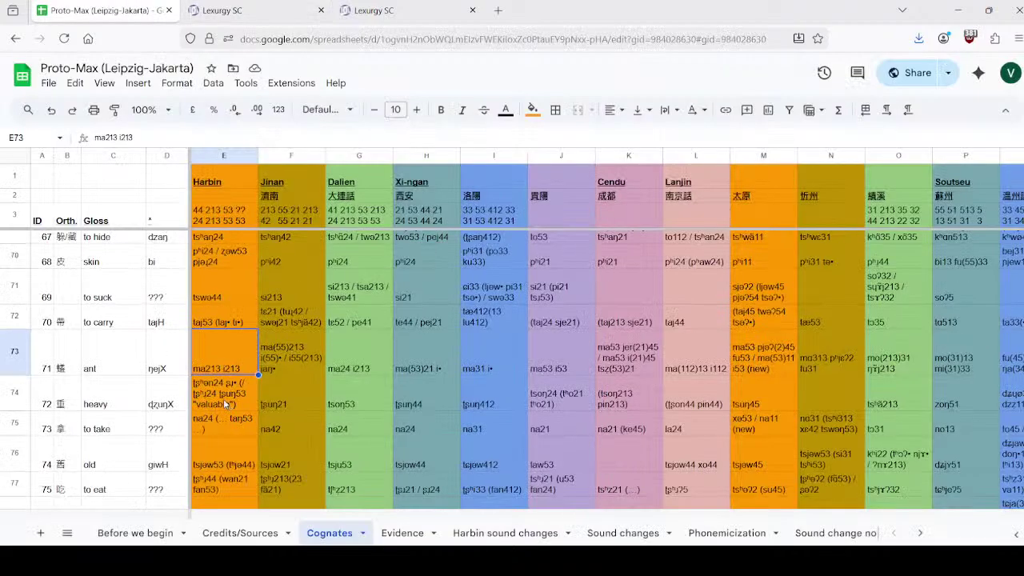
click(226, 401)
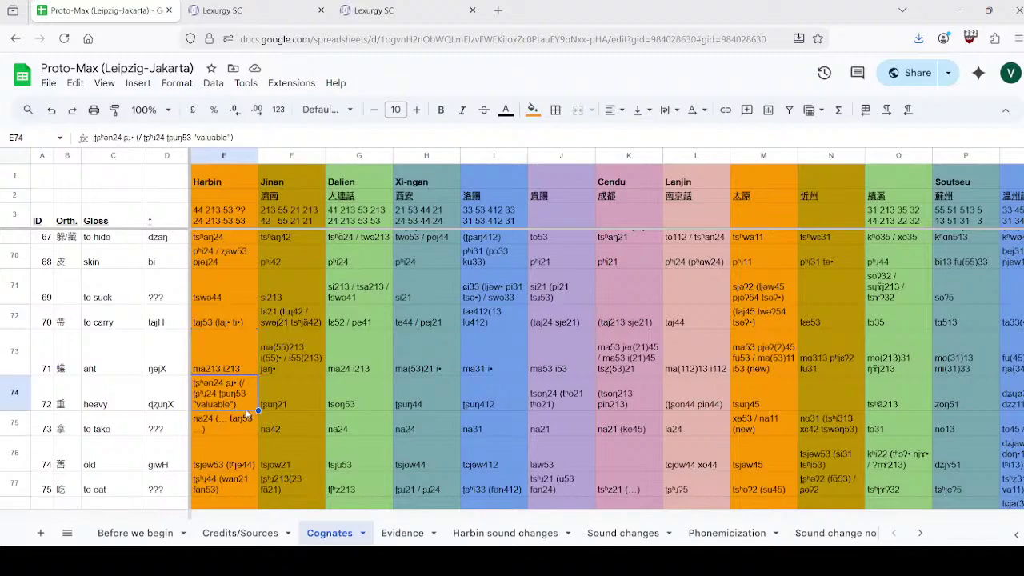
click(184, 401)
click(247, 398)
double_click(216, 383)
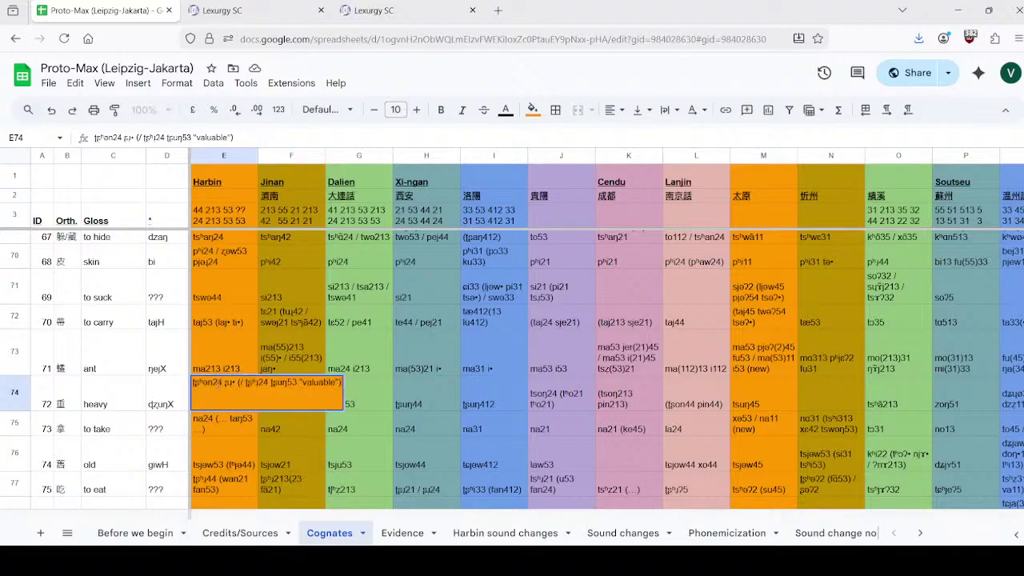
click(122, 406)
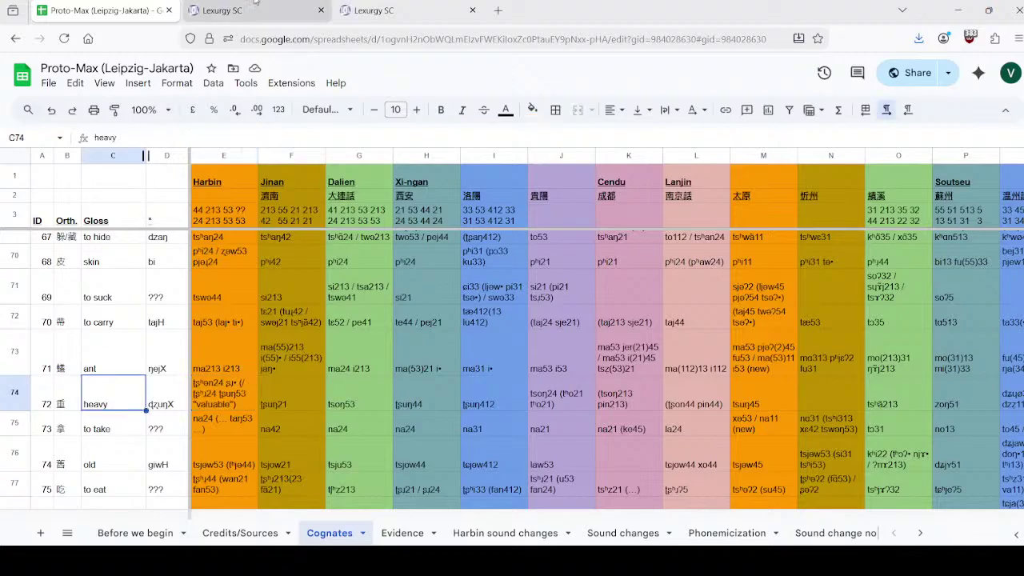
click(232, 11)
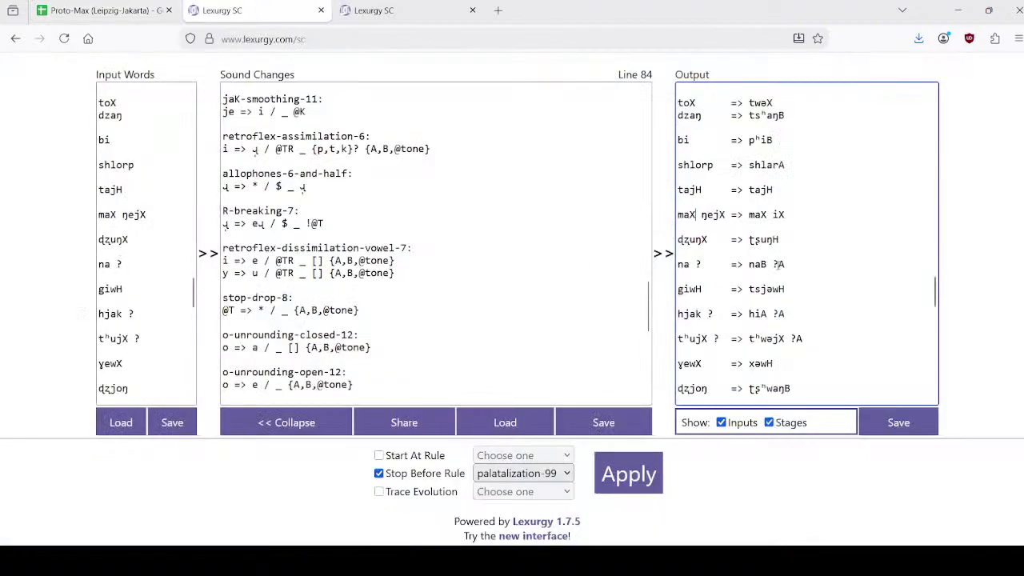
Step: Compare the Harbin forms for "to take" and "old" in the Cognates sheet with the Lexurgy outputs for na ? and giwH
click(104, 10)
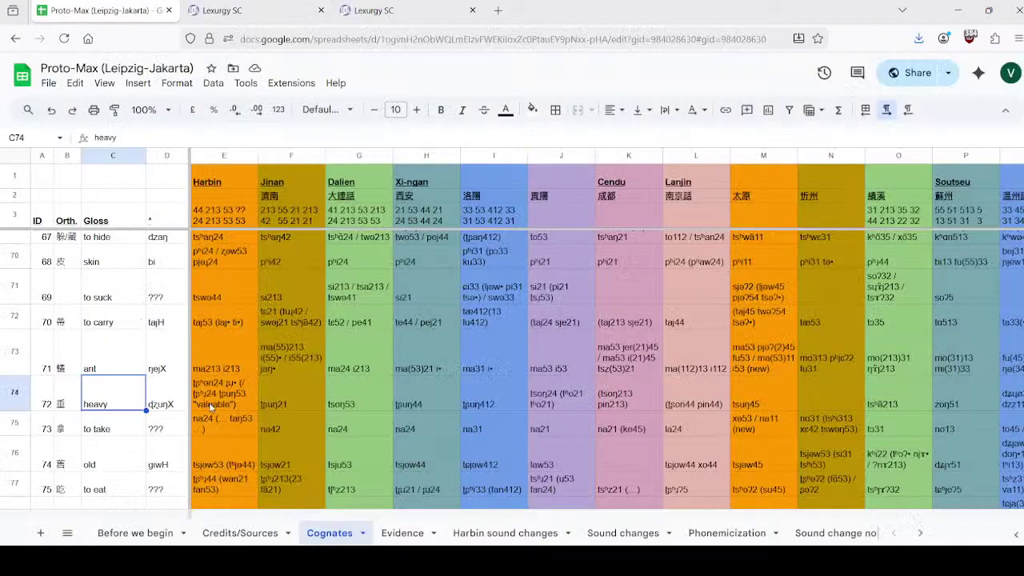
click(225, 432)
scroll(154, 384, down, 1)
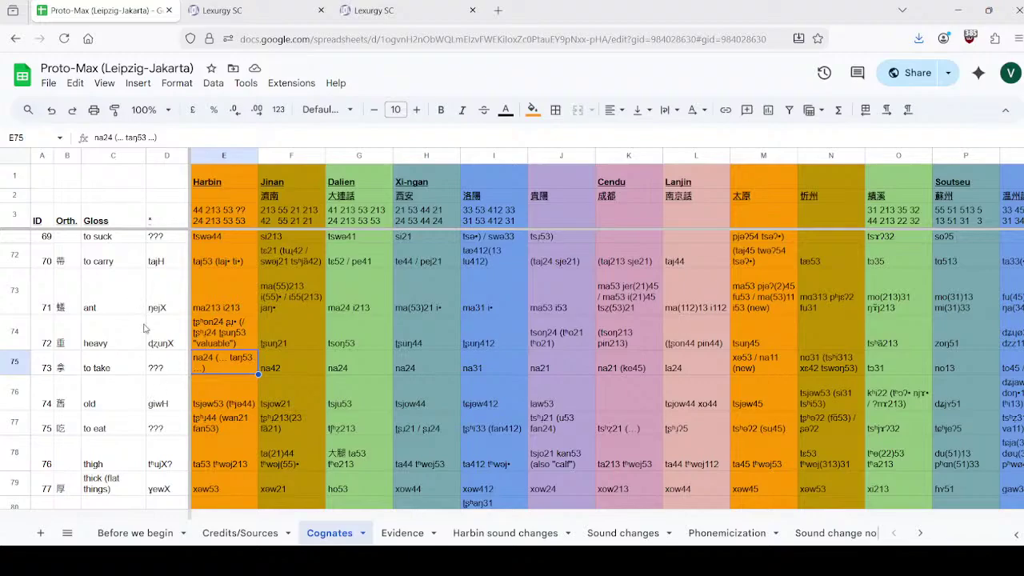
click(231, 5)
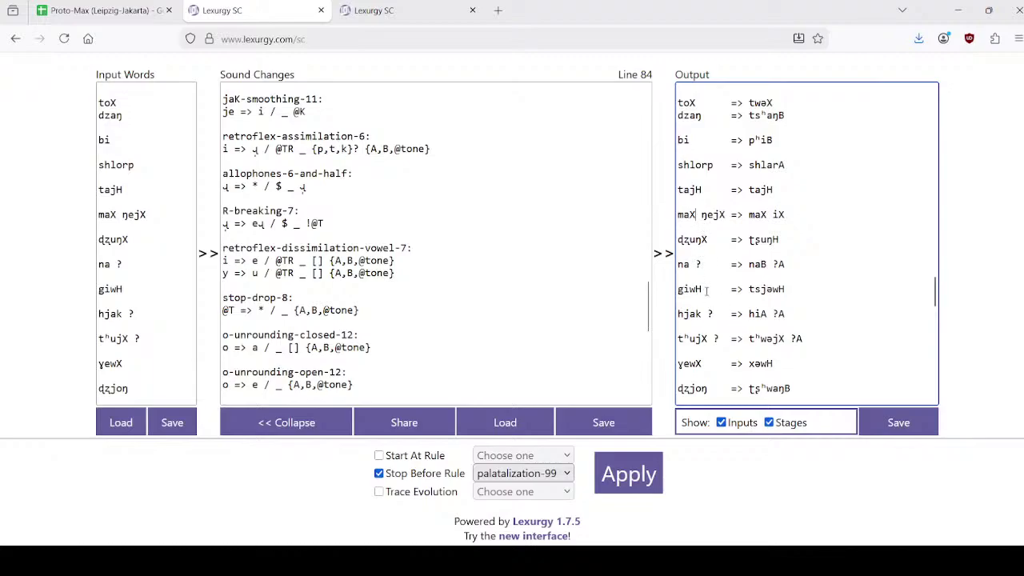
click(804, 290)
scroll(804, 290, down, 3)
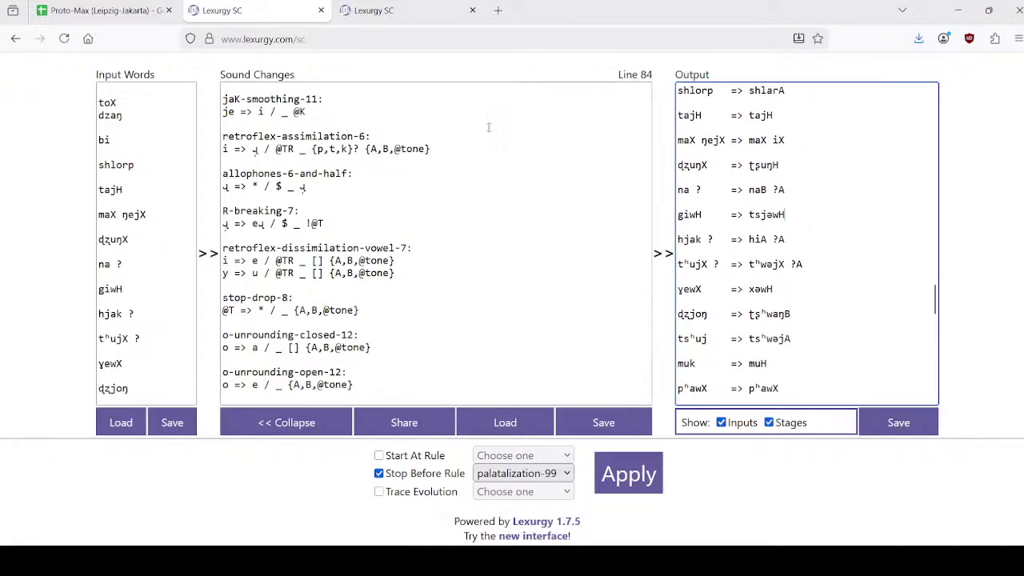
Step: Check the "thigh" reconstruction in the Cognates sheet and remove the question mark after tʰujX in the Lexurgy input words
click(126, 3)
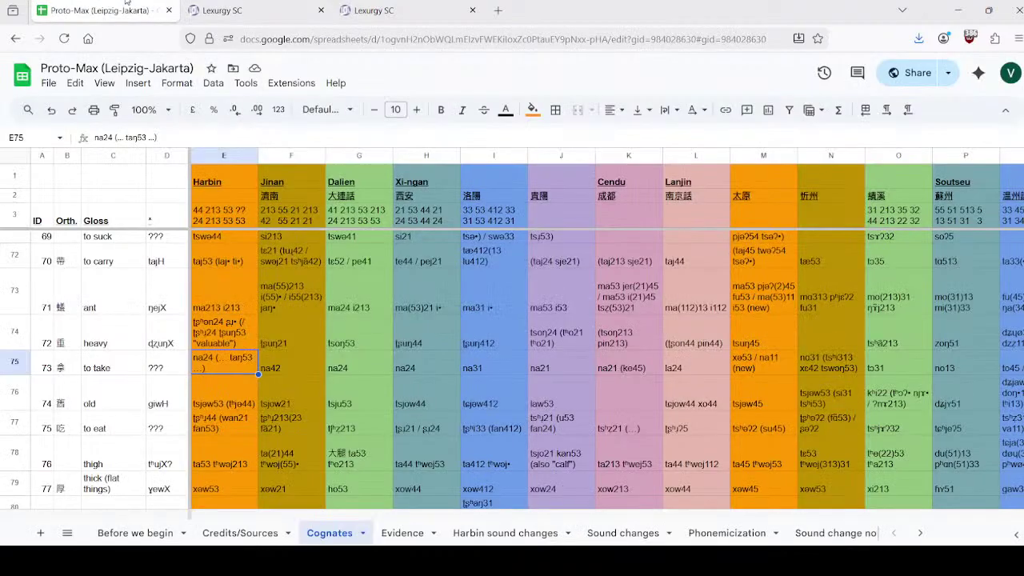
click(169, 430)
scroll(169, 430, down, 1)
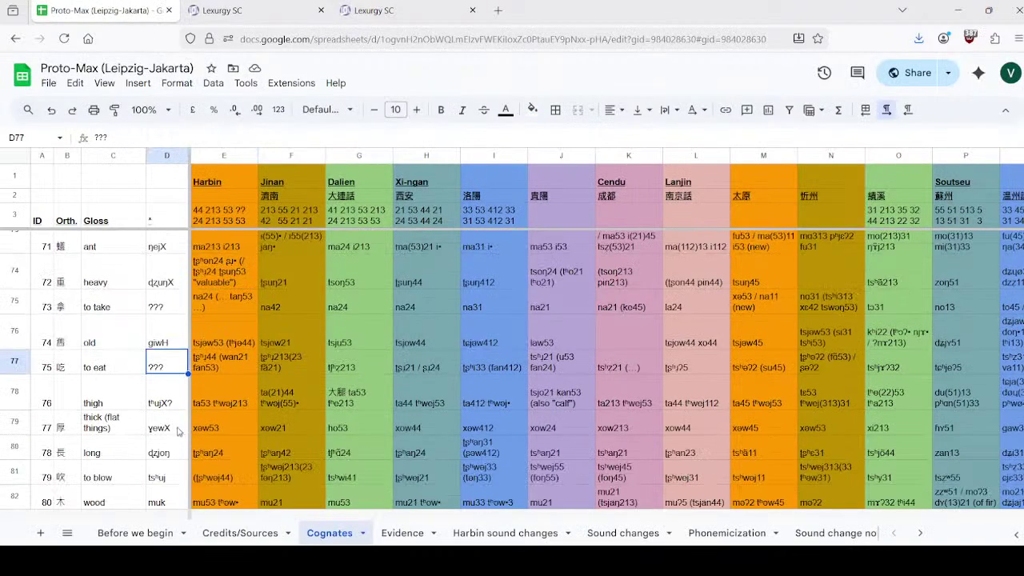
click(168, 385)
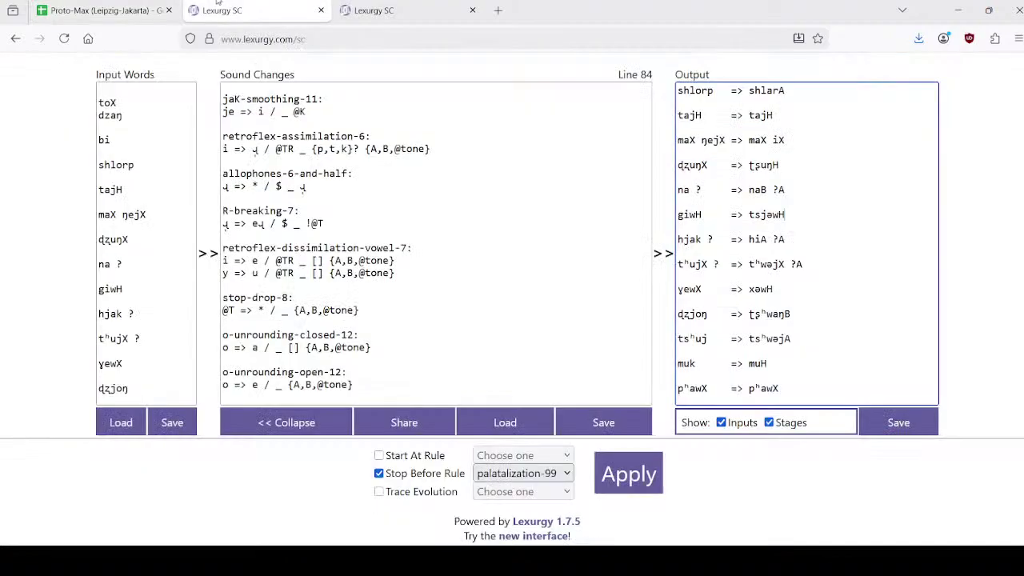
click(222, 11)
click(140, 339)
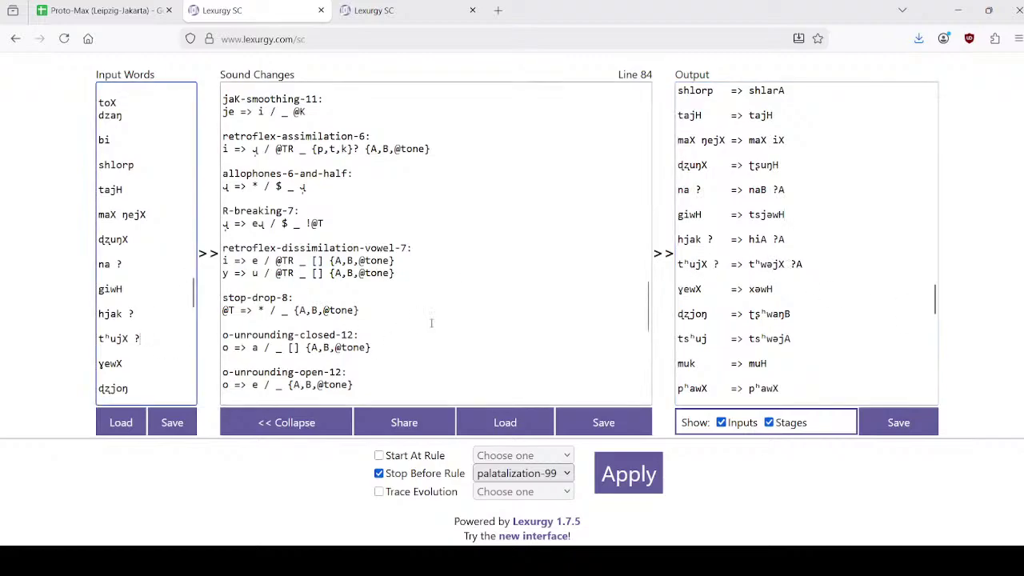
key(BackSpace)
scroll(147, 288, down, 3)
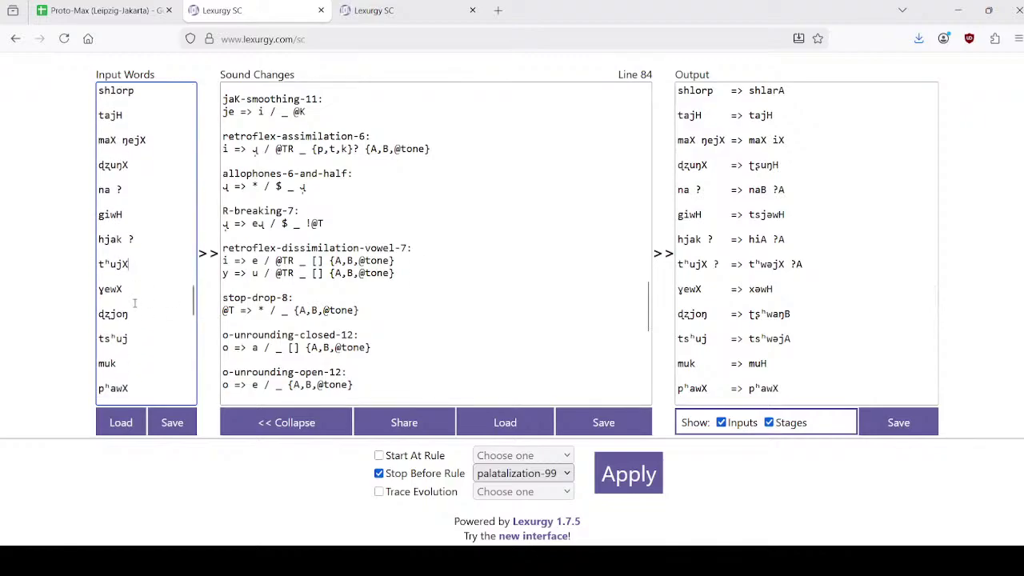
Step: Compare the Harbin form for "thick (flat things)" in the Cognates sheet with the Lexurgy output for ɣewX
click(104, 10)
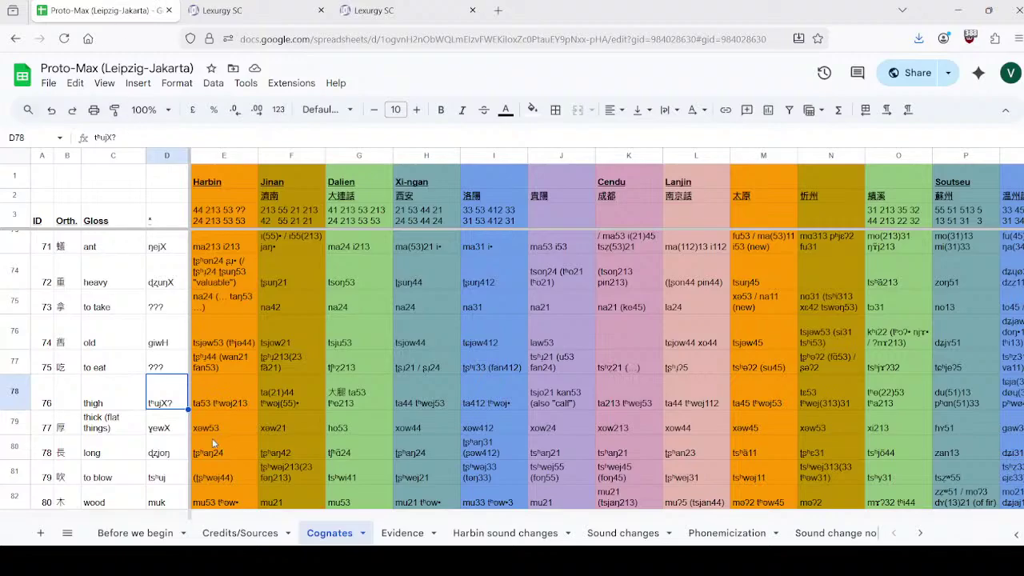
scroll(196, 432, down, 1)
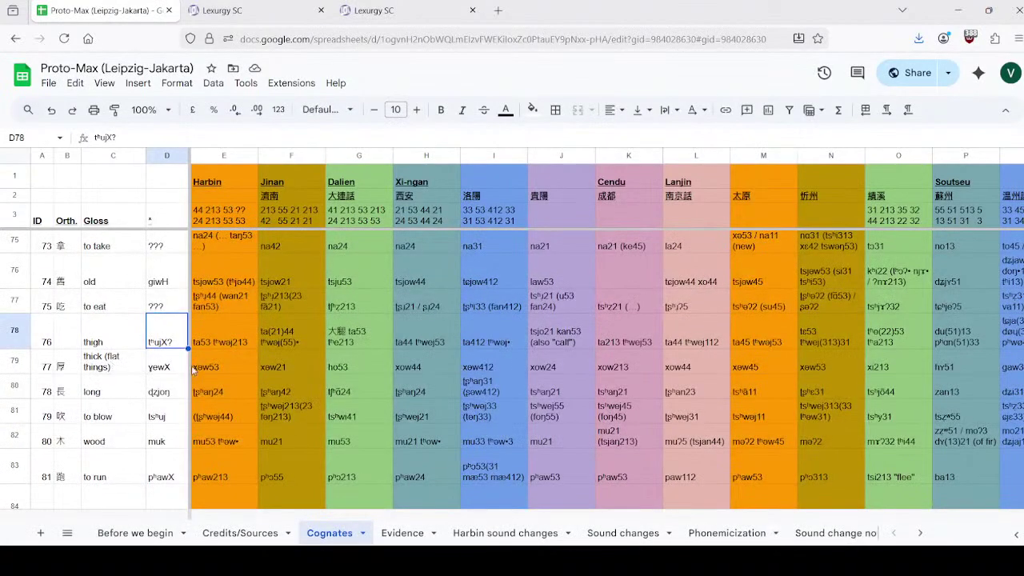
click(233, 5)
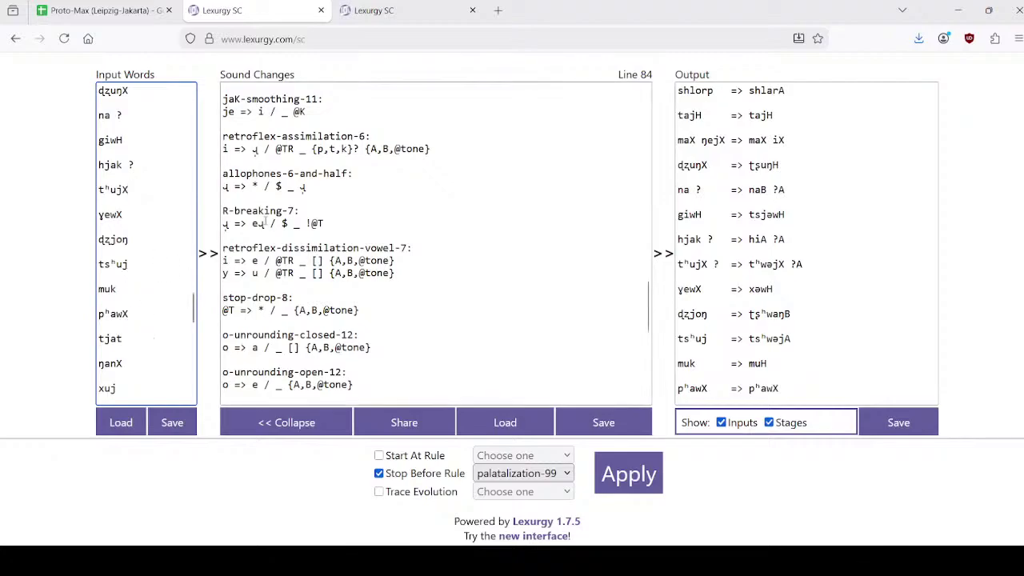
click(780, 289)
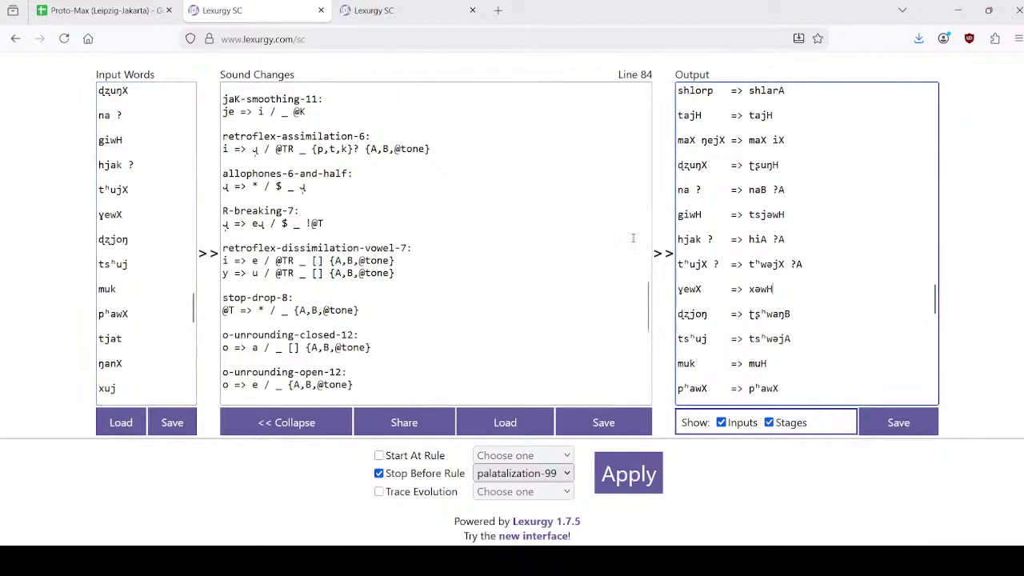
Step: Compare the Harbin form for "long" in the Cognates sheet with the Lexurgy output for ɖʐjoŋ
click(100, 10)
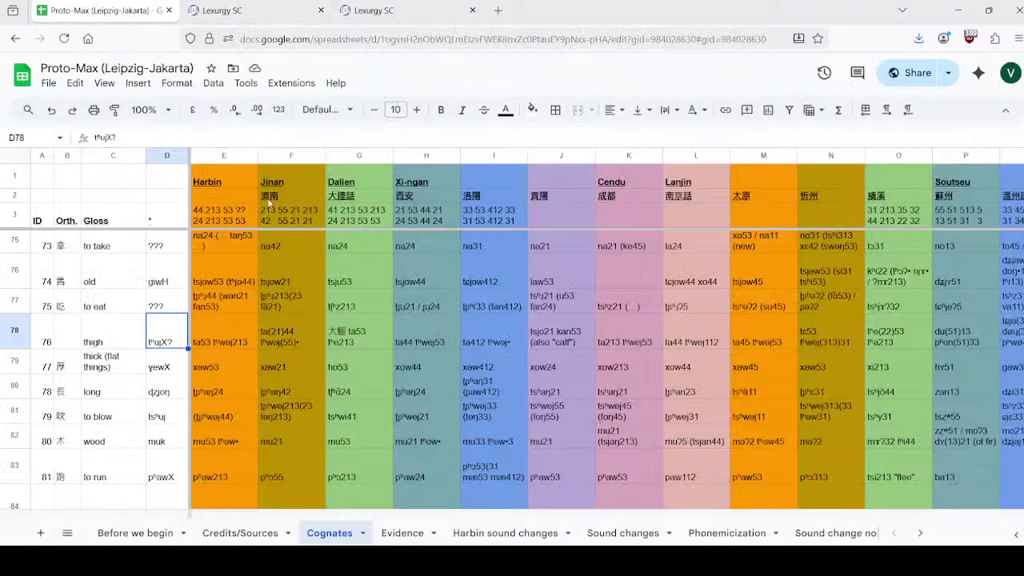
click(220, 10)
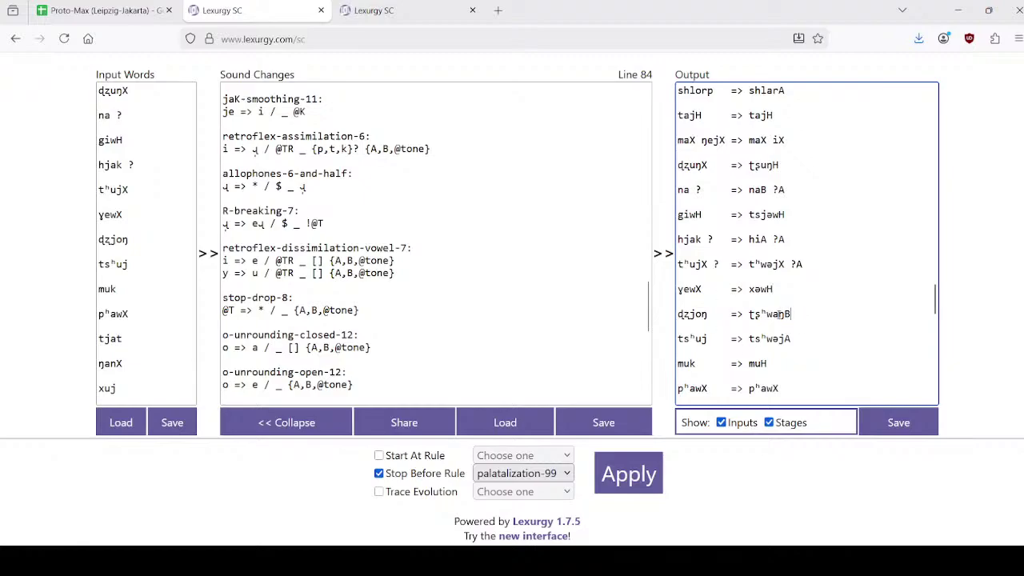
click(773, 314)
Step: Copy ɖʐjoŋ to the end of the short test word list in the second Lexurgy page and apply the sound changes
double_click(693, 314)
key(ctrl+c)
click(373, 11)
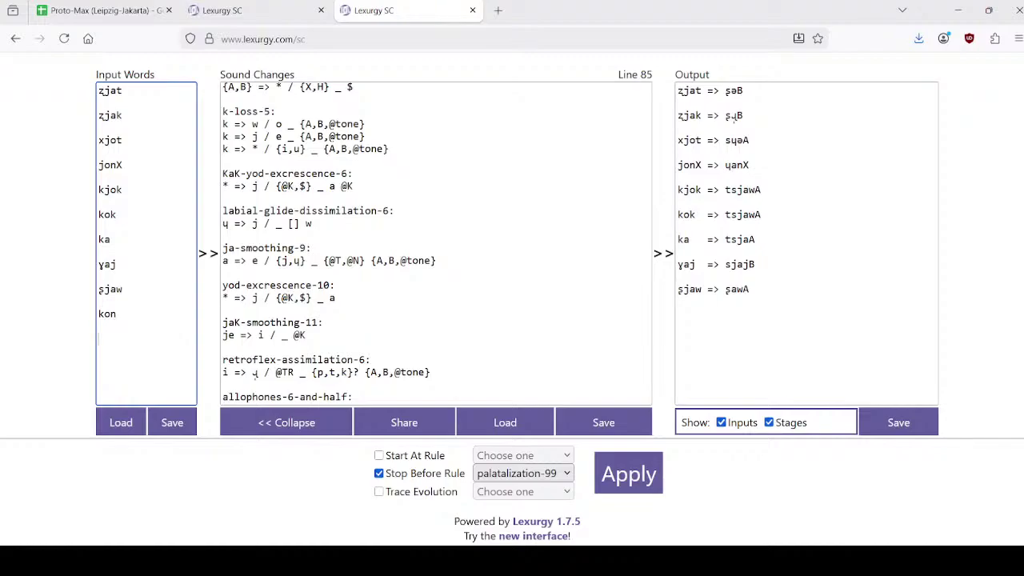
key(ctrl+v)
click(640, 482)
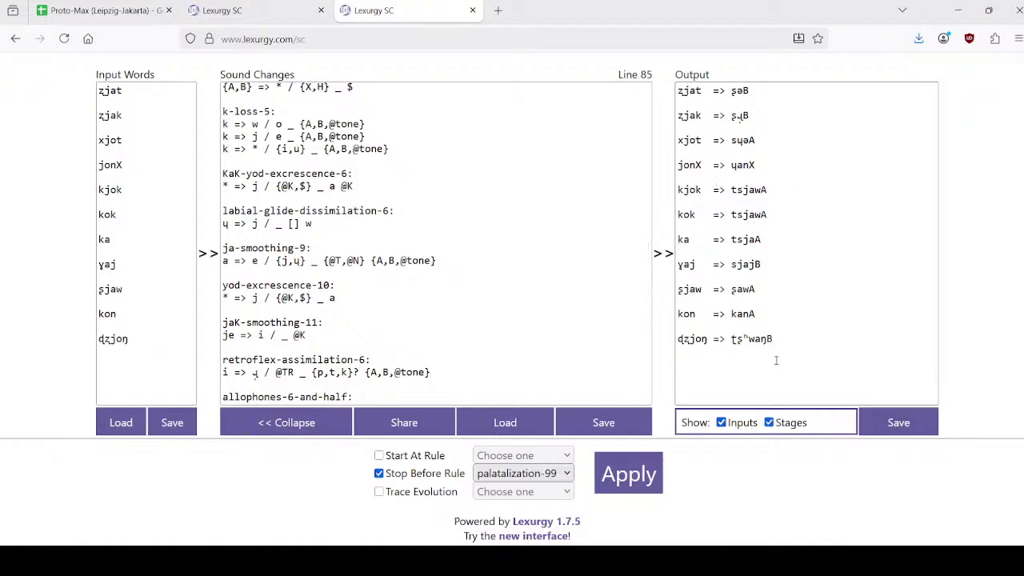
click(756, 342)
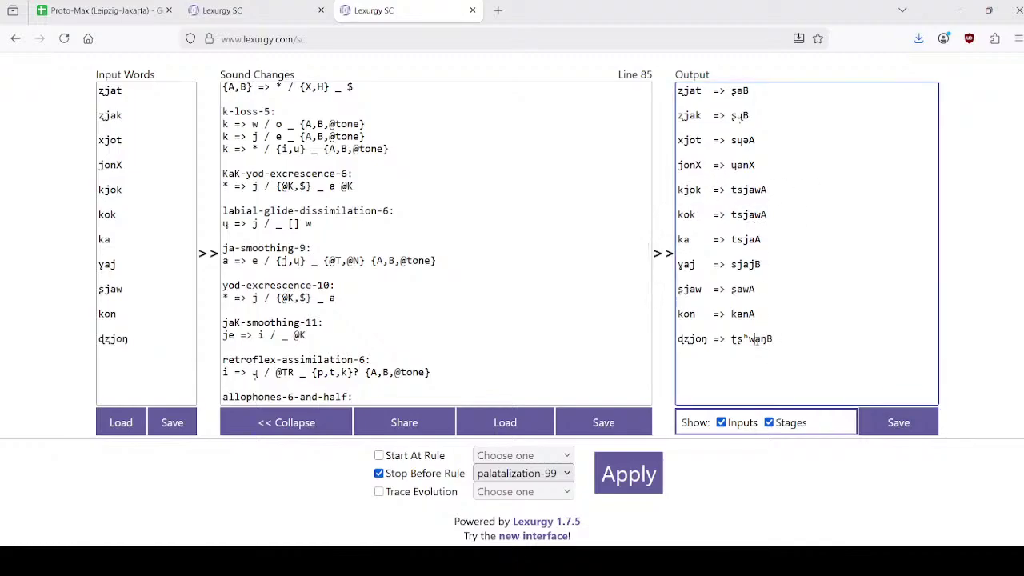
click(755, 190)
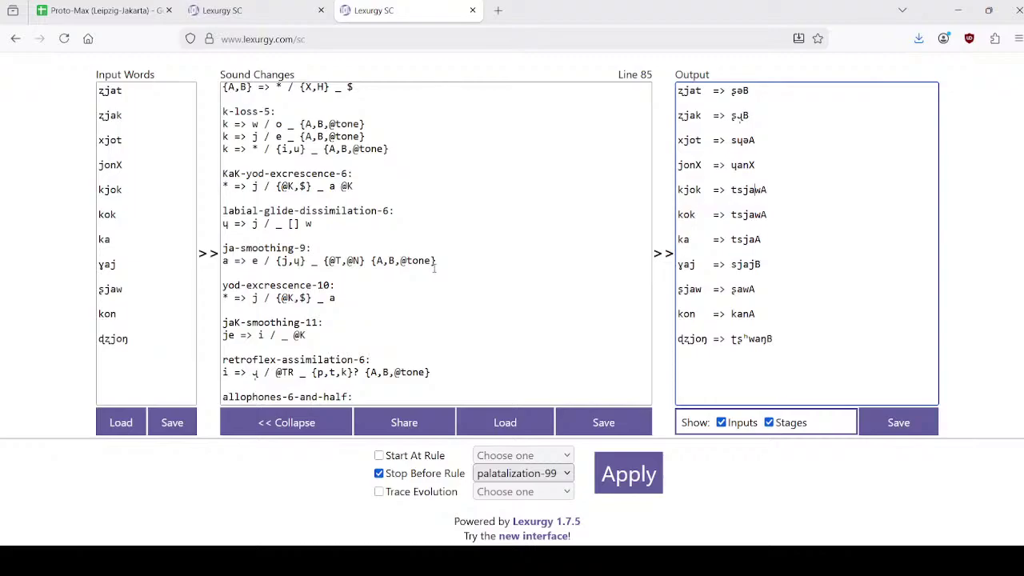
Step: Review the rules in the main Lexurgy page, from devoicing through palatalization-99, for those that affect ɖʐjoŋ
click(240, 4)
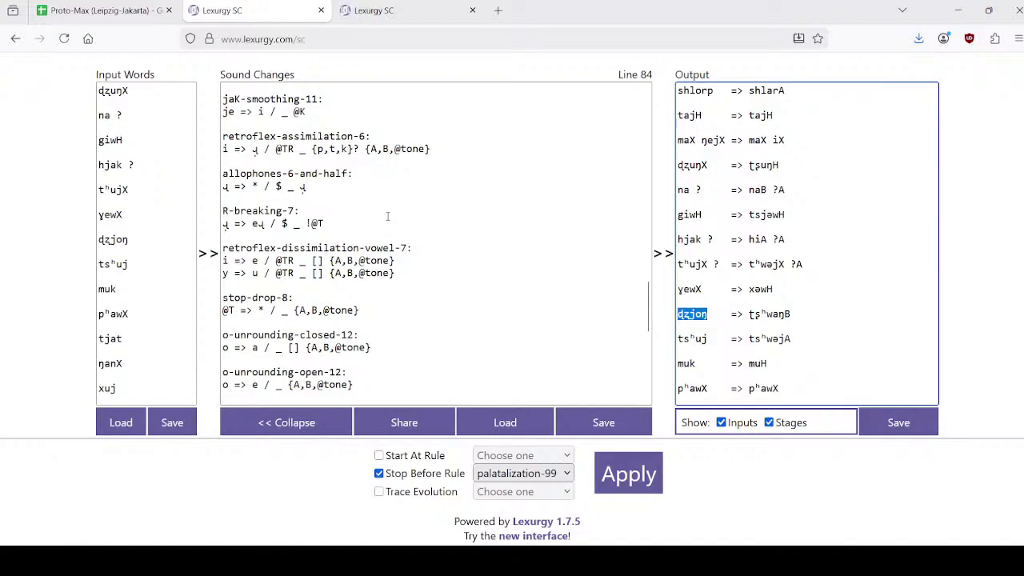
scroll(419, 210, up, 4)
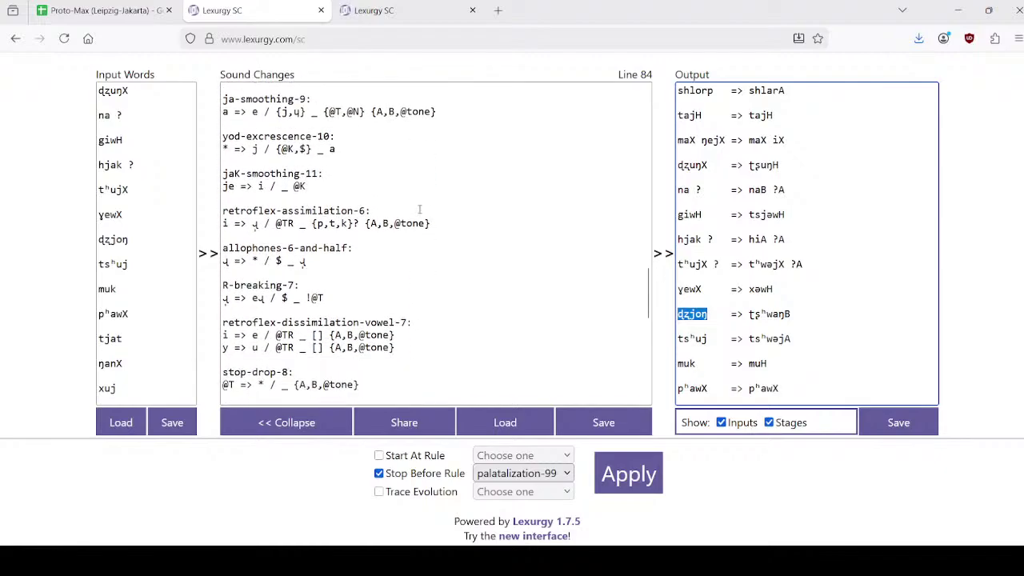
scroll(416, 206, up, 2)
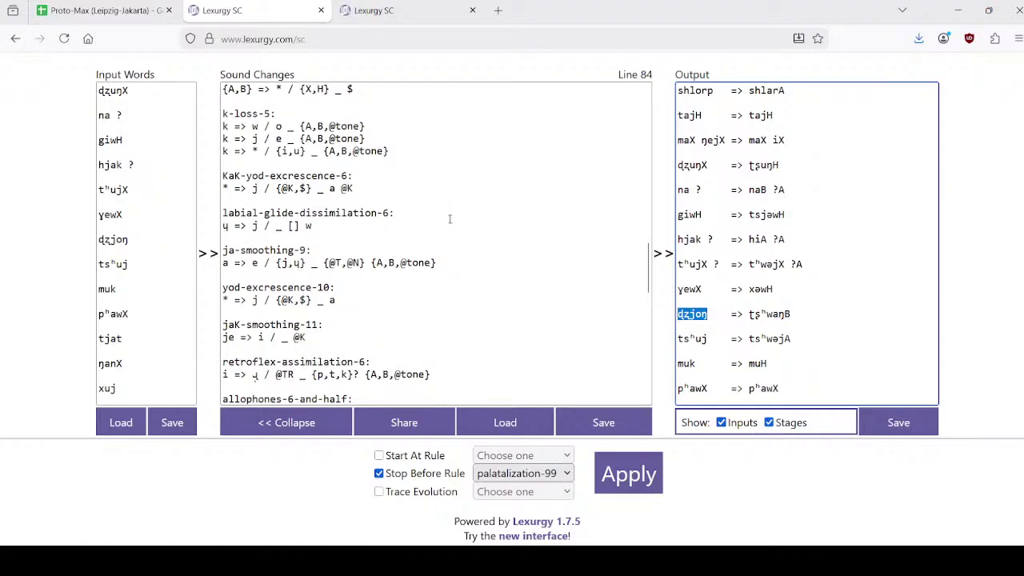
scroll(448, 212, up, 5)
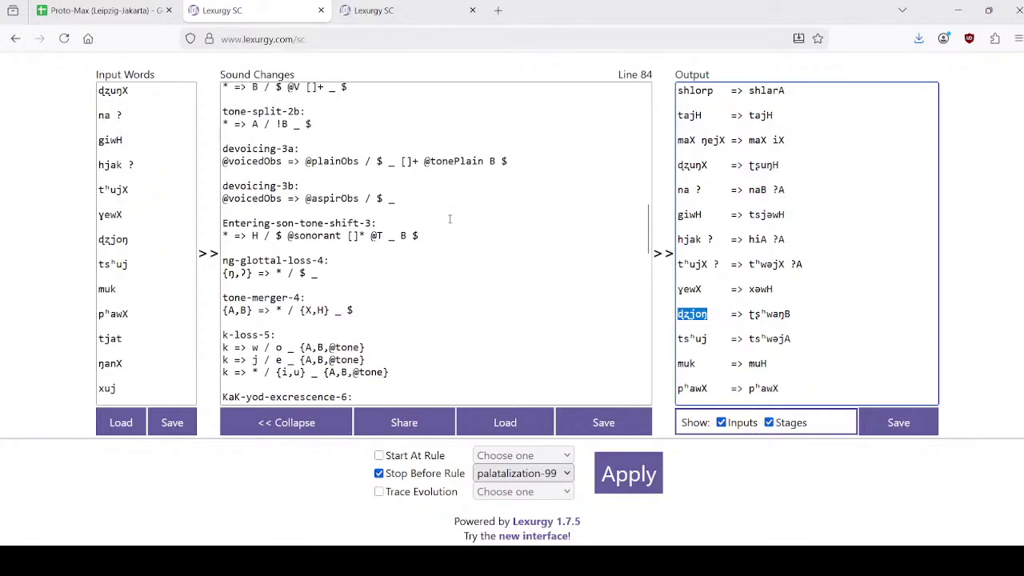
click(425, 4)
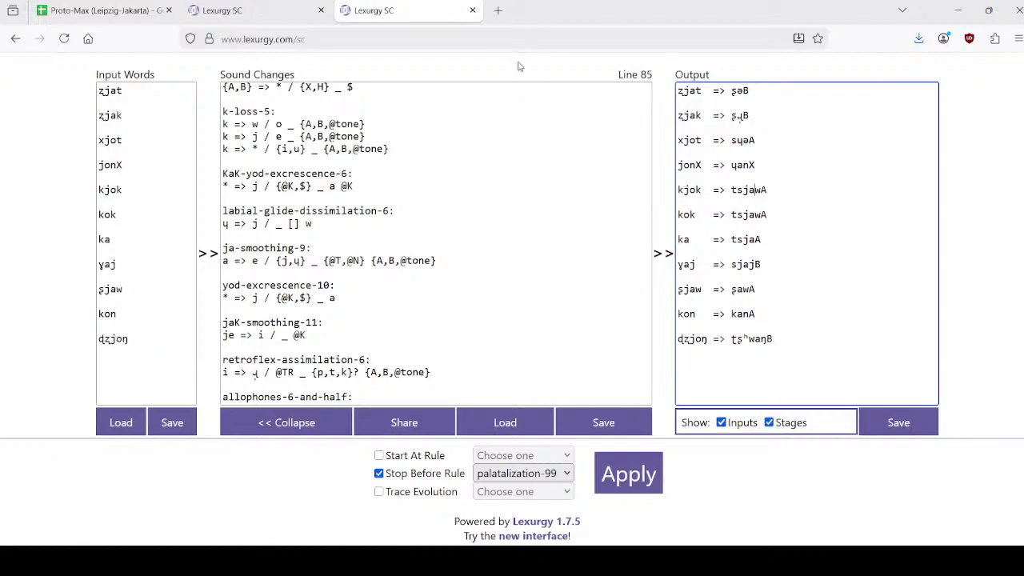
click(275, 3)
scroll(418, 260, down, 8)
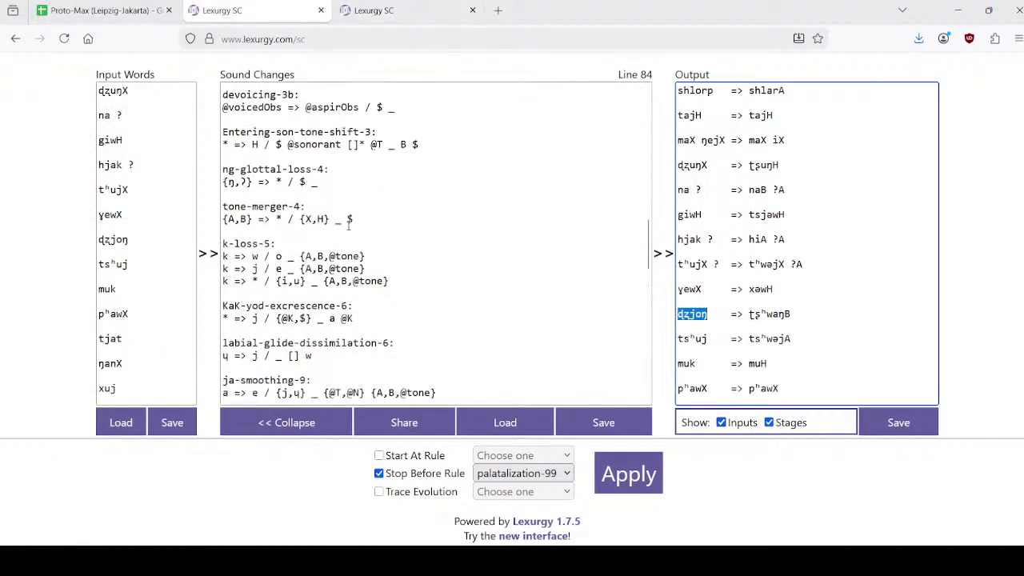
scroll(392, 270, down, 10)
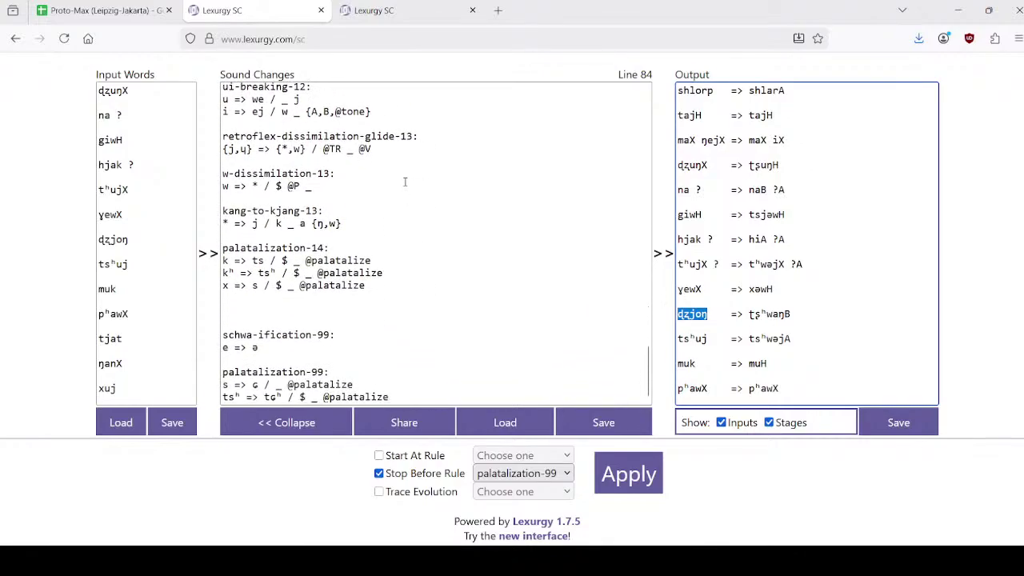
scroll(396, 272, up, 4)
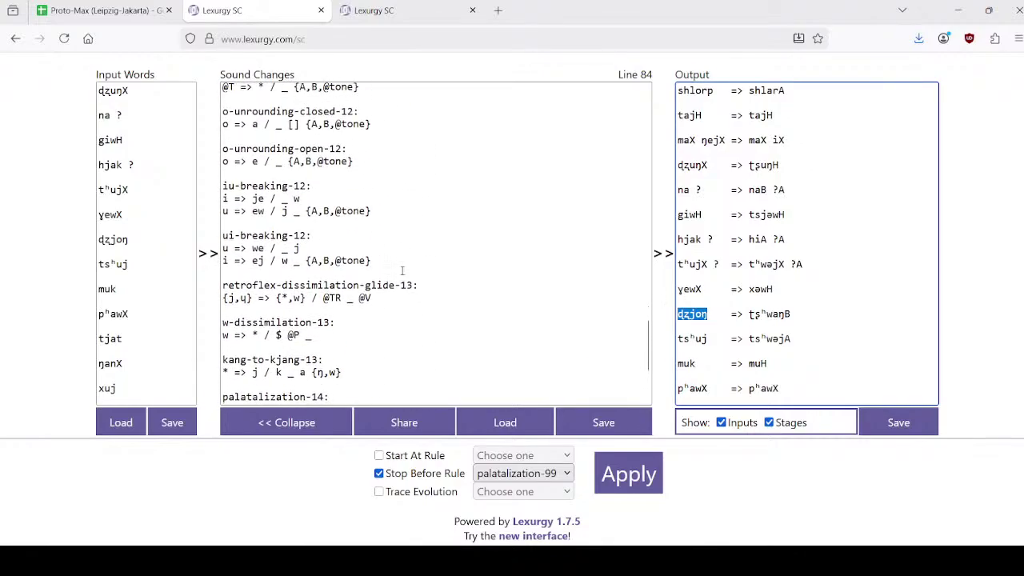
scroll(416, 285, down, 3)
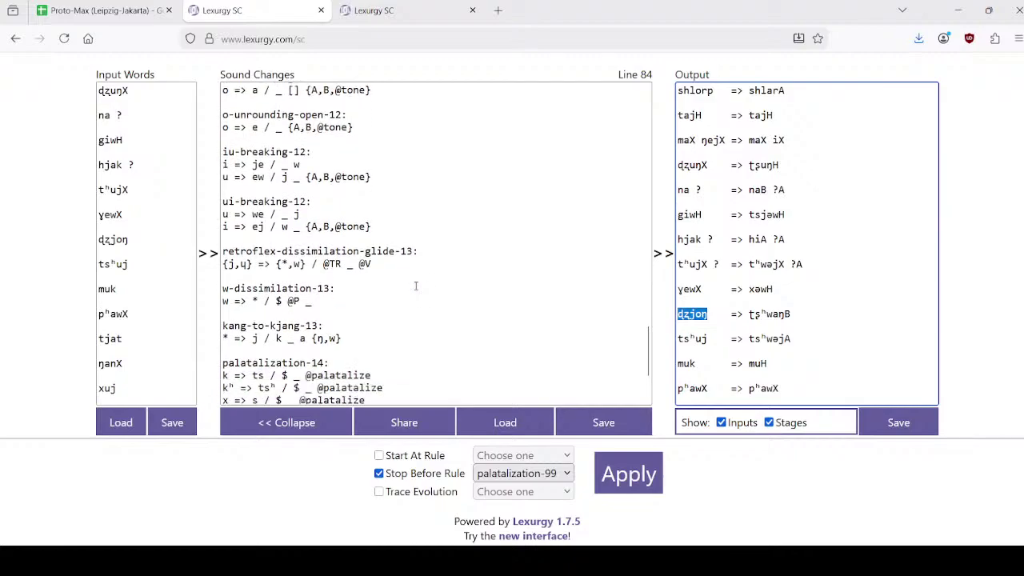
scroll(424, 292, down, 3)
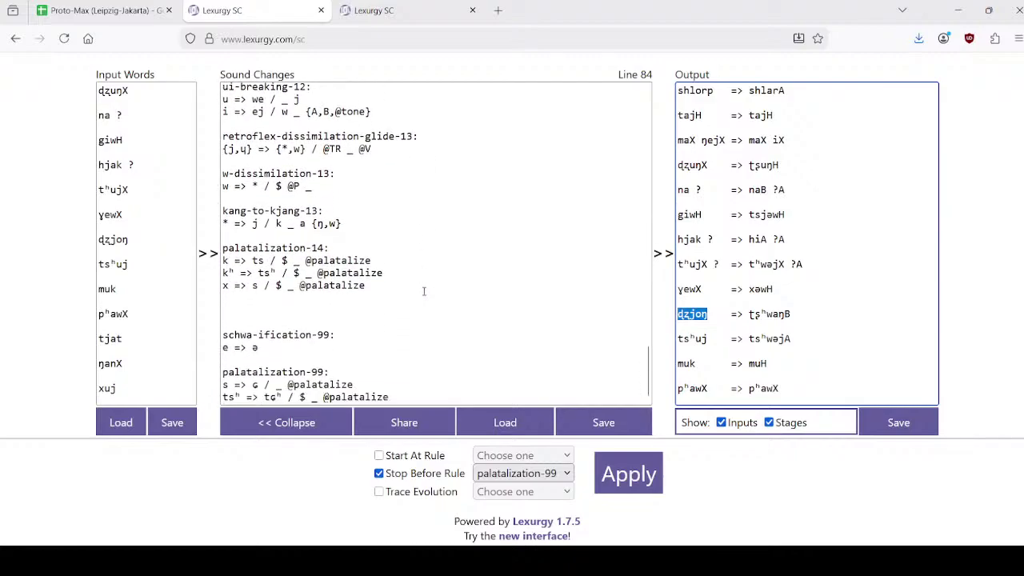
Step: Examine the Lexurgy rules between retroflex-assimilation-6 and palatalization-14 for what produces the glide in the output of ɖʐjoŋ
scroll(424, 291, up, 3)
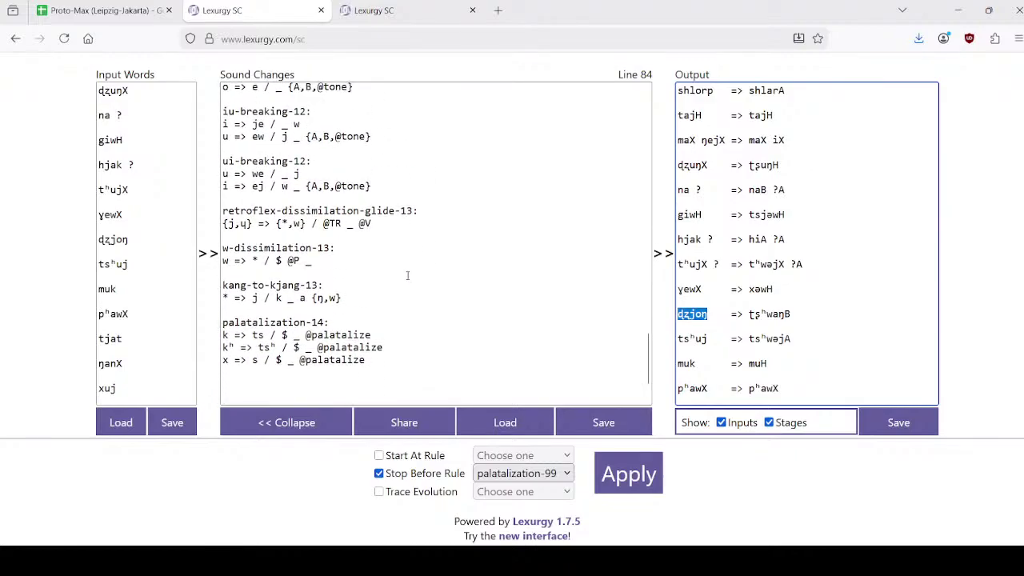
scroll(446, 258, up, 3)
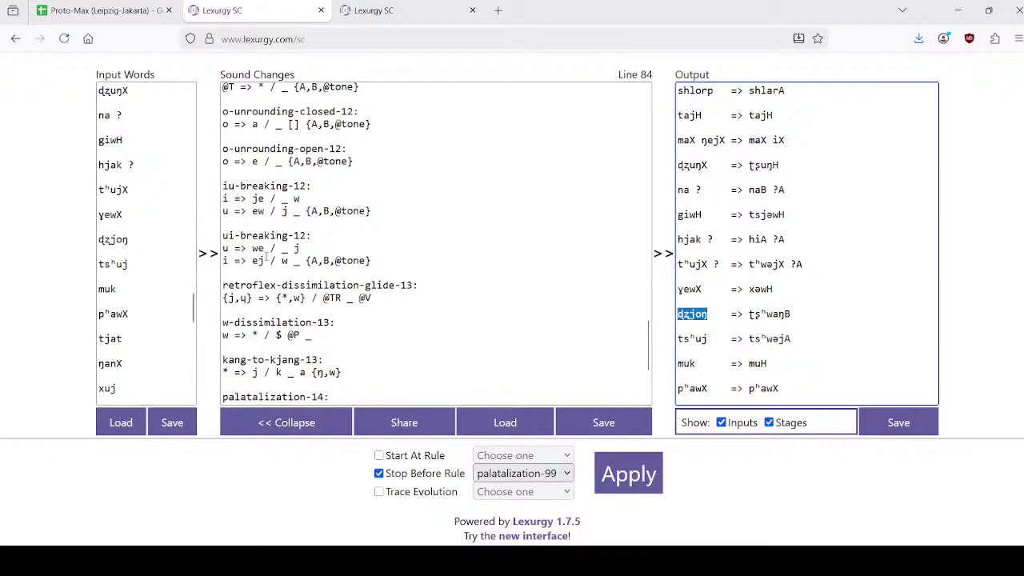
scroll(416, 261, up, 9)
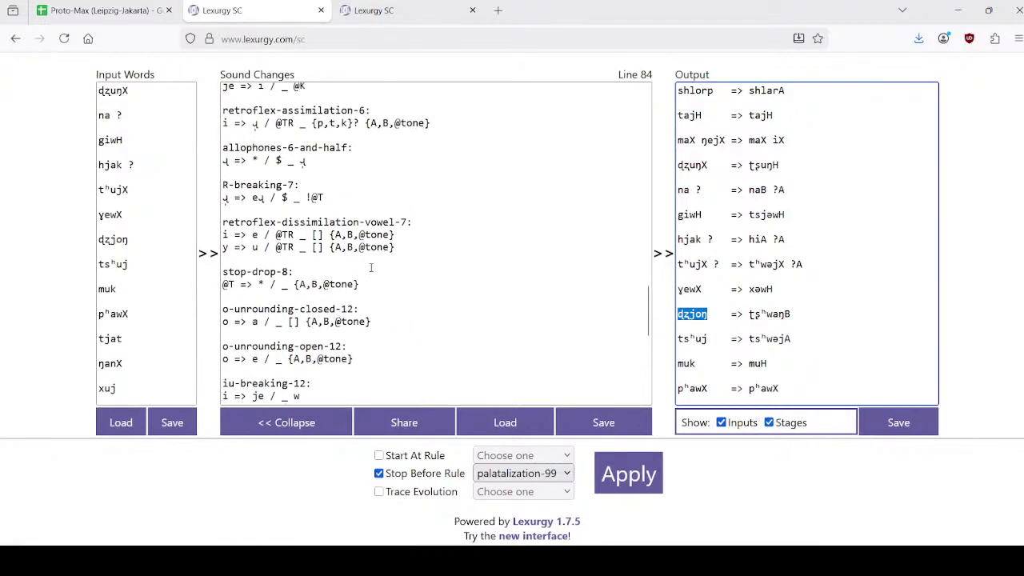
scroll(372, 268, down, 3)
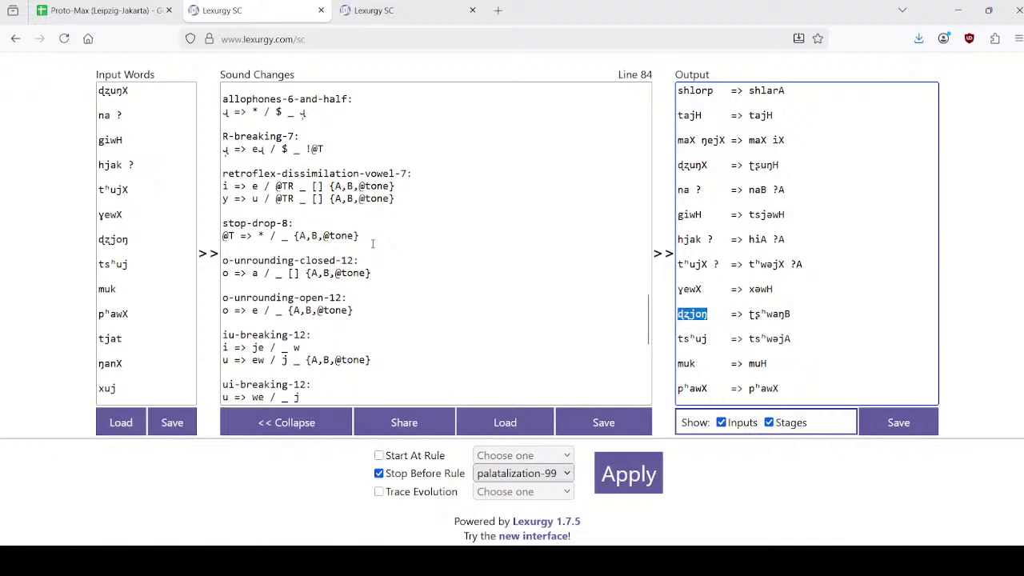
scroll(372, 240, down, 5)
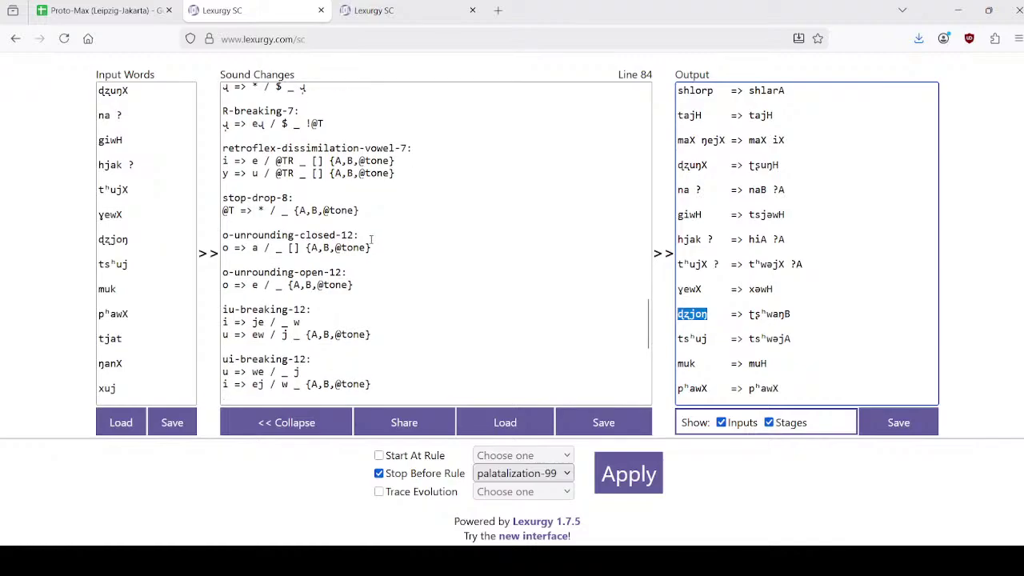
scroll(436, 240, up, 2)
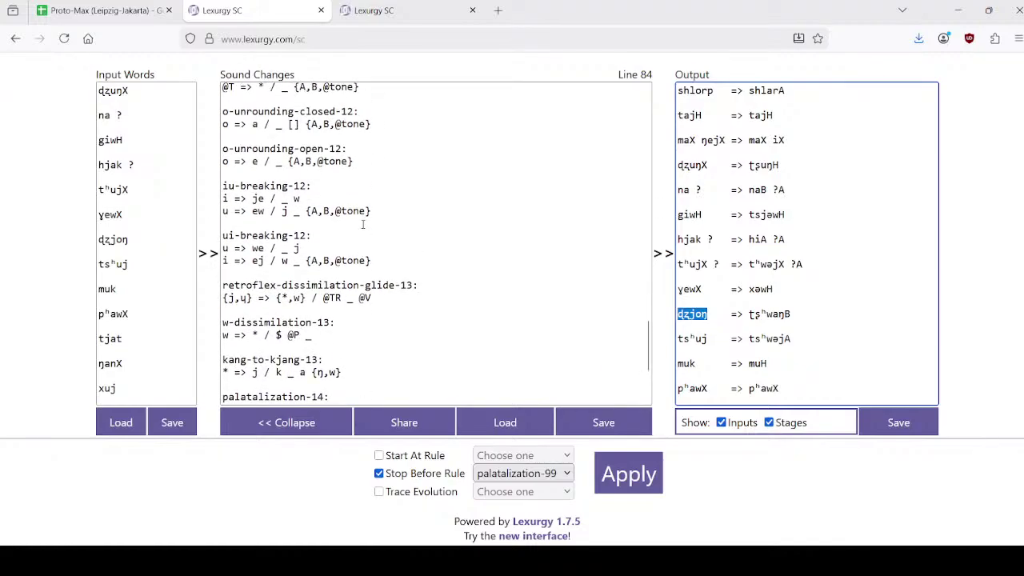
Step: In the Harbin sound changes sheet of the Proto-Max spreadsheet, add the word-final environment to the jo > y rule, making it "jo > y | _#"
click(72, 5)
click(422, 533)
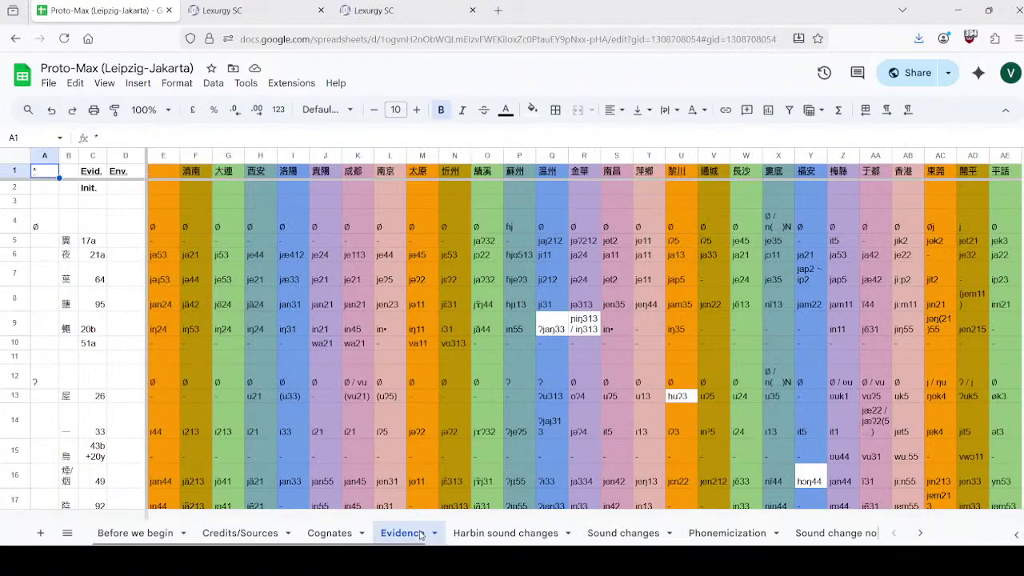
click(496, 533)
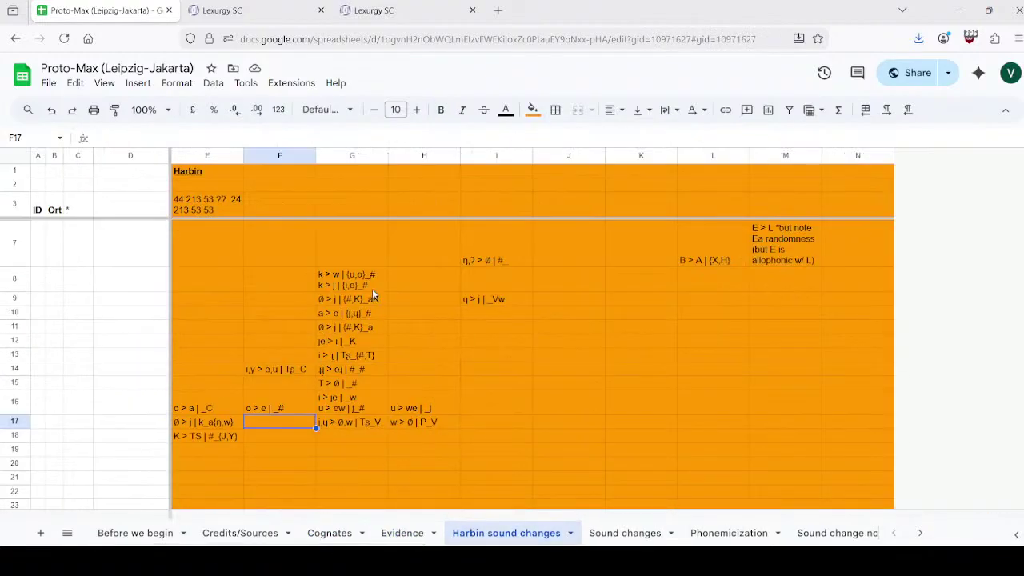
click(496, 300)
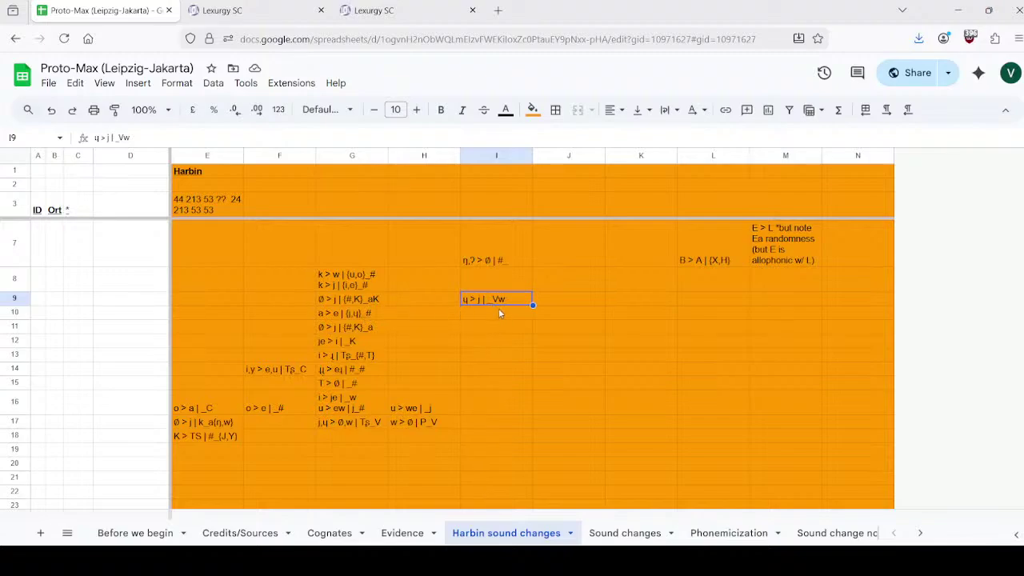
scroll(502, 314, up, 2)
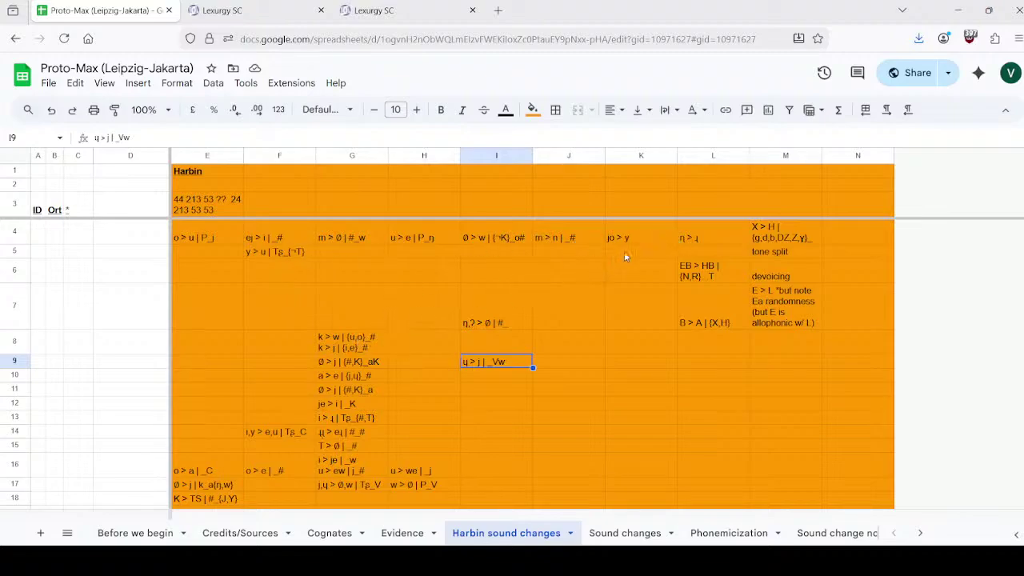
double_click(661, 238)
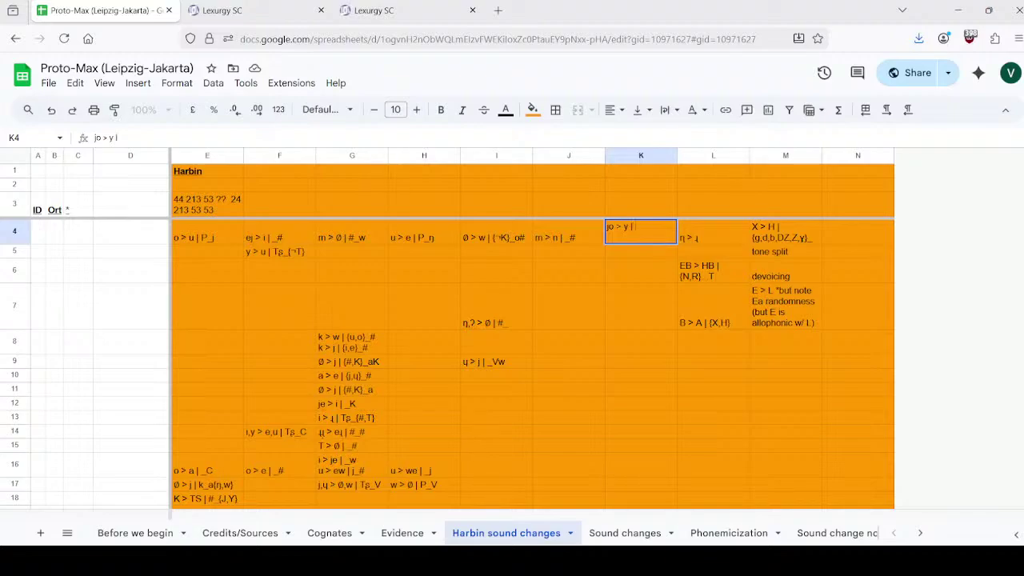
text(| _#)
key(Return)
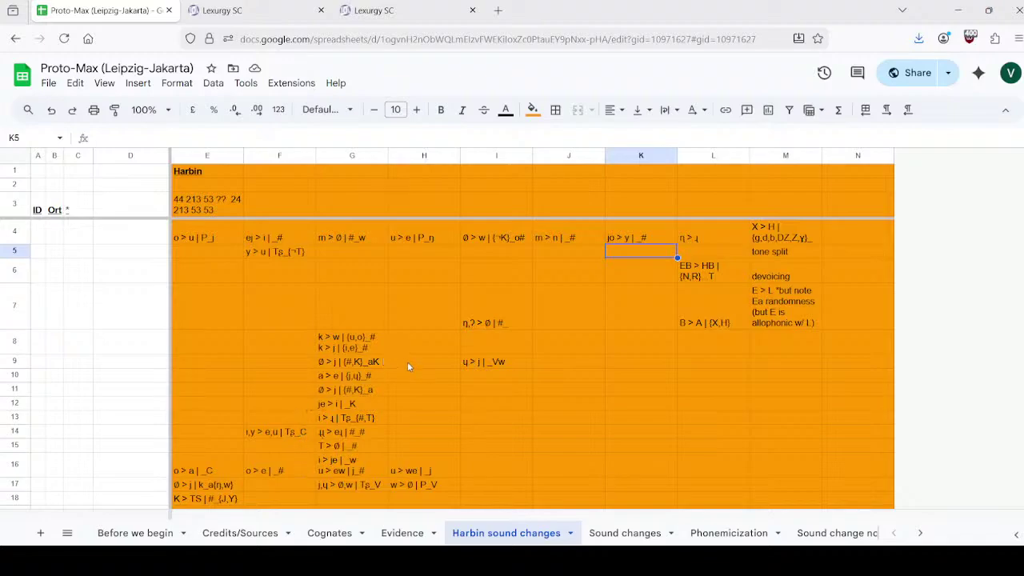
Step: Look through the earlier rules in the main Lexurgy page, especially labial-glide-dissimilation-6, yod-rounding-1 and fish-raising-1, for their environments and ordering
click(240, 11)
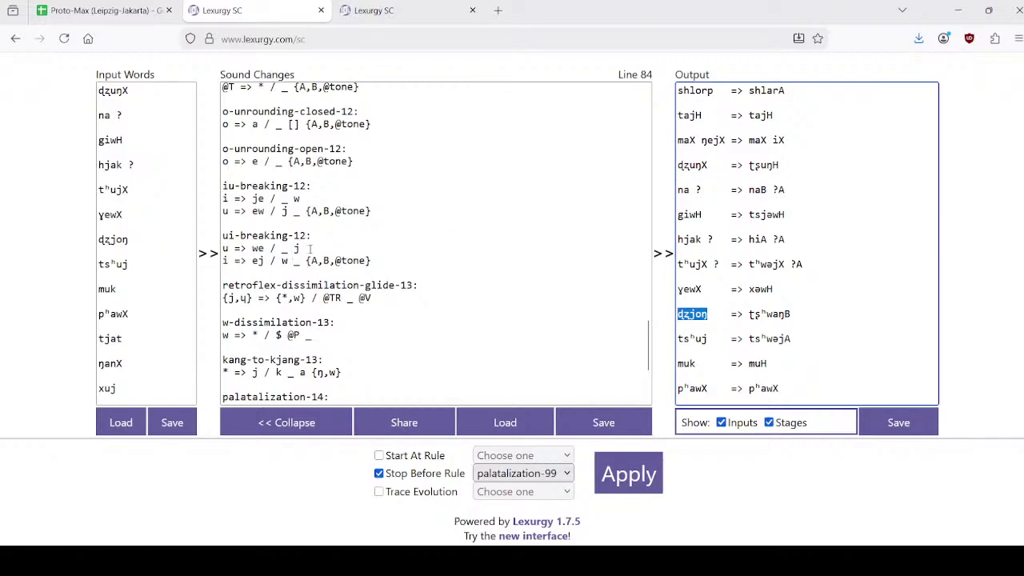
scroll(387, 255, up, 4)
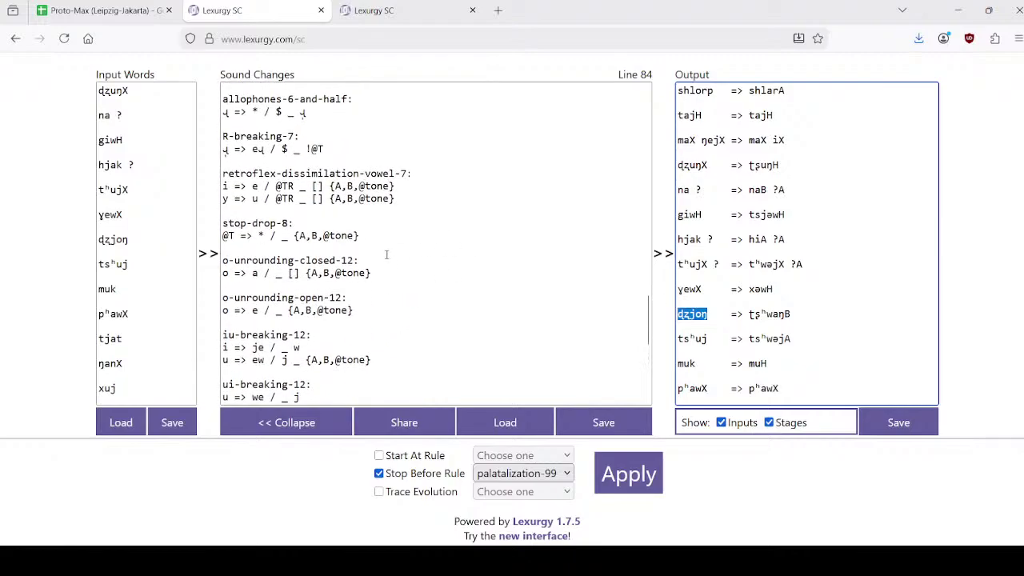
scroll(428, 259, up, 6)
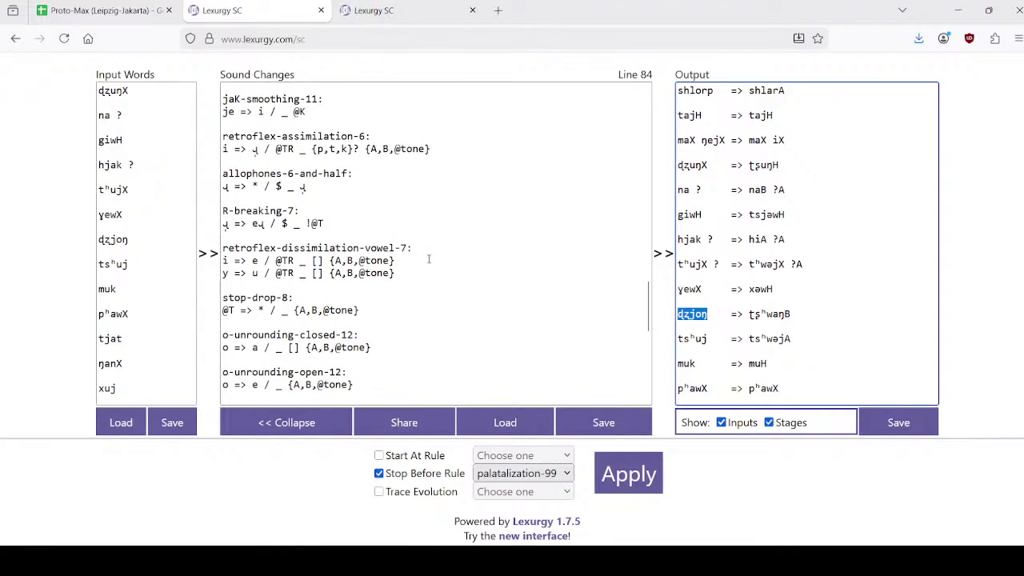
scroll(429, 259, up, 2)
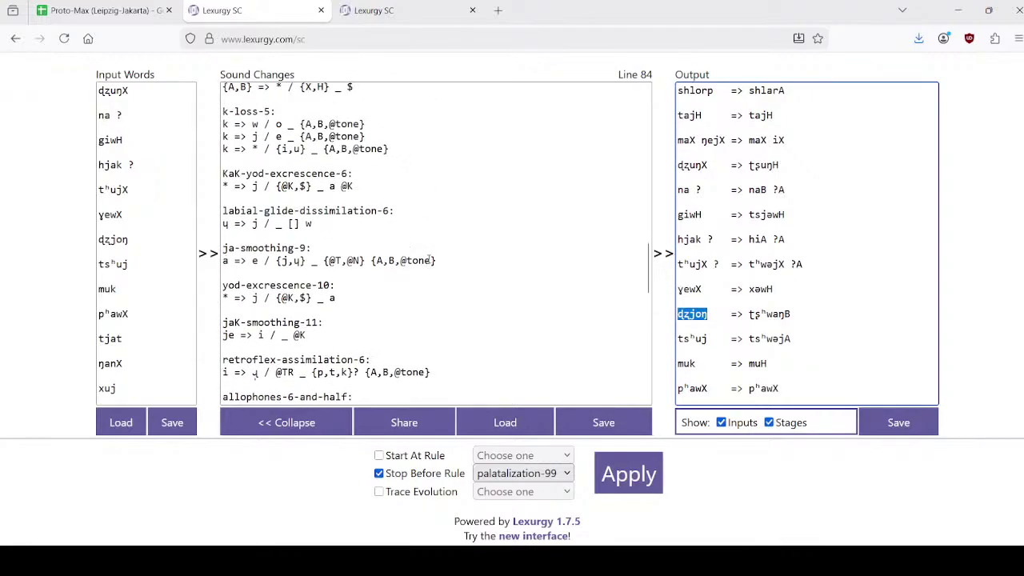
click(361, 221)
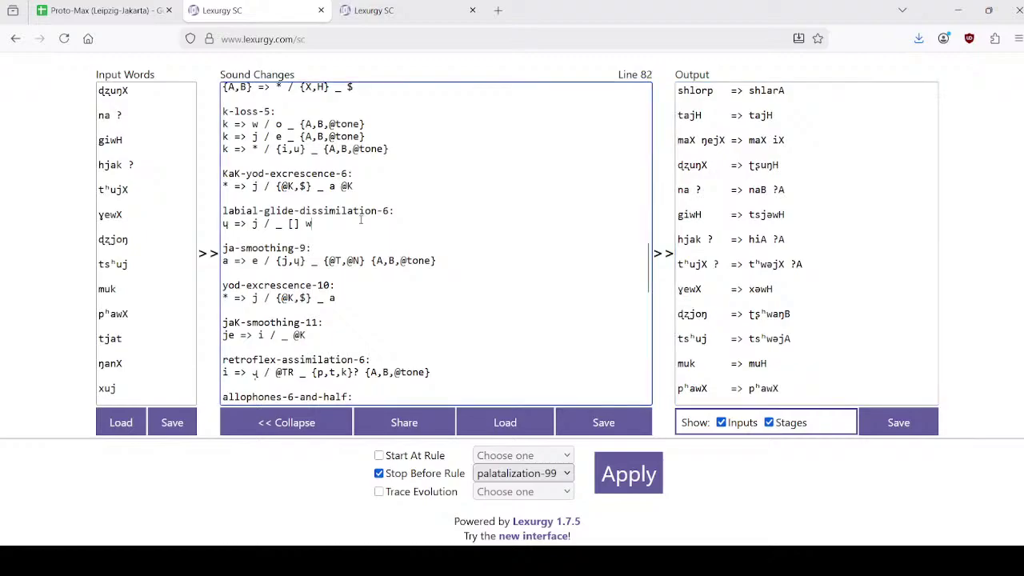
scroll(379, 225, up, 2)
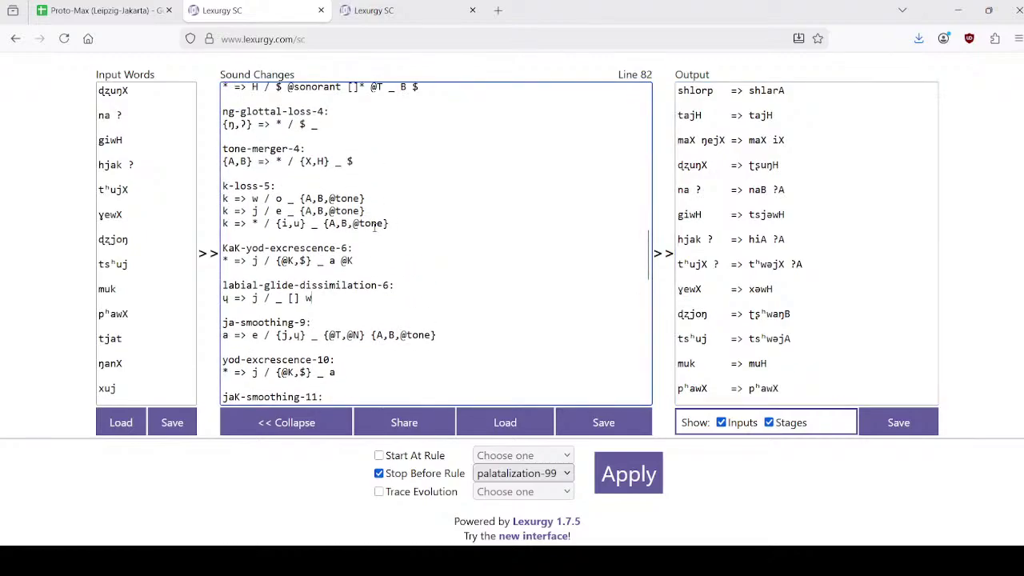
scroll(276, 197, up, 6)
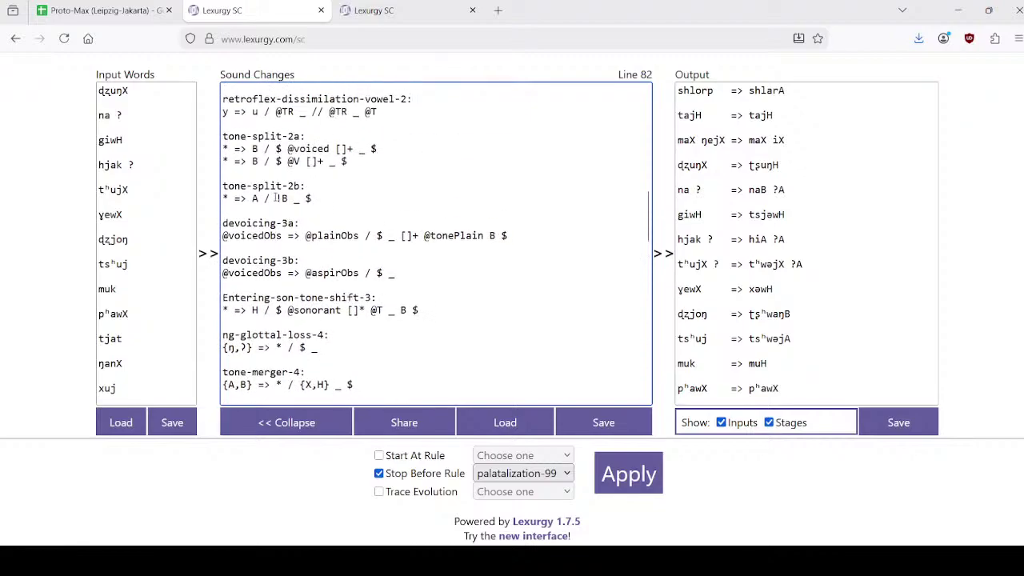
scroll(276, 197, up, 4)
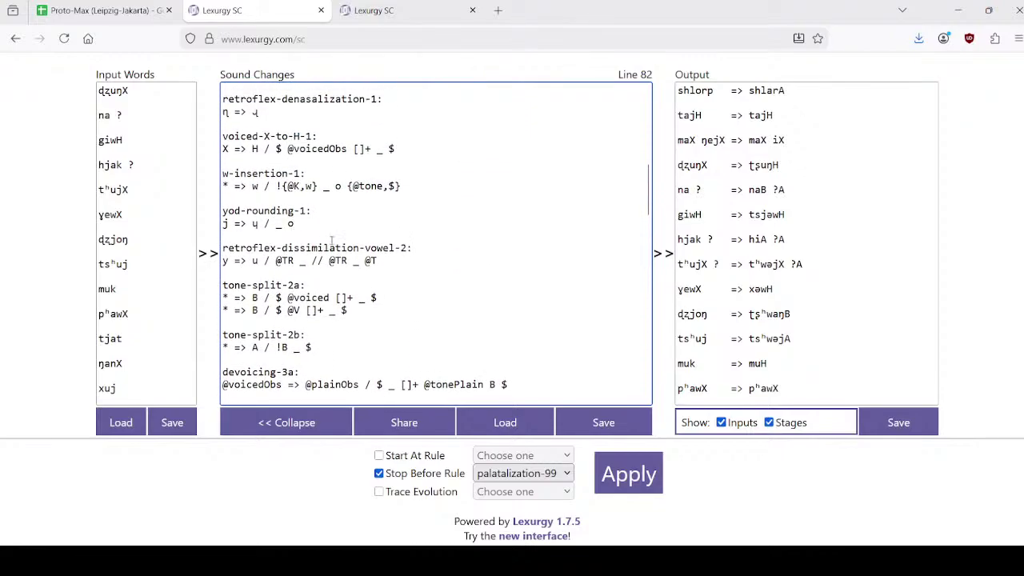
click(324, 227)
scroll(334, 183, up, 3)
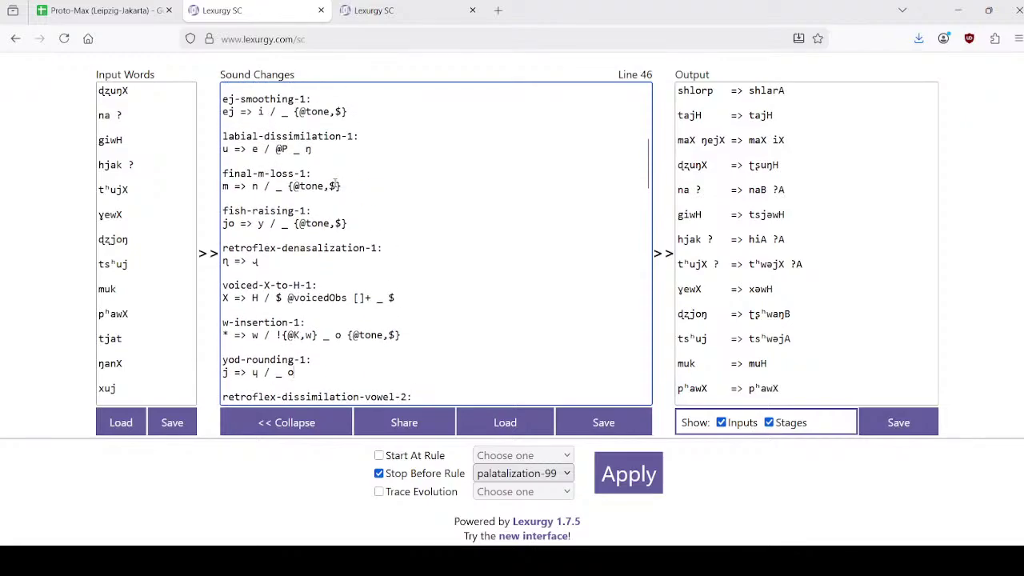
scroll(334, 182, up, 3)
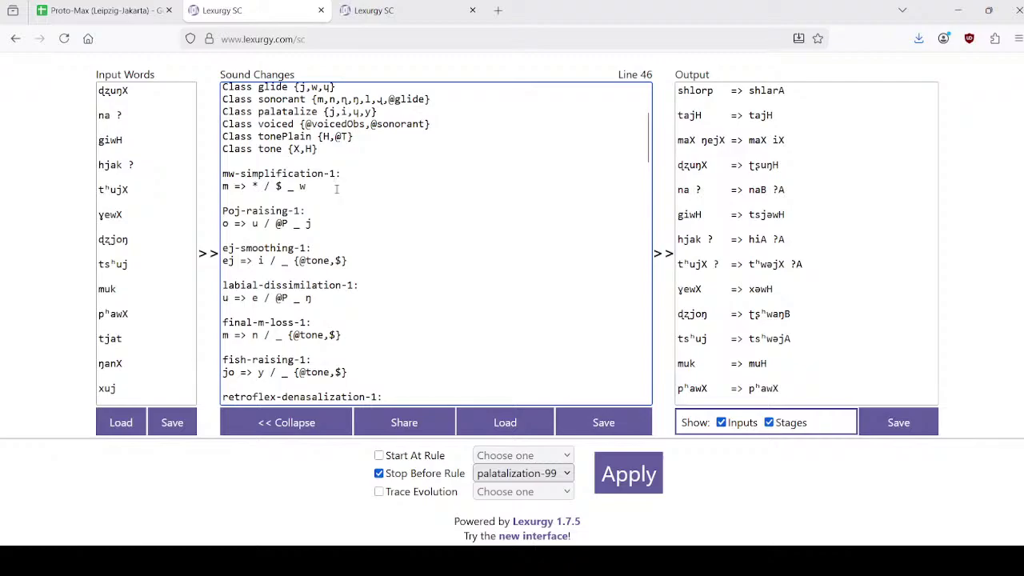
scroll(334, 182, down, 3)
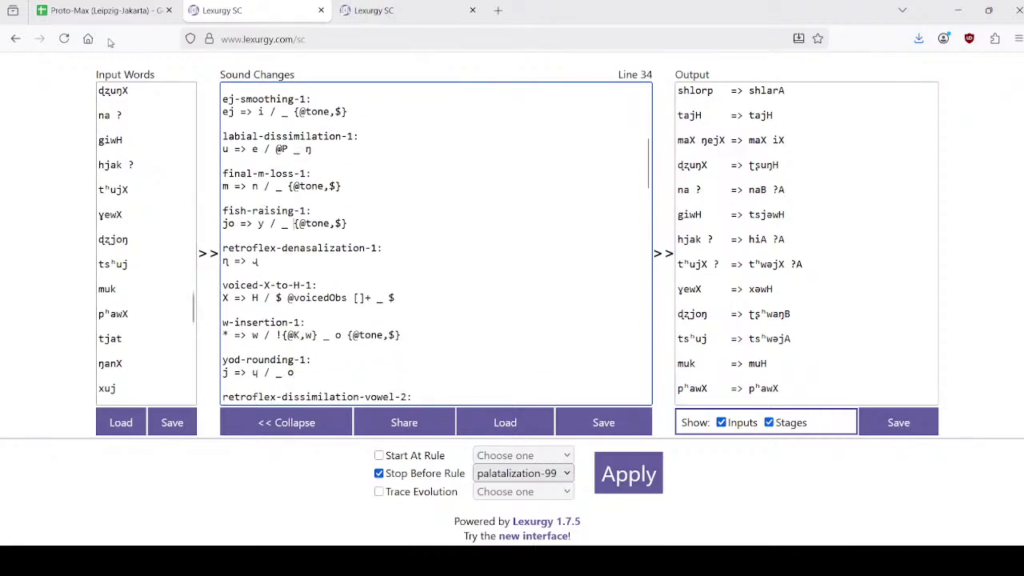
Step: Add the rule "j > ɥ | _o" beneath jo > y in the Harbin sound changes sheet, copying ɥ from the "ɥ > j | _Vw" cell
key(ctrl+shift+Tab)
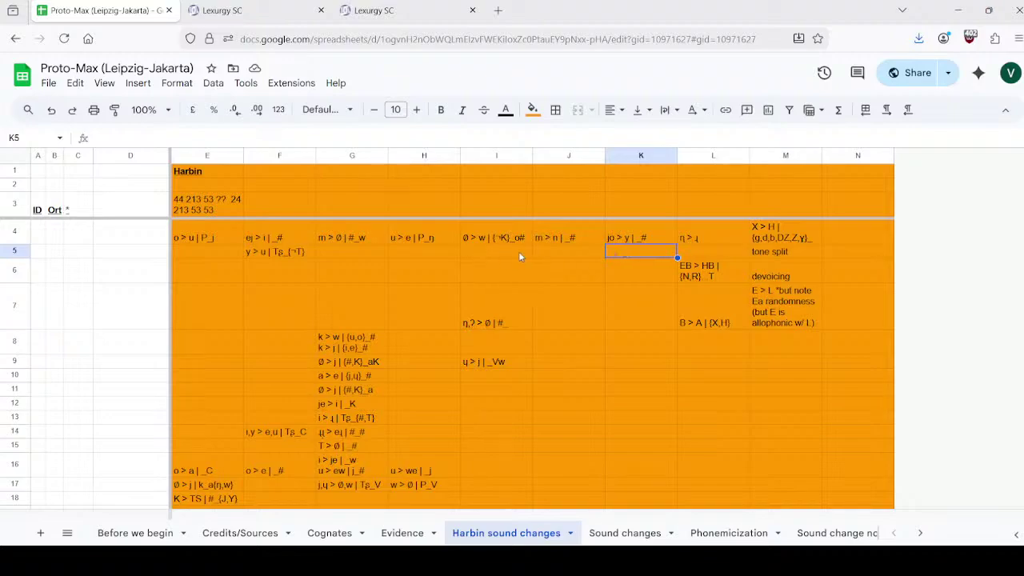
double_click(631, 252)
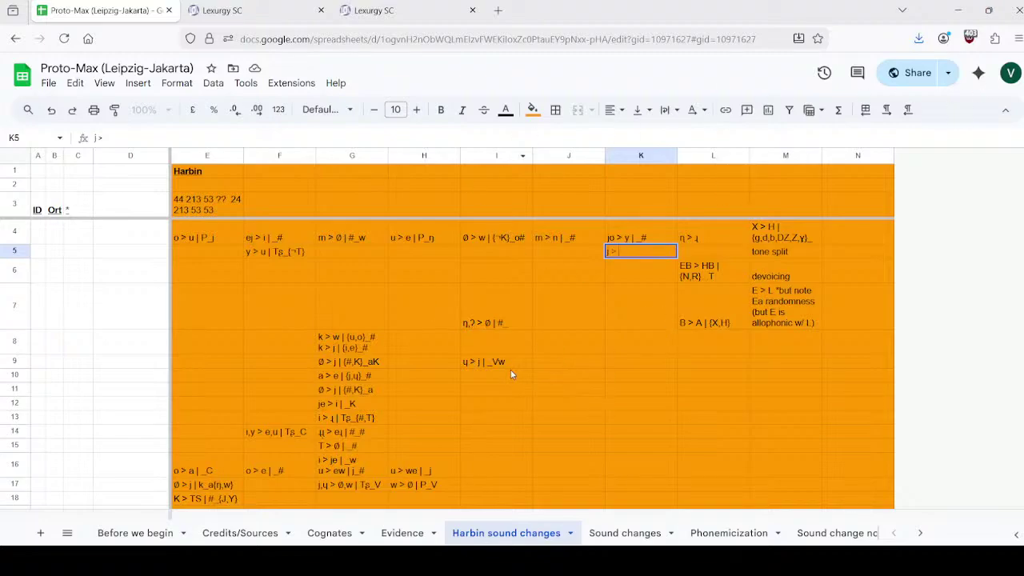
double_click(470, 363)
drag(469, 362, 462, 362)
key(ctrl+c)
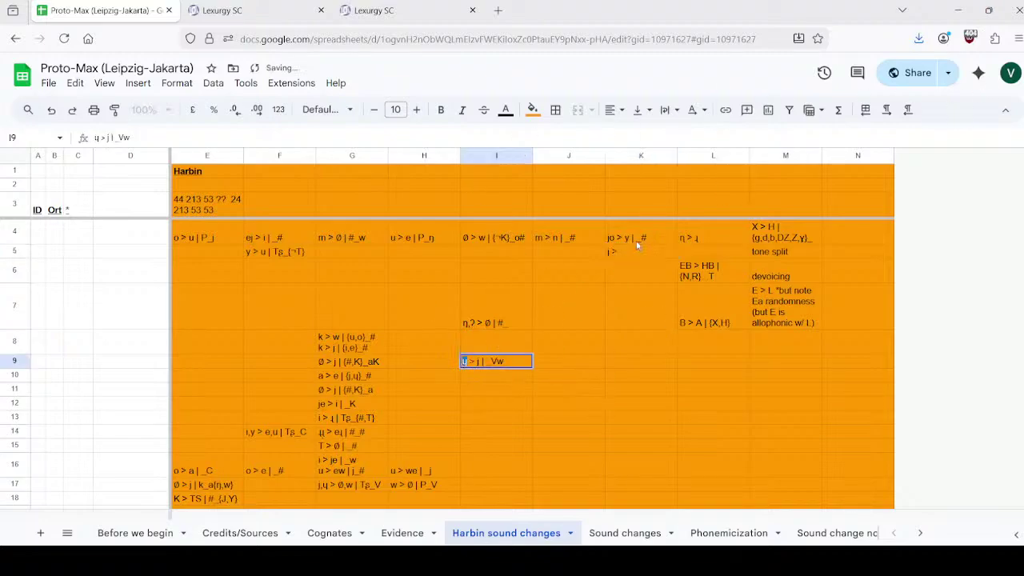
double_click(621, 253)
key(ctrl+v)
text(|)
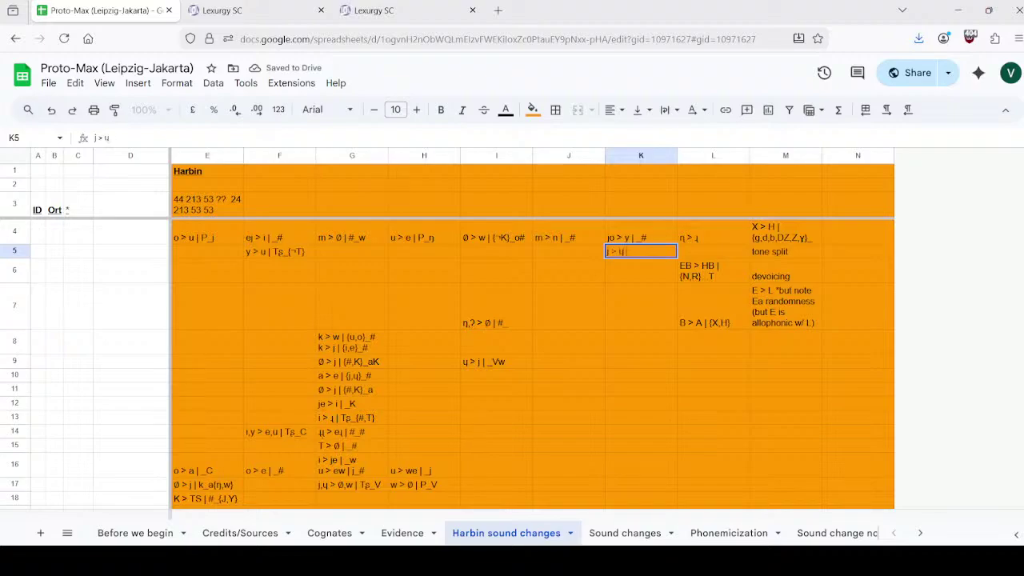
text( _o)
key(Return)
Step: Rename the rule yod-rounding-1 to yod-rounding-2 in the main Lexurgy page's sound changes
click(218, 7)
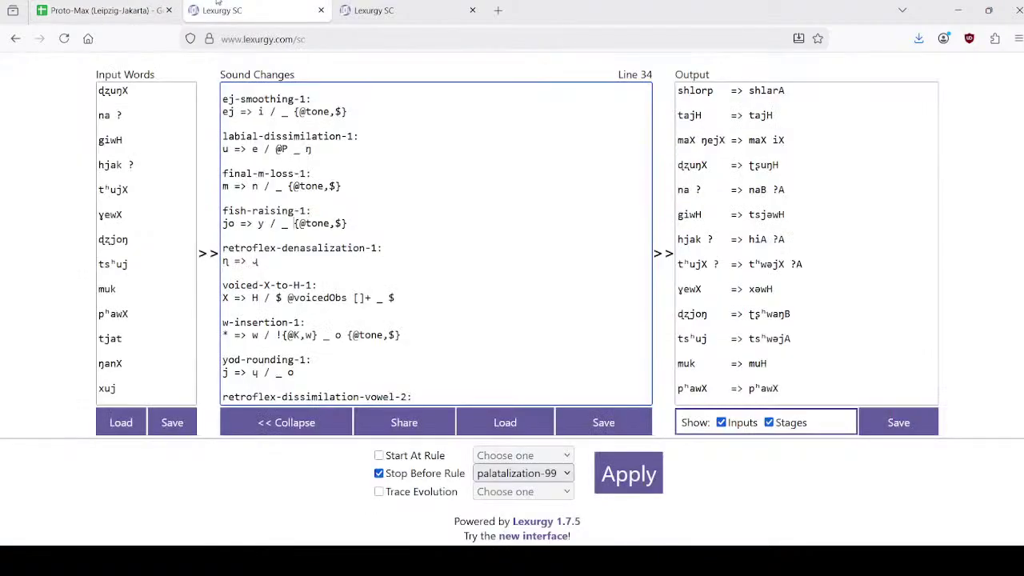
scroll(356, 249, down, 1)
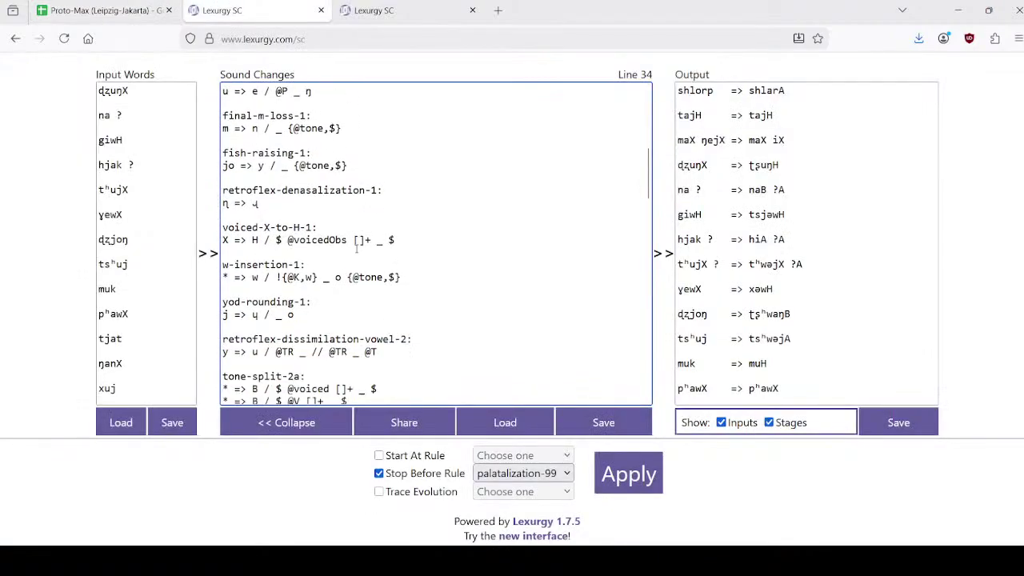
scroll(357, 249, down, 1)
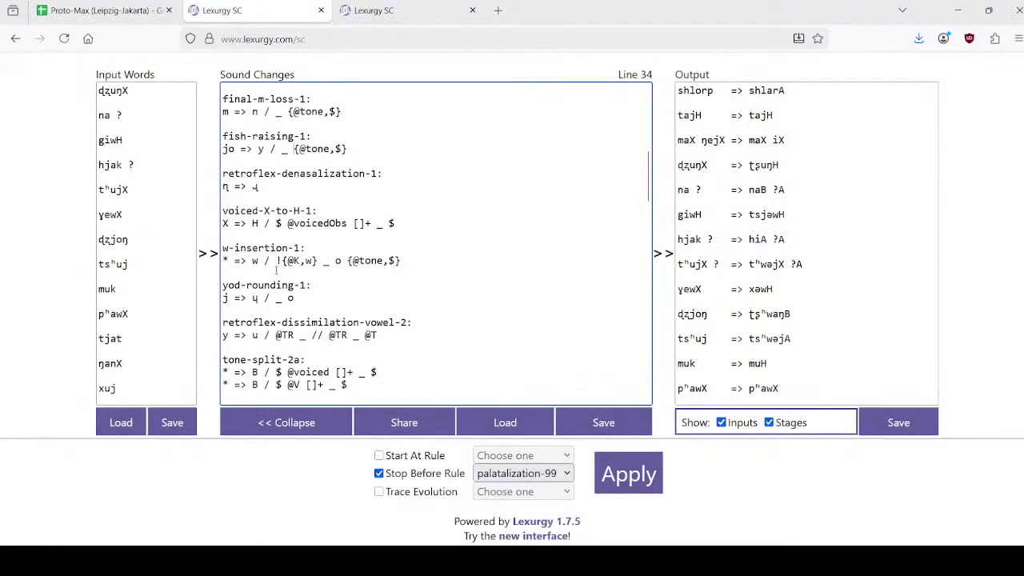
click(416, 260)
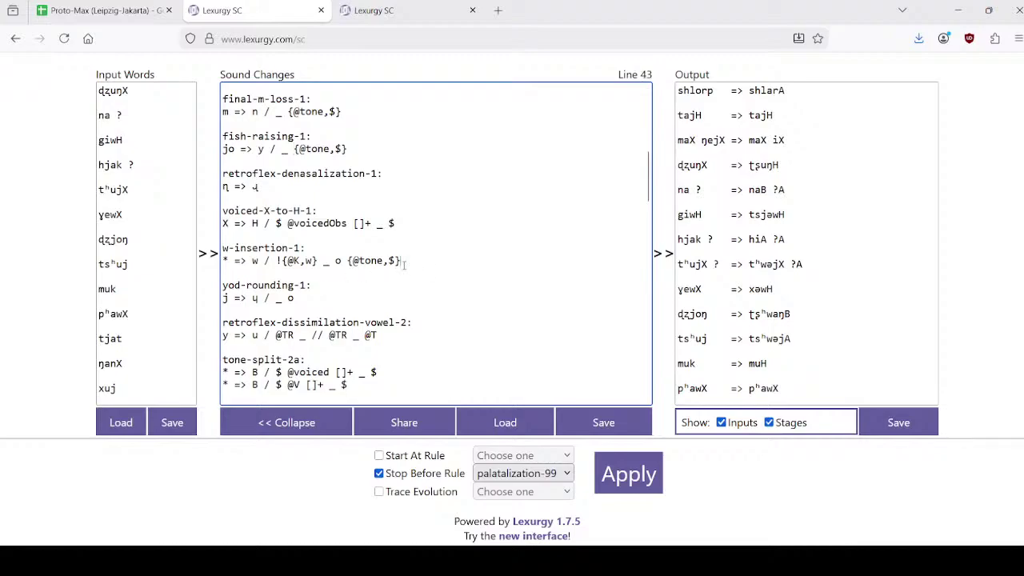
click(306, 284)
key(BackSpace)
text(2)
Step: Compare the stage of the yod-rounding rule in the Harbin sound changes sheet with the main Lexurgy page and its output
click(34, 5)
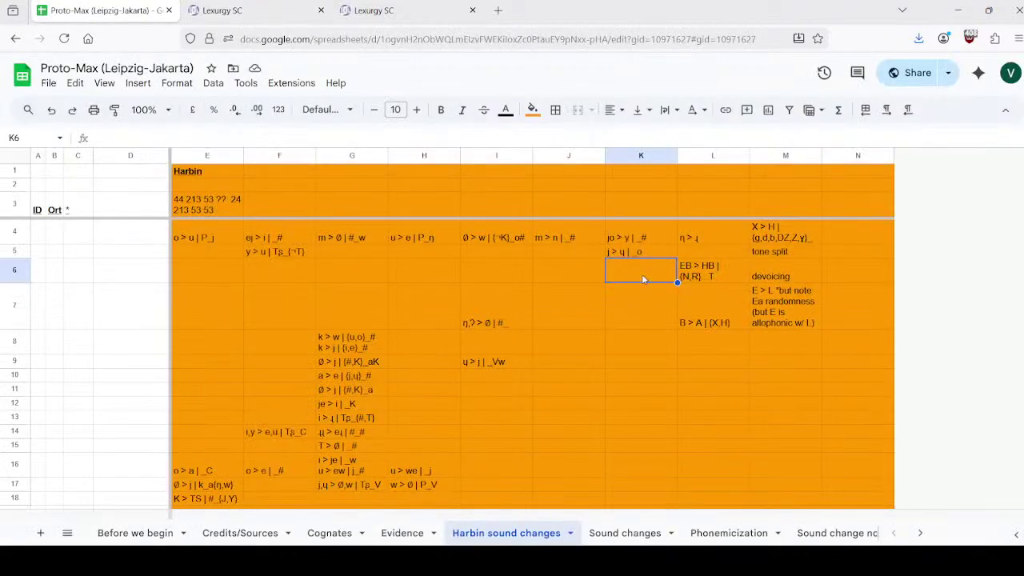
click(224, 11)
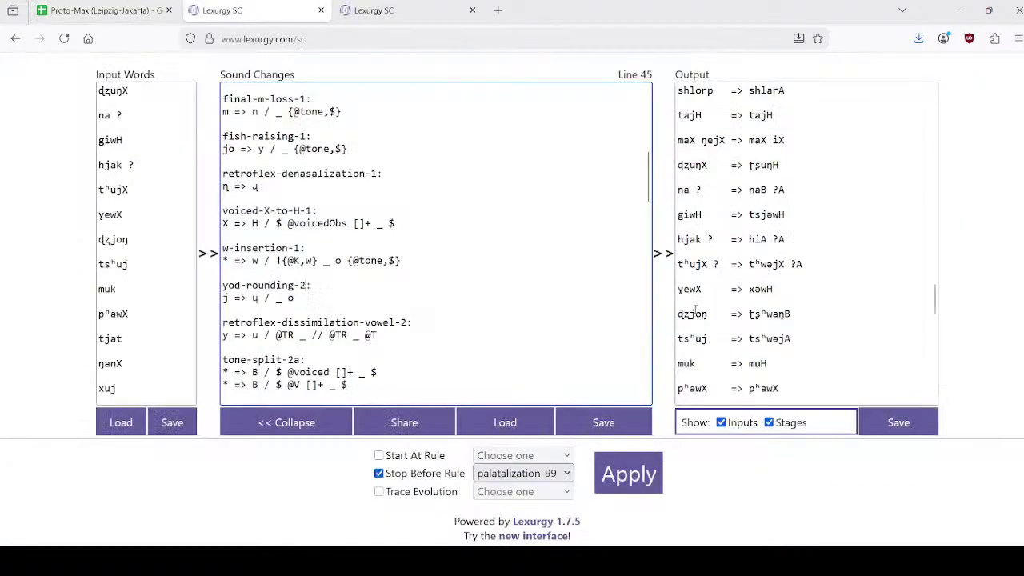
scroll(675, 300, up, 5)
scroll(672, 302, down, 1)
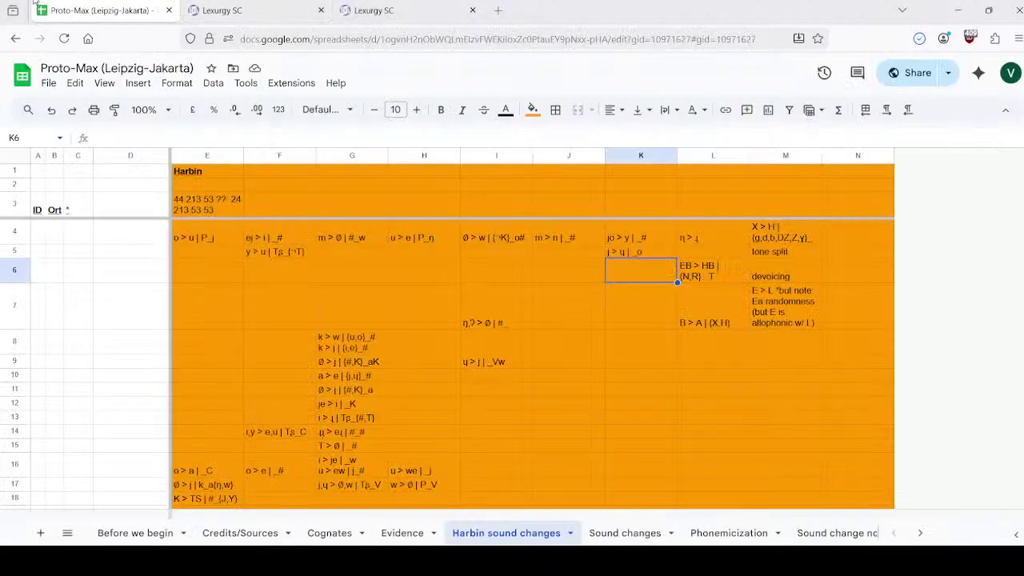
click(104, 11)
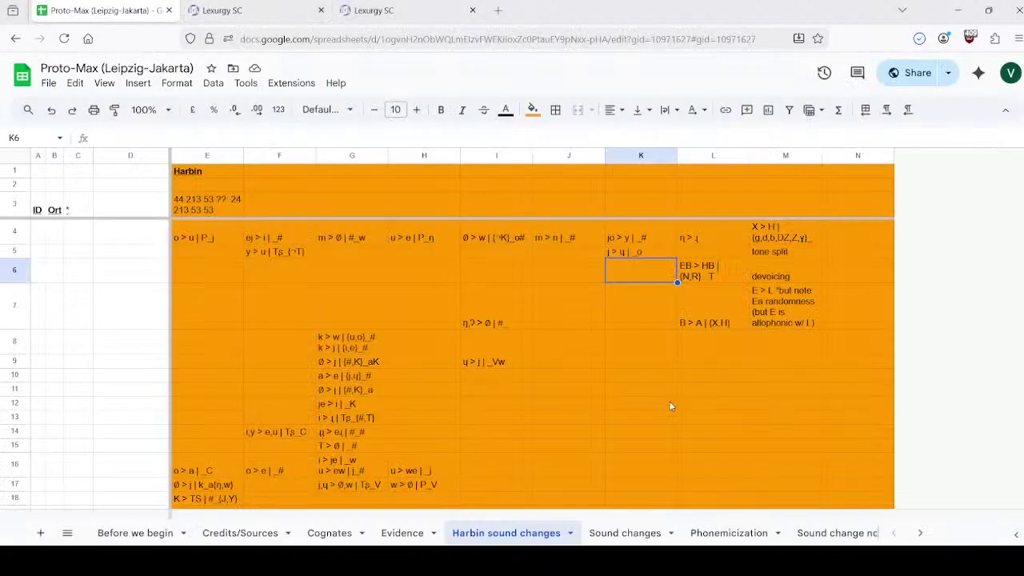
Step: Compare the j > ɥ | _o, ɥ > j | _Vw and o > e | _# rules in the Harbin sheet with the main Lexurgy page's rules
click(650, 248)
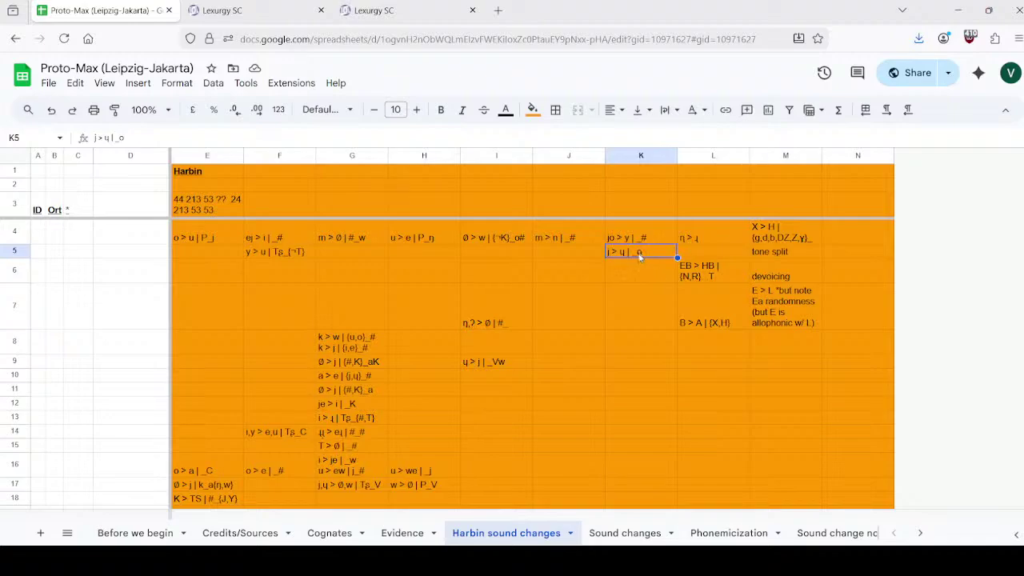
click(491, 362)
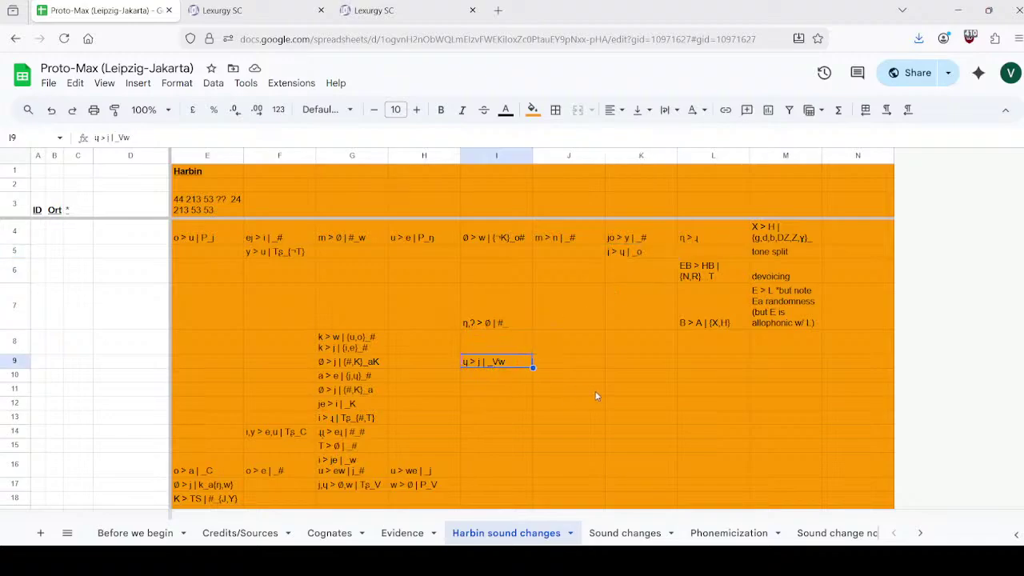
click(281, 469)
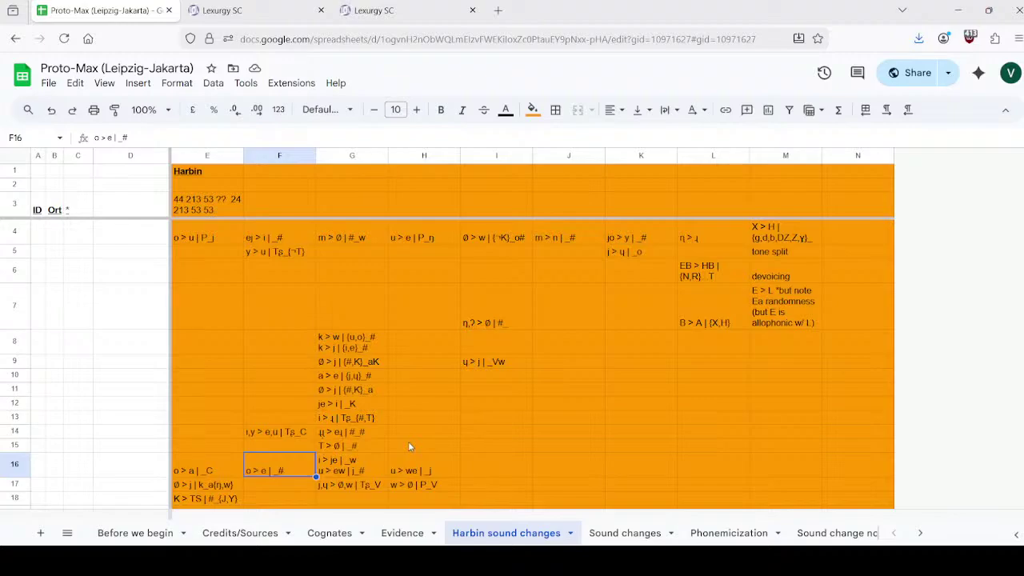
click(215, 9)
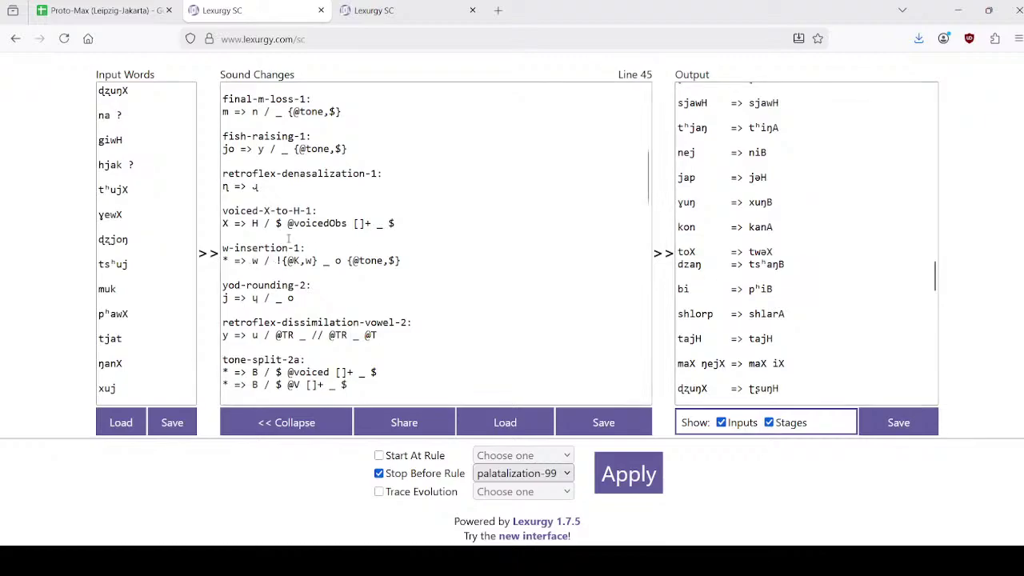
click(58, 16)
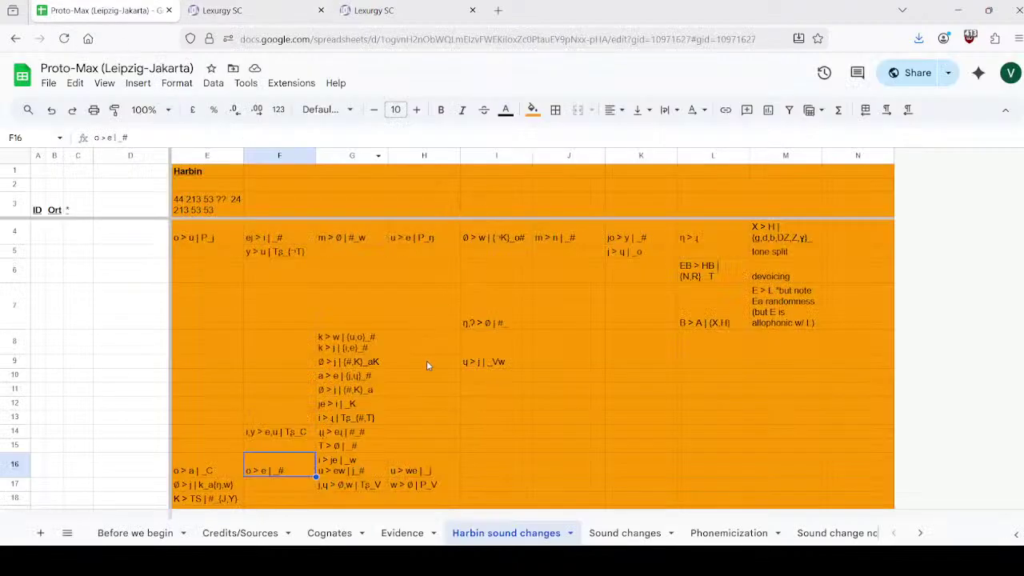
Step: Examine the dʐjoŋ entry and its output on the second Lexurgy page, checking it against the main page's rules and the Harbin sheet
click(376, 10)
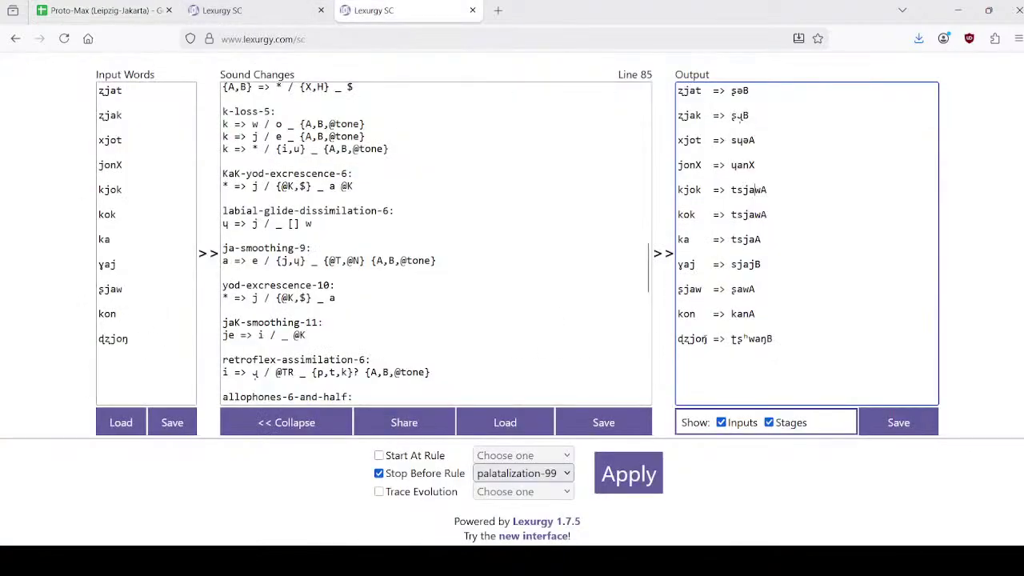
drag(708, 339, 677, 342)
drag(773, 339, 726, 339)
click(212, 8)
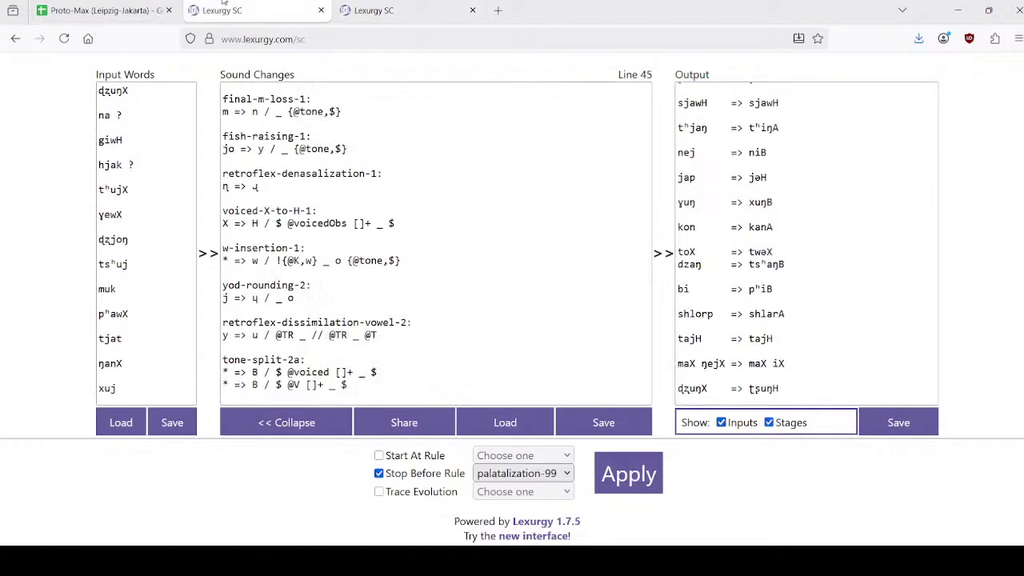
click(149, 8)
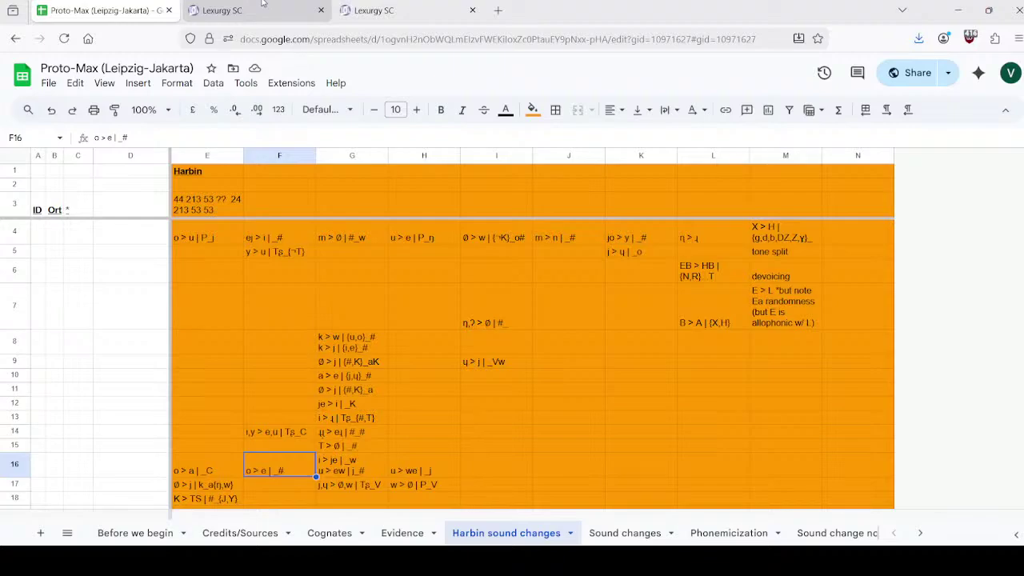
Step: Compare the sheet's ɥ > j | _Vw cell with labial-glide-dissimilation-6 and the earlier rules in the main Lexurgy page
double_click(516, 361)
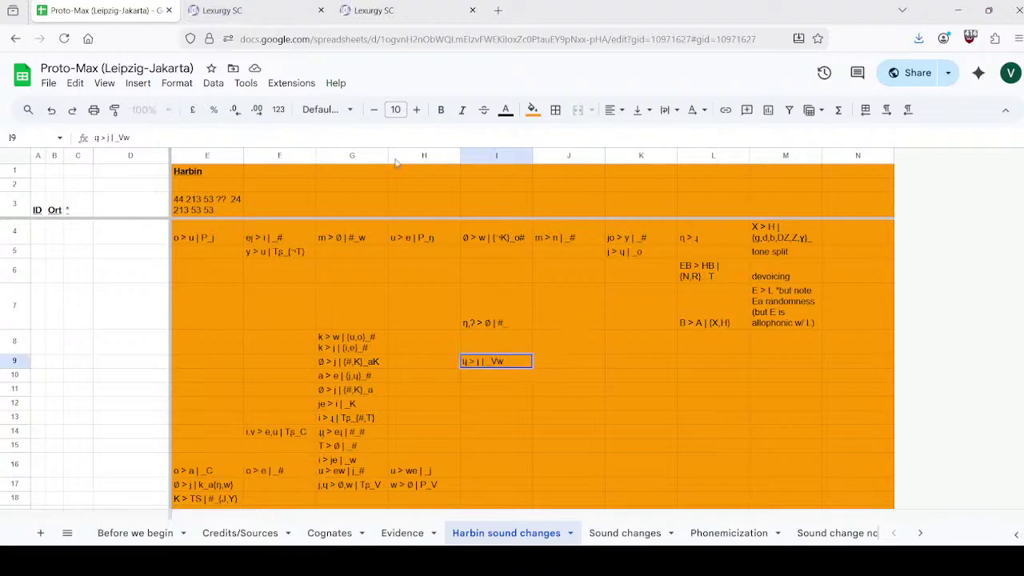
click(232, 6)
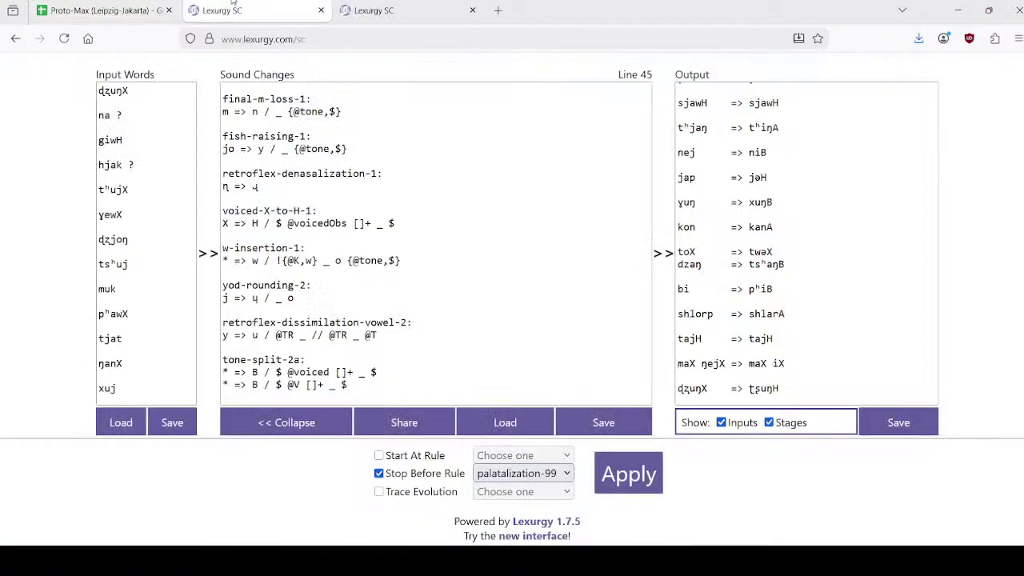
scroll(362, 246, down, 10)
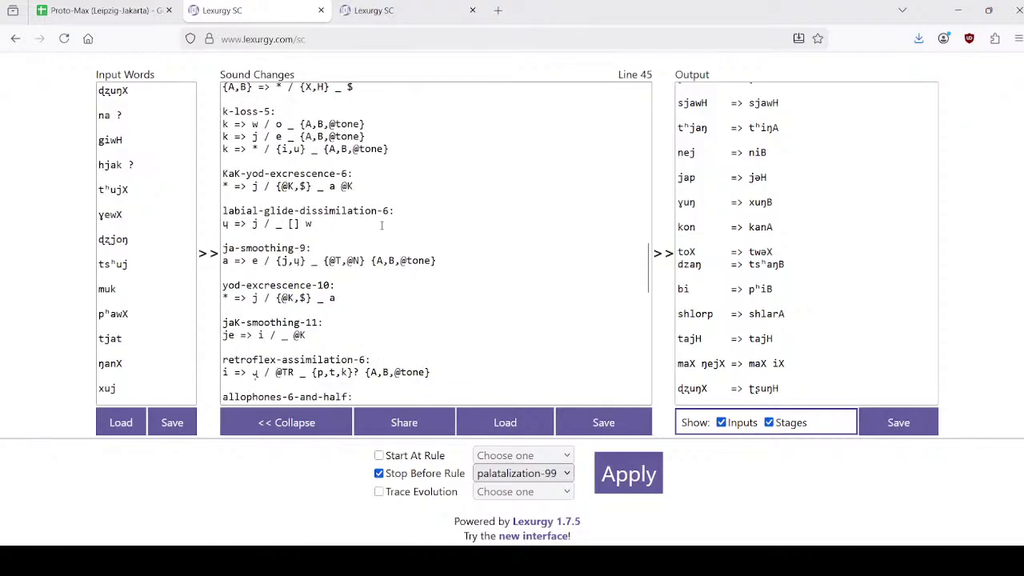
scroll(362, 246, down, 4)
scroll(381, 225, up, 8)
scroll(381, 226, up, 8)
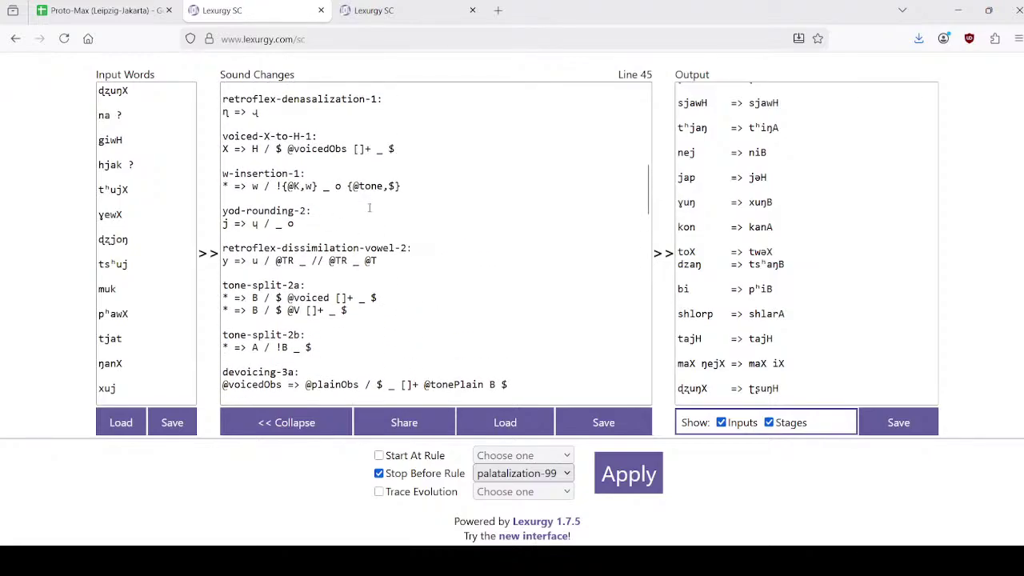
scroll(402, 209, up, 5)
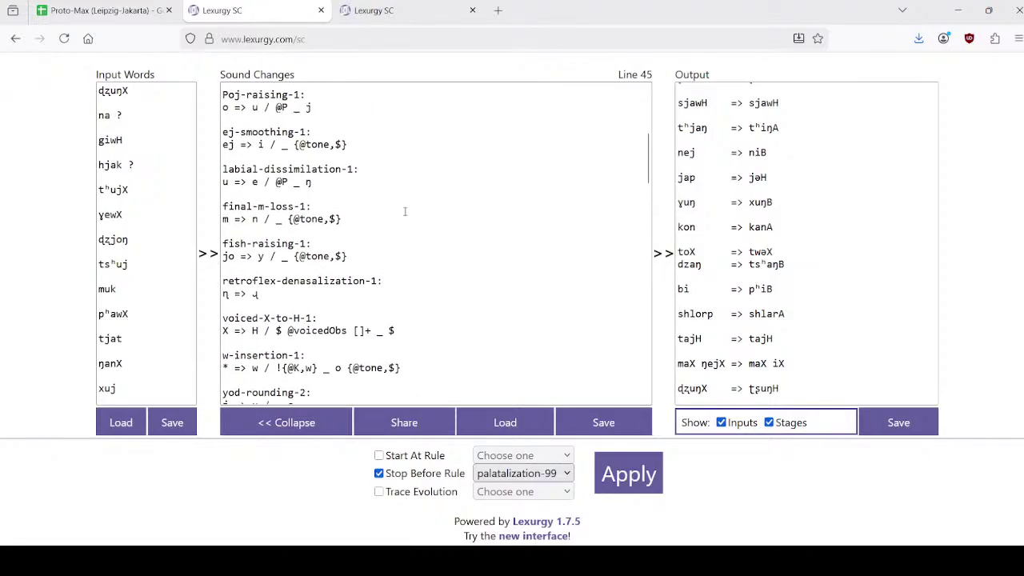
scroll(405, 215, up, 3)
scroll(405, 215, down, 5)
click(101, 7)
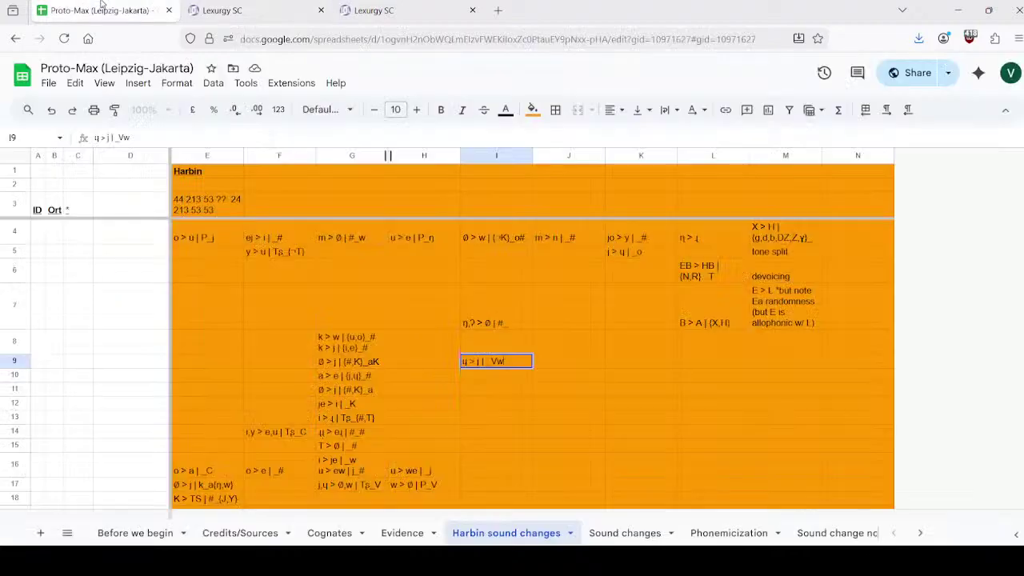
Step: Extend the environment of labial-glide-dissimilation-6 in the main Lexurgy page to _ [] {w,ŋ} and reapply the sound changes
click(222, 11)
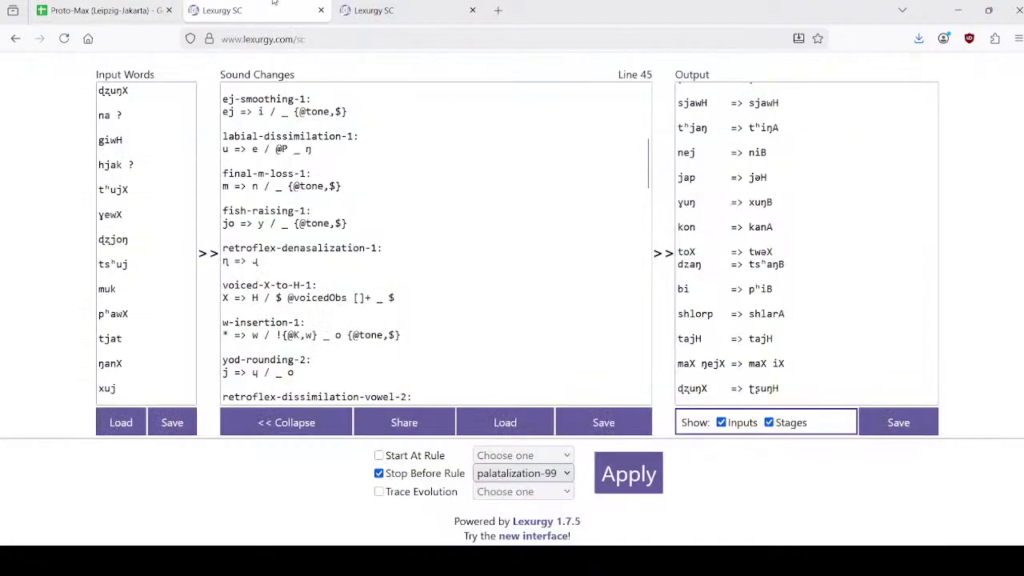
scroll(356, 294, down, 2)
scroll(357, 294, down, 2)
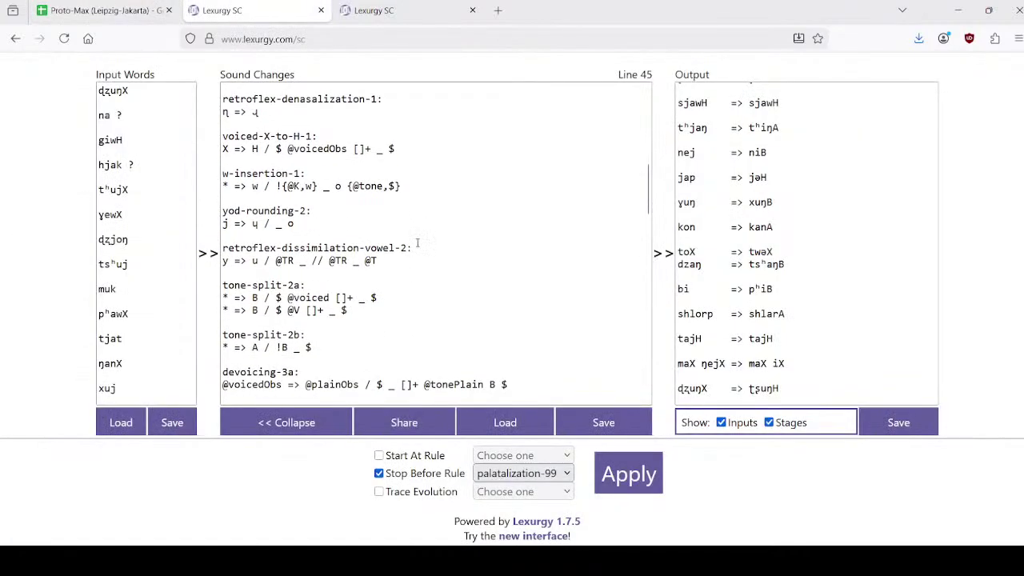
scroll(408, 248, down, 4)
scroll(395, 265, down, 5)
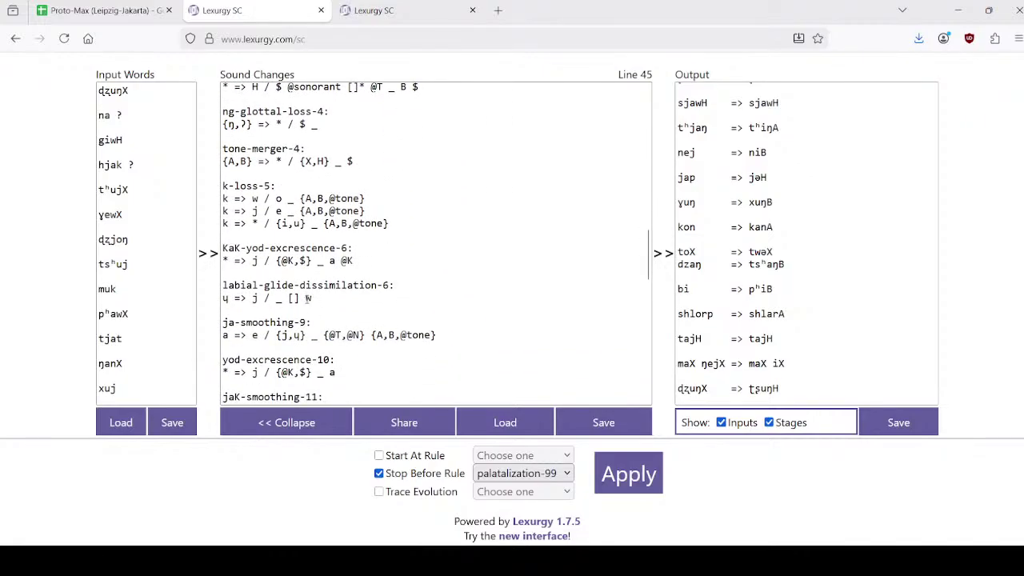
click(307, 298)
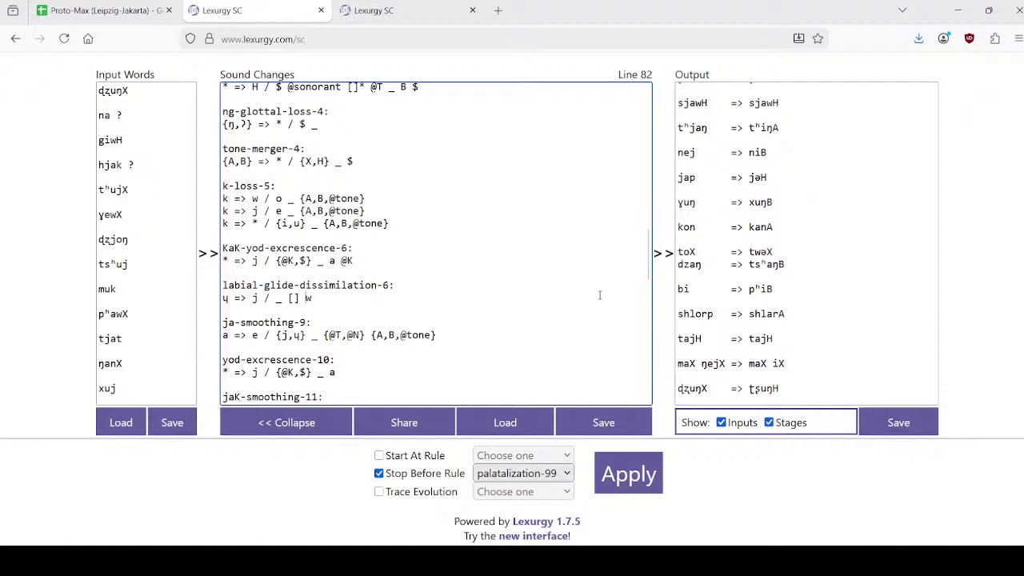
text({)
key(BackSpace)
double_click(230, 124)
key(ctrl+c)
click(341, 298)
key(ctrl+v)
click(646, 480)
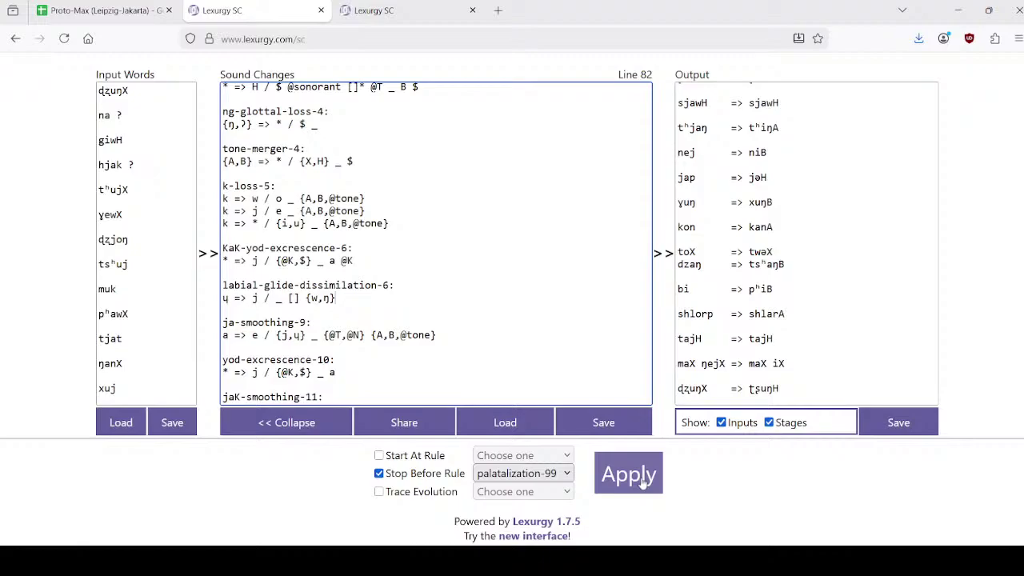
click(644, 483)
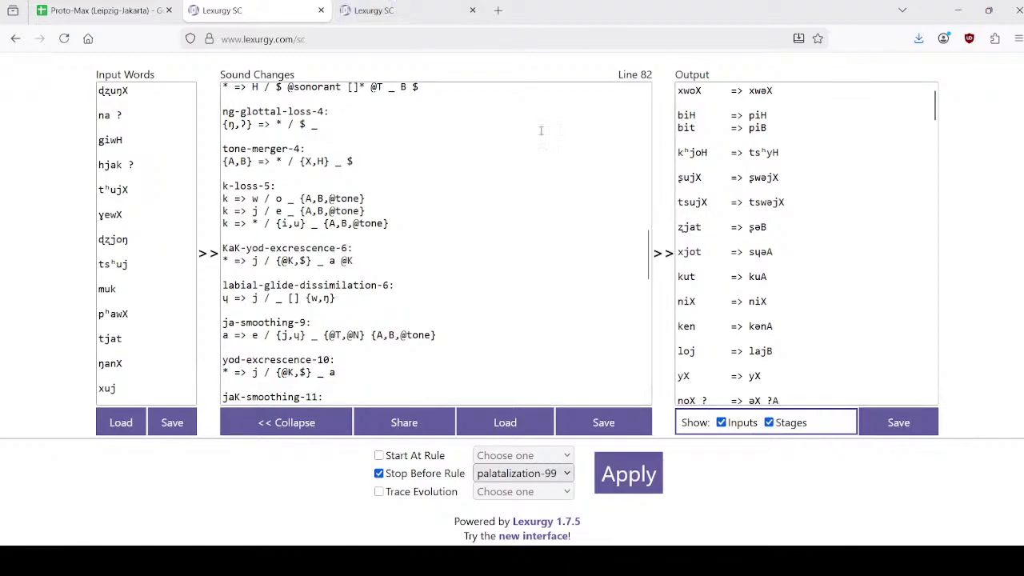
Step: Review the yod-rounding and neighbouring rules in the main Lexurgy page and check the new output for dʐjoŋ
click(420, 3)
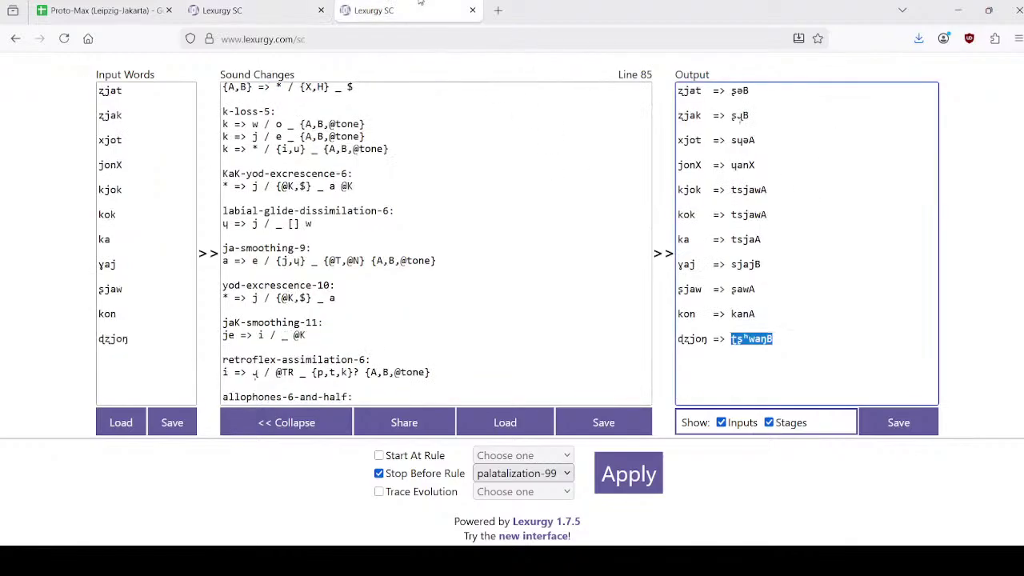
scroll(453, 239, up, 5)
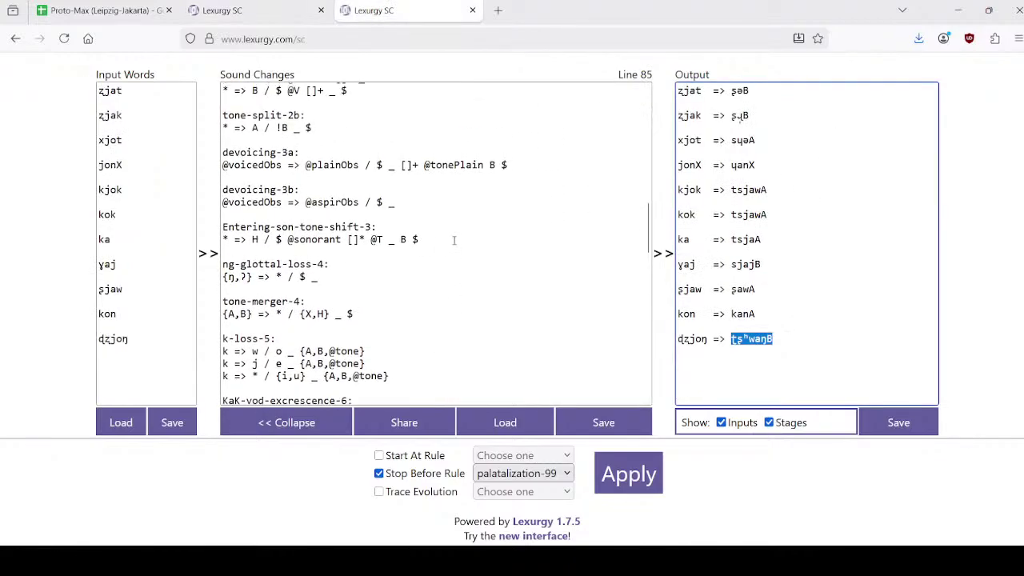
click(293, 6)
scroll(400, 200, up, 6)
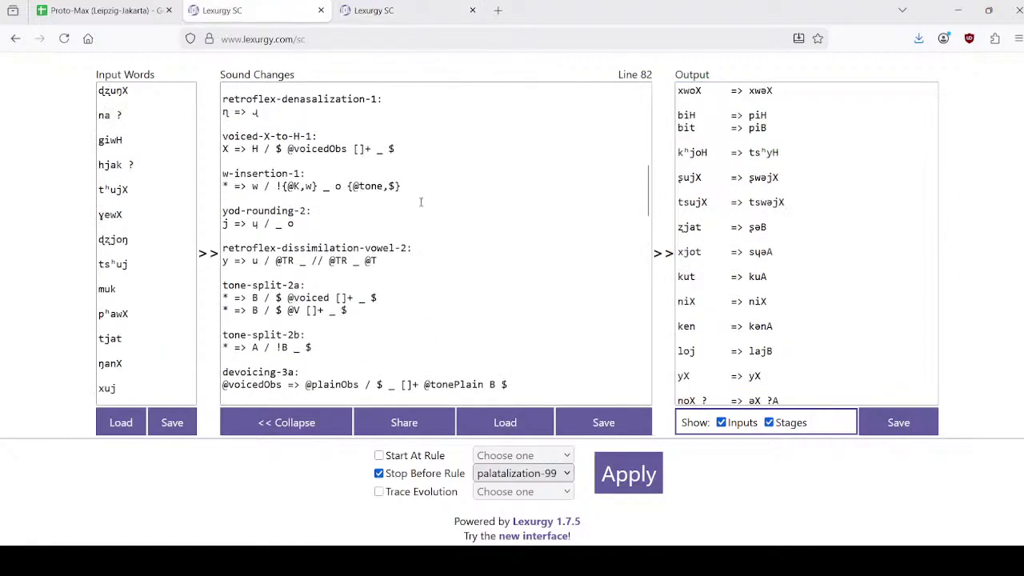
scroll(295, 185, up, 2)
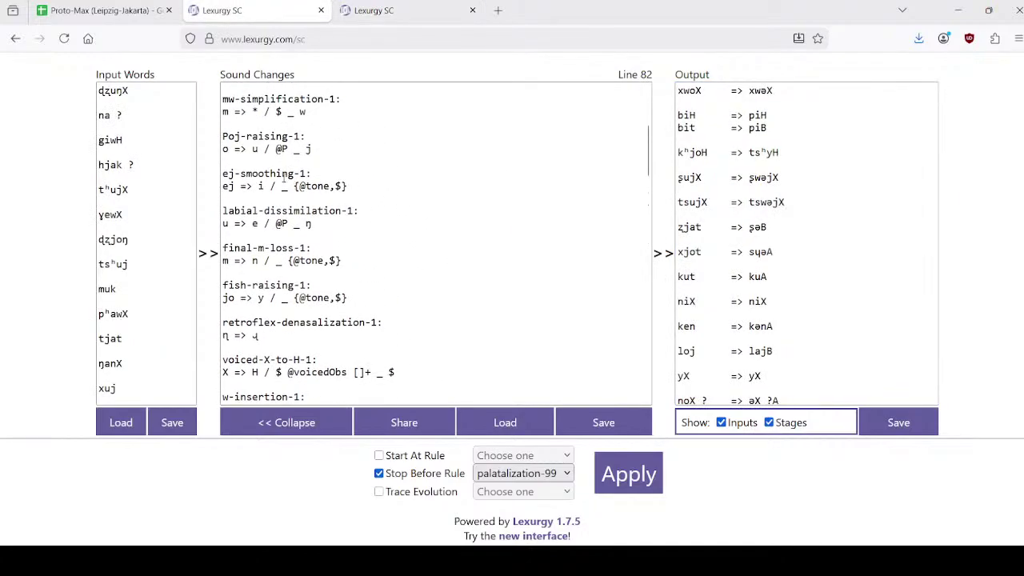
scroll(294, 185, down, 4)
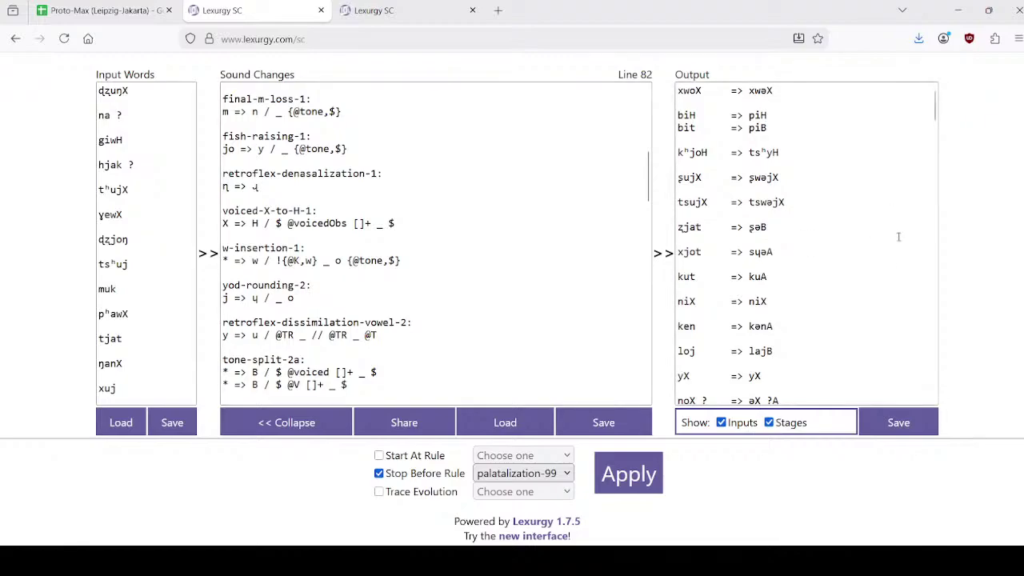
scroll(868, 260, down, 5)
scroll(864, 259, down, 10)
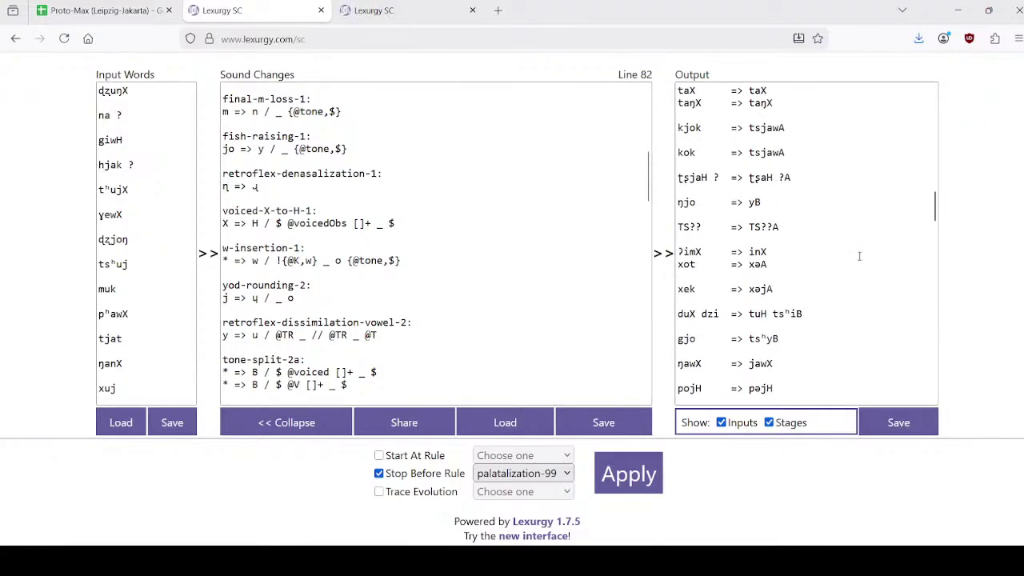
scroll(859, 256, up, 3)
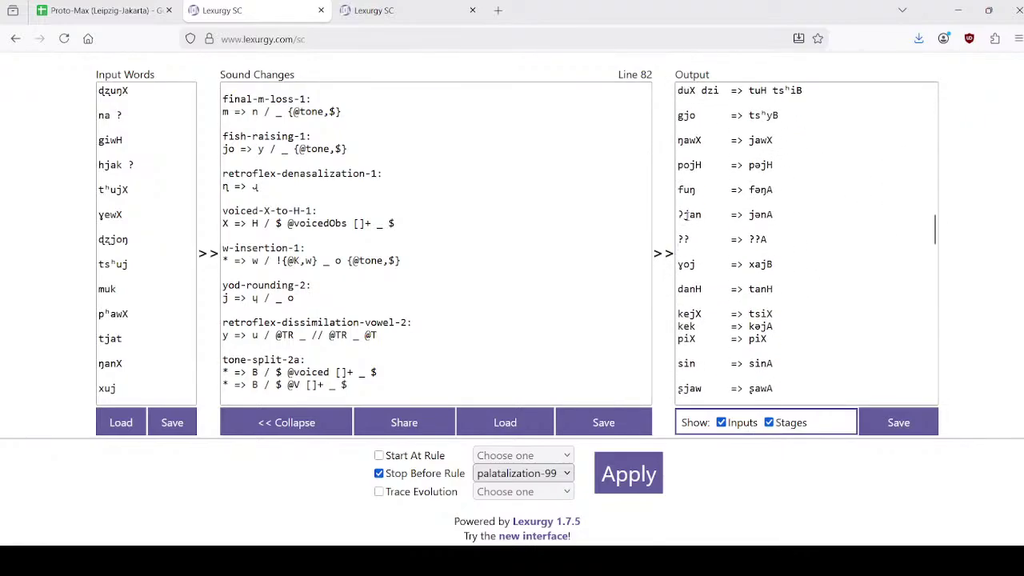
scroll(708, 266, down, 4)
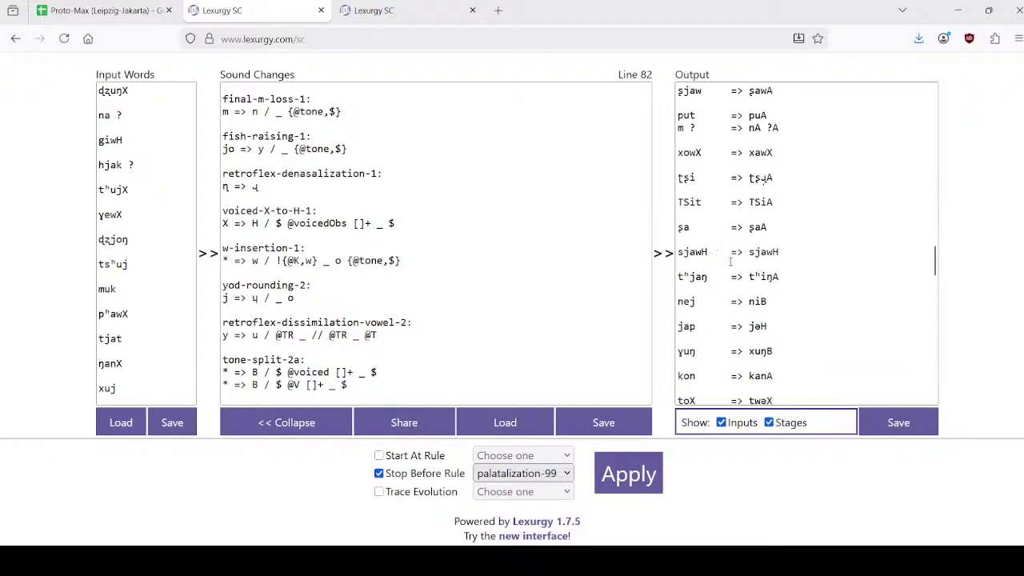
scroll(681, 294, down, 4)
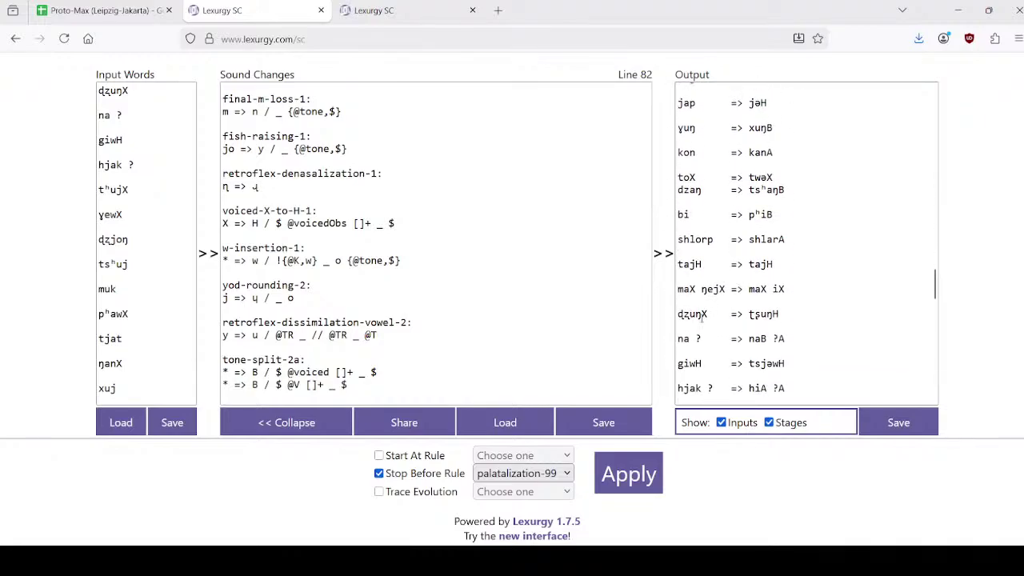
scroll(748, 315, down, 2)
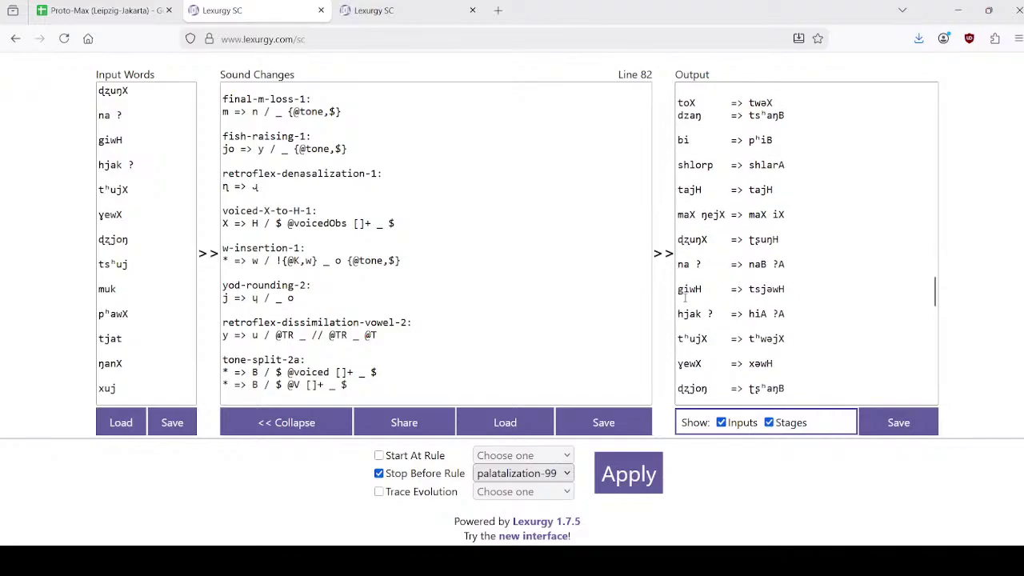
scroll(720, 284, down, 2)
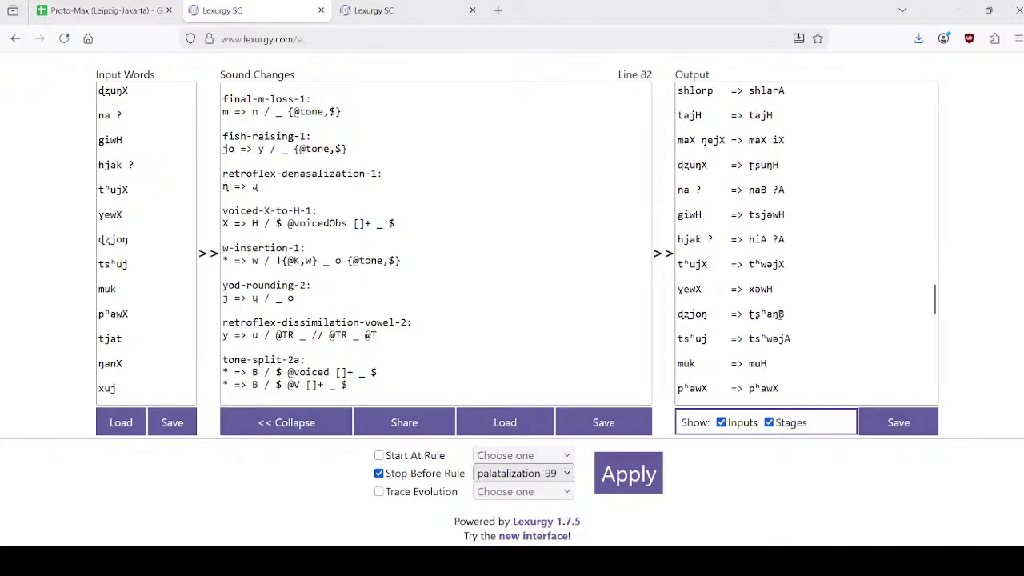
click(792, 313)
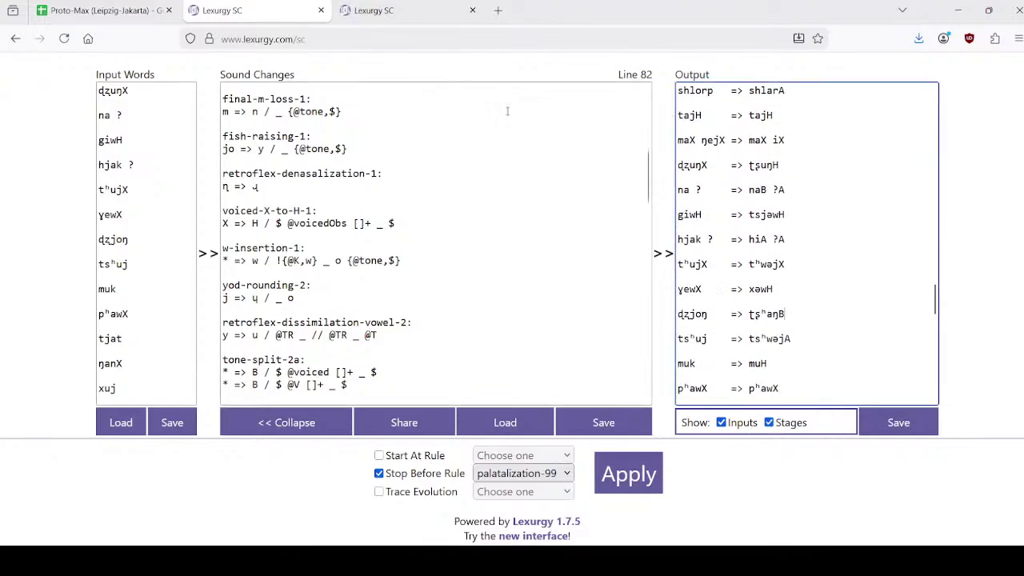
Step: Save the main Lexurgy page's sound changes and apply the updated rules to the short word list on the second Lexurgy page
click(613, 419)
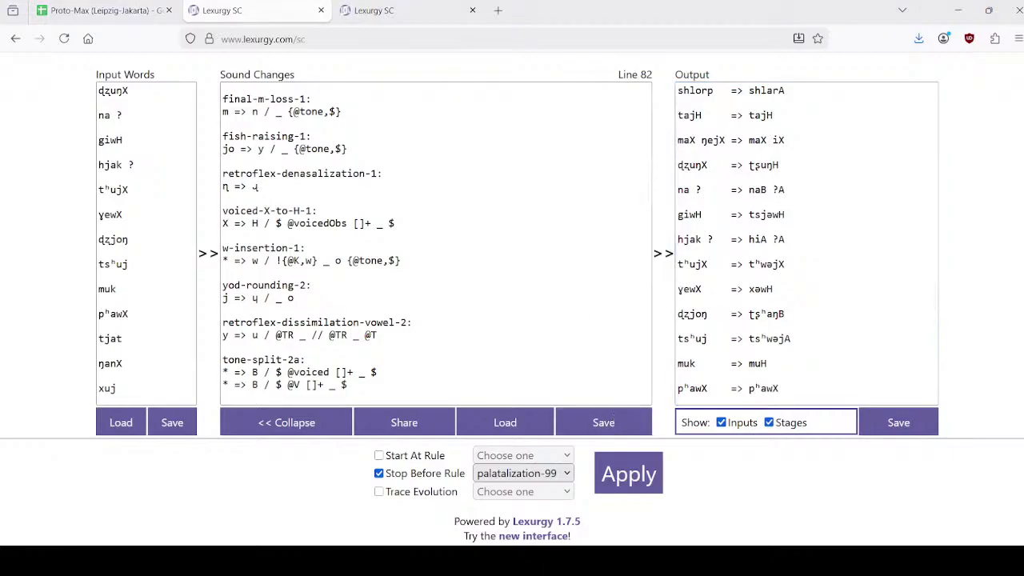
click(373, 10)
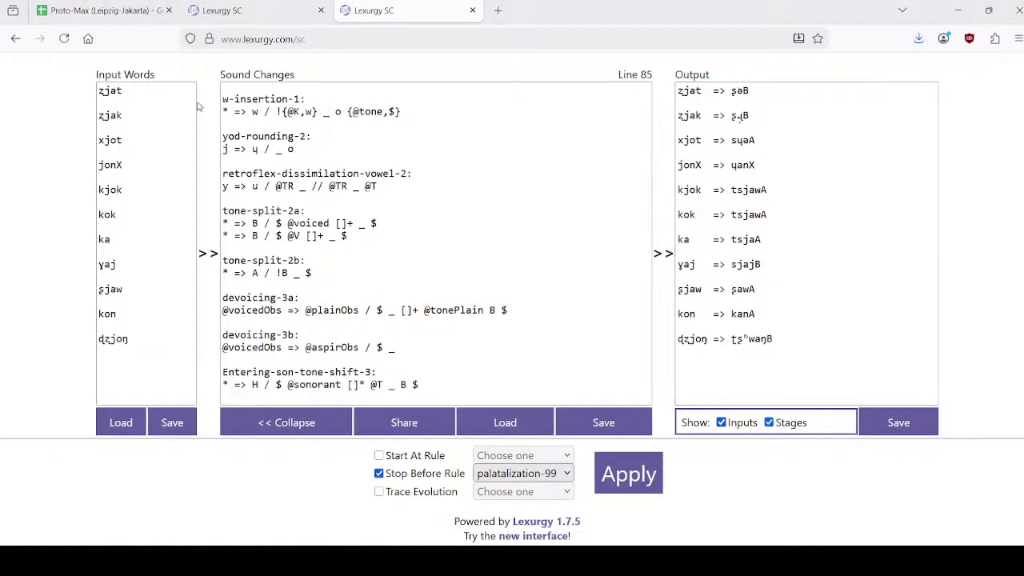
click(628, 475)
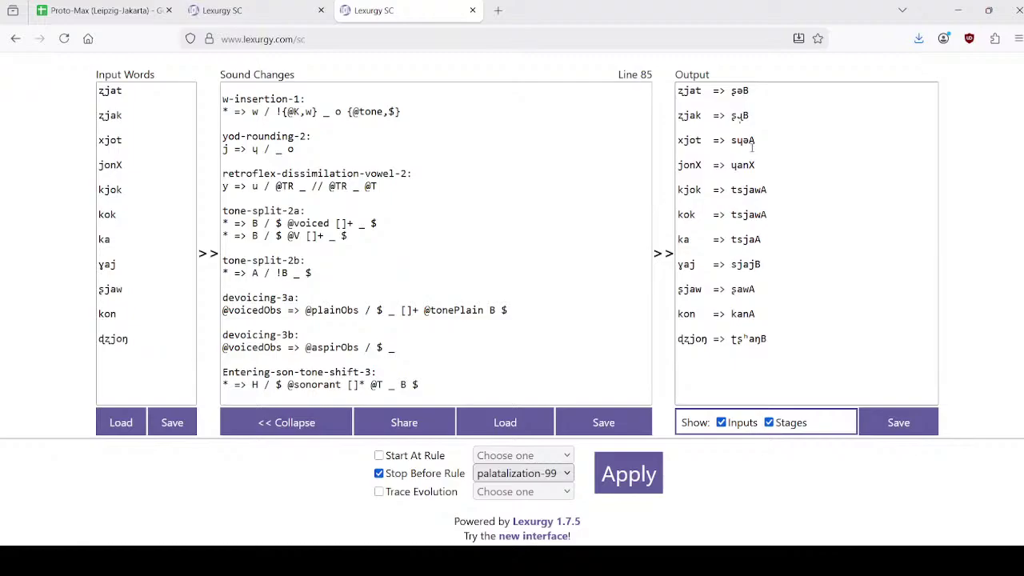
Step: Check the second Lexurgy page's outputs for jonX, kjok, kok, ka and ɣaj against the listed sound changes
drag(732, 164, 802, 166)
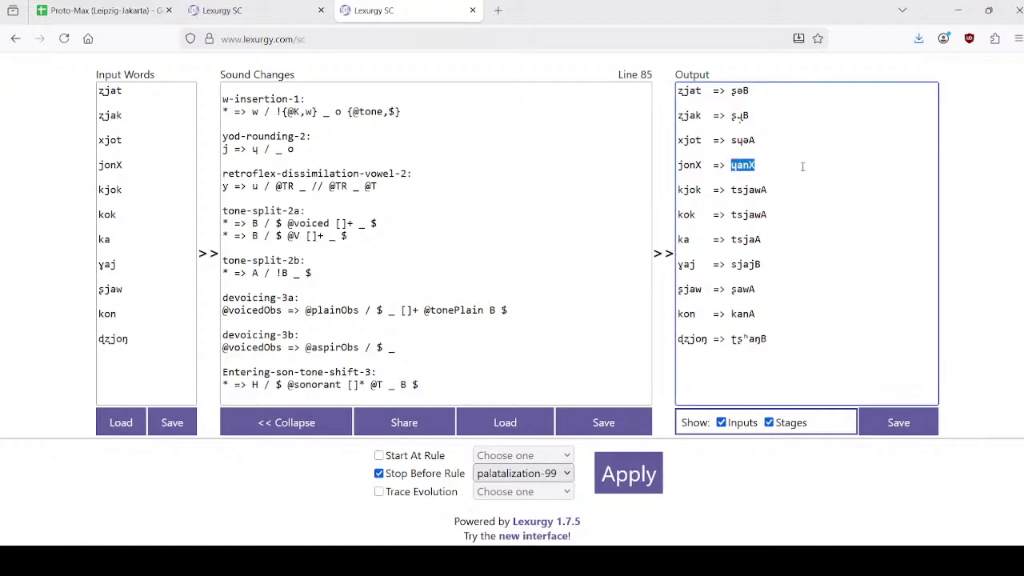
scroll(529, 254, down, 15)
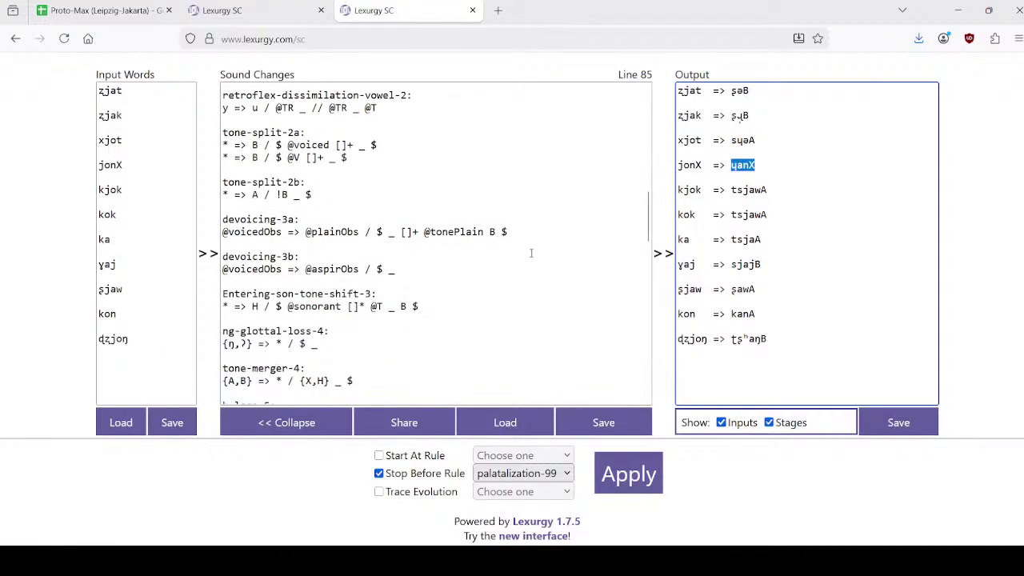
scroll(528, 256, down, 4)
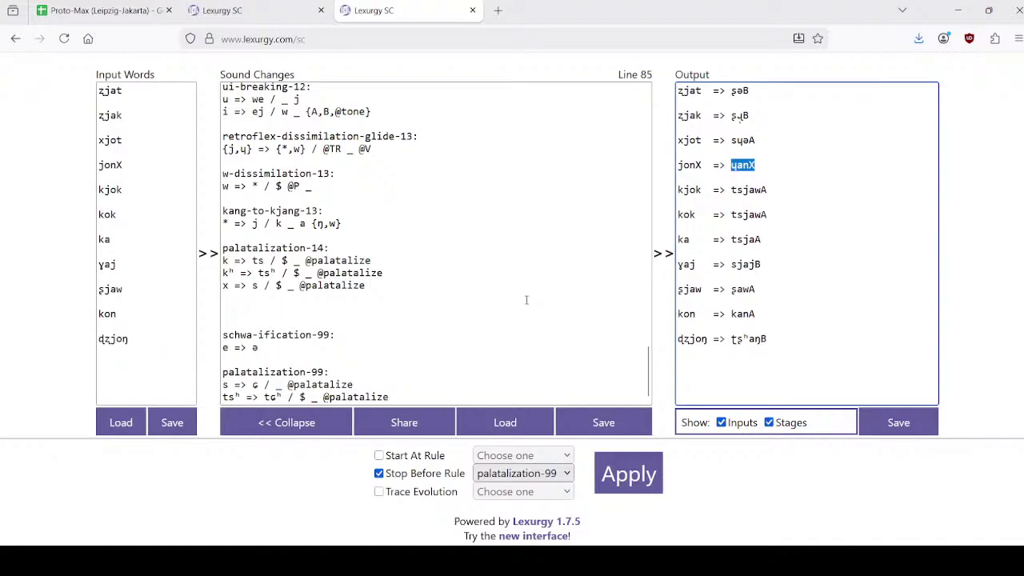
click(778, 166)
drag(777, 163, 840, 189)
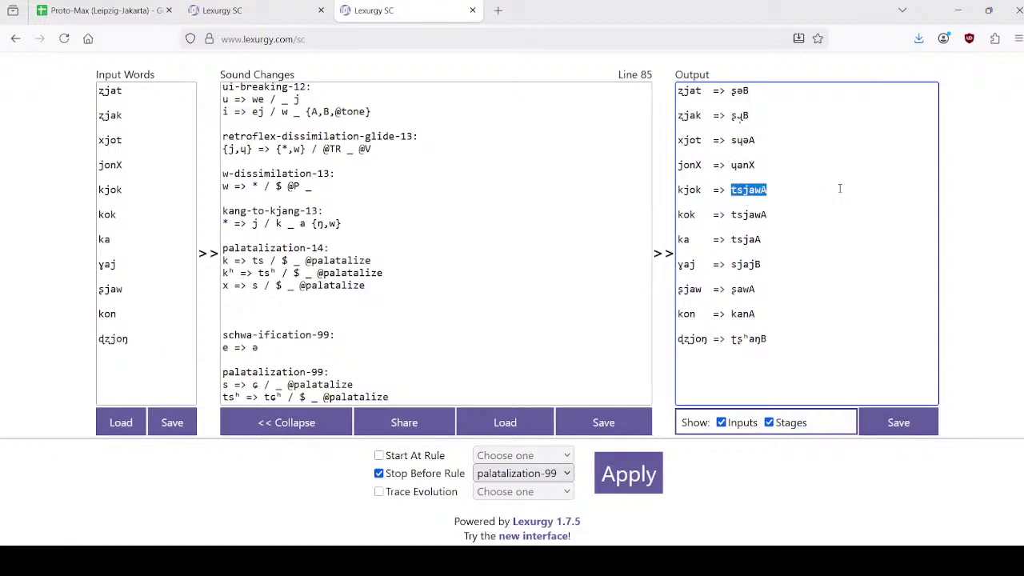
drag(732, 215, 796, 214)
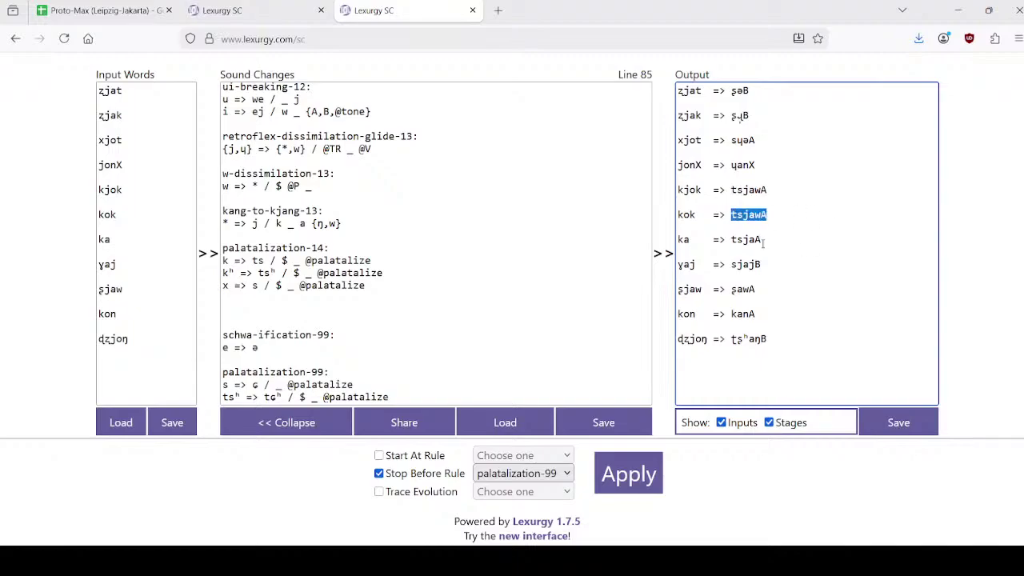
drag(730, 240, 807, 240)
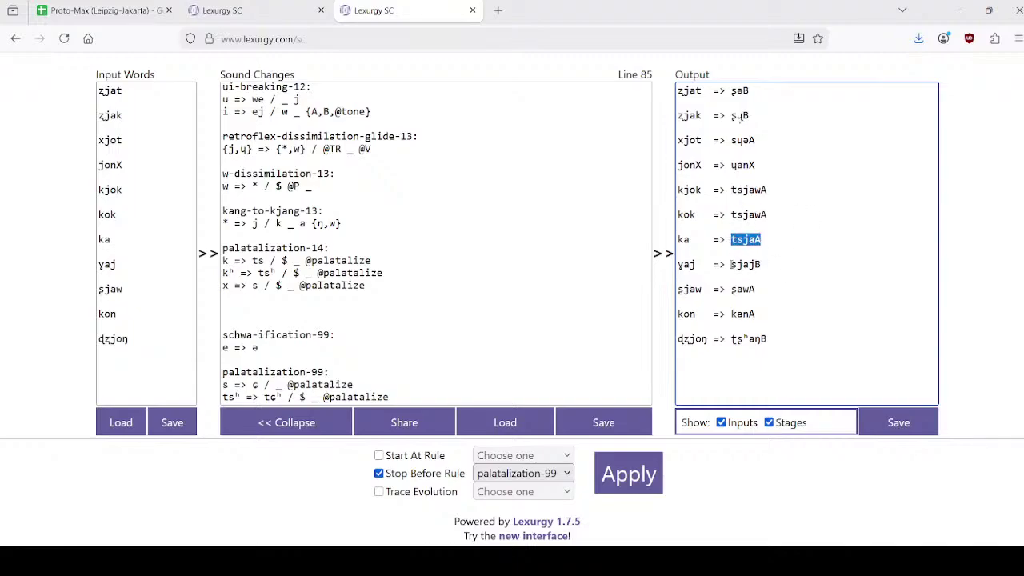
drag(730, 264, 789, 264)
Step: Change the input word ɣaj to ɣoj on the second Lexurgy page and reapply the sound changes
click(196, 266)
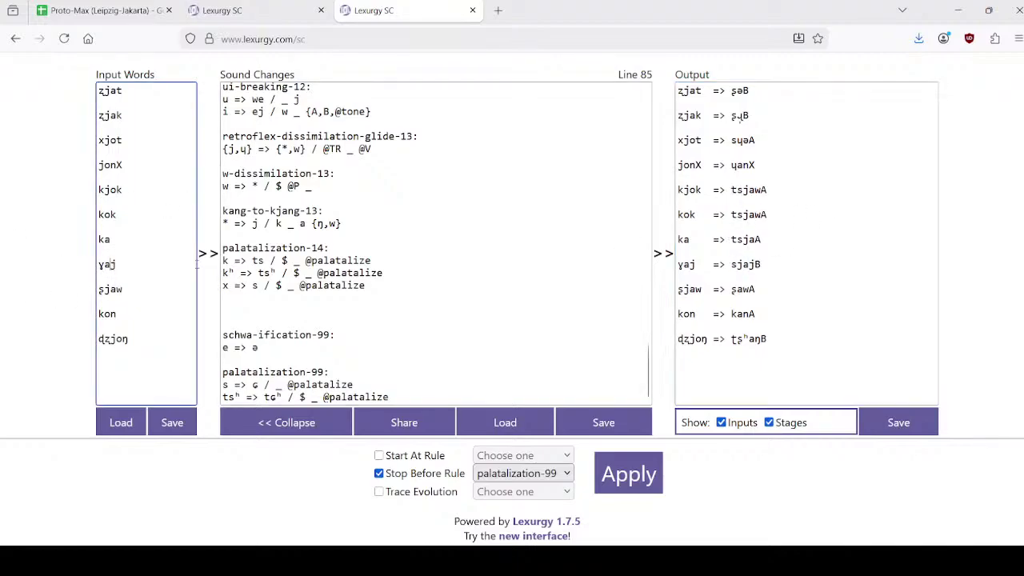
key(BackSpace)
key(BackSpace)
text(oj)
click(628, 480)
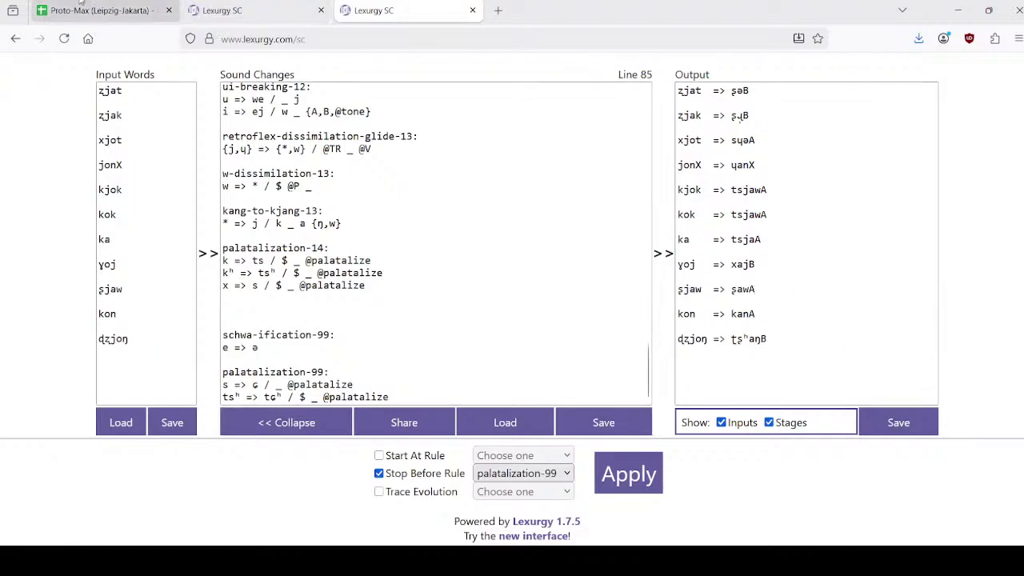
Step: Compare the main Lexurgy page's output for tsʰuj with the Harbin form of "to blow" in the Cognates sheet
click(214, 4)
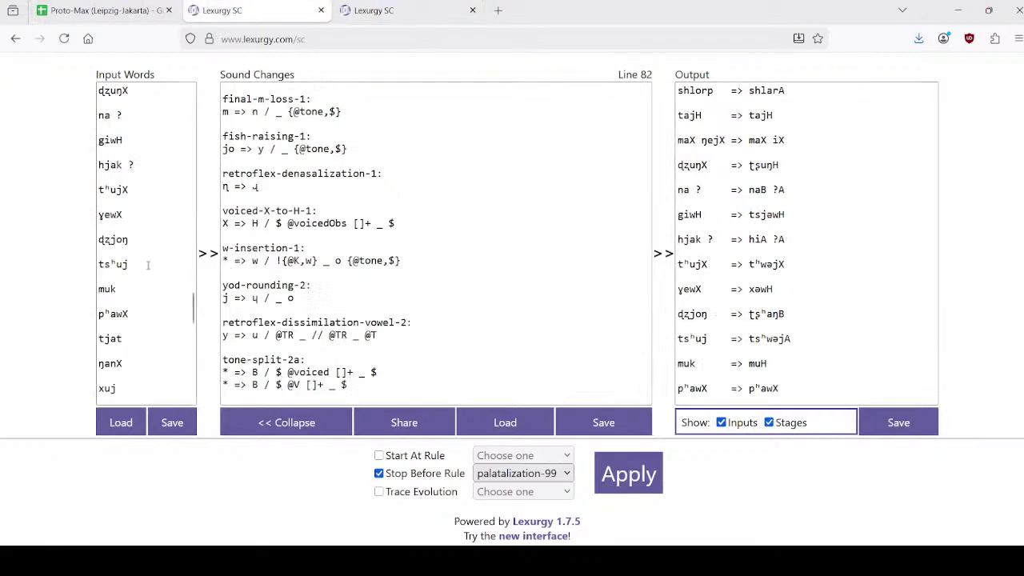
scroll(148, 265, down, 10)
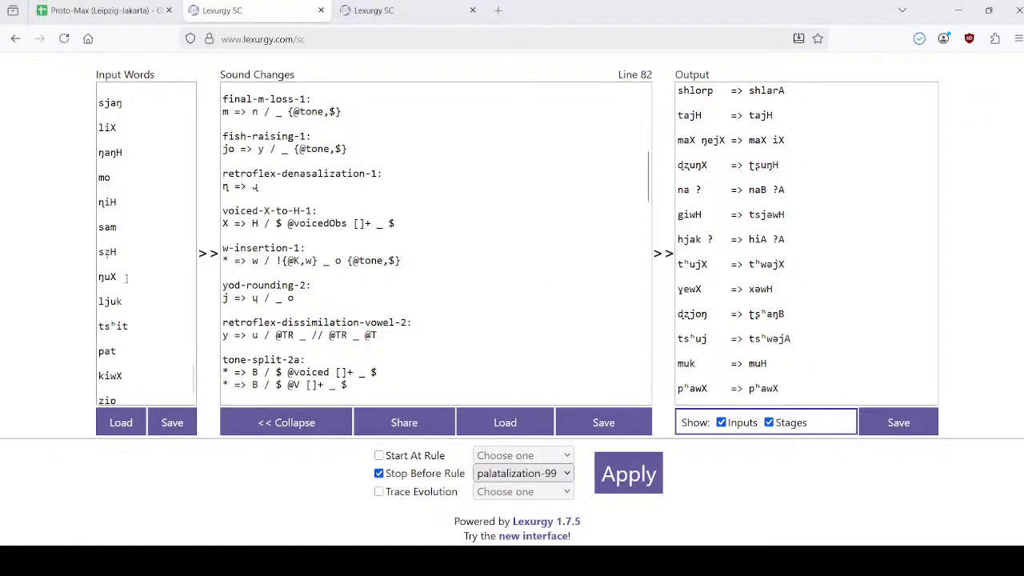
drag(128, 128, 168, 293)
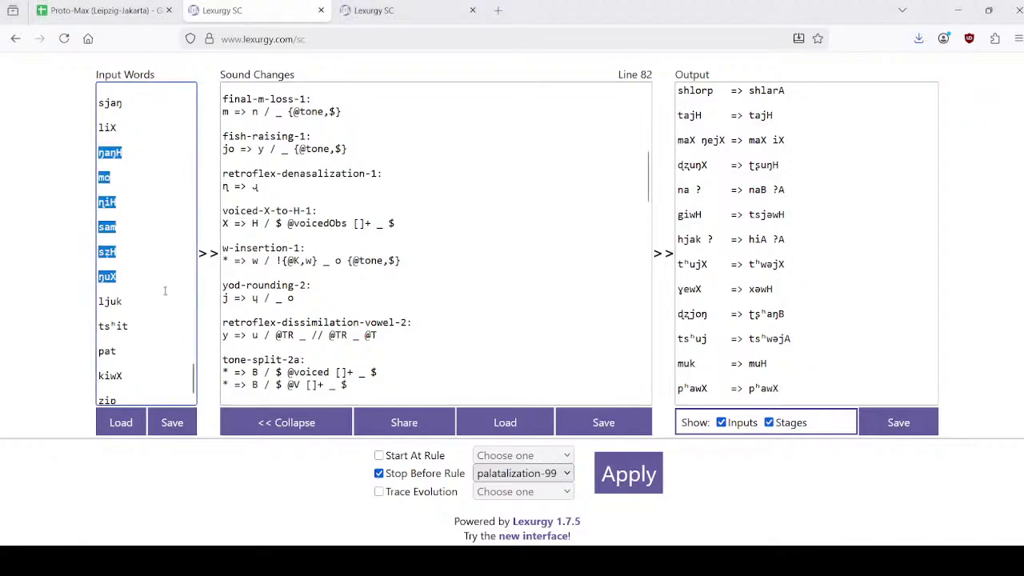
click(165, 291)
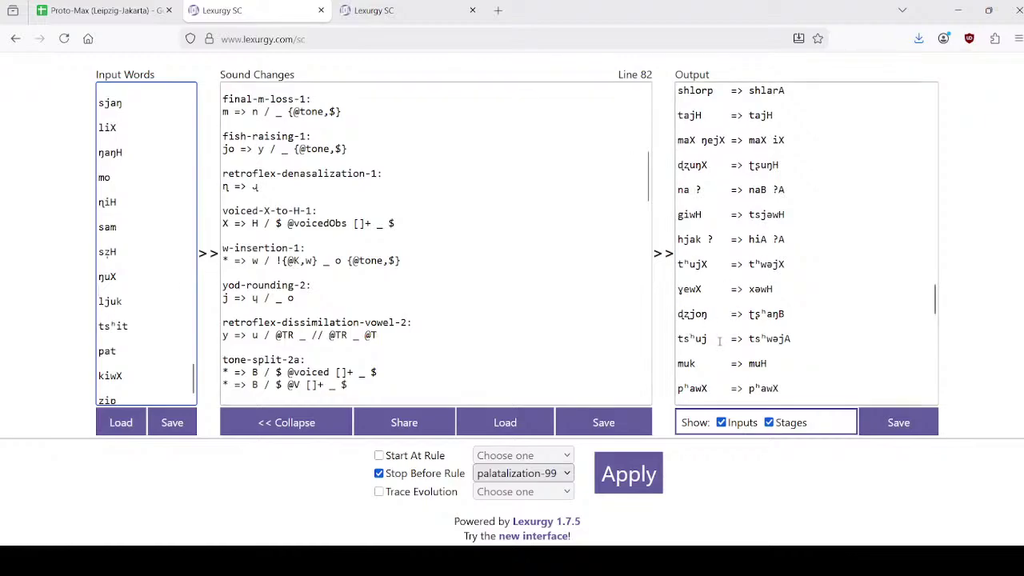
click(146, 2)
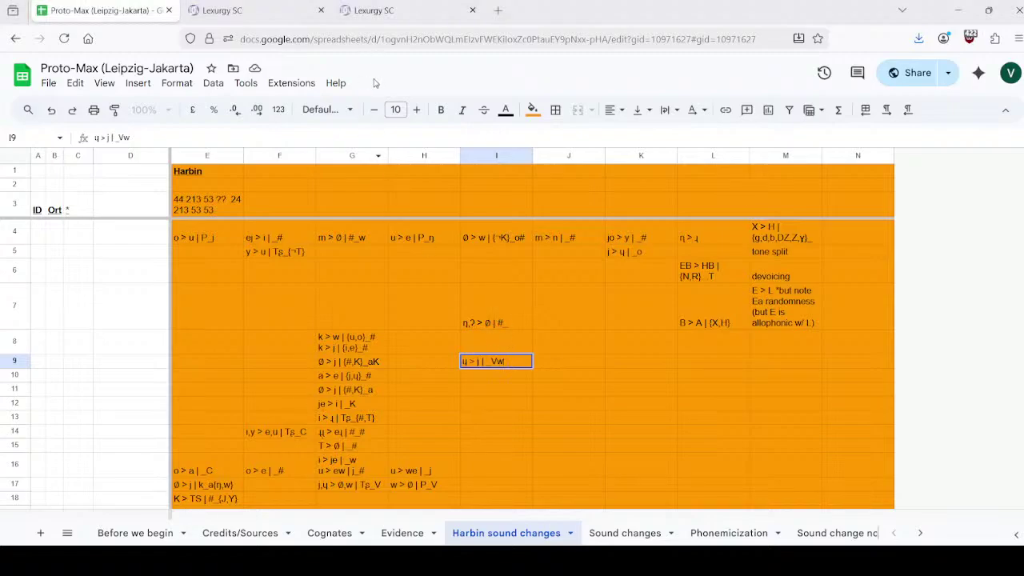
click(224, 532)
click(340, 530)
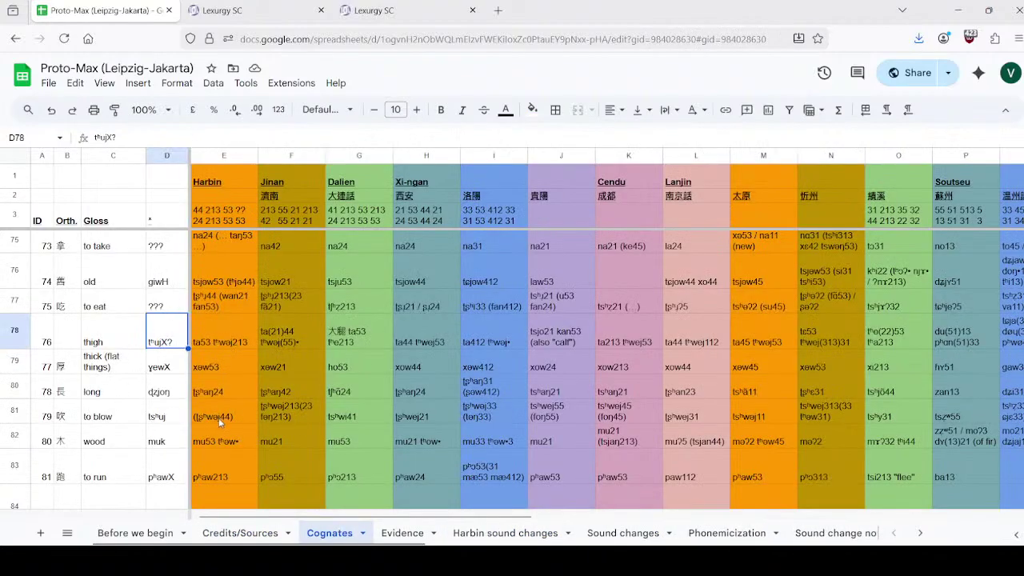
click(404, 4)
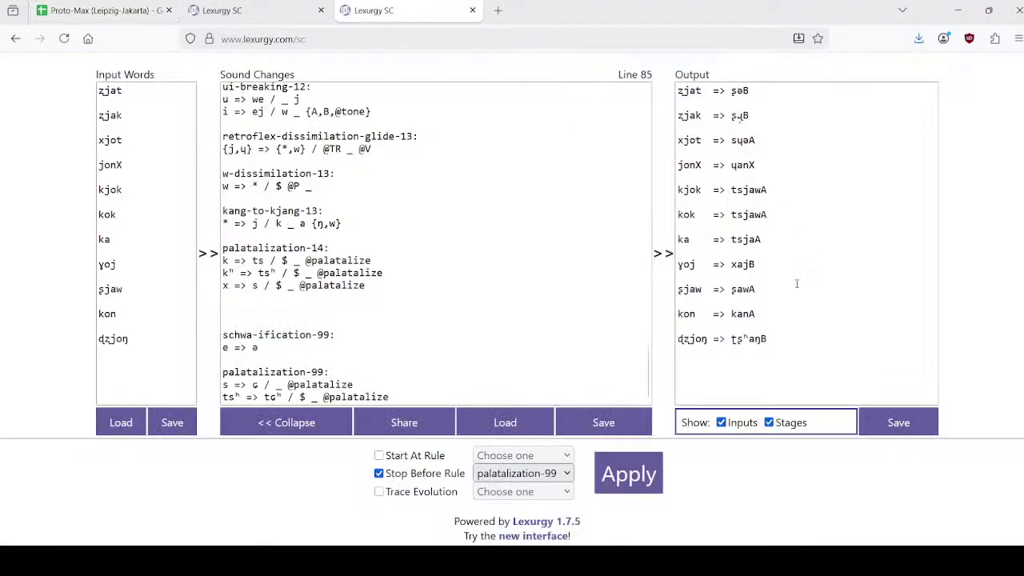
click(270, 6)
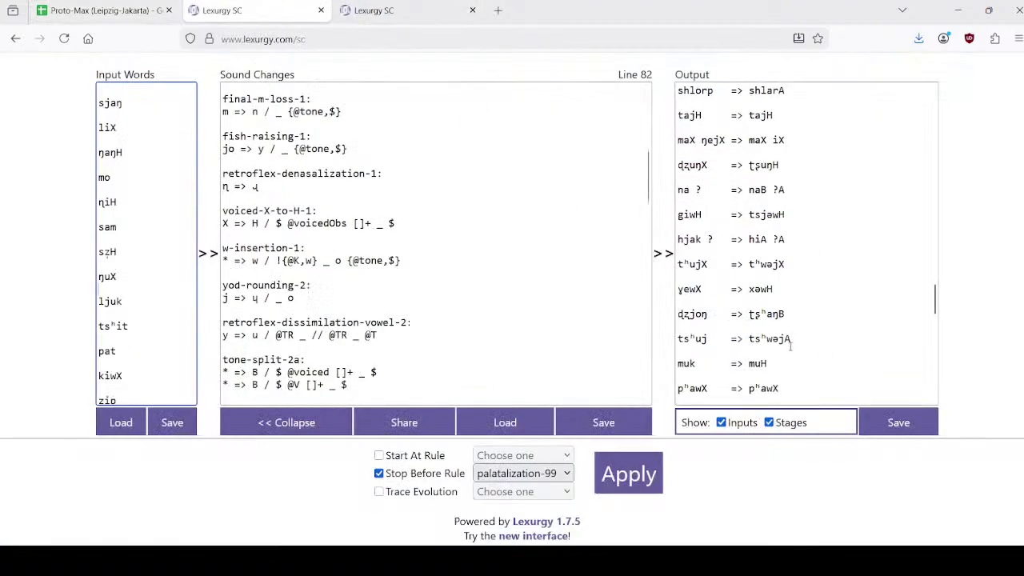
drag(806, 344, 743, 345)
Step: Correct the reconstructed form of "to blow" in the Cognates sheet to ʈʂʰuj, using the Harbin cell's initial as reference
click(102, 10)
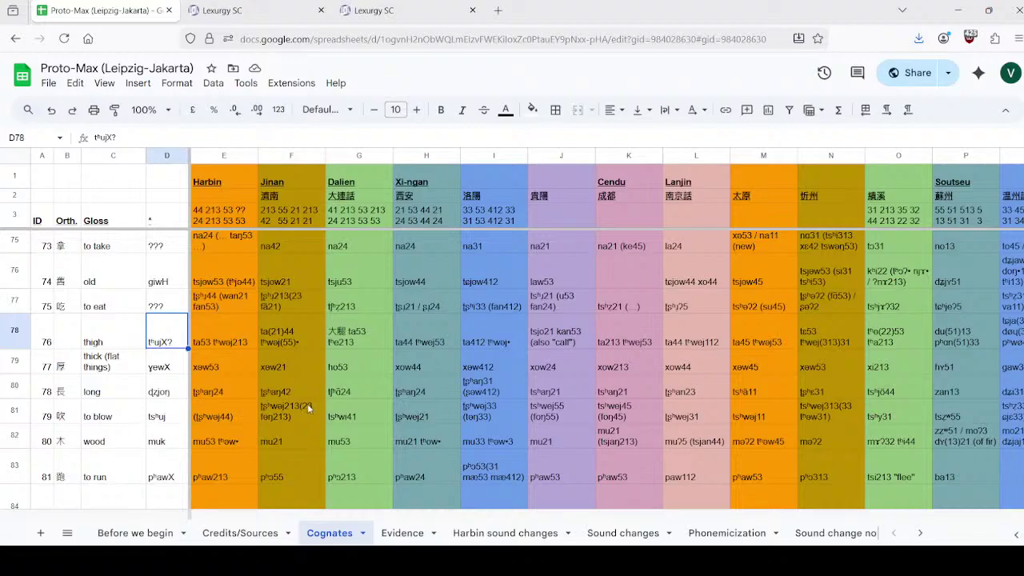
click(368, 417)
click(215, 413)
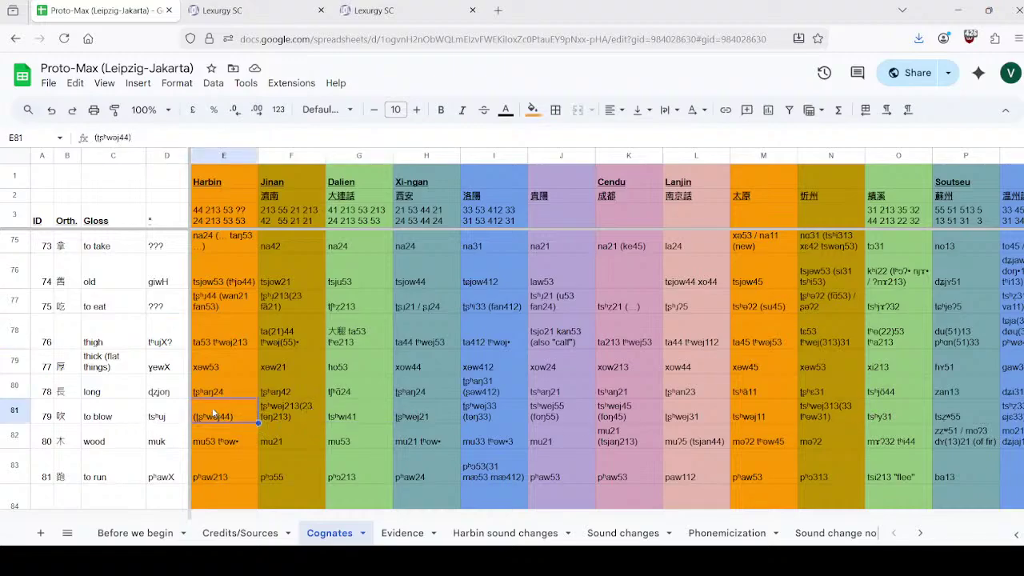
double_click(214, 414)
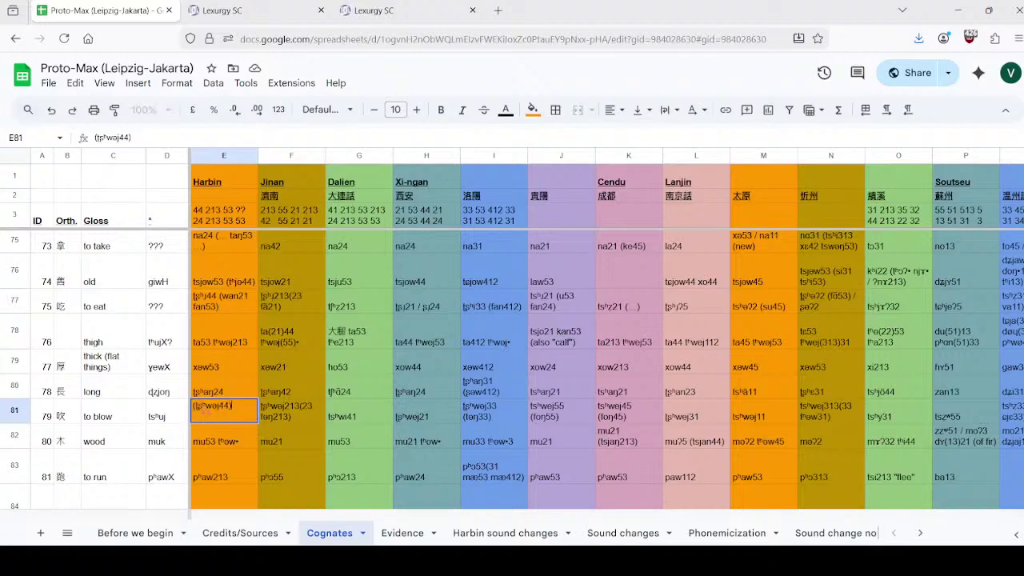
click(157, 416)
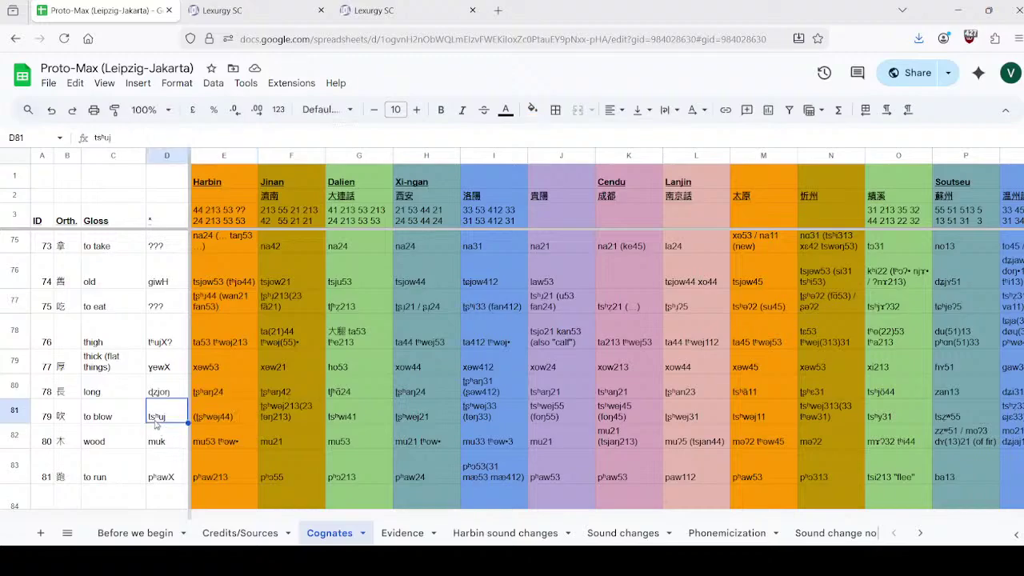
click(254, 409)
Step: Replace tsʰuj with ʈʂʰuj in the main Lexurgy page's input words, save the word list and reapply the sound changes
click(250, 4)
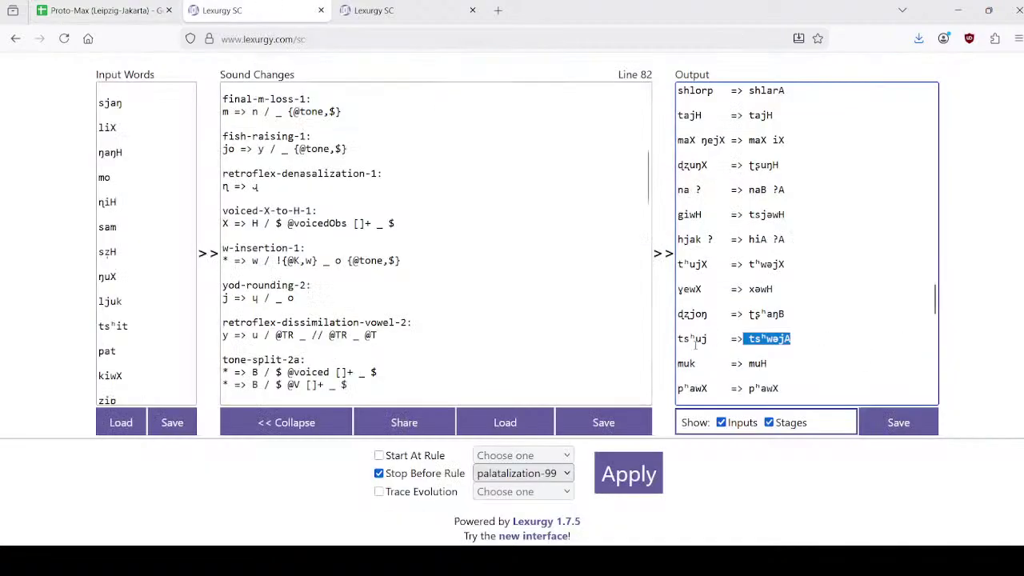
scroll(146, 338, up, 7)
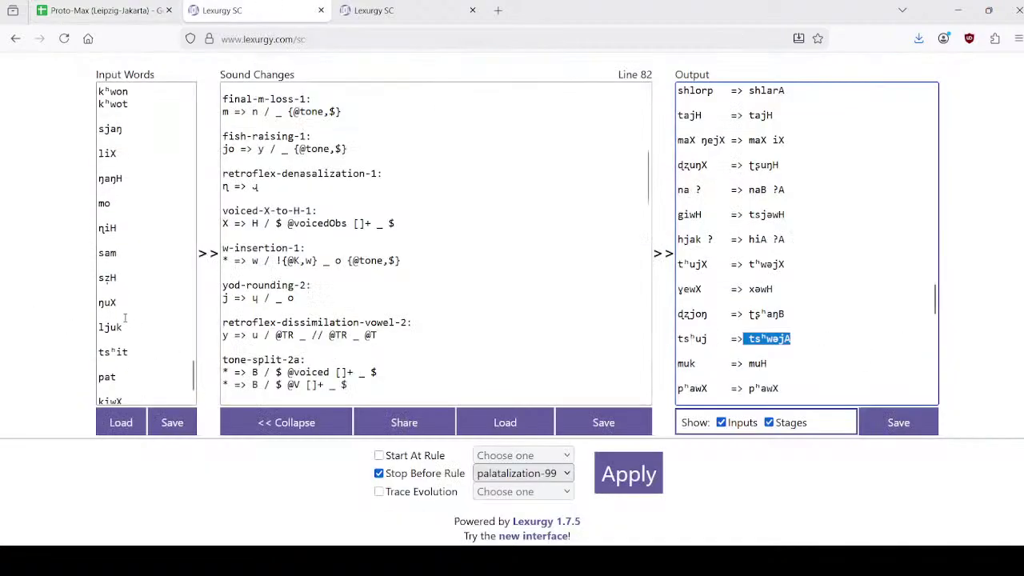
scroll(126, 229, down, 10)
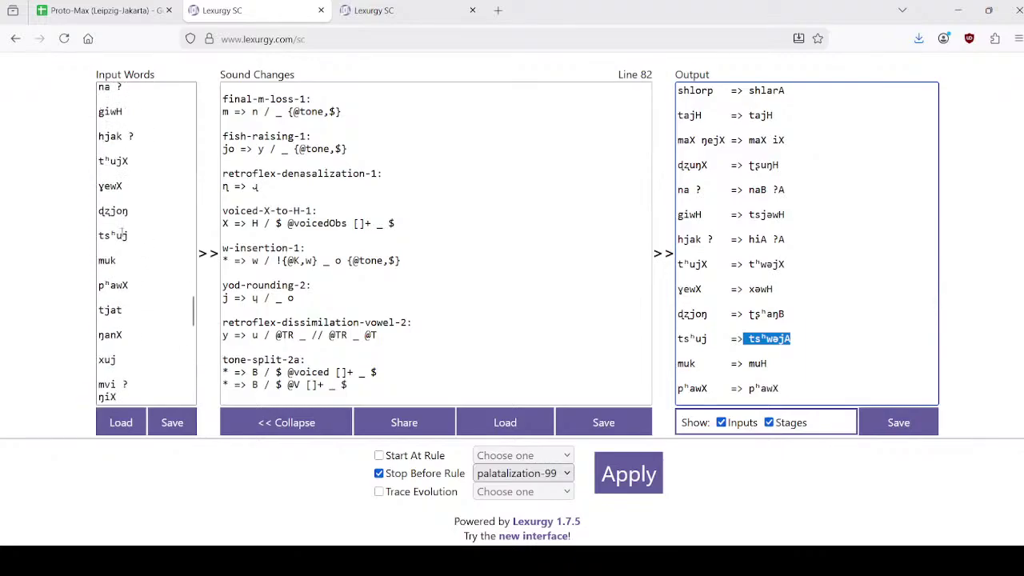
drag(110, 236, 85, 237)
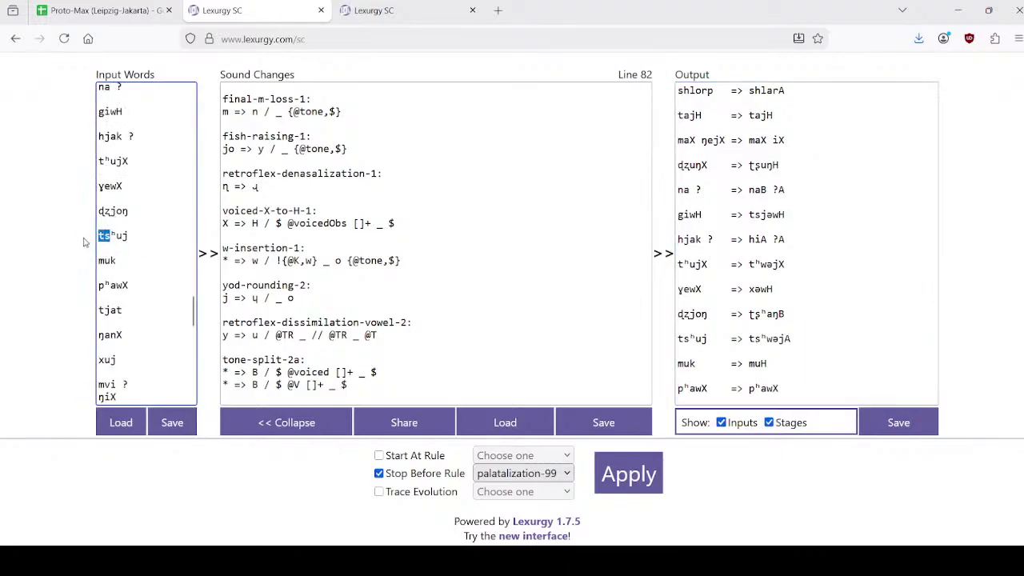
text(ʈʂ)
click(171, 425)
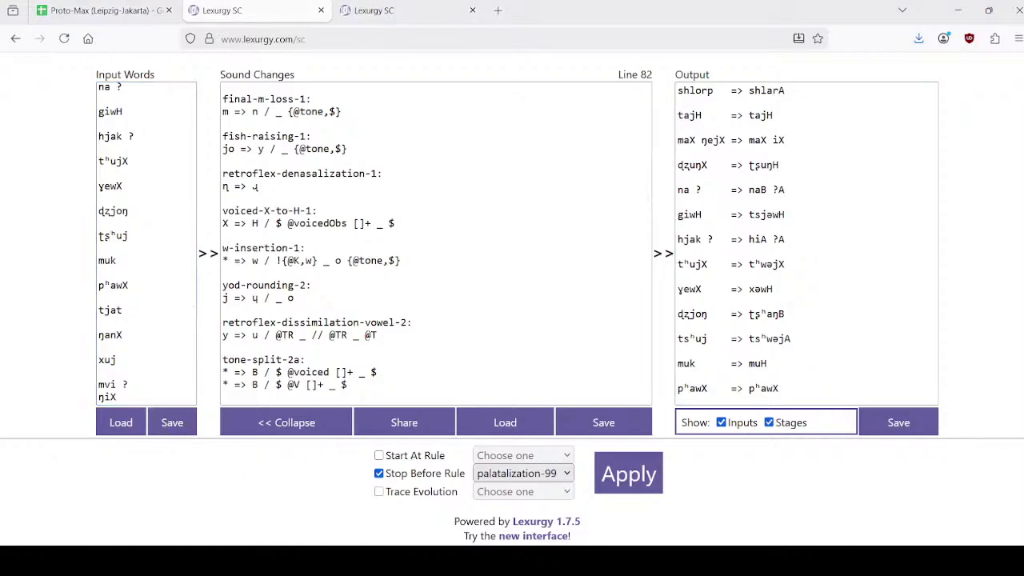
click(630, 475)
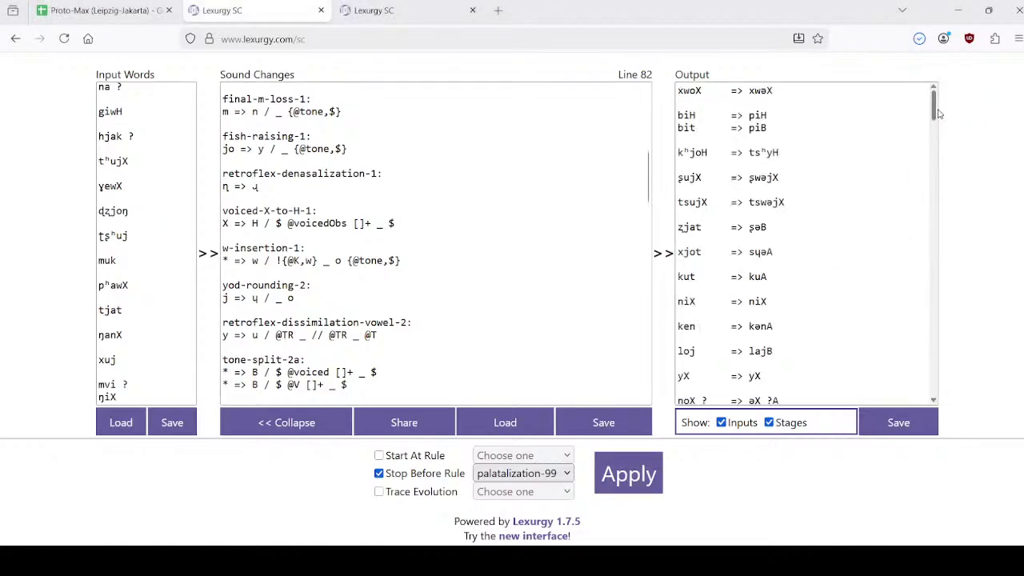
Step: Check the new outputs for ʈʂʰuj, muk and pʰawX in the main Lexurgy page against the Harbin column of the Cognates sheet
drag(939, 115, 937, 337)
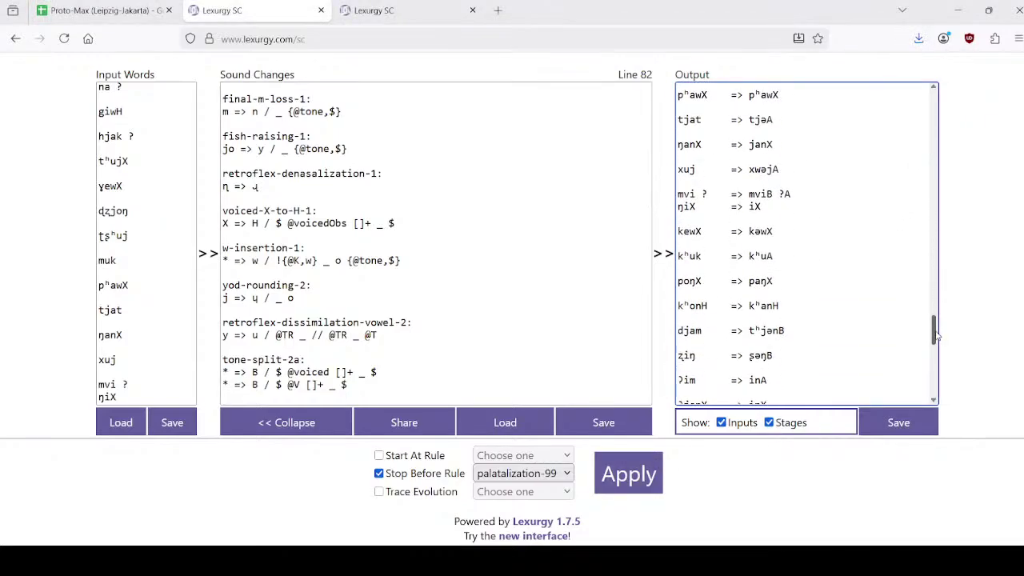
scroll(844, 305, down, 6)
scroll(766, 284, up, 2)
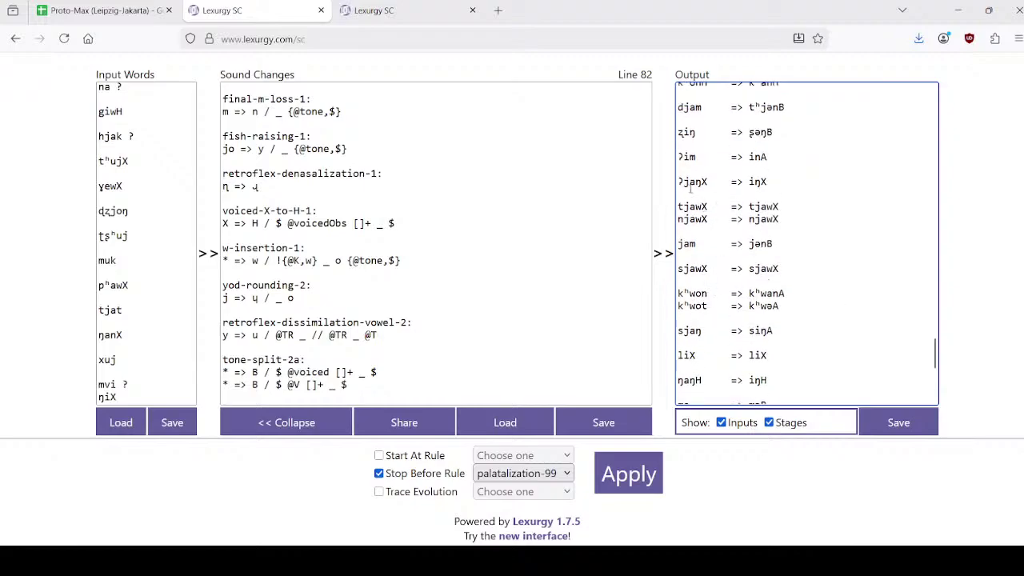
scroll(711, 191, up, 4)
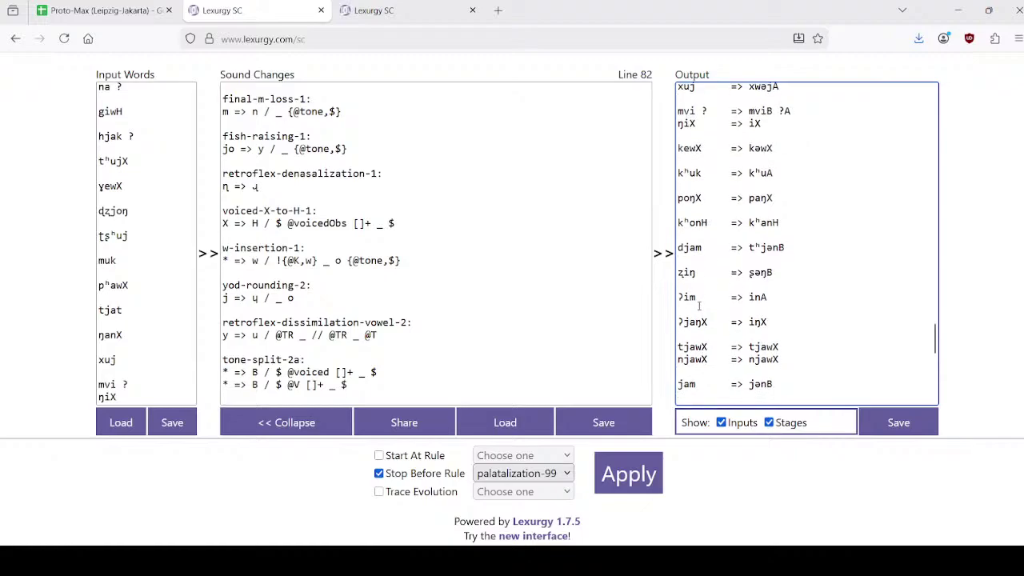
scroll(707, 199, up, 4)
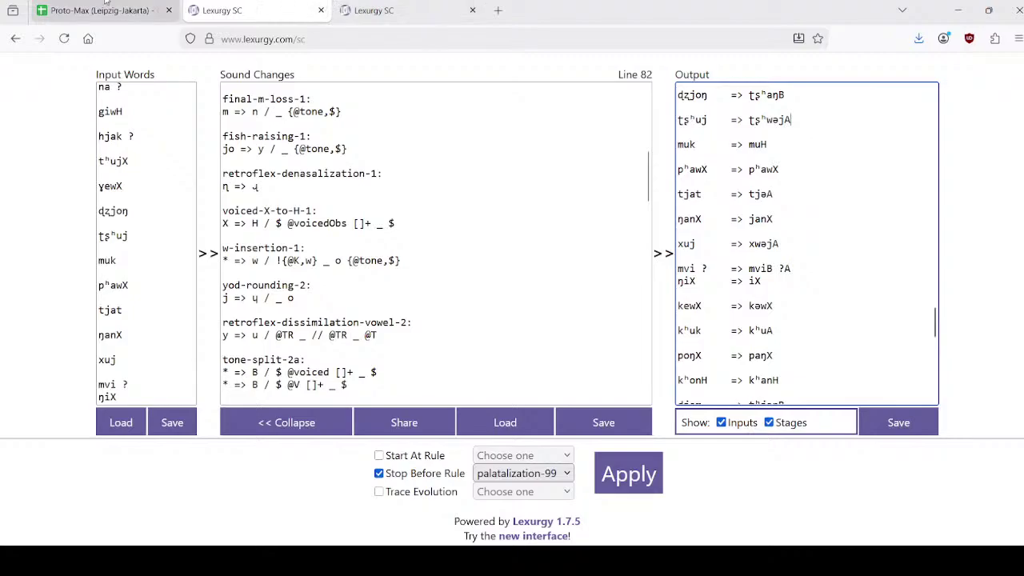
drag(699, 147, 674, 150)
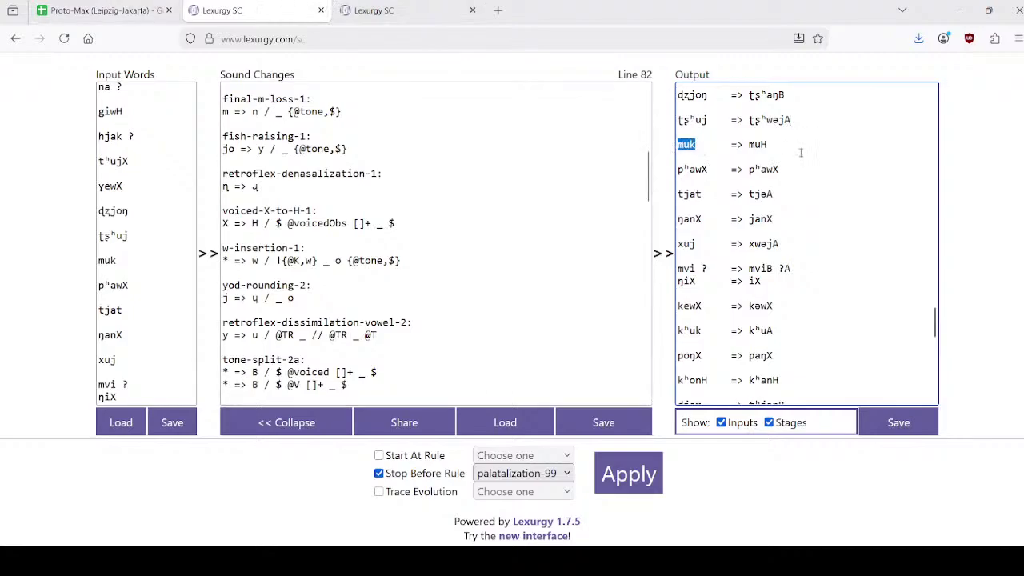
click(103, 11)
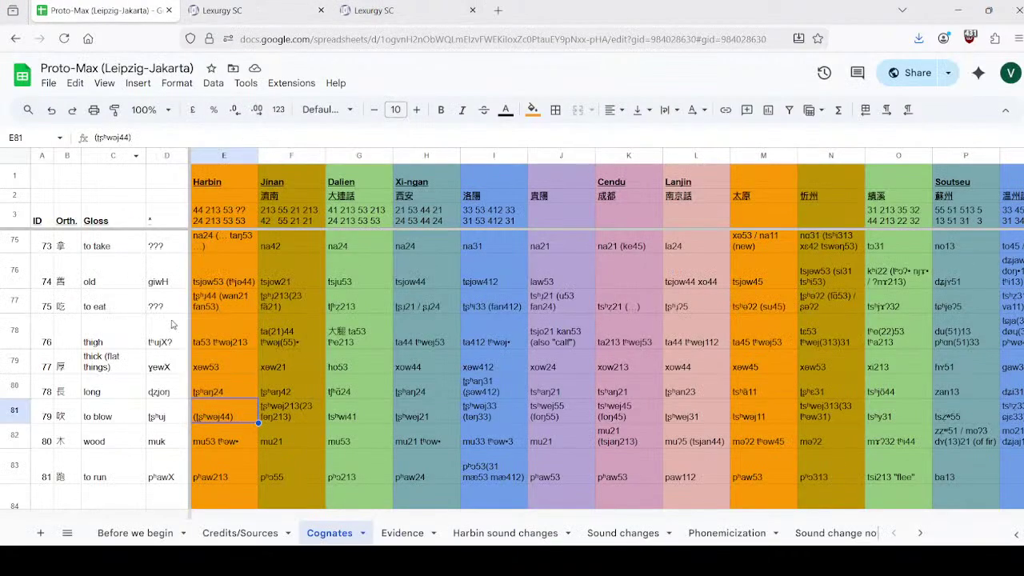
scroll(229, 328, down, 1)
click(238, 252)
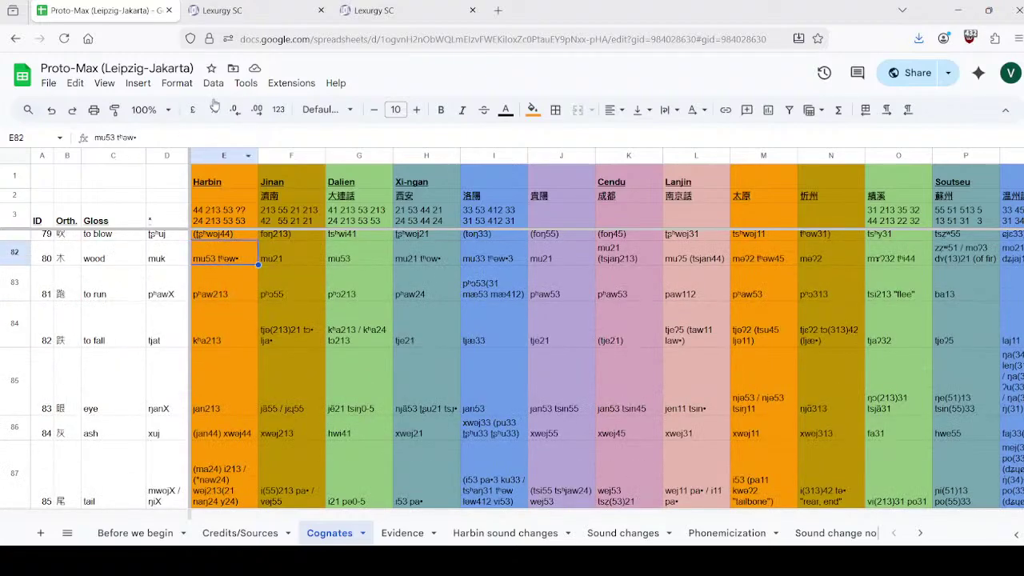
click(253, 4)
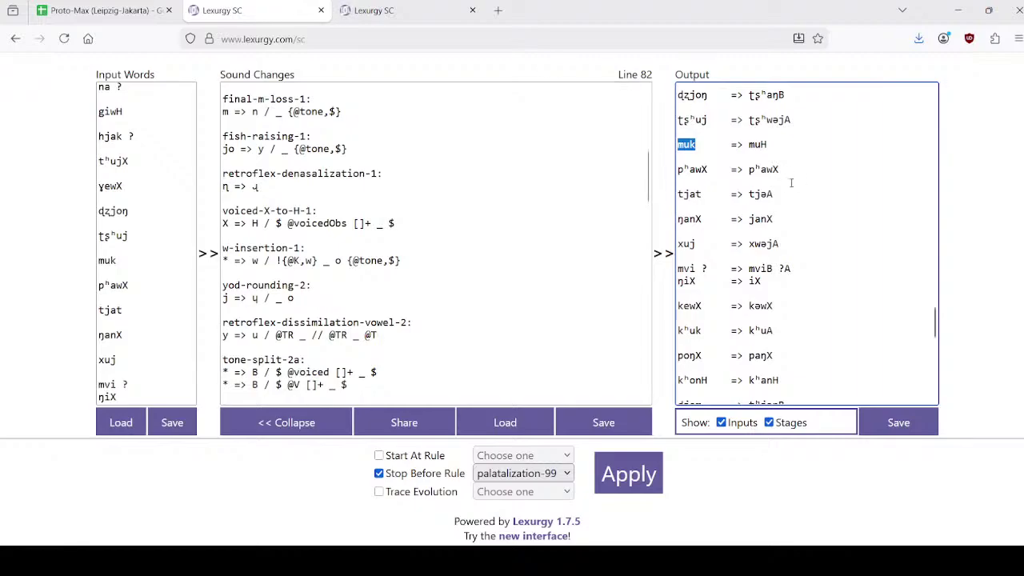
click(790, 169)
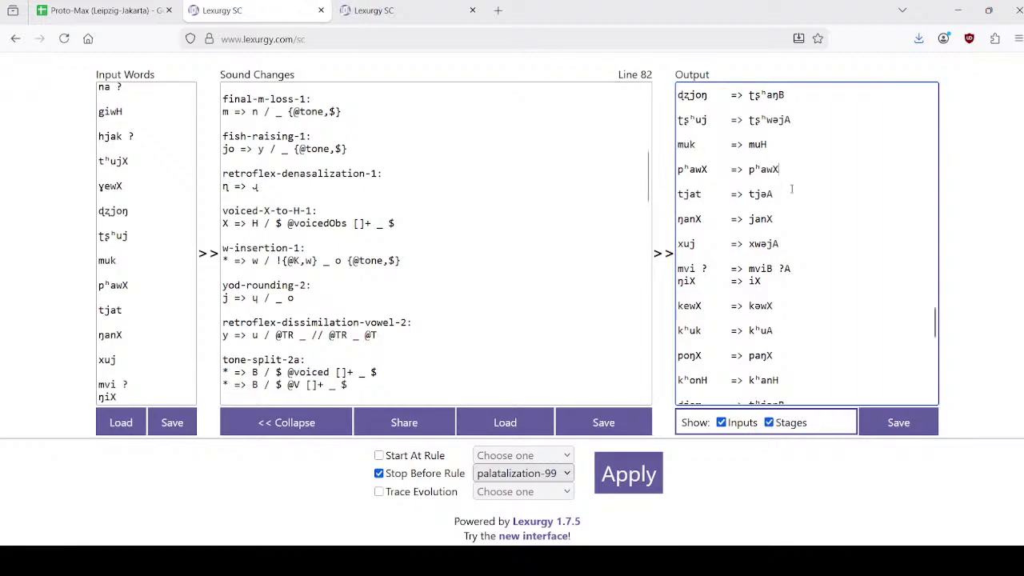
Step: Compare the Harbin forms of "to fall" and "eye" in the Cognates sheet with the main Lexurgy page's outputs for their reconstructed forms
click(91, 7)
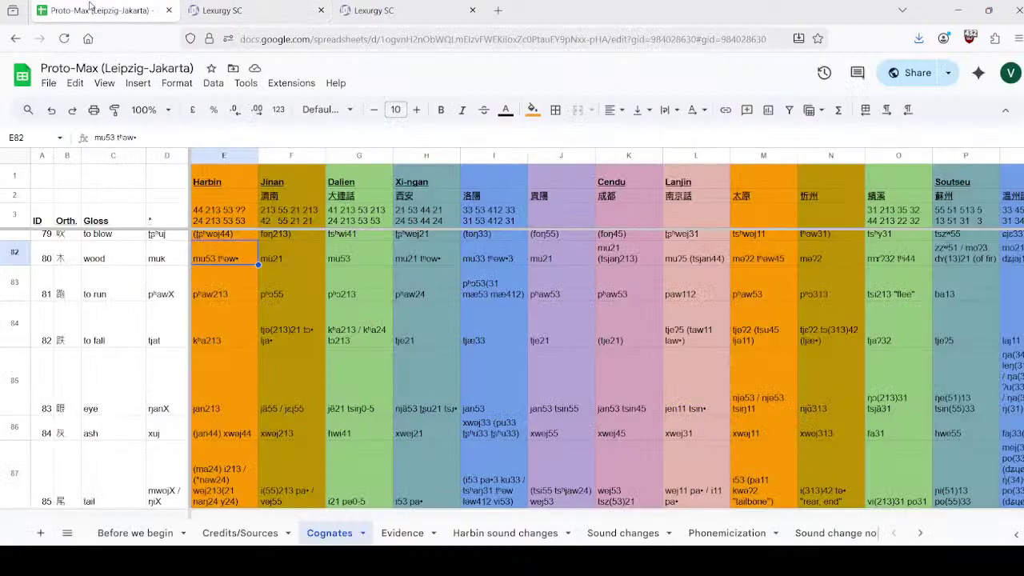
click(159, 340)
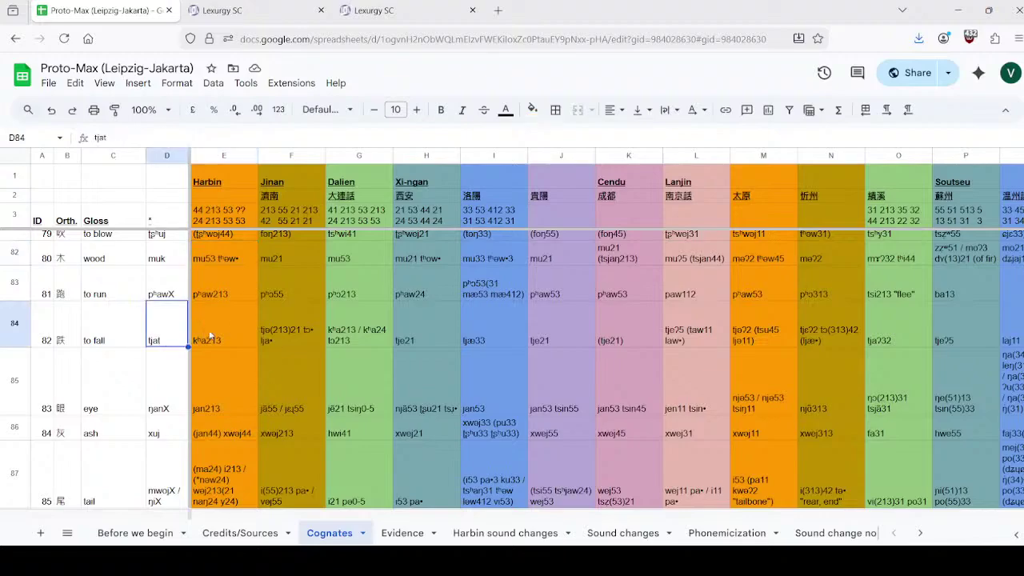
click(214, 338)
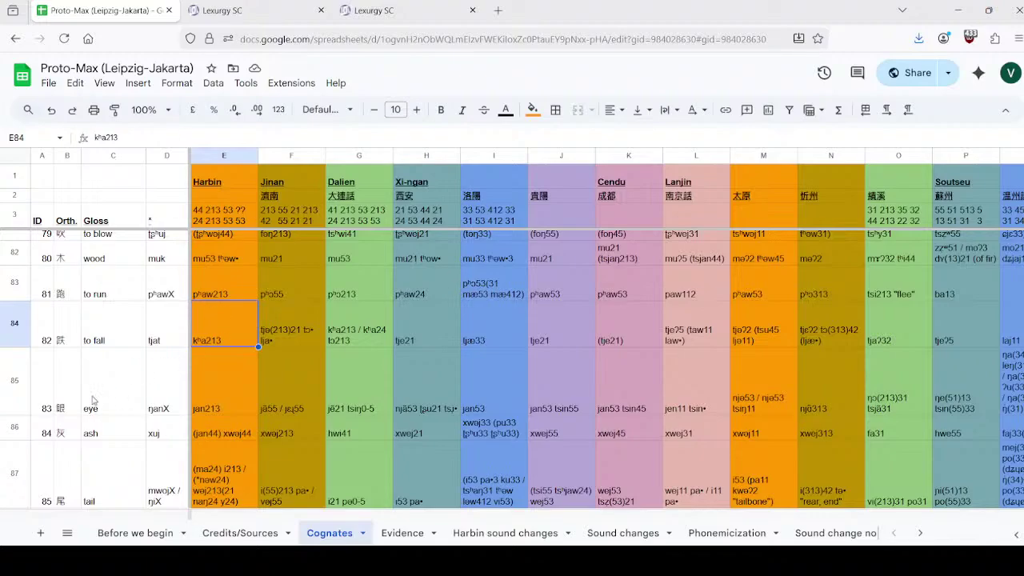
click(116, 400)
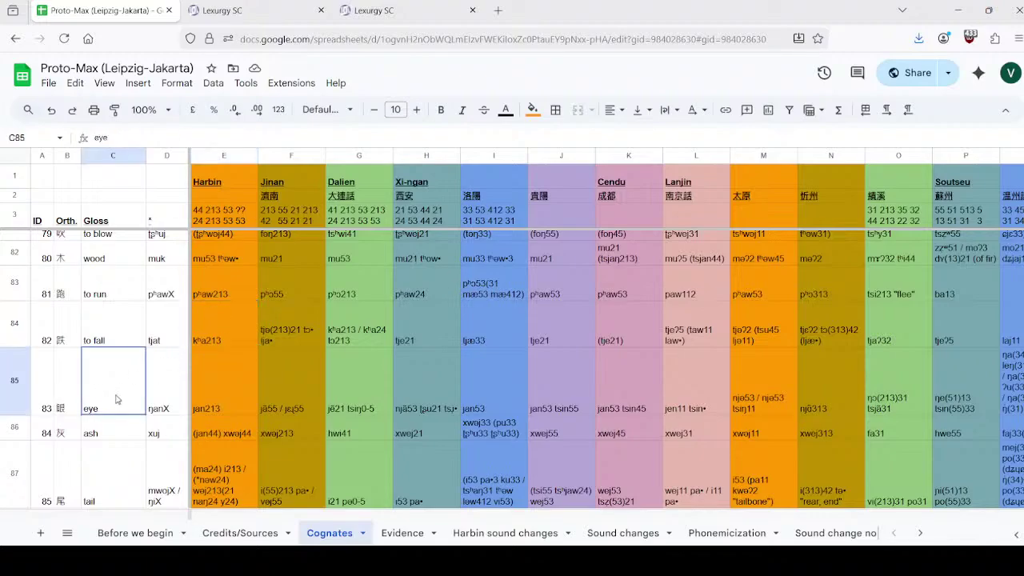
click(178, 395)
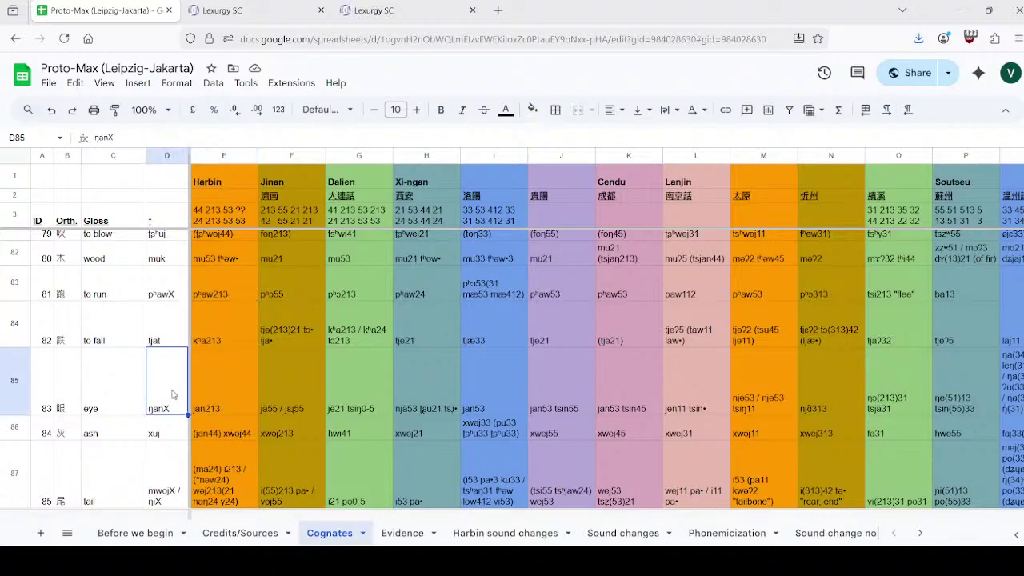
click(240, 10)
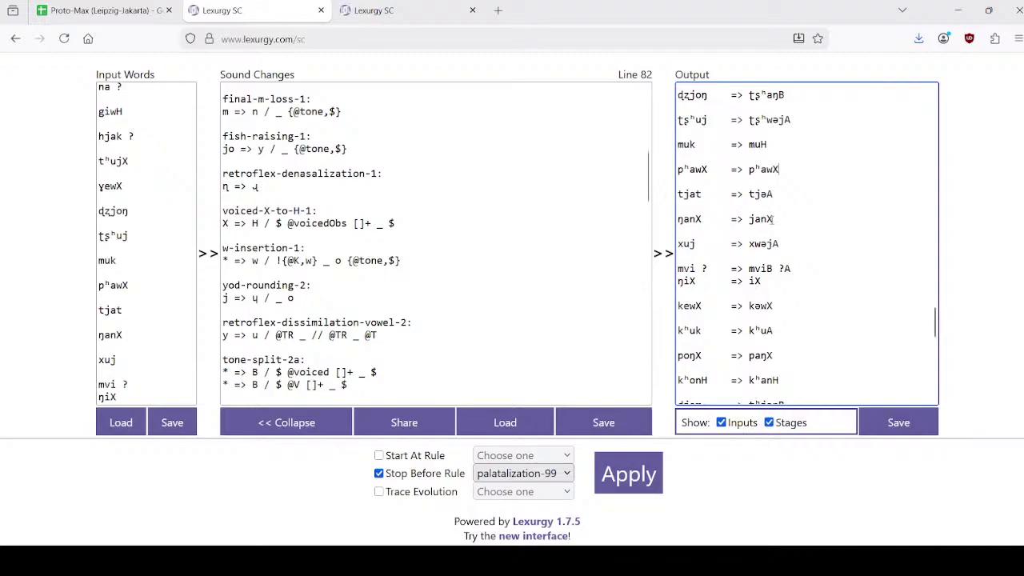
Step: Check the main Lexurgy page's output for xuj against the Harbin form of "ash" in the Cognates sheet
click(58, 5)
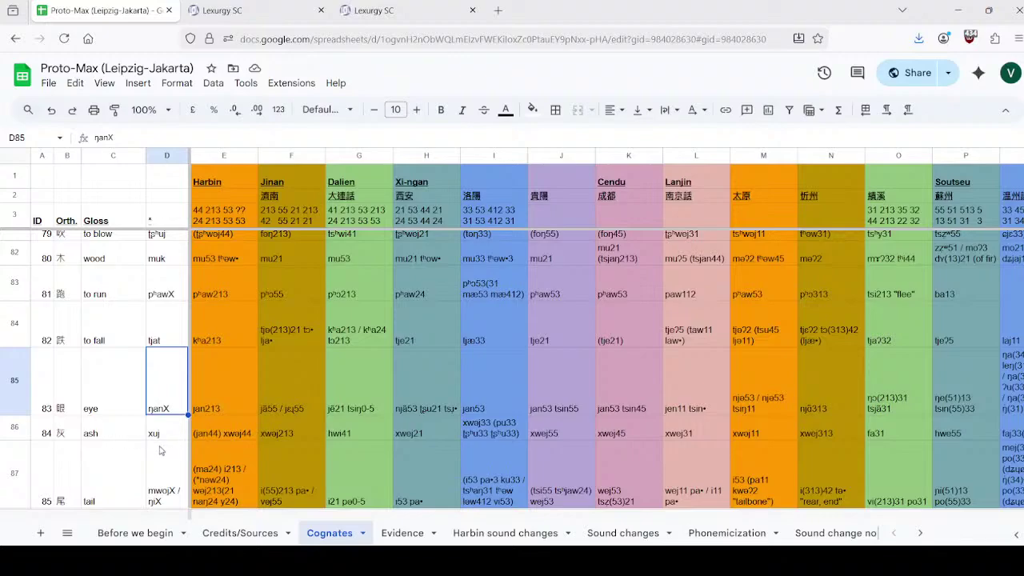
click(240, 10)
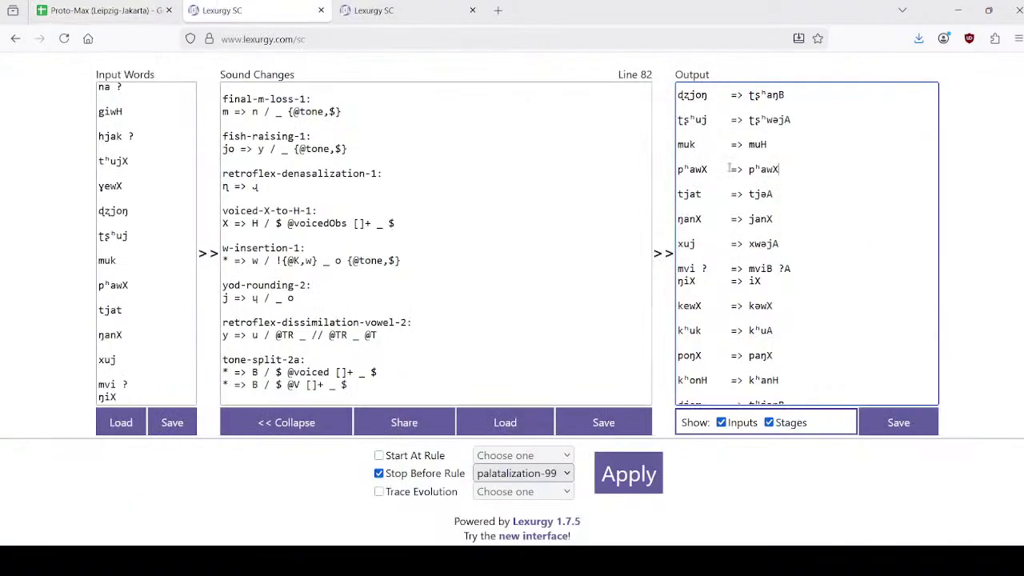
click(104, 10)
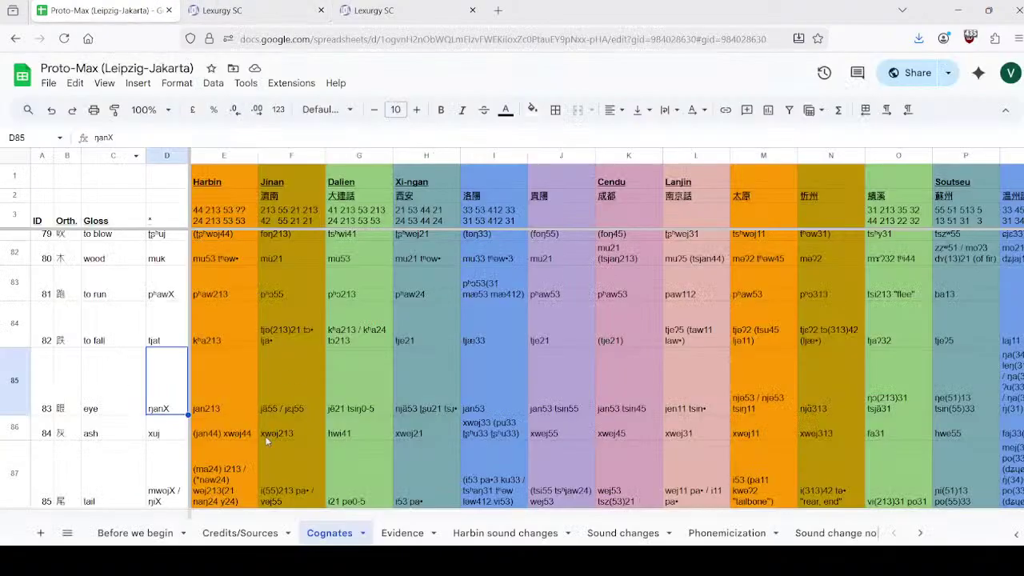
click(232, 439)
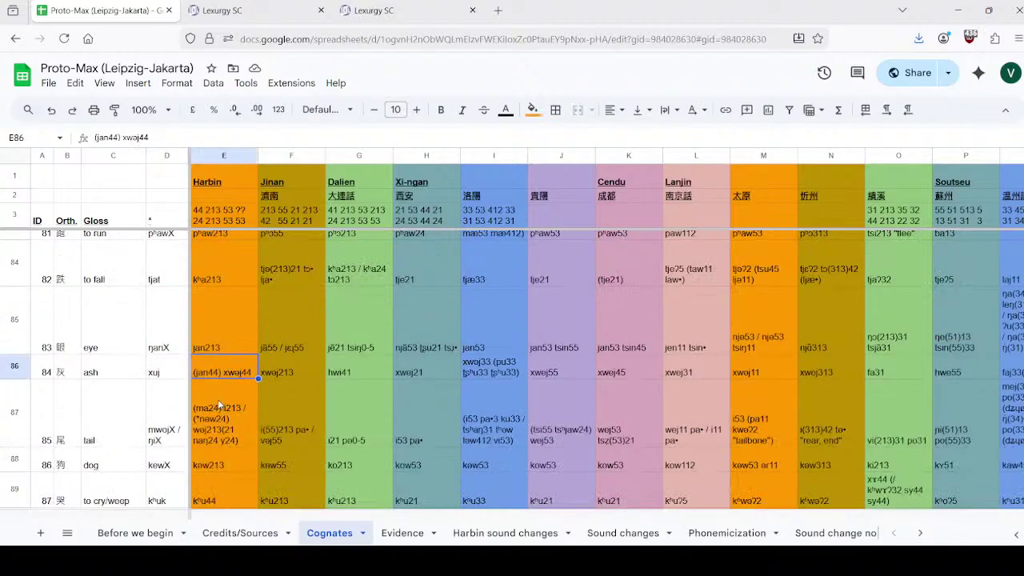
Step: Replace "mvi ?" with mwojX in the main Lexurgy page's input words, following the reconstructed form of "tail" in the Cognates sheet
scroll(229, 357, down, 2)
scroll(225, 350, down, 1)
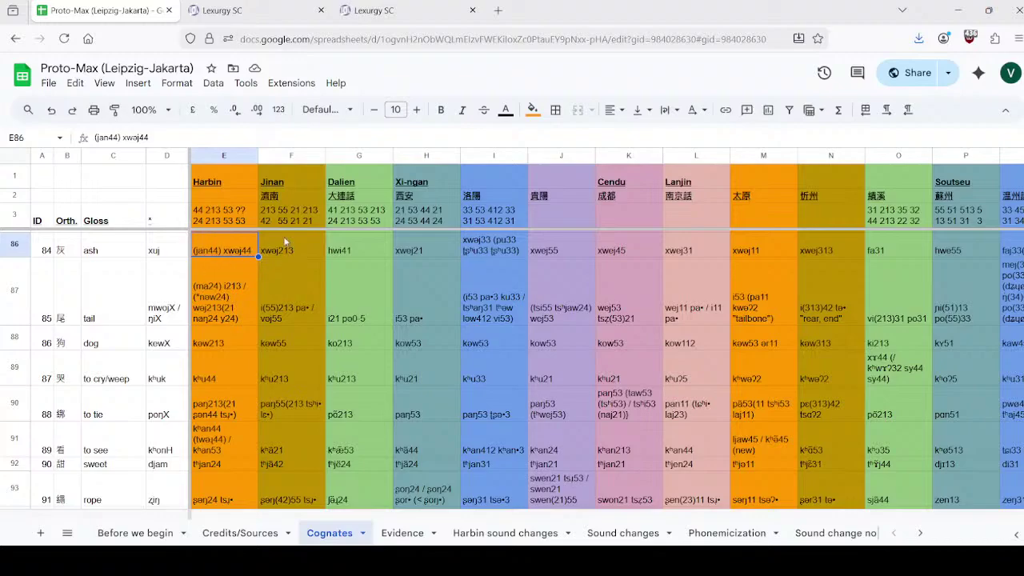
click(170, 310)
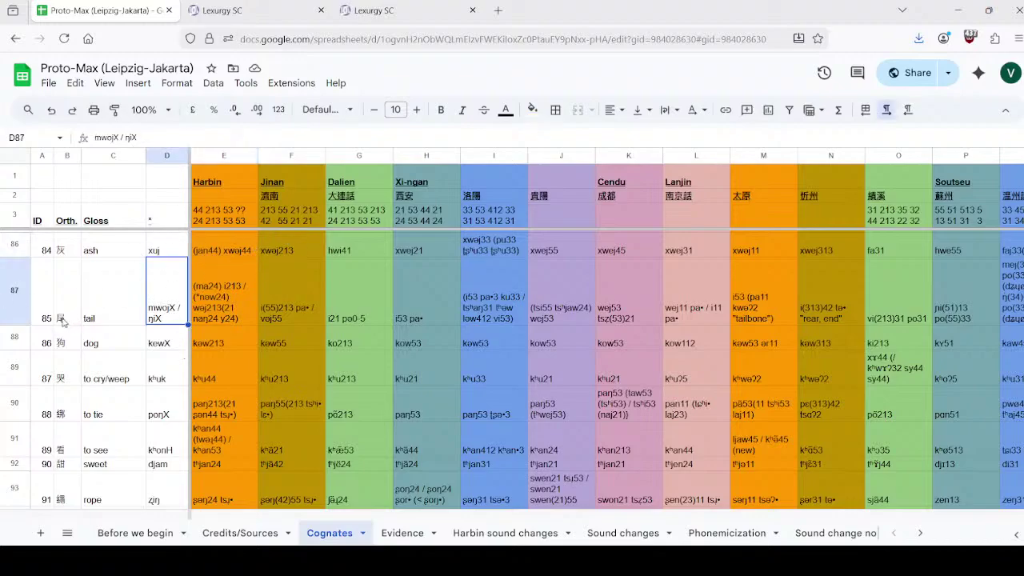
key(ctrl+Tab)
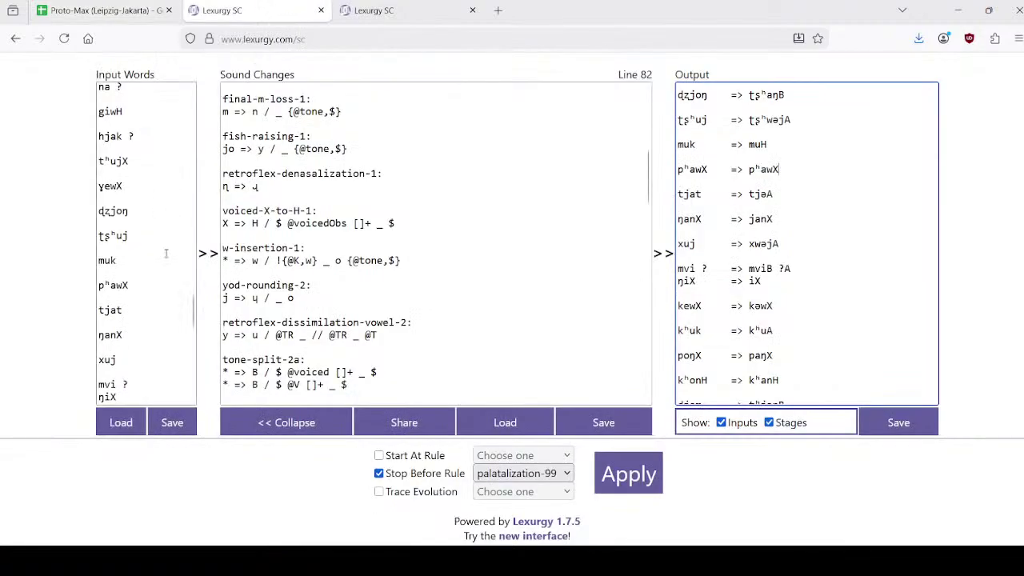
scroll(128, 280, down, 2)
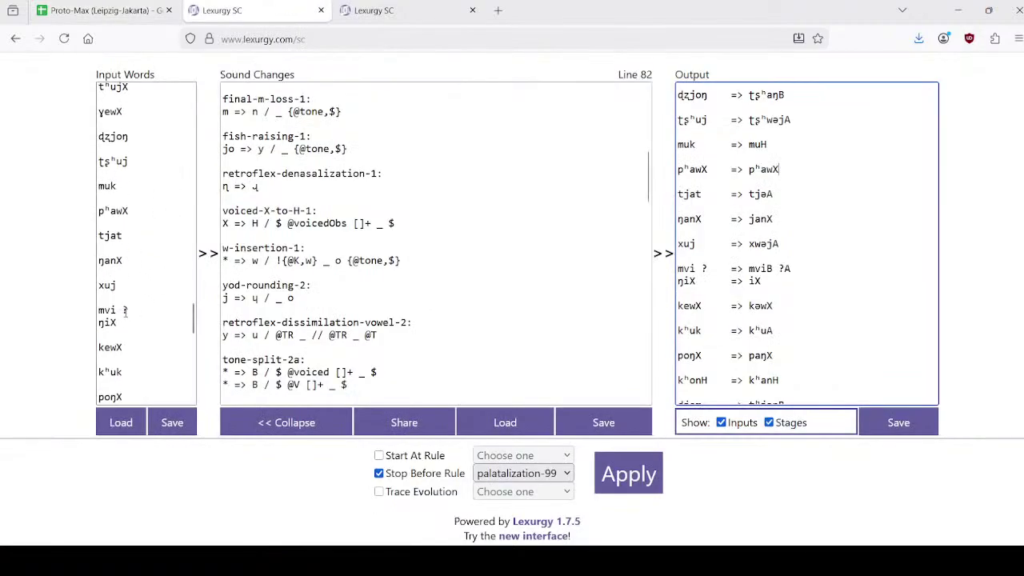
drag(128, 310, 95, 310)
text(mwoj)
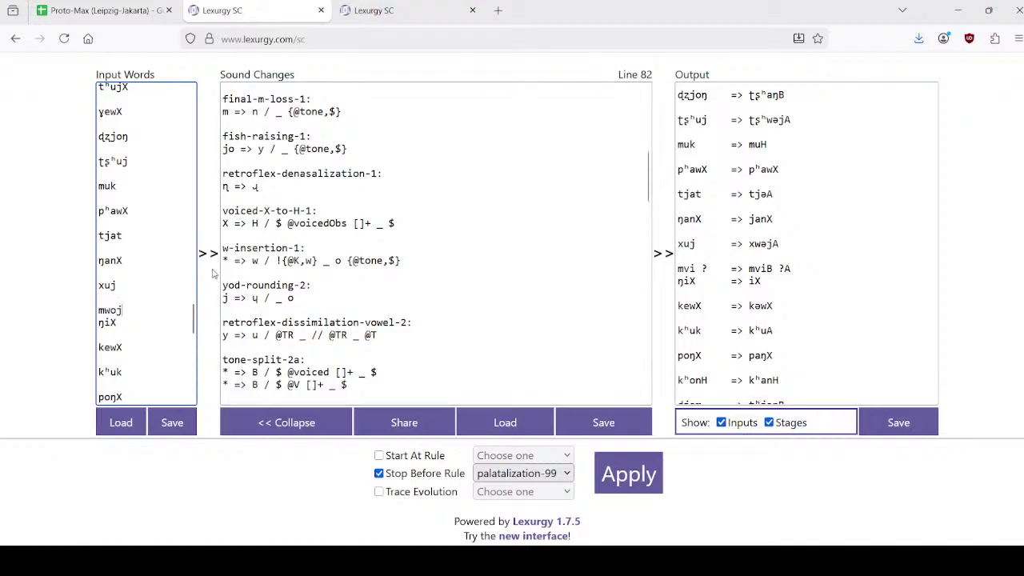
click(110, 5)
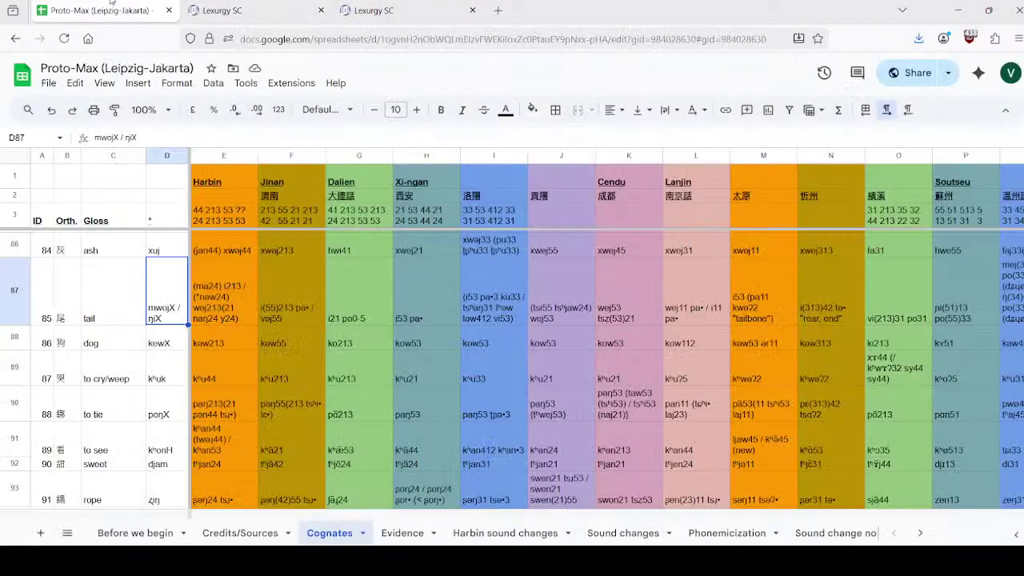
click(269, 4)
text(X)
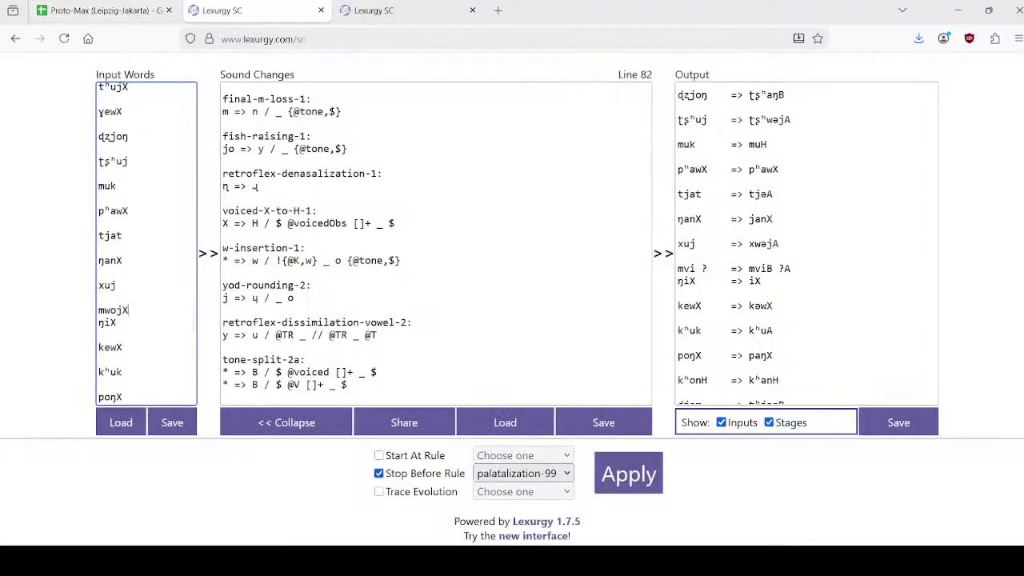
Step: Save the main Lexurgy page's word list, reapply the sound changes and locate the output for mwojX
click(176, 424)
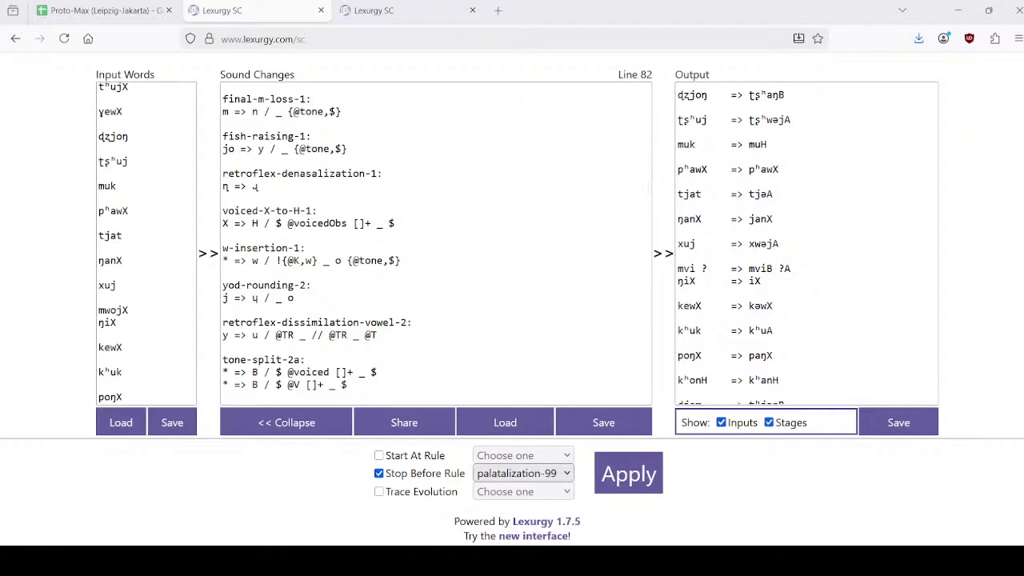
click(629, 473)
scroll(894, 271, down, 10)
scroll(895, 272, down, 15)
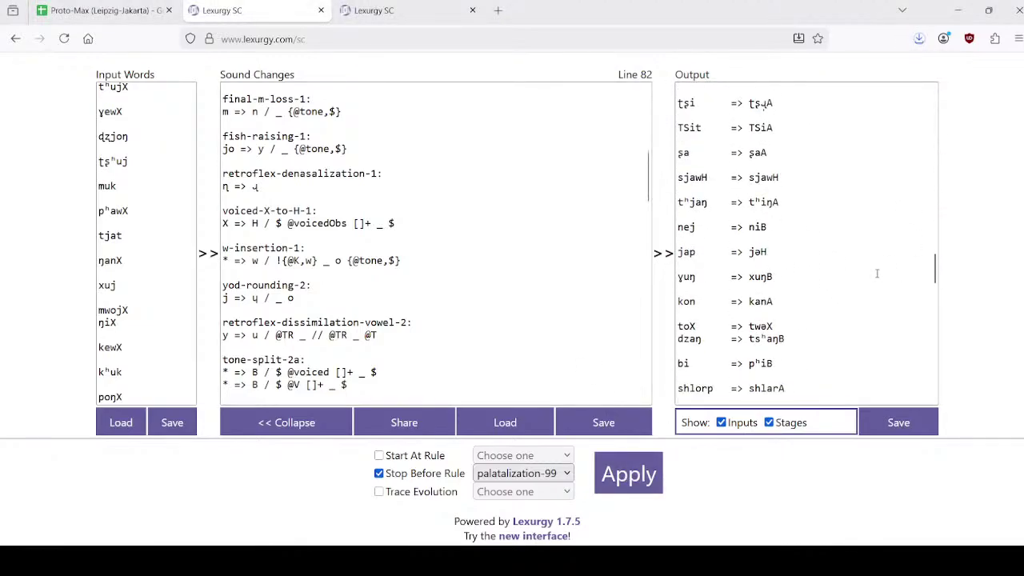
scroll(807, 260, down, 15)
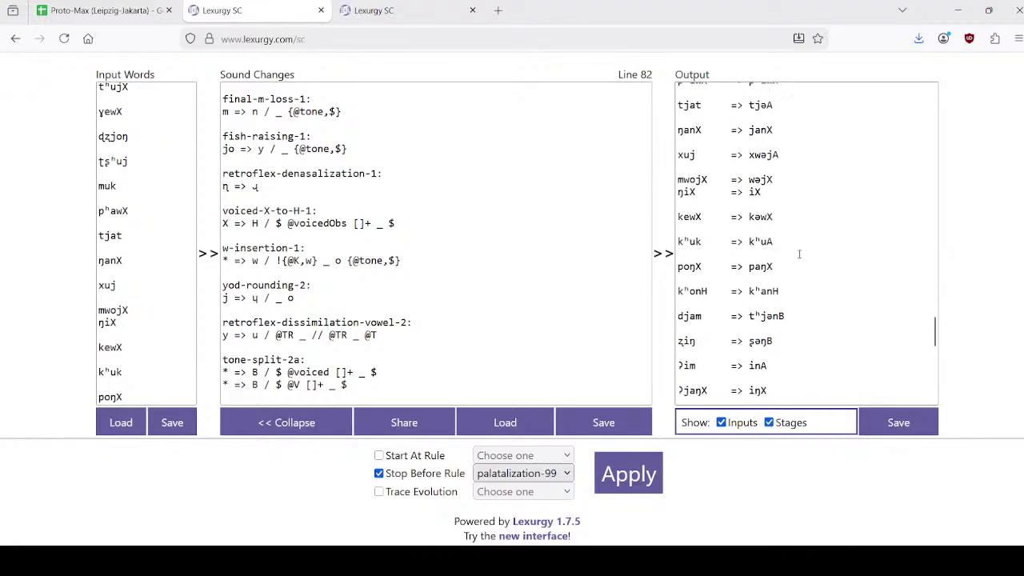
scroll(793, 251, up, 5)
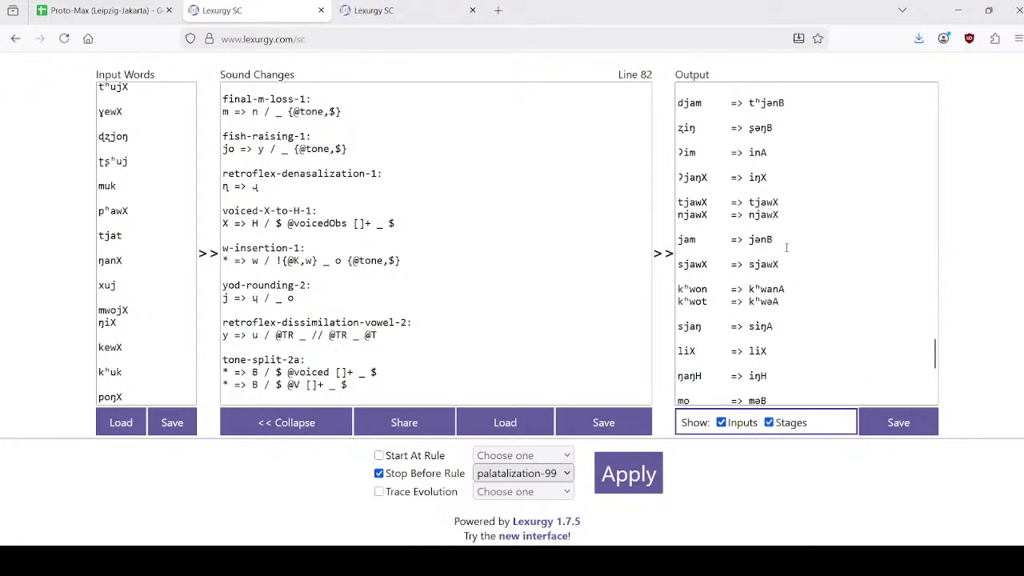
click(775, 116)
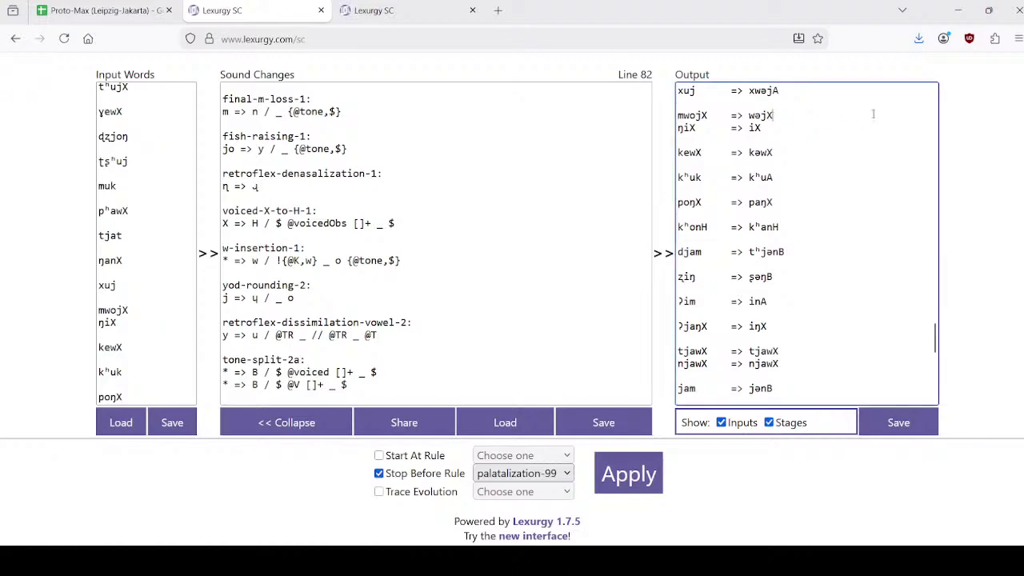
Step: Compare both Harbin variants of "tail" in the Cognates sheet with the main Lexurgy page's outputs for its two reconstructed forms
click(106, 9)
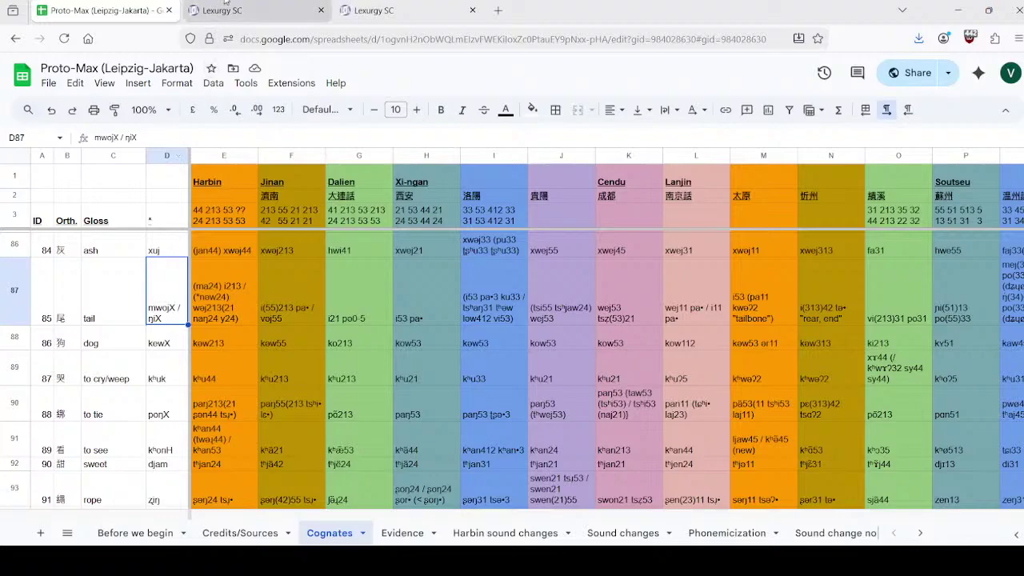
click(233, 287)
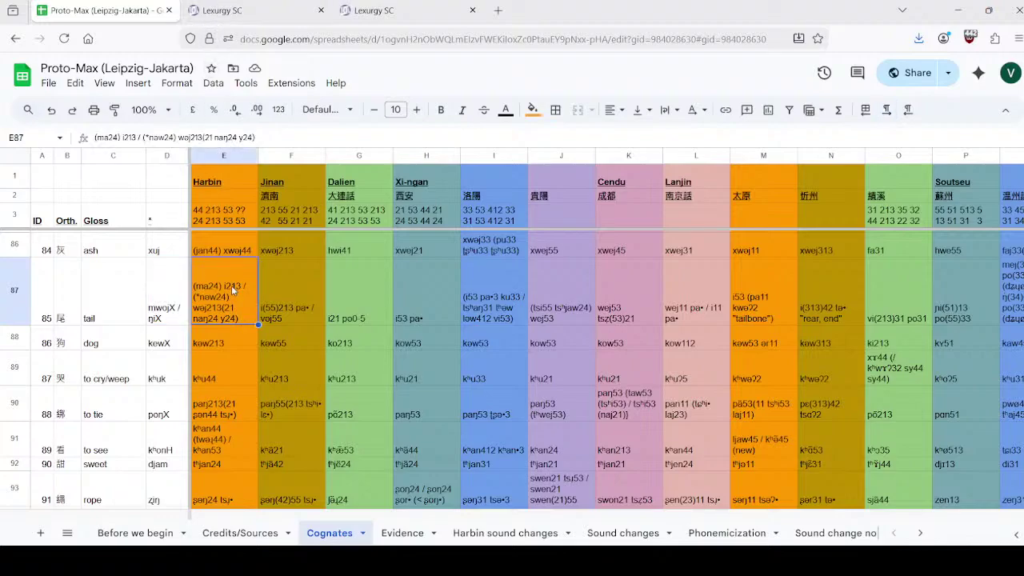
double_click(233, 285)
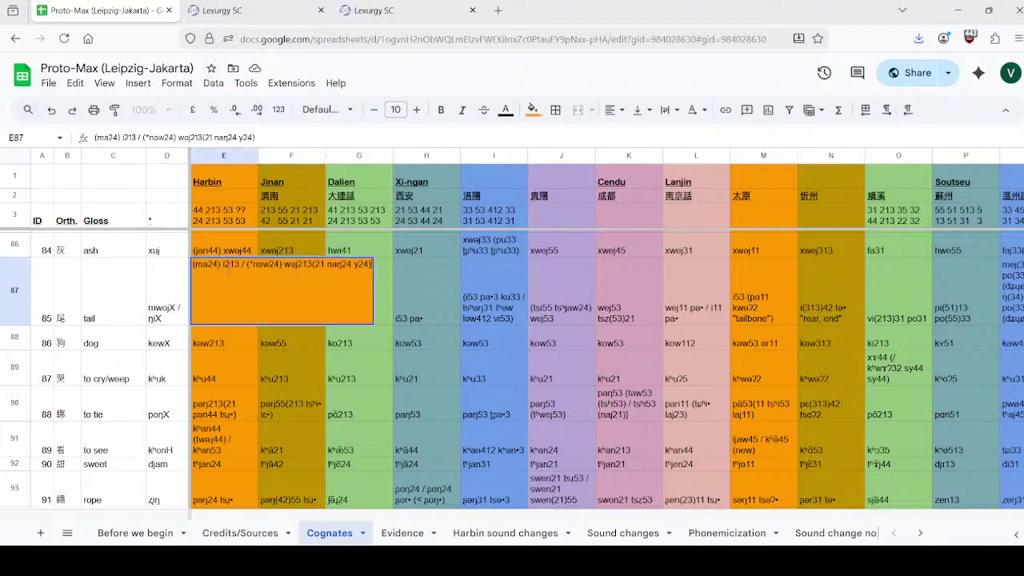
drag(221, 264, 324, 266)
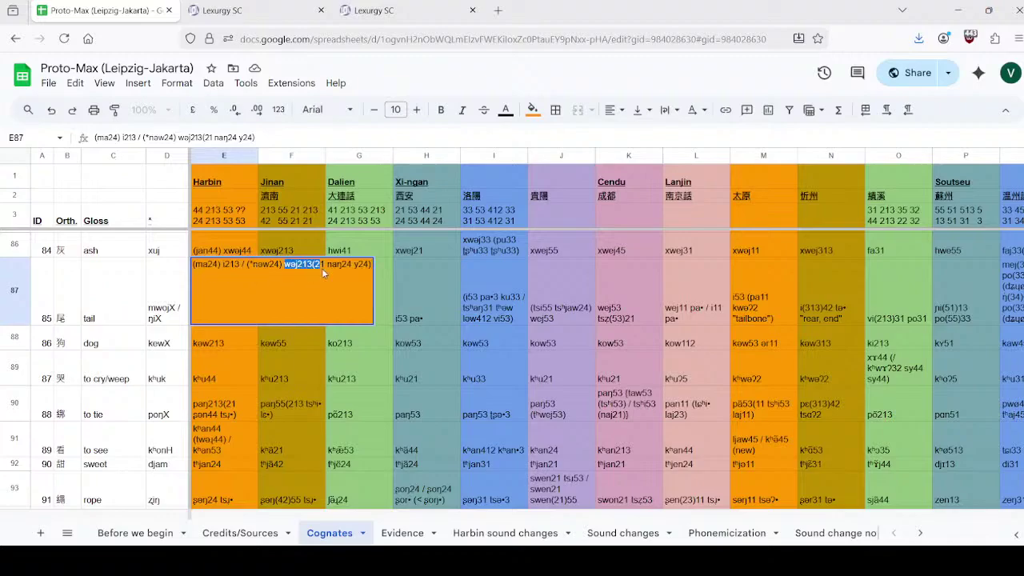
click(268, 12)
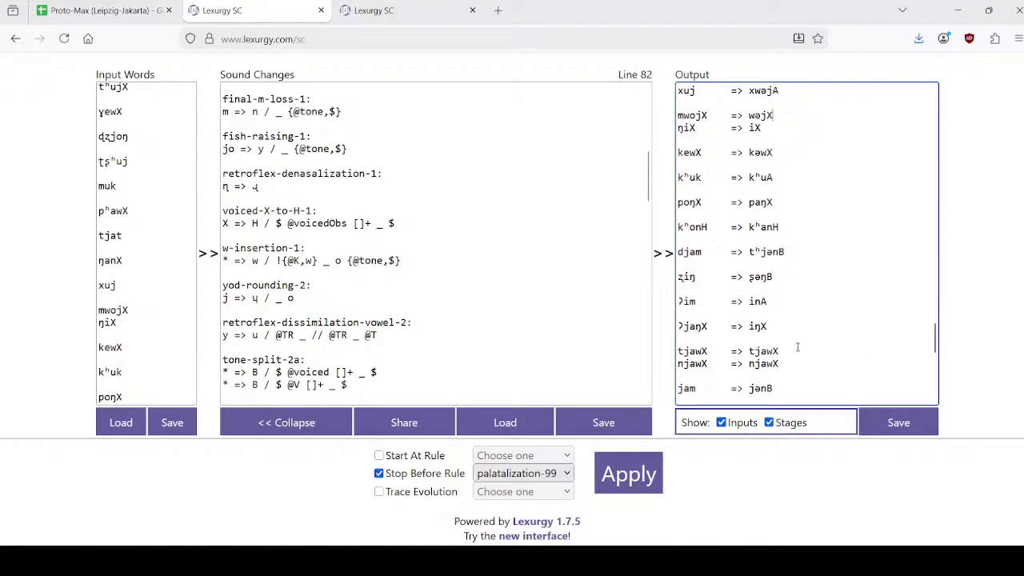
click(773, 115)
Step: Check the main Lexurgy page's outputs for kewX and kʰuk against the Harbin forms of "dog" and "to cry/weep" in the Cognates sheet
scroll(110, 320, down, 3)
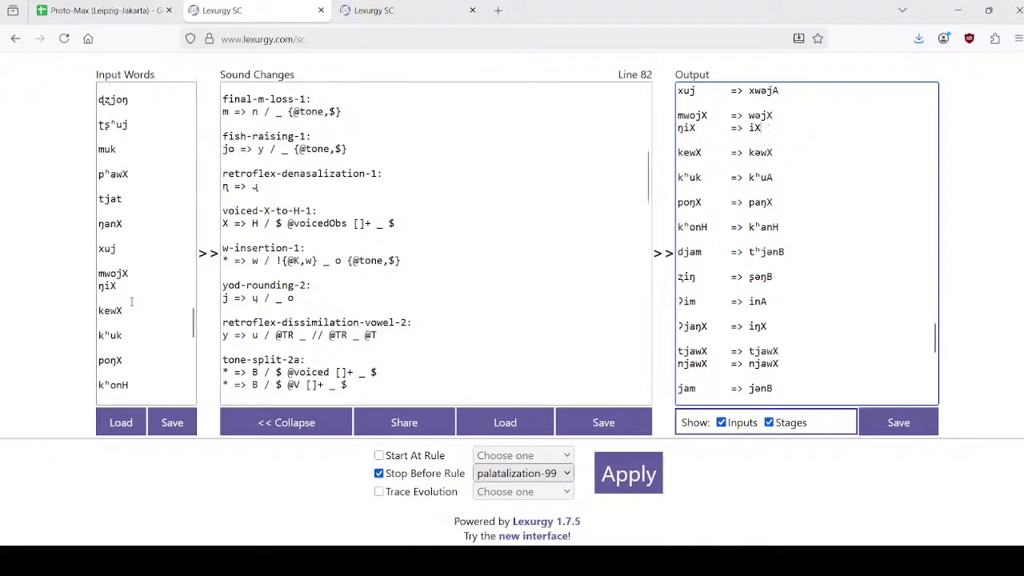
scroll(110, 322, down, 3)
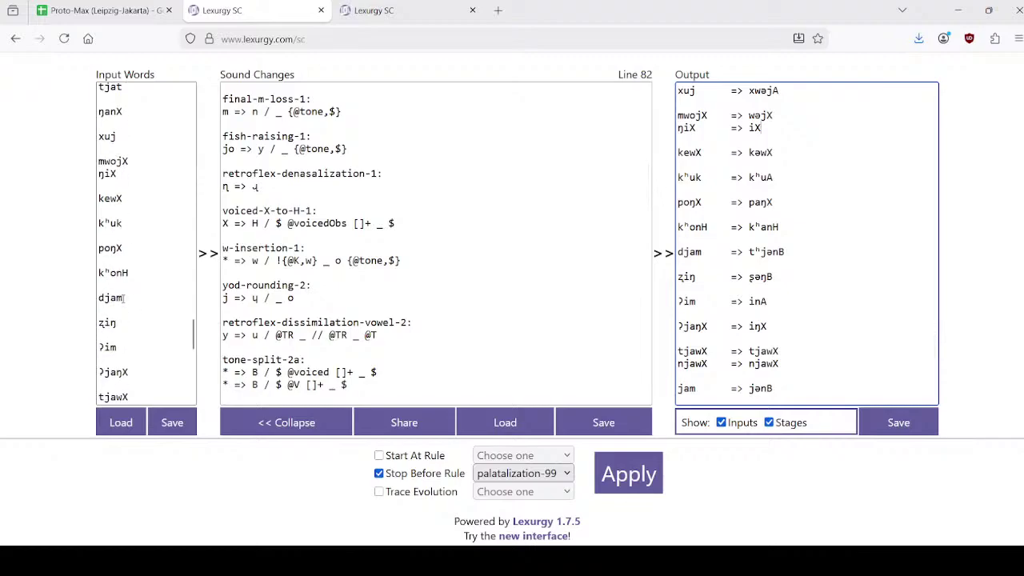
click(97, 10)
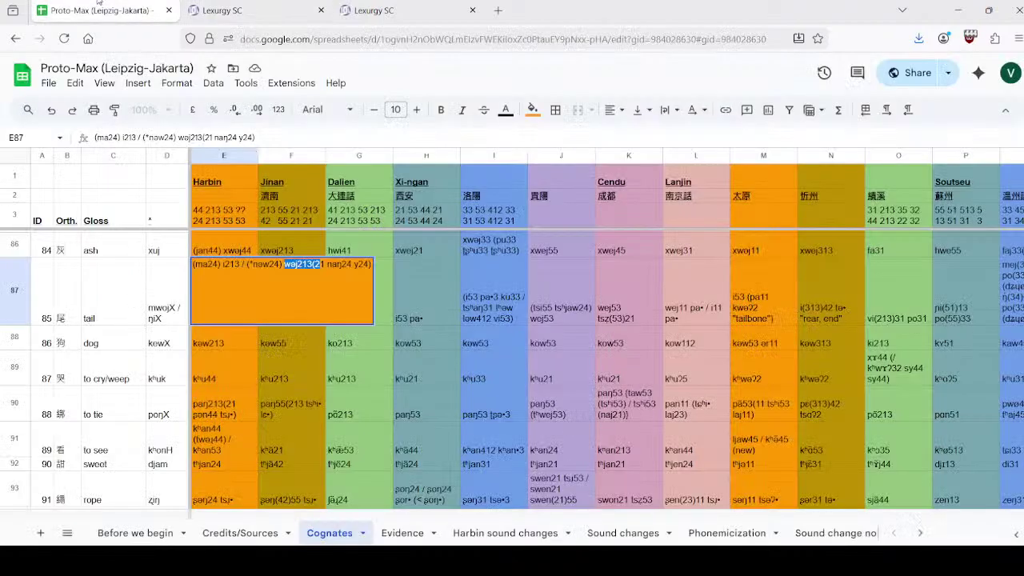
click(143, 346)
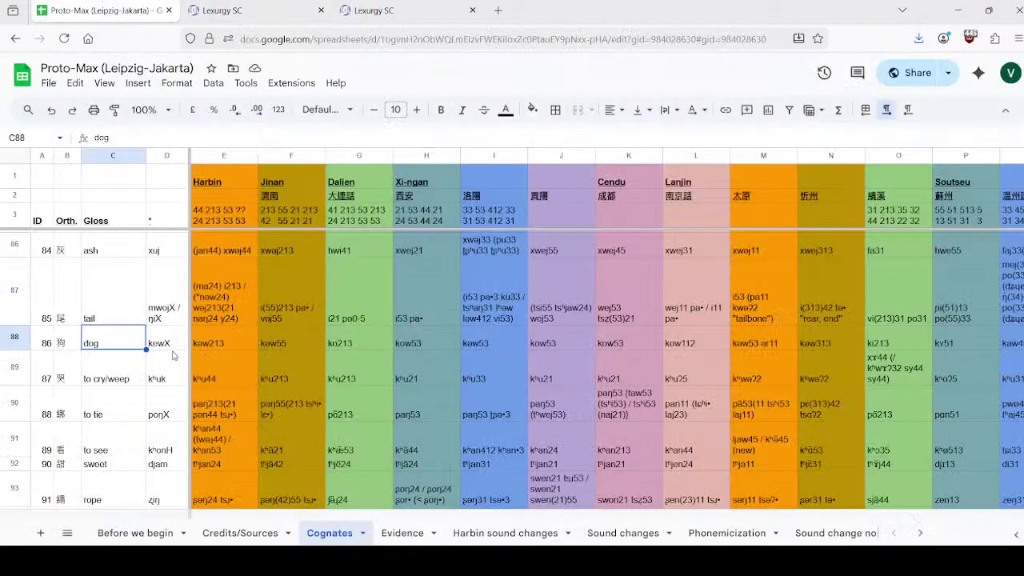
click(214, 9)
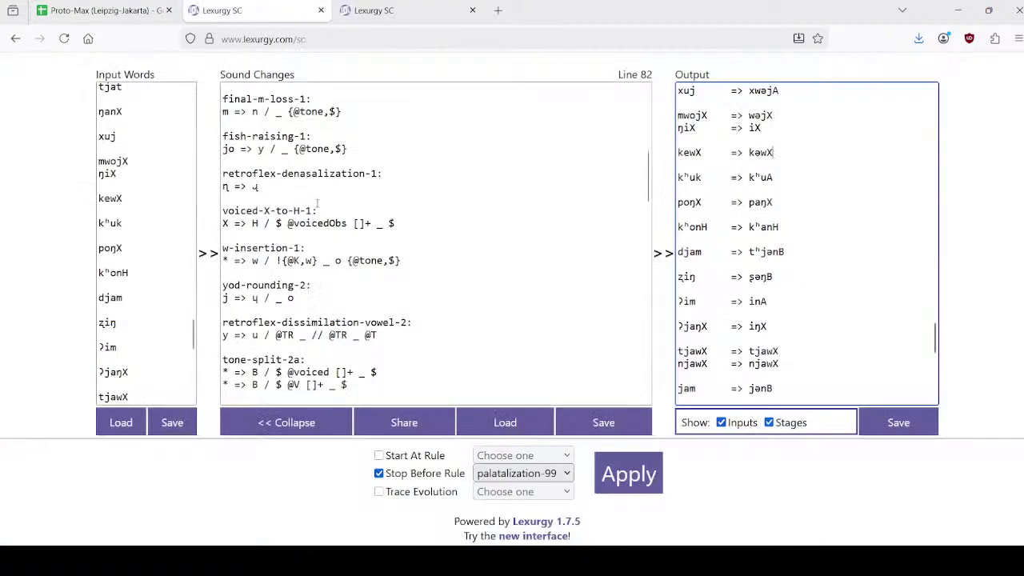
scroll(139, 184, down, 3)
scroll(139, 184, up, 2)
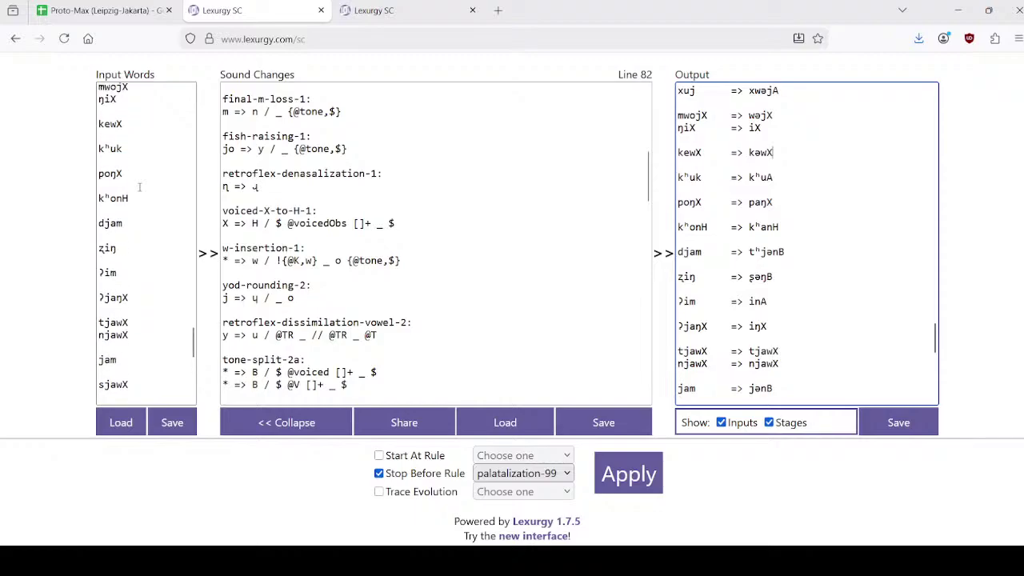
click(104, 10)
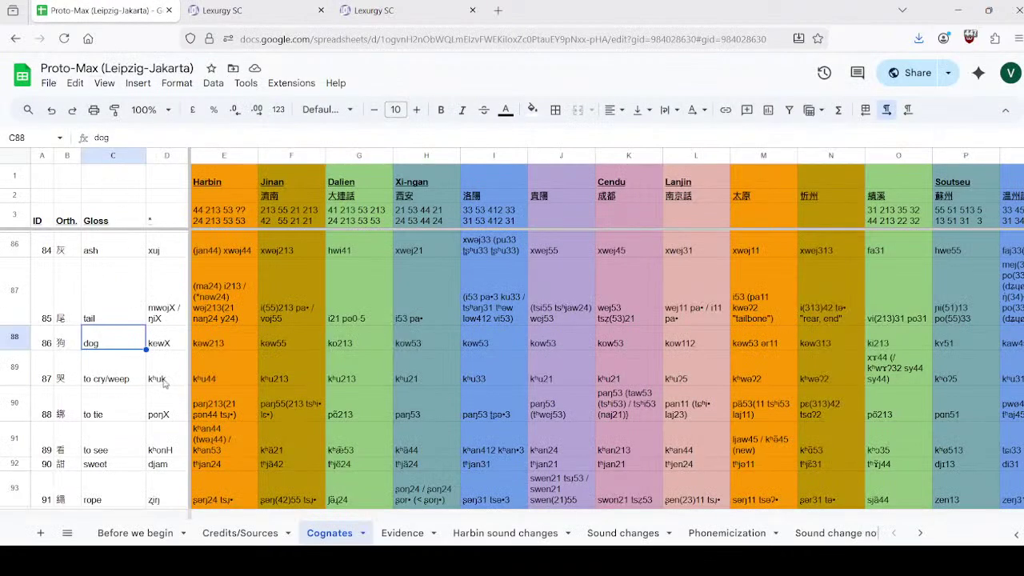
click(225, 9)
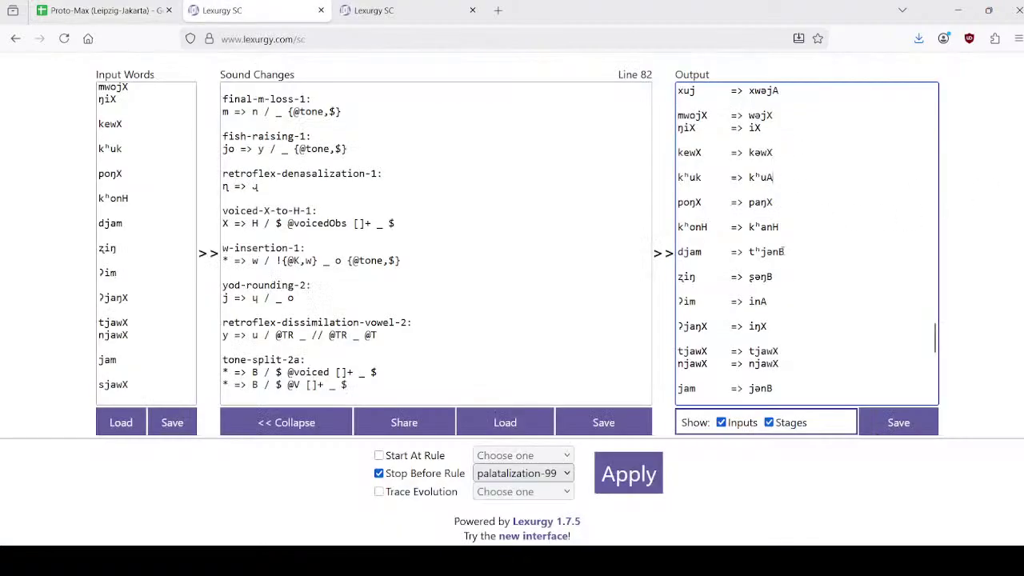
Step: Compare the Harbin form of "to tie" in the Cognates sheet with the main Lexurgy page's output for poŋX
click(112, 10)
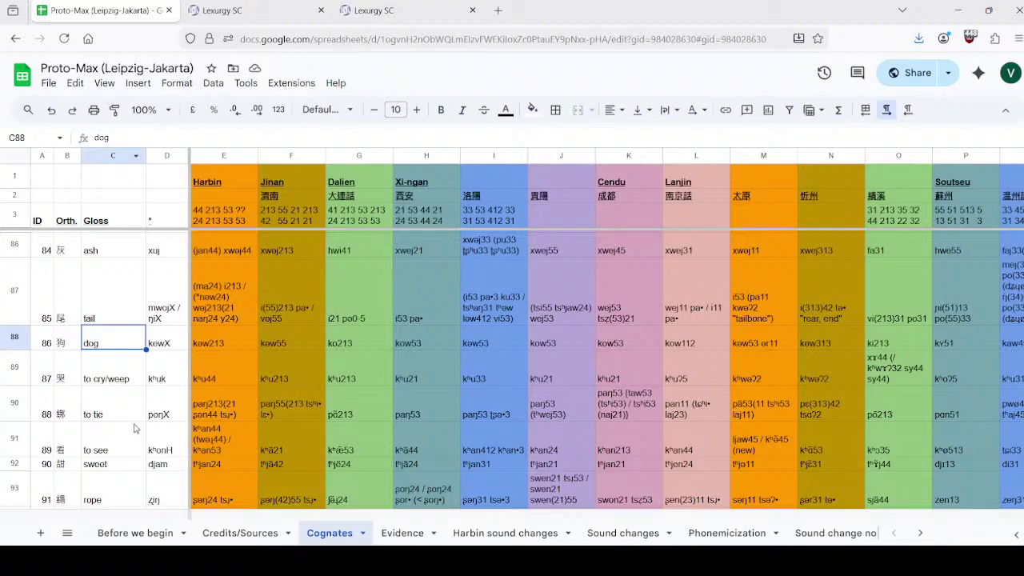
click(98, 414)
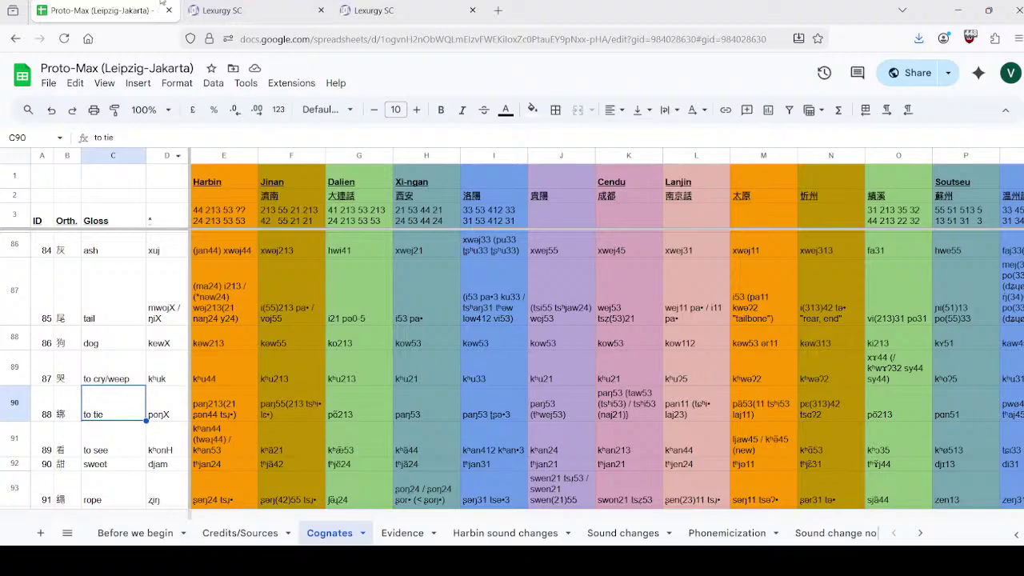
click(204, 9)
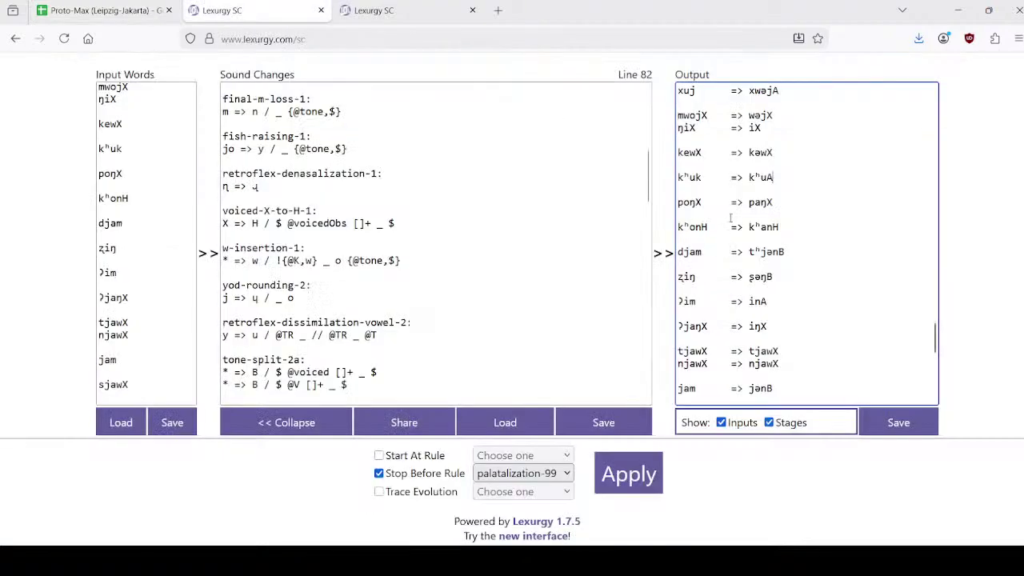
click(777, 203)
Step: Compare the Harbin forms of "to see" in the Cognates sheet with the main Lexurgy page's output for kʰonH
click(104, 10)
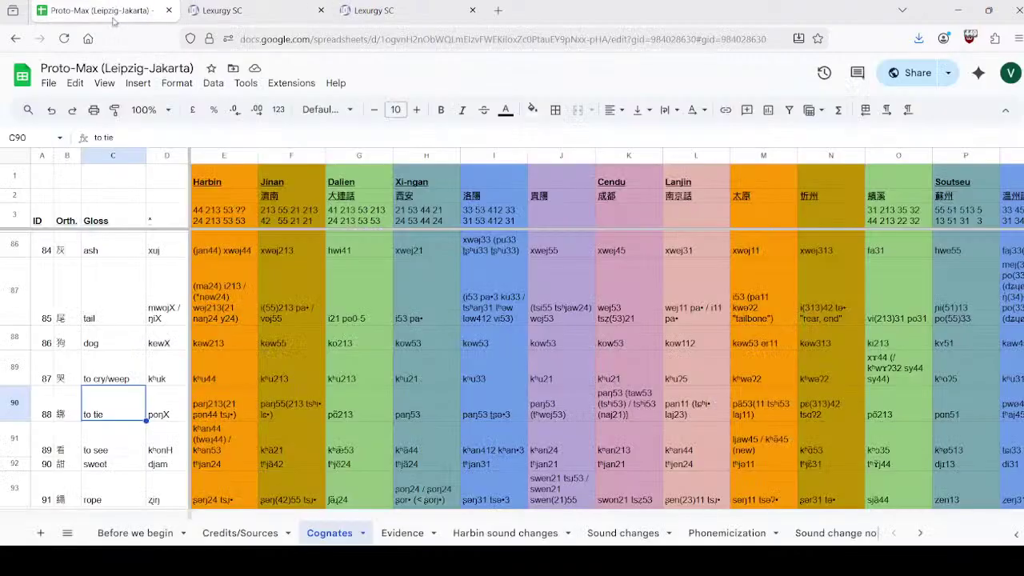
scroll(121, 421, down, 2)
scroll(122, 421, down, 2)
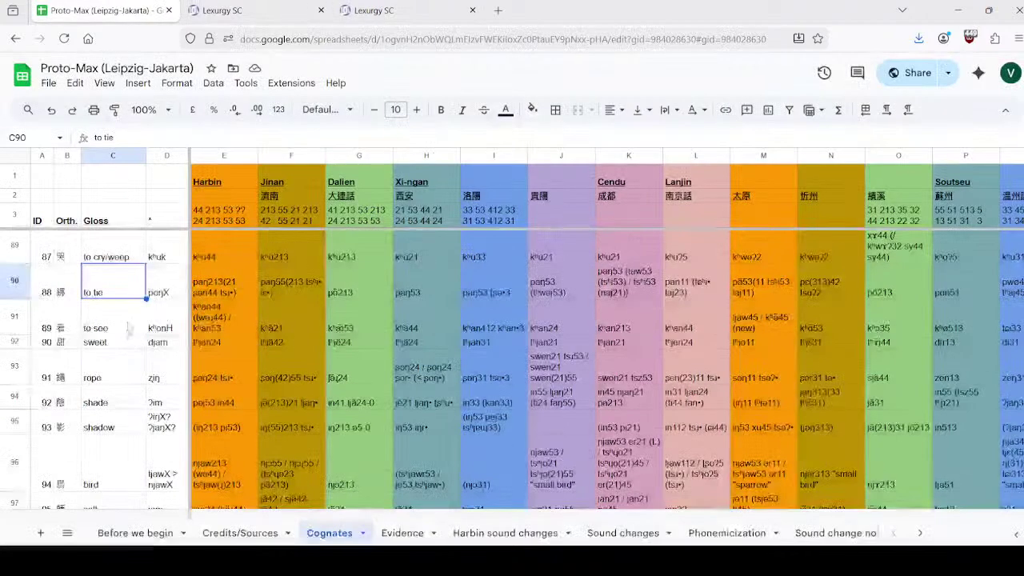
click(239, 5)
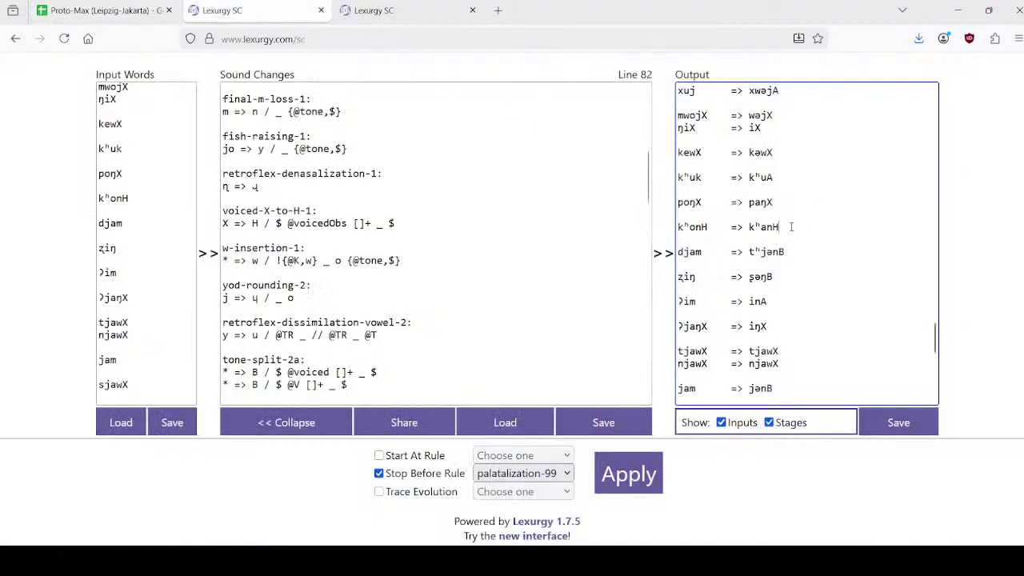
click(100, 11)
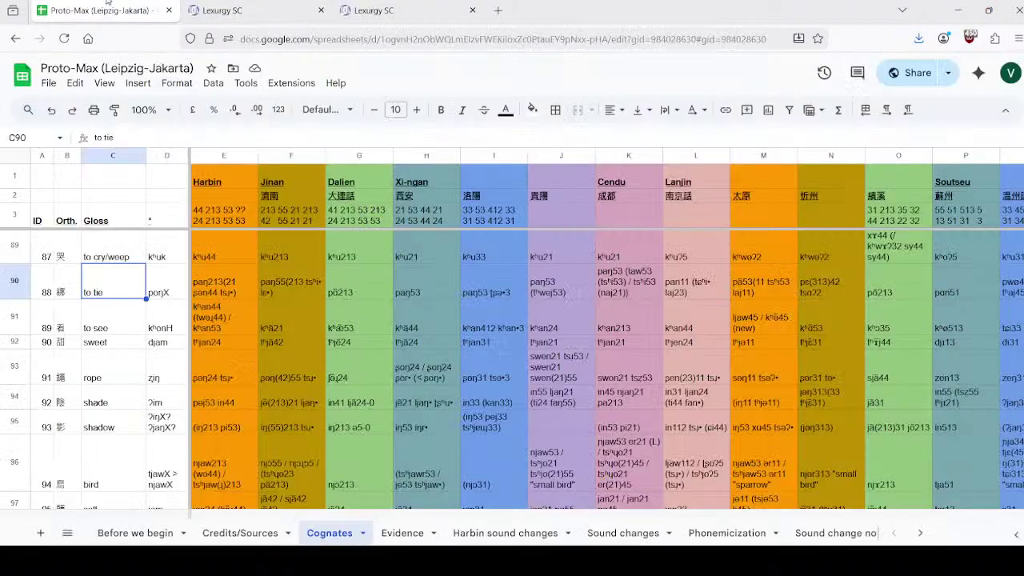
Step: Compare the forms of "to see" across the Harbin, Jinan, Dalien, Xi-ngan and 洛陽 columns of the Cognates sheet
click(223, 316)
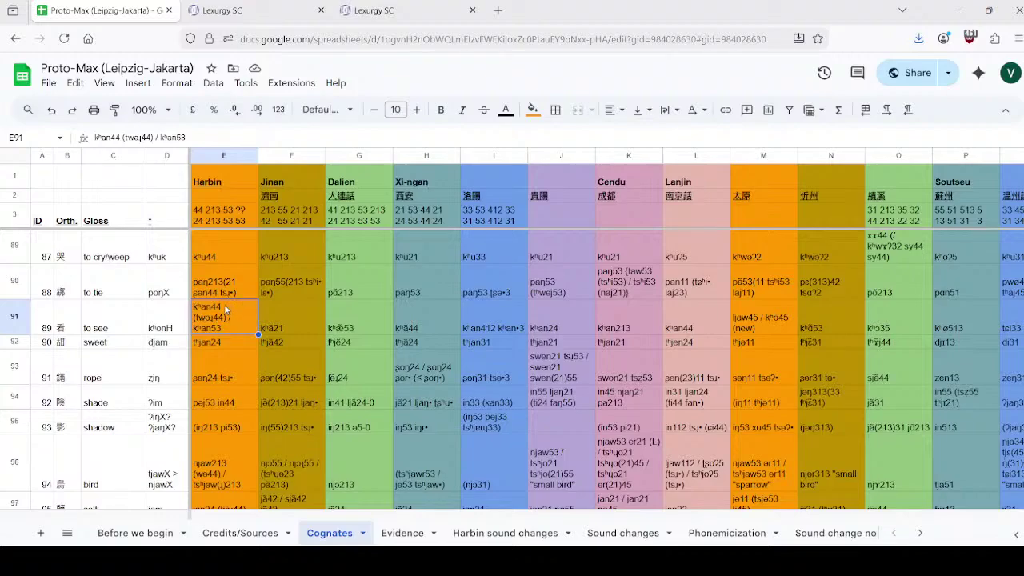
click(296, 328)
click(198, 327)
click(277, 326)
click(339, 305)
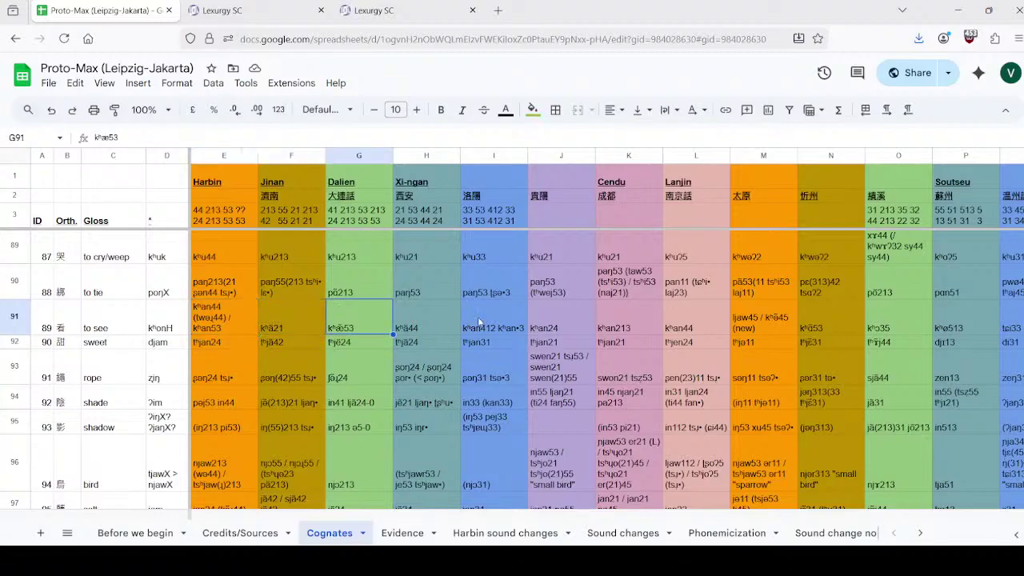
click(453, 320)
click(488, 319)
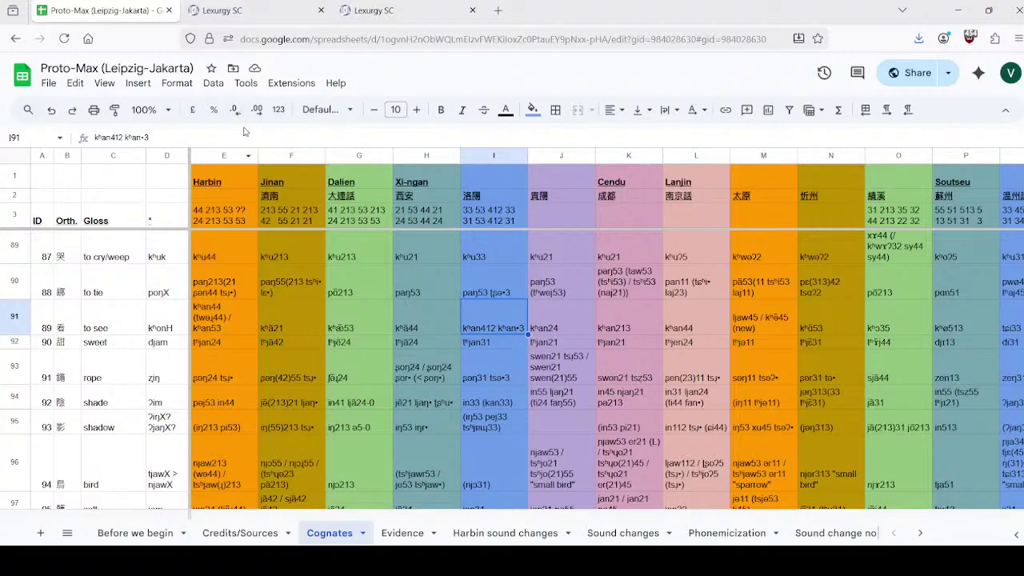
Step: Add a sound change rule named jen-to-jan-99 directly above schwa-ification-99 in the main Lexurgy page
click(296, 8)
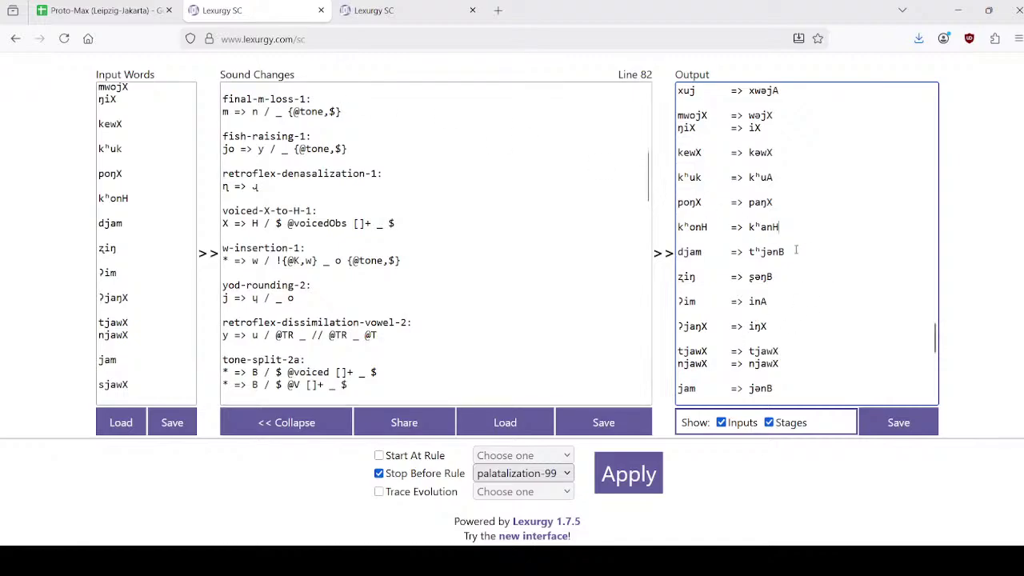
scroll(392, 299, down, 15)
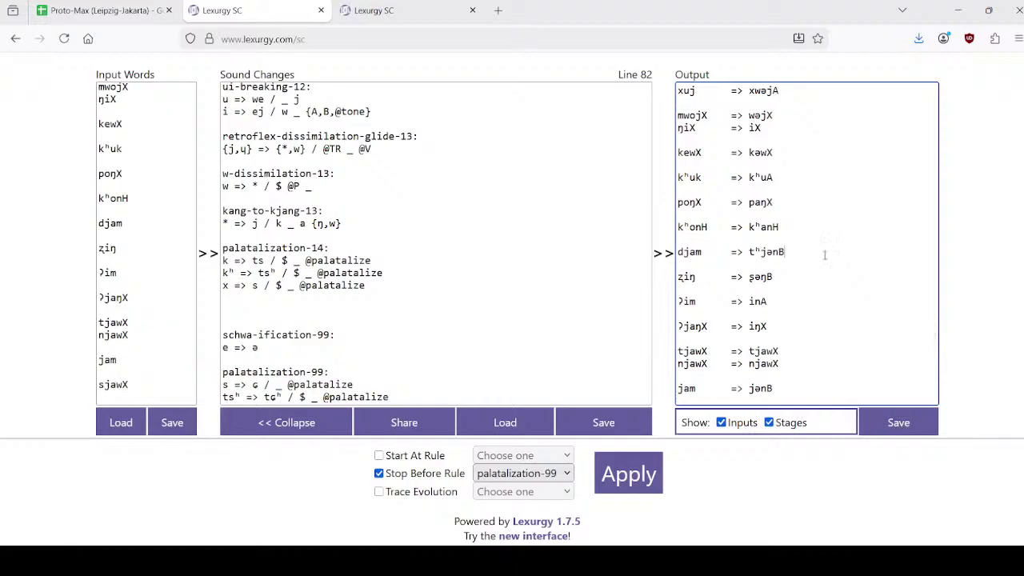
click(321, 321)
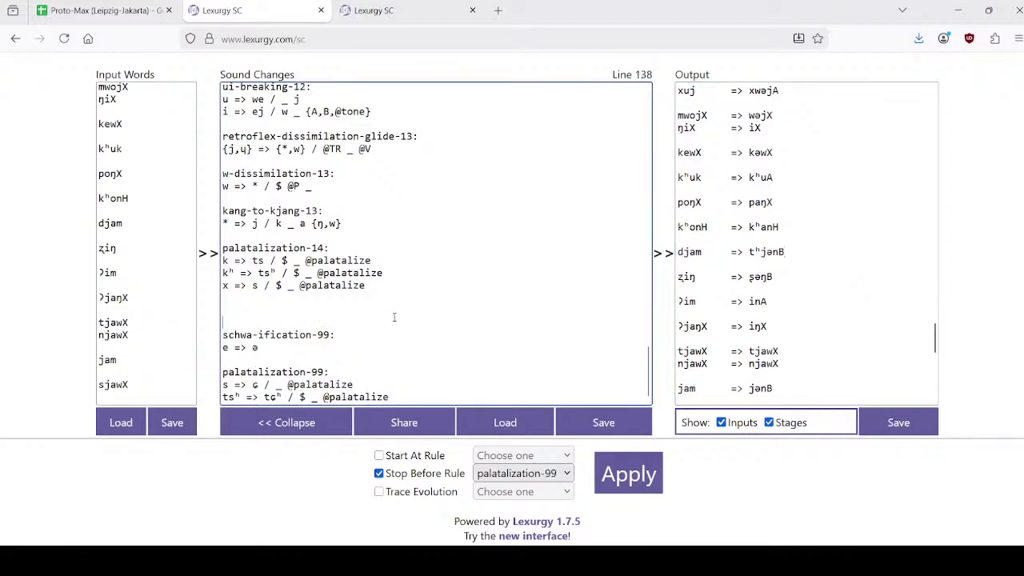
key(Return)
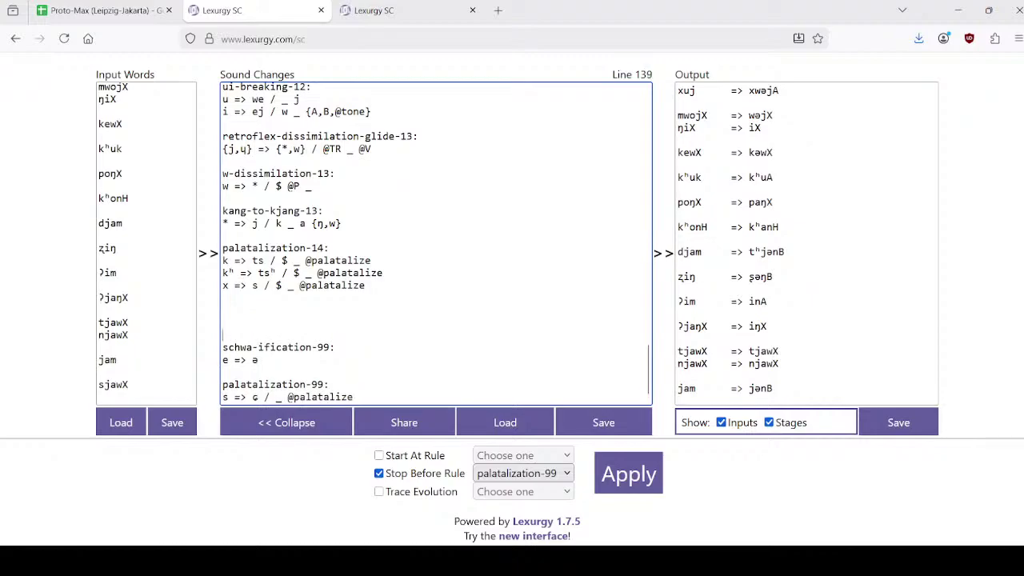
key(Return)
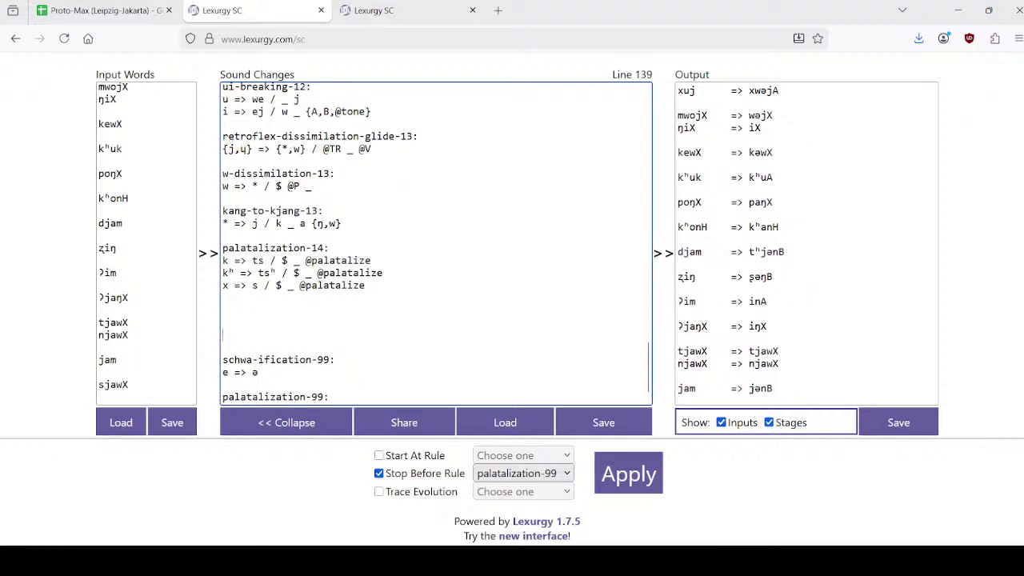
text(jan-to-)
key(BackSpace)
key(BackSpace)
key(BackSpace)
key(BackSpace)
key(BackSpace)
text(en )
text(jan)
key(BackSpace)
key(BackSpace)
key(BackSpace)
text(to-jan-99:)
key(Return)
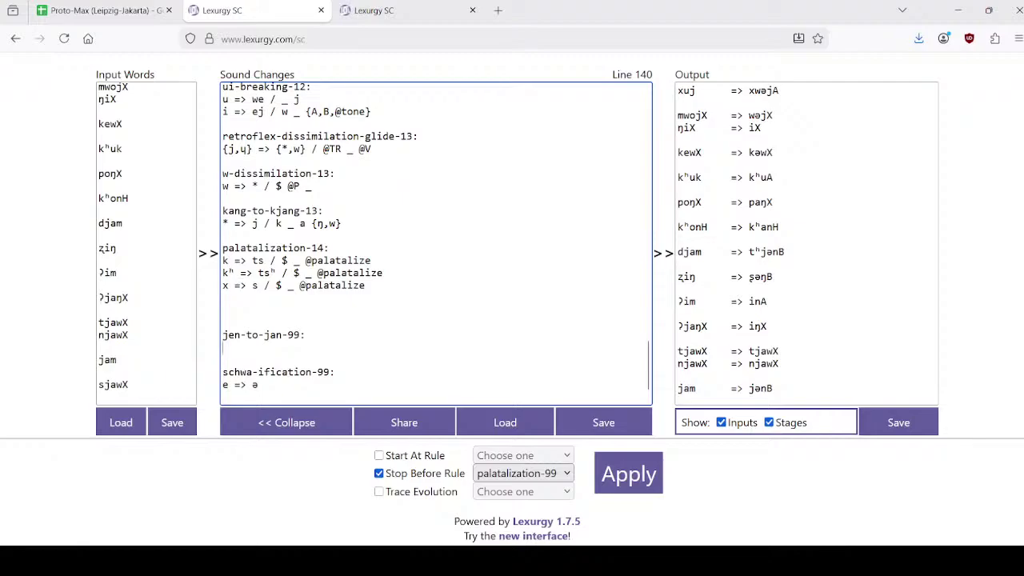
Step: Define the jen-to-jan-99 rule as e => a / j _ n
text(ja)
key(BackSpace)
key(BackSpace)
key(BackSpace)
text(a)
key(BackSpace)
text(e => a / j _ n)
Step: Reapply the sound changes in the main Lexurgy page and locate the output for djam
click(634, 477)
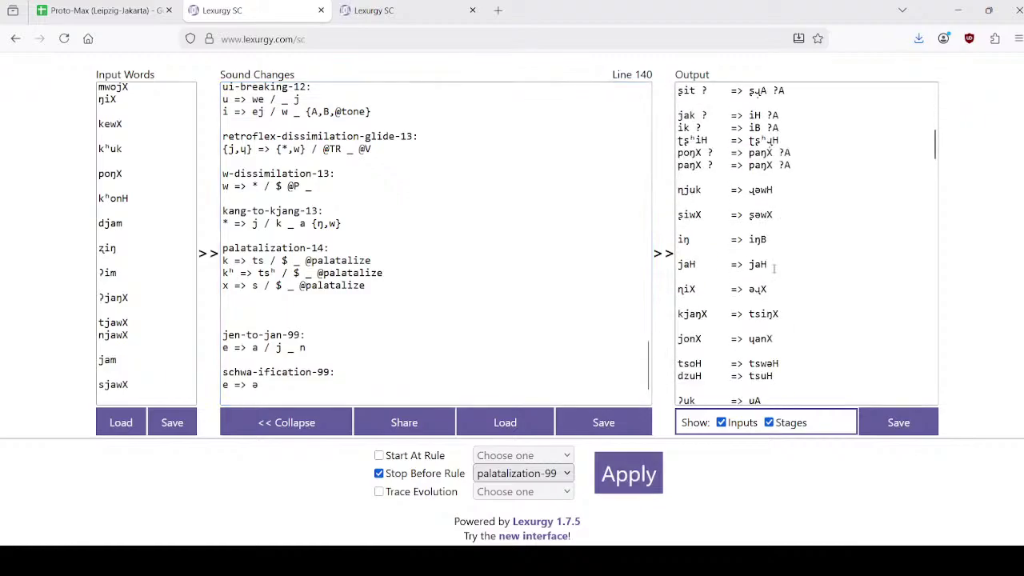
scroll(816, 328, down, 10)
scroll(817, 328, down, 6)
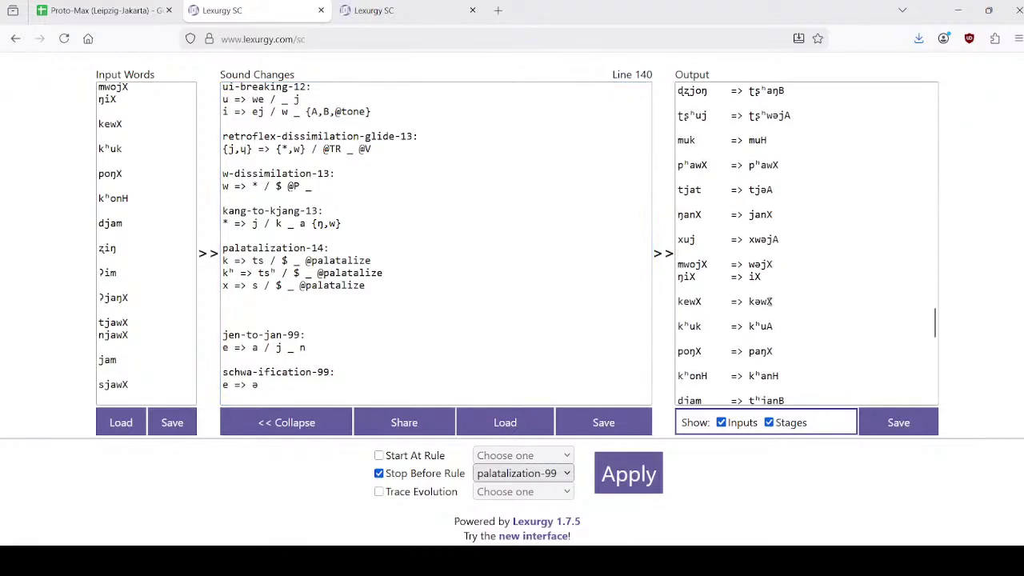
scroll(809, 312, down, 1)
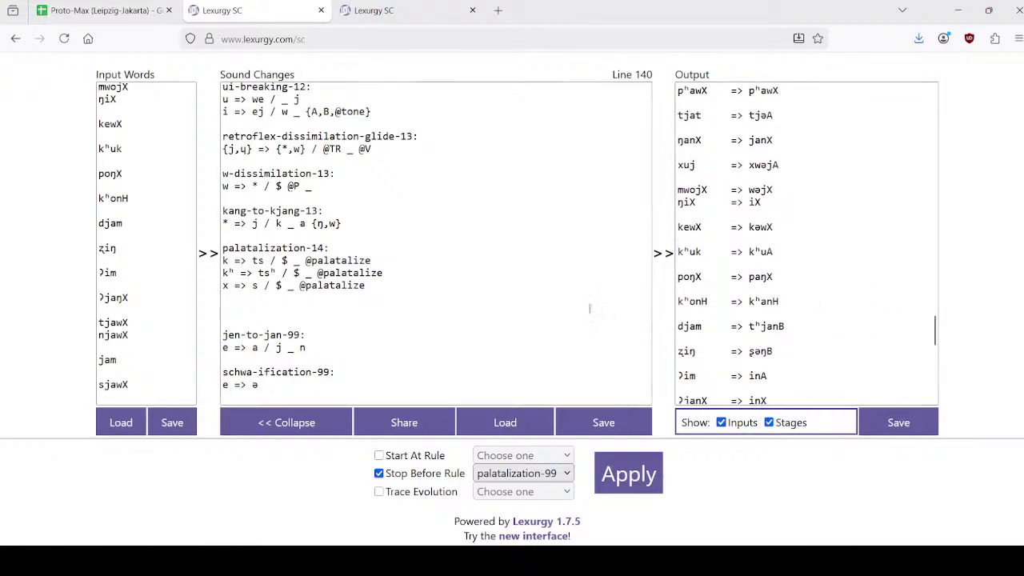
Step: Check the main Lexurgy page's outputs for djam and ʐiŋ against the Harbin forms of "sweet" and "rope" in the Cognates sheet
click(104, 10)
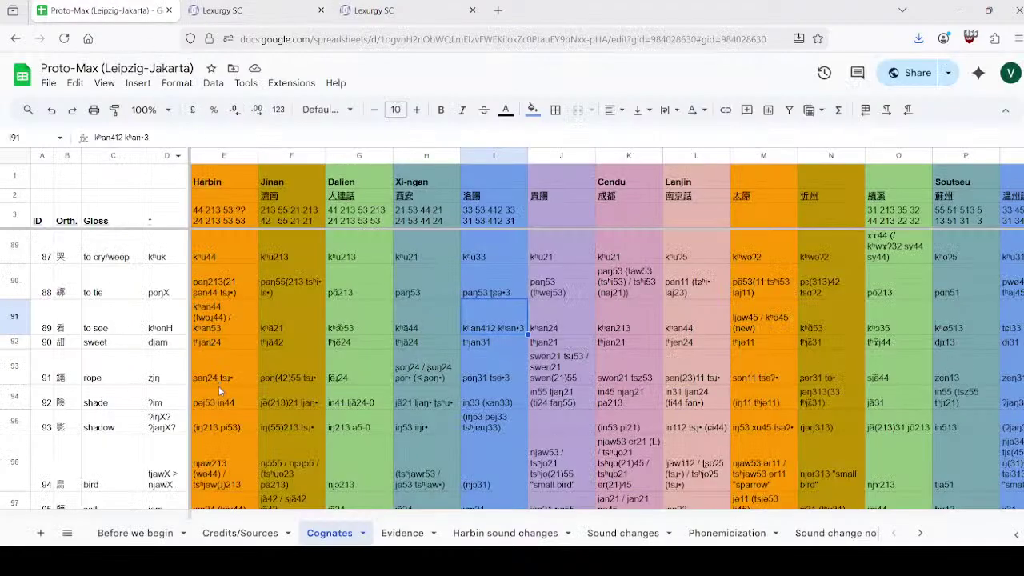
click(229, 346)
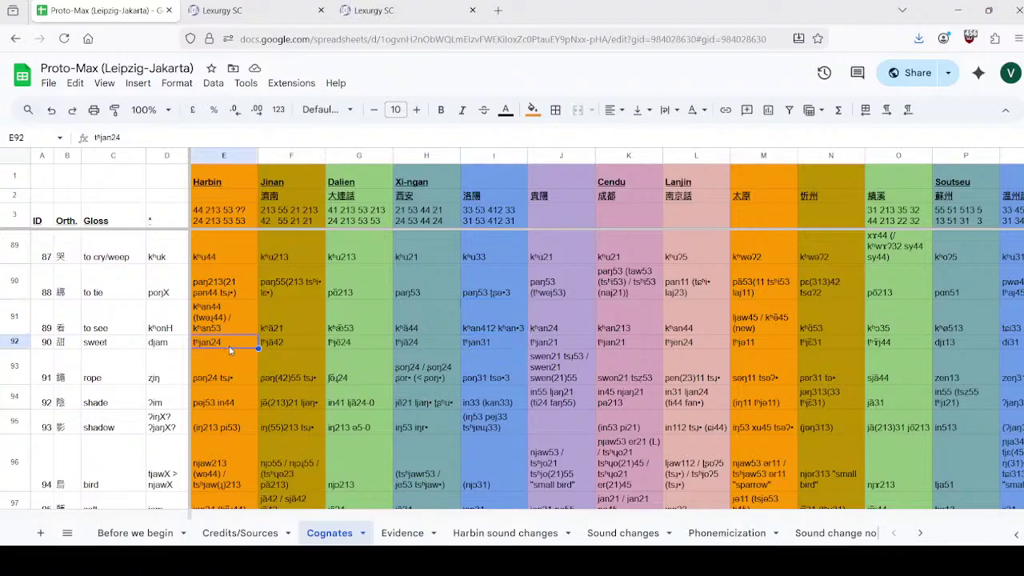
click(213, 9)
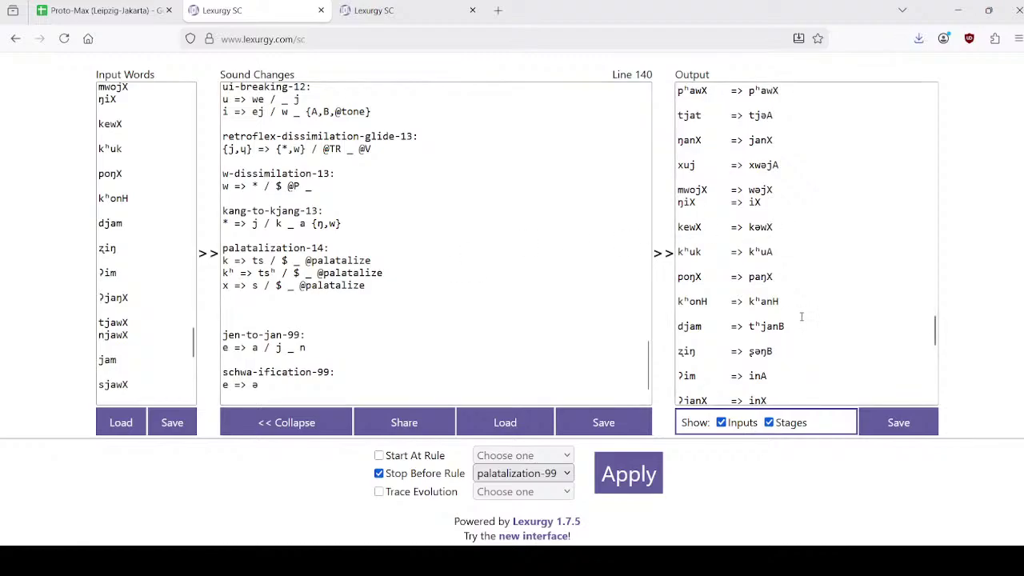
scroll(801, 317, down, 2)
click(69, 3)
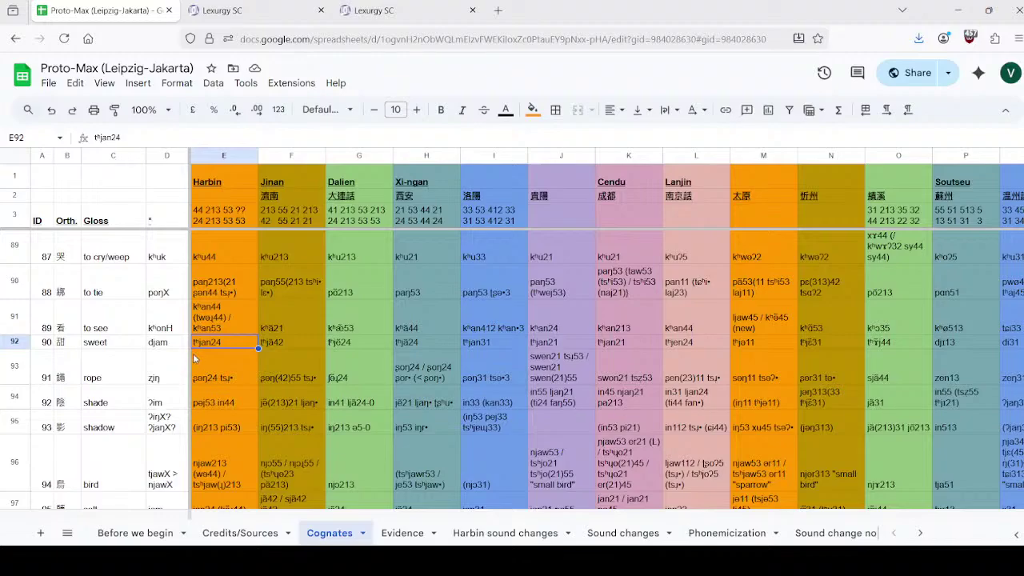
click(222, 10)
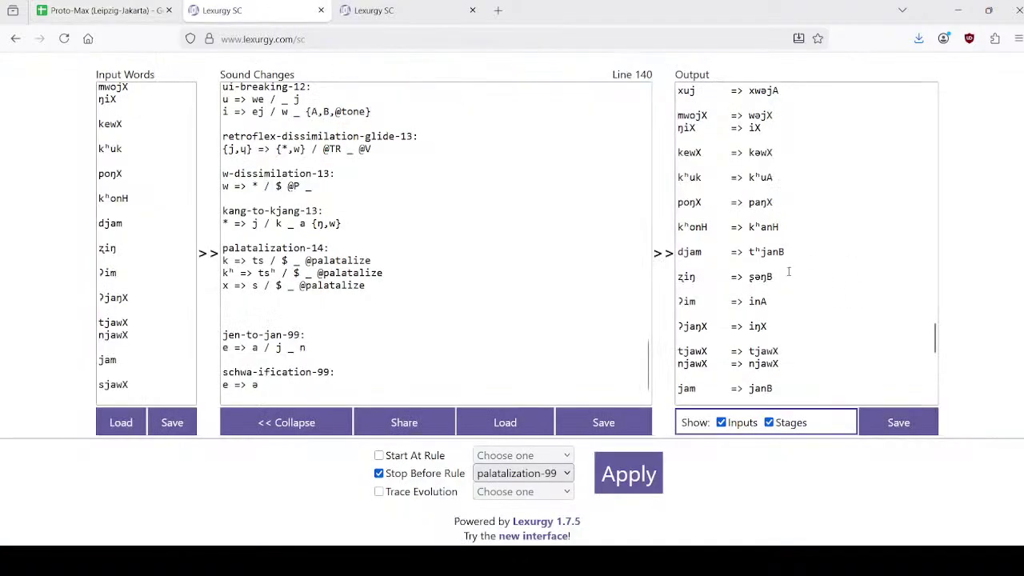
Step: Compare the Harbin form of "shade" in the Cognates sheet with the main Lexurgy page's output for ʔim
click(120, 10)
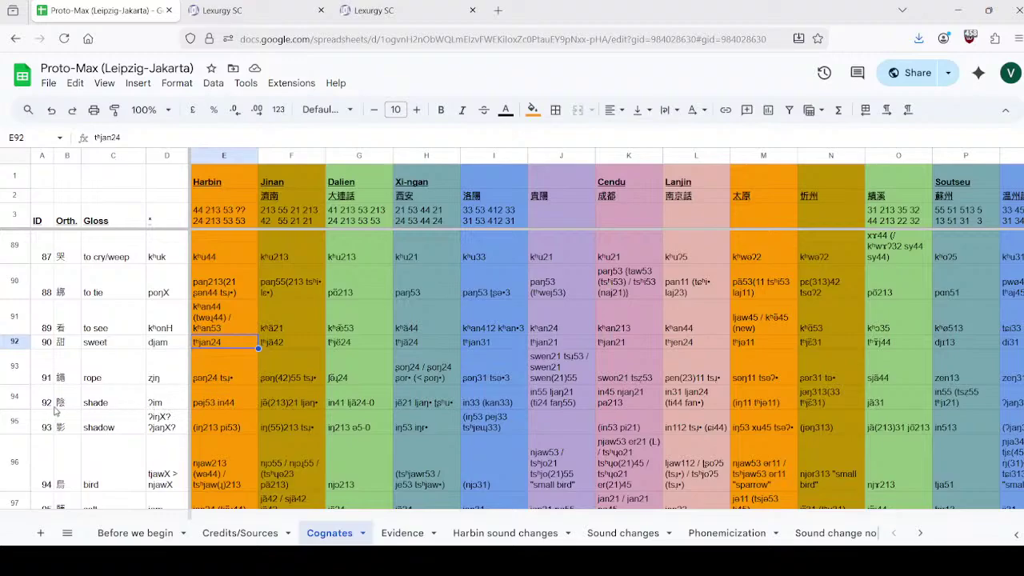
click(109, 402)
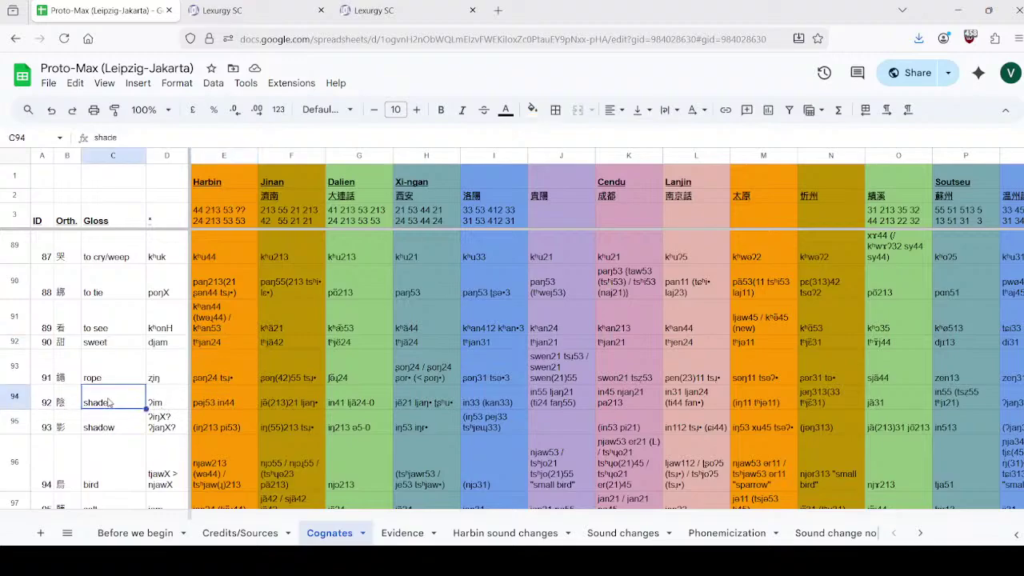
double_click(240, 401)
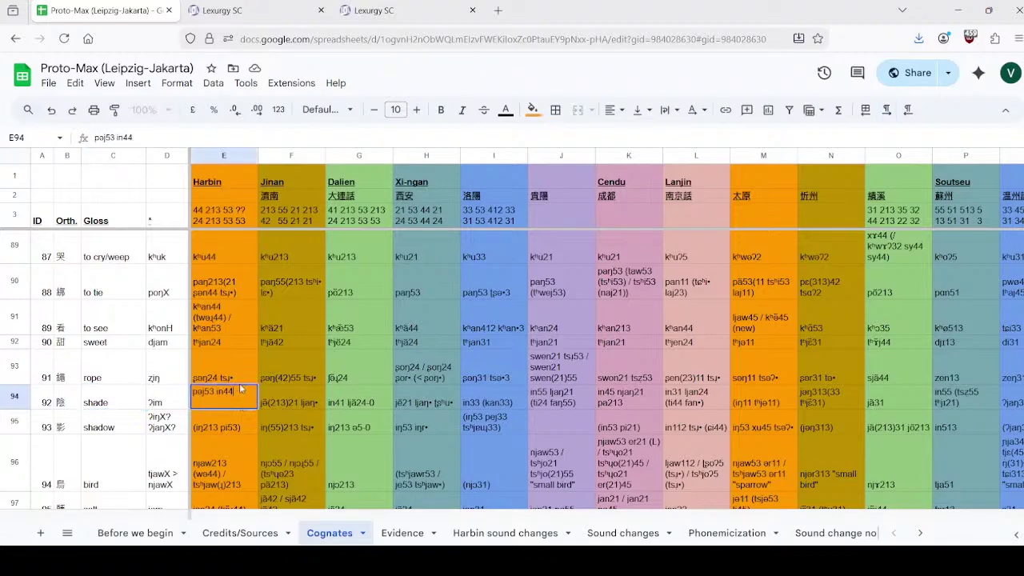
drag(240, 401, 218, 392)
click(265, 16)
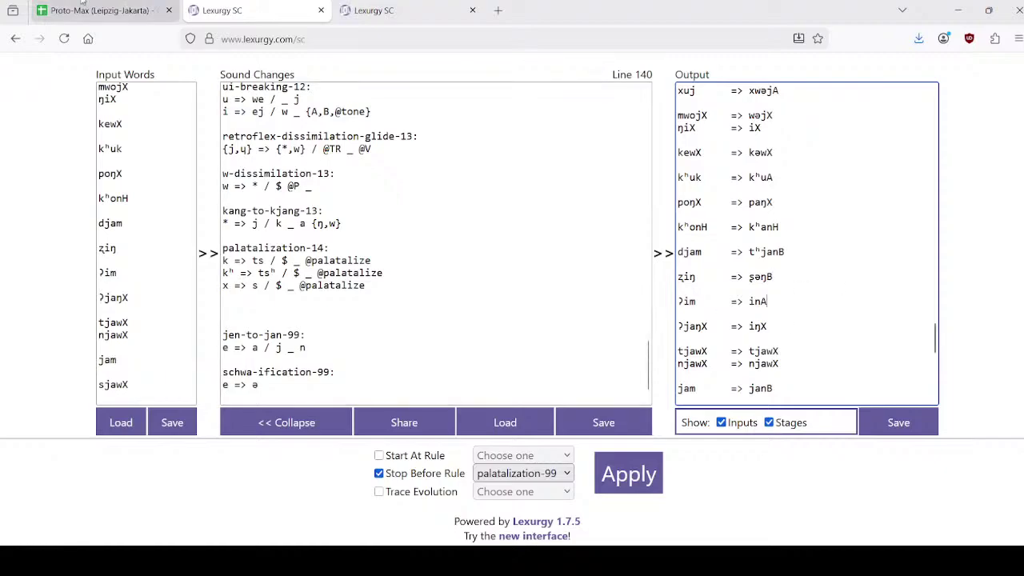
Step: Compare the Harbin form of "shadow" in the Cognates sheet with the main Lexurgy page's output for ʔjaŋX
click(104, 11)
click(112, 425)
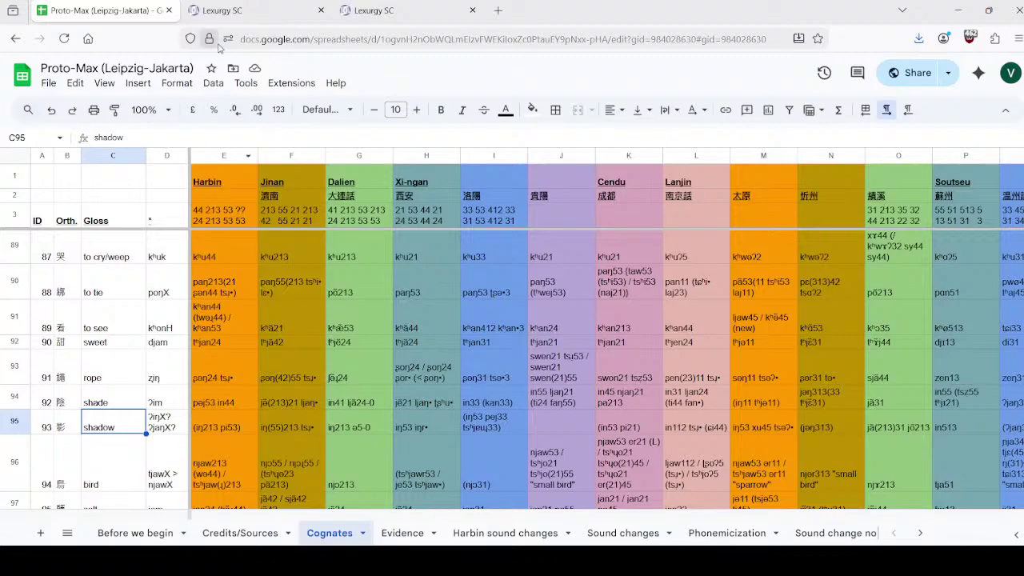
click(222, 426)
click(315, 8)
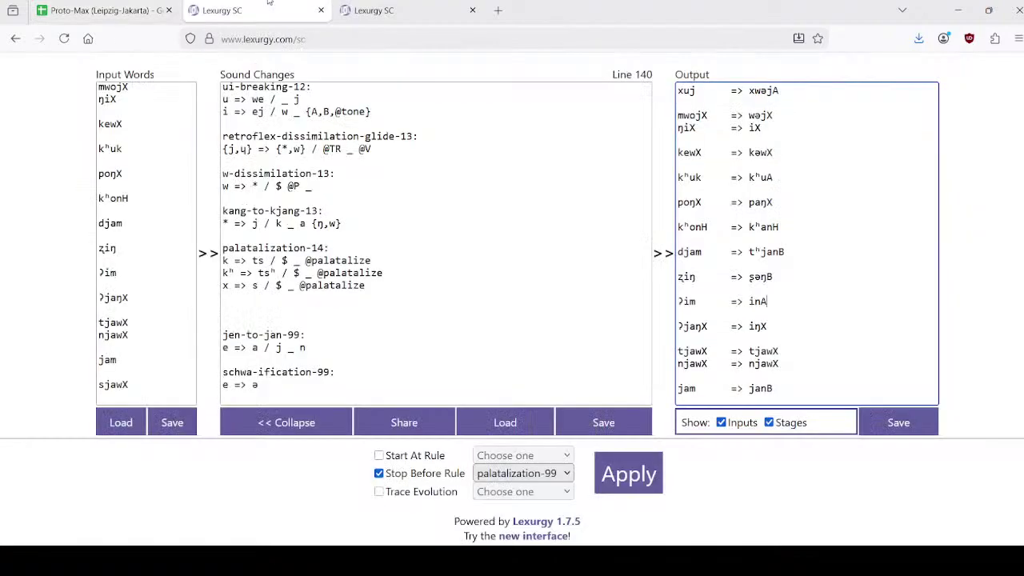
click(118, 4)
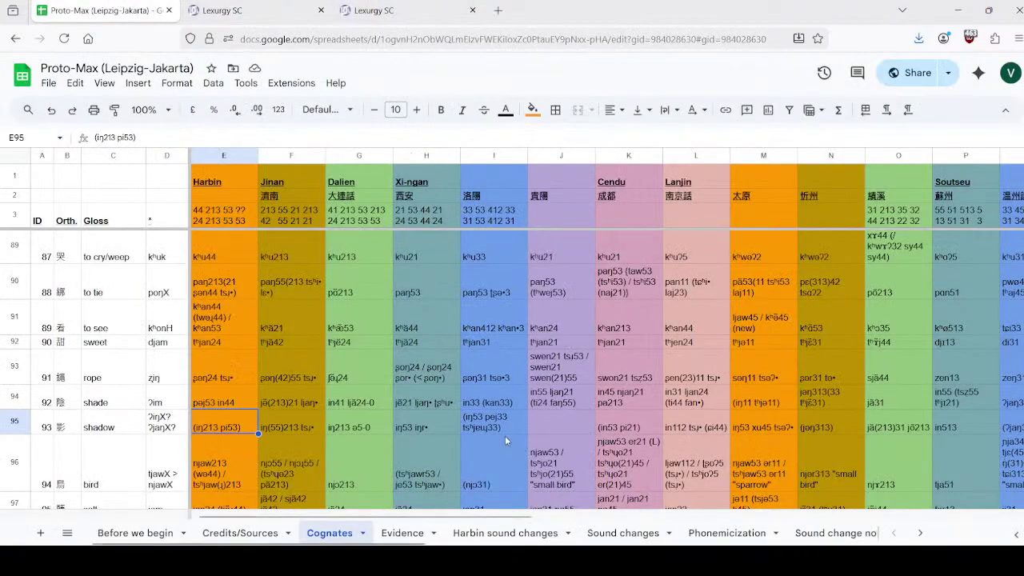
click(237, 4)
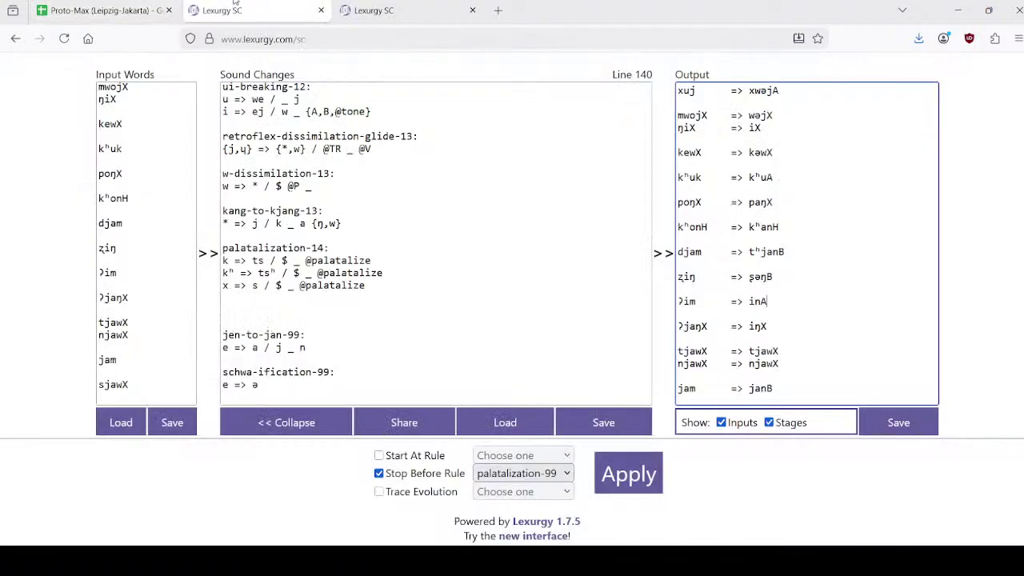
triple_click(776, 330)
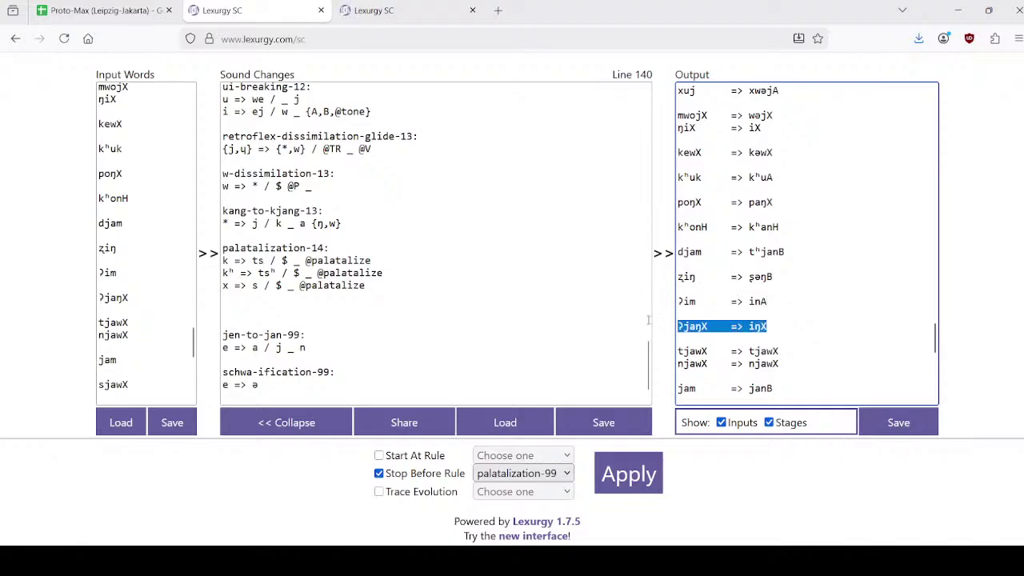
Step: In the Cognates sheet, reduce the reconstructed form of "shadow" to ʔjaŋX alone
click(130, 298)
click(104, 10)
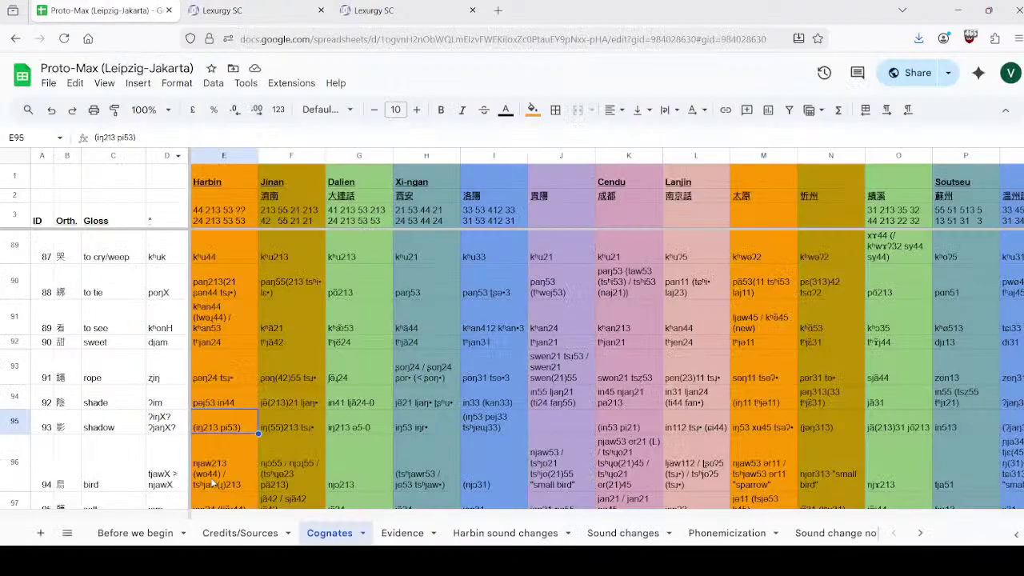
click(174, 430)
double_click(174, 429)
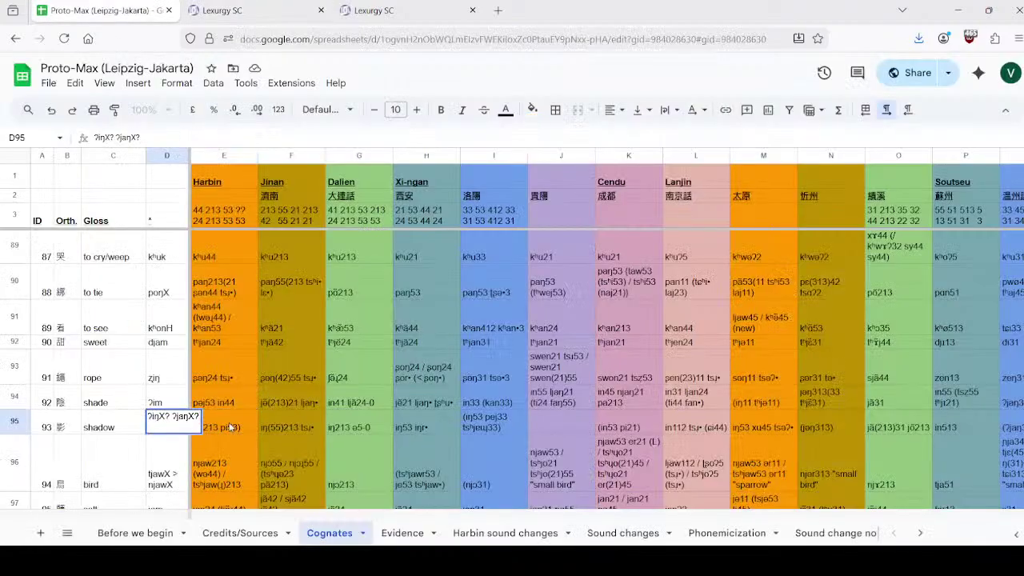
key(BackSpace)
key(BackSpace)
key(BackSpace)
key(BackSpace)
key(BackSpace)
key(BackSpace)
key(BackSpace)
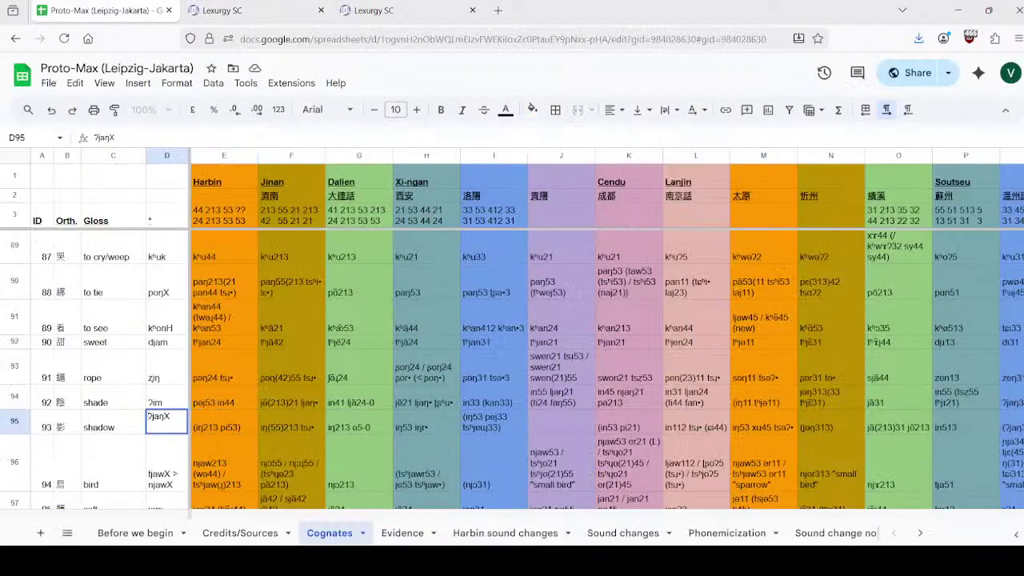
key(Return)
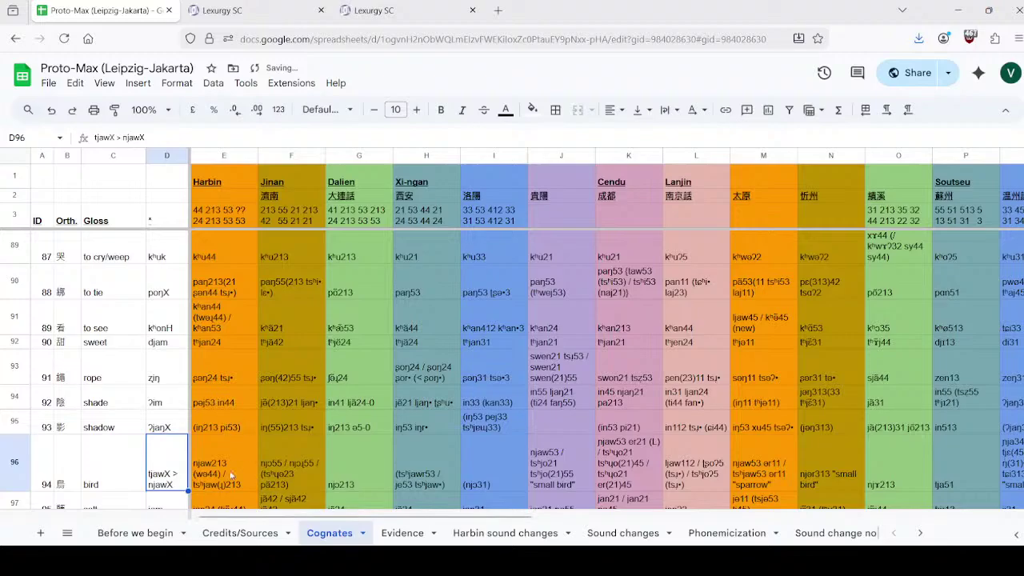
Step: Find the input words tjawX and njawX in the main Lexurgy page and examine their outputs
click(302, 4)
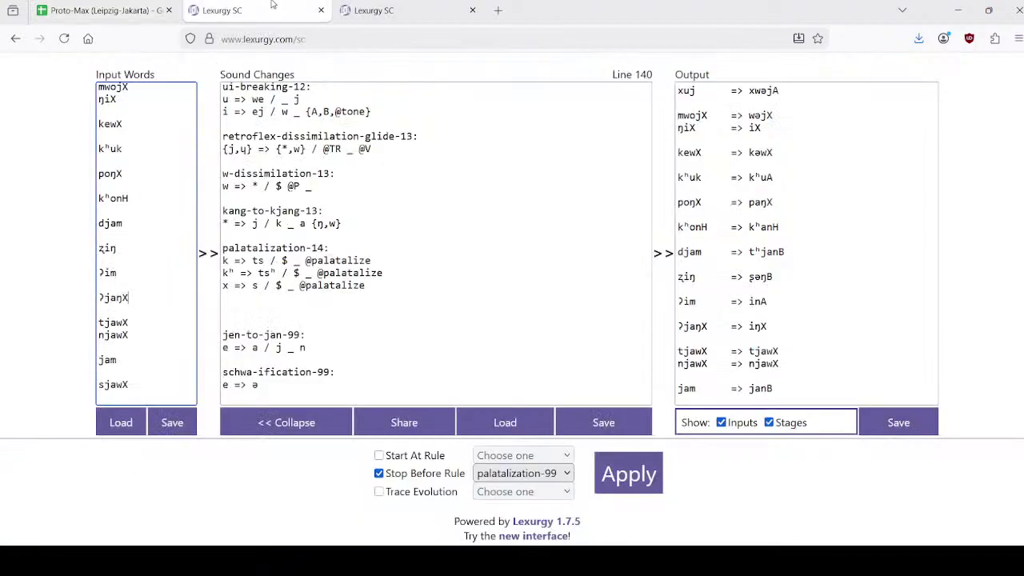
click(138, 324)
scroll(800, 297, down, 3)
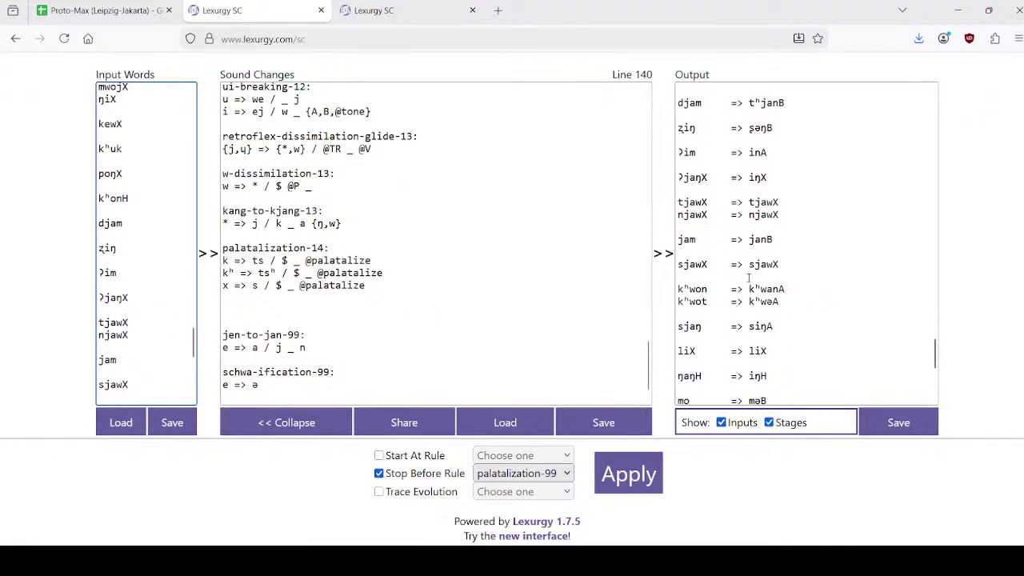
scroll(788, 284, up, 2)
drag(782, 277, 748, 278)
drag(142, 337, 104, 336)
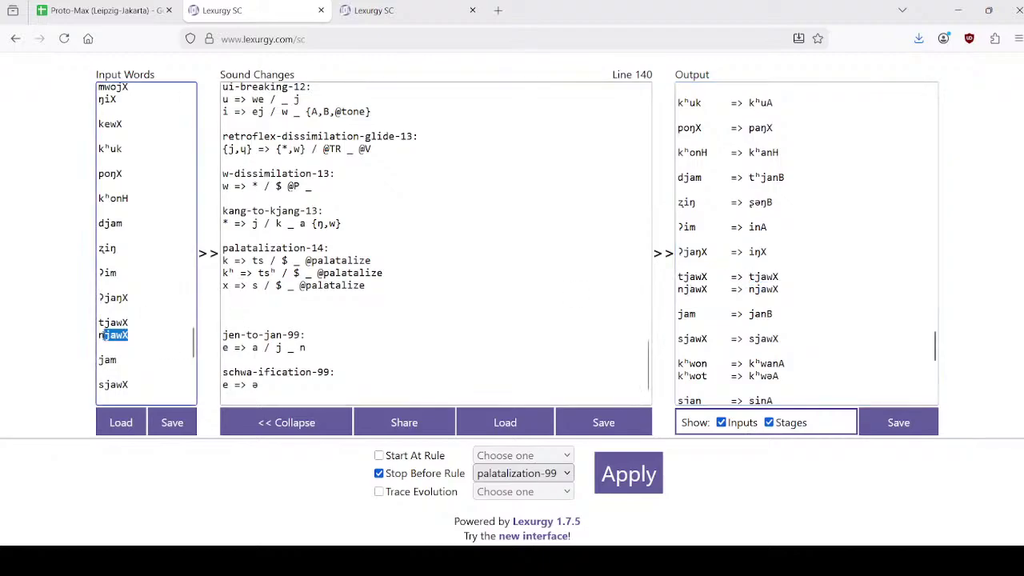
click(86, 340)
click(131, 337)
click(743, 298)
double_click(756, 290)
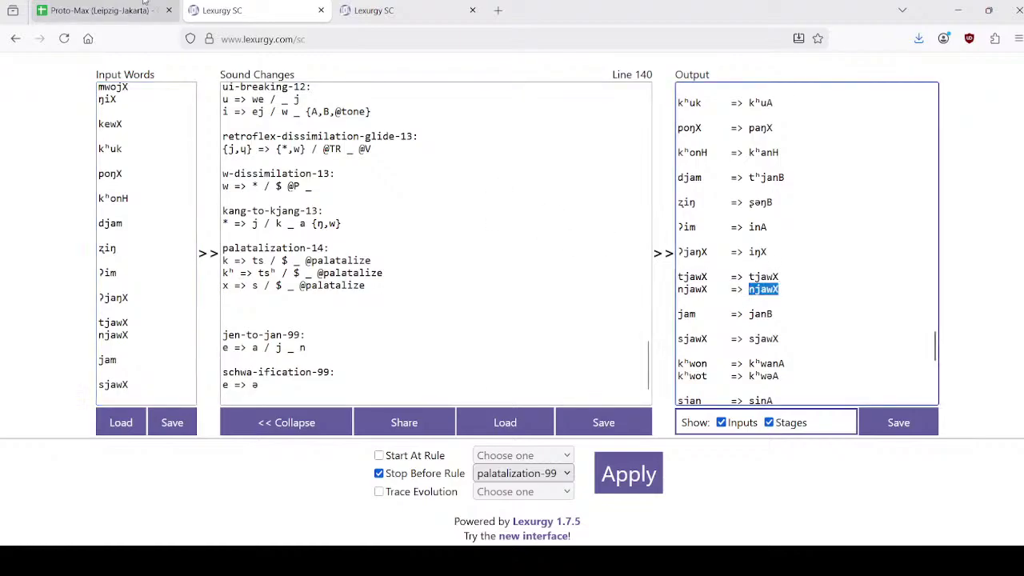
Step: Examine the Harbin form of "bird" in the Cognates sheet against the njawX output and the other varieties' forms
click(104, 10)
scroll(213, 357, down, 3)
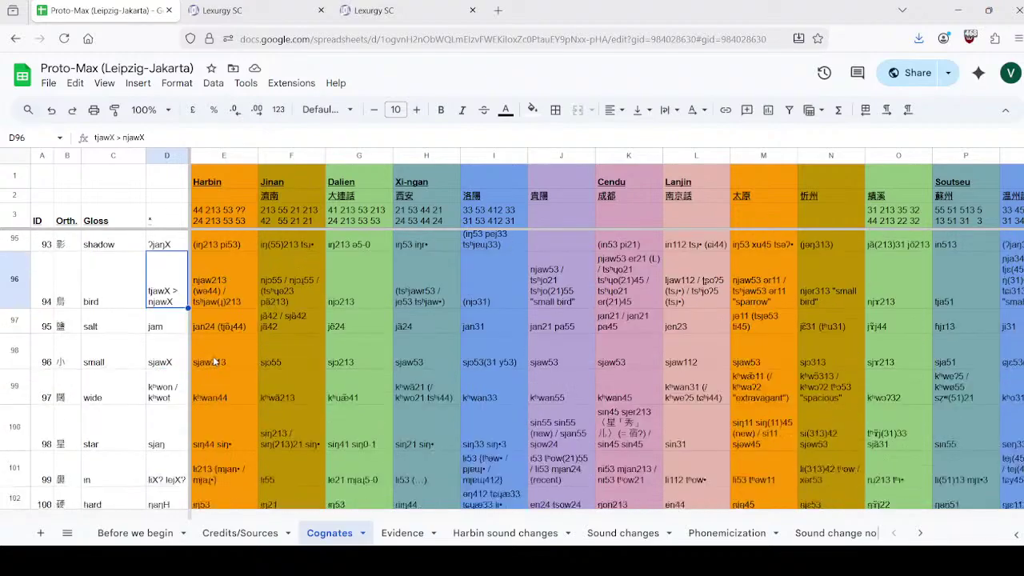
click(209, 296)
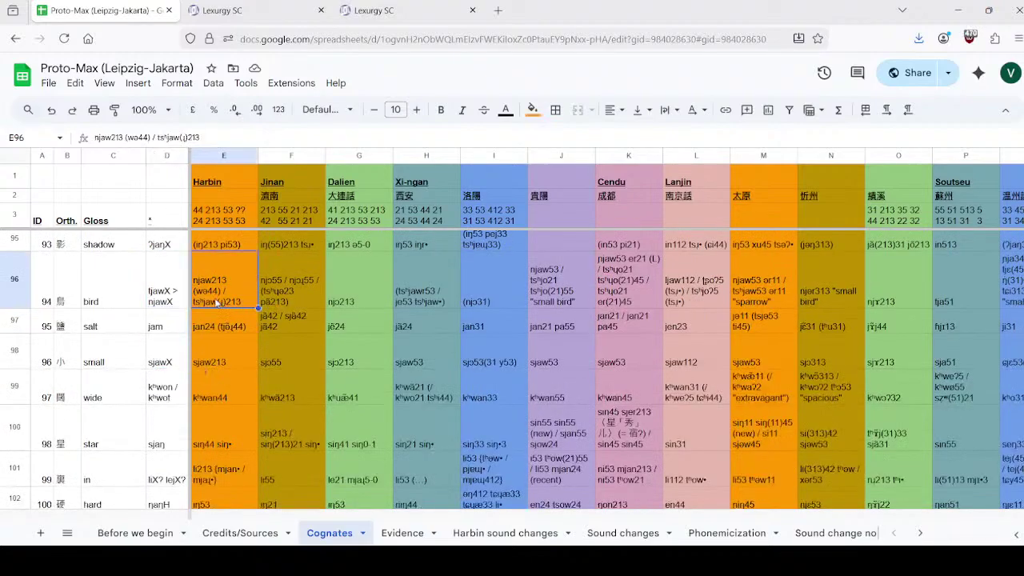
double_click(218, 303)
click(228, 324)
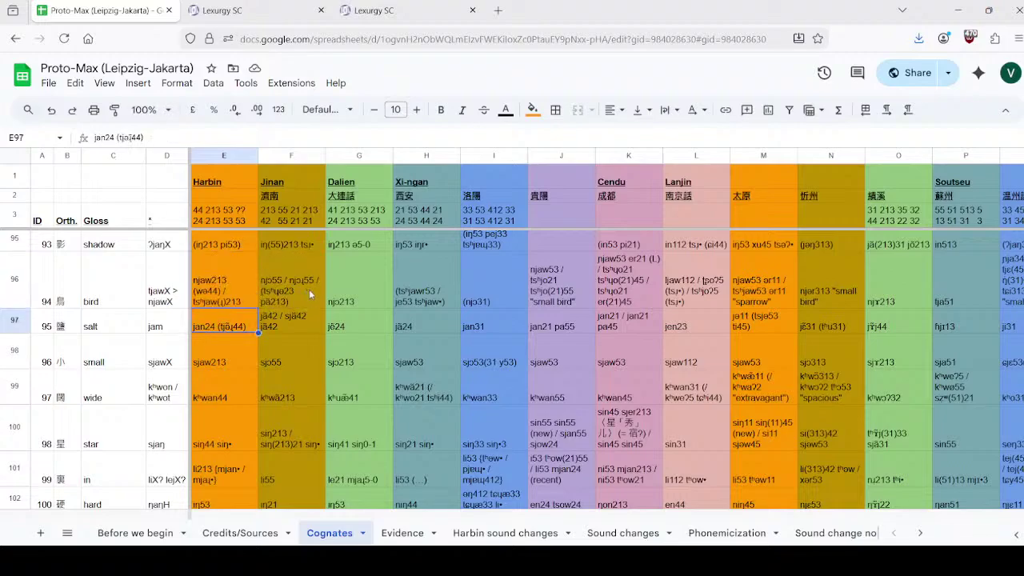
double_click(217, 304)
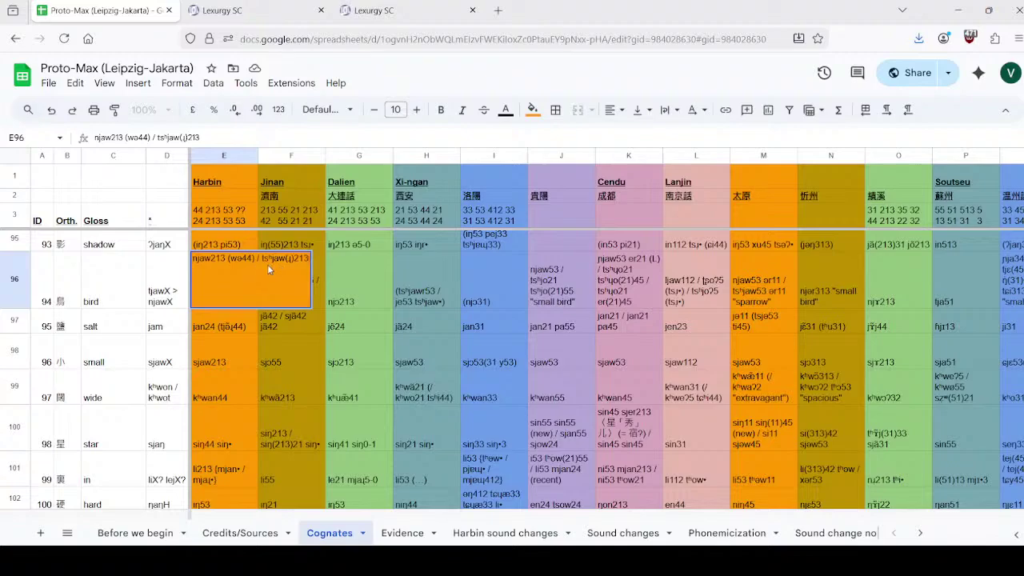
click(223, 331)
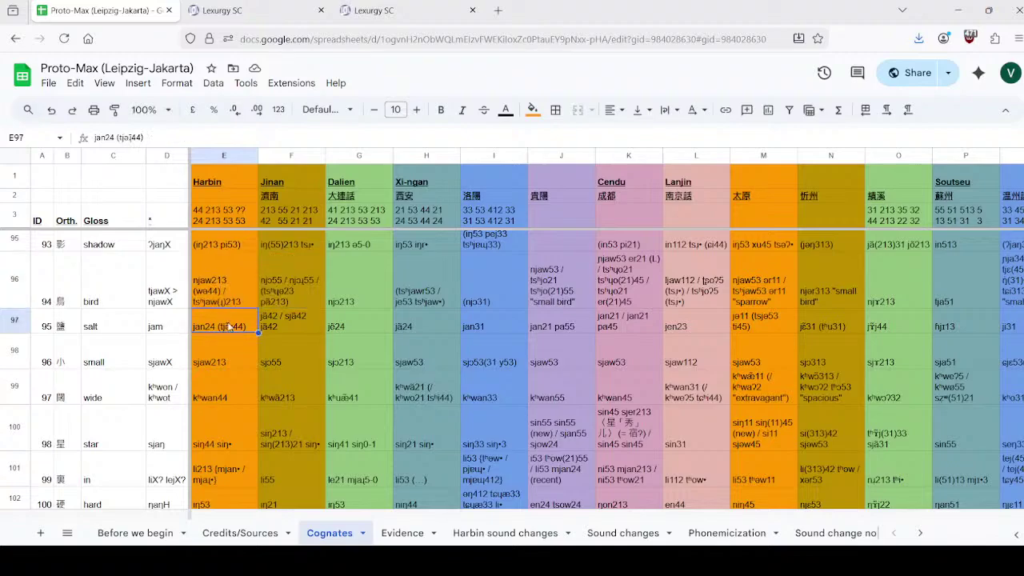
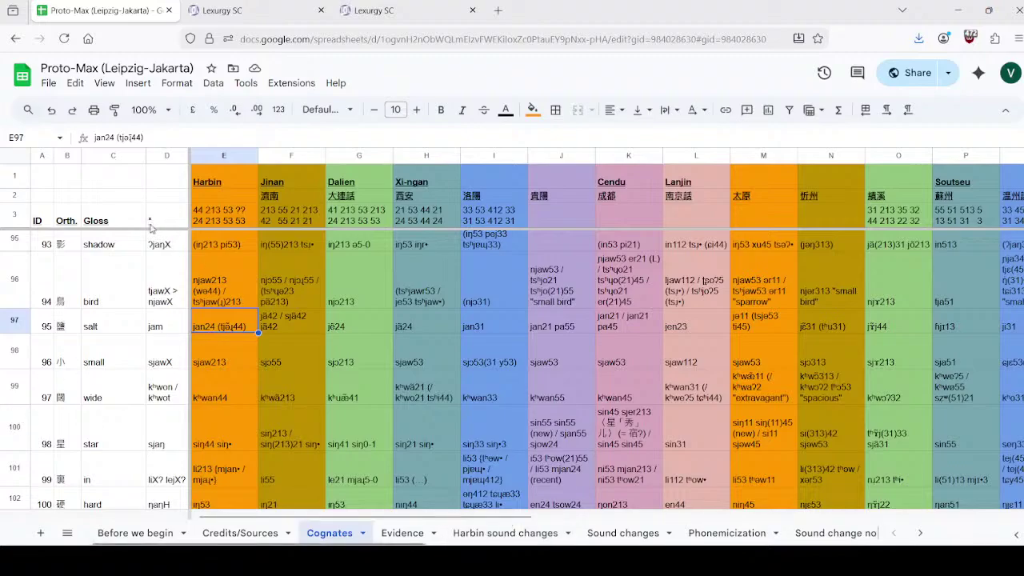
click(214, 293)
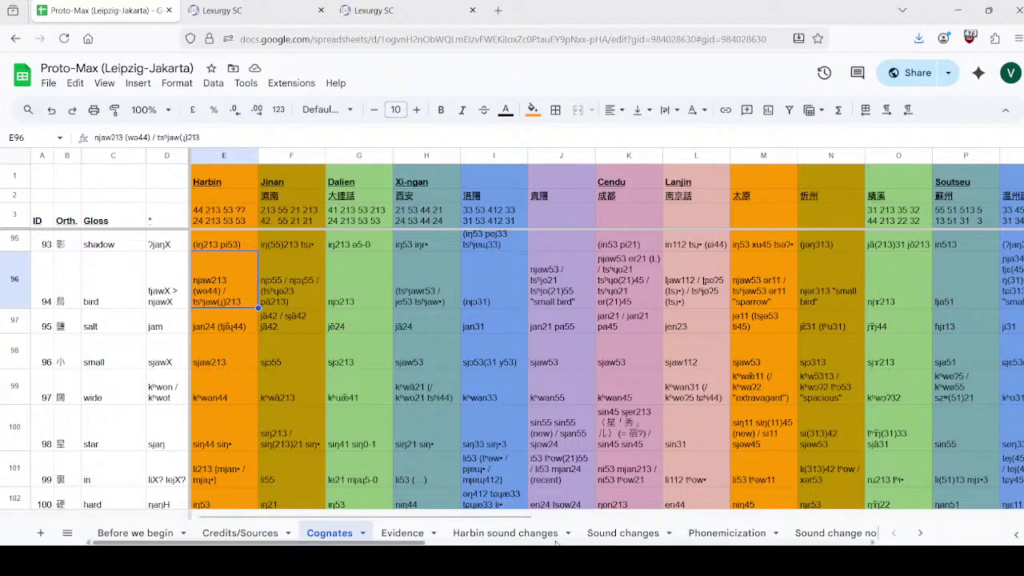
scroll(716, 506, right, 6)
drag(716, 506, 526, 505)
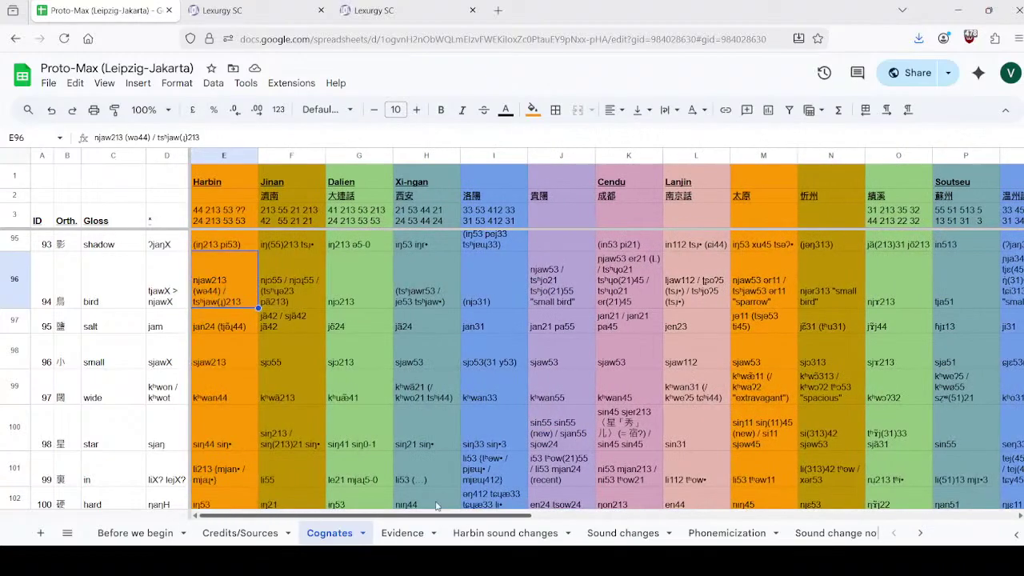
Step: Compare the Harbin forms of "salt" and "small" in the Cognates sheet with the main Lexurgy page's outputs for jam and sjawX
click(78, 334)
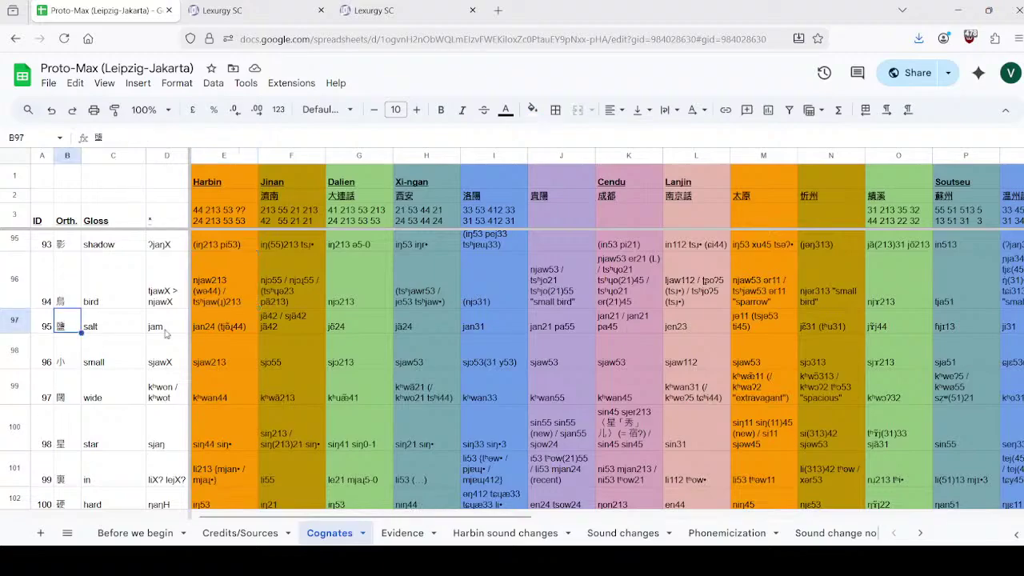
click(124, 324)
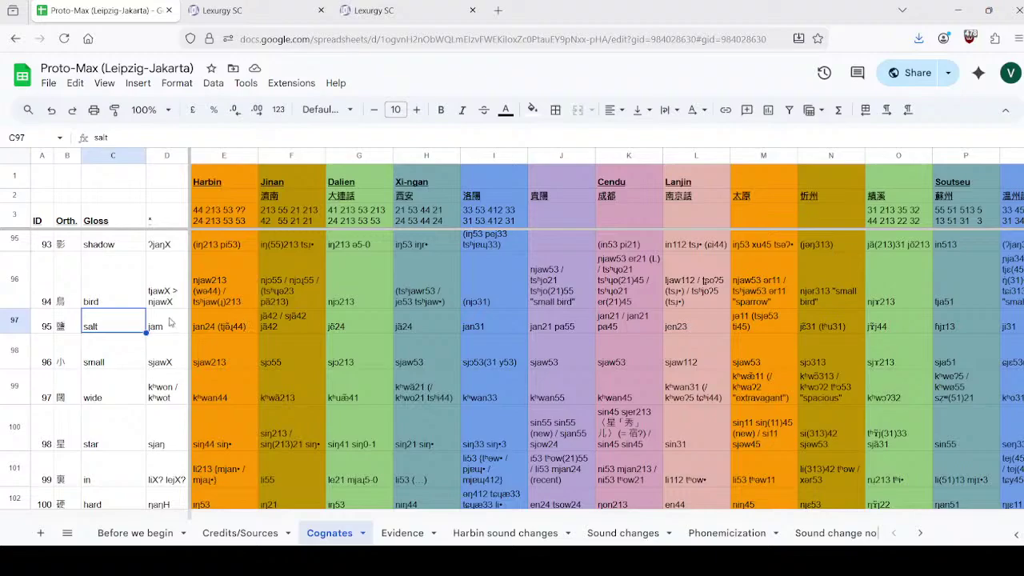
click(268, 7)
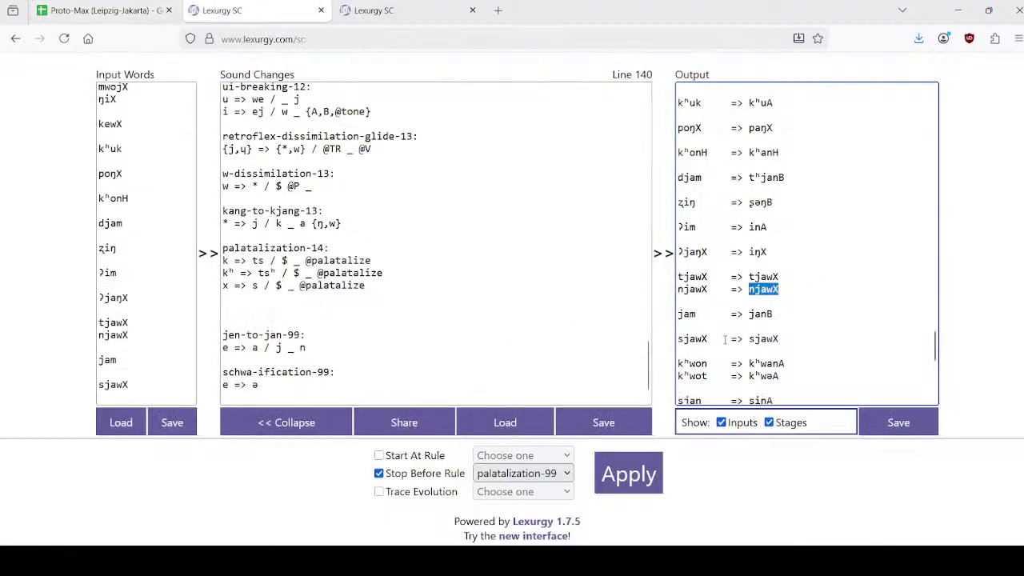
click(788, 315)
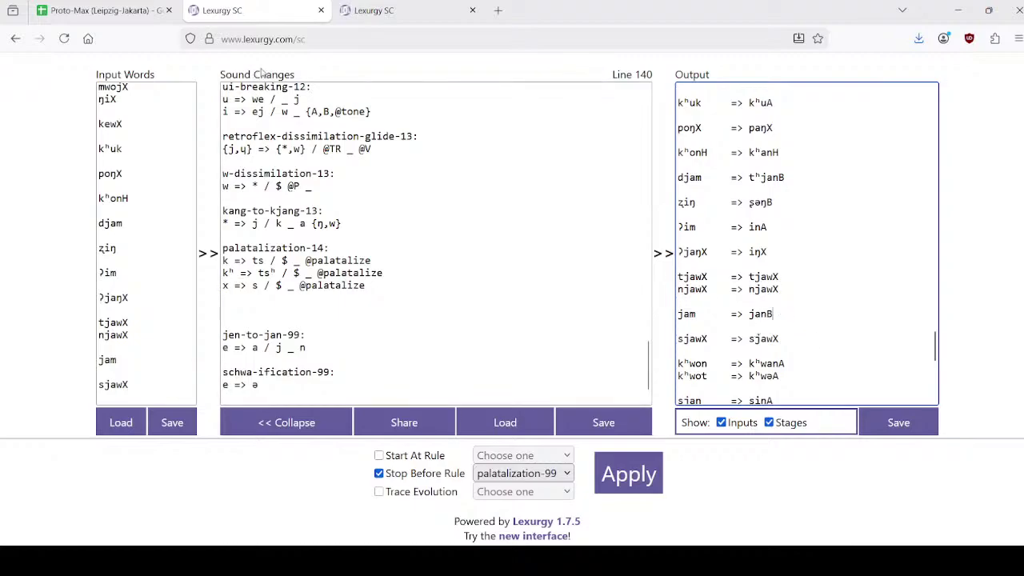
click(92, 9)
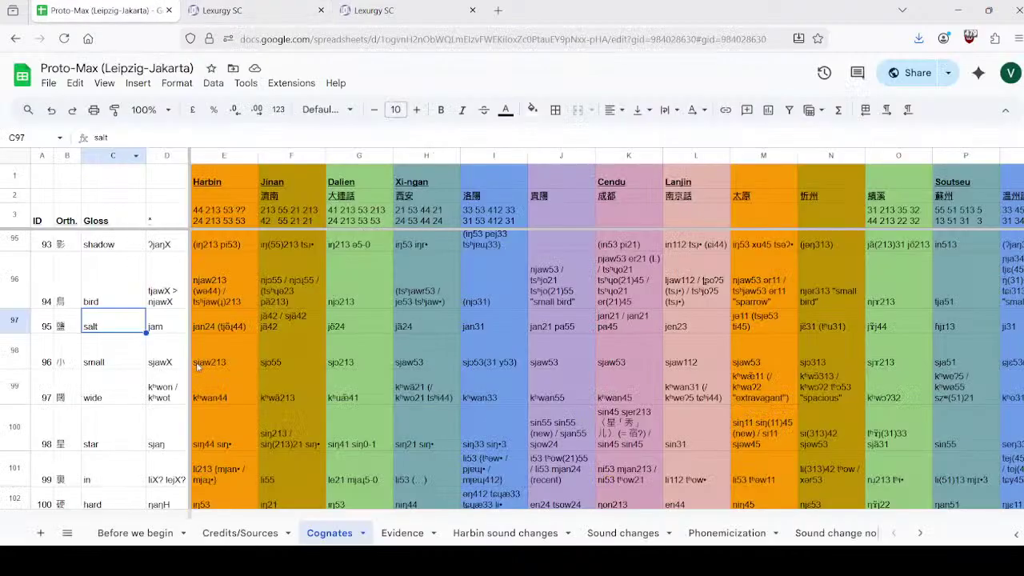
click(278, 4)
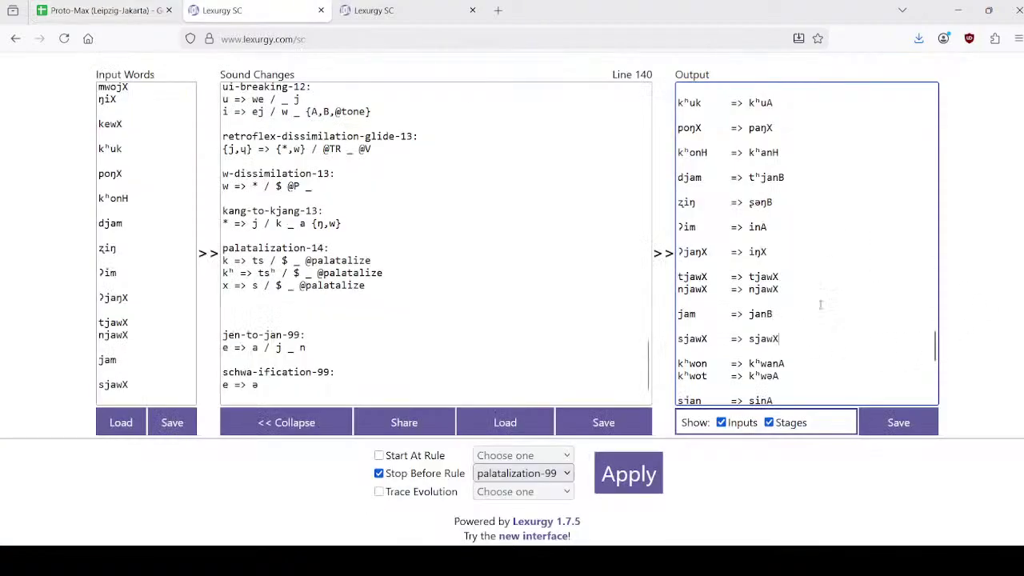
scroll(819, 304, down, 3)
Step: Compare the Harbin form of "wide" in the Cognates sheet with the main Lexurgy page's outputs for kʰwon and kʰwot
click(92, 10)
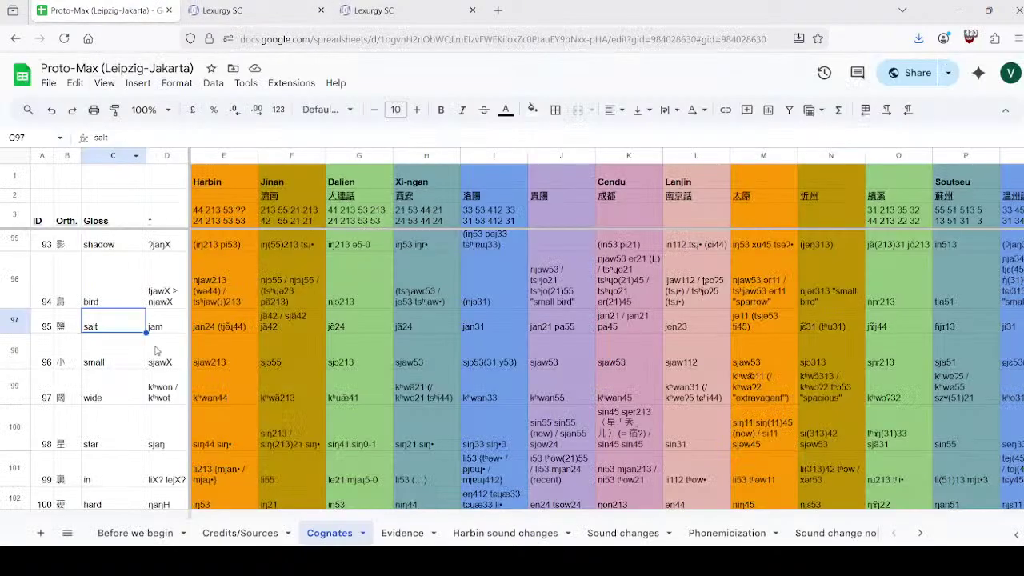
click(168, 398)
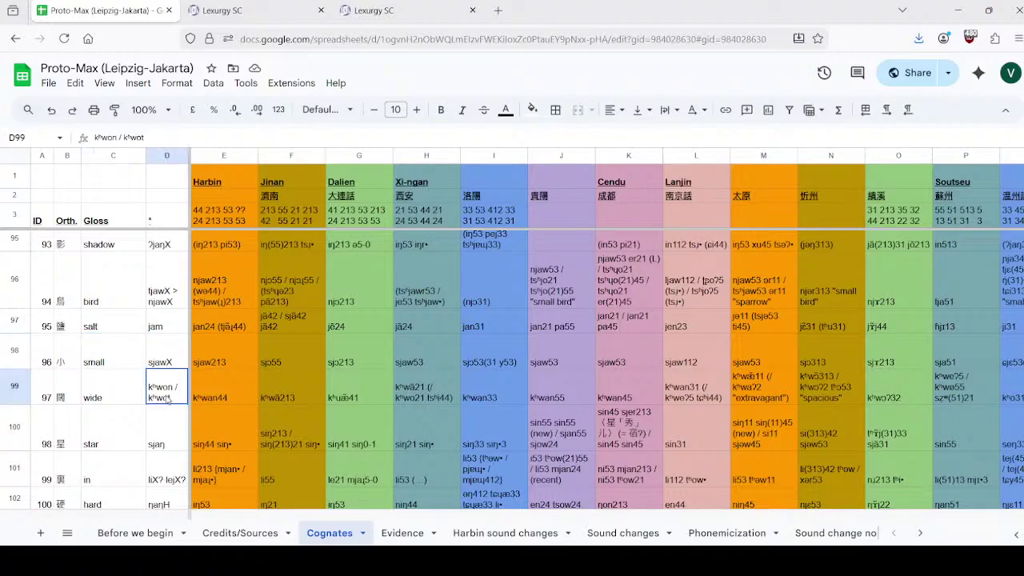
click(240, 388)
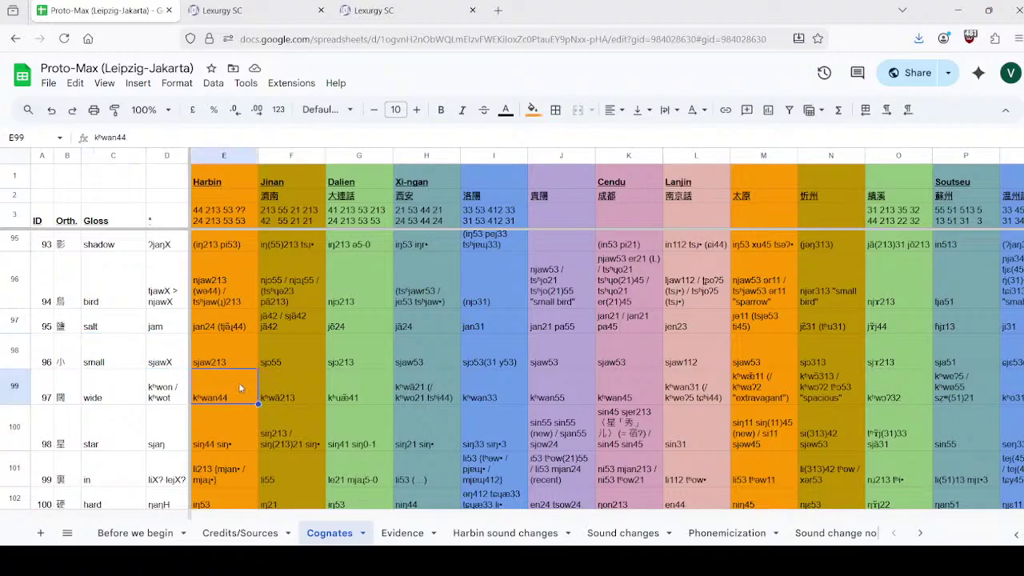
click(177, 391)
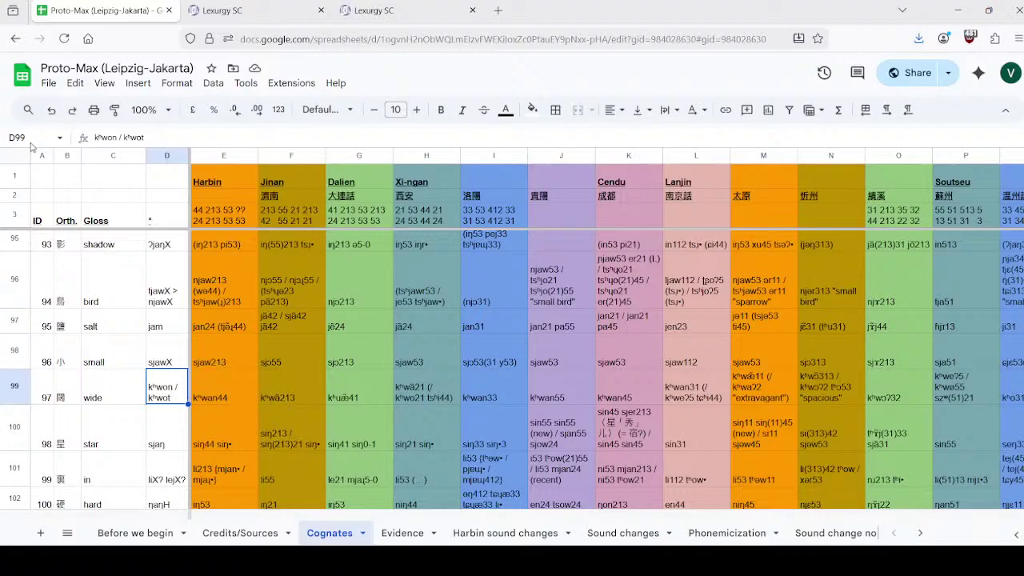
click(220, 11)
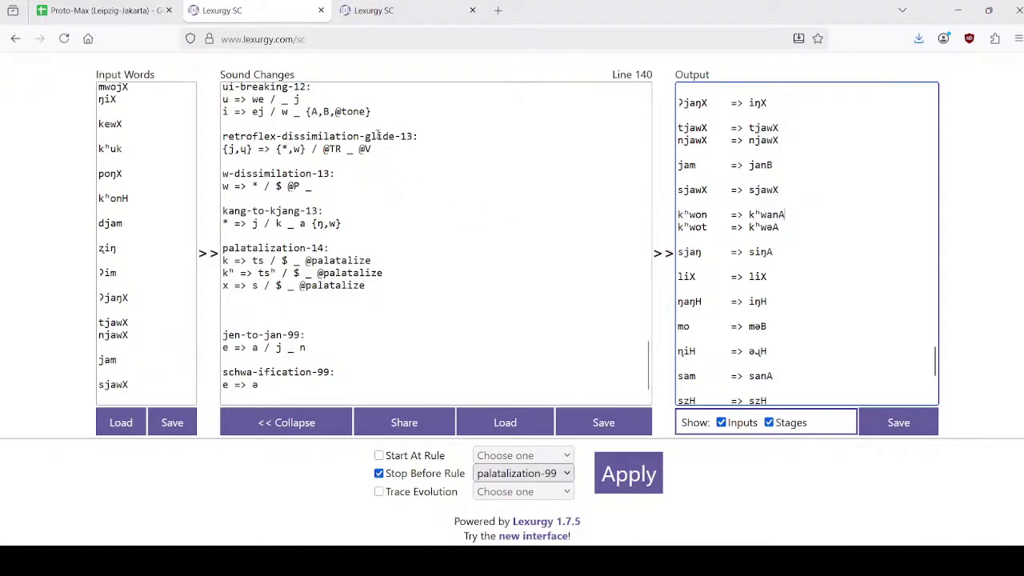
click(96, 9)
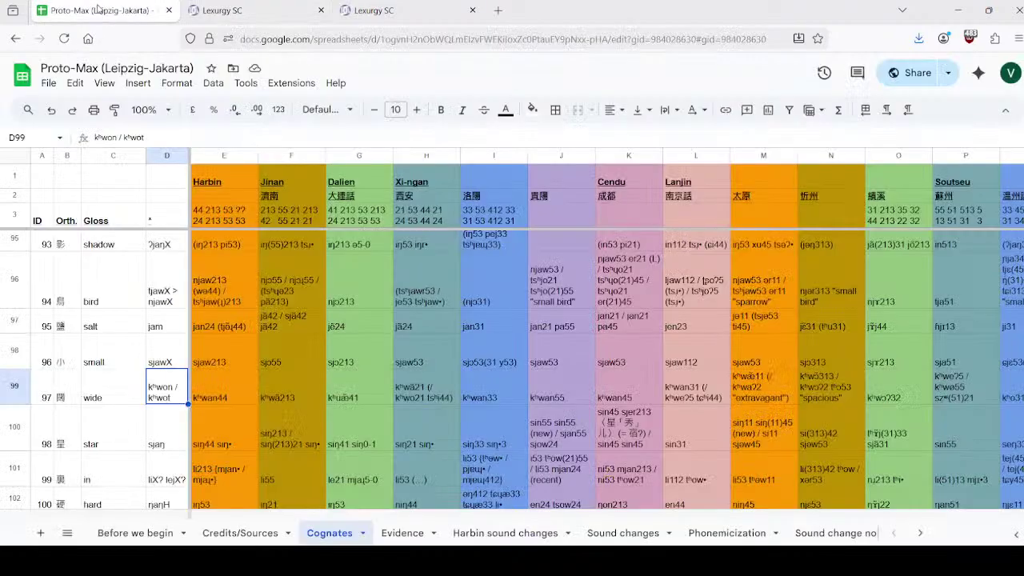
Step: Compare the Harbin form of "star" in the Cognates sheet with the main Lexurgy page's output for sjaŋ
scroll(140, 389, down, 1)
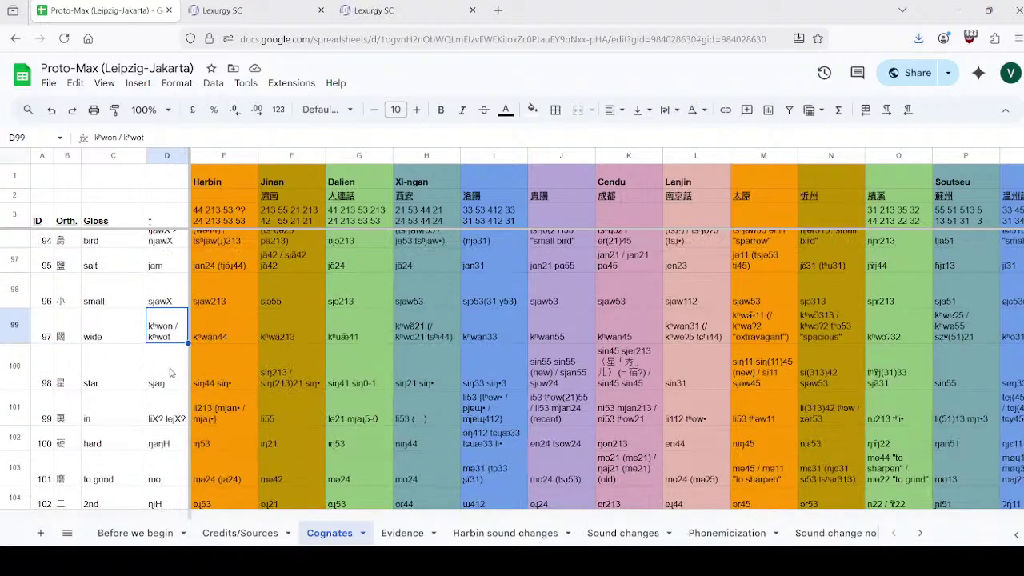
scroll(166, 378, up, 1)
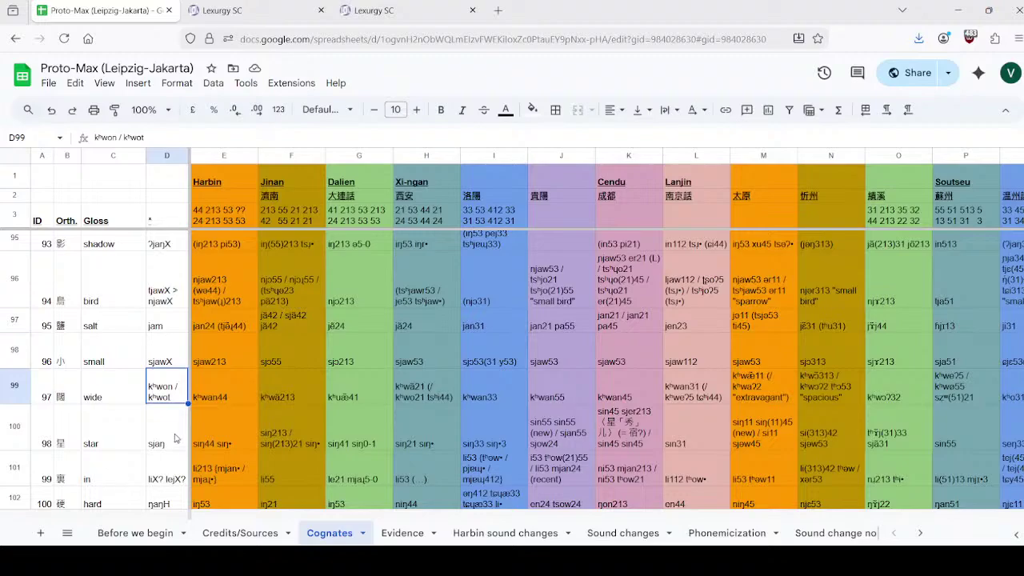
scroll(172, 368, down, 1)
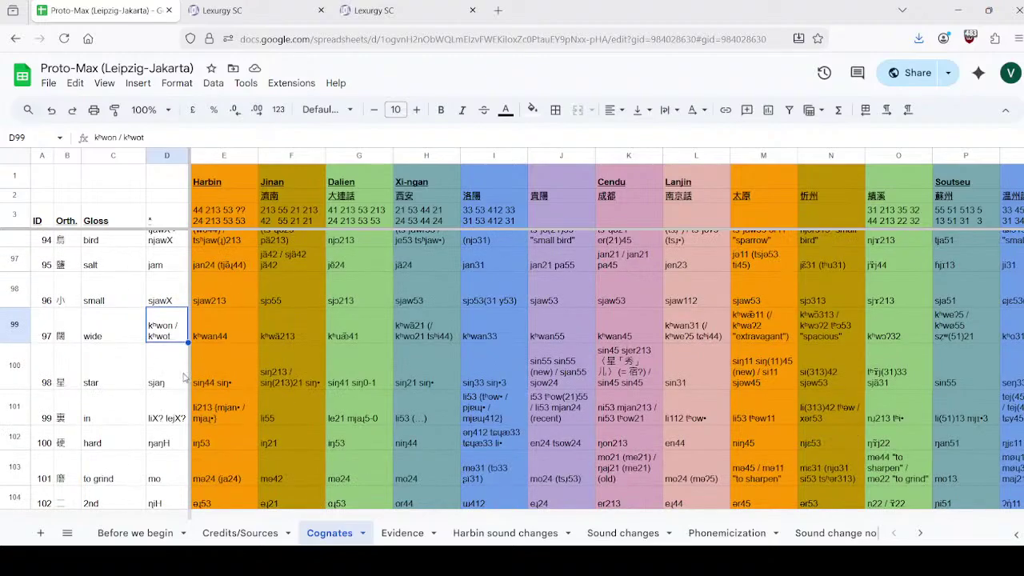
click(161, 382)
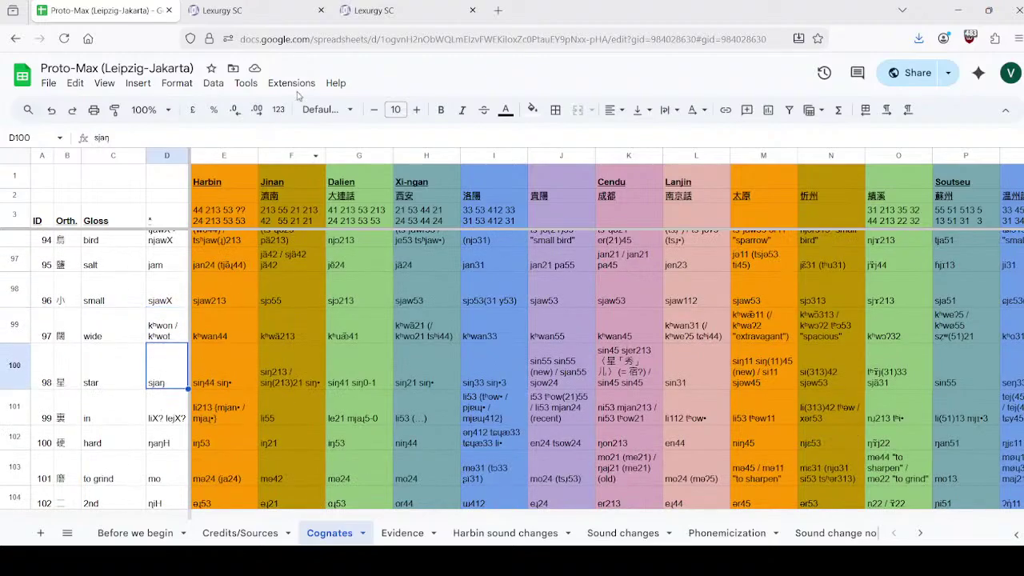
click(252, 7)
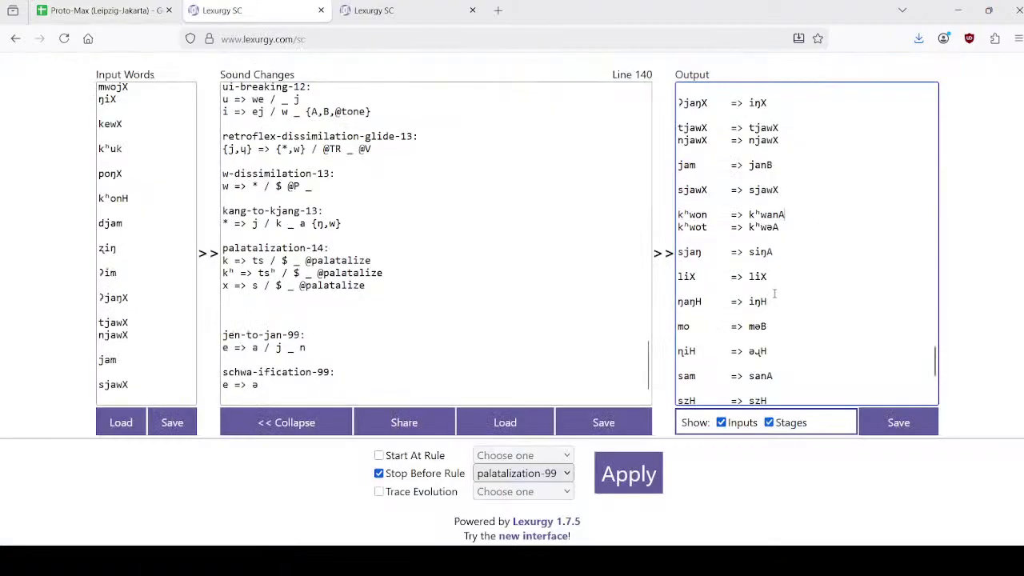
click(140, 10)
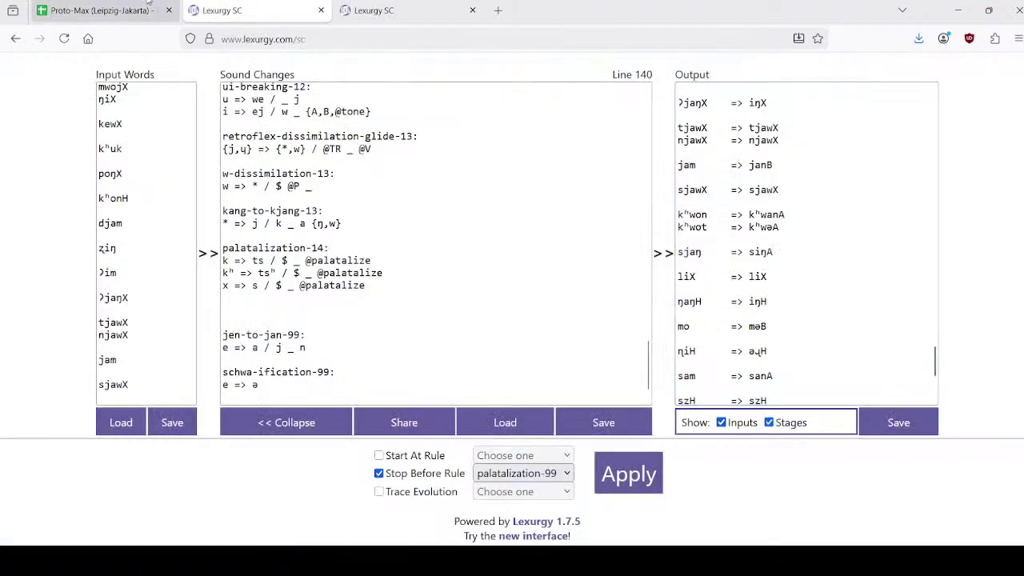
scroll(162, 342, down, 1)
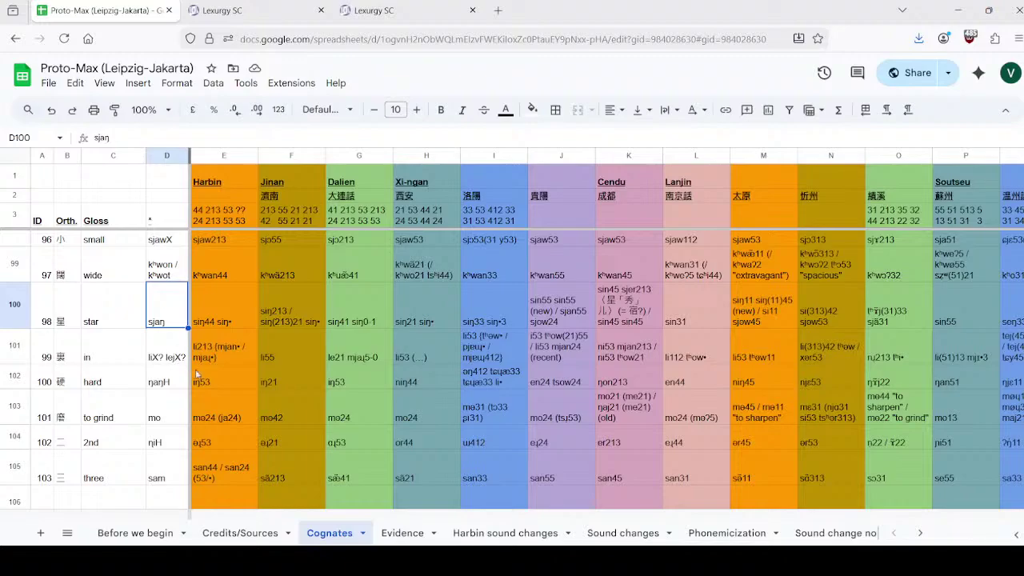
Step: Examine the forms of "in" in the Hong Kong Cantonese and 東莞 columns of the Cognates sheet
drag(303, 518, 832, 477)
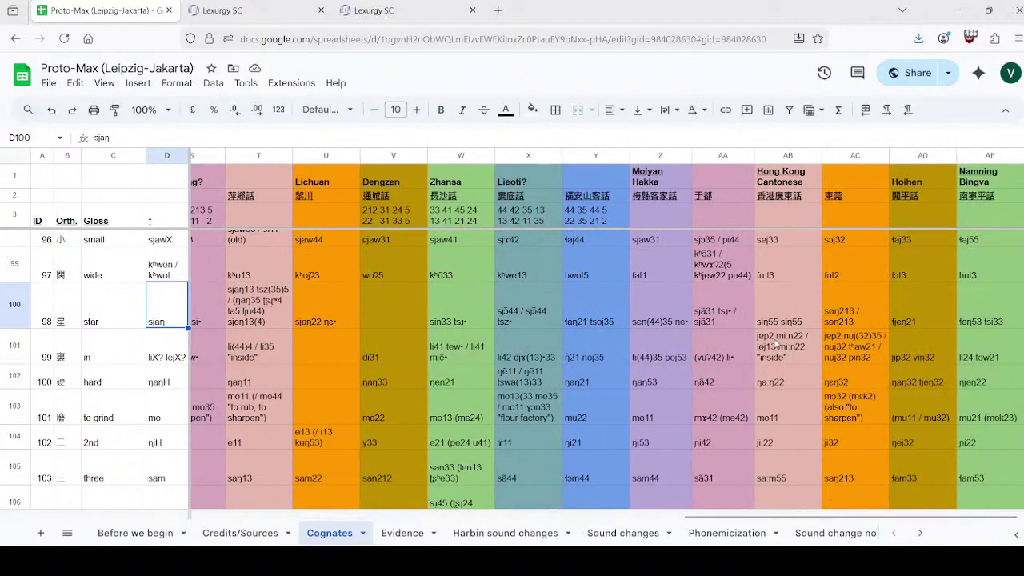
drag(784, 352, 858, 349)
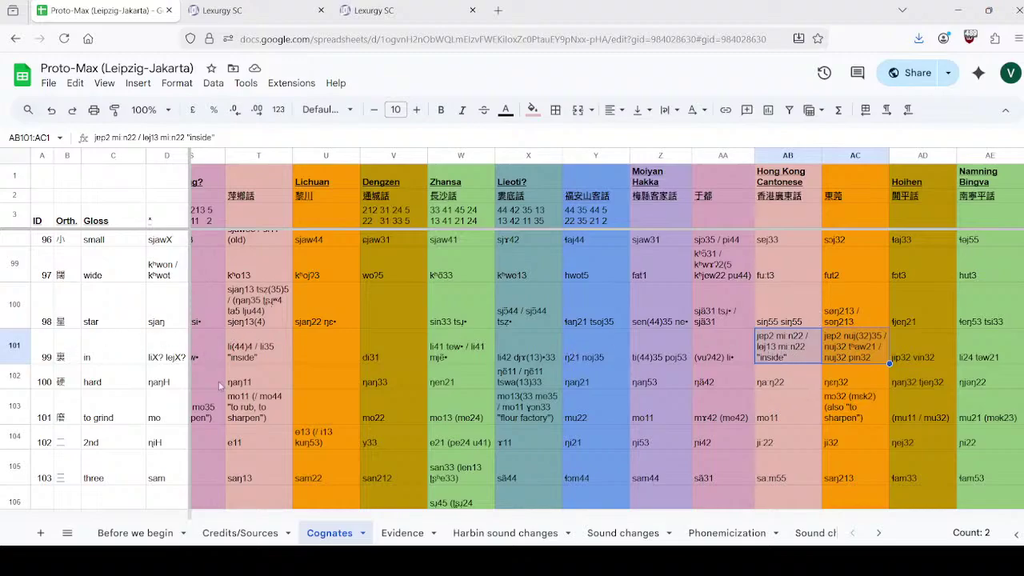
click(802, 355)
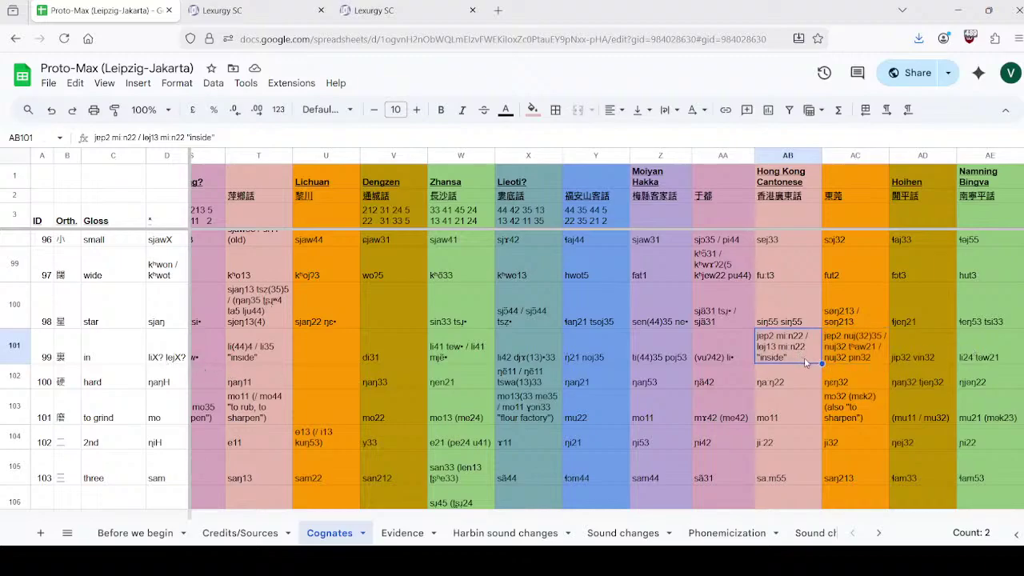
double_click(775, 347)
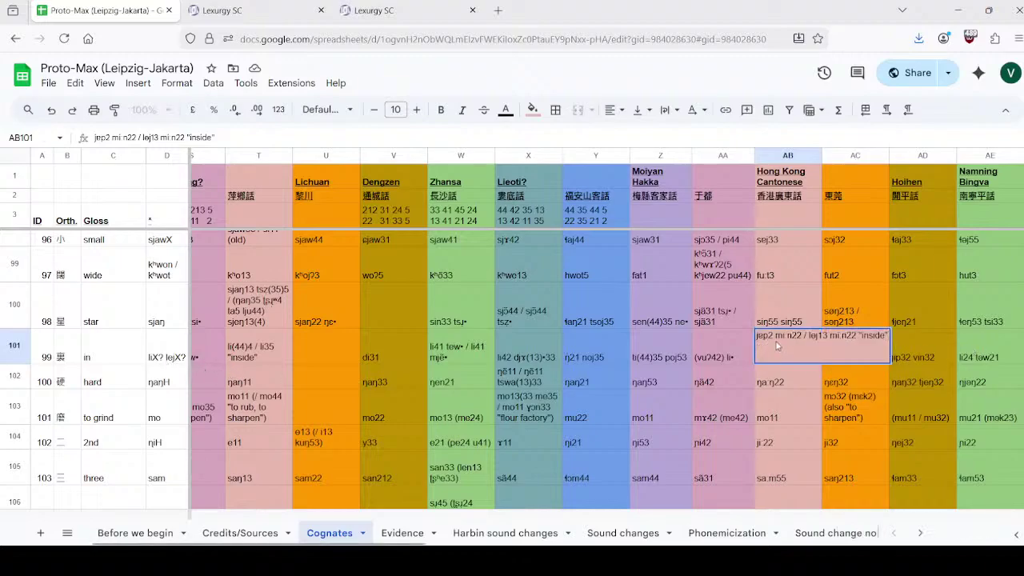
drag(810, 336, 829, 337)
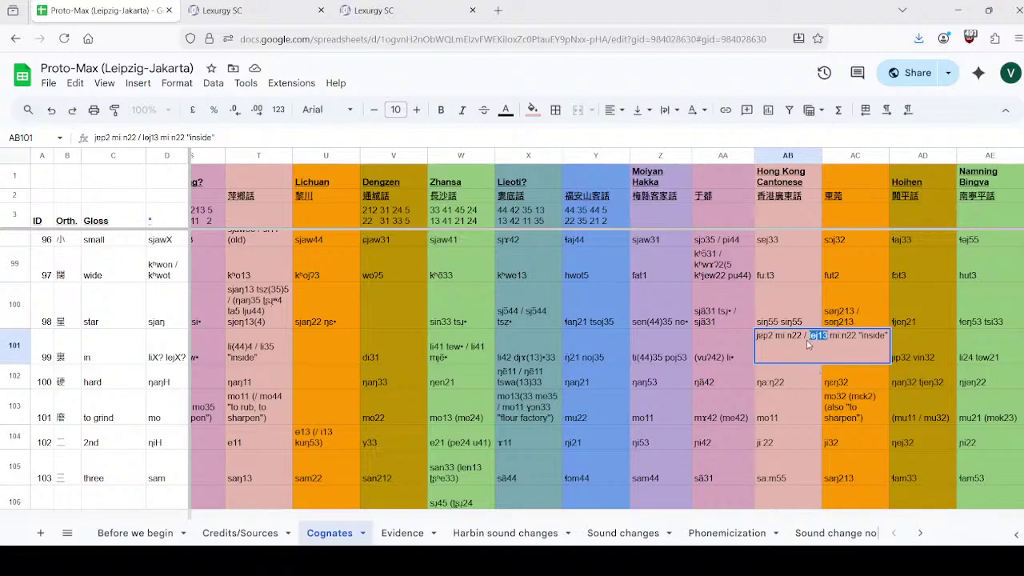
key(Return)
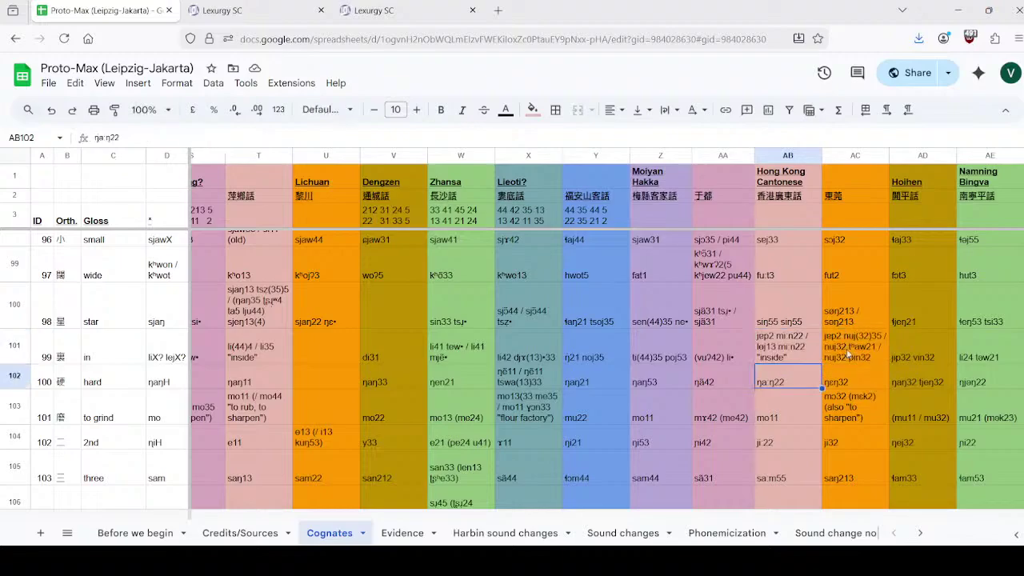
click(854, 348)
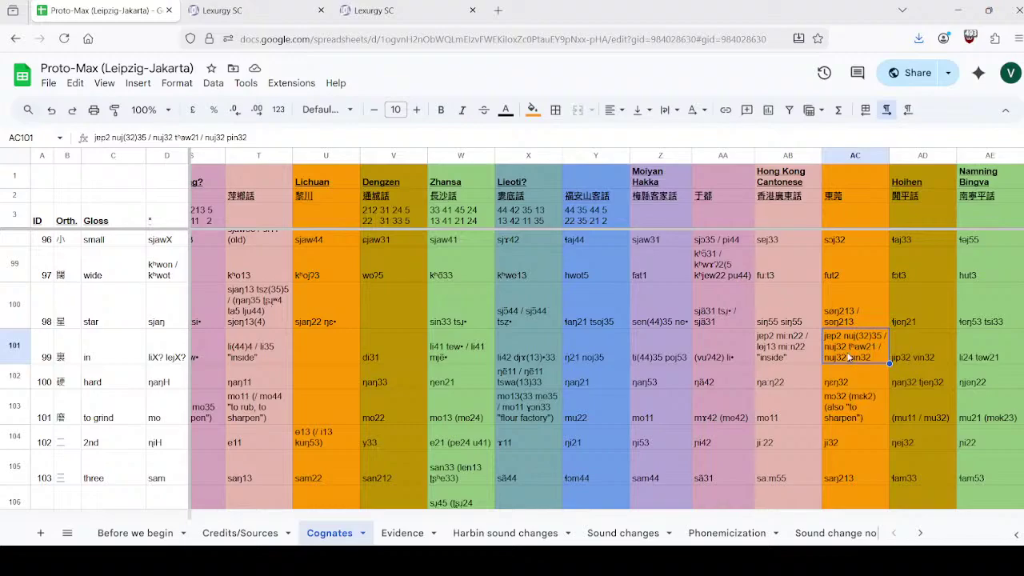
drag(803, 358, 825, 357)
click(780, 359)
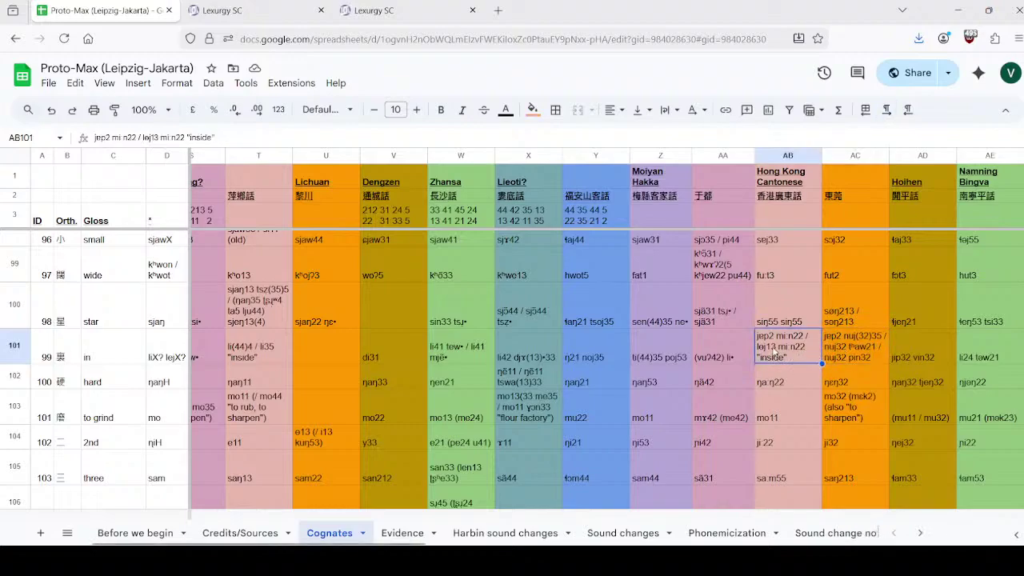
Step: Try replacing the initial l with n in the second Hong Kong Cantonese form of "in"
double_click(776, 354)
double_click(817, 335)
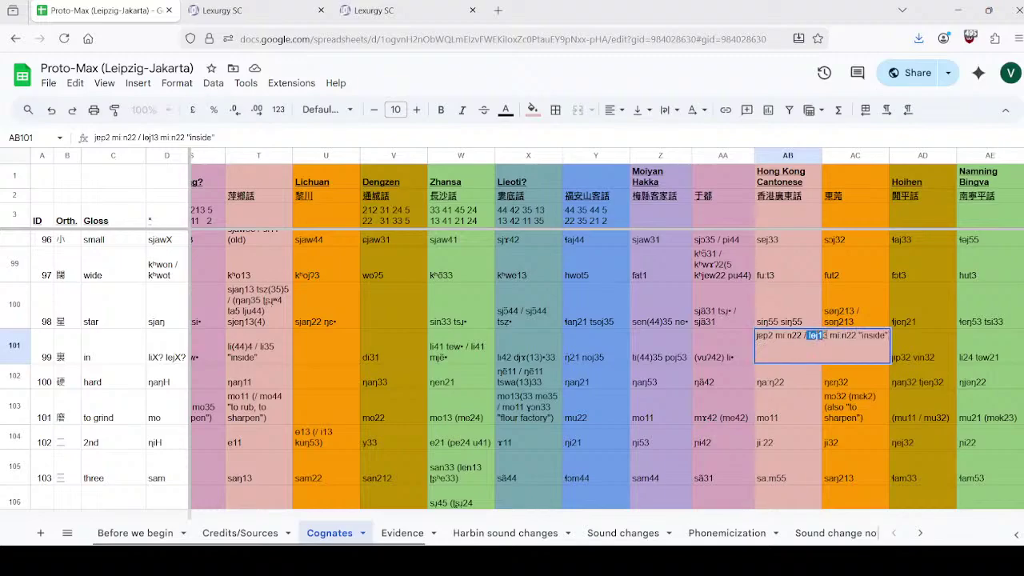
click(810, 334)
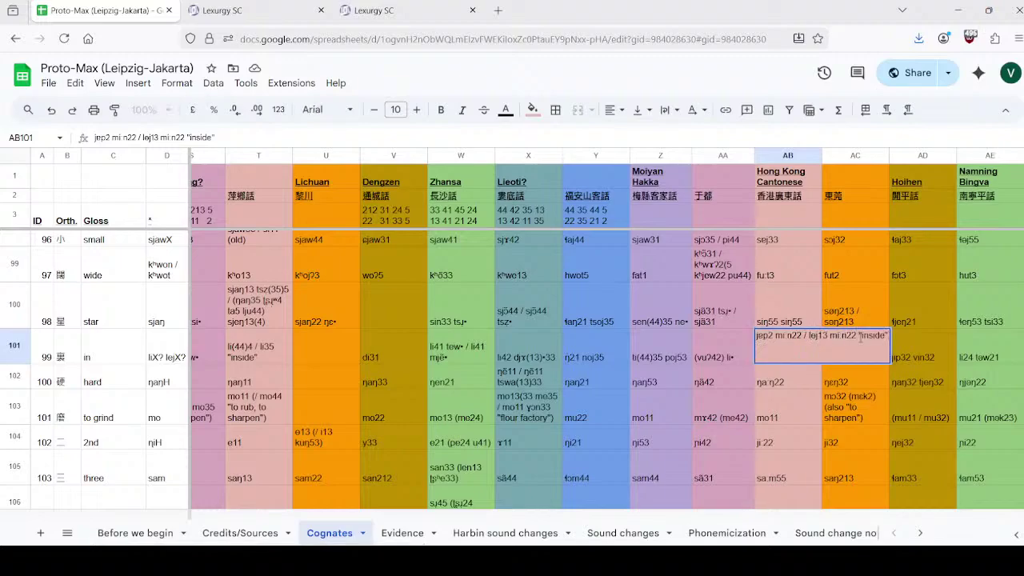
key(Delete)
text(n)
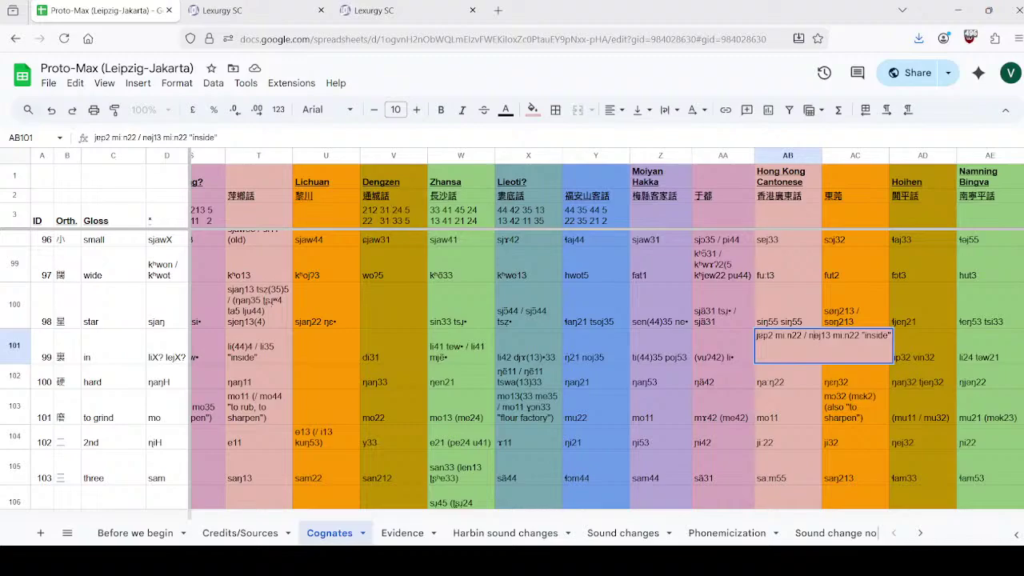
key(Escape)
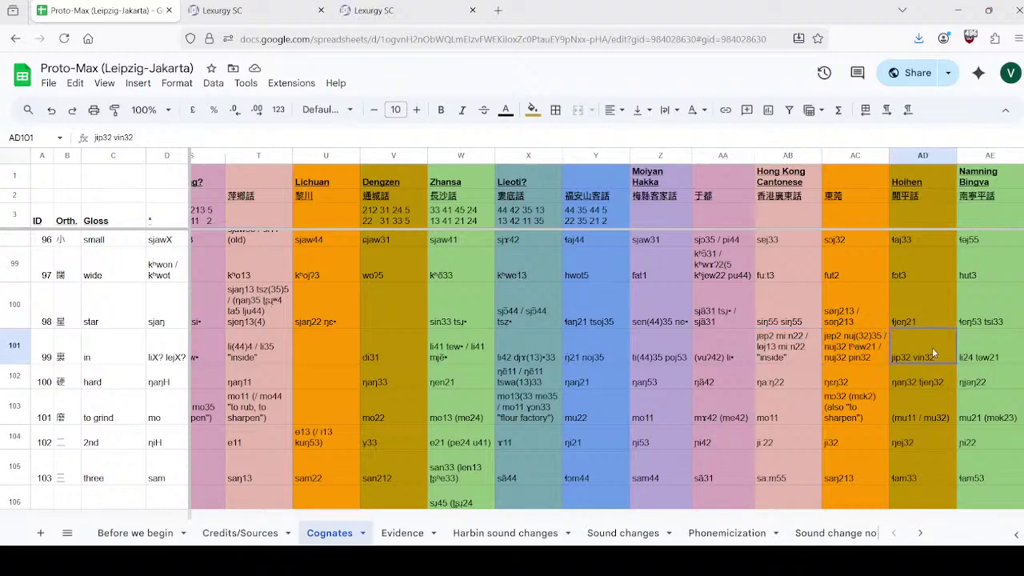
Step: Check the remaining southern forms of "in" and reduce its reconstructed form to liX in the Cognates sheet
drag(932, 347, 792, 345)
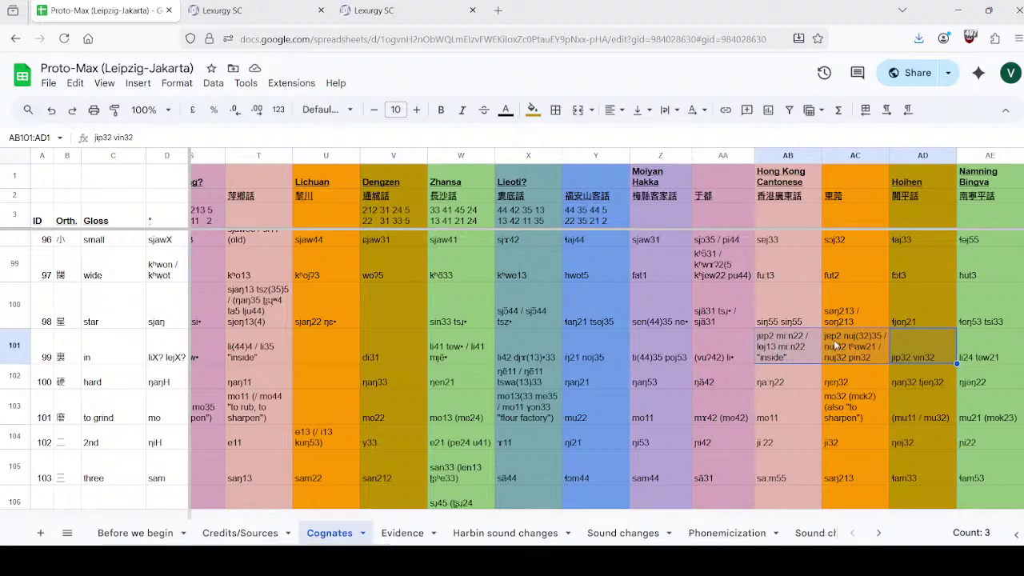
click(972, 355)
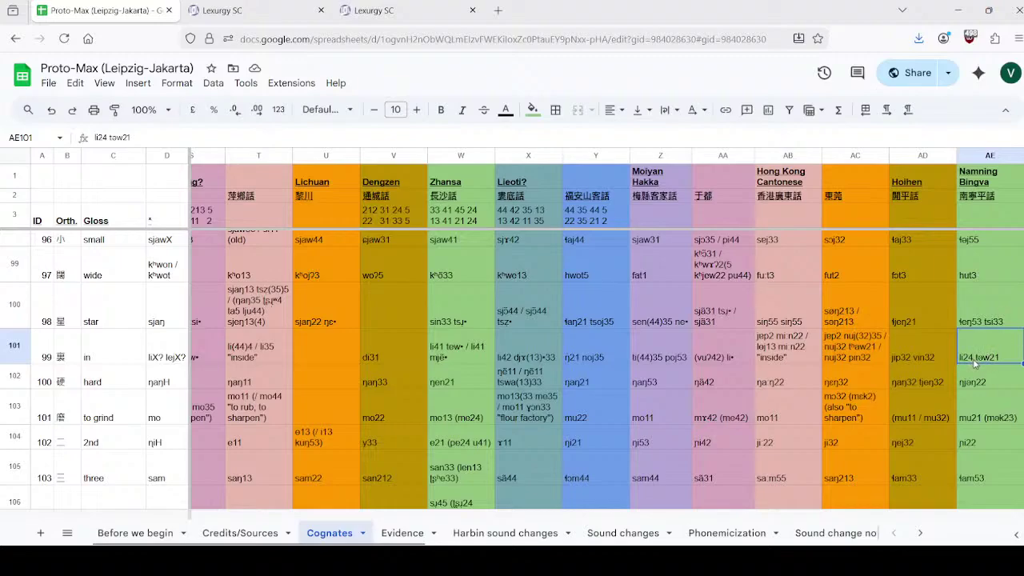
click(168, 360)
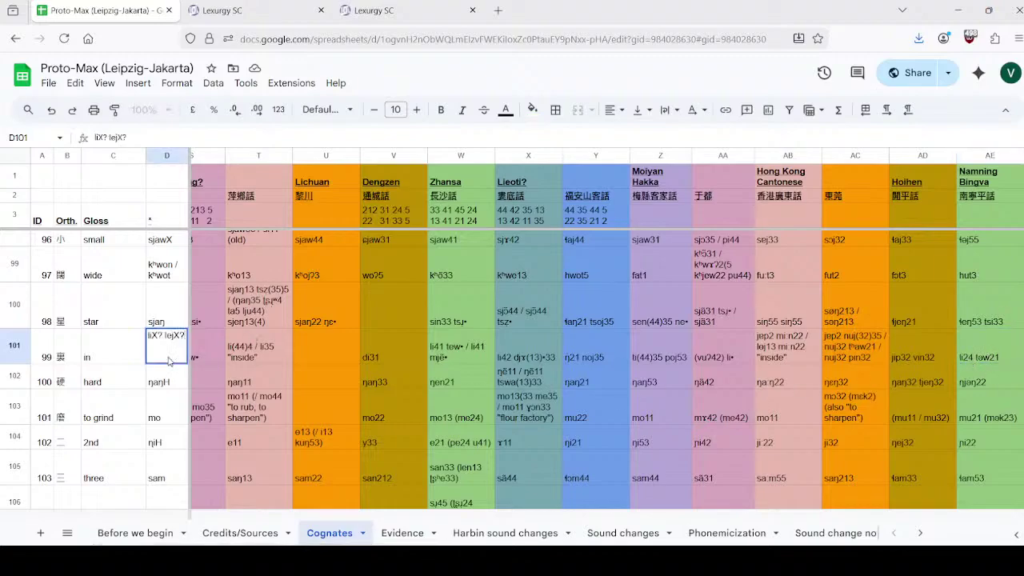
key(BackSpace)
key(BackSpace)
key(BackSpace)
key(BackSpace)
key(BackSpace)
key(BackSpace)
key(BackSpace)
key(Return)
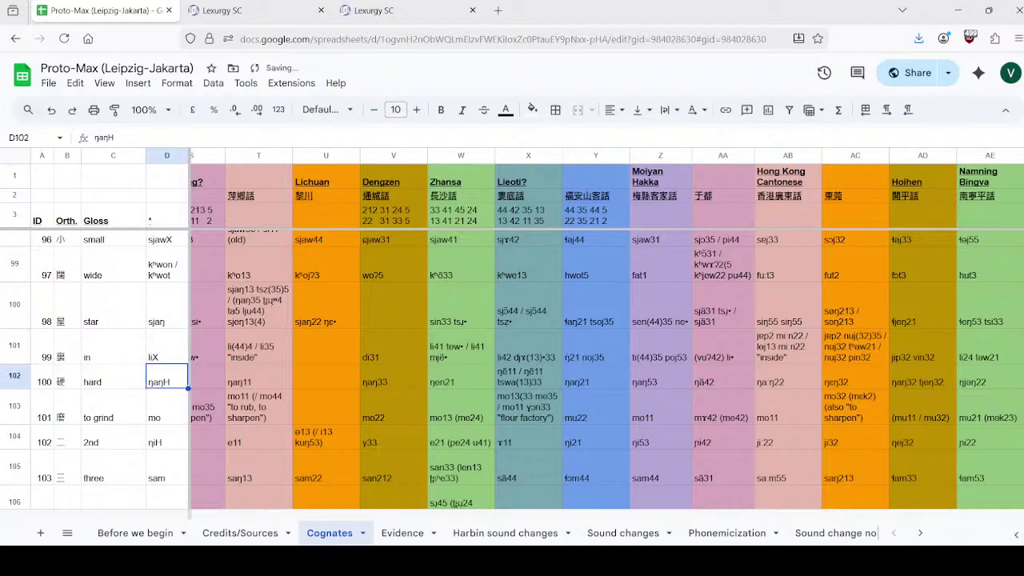
Step: Check the liX input and output on the main Lexurgy page against the Harbin form of "in" in the Cognates sheet
click(240, 11)
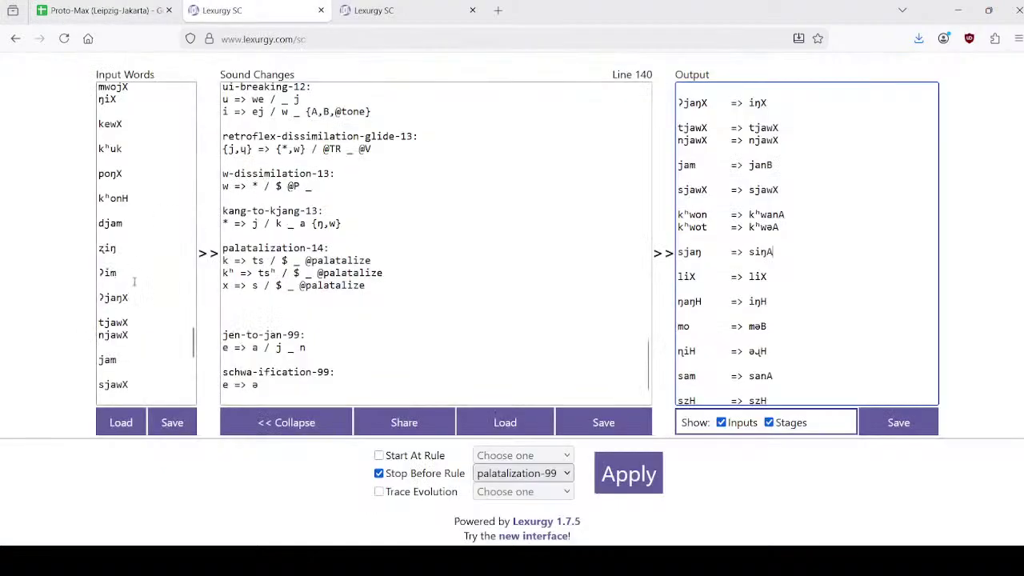
scroll(135, 282, down, 2)
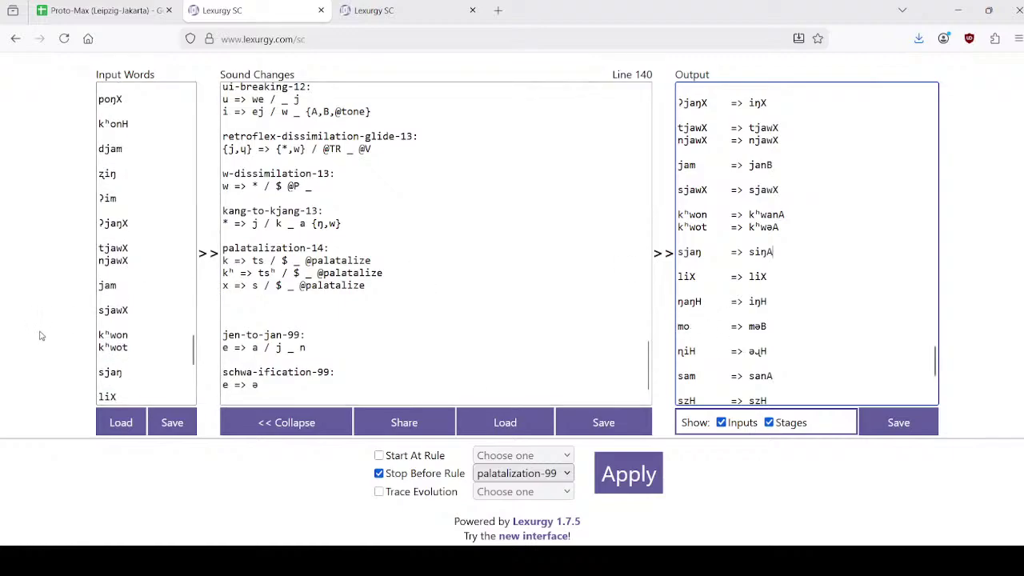
scroll(159, 348, down, 2)
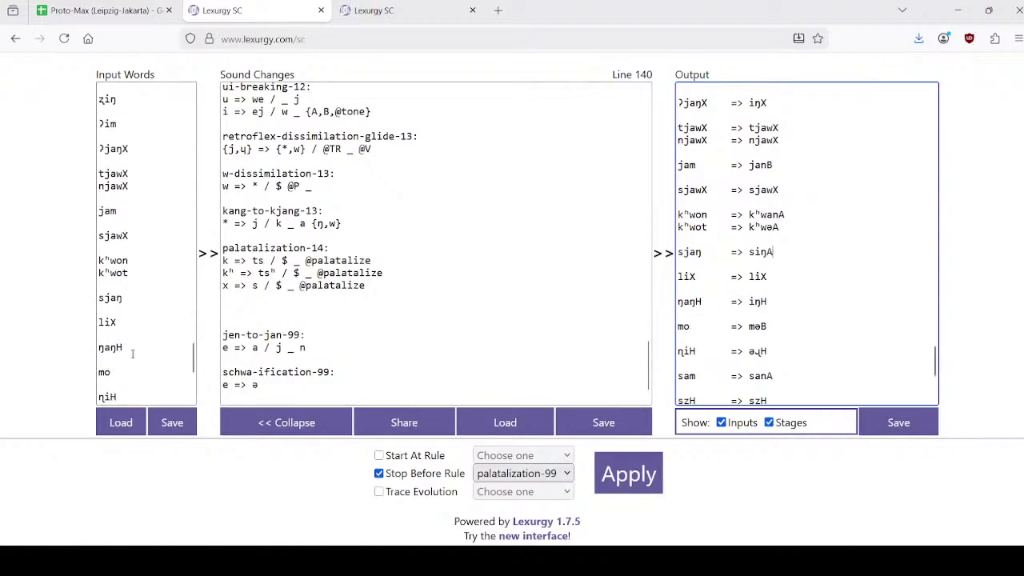
scroll(785, 304, up, 3)
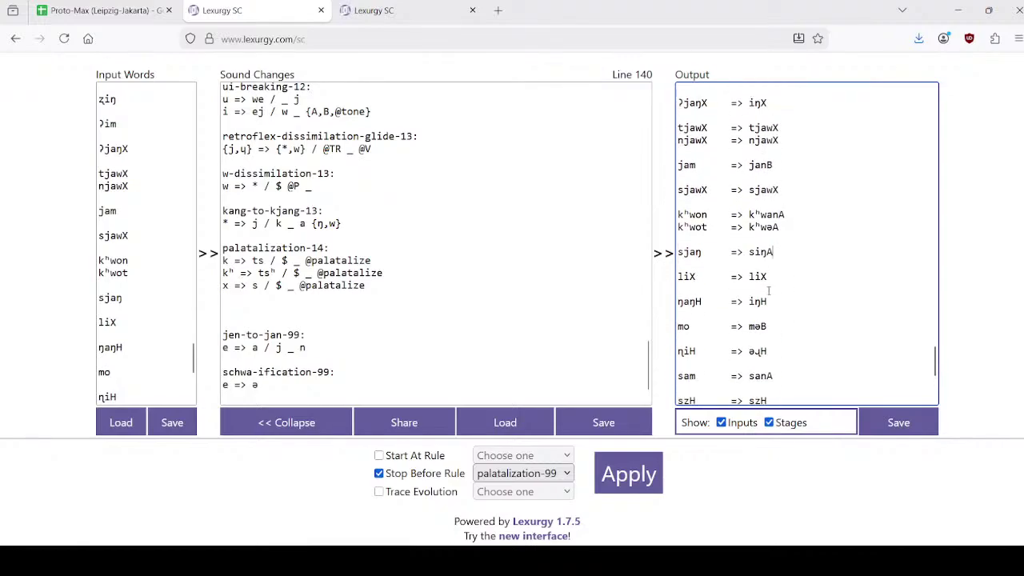
click(120, 11)
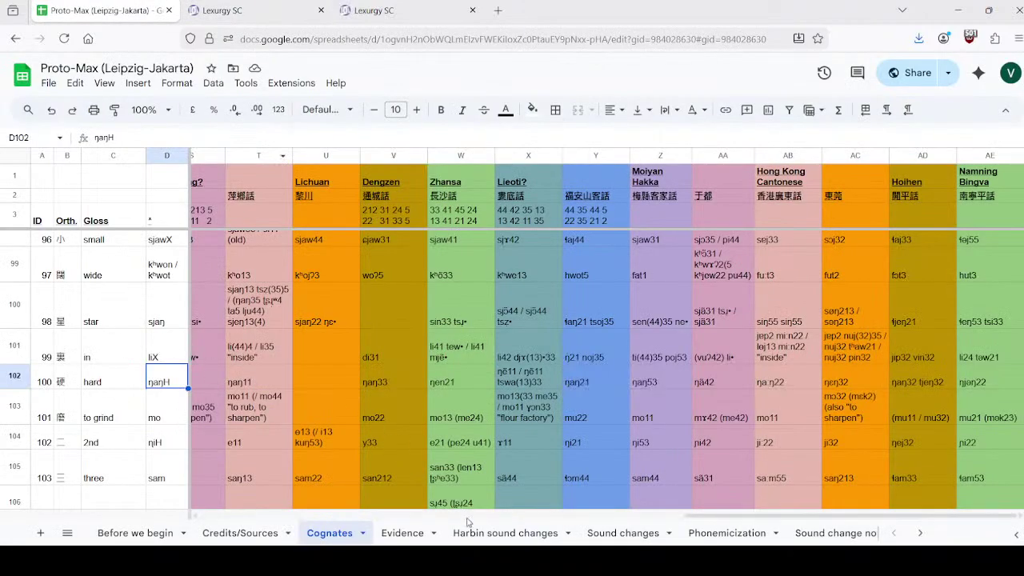
drag(695, 516, 179, 509)
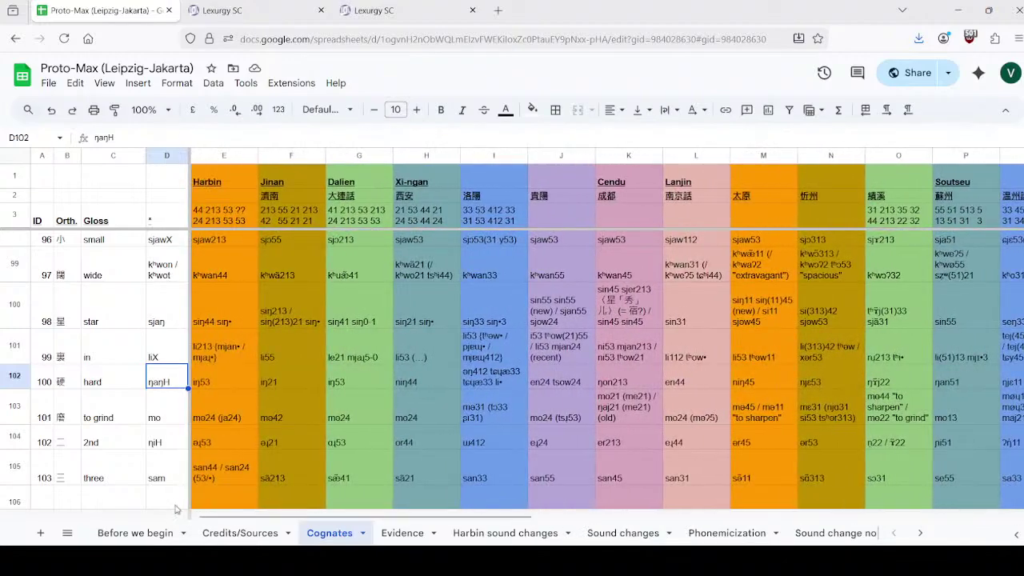
click(222, 357)
Step: Compare the Harbin form of "hard" in the Cognates sheet with the main Lexurgy page's output for ŋaŋH
click(220, 379)
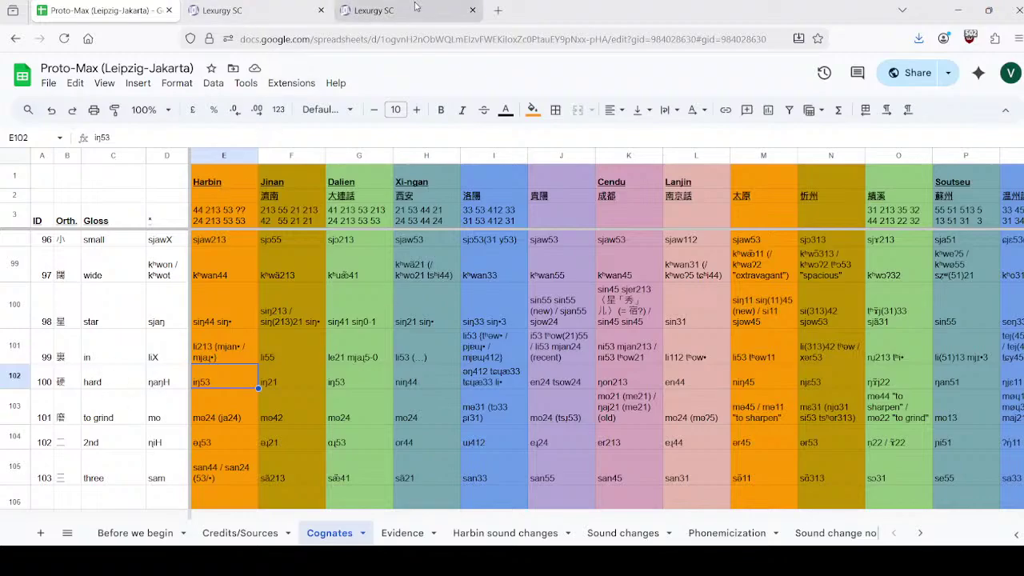
click(376, 10)
click(216, 8)
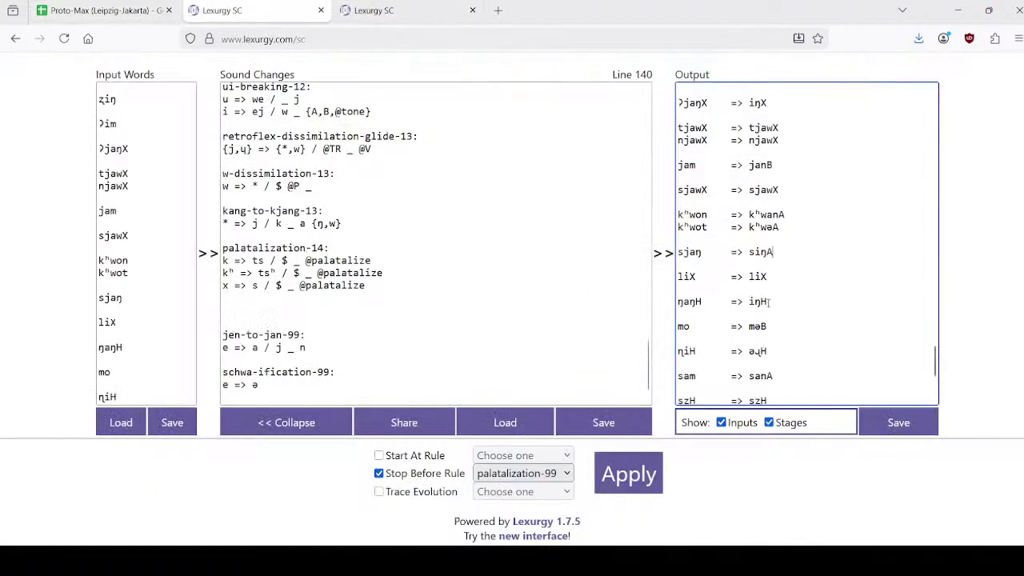
click(104, 11)
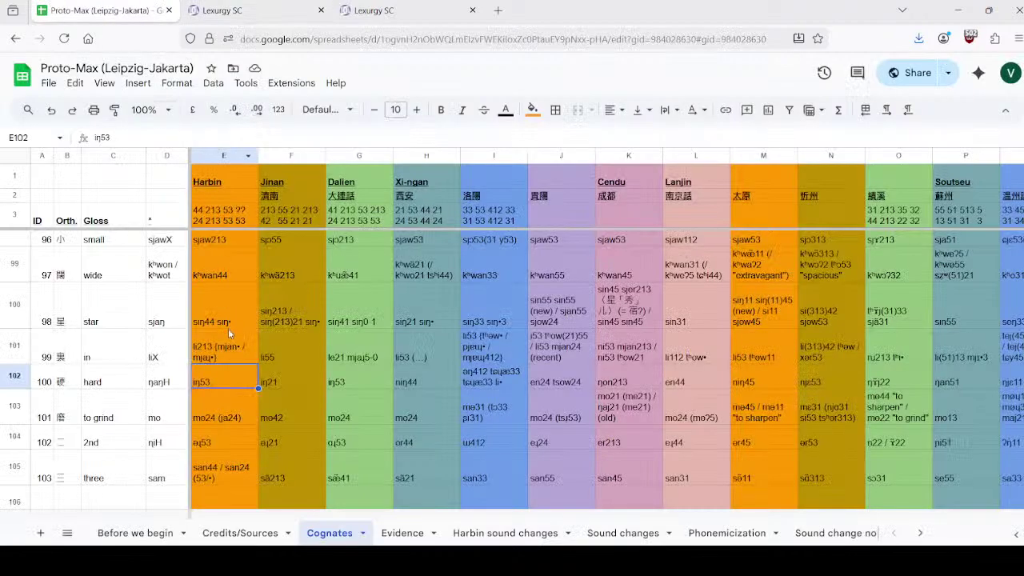
Step: Compare the Harbin form of "to grind" in the Cognates sheet with the main Lexurgy page's output for mo
scroll(228, 328, down, 1)
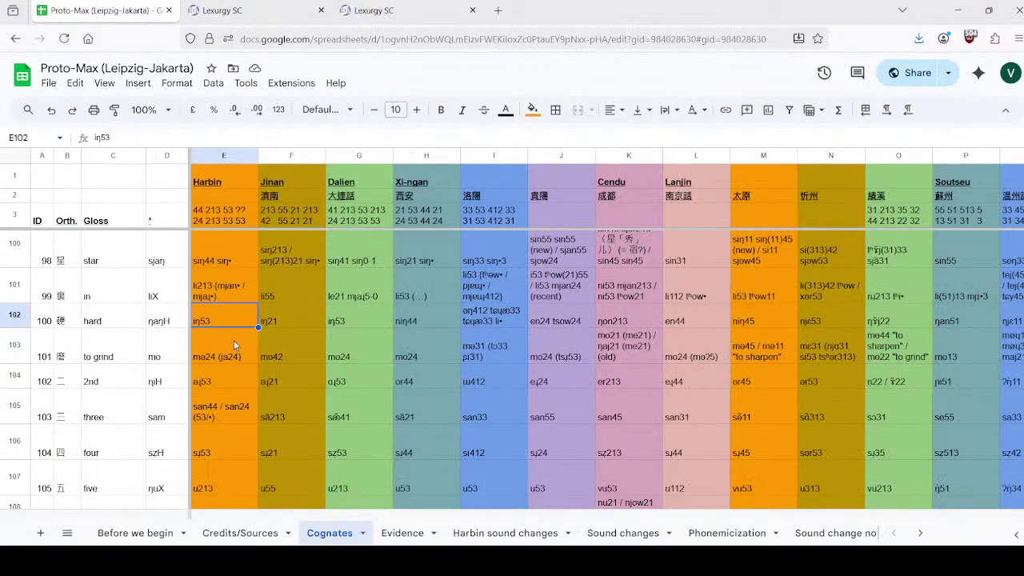
click(156, 362)
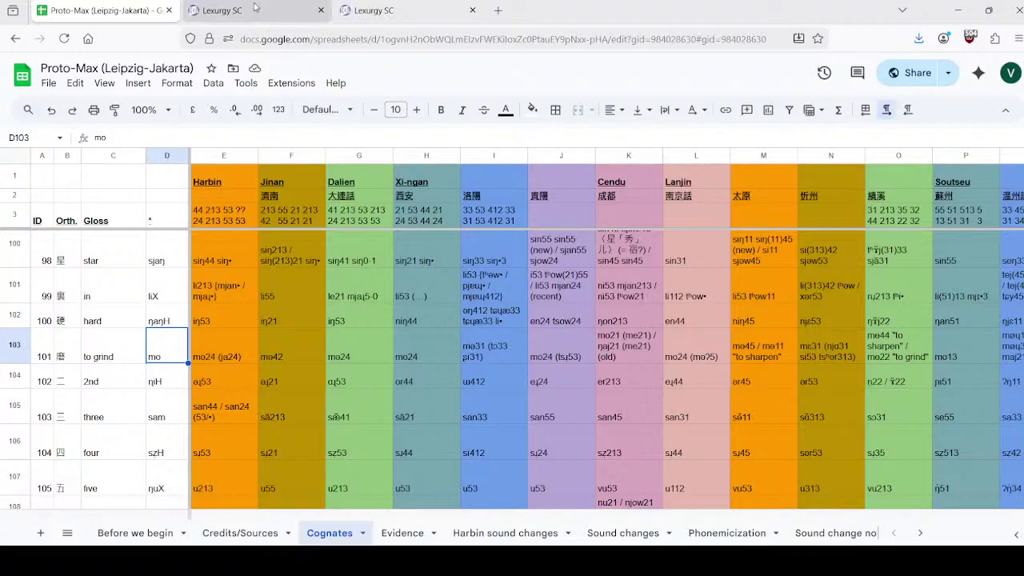
click(388, 8)
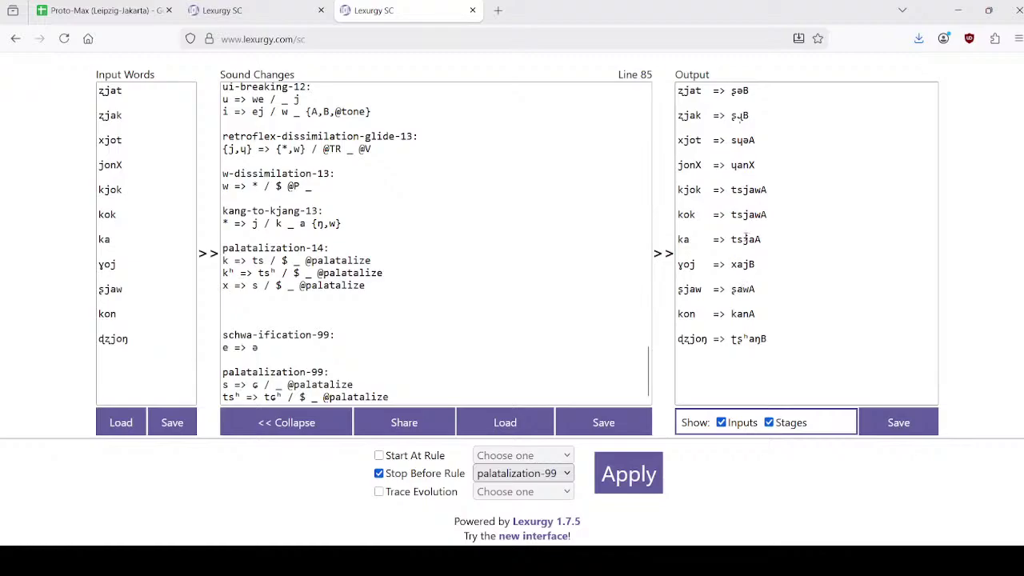
click(232, 10)
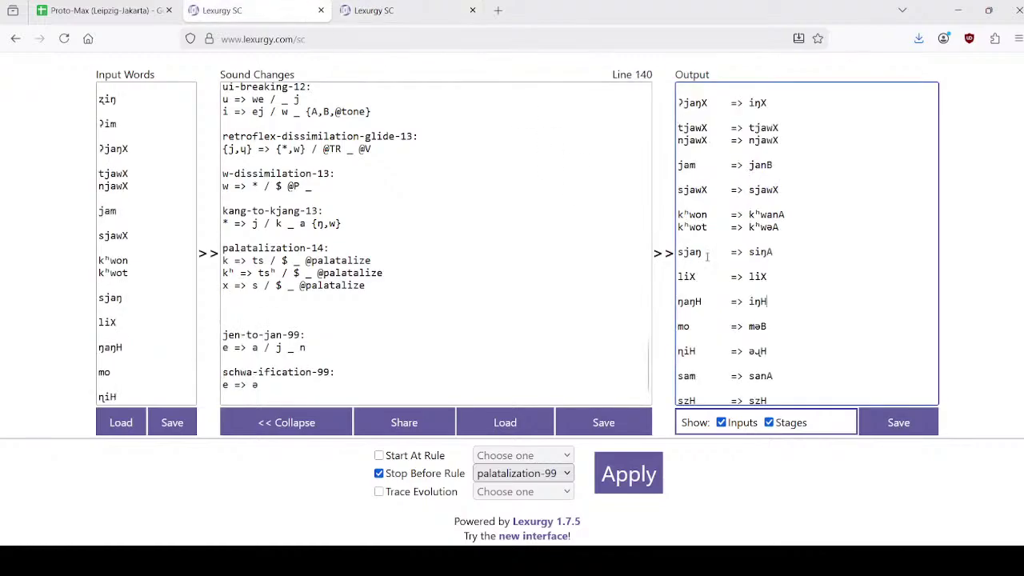
click(772, 326)
key(shift+Left)
key(shift+Left)
click(762, 329)
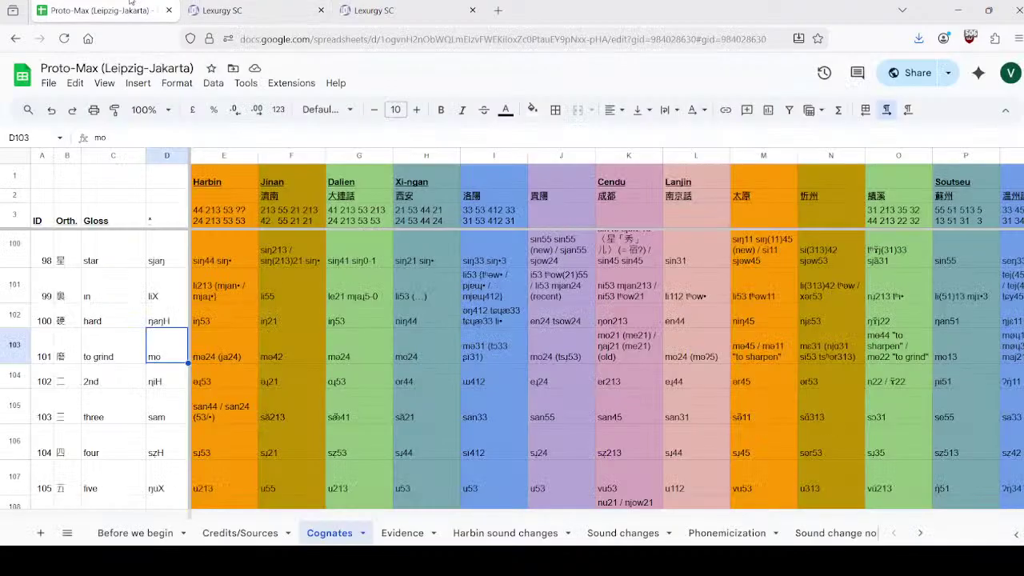
click(104, 11)
click(222, 10)
Step: Compare the Harbin form of "2nd" in the Cognates sheet with the main Lexurgy page's output for ɳiH
scroll(791, 309, down, 1)
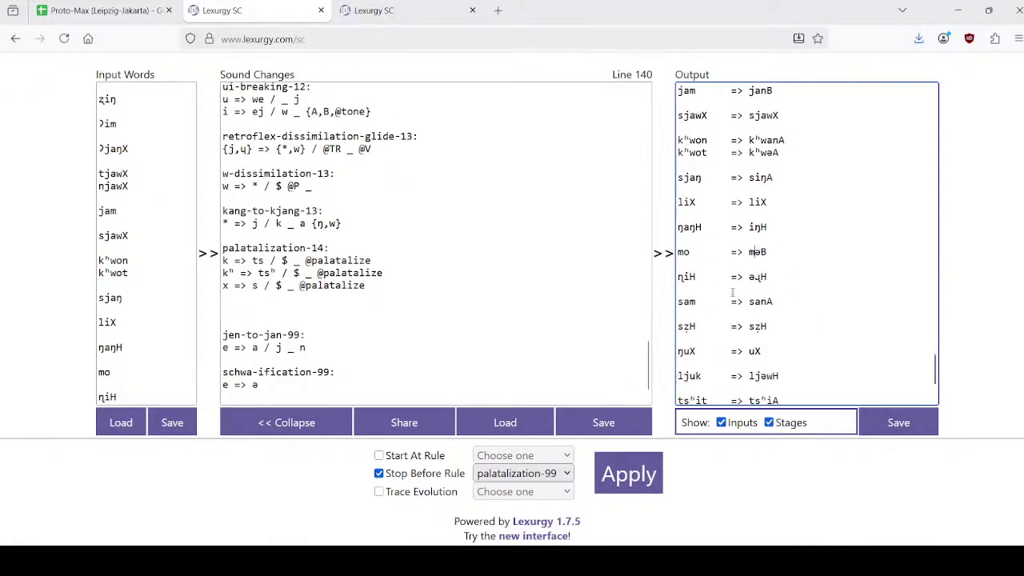
click(120, 10)
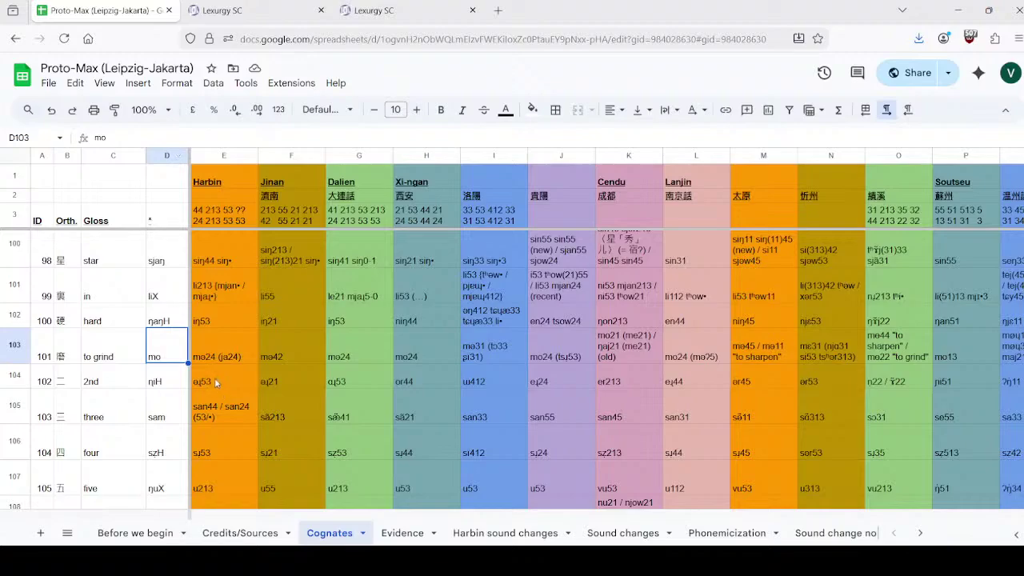
click(247, 4)
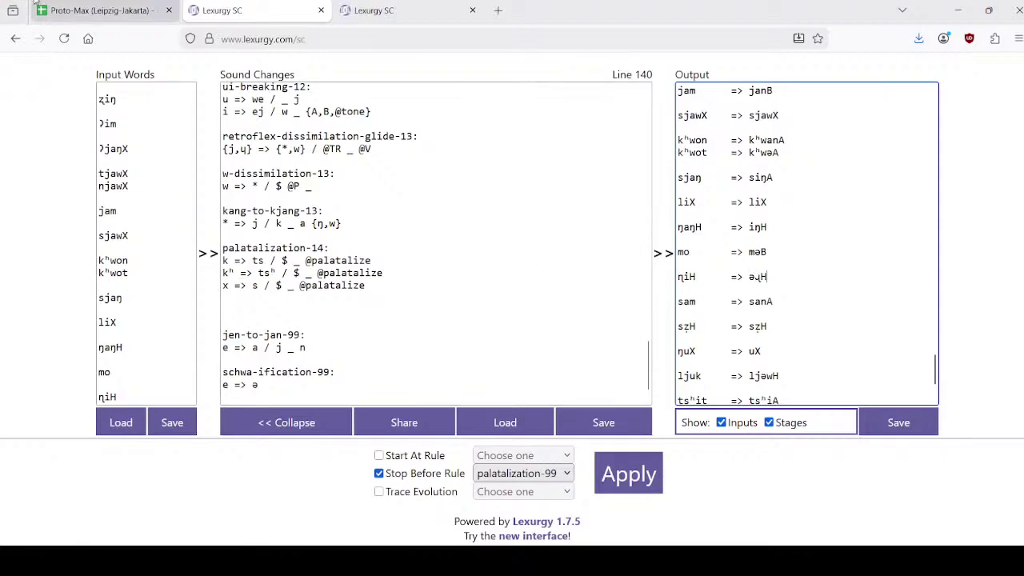
Step: Examine the Harbin form of "three" in the Cognates sheet alongside the Harbin forms of "seven" and "eight"
click(104, 11)
key(Down)
key(Down)
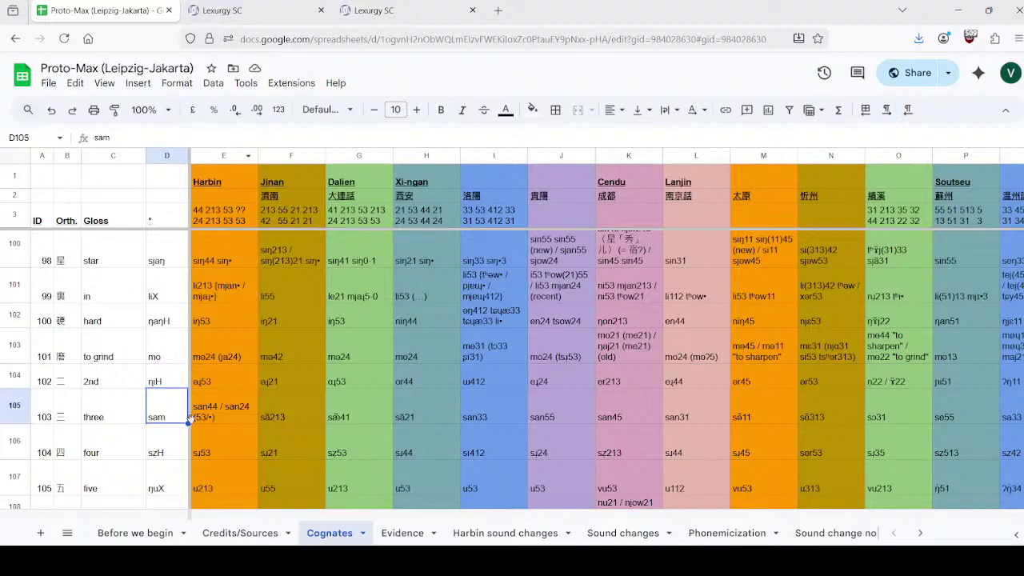
click(233, 410)
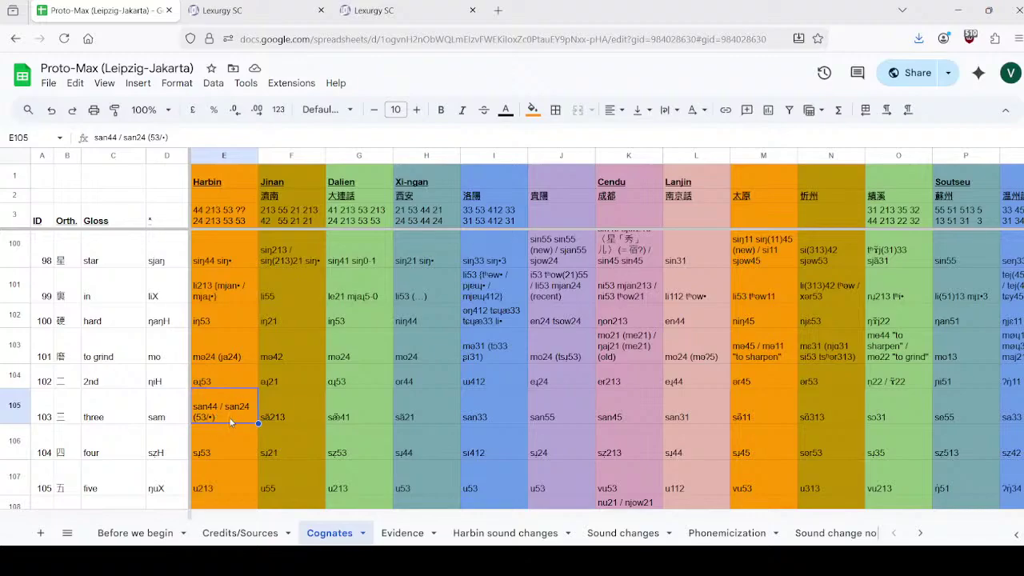
scroll(240, 370, up, 3)
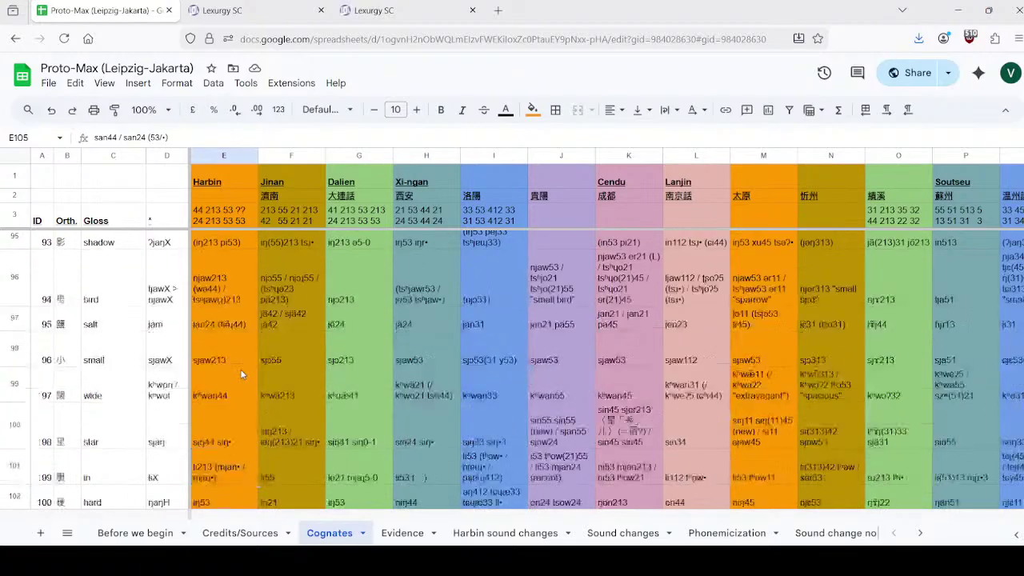
scroll(240, 368, down, 3)
scroll(237, 368, down, 3)
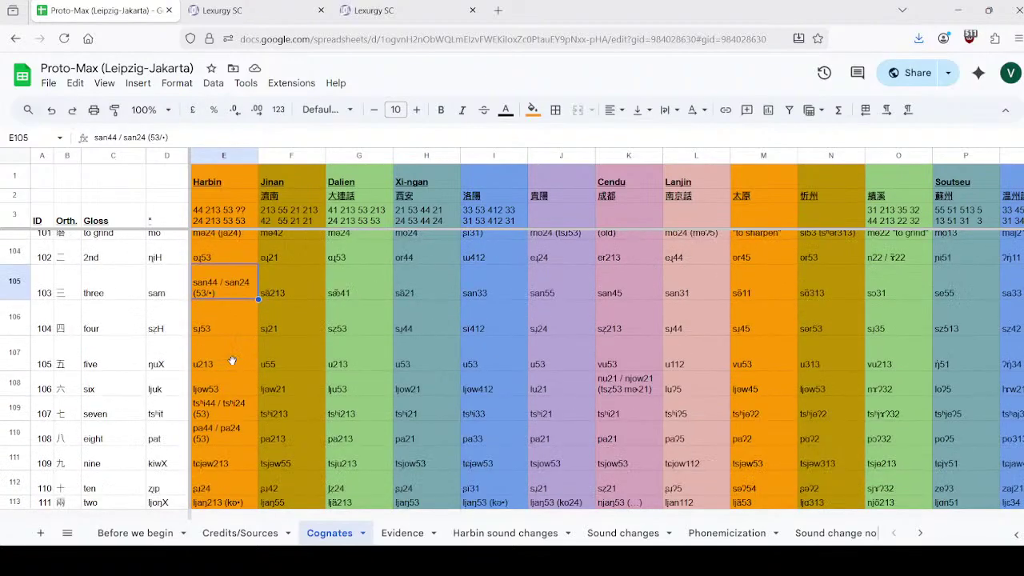
scroll(223, 393, down, 2)
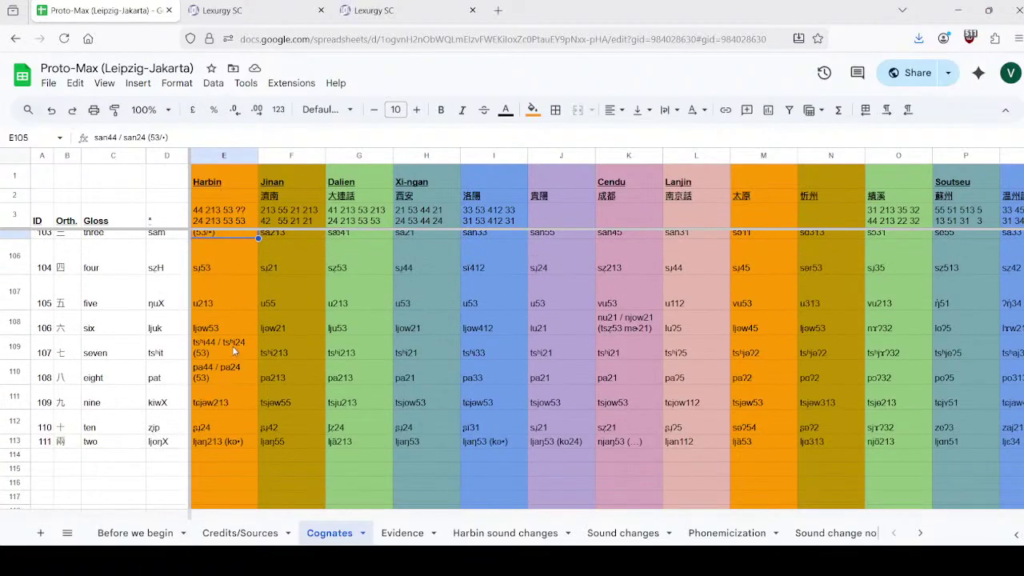
scroll(236, 371, up, 3)
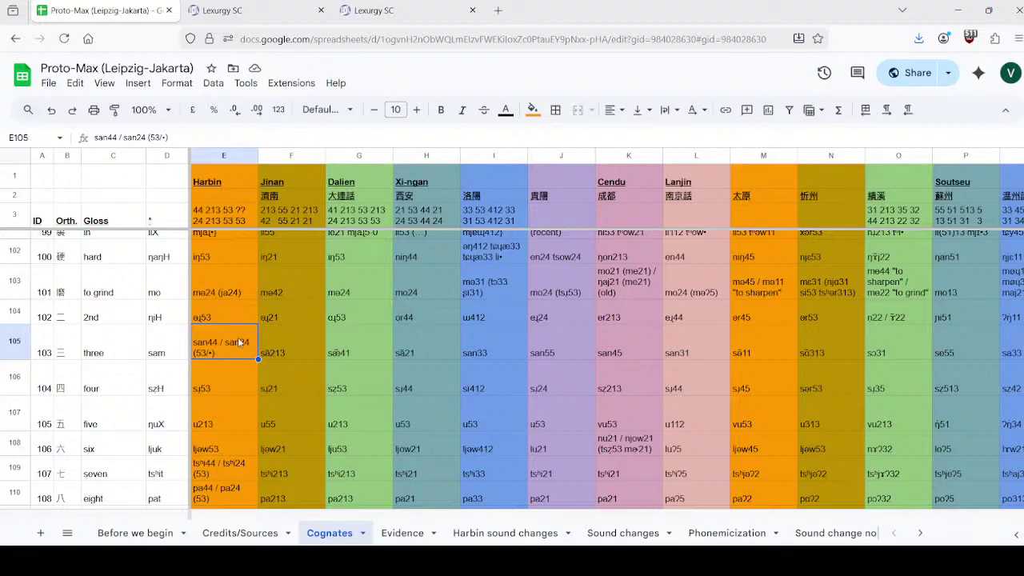
scroll(238, 342, down, 2)
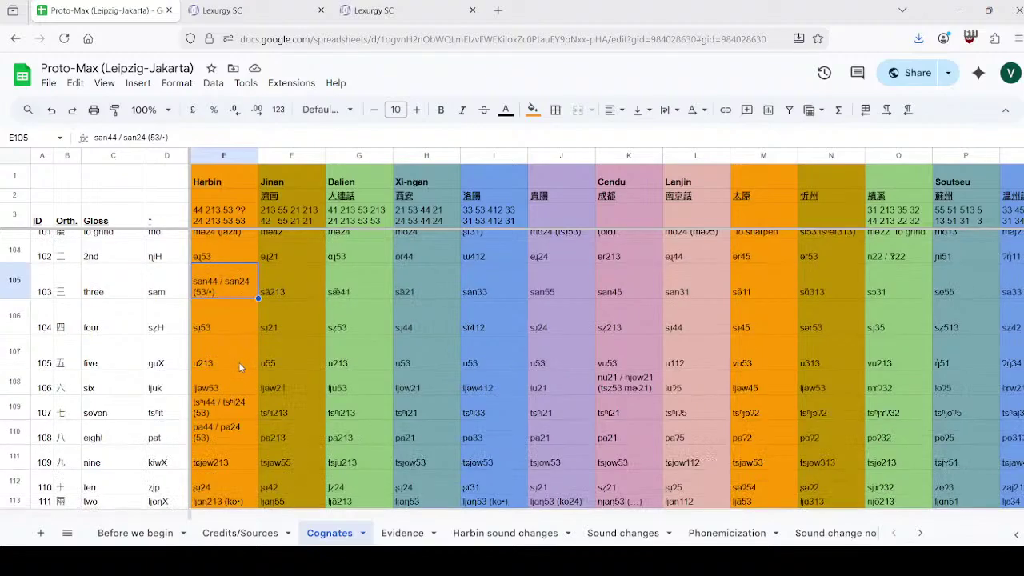
scroll(240, 392, up, 1)
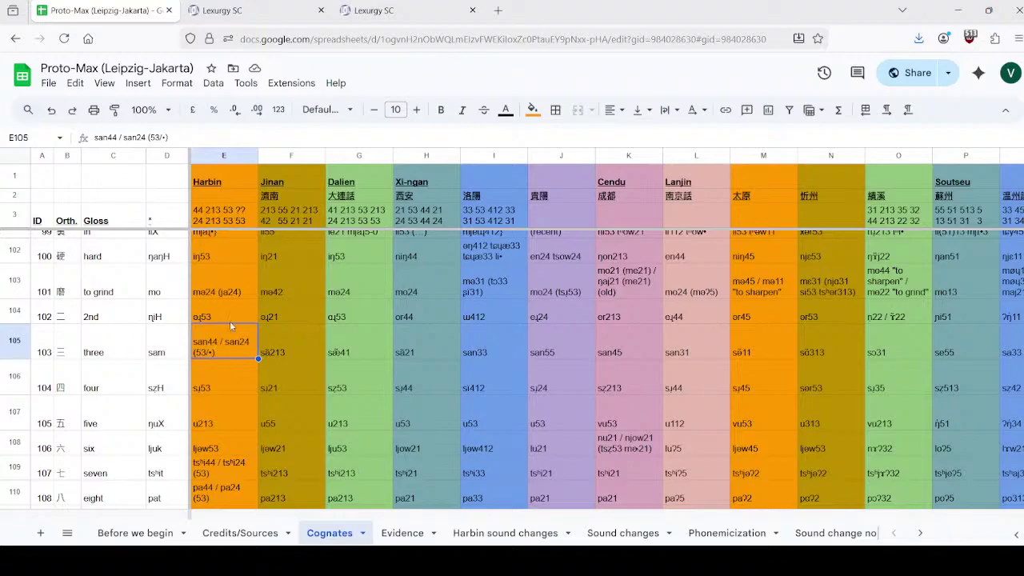
click(248, 474)
click(241, 496)
Step: Examine the reconstructed form of "four" in the Cognates sheet, focusing on its syllabic ẓ, against the Harbin form
click(238, 371)
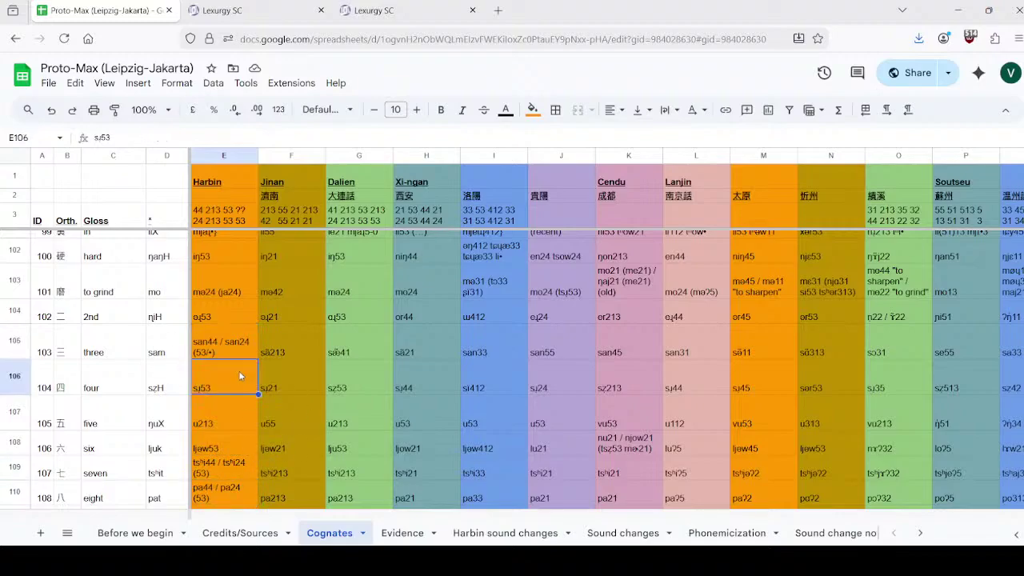
double_click(160, 390)
drag(158, 368, 157, 367)
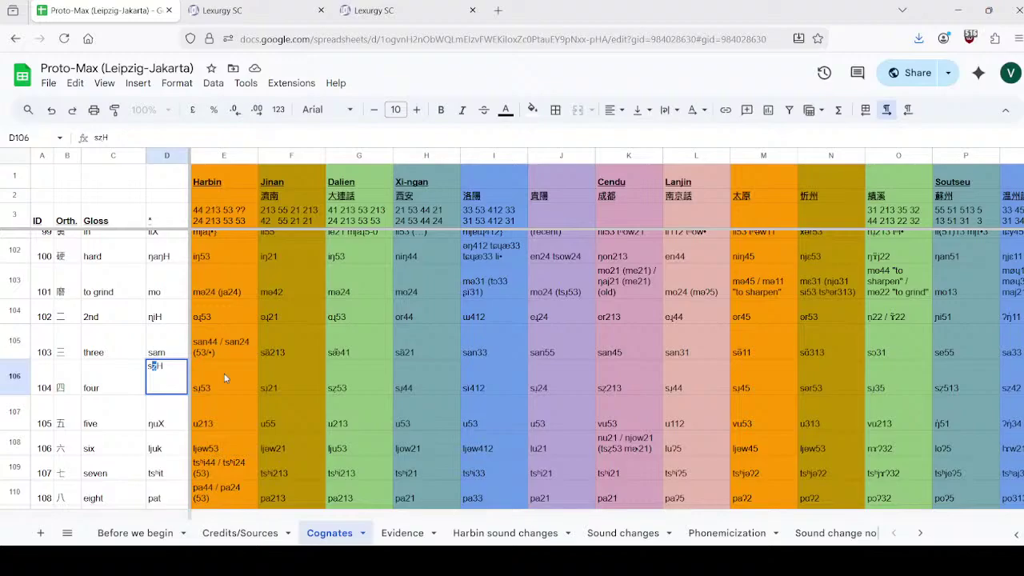
key(Return)
scroll(90, 409, down, 3)
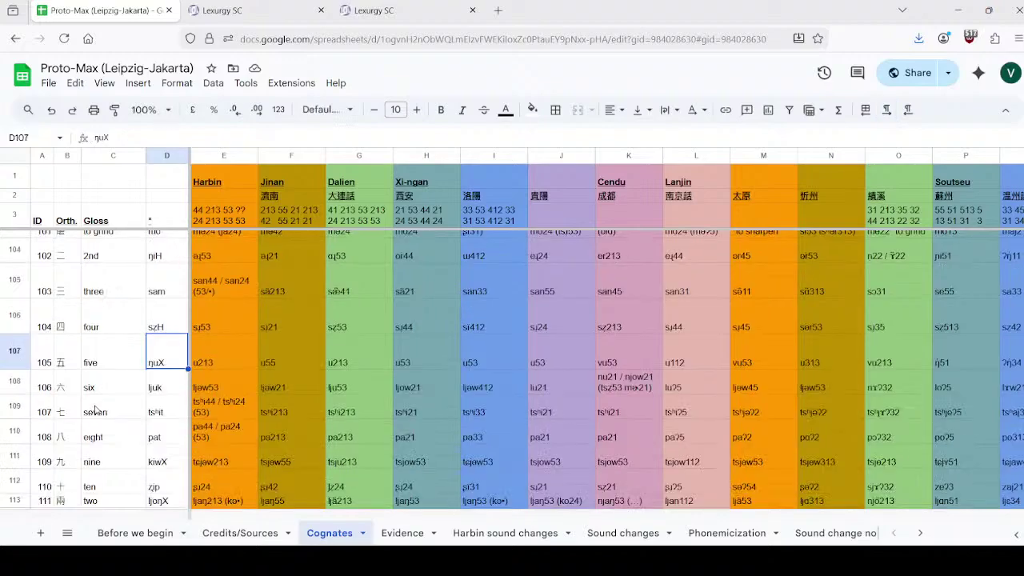
scroll(91, 408, up, 3)
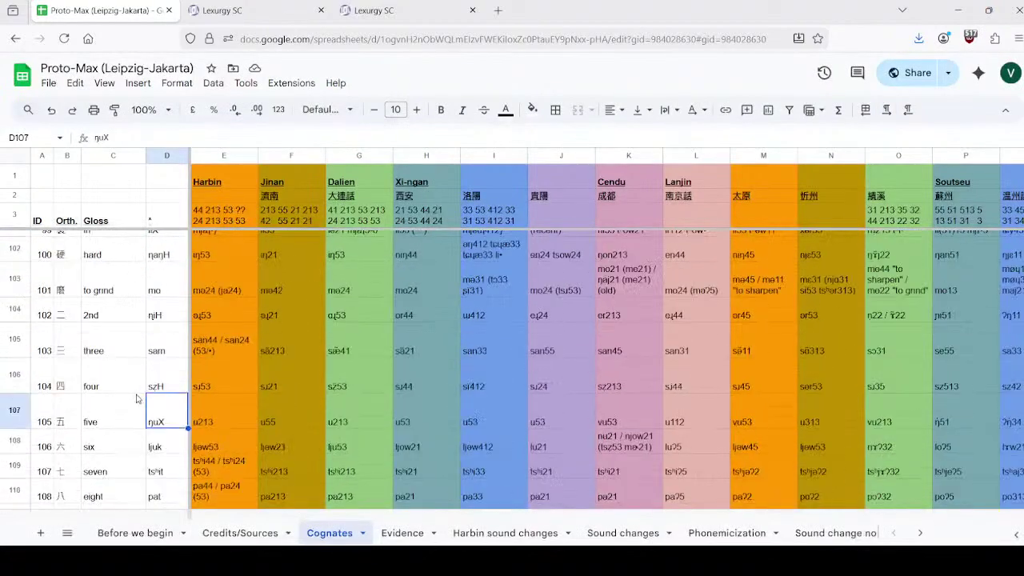
Step: Search the web for "dolgopolsky list" in a new browser tab and open the Wikipedia article
click(498, 10)
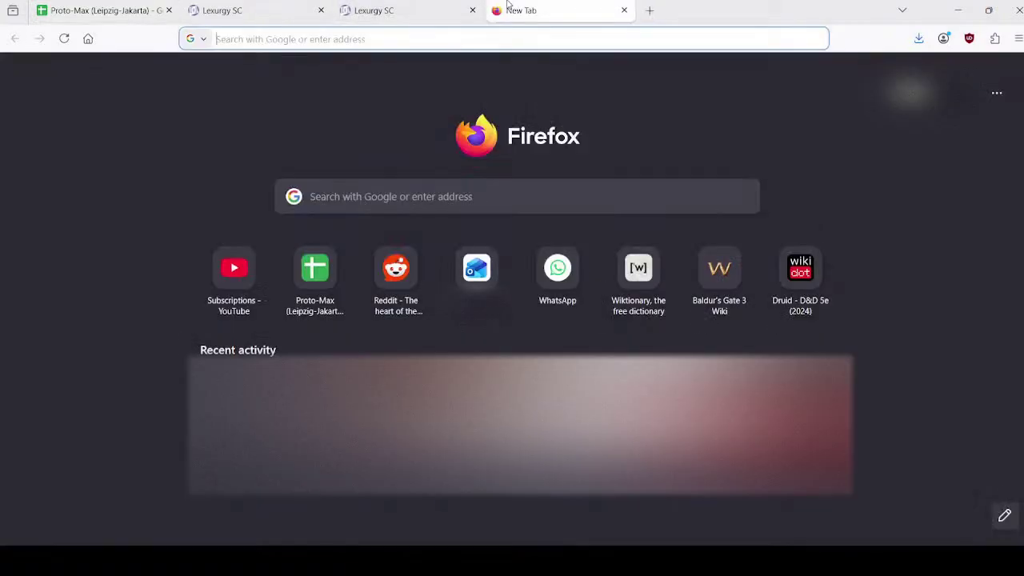
text(dolgo)
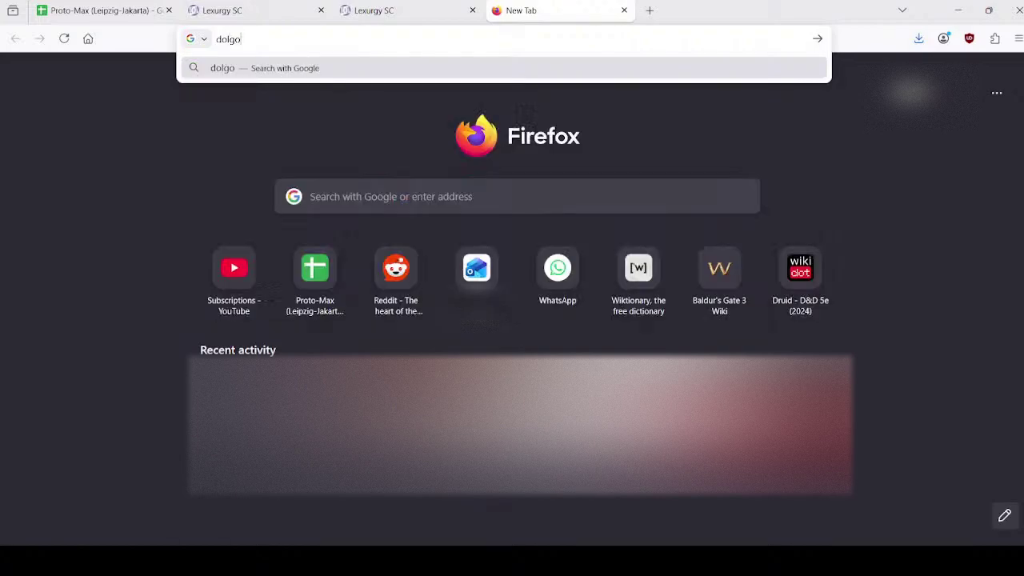
text(polsky list)
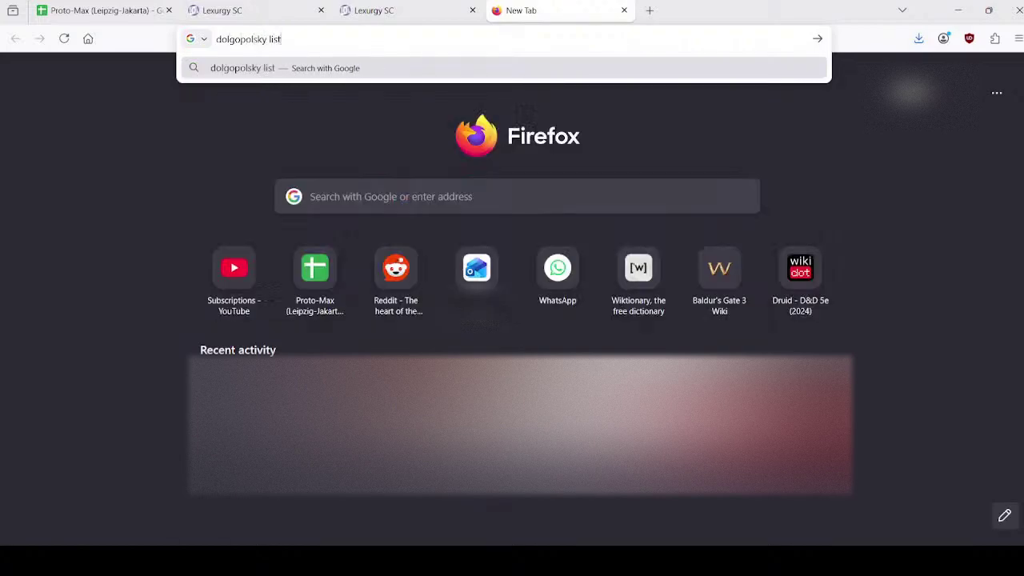
key(Return)
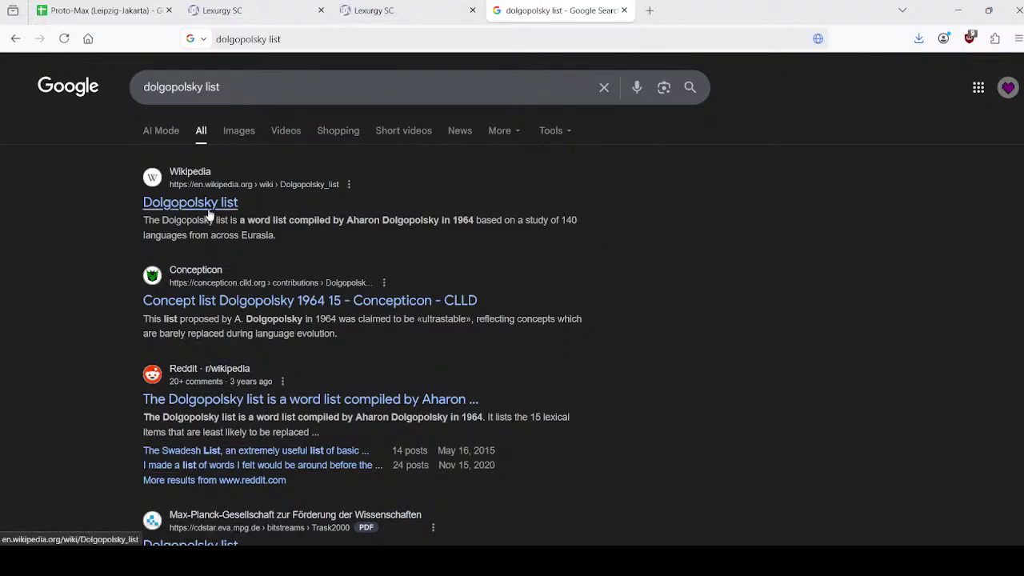
click(213, 205)
Step: Read the article's 15-word list and highlight the words after "two/pair" that the Leipzig–Jakarta list leaves out
scroll(432, 280, down, 2)
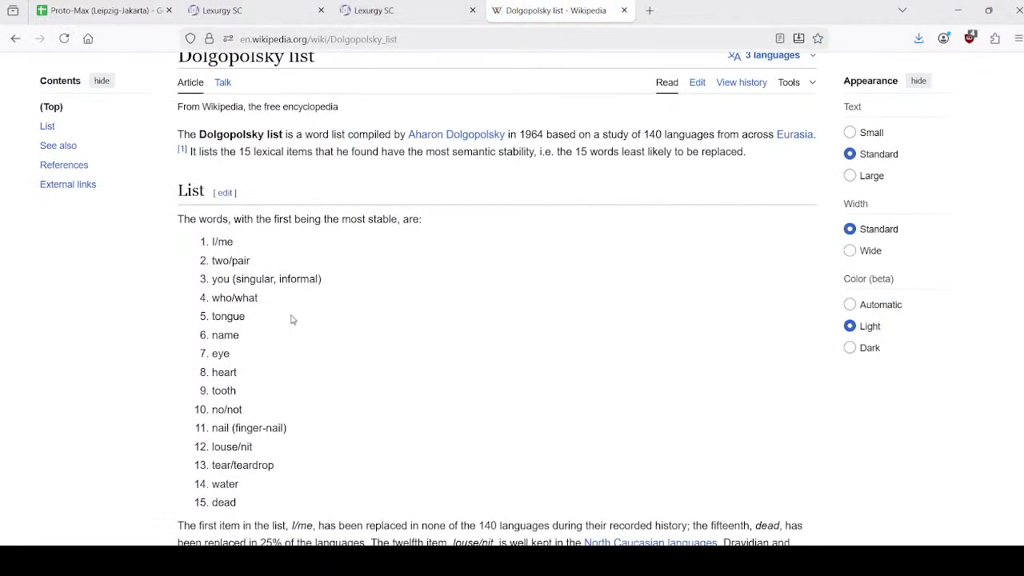
drag(230, 242, 276, 500)
click(276, 500)
scroll(424, 376, down, 5)
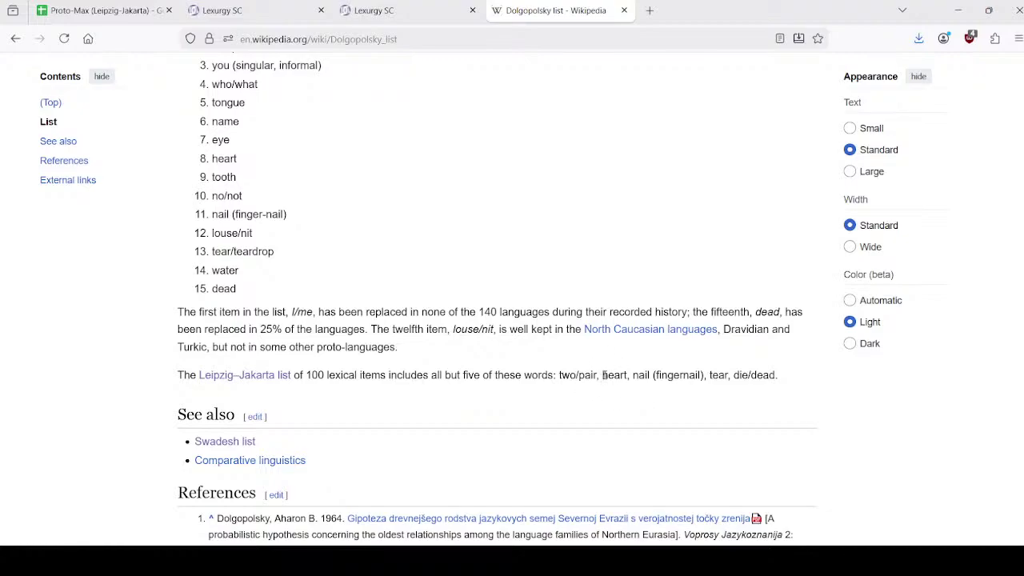
drag(604, 375, 777, 389)
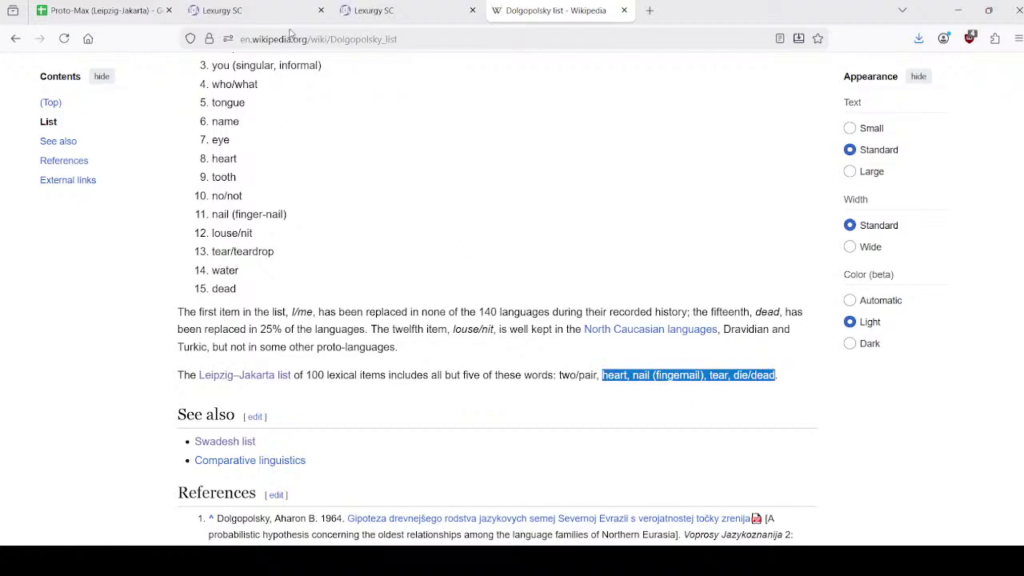
Step: Return to the Cognates sheet and inspect the whole "four" row, including the sẓ portion of its reconstruction and its Harbin form
click(65, 7)
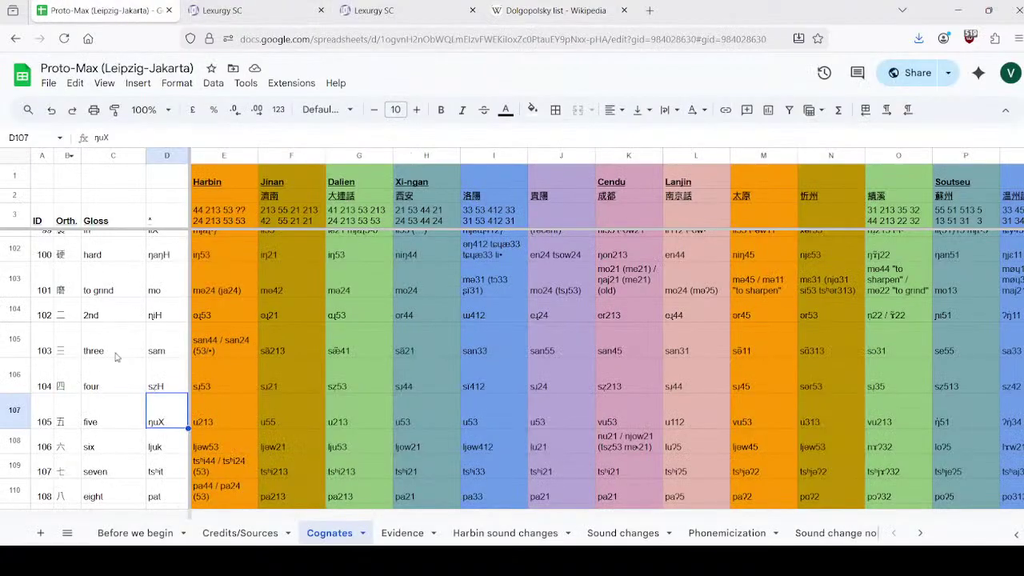
click(172, 385)
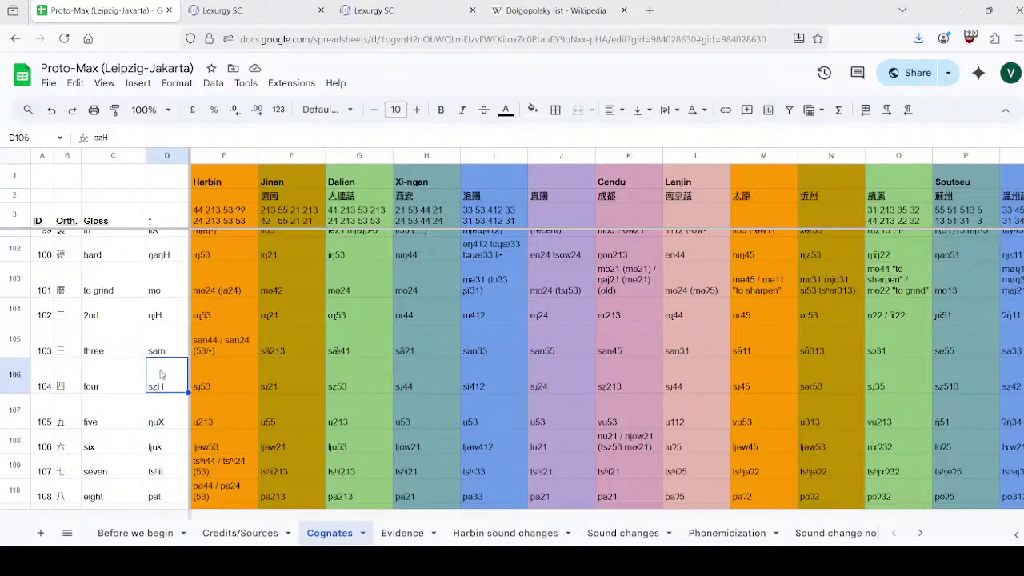
click(17, 374)
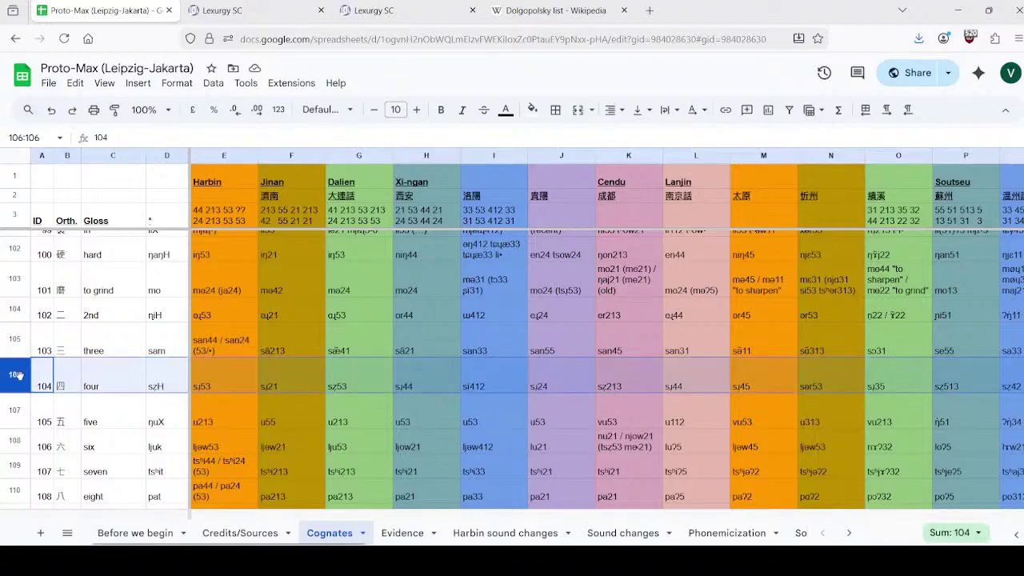
click(234, 376)
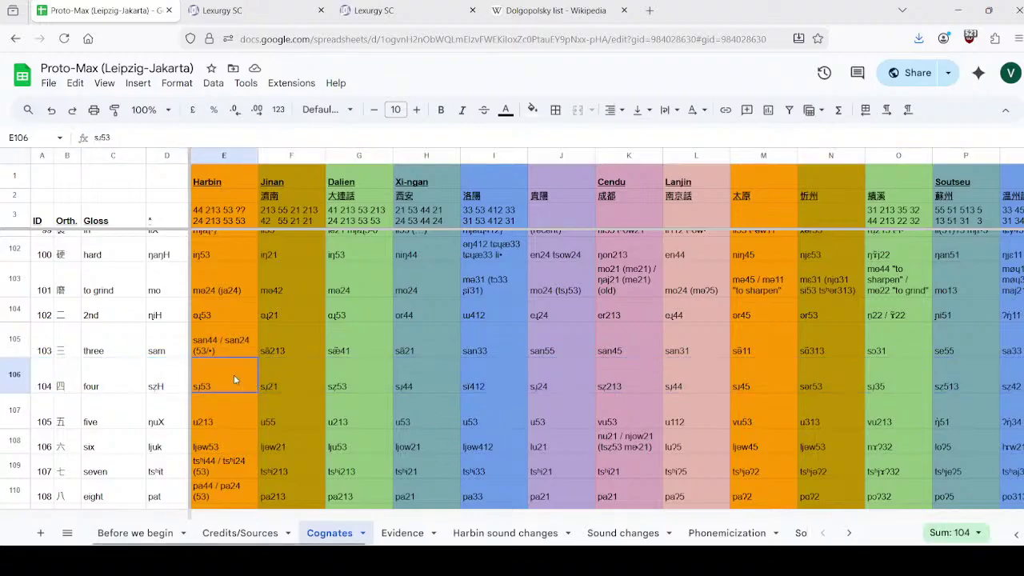
click(158, 390)
double_click(157, 388)
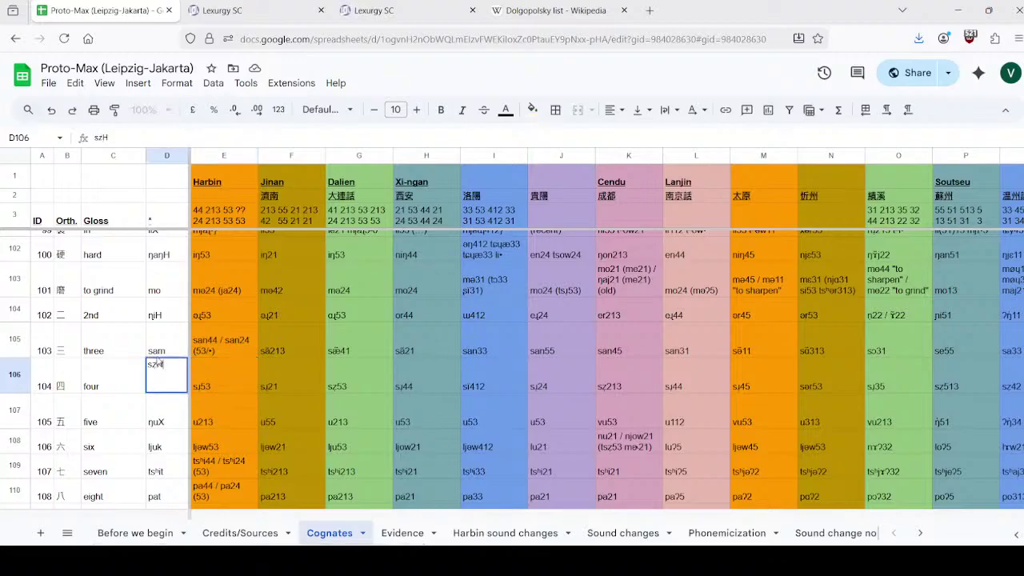
drag(155, 364, 136, 370)
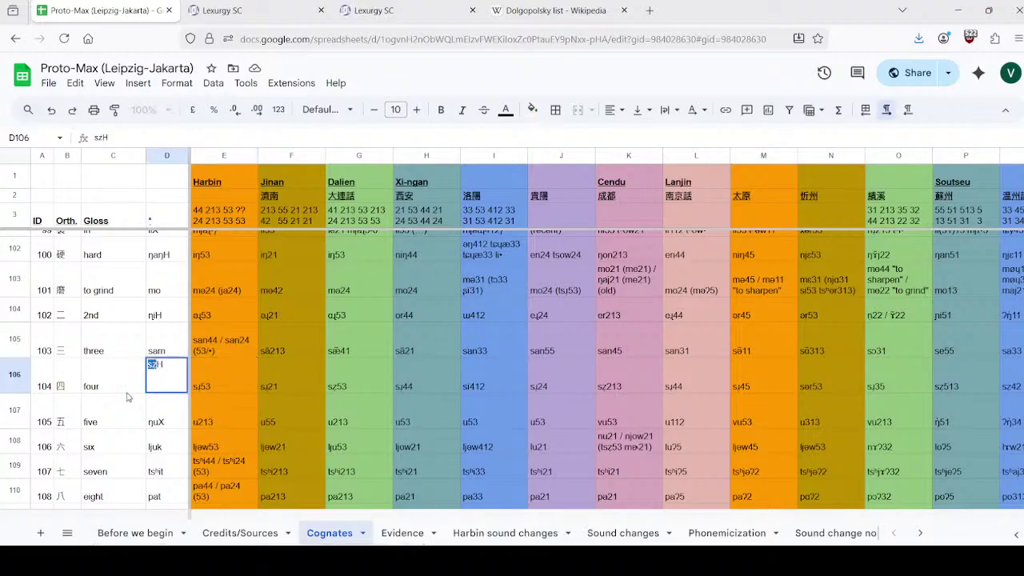
click(170, 380)
click(236, 392)
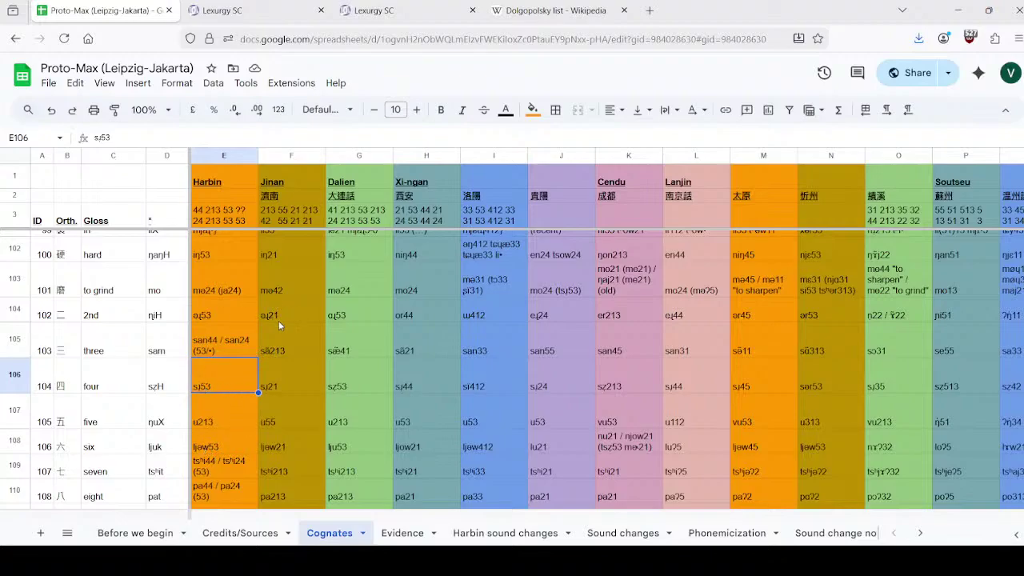
Step: Check the input and output of sẓH on the main Lexurgy page against the Harbin form of "four"
scroll(220, 383, down, 2)
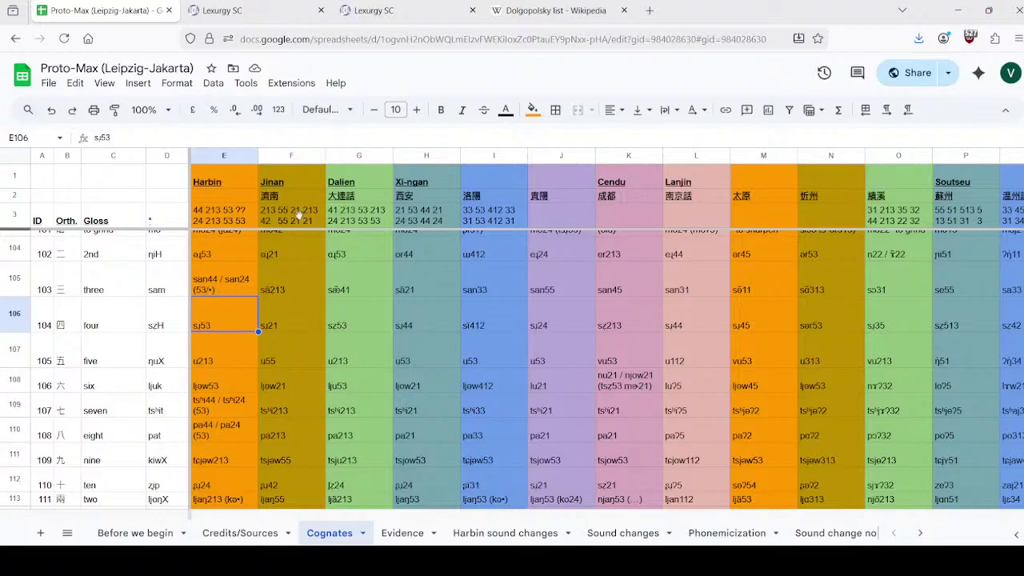
click(274, 13)
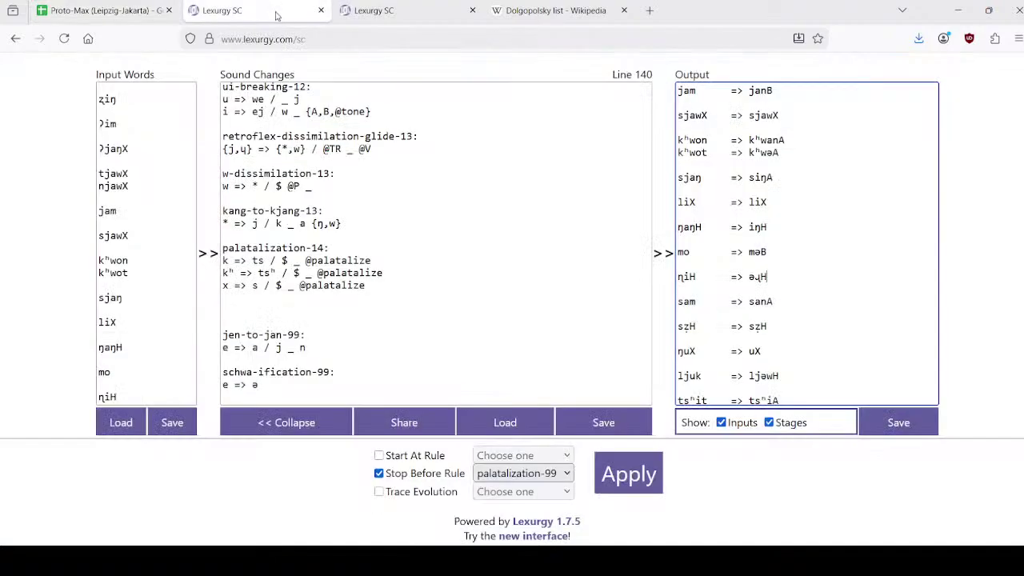
scroll(144, 272, down, 4)
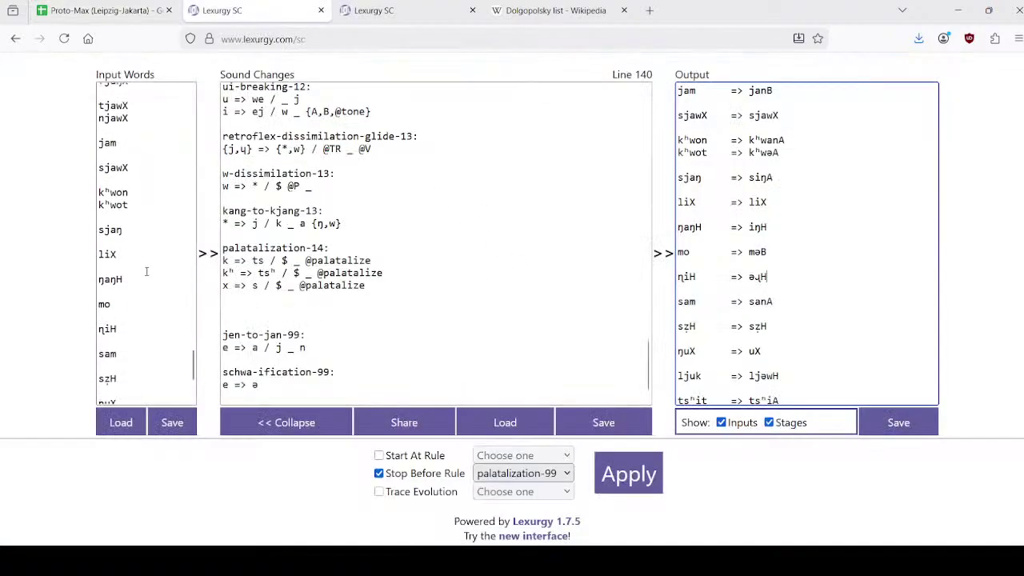
click(130, 297)
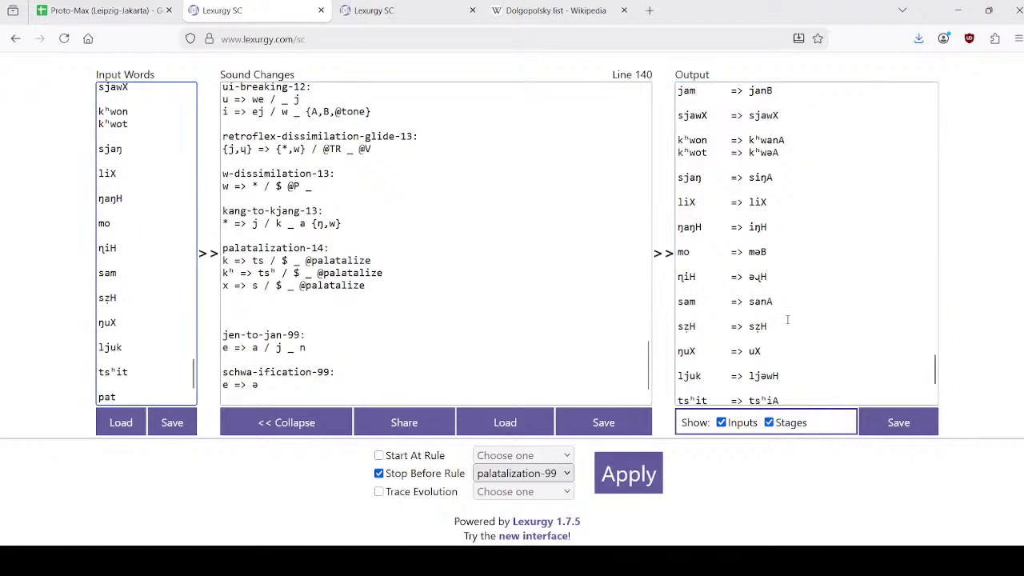
click(775, 330)
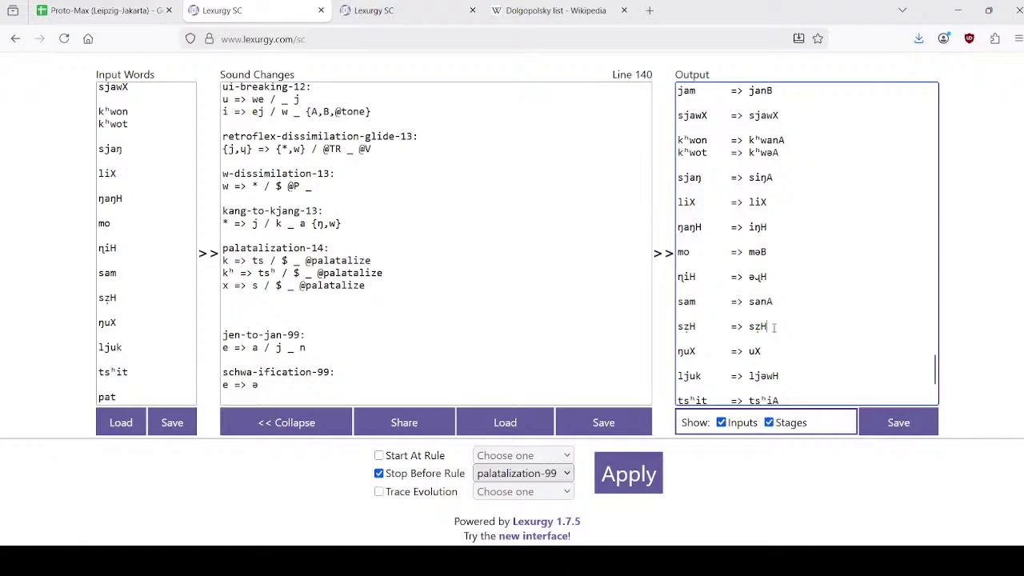
click(121, 297)
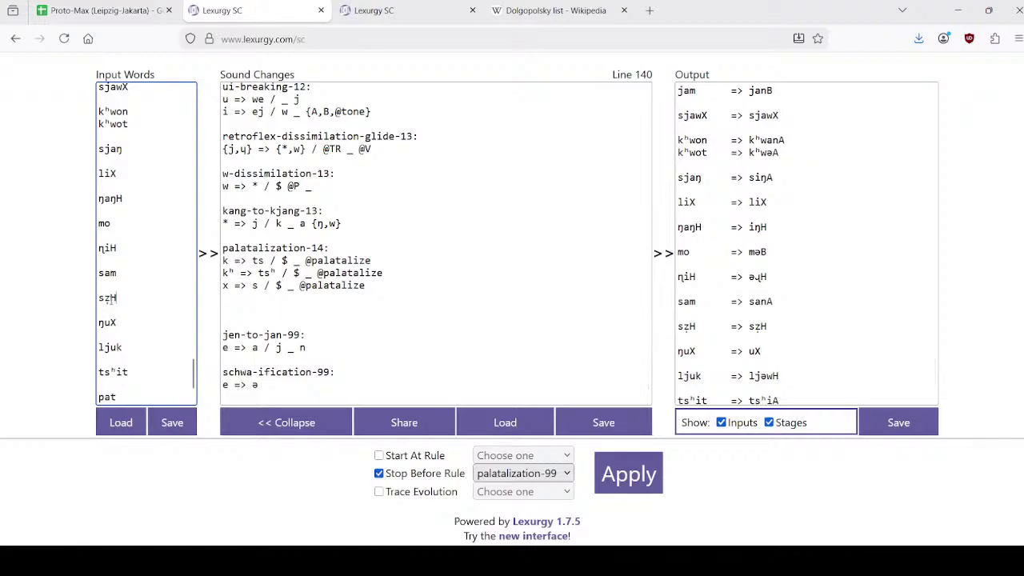
Step: Compare the Harbin form of "five" in the Cognates sheet with the main Lexurgy page's output for ŋuX
click(96, 10)
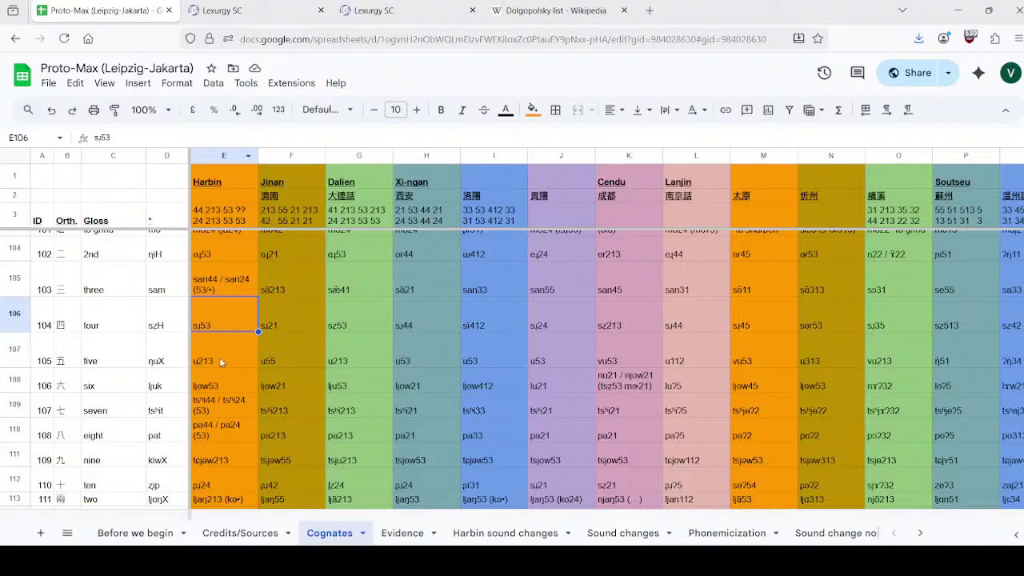
click(256, 8)
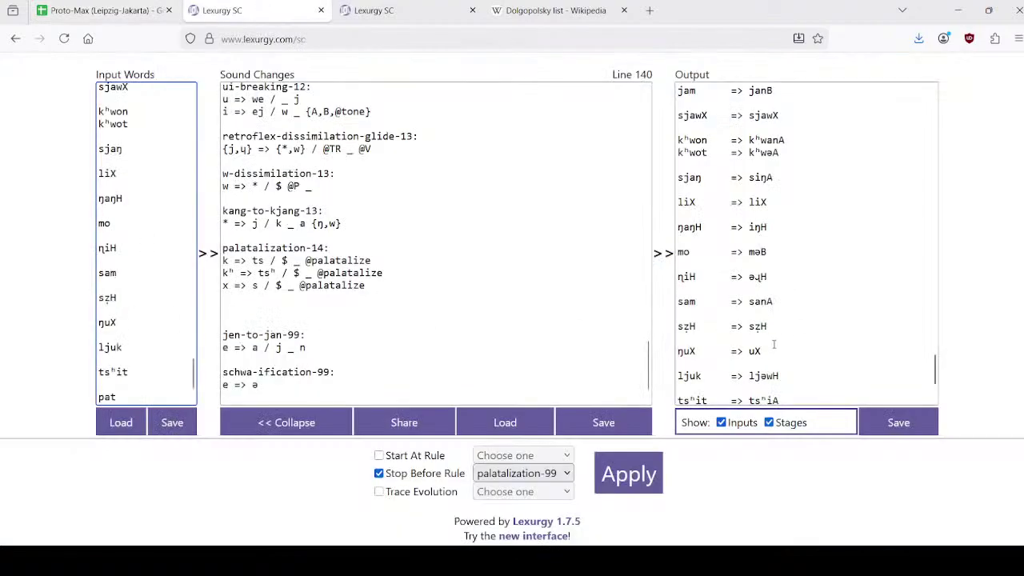
click(767, 352)
scroll(788, 241, down, 2)
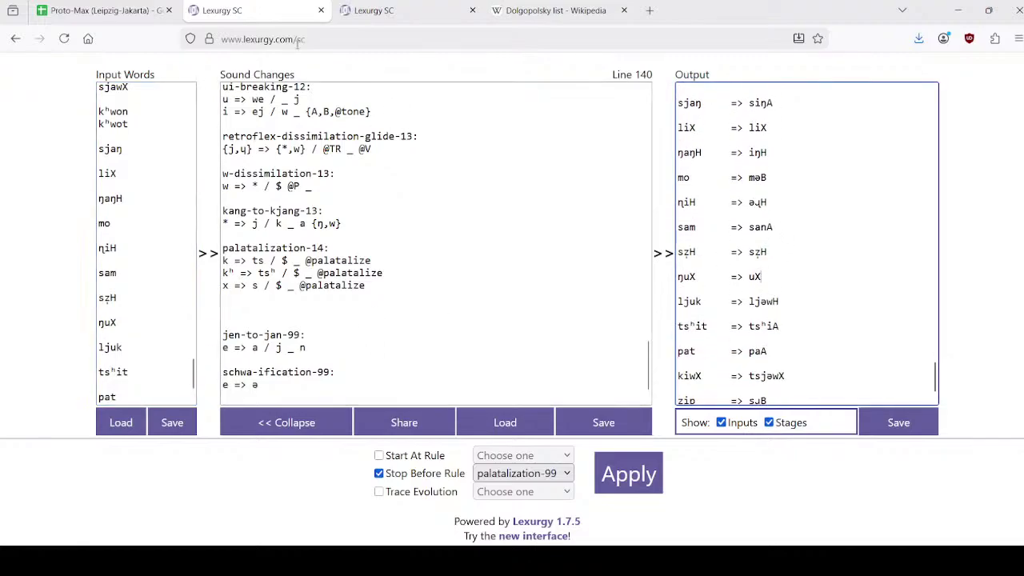
Step: Compare the Harbin form of "six" in the Cognates sheet with the main Lexurgy page's output for ljuk, and review the remaining numeral outputs
click(107, 10)
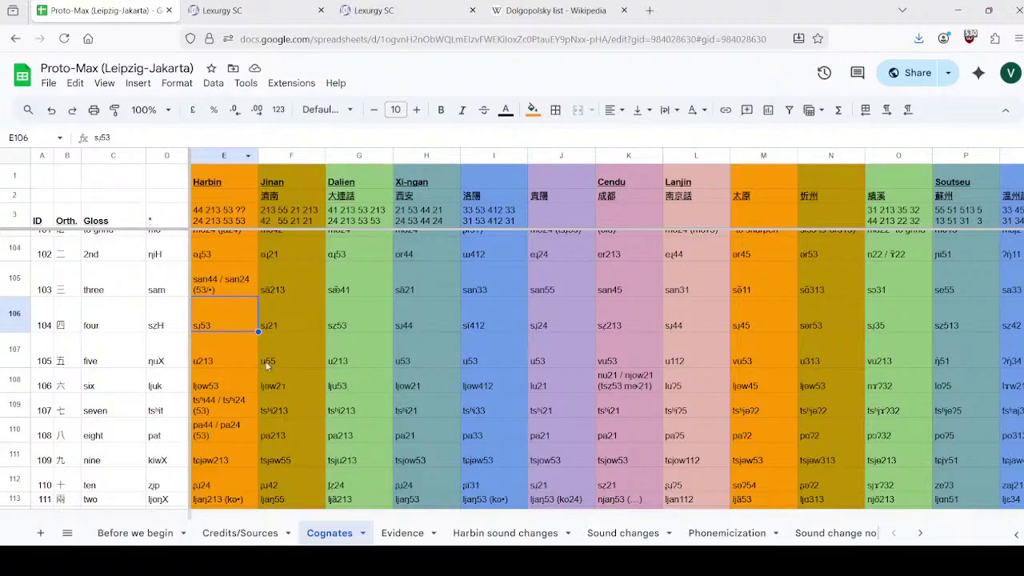
click(248, 389)
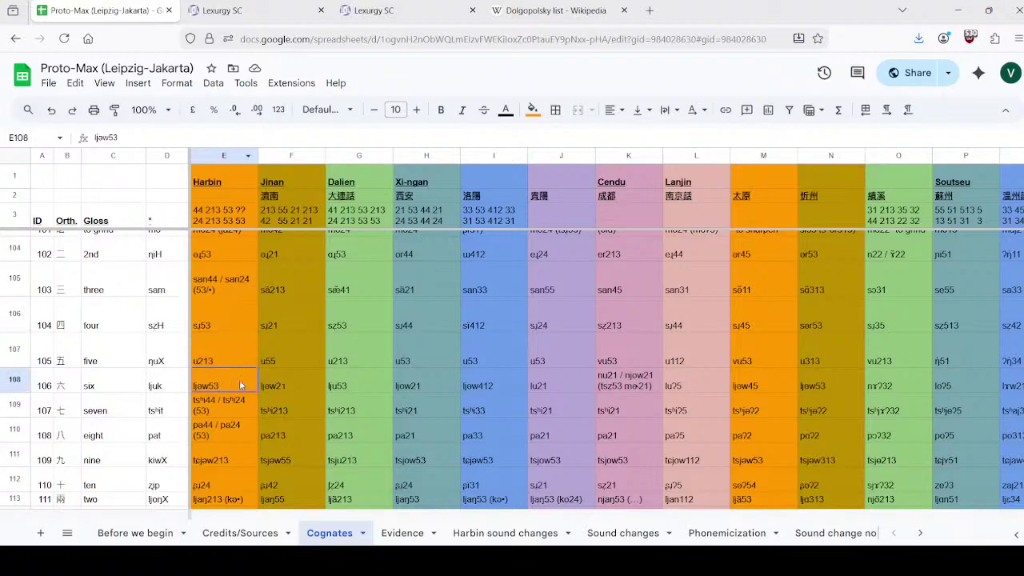
click(249, 9)
scroll(129, 300, down, 2)
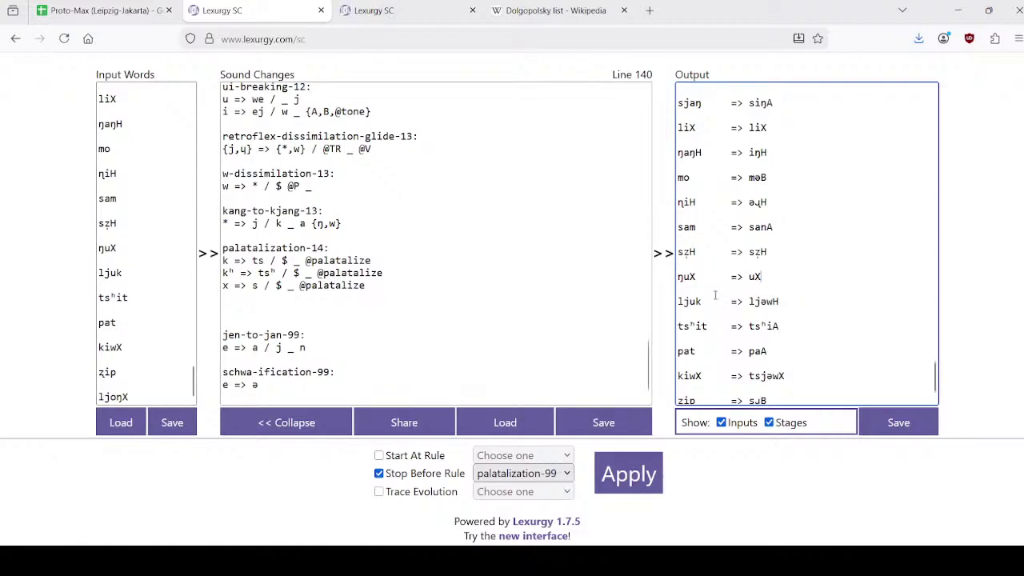
scroll(774, 299, down, 1)
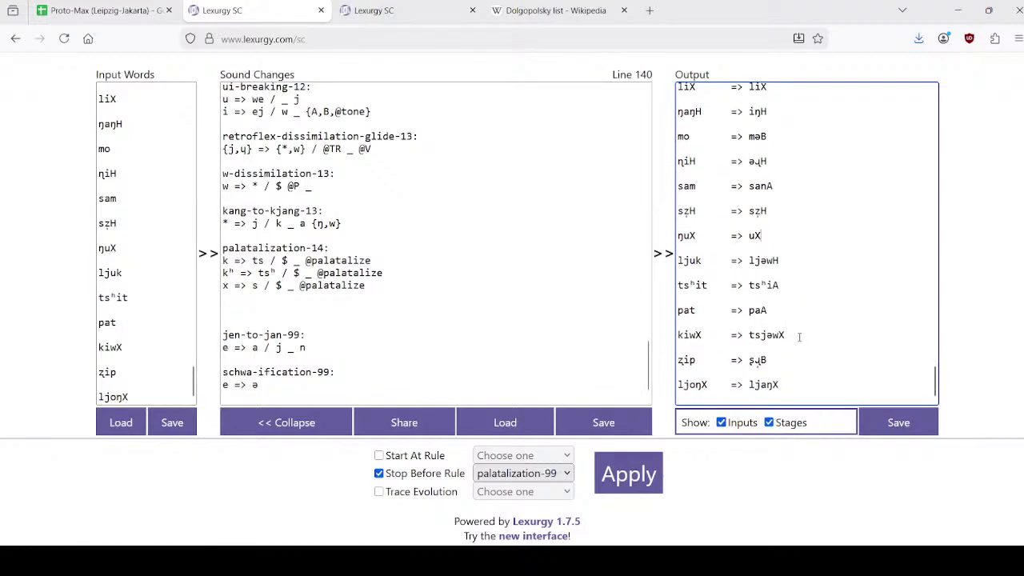
click(789, 309)
Step: Return to the Cognates sheet and correct the Harbin form of "nine" to tsjəw213
click(102, 2)
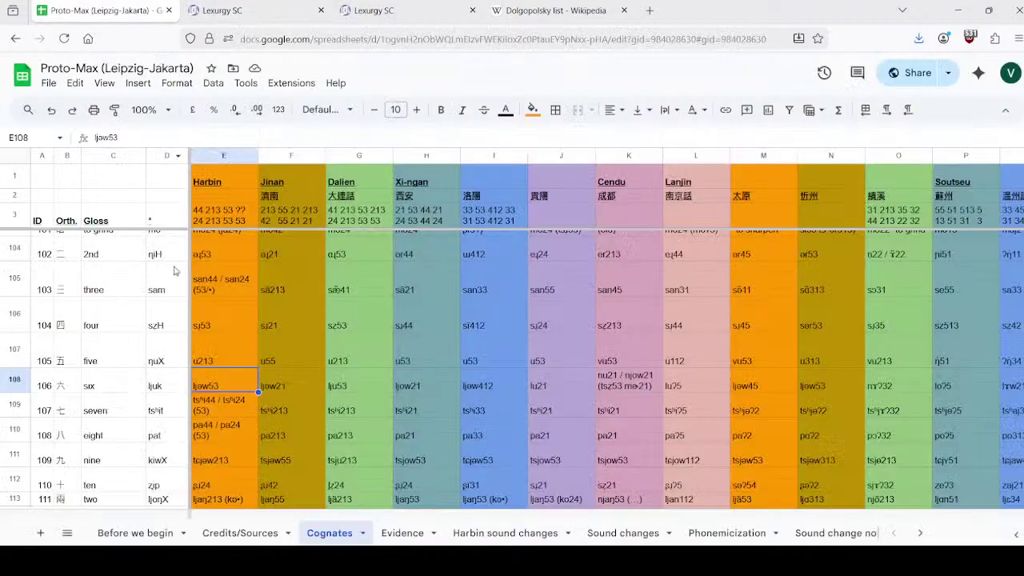
click(232, 457)
scroll(246, 408, down, 1)
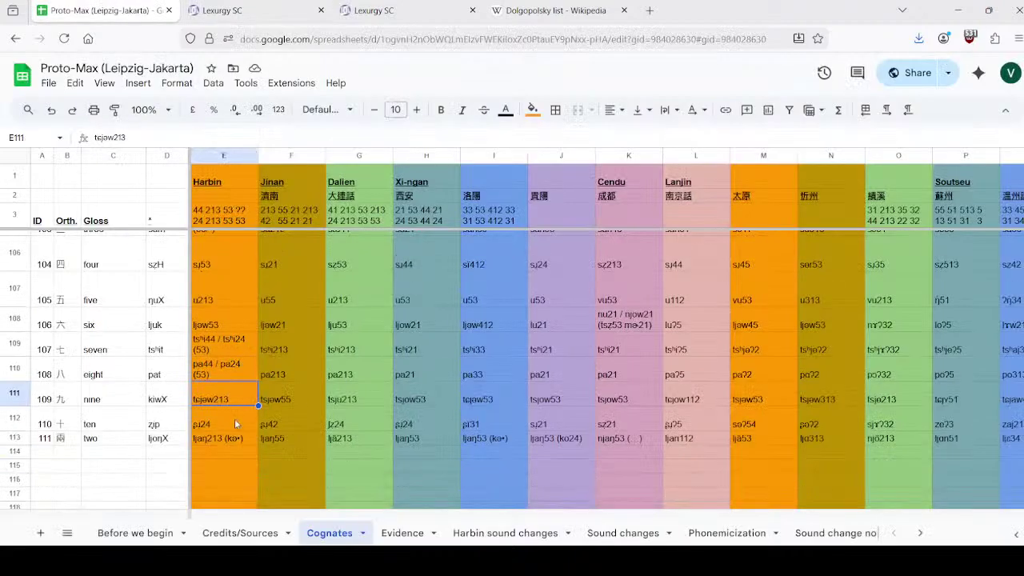
double_click(200, 397)
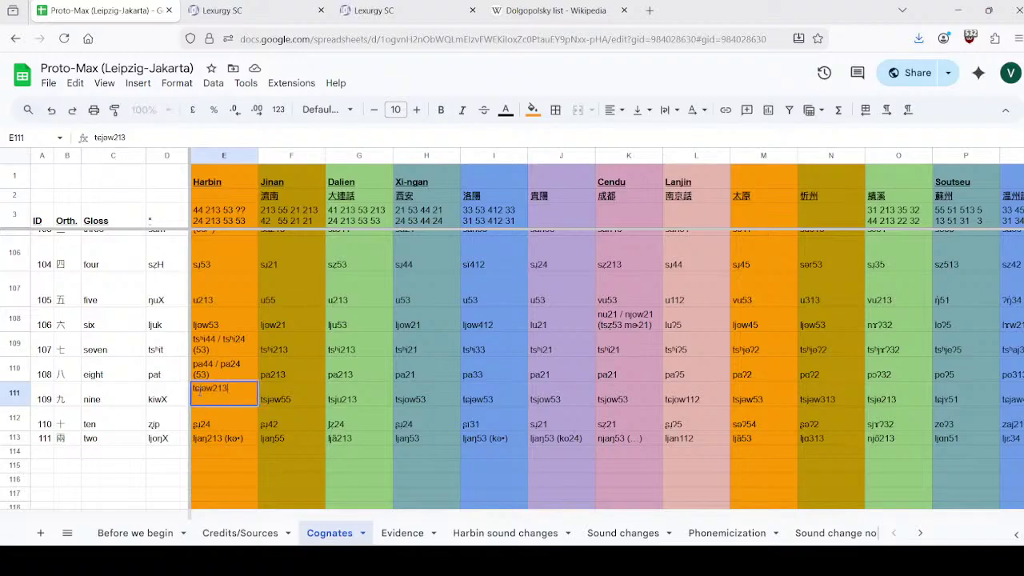
key(BackSpace)
text(s)
key(Return)
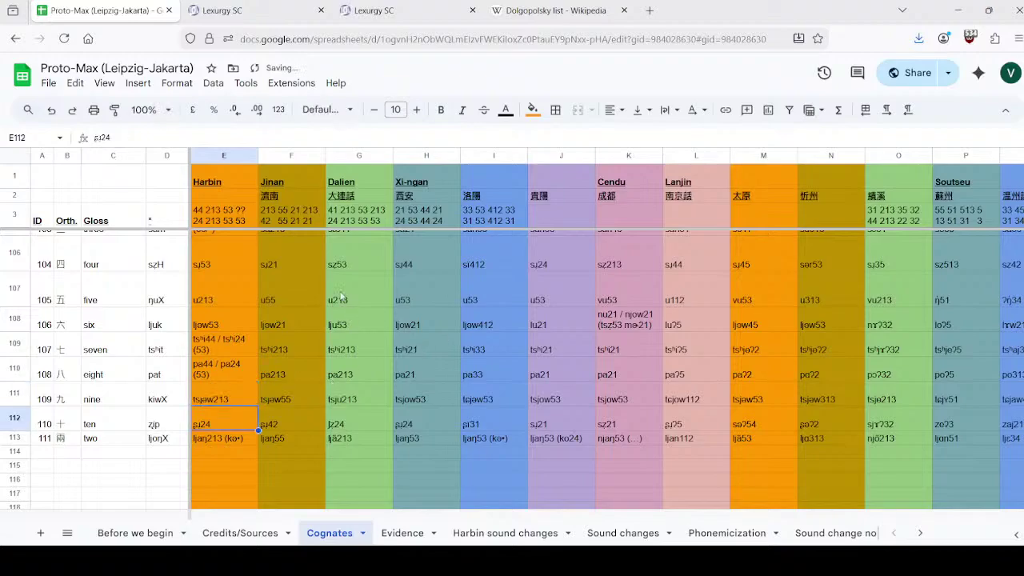
Step: Check ʐip on the main Lexurgy page against the Harbin form of "ten", and look back through earlier Cognates rows and sound-change rules
click(240, 11)
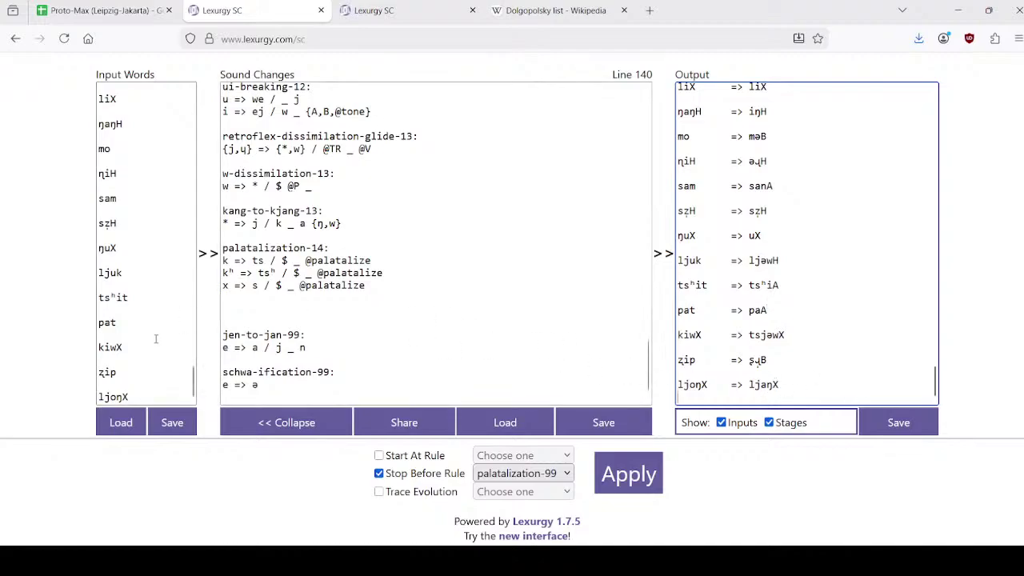
click(169, 374)
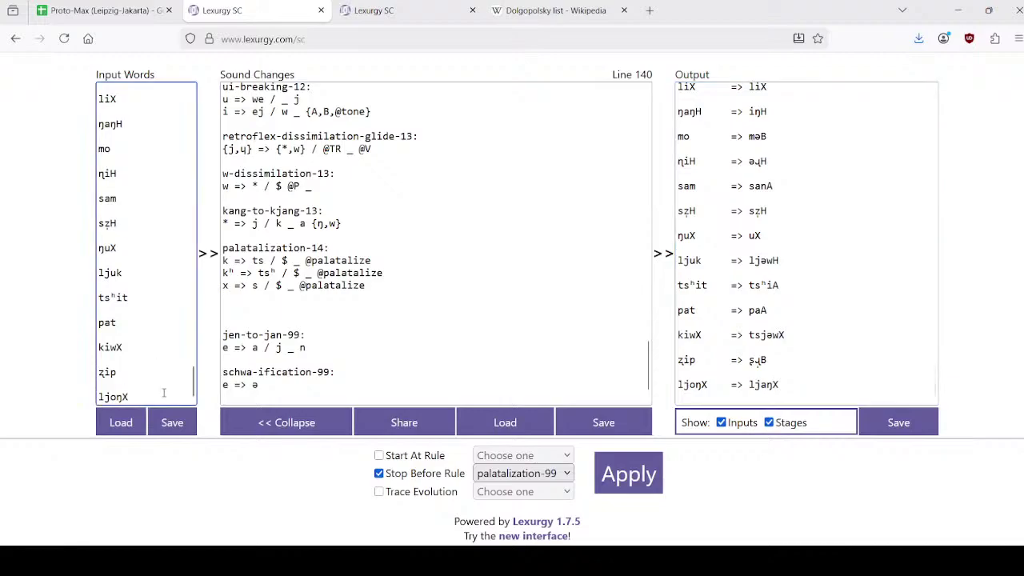
click(81, 4)
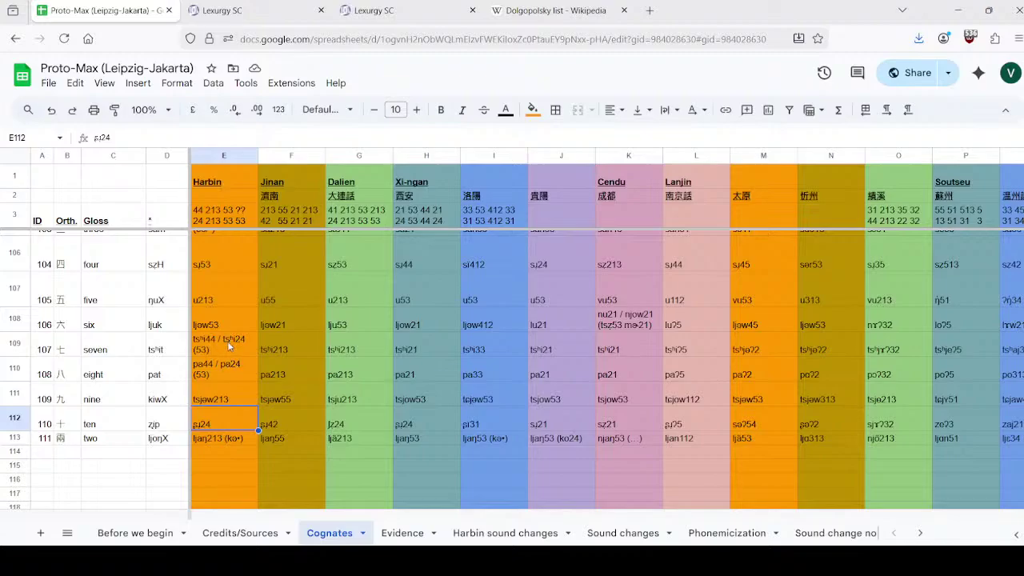
scroll(227, 340, up, 10)
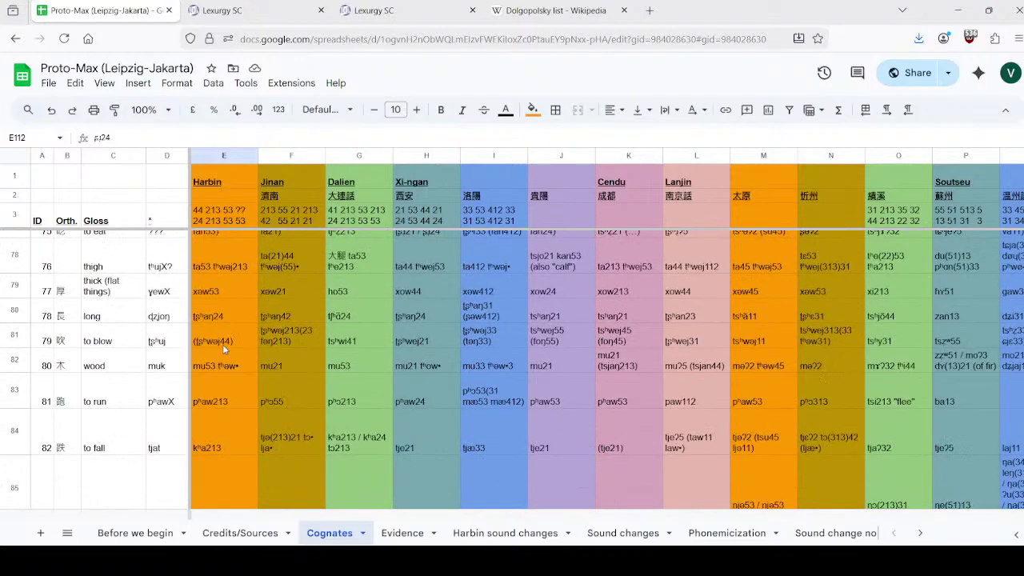
scroll(222, 344, up, 5)
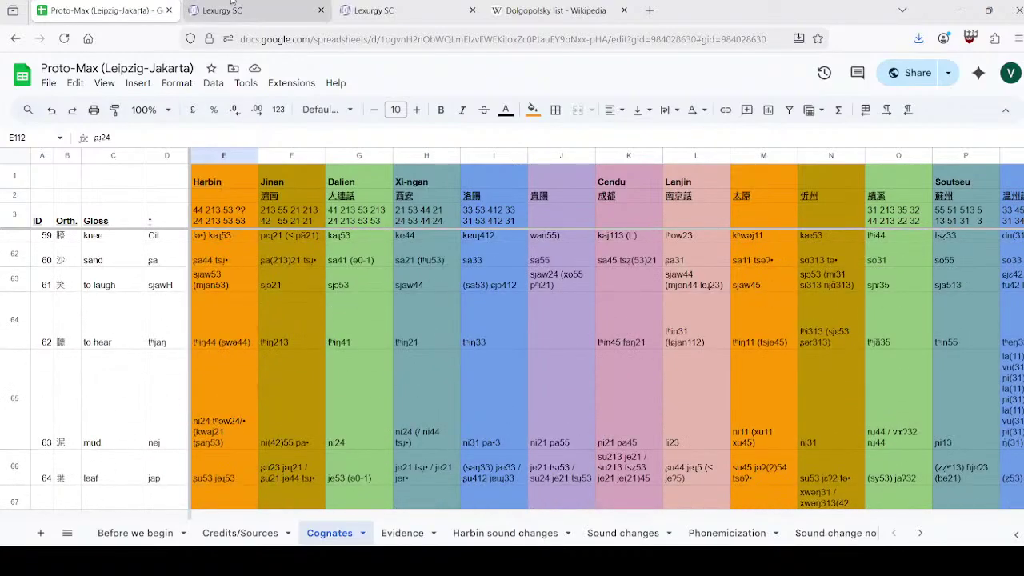
click(232, 3)
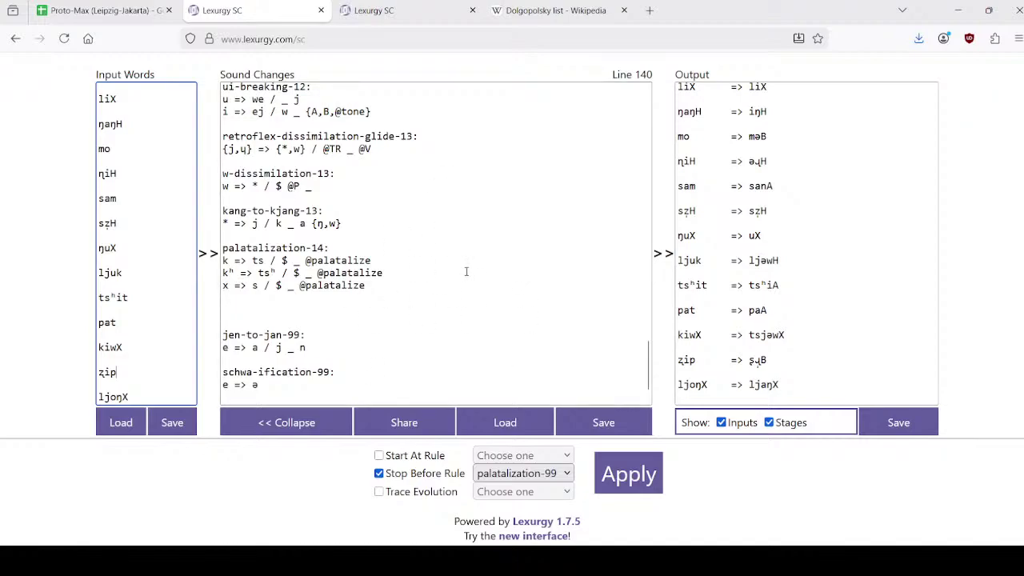
scroll(466, 272, up, 20)
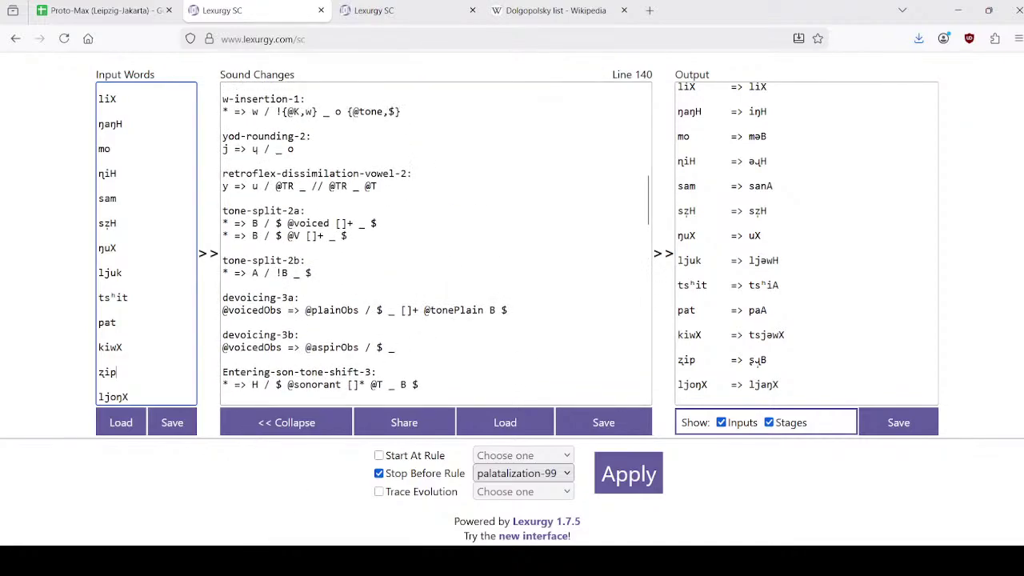
Step: Detach the main Lexurgy page into its own browser window and dock the original window to half the screen
key(alt+Tab)
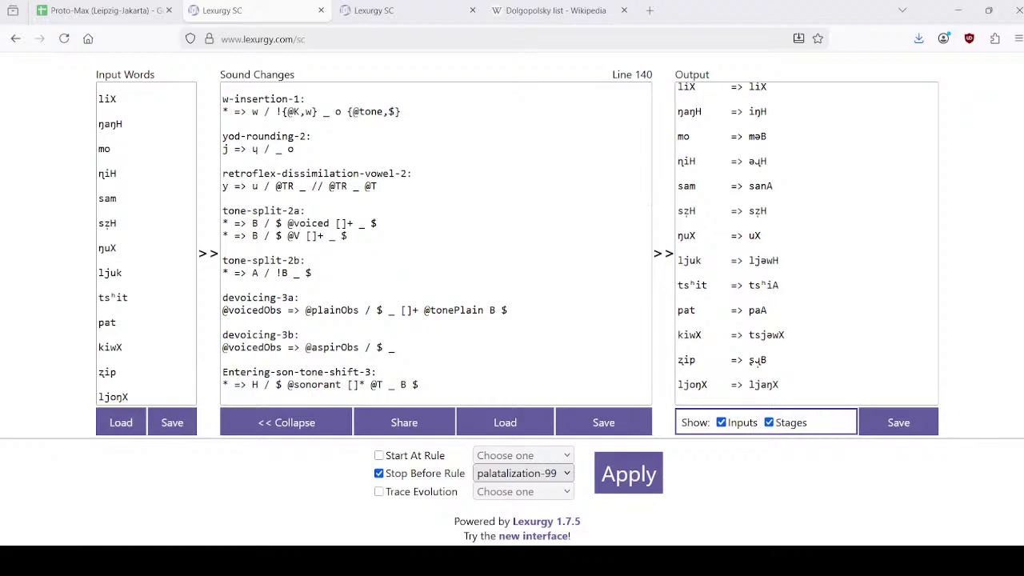
key(alt+Tab)
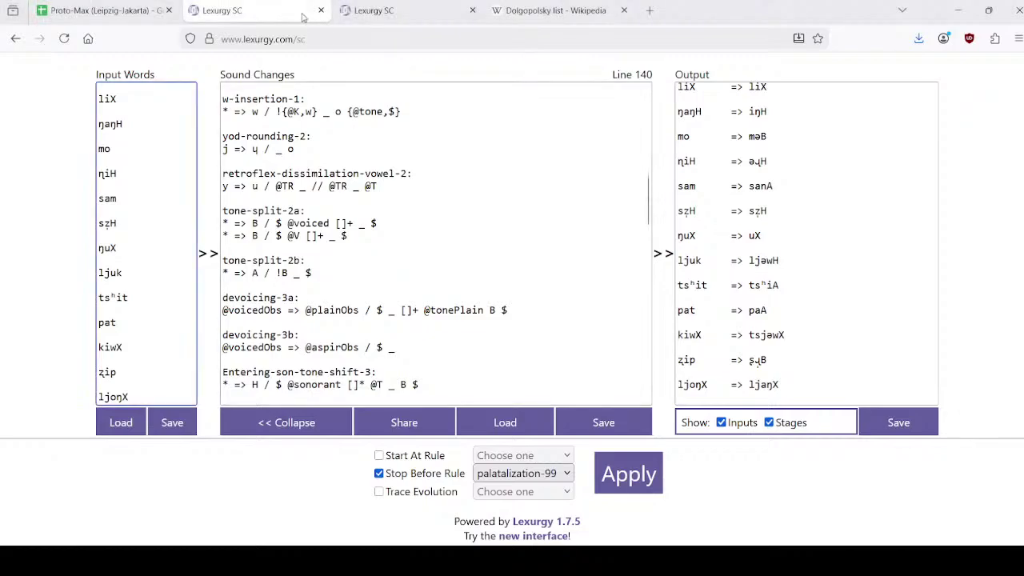
middle_click(275, 5)
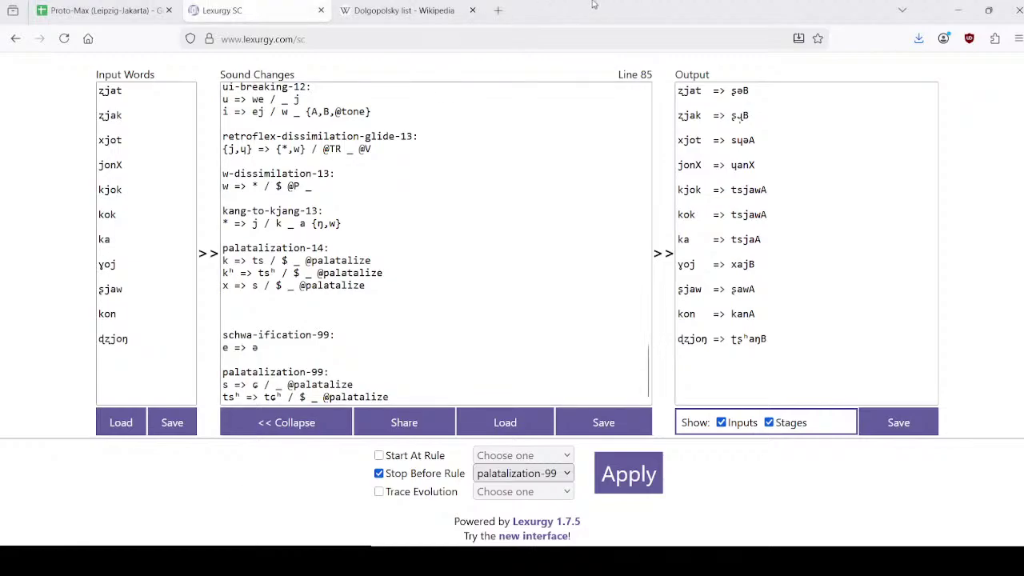
drag(593, 4, 1, 64)
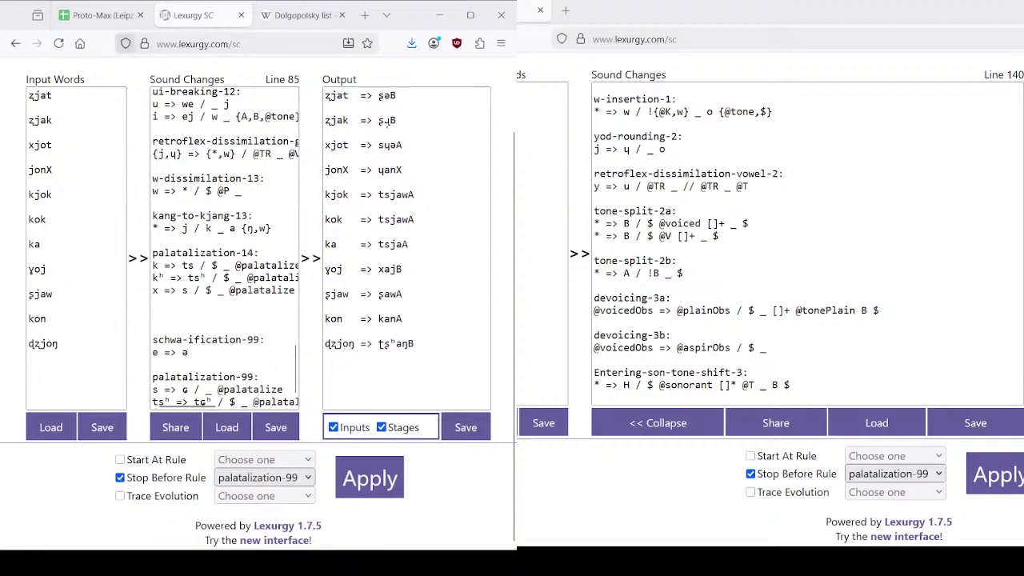
Step: Show the Cognates sheet beside the detached Lexurgy window and widen the spreadsheet's window until the 貴陽 column fits
click(96, 15)
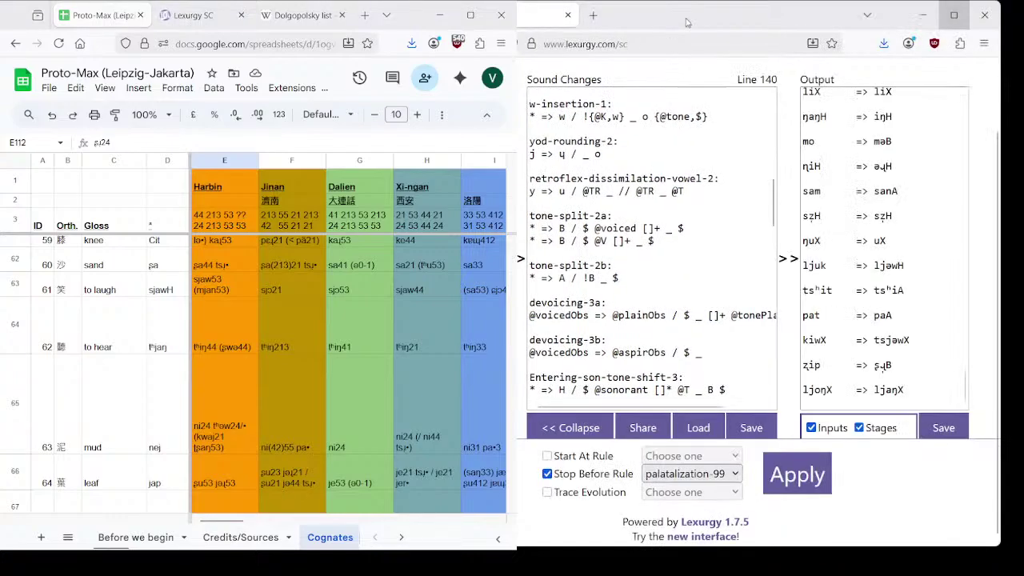
click(952, 10)
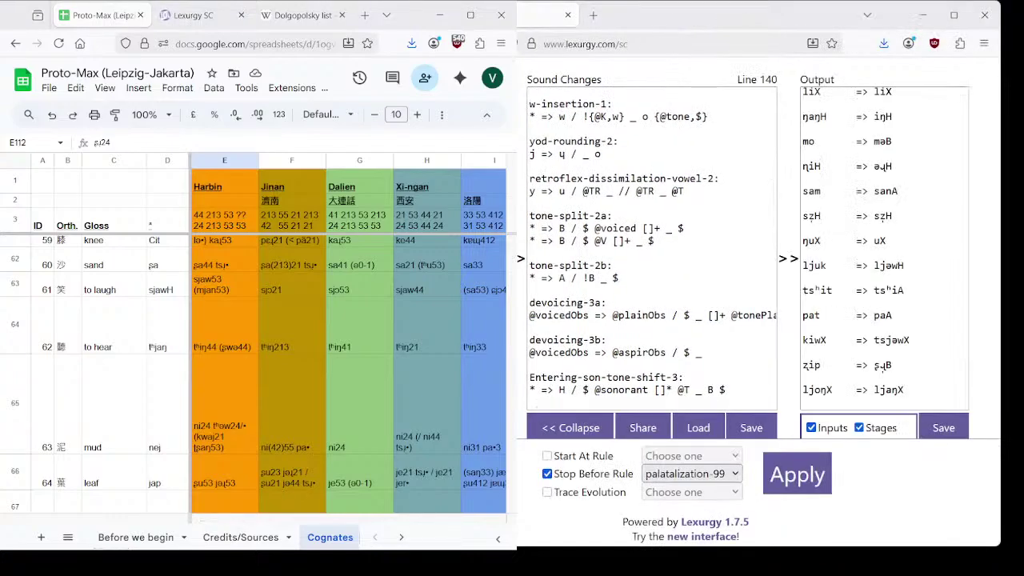
double_click(699, 21)
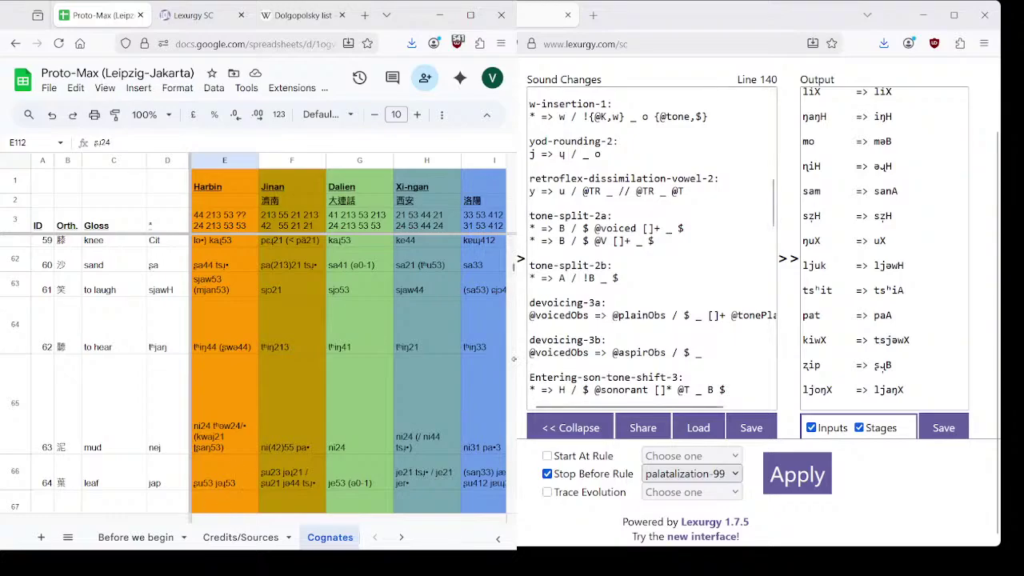
drag(515, 364, 596, 350)
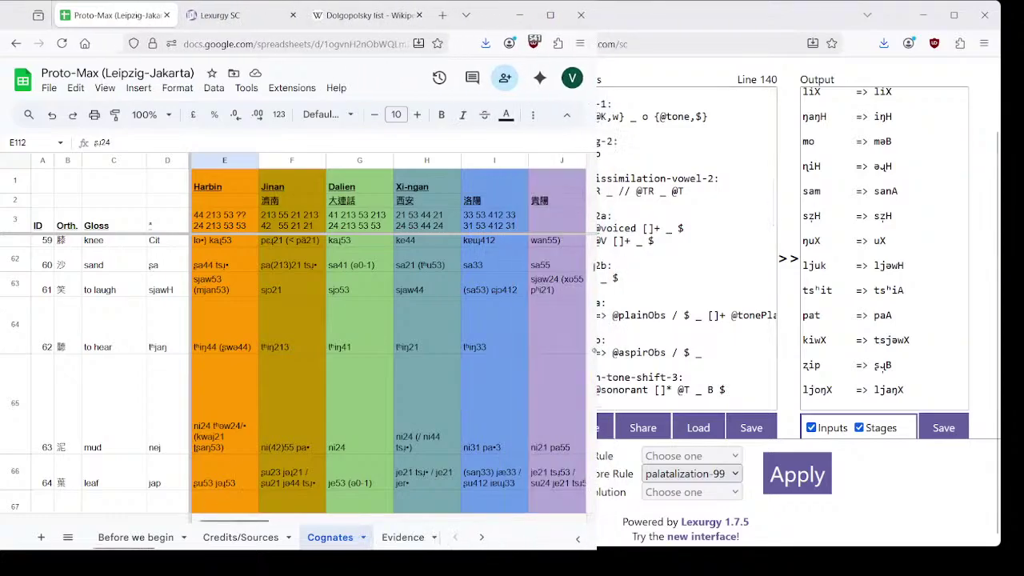
Step: Open the Harbin sound changes sheet and narrow column D beside the Harbin rules
scroll(342, 542, down, 2)
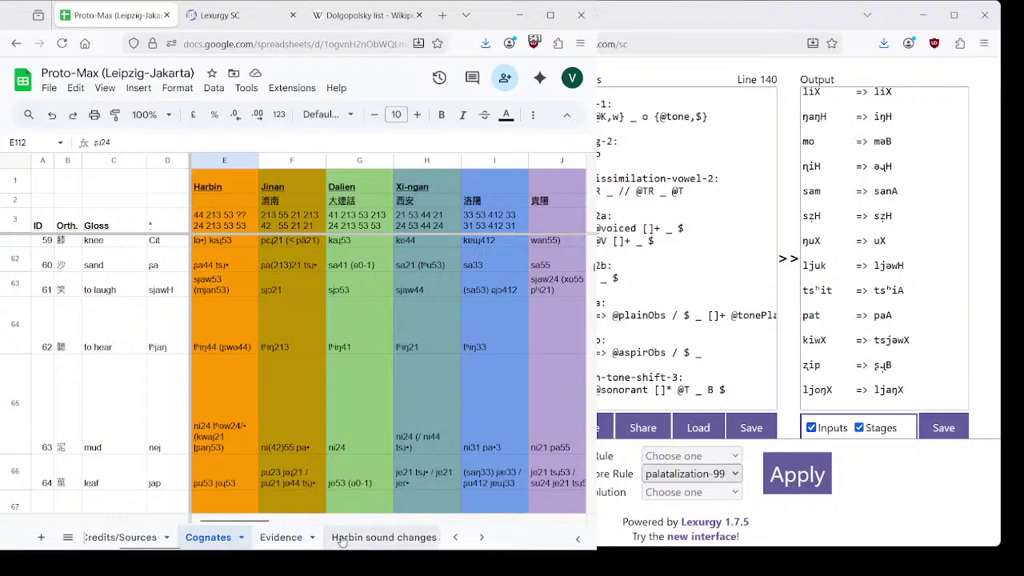
click(342, 542)
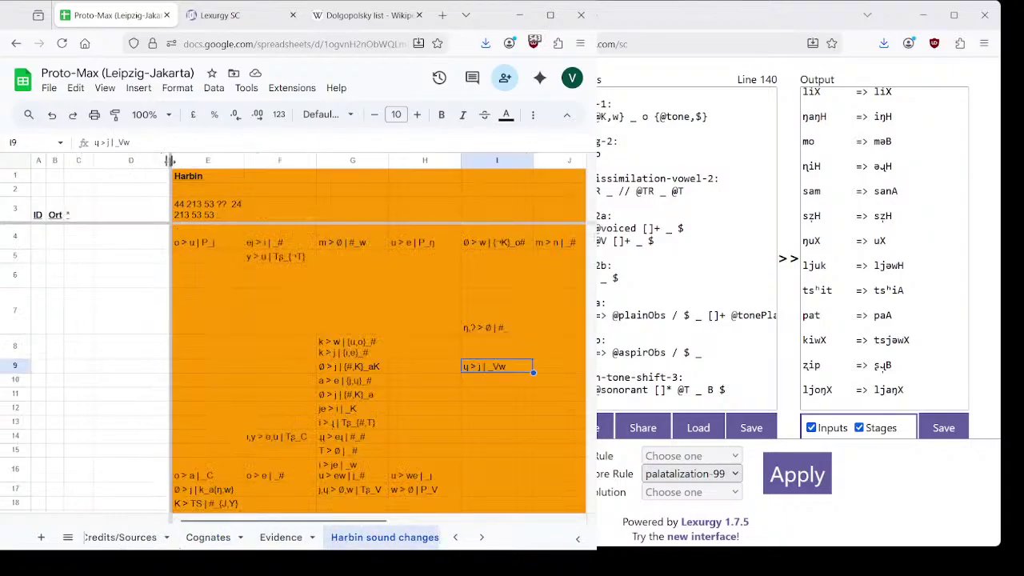
drag(168, 160, 140, 160)
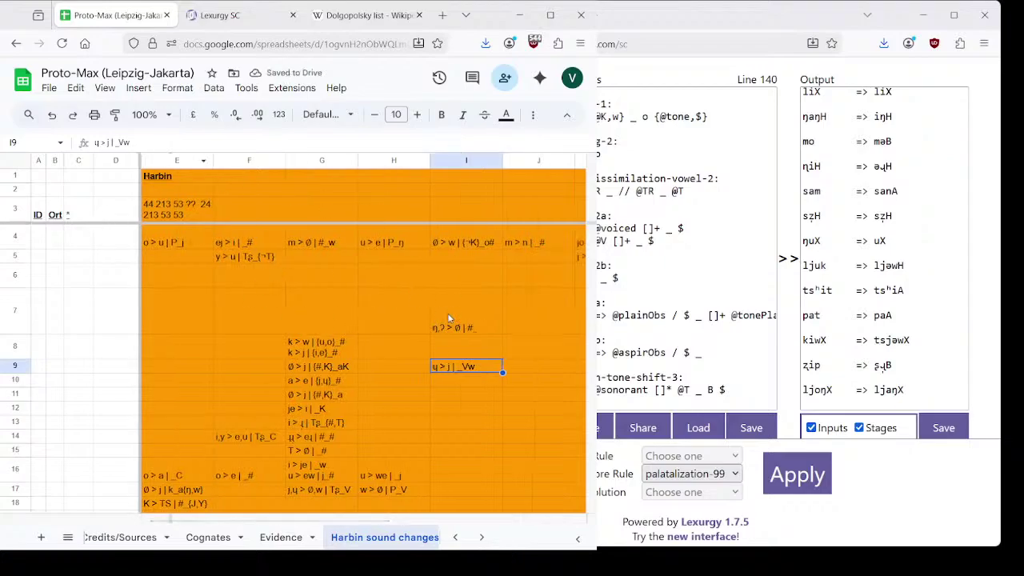
Step: Move the Lexurgy window aside so the complete sound change rules can be read next to the spreadsheet
scroll(644, 272, up, 1)
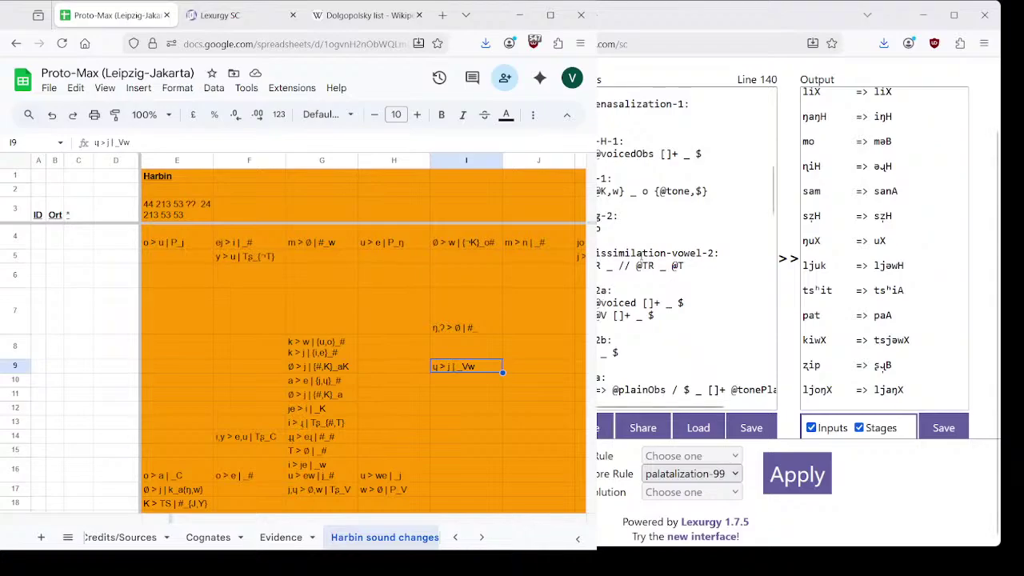
scroll(682, 231, down, 2)
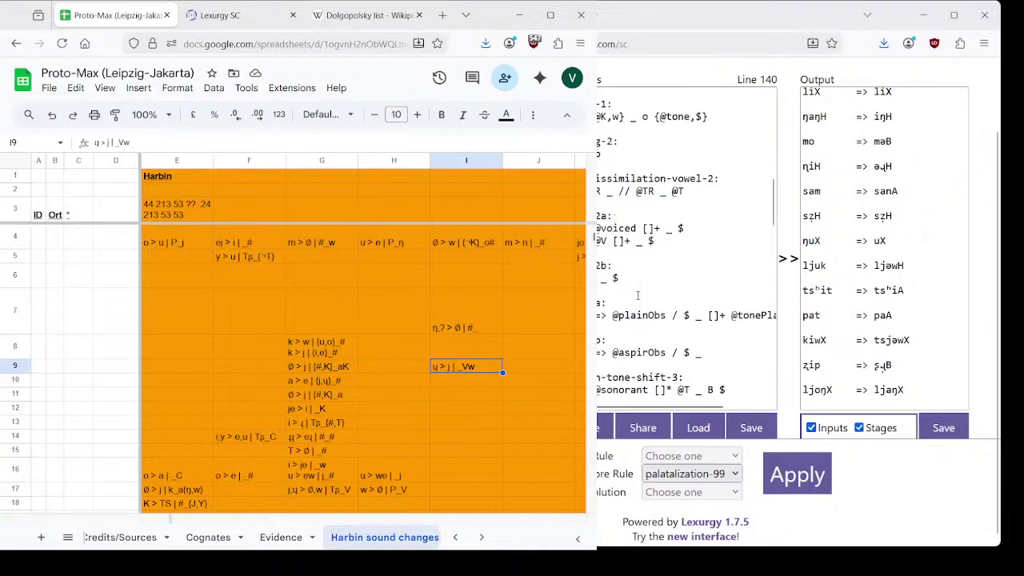
click(629, 154)
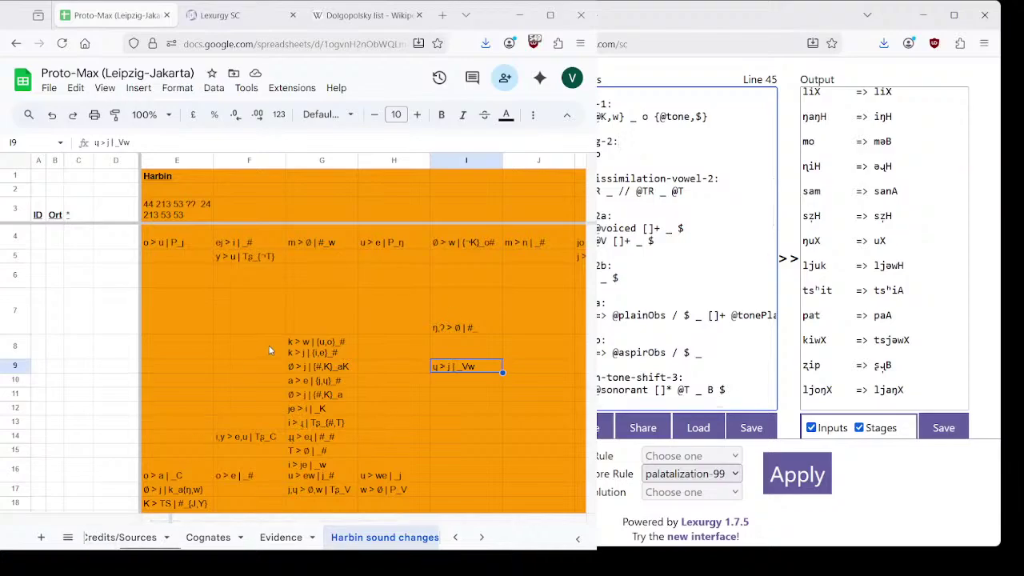
click(187, 352)
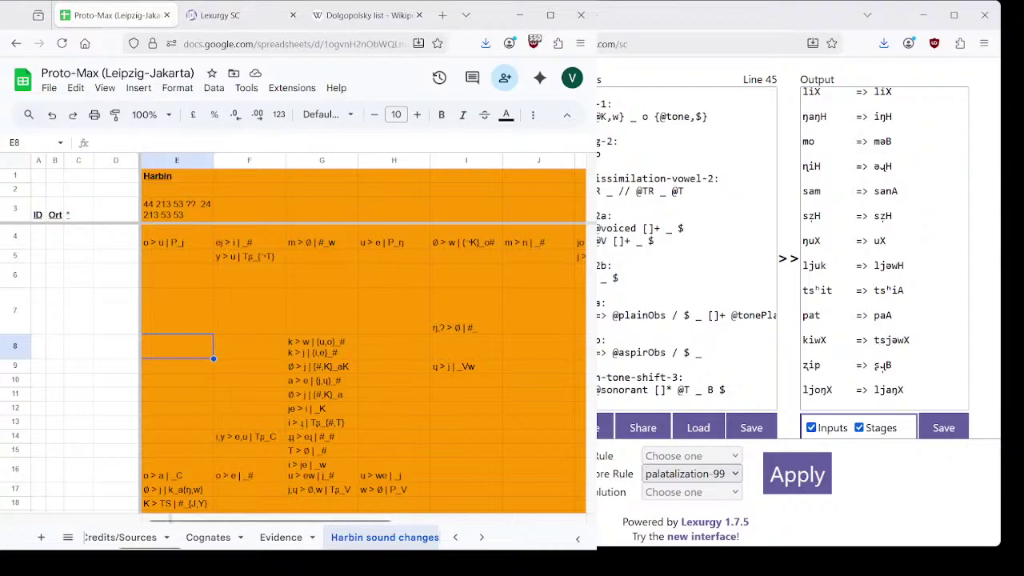
drag(744, 15, 818, 15)
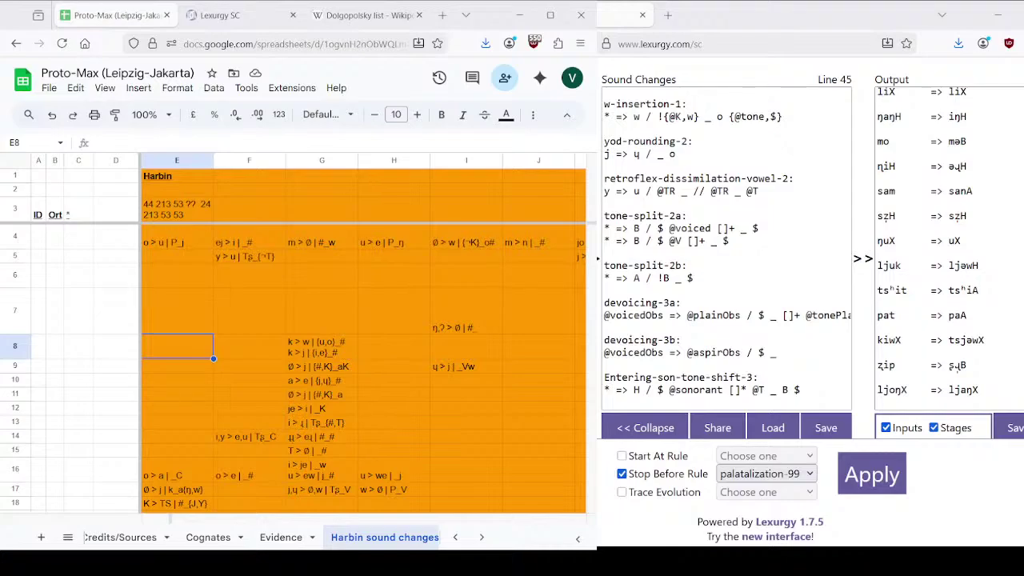
key(alt+Tab)
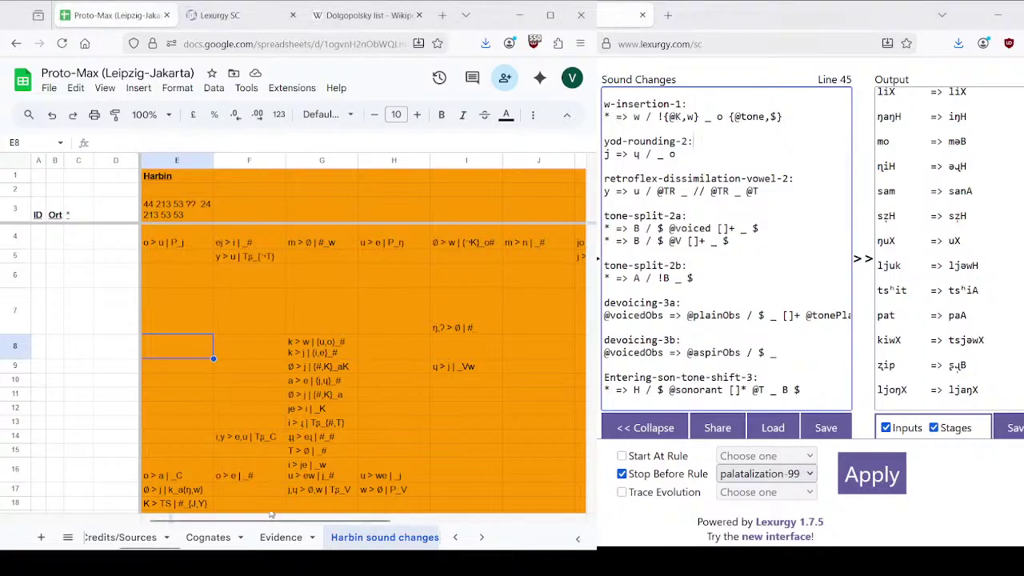
click(115, 439)
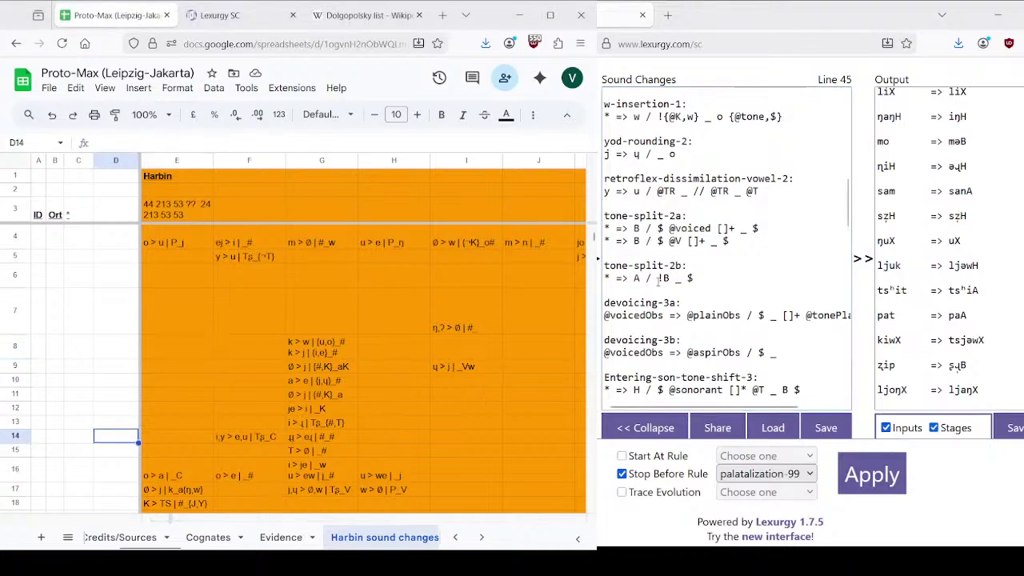
Step: Check the Harbin sheet's a > e rule and renumber the ja-smoothing rule in Lexurgy to 7
scroll(692, 216, down, 6)
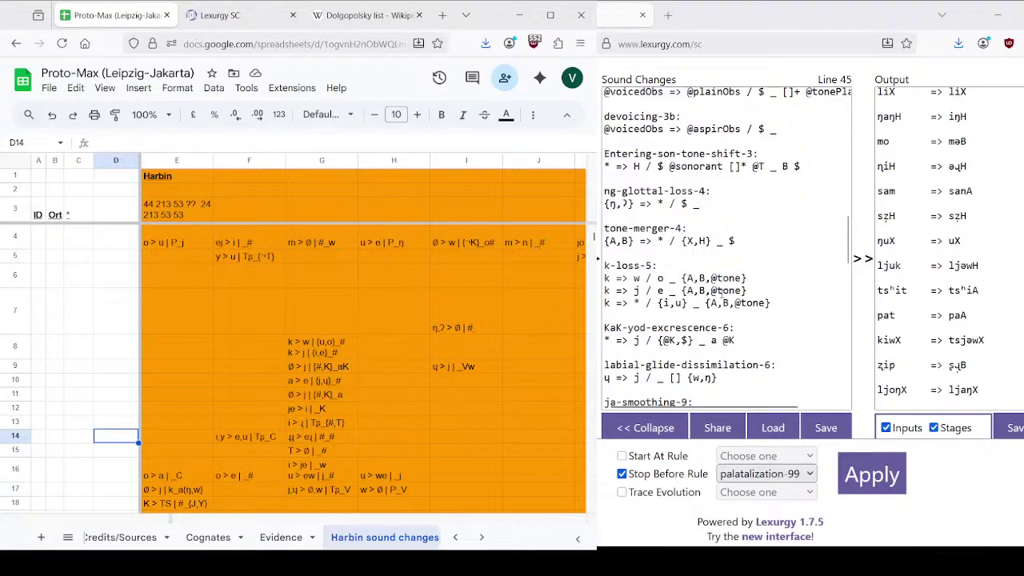
scroll(723, 293, down, 4)
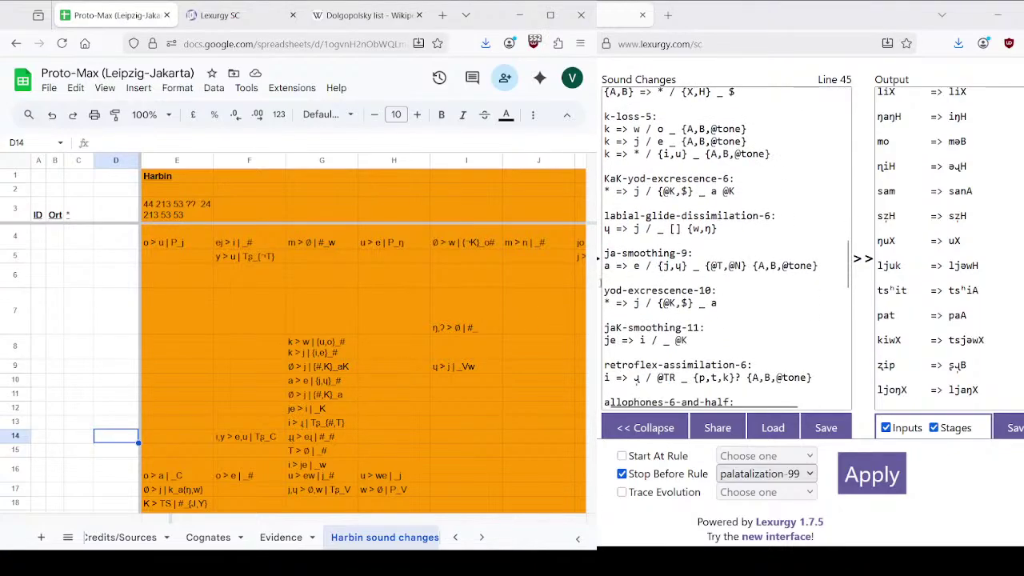
click(310, 380)
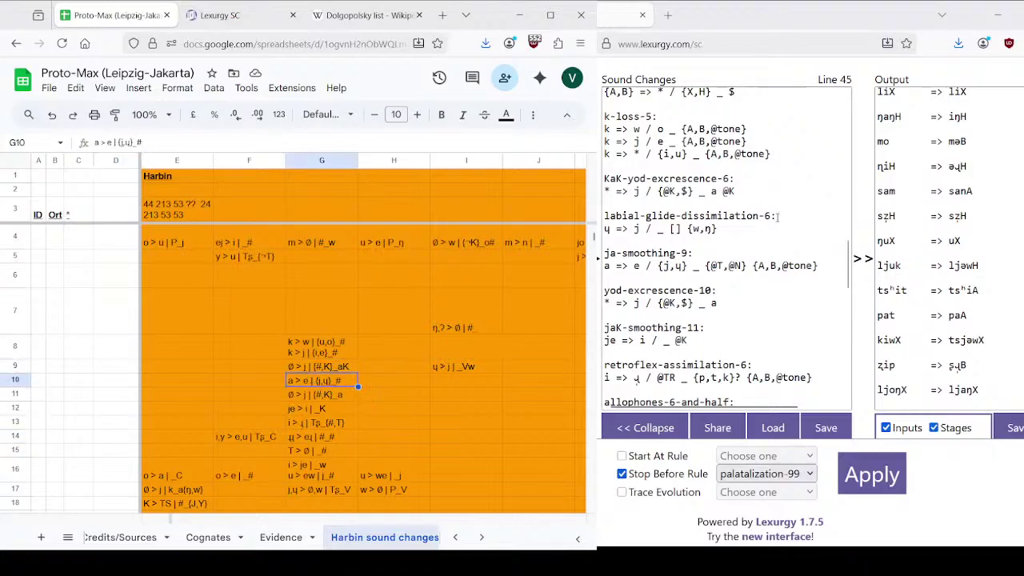
click(690, 252)
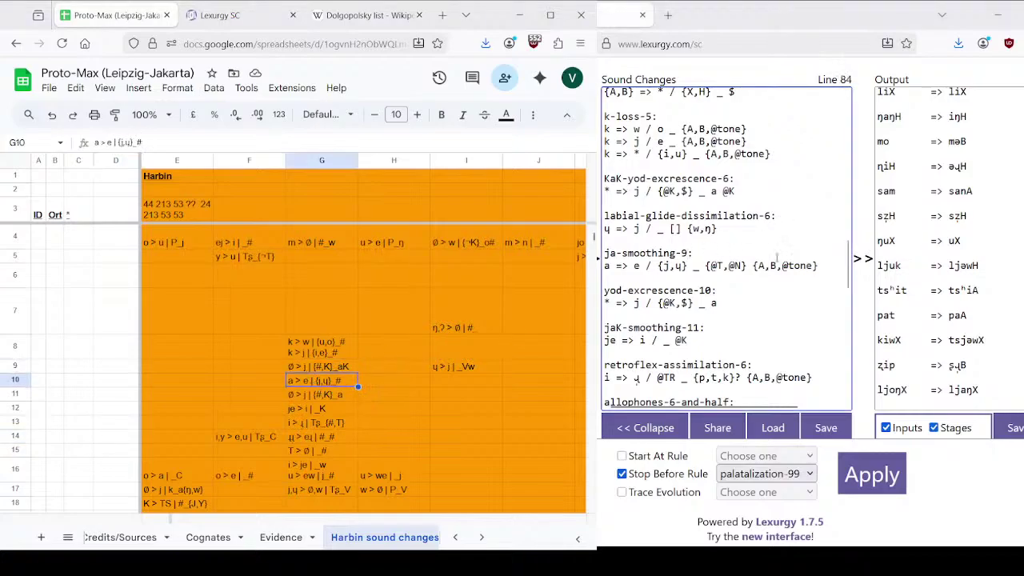
key(BackSpace)
text(7)
Step: Renumber the yod-excrescence rule after ja-smoothing to 8 and the jaK-smoothing rule to 9
key(Down)
key(Down)
key(Down)
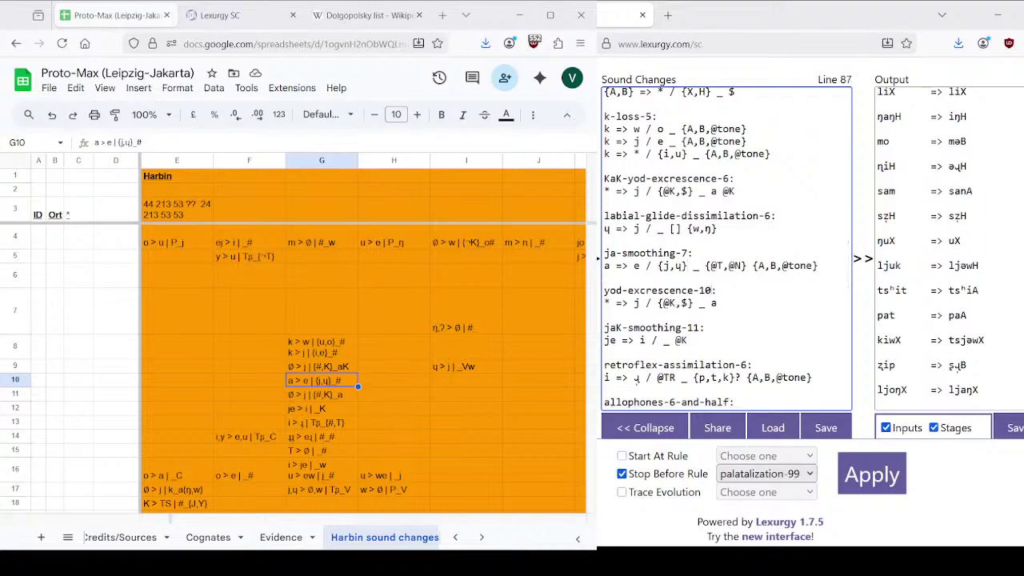
key(BackSpace)
key(BackSpace)
text(8)
key(Down)
key(Down)
key(BackSpace)
key(BackSpace)
text(9)
Step: Renumber the retroflex-assimilation rule to 10 and rename the allophones rule as allophones-10-and-half
key(Down)
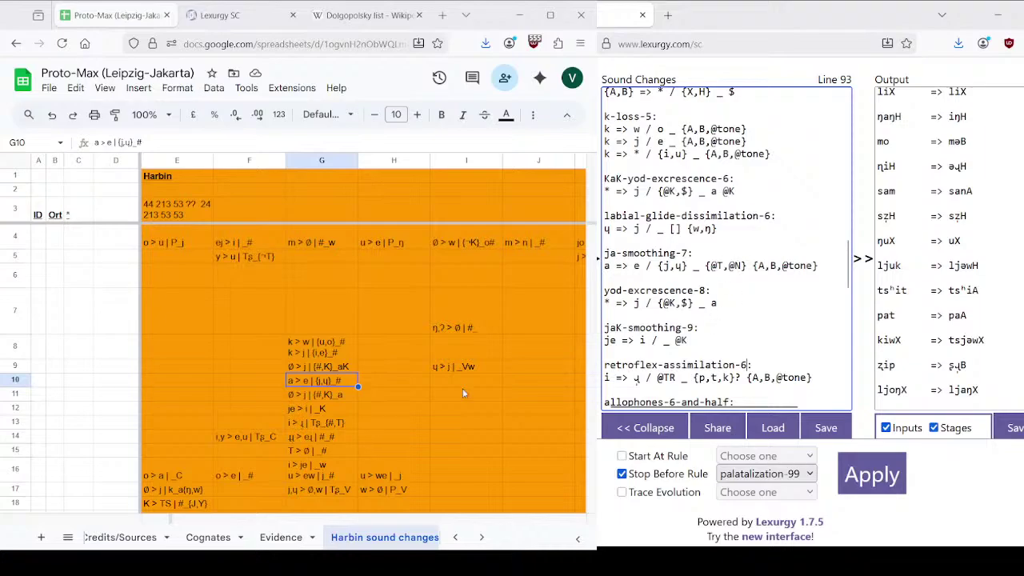
key(BackSpace)
text(10)
click(305, 422)
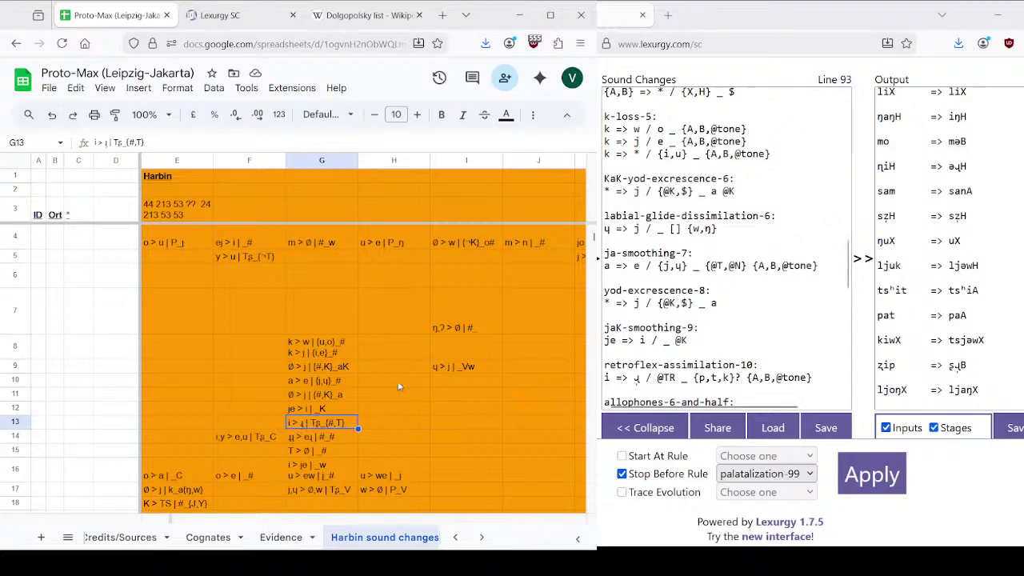
scroll(370, 401, down, 1)
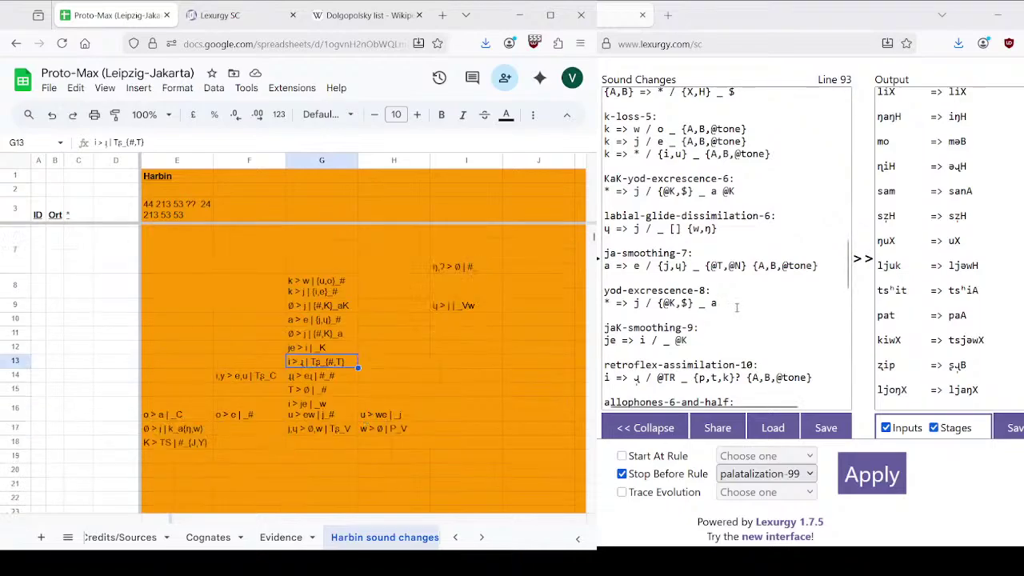
scroll(737, 307, down, 2)
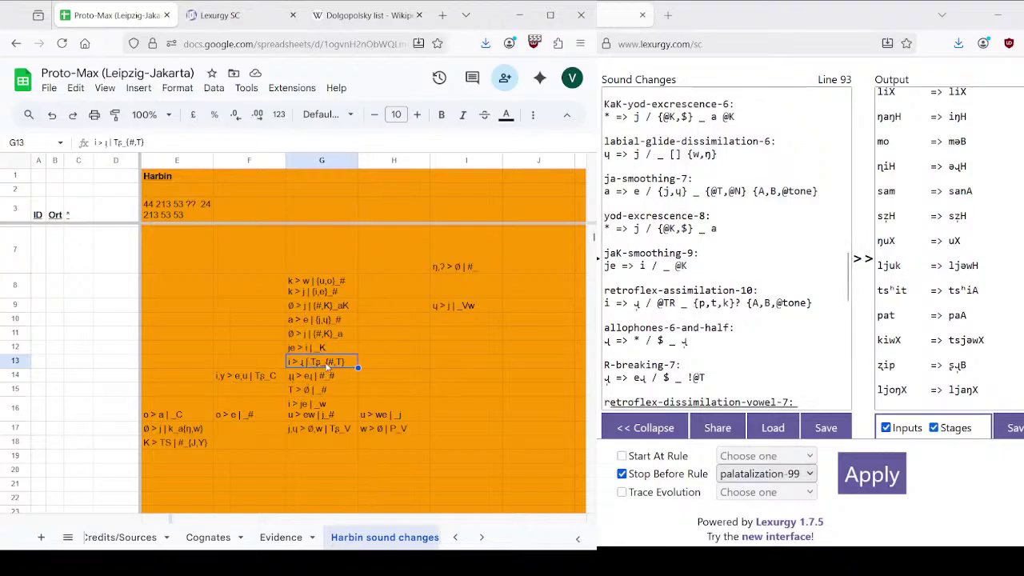
click(677, 327)
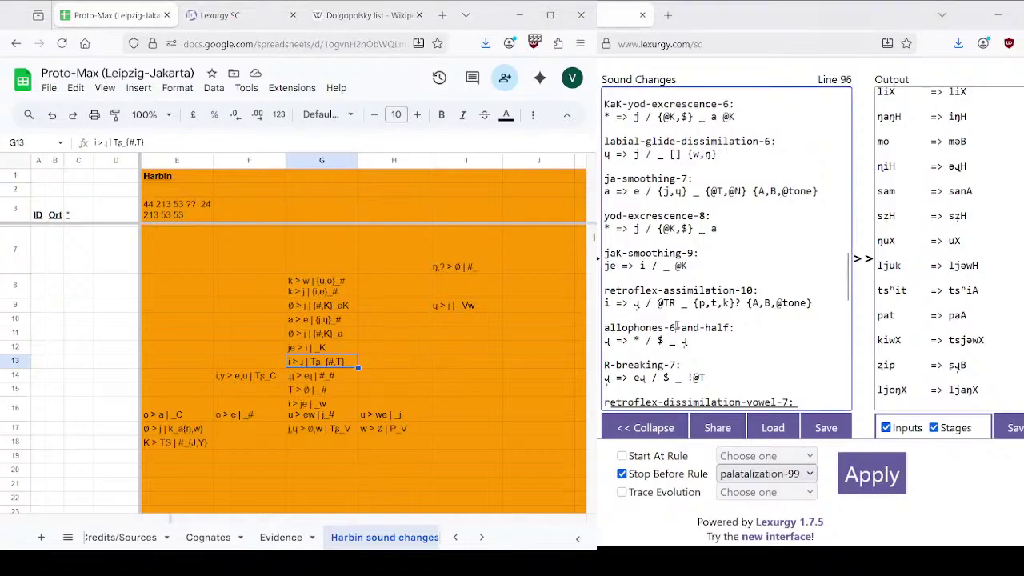
key(BackSpace)
text(10)
Step: Renumber the R-breaking rule and the retroflex-dissimilation-vowel rule below it to 11
click(681, 365)
key(BackSpace)
text(11)
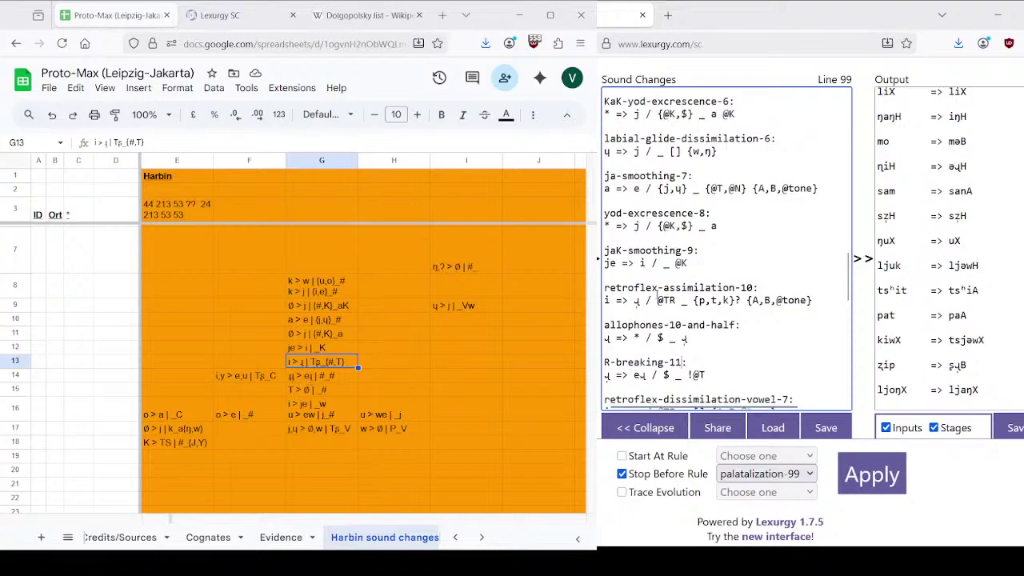
scroll(800, 328, down, 2)
click(785, 328)
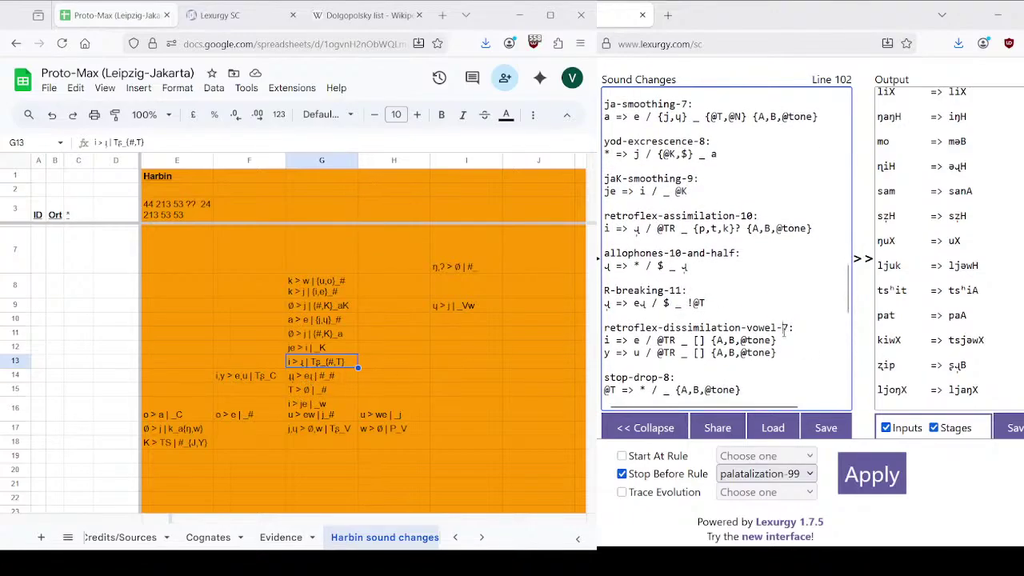
key(BackSpace)
text(11)
Step: Renumber the stop-drop rule to 12 and the o-unrounding-closed rule to 13
scroll(673, 325, down, 2)
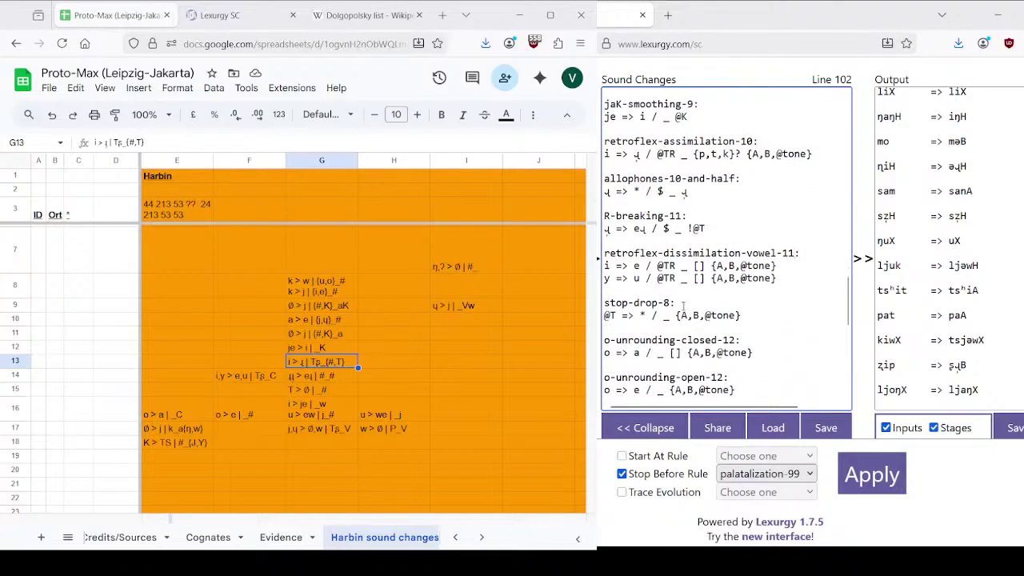
click(674, 303)
key(BackSpace)
text(12)
key(Down)
key(Down)
key(End)
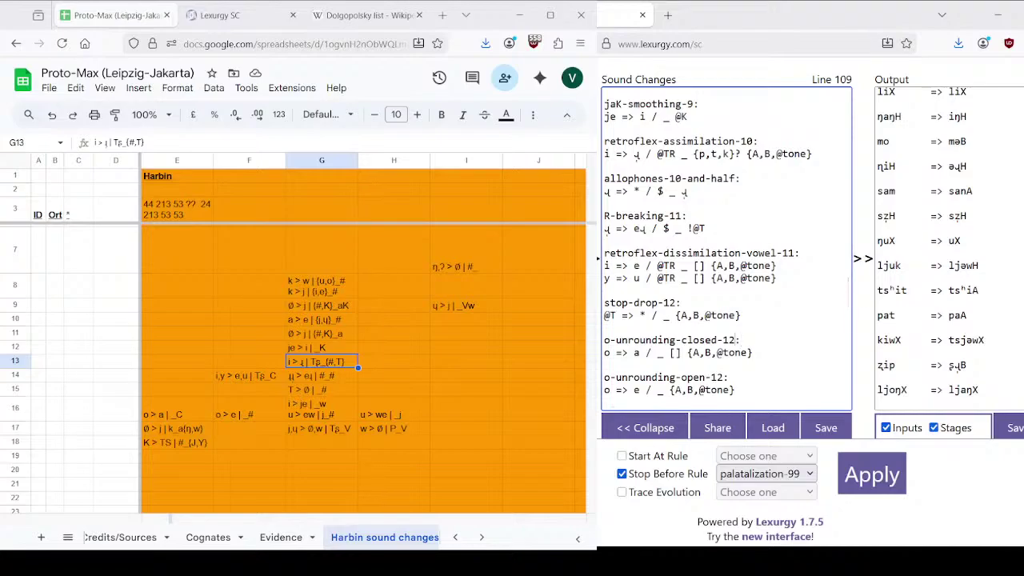
key(BackSpace)
key(BackSpace)
text(3:)
Step: Renumber the o-unrounding-open and iu-breaking rules to 13
key(Down)
key(Down)
key(Down)
key(Left)
key(Down)
key(Down)
key(Down)
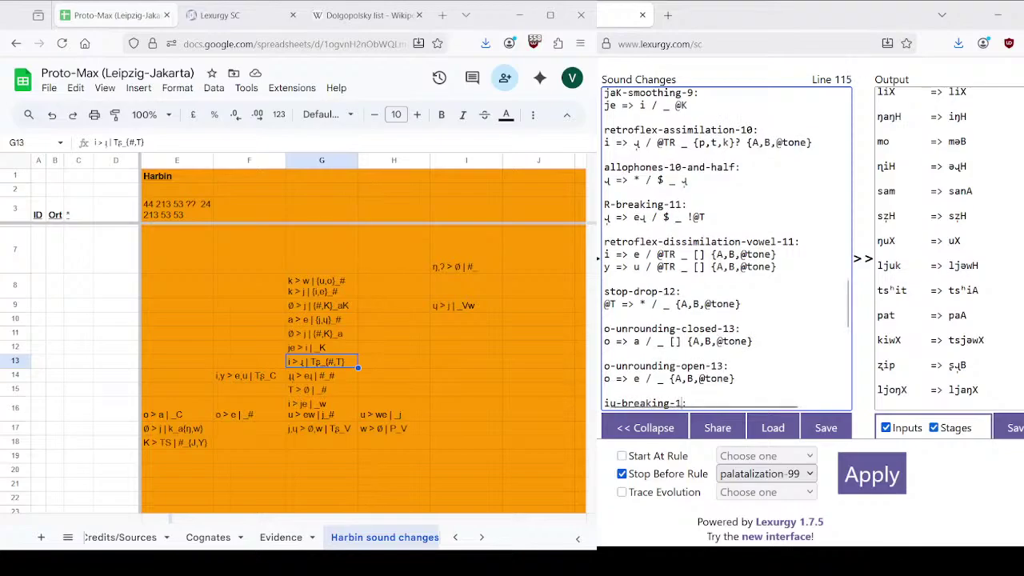
key(BackSpace)
text(3)
Step: Check the vowel-breaking rules in the Harbin sheet and renumber the ui-breaking rule to 13
scroll(680, 302, down, 2)
scroll(344, 339, down, 1)
scroll(343, 339, down, 1)
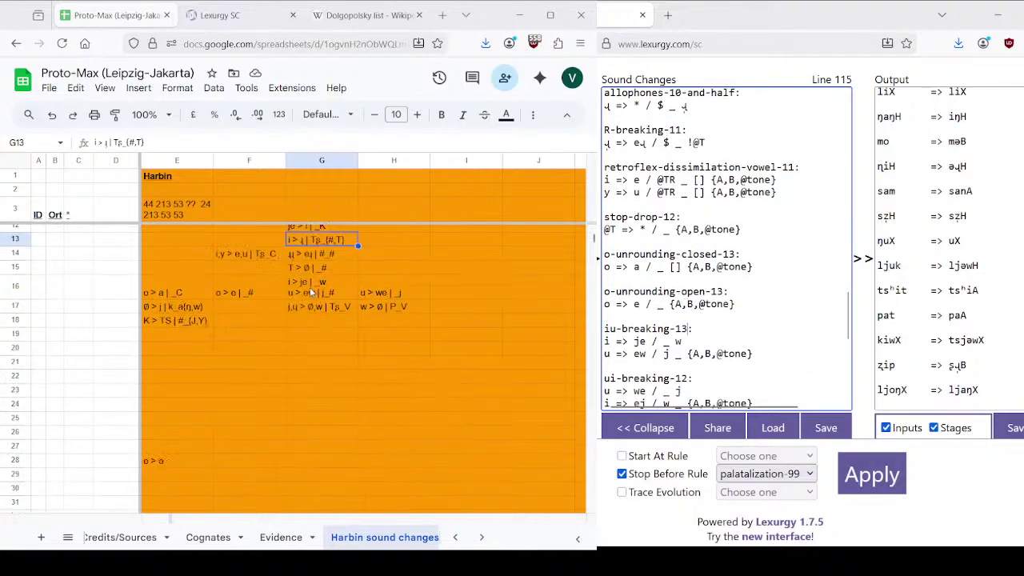
click(306, 289)
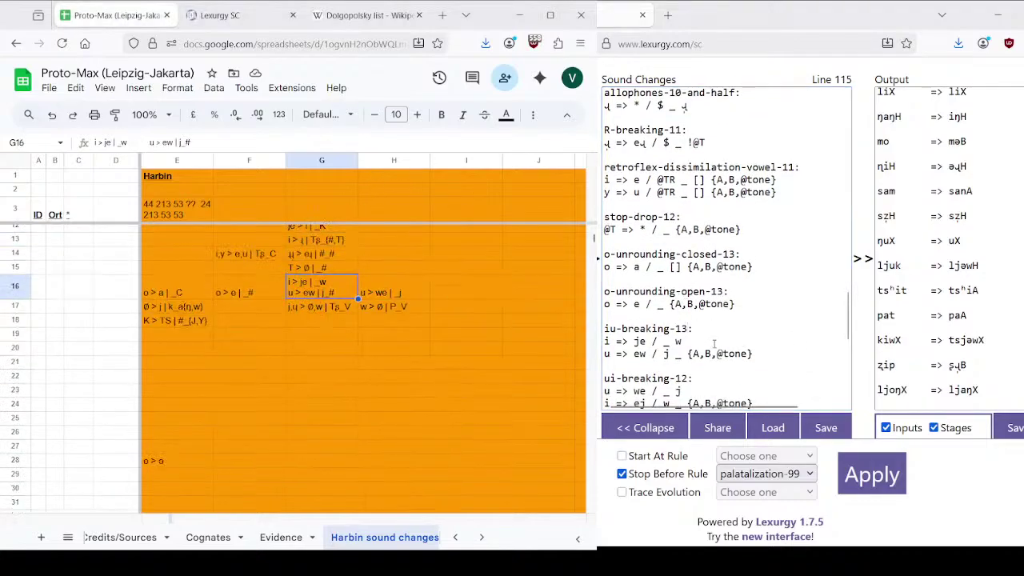
scroll(740, 330, down, 1)
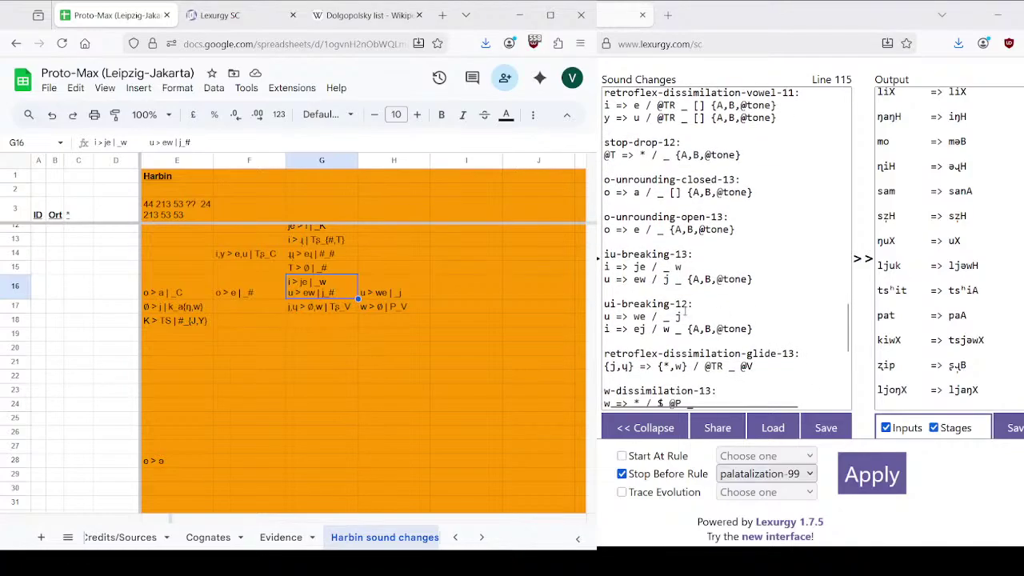
click(689, 304)
key(BackSpace)
text(3)
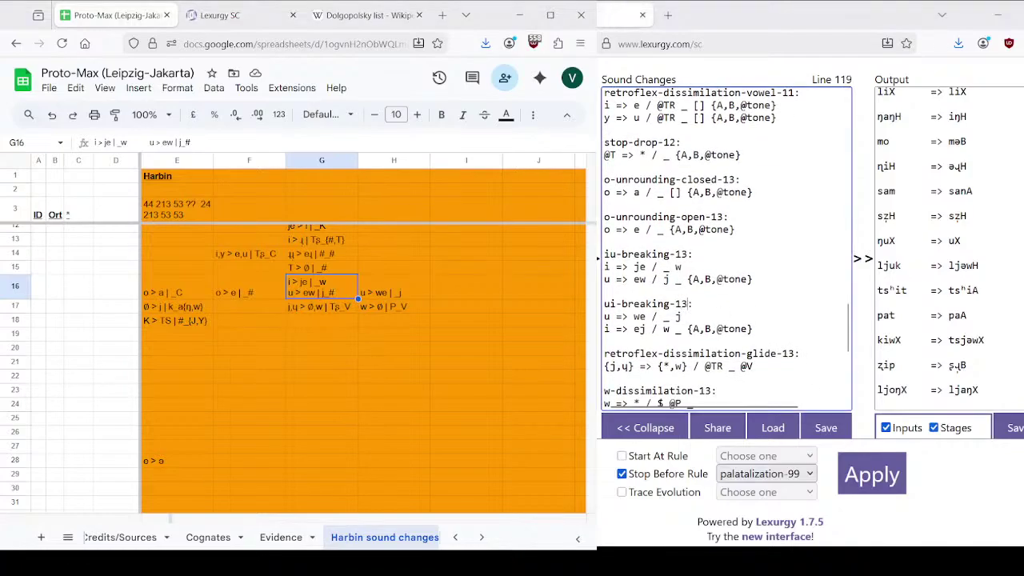
Step: Renumber the retroflex-dissimilation-glide and w-dissimilation rules to 14
key(Down)
key(Down)
key(Down)
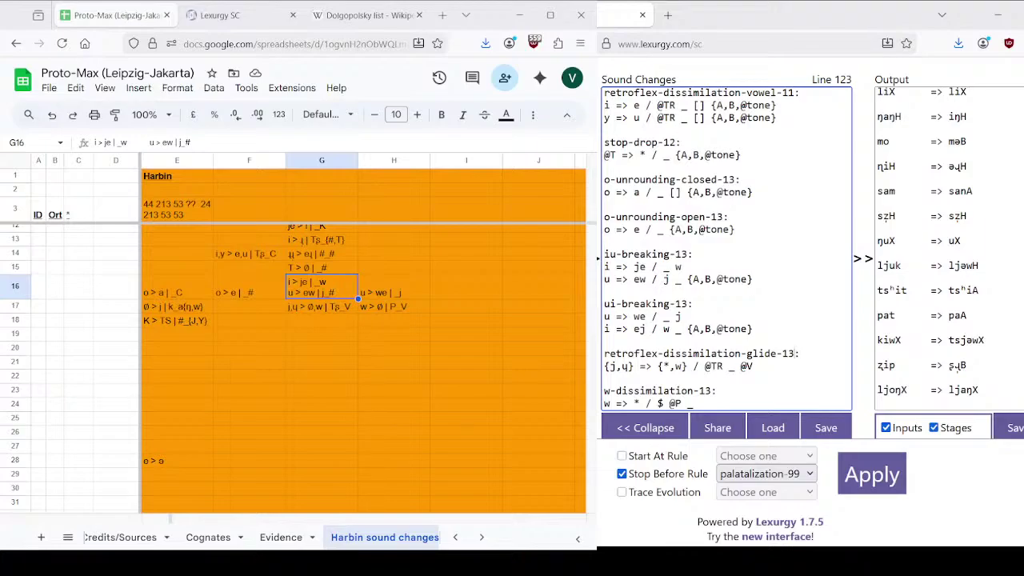
key(BackSpace)
text(4)
key(Down)
key(Down)
key(BackSpace)
text(4)
Step: Renumber the kang-to-kjang rule to 14
scroll(725, 209, down, 4)
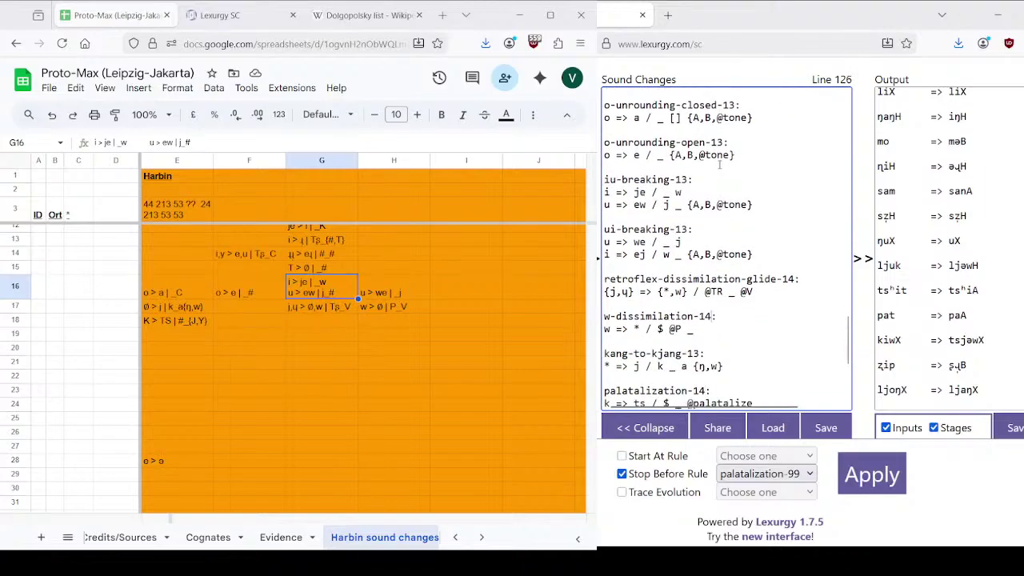
key(Down)
key(Down)
key(Down)
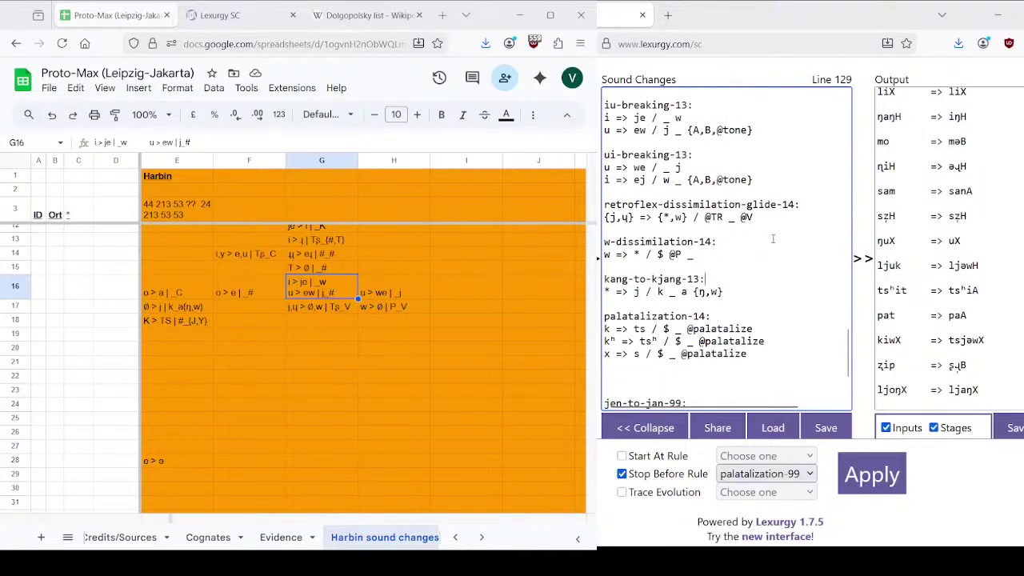
key(BackSpace)
text(4)
Step: Renumber the palatalization rule directly after kang-to-kjang to 15
click(842, 311)
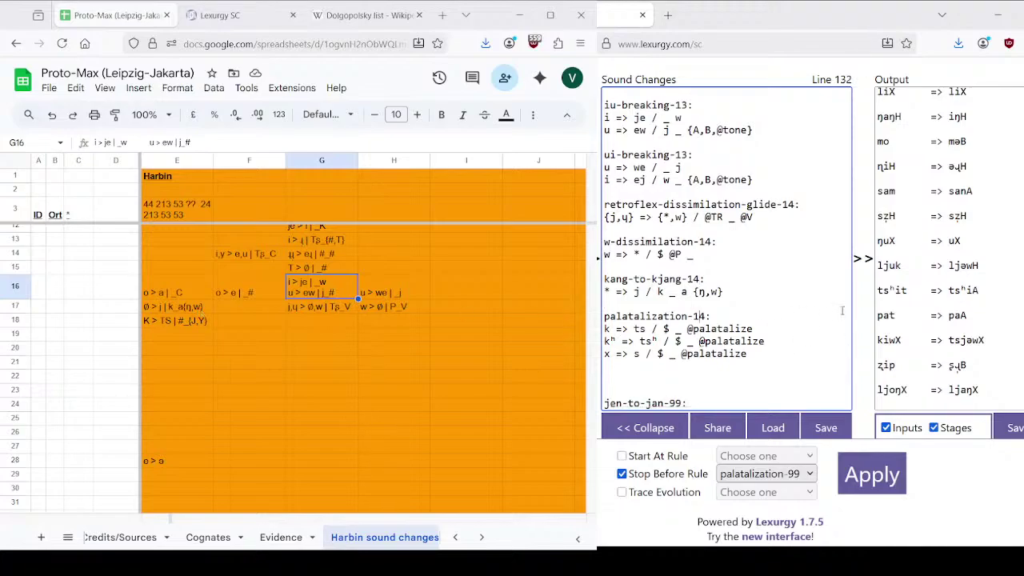
key(BackSpace)
text(5)
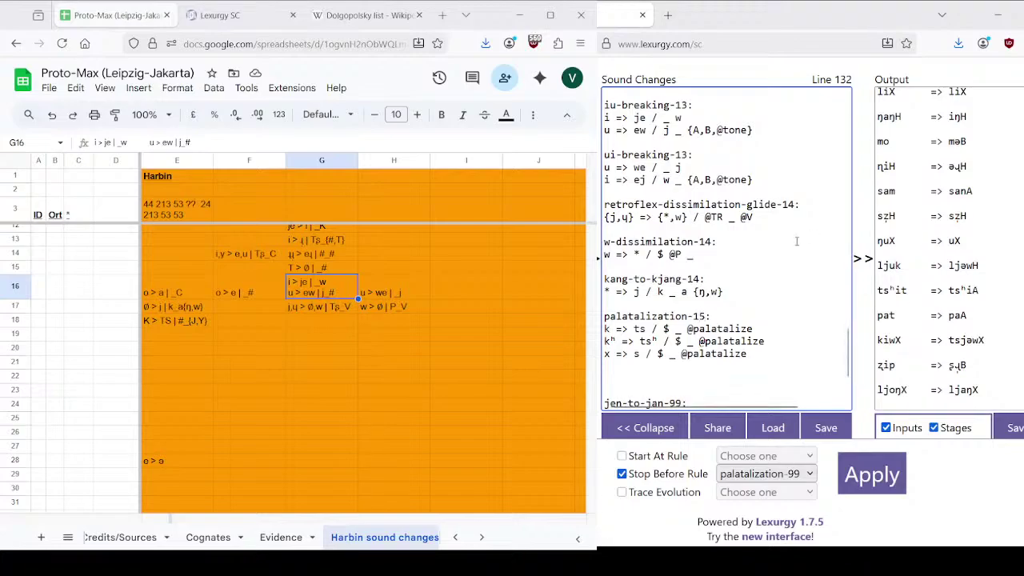
scroll(713, 303, down, 2)
scroll(691, 343, down, 1)
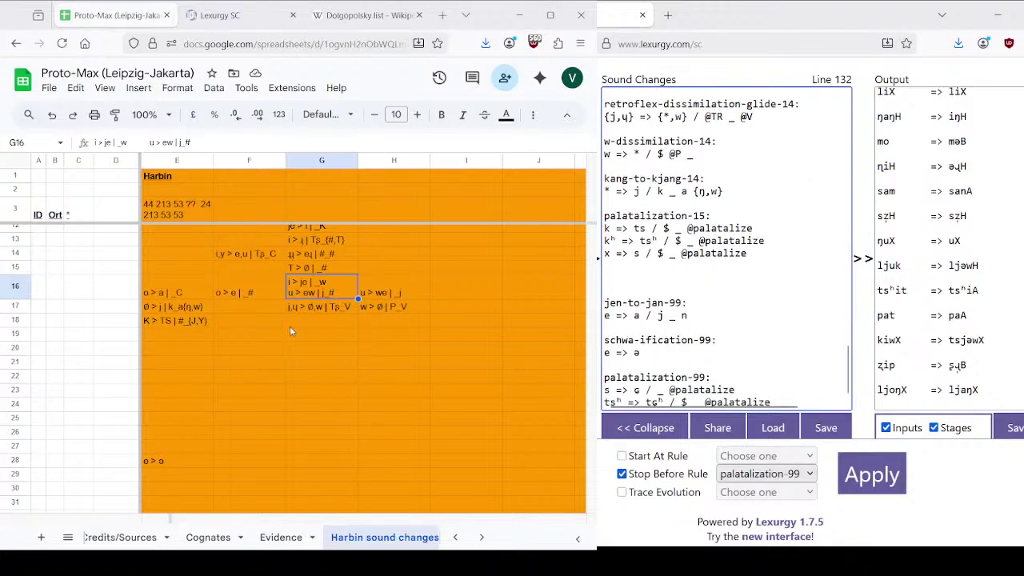
Step: Move the e > ə rule in the Harbin column up to cell E21
click(16, 461)
drag(16, 461, 134, 370)
Step: Enter the rule e,ə > a | j_n in cell F21, reusing the ə character copied from the neighbouring rule
click(243, 367)
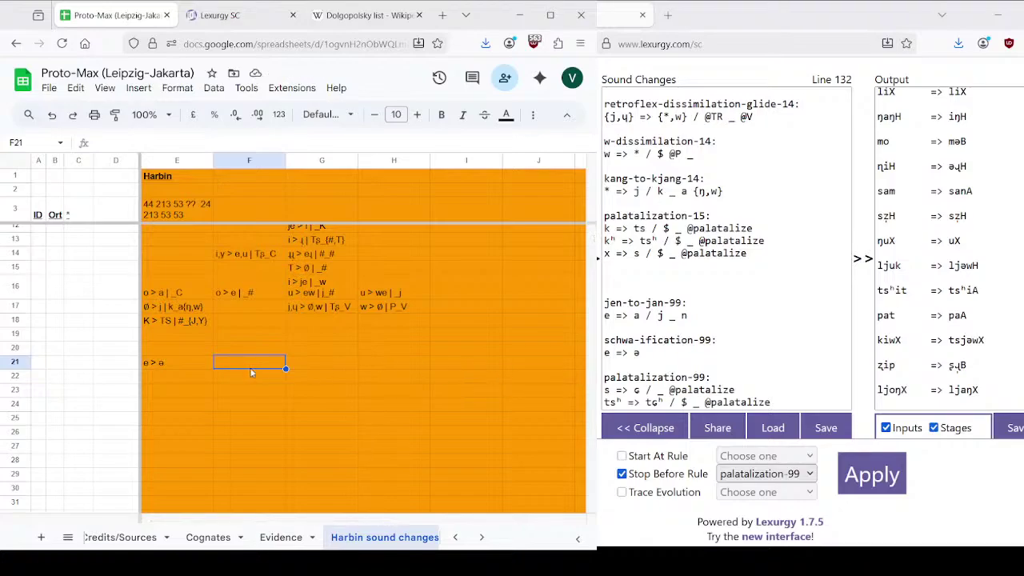
text(e,)
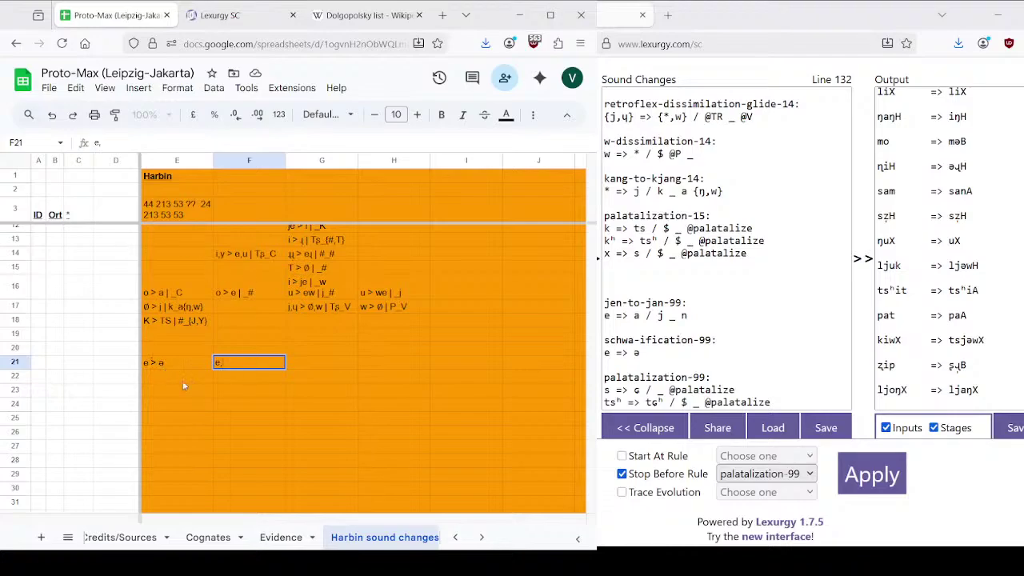
key(Left)
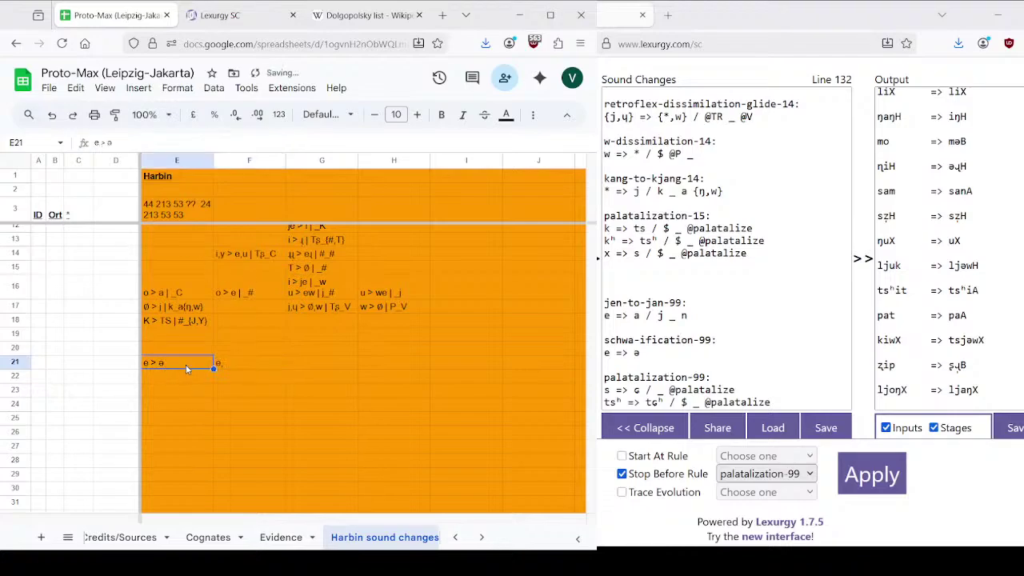
key(Return)
key(shift+Left)
key(ctrl+c)
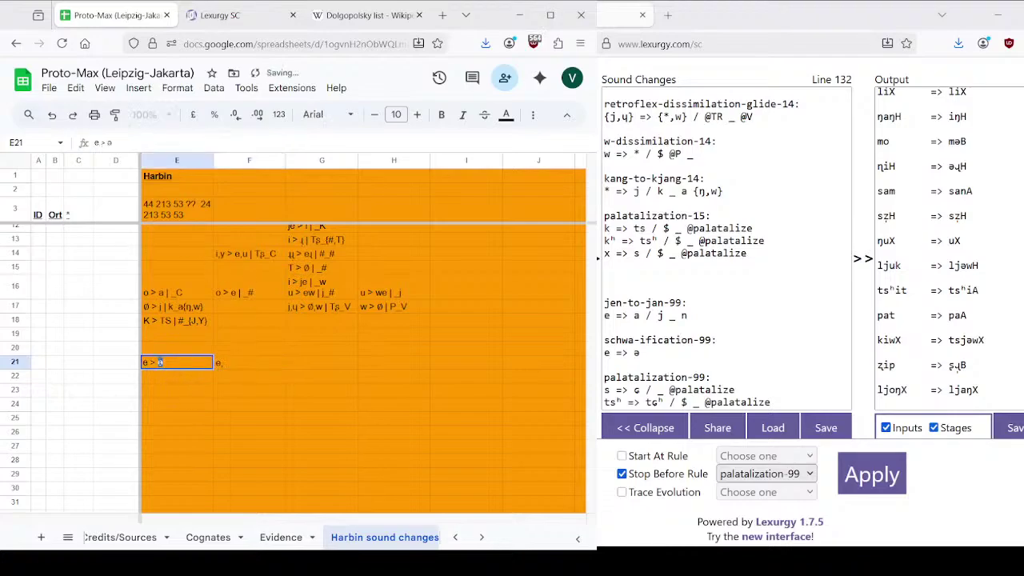
double_click(259, 365)
key(ctrl+v)
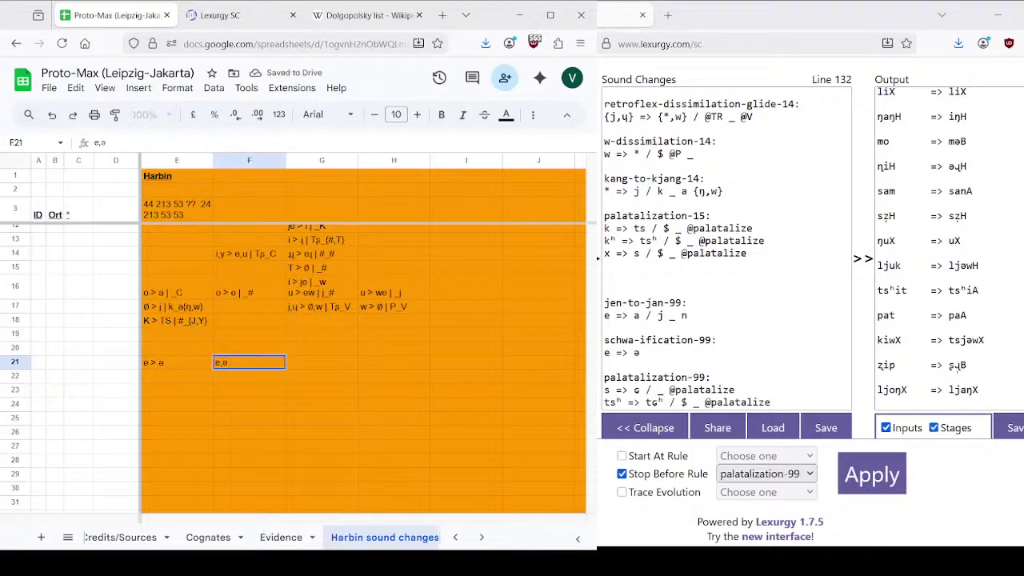
text(>)
key(ctrl+v)
text(| j_n)
key(BackSpace)
text(j)
key(Tab)
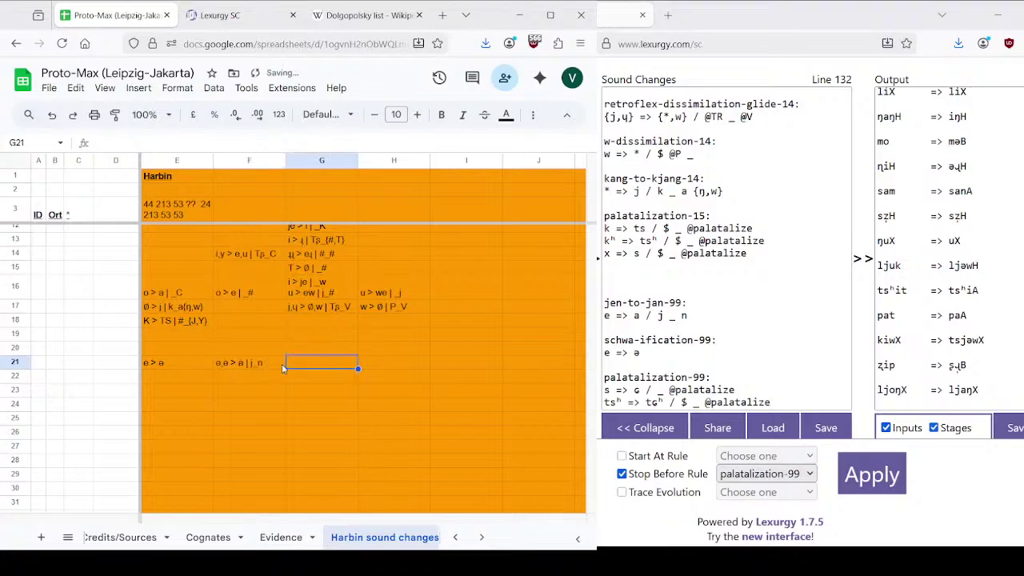
scroll(372, 343, down, 2)
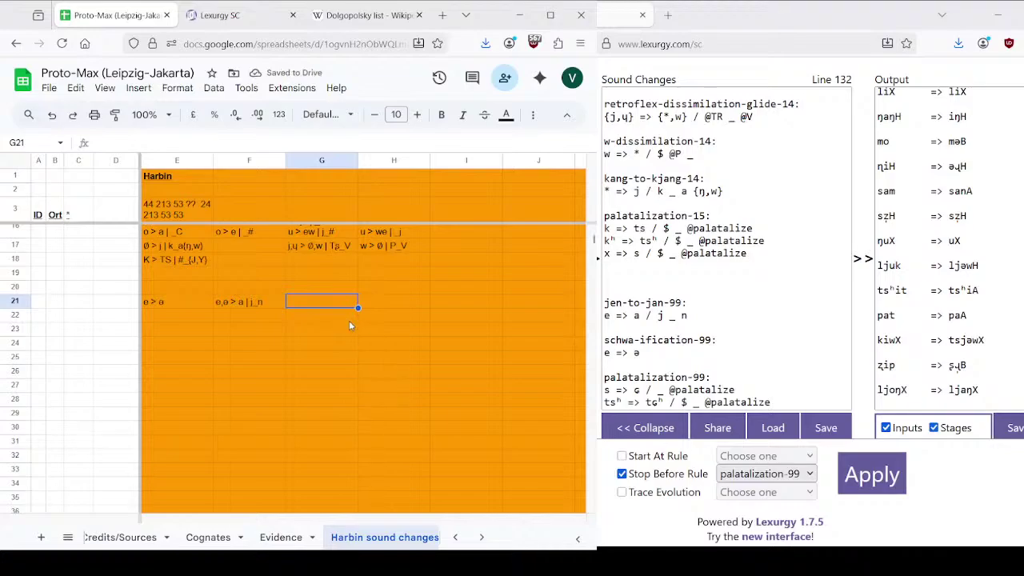
text(S >)
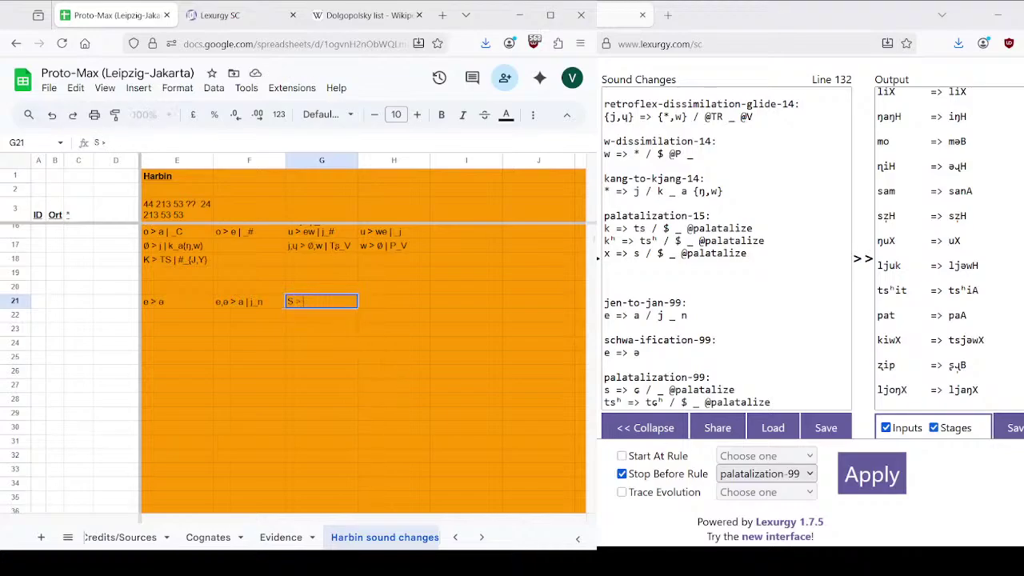
key(BackSpace)
key(BackSpace)
key(BackSpace)
scroll(650, 304, down, 2)
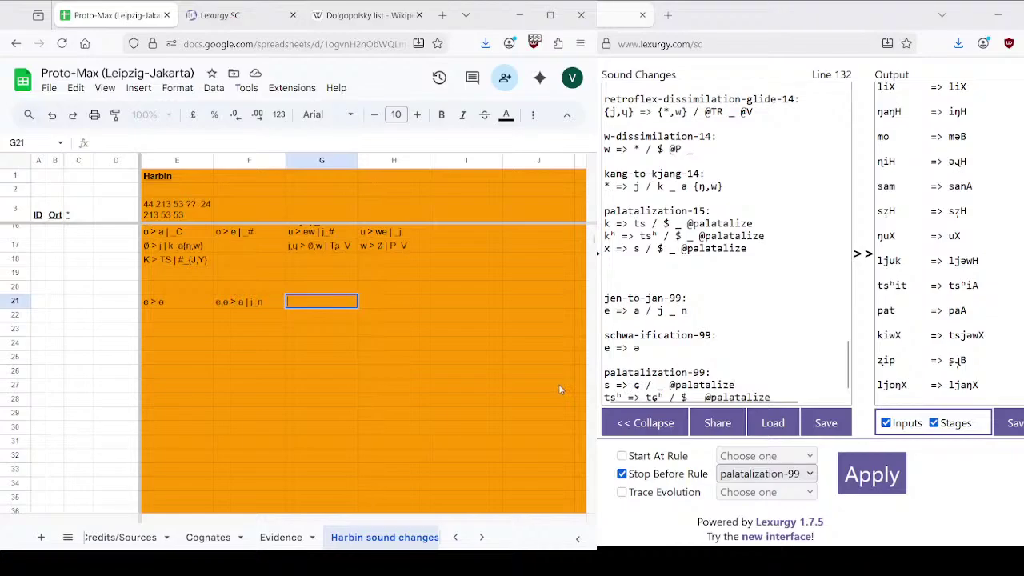
Step: Copy s => ɕ from the palatalization-99 rule into cell G21 and edit it to s > ɕ | _J
drag(605, 386, 639, 385)
click(325, 302)
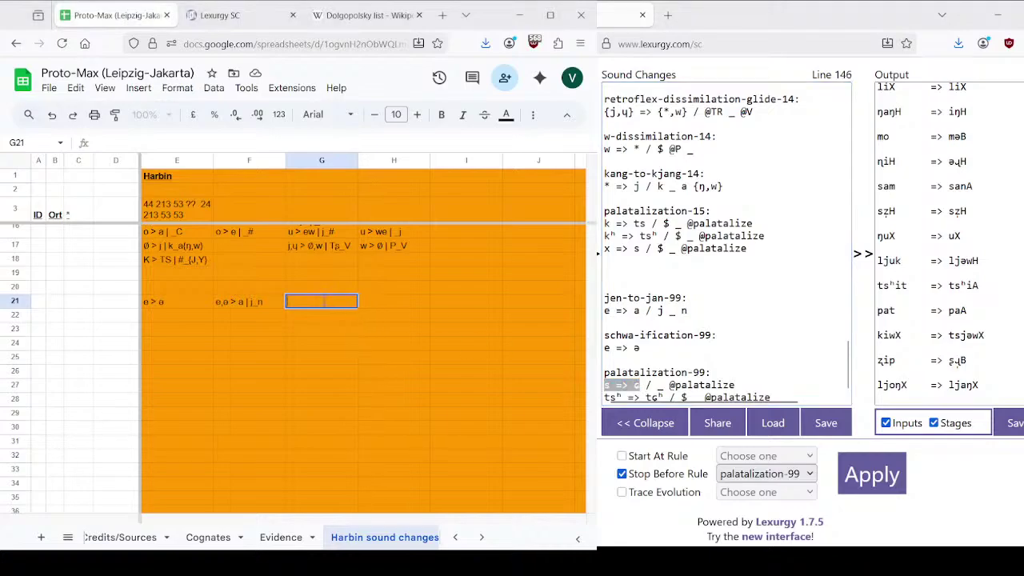
key(ctrl+v)
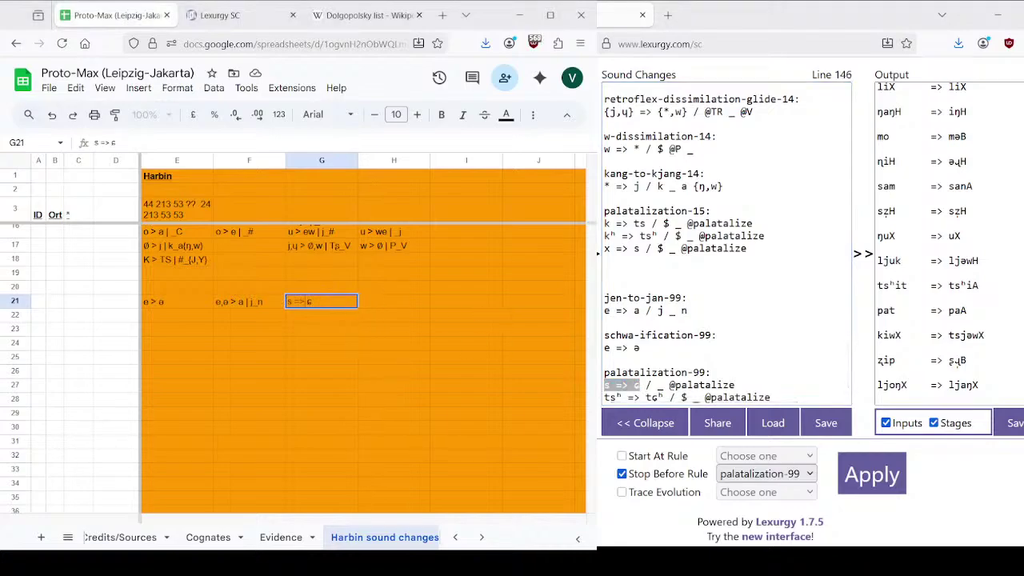
key(BackSpace)
text(| _J)
key(Return)
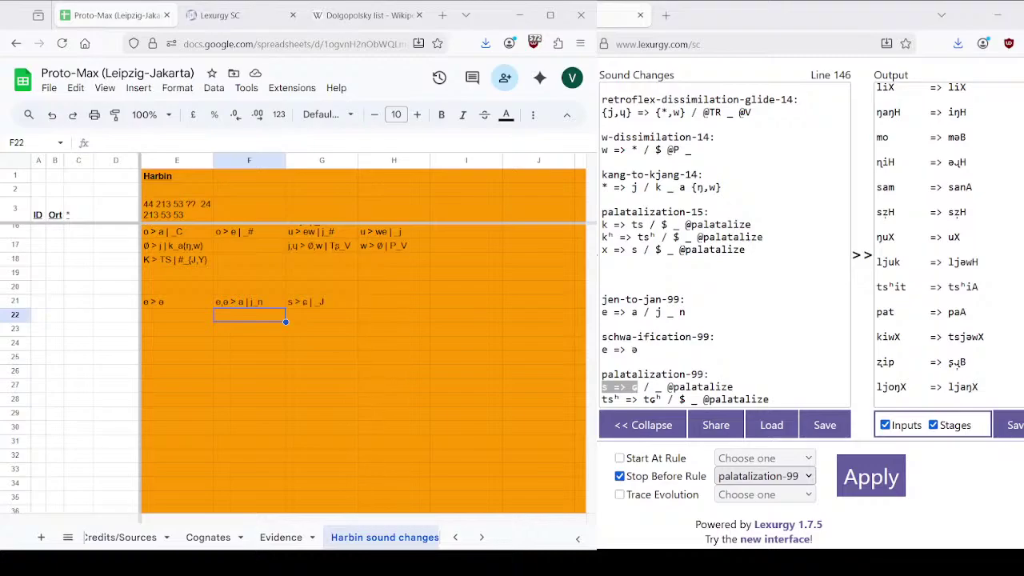
Step: Switch to Lexurgy, maximize the browser window, and save the sound change rules
click(268, 503)
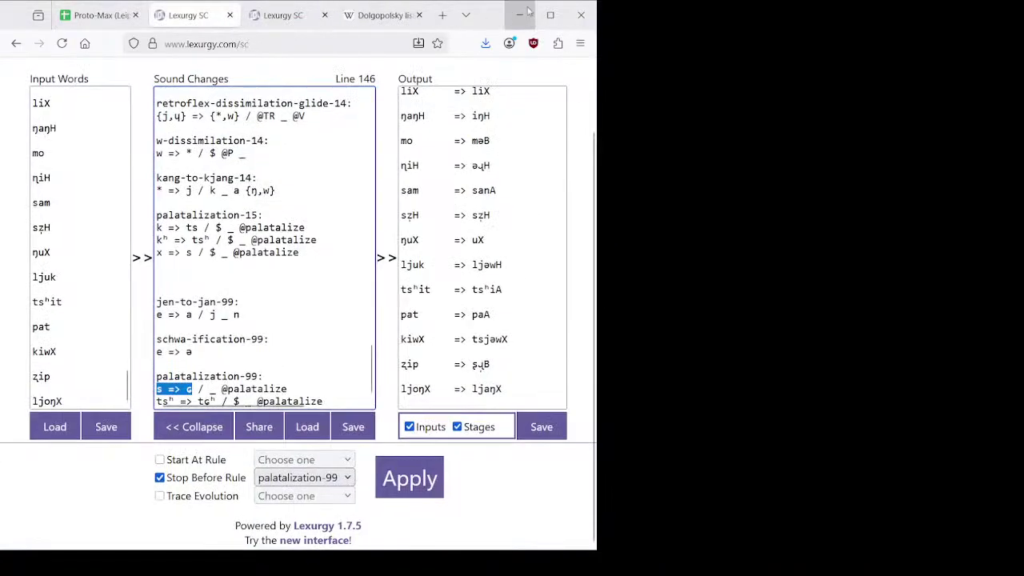
click(550, 14)
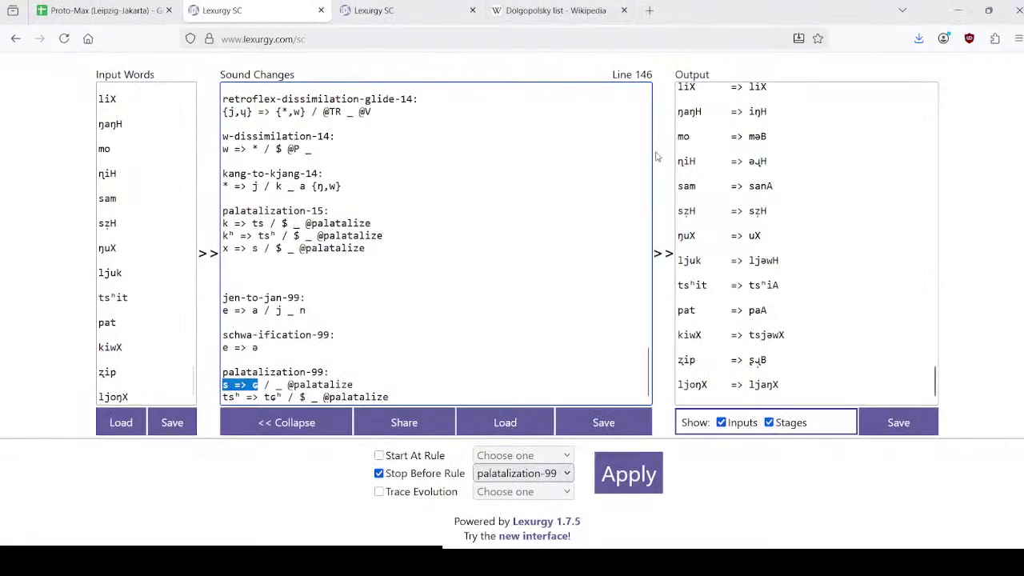
click(479, 313)
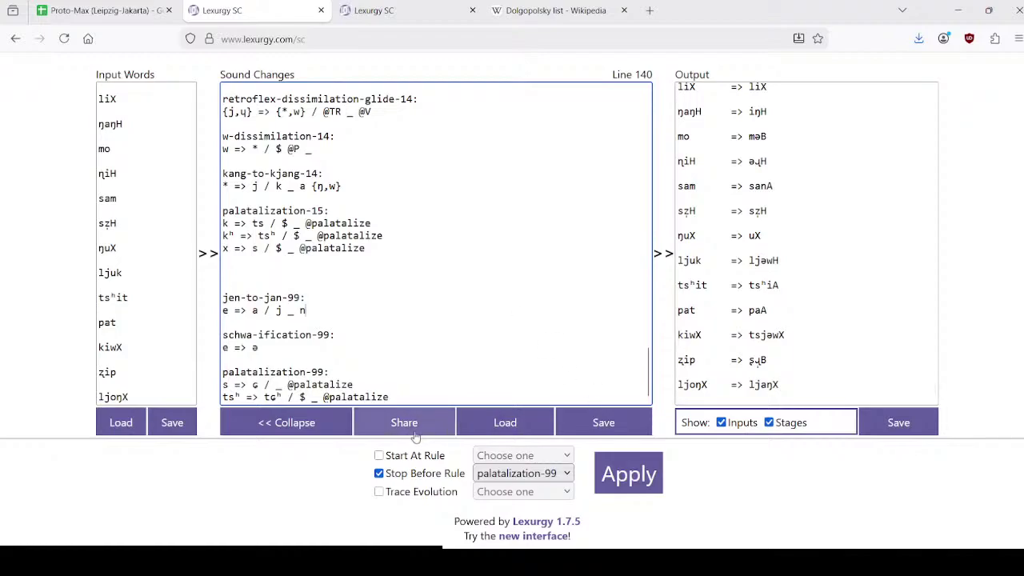
click(592, 423)
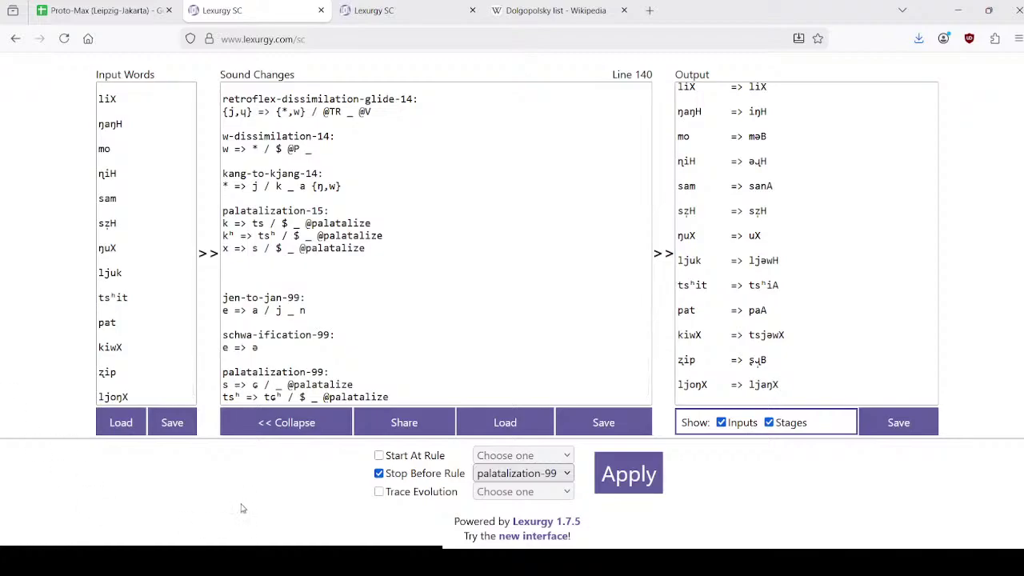
click(425, 299)
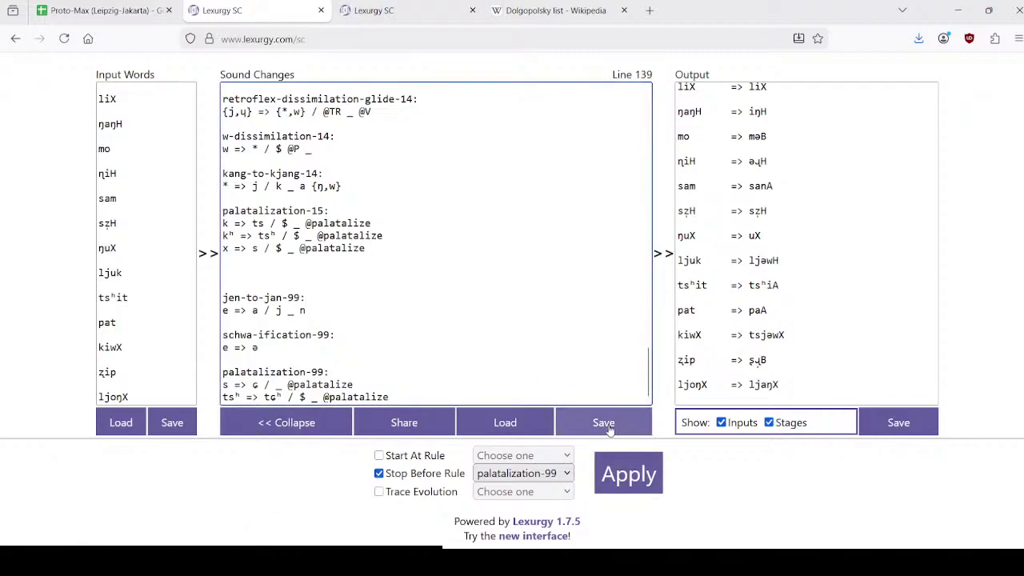
drag(305, 98, 327, 210)
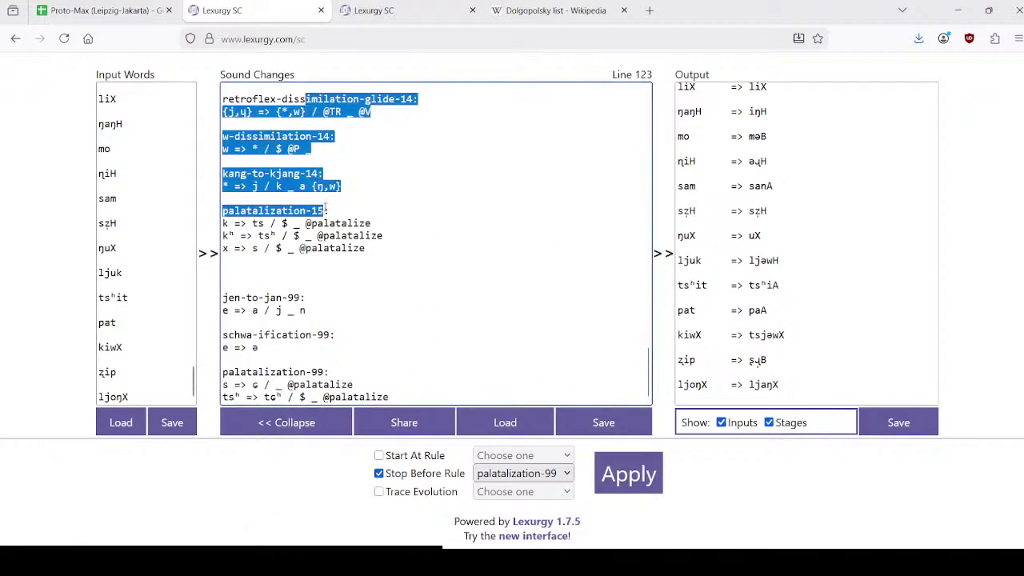
drag(143, 182, 142, 247)
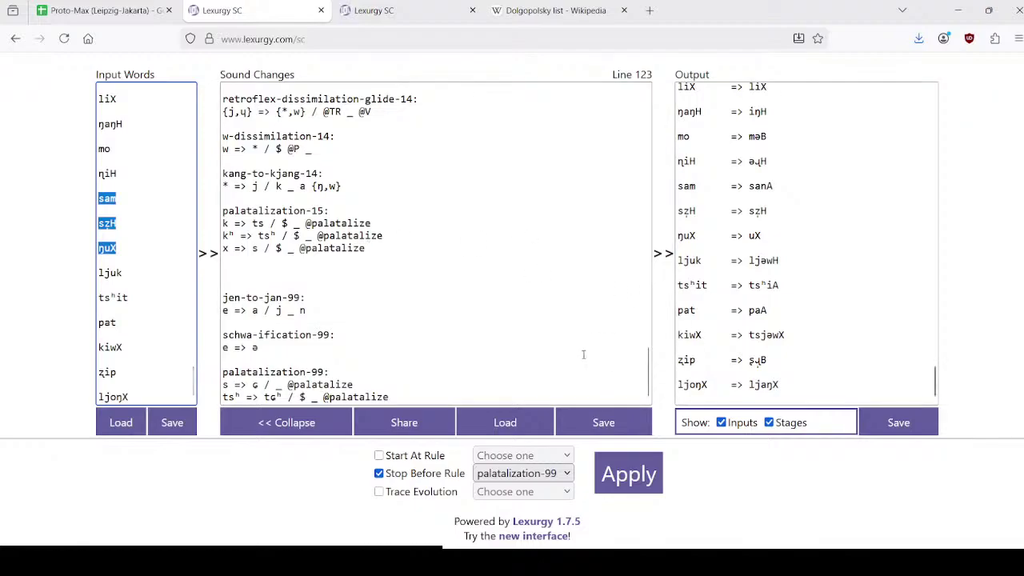
scroll(792, 326, up, 4)
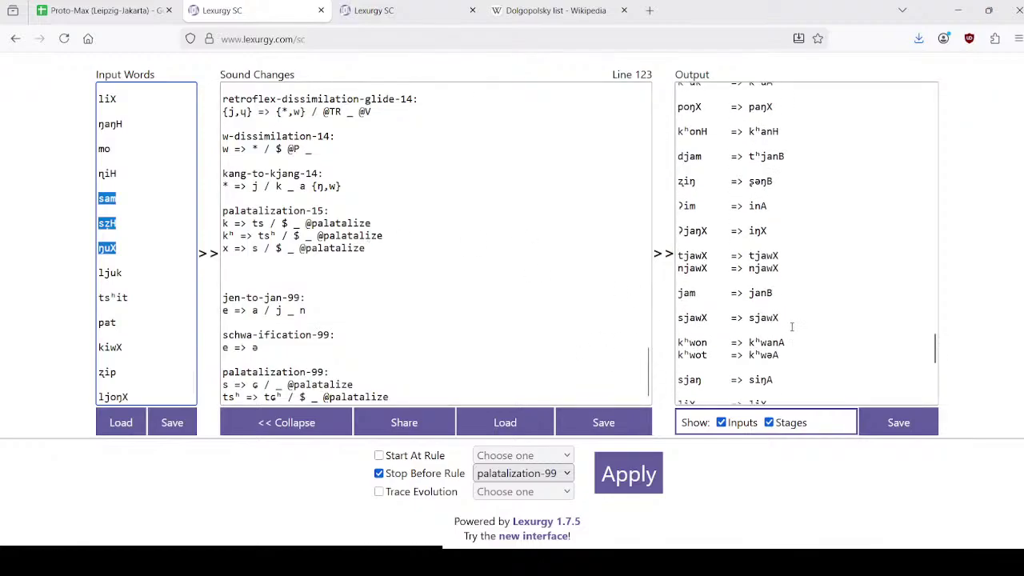
scroll(792, 327, up, 10)
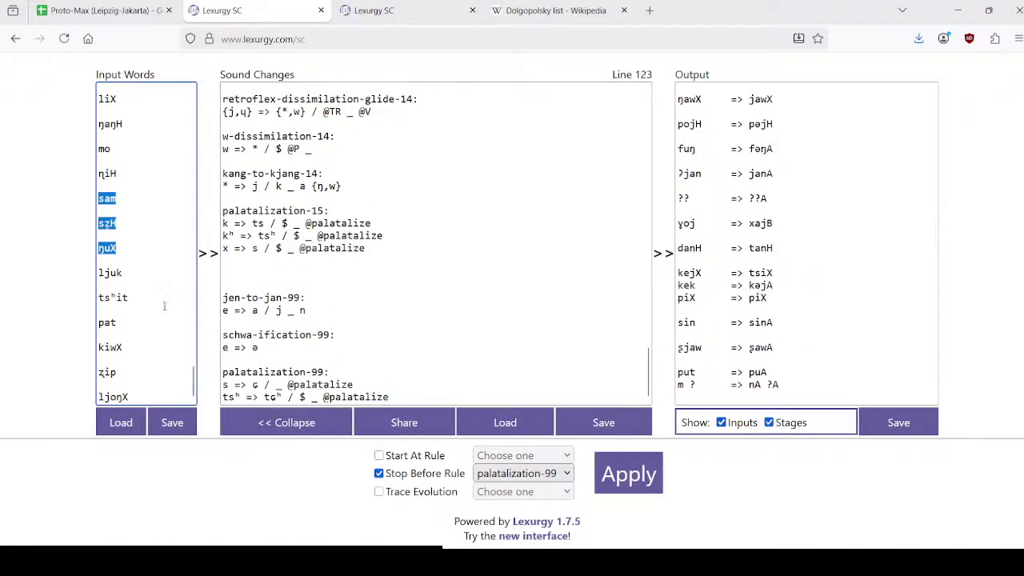
drag(319, 211, 329, 310)
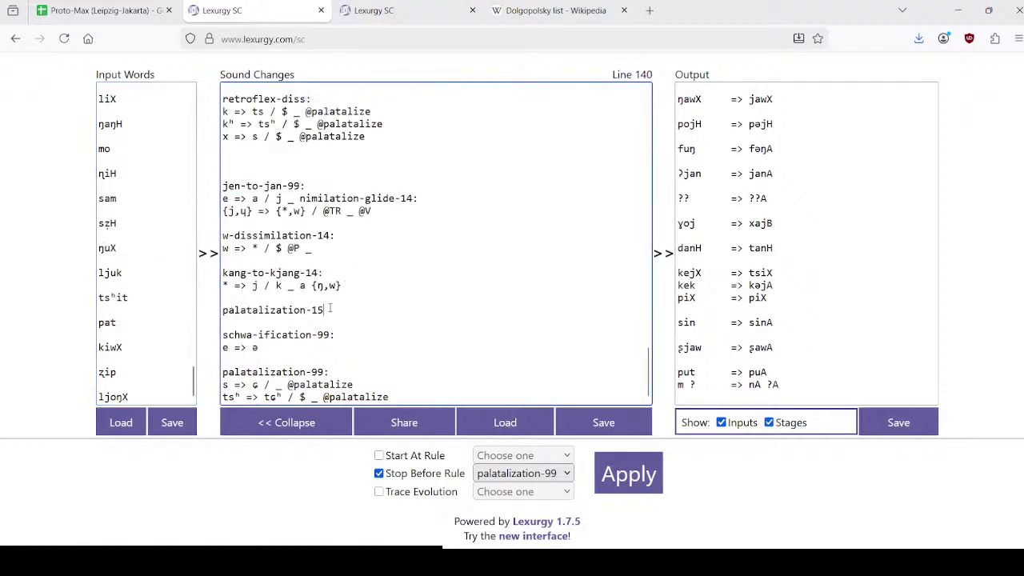
key(ctrl+z)
click(430, 262)
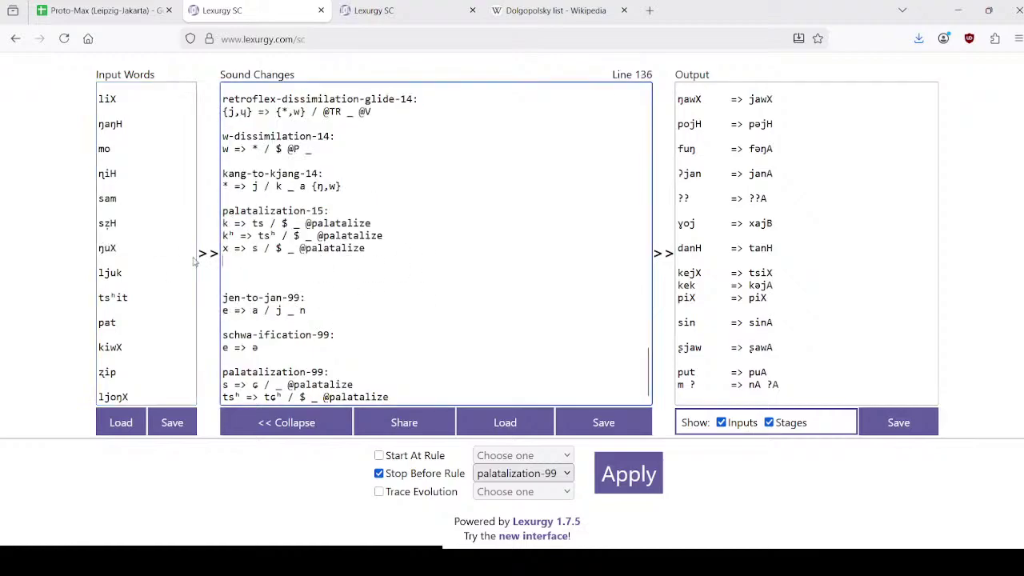
click(156, 232)
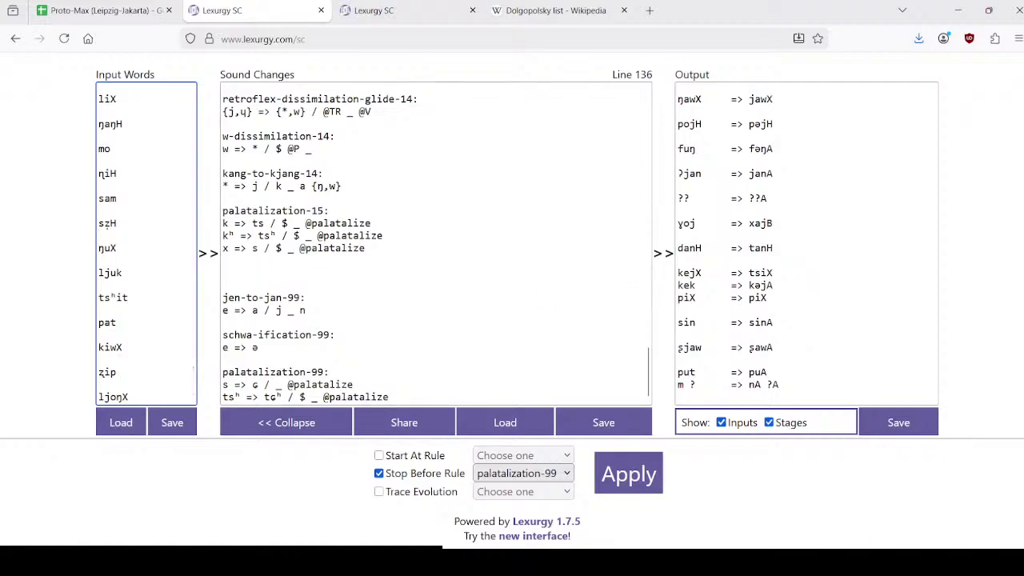
click(72, 522)
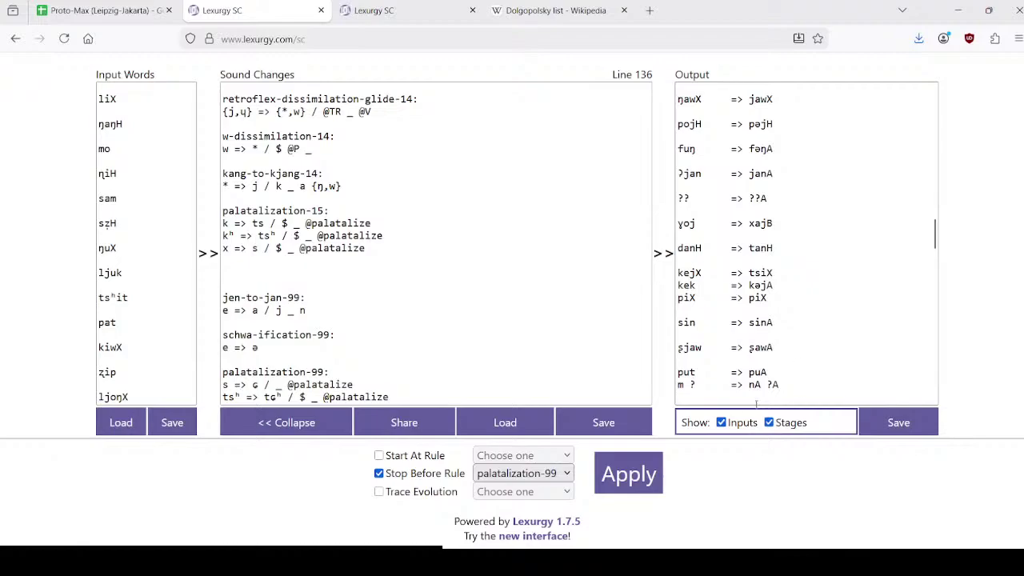
Step: Look over the rules in the other Lexurgy session and compare the spreadsheet's Harbin sound changes and Sound changes sheets
click(400, 16)
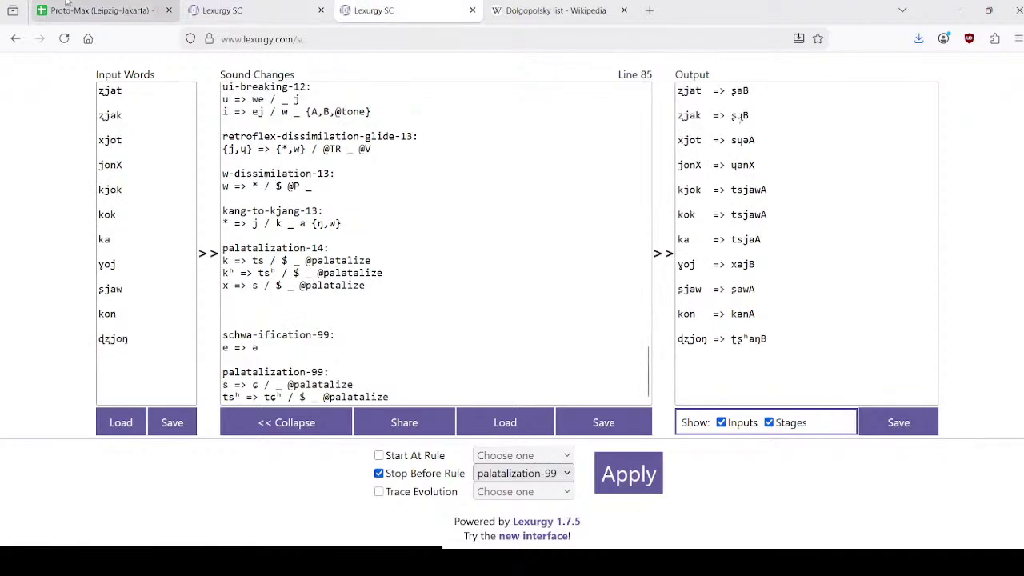
click(104, 11)
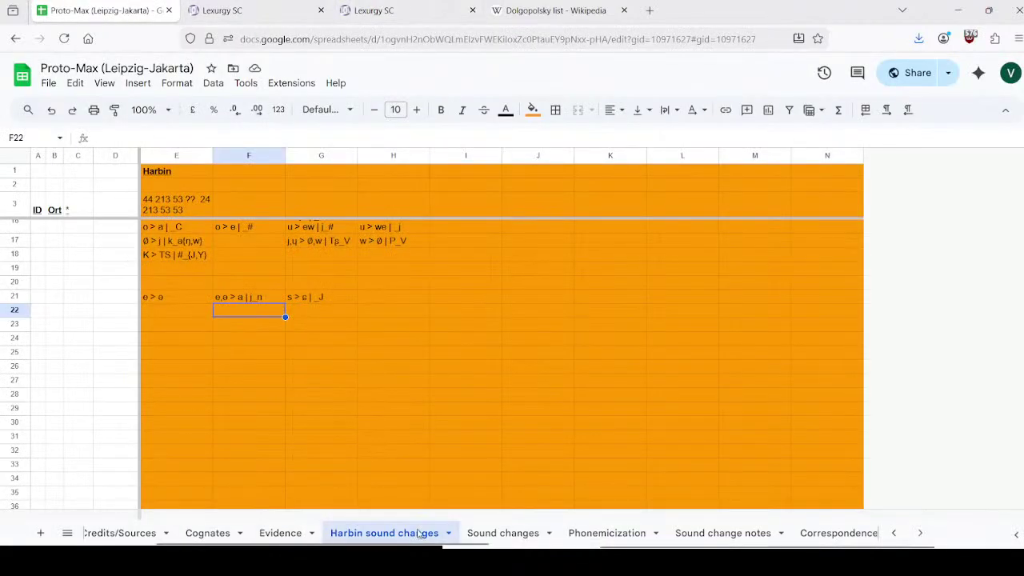
scroll(359, 379, up, 5)
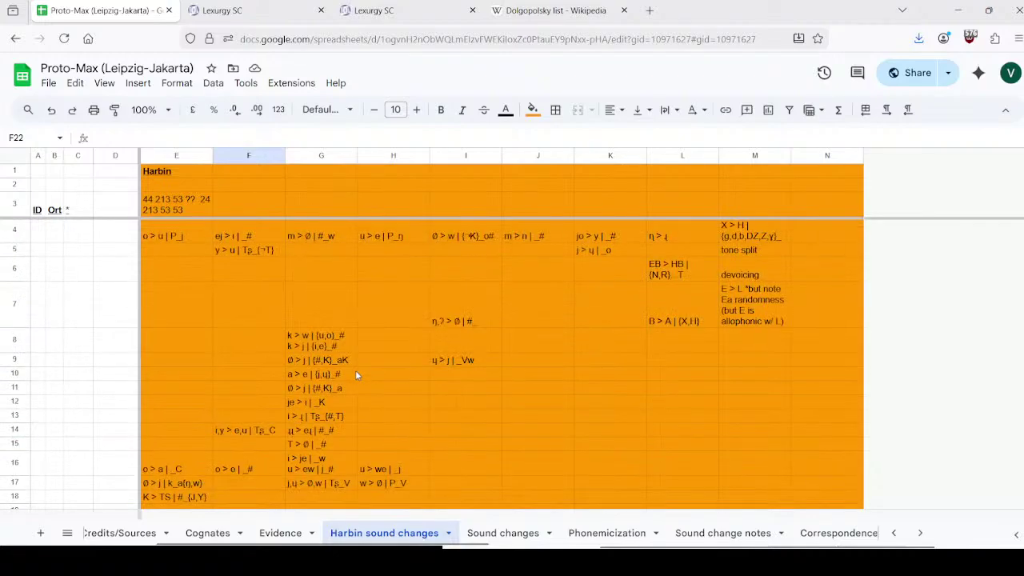
click(516, 534)
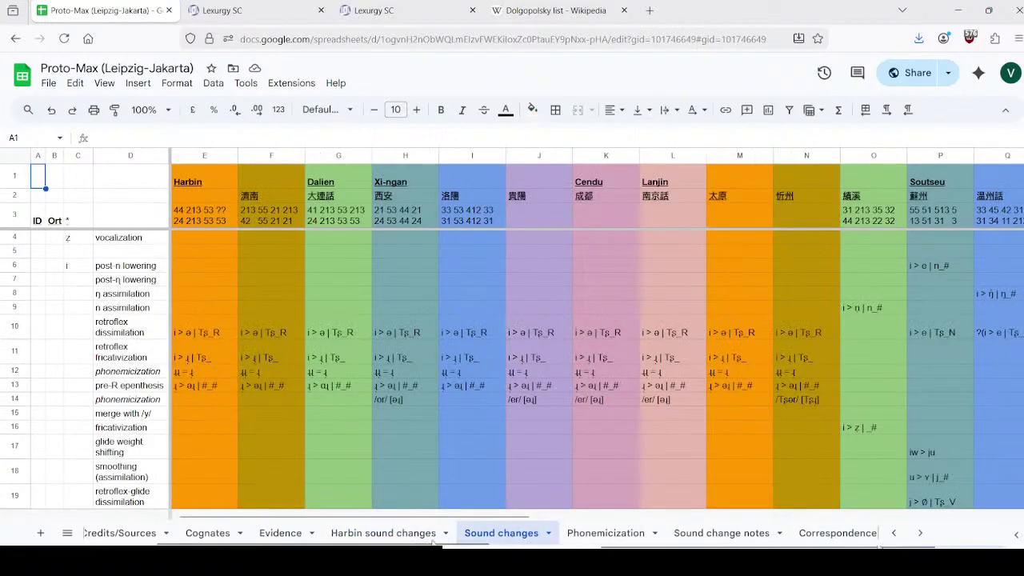
click(405, 534)
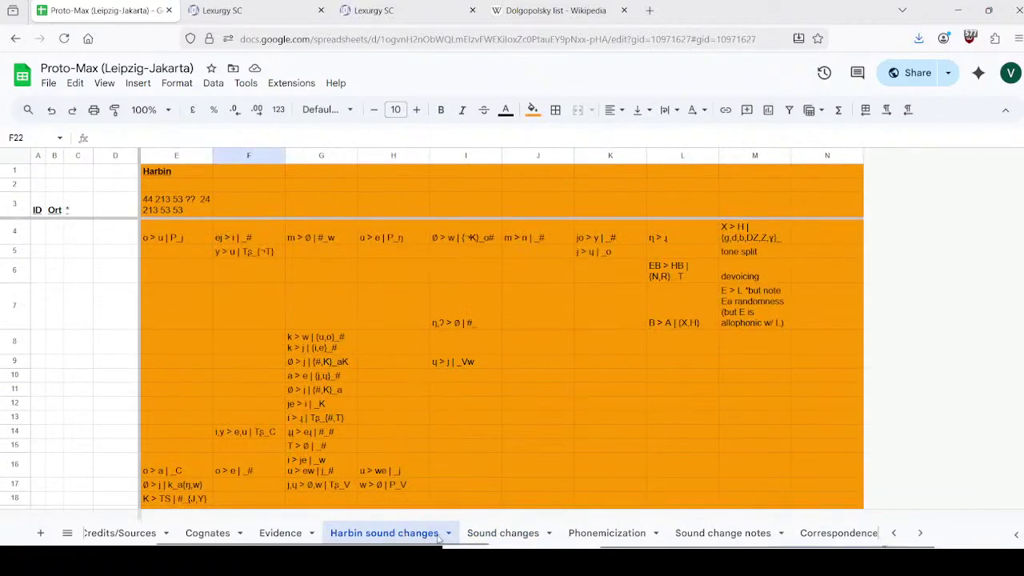
Step: Add a blank sheet after the Harbin sound changes sheet, and undo it
click(38, 534)
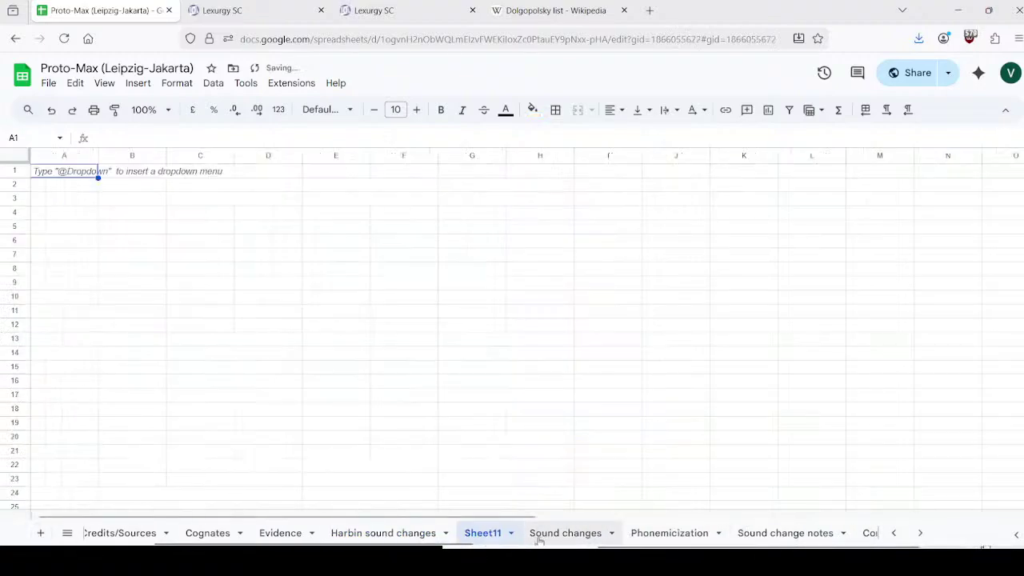
key(ctrl+z)
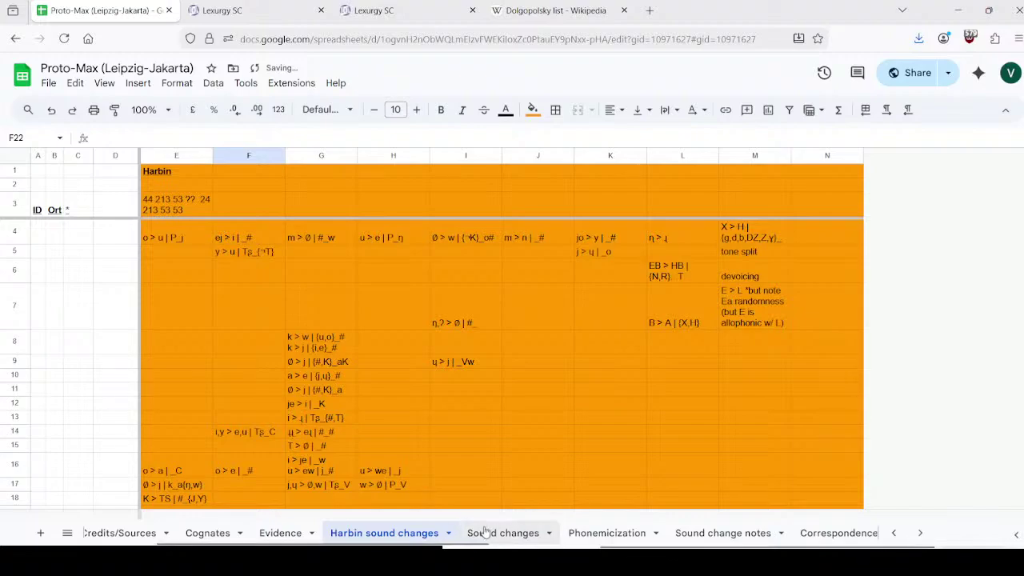
Step: Duplicate the Harbin sound changes sheet and rename the copy Jinan sound changes
click(449, 533)
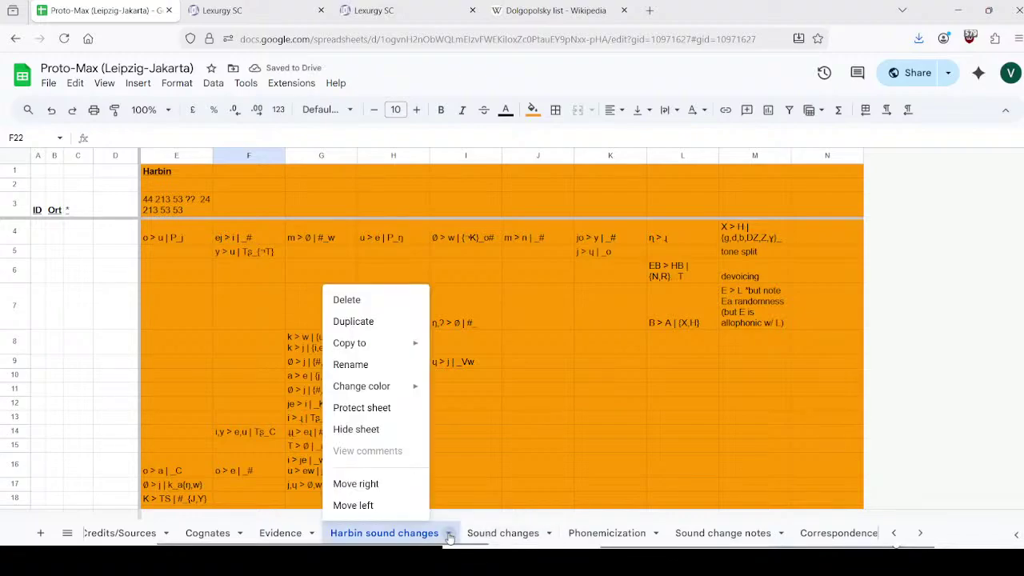
click(386, 320)
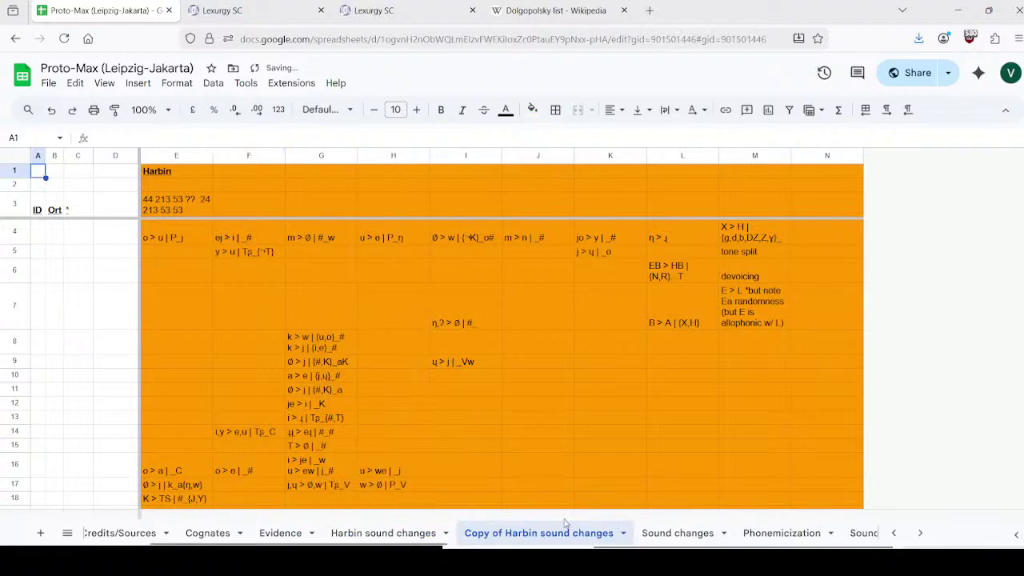
right_click(525, 536)
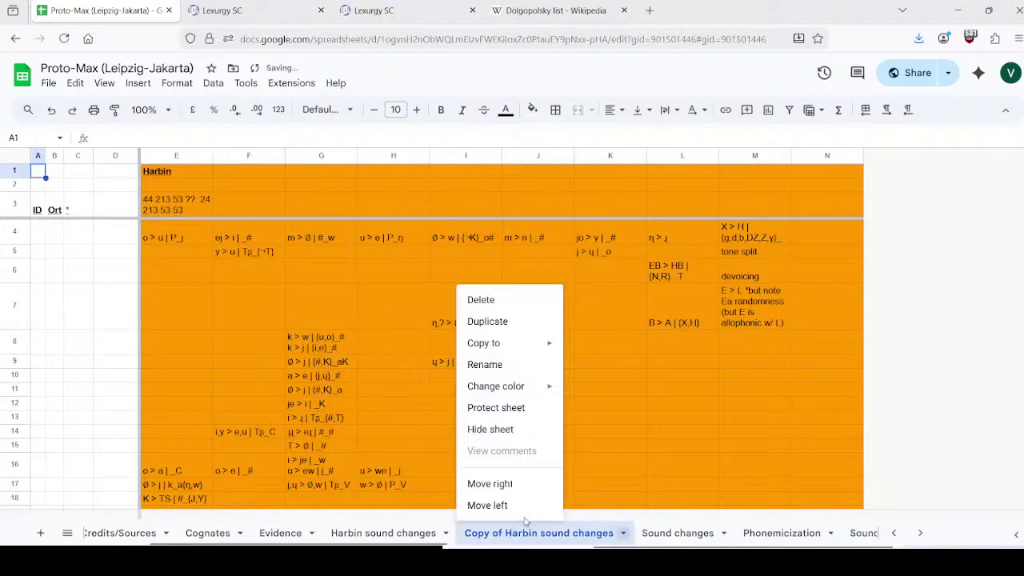
click(496, 365)
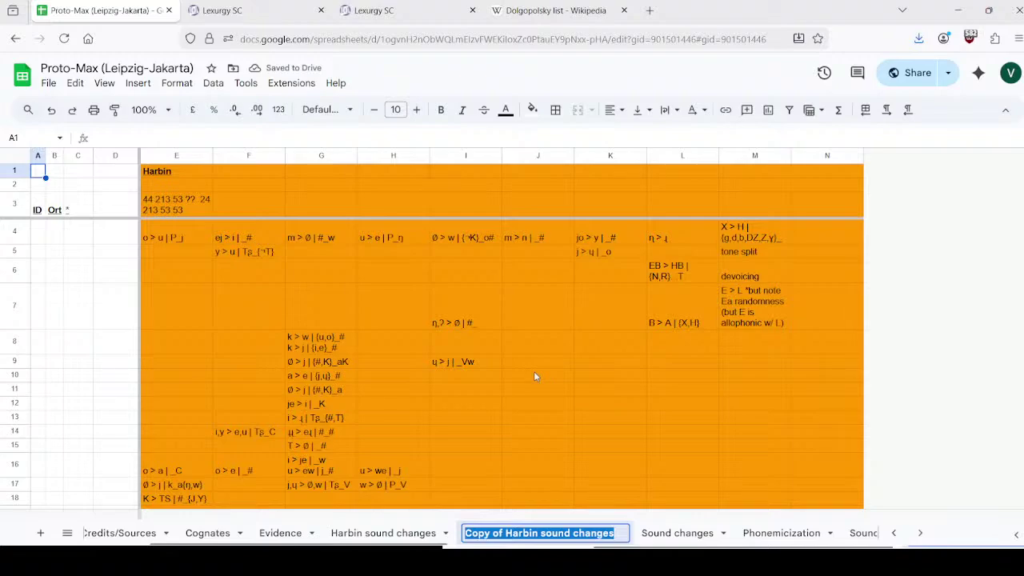
text(Jinan)
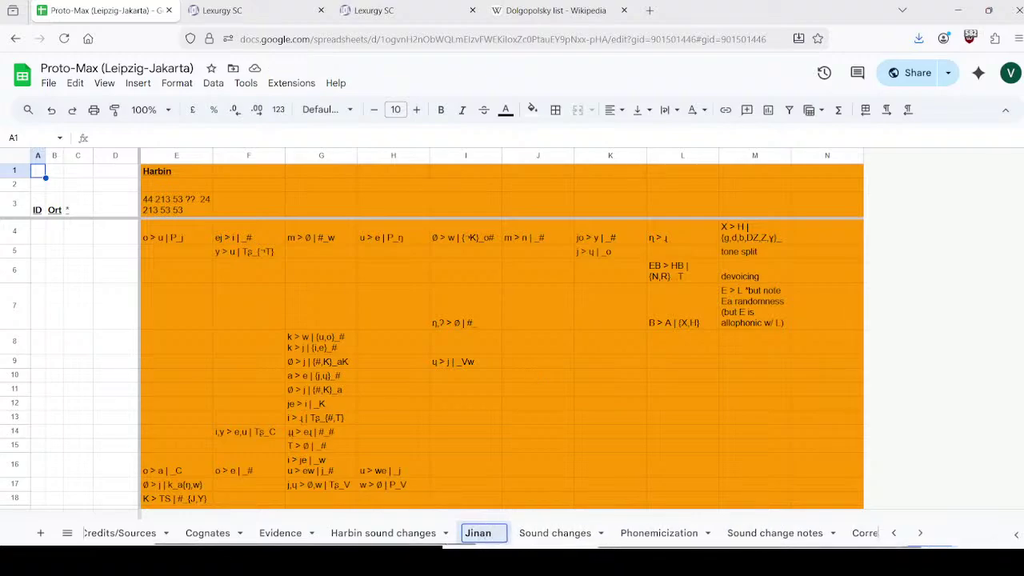
key(ctrl+z)
key(Left)
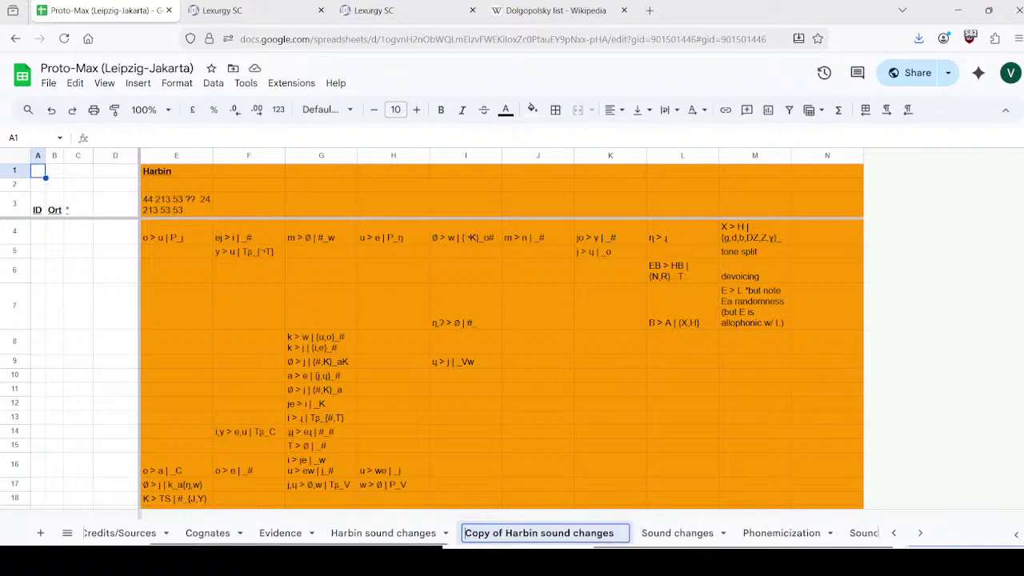
key(Delete)
key(Delete)
key(Delete)
key(Delete)
key(Delete)
key(Delete)
key(Delete)
key(Delete)
key(Delete)
key(Delete)
key(Delete)
key(Delete)
key(Delete)
key(Delete)
key(Delete)
text(Jinan)
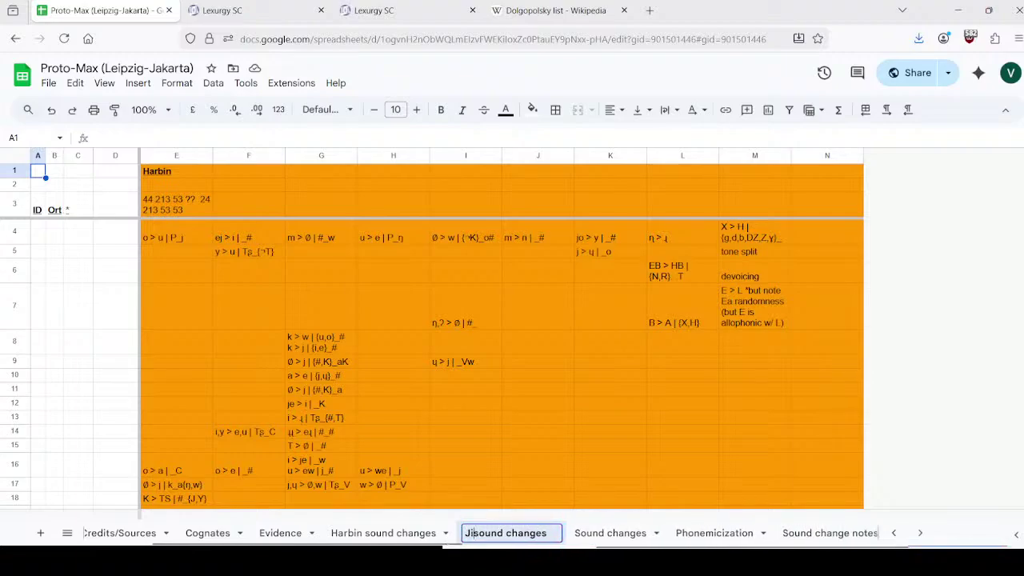
key(Return)
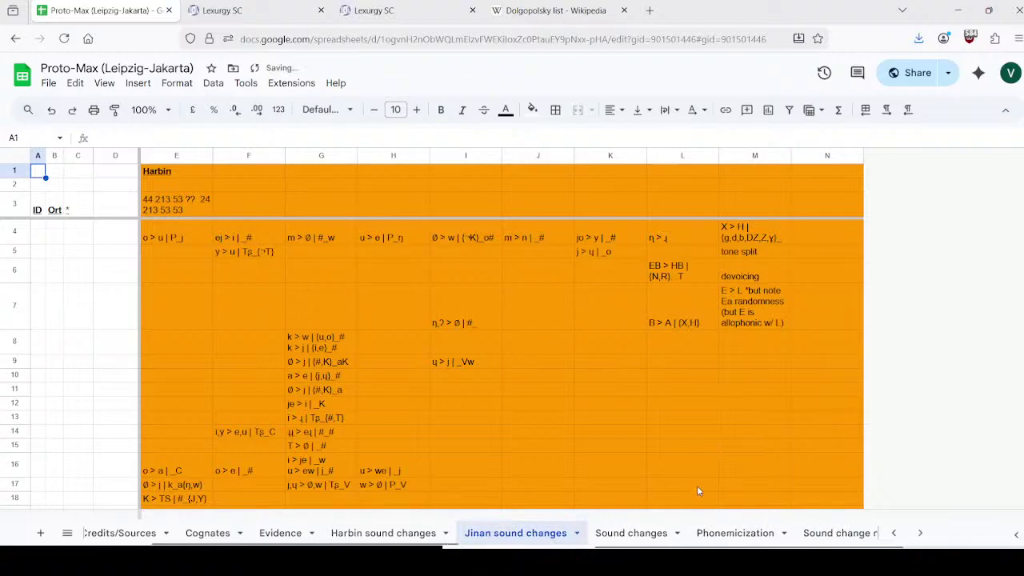
Step: Copy the cell formatting of the 濟南 column's F5 on the Sound changes sheet onto columns E to N of the Jinan sheet
click(645, 532)
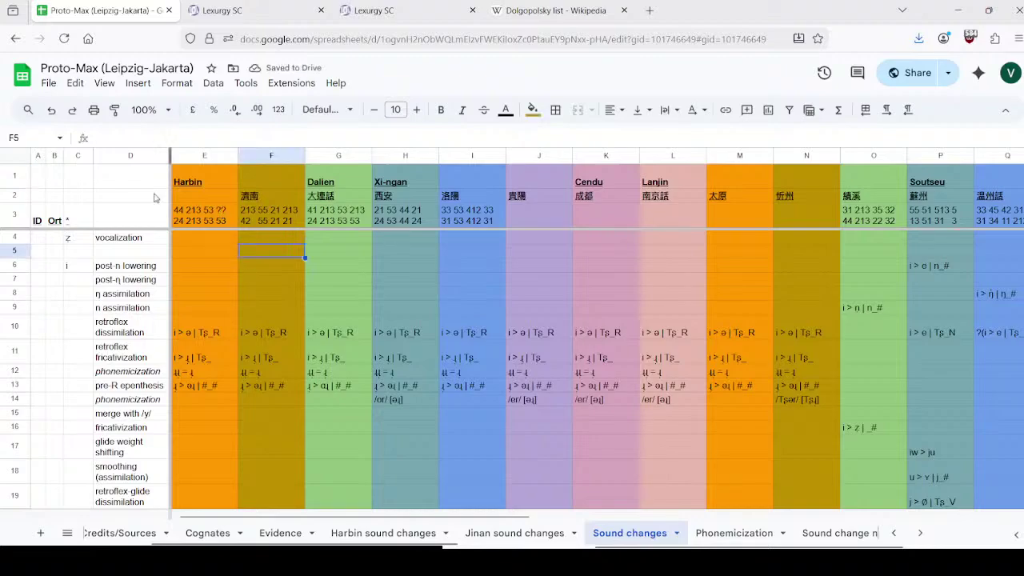
click(109, 113)
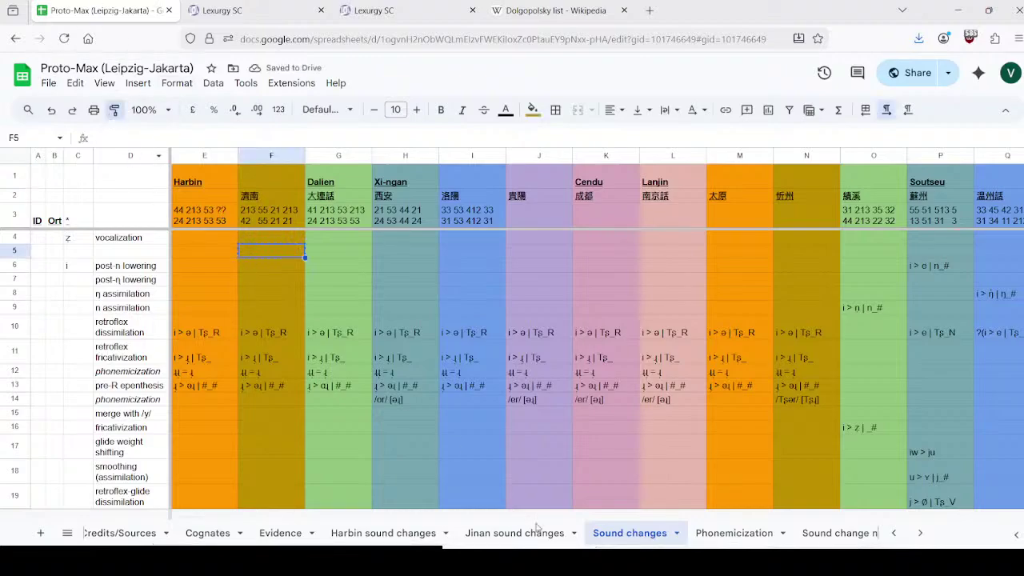
click(536, 530)
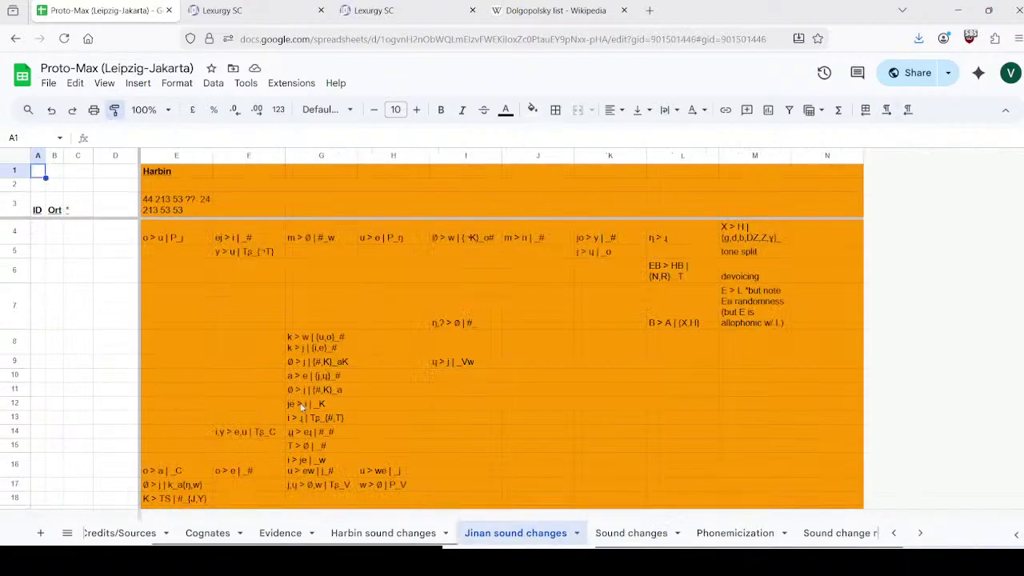
drag(184, 155, 826, 154)
click(160, 172)
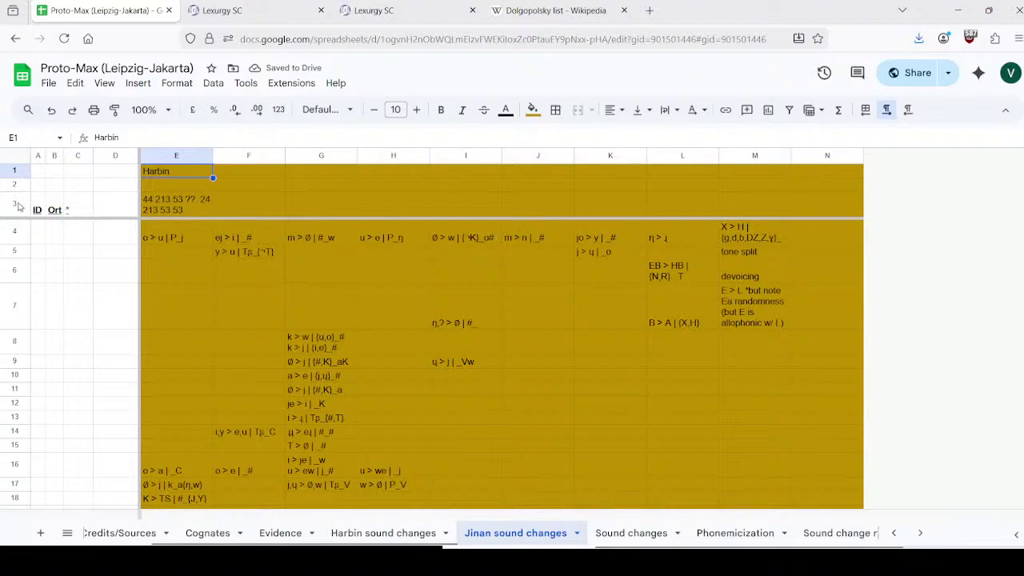
Step: Delete the empty row 2 from both the Harbin sound changes and Jinan sound changes sheets
click(374, 534)
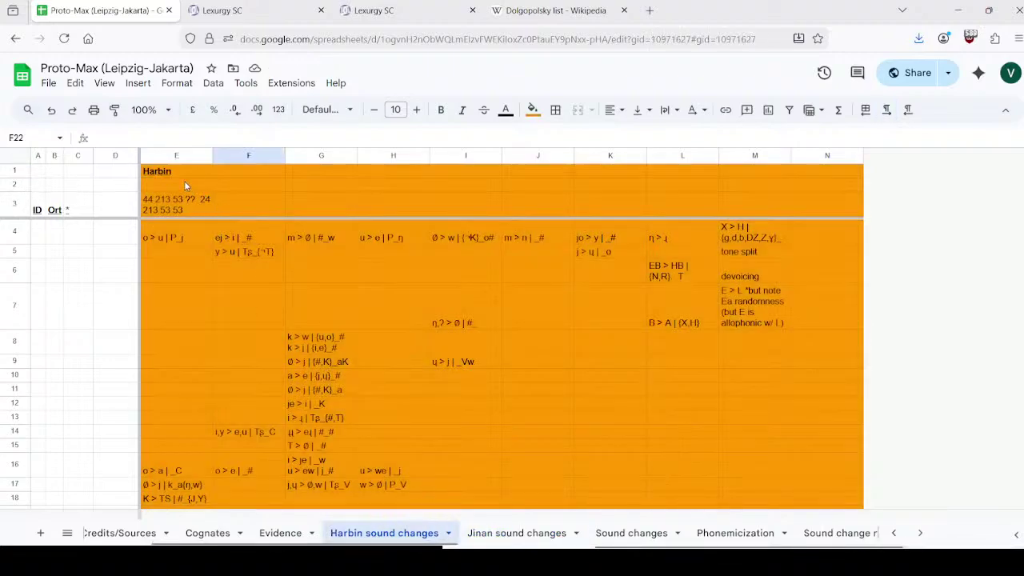
click(184, 185)
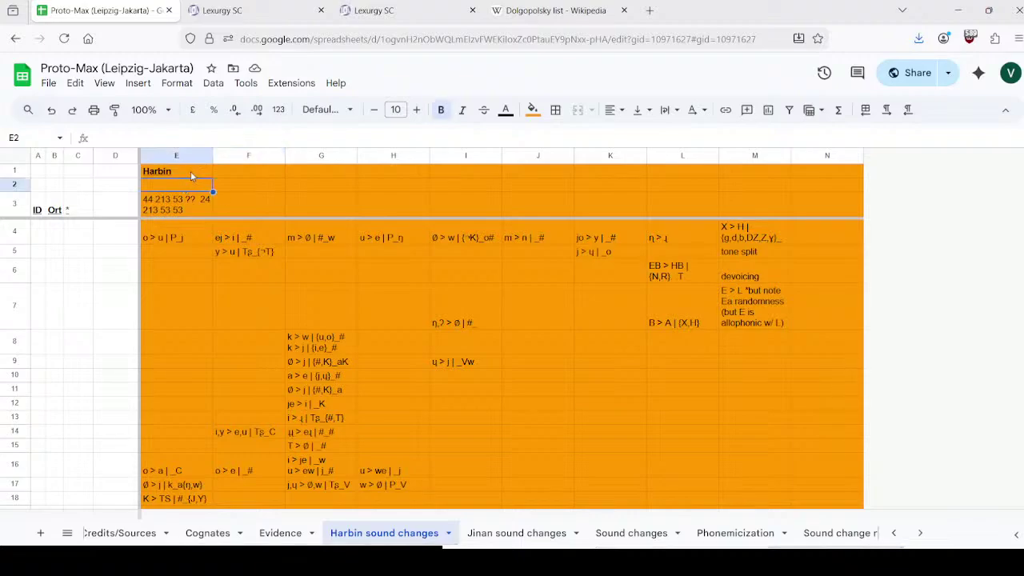
right_click(14, 186)
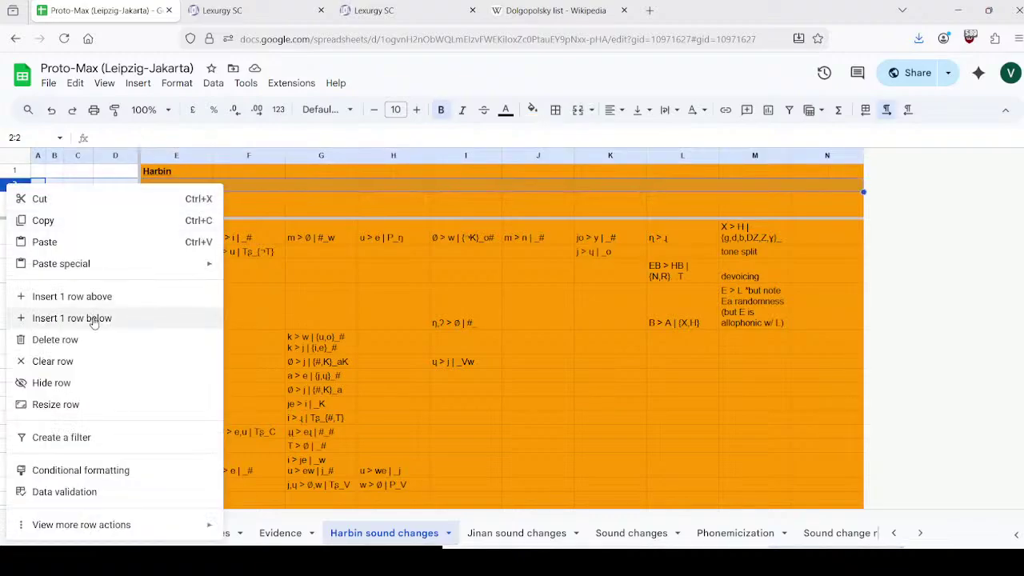
click(69, 340)
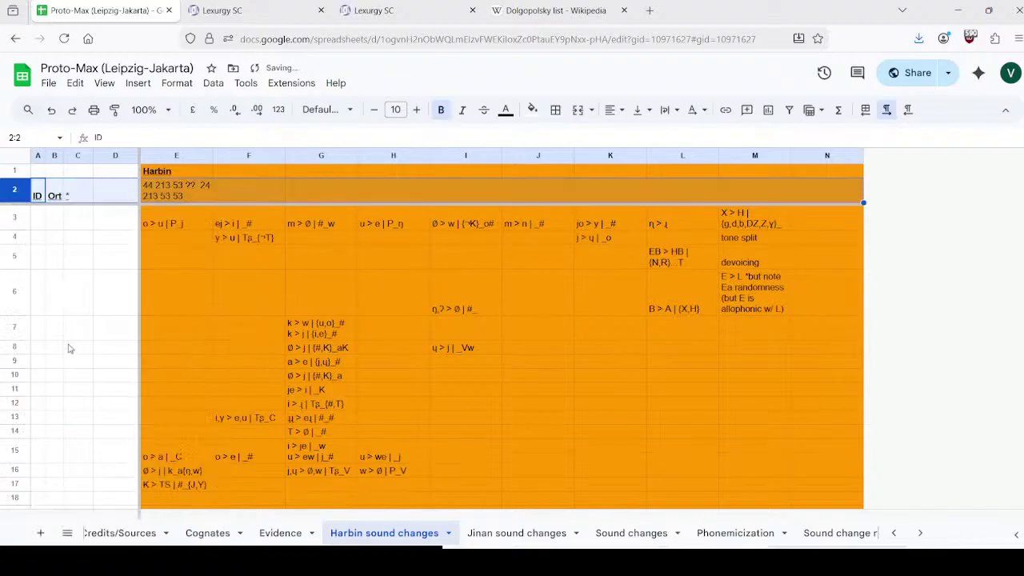
click(512, 533)
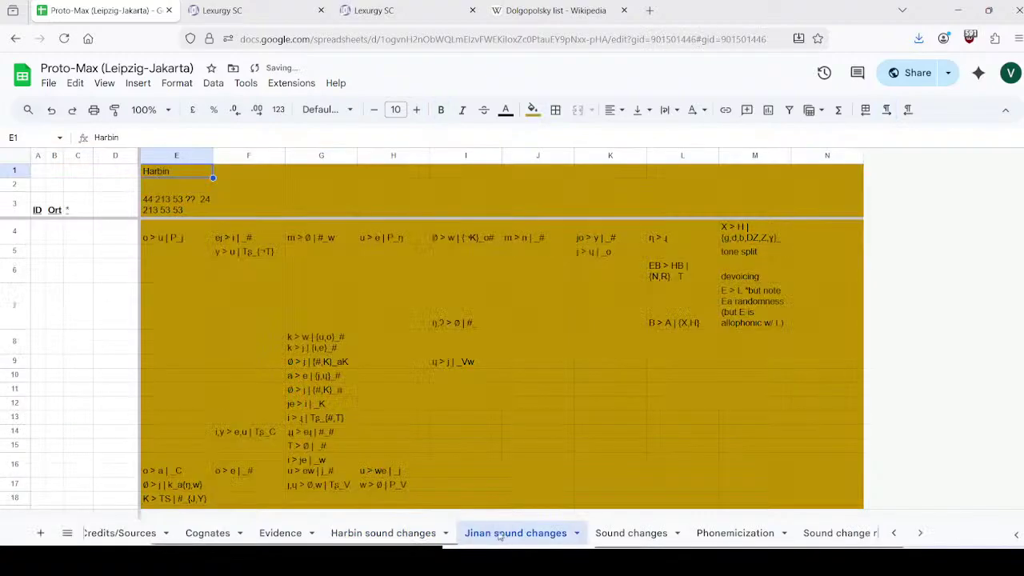
right_click(14, 185)
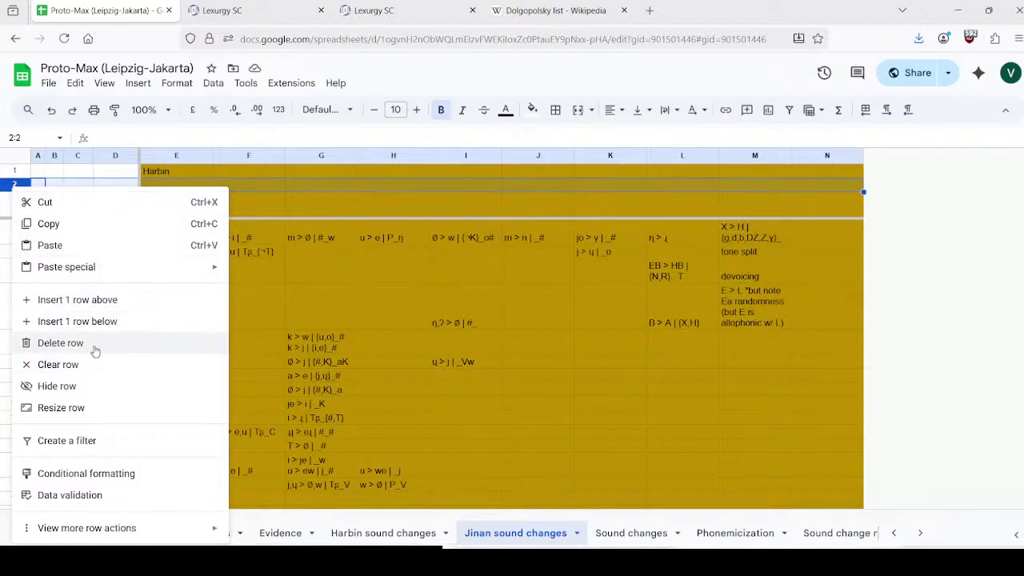
click(95, 350)
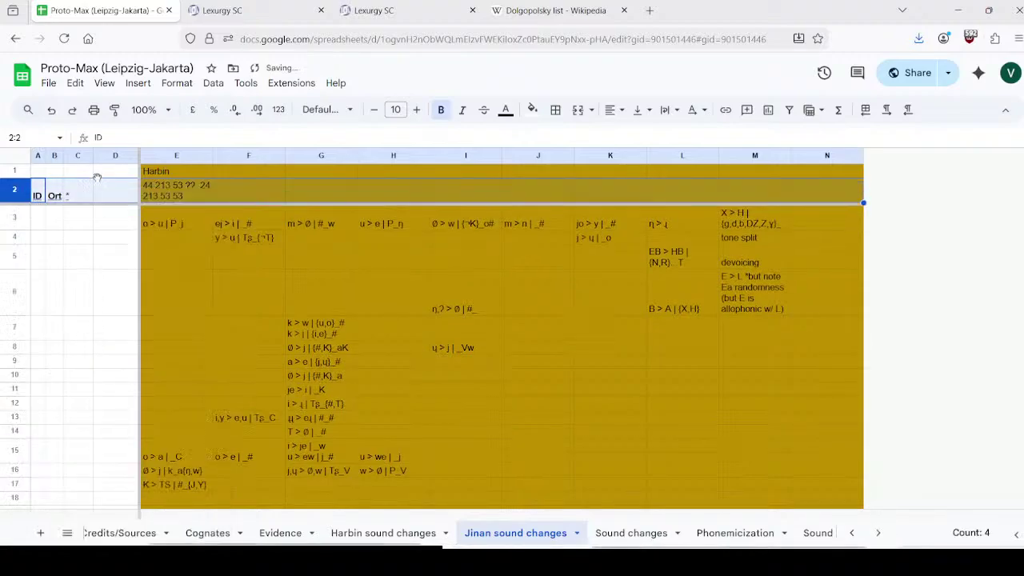
Step: Make row 1 of the Jinan sound changes sheet bold
click(14, 171)
key(ctrl+b)
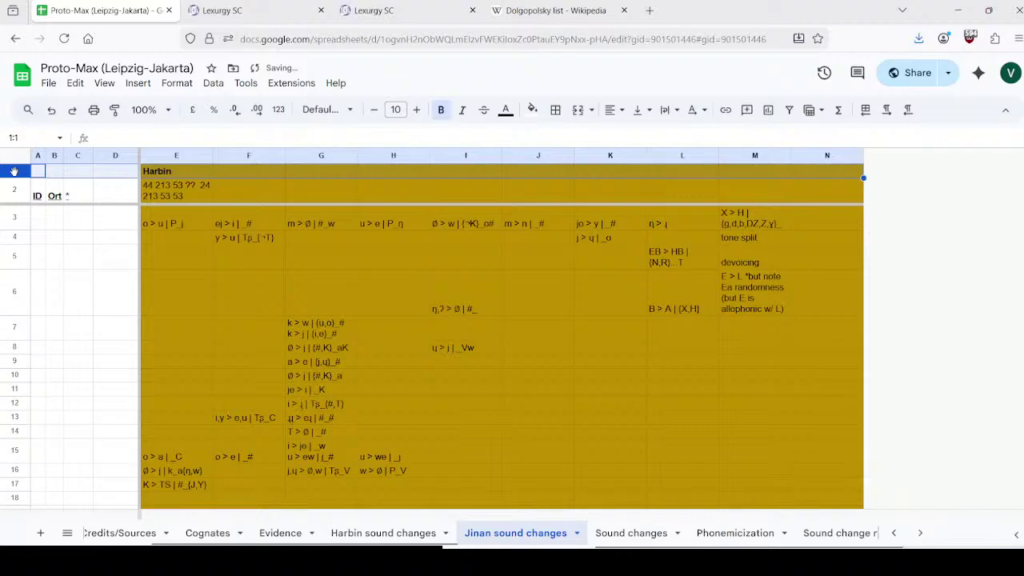
click(196, 178)
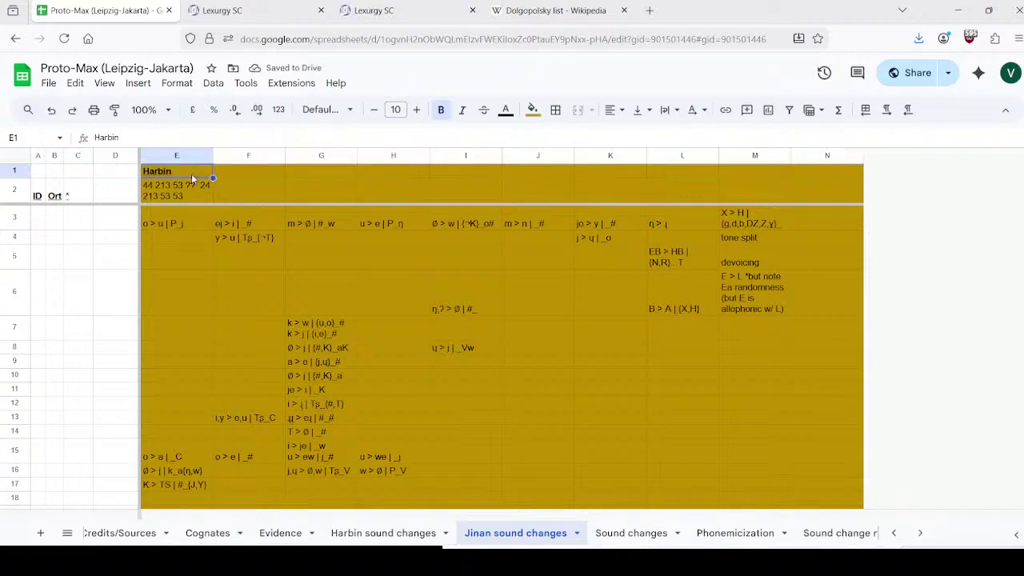
Step: Widen the gap between ?? and 24 in cell E2 of the Harbin sheet to wrap the tone values evenly over two lines
click(393, 533)
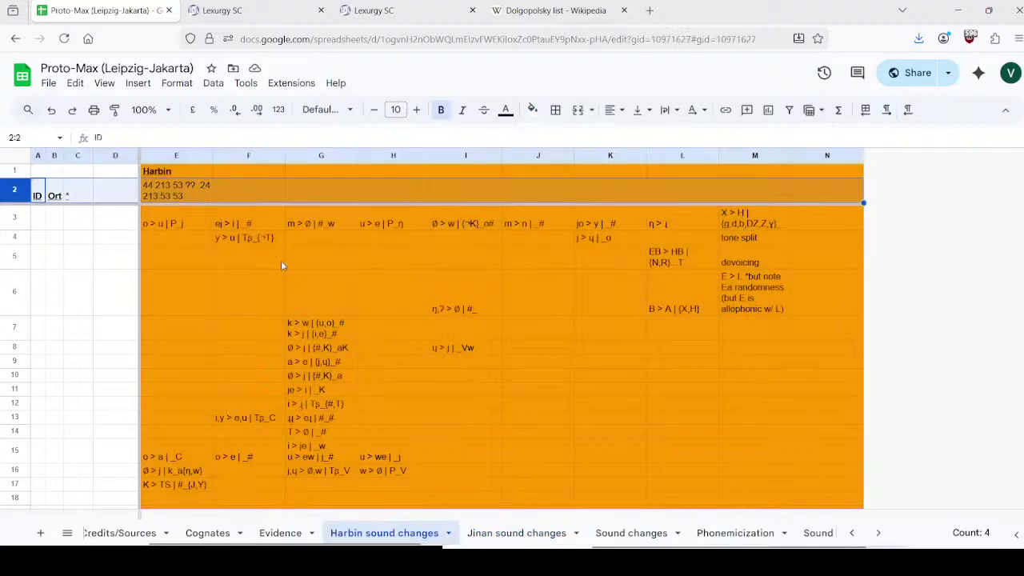
double_click(195, 192)
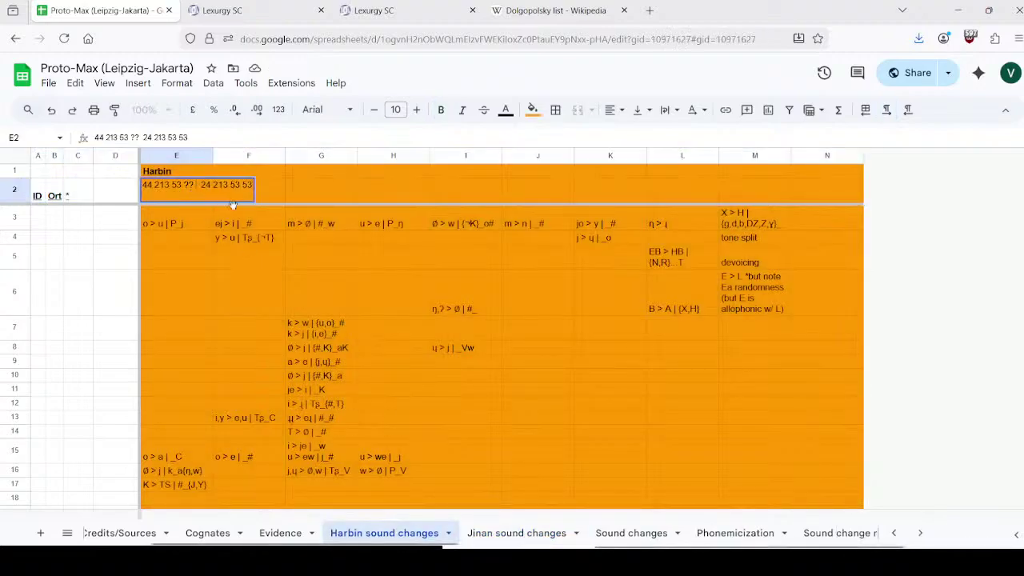
click(297, 249)
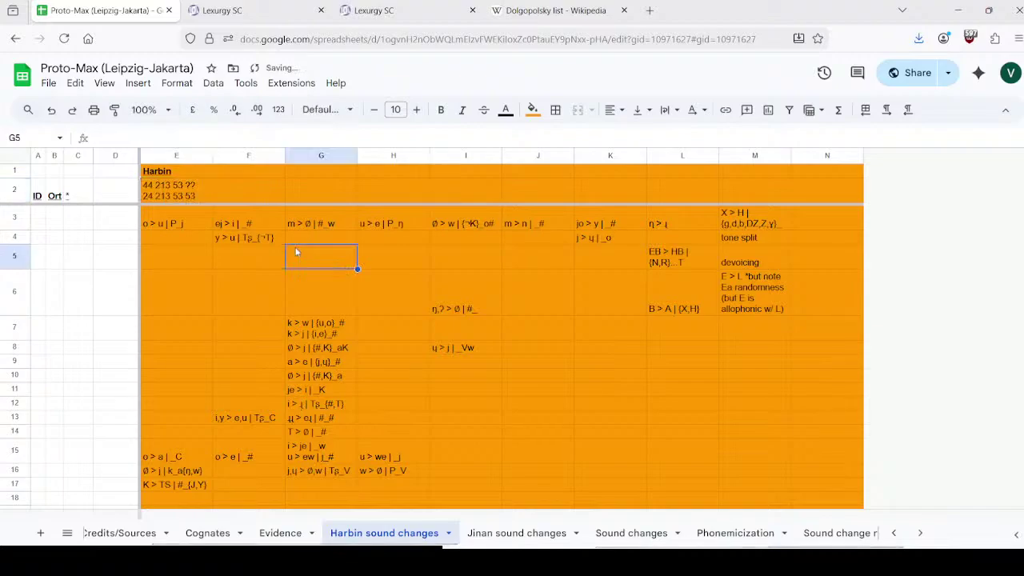
Step: Change the heading in cell E1 of the Jinan sheet to Jinan and clear the tone values from E2
click(518, 533)
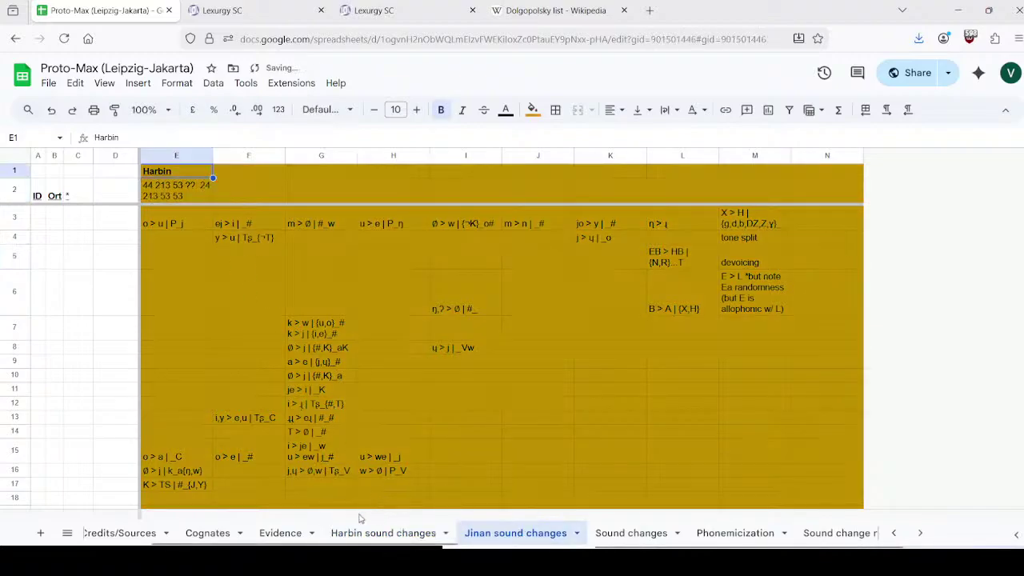
click(178, 196)
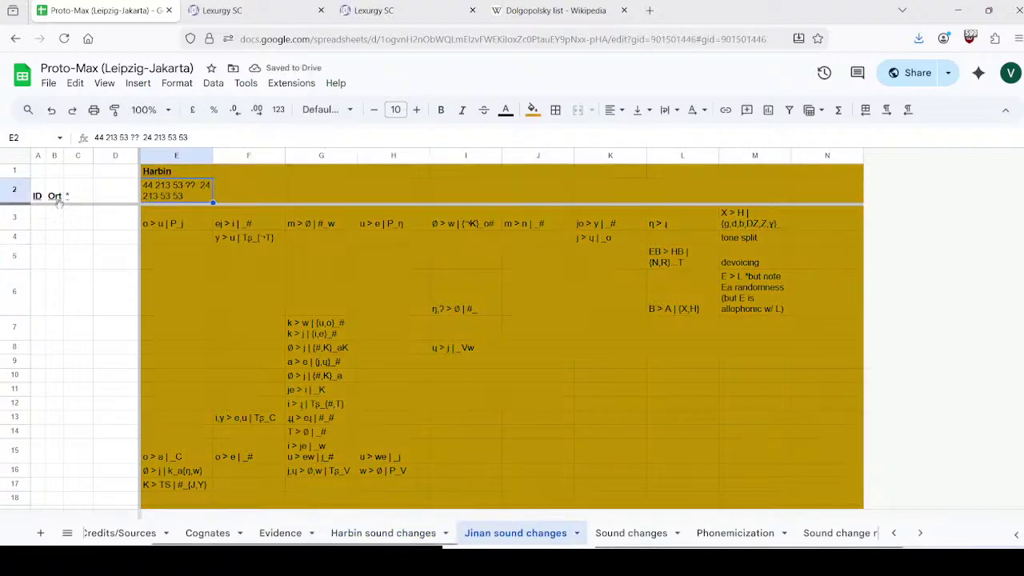
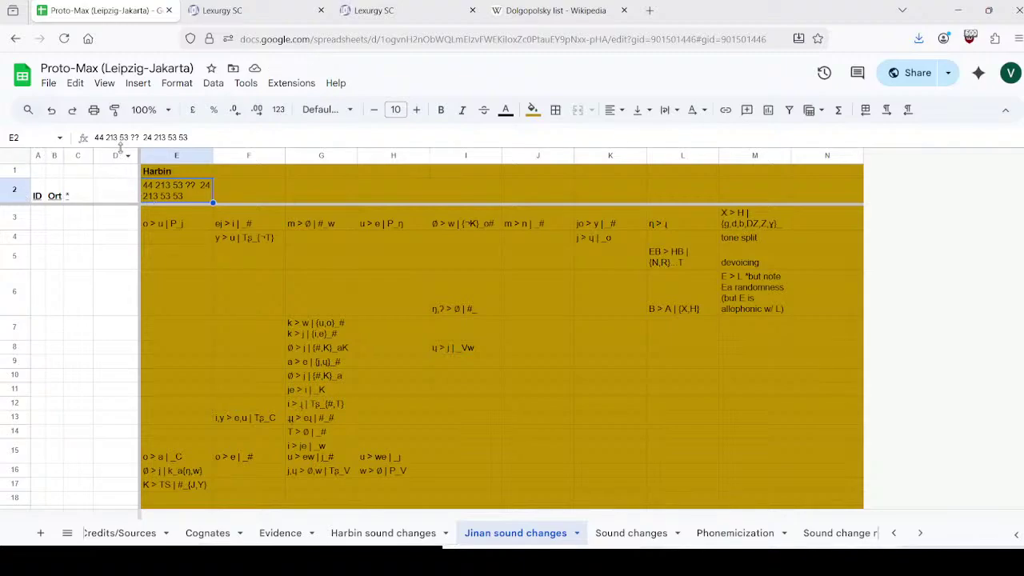
drag(115, 156, 39, 161)
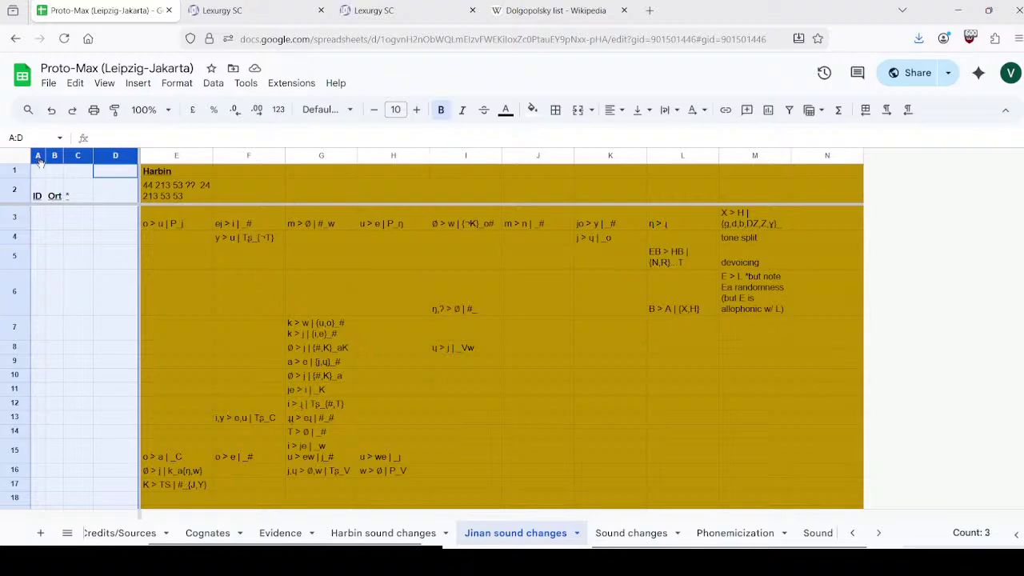
click(201, 191)
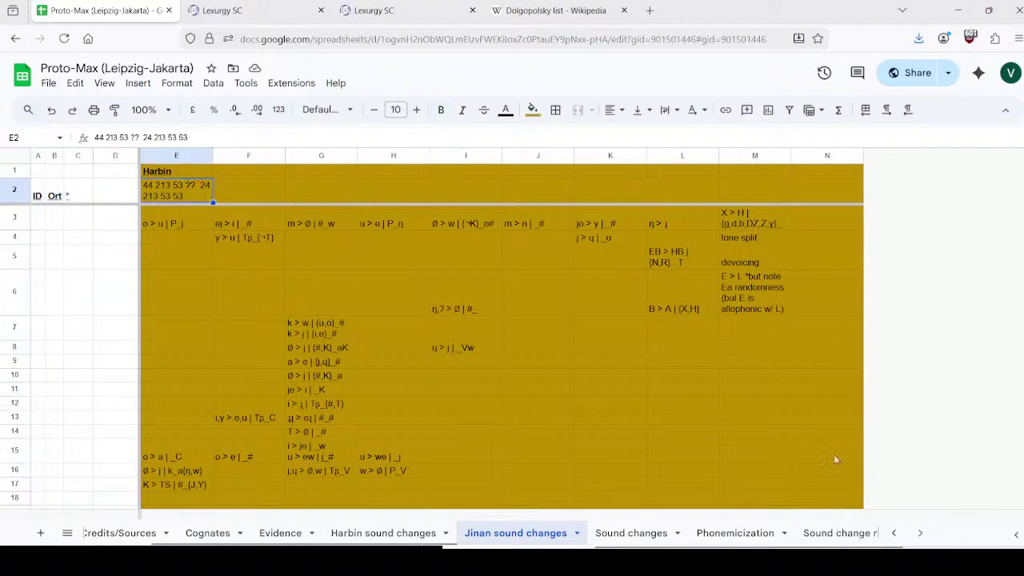
key(Up)
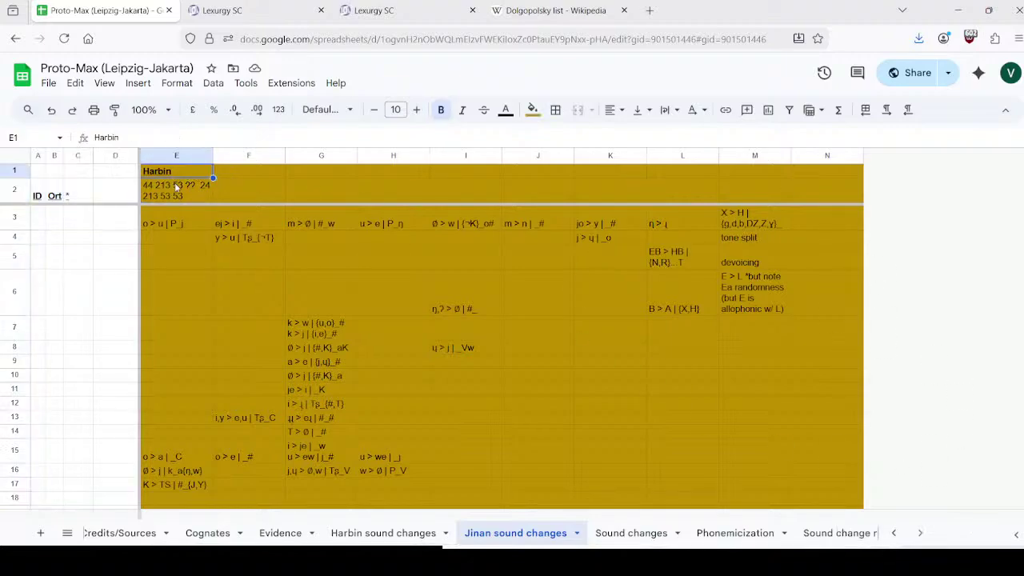
text(Jinan)
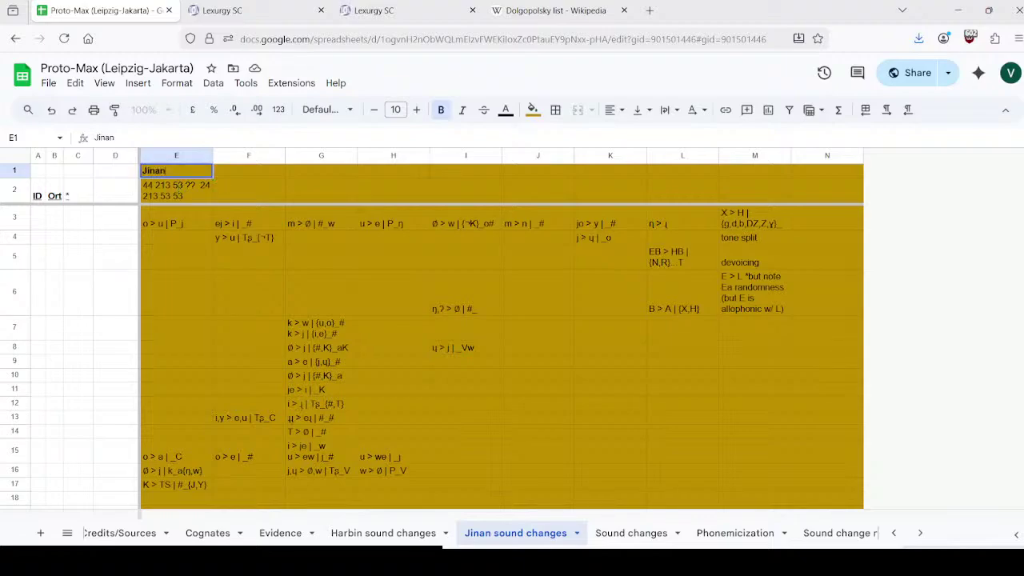
key(Return)
key(Delete)
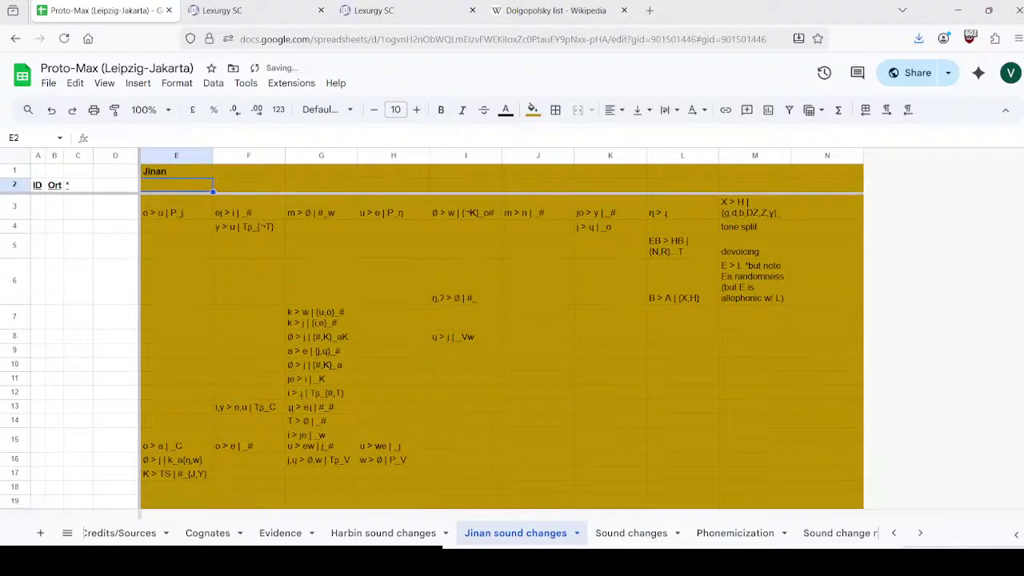
click(349, 242)
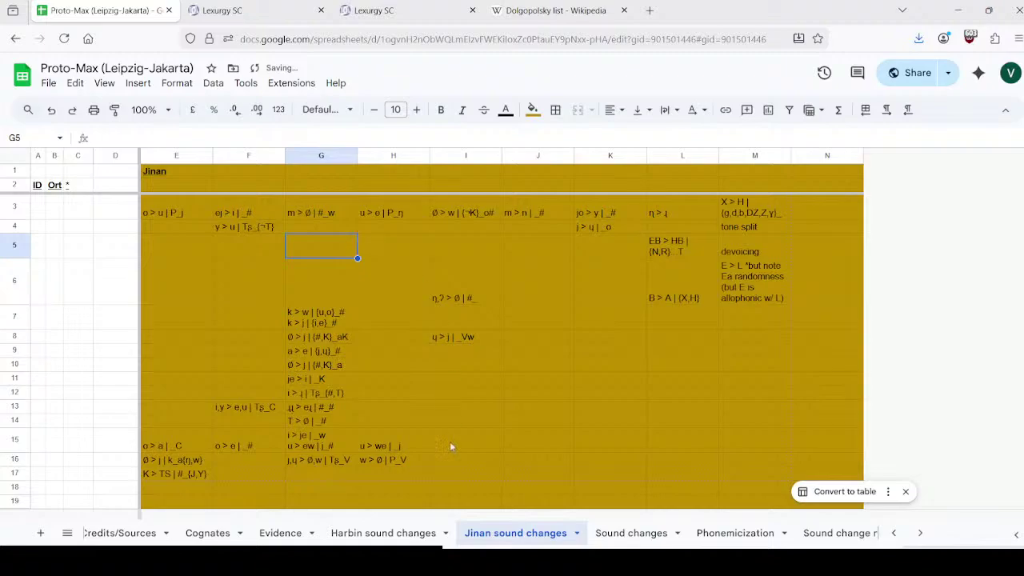
Step: Clear the tone values from cell E2 of the Harbin sound changes sheet
click(406, 531)
click(175, 185)
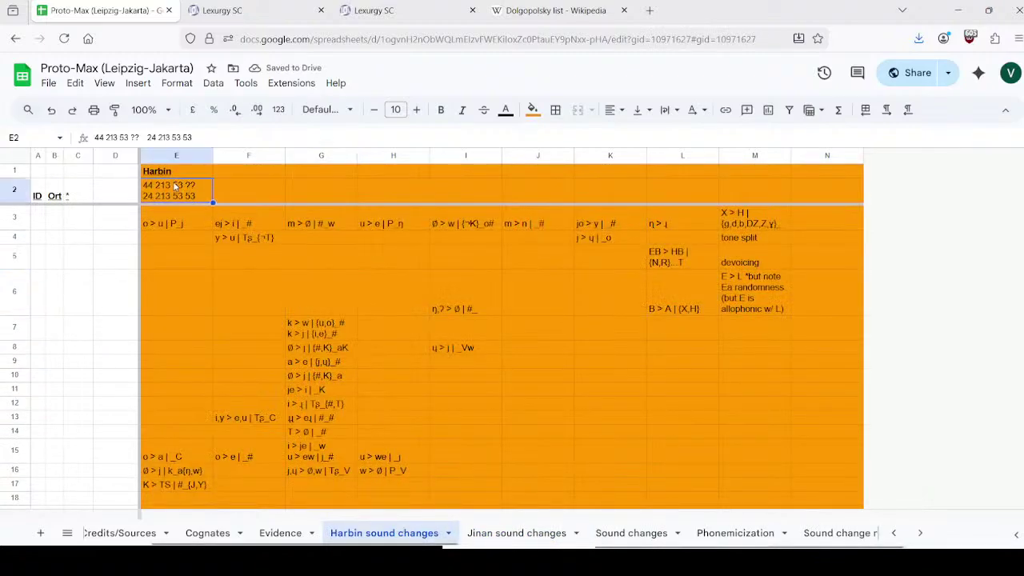
key(Delete)
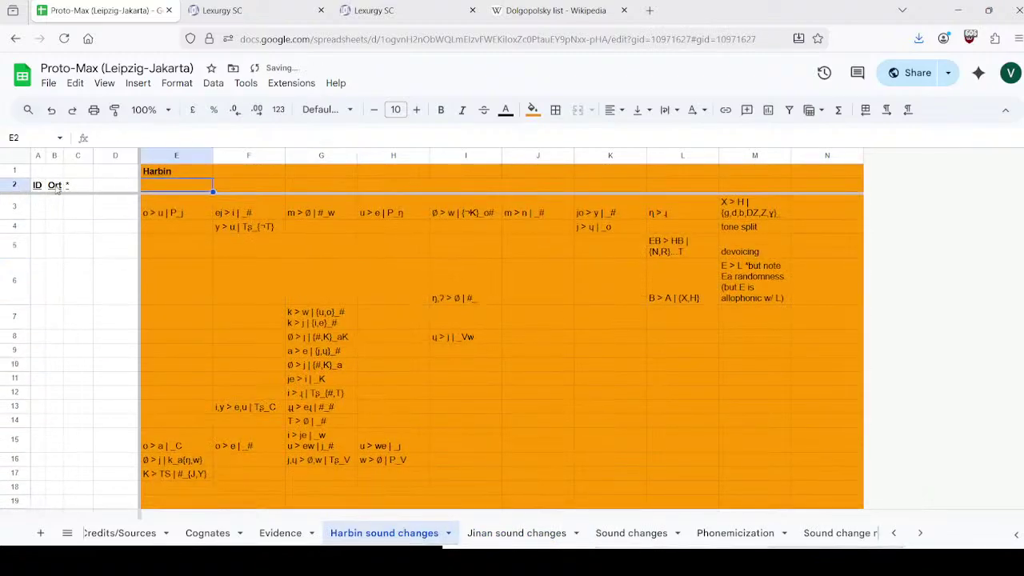
Step: Delete the two header rows, 1 and 2, from the Harbin sound changes sheet
drag(43, 186, 108, 187)
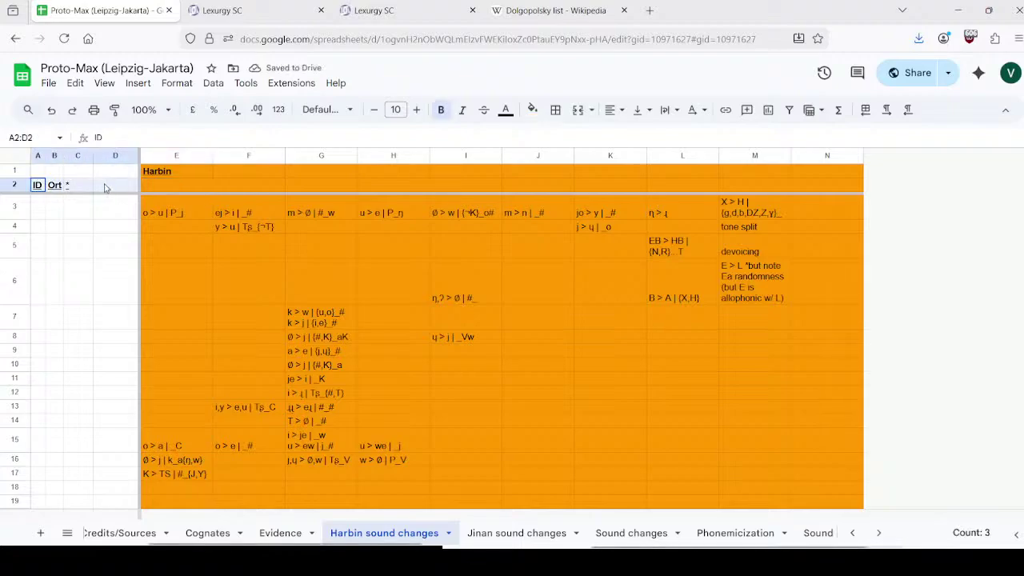
right_click(3, 188)
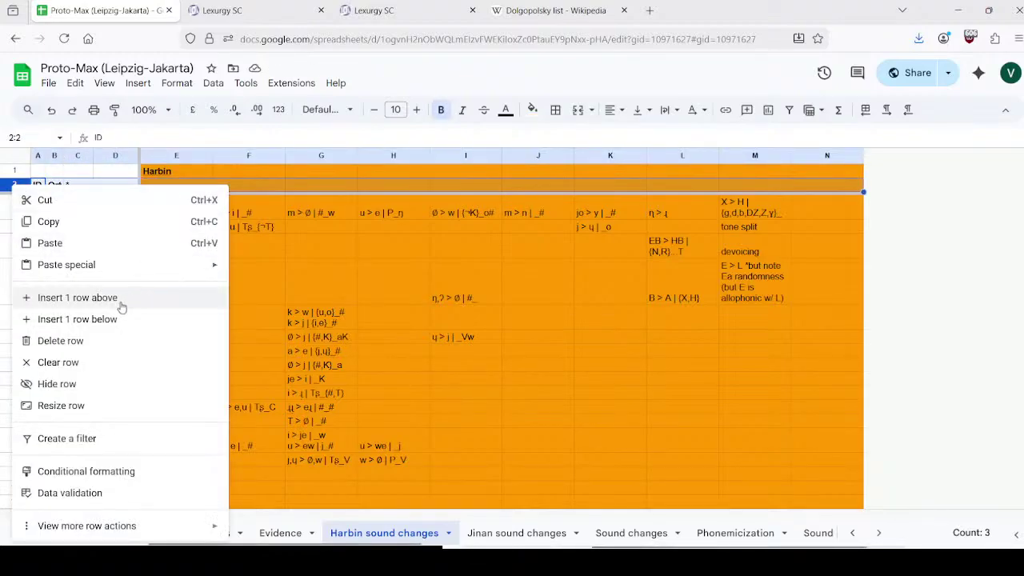
click(87, 341)
click(426, 324)
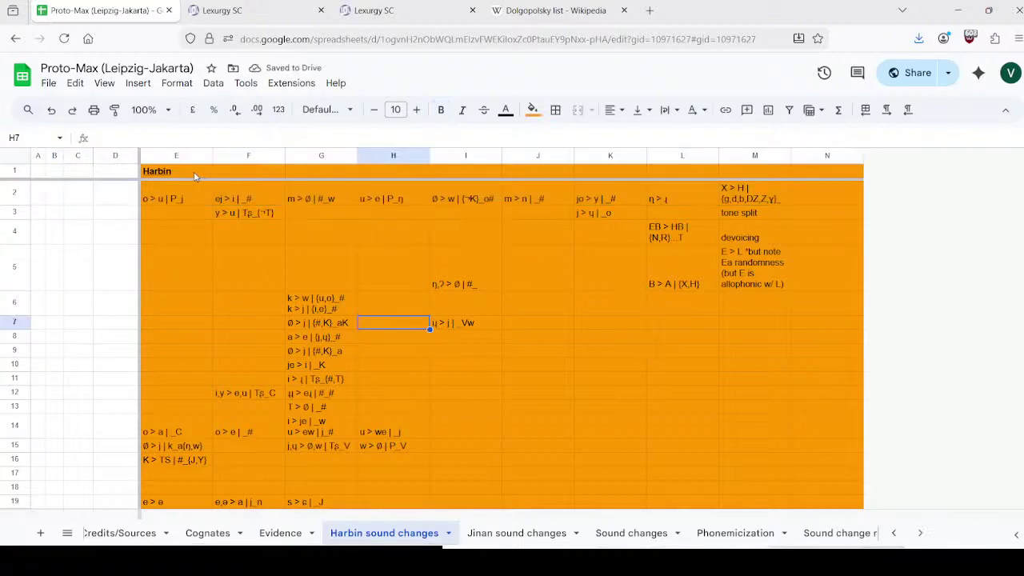
right_click(11, 171)
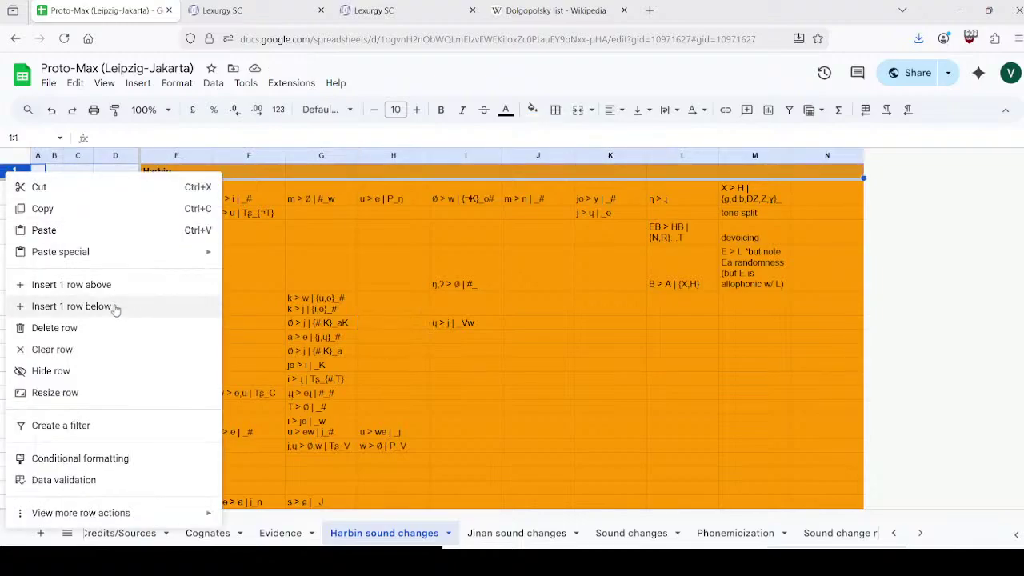
click(115, 327)
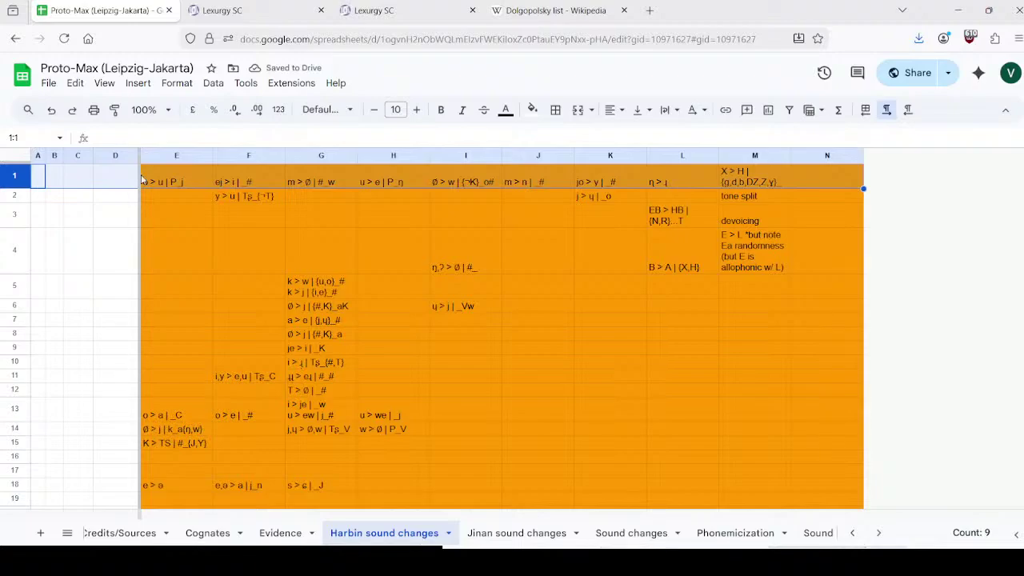
Step: Freeze the Harbin sheet only through column B and delete the empty columns C and D
drag(142, 181, 91, 193)
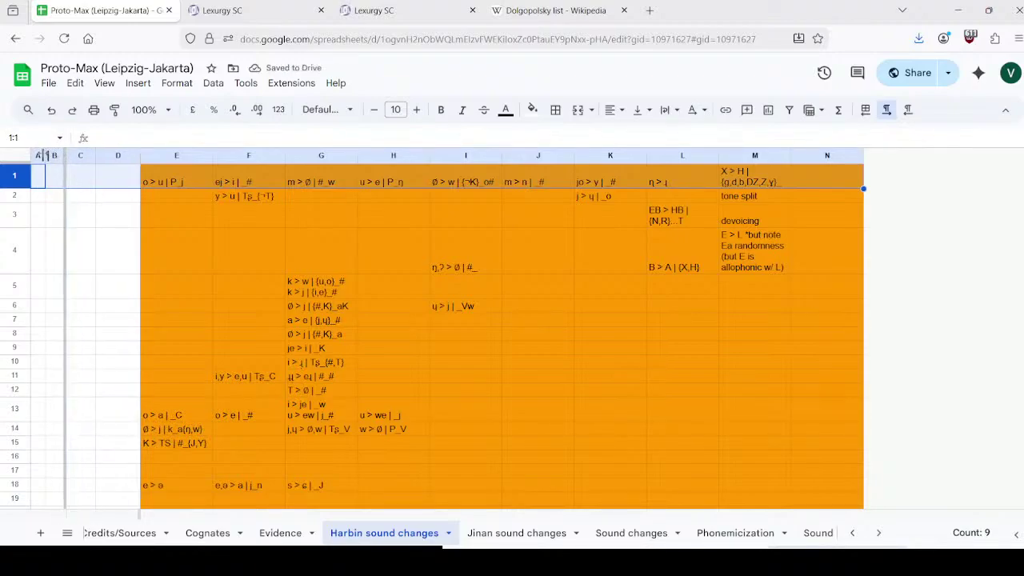
drag(45, 156, 140, 156)
click(118, 157)
right_click(136, 156)
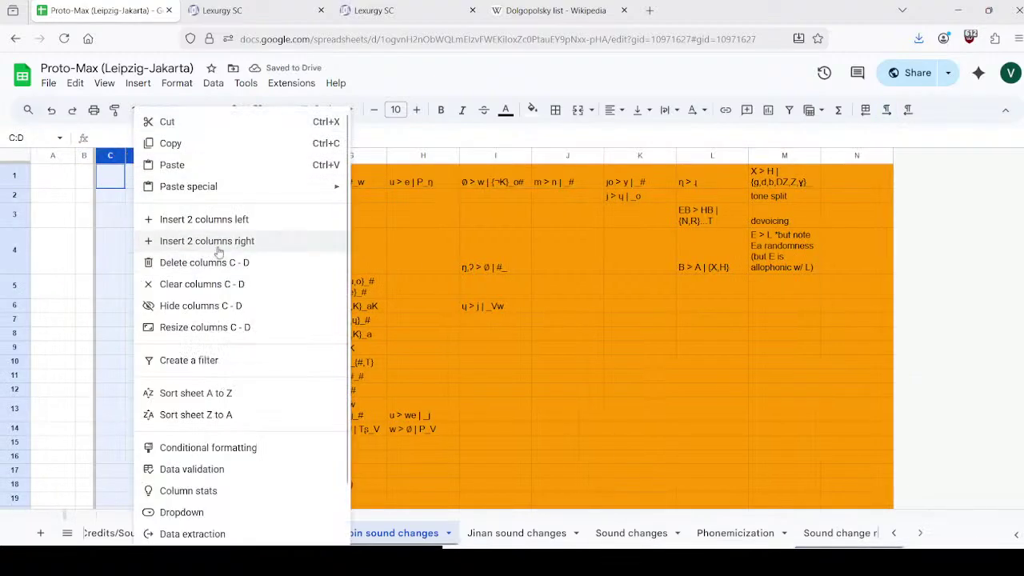
click(208, 270)
Step: Freeze only the widened column A and delete the empty column B beside it
drag(94, 156, 176, 156)
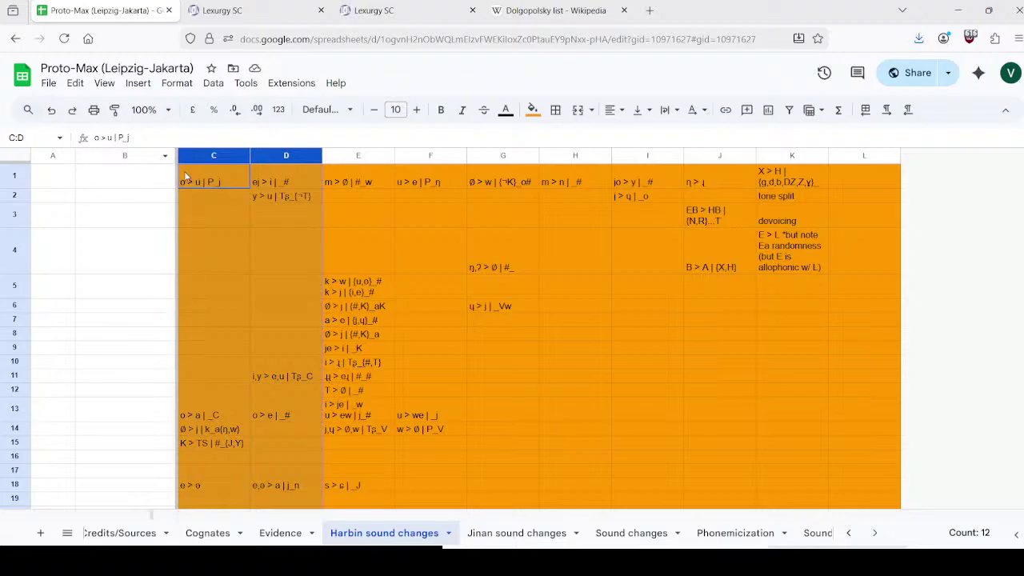
drag(172, 171, 147, 161)
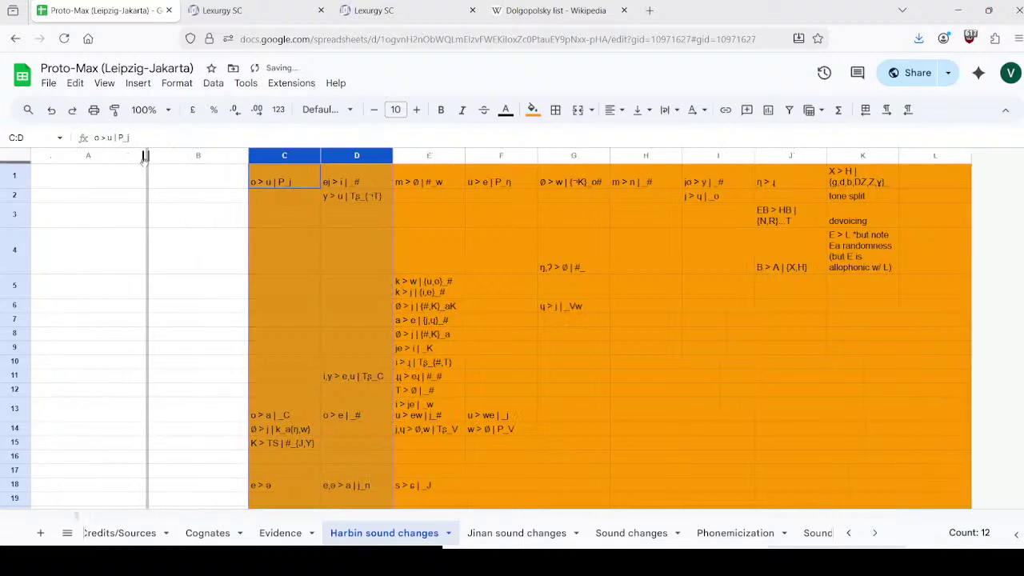
right_click(206, 164)
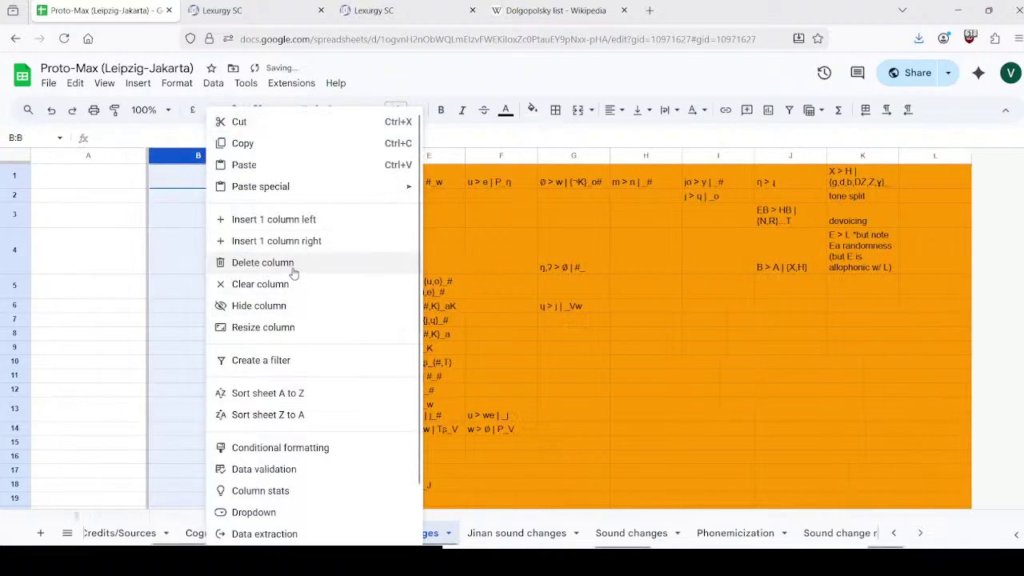
click(293, 270)
click(102, 186)
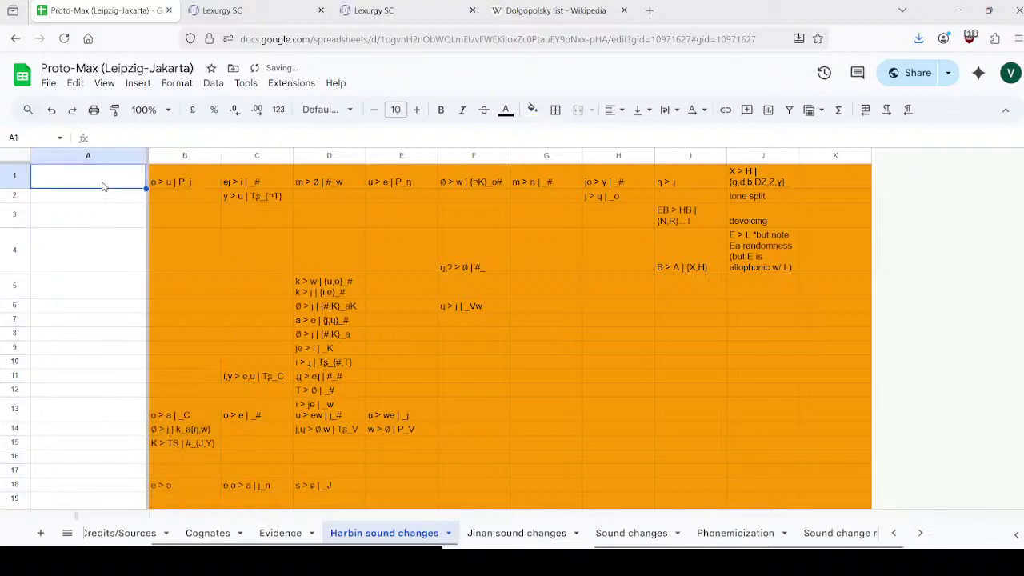
Step: Copy the orange formatting of cell B1 onto column A and make column A bold
click(189, 178)
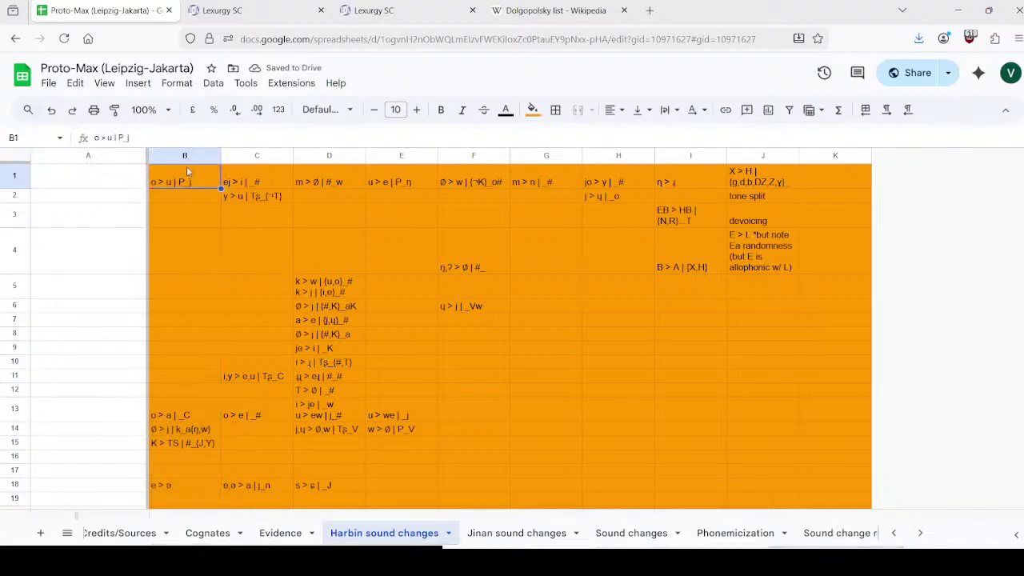
click(114, 110)
click(90, 156)
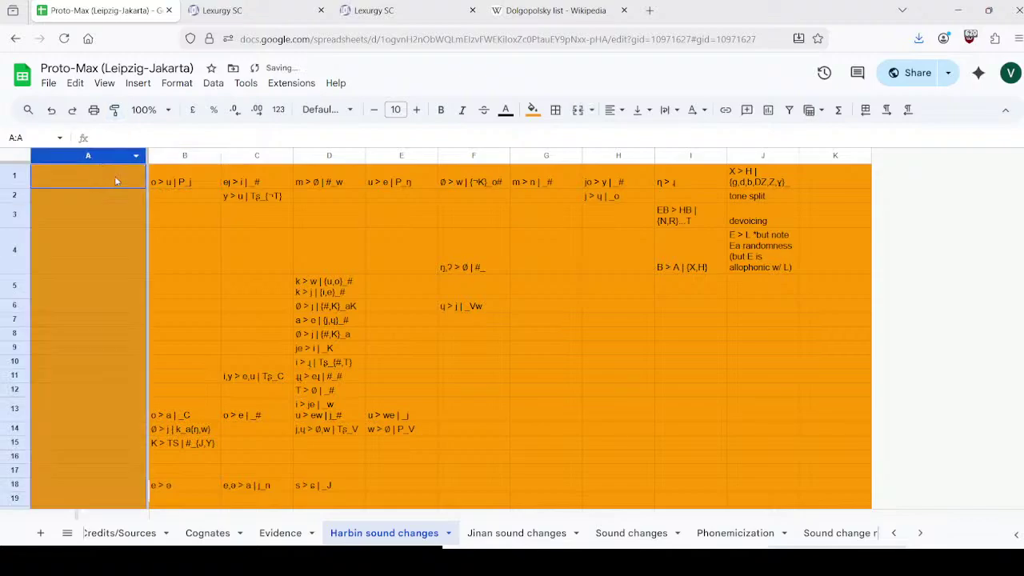
click(102, 182)
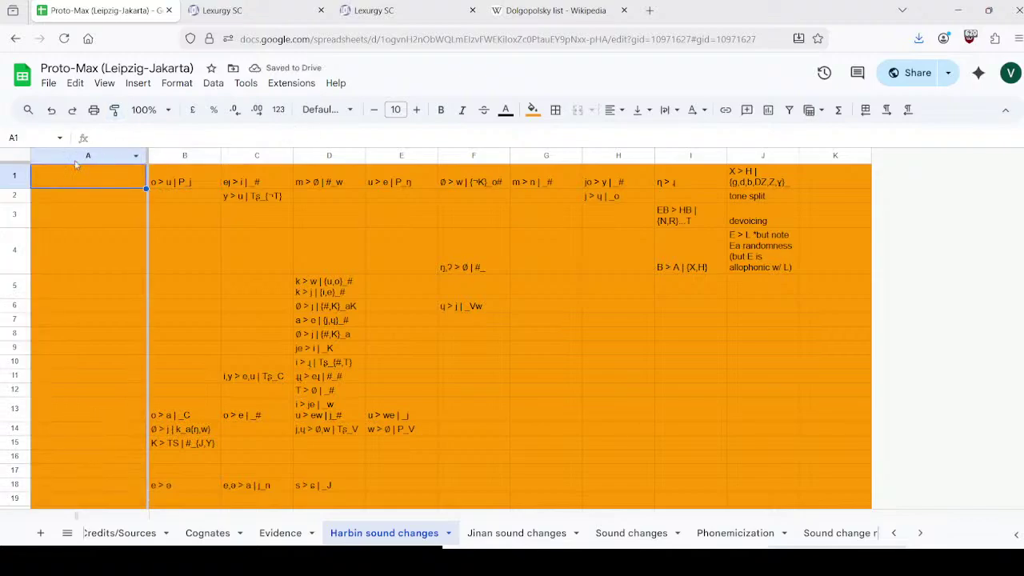
click(73, 157)
key(ctrl+b)
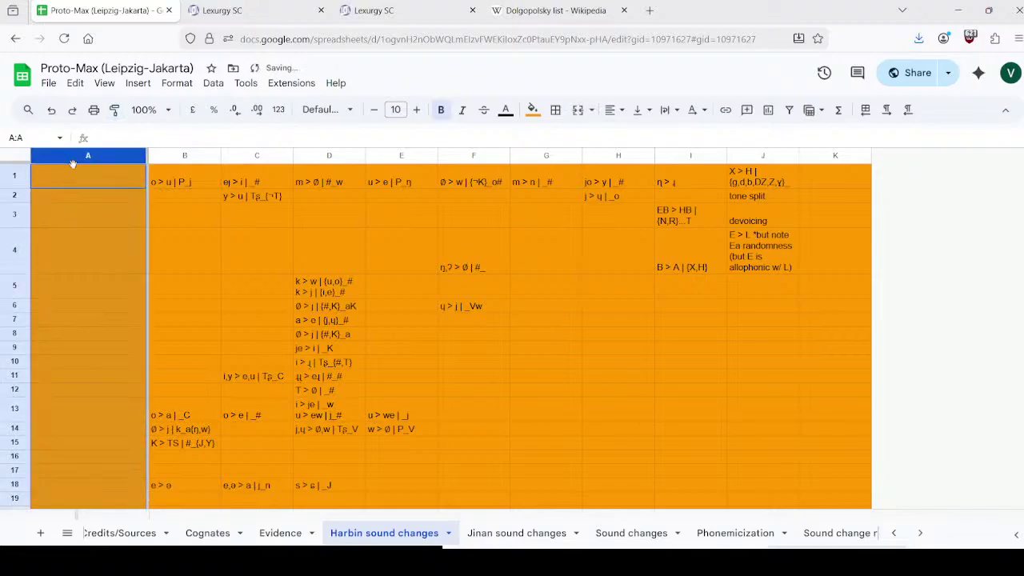
Step: Enter the heading Harbin in cell A1 of the Harbin sound changes sheet
click(120, 183)
text(Harbin)
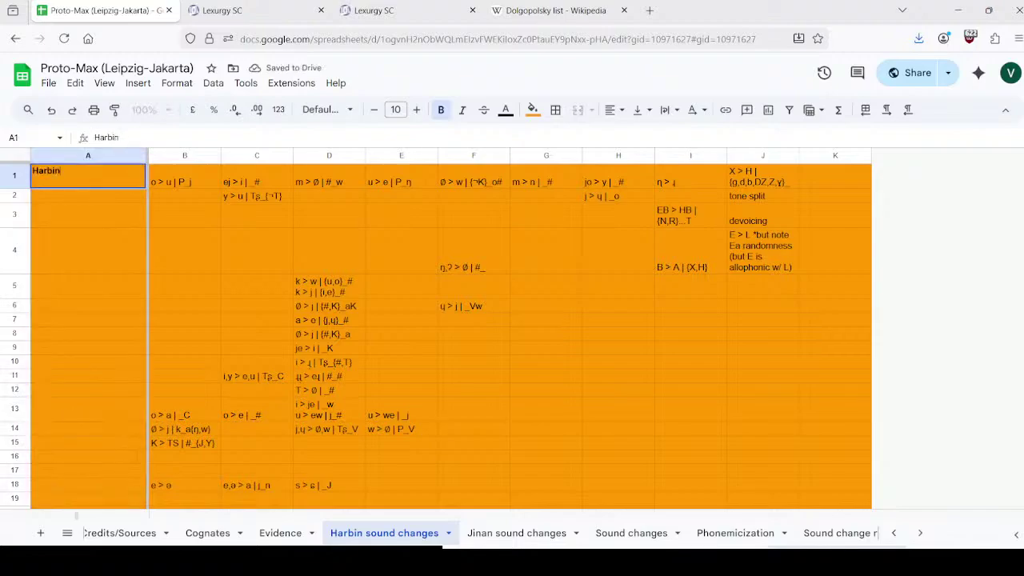
key(Return)
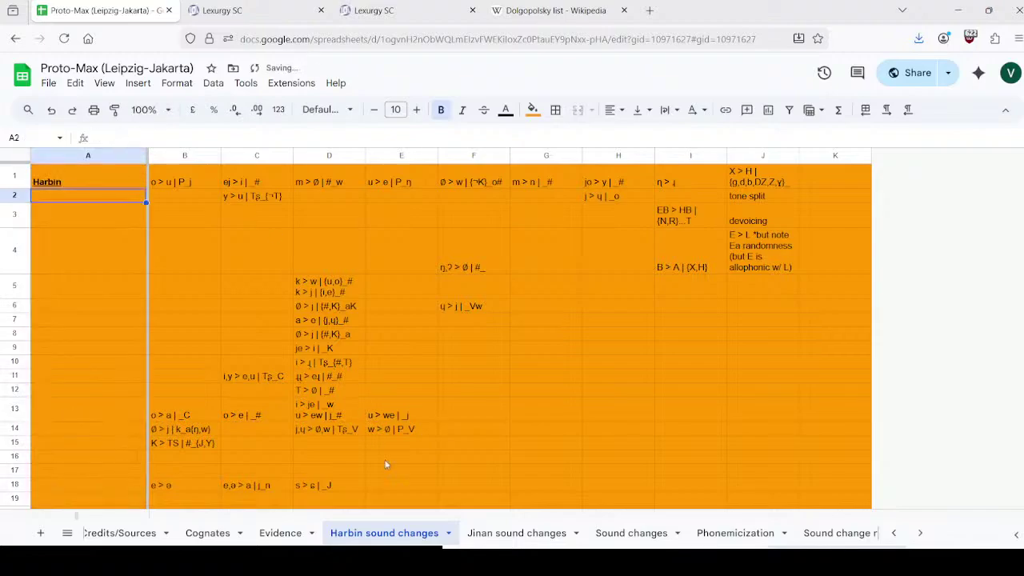
Step: Check the Harbin column heading in the Cognates sheet and look up harbin on Wikipedia
click(516, 532)
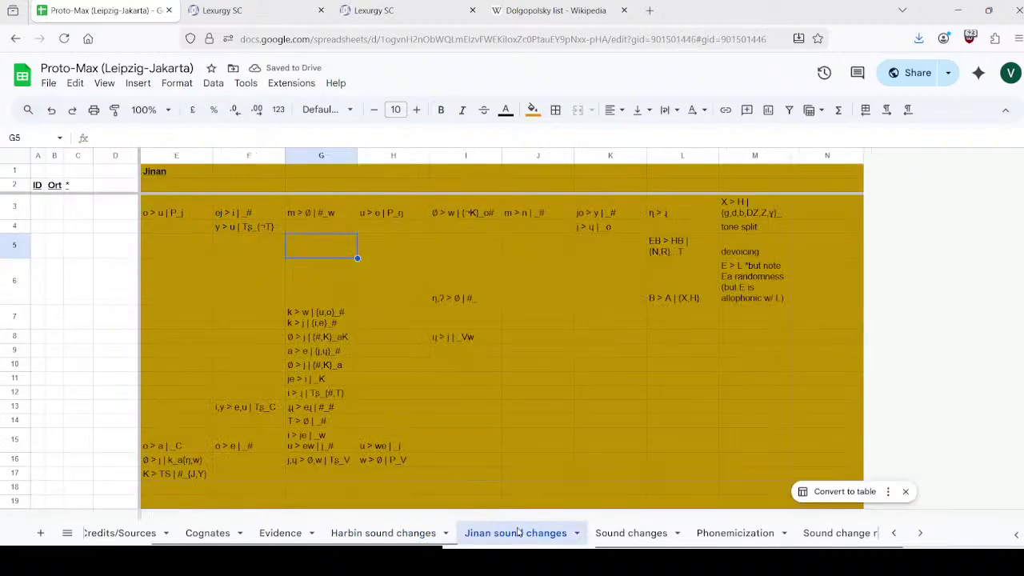
click(384, 533)
click(282, 533)
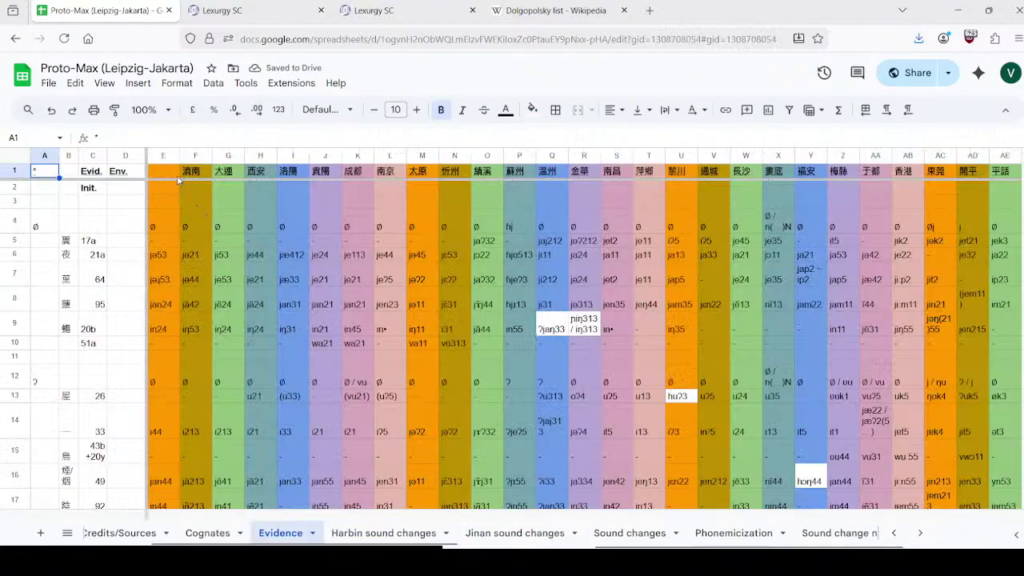
click(210, 534)
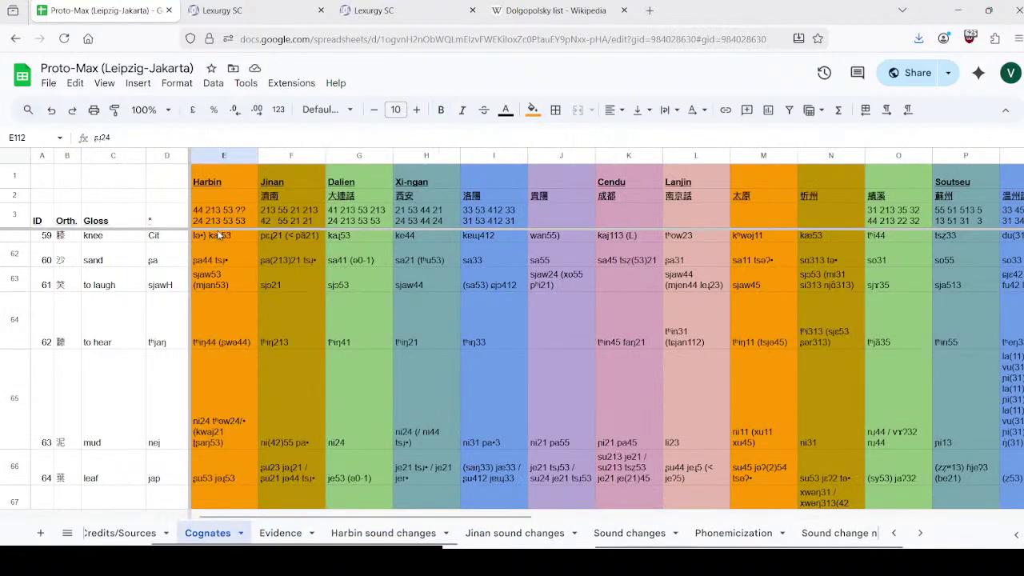
click(573, 8)
scroll(693, 126, up, 5)
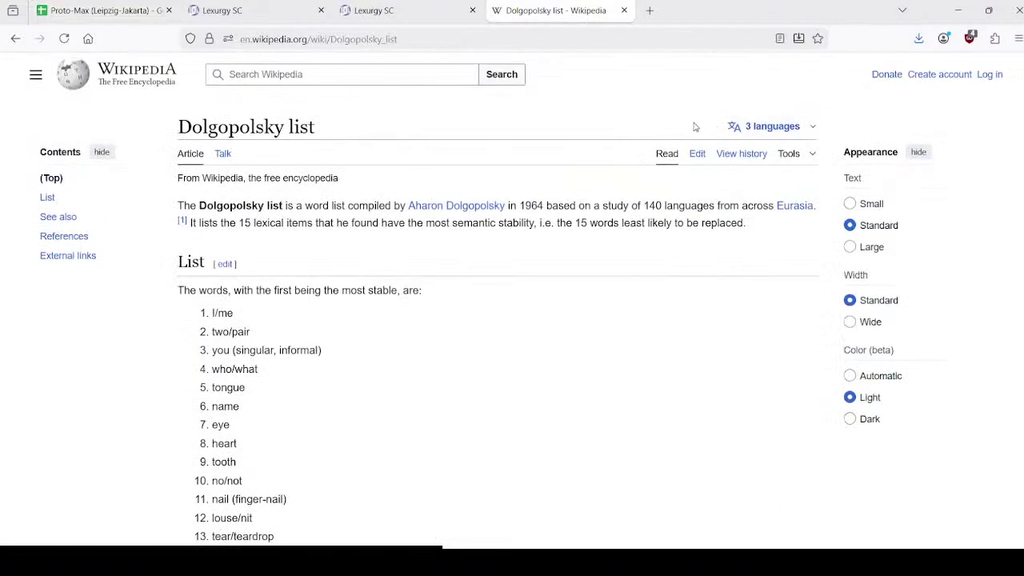
click(321, 78)
text(harbin)
key(Return)
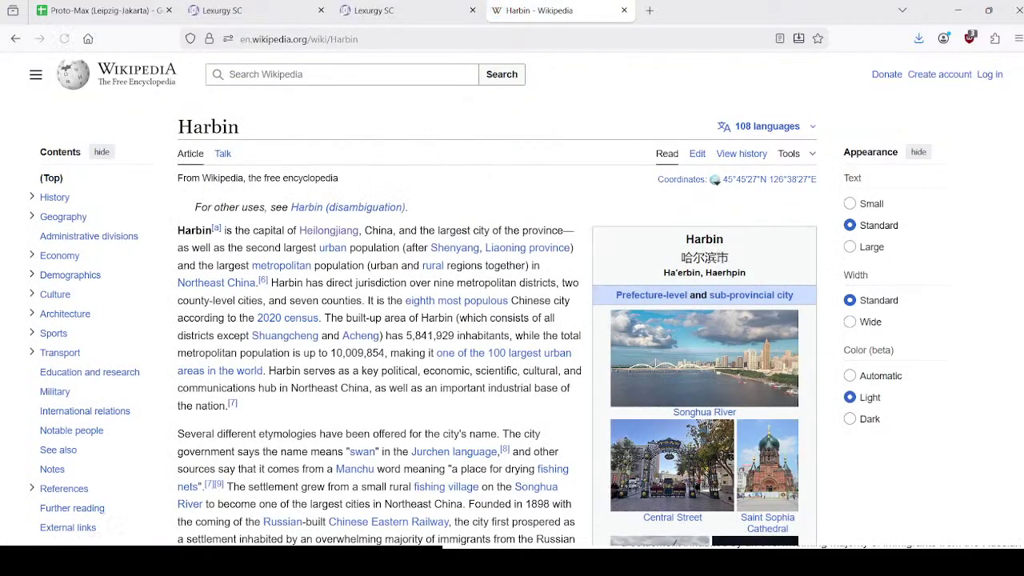
Step: Open the Wiktionary entry for Harbin's traditional Chinese name from the article's infobox and copy the name 哈爾濱
scroll(590, 307, down, 15)
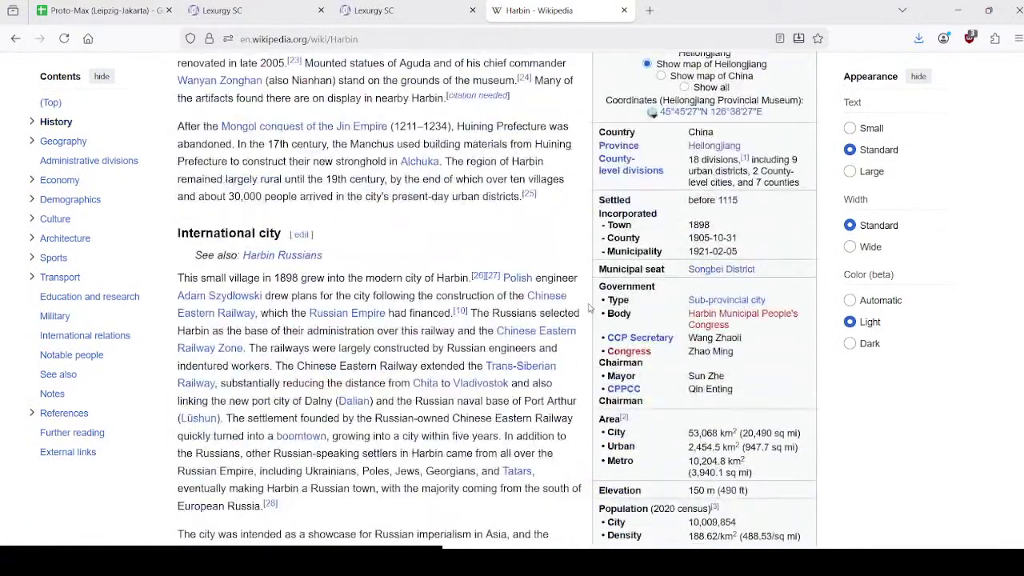
scroll(590, 307, down, 10)
scroll(706, 300, down, 2)
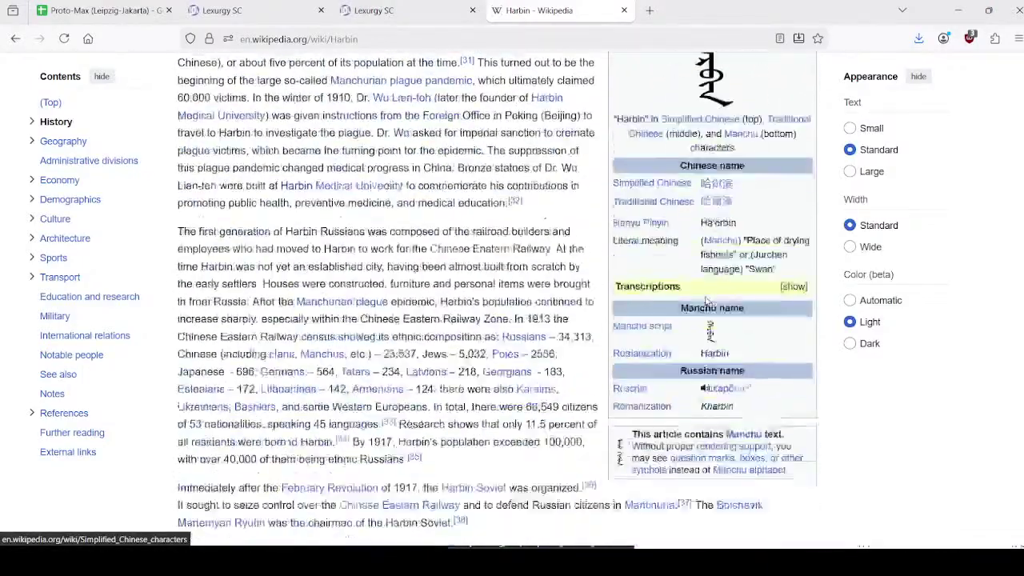
scroll(706, 300, down, 1)
click(717, 152)
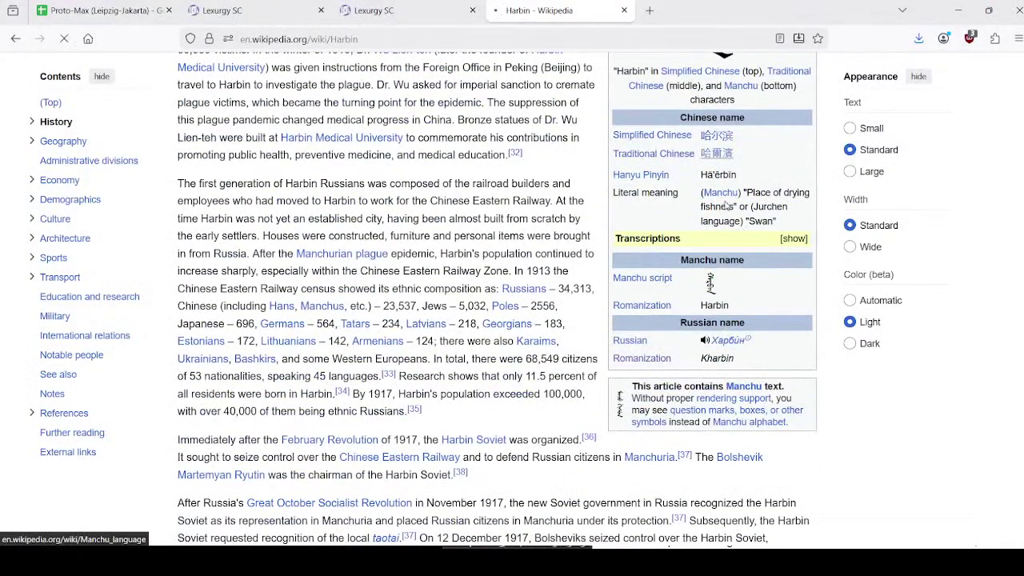
mouse_move(253, 128)
mouse_down()
mouse_move(172, 129)
mouse_move(248, 127)
mouse_up()
key(ctrl+c)
Step: Return to the spreadsheet and paste 哈爾濱 into cell E2 below the Harbin heading in the Cognates sheet
click(109, 8)
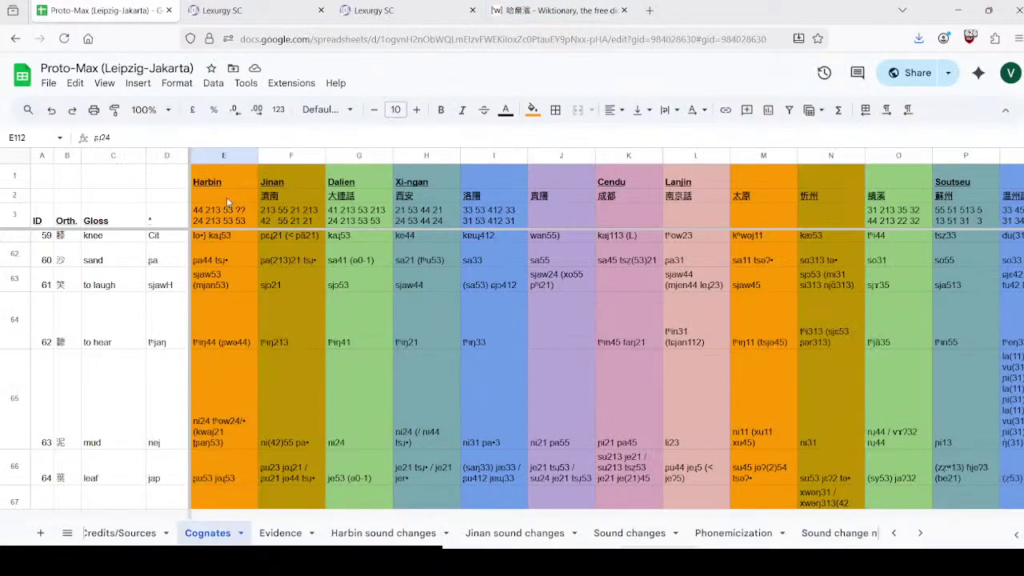
click(228, 196)
key(ctrl+v)
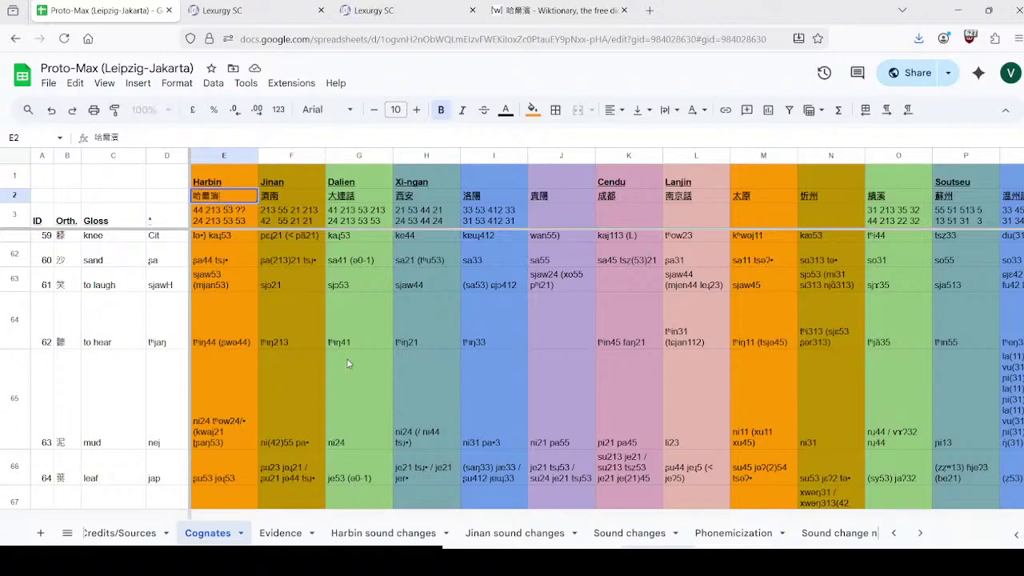
click(349, 364)
scroll(276, 281, down, 1)
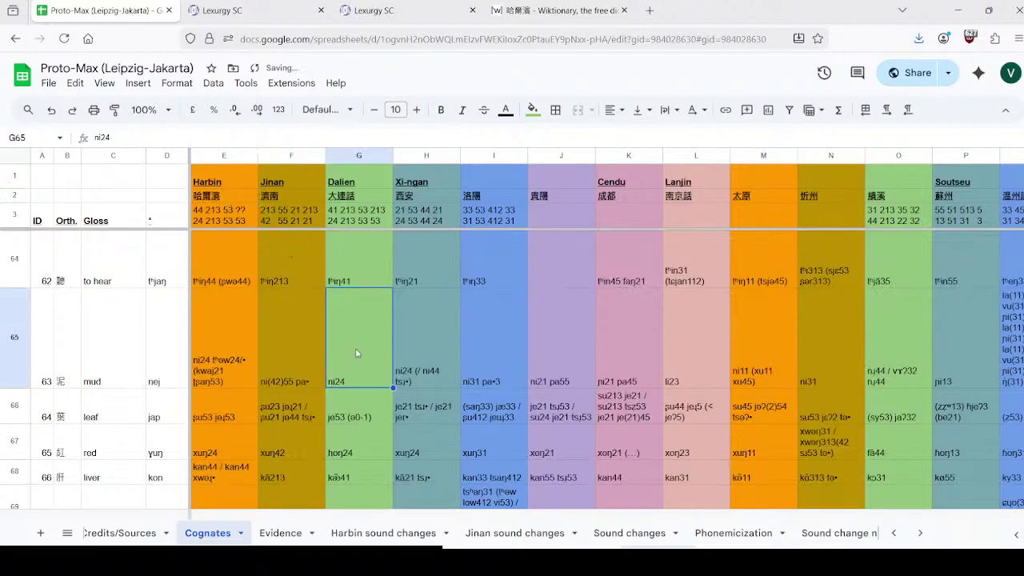
Step: Undo the last two edits and redo both of them
key(ctrl+z)
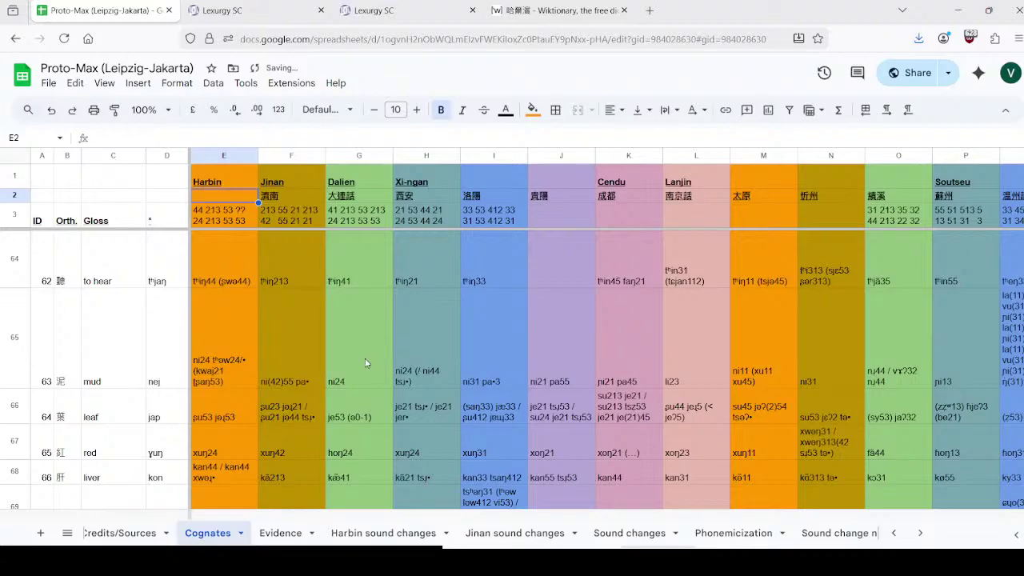
key(ctrl+z)
key(ctrl+y)
key(ctrl+y)
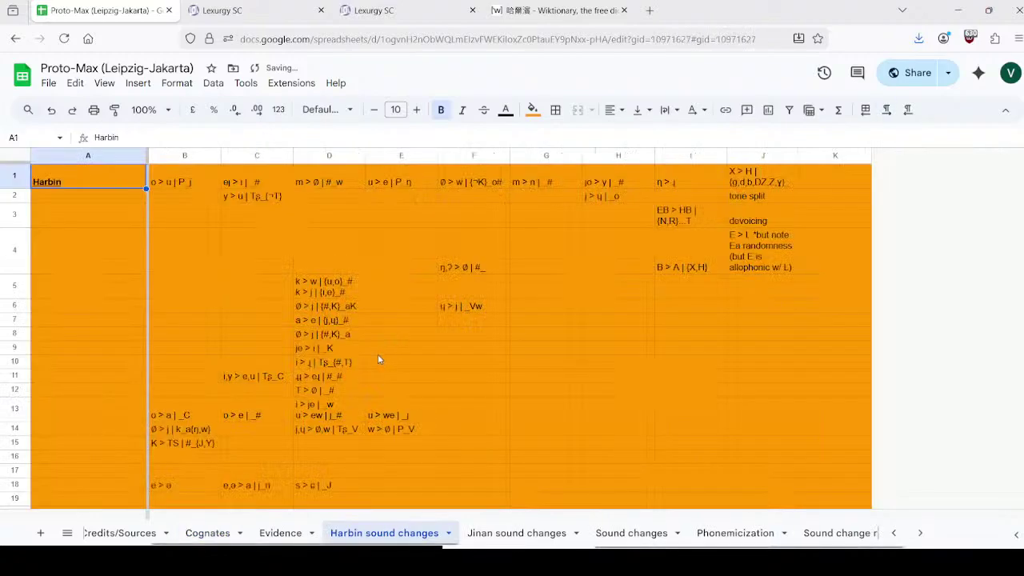
click(356, 346)
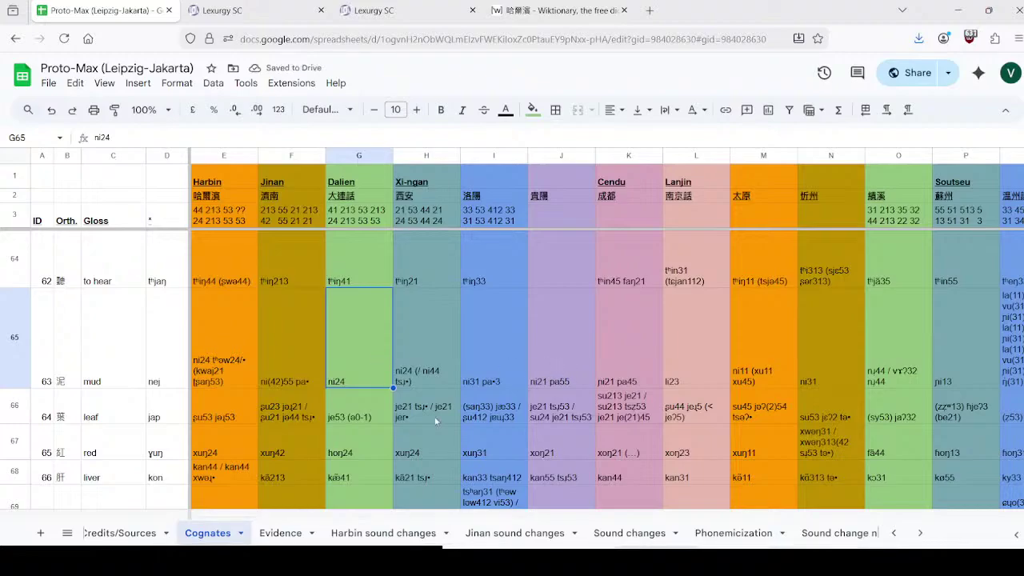
Step: Paste 哈爾濱 without its source formatting into cell A2 of the Harbin sound changes sheet
click(504, 534)
click(412, 533)
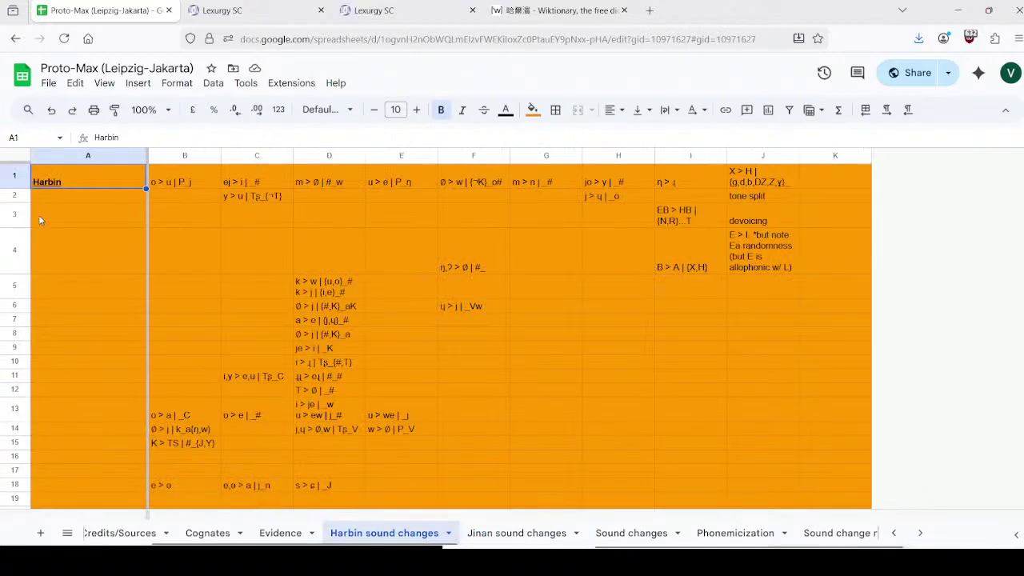
click(61, 199)
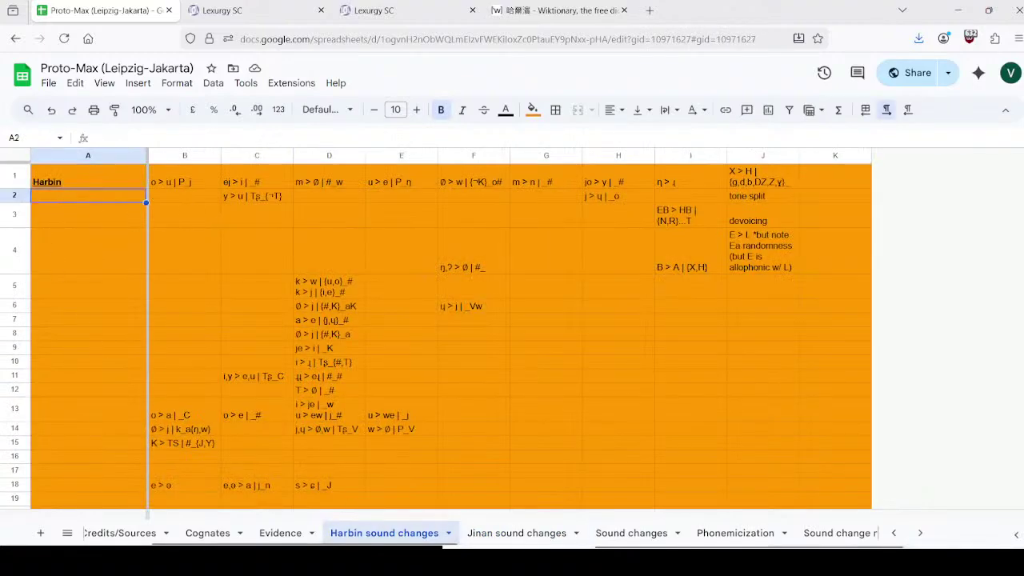
key(ctrl+v)
key(ctrl+z)
key(ctrl+shift+v)
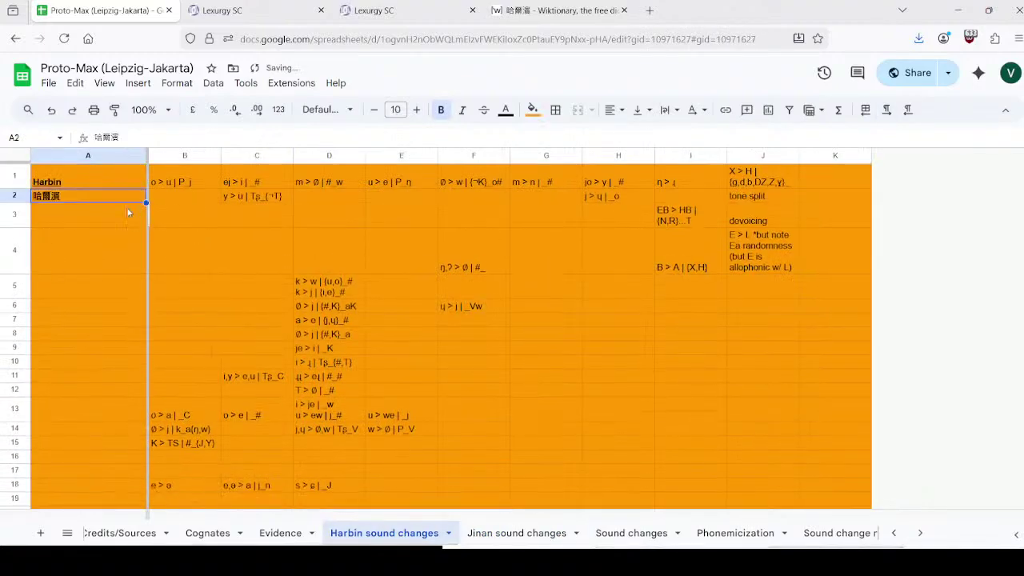
click(96, 222)
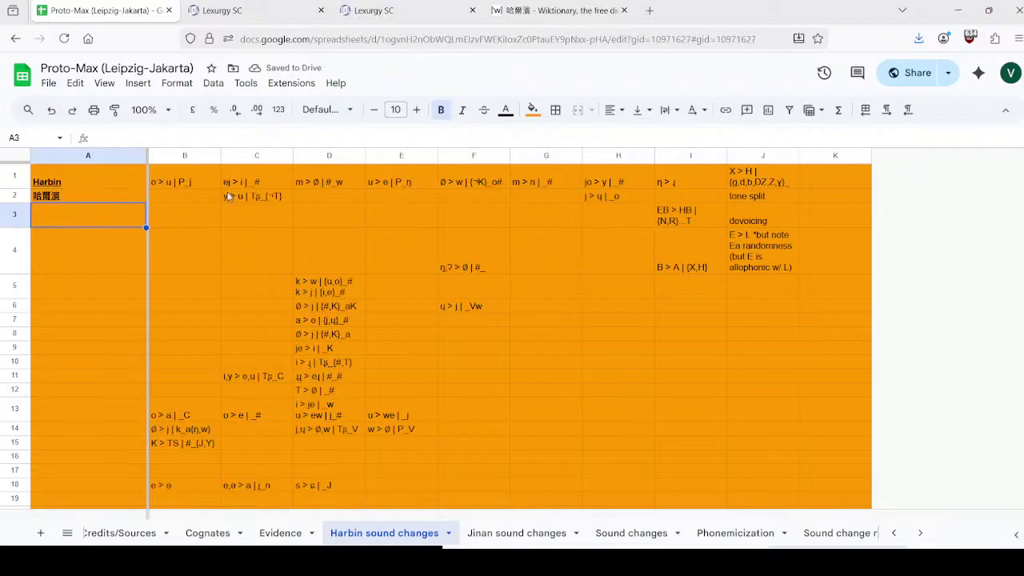
Step: Delete the old Jinan sound changes sheet from the spreadsheet
click(495, 532)
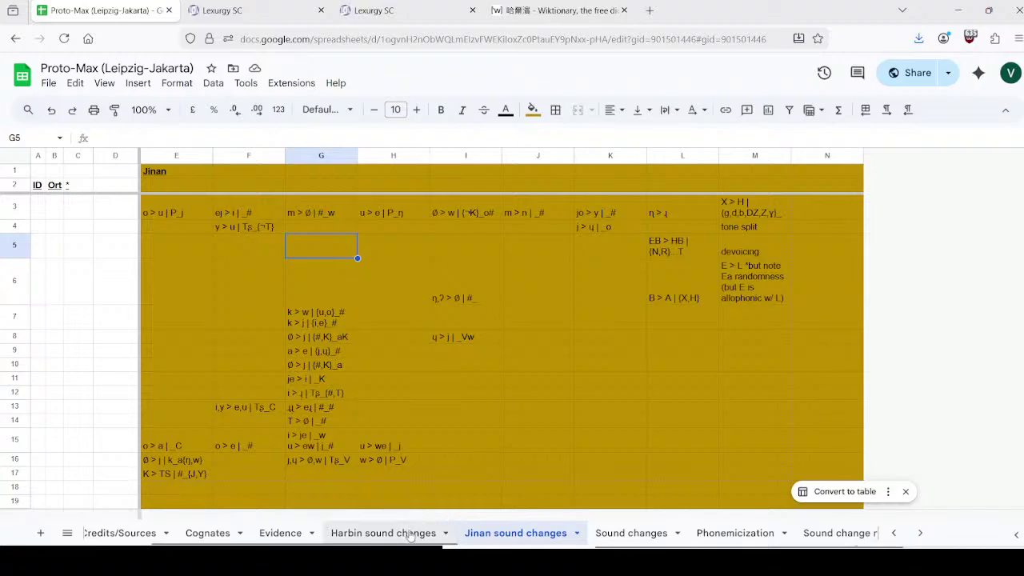
click(576, 533)
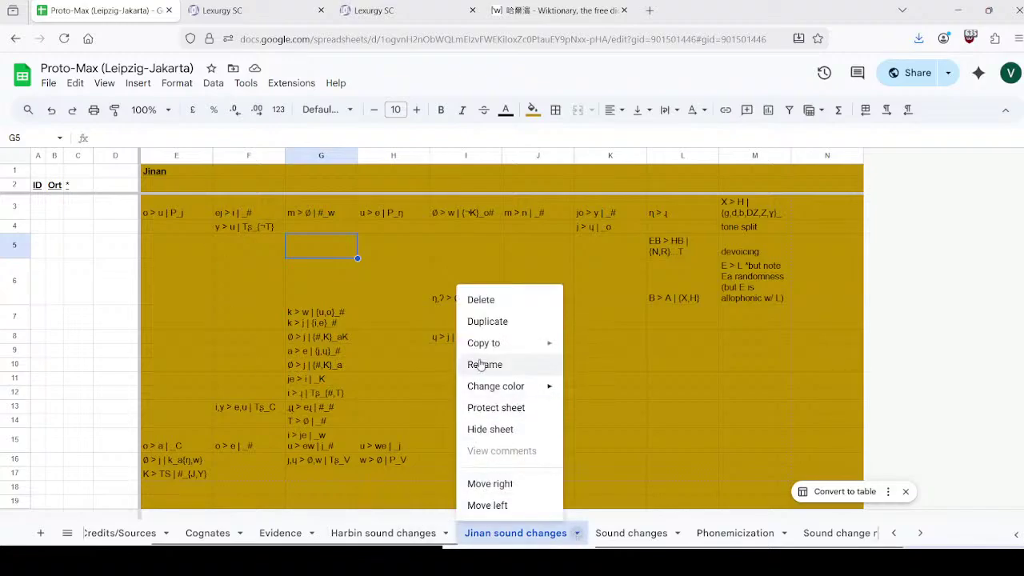
click(492, 304)
click(670, 336)
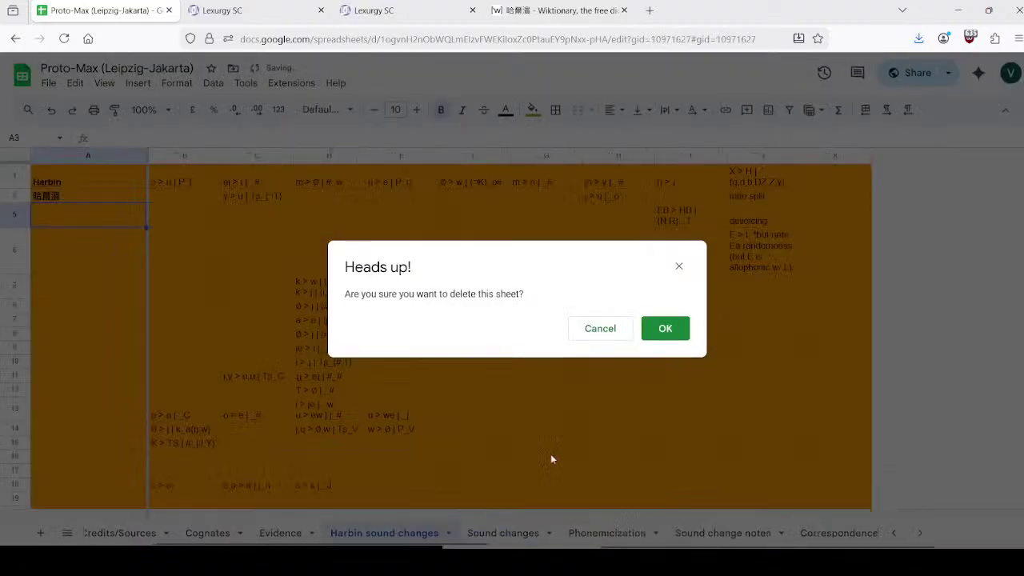
Step: Duplicate the Harbin sound changes sheet
click(448, 533)
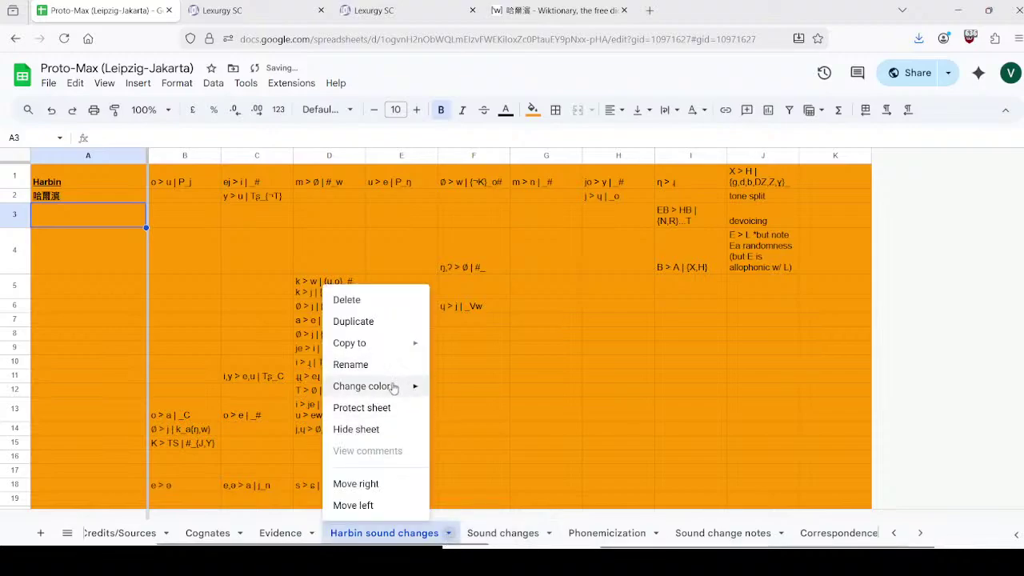
mouse_move(375, 353)
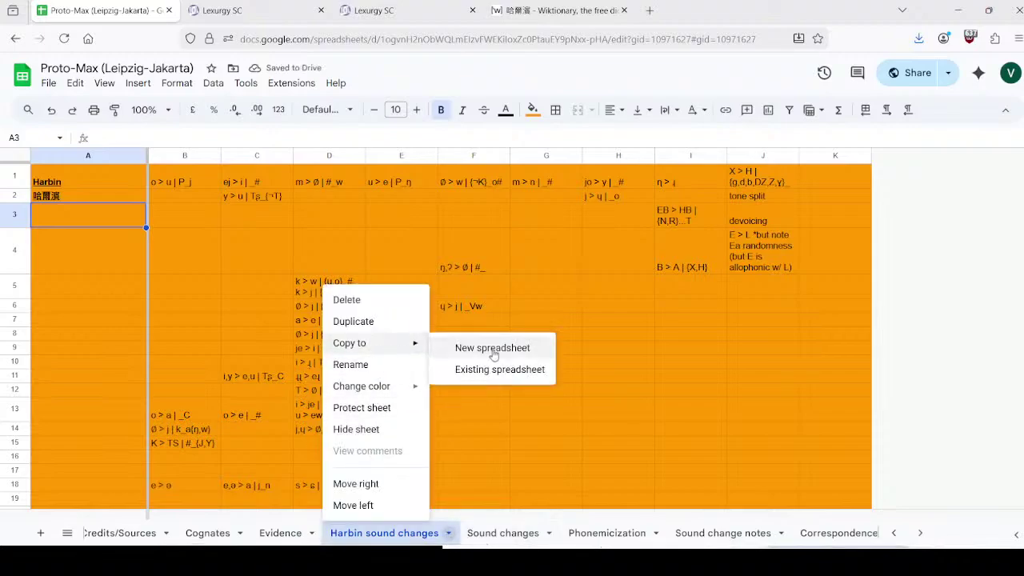
click(384, 323)
Step: Rename the duplicated Harbin sheet as Jinan sound changes
click(628, 536)
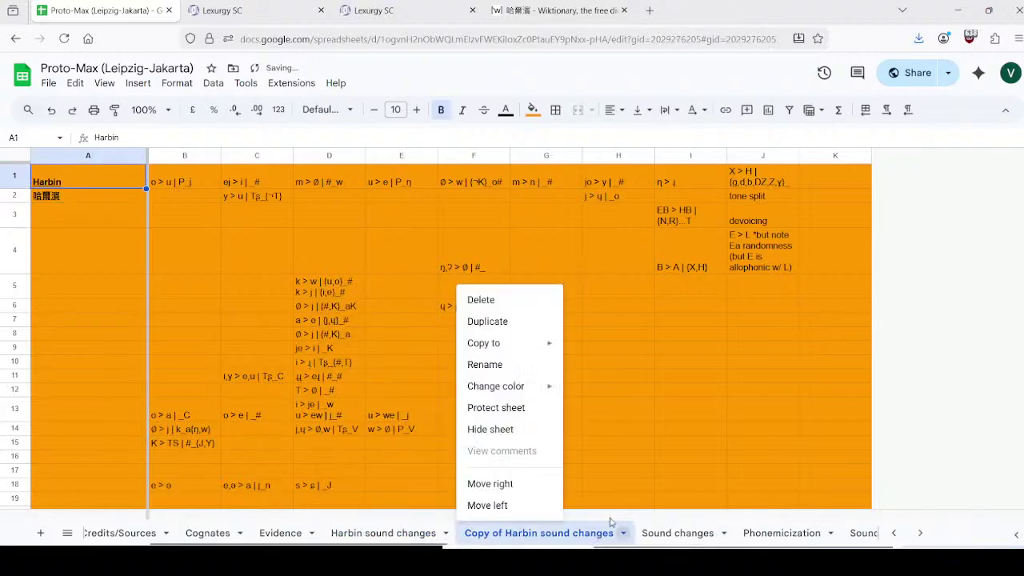
click(507, 366)
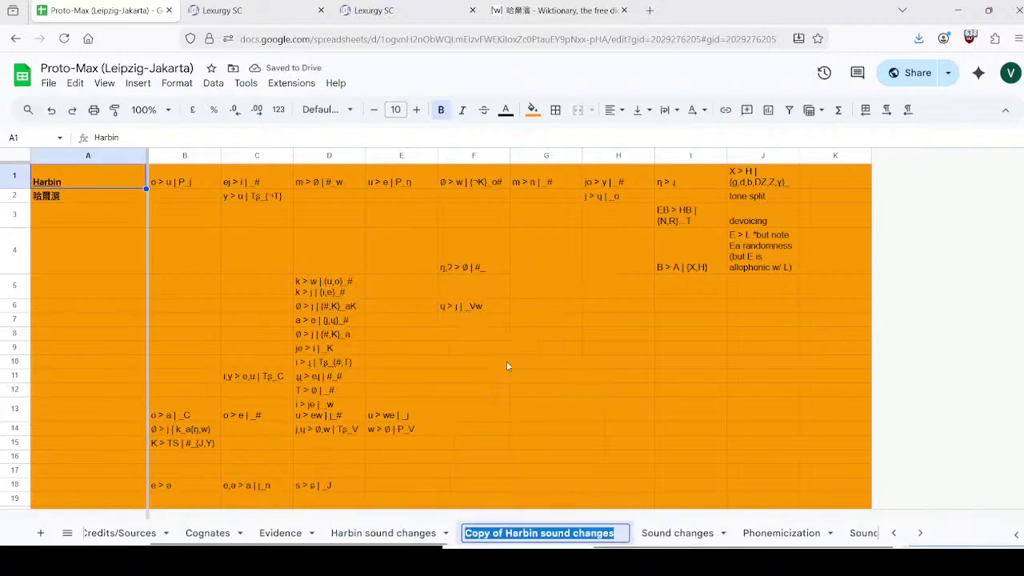
click(541, 534)
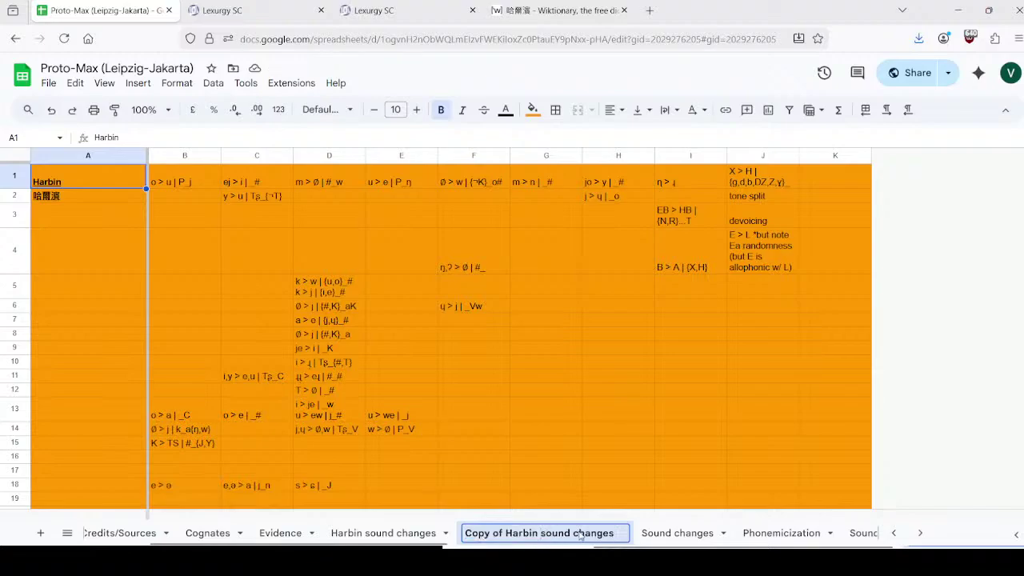
key(ctrl+BackSpace)
key(ctrl+BackSpace)
key(ctrl+BackSpace)
text(Jinan)
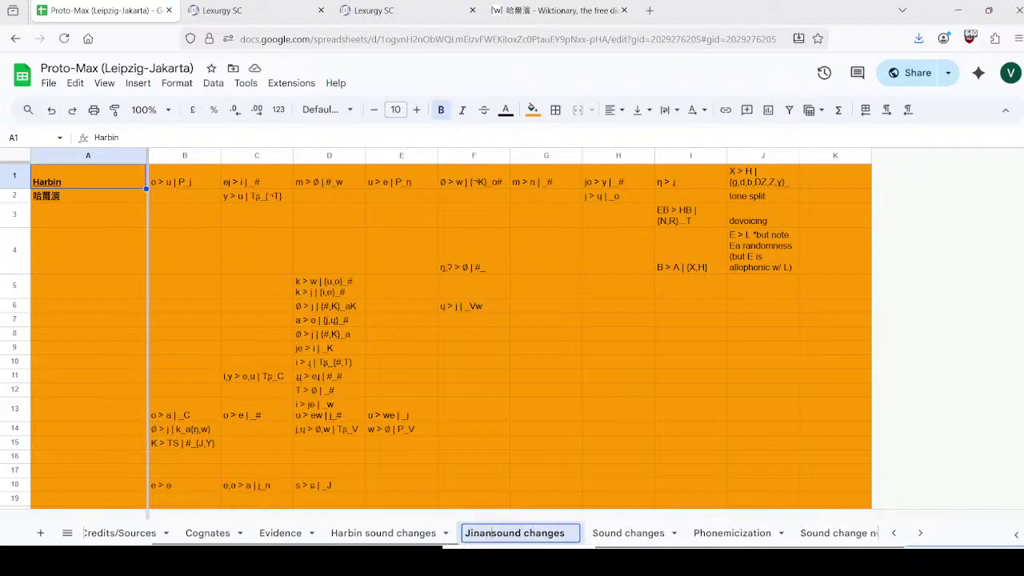
key(Return)
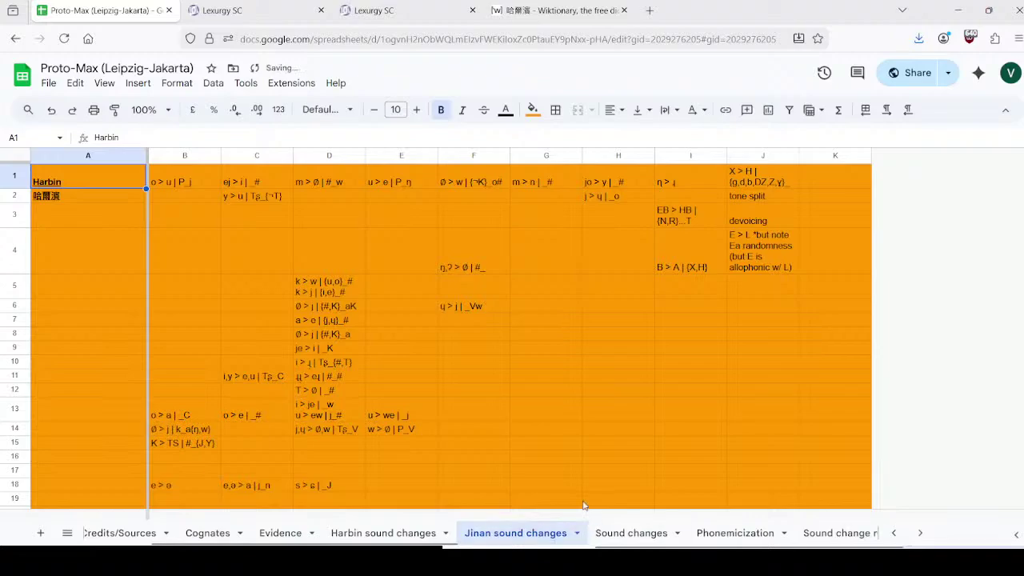
Step: Apply the Jinan column's cell formatting from the Sound changes sheet to the whole Jinan sound changes sheet, and make column A bold and underlined
click(616, 534)
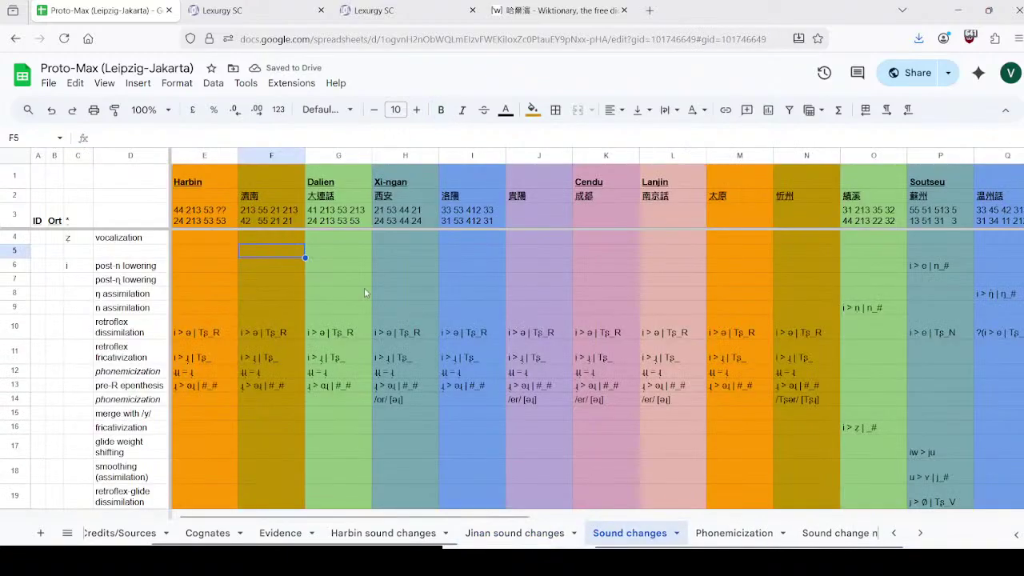
click(114, 109)
click(492, 534)
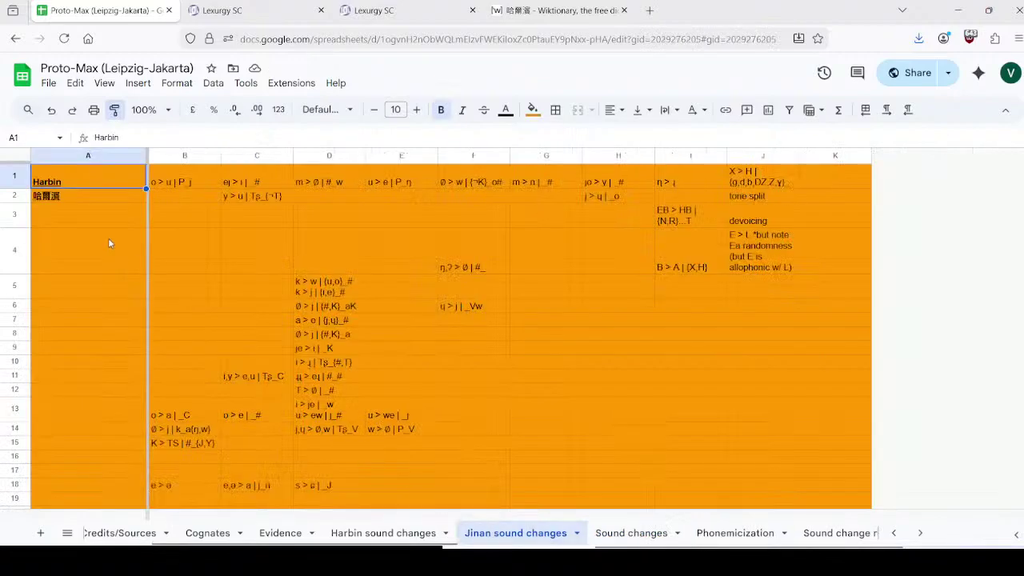
click(16, 156)
click(99, 157)
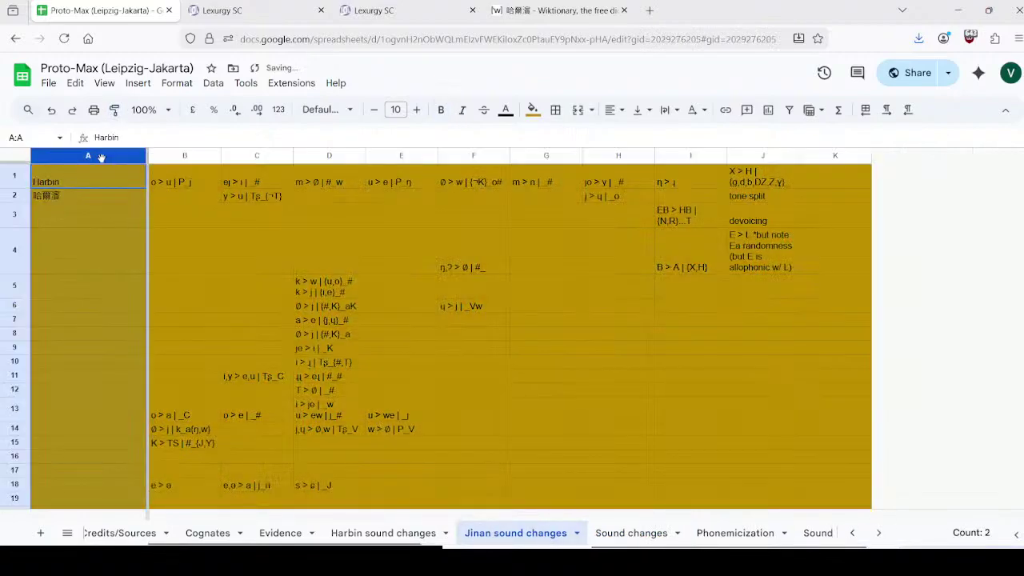
key(ctrl+b)
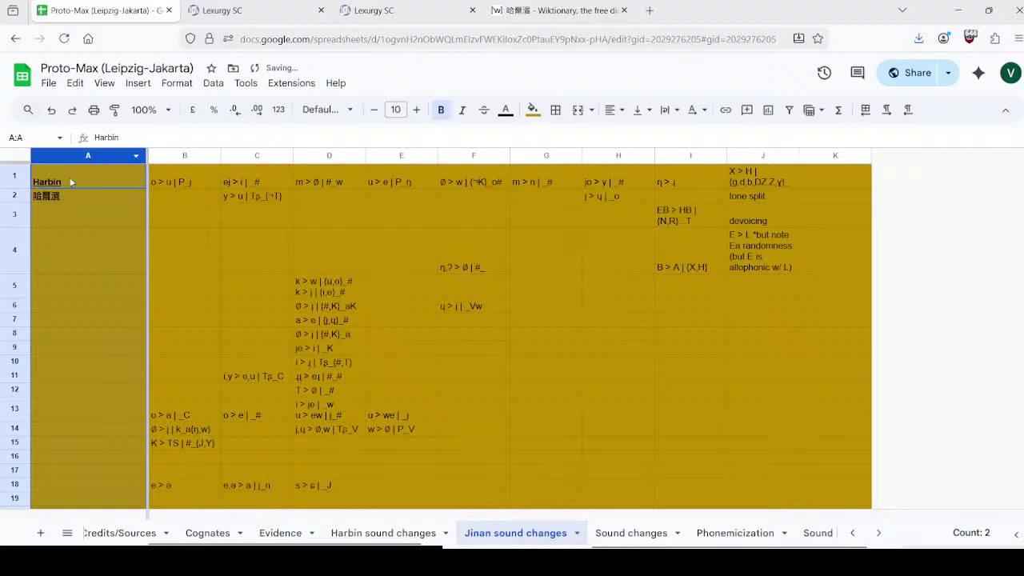
Step: Change the heading in cell A1 of the Jinan sound changes sheet to Jinan
click(70, 180)
text(Jinan)
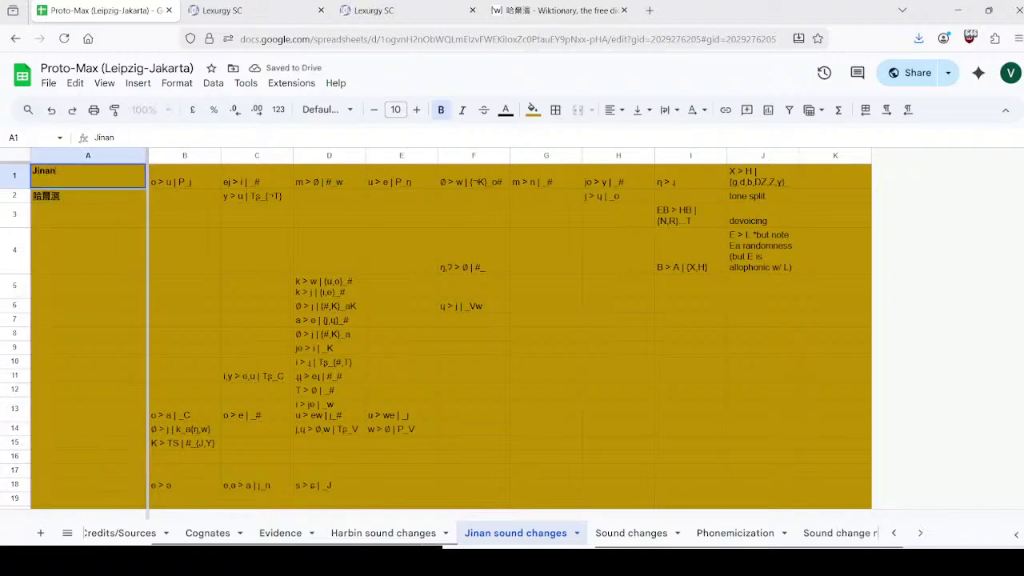
key(Return)
Step: Copy the Chinese name 濟南 from the Evidence sheet's header row into cell A2 of the Jinan sound changes sheet, replacing Harbin's name
click(372, 533)
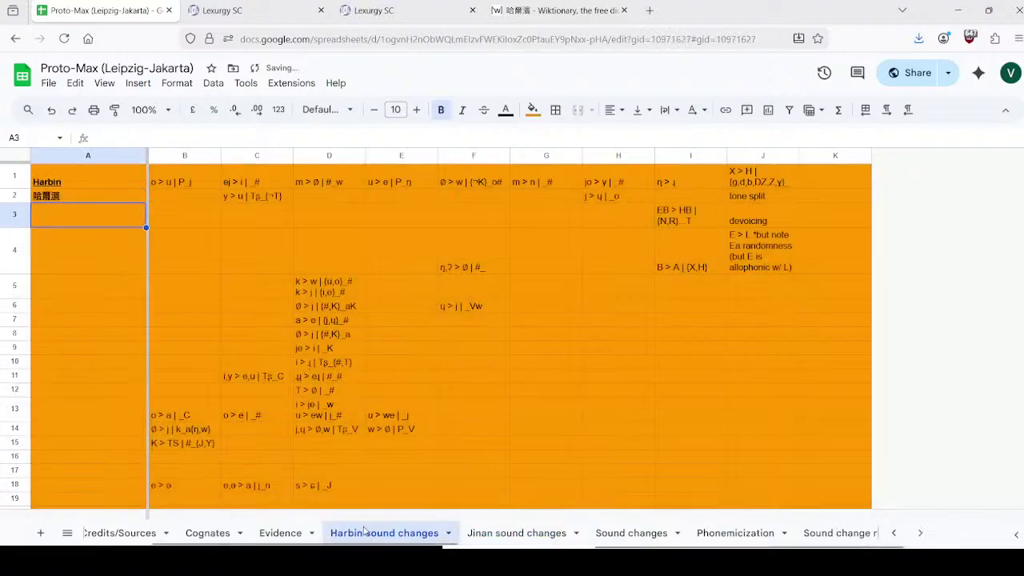
click(276, 533)
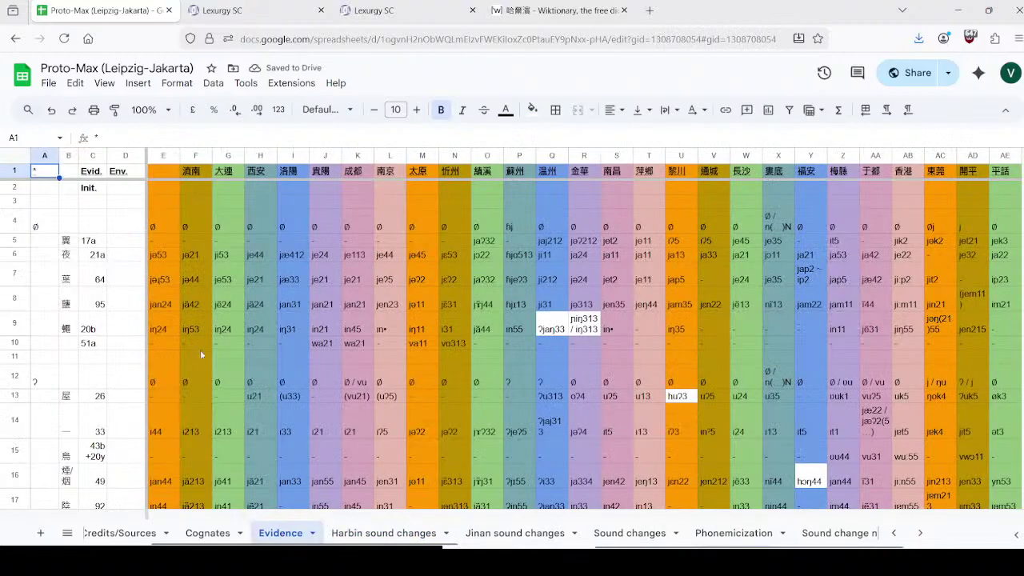
click(196, 171)
click(516, 533)
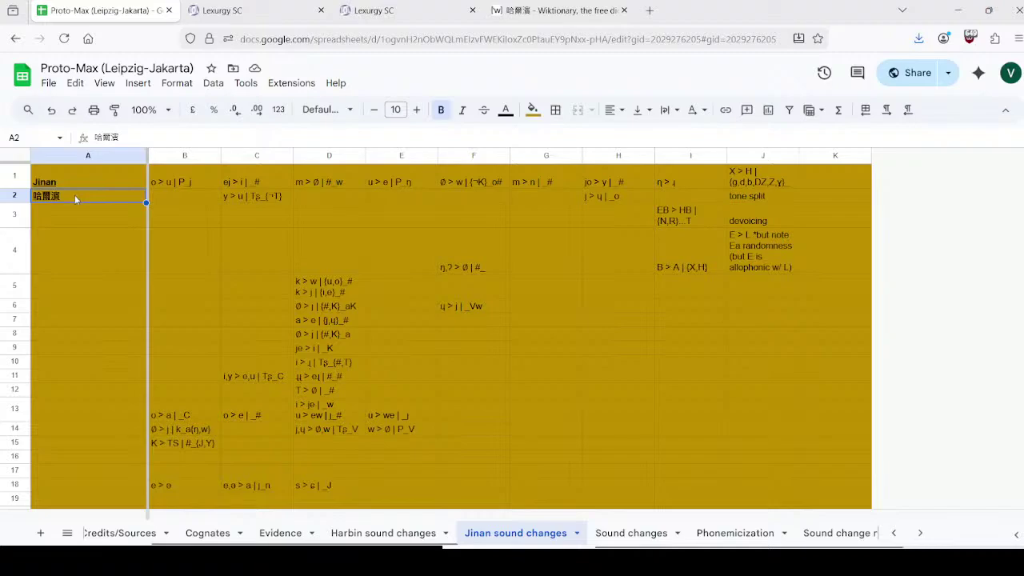
text(濟南)
click(298, 249)
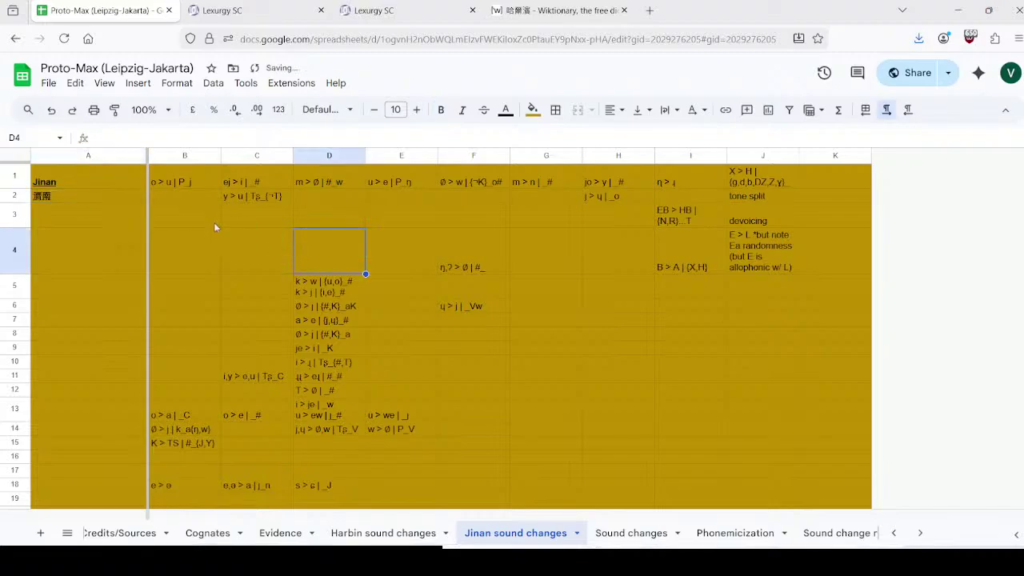
Step: Check the current Lexurgy rules, and examine the Jinan forms of fire, nose and to go in the Cognates sheet
click(240, 10)
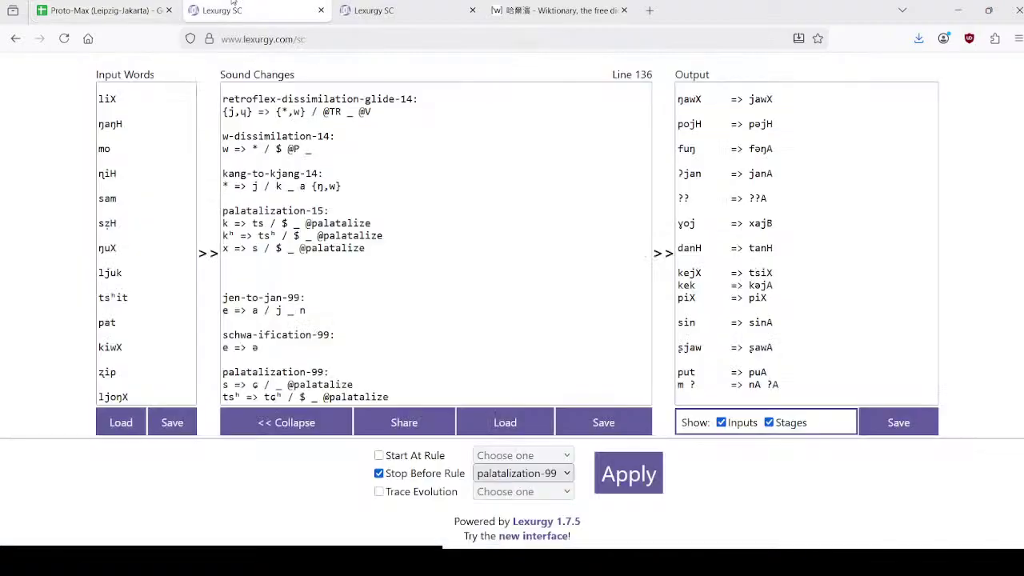
click(100, 11)
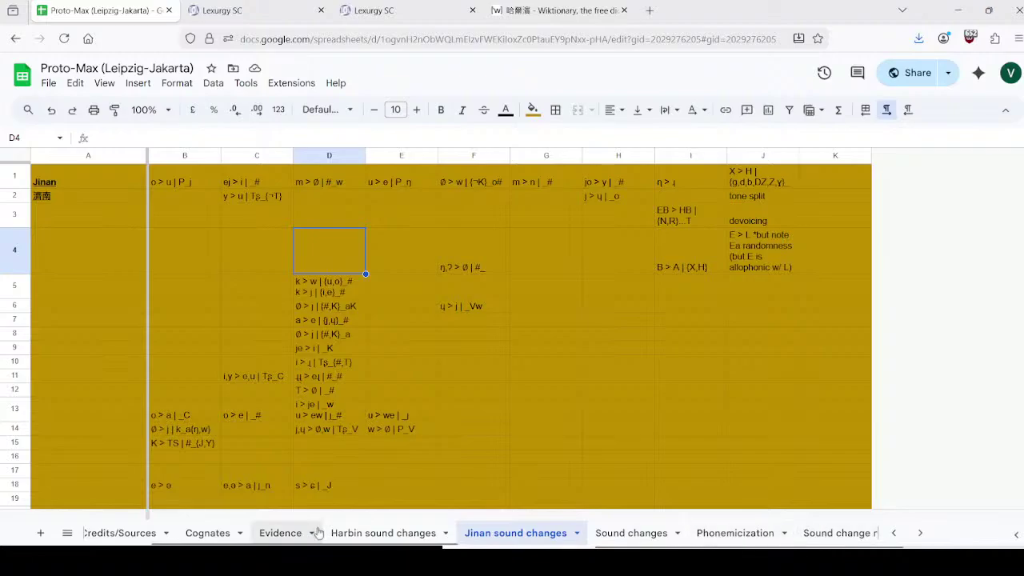
click(210, 532)
scroll(264, 311, up, 5)
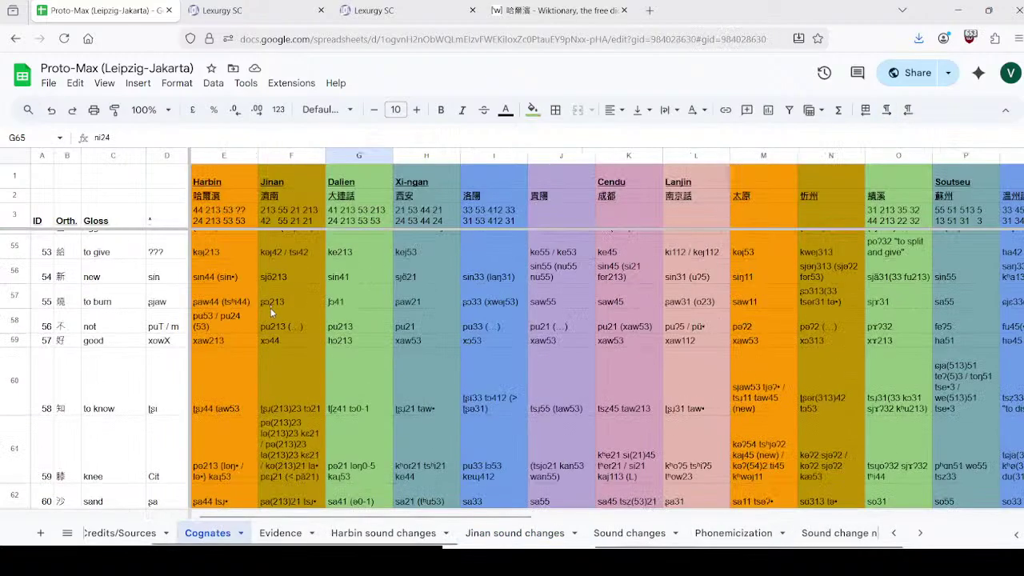
scroll(280, 336, up, 15)
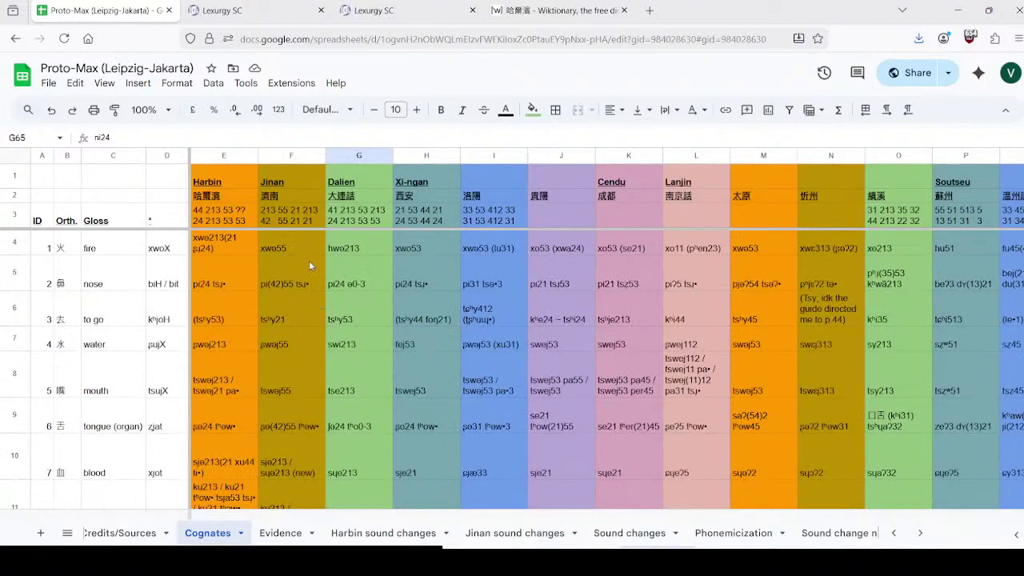
click(303, 244)
click(298, 284)
click(295, 311)
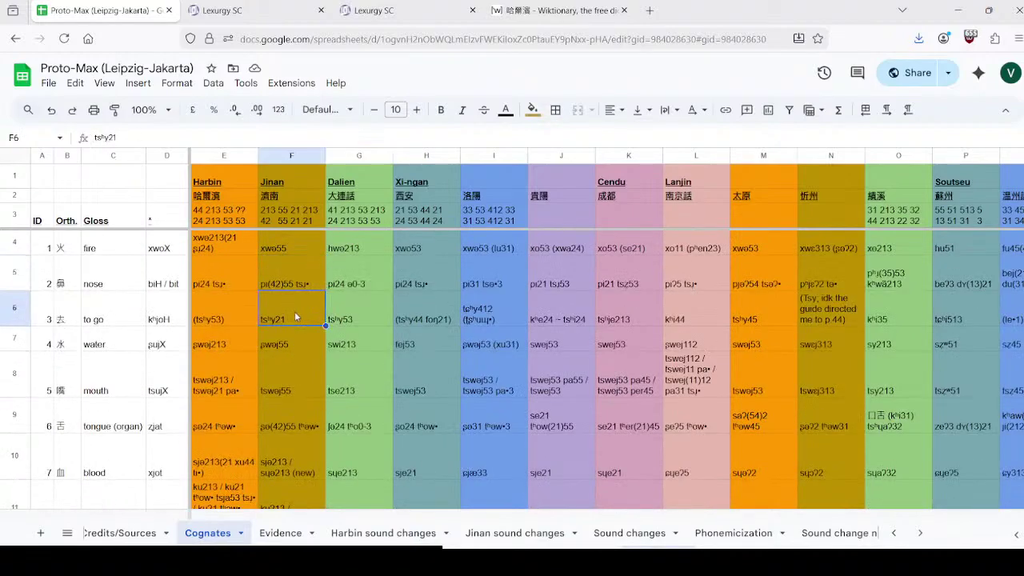
Step: Switch to Lexurgy and start a rule named schwa-allophony between the schwa-ification-99 and palatalization-99 rules
click(262, 4)
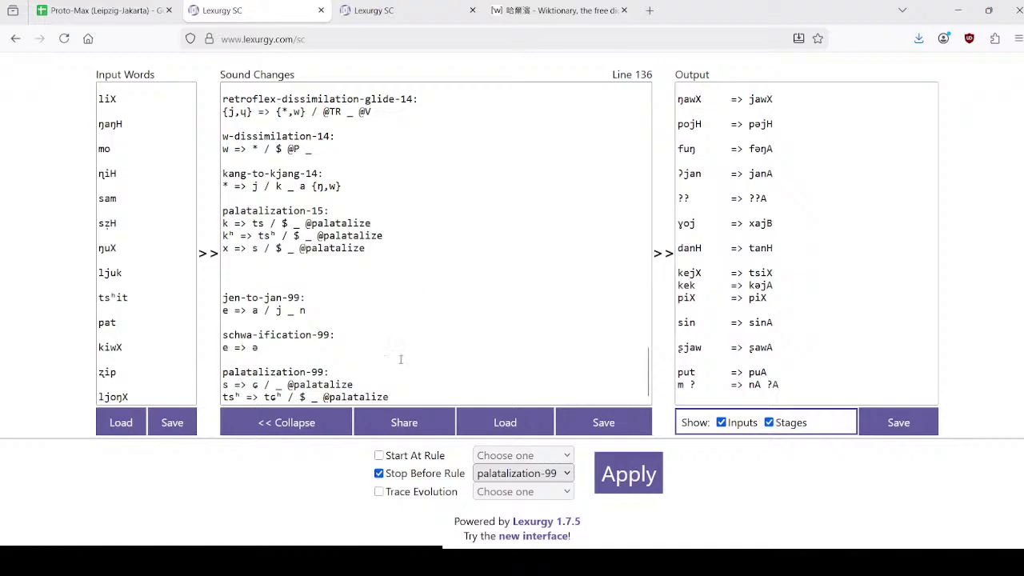
click(373, 346)
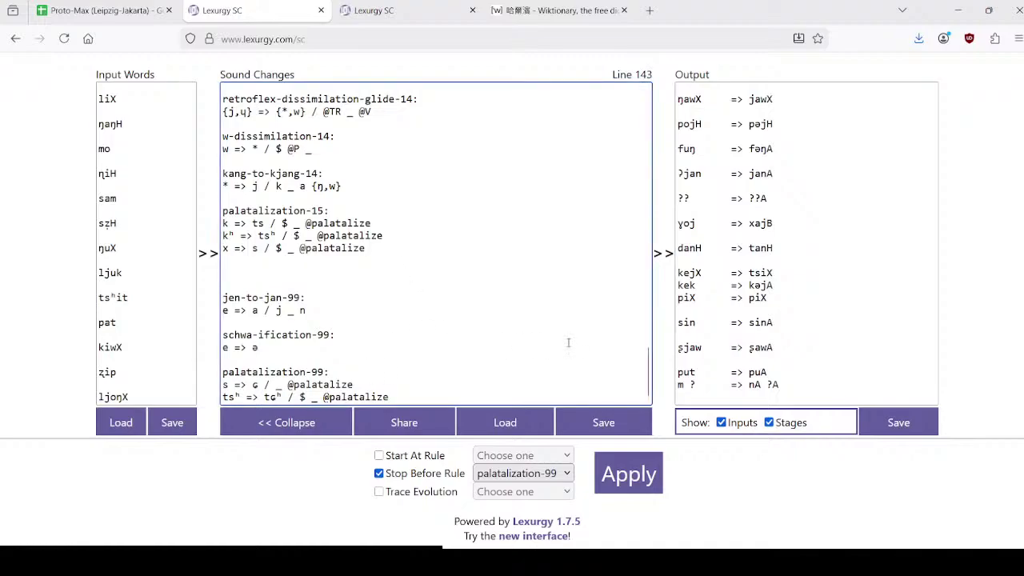
key(Return)
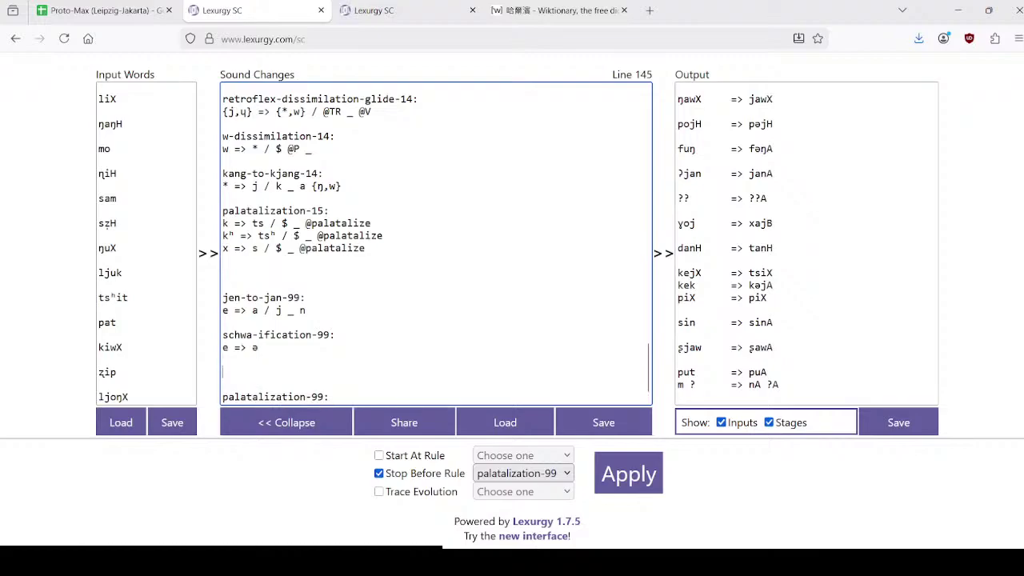
text(schwa-allophony)
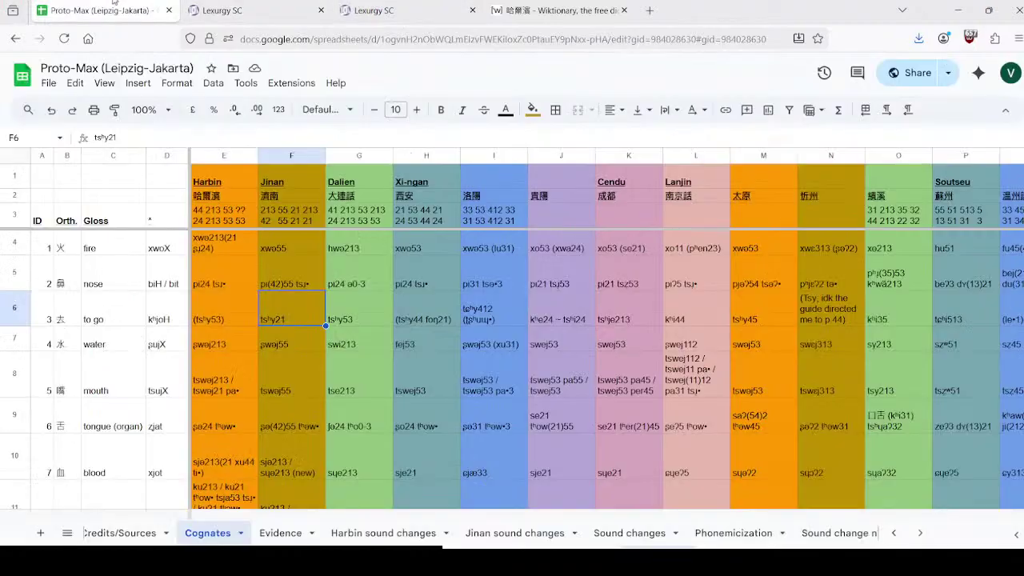
Step: Return to the spreadsheet and examine Harbin's schwa allophony rules in cells E14 to E17 of the Phonemicization sheet
click(104, 10)
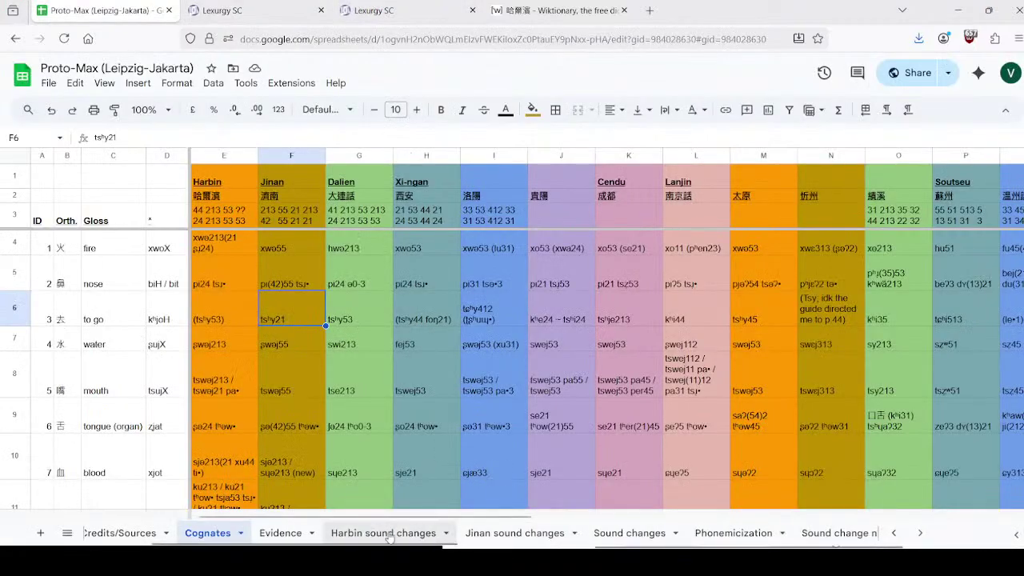
click(616, 533)
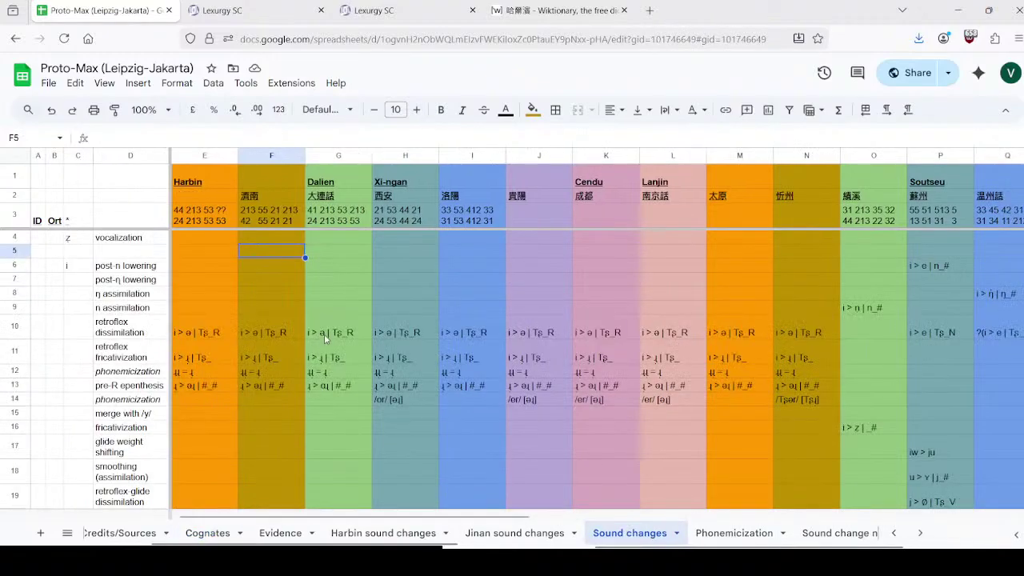
scroll(324, 340, down, 3)
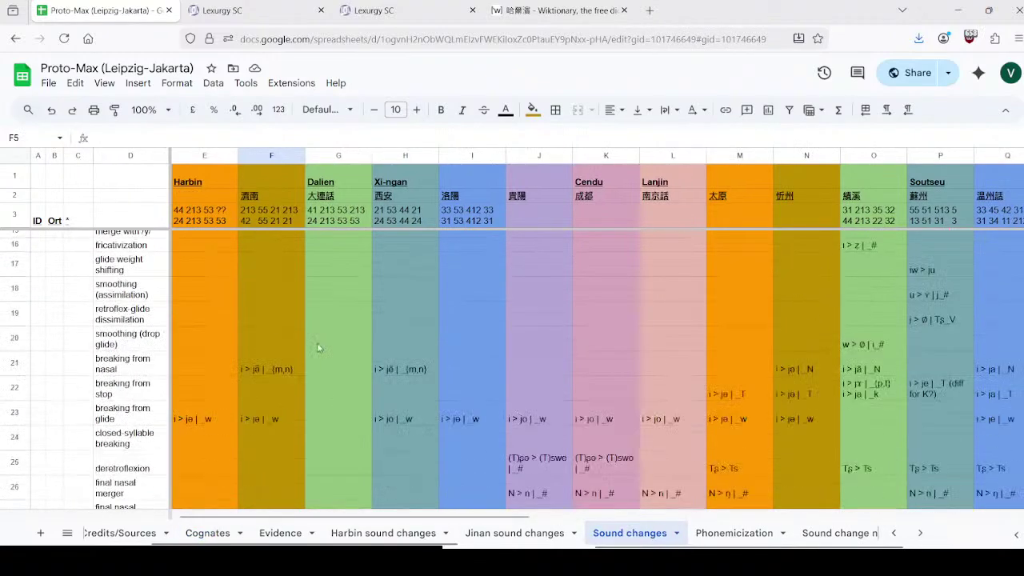
click(740, 533)
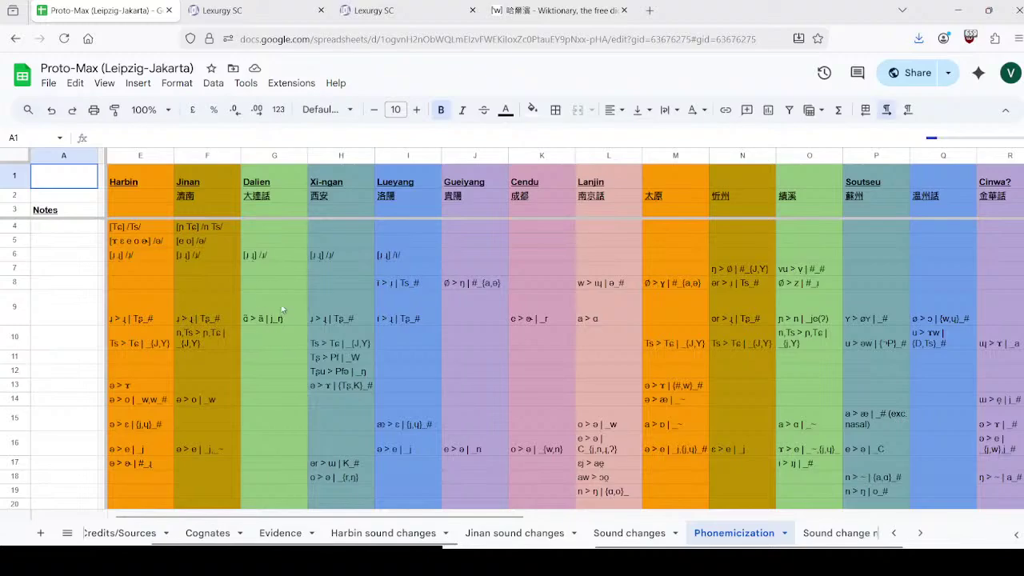
click(149, 228)
click(150, 243)
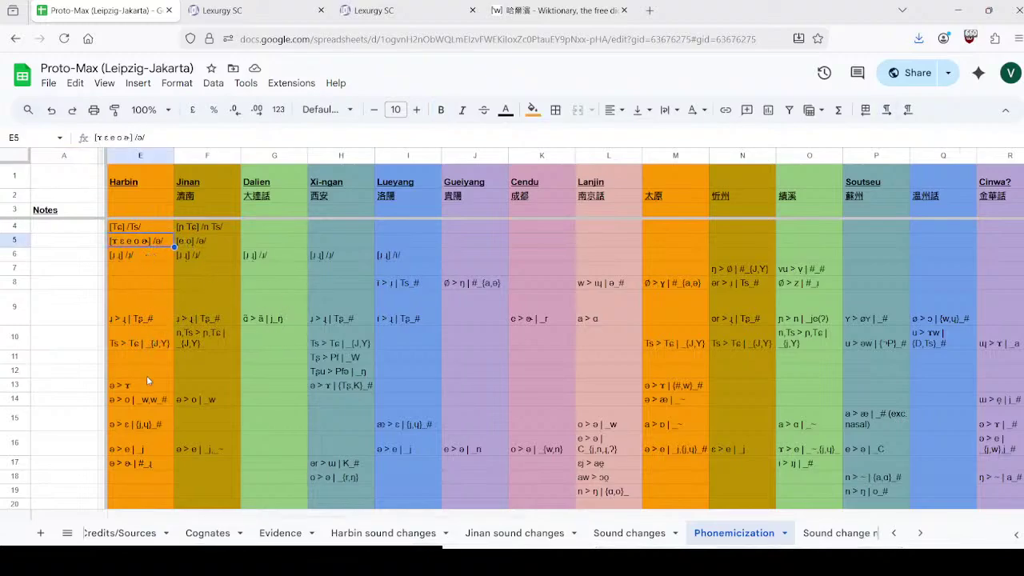
click(143, 402)
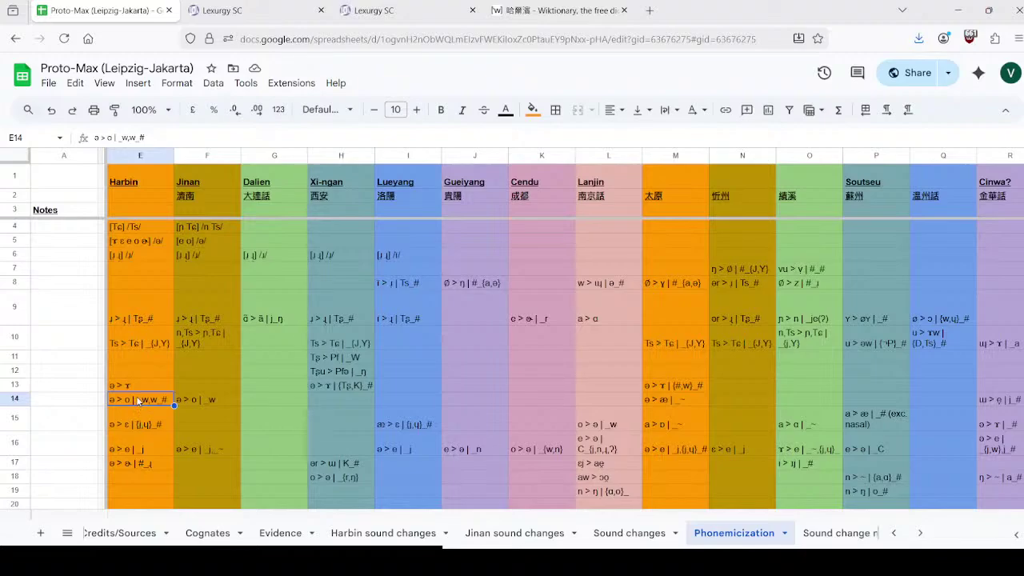
drag(141, 403, 132, 468)
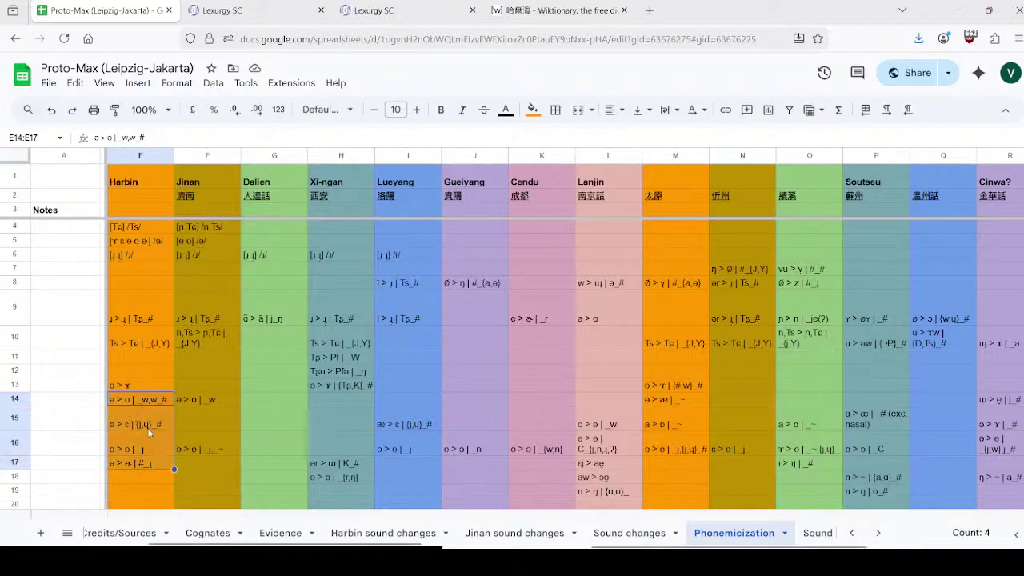
Step: Check the schwa-ification rules in both Lexurgy tabs, and examine the row 18 rules on the Harbin sound changes sheet
click(280, 4)
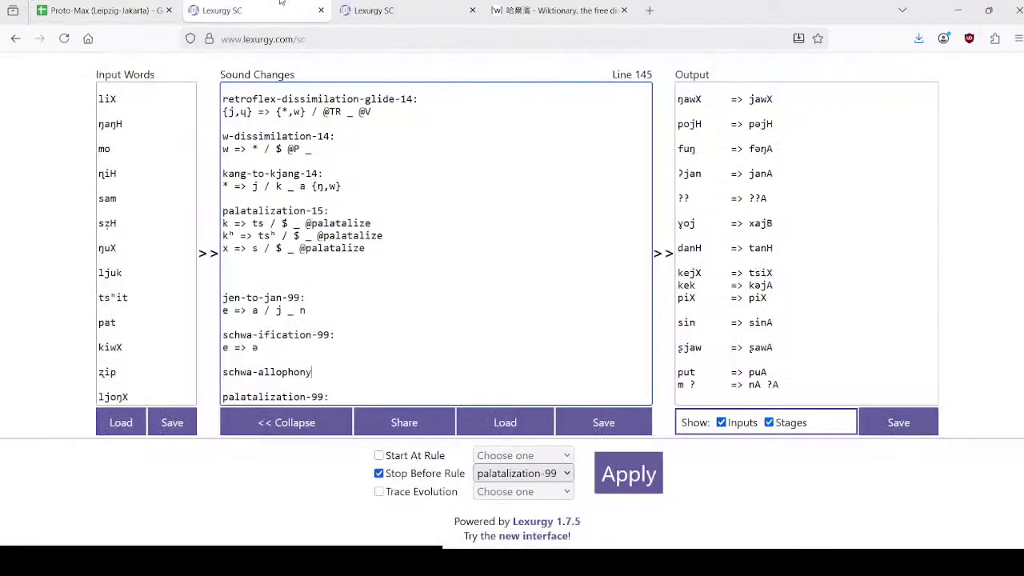
click(364, 9)
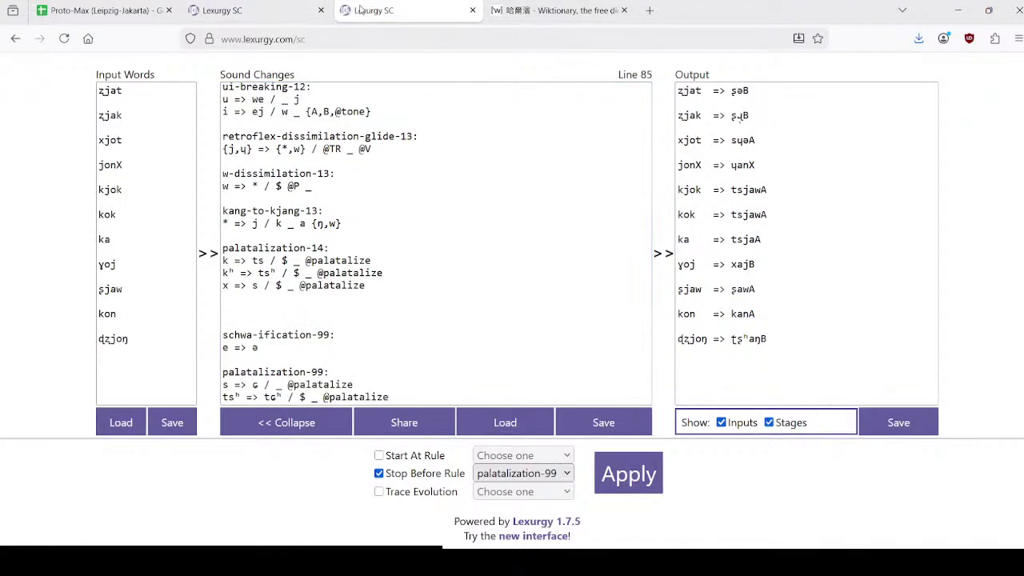
click(104, 10)
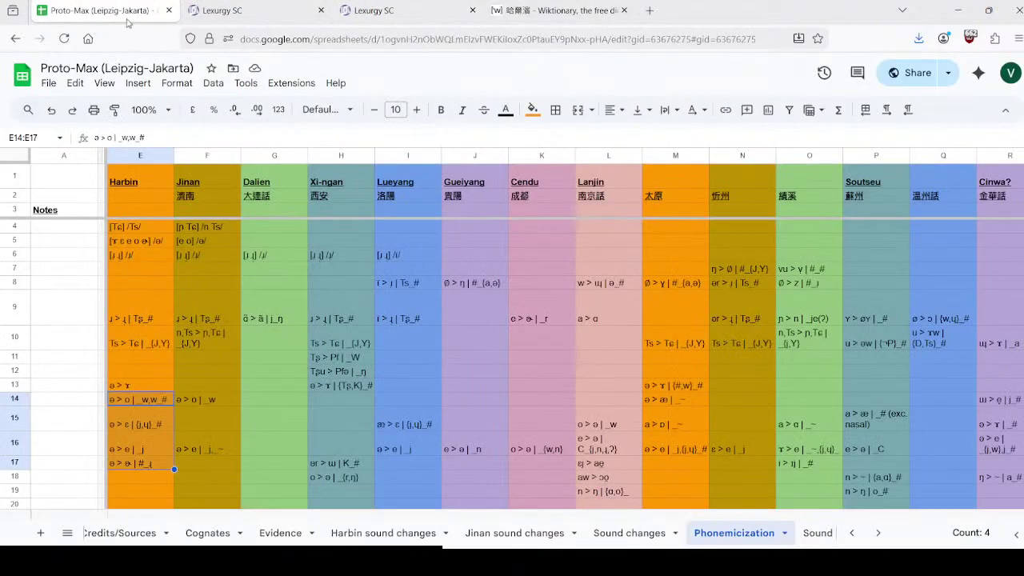
click(390, 533)
scroll(316, 453, down, 1)
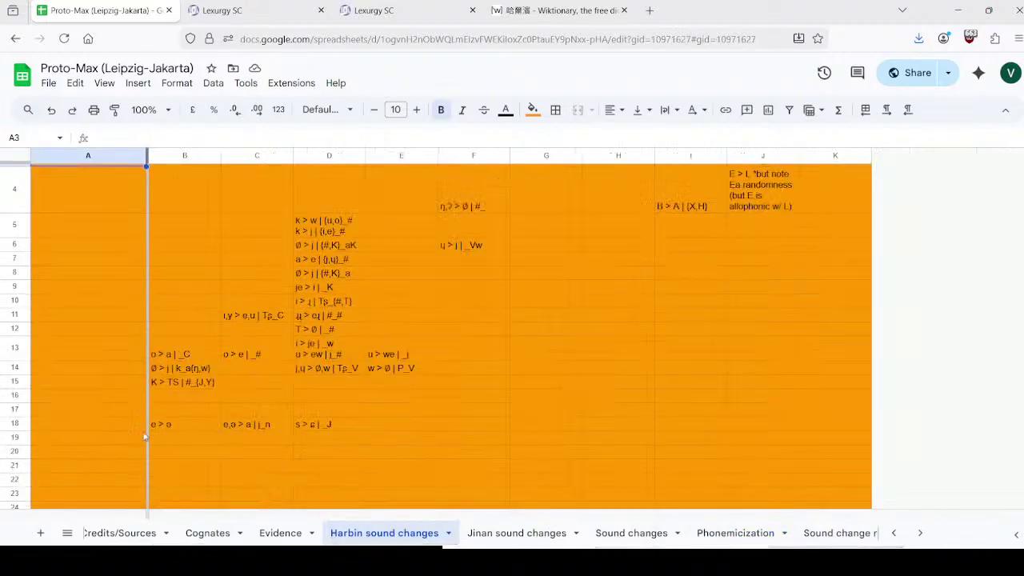
click(173, 427)
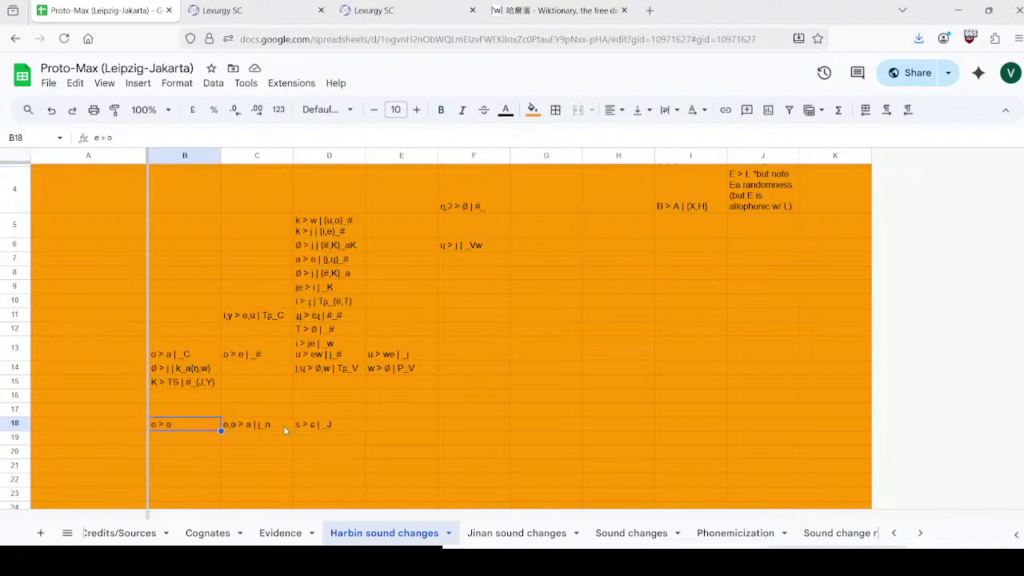
click(231, 427)
double_click(232, 427)
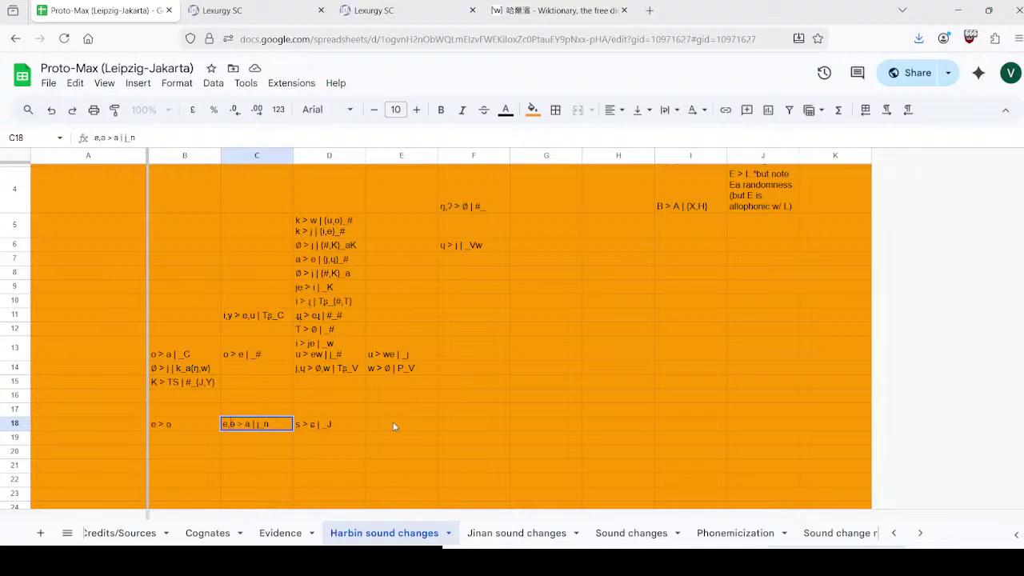
click(335, 412)
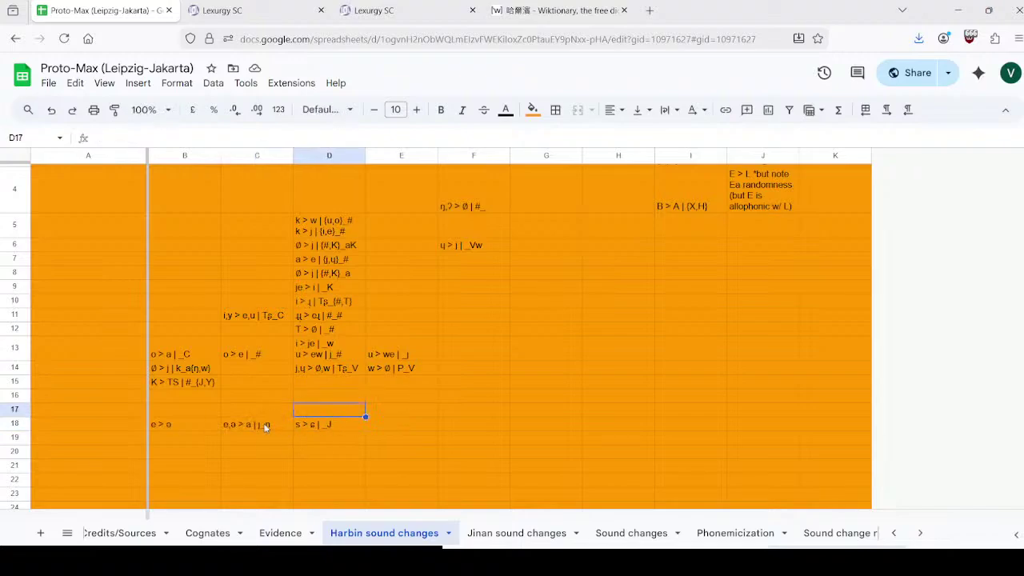
Step: Move the s > ɕ | _J rule from cell D18 to E18 on the Harbin sound changes sheet
click(172, 431)
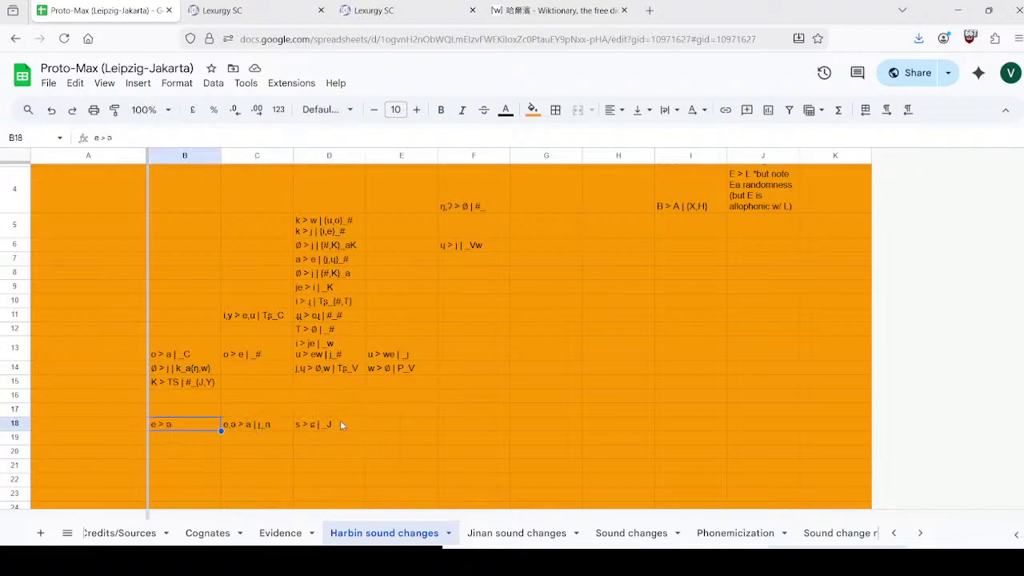
click(339, 426)
key(ctrl+c)
click(398, 429)
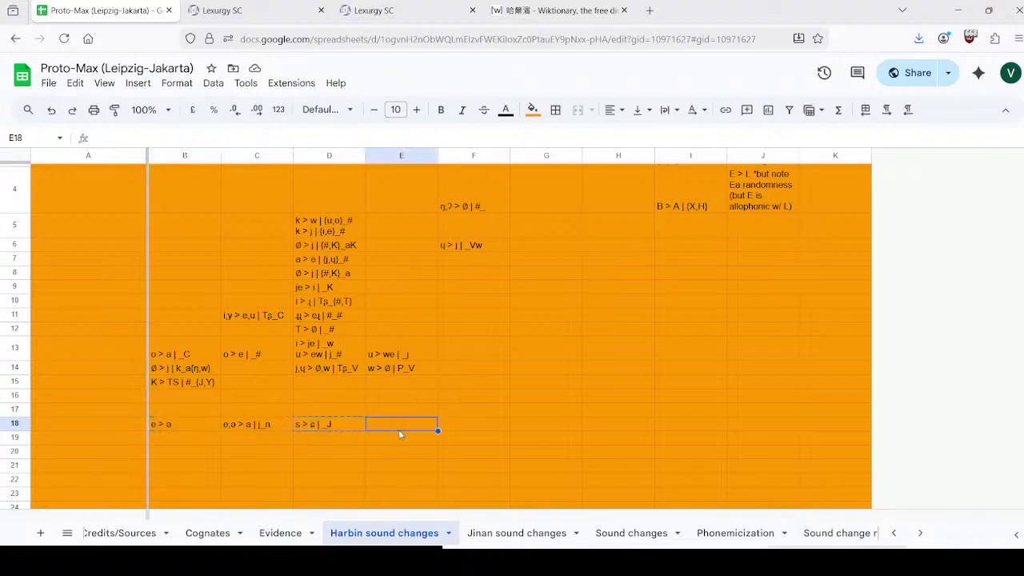
key(ctrl+v)
click(248, 428)
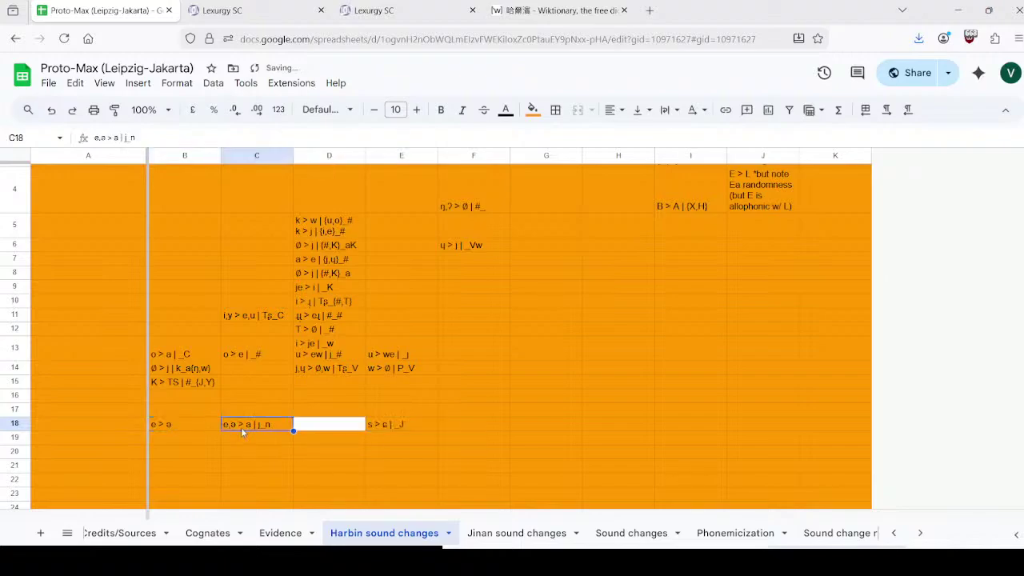
click(186, 425)
key(ctrl+z)
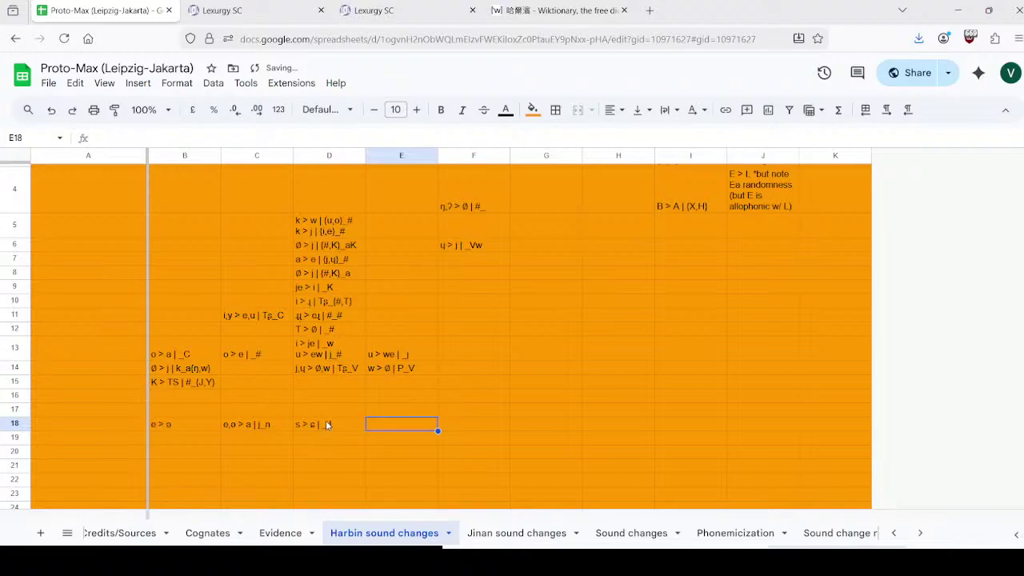
key(ctrl+y)
Step: Reorder row 18 so e,ə > a | j_n is in B18, e > ə in C18 and s > ɕ | _J in D18, clearing E18
click(202, 421)
key(ctrl+c)
click(330, 426)
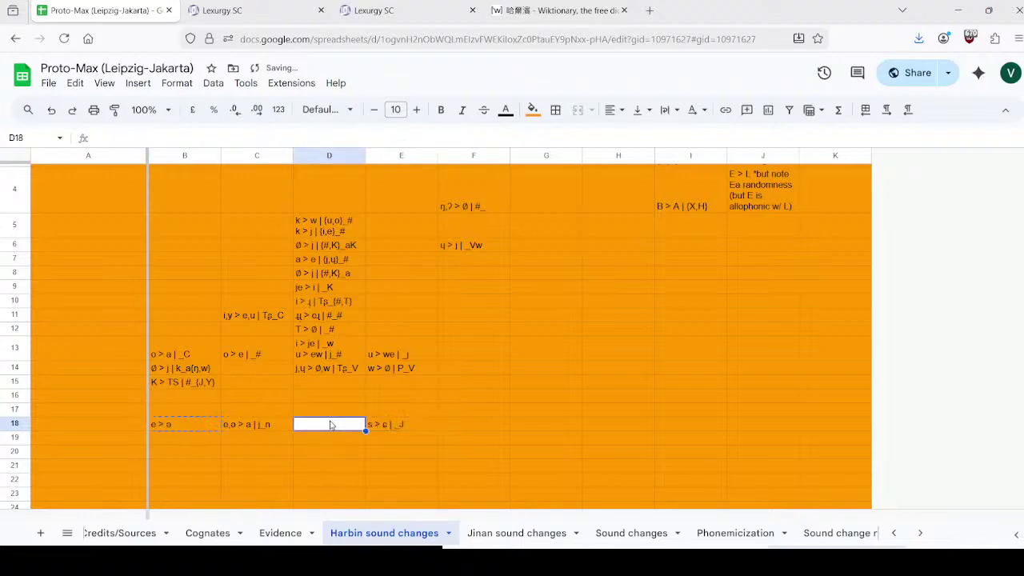
key(ctrl+v)
drag(248, 424, 388, 424)
key(ctrl+x)
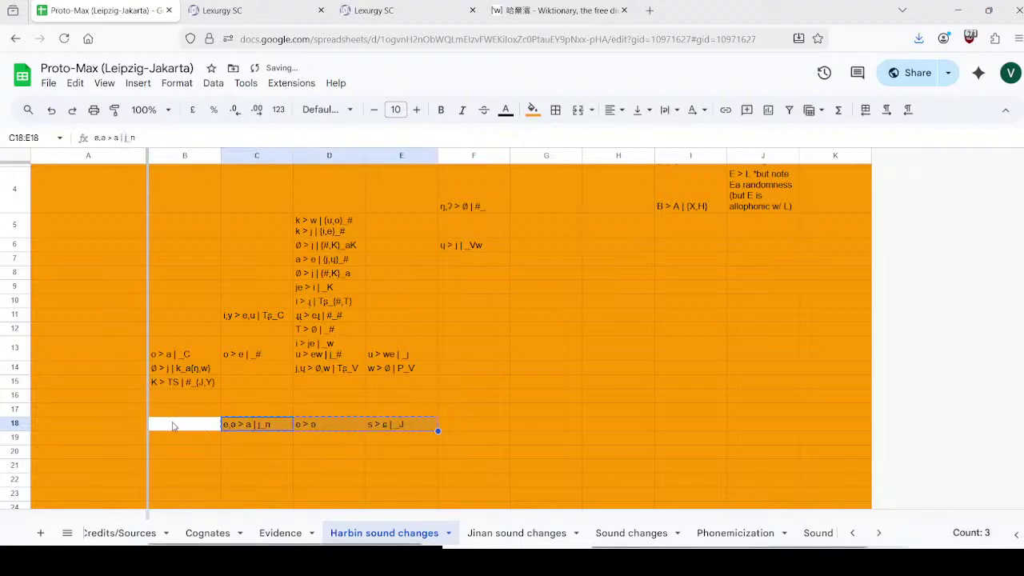
click(172, 426)
key(ctrl+v)
click(381, 425)
key(Delete)
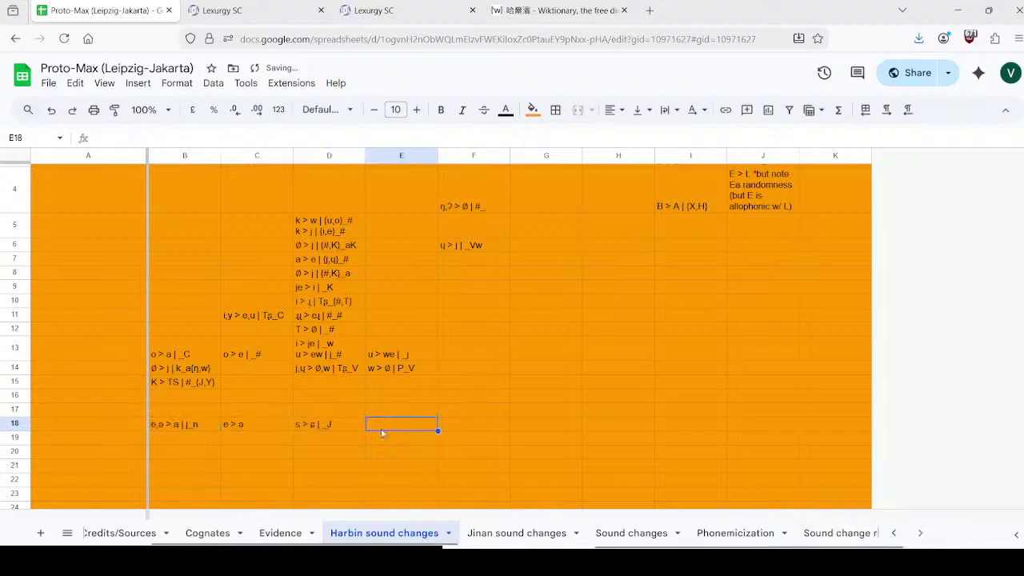
Step: Restore the s > ɕ | _J copy in E18 and shorten the rule in B18 to e > a | j_n
click(158, 424)
double_click(160, 427)
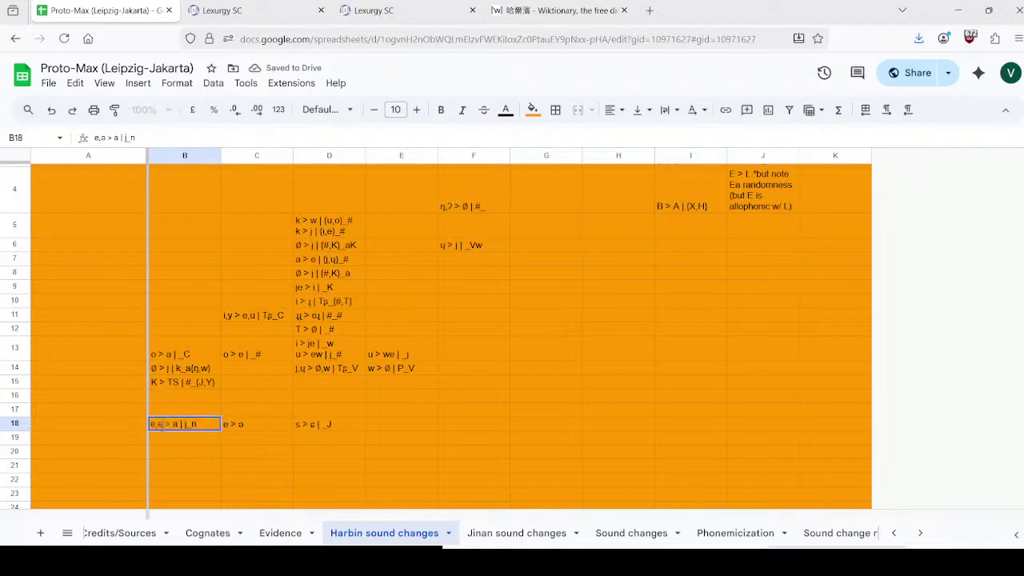
key(BackSpace)
key(BackSpace)
key(Return)
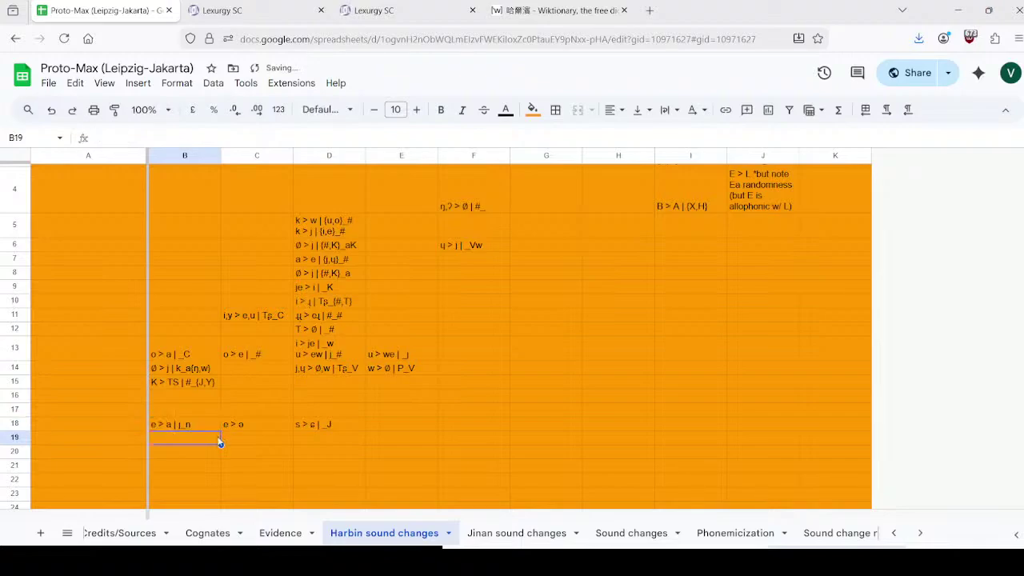
click(344, 428)
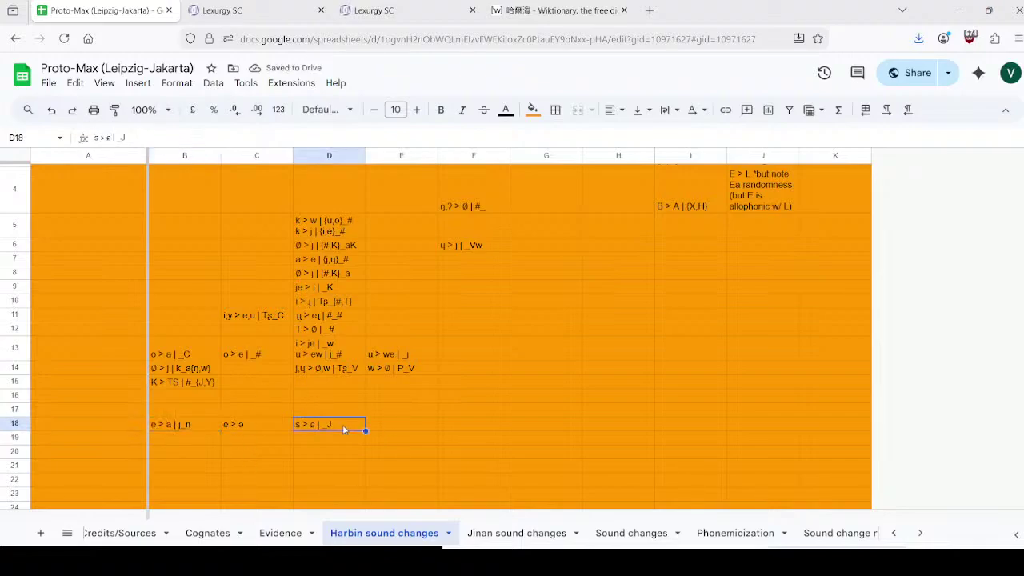
key(ctrl+z)
key(ctrl+z)
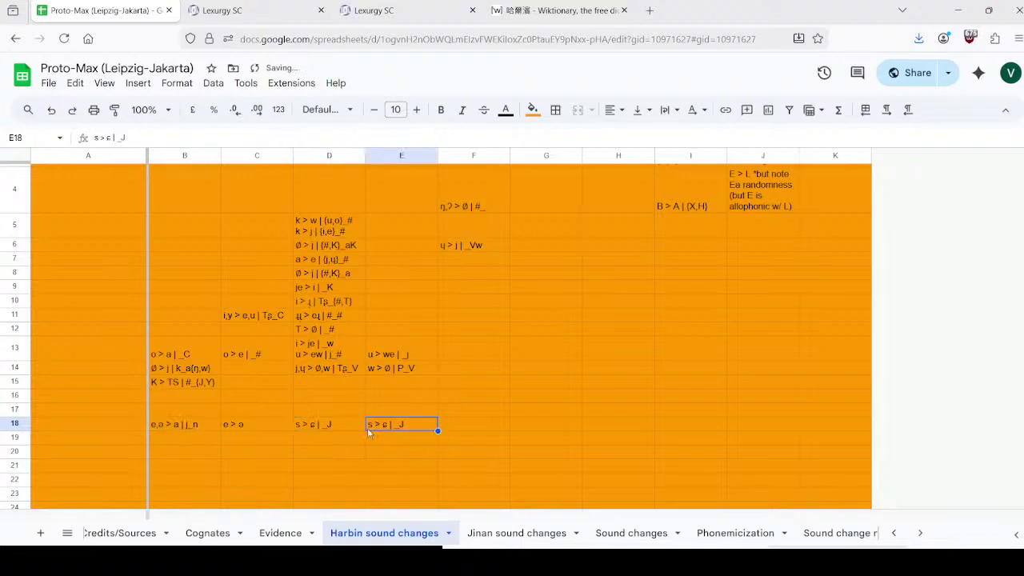
click(168, 426)
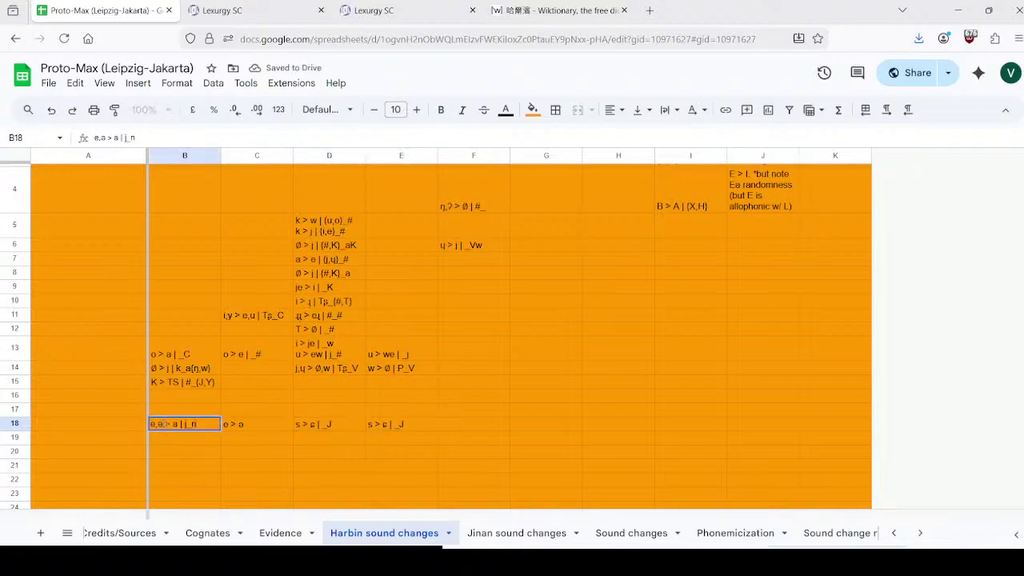
key(ctrl+y)
click(343, 423)
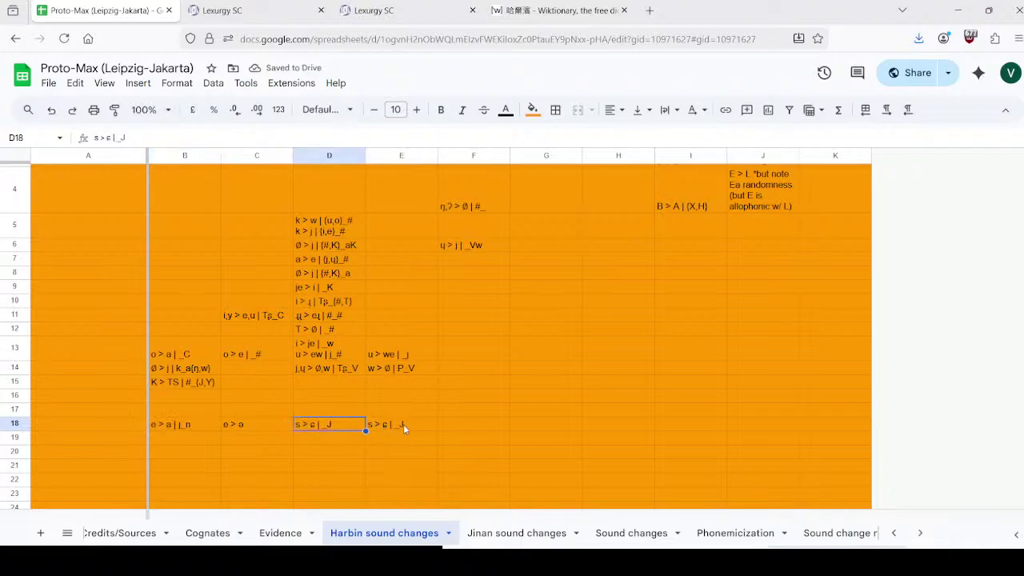
Step: Move the s > ɕ | _J rule from cell E18 to H18
click(413, 424)
double_click(413, 423)
drag(417, 424, 329, 429)
key(ctrl+x)
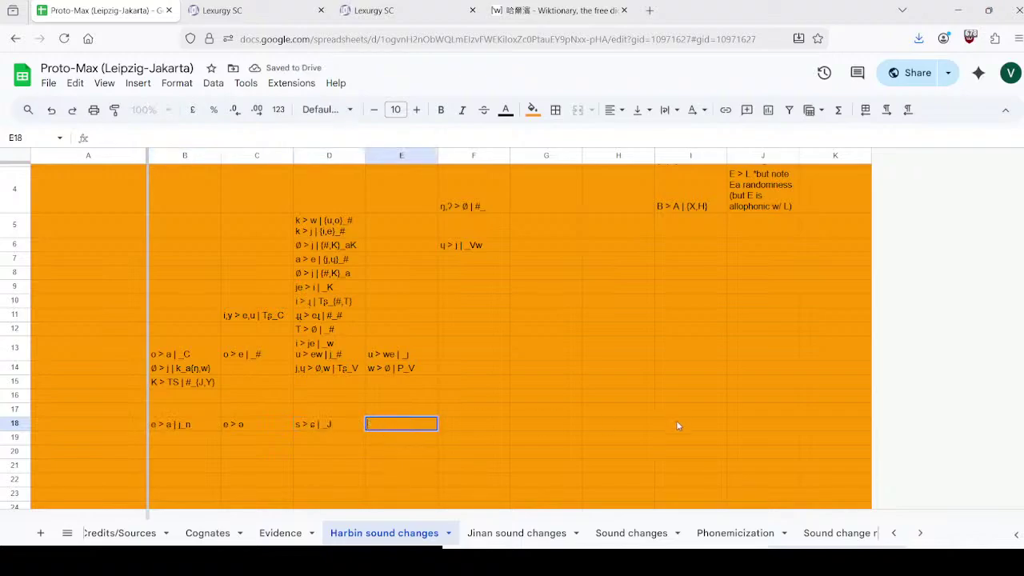
click(623, 425)
key(ctrl+v)
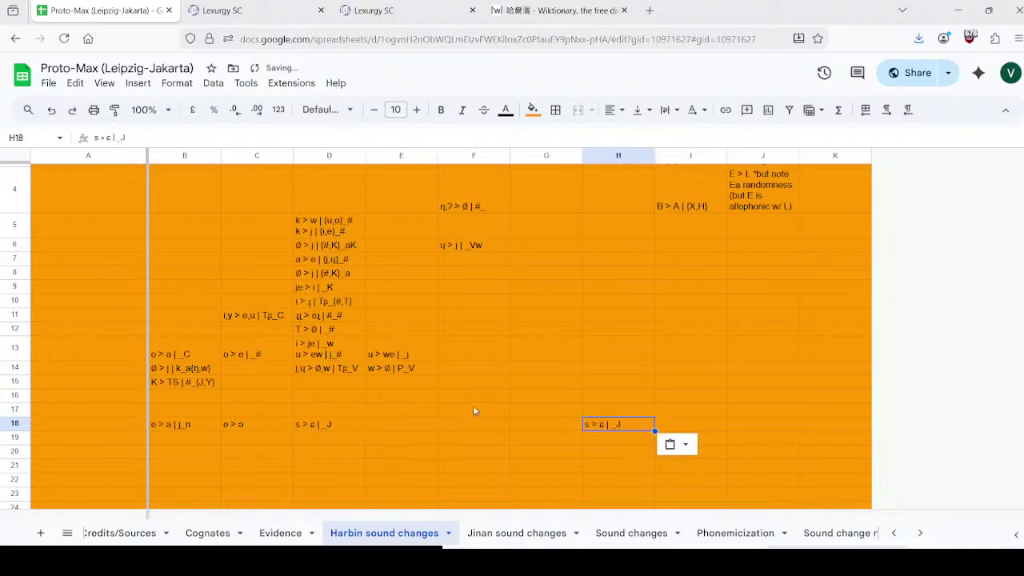
Step: Clear the remaining s > ɕ | _J rule from cell D18
double_click(335, 424)
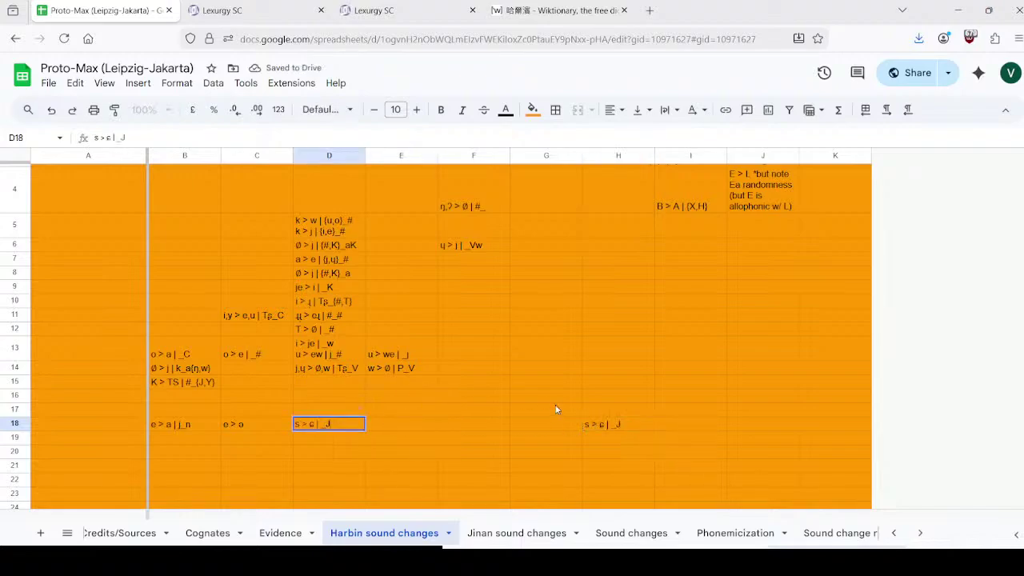
key(BackSpace)
key(BackSpace)
key(BackSpace)
key(BackSpace)
key(BackSpace)
key(BackSpace)
key(BackSpace)
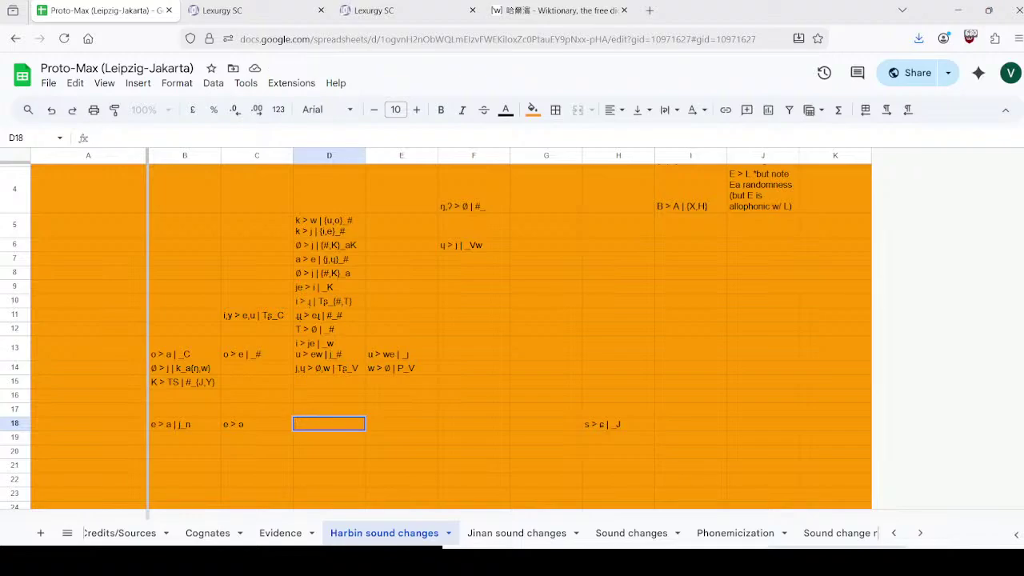
click(260, 8)
click(104, 9)
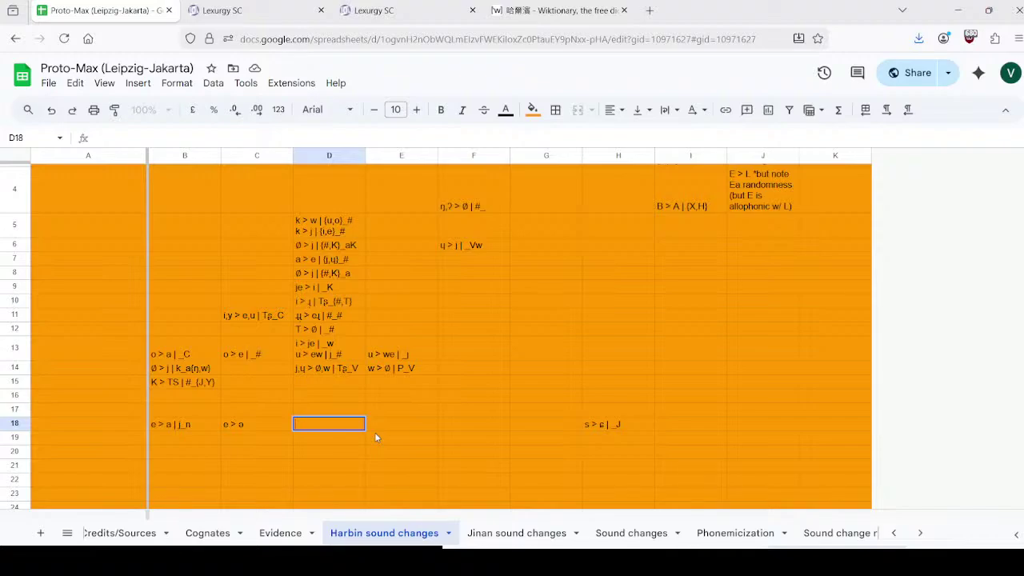
Step: Enter the rule ə > e | _j in cell D18, copying the schwa from the rule in C18
click(255, 423)
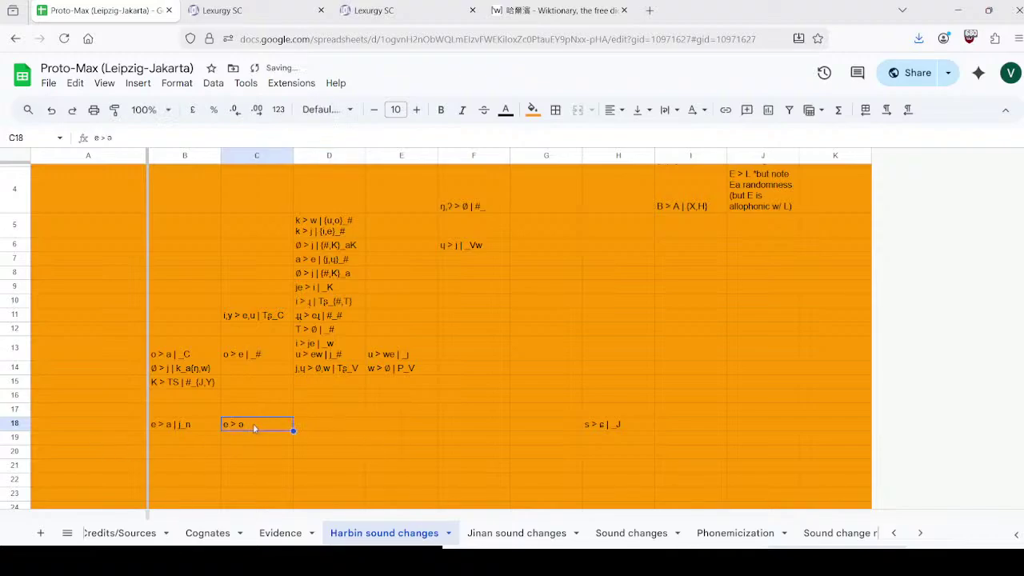
double_click(254, 422)
drag(249, 424, 239, 424)
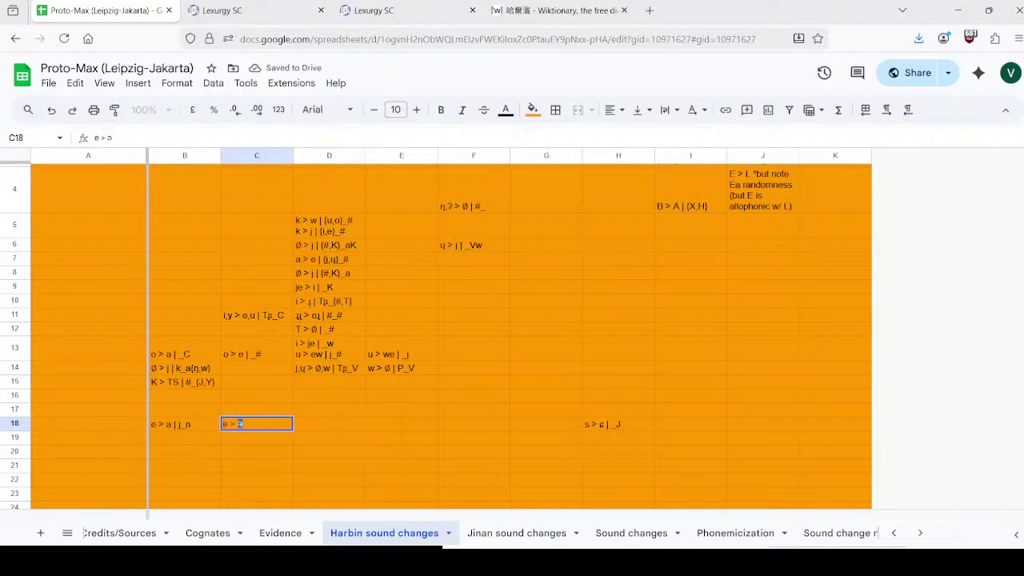
key(ctrl+c)
key(Tab)
key(ctrl+v)
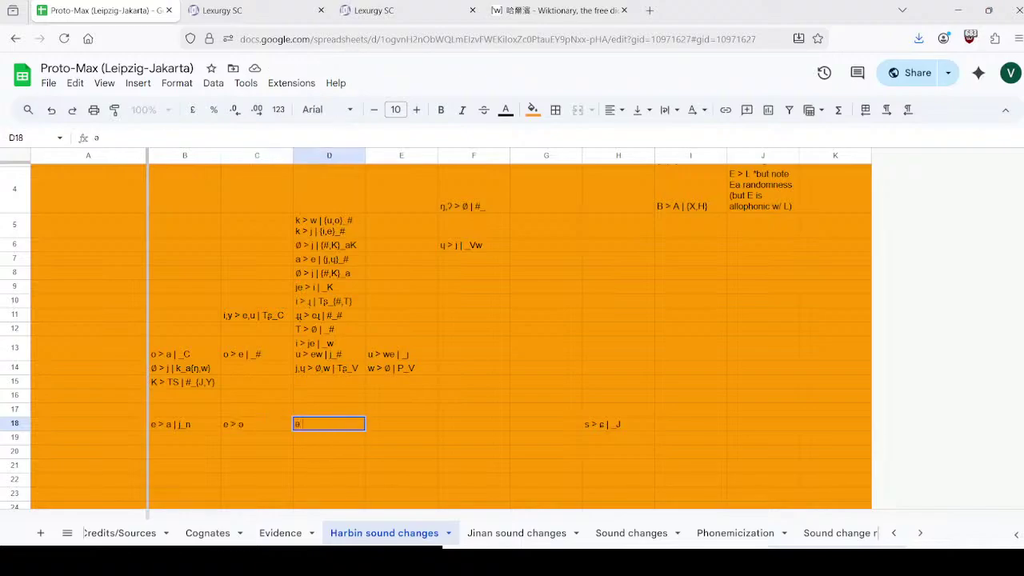
text(> e)
text( | j_#)
key(BackSpace)
key(BackSpace)
key(Tab)
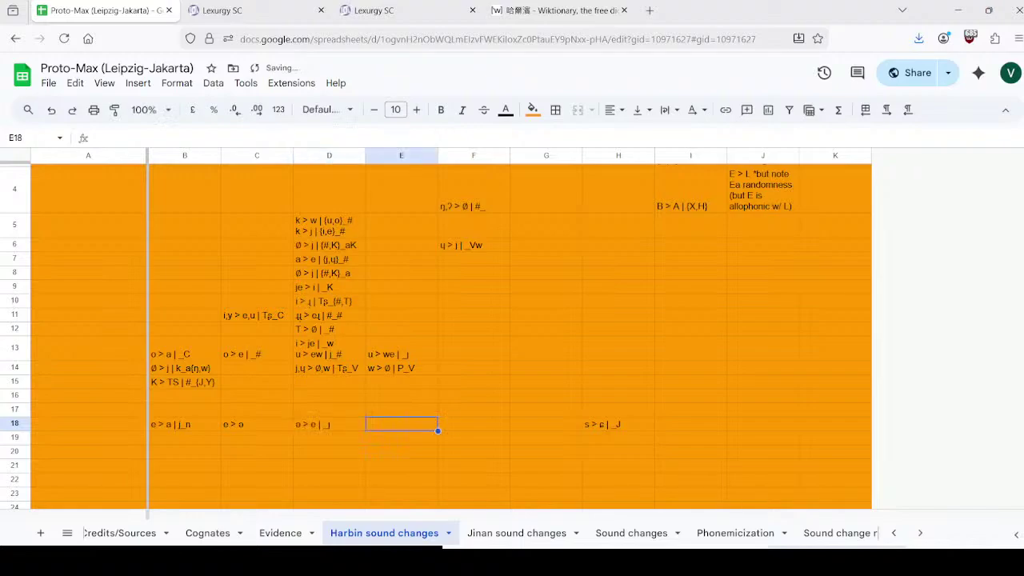
Step: Enter the rule ə > o | _w in cell E18 and start another rule in F18 with ə >
text(ə >)
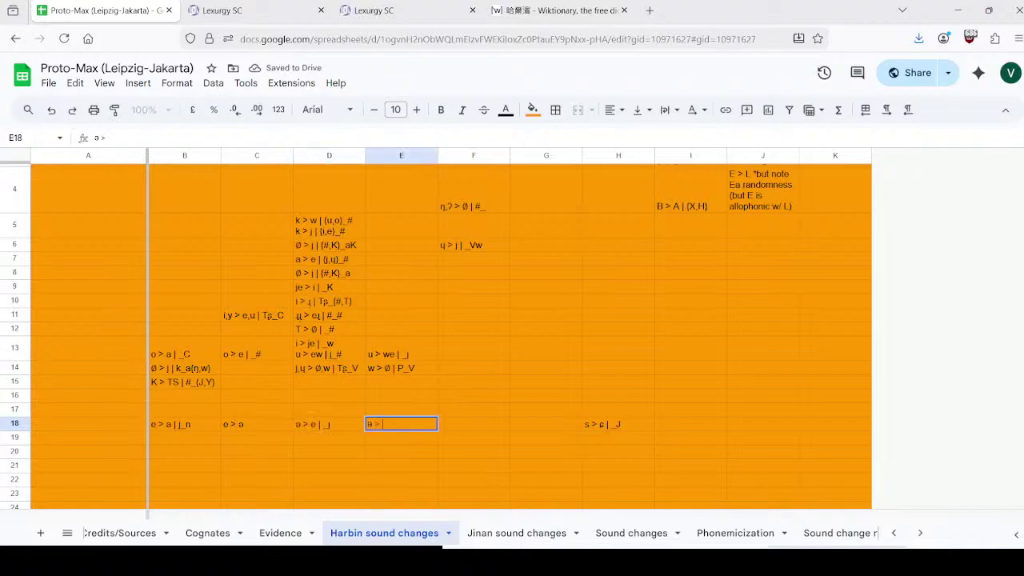
text( o | _w)
key(Tab)
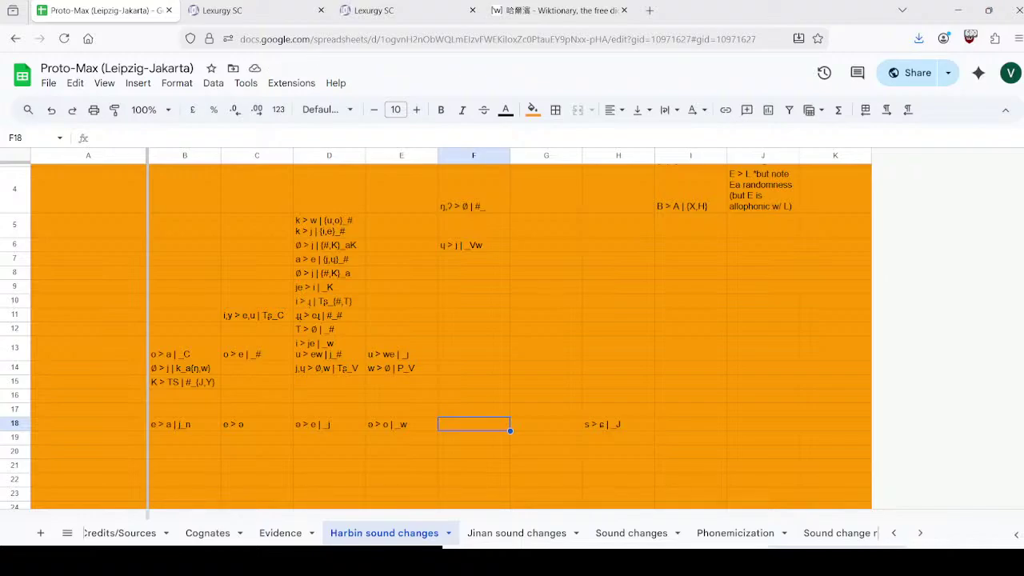
key(Return)
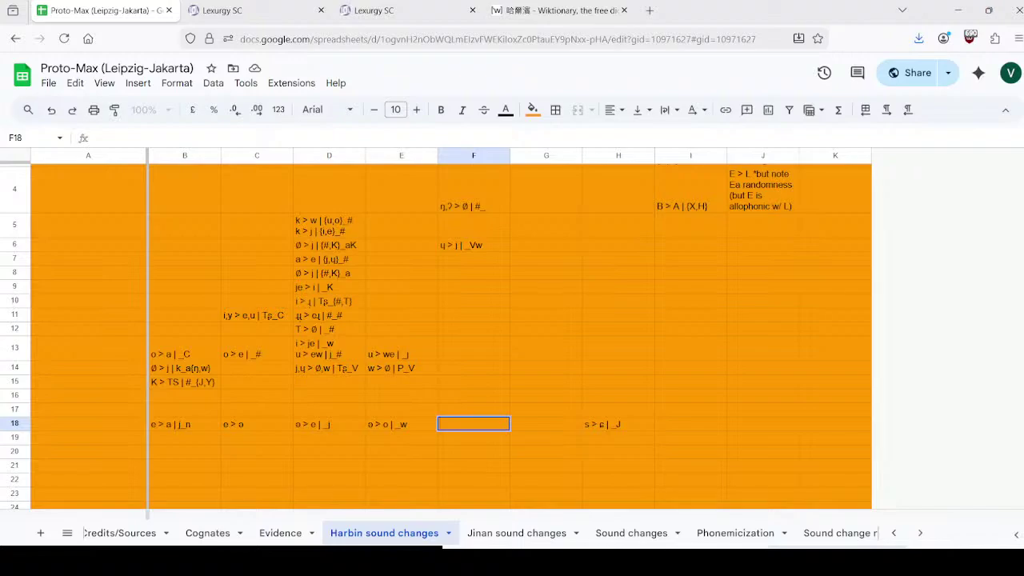
text(ə >)
Step: Move the ə > o | _w rule from E18 onto a second line below the existing rule in D18
click(415, 425)
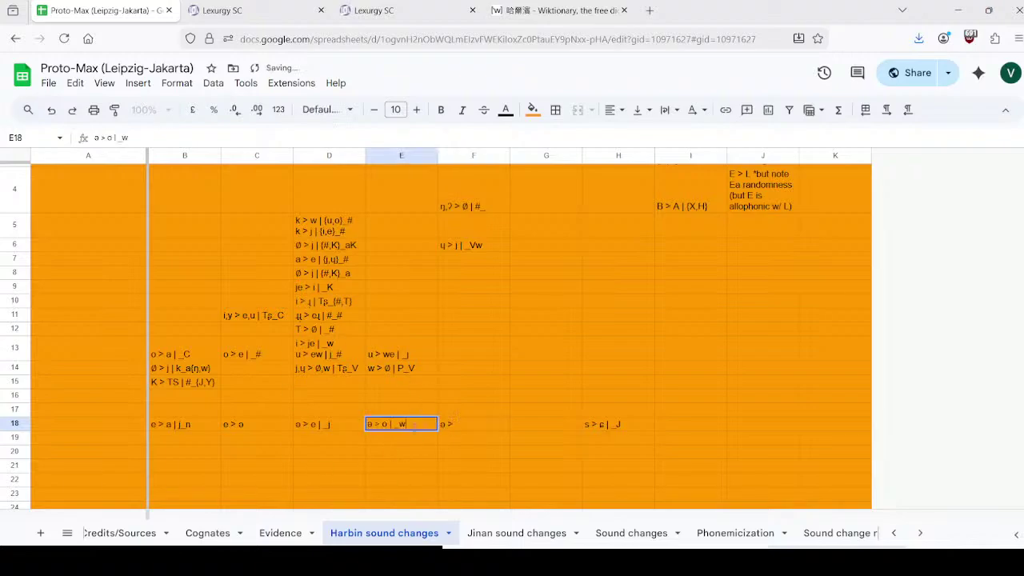
click(333, 430)
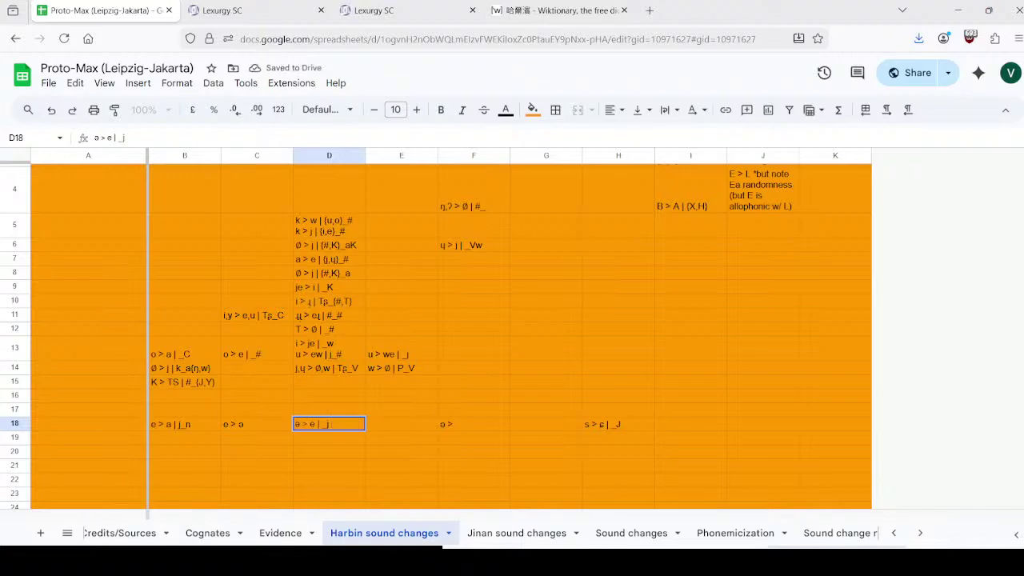
key(ctrl+v)
key(Return)
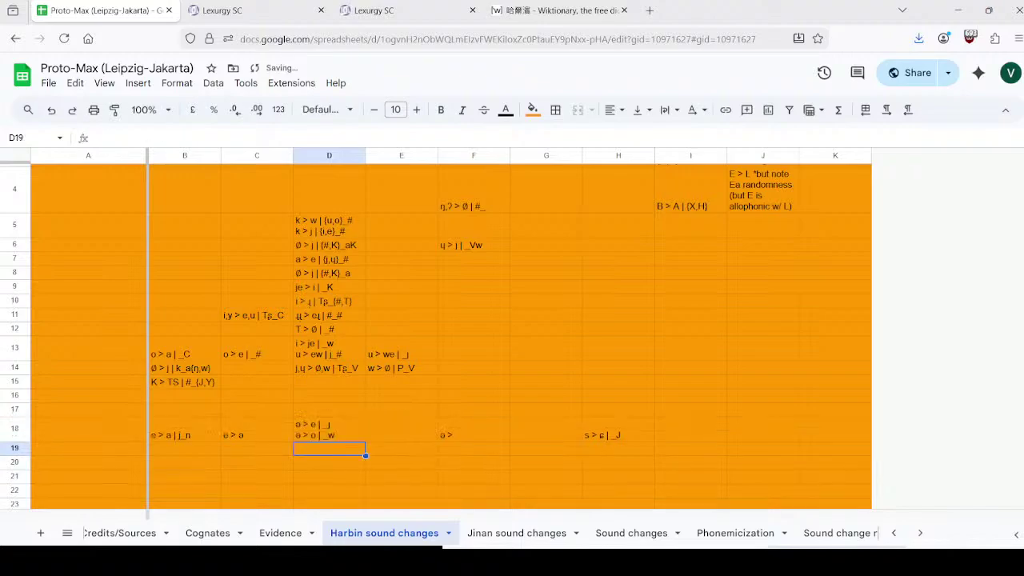
Step: Try to move the started rule ə > from cell F18 into E18, clearing F18
click(473, 427)
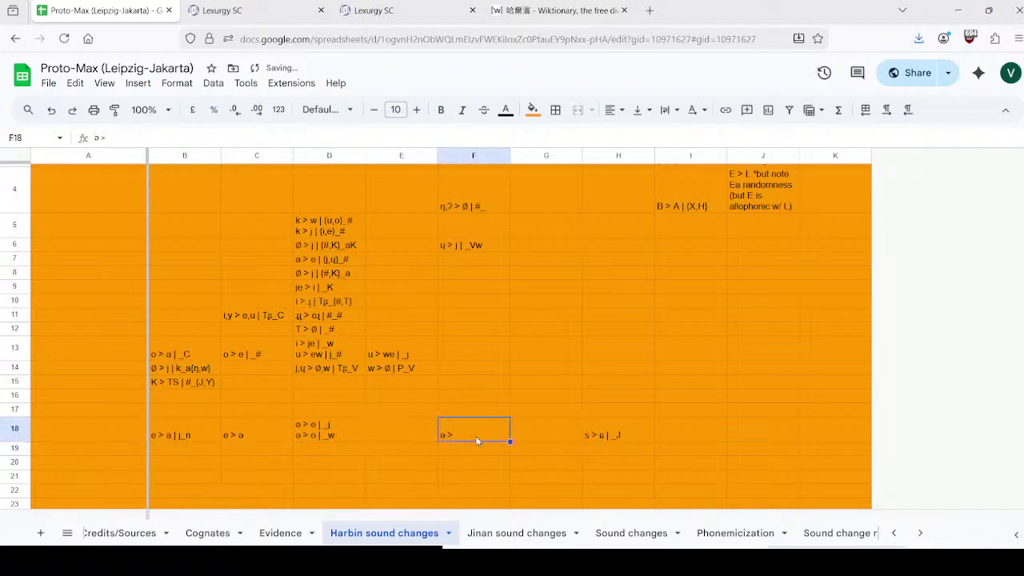
double_click(475, 433)
drag(475, 433, 438, 432)
click(408, 436)
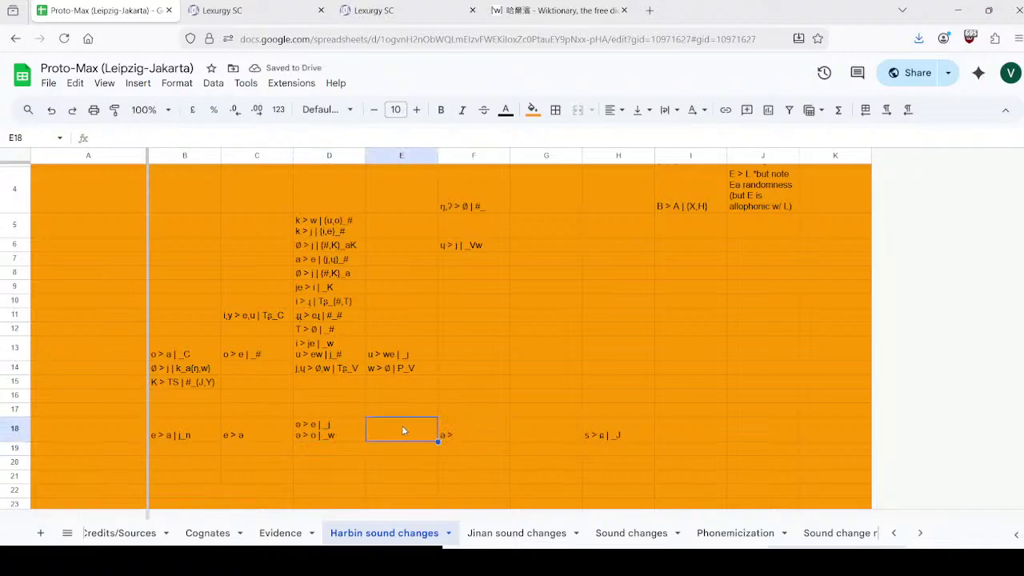
key(ctrl+v)
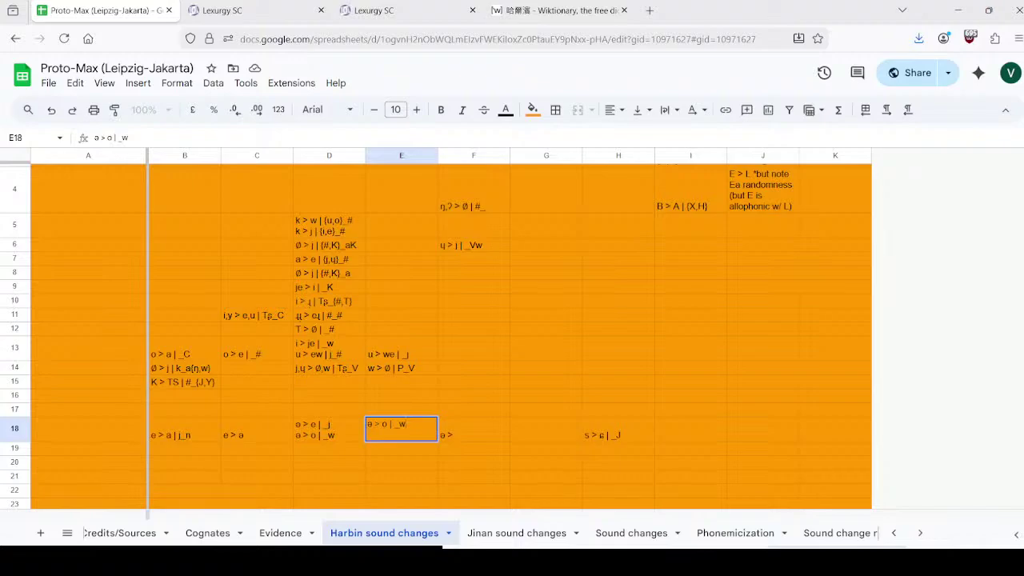
click(464, 429)
key(BackSpace)
key(BackSpace)
key(BackSpace)
key(BackSpace)
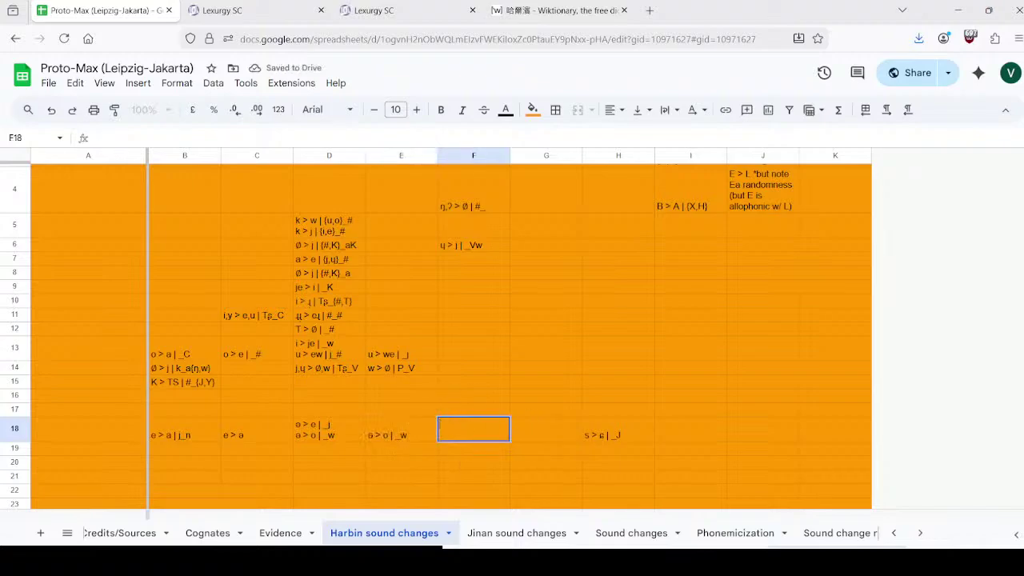
Step: Replace the rule in cell E18 with ə > e | j_
double_click(403, 429)
key(ctrl+a)
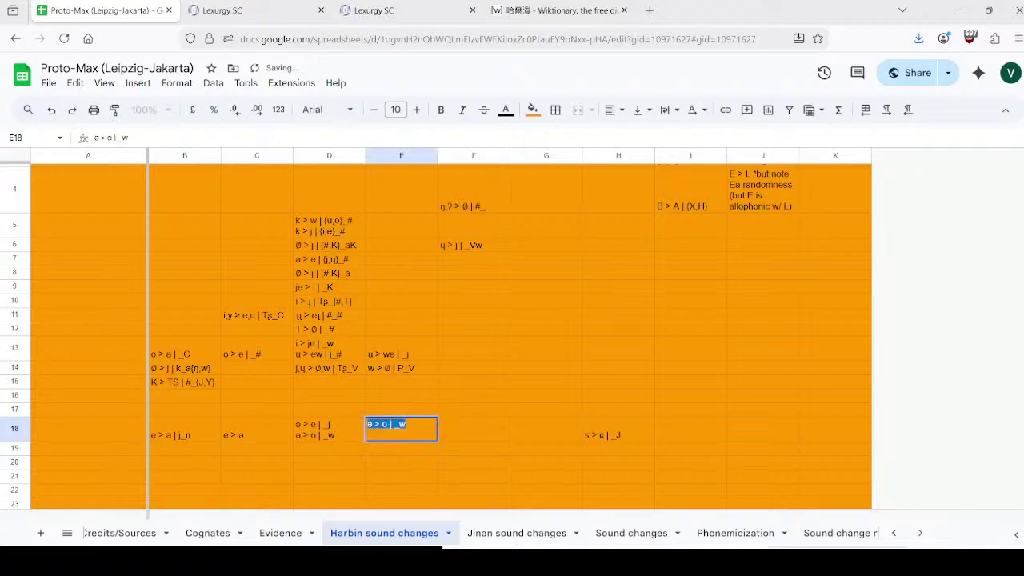
text(ə)
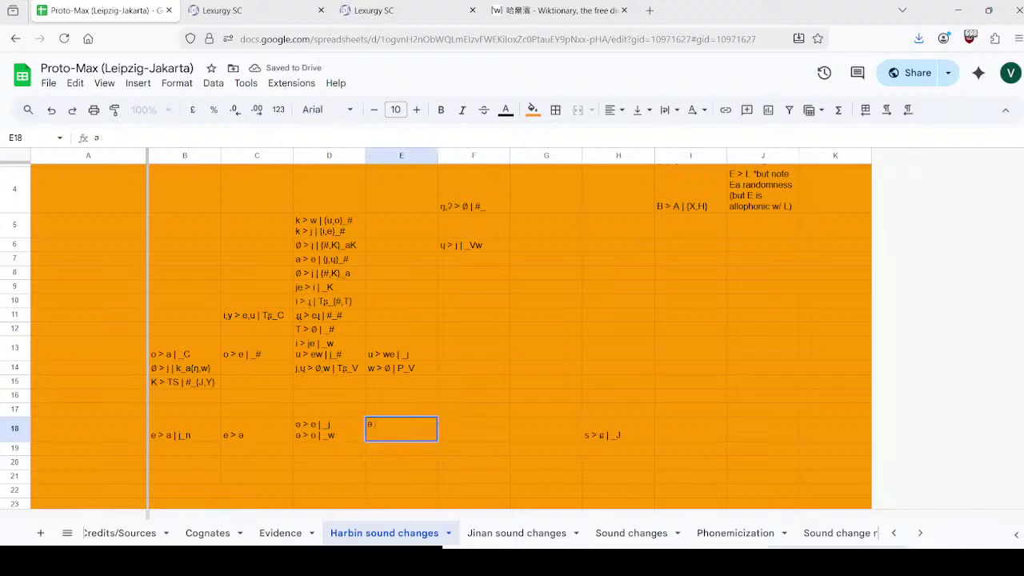
text( > e | j_)
key(Return)
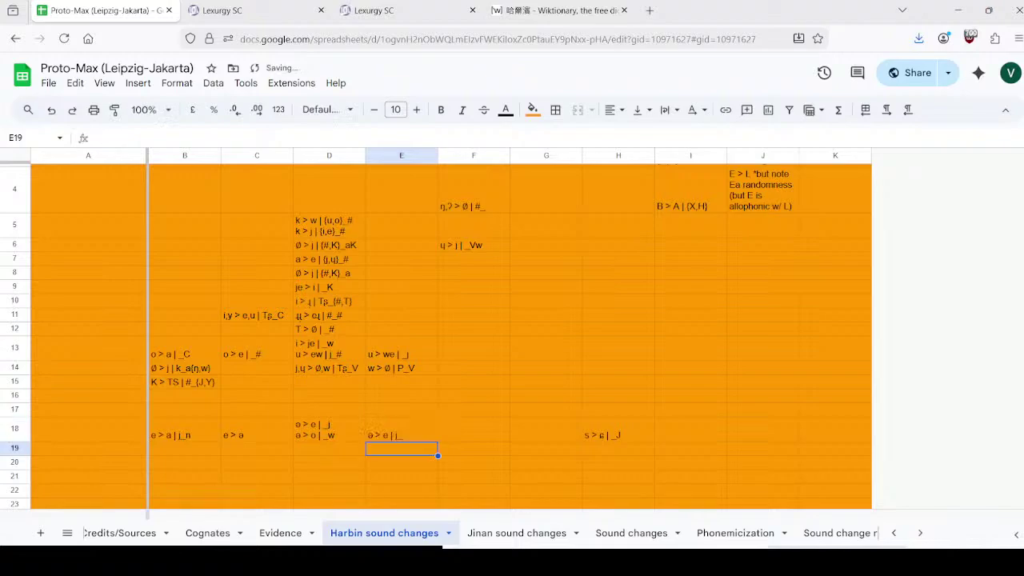
Step: Add the rule ə > o | w_ on a second line below the existing rule in cell E18
key(Up)
key(Return)
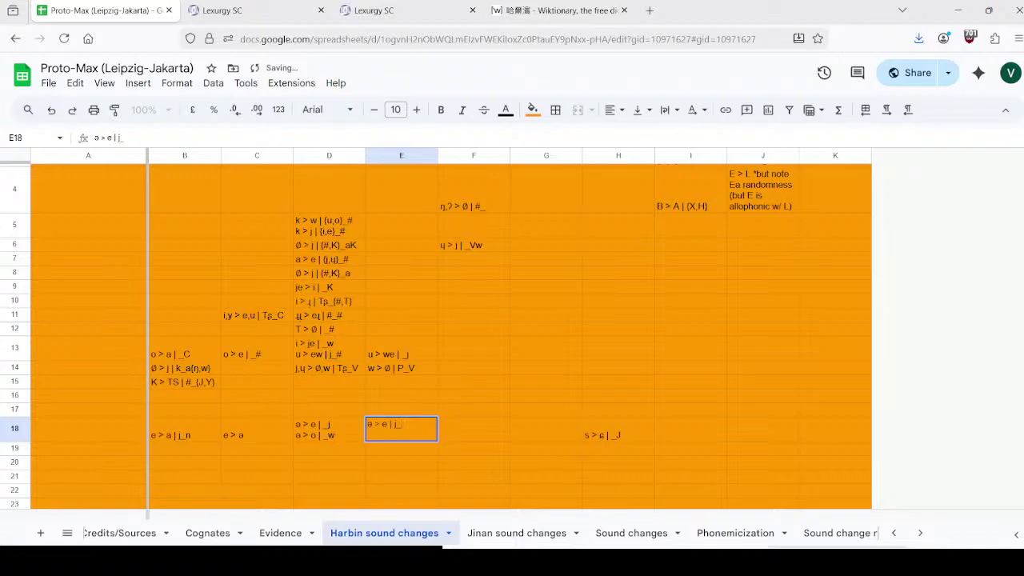
key(alt+Return)
double_click(340, 426)
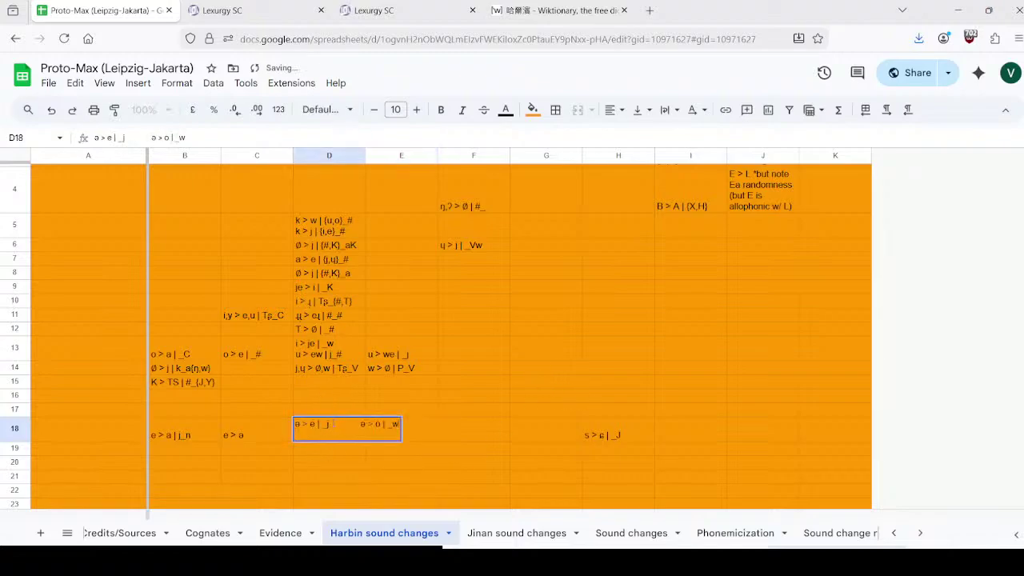
drag(329, 424, 360, 424)
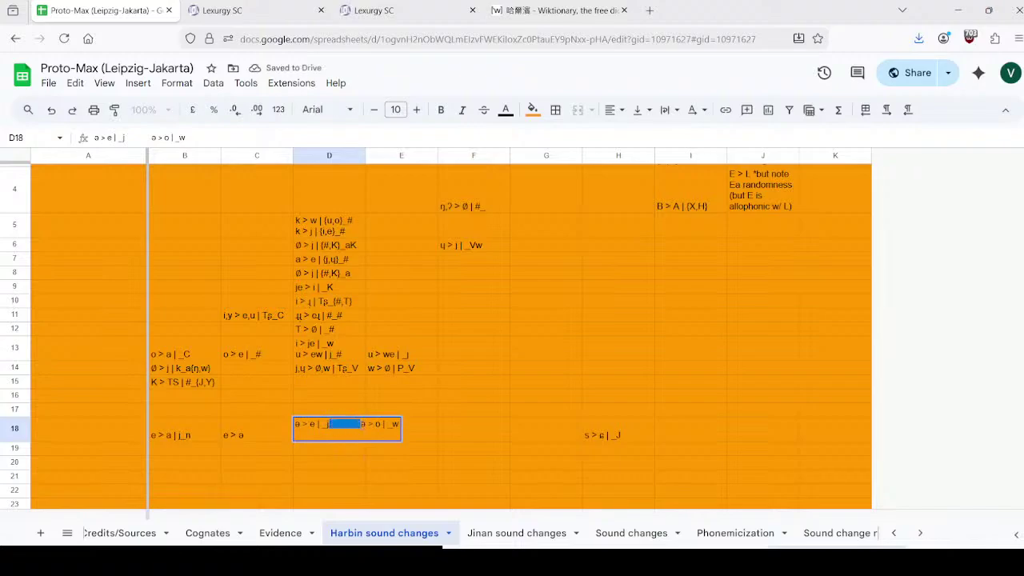
key(ctrl+Return)
key(Tab)
key(Return)
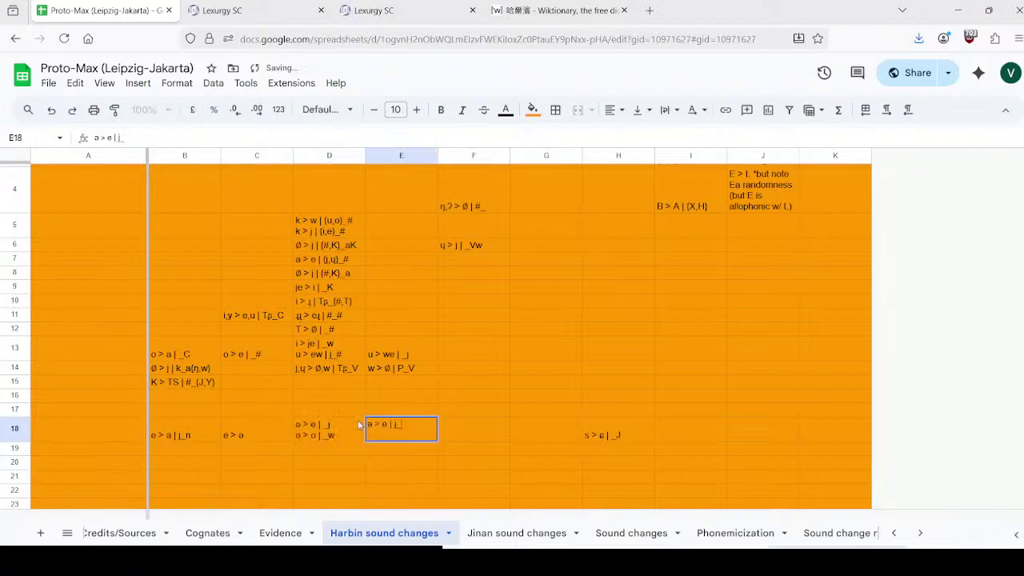
text(ə)
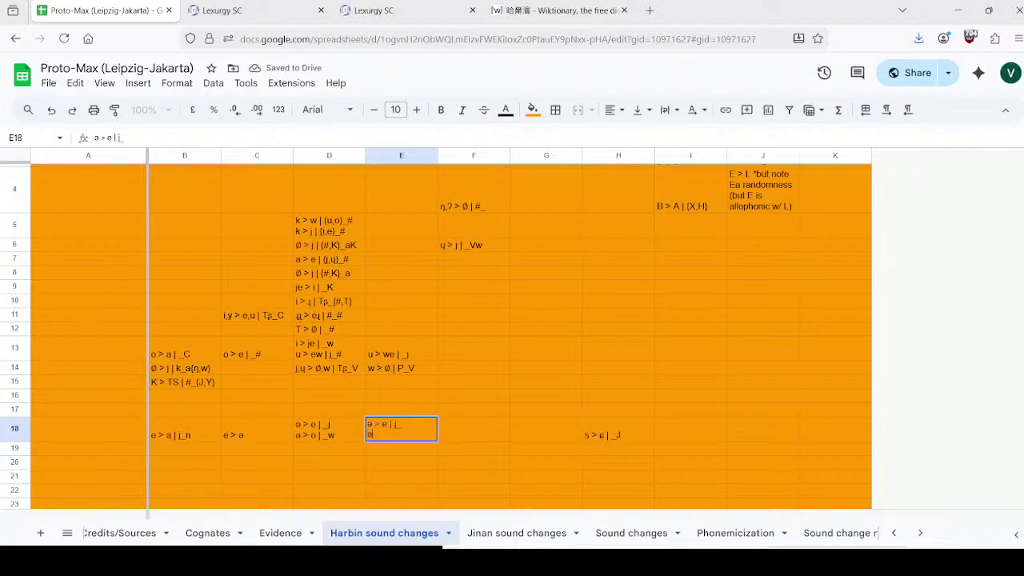
text( > o | _w)
click(502, 418)
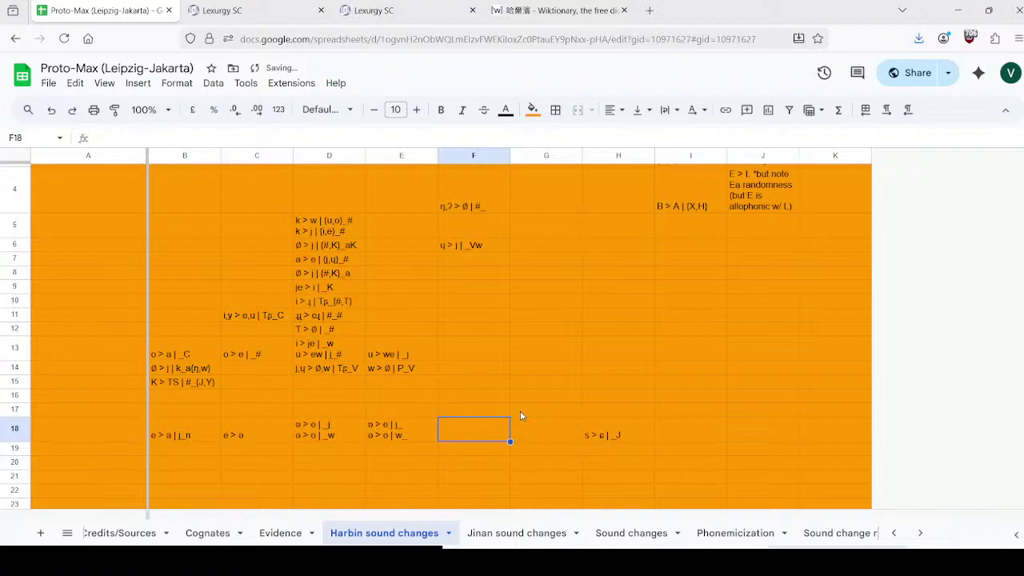
Step: Start a rule with ə > in F18 and append # to both rules in E18, giving ə > e | j_# and ə > o | w_#
text(ə >)
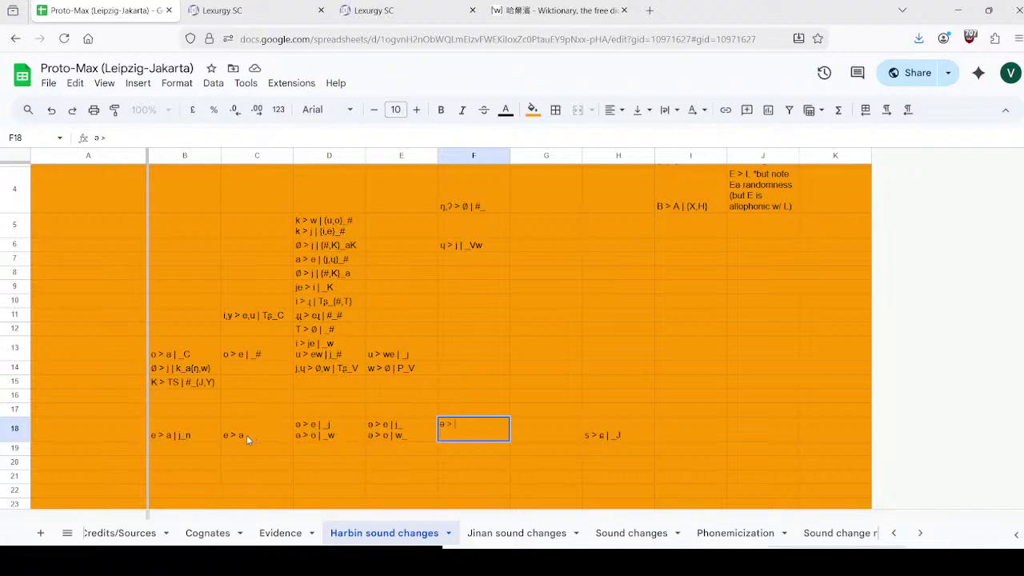
click(414, 434)
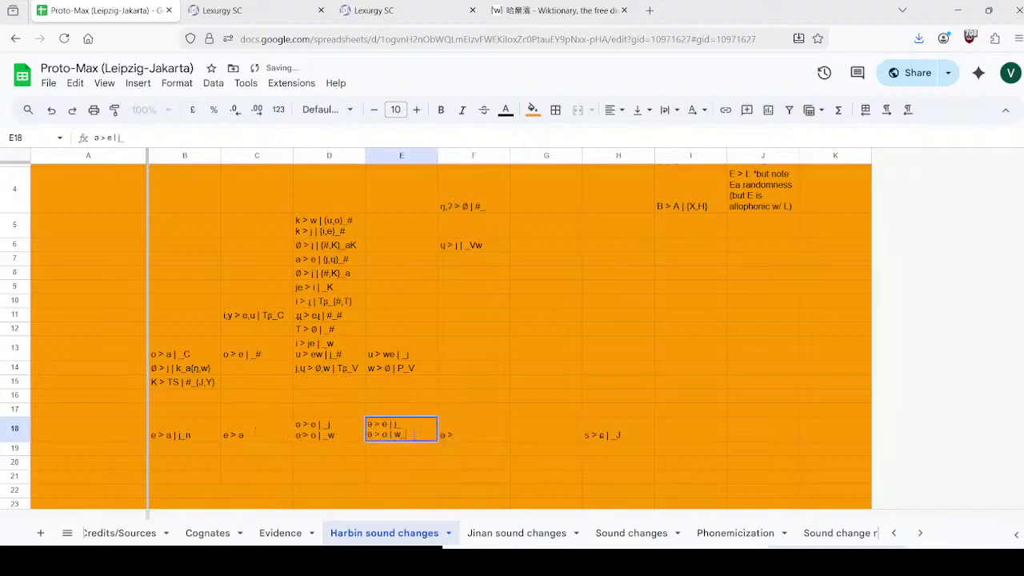
text(#)
key(Up)
text(#)
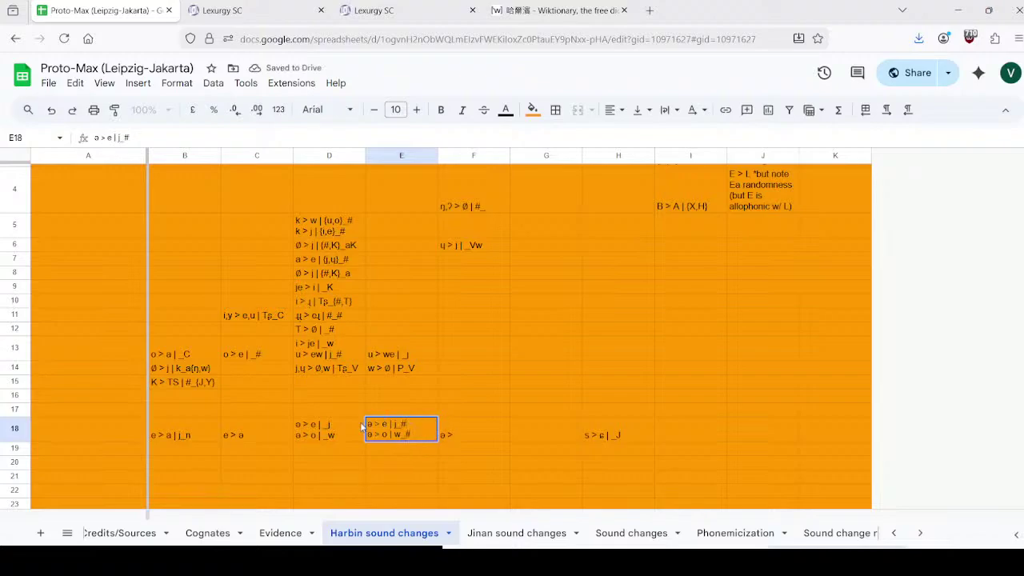
key(Return)
key(Up)
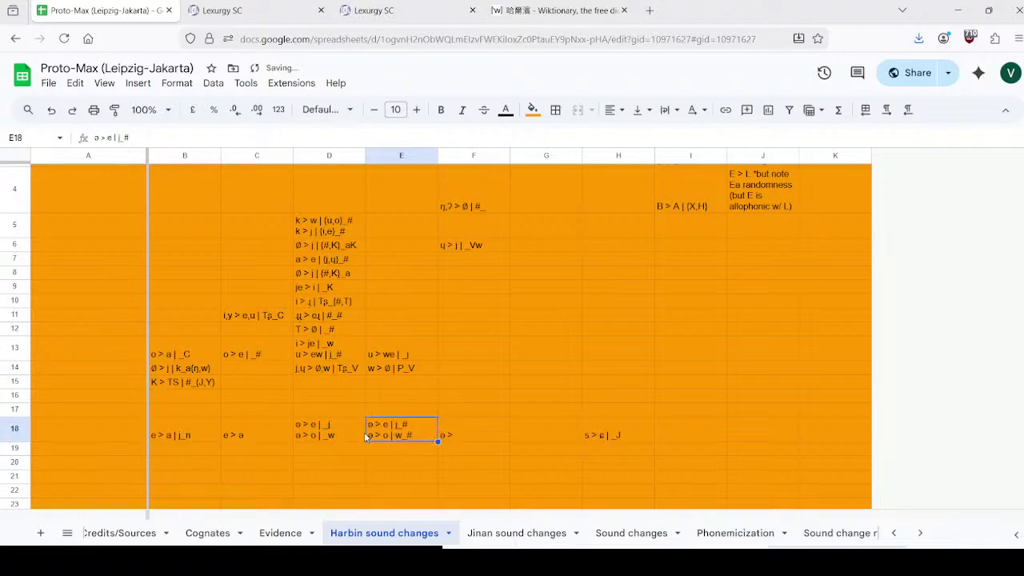
Step: Start a new first line ə > in E18 and copy the ɤ from Harbin's rule in cell E13 of the Phonemicization sheet
key(Return)
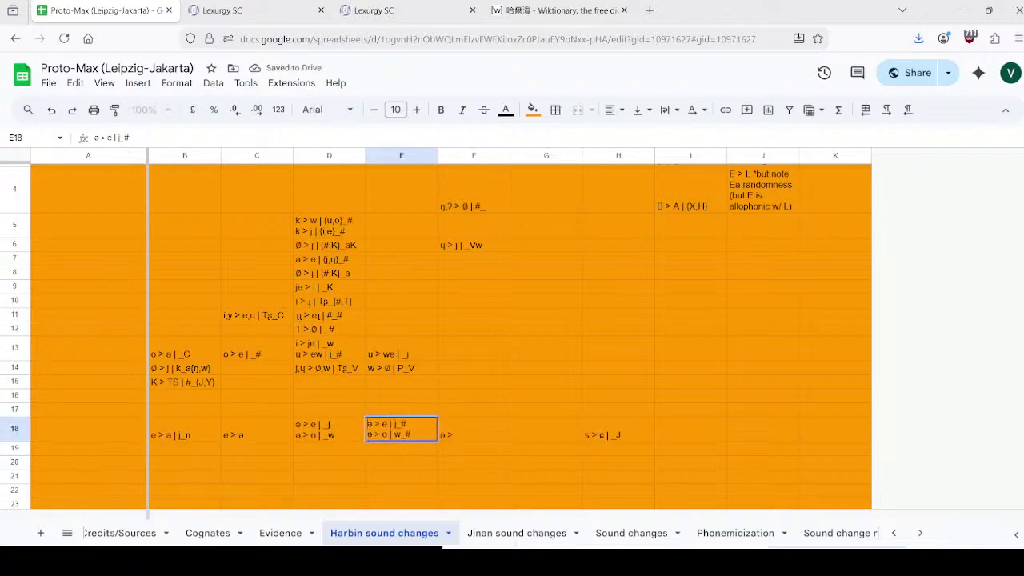
key(alt+Return)
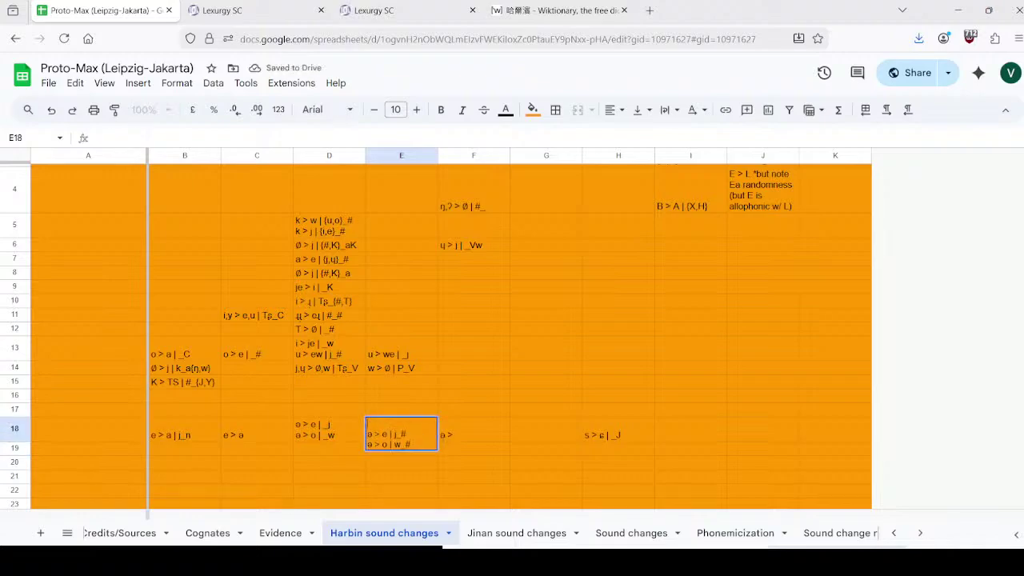
text(ə >)
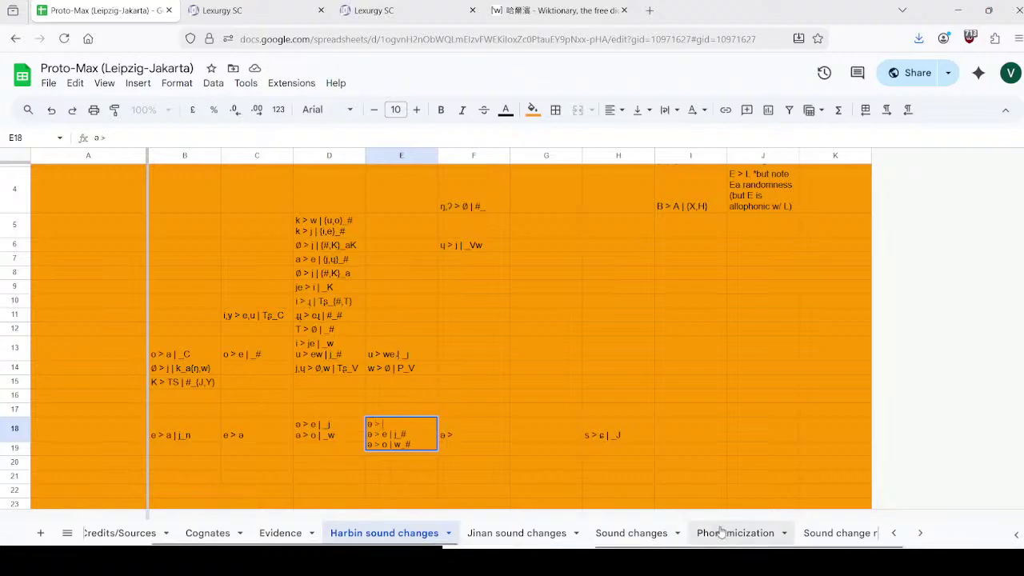
click(750, 533)
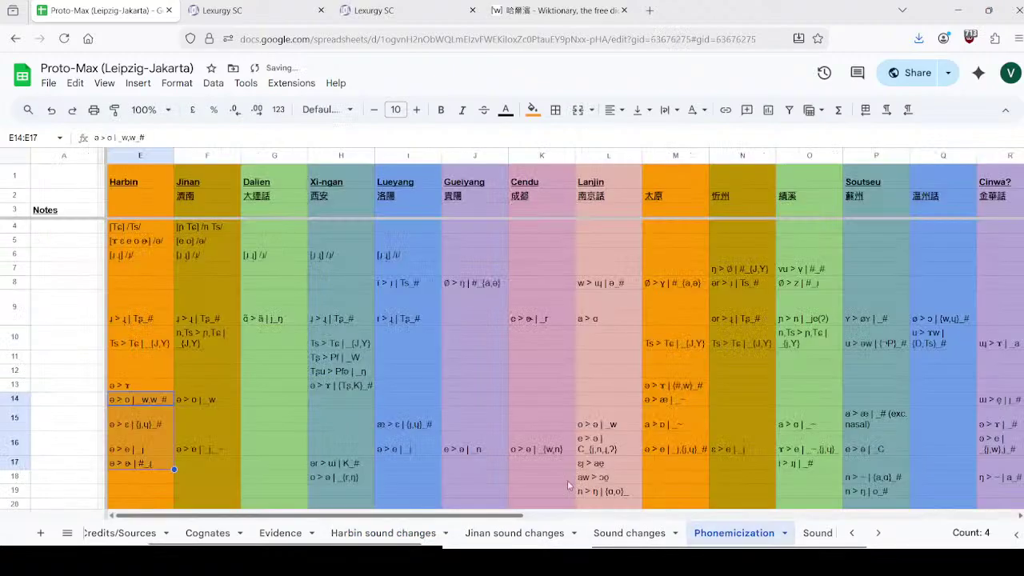
click(141, 386)
double_click(141, 385)
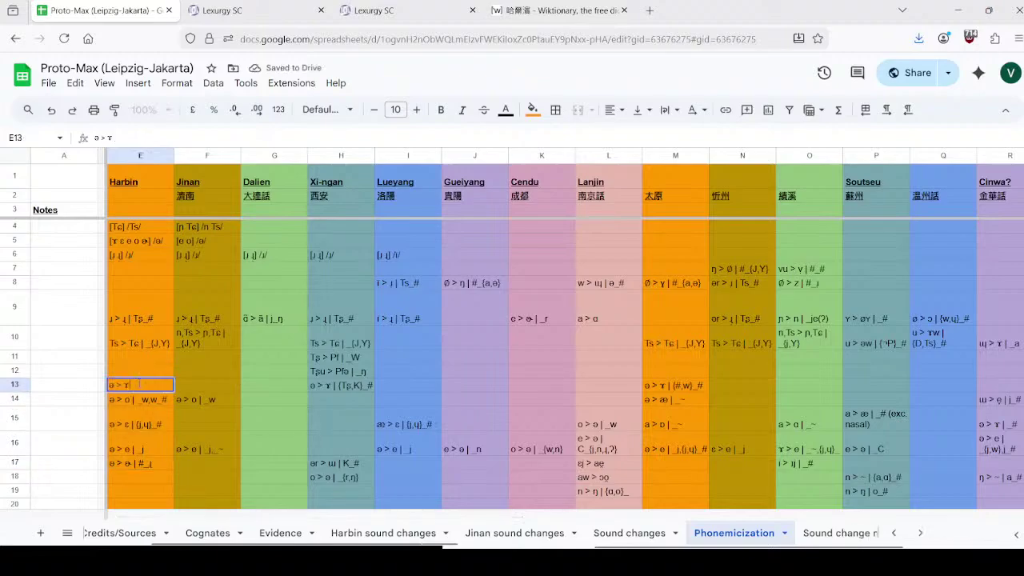
double_click(125, 384)
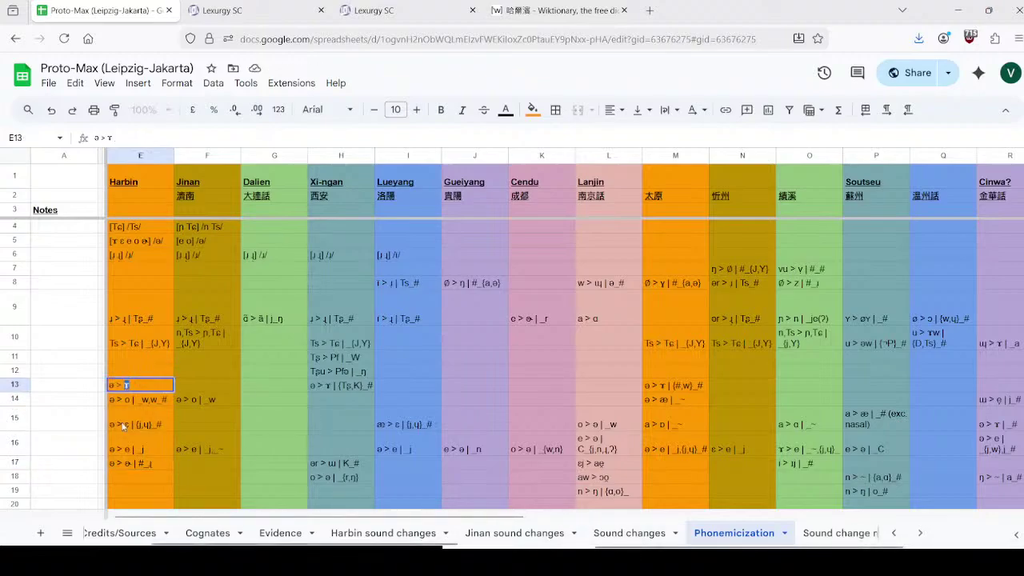
click(629, 533)
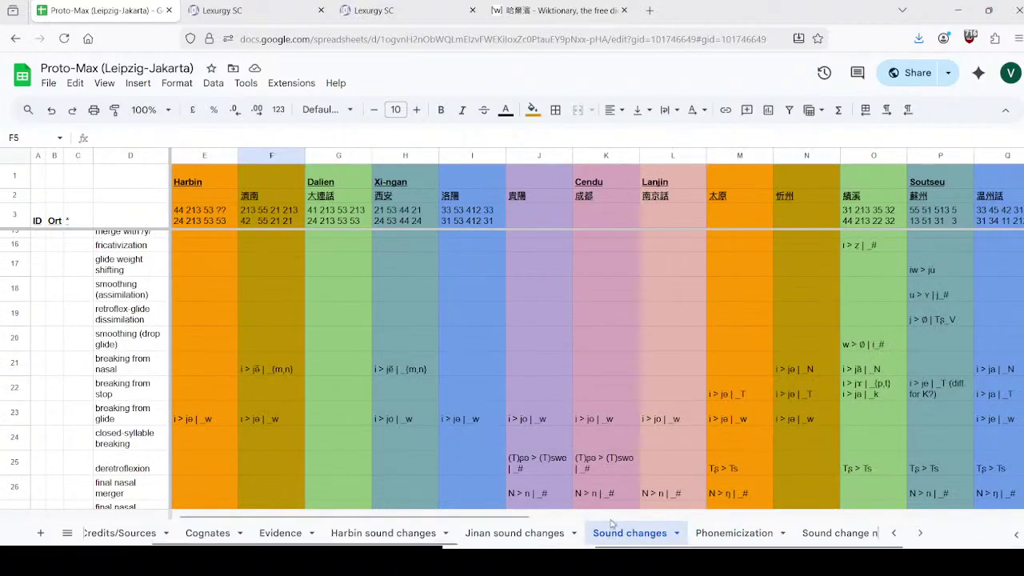
click(514, 533)
click(383, 533)
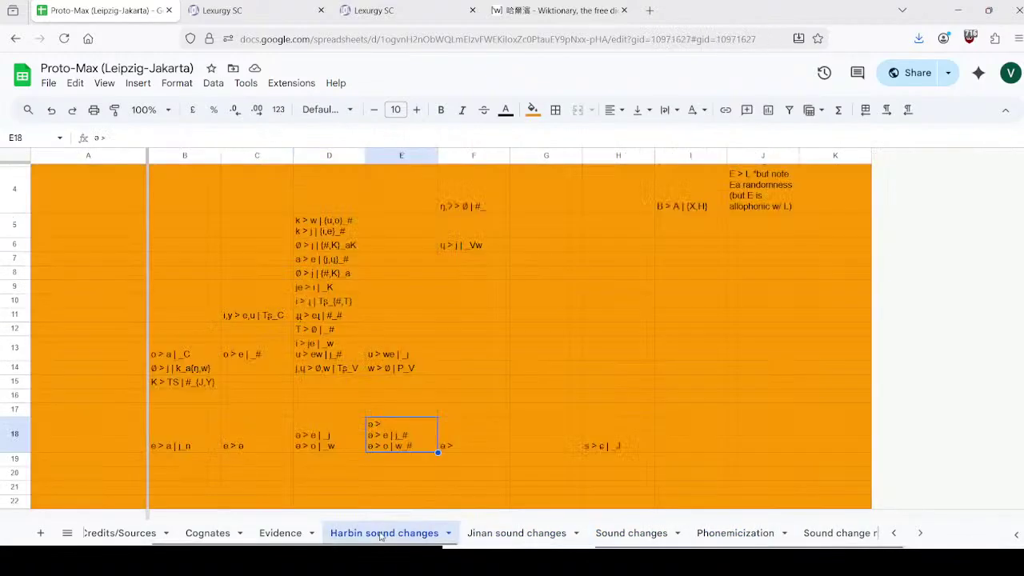
Step: Complete the new first line in E18 as ə > ɤ | _# and move that rule into F18, replacing its unfinished rule
double_click(392, 430)
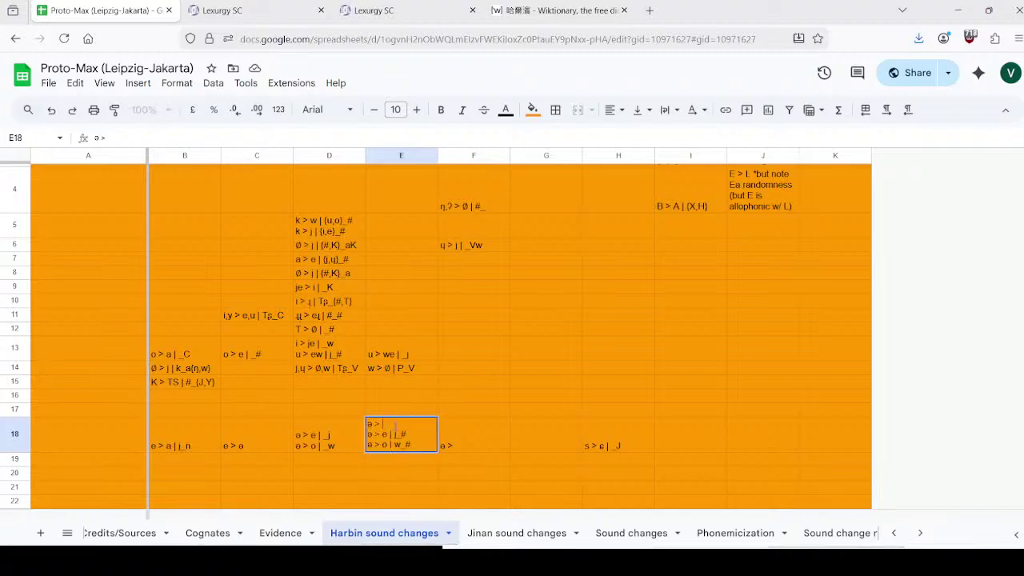
text(ɤ | _$)
key(BackSpace)
text(#)
drag(402, 424, 352, 428)
key(ctrl+c)
key(BackSpace)
key(Delete)
key(Tab)
key(ctrl+v)
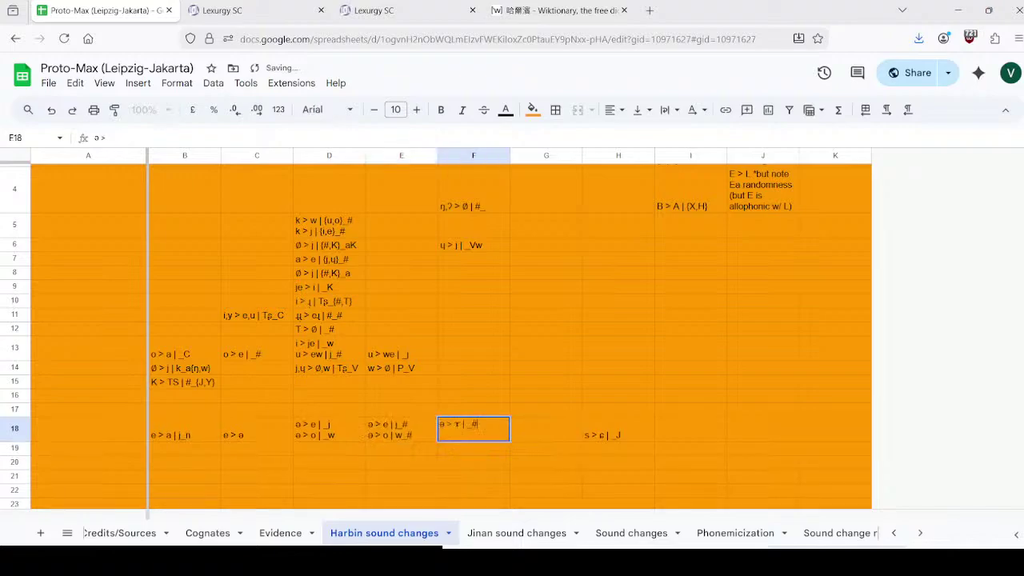
click(399, 430)
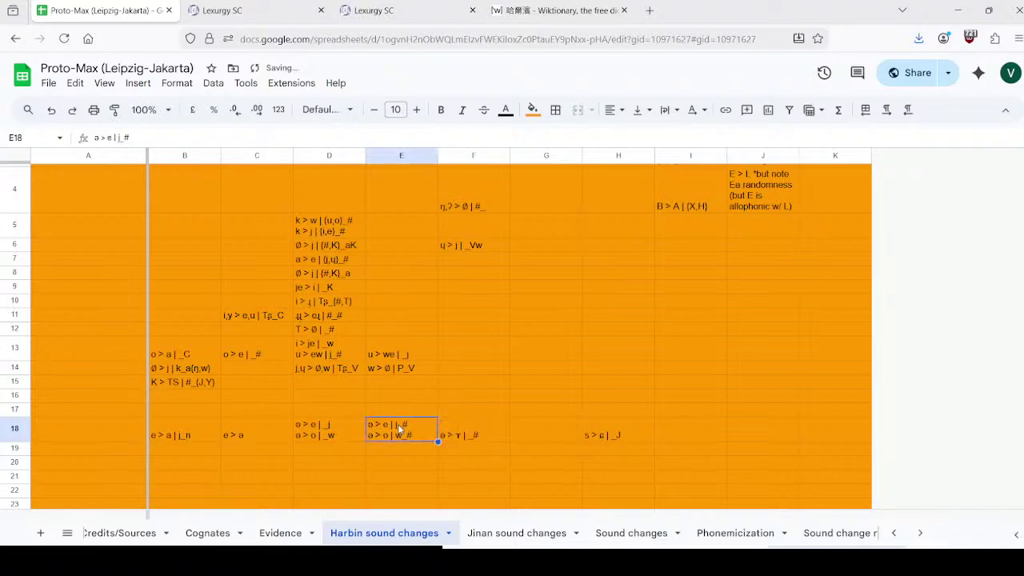
Step: Copy the {j,ɥ} environment from Harbin's rule in cell E15 of the Phonemicization sheet and return to the Harbin sound changes sheet
click(337, 428)
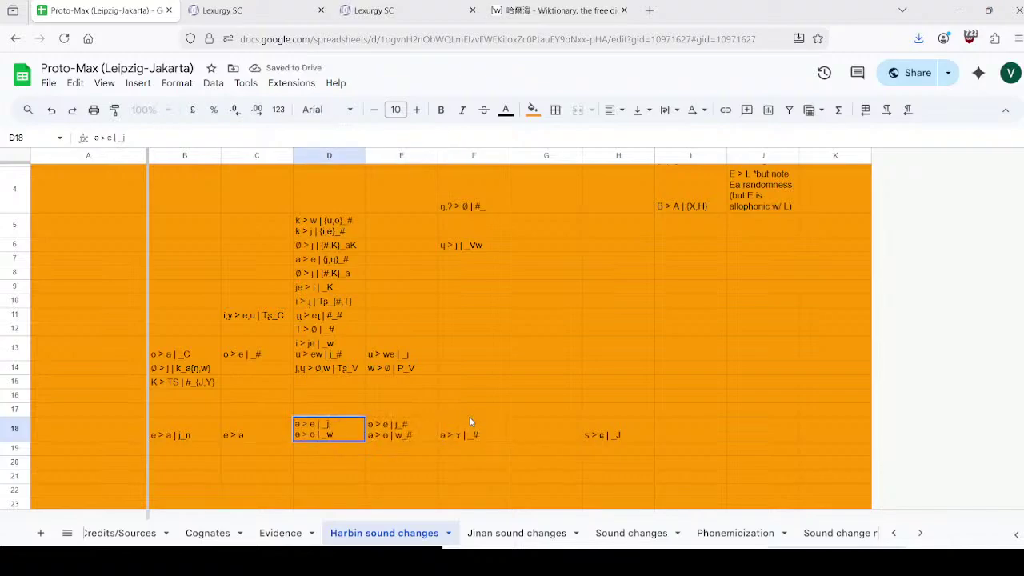
click(397, 429)
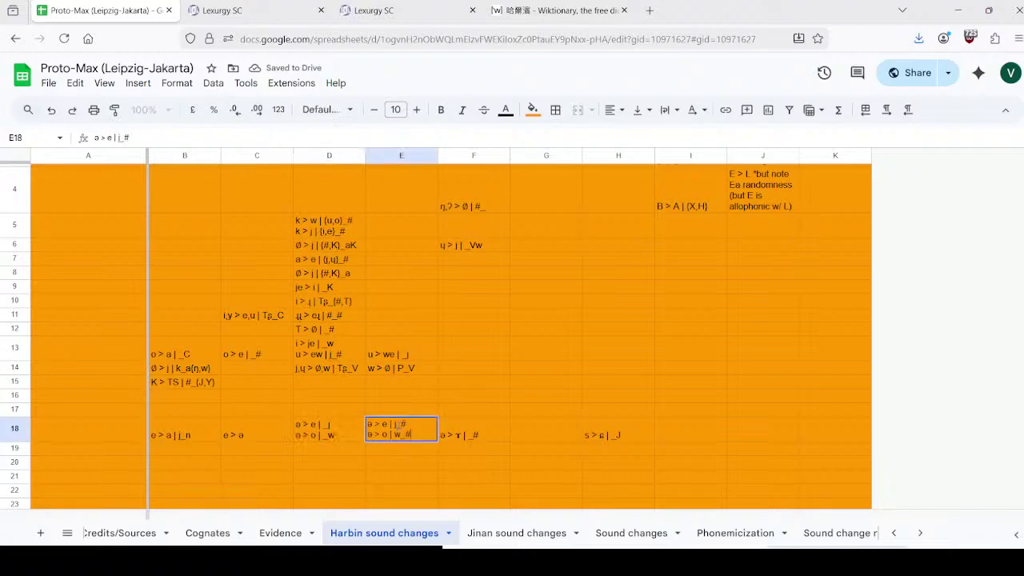
click(632, 533)
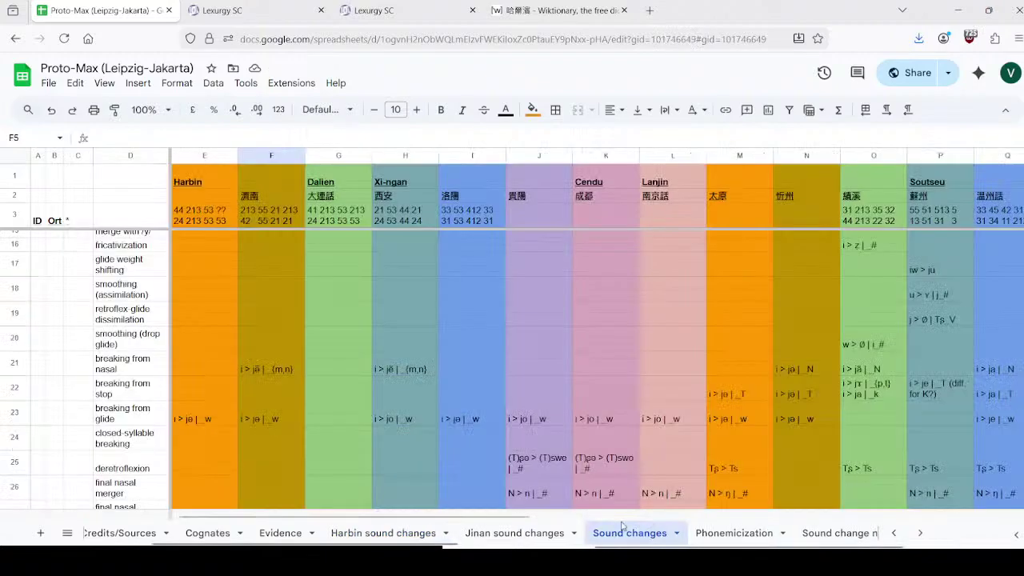
click(750, 533)
click(149, 416)
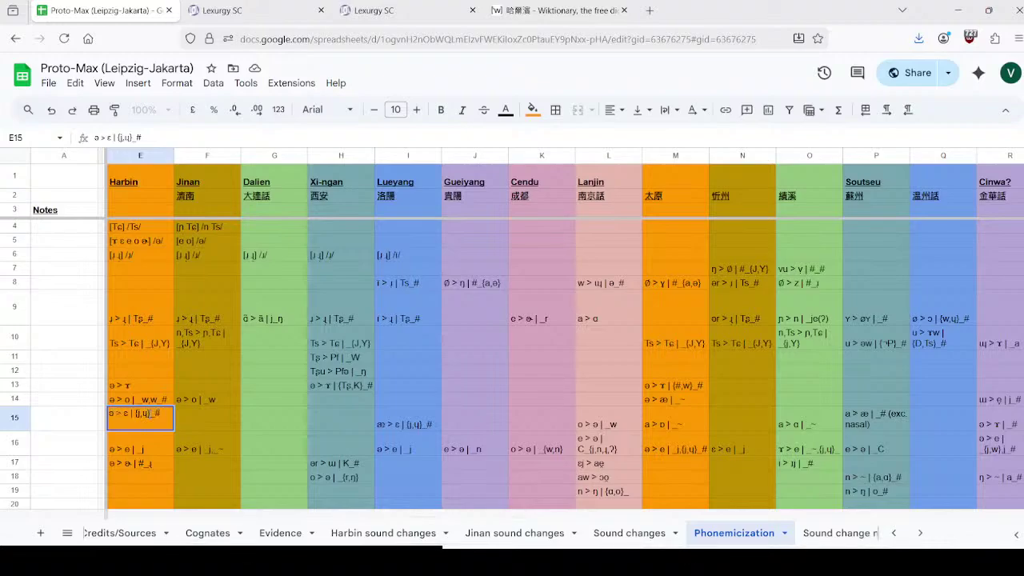
drag(149, 414, 139, 414)
click(620, 533)
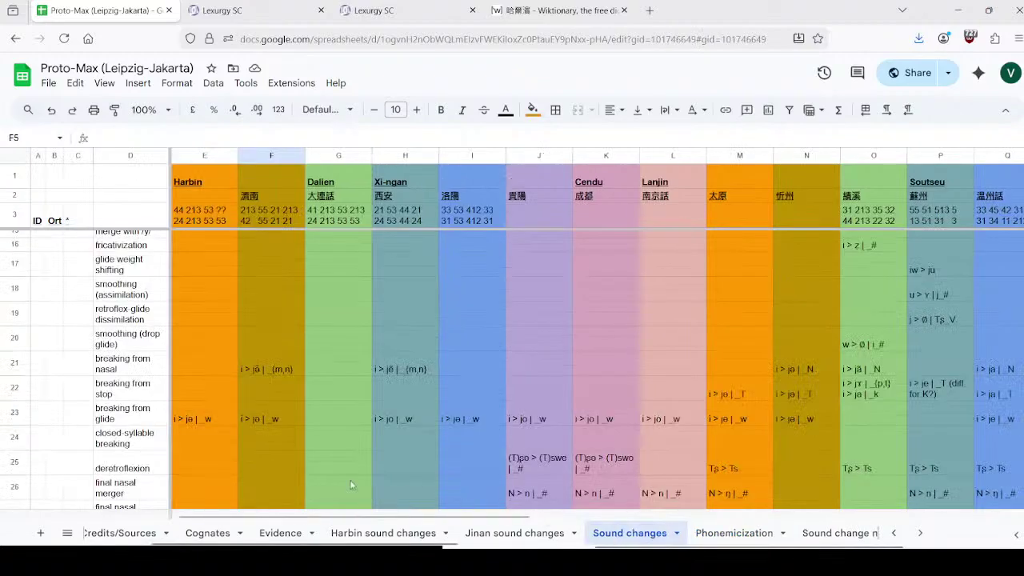
click(517, 530)
click(387, 534)
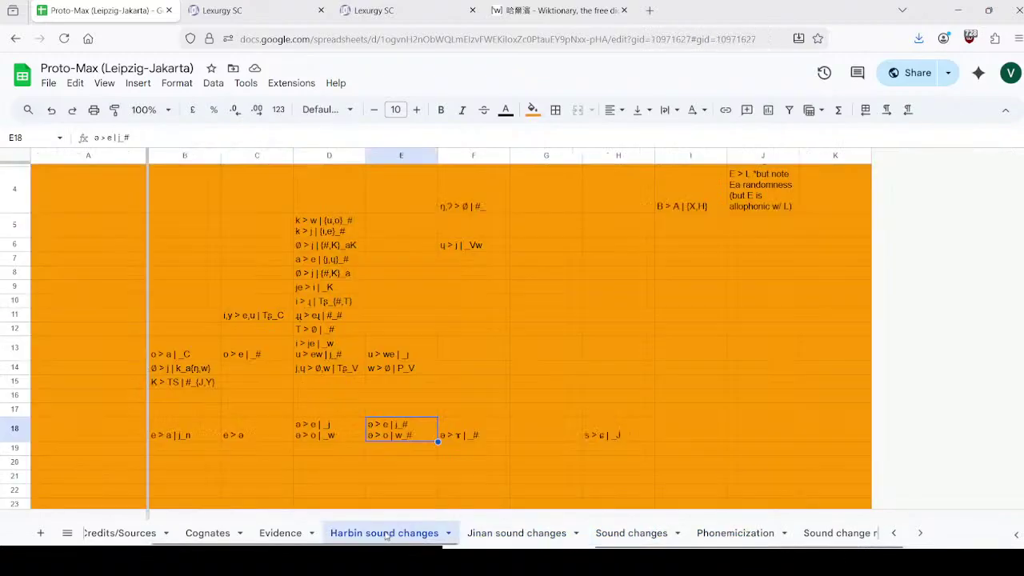
Step: Replace the j in the first rule of cell E18 with the copied set, giving ə > e | {j,ɥ}_#
double_click(423, 434)
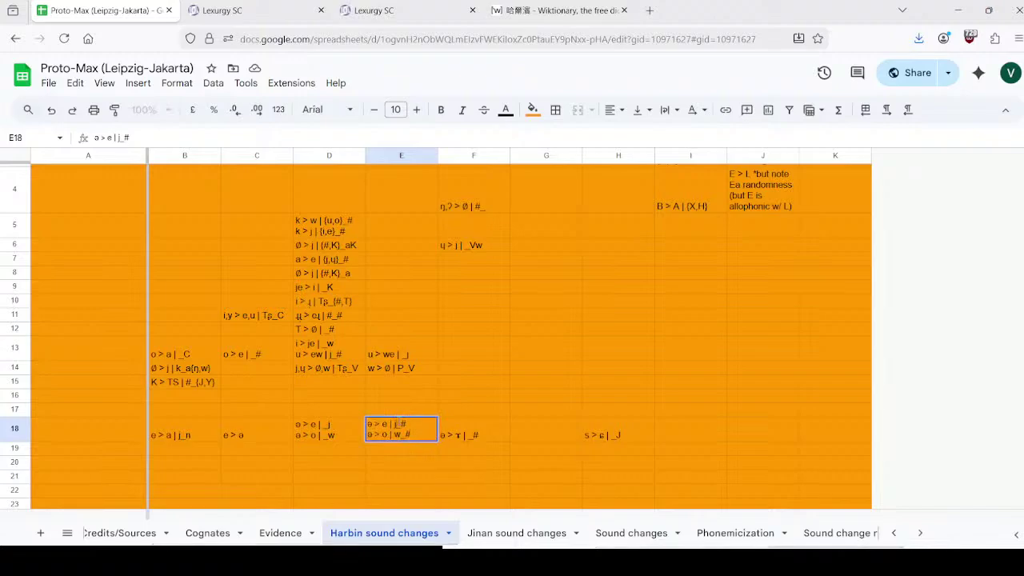
key(BackSpace)
text({j,ɥ})
key(Return)
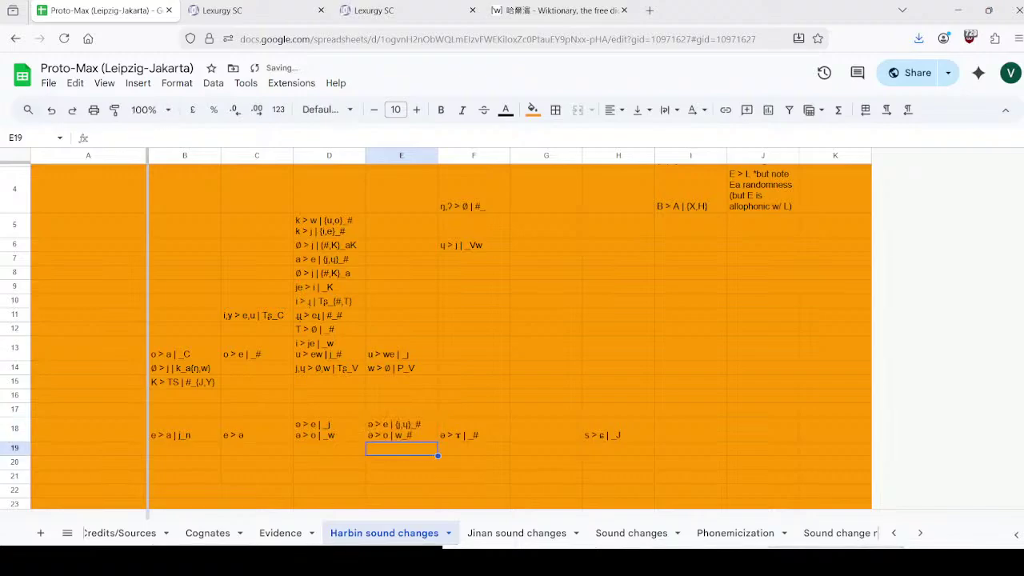
Step: Copy the ɛ from Harbin's rule in cell E15 of the Phonemicization sheet and return to the Harbin sound changes sheet
click(732, 532)
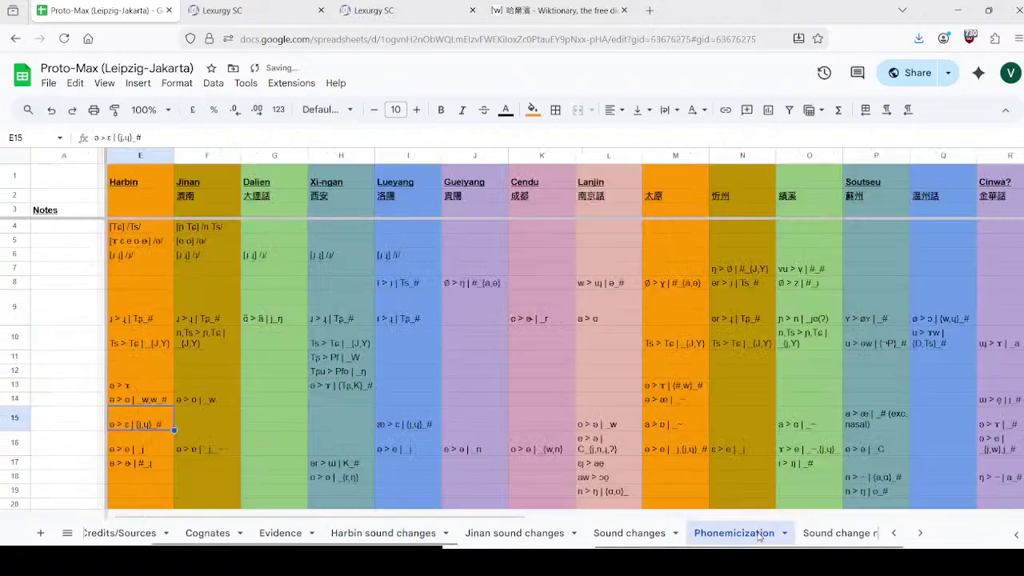
double_click(132, 422)
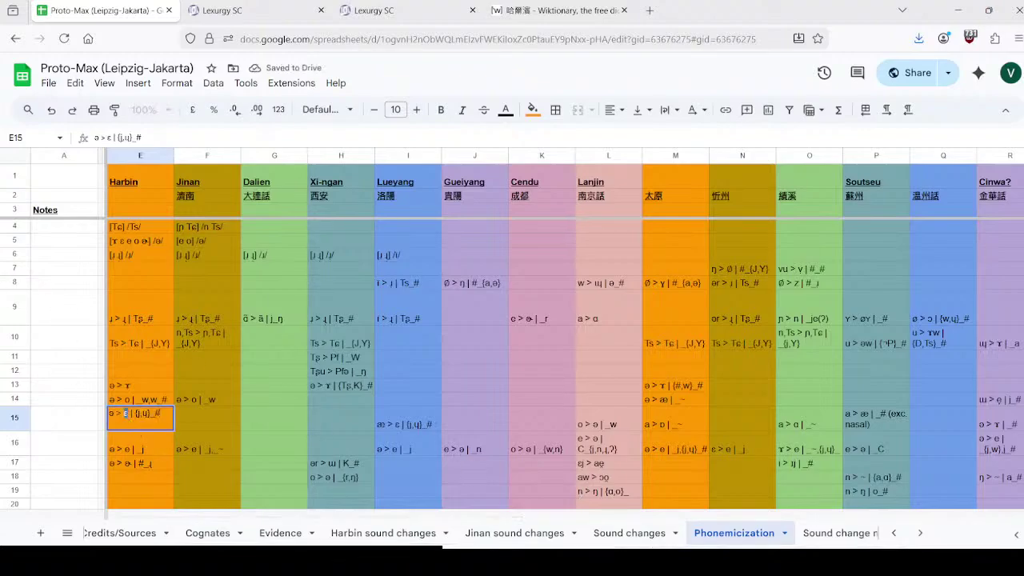
double_click(125, 414)
click(532, 535)
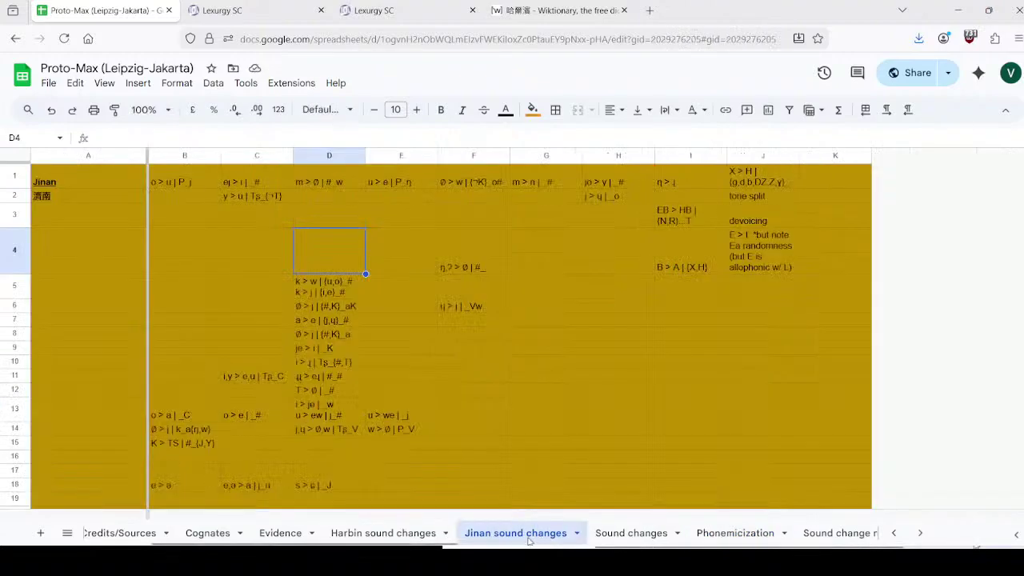
click(393, 534)
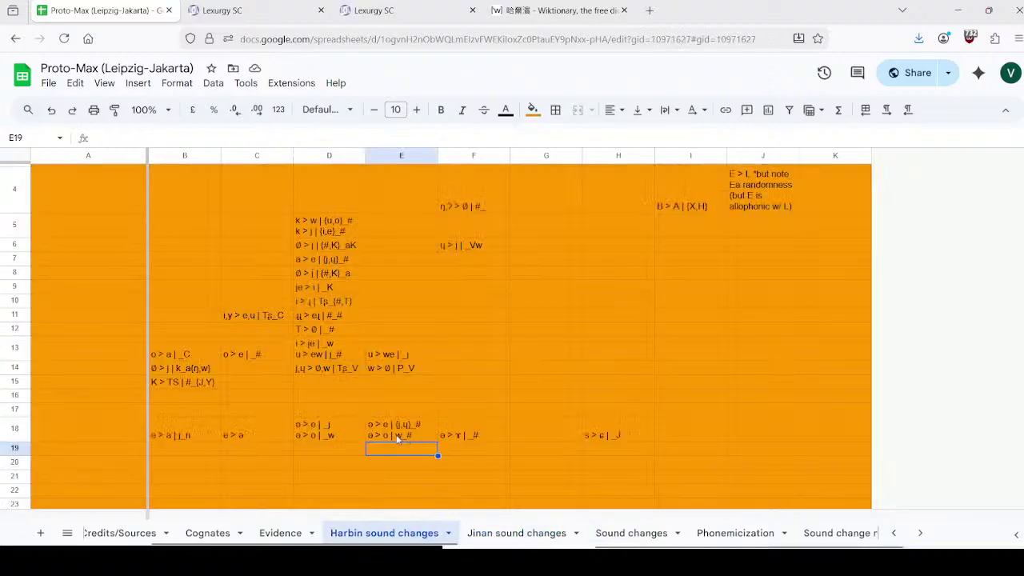
Step: Change the outcome of the first rule in cell E18 to ɛ, giving ə > ɛ | {j,ɥ}_#
click(318, 432)
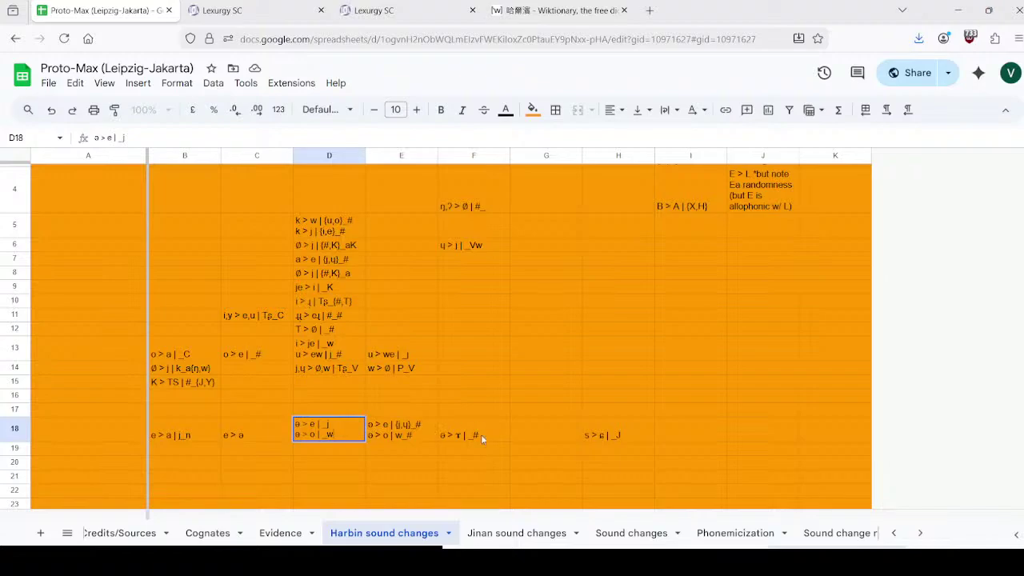
click(390, 430)
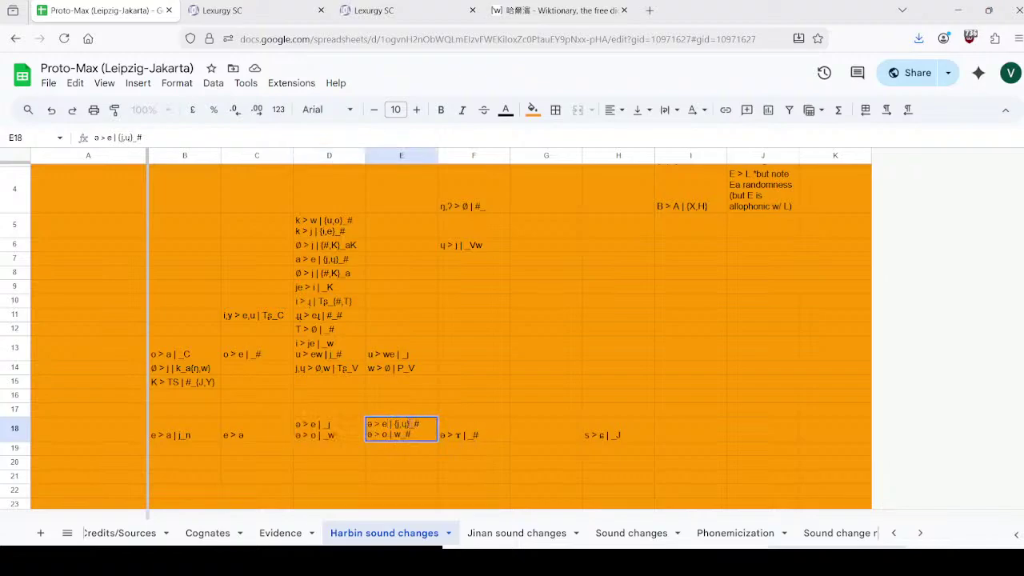
key(BackSpace)
text(ɛ)
key(Return)
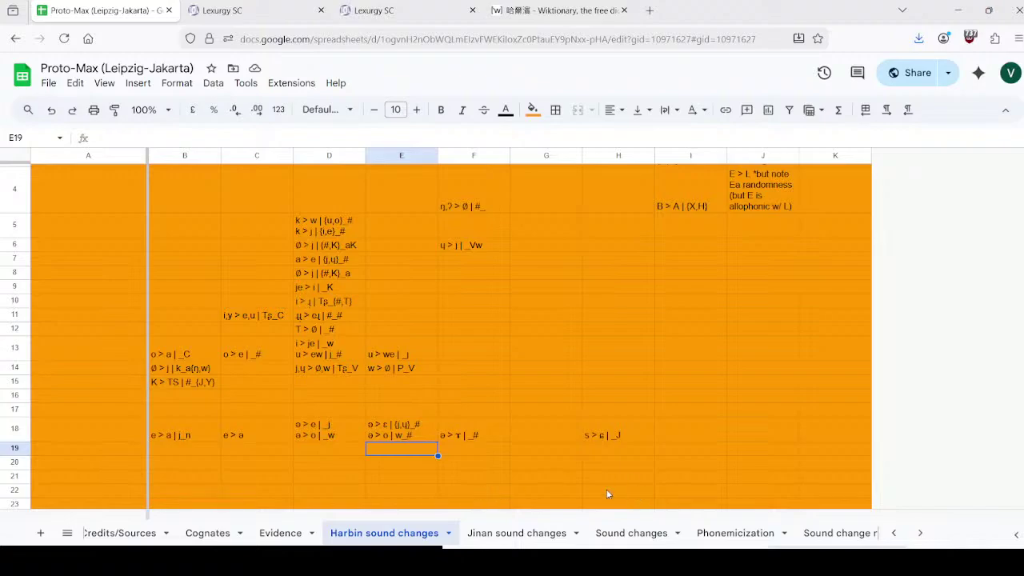
Step: Move the rule s > ɕ | _J from cell H18 into G18
click(606, 432)
double_click(628, 436)
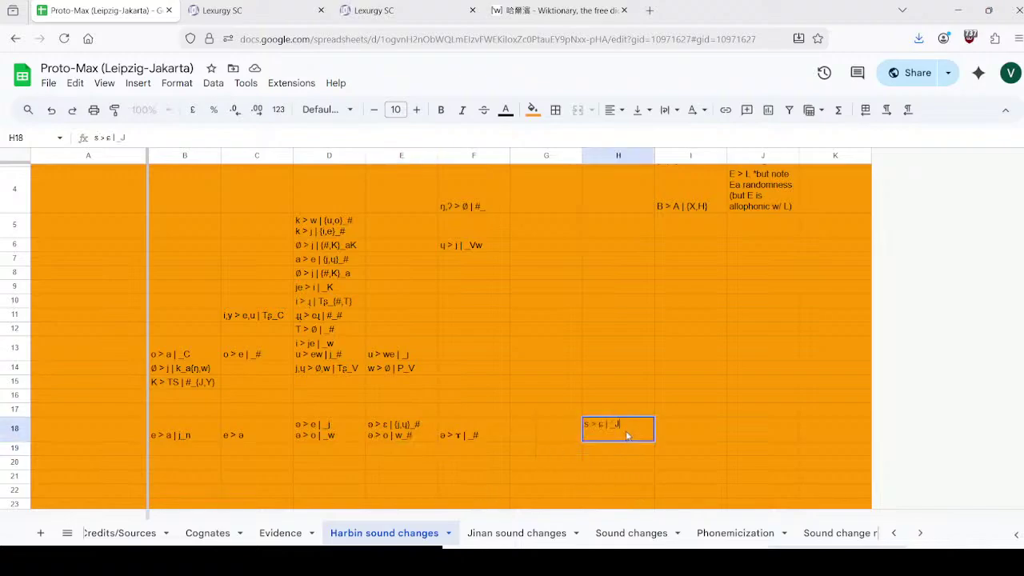
key(ctrl+a)
key(ctrl+x)
click(554, 432)
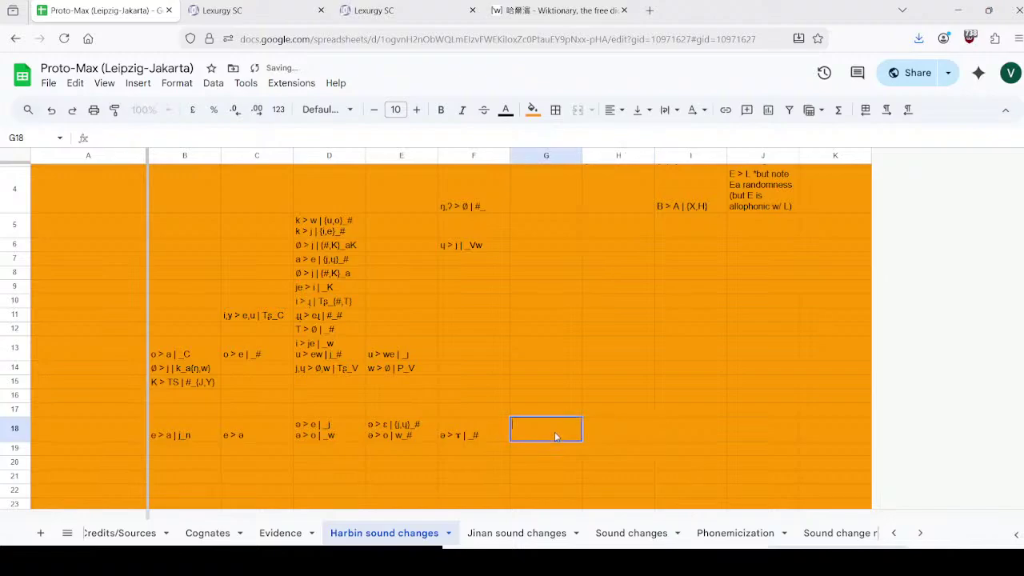
key(ctrl+v)
Step: Add a T before both sibilants of the rule in G18, giving Ts > Tɕ | _J
key(Home)
text(T)
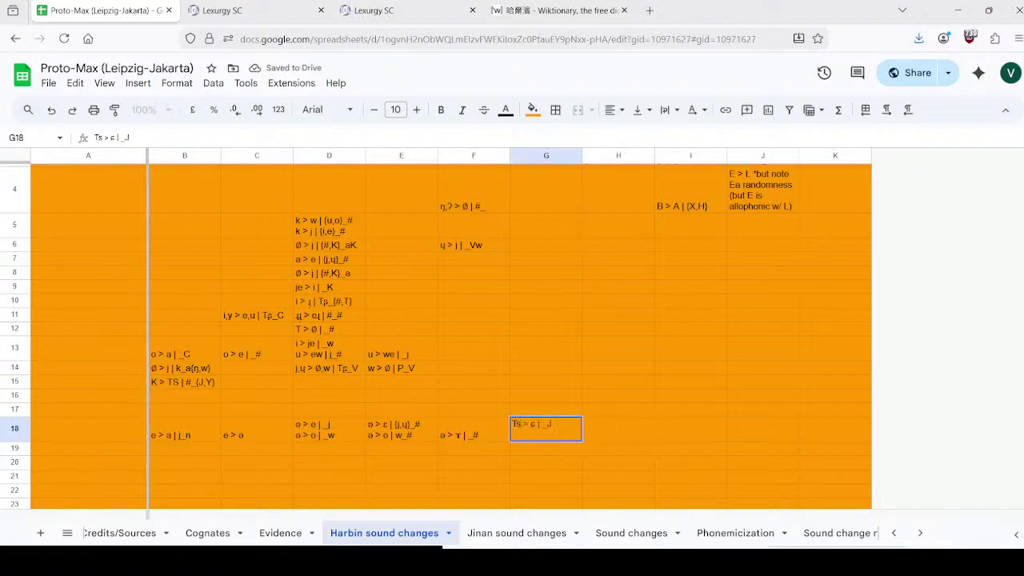
key(Right)
text(T)
key(Return)
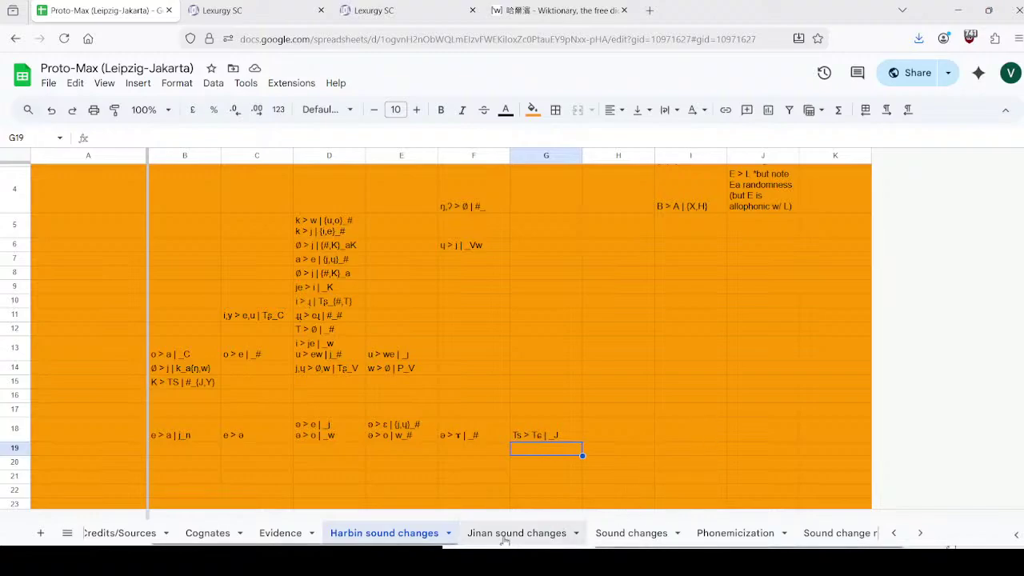
Step: Compare Harbin's rules in the Phonemicization sheet with the schwa rules in row 18 of the Harbin sound changes sheet
click(608, 530)
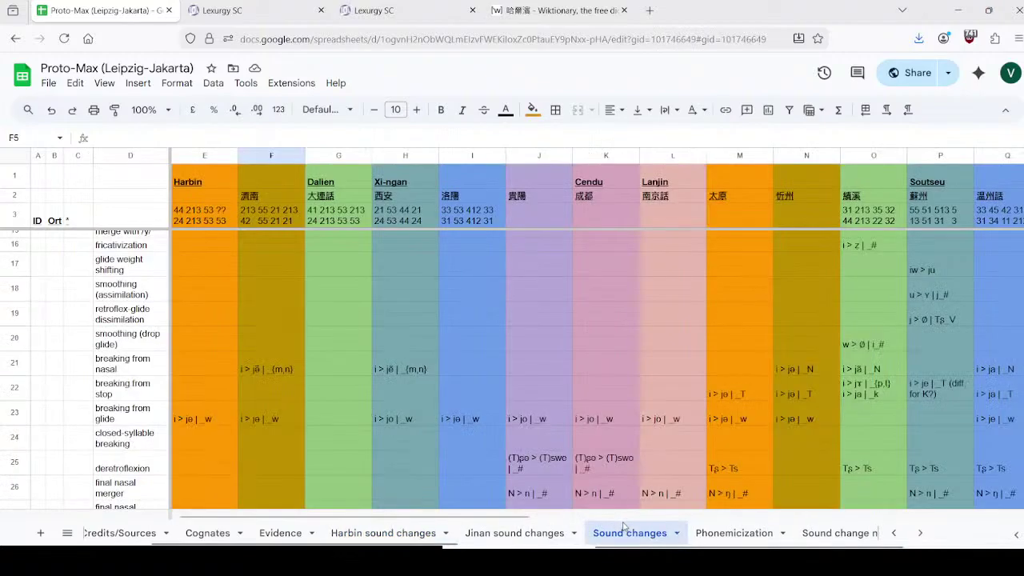
click(724, 531)
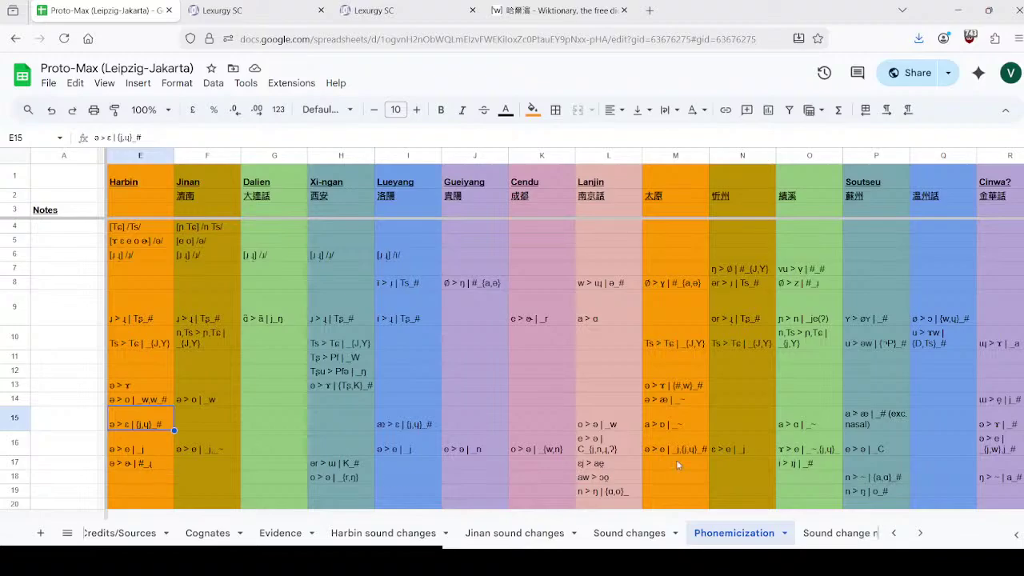
click(638, 532)
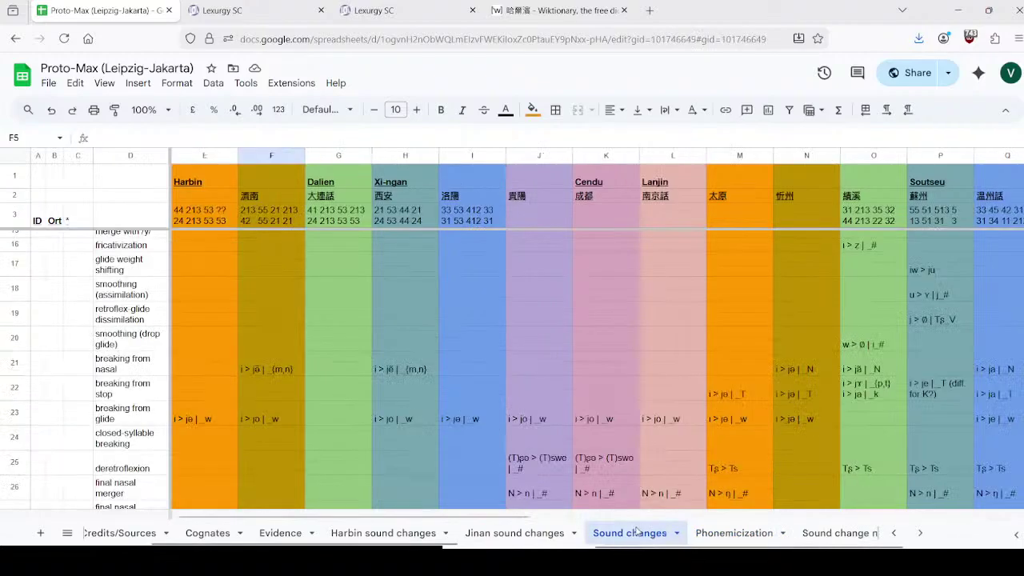
click(383, 533)
click(342, 436)
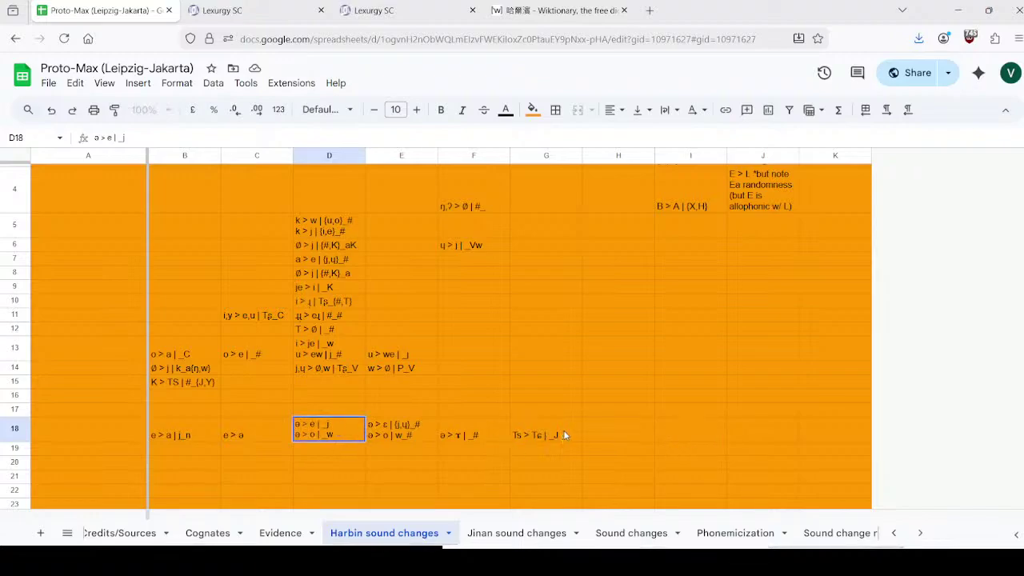
click(483, 427)
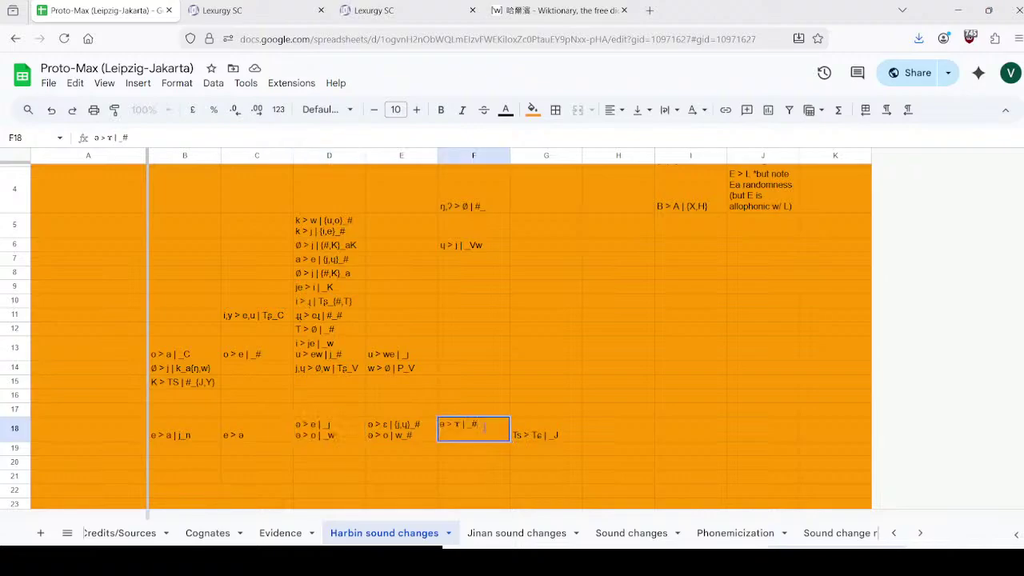
key(Return)
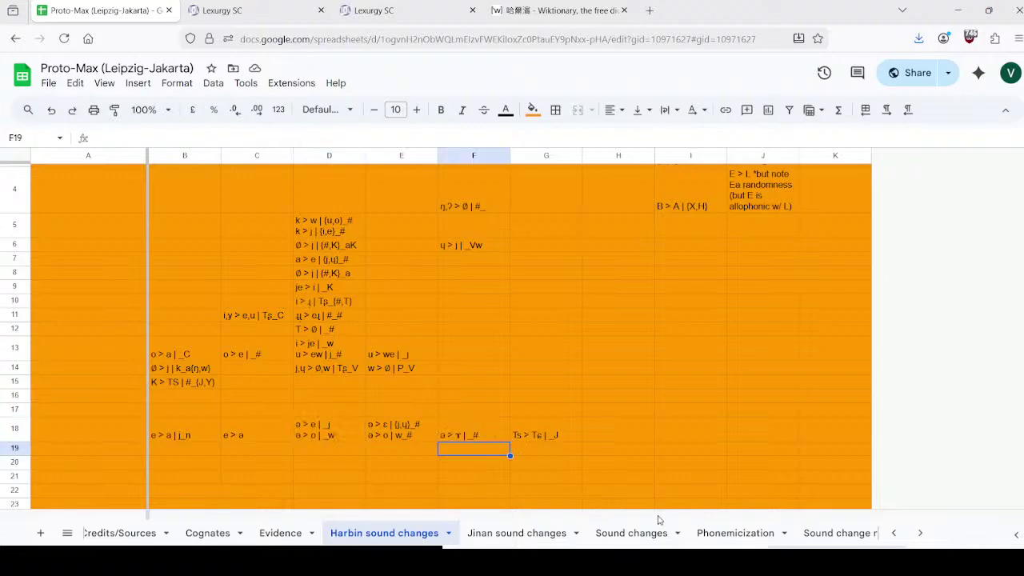
Step: Add a second line to cell F18 that starts with ə >, copied from the rule above it
double_click(464, 437)
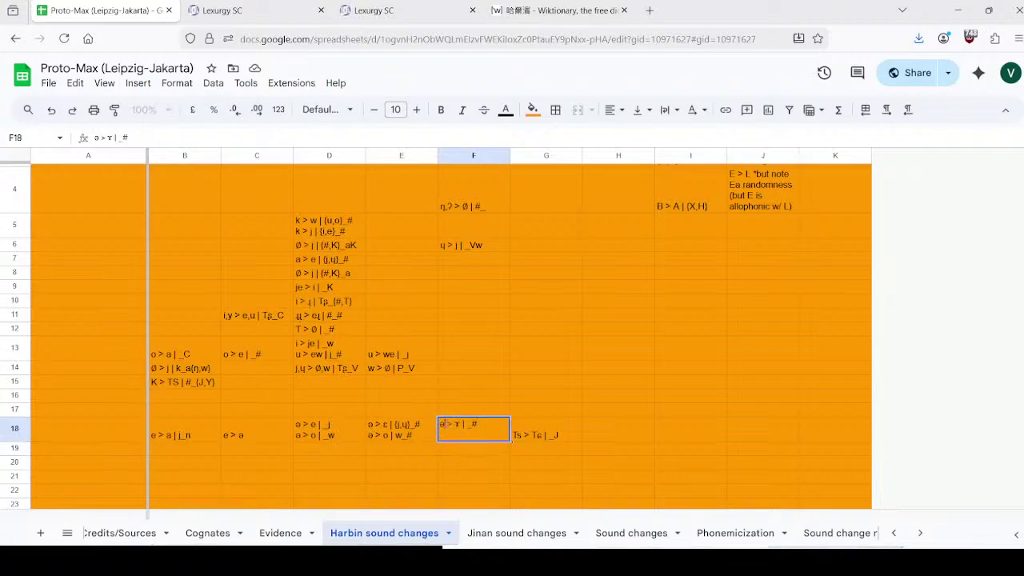
drag(446, 424, 439, 425)
click(485, 425)
key(ctrl+Return)
key(ctrl+v)
Step: Copy ɚ | #_ɻ from Harbin's rule in cell E17 of the Phonemicization sheet and return to the Harbin sound changes sheet
click(535, 531)
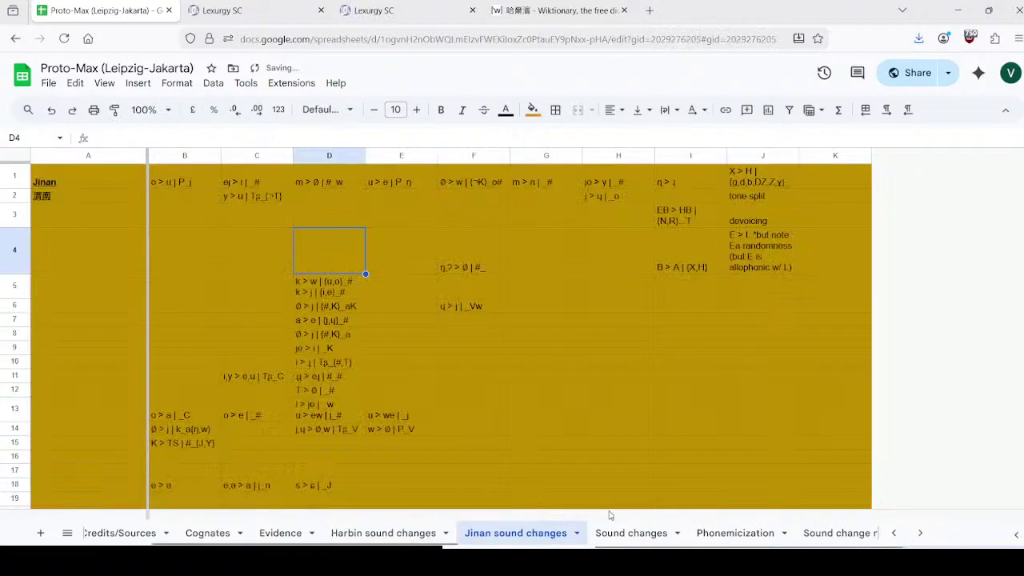
click(734, 533)
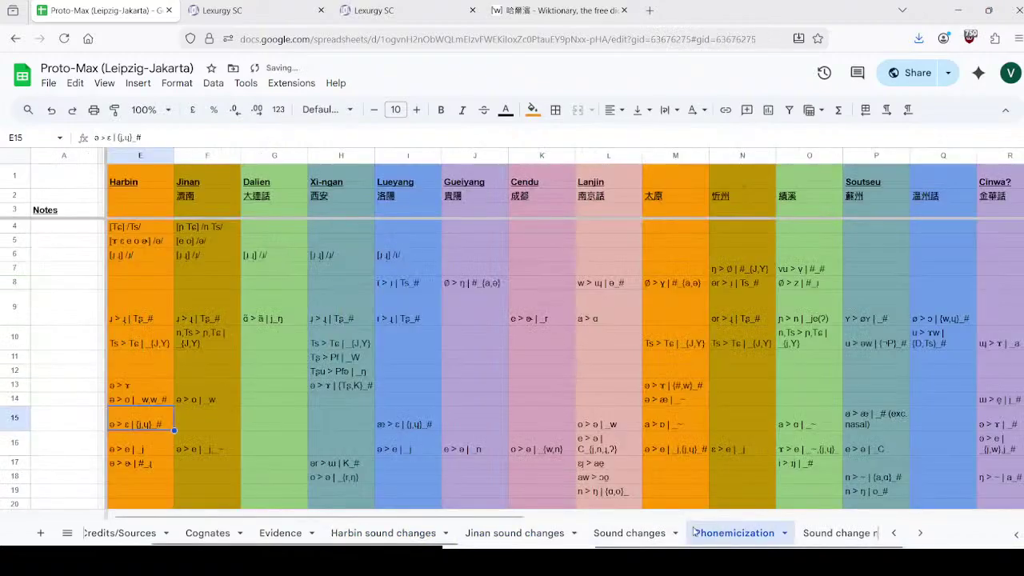
double_click(136, 465)
drag(150, 465, 122, 464)
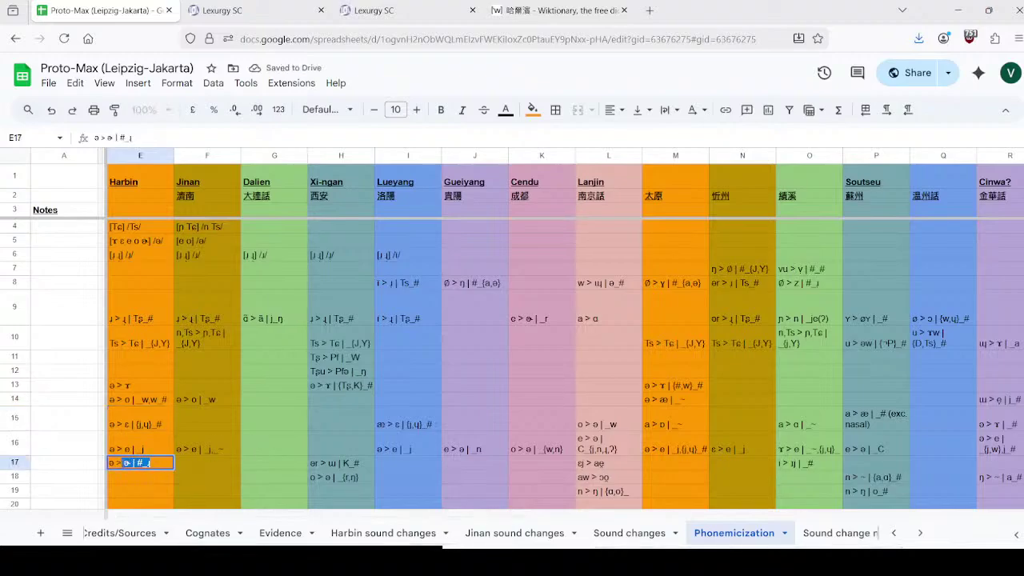
click(630, 533)
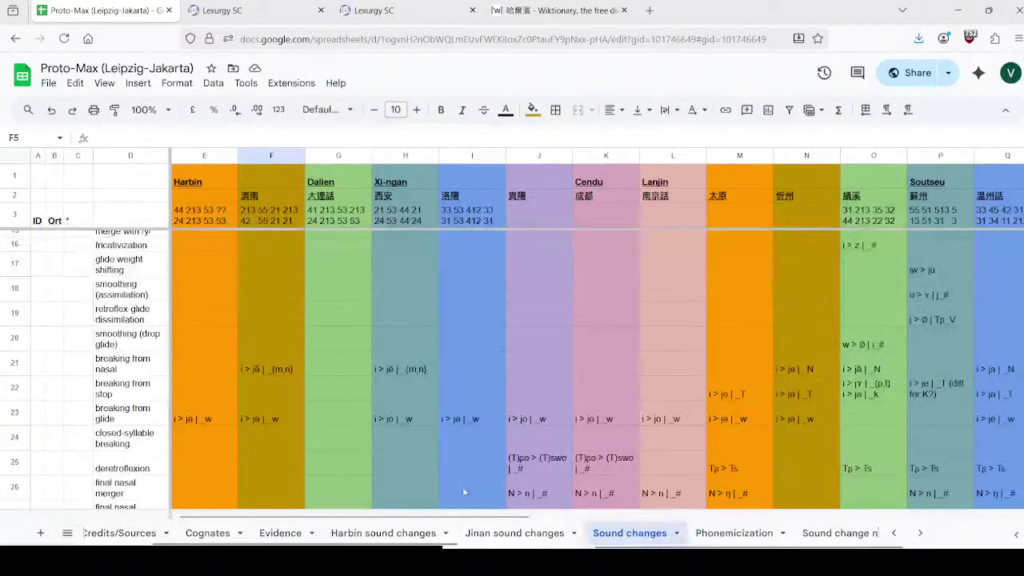
click(384, 533)
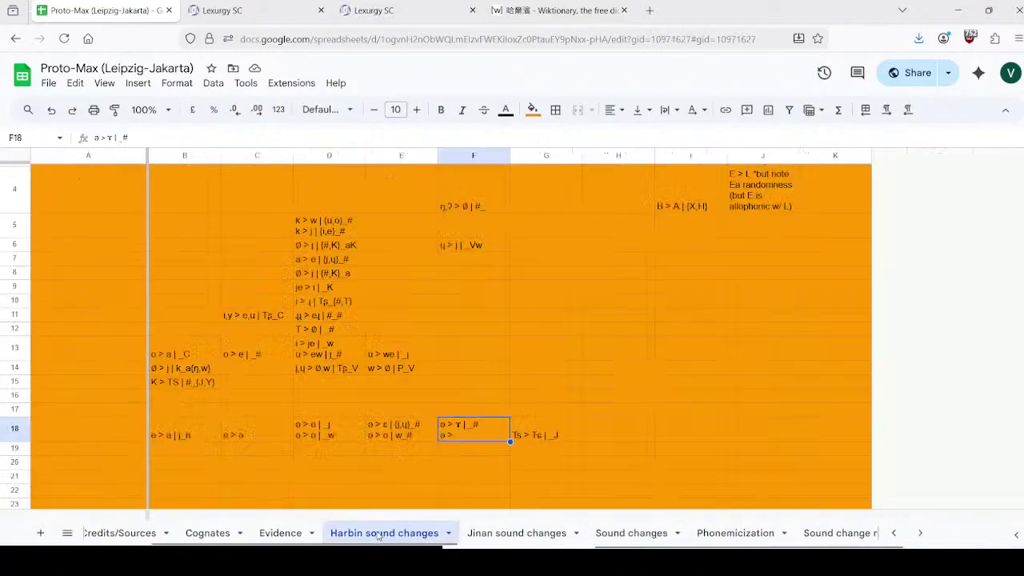
Step: Complete the second line in F18 with the copied outcome and rework it without an environment as əɻ > ɚ
double_click(459, 432)
key(shift+Home)
text(ə > ɚ | #_ɻ)
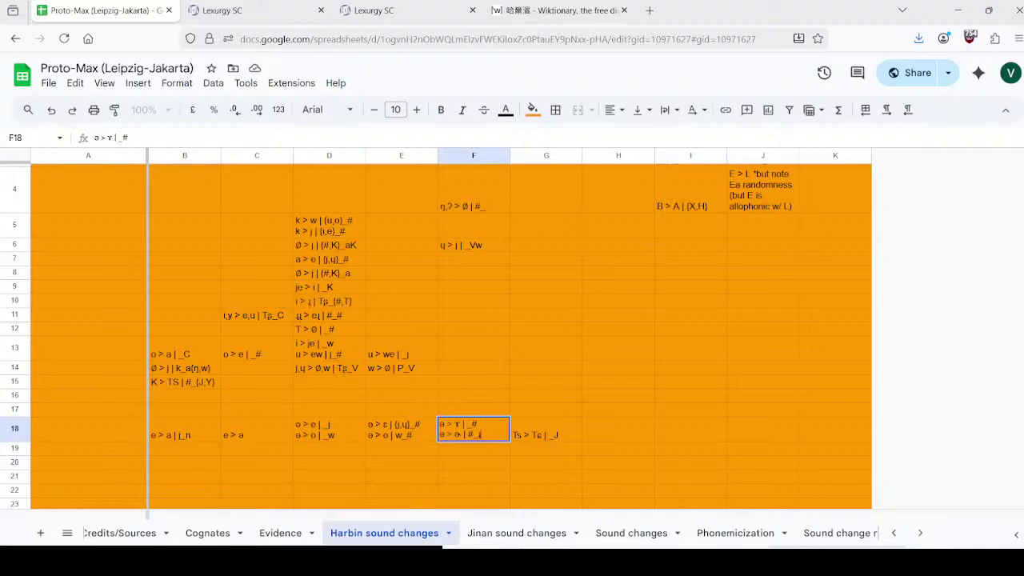
key(BackSpace)
key(BackSpace)
key(BackSpace)
key(BackSpace)
key(BackSpace)
key(BackSpace)
key(Return)
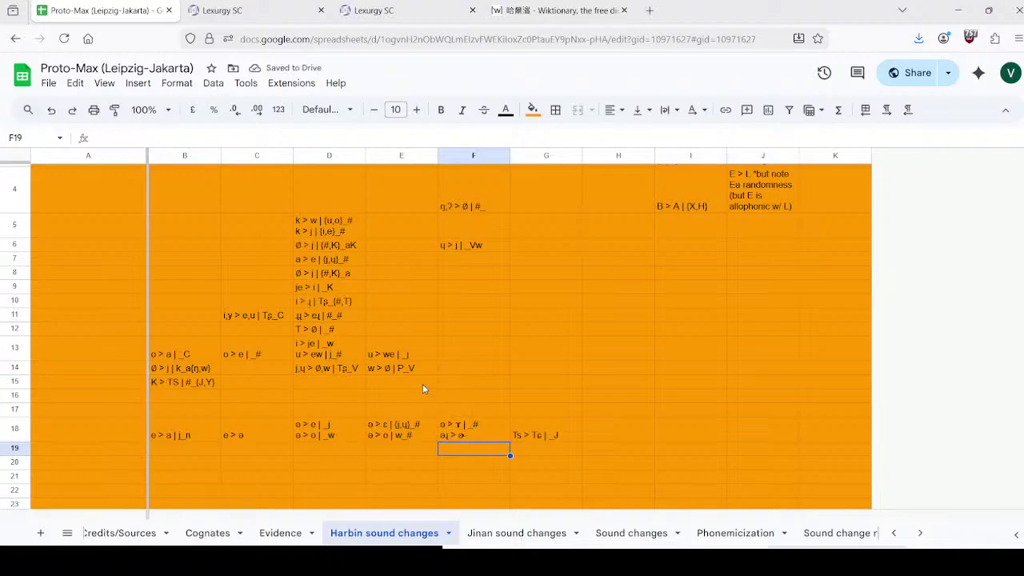
Step: Switch to Lexurgy, complete the new rule heading as schwa-allophony-99: and close the second Lexurgy tab
click(237, 7)
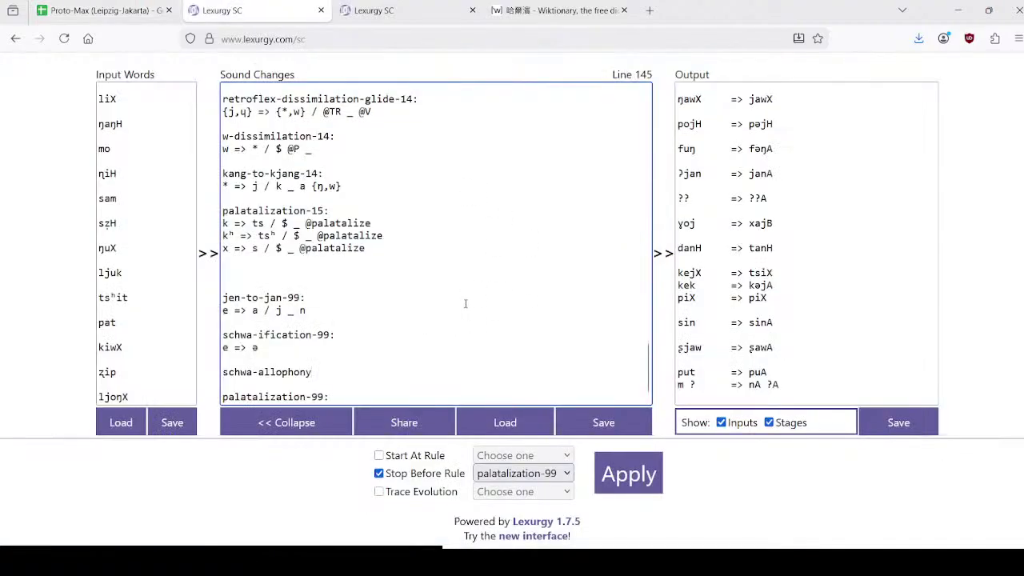
text(-99:)
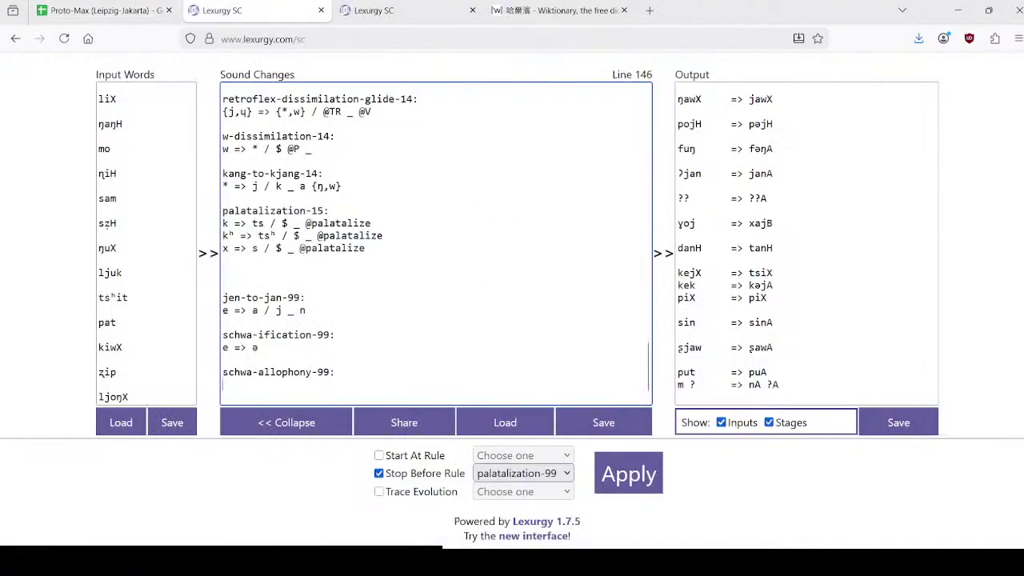
click(397, 6)
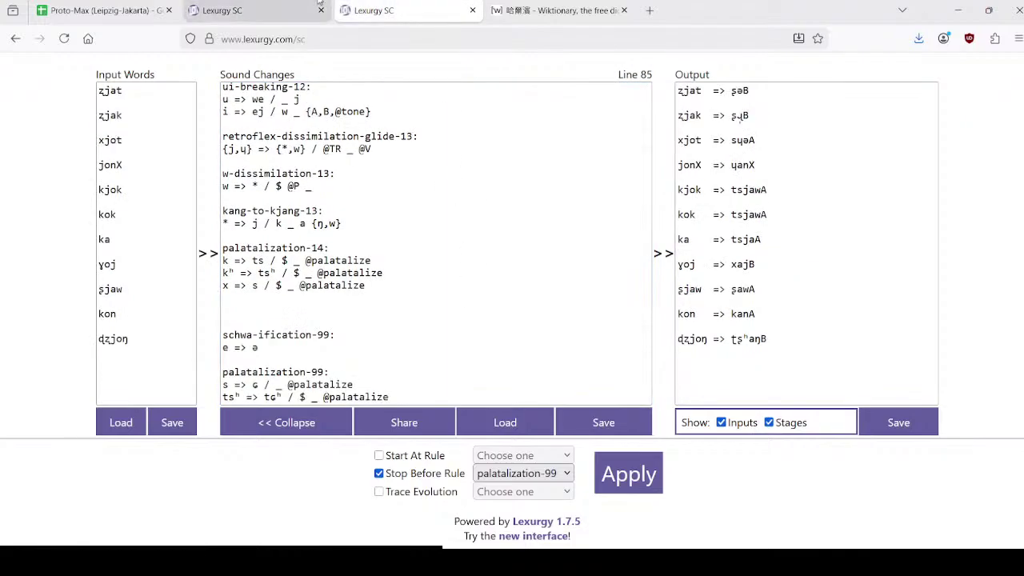
click(472, 11)
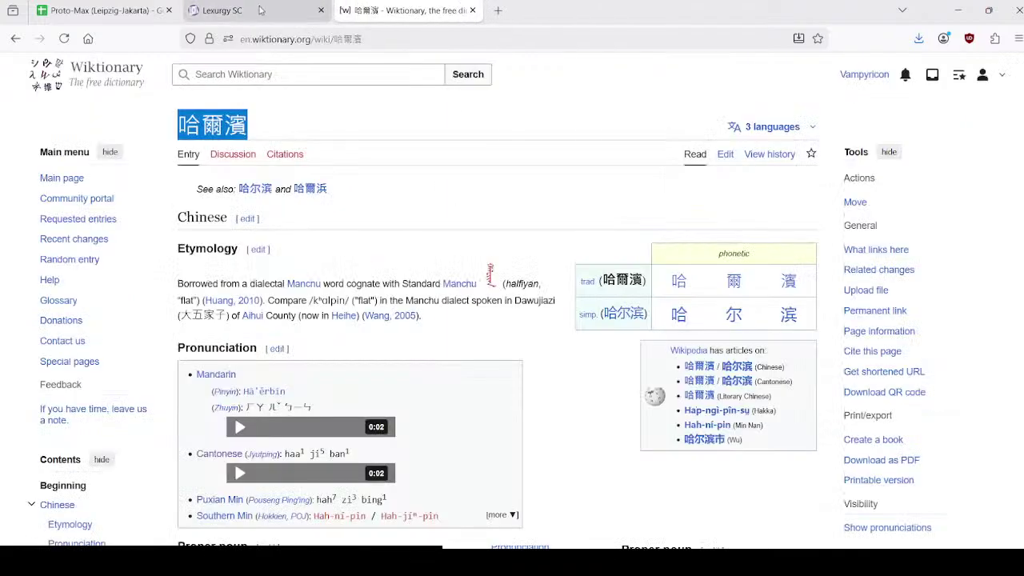
Step: Add ə => e / _ j under schwa-allophony-99, following cell D18 of the Harbin sound changes sheet and reusing the ə from the rule above
click(100, 10)
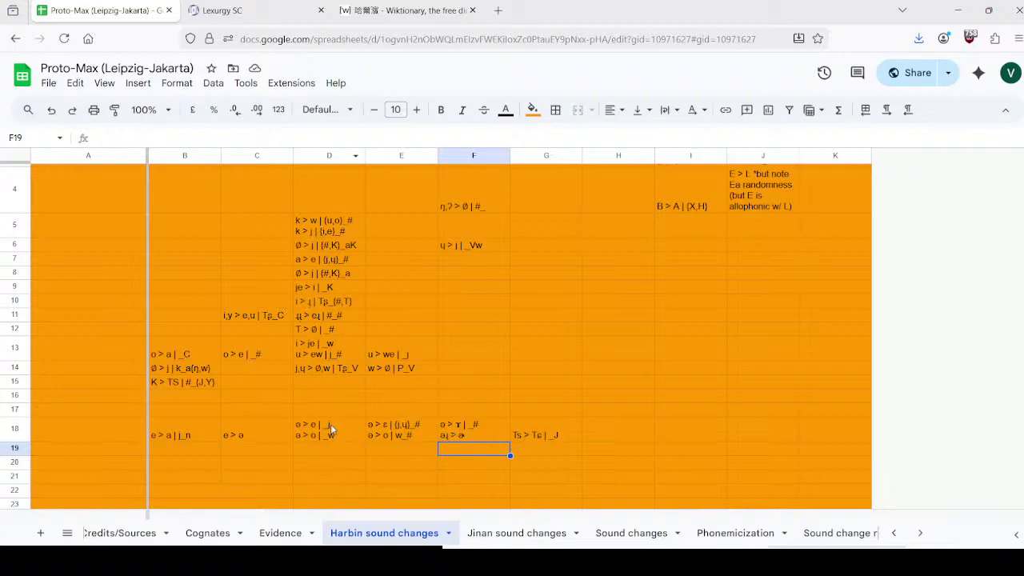
click(240, 10)
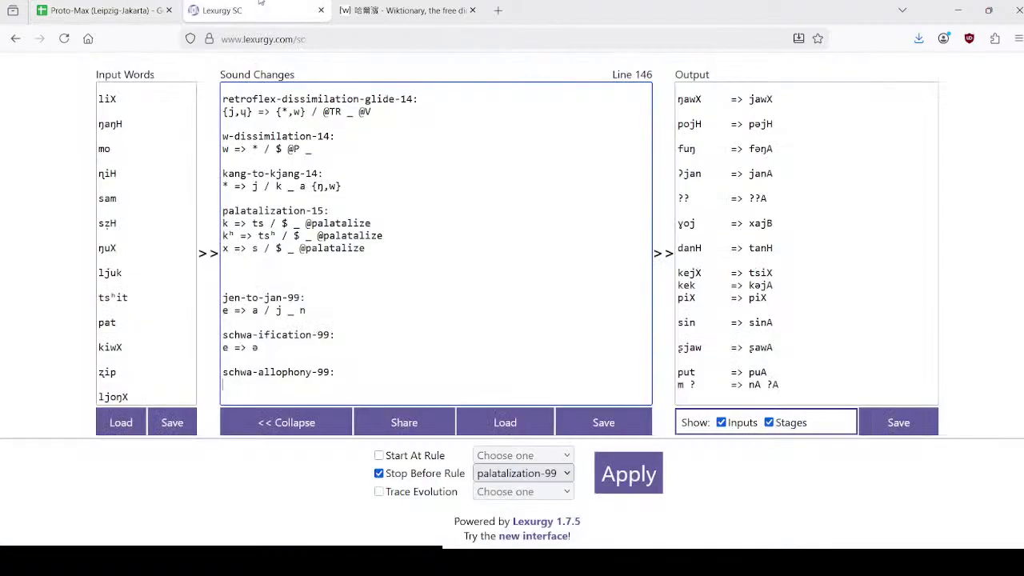
double_click(255, 347)
key(ctrl+c)
click(252, 386)
key(ctrl+v)
text(> e)
click(104, 10)
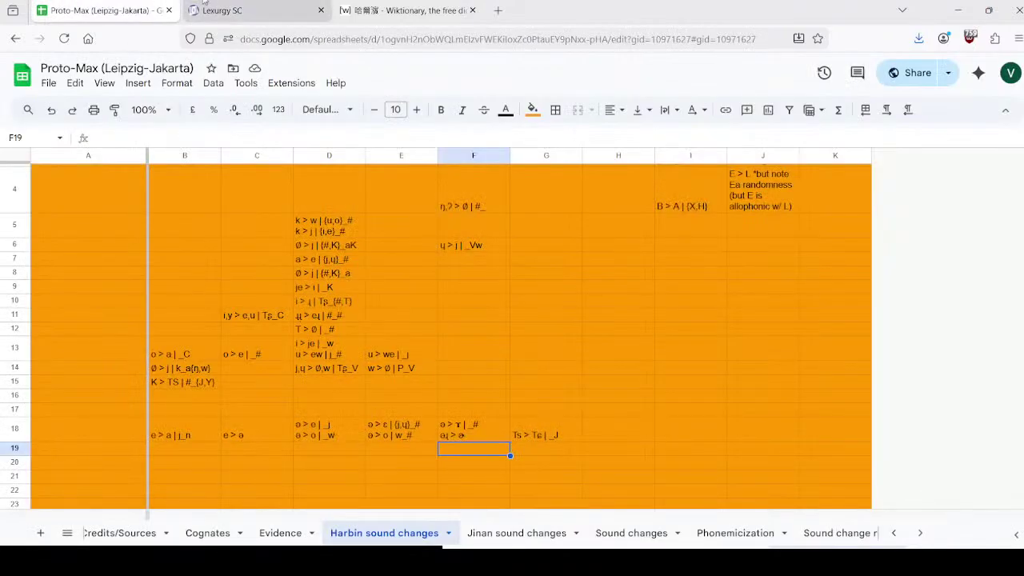
click(230, 8)
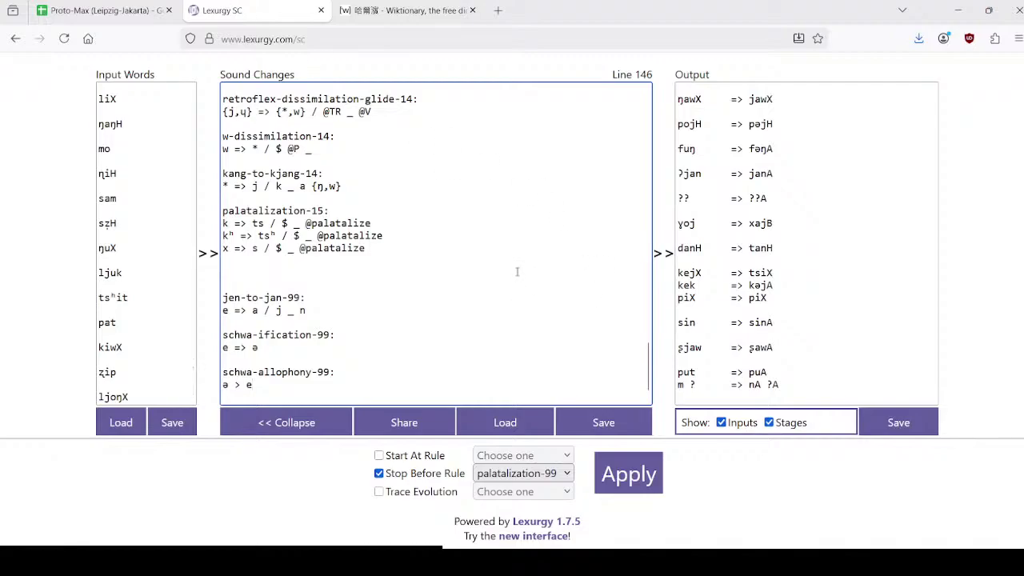
scroll(517, 273, down, 2)
key(BackSpace)
key(BackSpace)
key(BackSpace)
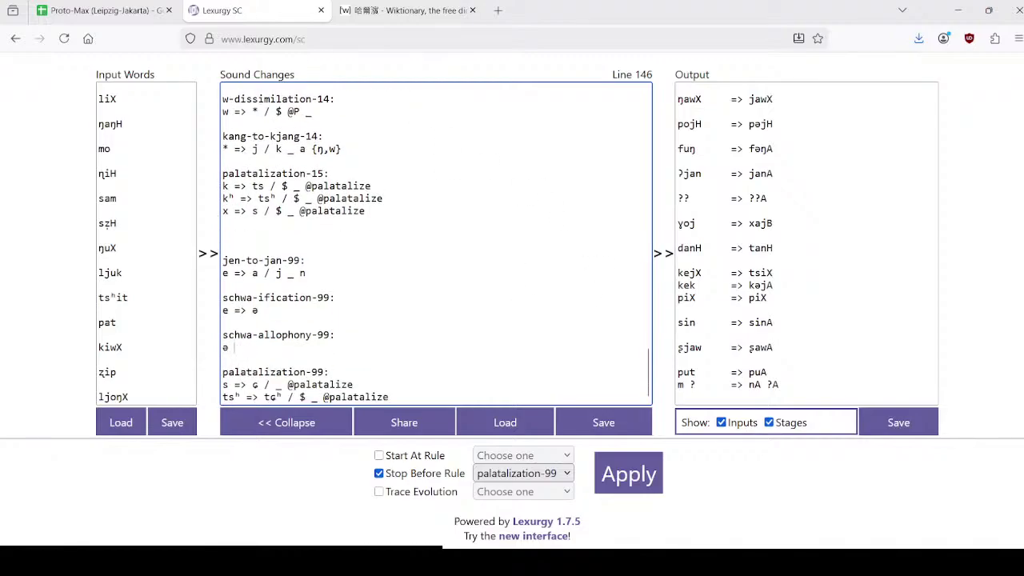
text(=>)
text(e / _ j)
Step: Add a second schwa-allophony-99 line reading ə => o / _ w
key(Return)
text(ə = > o)
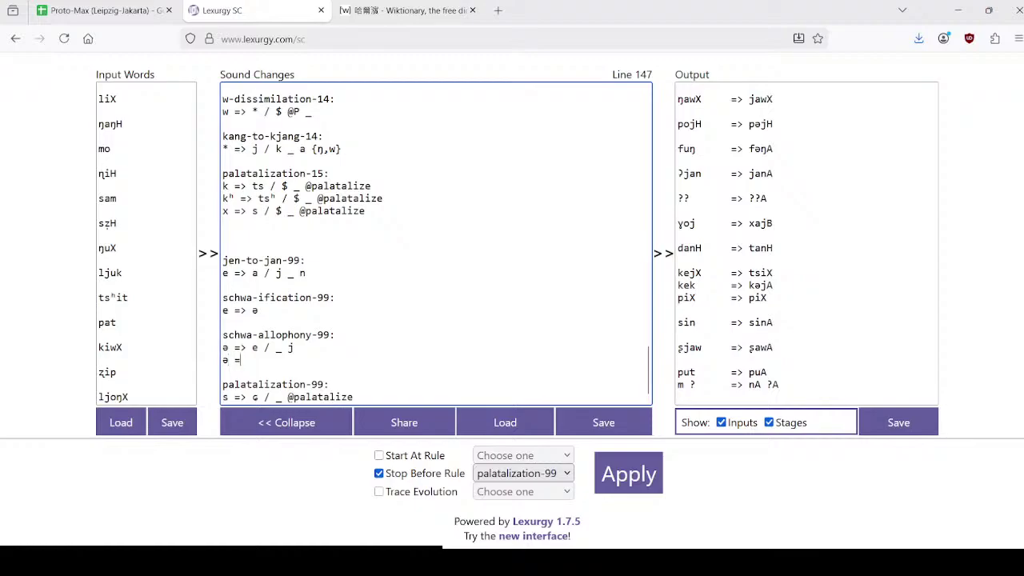
key(BackSpace)
key(BackSpace)
key(BackSpace)
key(BackSpace)
text(> o / _ w)
key(Return)
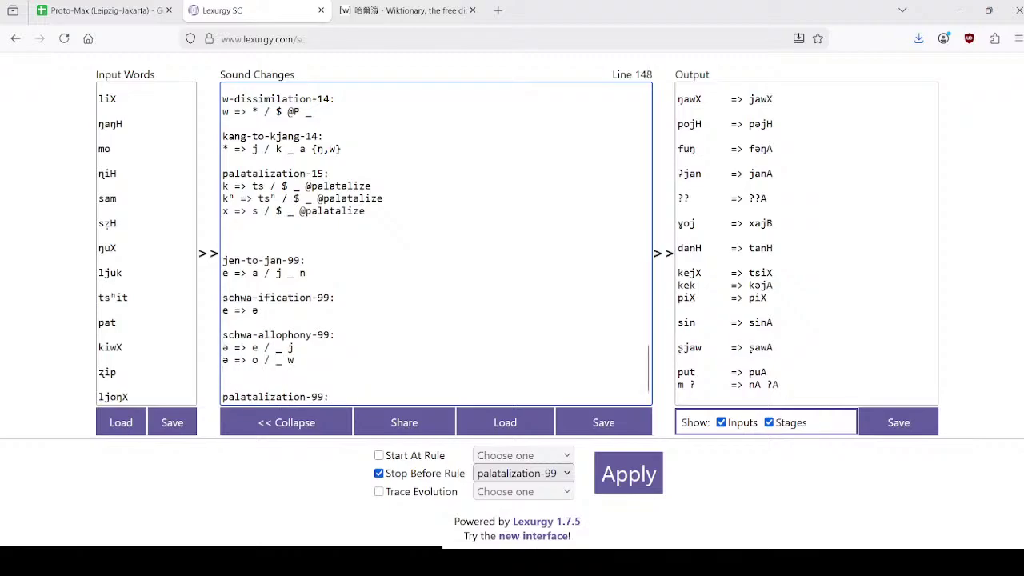
Step: Add the line ə => ɛ / {j,ɥ} _ to schwa-allophony-99, taking its outcome and environment from cell E18 of the Harbin sheet
text(ə =>)
click(104, 11)
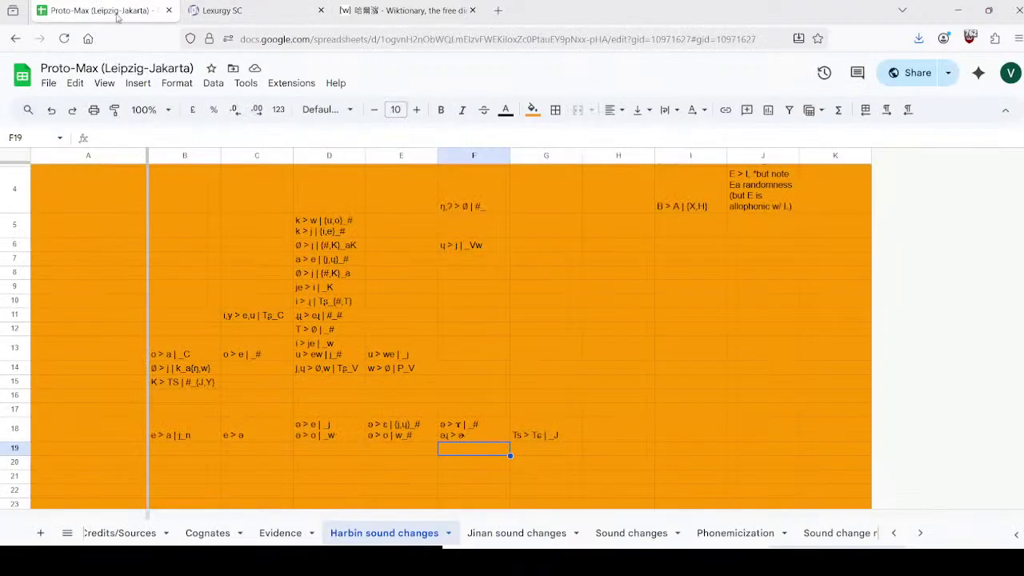
click(388, 429)
click(240, 10)
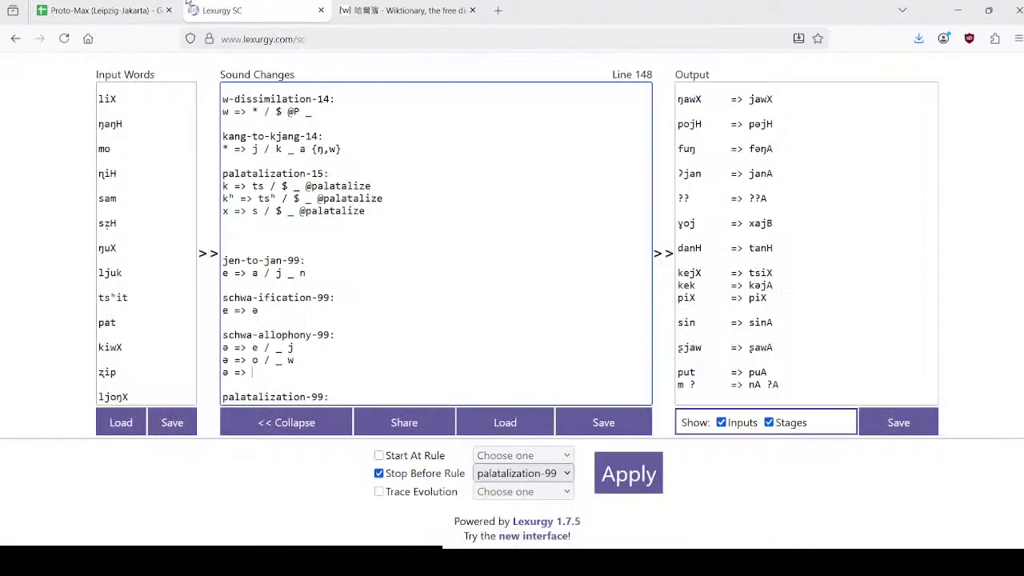
text(ɛ /)
click(124, 11)
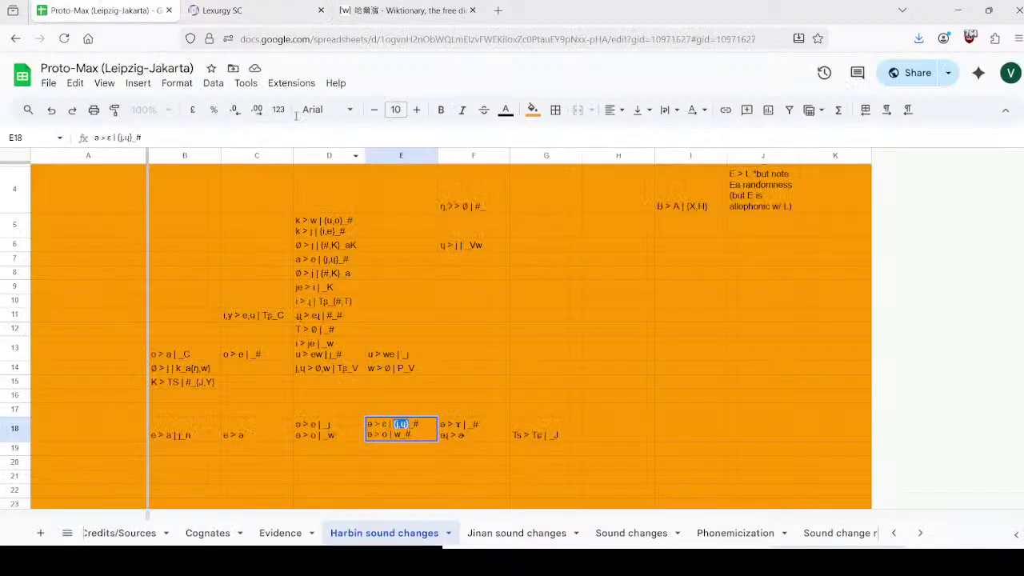
click(248, 4)
text({j,ɥ})
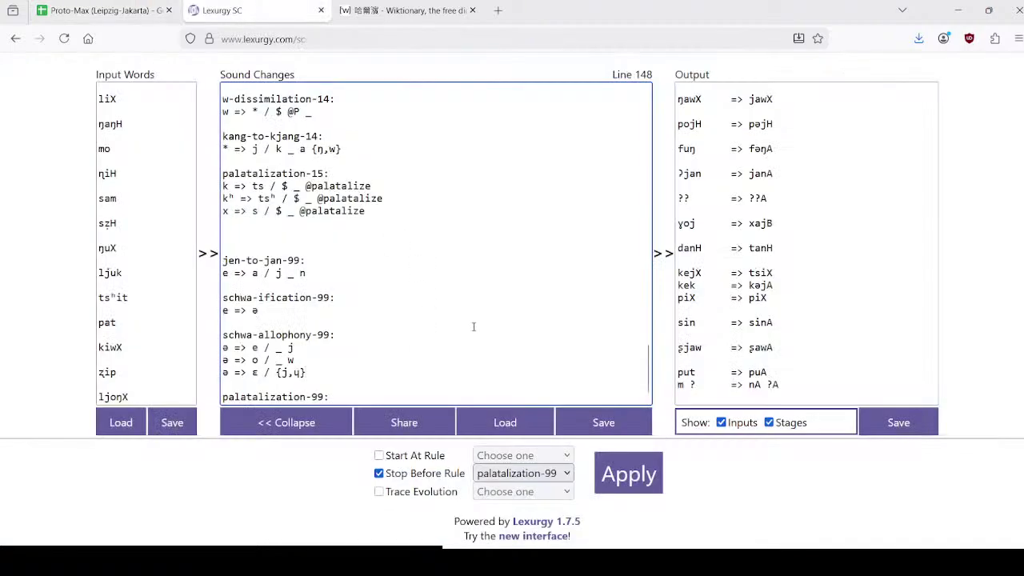
text( _)
Step: Add the line ə => o / w _ to schwa-allophony-99, reusing the ə from the line above
key(Return)
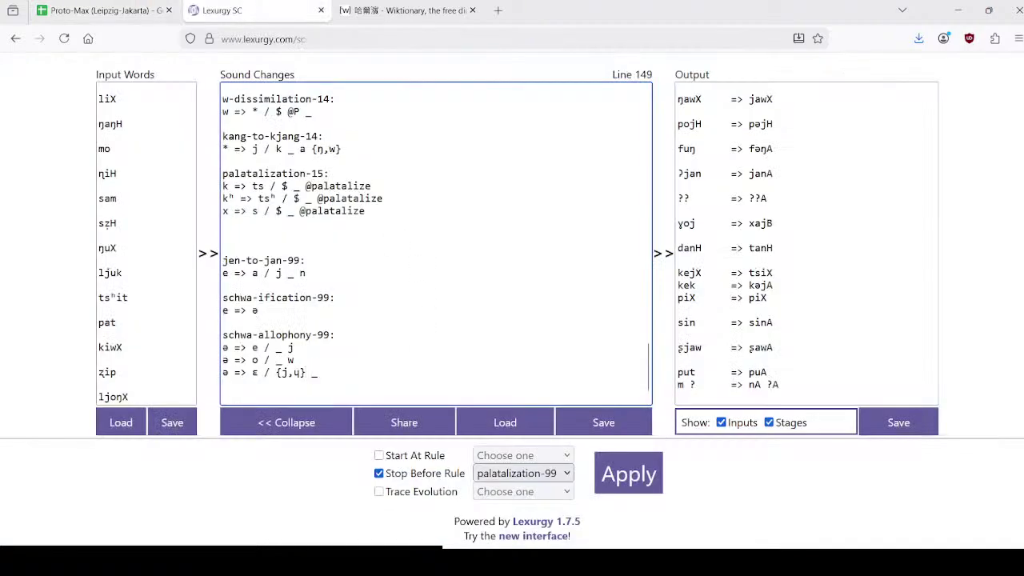
double_click(225, 373)
key(ctrl+c)
click(224, 386)
key(ctrl+v)
text(=> o / w _)
key(Return)
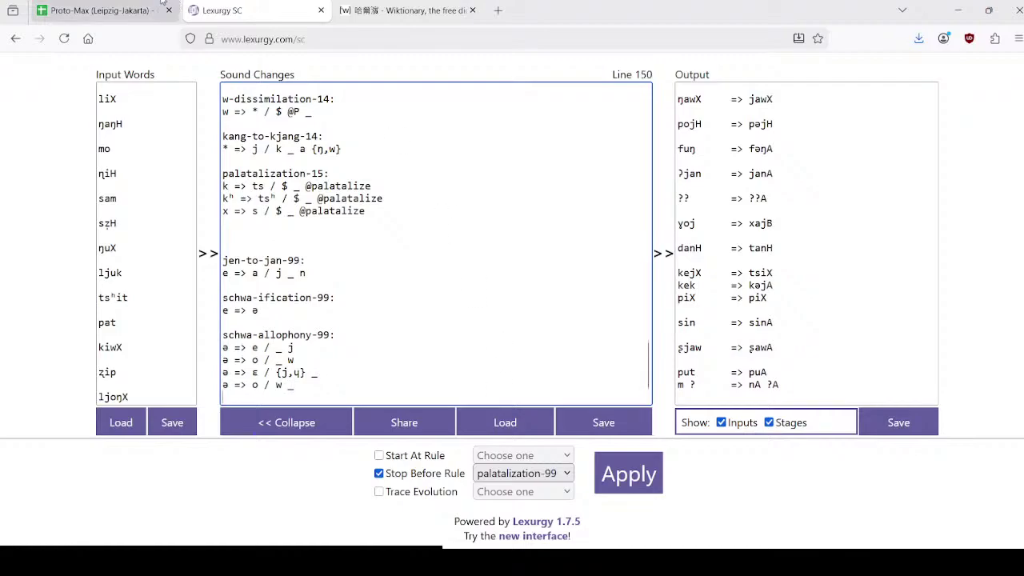
Step: Start another schwa-allophony-99 line as ə => ɚ, copying ɚ from cell F18 of the Harbin sheet
key(ctrl+v)
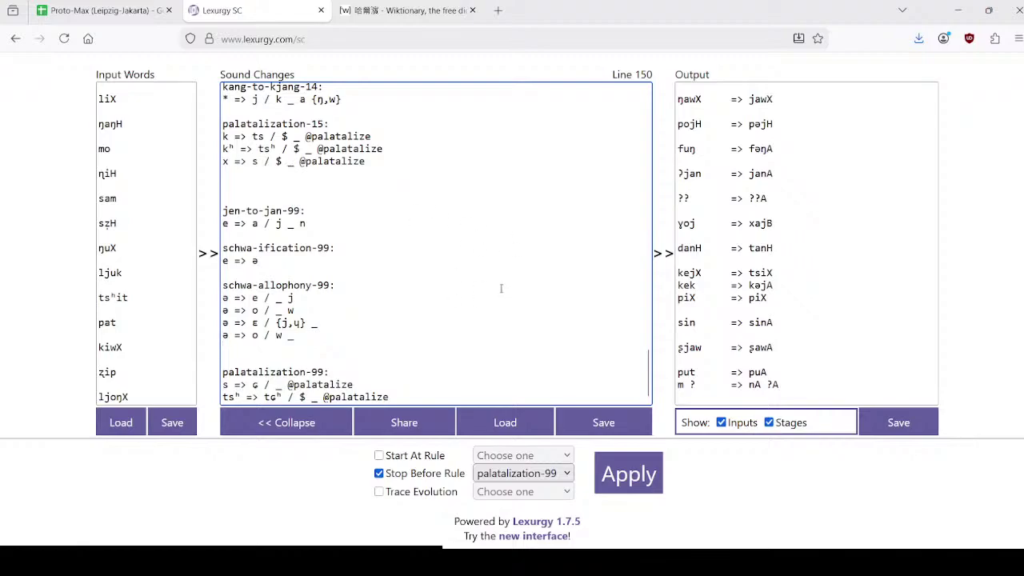
text(ə =>)
key(ctrl+shift+Tab)
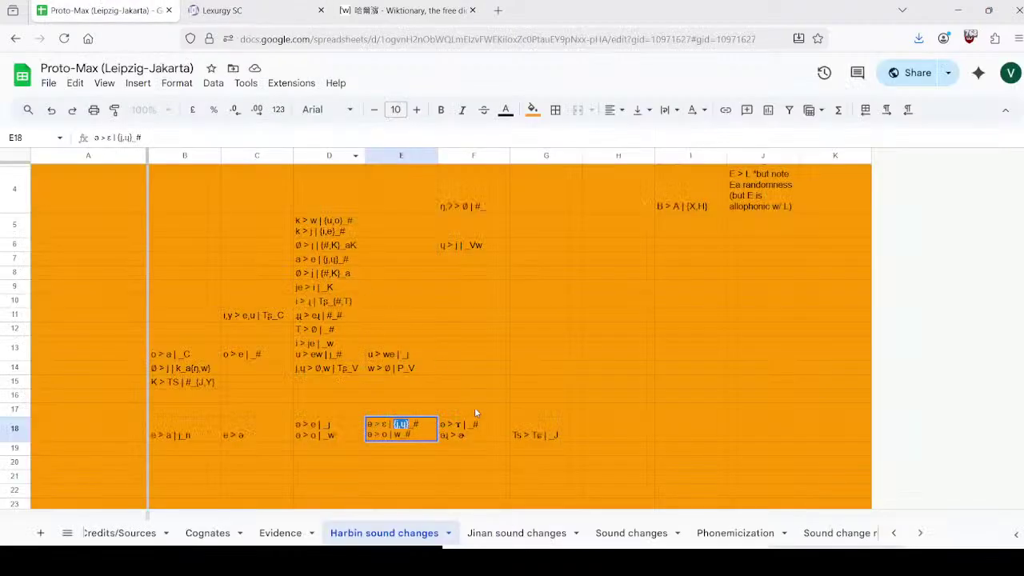
click(471, 434)
double_click(461, 434)
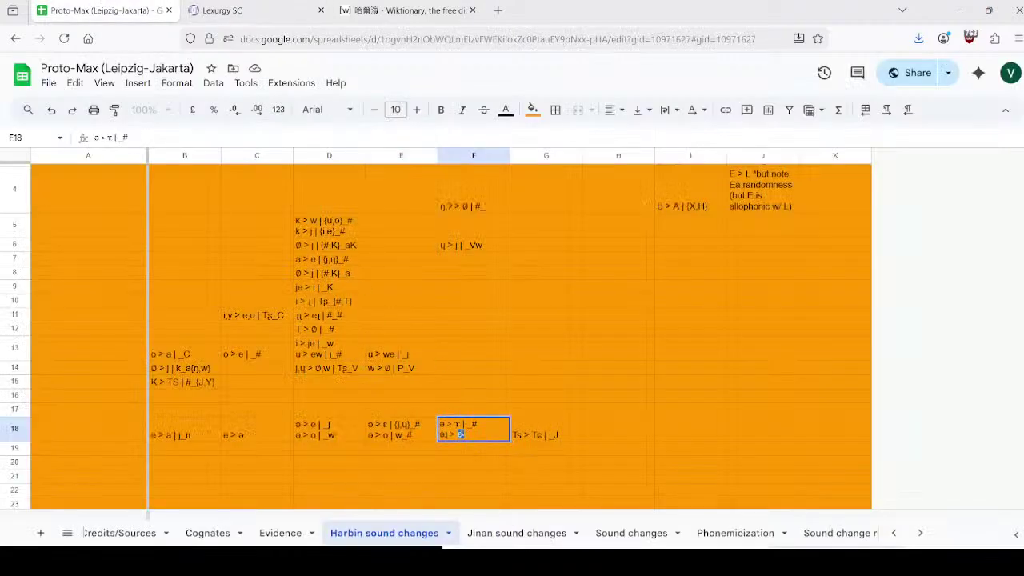
click(240, 11)
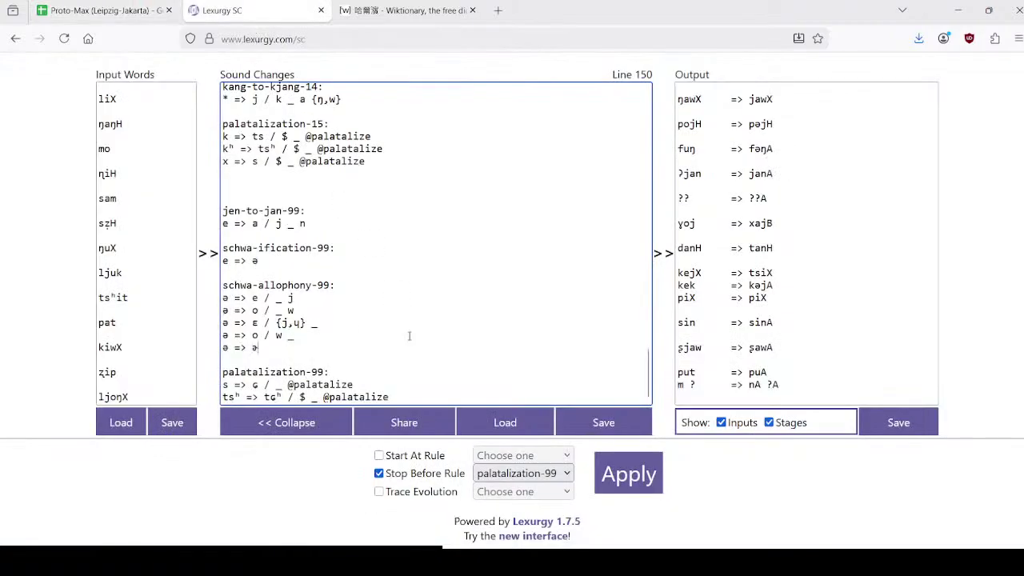
click(92, 8)
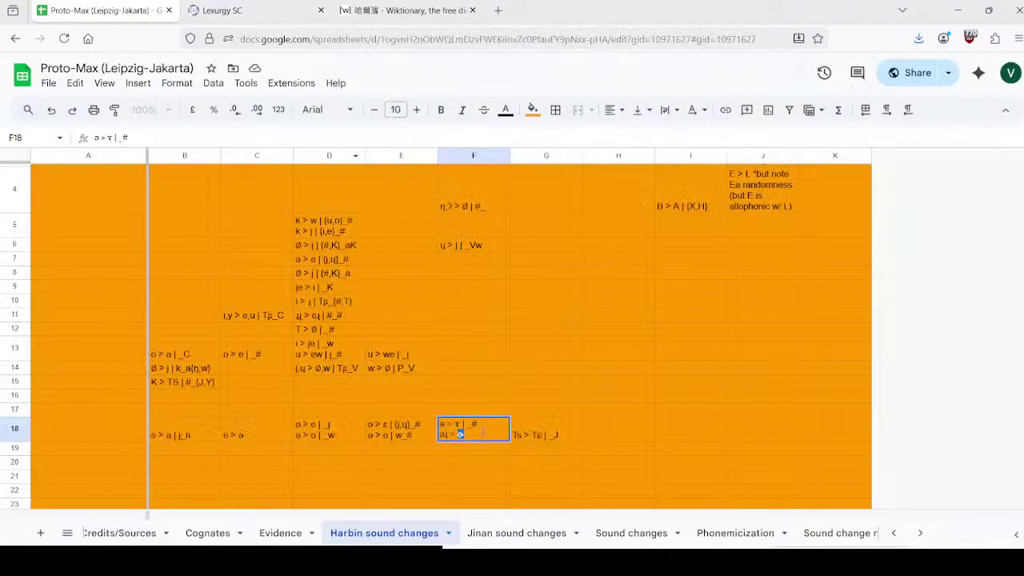
click(255, 6)
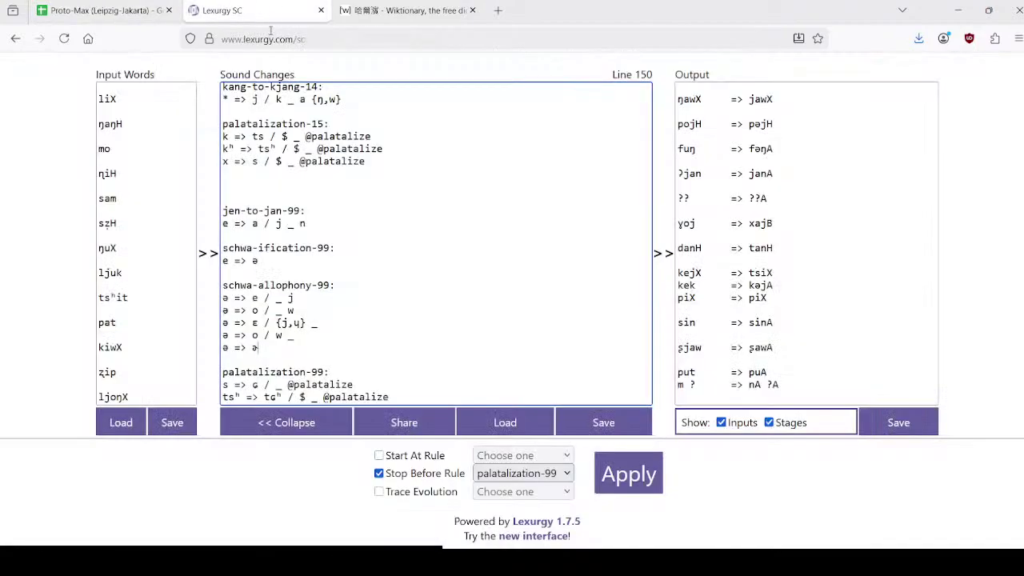
Step: Rework the second line of cell F18 in the Harbin sheet as ə > ɚ | _ɻ, taking ɻ from cell D11
click(92, 10)
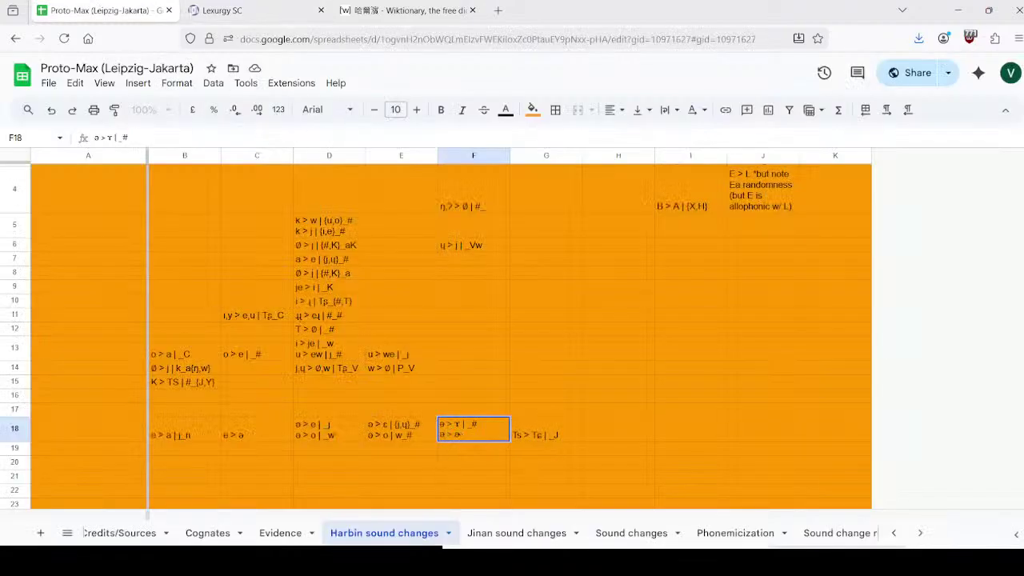
text(|)
click(235, 9)
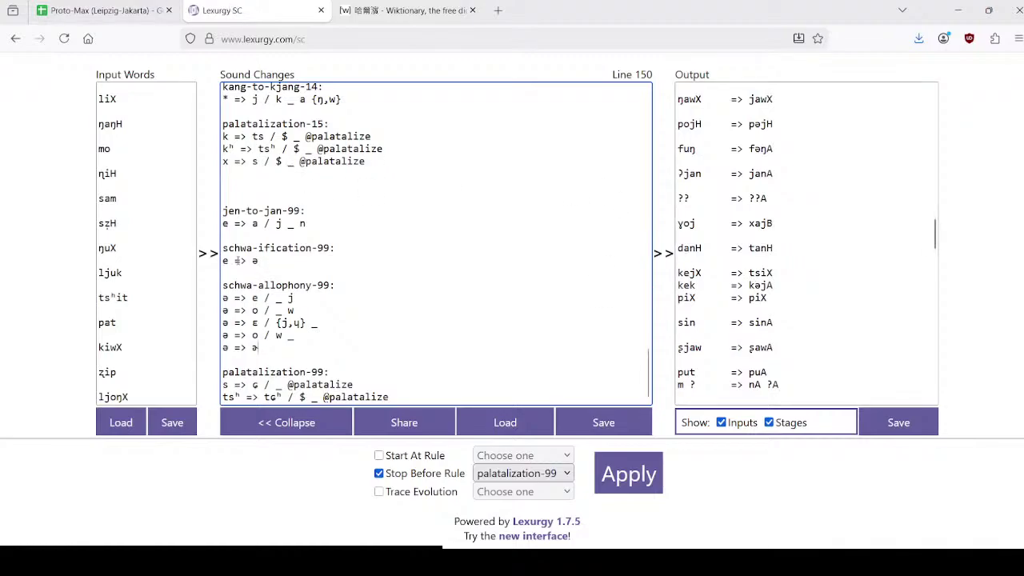
click(362, 6)
click(259, 5)
click(108, 8)
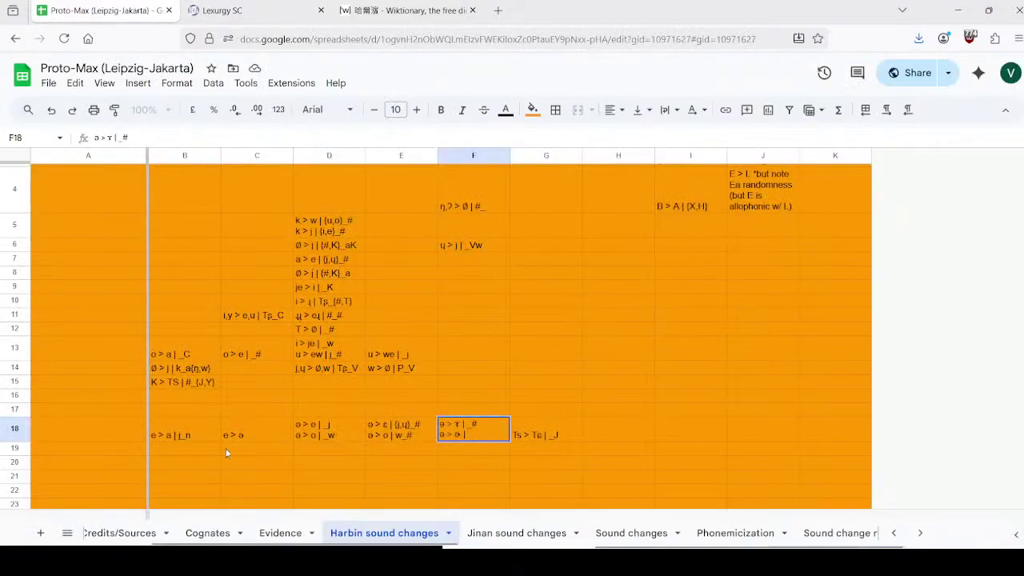
click(298, 315)
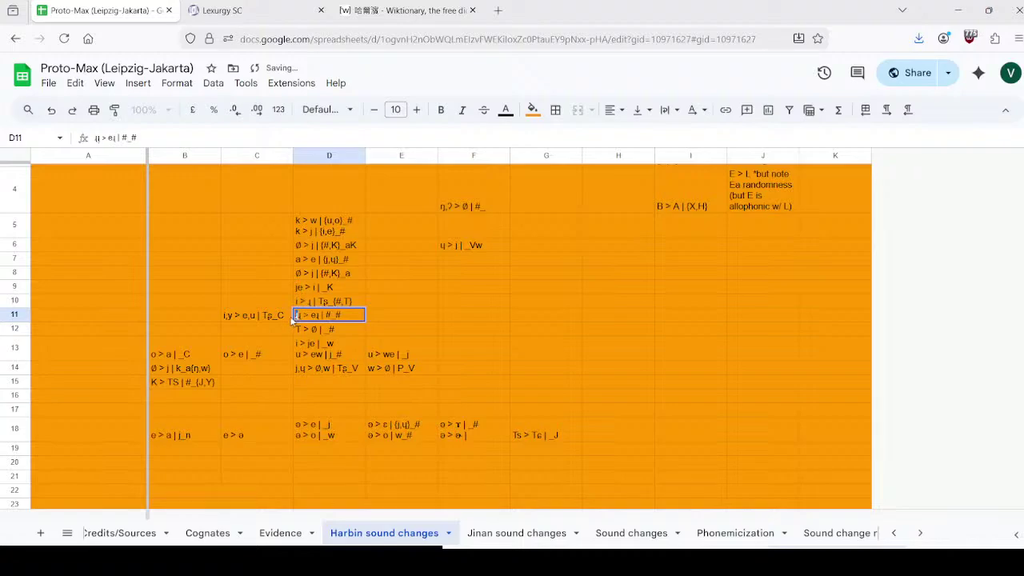
click(496, 439)
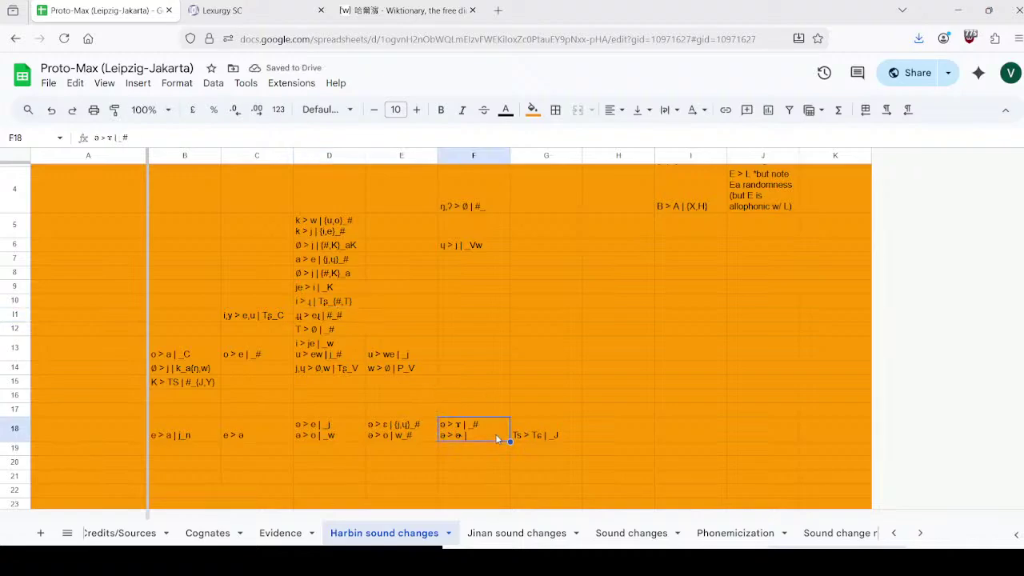
double_click(496, 439)
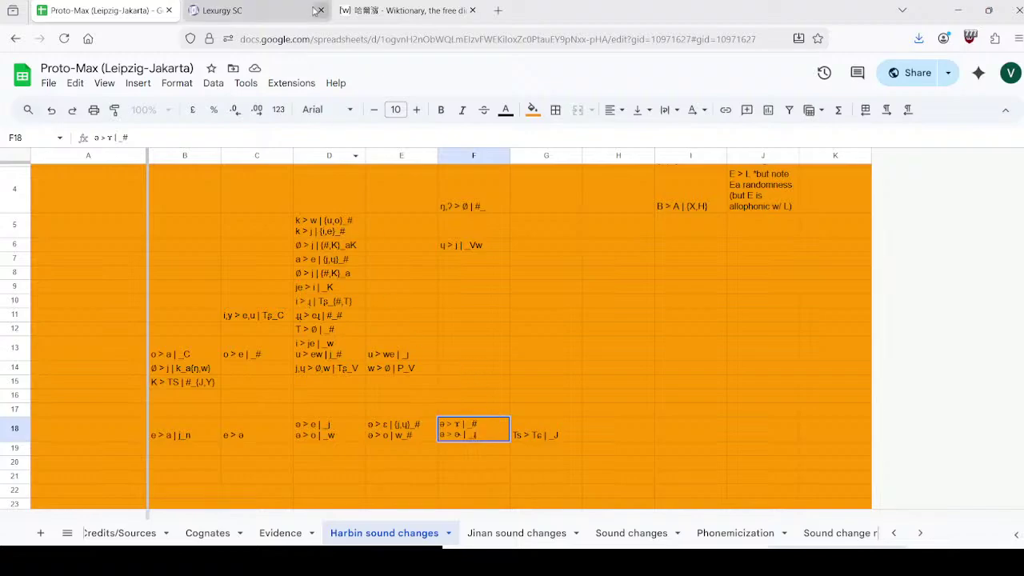
Step: Complete the ɚ line in Lexurgy as ə => ɚ / _ ɻ and move it above the ə => ɛ line
click(272, 11)
text(/ )
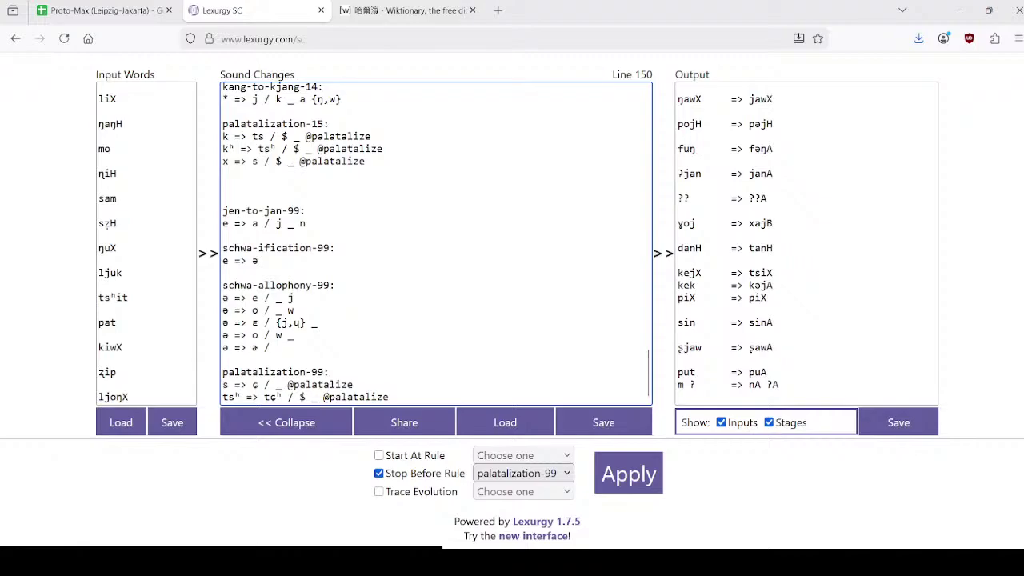
text(_ ɻ)
key(shift+Home)
key(ctrl+x)
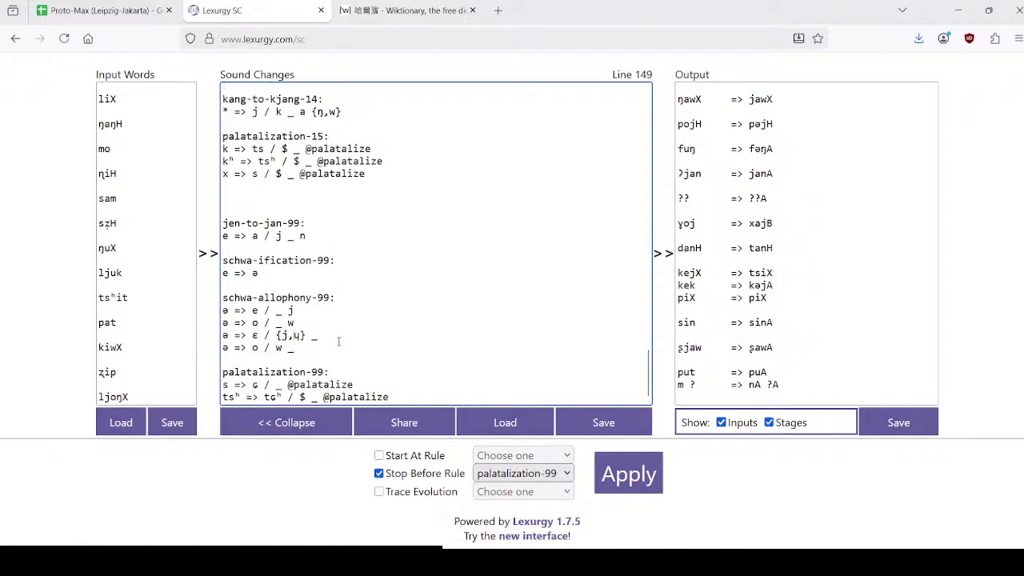
key(Up)
key(Up)
key(ctrl+v)
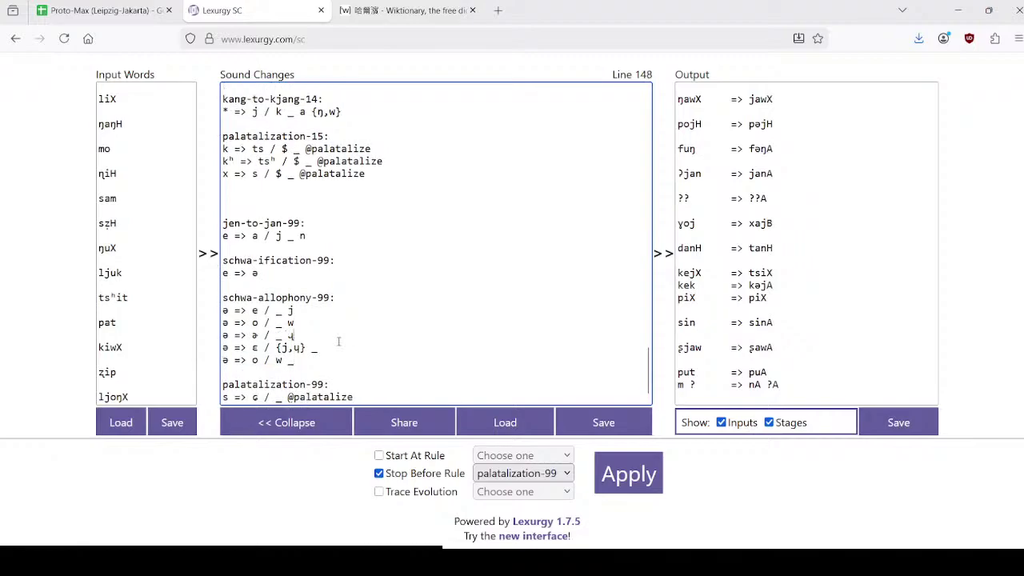
Step: Add the line ə => ɤ / _ $ at the end of schwa-allophony-99, taking ɤ from cell F18 of the Harbin sheet
click(302, 364)
key(Return)
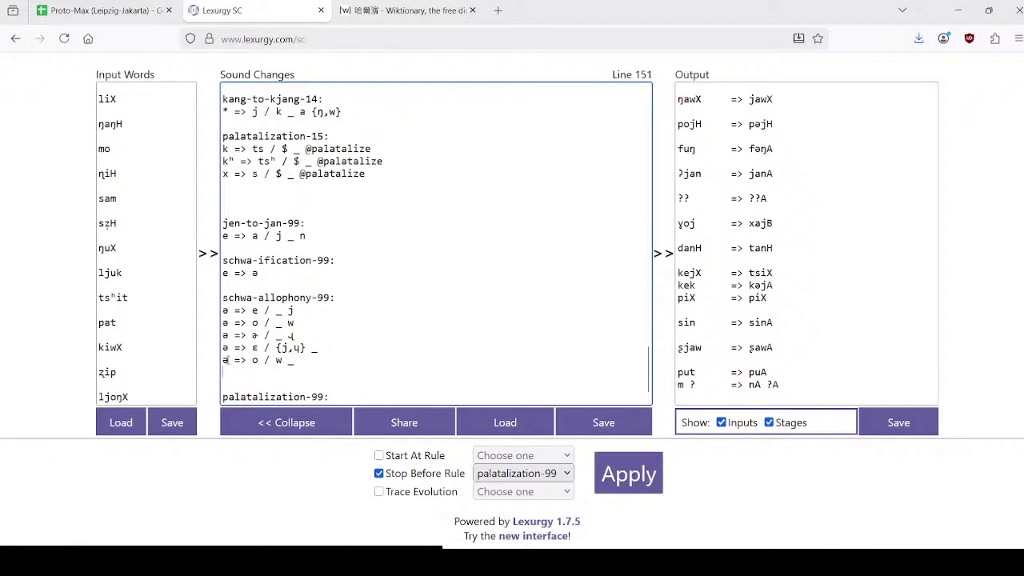
double_click(227, 360)
key(ctrl+c)
click(242, 374)
key(ctrl+v)
text(=>)
click(104, 11)
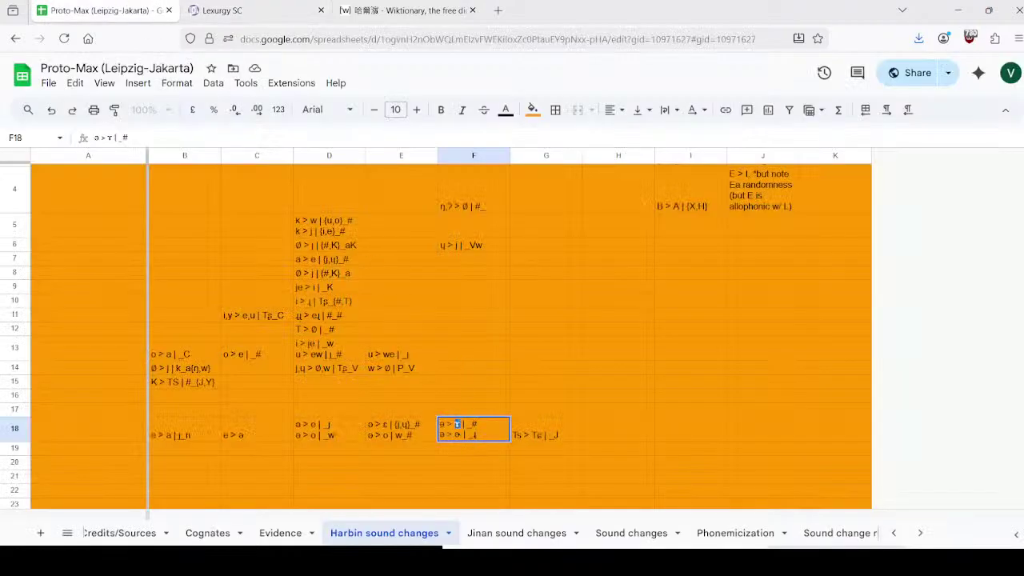
click(256, 11)
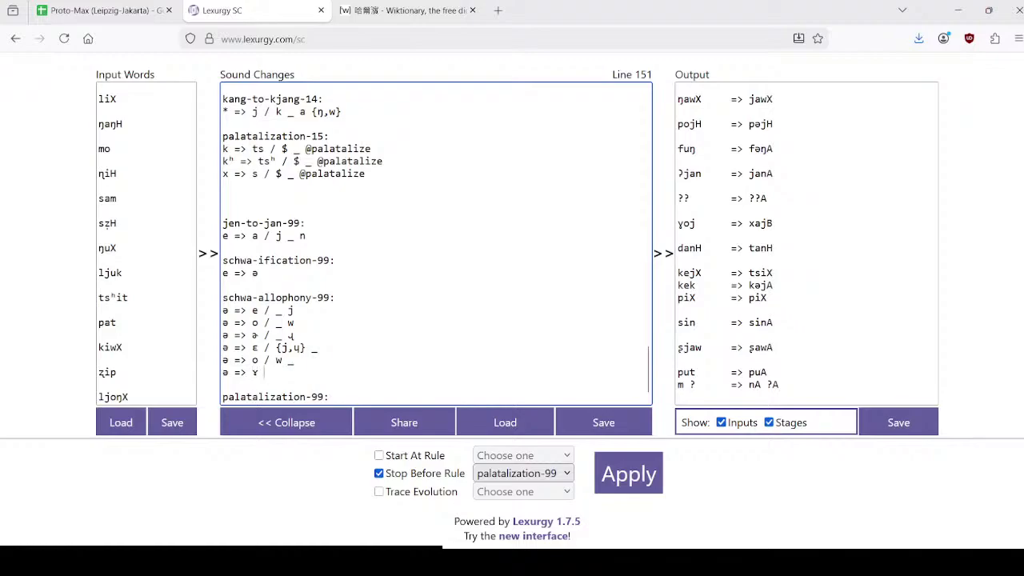
text(/ _ $)
Step: Apply the sound changes up to palatalization-99, check the output for xwoX, and reapply them with Stop Before Rule turned off
click(640, 475)
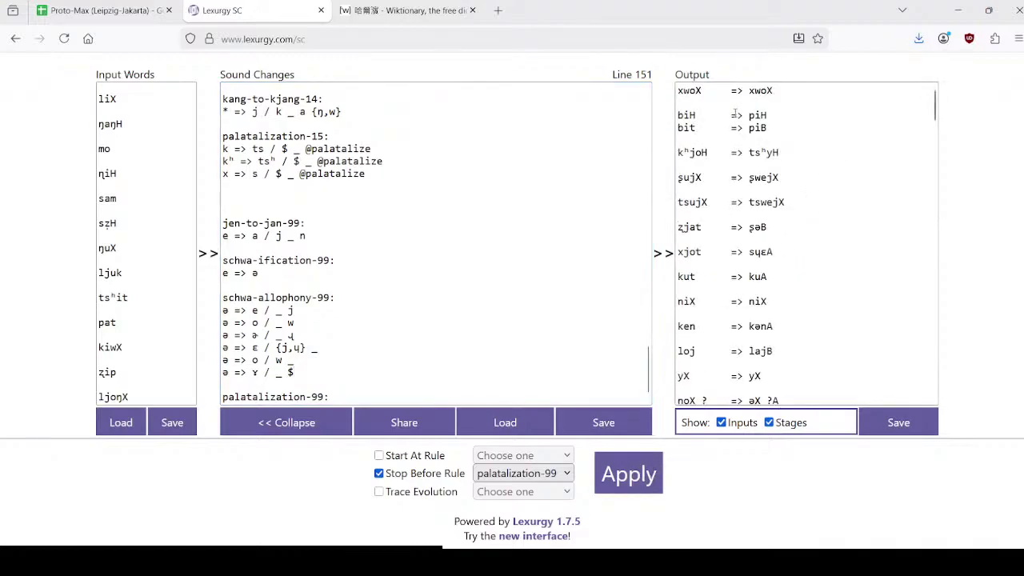
double_click(759, 91)
scroll(482, 227, down, 2)
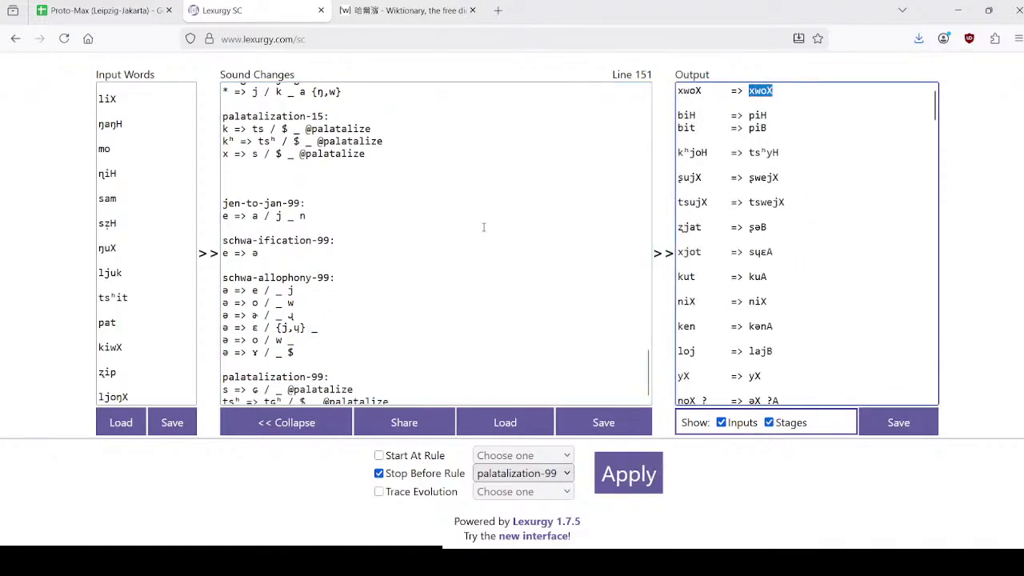
click(397, 475)
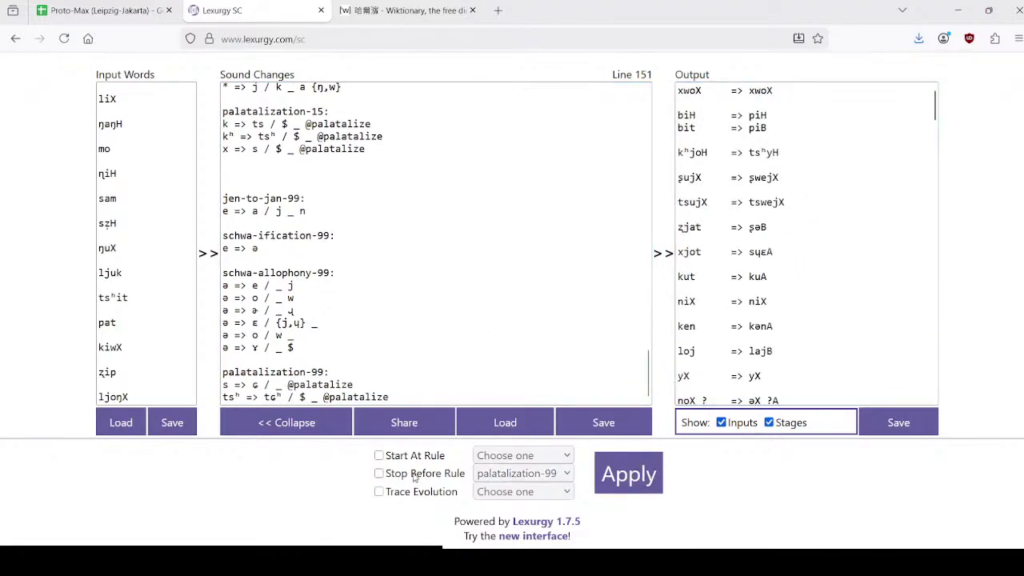
click(628, 475)
click(562, 358)
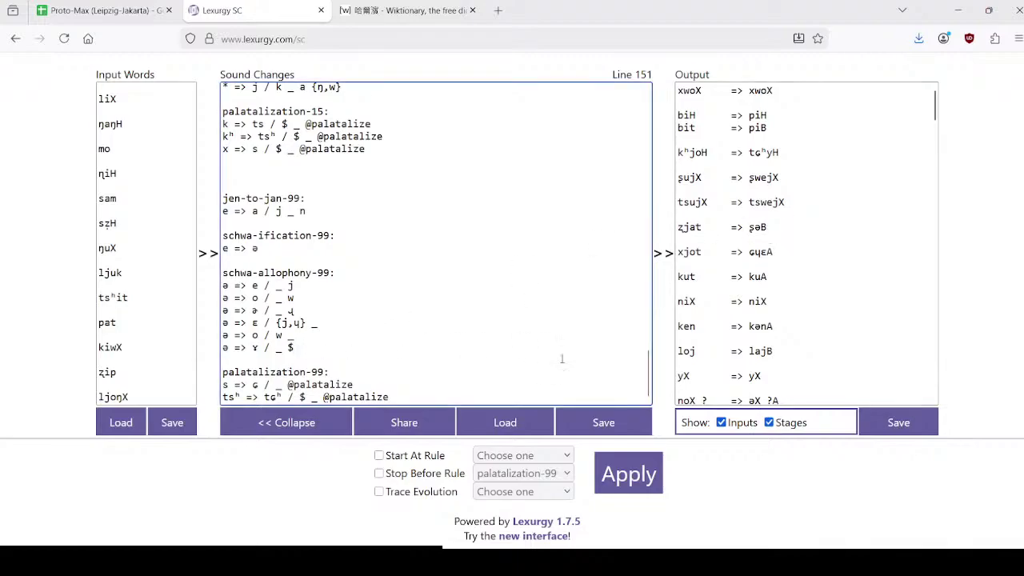
key(BackSpace)
text(@)
key(BackSpace)
text({A,B,@tone})
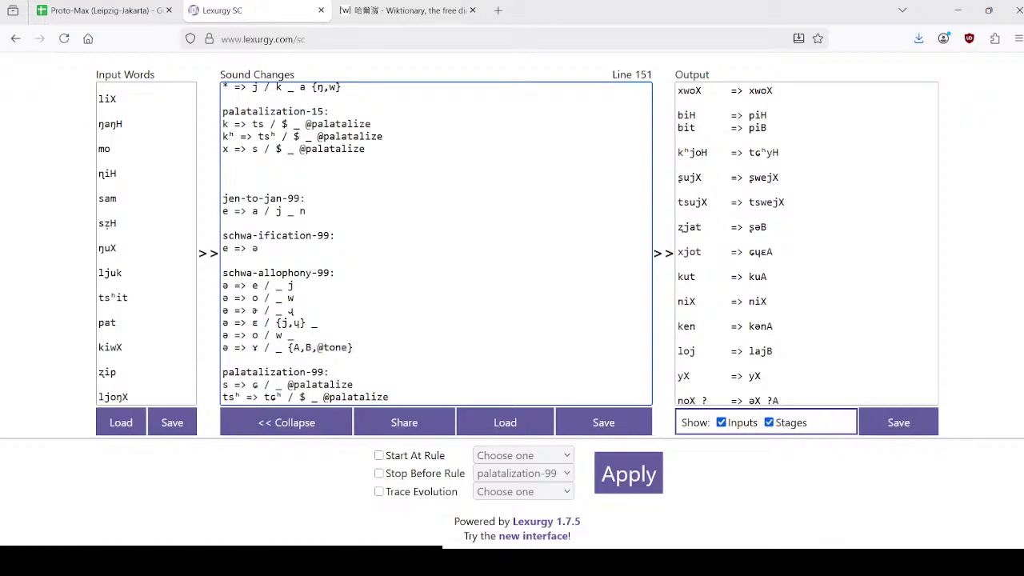
click(628, 474)
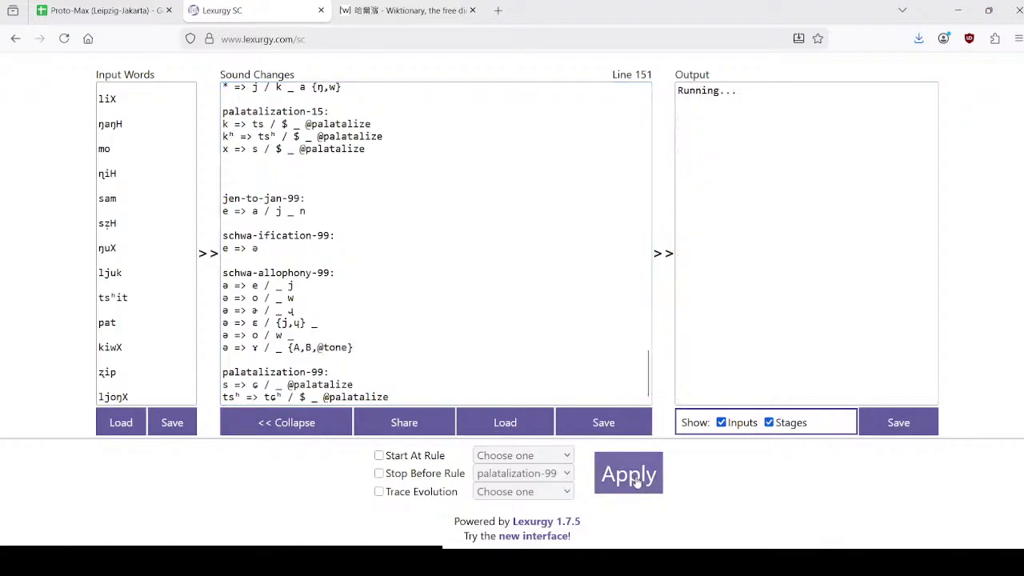
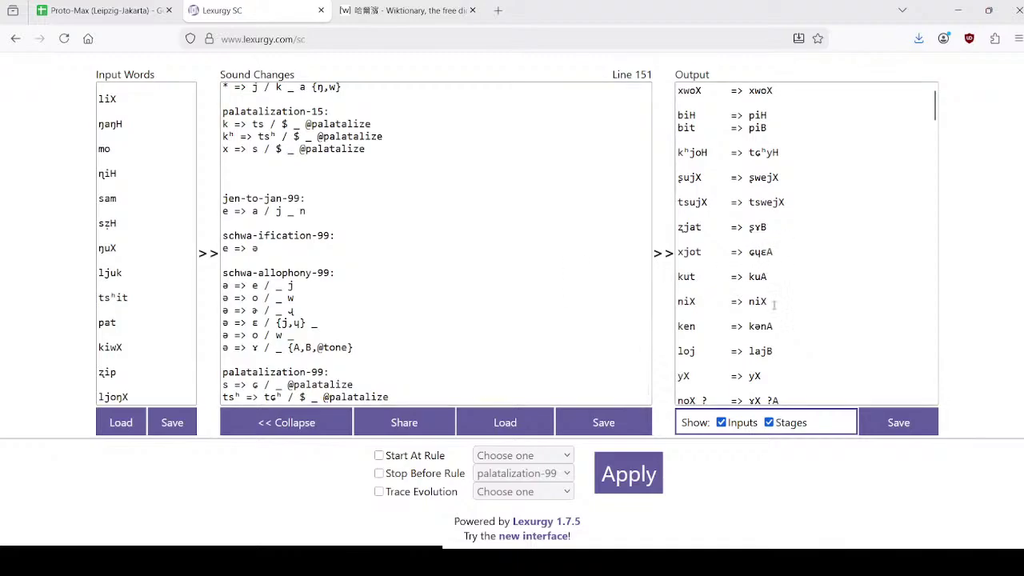
Step: Check the schwa allophones in the output for early words such as ŋoX, ŋwoX, ɳjuk, ɳiX and tsoH
scroll(773, 305, down, 1)
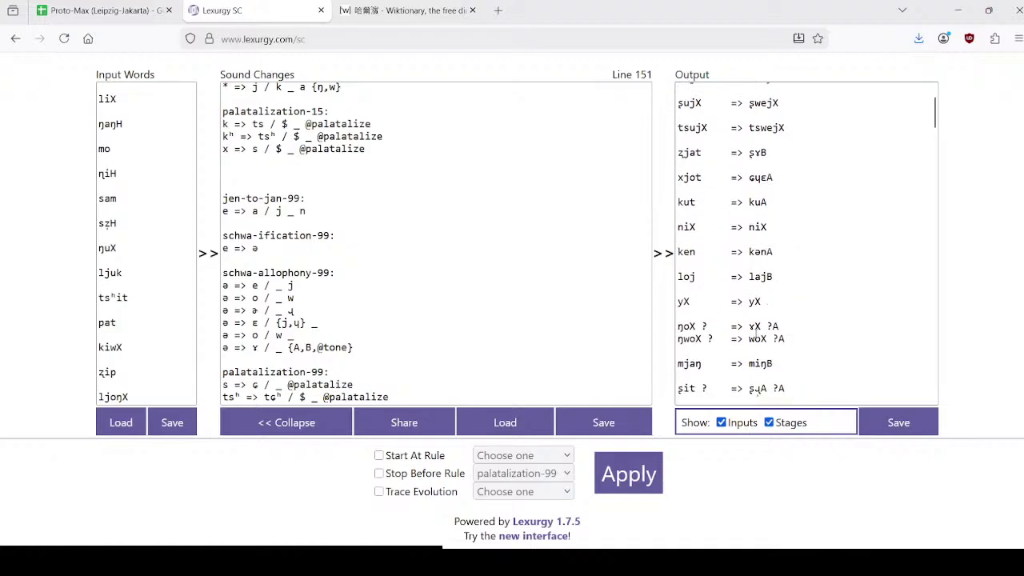
double_click(752, 326)
scroll(750, 326, down, 2)
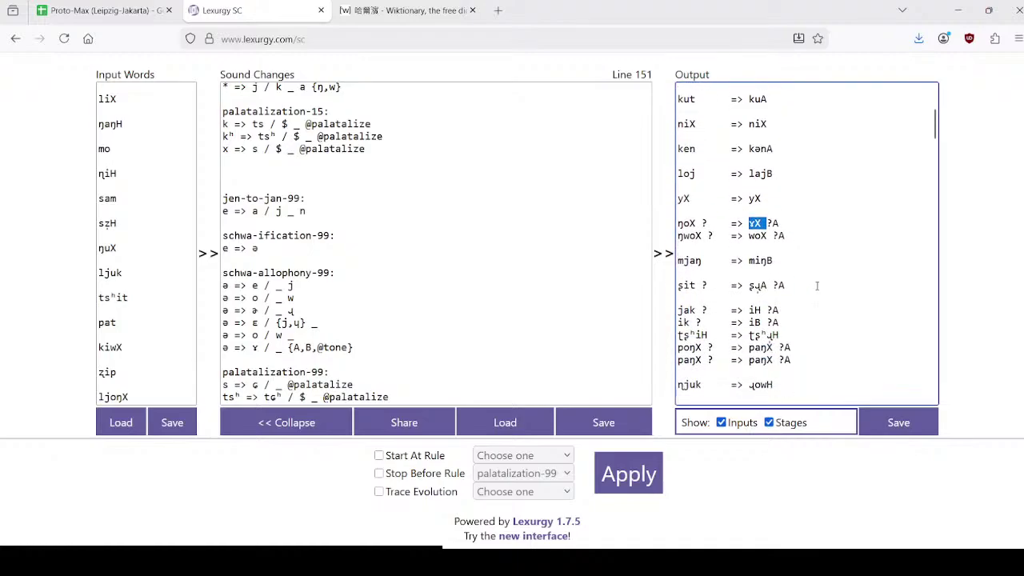
drag(748, 190, 785, 191)
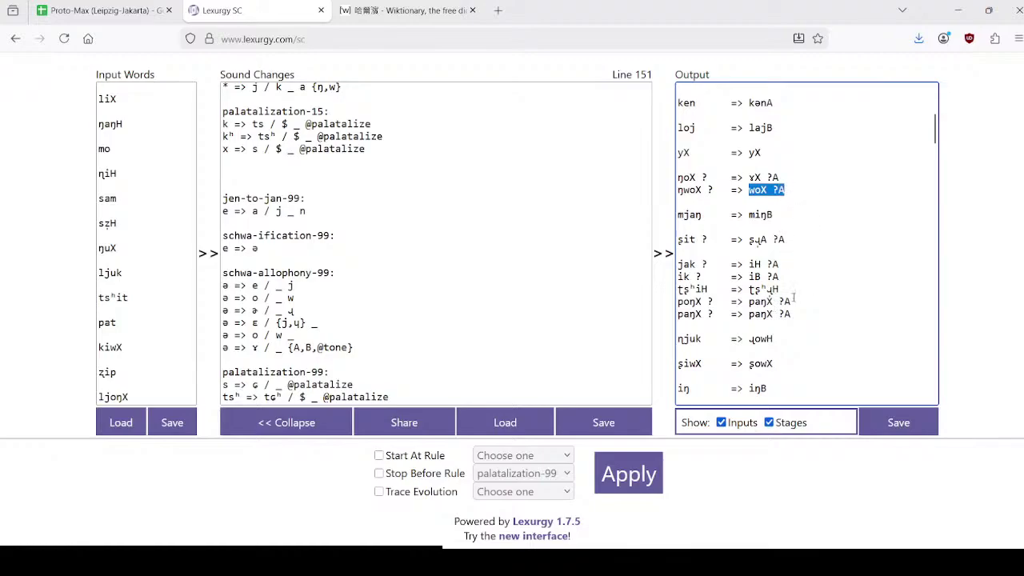
scroll(820, 289, down, 2)
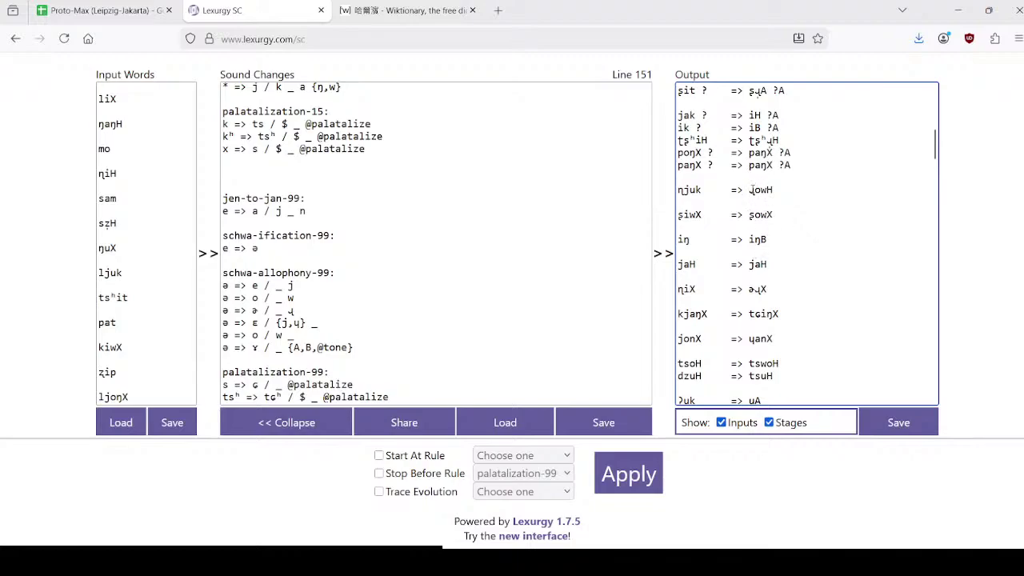
drag(749, 192, 798, 220)
click(799, 220)
scroll(786, 287, down, 1)
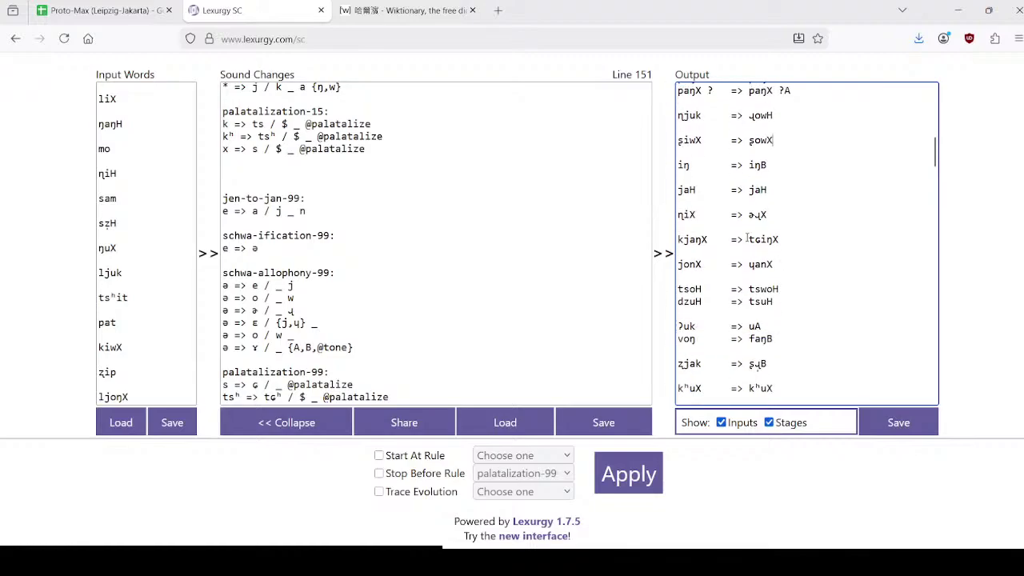
drag(749, 215, 788, 217)
click(798, 224)
drag(750, 288, 831, 293)
scroll(832, 293, down, 2)
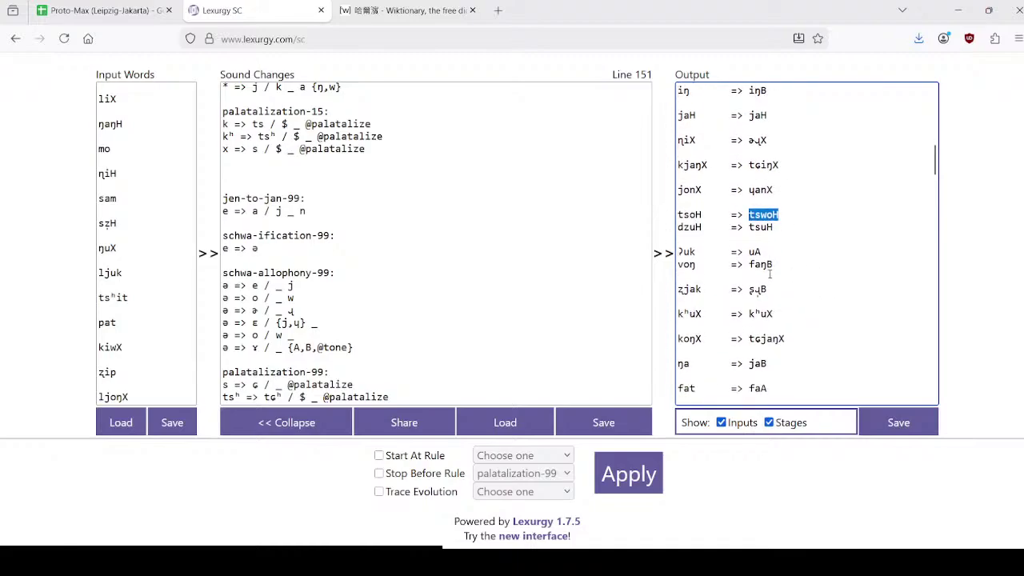
Step: Examine the following output entries, especially the results for ŋa and ʐuj
scroll(786, 336, down, 2)
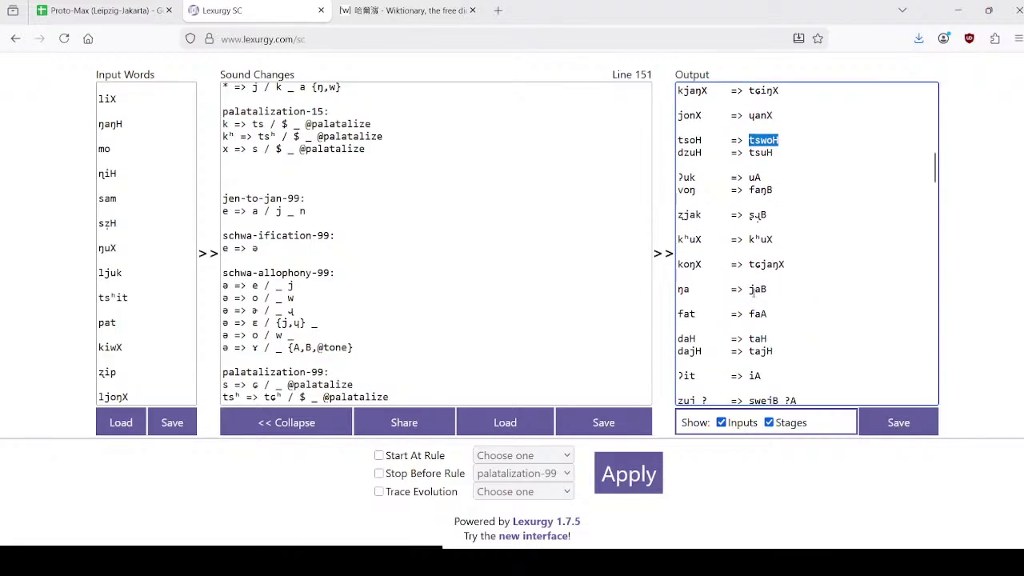
double_click(756, 290)
click(815, 290)
scroll(799, 274, down, 2)
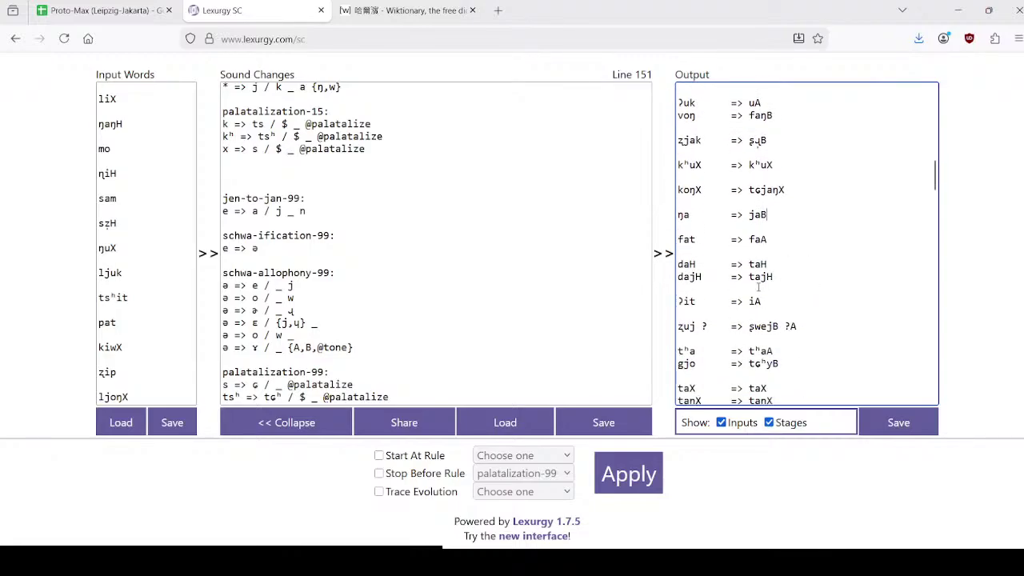
scroll(777, 309, down, 2)
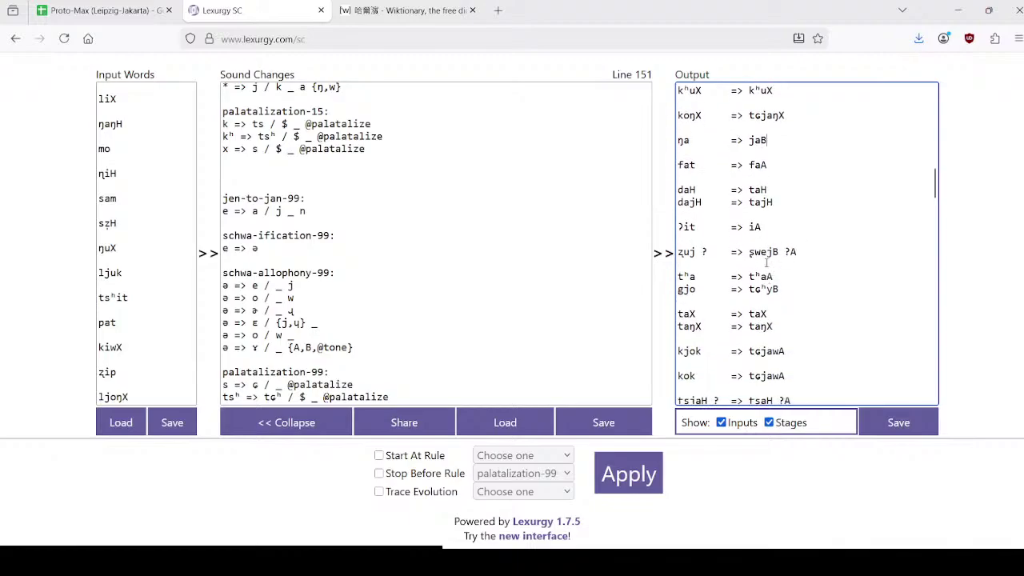
double_click(764, 252)
click(818, 254)
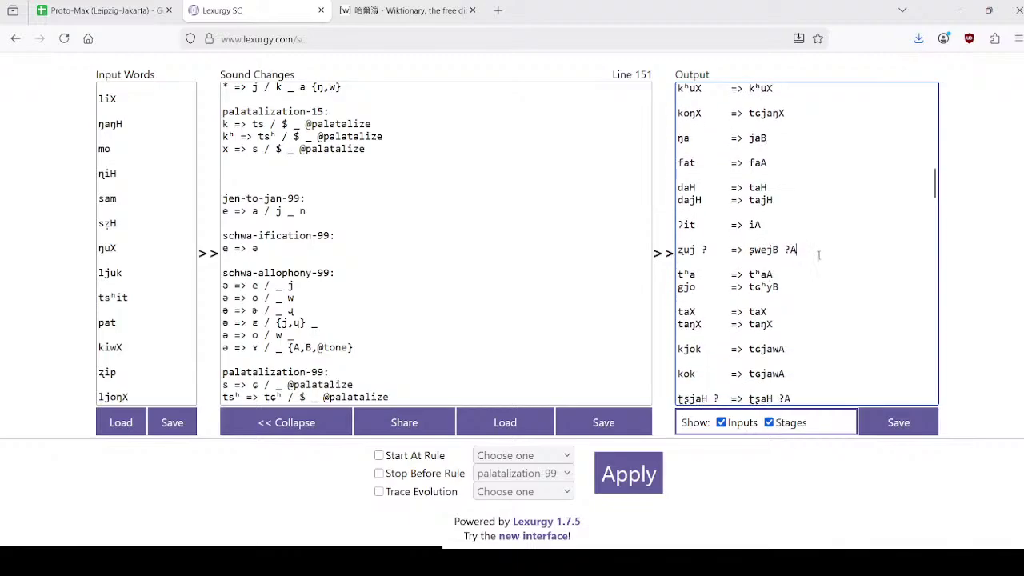
Step: Review the rest of the vowel results further down the output, including toX, shlorp, giwH and tjat
scroll(818, 256, down, 5)
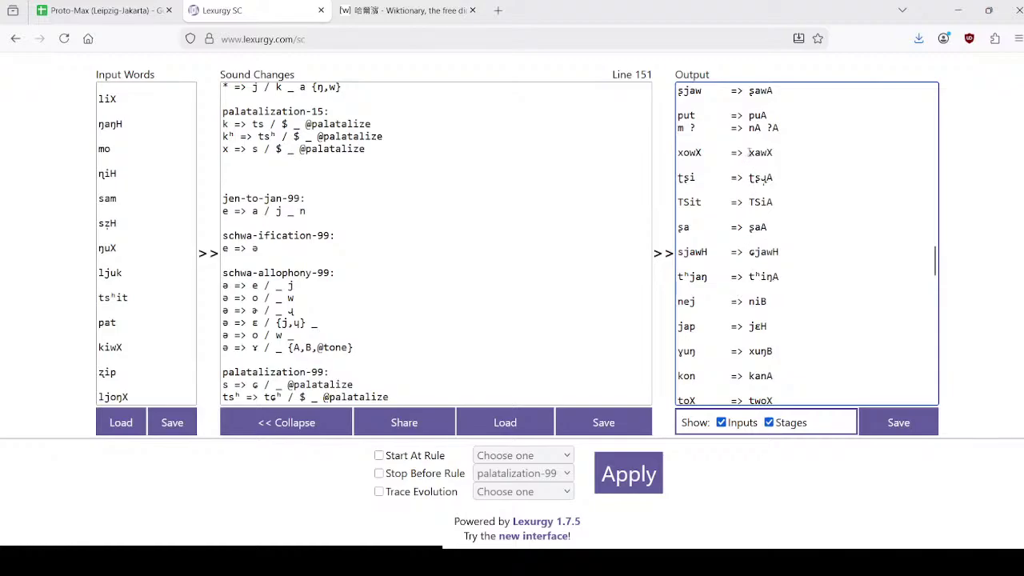
scroll(806, 243, down, 3)
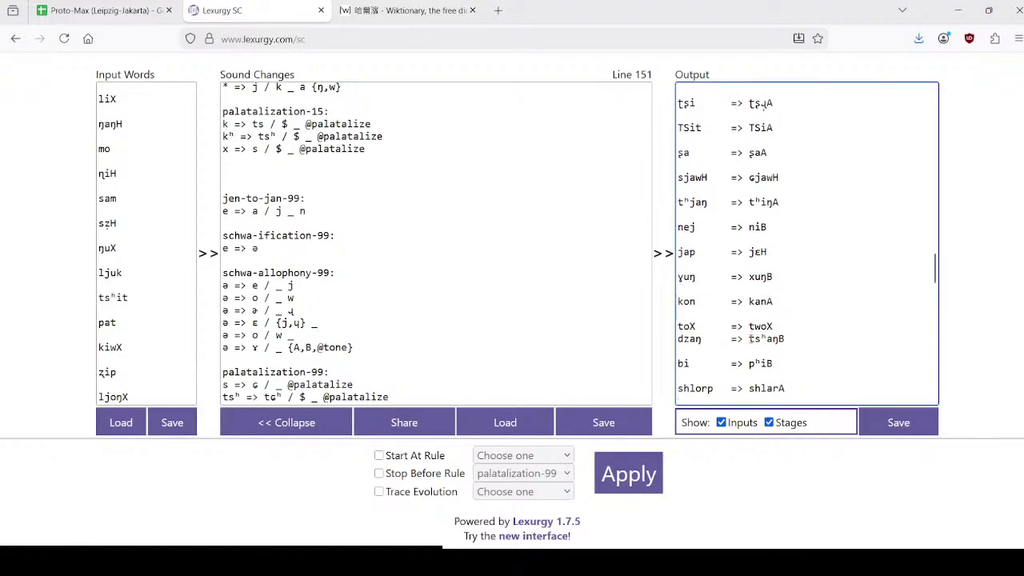
drag(749, 328, 773, 329)
scroll(808, 321, down, 6)
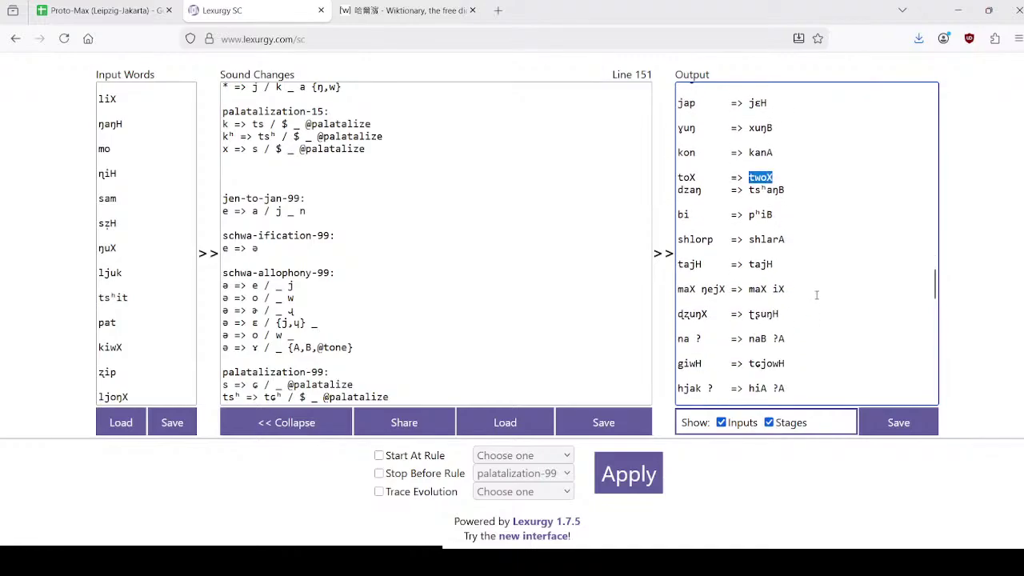
drag(748, 238, 799, 240)
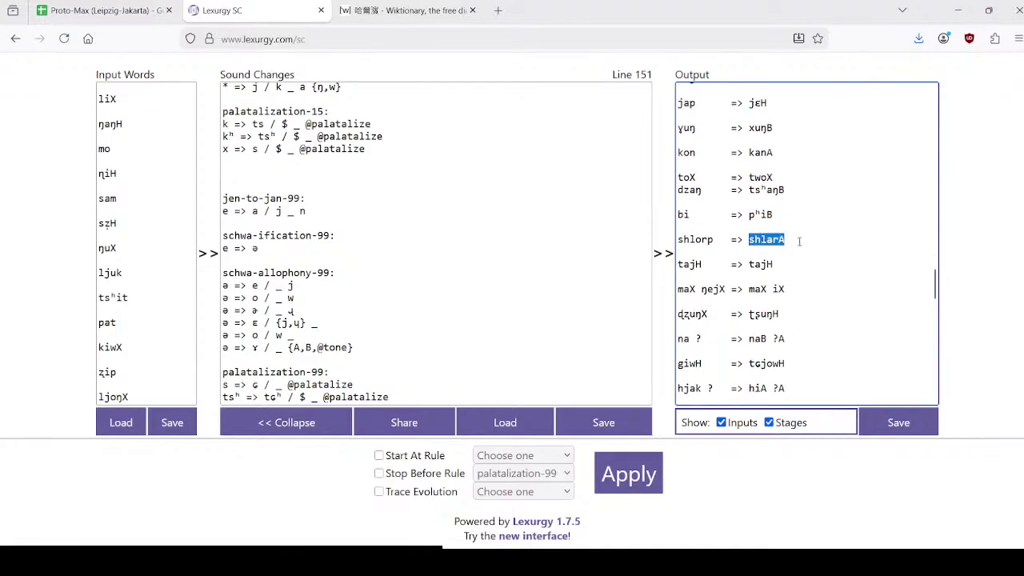
click(798, 264)
scroll(754, 274, down, 3)
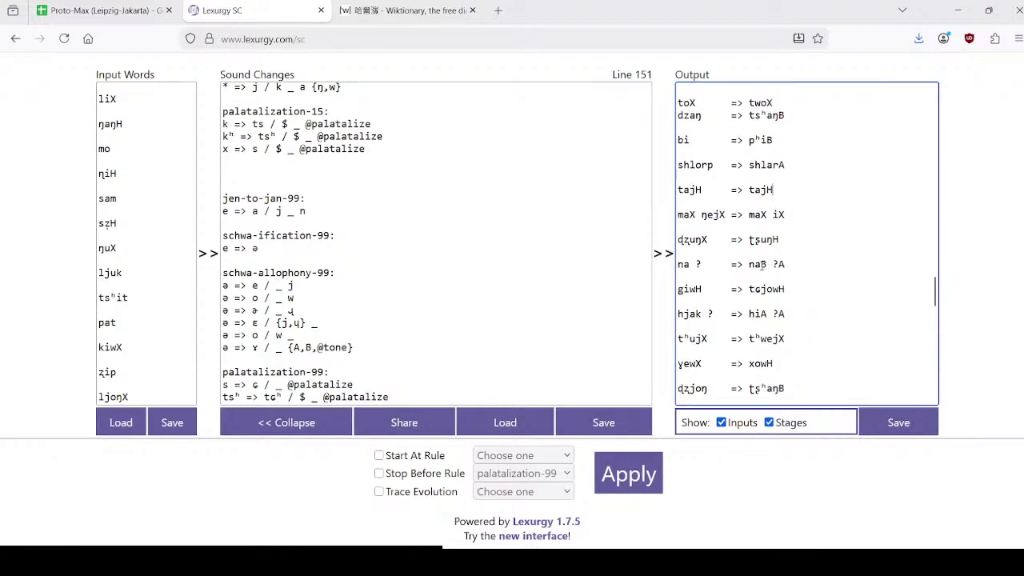
drag(750, 289, 824, 289)
scroll(766, 266, down, 3)
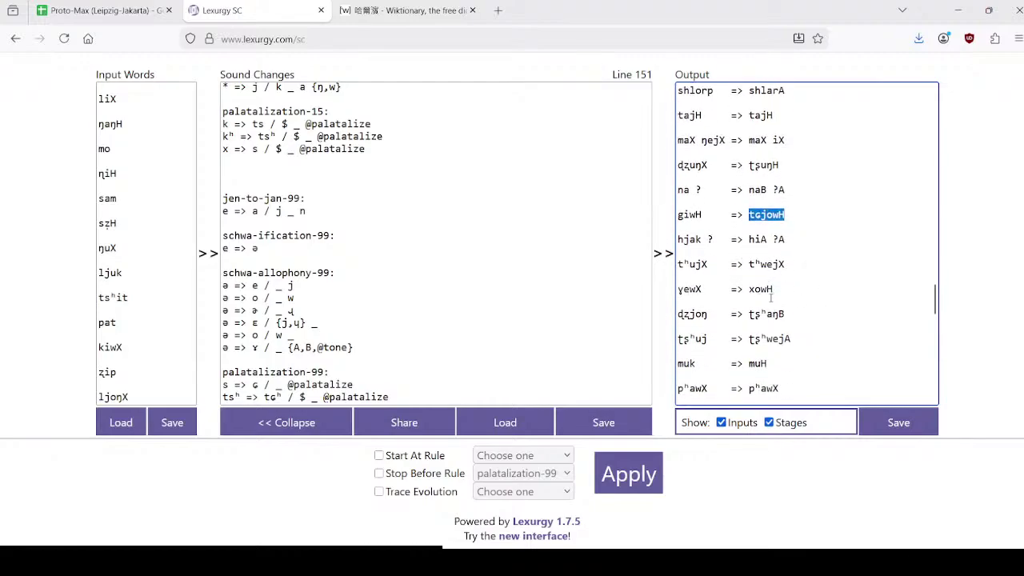
scroll(742, 261, down, 6)
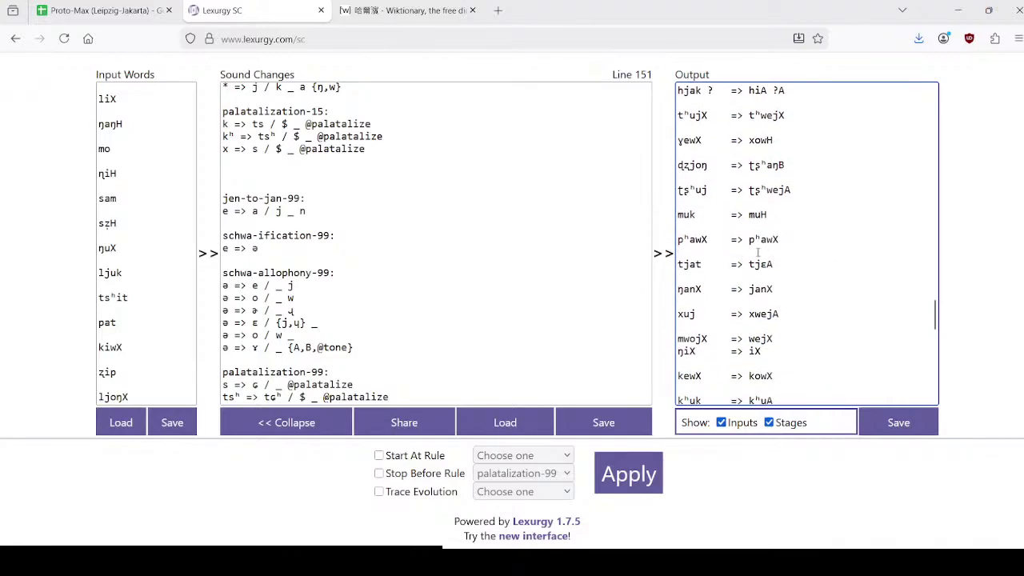
drag(749, 268, 792, 264)
click(798, 264)
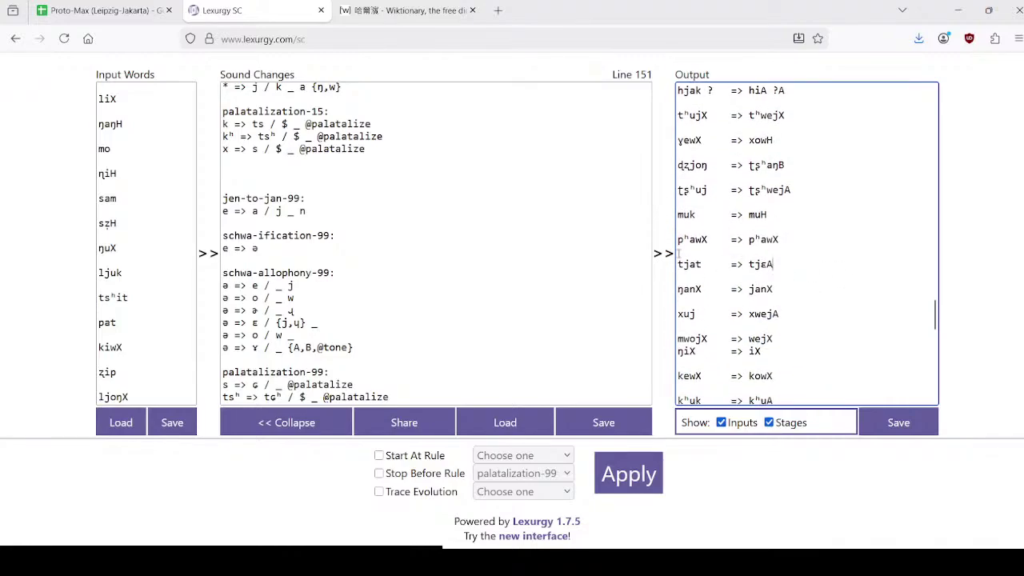
Step: Save the Lexurgy sound changes to a file, switch to the Harbin sheet in Google Sheets and finish editing cell F18
click(603, 429)
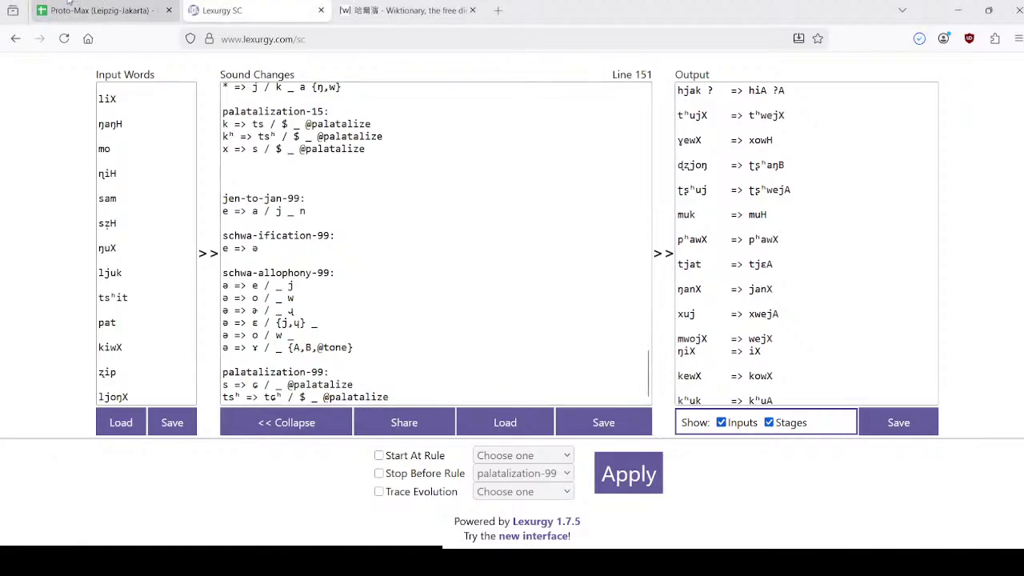
click(124, 7)
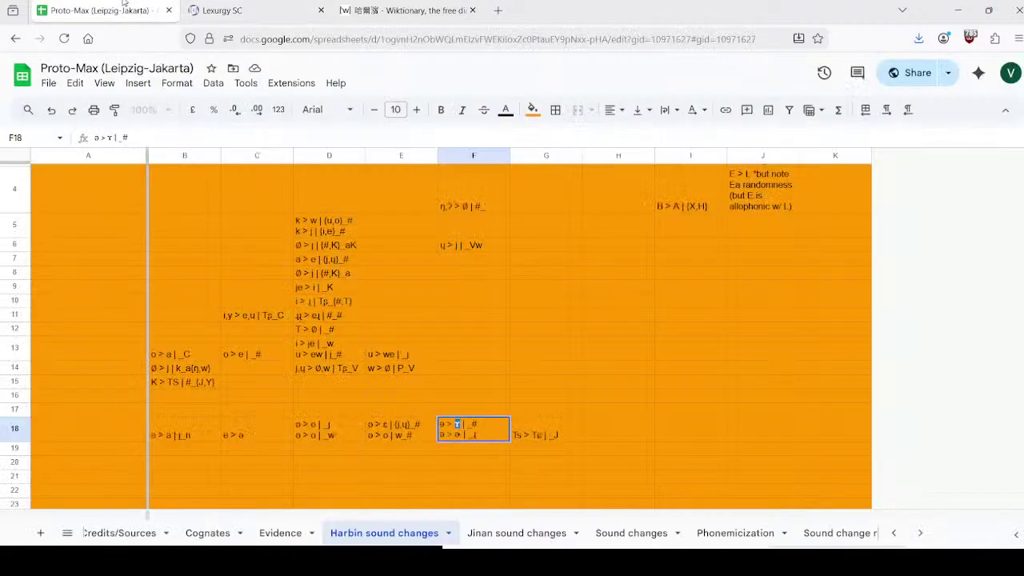
click(558, 436)
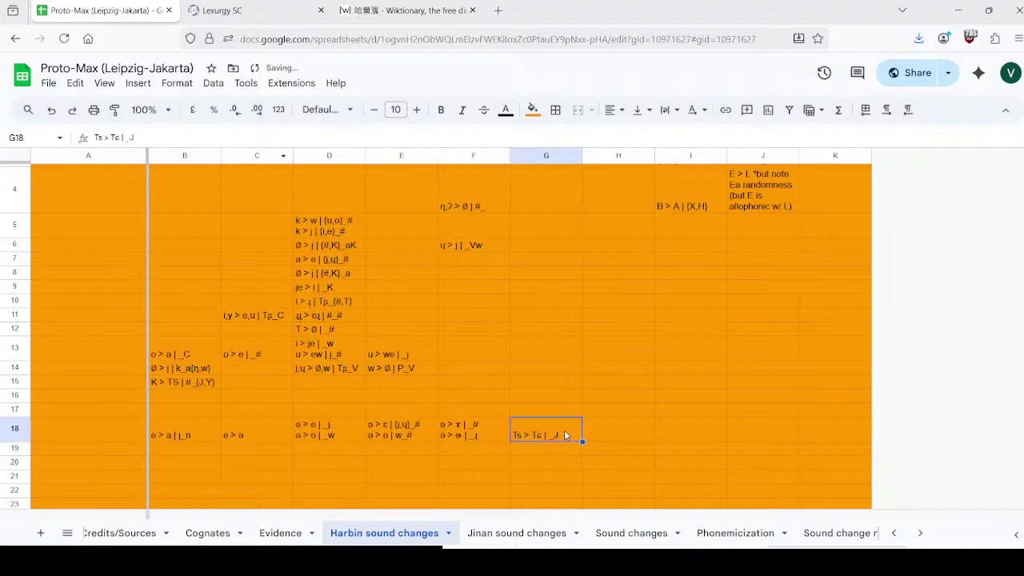
Step: Open the Jinan sound changes sheet and review its rules against the Lexurgy rule list
click(520, 532)
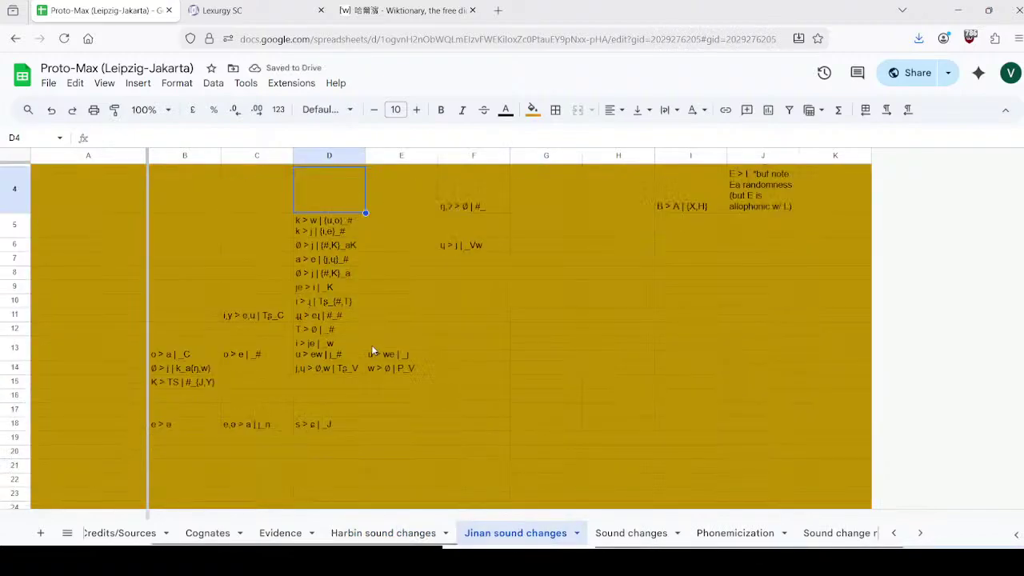
scroll(278, 258, up, 2)
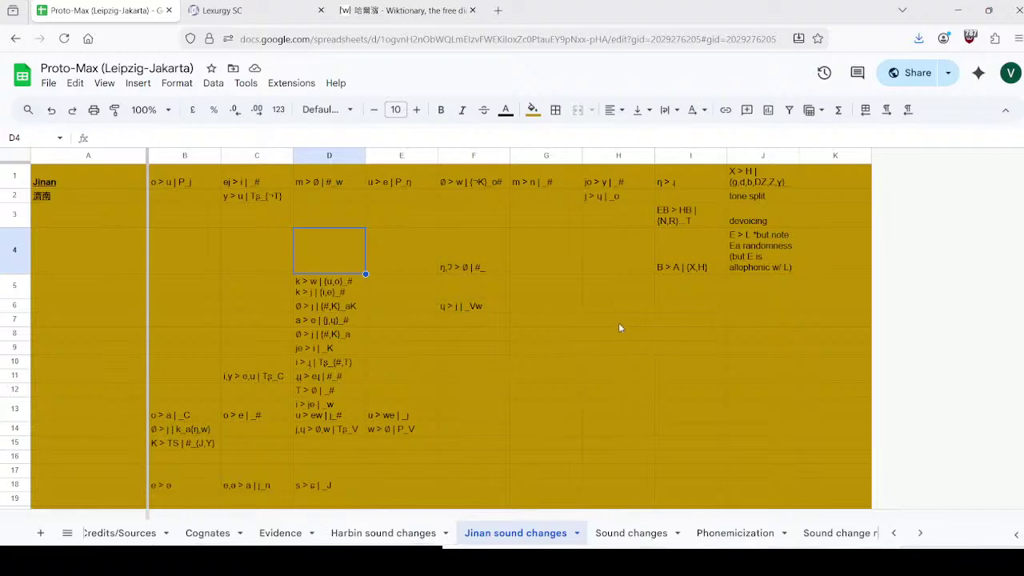
click(295, 13)
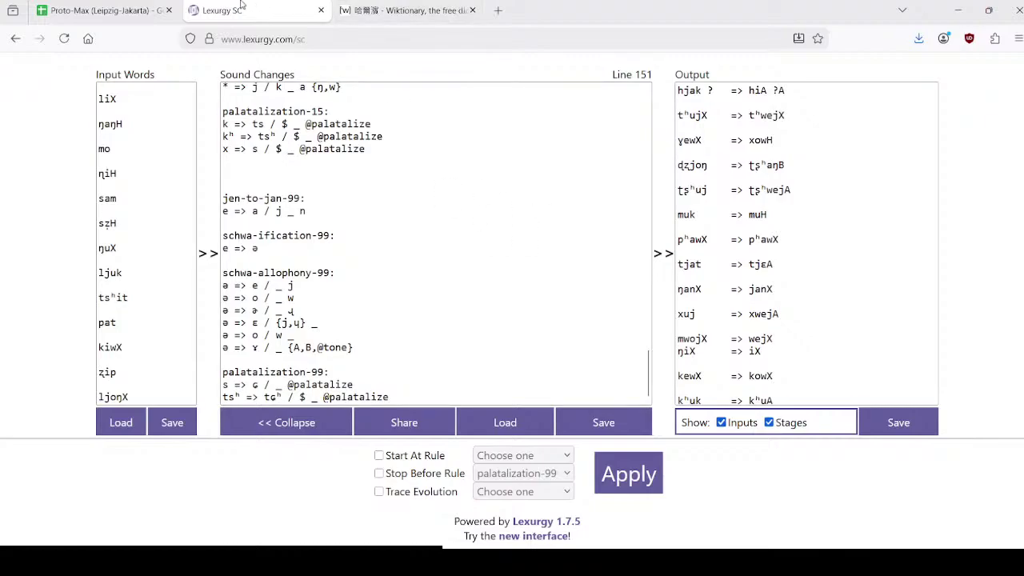
click(100, 9)
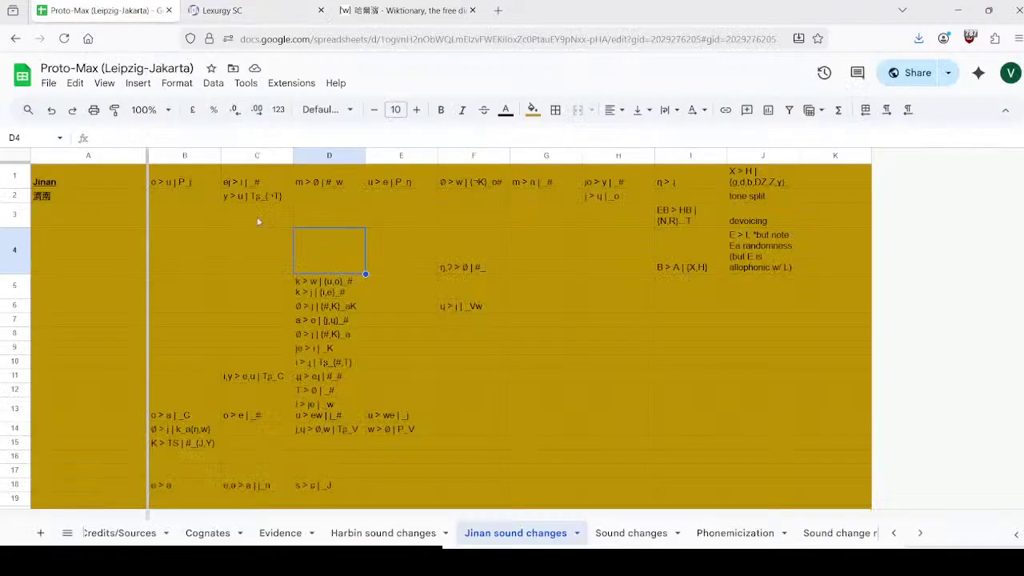
Step: Open the Cognates sheet and examine the Jinan forms from fire to bone against the reconstruction column
click(281, 533)
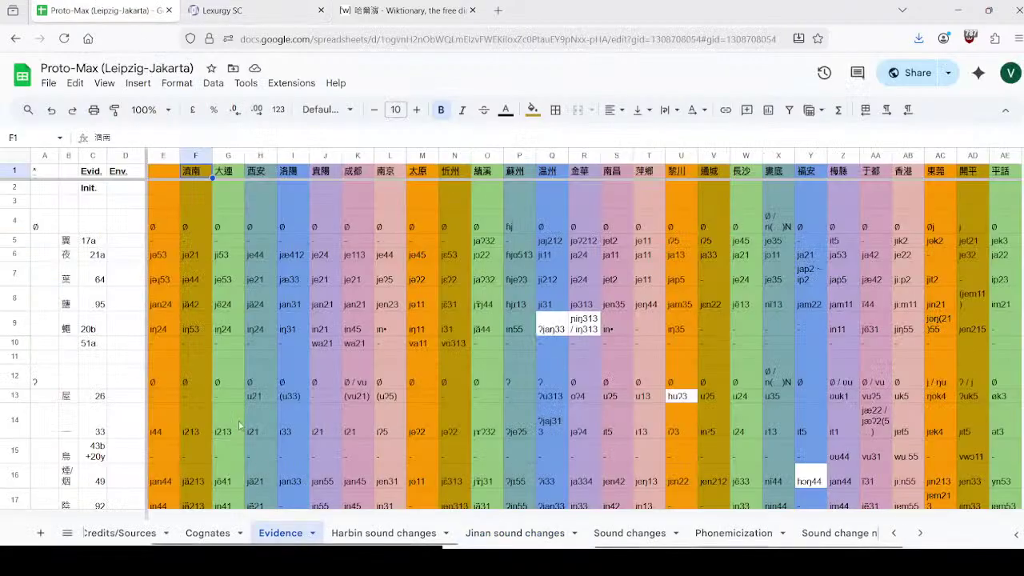
click(207, 533)
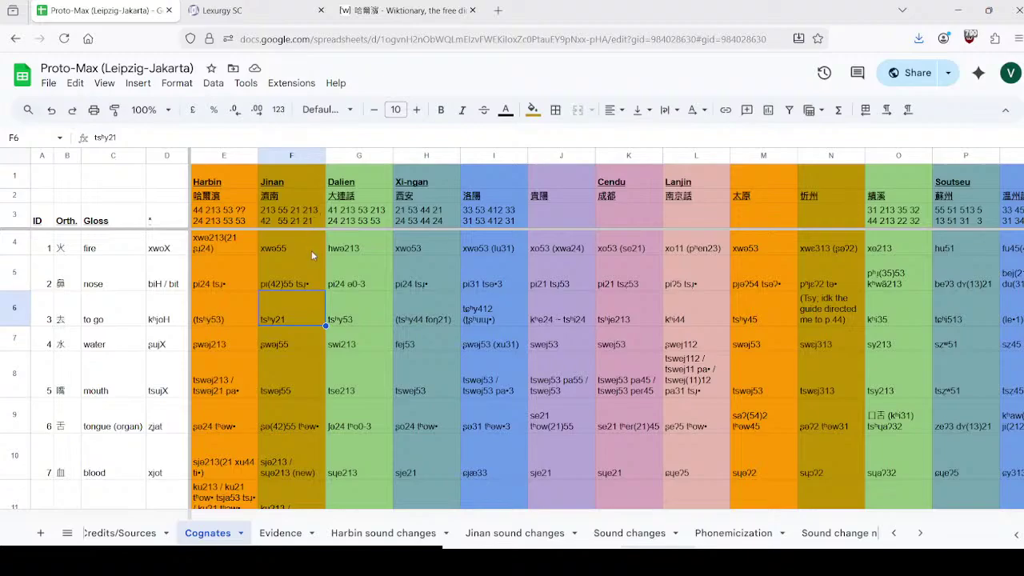
click(296, 286)
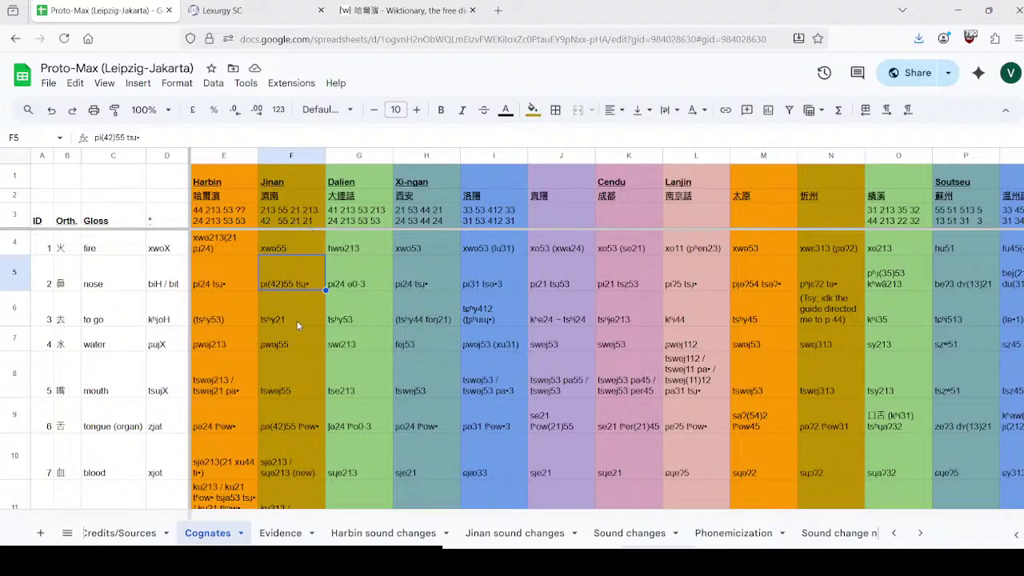
click(302, 342)
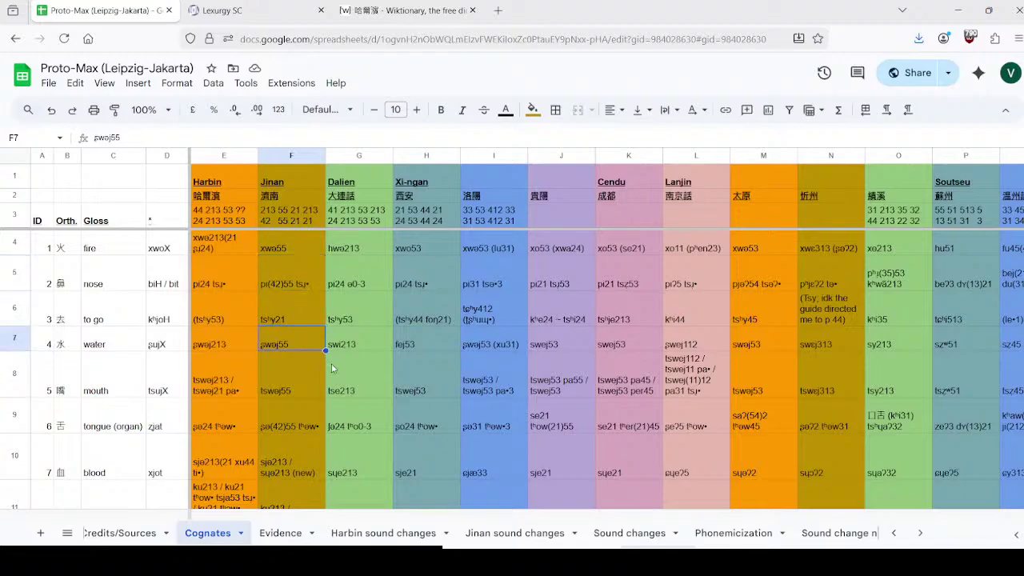
click(301, 430)
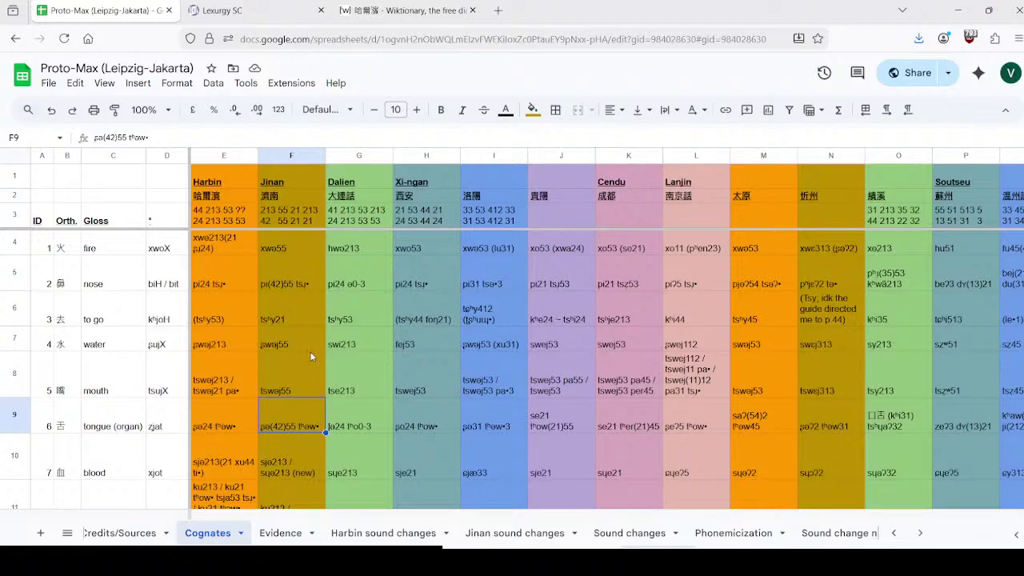
scroll(306, 388, down, 1)
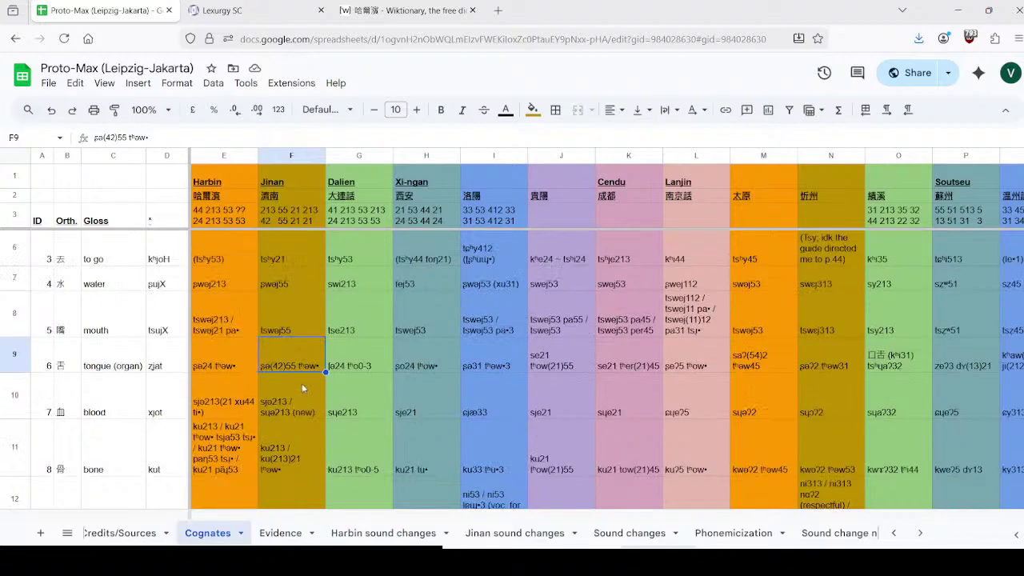
click(157, 412)
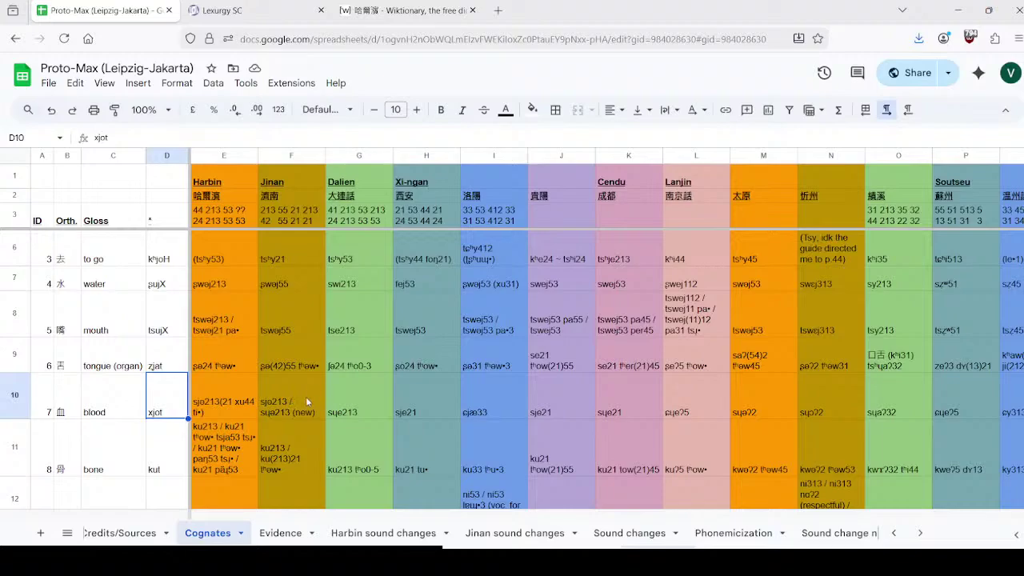
scroll(280, 408, down, 2)
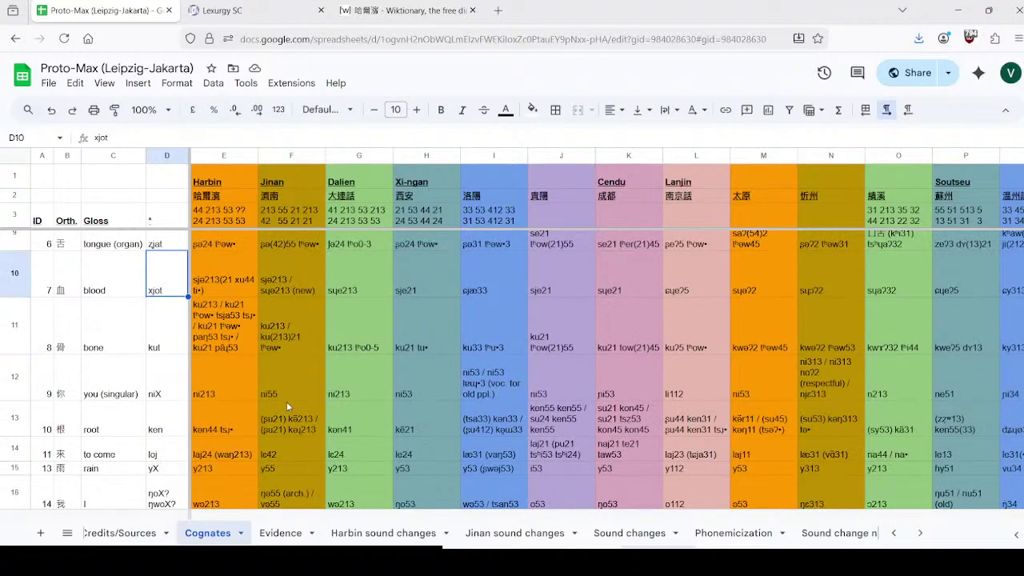
click(292, 330)
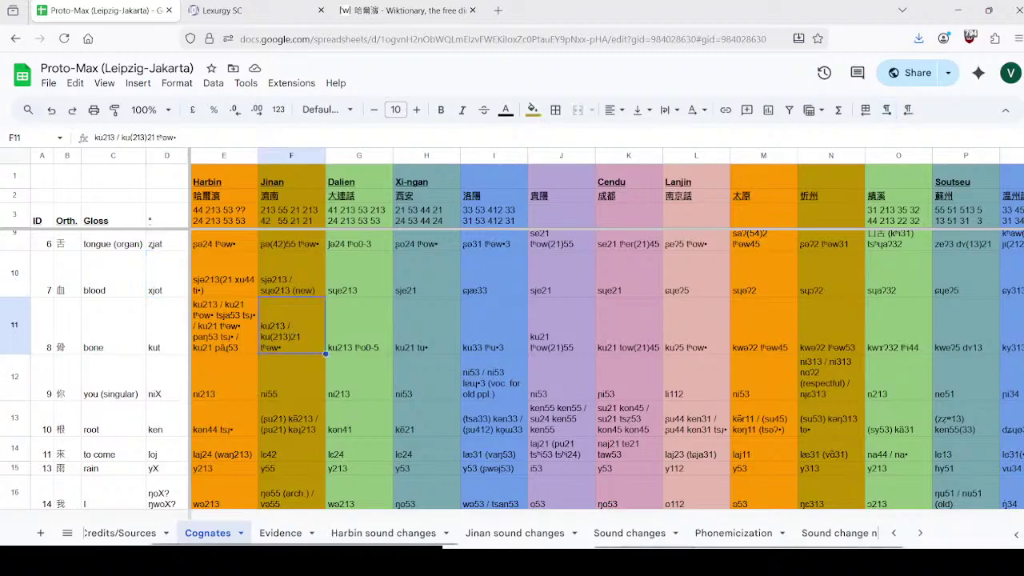
Step: Look through the Evidence sheet down to its tone rows and inspect the Jinan entry for louse in F583
click(280, 533)
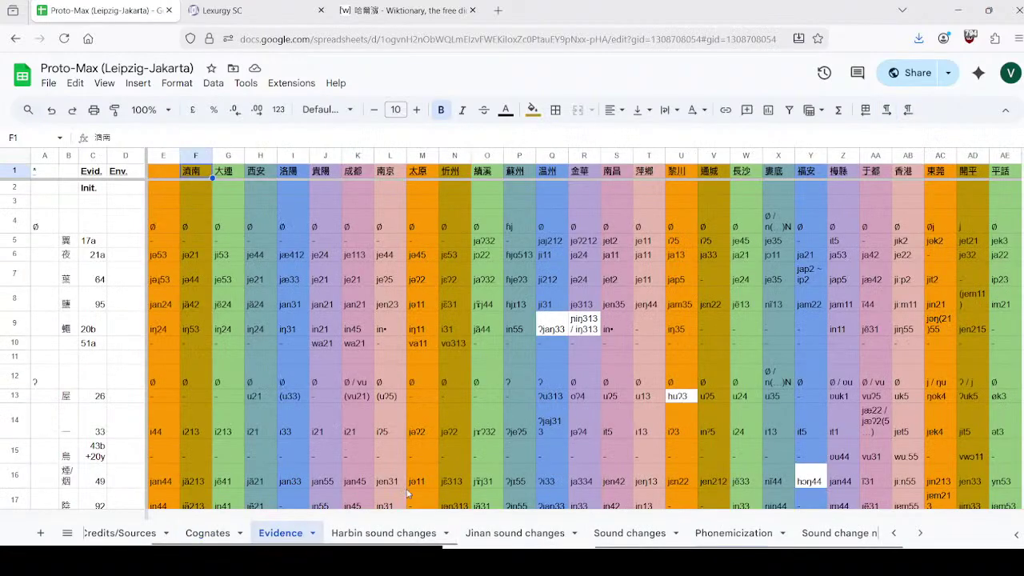
scroll(362, 421, down, 5)
scroll(340, 436, down, 20)
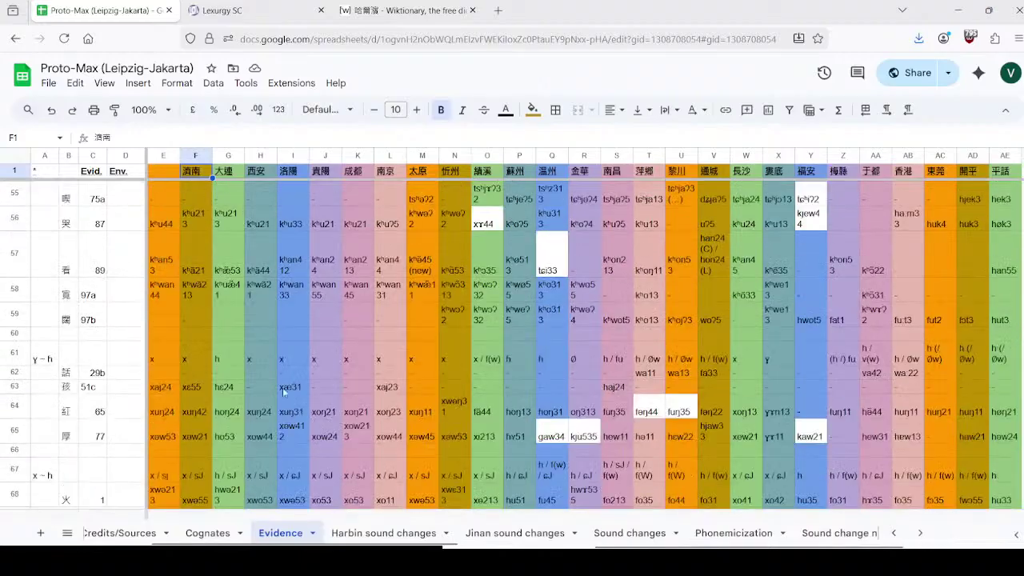
scroll(290, 438, down, 7)
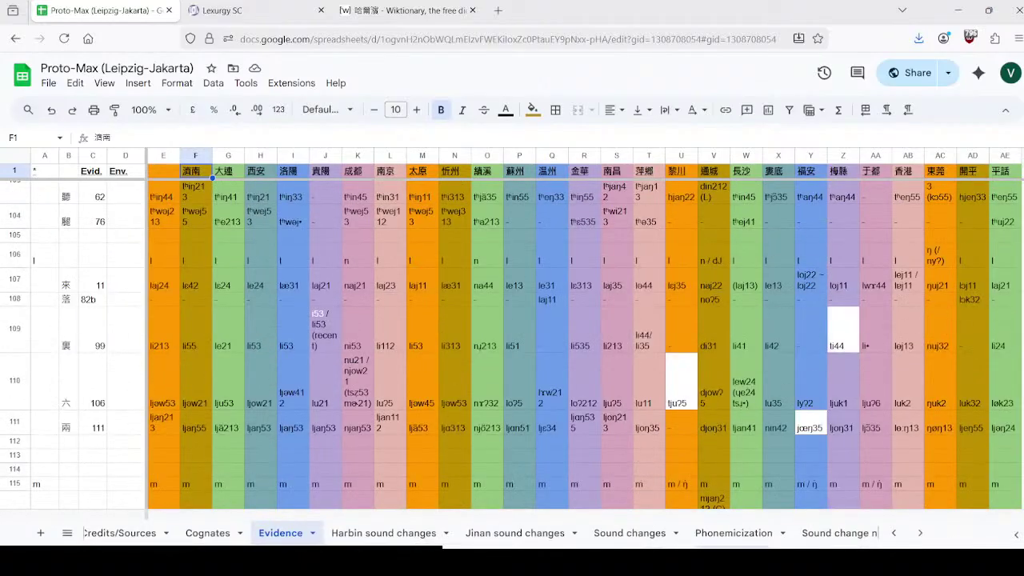
drag(1021, 236, 1021, 471)
scroll(286, 348, up, 5)
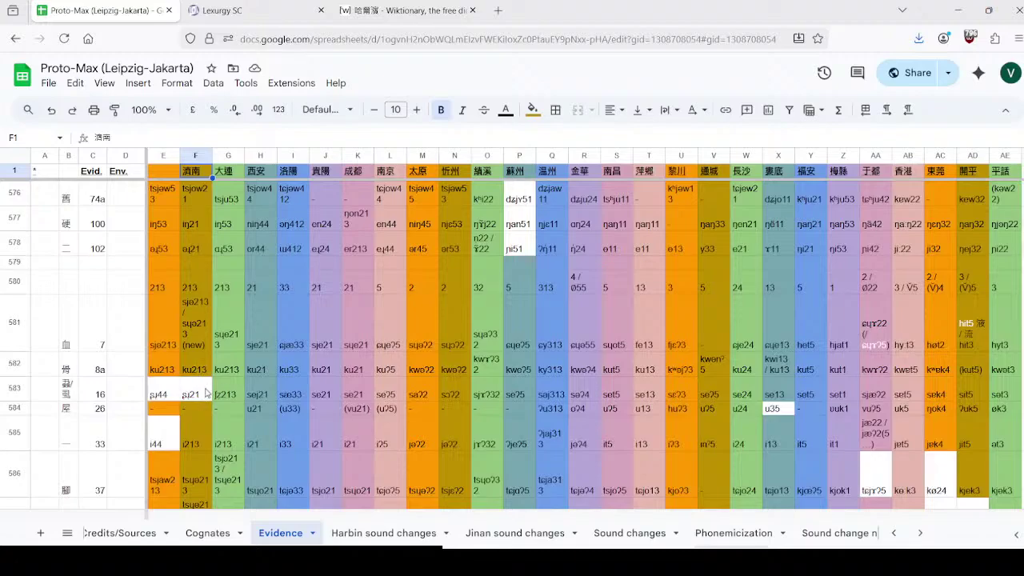
click(195, 393)
scroll(200, 397, down, 1)
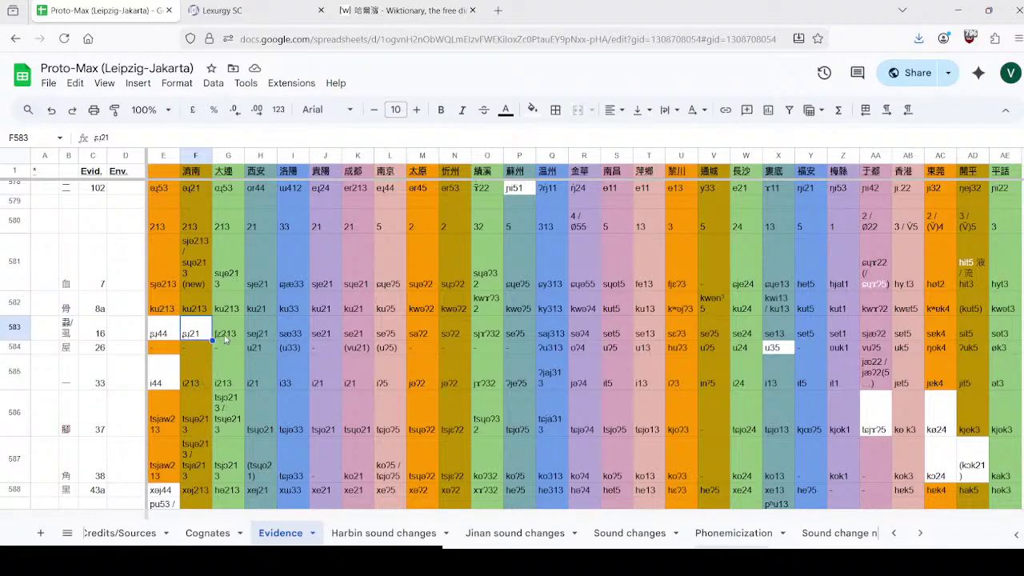
Step: Compare the Jinan tone evidence for louse with the neighbouring rows 585 to 597 in the Evidence sheet
click(206, 532)
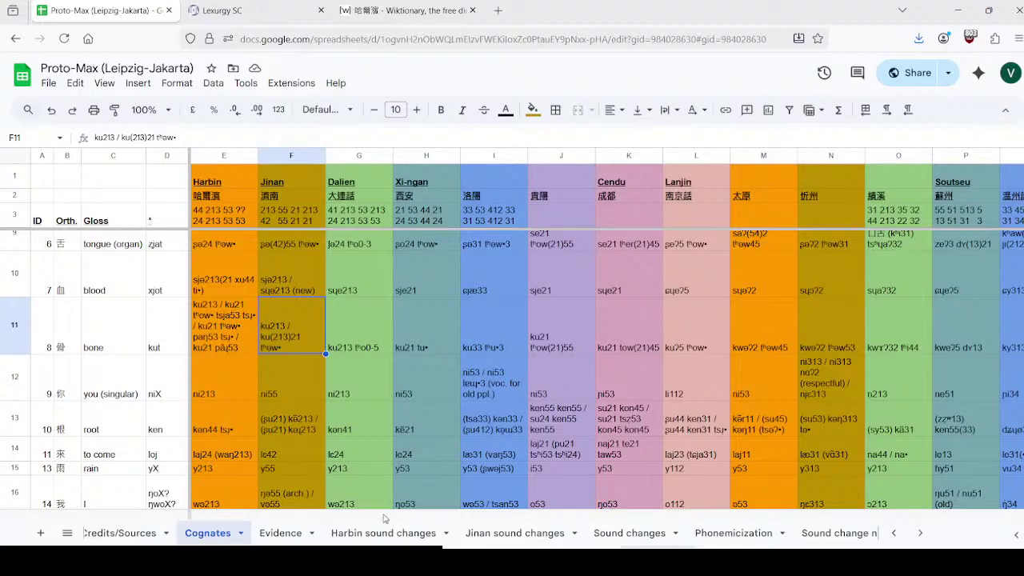
click(280, 534)
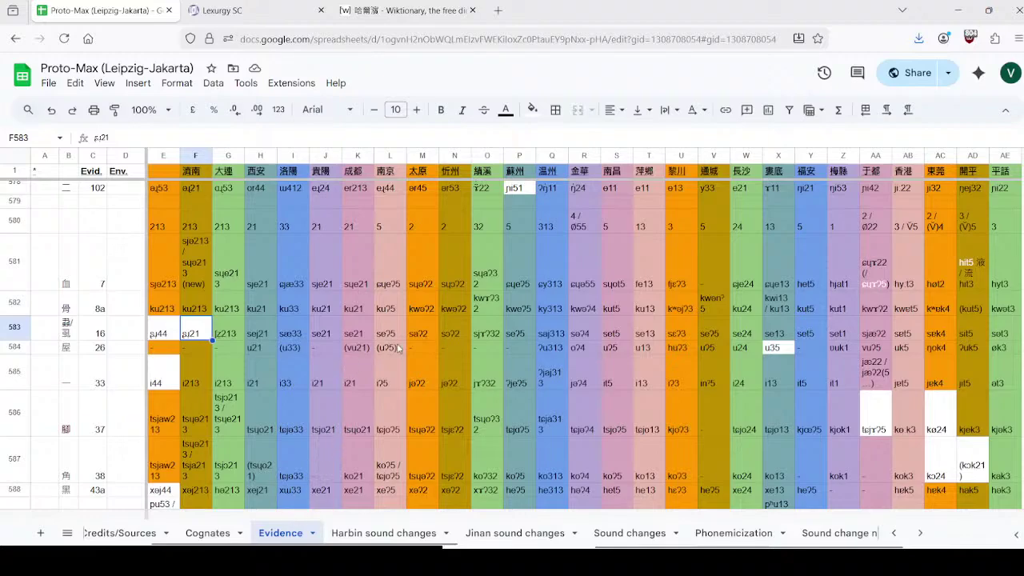
click(67, 330)
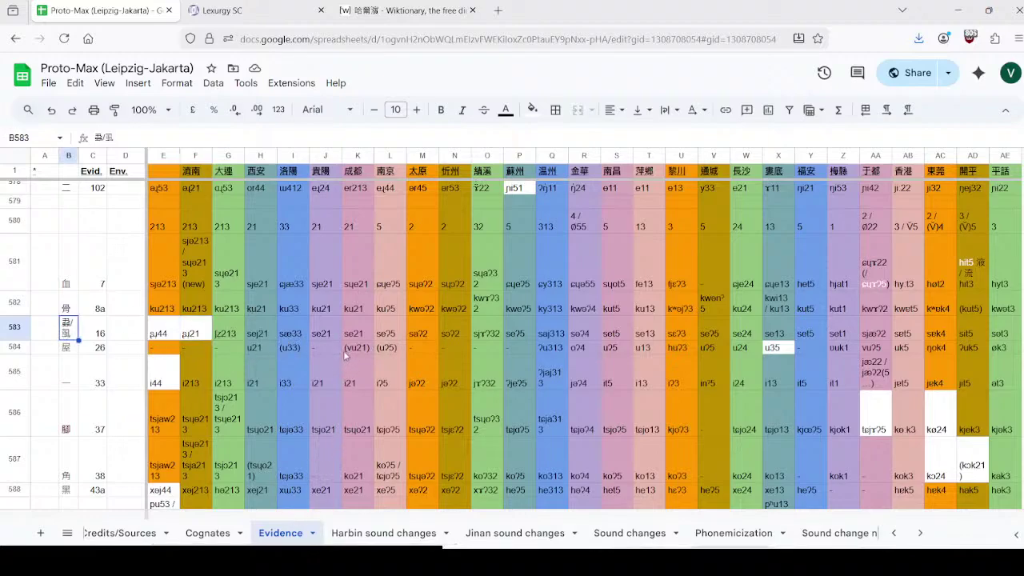
click(202, 369)
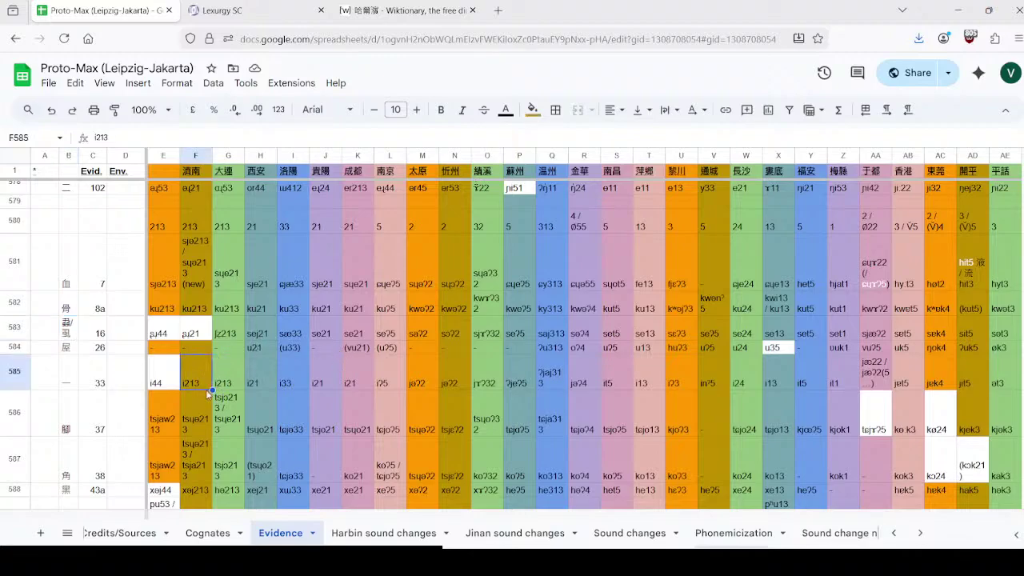
scroll(206, 387, down, 1)
drag(204, 369, 200, 480)
scroll(207, 472, down, 2)
scroll(198, 472, down, 3)
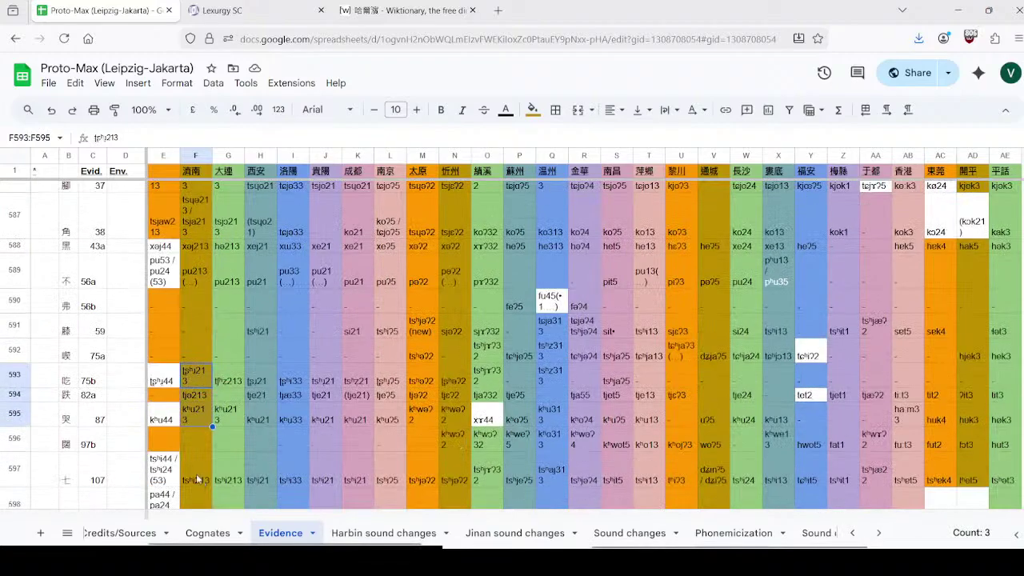
scroll(192, 400, up, 5)
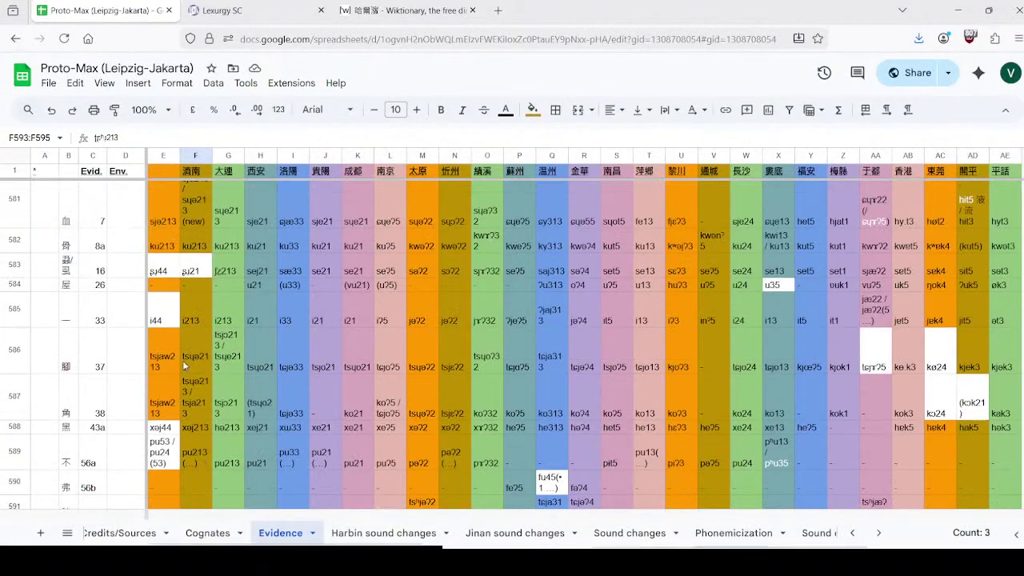
click(207, 276)
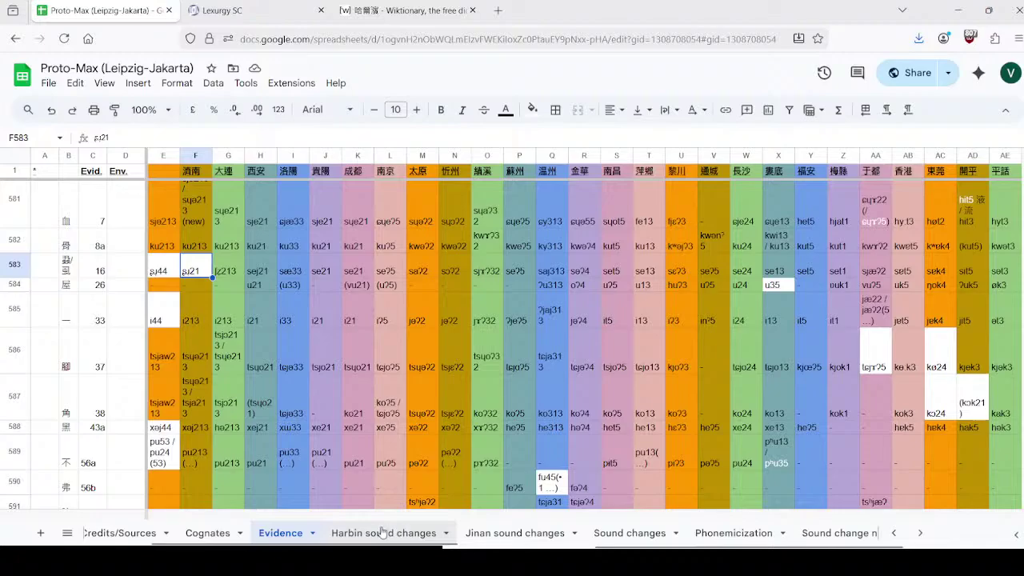
scroll(339, 354, up, 3)
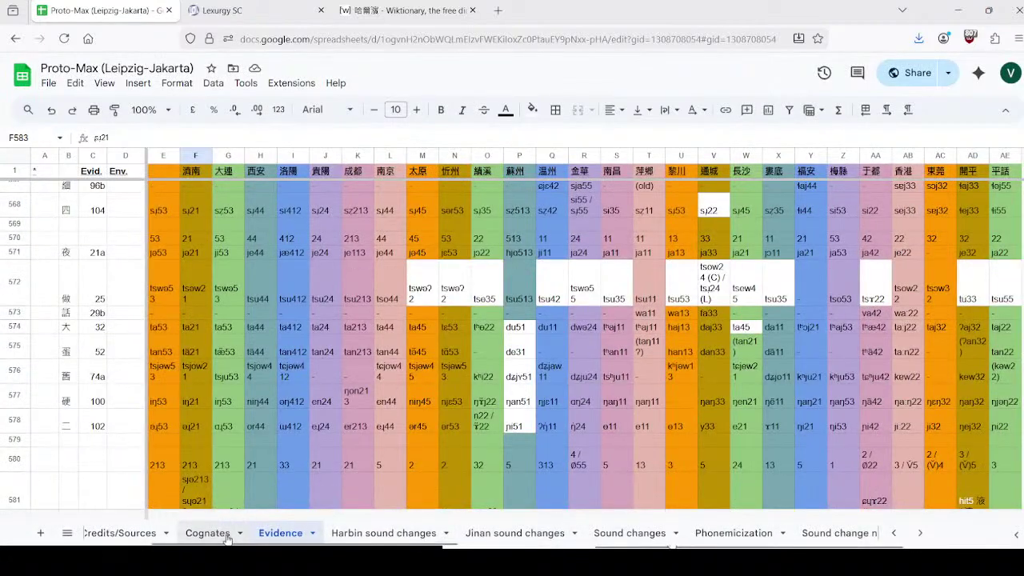
Step: Return to the Cognates sheet and check the Jinan forms for to come and blood
click(210, 533)
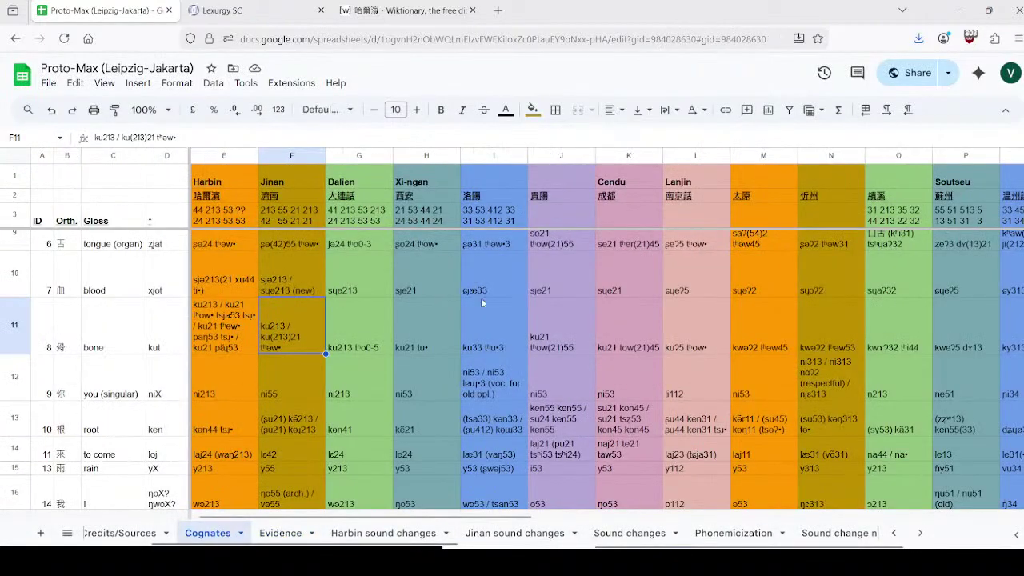
scroll(290, 380, down, 3)
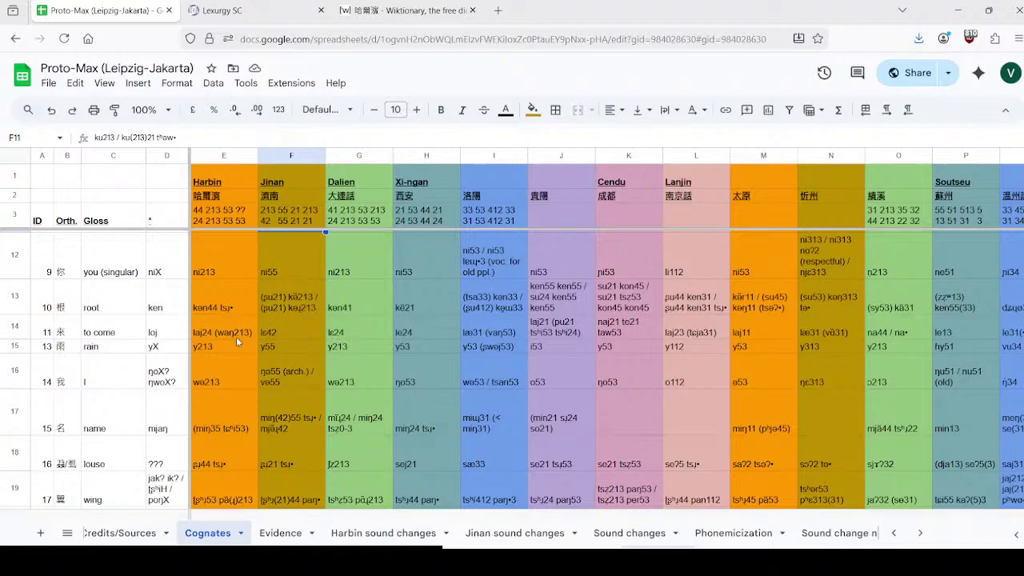
click(294, 332)
scroll(290, 332, up, 5)
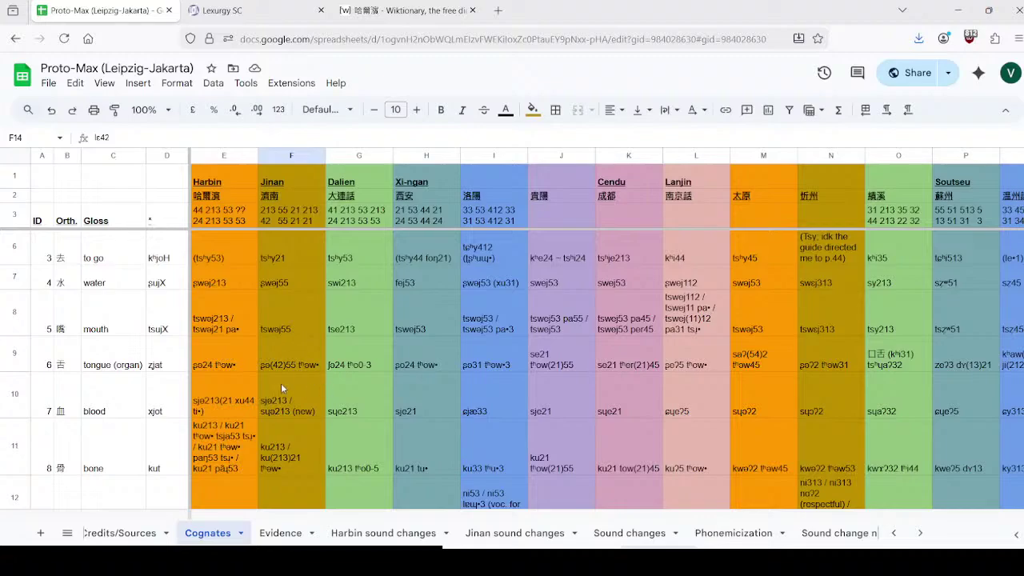
scroll(292, 352, down, 3)
scroll(297, 306, up, 1)
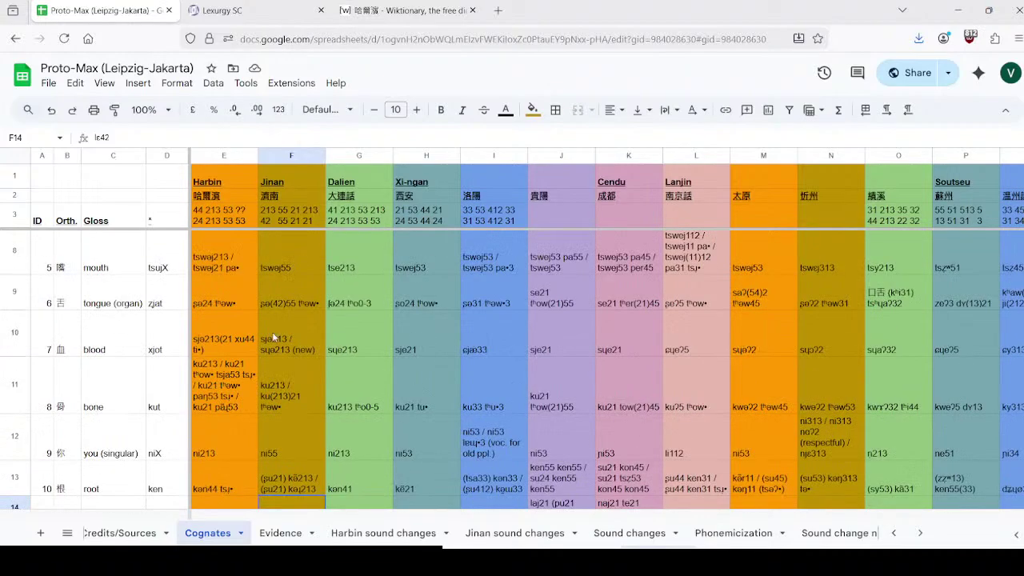
click(272, 331)
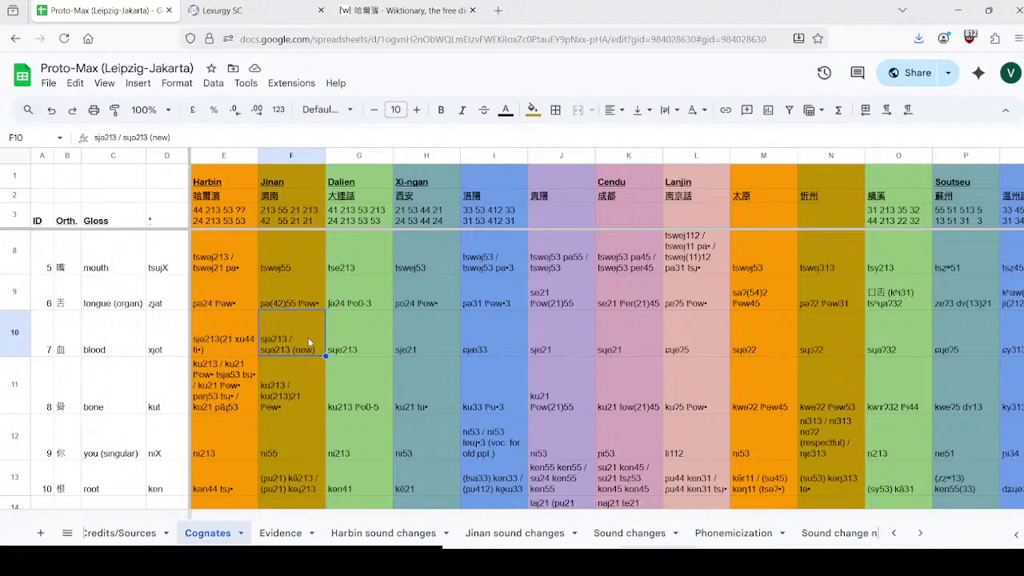
Step: Review the Jinan cognates further down the sheet, from meat and hand on to ear, far and to do/make
scroll(308, 340, down, 1)
scroll(308, 337, down, 3)
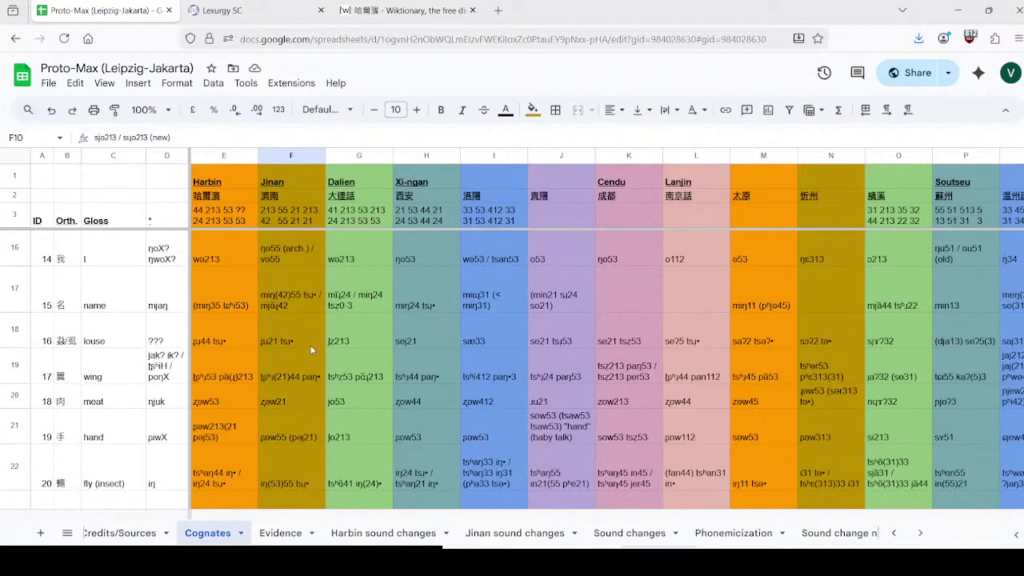
click(302, 400)
click(298, 421)
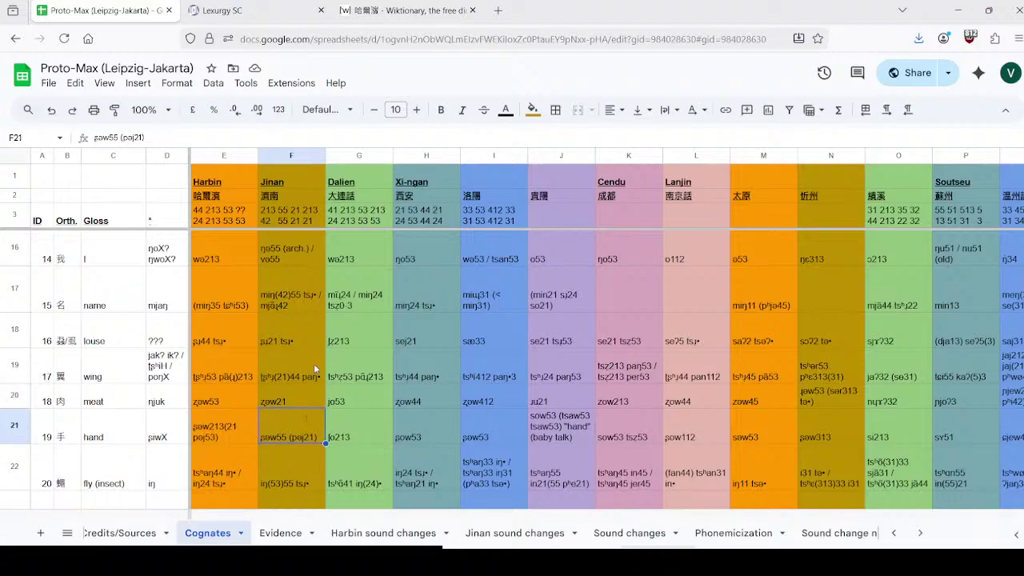
scroll(314, 363, down, 1)
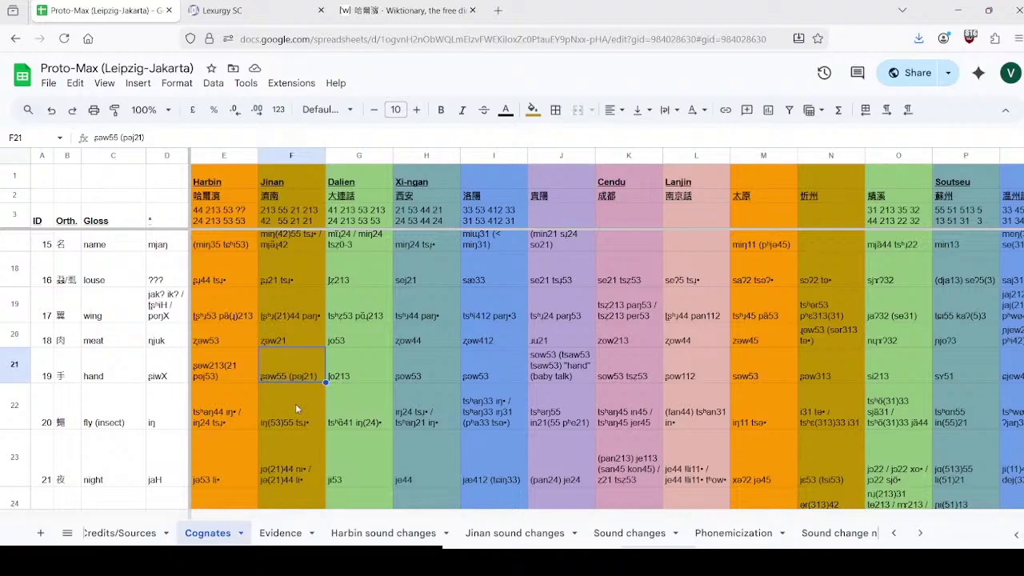
scroll(290, 391, down, 3)
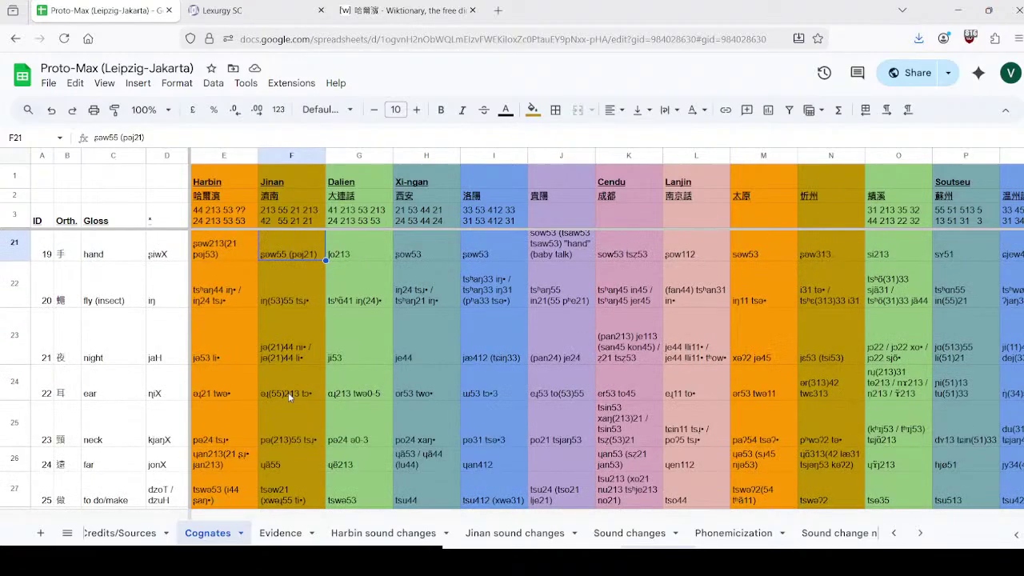